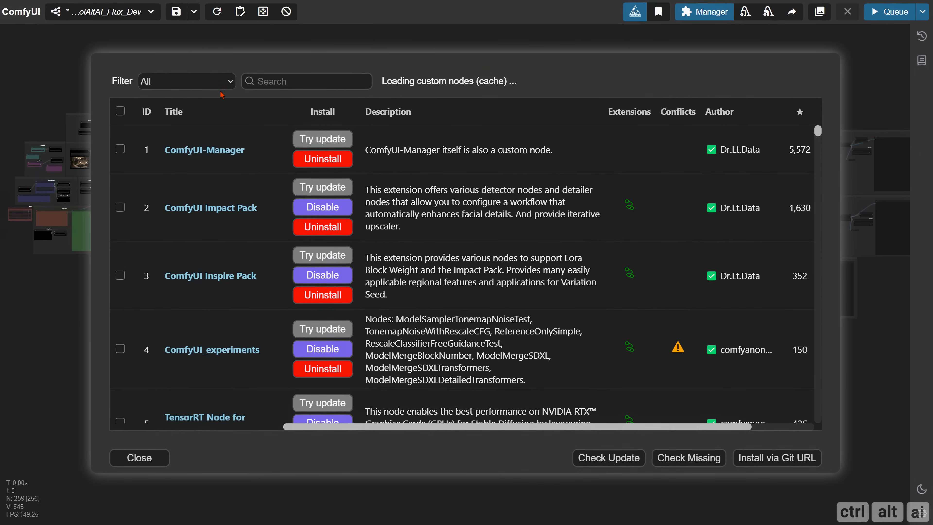
Filter the custom nodes list to Installed and look through the installed node packs down to the end.
left_click(218, 83)
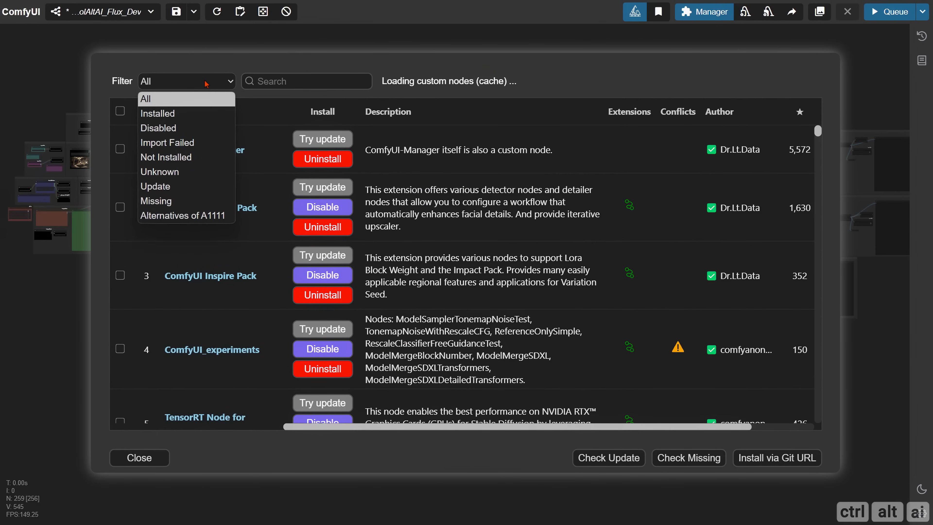
left_click(180, 114)
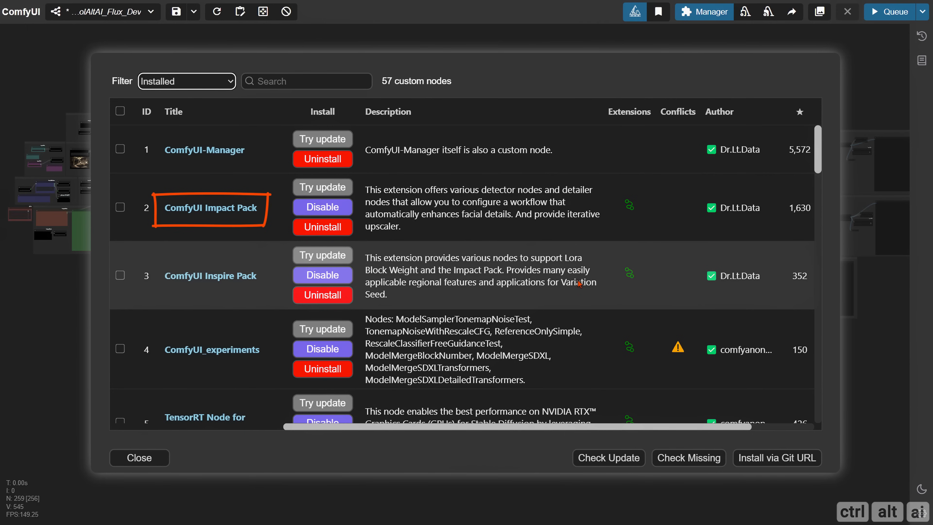
scroll(577, 289, "down", 5)
scroll(575, 289, "down", 15)
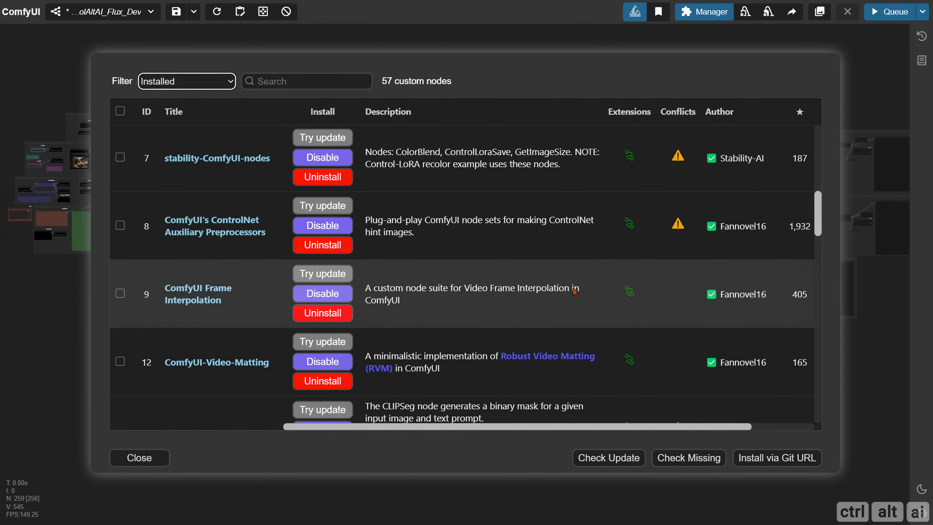
scroll(570, 297, "down", 11)
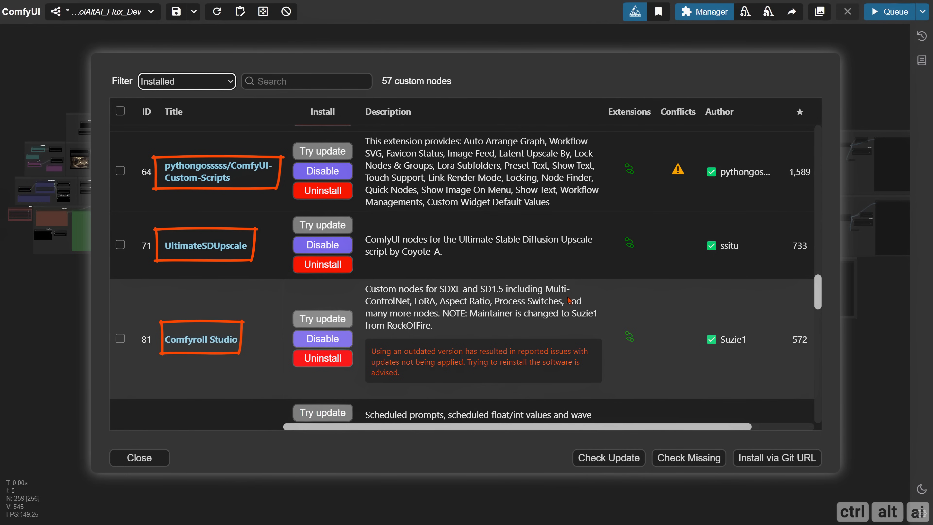
scroll(569, 299, "down", 5)
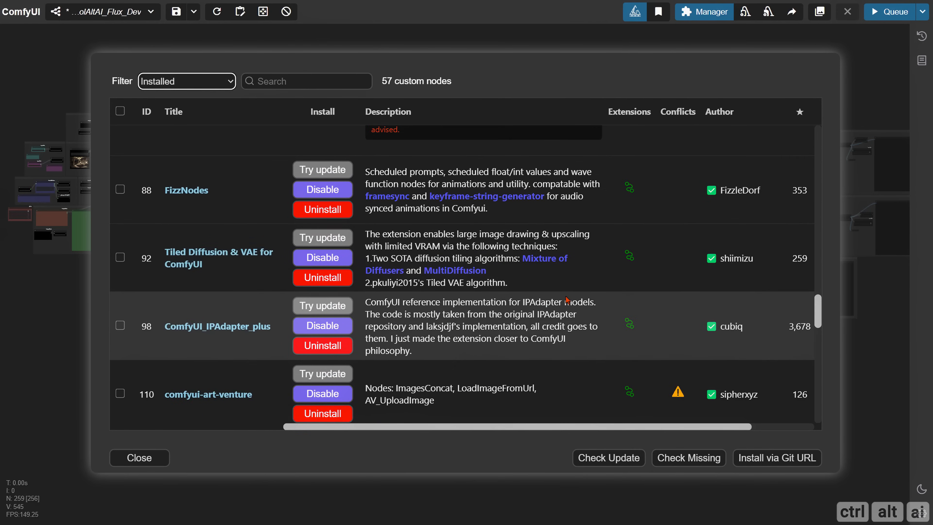
scroll(568, 300, "down", 4)
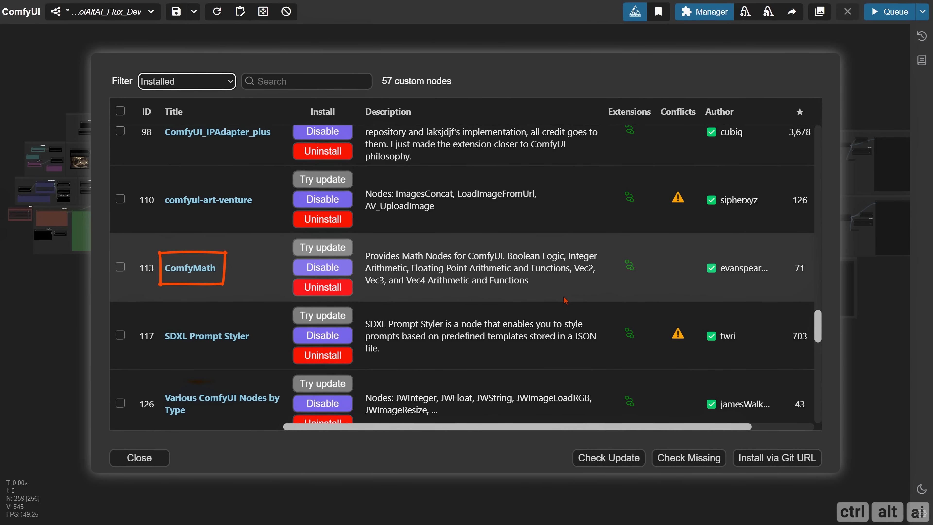
scroll(565, 300, "down", 10)
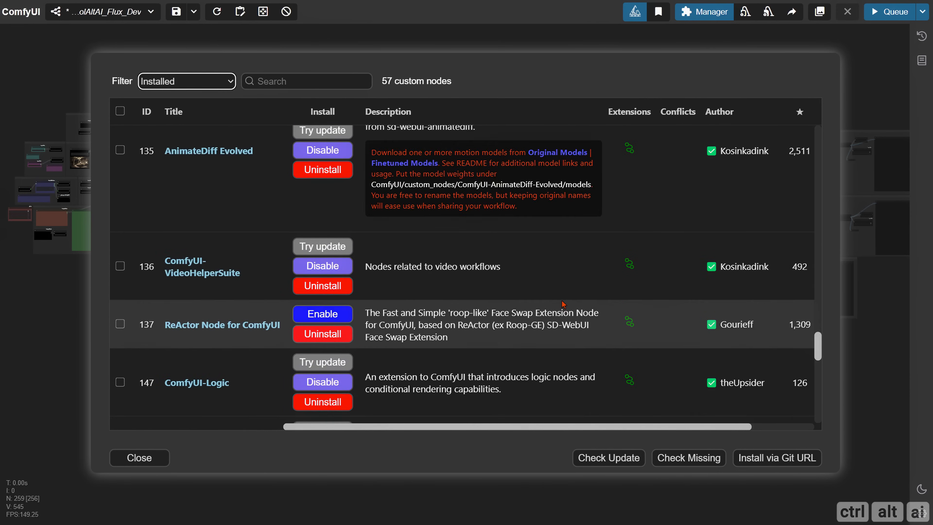
scroll(564, 304, "down", 4)
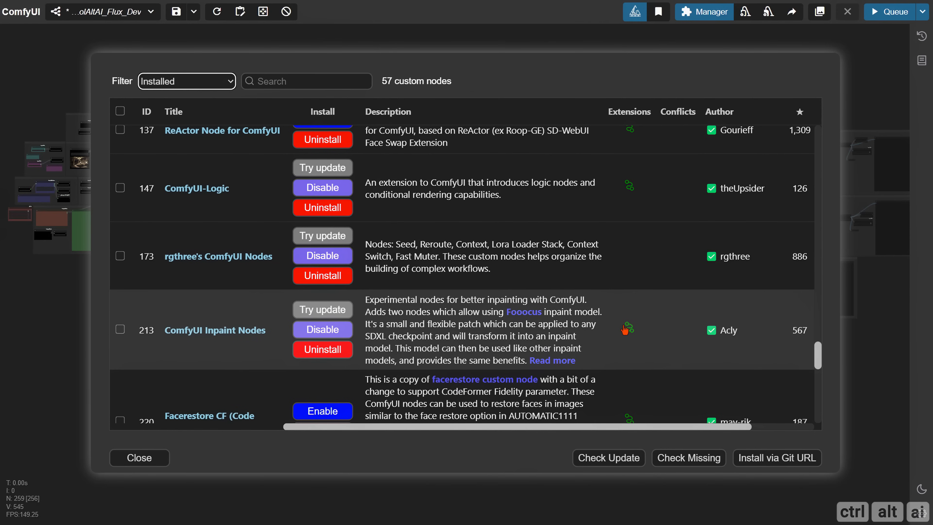
scroll(623, 328, "down", 2)
scroll(611, 324, "down", 2)
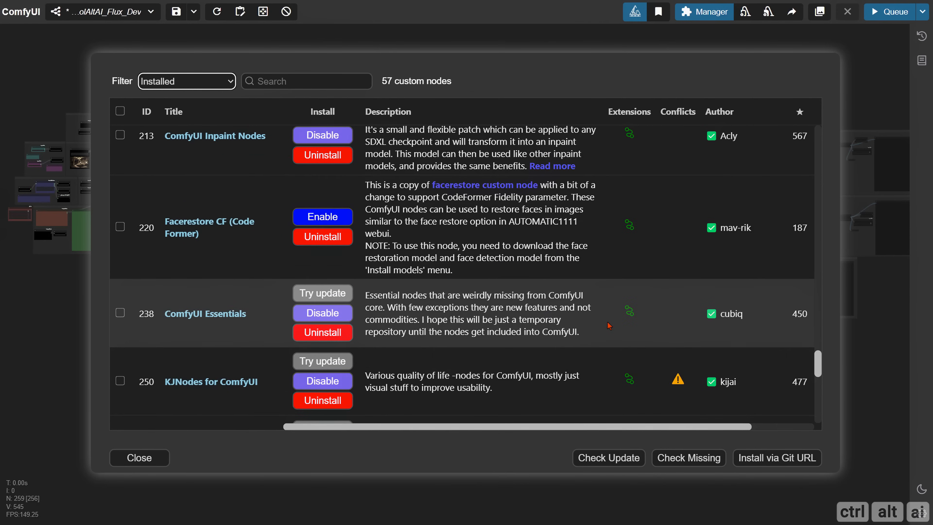
scroll(605, 326, "down", 2)
scroll(605, 326, "down", 1)
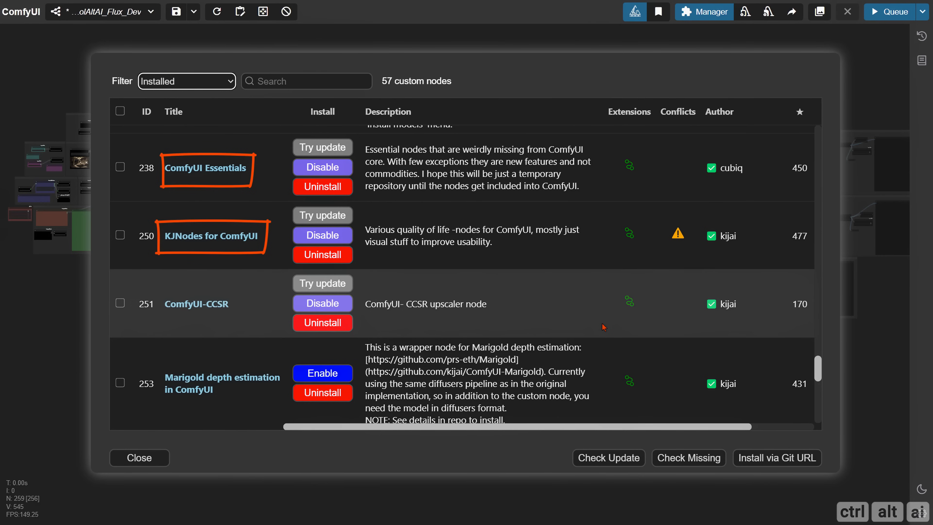
scroll(604, 326, "down", 1)
scroll(599, 309, "down", 7)
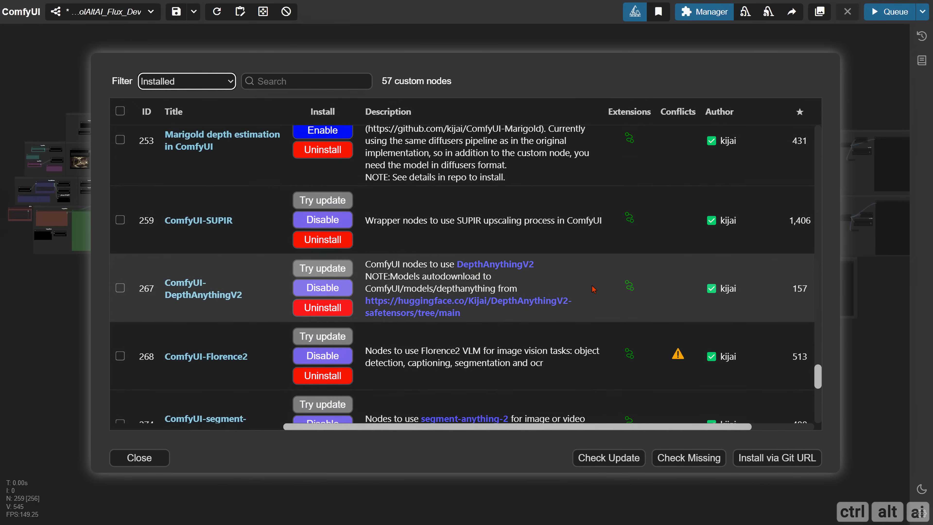
scroll(593, 292, "down", 1)
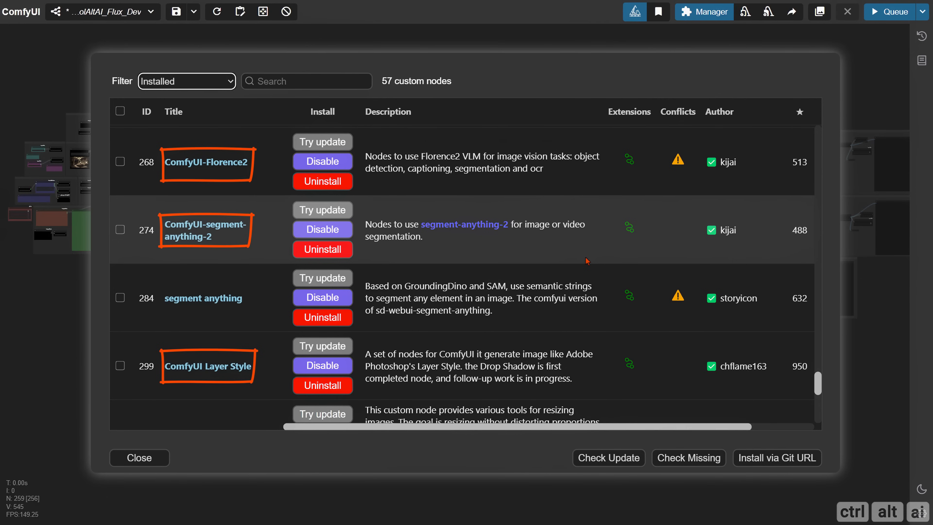
scroll(584, 260, "down", 5)
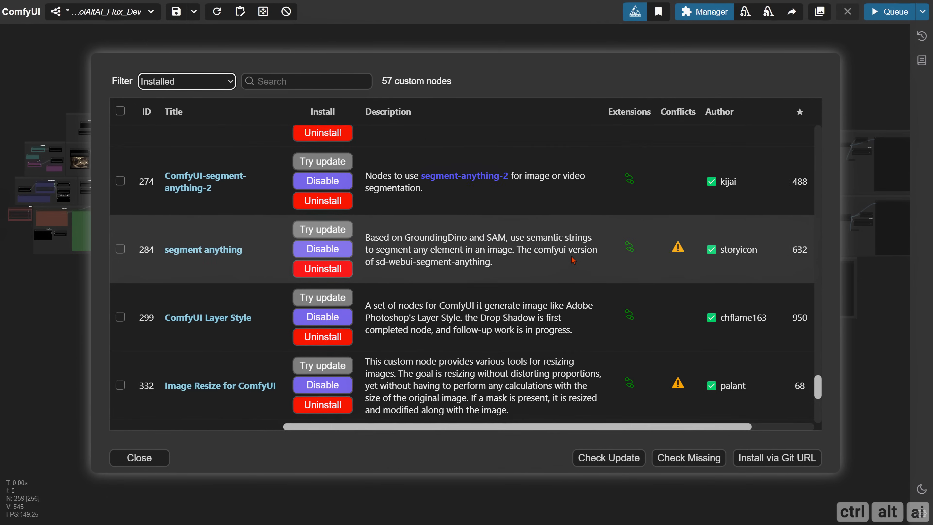
scroll(544, 257, "down", 9)
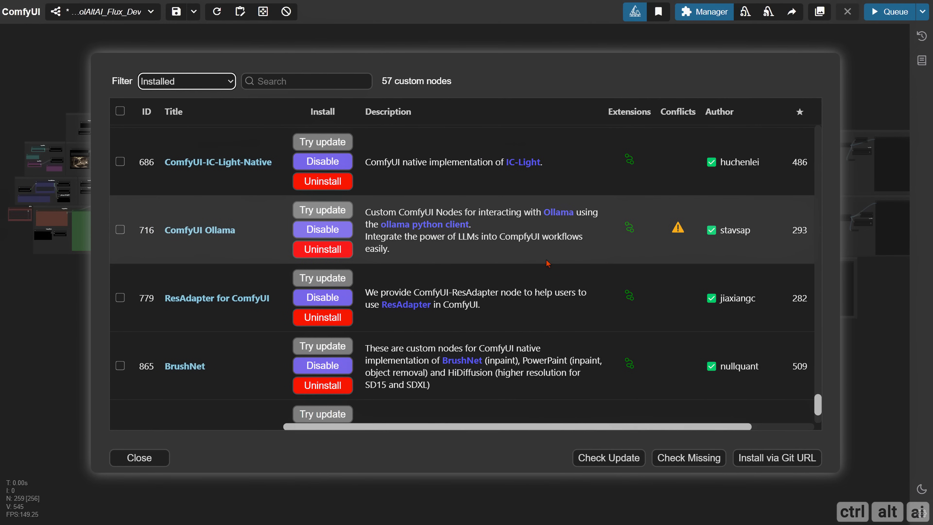
scroll(547, 263, "down", 3)
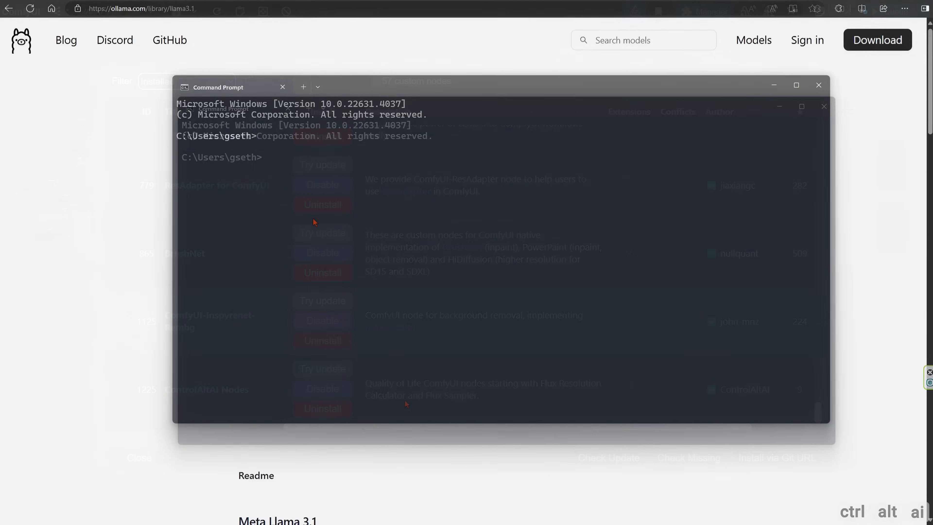
Run ollama to show its available commands, list the downloaded models with ollama list, and highlight the listed models.
type("ollama")
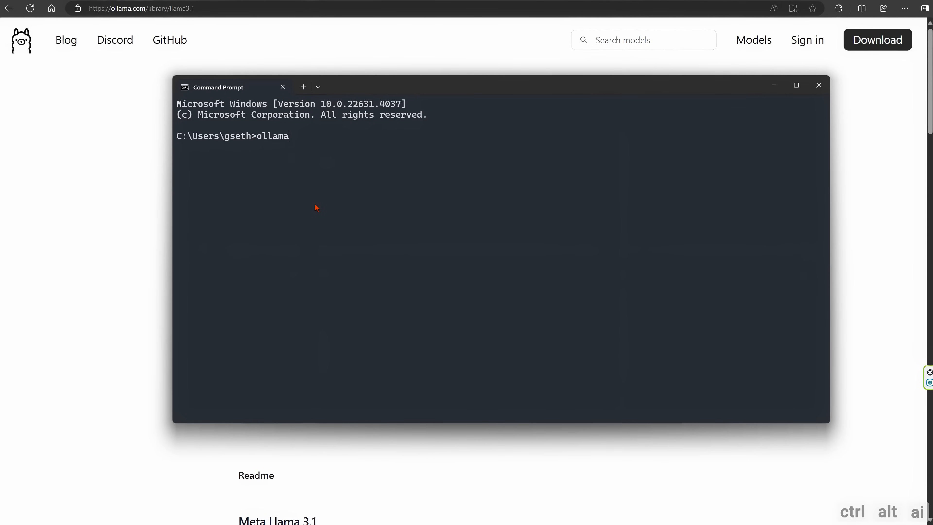
key("Return")
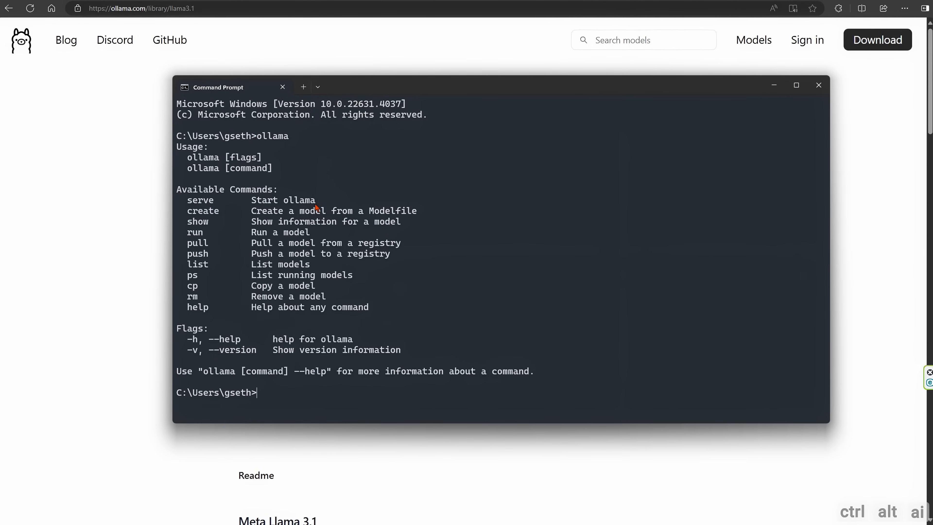
type("ollama list")
key("Return")
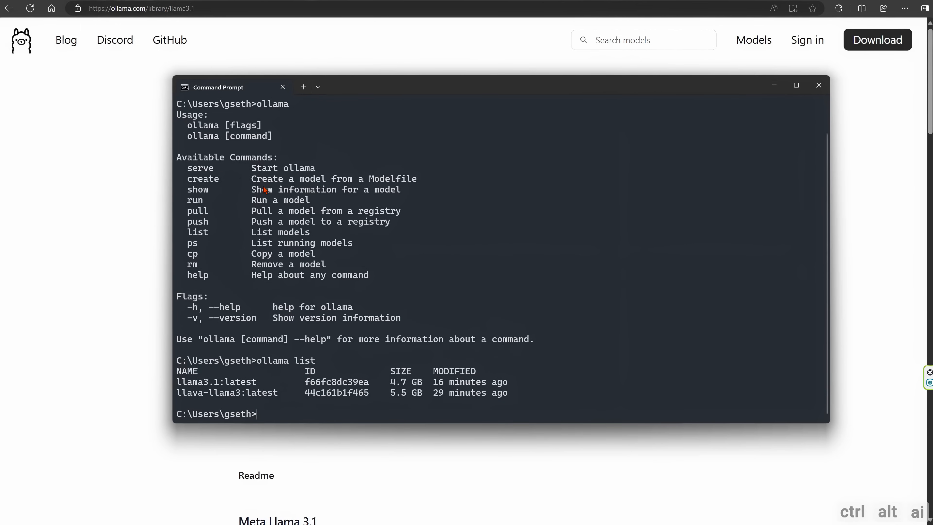
left_click_drag(515, 395, 177, 382)
left_click(273, 404)
In the browser, view the llava-llama3 model page on Ollama and highlight its web address.
left_click(201, 8)
left_click(223, 8)
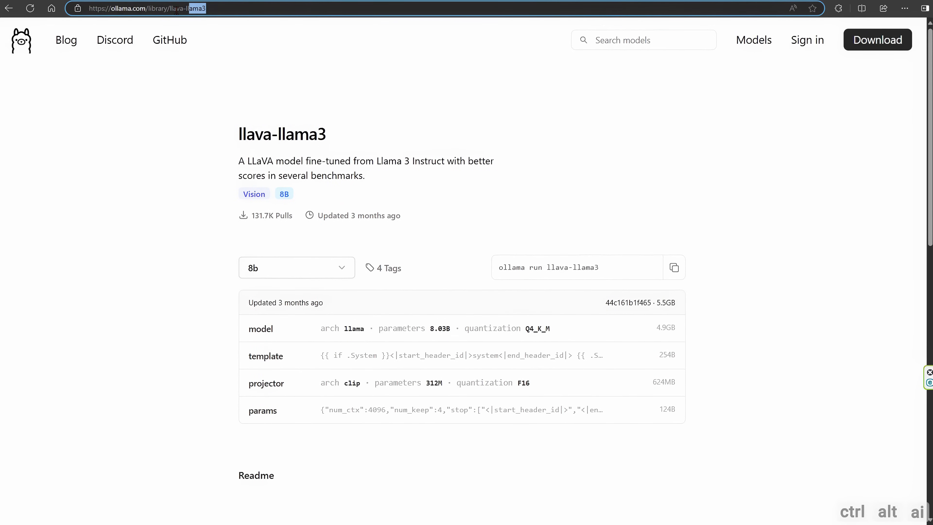
left_click(75, 8)
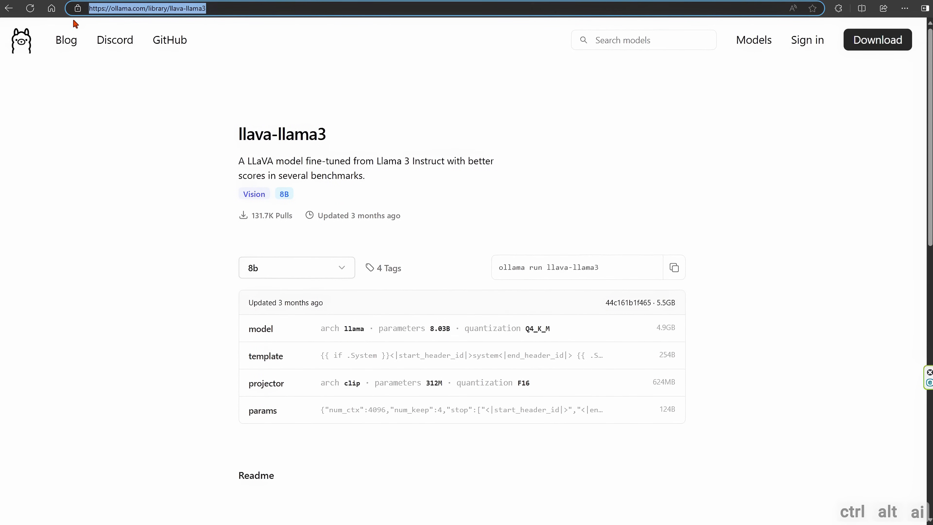
left_click(134, 220)
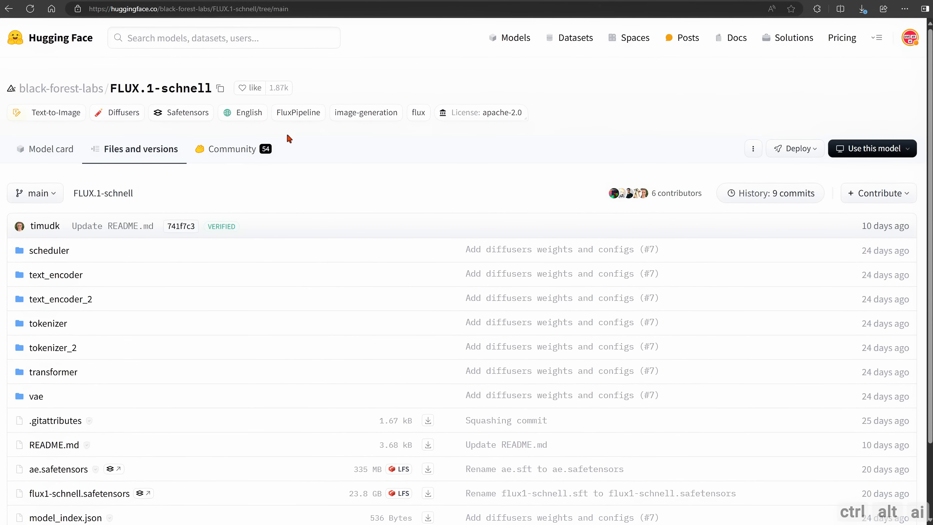
Look through the FLUX.1-schnell repository files on Hugging Face and highlight the page's web address.
scroll(202, 345, "down", 2)
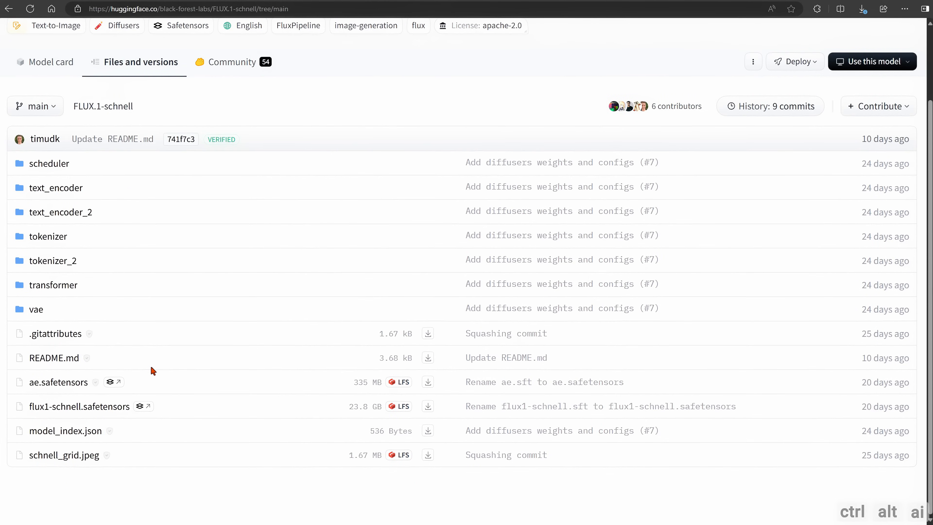
left_click_drag(290, 9, 89, 9)
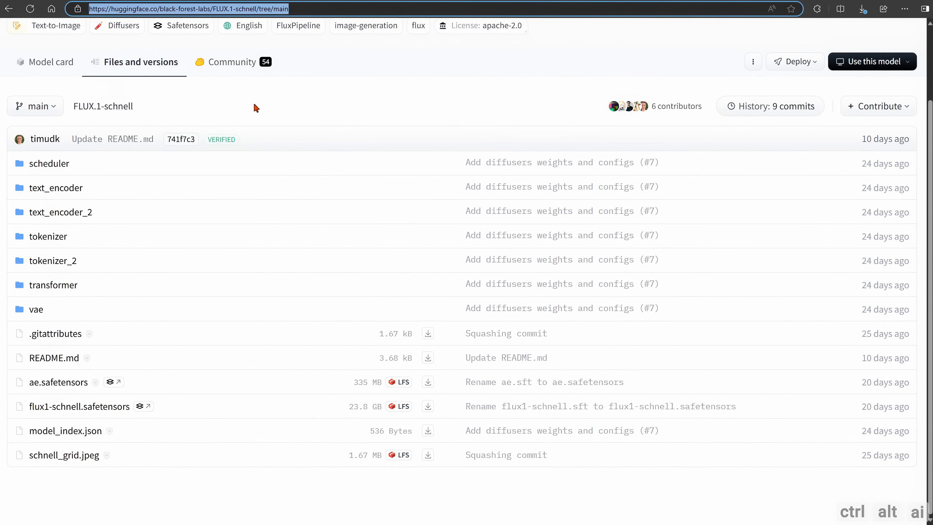
left_click(254, 104)
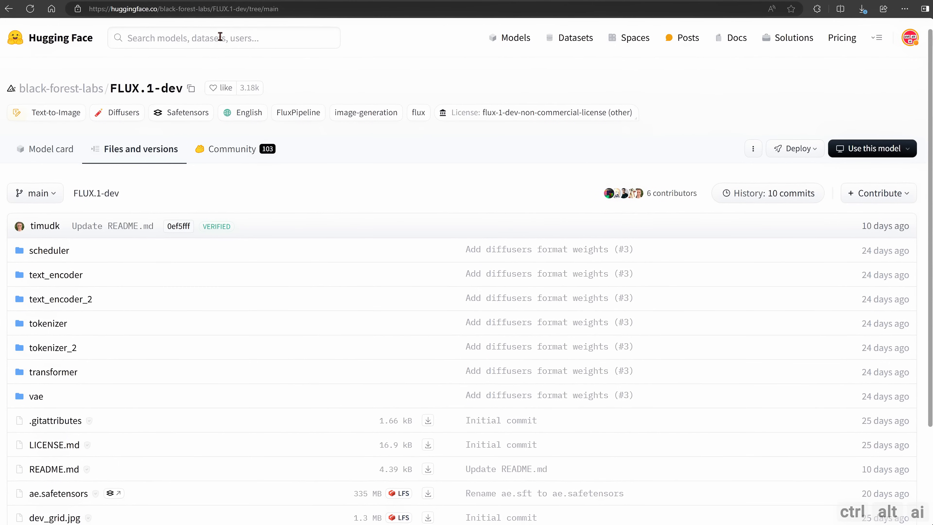
Highlight the web address of the FLUX.1-dev repository and look through its file list.
left_click_drag(279, 8, 41, 9)
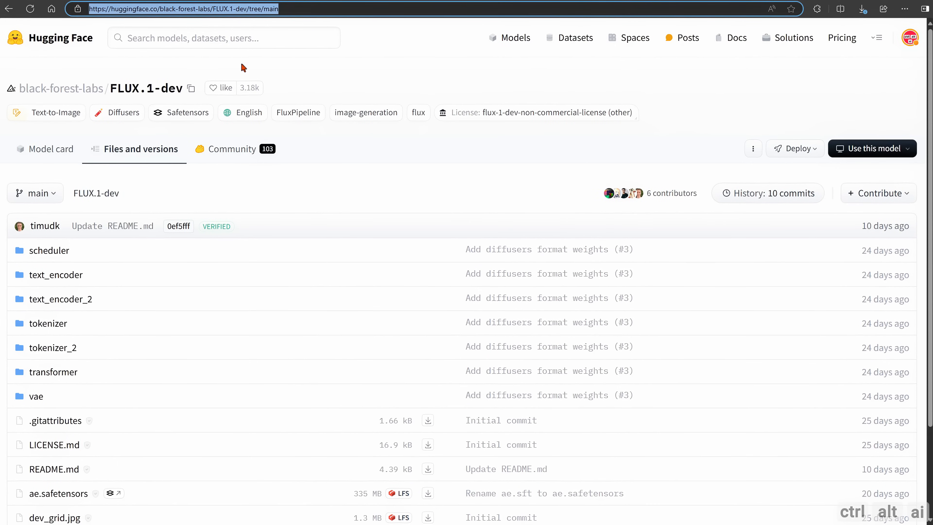
left_click(271, 205)
scroll(270, 205, "down", 3)
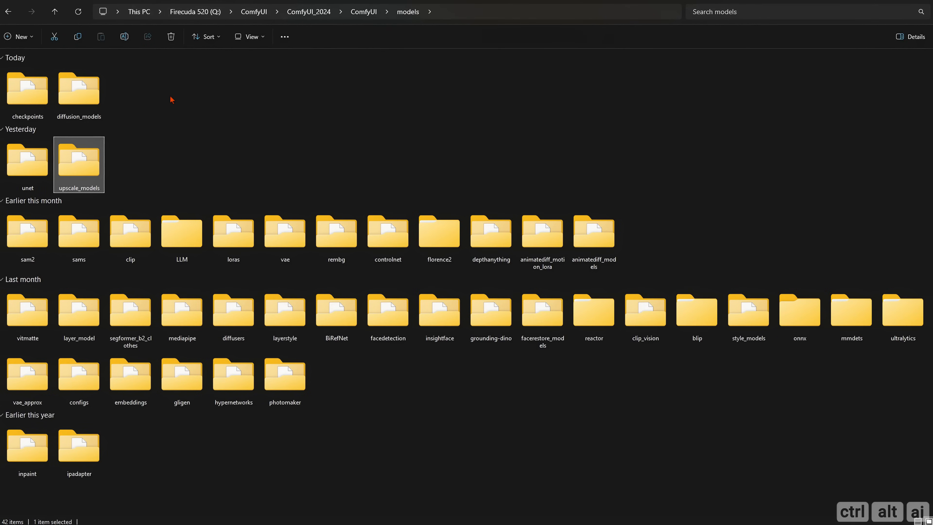
In File Explorer, check the model files inside the diffusion_models folder and return to the models folder.
left_click(114, 111)
double_click(79, 90)
left_click_drag(172, 394, 37, 331)
left_click(408, 11)
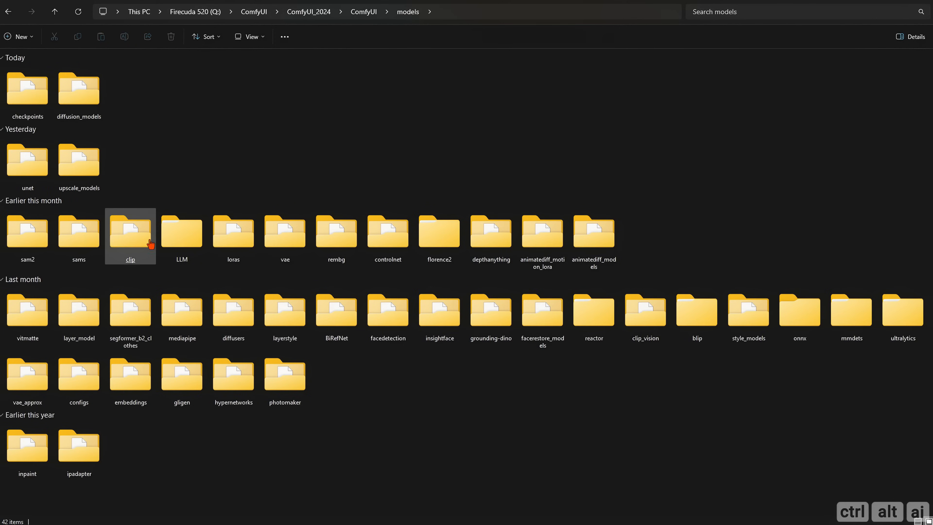
Open the vae folder, point out ae.safetensors, return to the models folder and minimize the window.
double_click(287, 245)
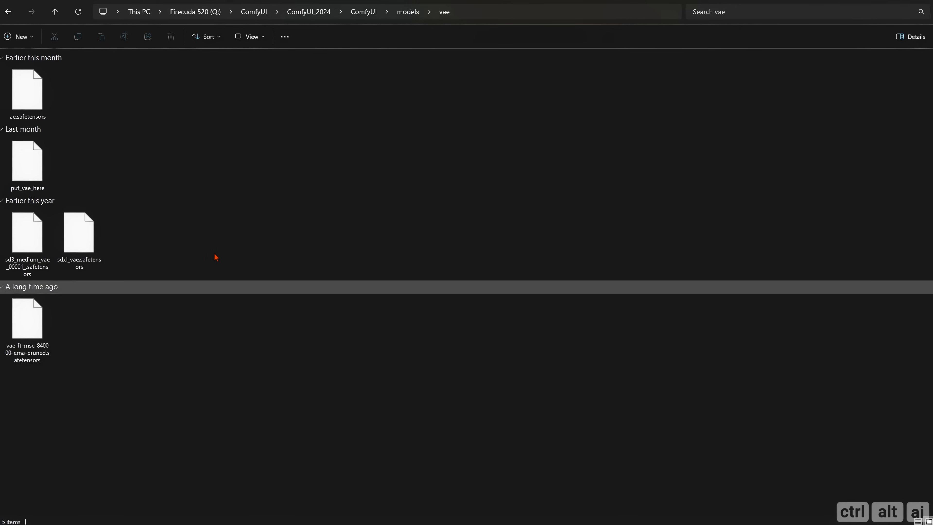
left_click(35, 81)
left_click(162, 96)
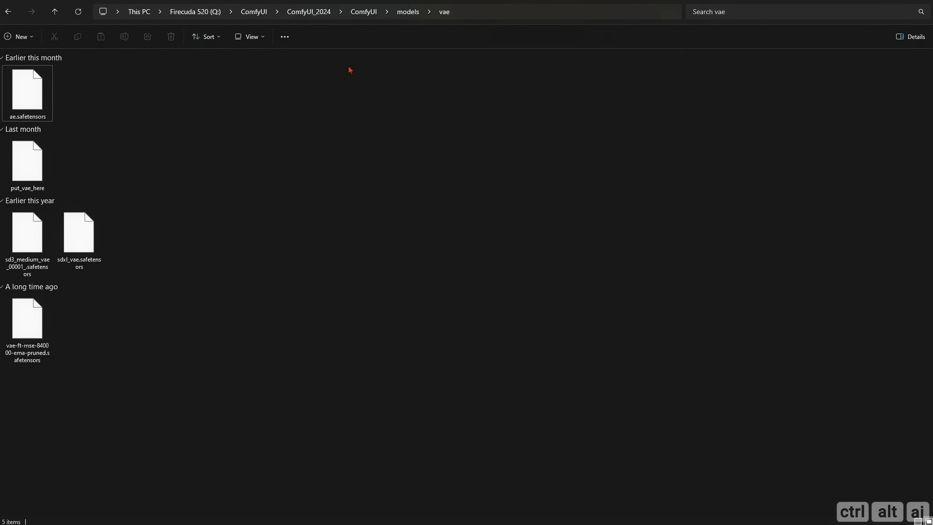
left_click(409, 13)
key("super+Down")
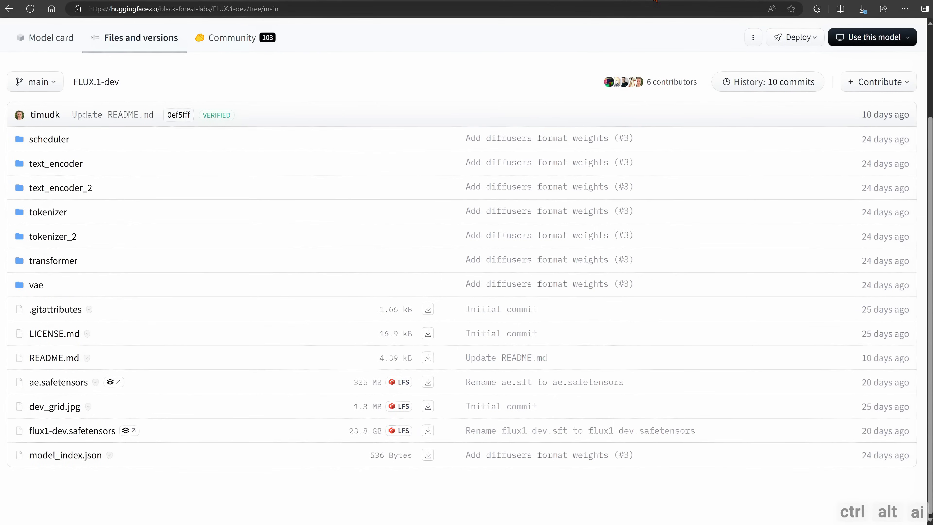
Switch to the LexicaDAT2_otf page on OpenModelDB and highlight its web address and model name.
left_click(655, 0)
left_click_drag(273, 9, 90, 14)
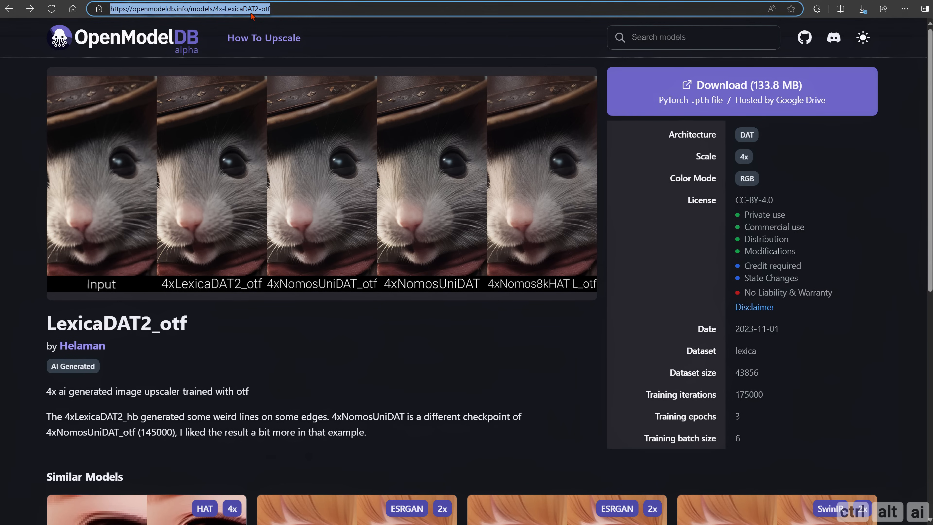
left_click_drag(197, 333, 47, 327)
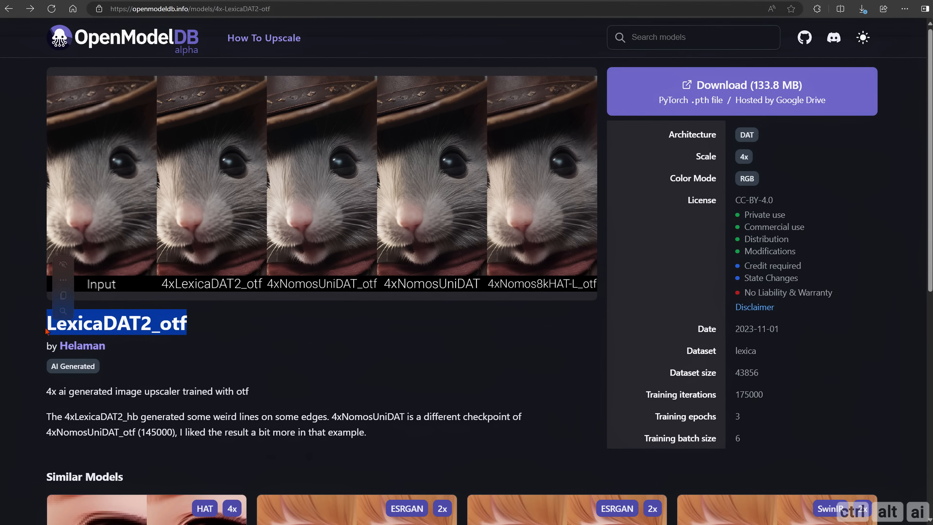
left_click(48, 330)
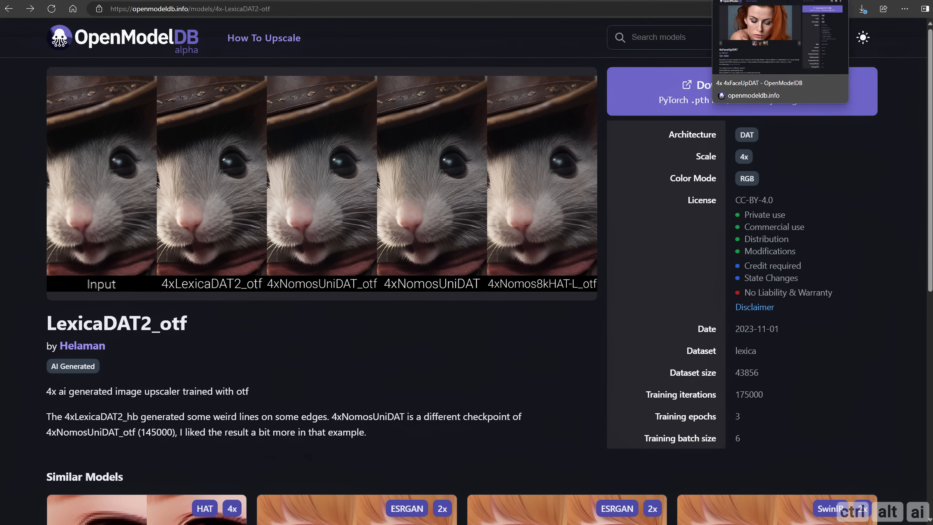
Switch to the 4xFaceUpDAT page on OpenModelDB and highlight the model name.
left_click(729, 0)
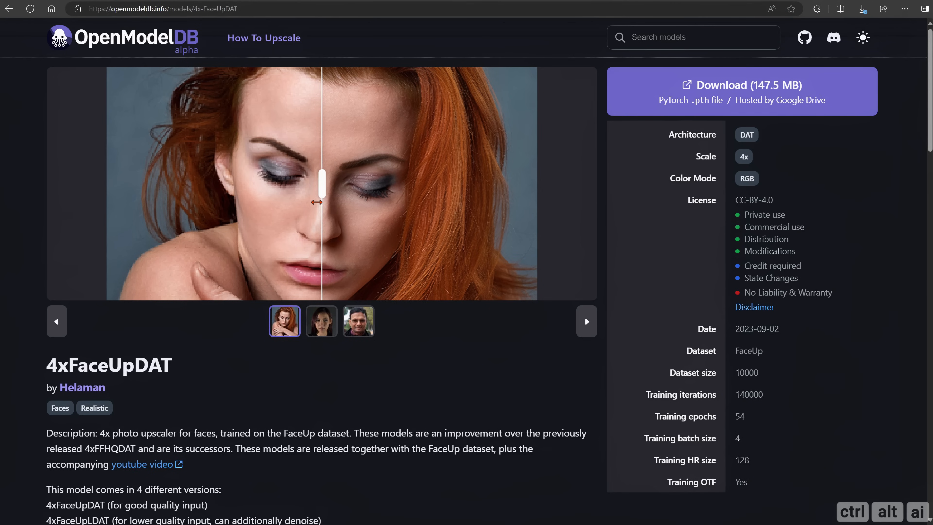
left_click_drag(175, 366, 59, 367)
left_click(198, 380)
Switch to File Explorer, open the upscale_models folder and point out 4xLexicaDAT2_otf.pth and 4xFaceUpSharpDAT.pth.
key("alt+Tab")
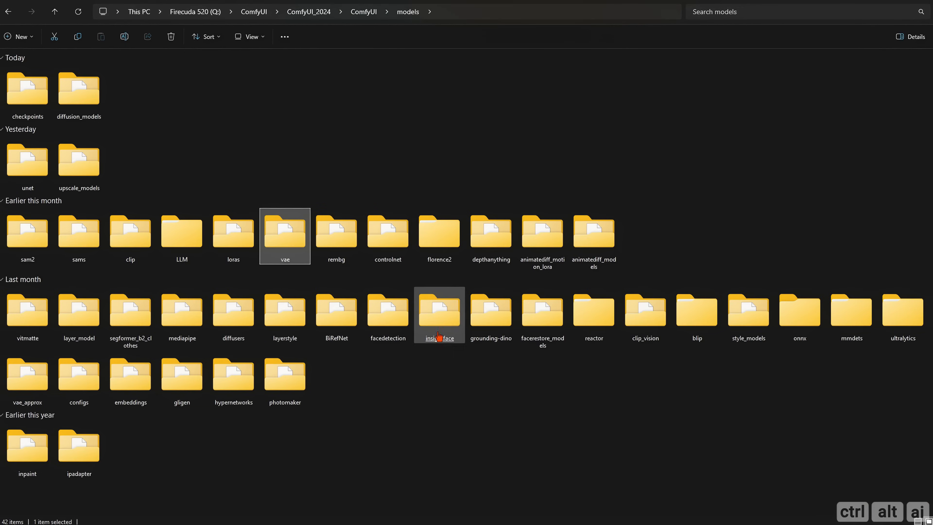
double_click(98, 176)
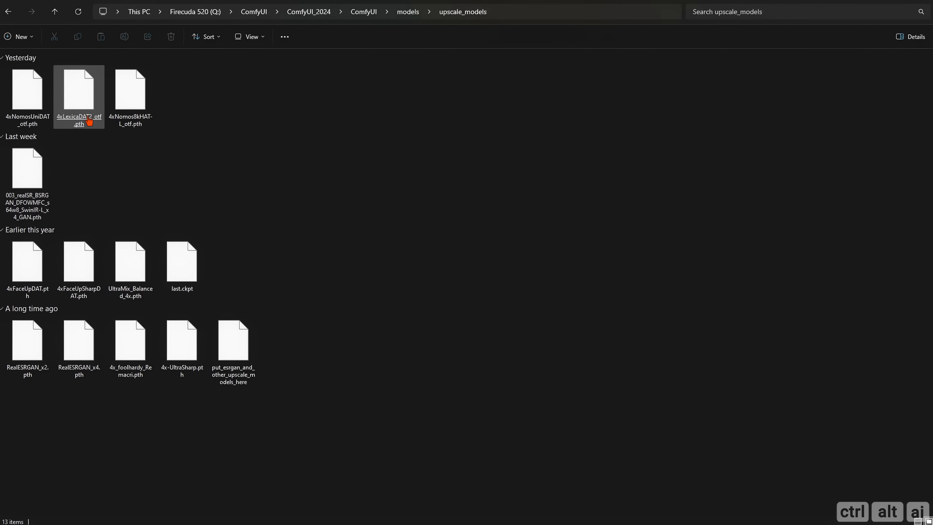
left_click(90, 124)
left_click(90, 286)
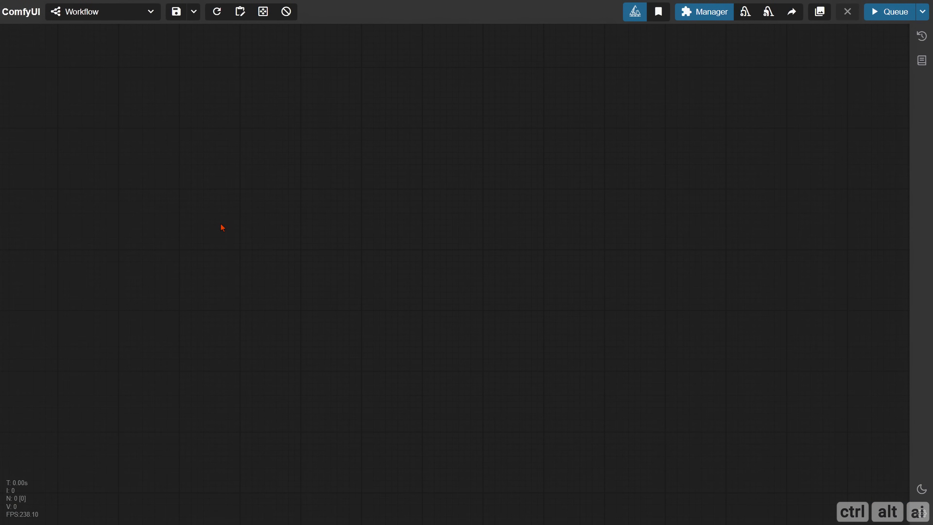
In ComfyUI, add a Flux Resolution Calculator node to the empty canvas.
double_click(202, 231)
type("flux")
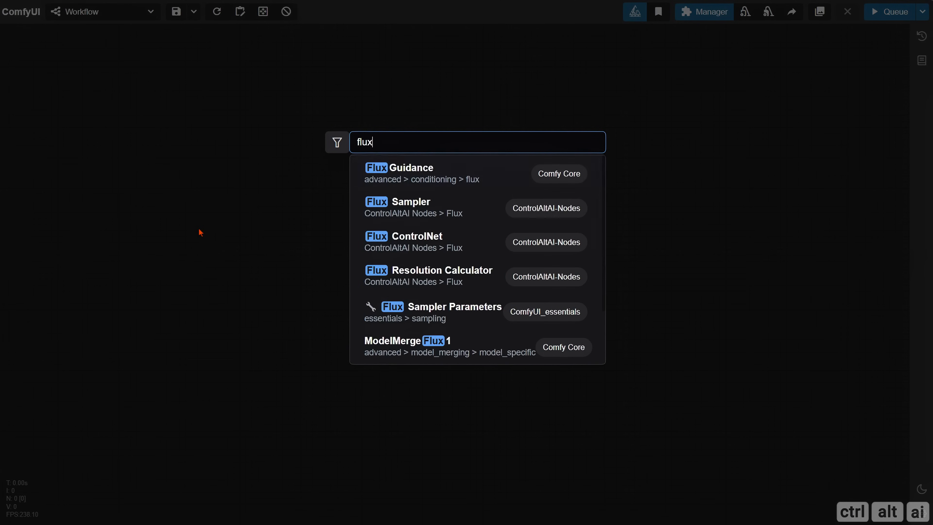
type(" re")
left_click(388, 179)
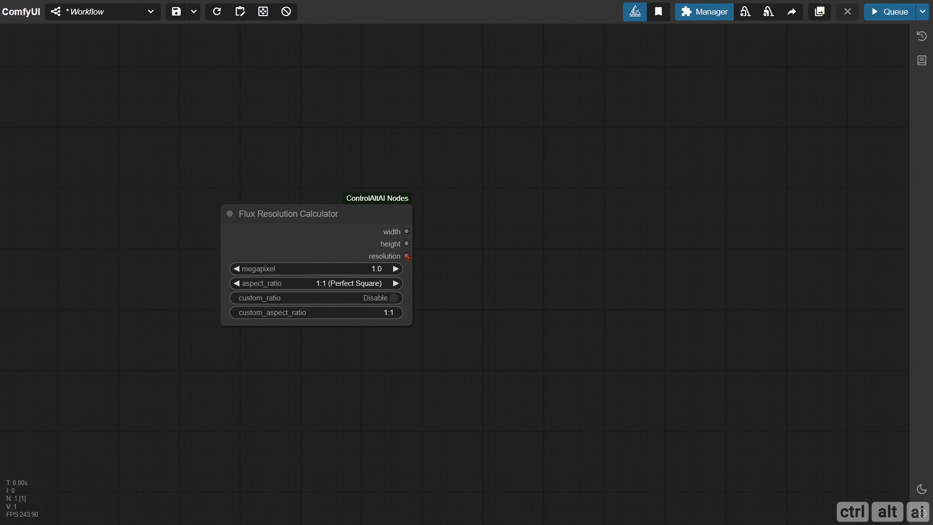
Add a Show Text node connected to the calculator's resolution output and place it beside the calculator.
left_click_drag(408, 256, 478, 272)
type("s")
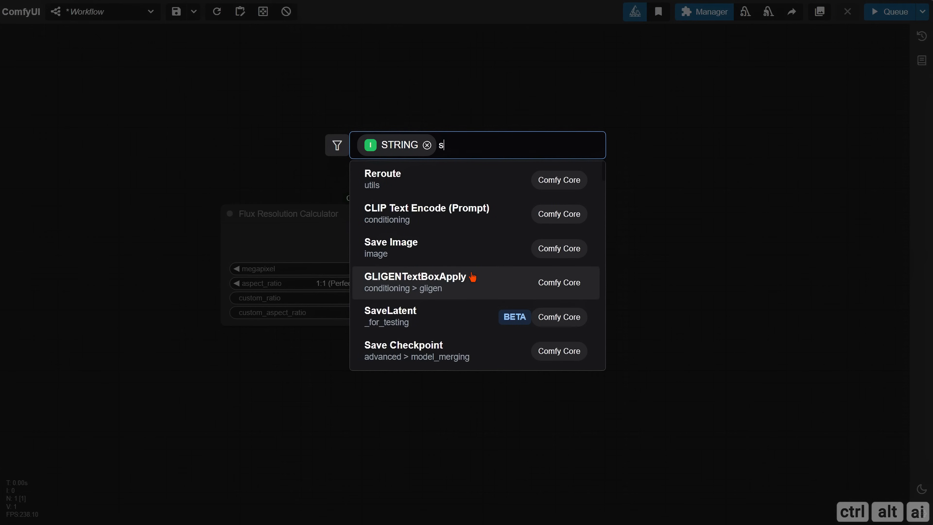
type("how")
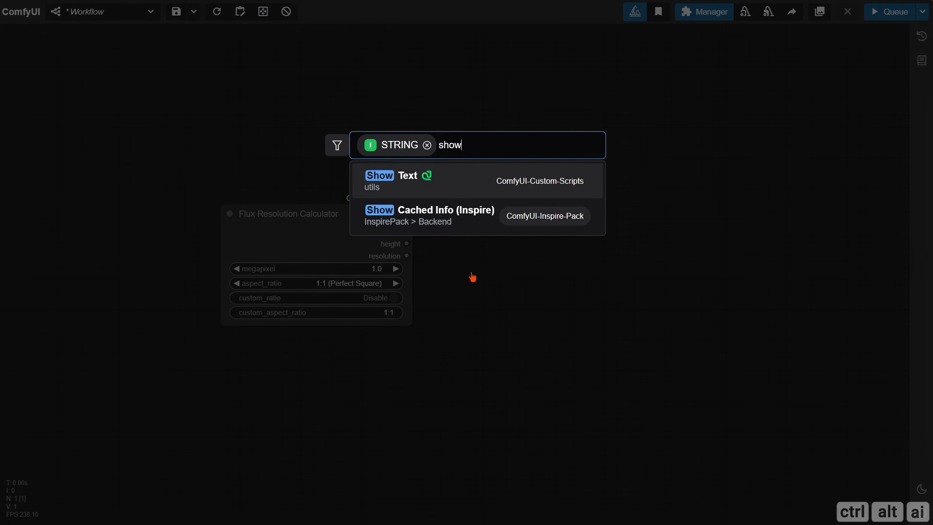
left_click(494, 181)
left_click_drag(585, 278, 555, 302)
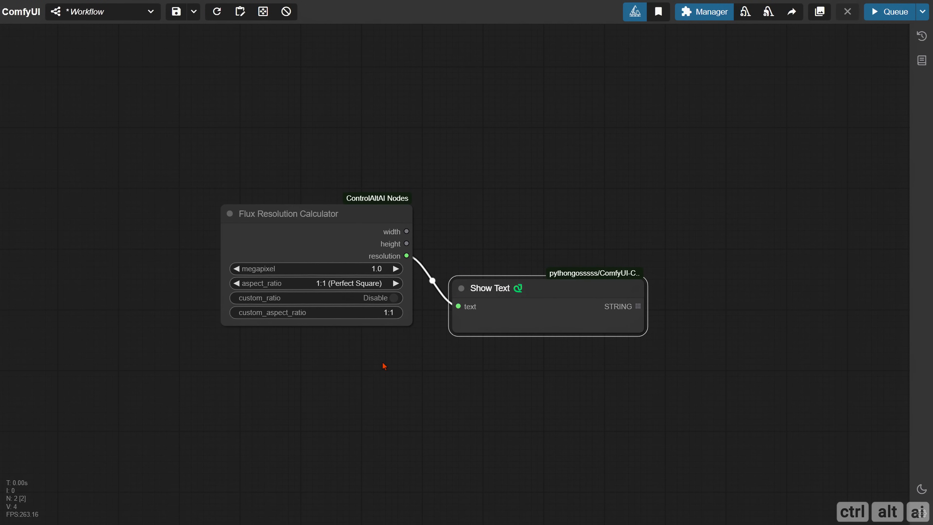
Review the megapixel and aspect ratio options of the Flux Resolution Calculator, leaving the current choices selected.
left_click(385, 271)
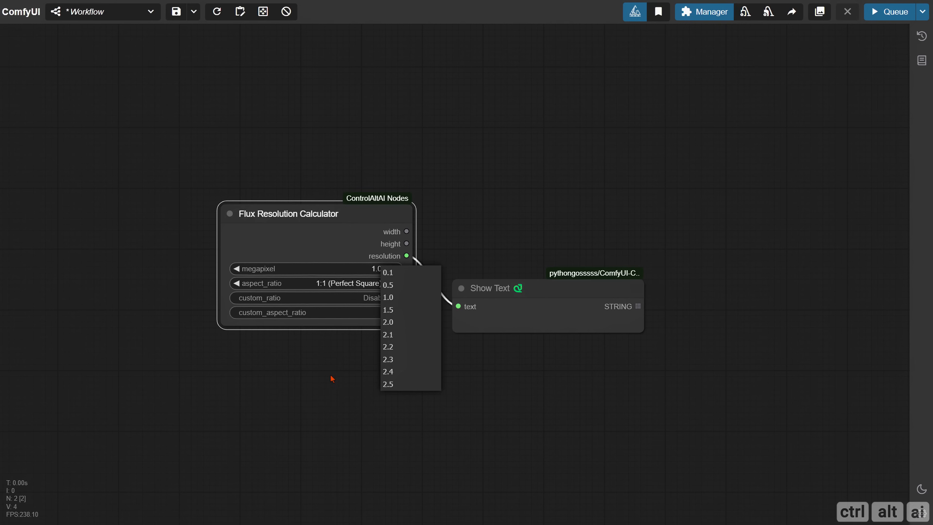
left_click(325, 379)
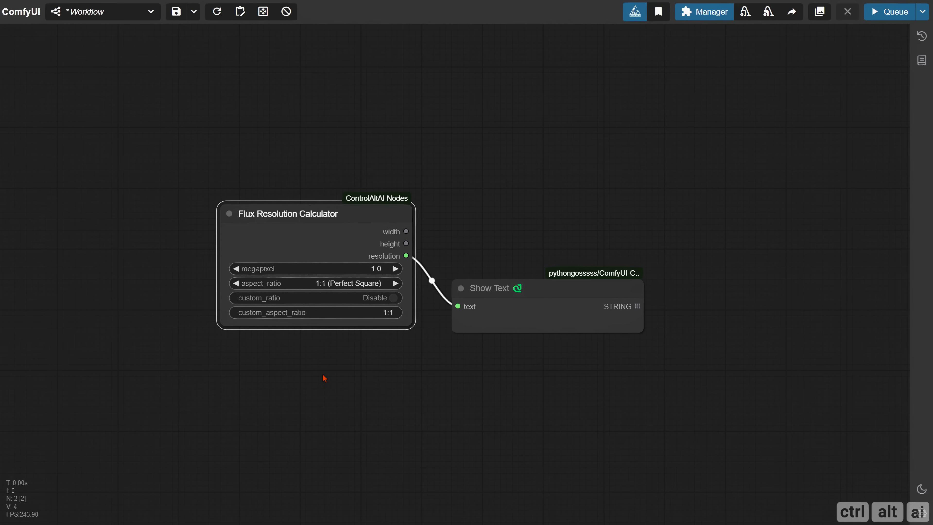
left_click(383, 285)
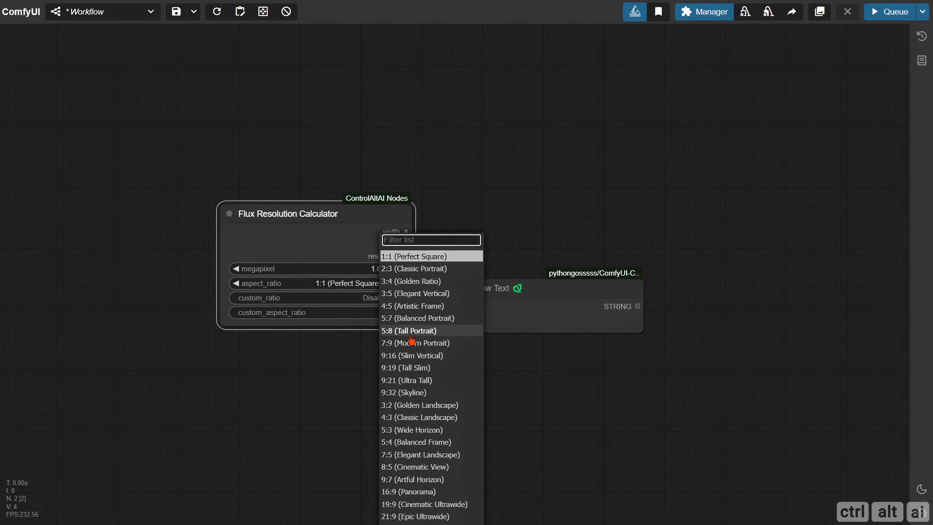
scroll(423, 355, "down", 2)
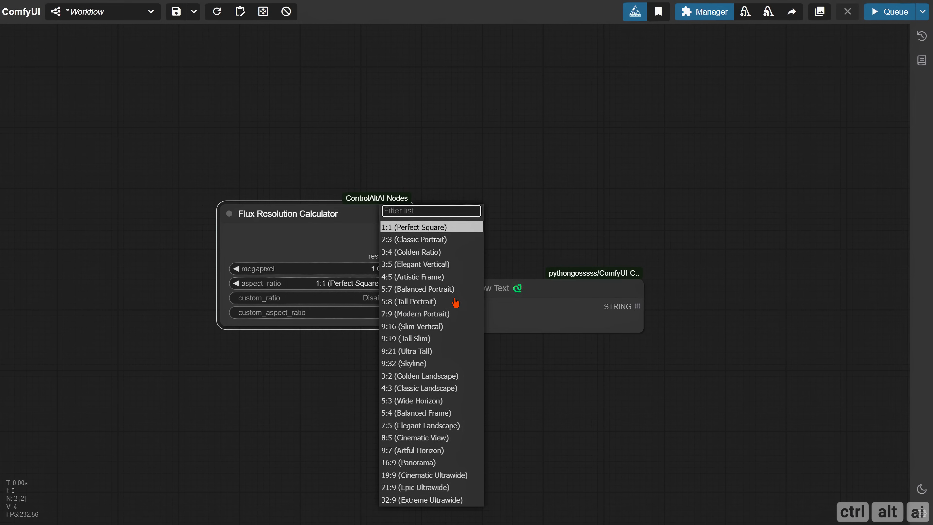
left_click(524, 362)
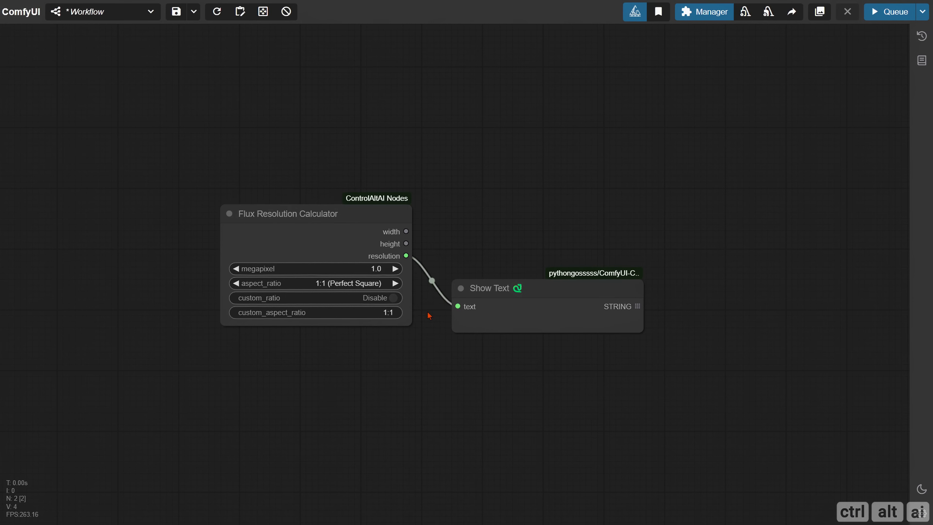
Run the resolution calculation at 1.0, 1.5, 2.0 and 0.1 megapixels, and set the megapixel value back to 1.0.
left_click(894, 13)
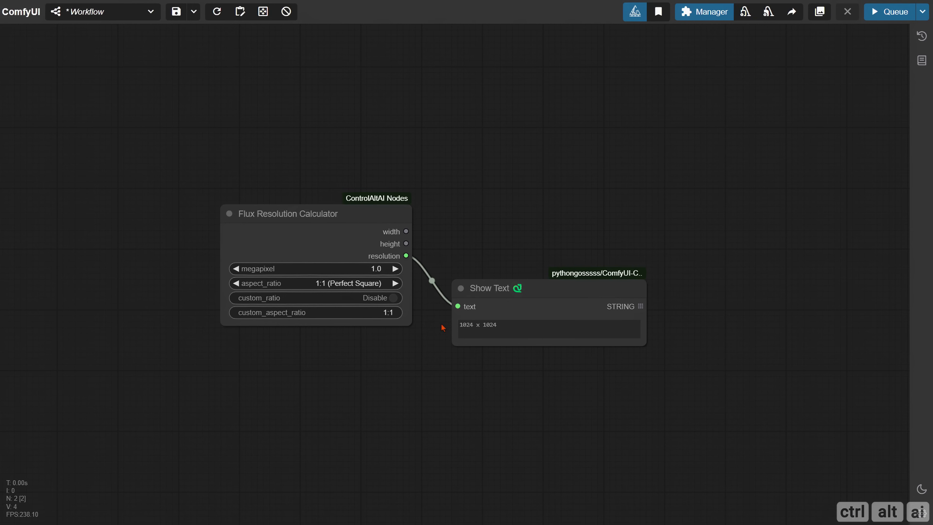
left_click(395, 268)
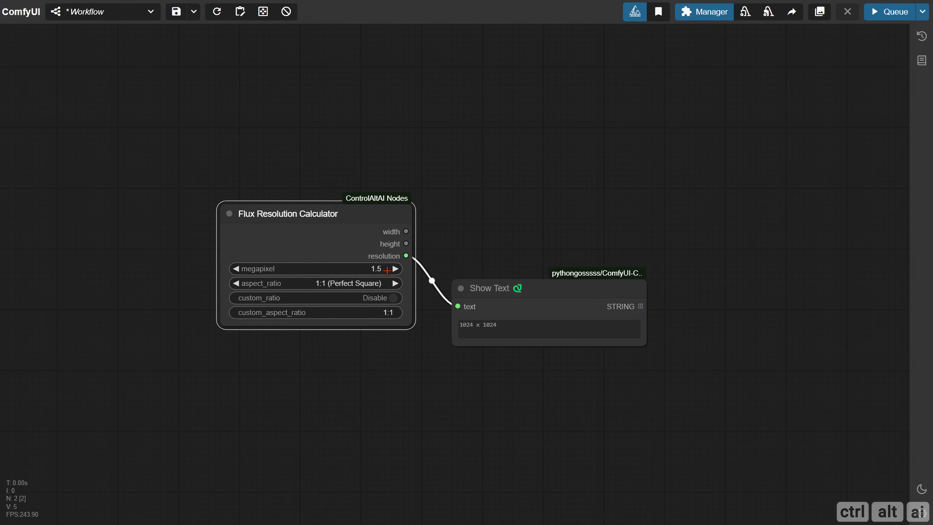
left_click(889, 14)
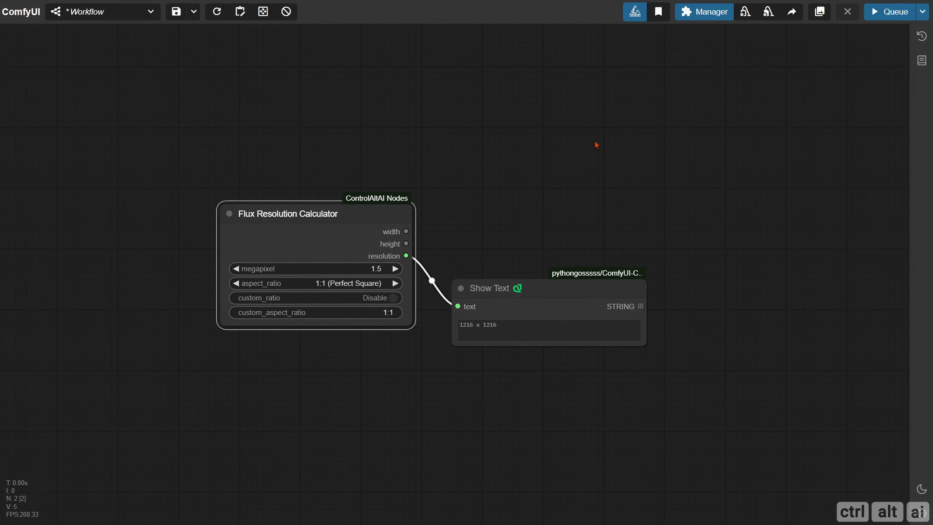
left_click(889, 13)
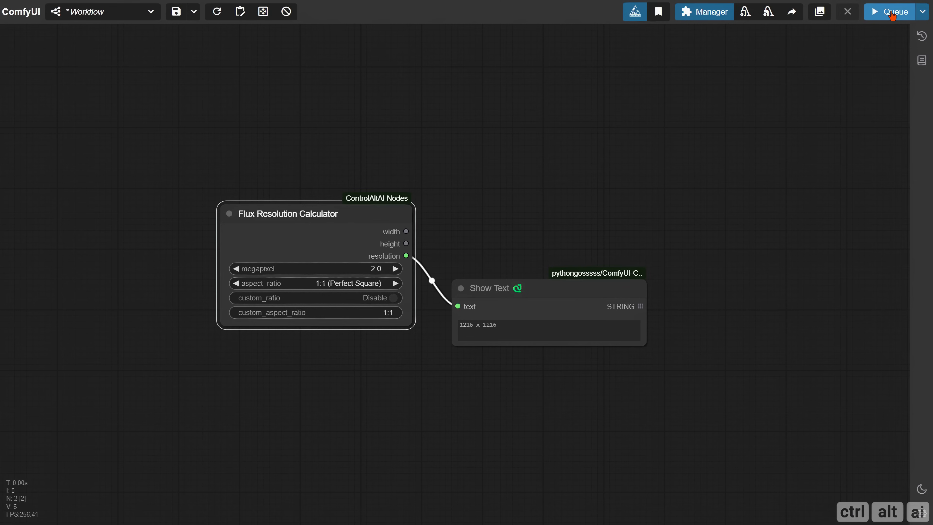
left_click(380, 268)
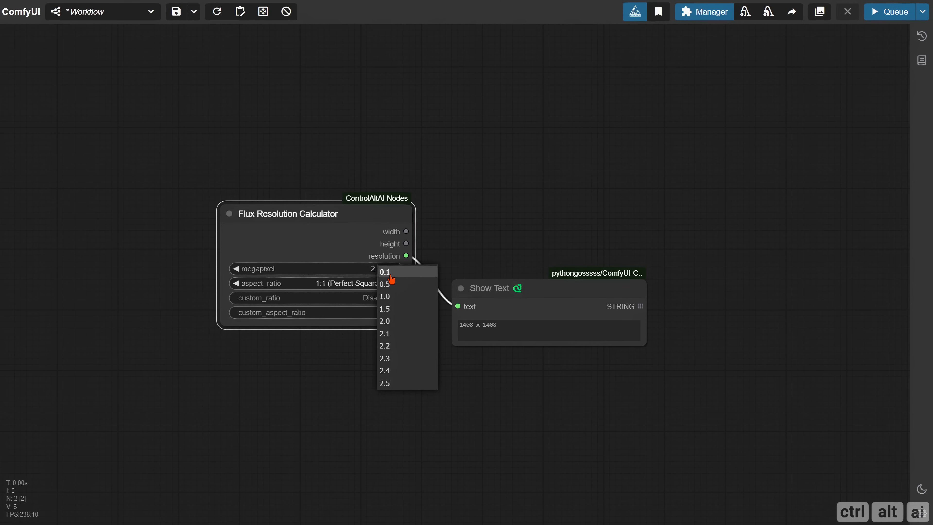
left_click(391, 276)
left_click(889, 12)
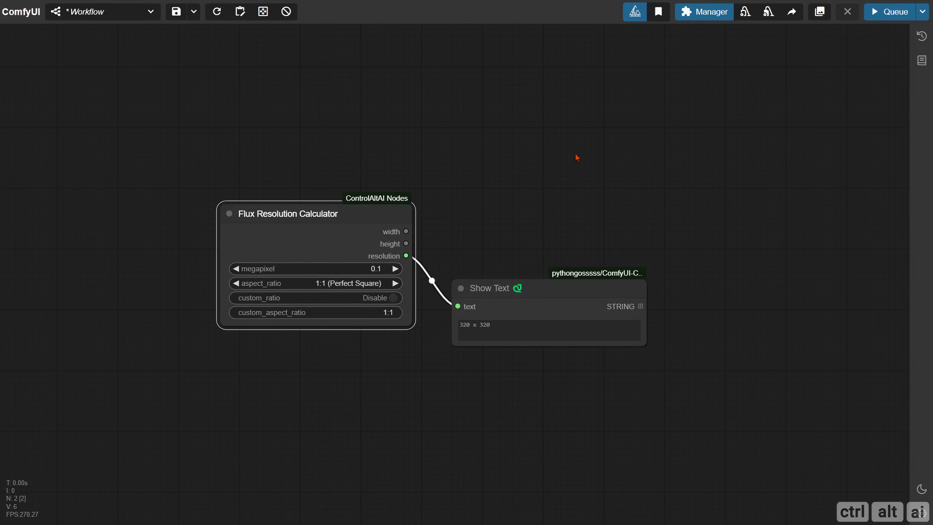
left_click(381, 268)
left_click(382, 299)
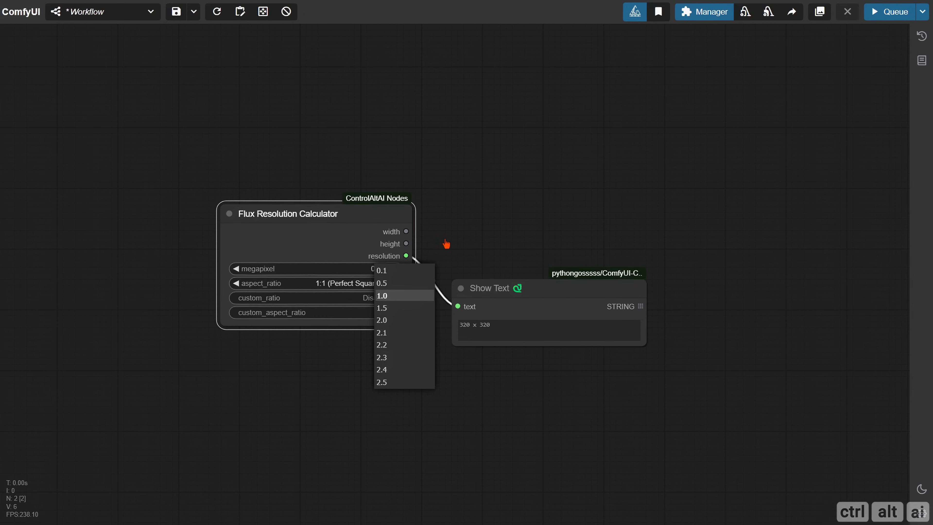
Move the Show Text node down and add two SetNodes above it, connected to the calculator's width and height outputs.
left_click_drag(492, 289, 493, 325)
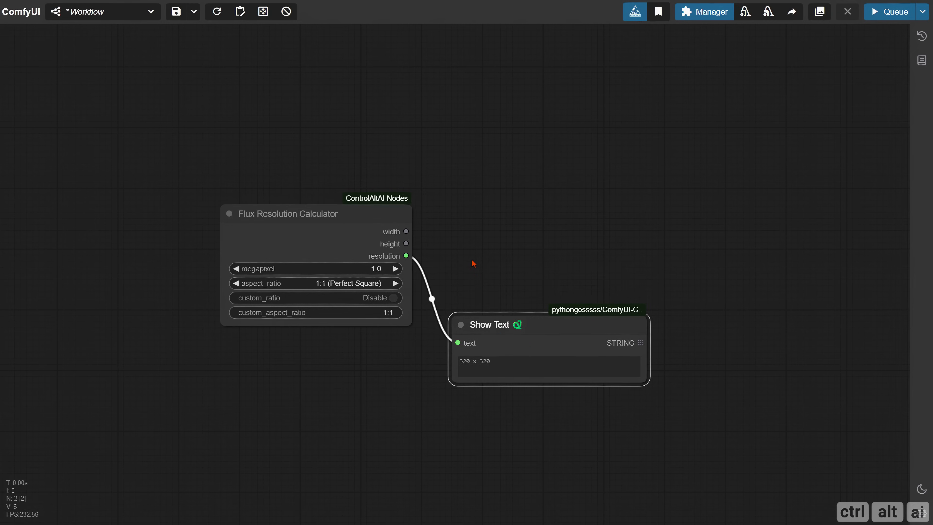
double_click(467, 203)
type("set")
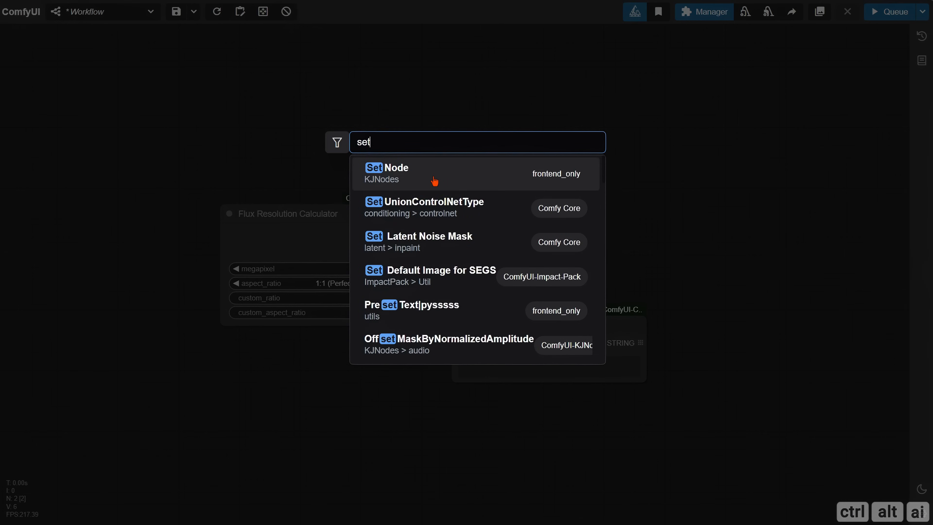
key("Return")
left_click_drag(511, 193, 518, 177)
left_click_drag(406, 231, 478, 191)
left_click_drag(508, 173, 519, 226)
left_click_drag(406, 243, 486, 240)
Name the constants of the two SetNodes Width and Height to match their connected outputs.
left_click(551, 180)
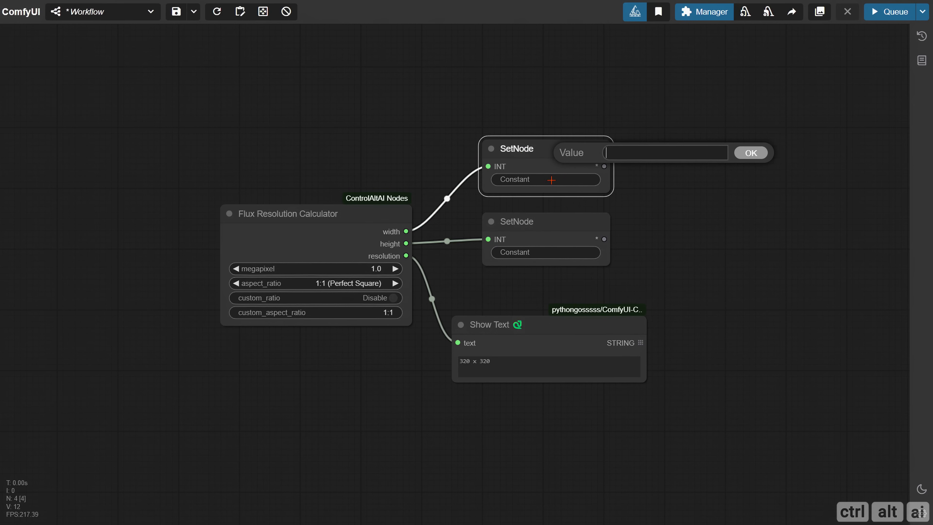
type("Width")
key("Return")
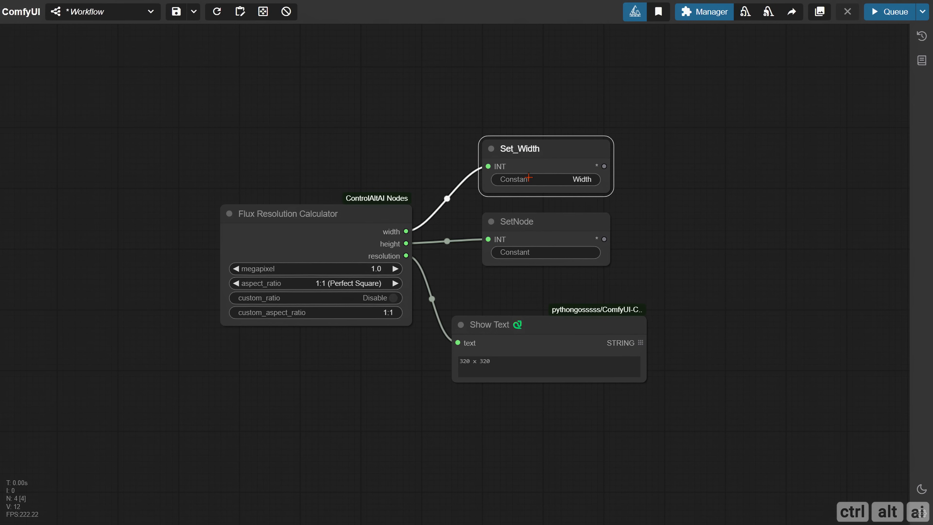
left_click(565, 254)
type("Height")
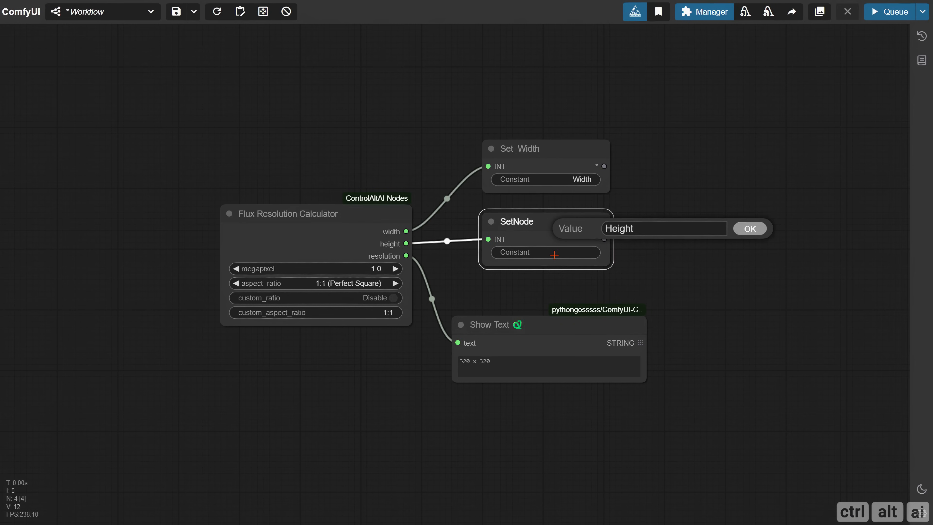
key("Return")
Set the custom aspect ratio to 5:11, enable the custom ratio and run the calculation.
left_click(387, 311)
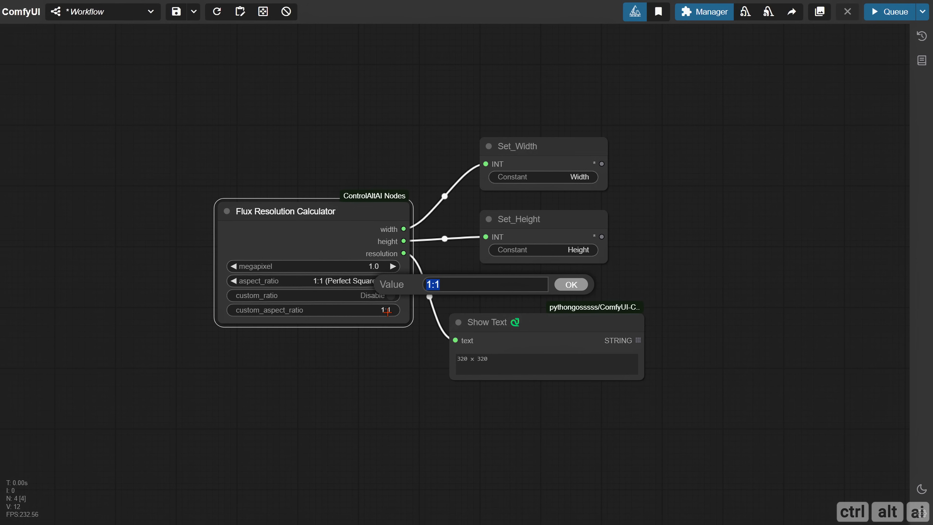
type("5:11")
key("Return")
left_click(389, 296)
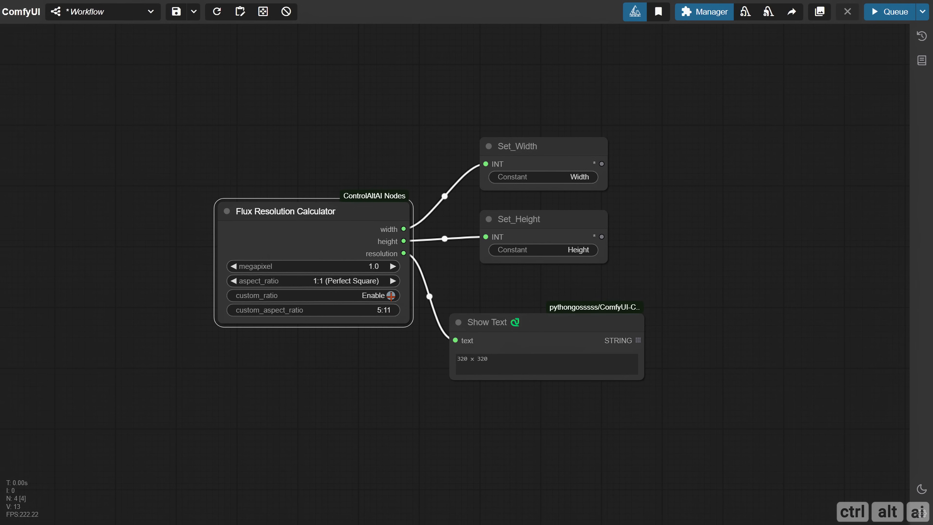
left_click(882, 12)
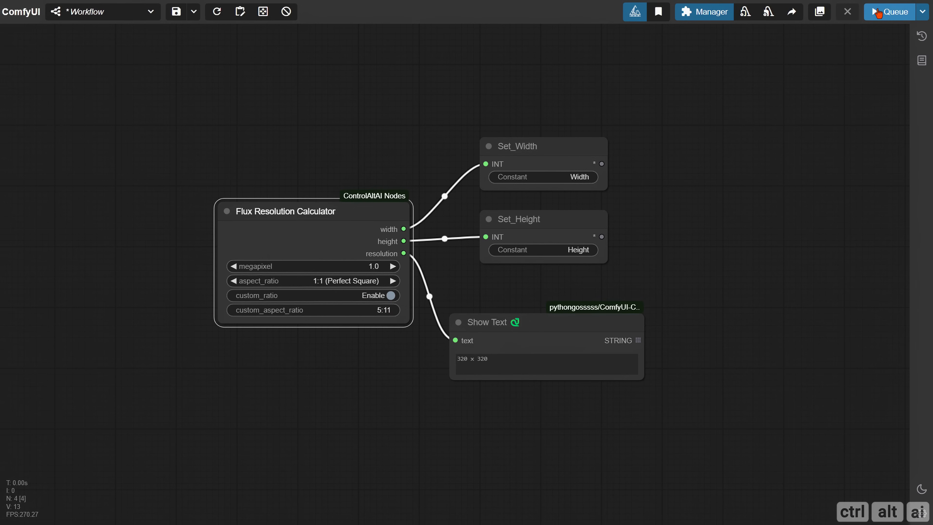
Disable the custom ratio, run the calculation again and reset the custom aspect ratio to 1:1.
left_click(391, 296)
left_click(881, 12)
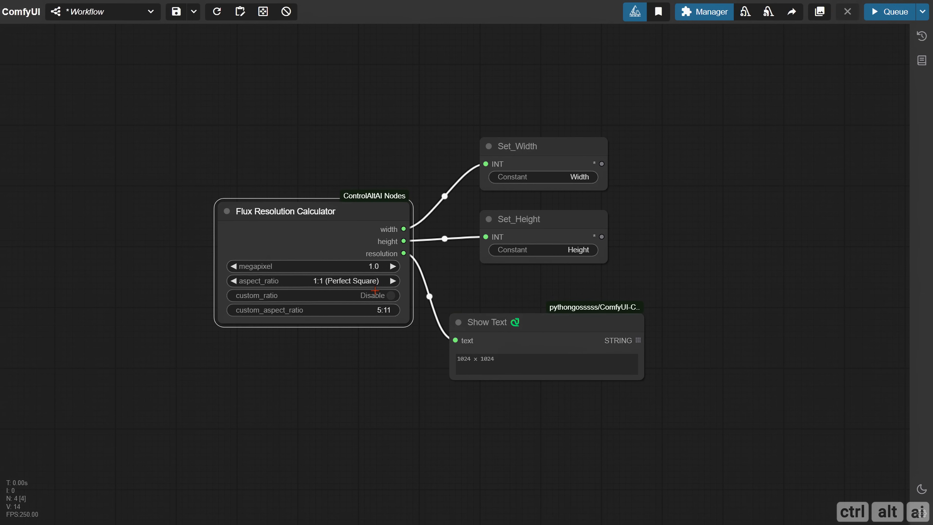
left_click(380, 310)
type("1")
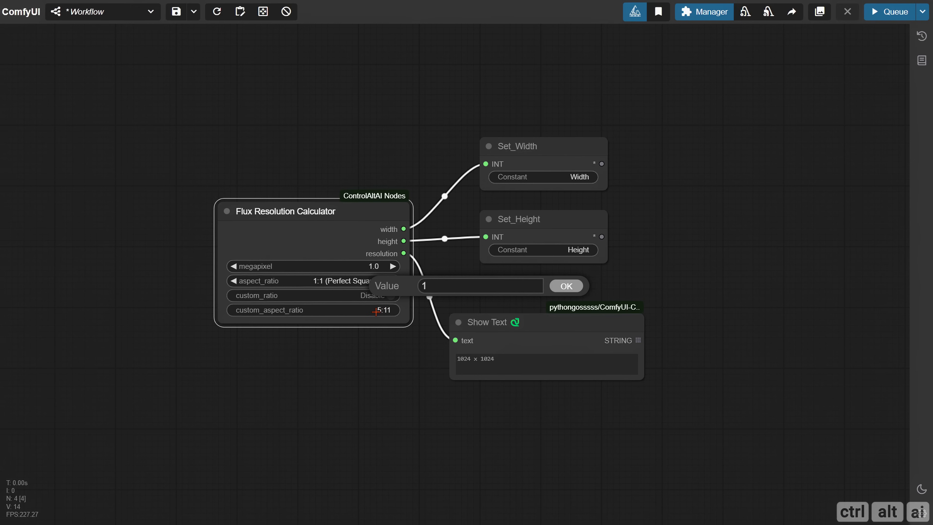
type(":1")
key("Return")
Create a group around all four nodes, enlarge it and reposition the nodes inside it.
left_click_drag(192, 102, 619, 409)
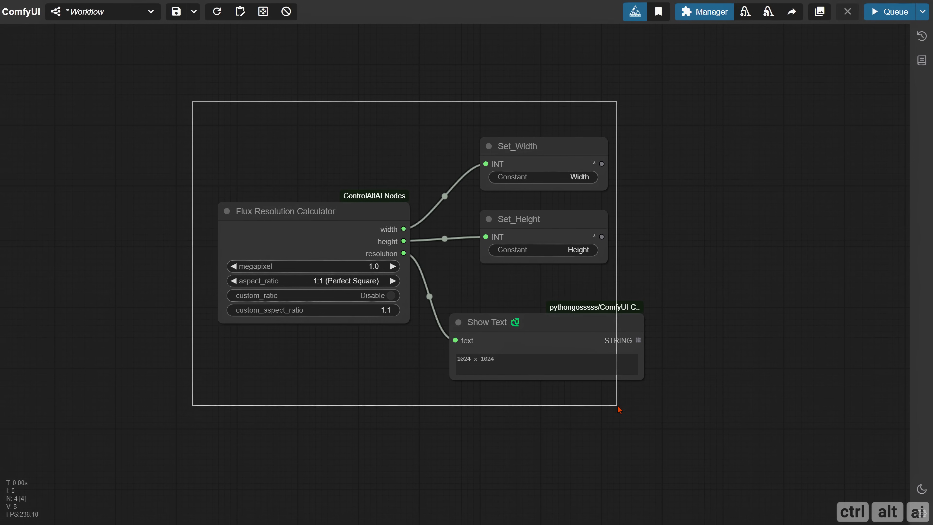
right_click(239, 87)
left_click(296, 199)
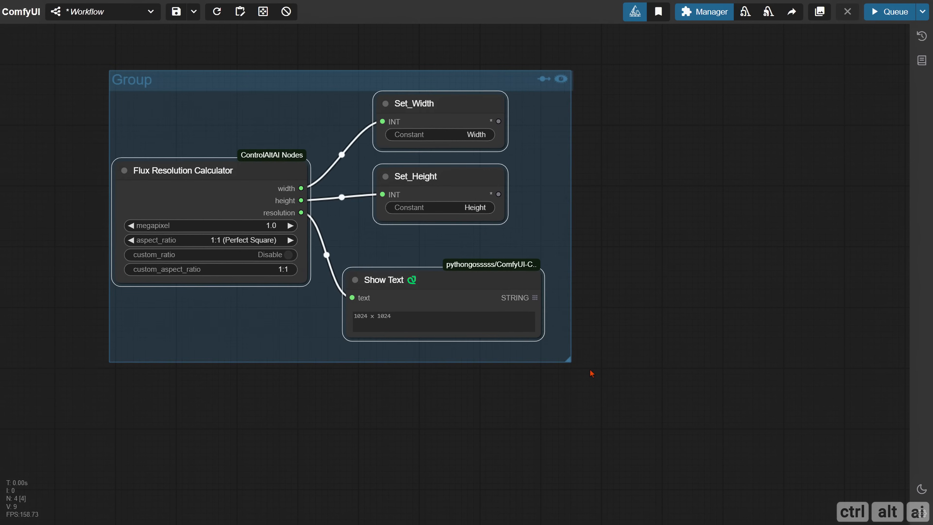
left_click_drag(568, 359, 783, 452)
left_click_drag(259, 177, 447, 225)
left_click_drag(225, 180, 164, 207)
Rename the group as Resolution Calculation.
right_click(162, 198)
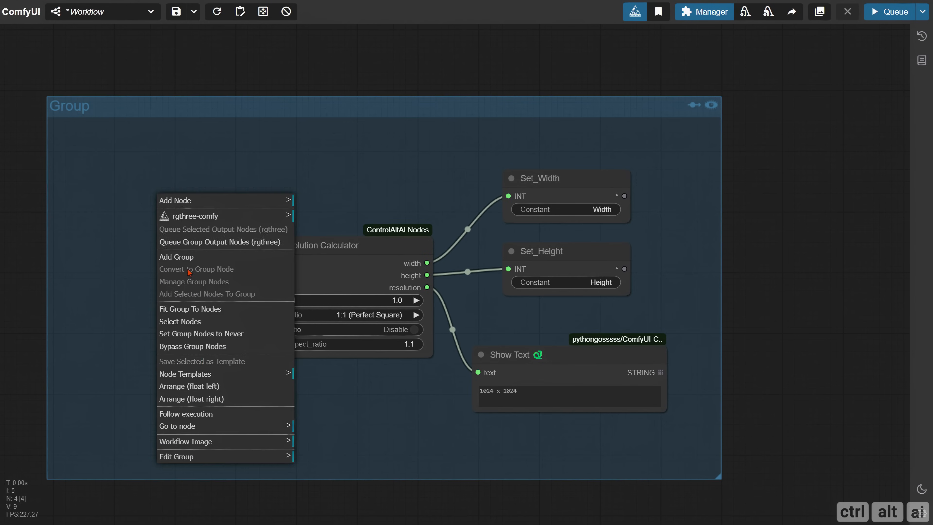
left_click(176, 456)
left_click(312, 452)
type("Resolution")
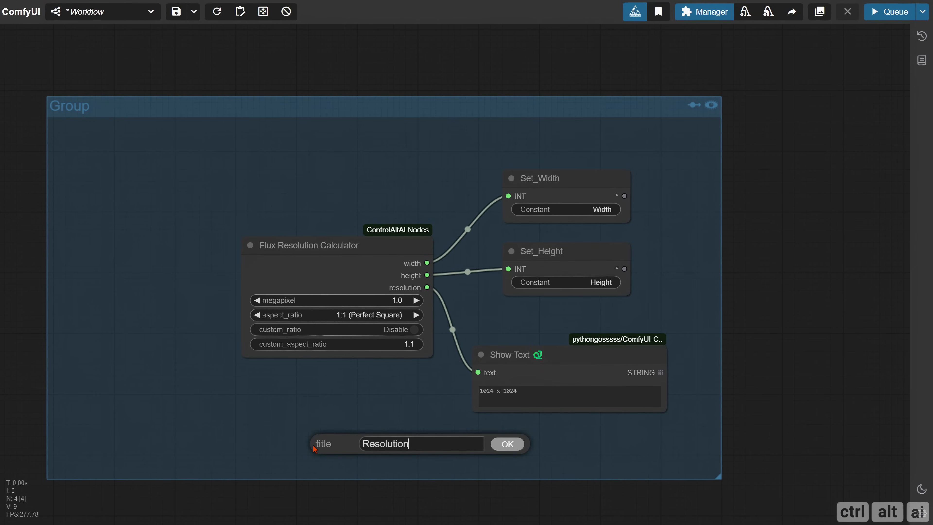
type(" Calculation")
key("Return")
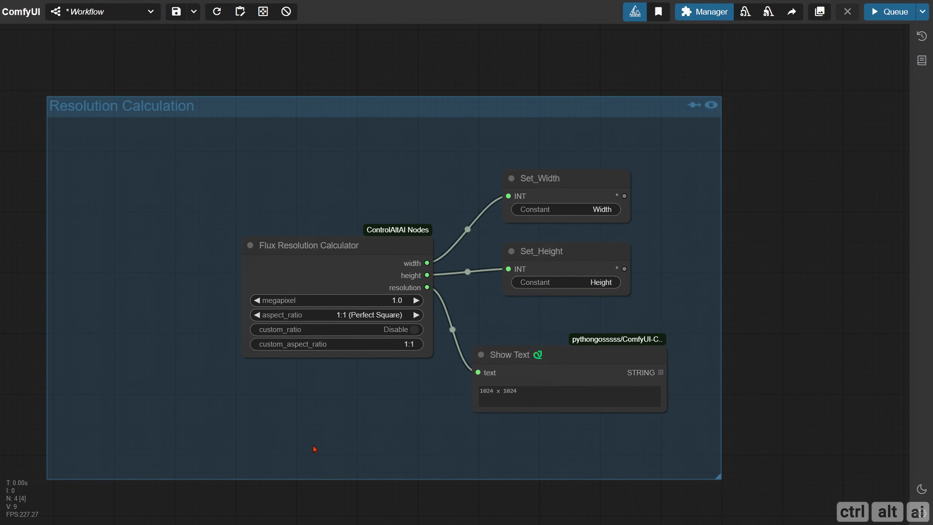
Add a Load Image node in the empty canvas area above the Resolution Calculation group.
scroll(302, 278, "down", 5)
left_click_drag(388, 129, 143, 229)
left_click_drag(290, 209, 231, 278)
scroll(302, 243, "up", 5)
left_click_drag(279, 251, 216, 291)
double_click(245, 195)
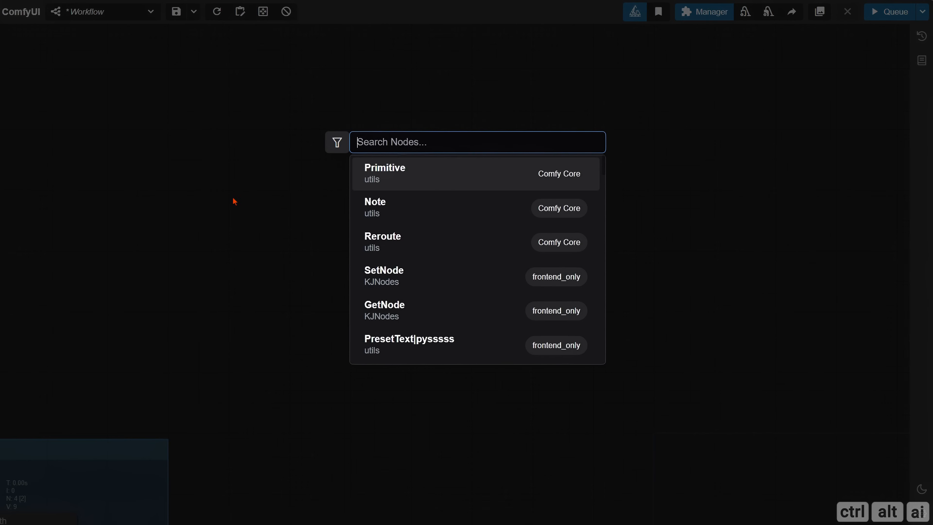
type("load image")
key("Return")
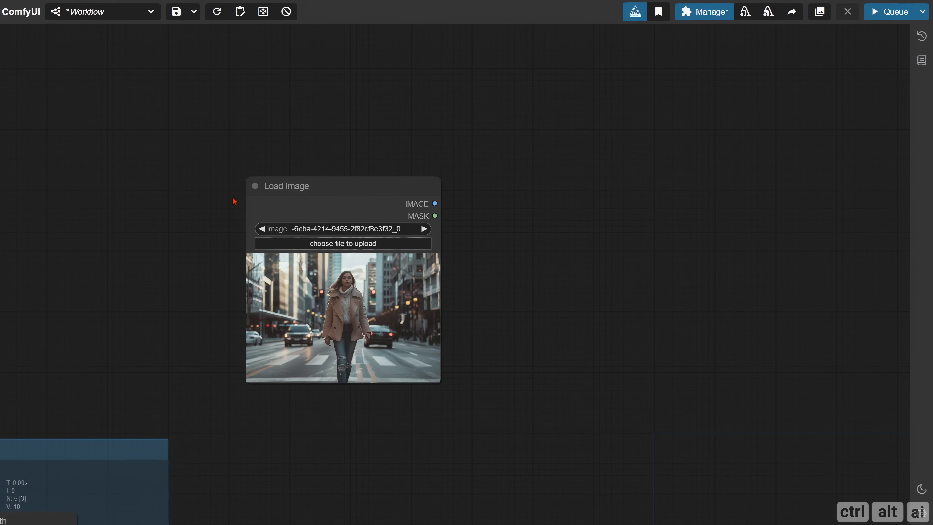
left_click_drag(316, 189, 287, 178)
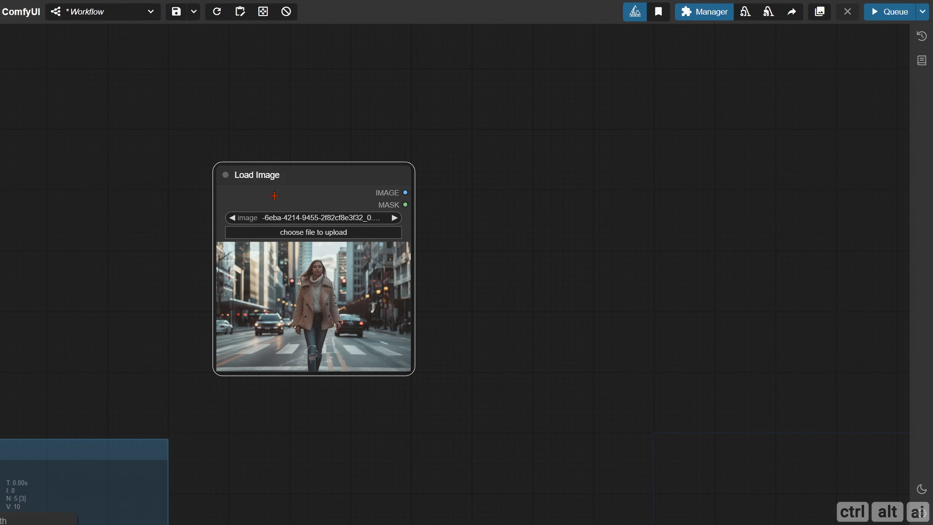
Add ControlAltAI's Get Image Size & Ratio node beside the Load Image node and connect the loaded image to its input.
left_click_drag(495, 210, 335, 199)
double_click(335, 202)
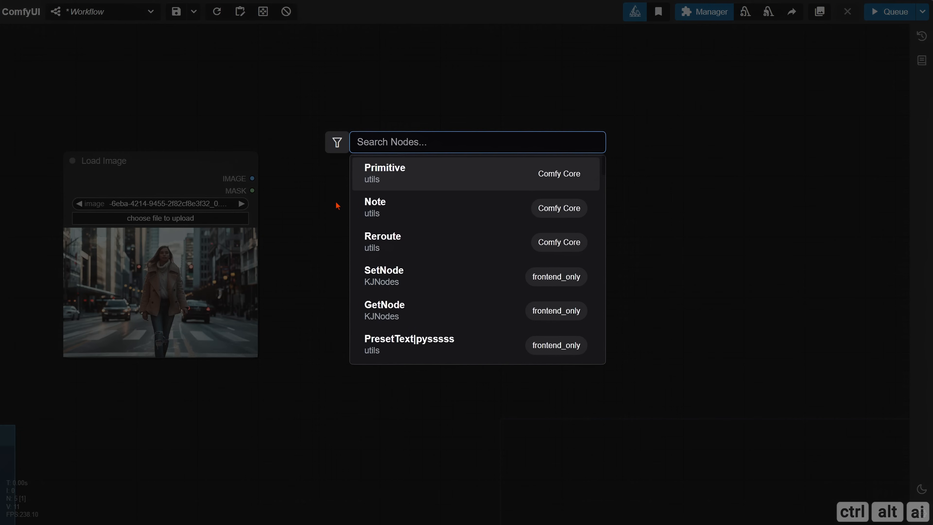
type("get size")
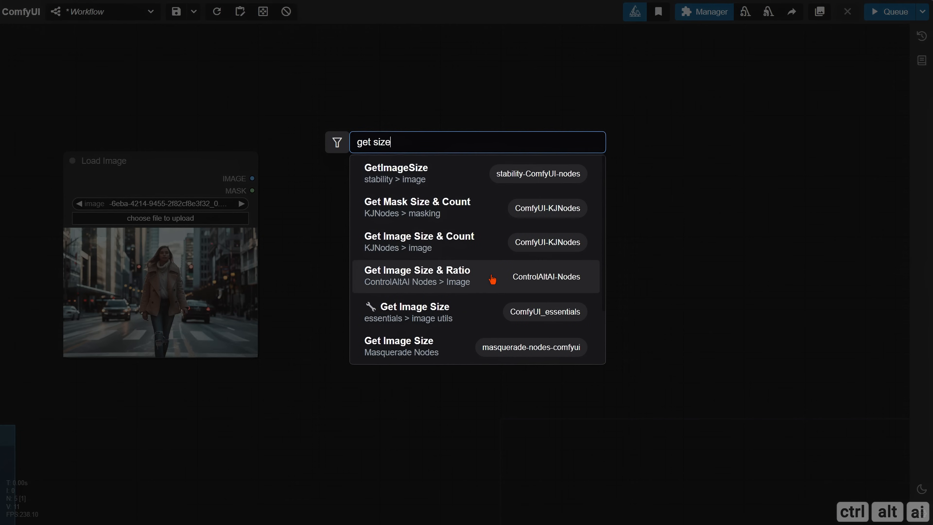
left_click(446, 280)
left_click_drag(408, 196, 437, 300)
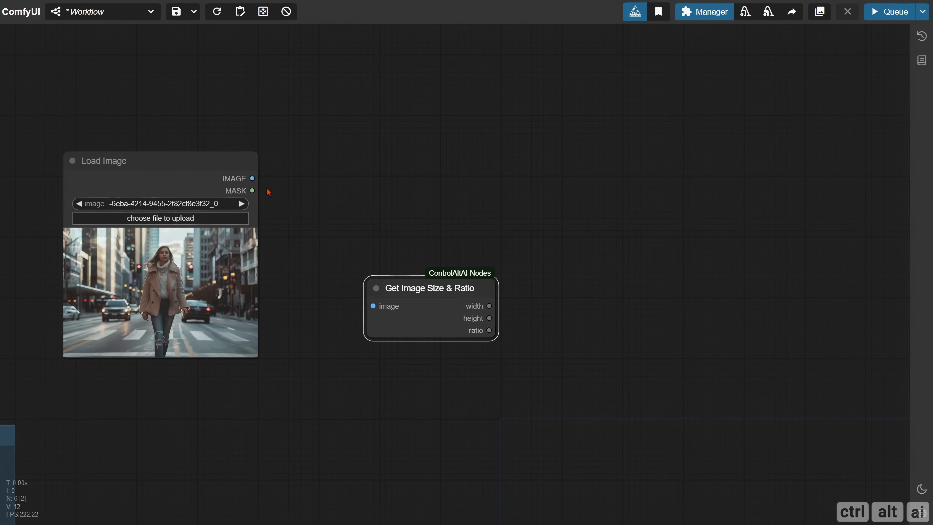
left_click_drag(252, 178, 369, 289)
Check the ratio output by running the workflow with a temporary Show Text node attached, and remove that node.
left_click_drag(446, 330, 527, 294)
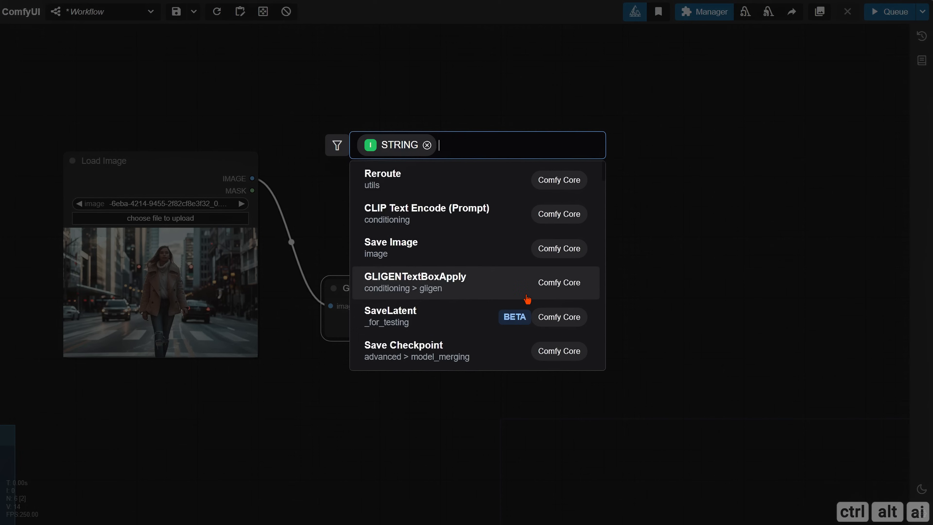
type("show")
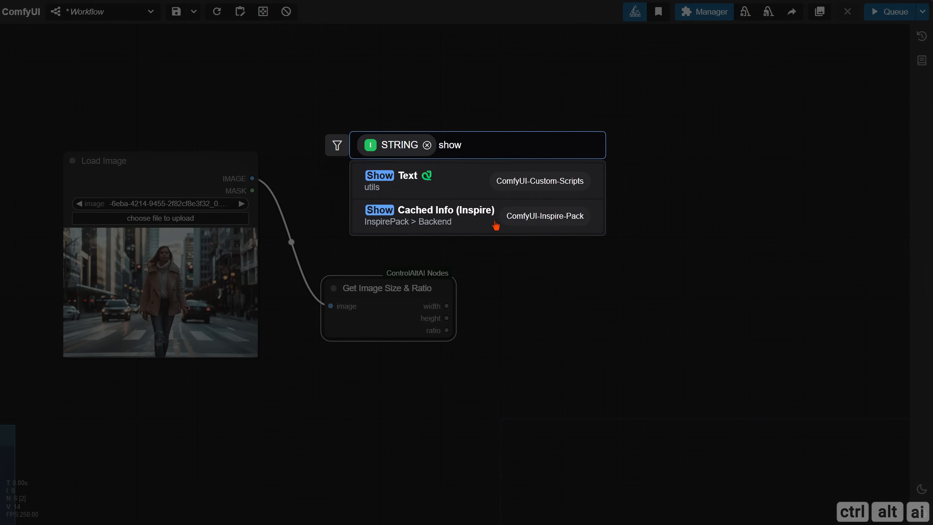
left_click(502, 184)
left_click_drag(551, 273, 505, 288)
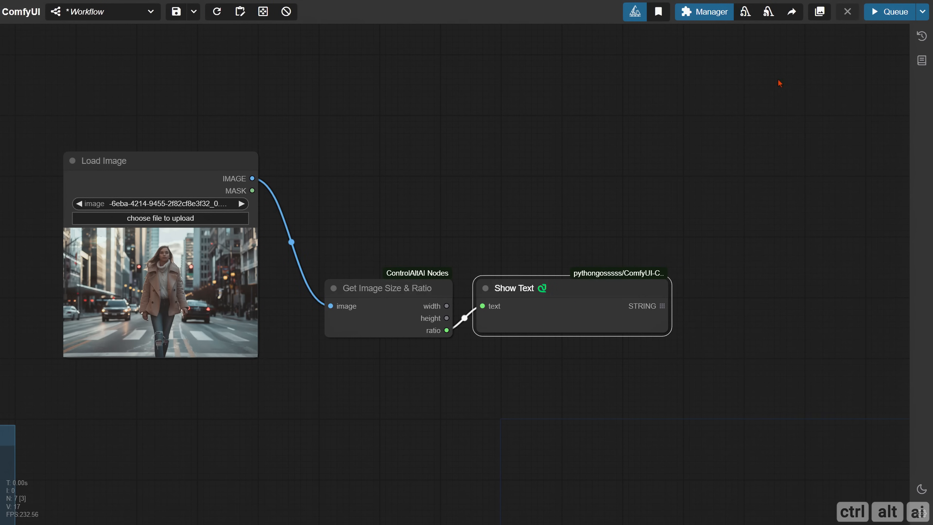
left_click(892, 12)
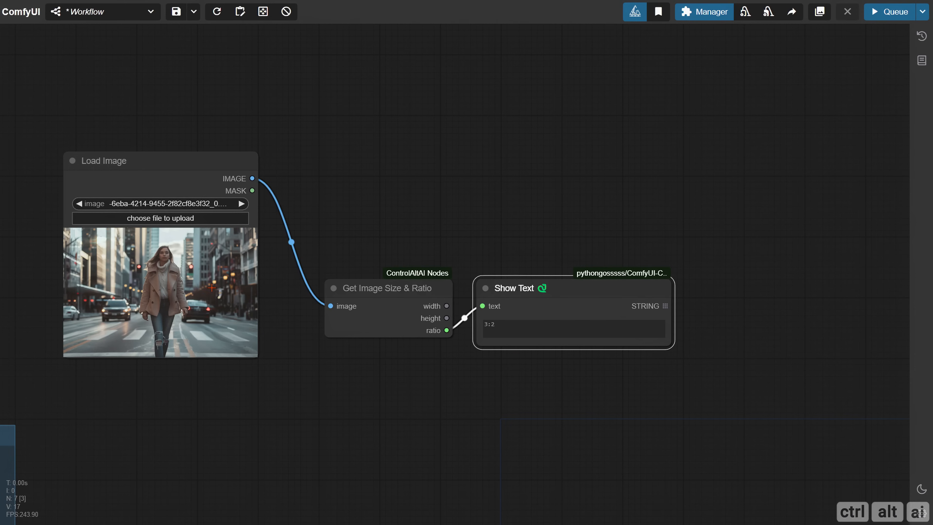
key("Delete")
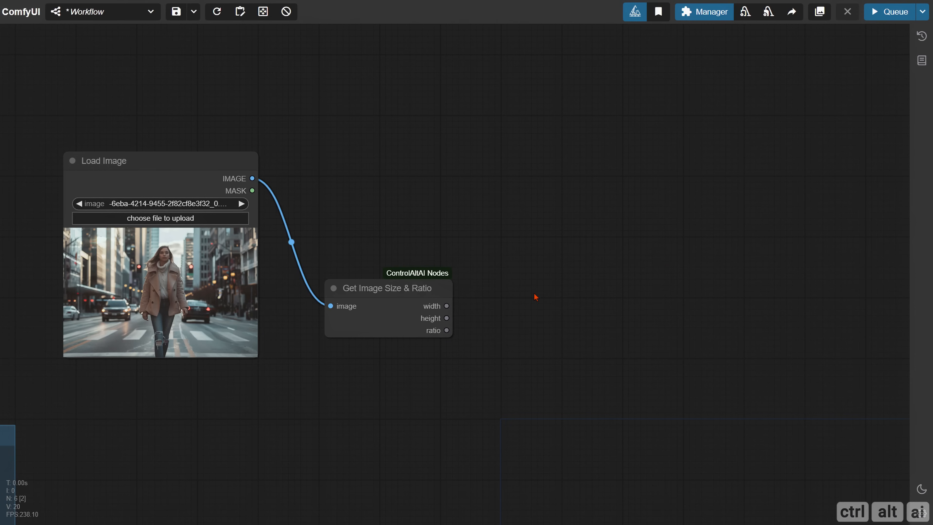
Add a SetNode fed by the ratio output and name its constant Image Ratio.
double_click(501, 292)
type("set")
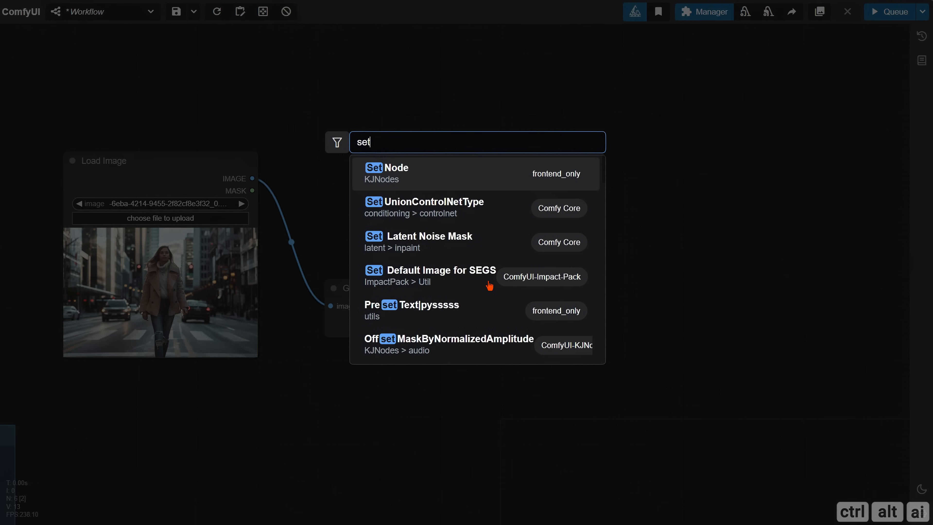
left_click(474, 183)
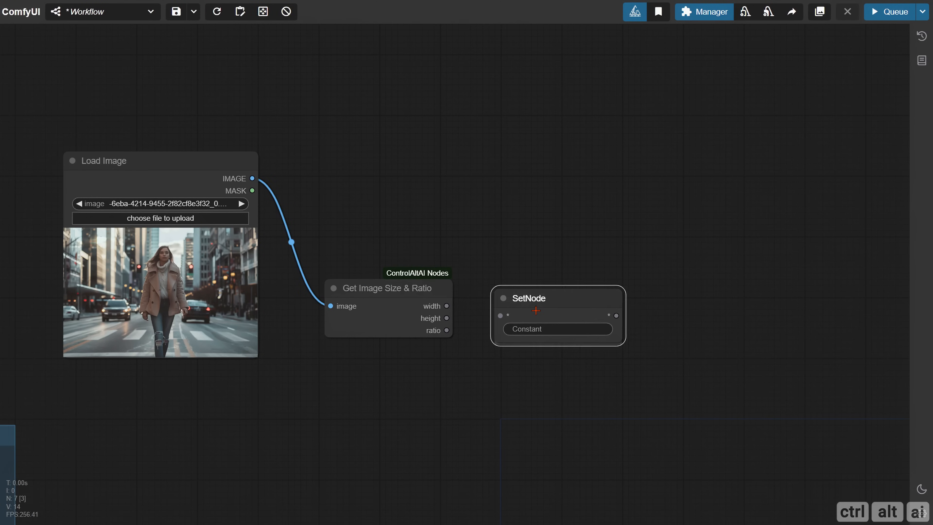
left_click_drag(446, 330, 509, 306)
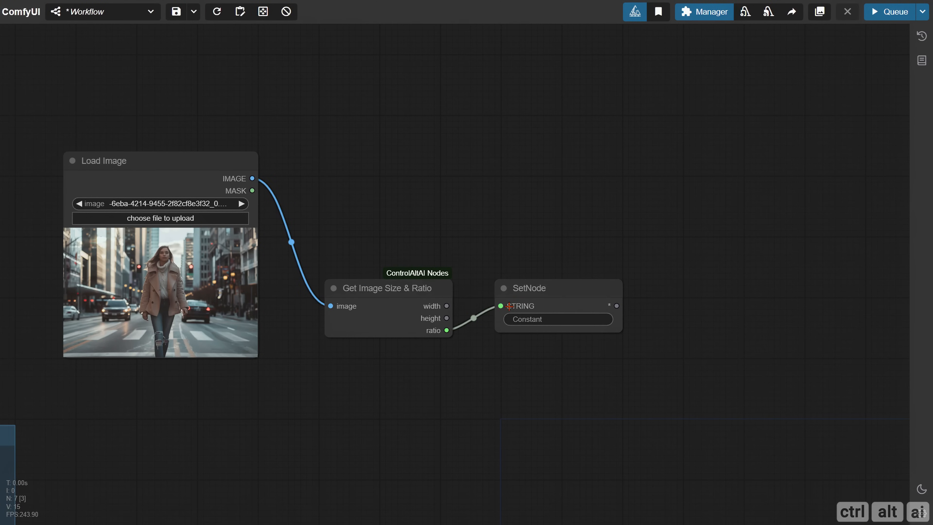
left_click(558, 322)
type("Image ")
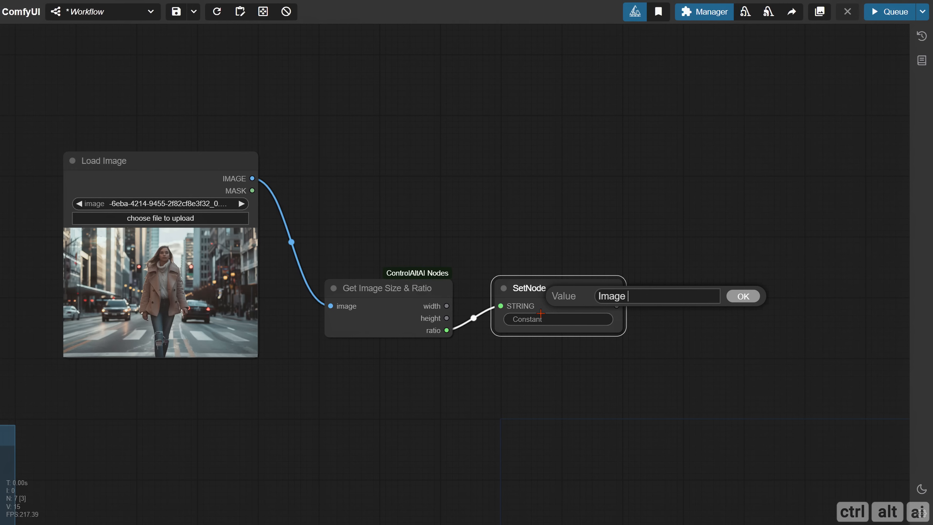
type("Ratio")
key("Return")
left_click(425, 394)
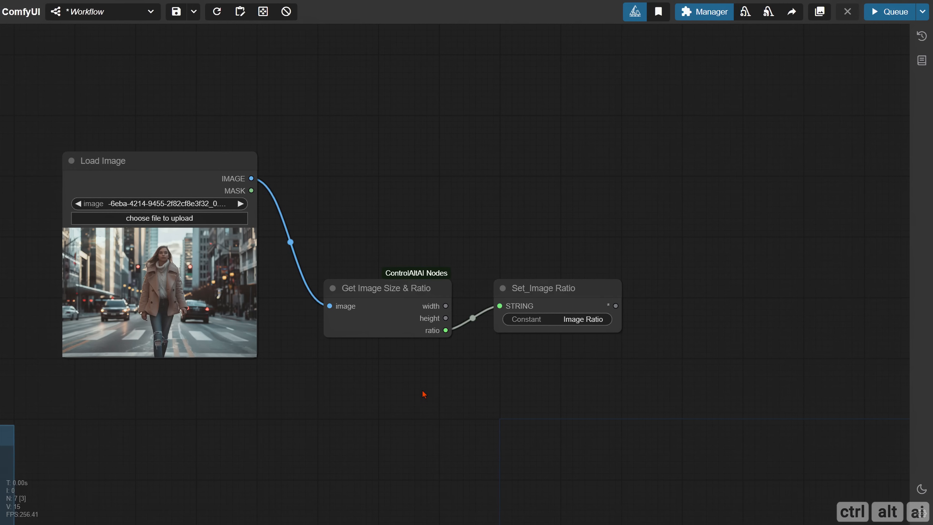
Retitle the Load Image node as Image Conditioning.
right_click(108, 207)
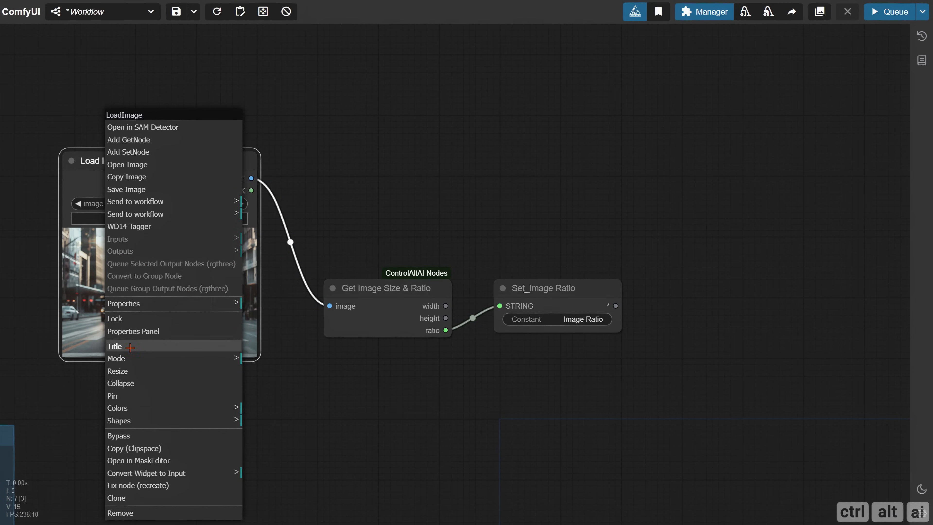
left_click(142, 346)
type("Image")
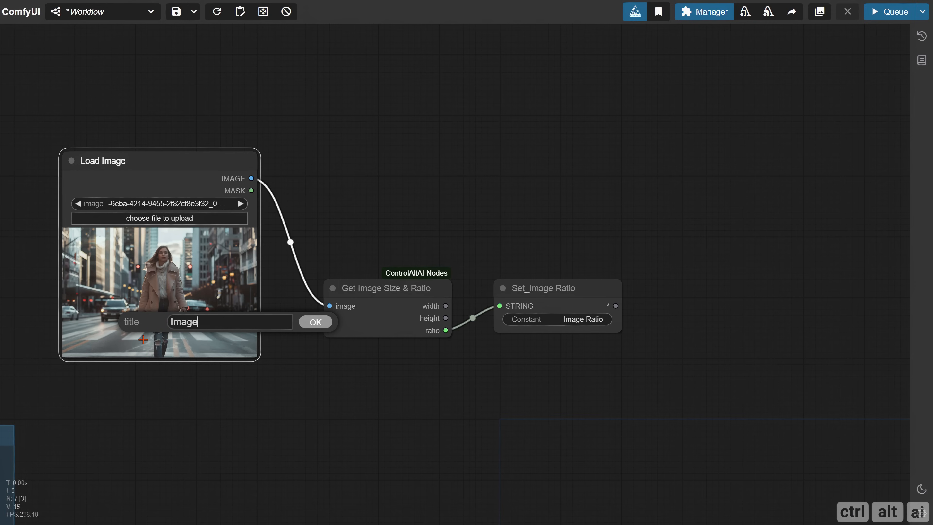
type(" Conditioning")
key("Return")
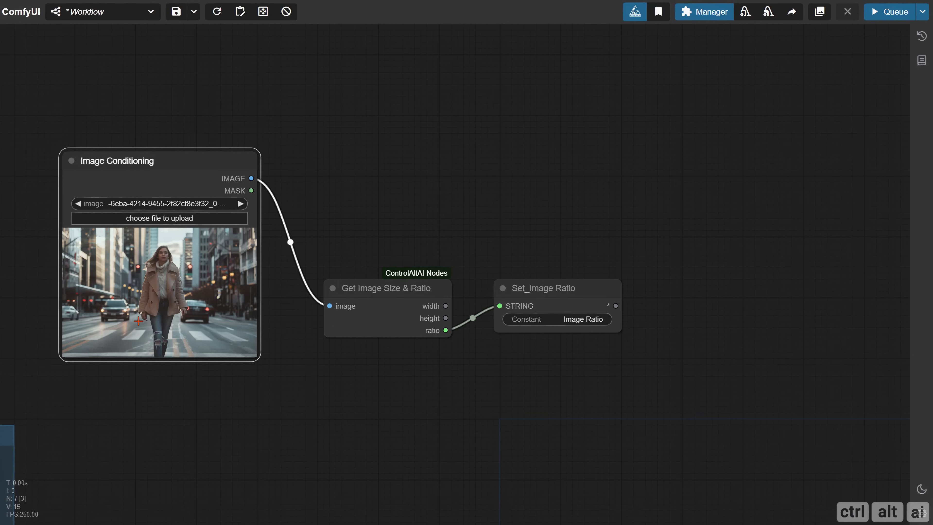
Add a GetNode inside the Resolution Calculation group and set its constant to Image Ratio.
left_click_drag(214, 389, 910, 79)
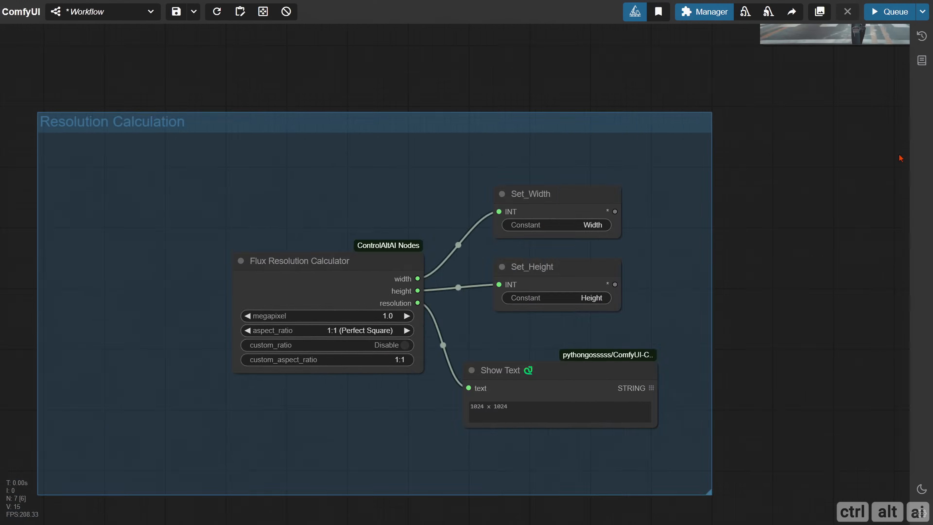
left_click_drag(111, 328, 213, 277)
double_click(196, 256)
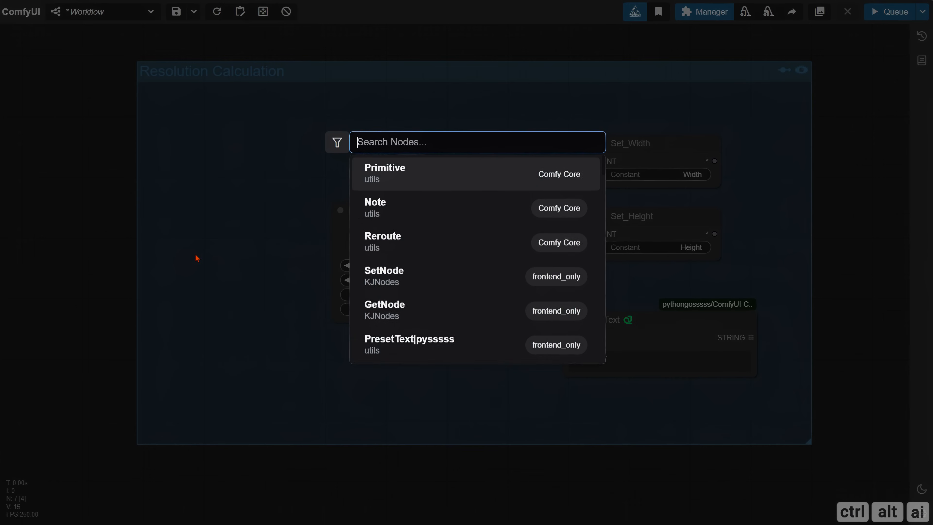
type("get")
left_click(397, 180)
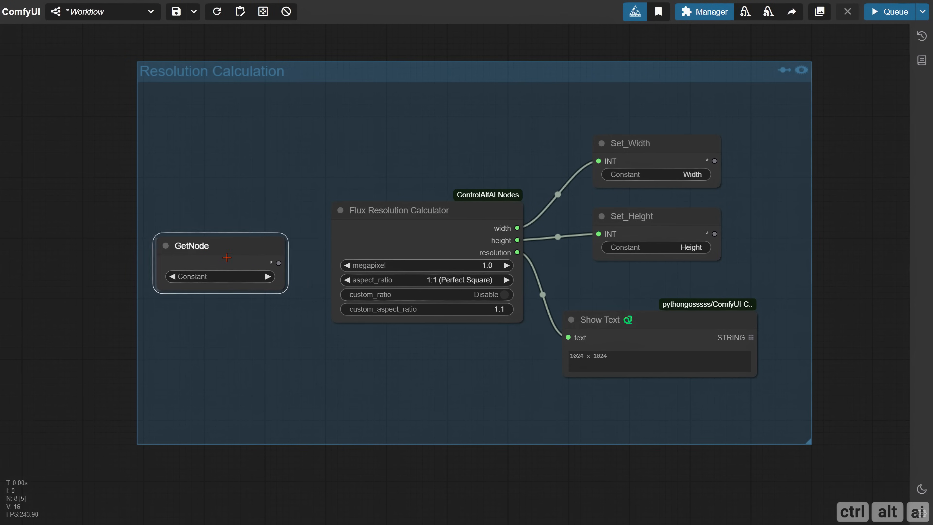
left_click(240, 277)
left_click(264, 295)
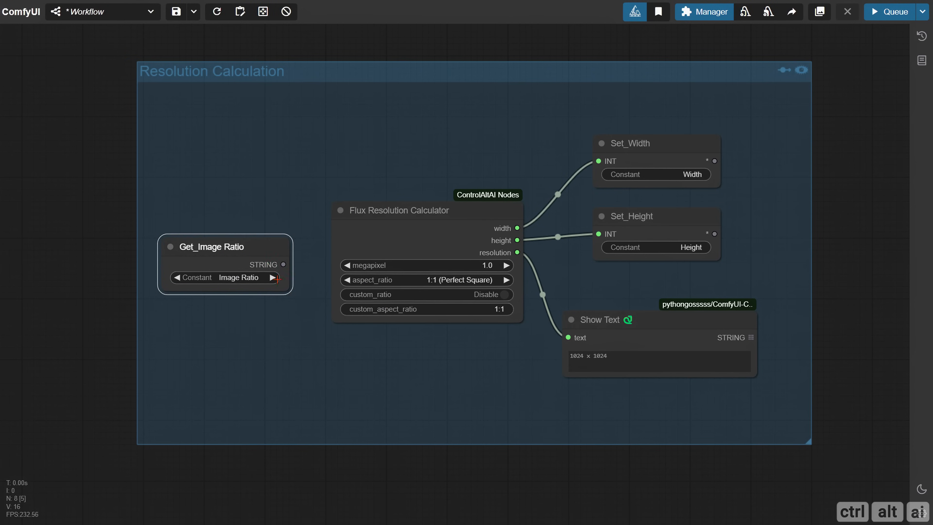
Convert the Flux Resolution Calculator's custom_aspect_ratio to an input and feed it from the Get_Image Ratio node.
right_click(384, 213)
left_click(428, 474)
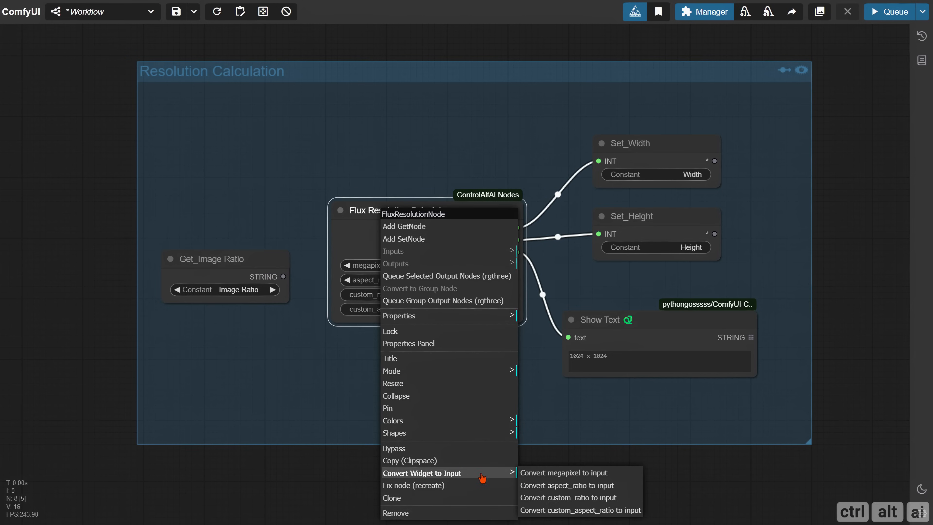
left_click(575, 512)
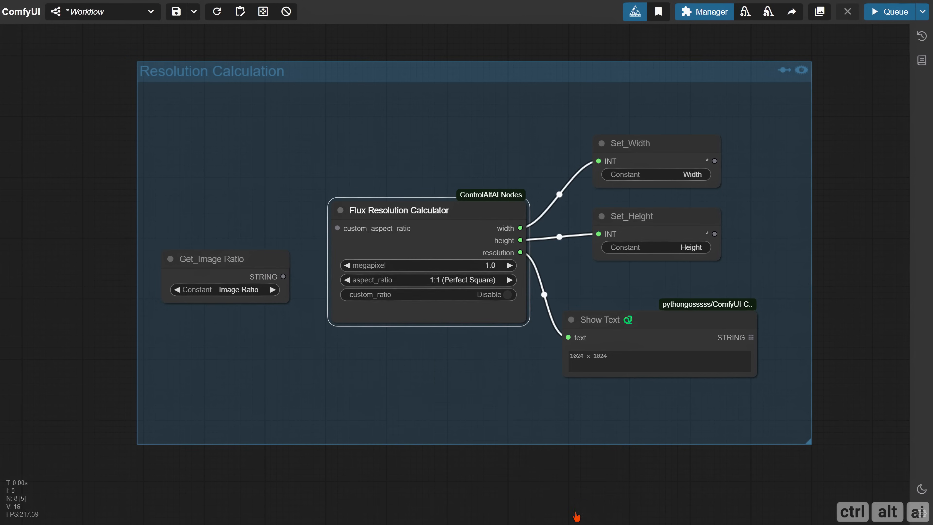
left_click_drag(246, 260, 246, 248)
left_click_drag(283, 265, 337, 228)
Test the linked image ratio by running the workflow with custom_ratio enabled, and disable custom_ratio again.
left_click_drag(363, 349, 266, 351)
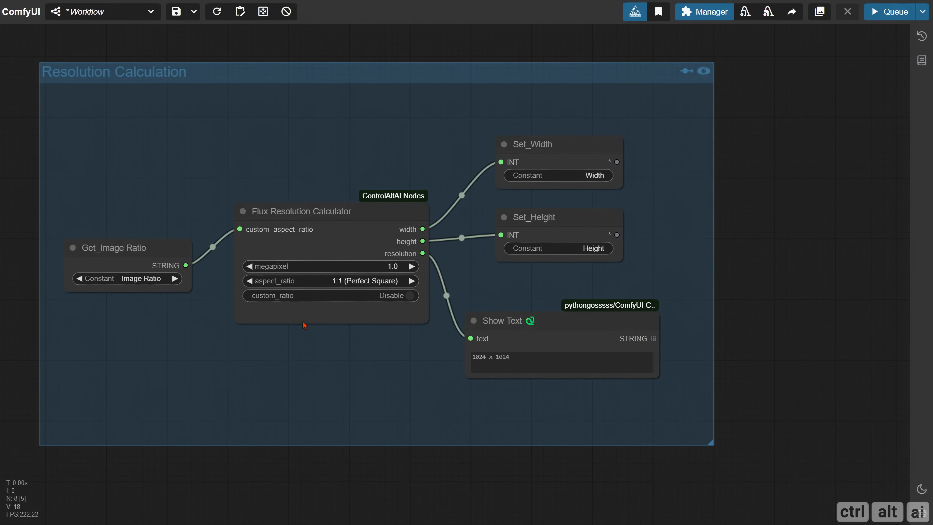
left_click(412, 295)
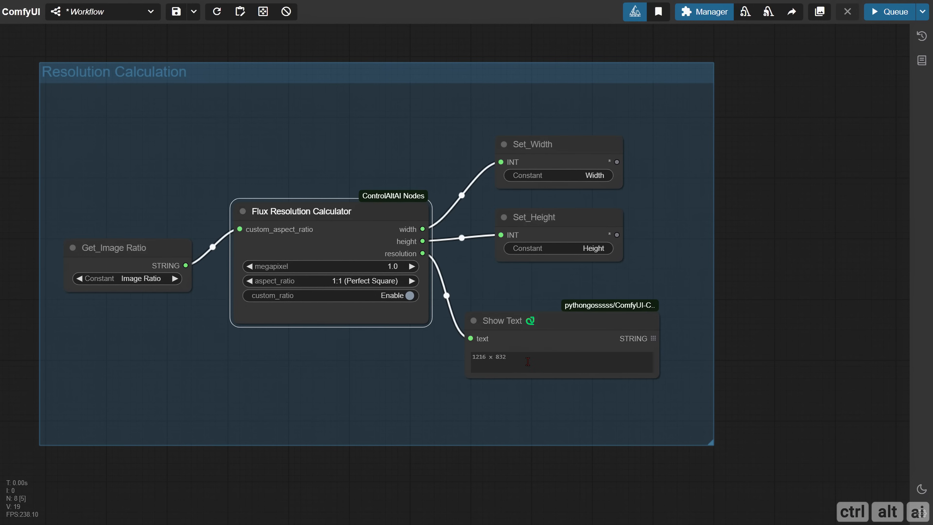
left_click(410, 296)
Add the ComfyUI Essentials Image Resize node and place it above and beyond the Set_Image Ratio node.
left_click_drag(617, 287, 356, 441)
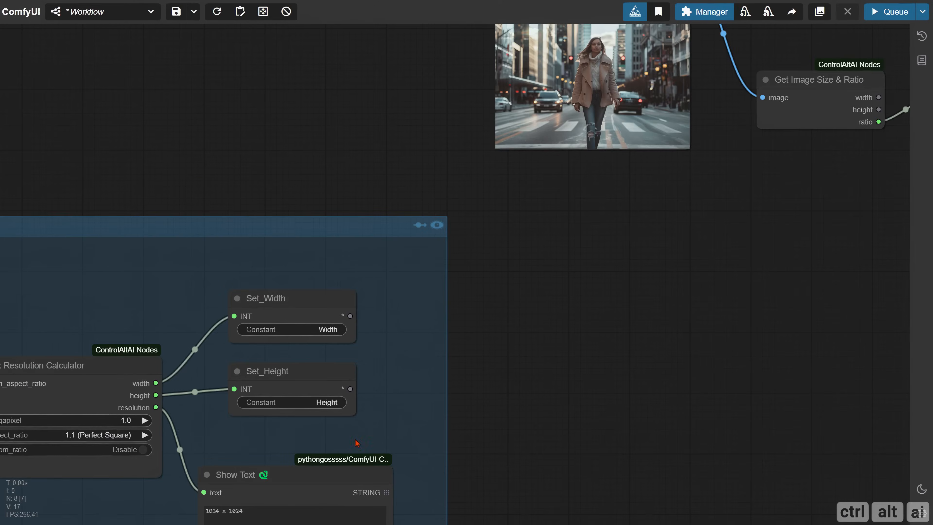
left_click_drag(804, 250, 359, 408)
left_click_drag(523, 354, 295, 444)
left_click_drag(321, 330, 312, 338)
left_click_drag(285, 197, 369, 195)
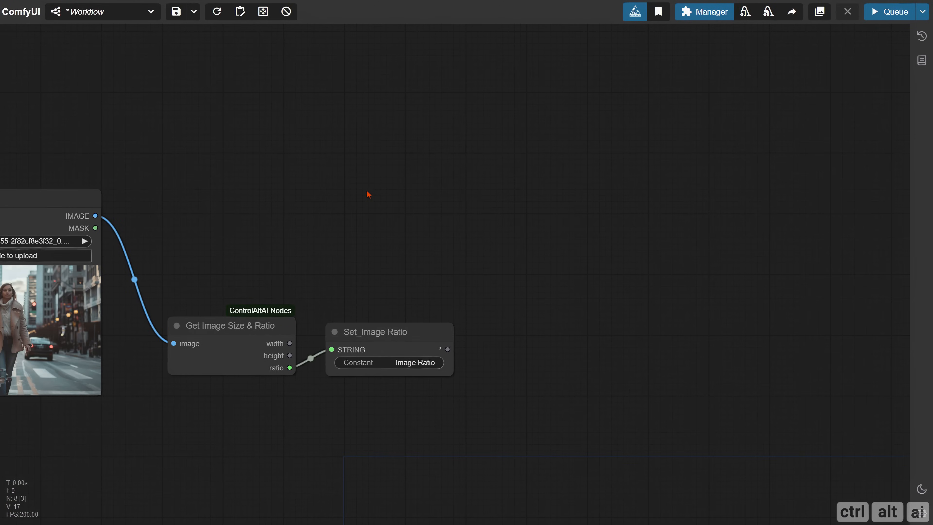
double_click(353, 181)
type("image resize")
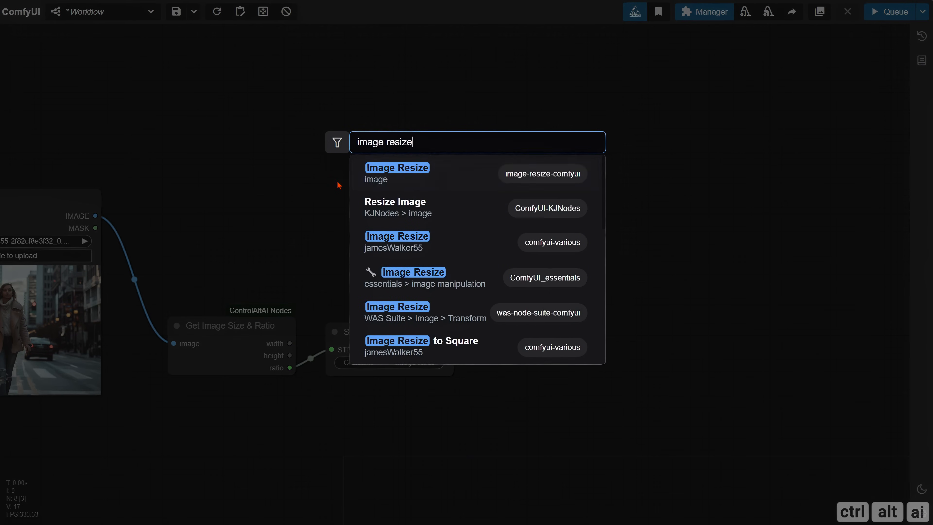
left_click(404, 263)
left_click_drag(458, 181, 566, 182)
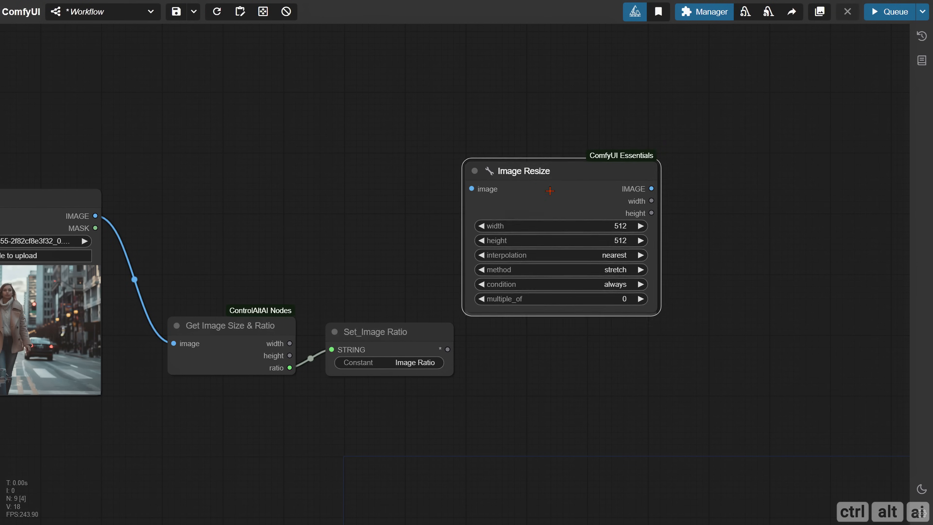
Convert the Image Resize node's width and height to inputs and connect the Image Conditioning image to its image input.
right_click(542, 222)
left_click(604, 460)
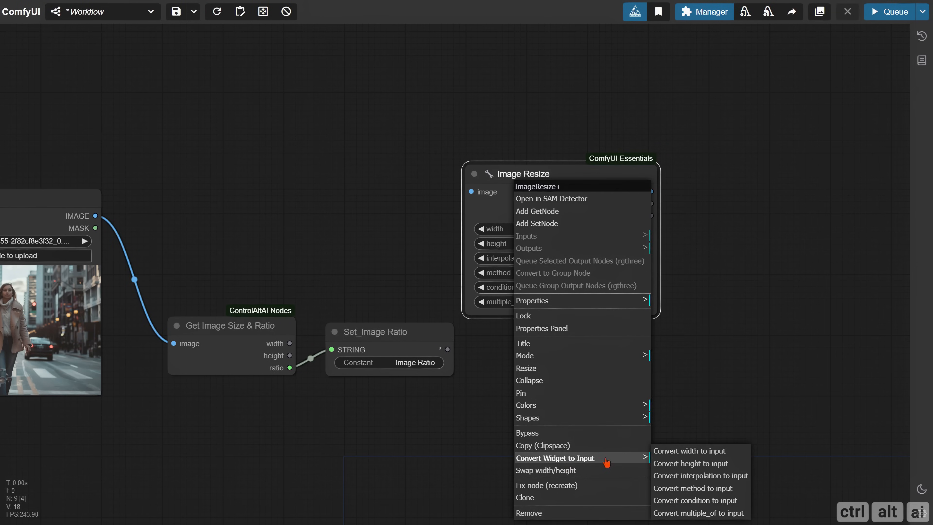
left_click(688, 446)
right_click(534, 208)
left_click(603, 444)
left_click(684, 446)
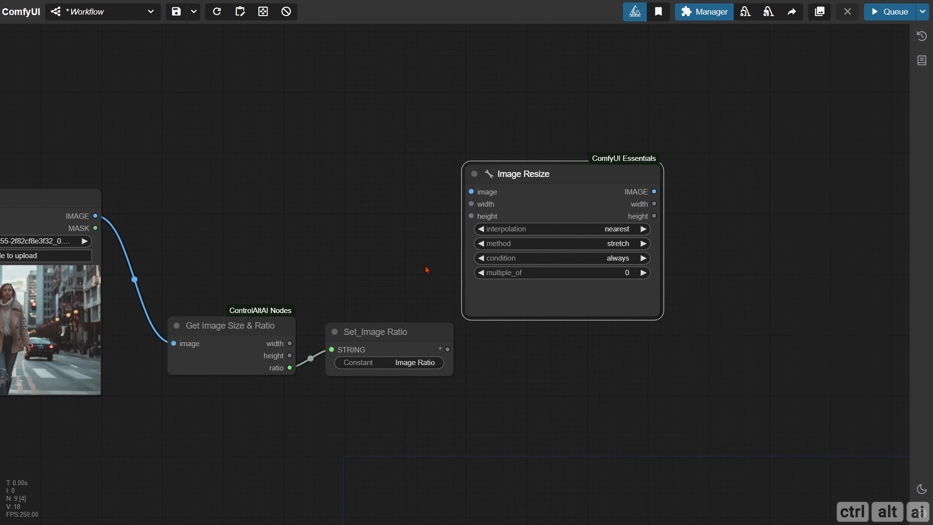
left_click_drag(96, 216, 471, 191)
Add GetNodes for the Width and Height constants and connect them to the Image Resize node's width and height inputs.
double_click(323, 221)
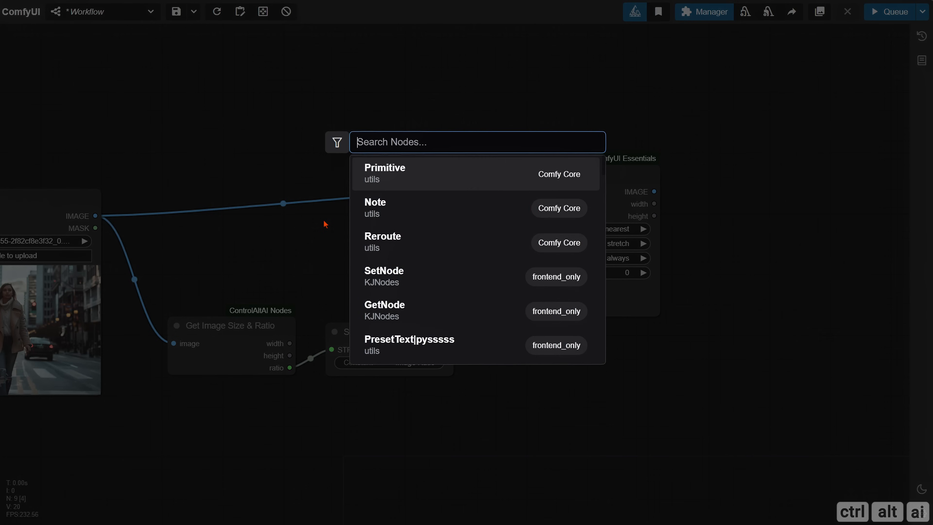
type("get")
key("Return")
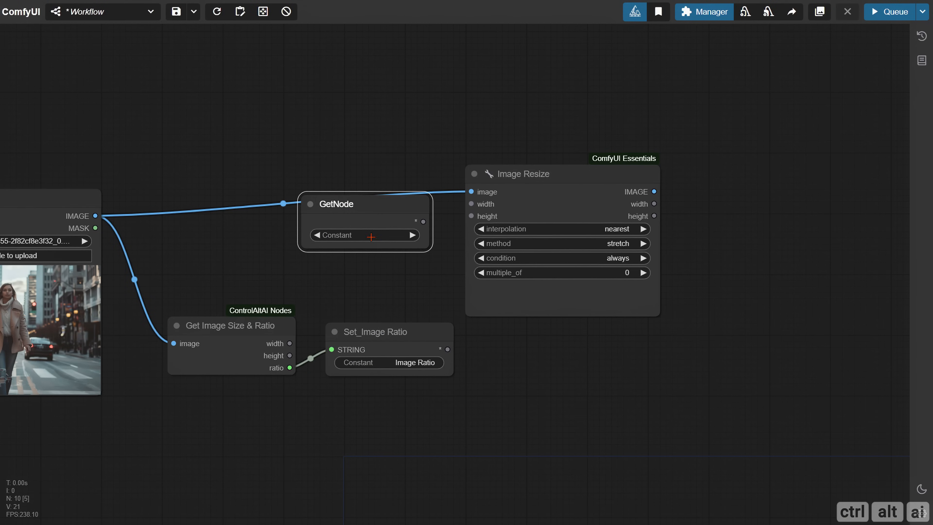
left_click(367, 235)
left_click(383, 264)
left_click_drag(424, 222, 471, 203)
mouse_move(379, 228)
left_mouse_down()
mouse_move(386, 198)
mouse_move(377, 251)
mouse_move(472, 215)
left_mouse_up()
left_click(397, 274)
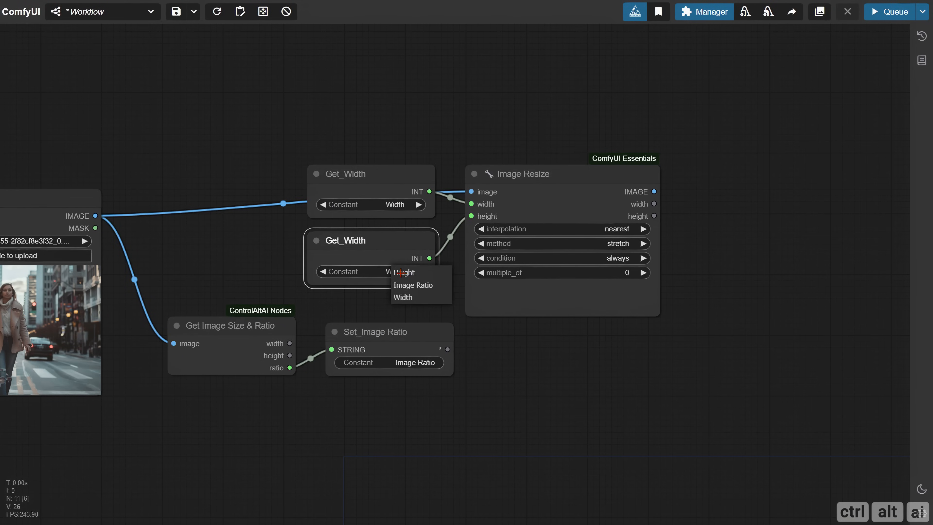
left_click(402, 268)
Set the Image Resize node's interpolation to lanczos and its method to keep proportion.
left_click_drag(604, 352, 452, 358)
left_click(464, 236)
left_click(478, 300)
left_click(465, 250)
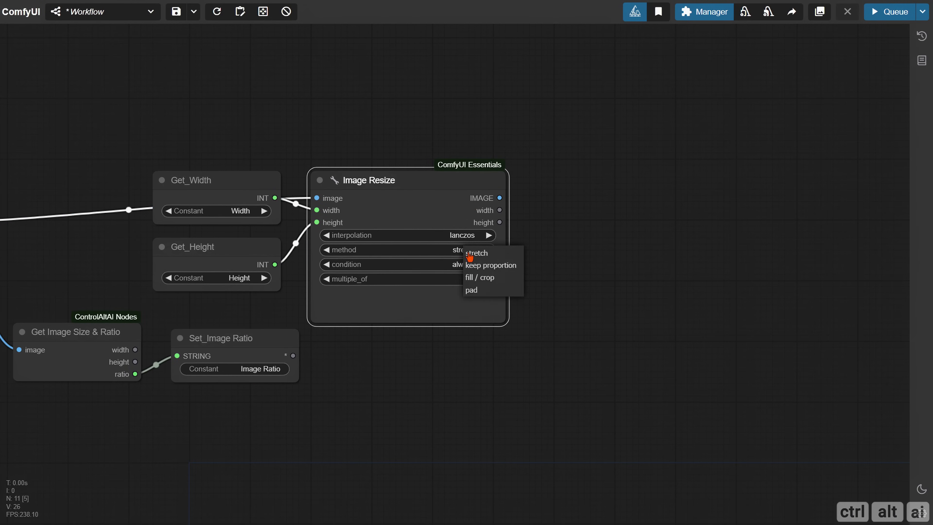
left_click(483, 268)
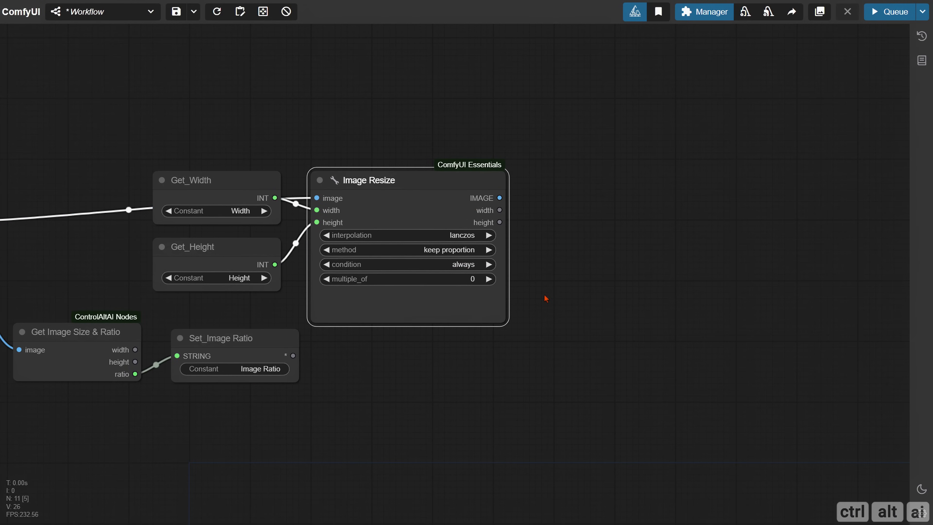
Add a SetNode beyond the Image Resize node's outputs and duplicate it twice, stacking the three nodes vertically.
mouse_move(546, 299)
left_mouse_down()
mouse_move(427, 292)
mouse_move(406, 246)
mouse_move(370, 223)
mouse_move(425, 323)
left_mouse_up()
double_click(367, 225)
type("set")
key("Return")
mouse_move(420, 309)
left_mouse_down("alt")
mouse_move(419, 243)
mouse_move(430, 240)
left_mouse_up("alt")
mouse_move(430, 240)
left_mouse_down("alt")
mouse_move(429, 158)
mouse_move(416, 245)
left_mouse_up("alt")
left_click_drag(437, 167, 431, 168)
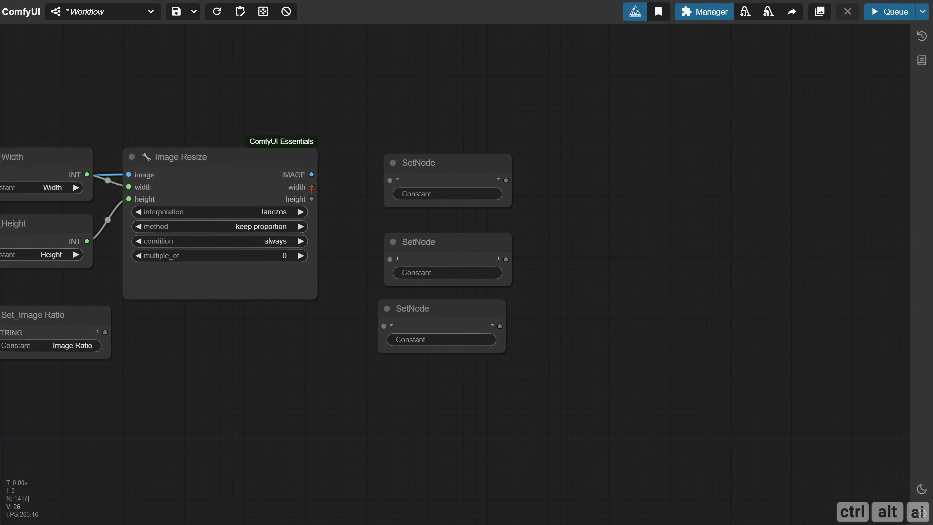
Connect the Image Resize width, height and IMAGE outputs to the upper, middle and lower SetNodes respectively.
left_click_drag(312, 186, 389, 259)
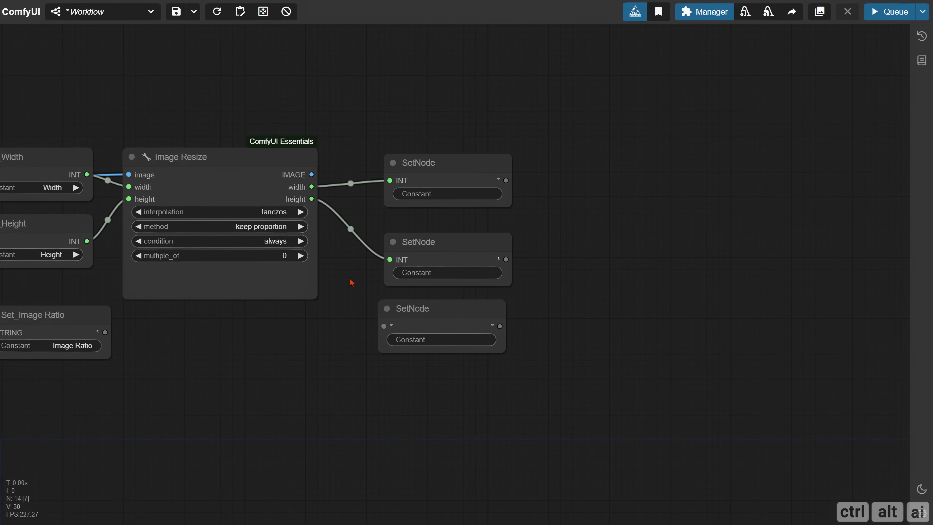
left_click_drag(314, 176, 390, 332)
left_click(434, 345)
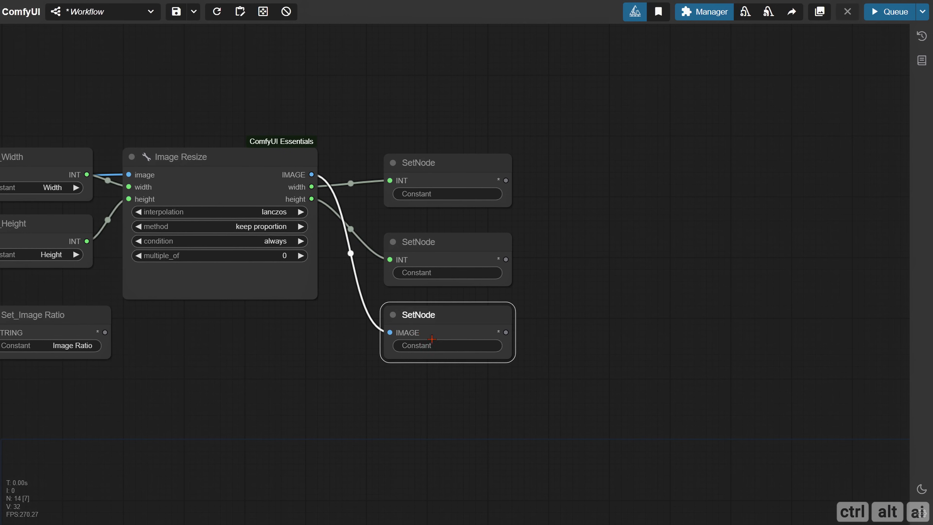
Name the SetNode constants Image2Image for the image, Resize Height for the height and Resize Width for the width.
left_click(434, 346)
type("Image2Image")
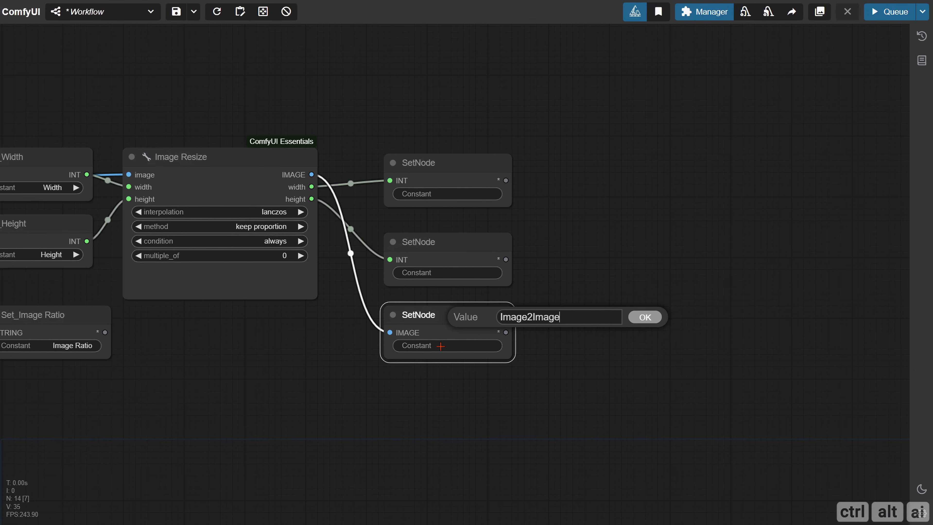
key("Return")
left_click(449, 271)
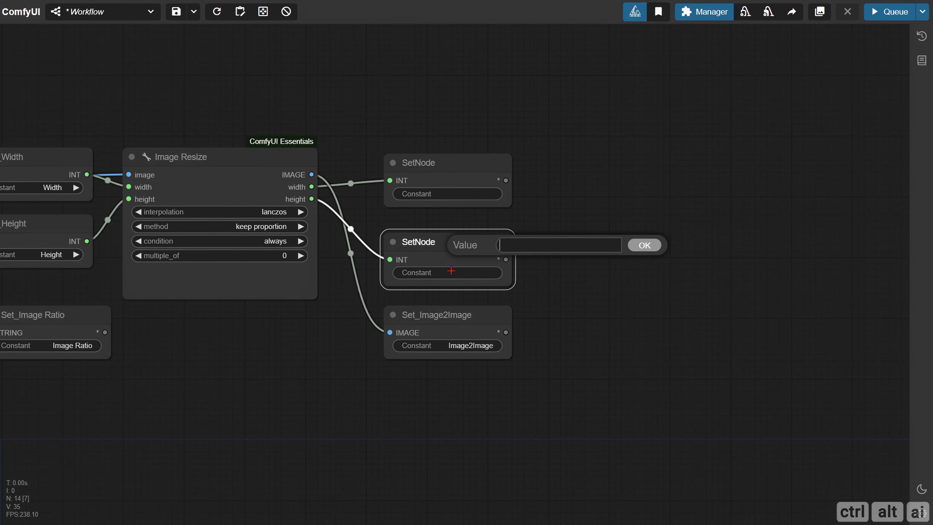
type("Resize Height")
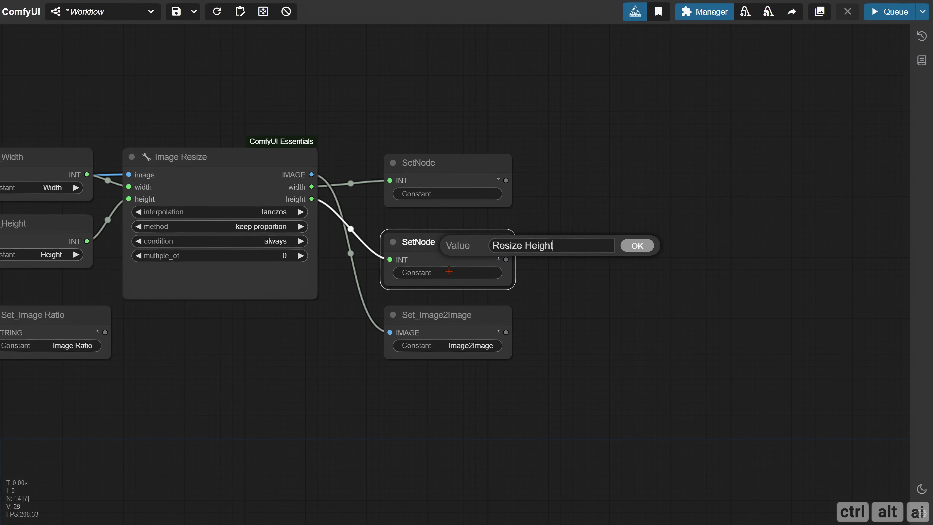
key("Return")
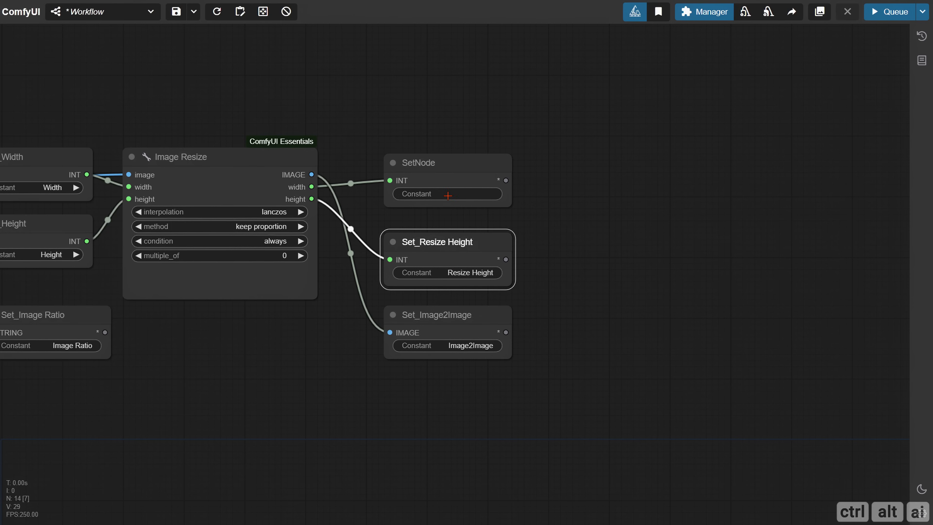
left_click(448, 195)
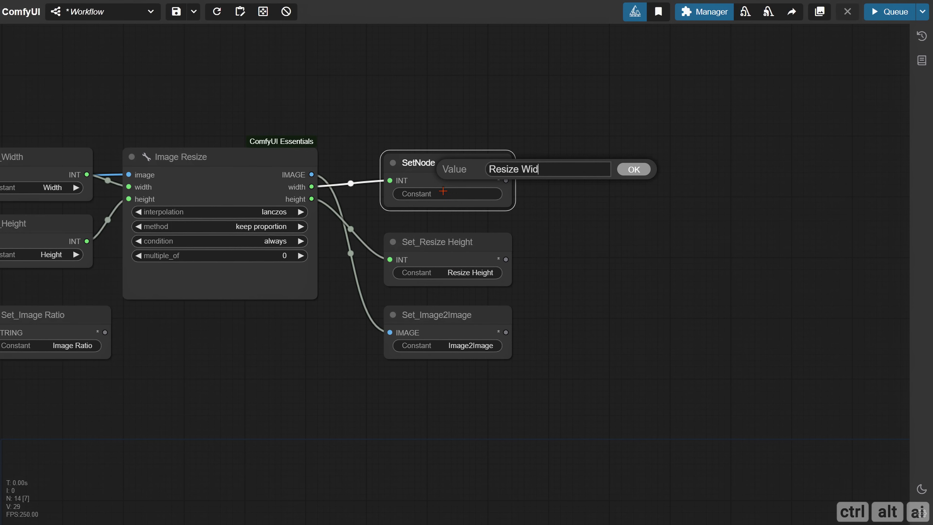
key("Return")
Add a group enclosing the Image Conditioning, image ratio and Image Resize nodes, and arrange the nodes within its borders.
scroll(350, 256, "down", 2)
scroll(416, 358, "down", 2)
left_click_drag(244, 362, 492, 366)
left_click_drag(133, 245, 146, 221)
left_click_drag(97, 160, 690, 400)
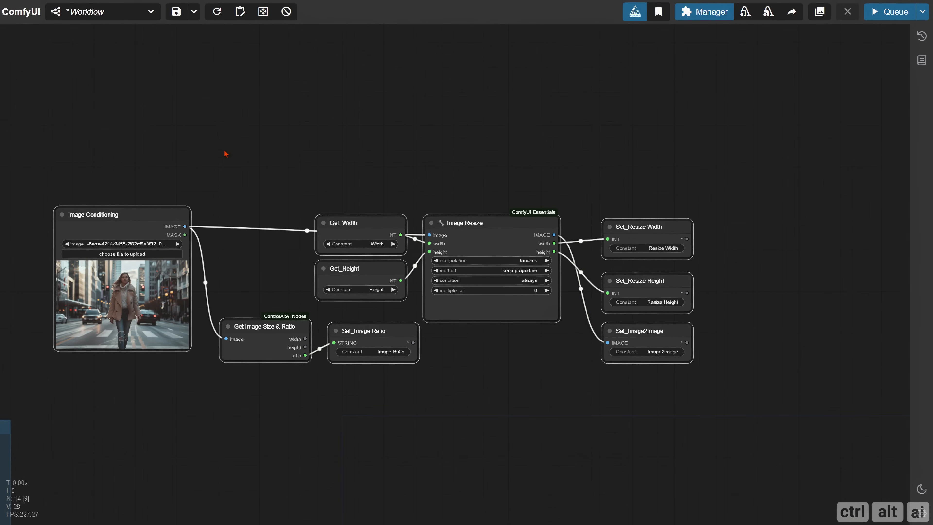
right_click(206, 141)
left_click(269, 256)
left_click_drag(253, 199, 216, 184)
left_click_drag(658, 354, 716, 378)
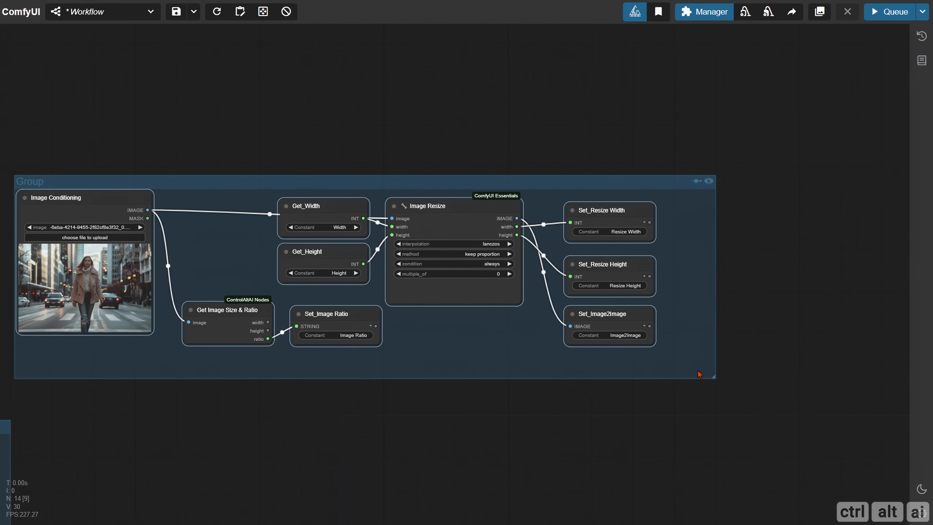
left_click_drag(111, 207, 155, 214)
left_click_drag(121, 163, 134, 228)
Title the new group around the image nodes "Image Input".
right_click(47, 257)
left_click(73, 509)
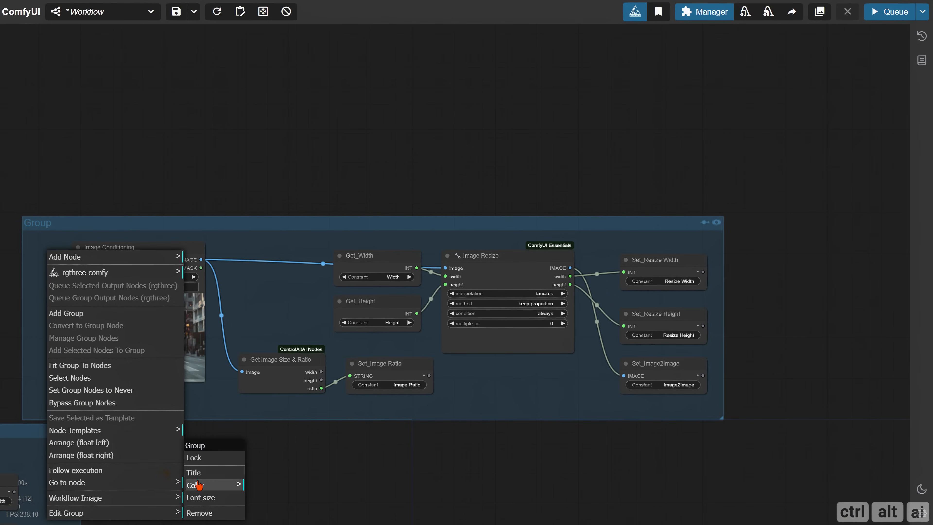
left_click(205, 485)
type("Image Input")
key("Return")
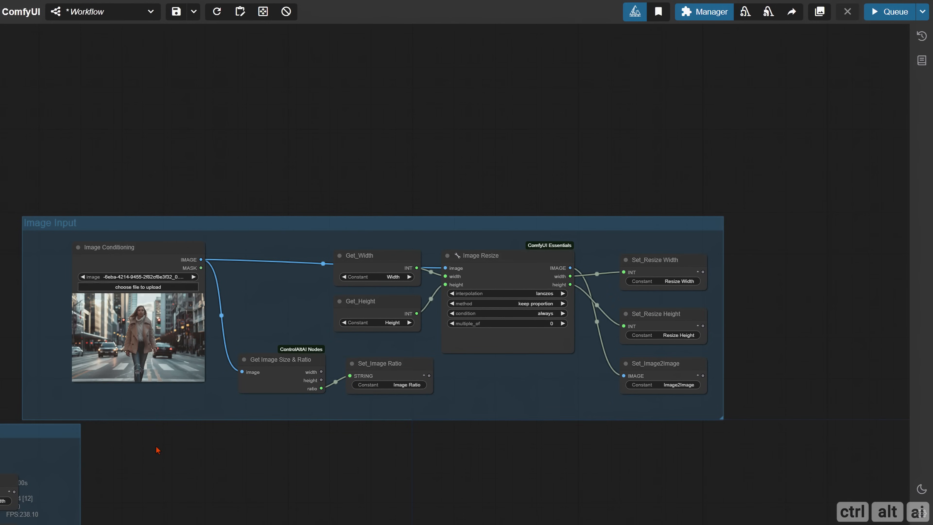
Add a Comfyroll Studio CR Text node in the empty area below the Resolution Calculation group.
left_click_drag(169, 444, 394, 210)
left_click_drag(379, 385, 624, 183)
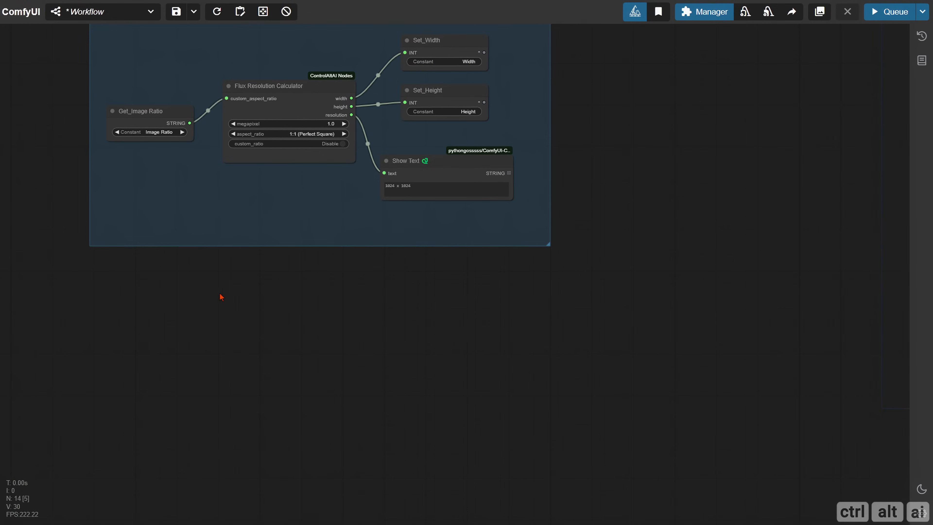
double_click(200, 310)
type("cr tex")
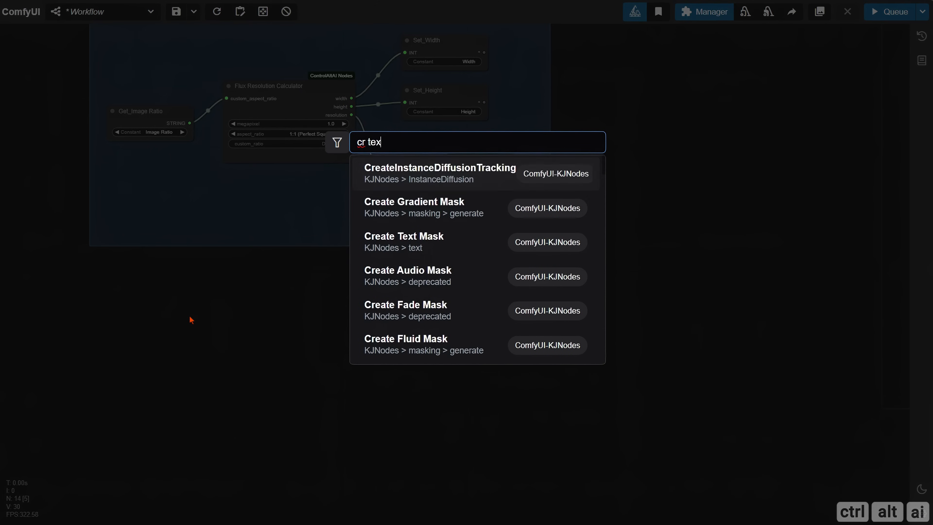
type("t")
key("Down")
key("Down")
key("Return")
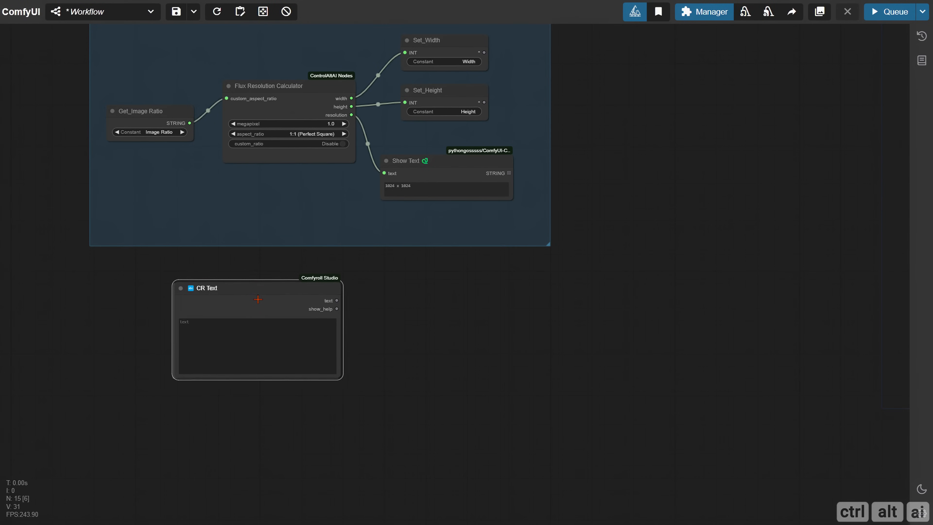
left_click_drag(258, 299, 239, 300)
Rename the CR Text node to "Text Conditioning".
right_click(163, 294)
left_click(173, 357)
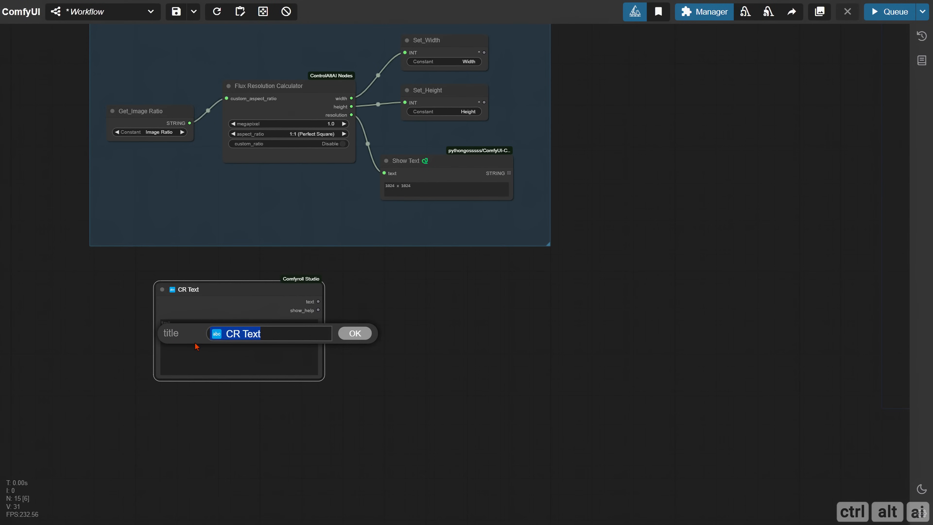
type("Te")
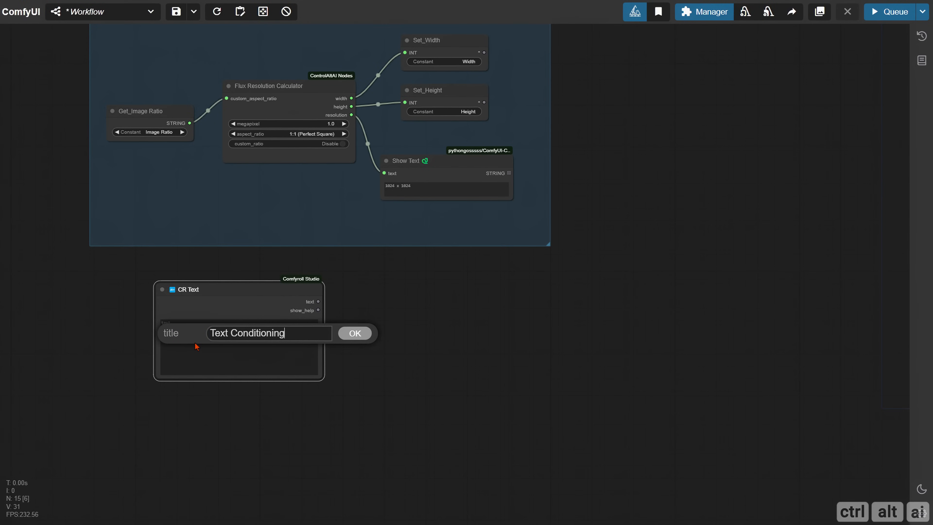
type("xt Conditioning")
key("Return")
Enter the 3D scene prompt of a cute cat with a laptop, "Just updated Comfy... again." and "CTRL ALT AI", and enlarge the node.
left_click(199, 353)
type("3D scene, A cute cat sitting at a desk with a tiny laptop, wearing glasses and looking very serious. Above the cat, a clear thought bubble reads, \"Just updated Comfy... again.\" On the back of the laptop, the Text: \"CTRL ALT AI\" is displayed prominently.")
scroll(316, 383, "up", 2)
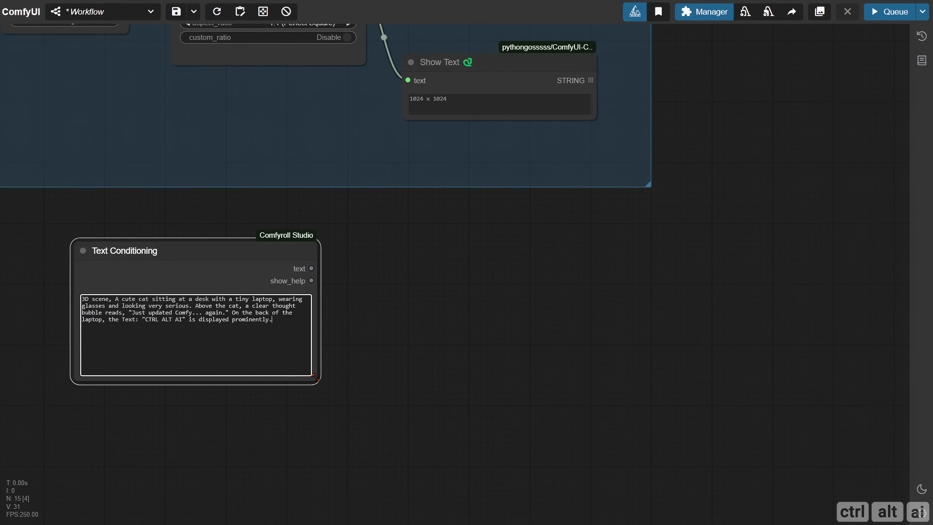
left_click_drag(317, 381, 405, 408)
scroll(426, 415, "down", 4)
left_click_drag(309, 326, 298, 335)
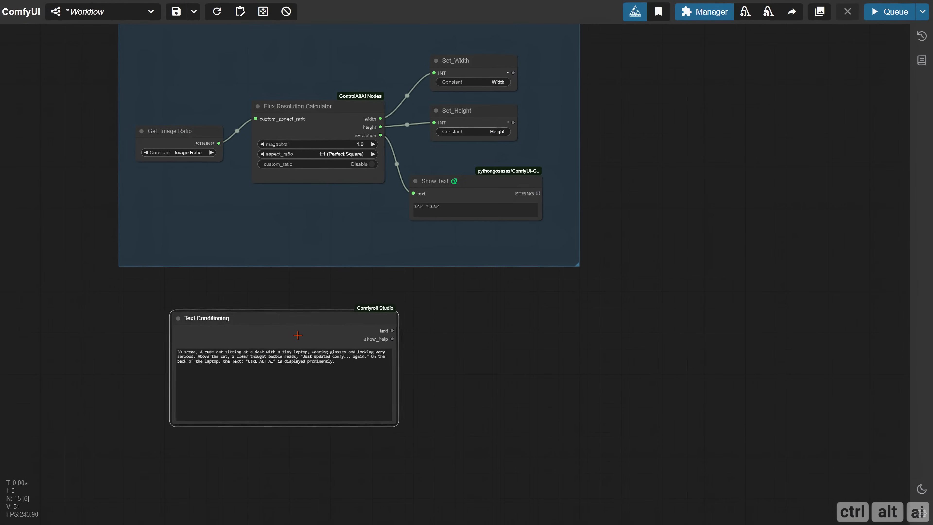
Add a group below the Resolution Calculation group, enlarge it well beyond the Text Conditioning node, and place the node inside.
left_click_drag(477, 349, 389, 328)
left_click_drag(72, 290, 417, 454)
right_click(76, 281)
left_click(136, 378)
left_click_drag(140, 298, 156, 280)
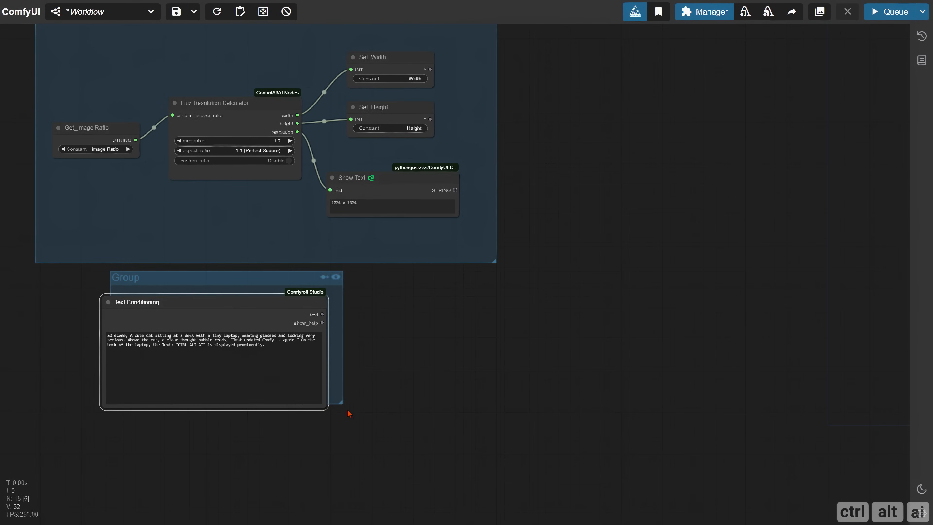
left_click_drag(345, 410, 754, 517)
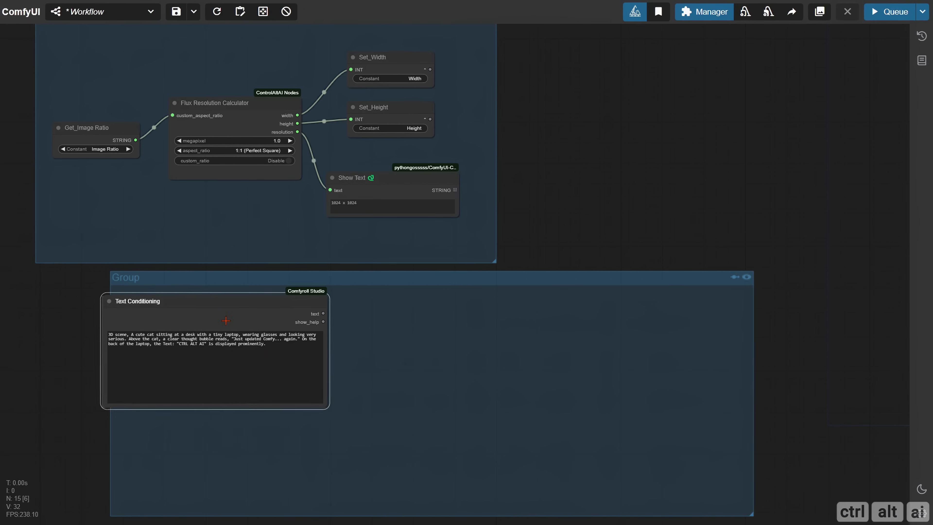
left_click_drag(156, 310, 197, 336)
Title the group containing the Text Conditioning node "Text Input".
right_click(437, 321)
left_click(441, 511)
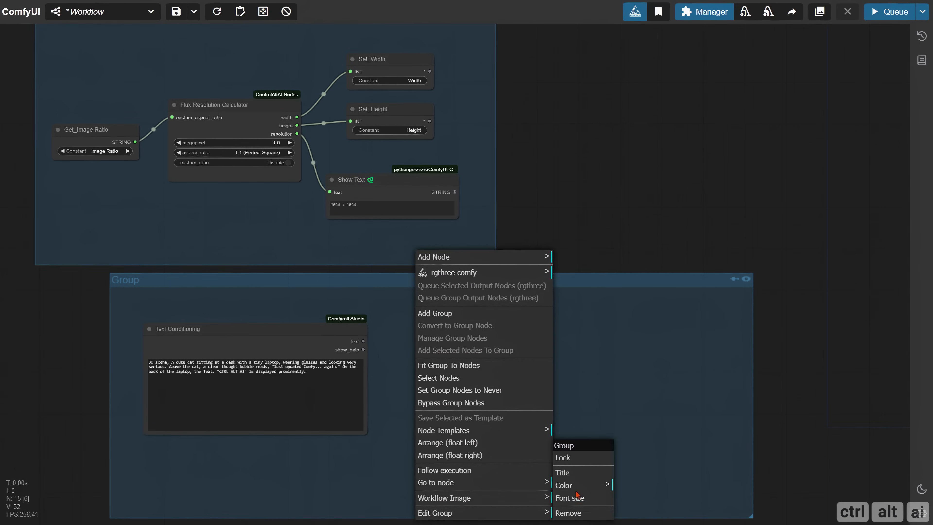
left_click(567, 474)
type("Text ")
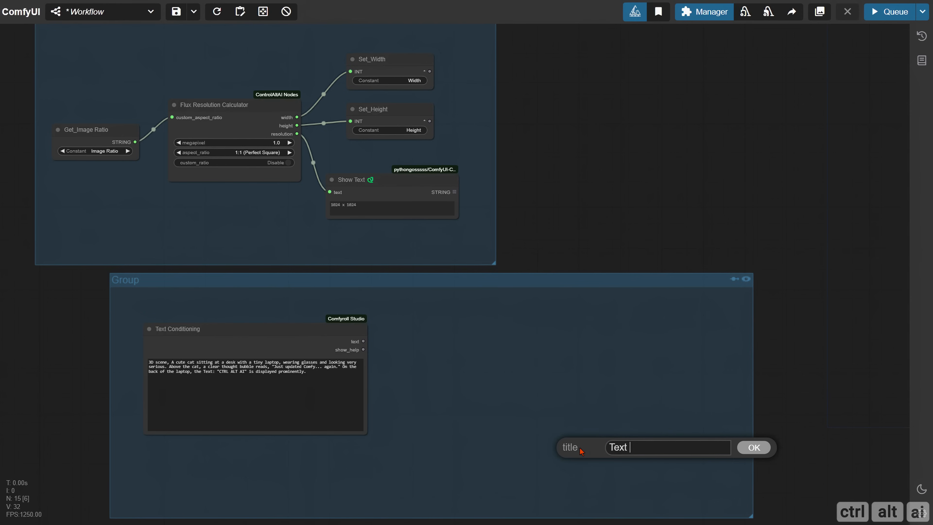
type("Input")
key("Return")
Add an Ollama Vision node in the empty area below the Image Input group.
left_click_drag(583, 185, 242, 411)
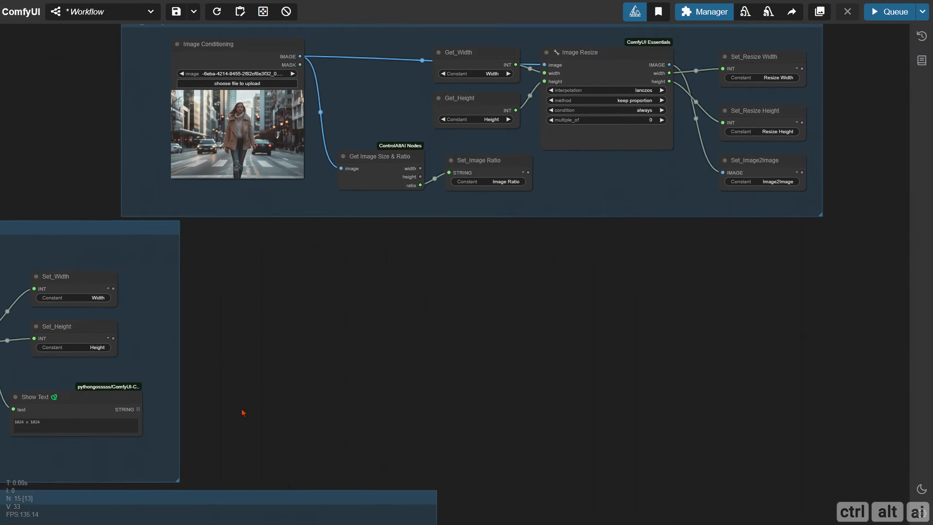
left_click_drag(434, 337, 145, 412)
double_click(286, 343)
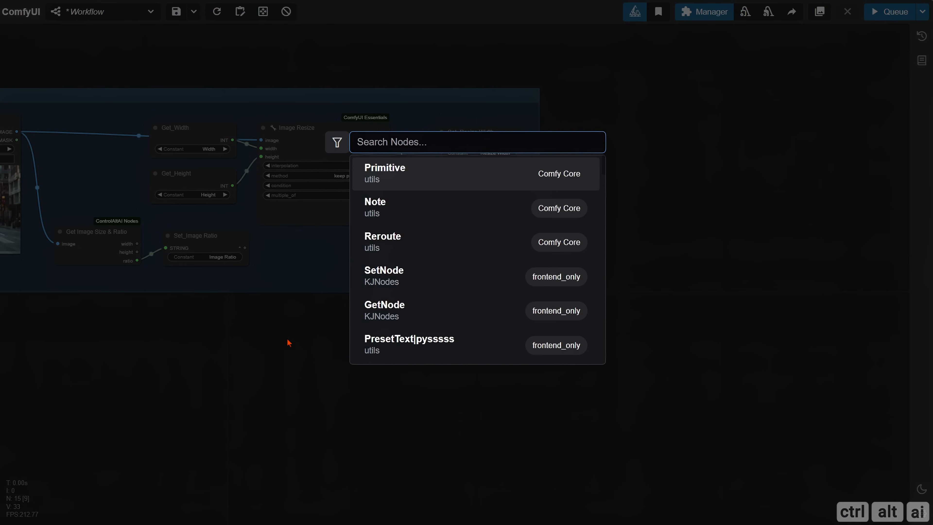
type("ollam")
key("Down")
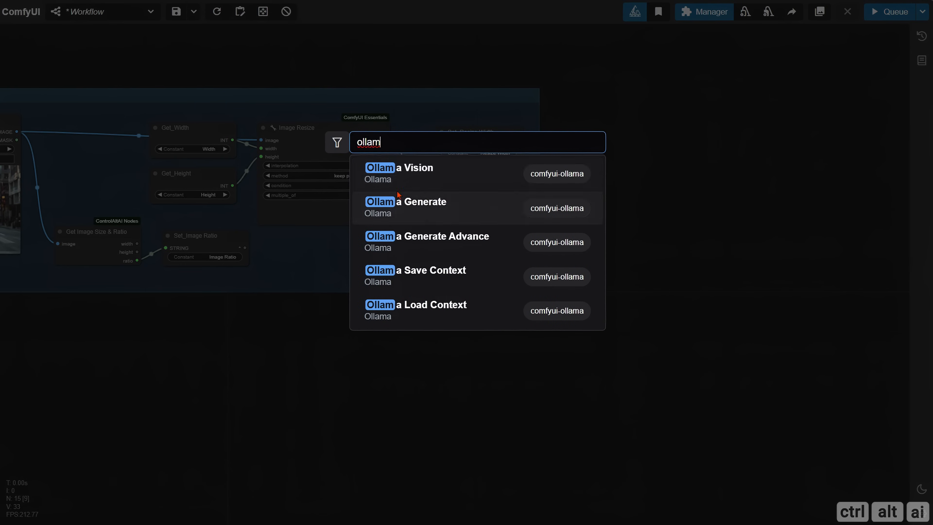
key("Up")
key("Return")
left_click_drag(343, 346, 374, 193)
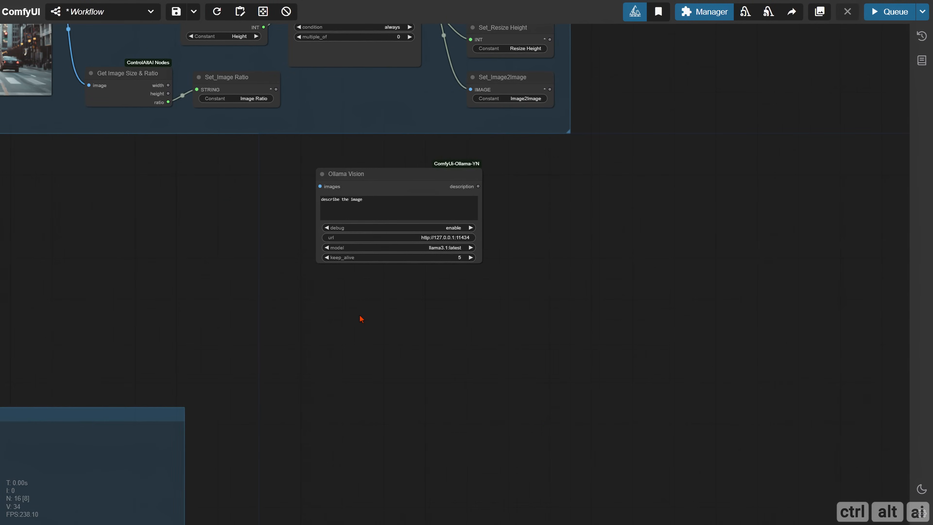
Add an Ollama Generate Advance node and align it beneath the Ollama Vision node.
double_click(337, 321)
type("ollam")
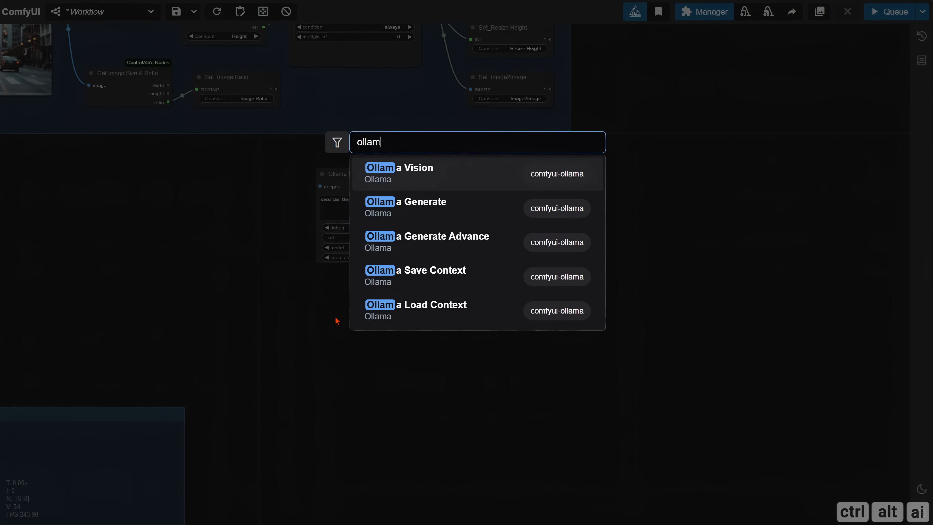
left_click(426, 243)
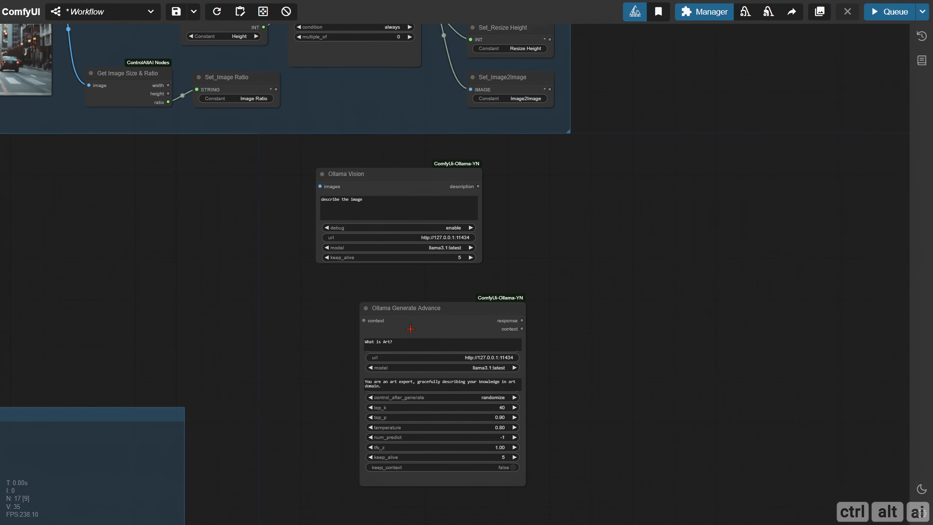
scroll(402, 296, "up", 3)
left_click_drag(382, 308, 320, 326)
scroll(294, 317, "down", 3)
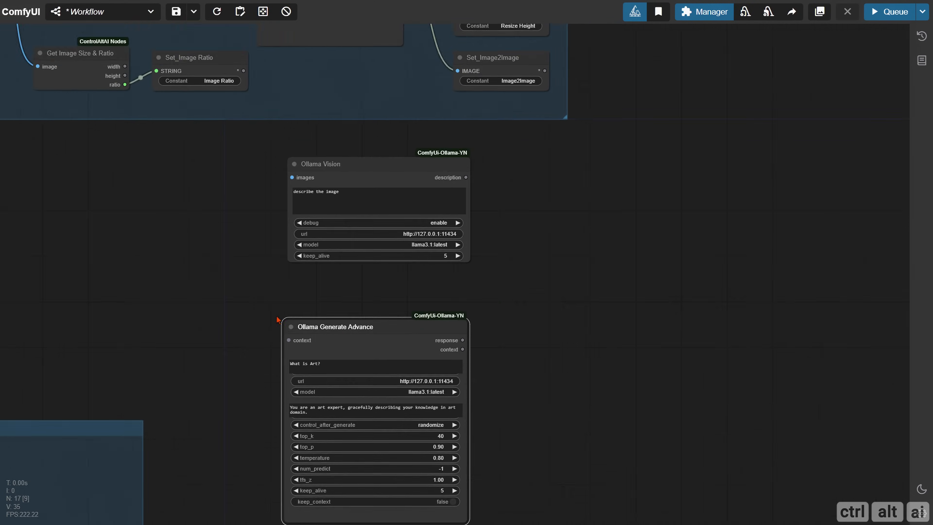
Connect the Text Conditioning text output to Ollama Generate Advance's context input and the Image Conditioning image output to Ollama Vision's images input.
left_click_drag(187, 317, 544, 264)
left_click_drag(197, 417, 303, 366)
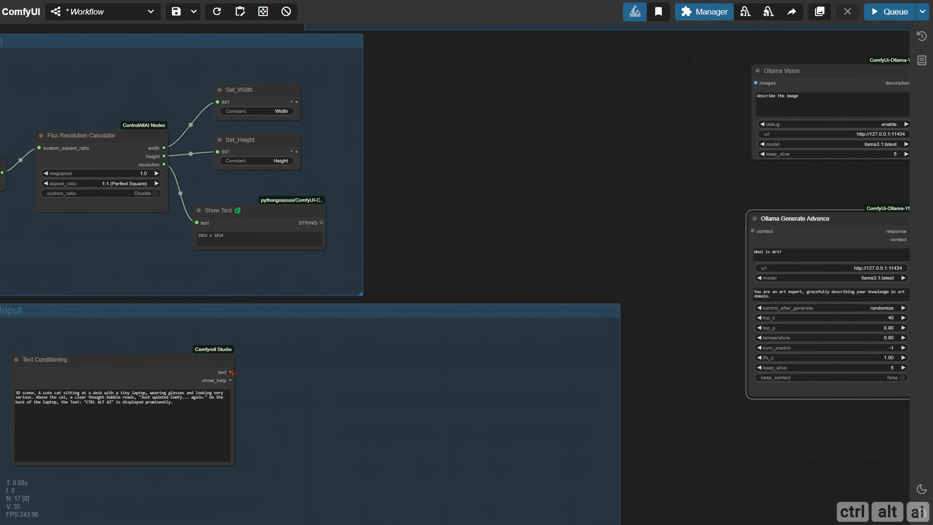
left_click_drag(233, 372, 753, 231)
left_click_drag(513, 231, 312, 374)
left_click_drag(264, 92, 536, 305)
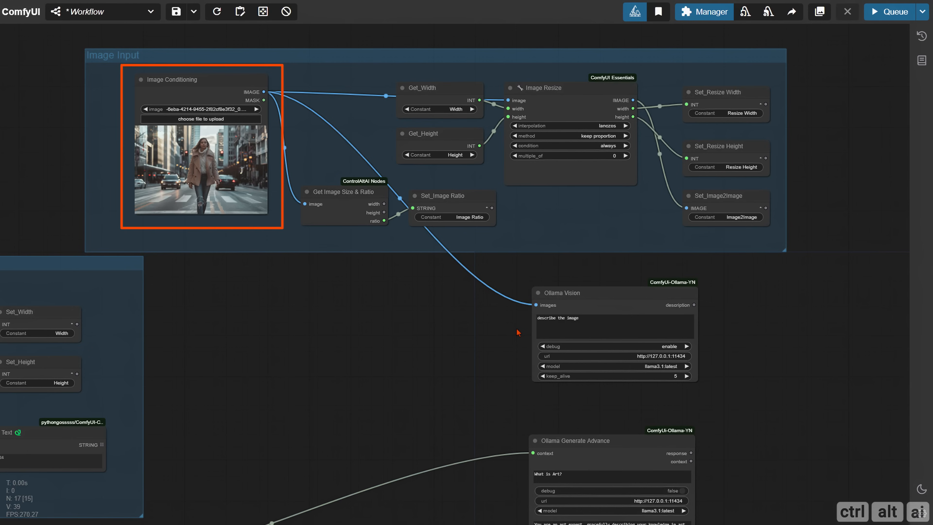
Retitle the Ollama Vision node "Image LLM".
left_click_drag(518, 333, 251, 298)
right_click(305, 242)
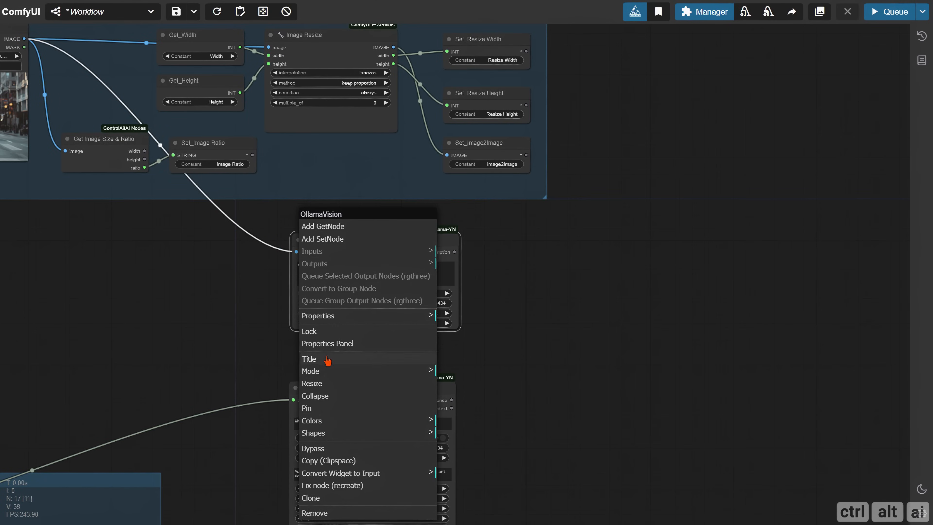
left_click(312, 358)
key("ctrl+a")
key("BackSpace")
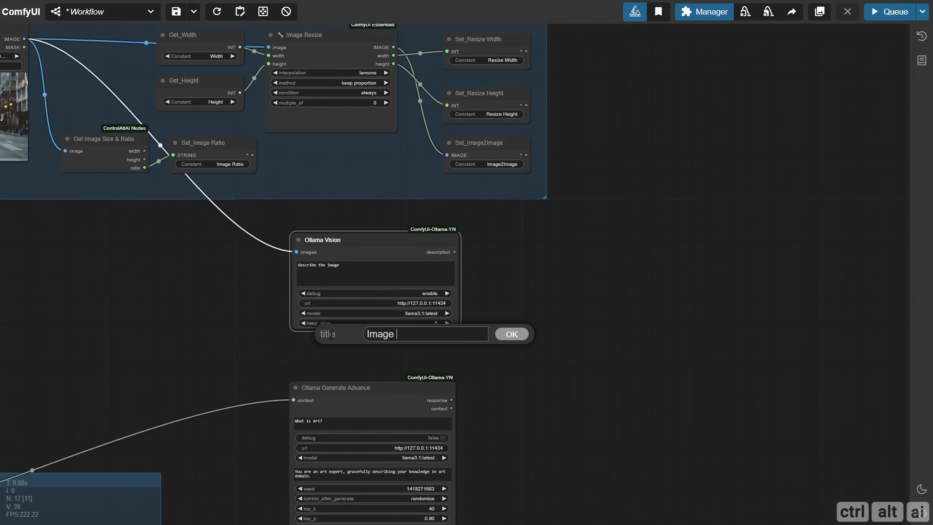
key("Return")
Retitle the Ollama Generate Advance node "Text LLM".
scroll(229, 375, "up", 5)
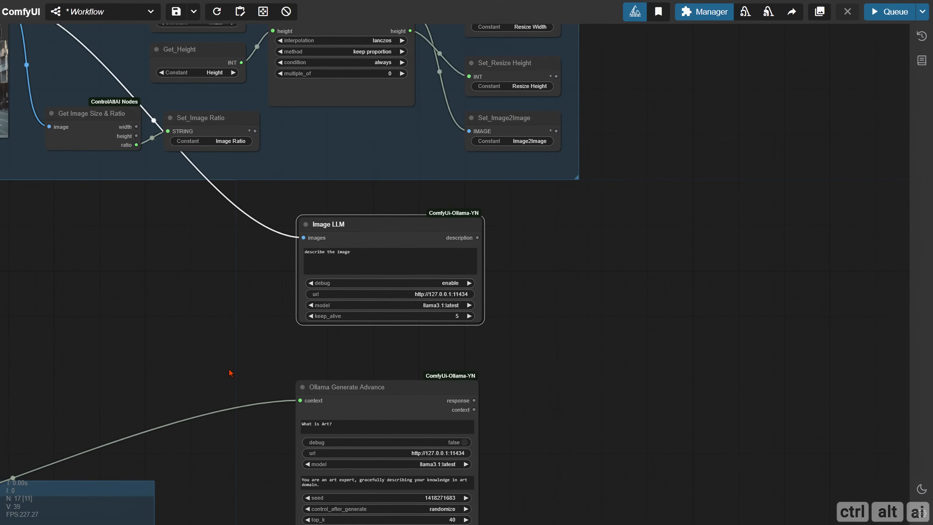
right_click(248, 364)
left_click(257, 357)
key("ctrl+a")
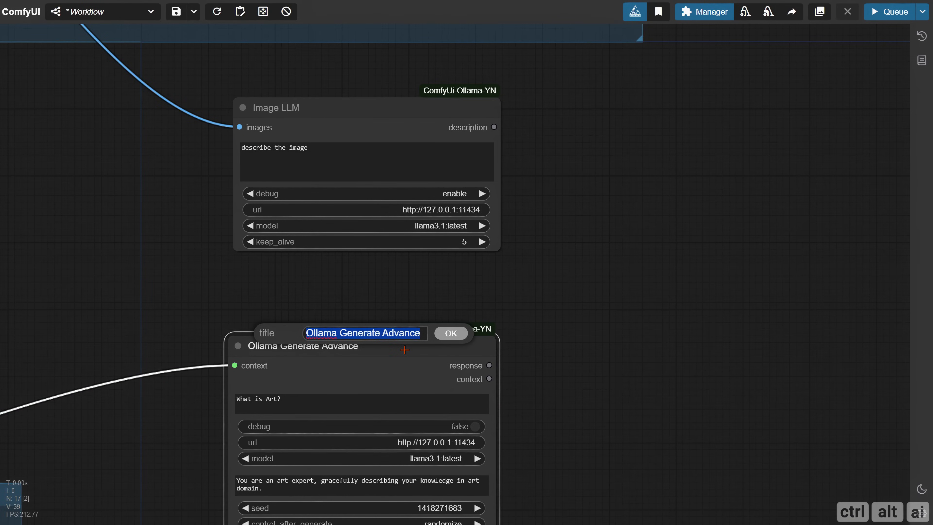
type("Text LLM")
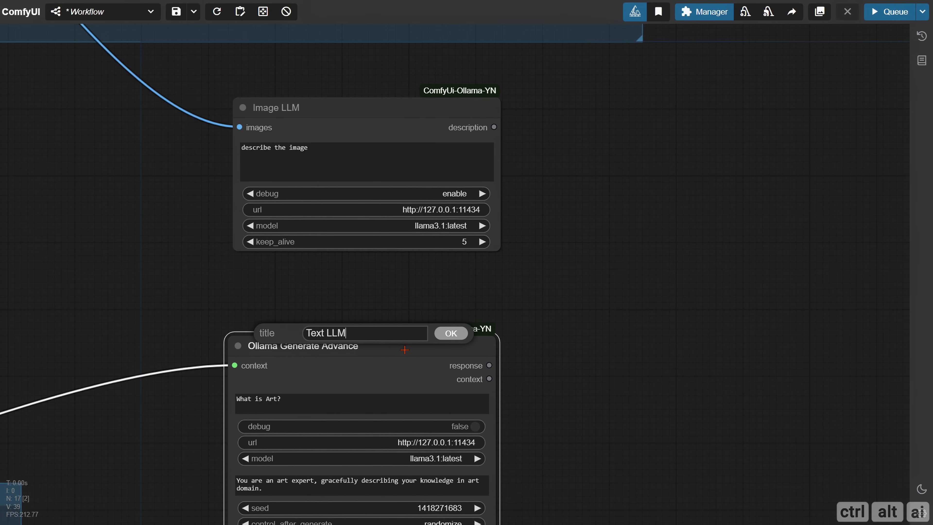
key("Return")
Move the Image LLM and Text LLM nodes farther right to free space beneath the Image Input group.
scroll(147, 244, "down", 9)
left_click_drag(115, 241, 295, 271)
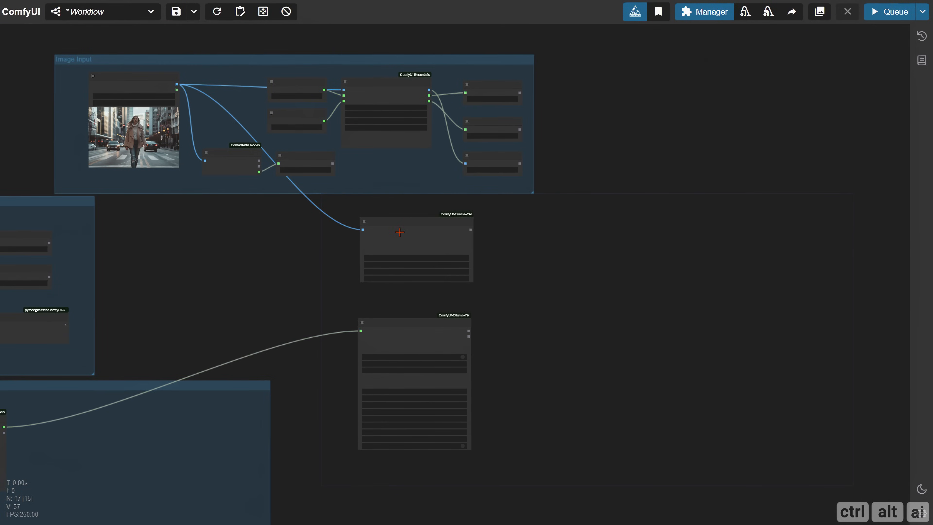
left_click_drag(400, 231, 576, 232)
left_click_drag(418, 332, 602, 315)
Add an Impact Pack Switch (Any) node in the empty area beneath the Image Input group.
scroll(301, 315, "up", 5)
left_click_drag(210, 254, 300, 262)
scroll(300, 262, "up", 4)
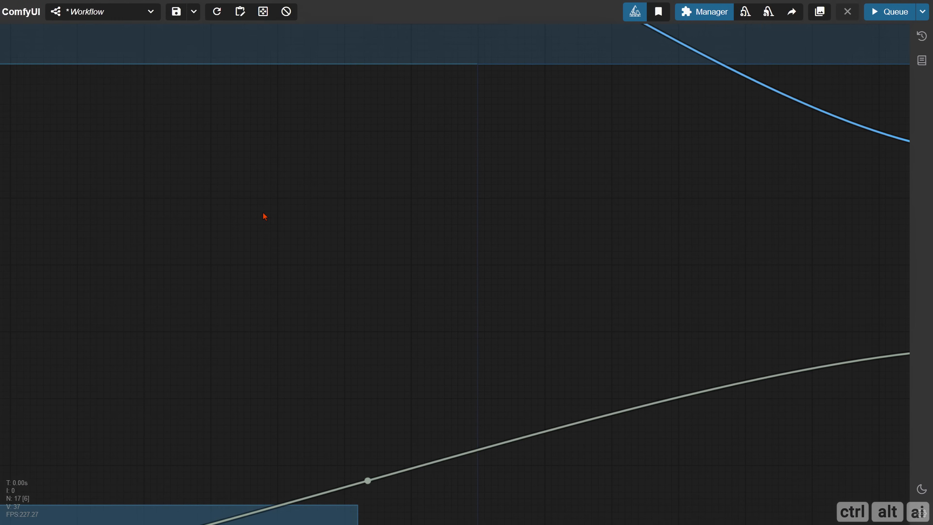
double_click(262, 216)
type("switch")
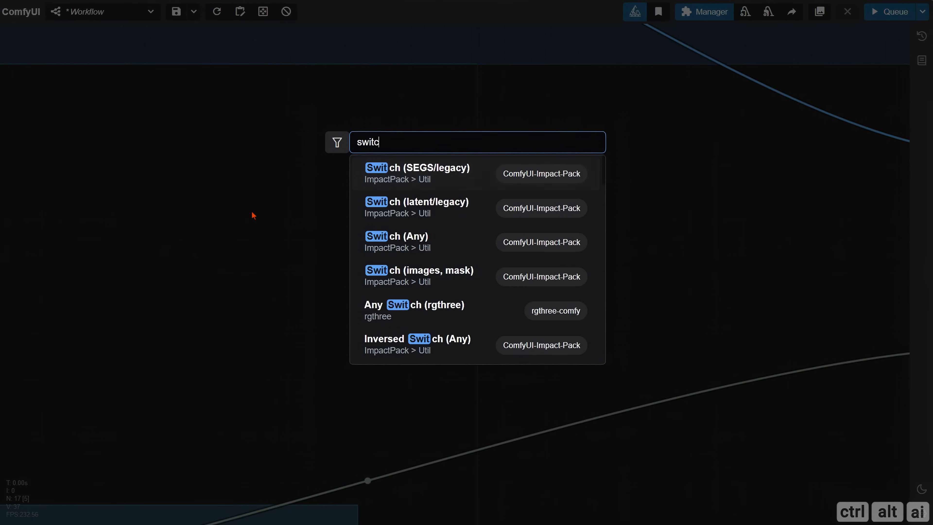
left_click(417, 244)
left_click_drag(305, 211, 273, 209)
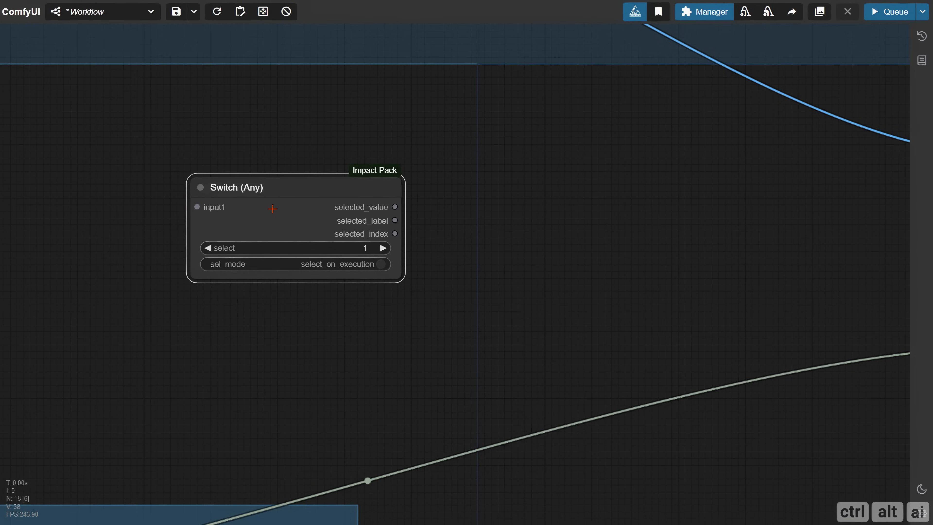
left_click(259, 217)
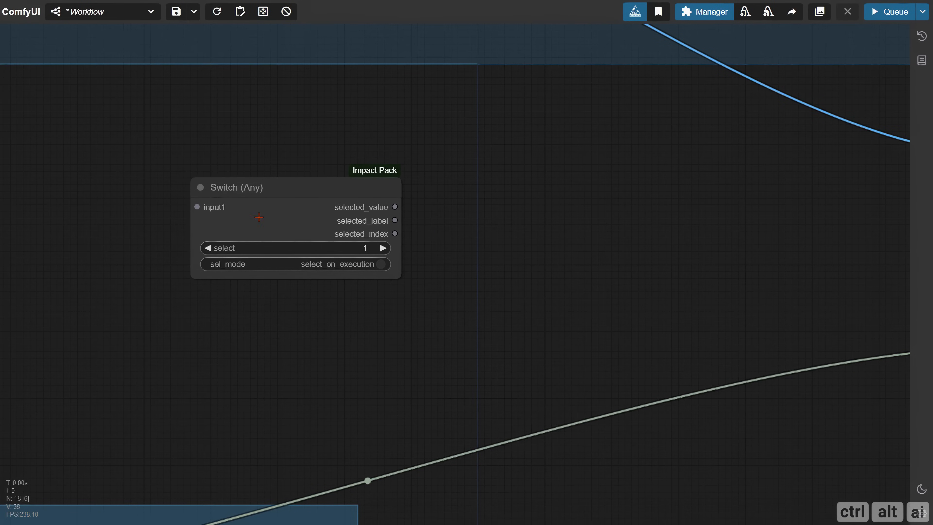
Retitle the Switch (Any) node "Select Input".
right_click(220, 191)
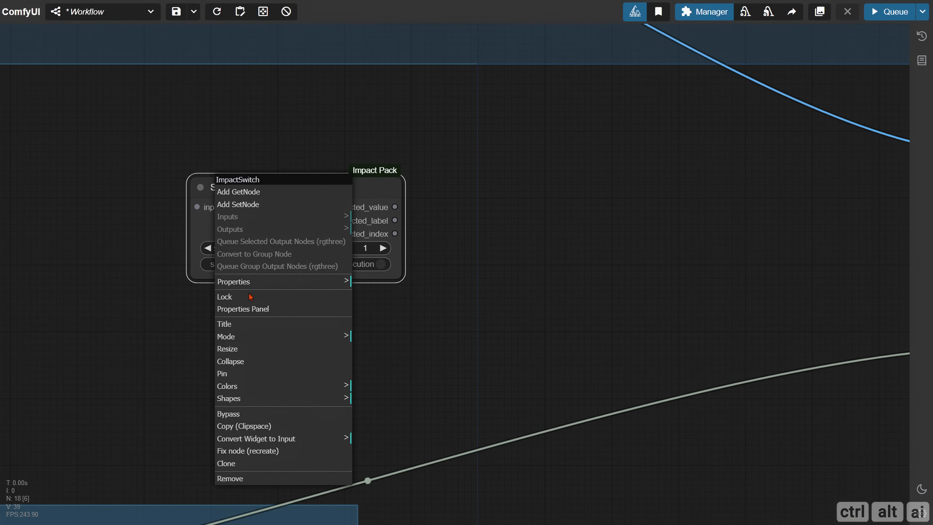
left_click(237, 327)
type("Se")
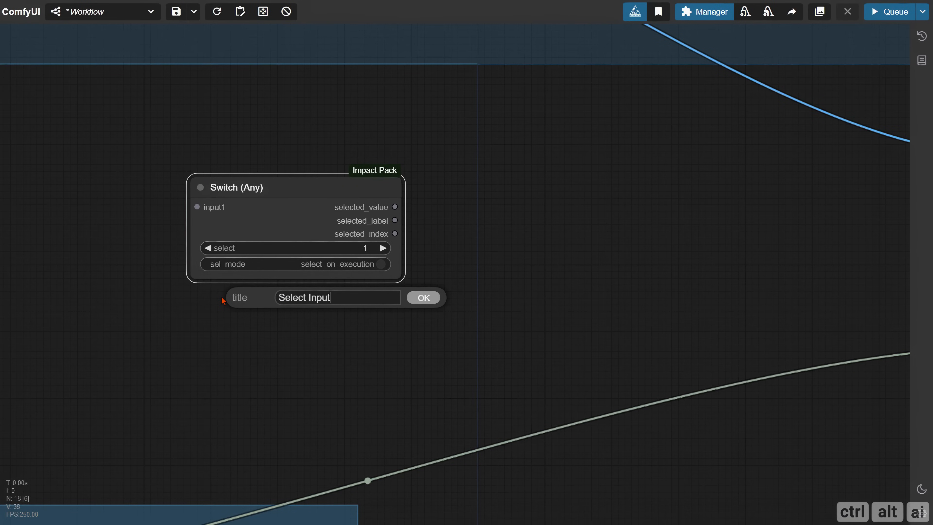
type("lect Input")
key("Return")
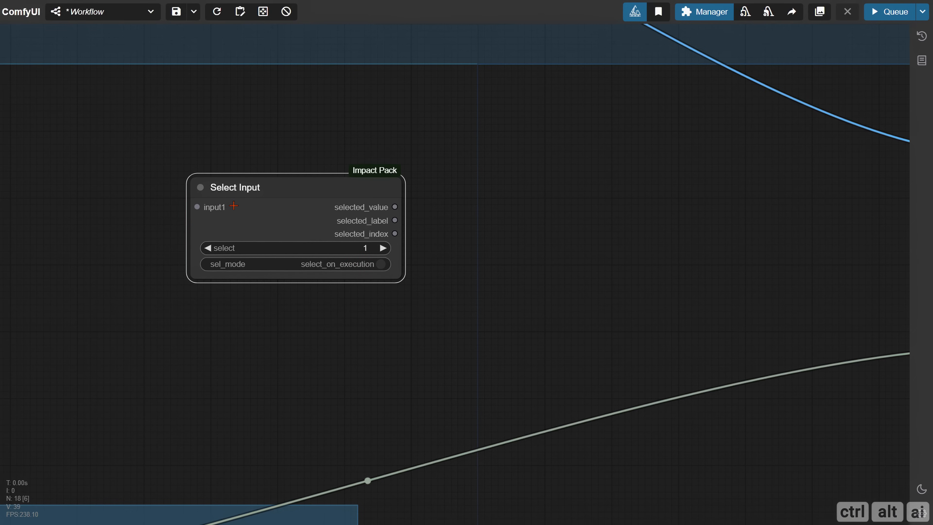
Add a ControlAltAI Boolean Basic node just left of the Select Input node, shifting Select Input right to make room.
left_click_drag(234, 206, 310, 205)
left_click_drag(86, 205, 168, 214)
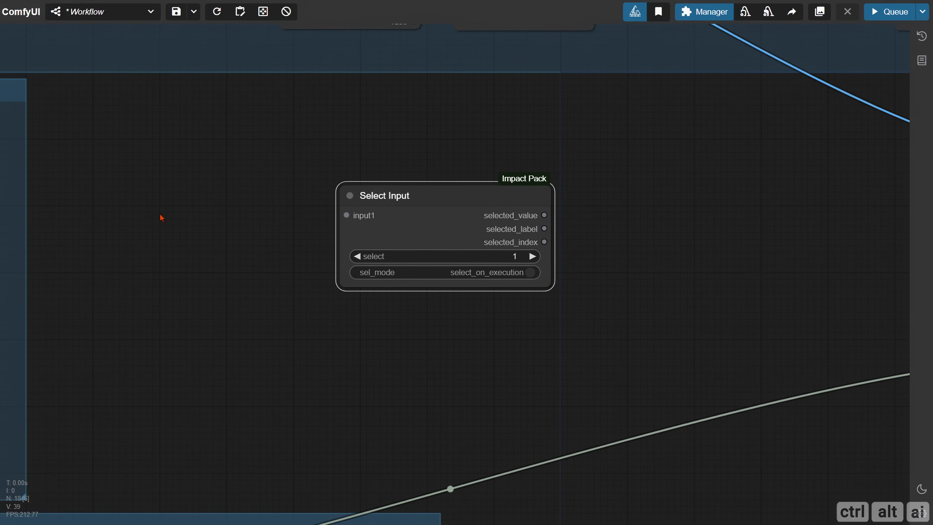
left_click_drag(189, 213, 96, 204)
double_click(94, 199)
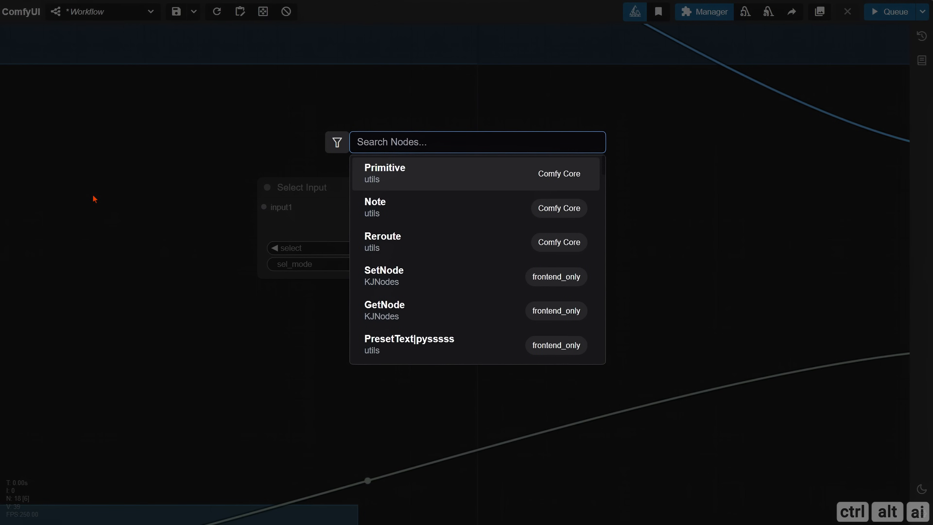
type("boolean")
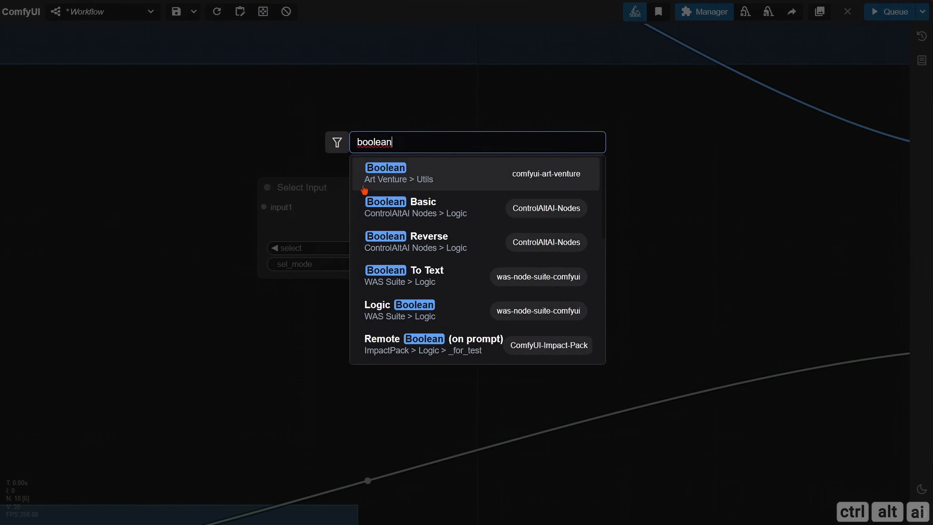
left_click(463, 210)
left_click_drag(270, 304, 386, 322)
left_click_drag(409, 256, 356, 256)
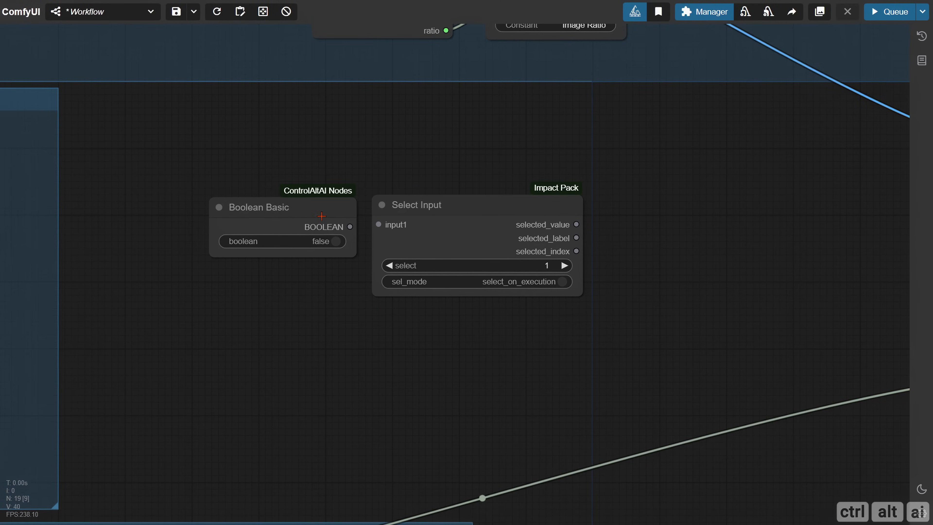
Feed Select Input's first two inputs from the Boolean Basic node and a duplicate of it placed below, widening Select Input.
left_click_drag(322, 216, 367, 227)
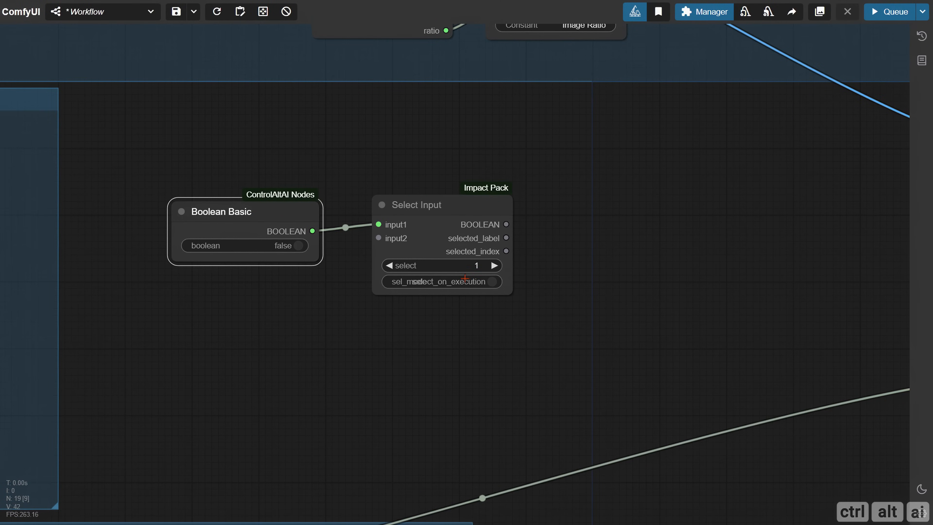
left_click_drag(511, 293, 558, 293)
left_click_drag(273, 215, 273, 201)
left_click_drag(259, 207, 379, 238, "alt")
mouse_move(559, 294)
left_mouse_down()
mouse_move(533, 295)
mouse_move(553, 295)
left_mouse_up()
left_click_drag(459, 225, 458, 246)
Add a Display Any (rgthree) node connected to Select Input's BOOLEAN output and position it below and right of Select Input.
left_click_drag(568, 259, 469, 219)
type("display")
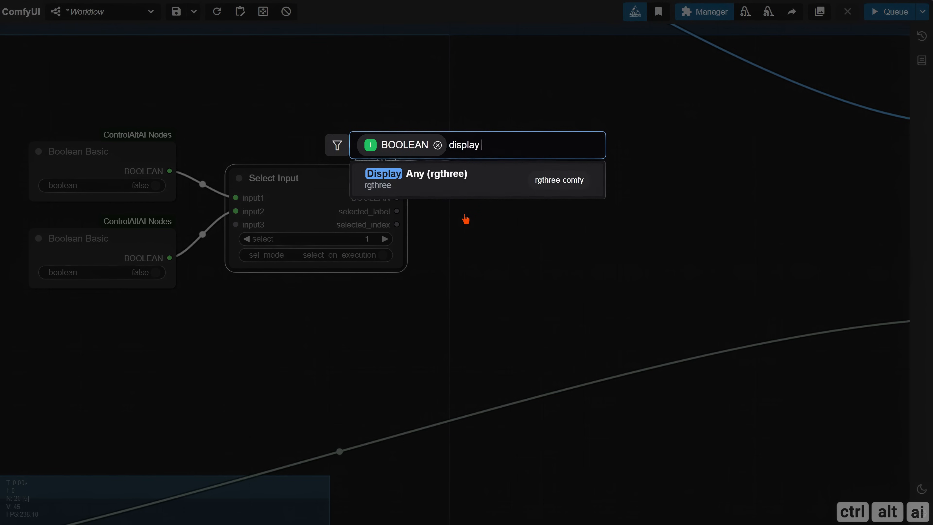
left_click(448, 188)
left_click_drag(514, 227, 502, 213)
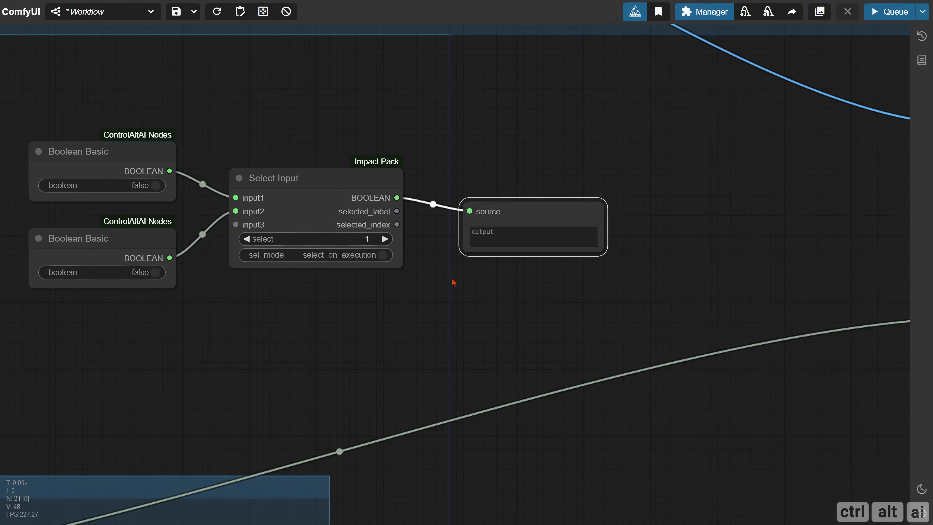
left_click(454, 282)
left_click_drag(556, 292, 363, 301)
scroll(327, 289, "down", 2)
left_click_drag(317, 237, 302, 299)
left_click_drag(477, 218, 518, 214)
left_click_drag(301, 234, 259, 239)
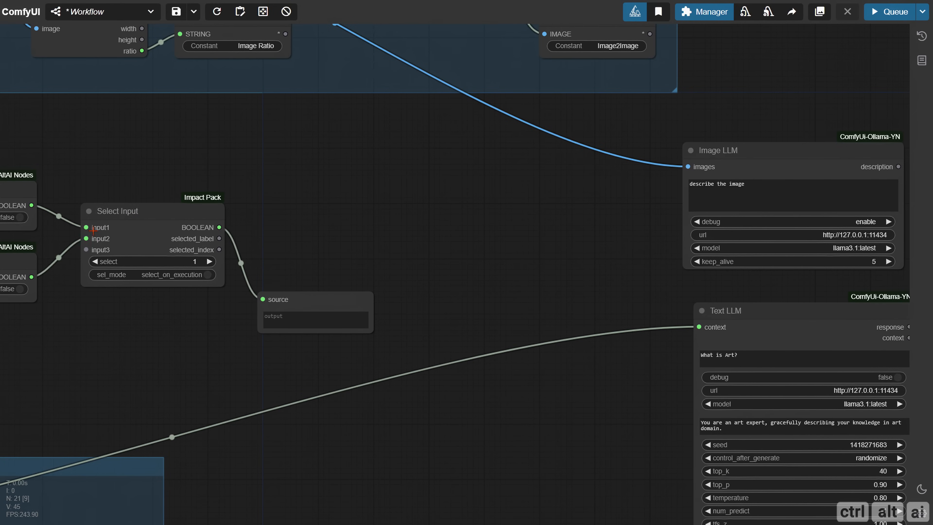
Rename Select Input's first input "Image LLM" and its second input "Text LLM".
double_click(93, 229)
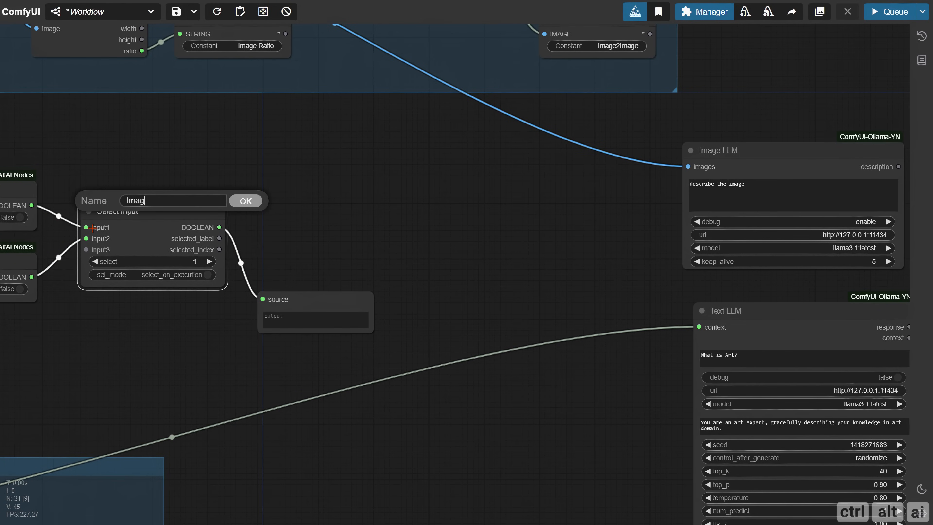
key("Return")
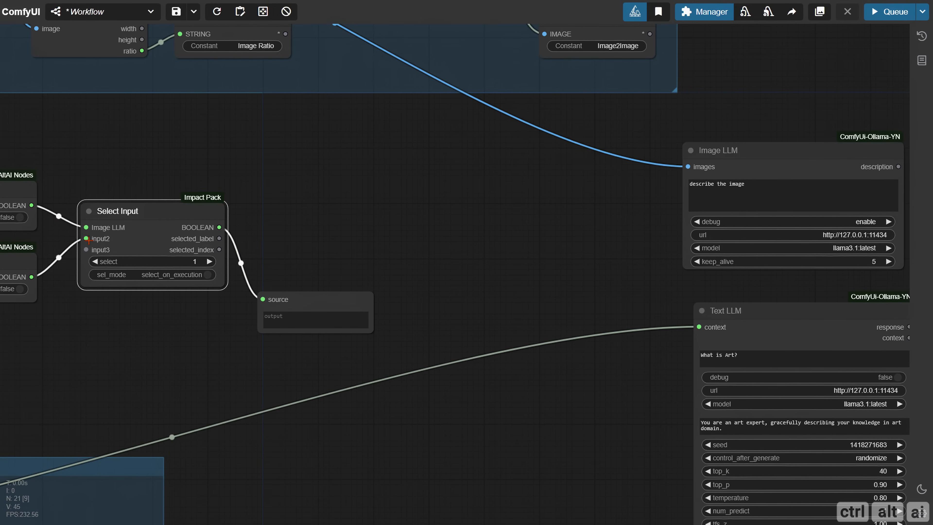
double_click(94, 239)
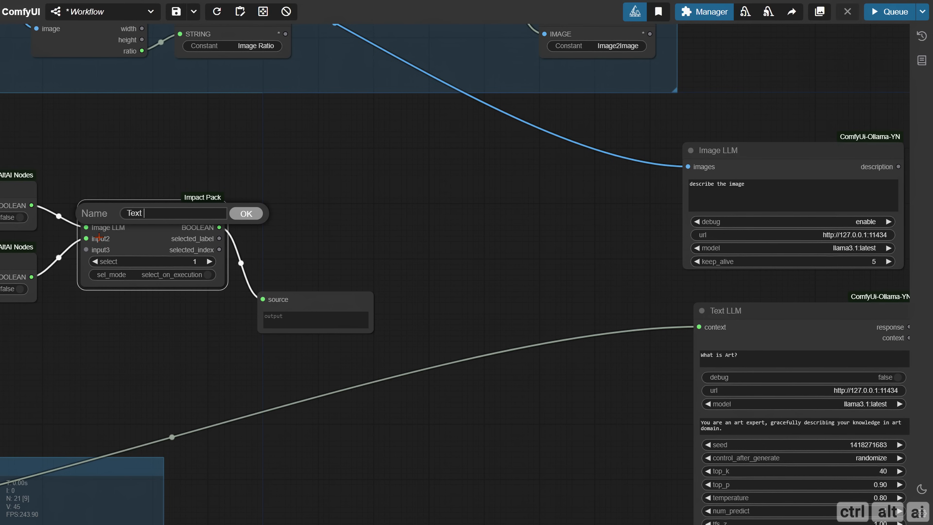
key("Return")
Add an Impact Pack Control Bridge node between the Select Input and Image LLM nodes.
left_click_drag(317, 256, 290, 266)
left_click_drag(302, 229, 308, 232)
double_click(300, 231)
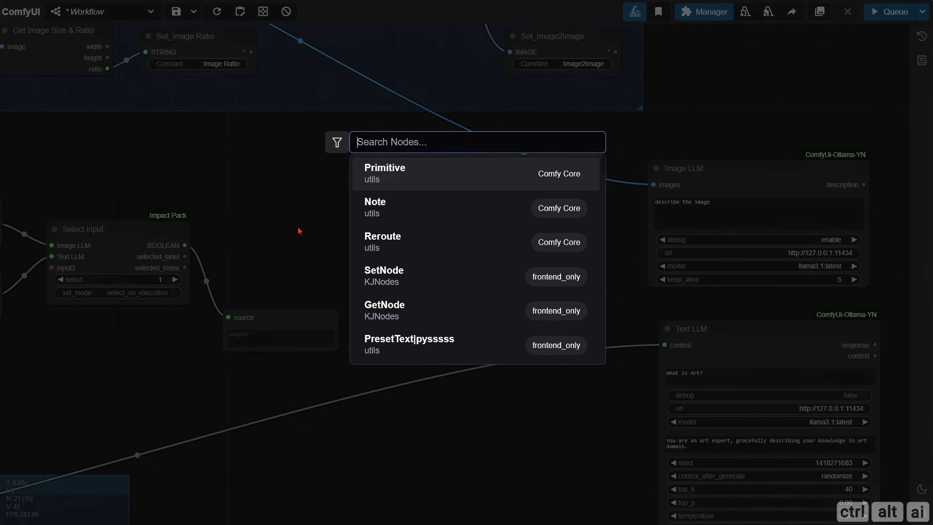
type("bridge")
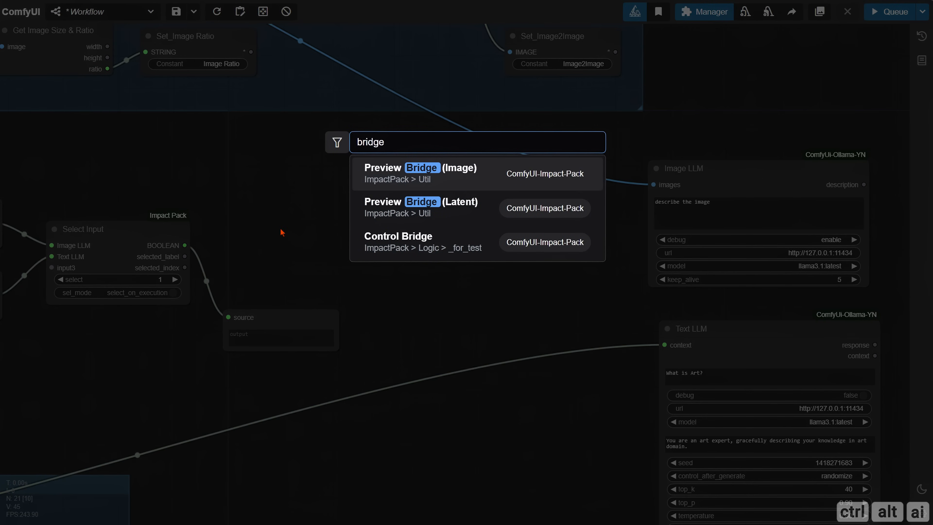
left_click(393, 245)
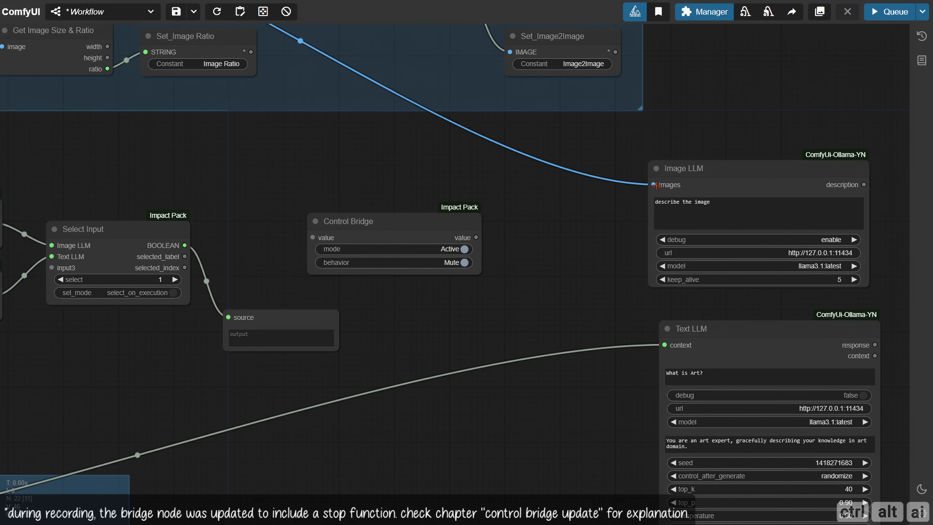
Reroute the image link into Control Bridge's value input and connect the bridge's output to Image LLM's images input.
scroll(603, 194, "down", 5)
scroll(666, 261, "up", 4)
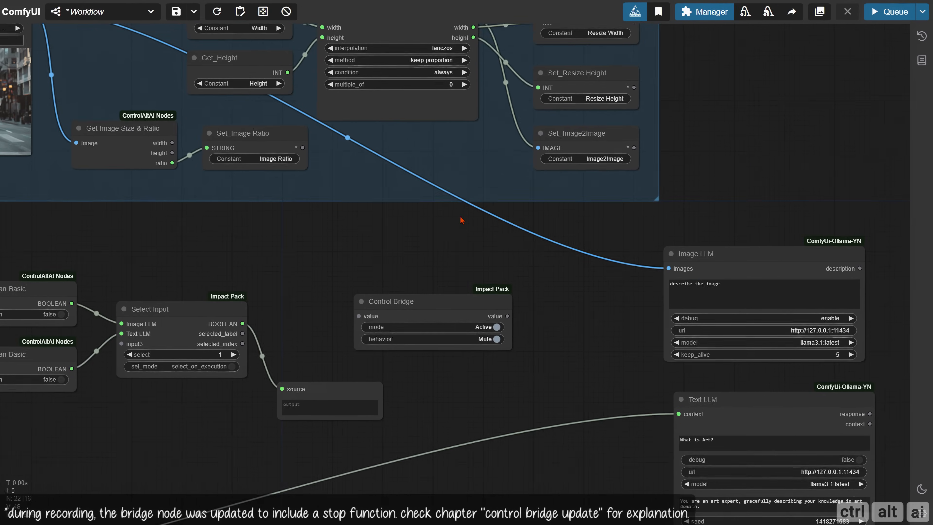
left_click_drag(667, 261, 354, 305)
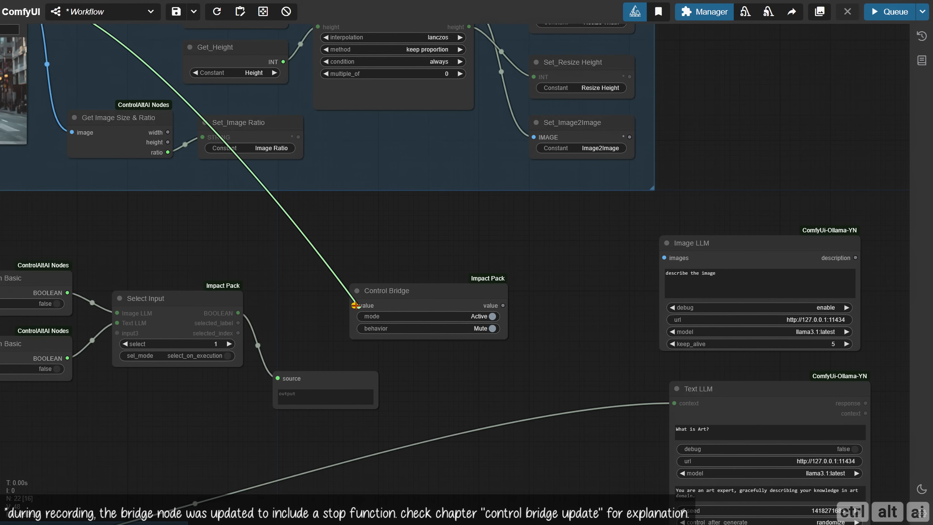
left_click_drag(355, 305, 356, 305)
left_click_drag(552, 305, 596, 236)
left_click_drag(361, 270, 383, 251)
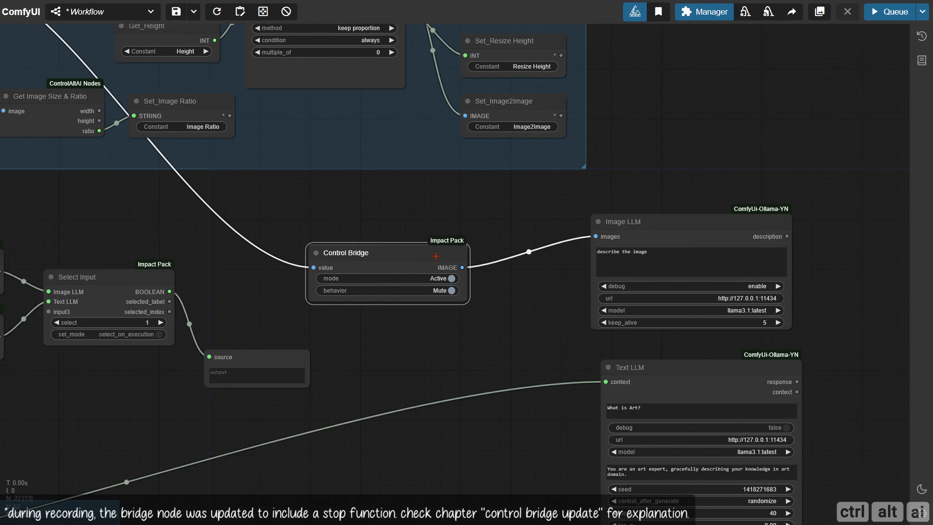
Set the Control Bridge mode to Mute/Bypass and run the workflow to test it on the Image LLM node.
scroll(432, 327, "up", 3)
left_click_drag(443, 310, 400, 312)
scroll(400, 312, "down", 1)
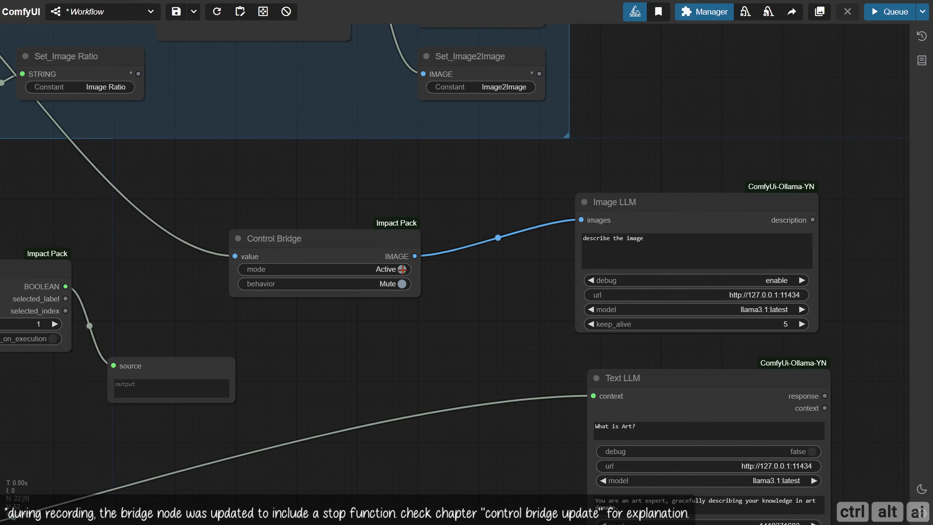
left_click(402, 269)
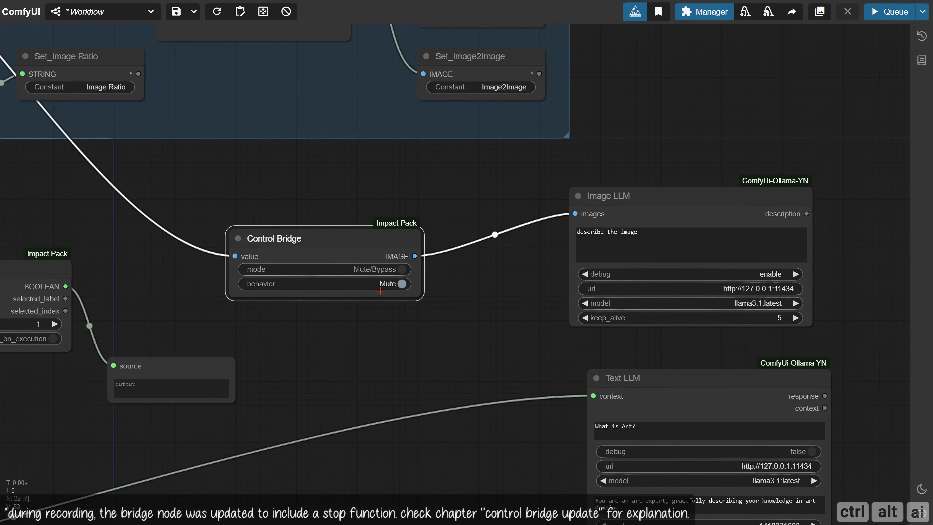
key("ctrl+Return")
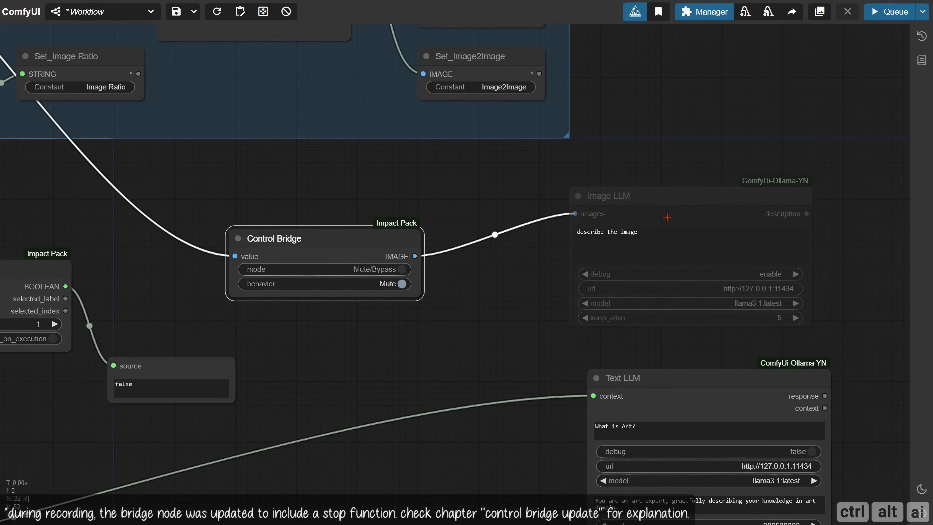
Test the Control Bridge by running it with Bypass behavior and again in Active mode, leaving it Active with Mute behavior.
left_click(402, 283)
key("ctrl+Return")
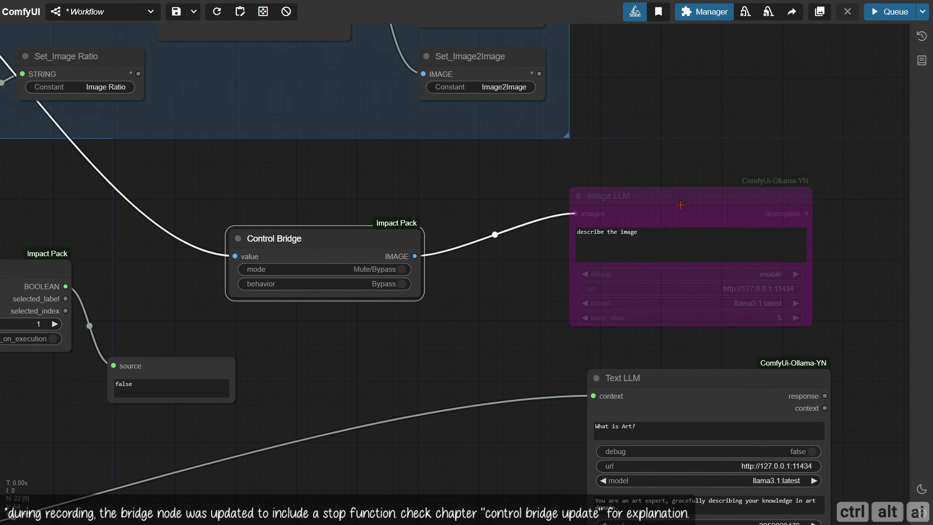
left_click(401, 271)
key("ctrl+Return")
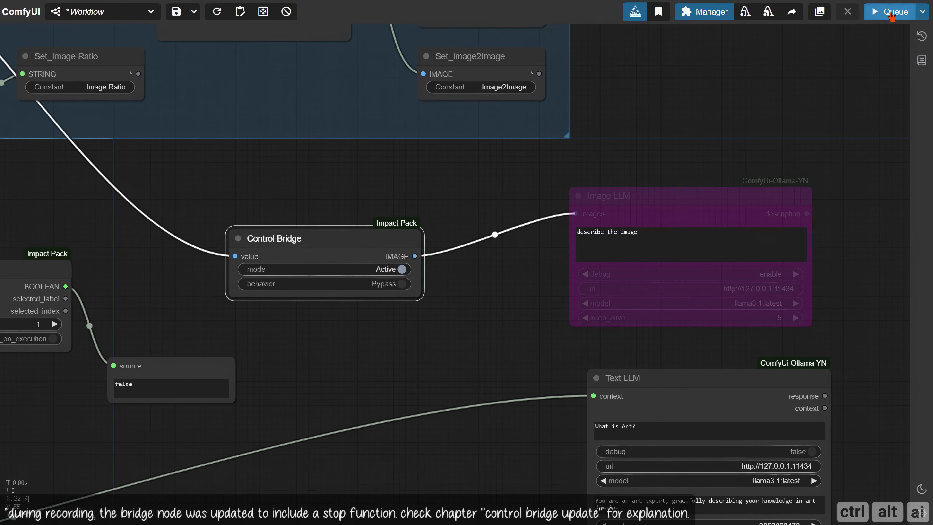
left_click(391, 284)
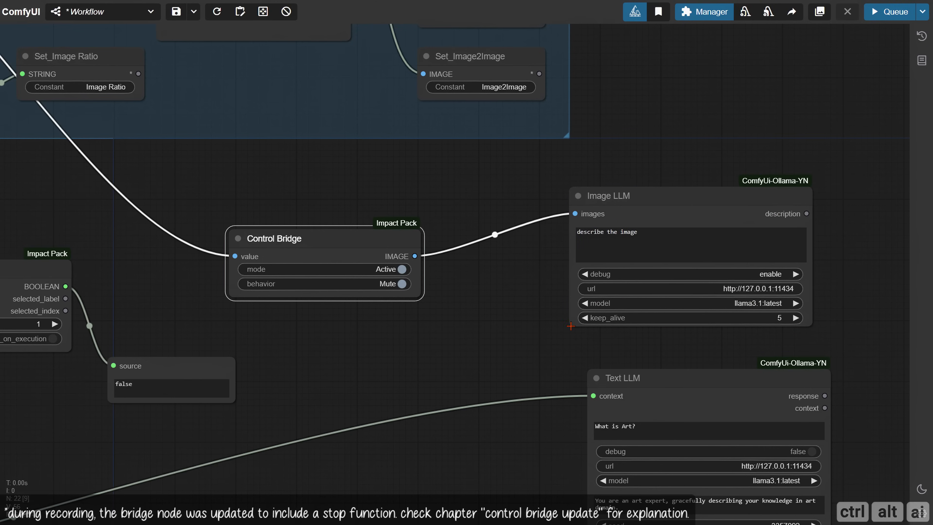
Convert the Control Bridge mode to an input and connect Select Input's BOOLEAN output to it.
scroll(570, 326, "down", 3)
left_click_drag(395, 332, 555, 324)
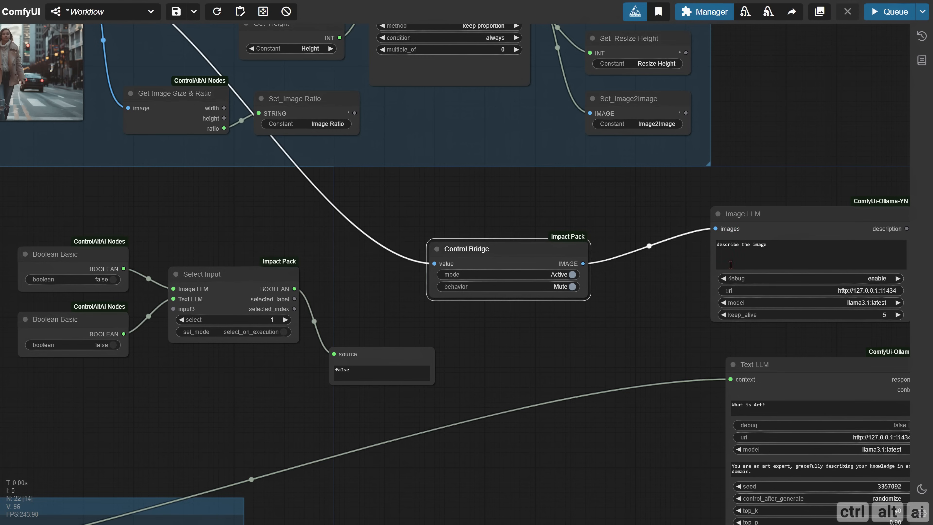
right_click(523, 268)
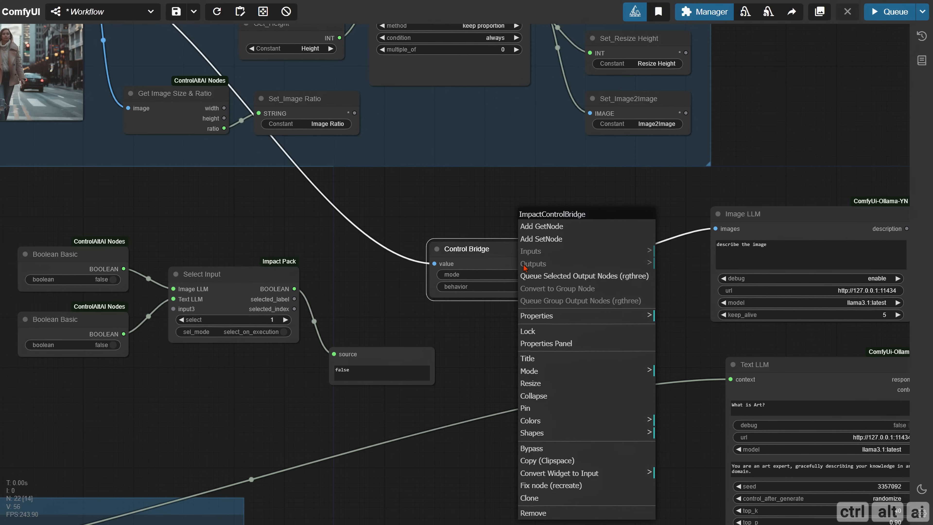
left_click(633, 474)
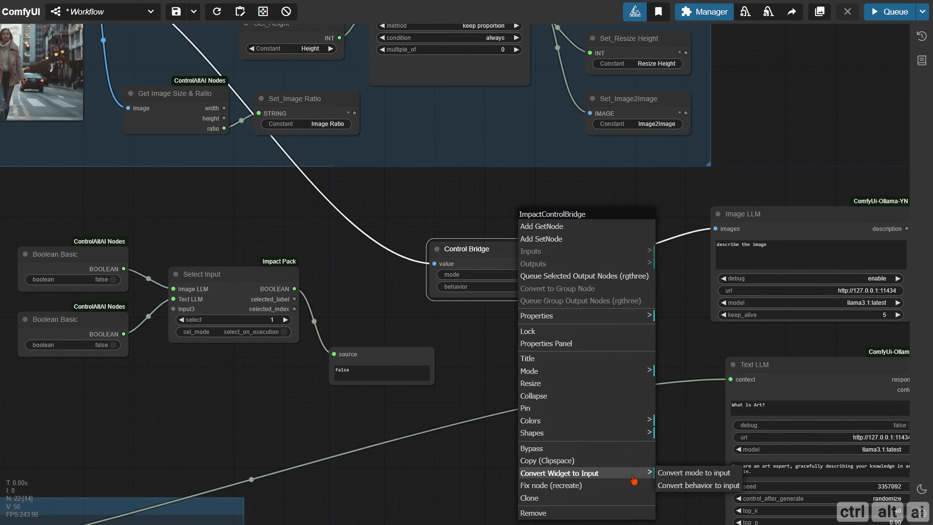
left_click(675, 474)
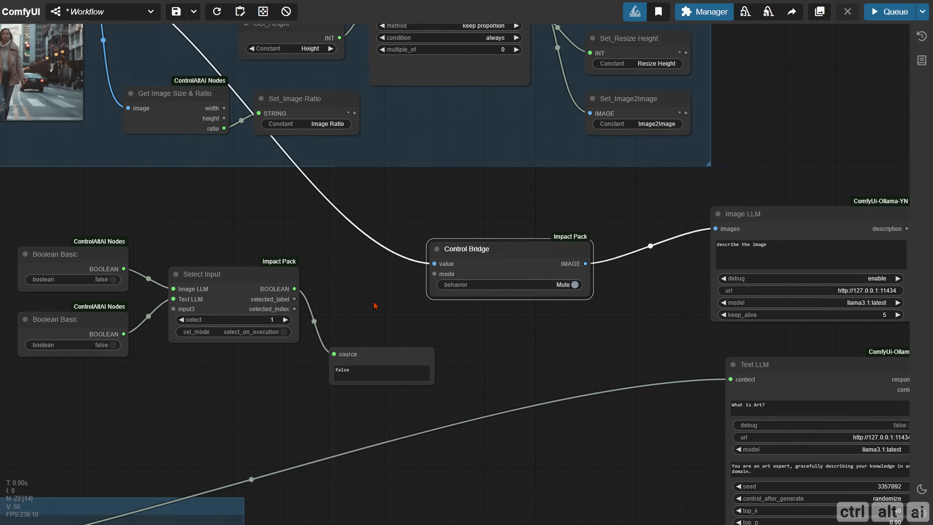
left_click(362, 301)
left_click_drag(298, 289, 434, 273)
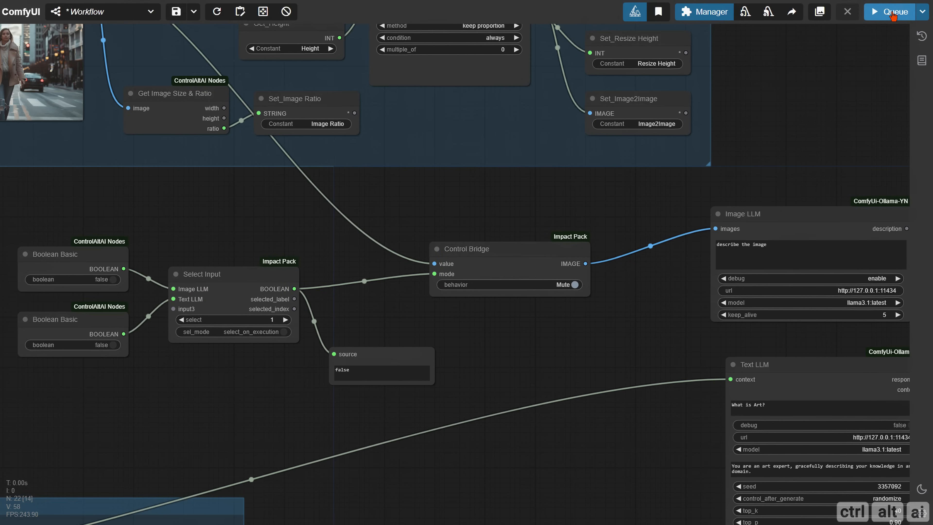
Set the Boolean Basic feeding the Image LLM input to true and test-run the workflow with Select Input on 1 and on 2.
left_click(286, 319)
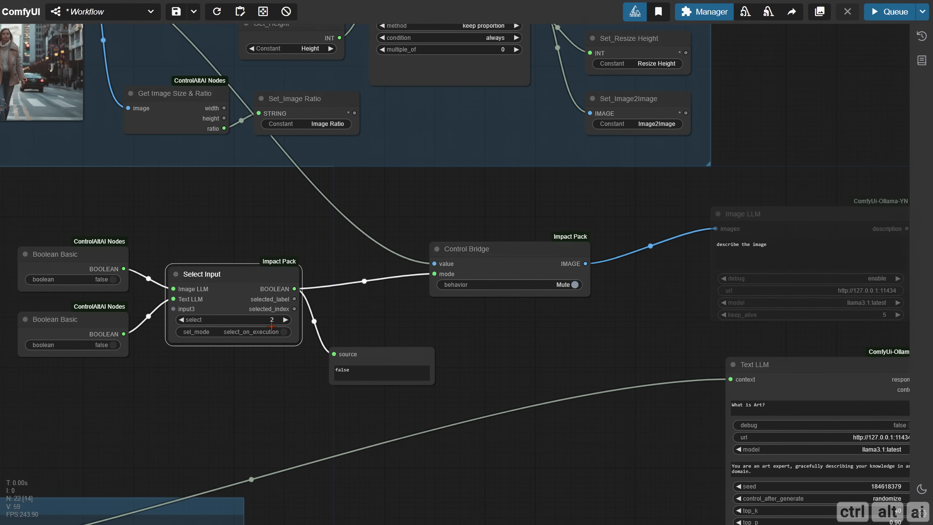
left_click(892, 17)
left_click(125, 281)
left_click(885, 13)
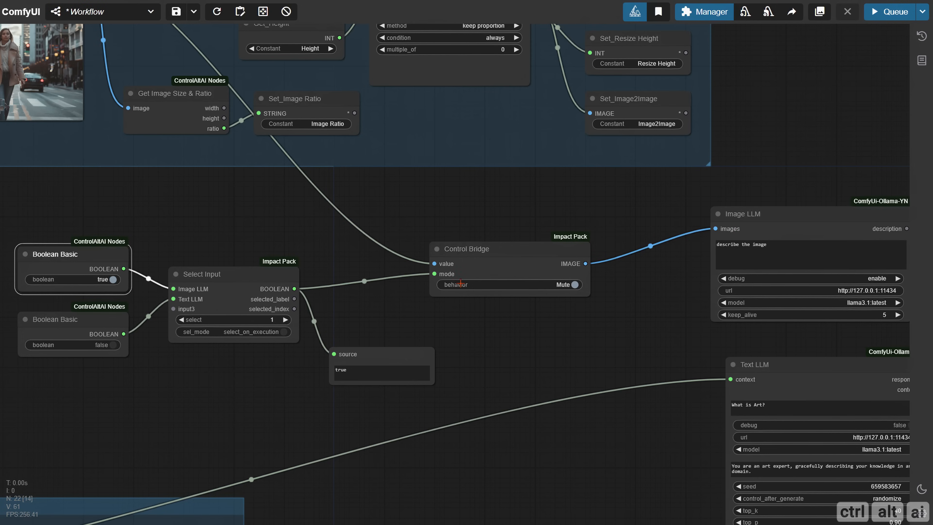
left_click(284, 319)
left_click(889, 11)
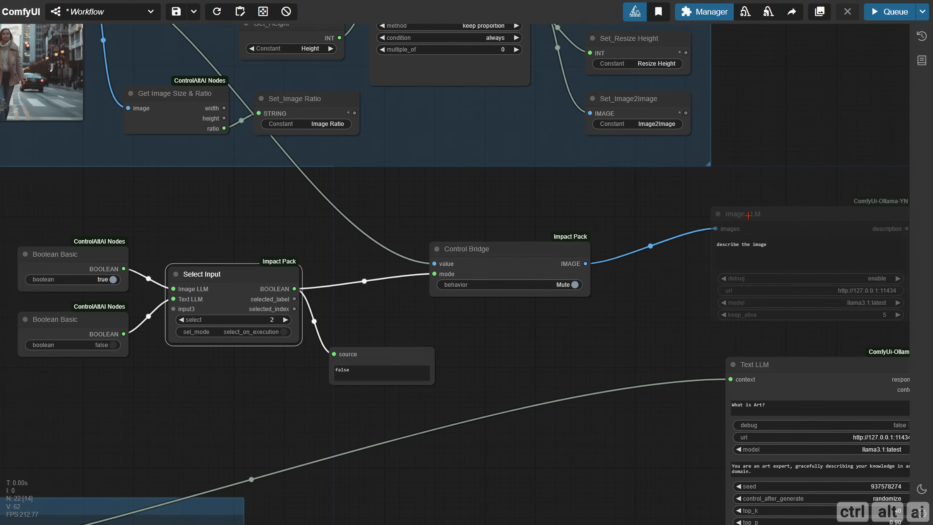
Rename the Control Bridge node "Image LLM Control".
right_click(461, 287)
left_click(473, 327)
key("ctrl+shift+Left")
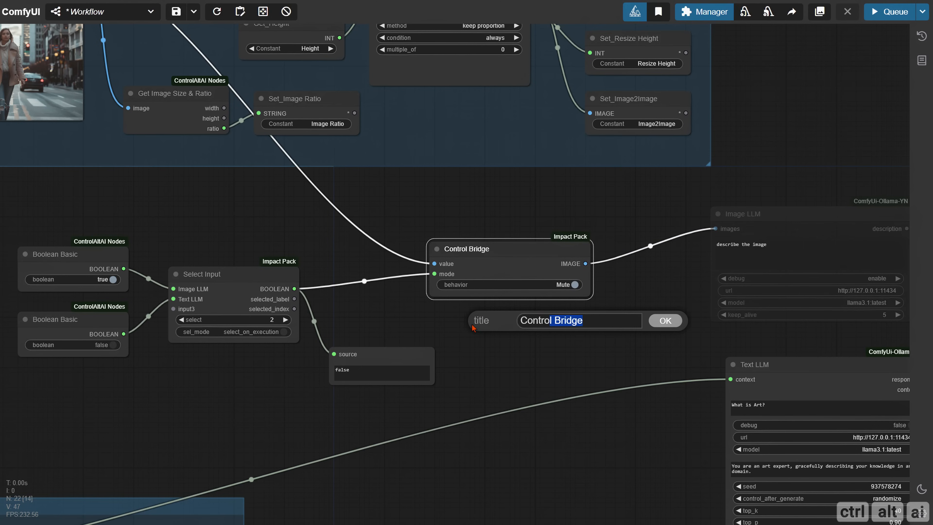
key("ctrl+shift+Left")
type("Image LLM")
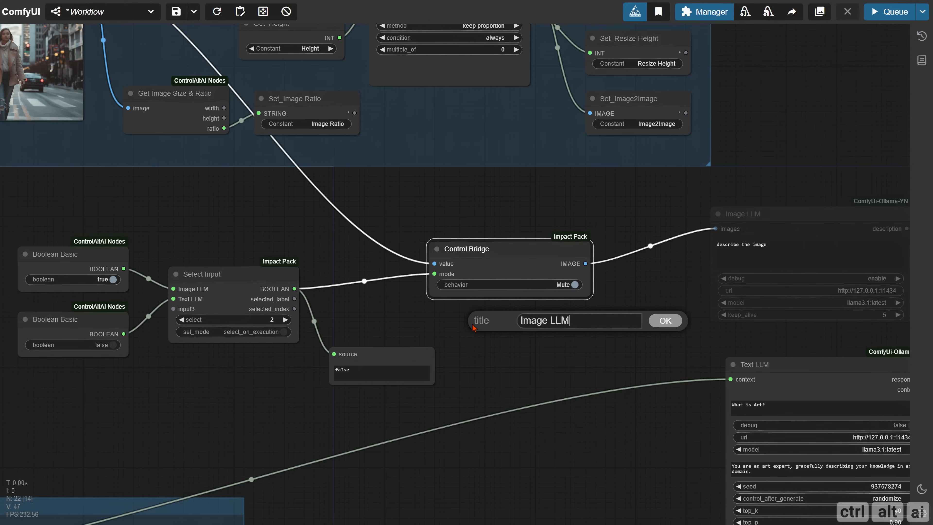
type(" Control")
key("Return")
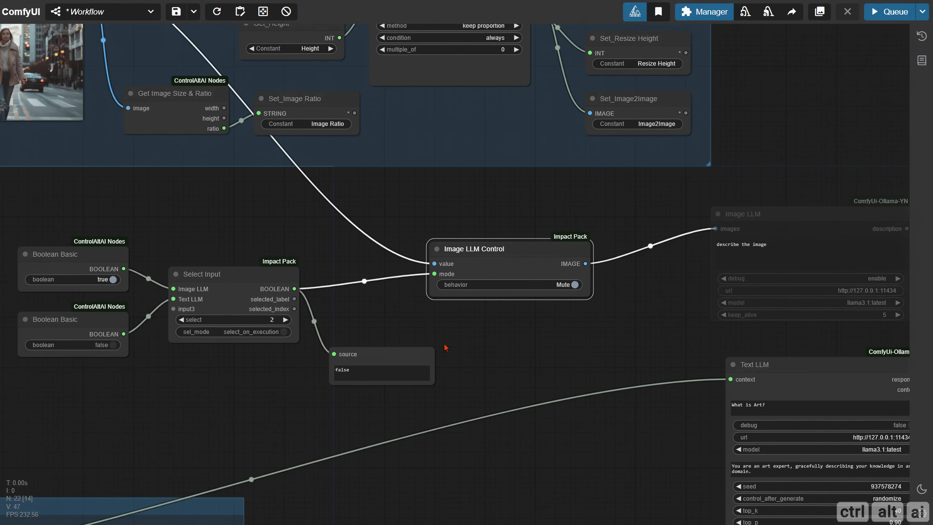
Add a second Impact Pack Control Bridge node below Image LLM Control.
left_click_drag(415, 354, 405, 364)
left_click_drag(474, 339, 451, 286)
double_click(451, 287)
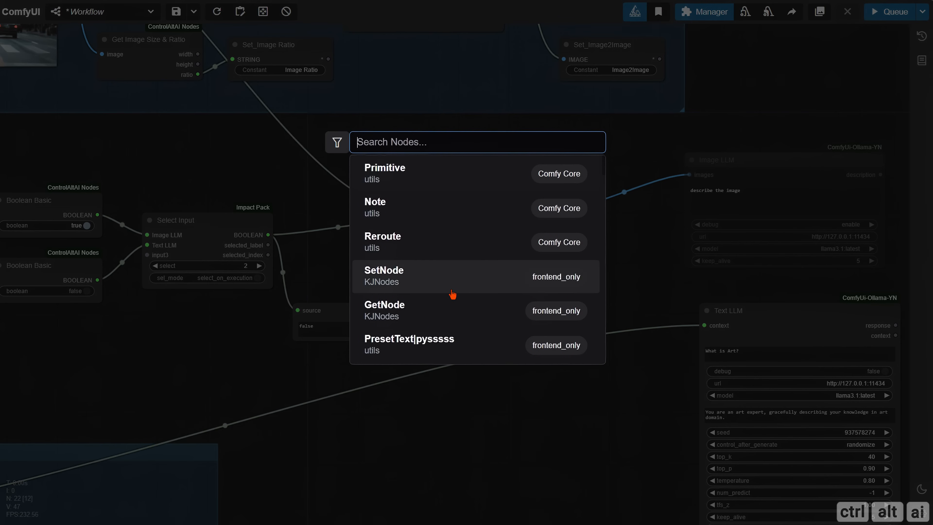
type("control br")
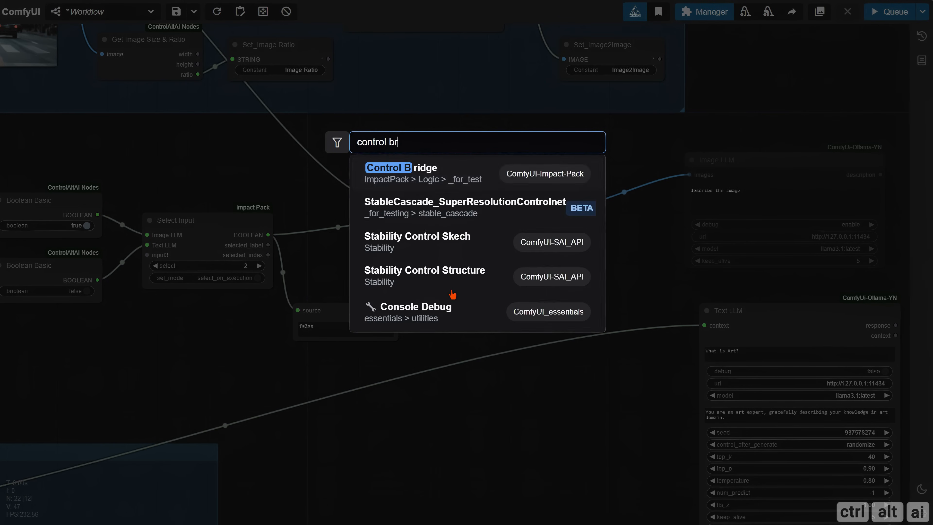
type("id")
key("Return")
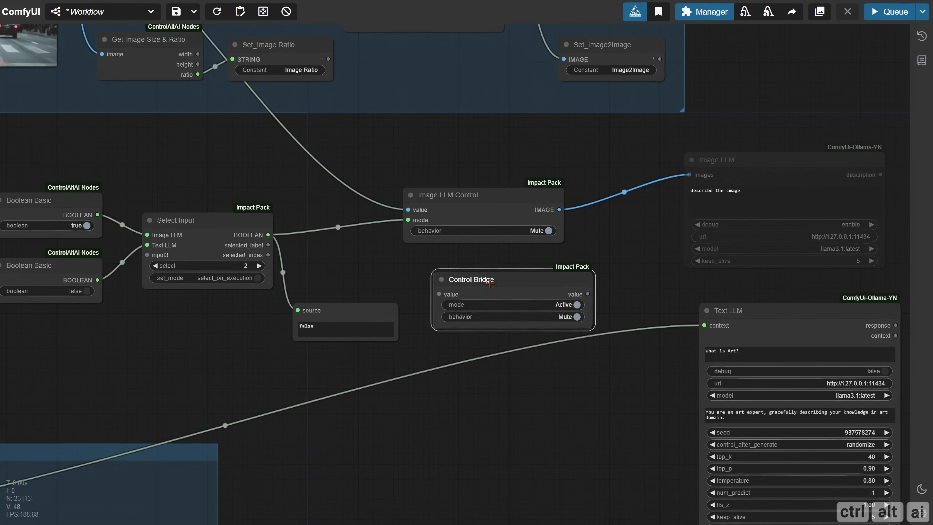
Line up the new Control Bridge under Image LLM Control and rename it "Text LLM Control".
left_click_drag(490, 283, 488, 284)
right_click(448, 283)
left_click(446, 318)
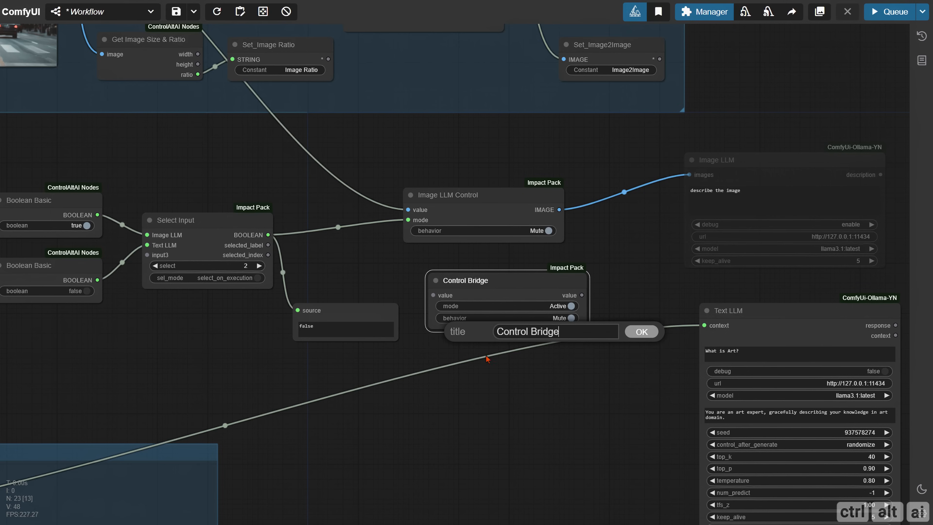
key("ctrl+a")
type("Text LLM Control")
key("Return")
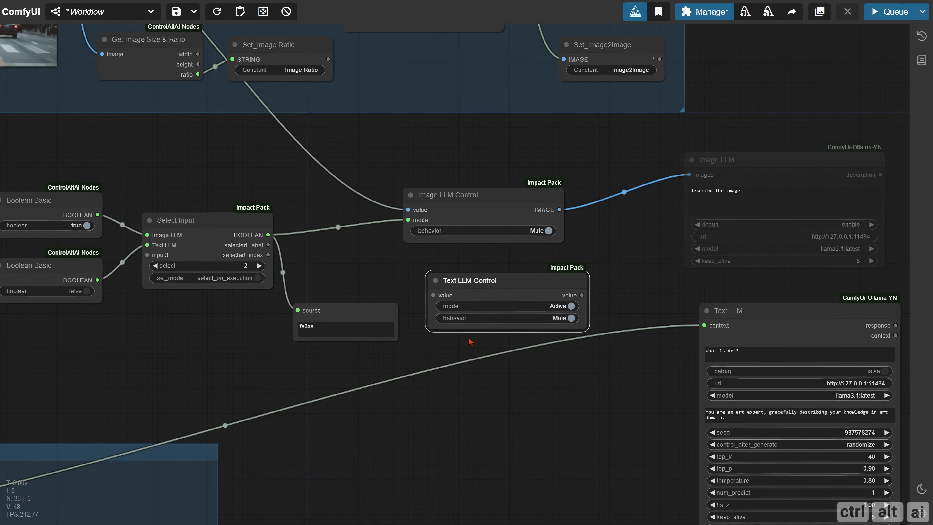
Route the text link through Text LLM Control, from its value input to Text LLM's context input.
left_click_drag(330, 272, 659, 183)
left_click_drag(75, 436, 761, 207)
left_click_drag(703, 319, 231, 416)
left_click_drag(437, 304, 564, 333)
Convert Text LLM Control's mode to an input and connect Select Input's BOOLEAN output to it.
right_click(362, 308)
left_click(404, 471)
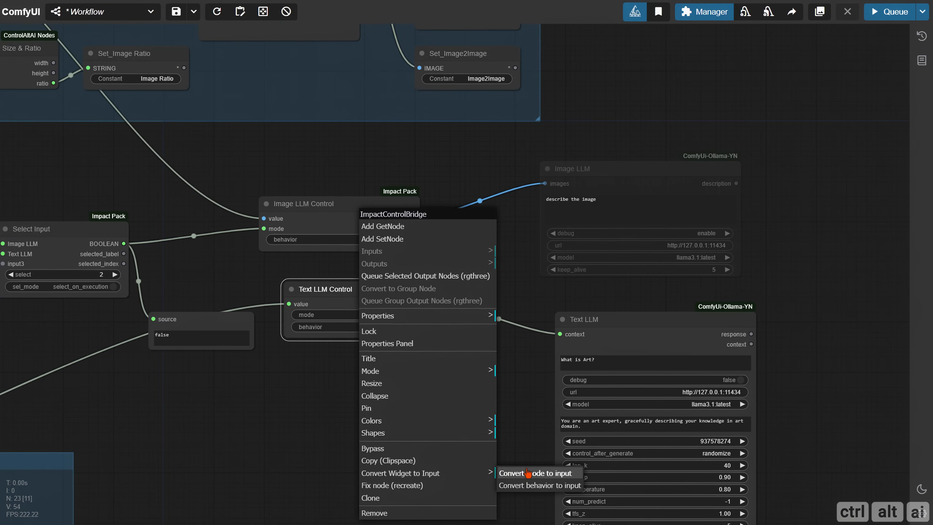
left_click(529, 471)
left_click_drag(391, 422, 483, 422)
left_click_drag(290, 319, 286, 344)
left_click_drag(216, 243, 382, 314)
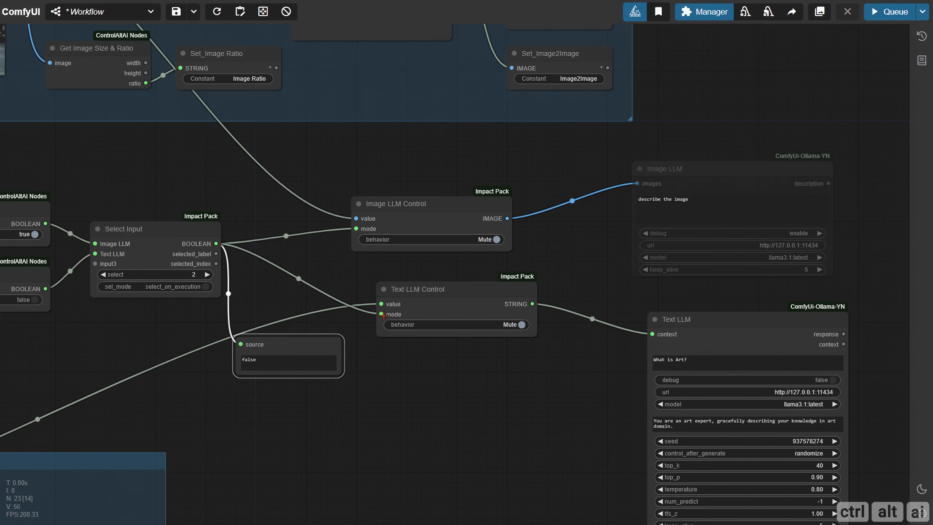
Run the workflow with Select Input set to 1 and again with 2 to test both LLM control bridges.
left_click_drag(297, 318, 316, 327)
left_click(135, 284)
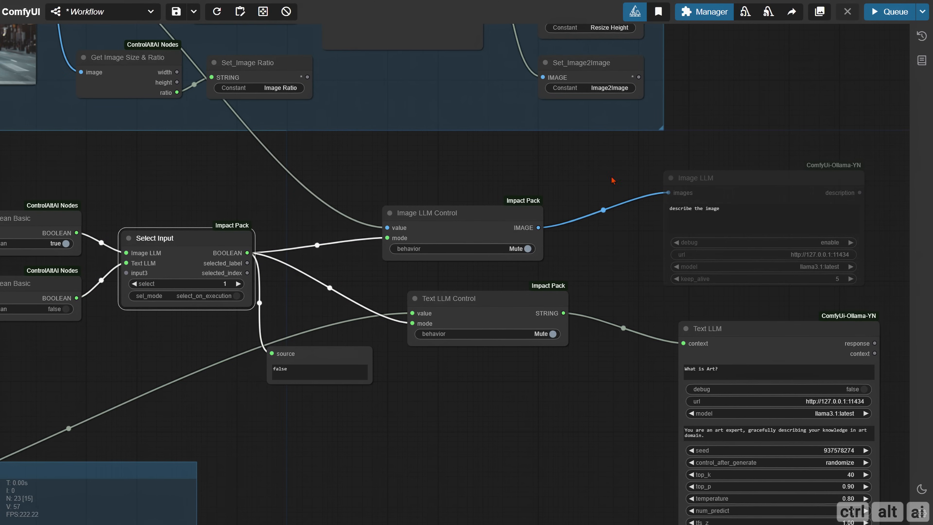
key("ctrl+Return")
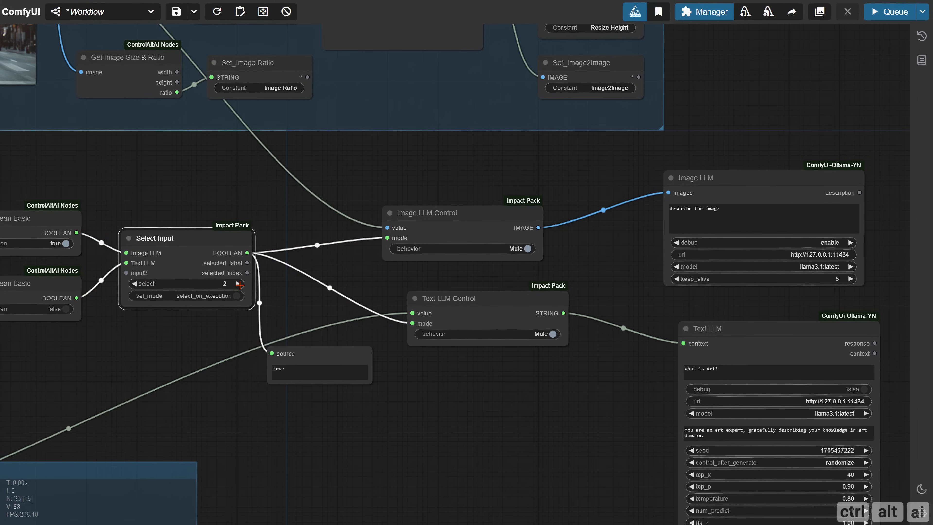
key("ctrl+Return")
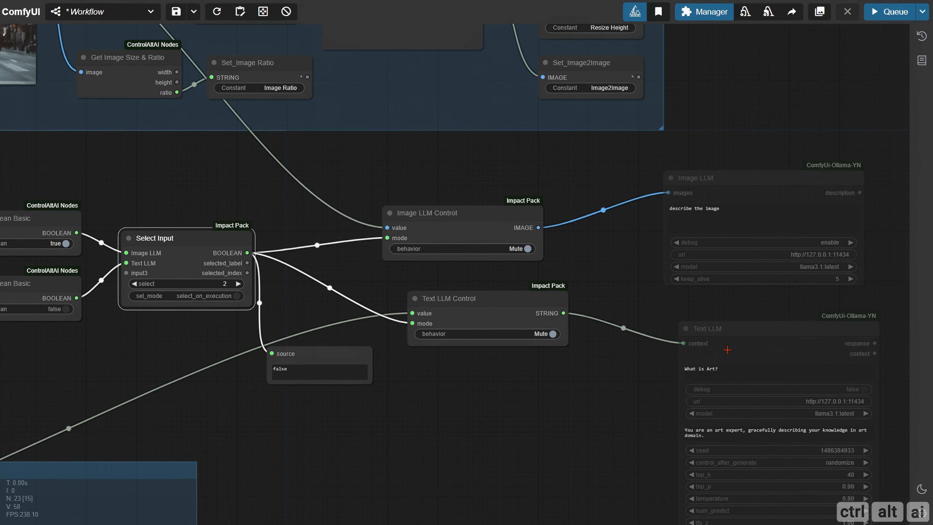
Make room between Select Input and Text LLM Control and place a ControlAltAI Boolean Reverse node there.
left_click_drag(460, 298, 534, 303)
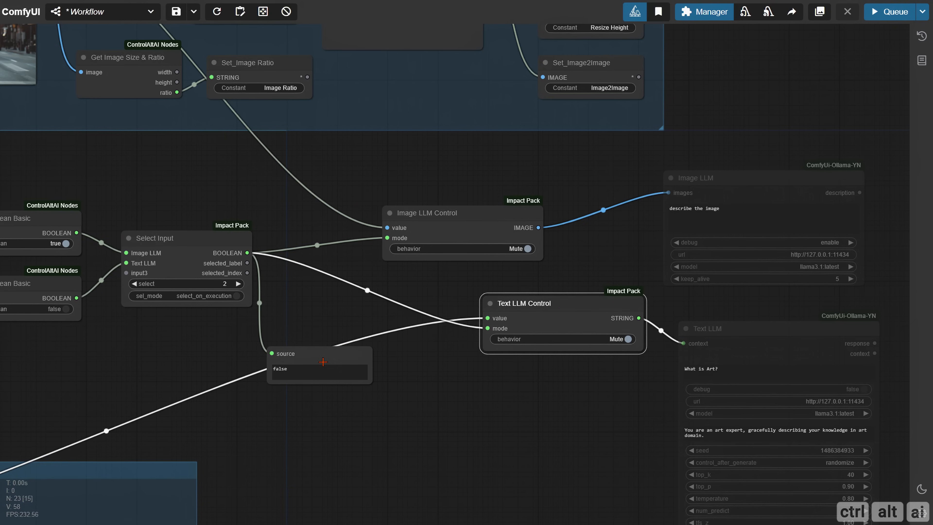
left_click_drag(293, 354, 309, 403)
double_click(296, 342)
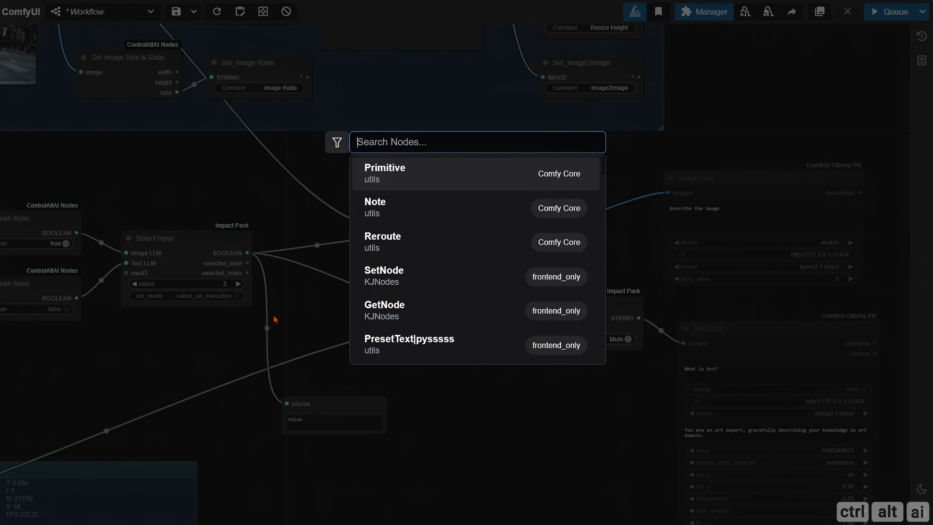
type("boolean re")
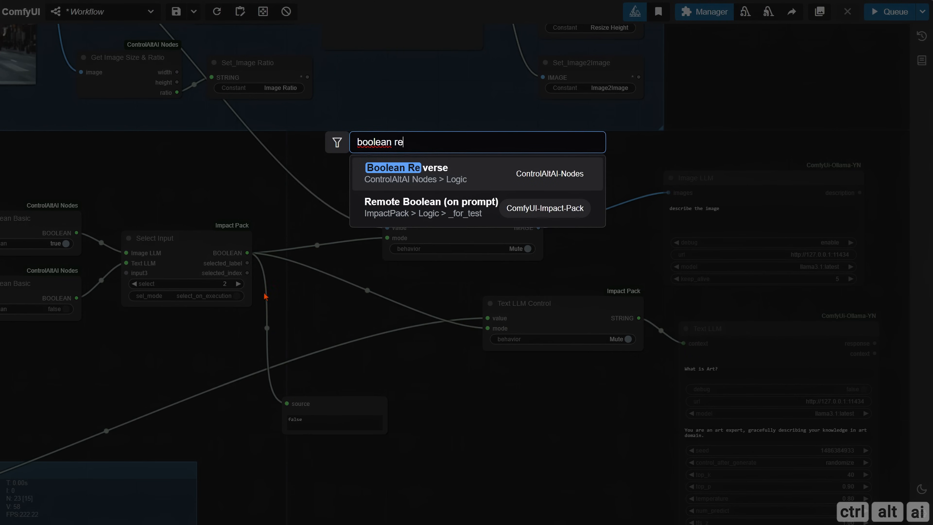
left_click(456, 178)
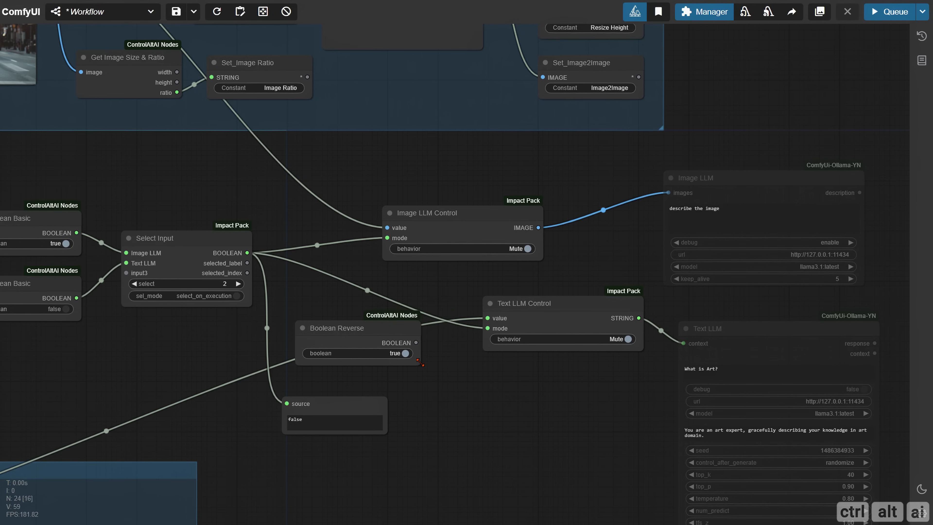
left_click_drag(333, 328, 330, 303)
Convert Boolean Reverse's boolean to an input and wire the node between Select Input's BOOLEAN output and Text LLM Control's mode.
right_click(331, 319)
left_click(374, 474)
left_click(481, 474)
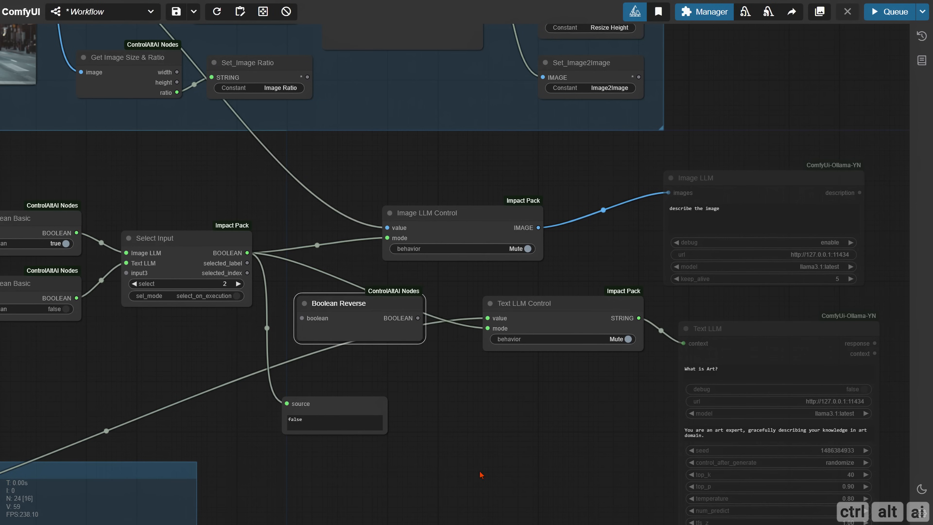
left_click_drag(250, 250, 302, 318)
left_click_drag(418, 318, 488, 328)
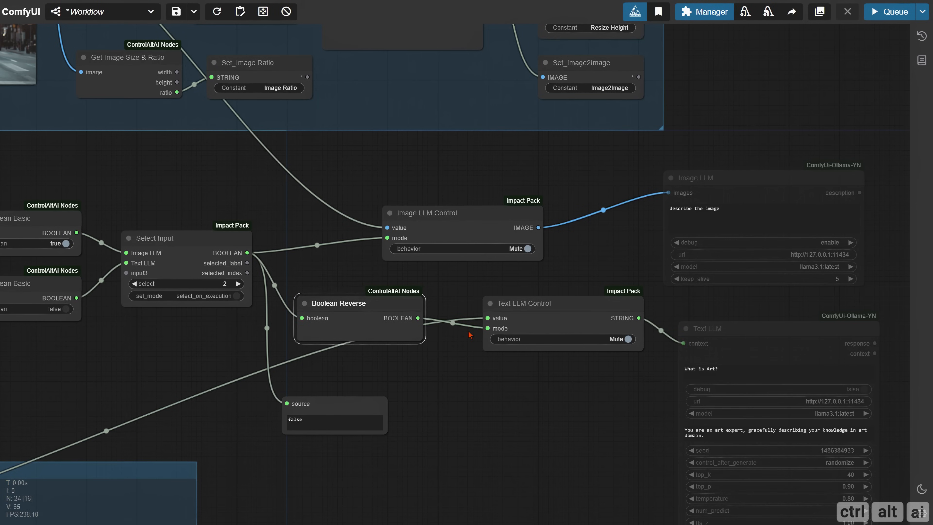
Shrink and reposition Boolean Reverse, and connect its BOOLEAN output to the preview node's source input.
left_click_drag(424, 342, 420, 332)
left_click_drag(353, 304, 343, 309)
left_click_drag(331, 422, 353, 394)
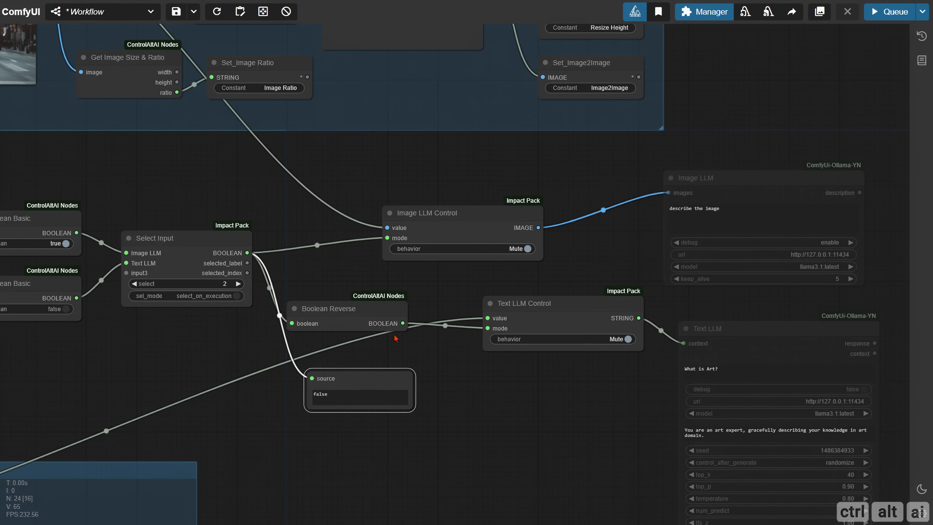
left_click_drag(403, 324, 351, 381)
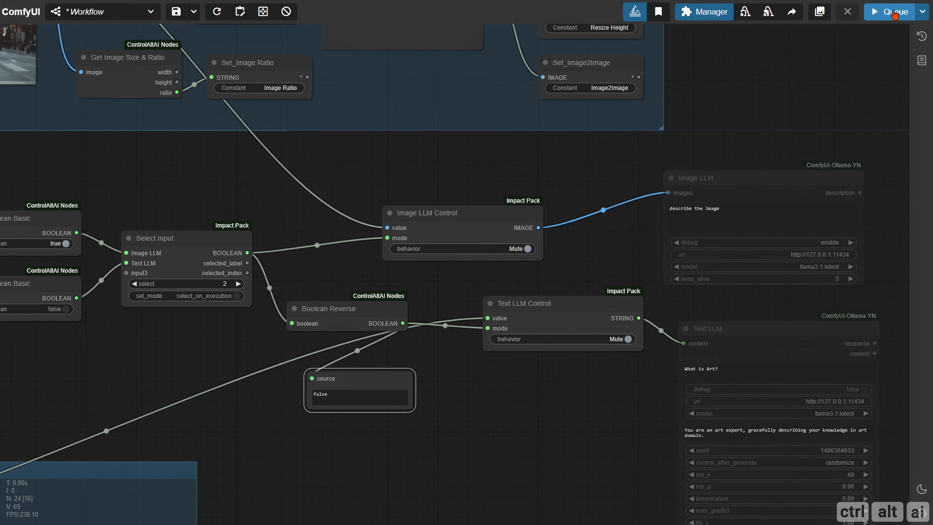
Test the reversed boolean logic by running the workflow with Select Input set to 1 and again with 2.
left_click(139, 282)
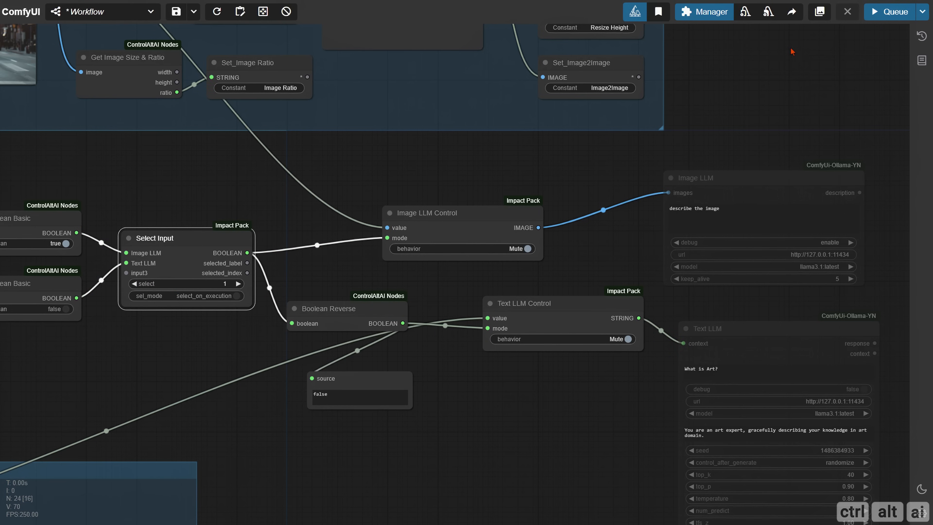
left_click(889, 11)
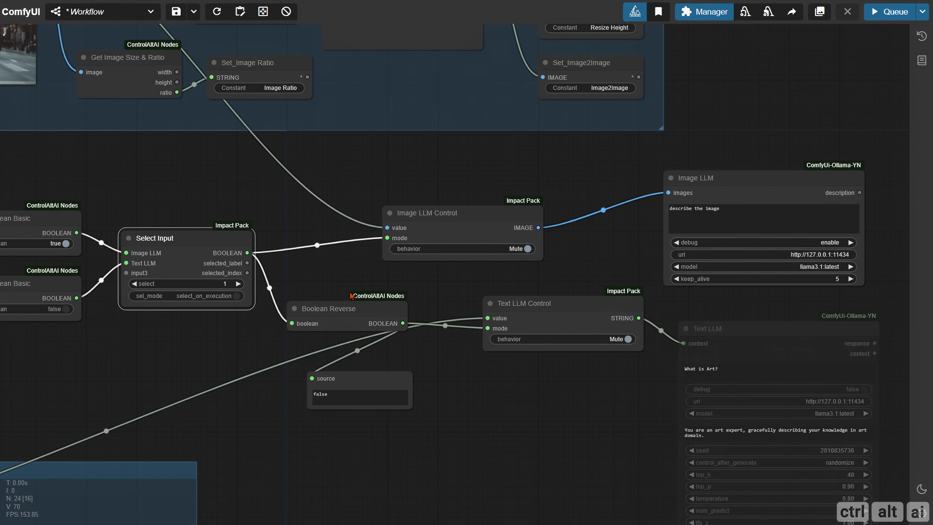
left_click(238, 283)
left_click(889, 11)
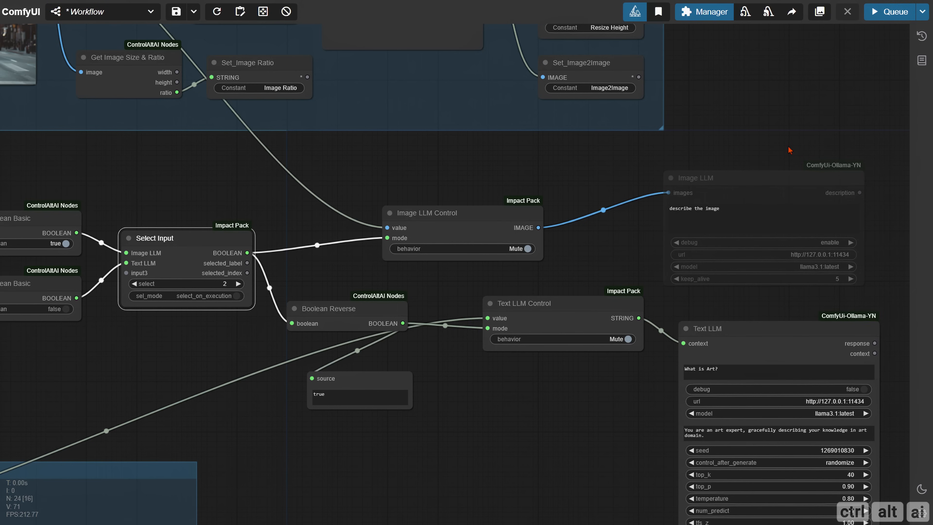
Test the Image LLM branch by setting Select Input's select value to 1 and running the workflow.
left_click(135, 283)
left_click(889, 12)
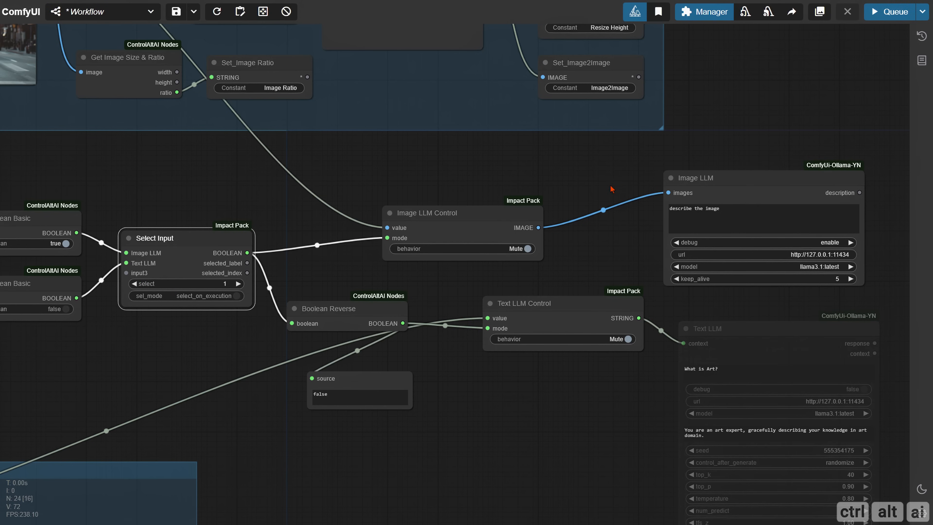
left_click(610, 202)
Duplicate the Text Conditioning node beside the original in the Text Input group and enlarge the group around both.
left_click_drag(171, 388, 713, 67)
left_click_drag(377, 271, 427, 274)
left_click(201, 222)
left_click_drag(202, 223, 467, 210)
left_click_drag(662, 381, 639, 374)
scroll(641, 376, "down", 3)
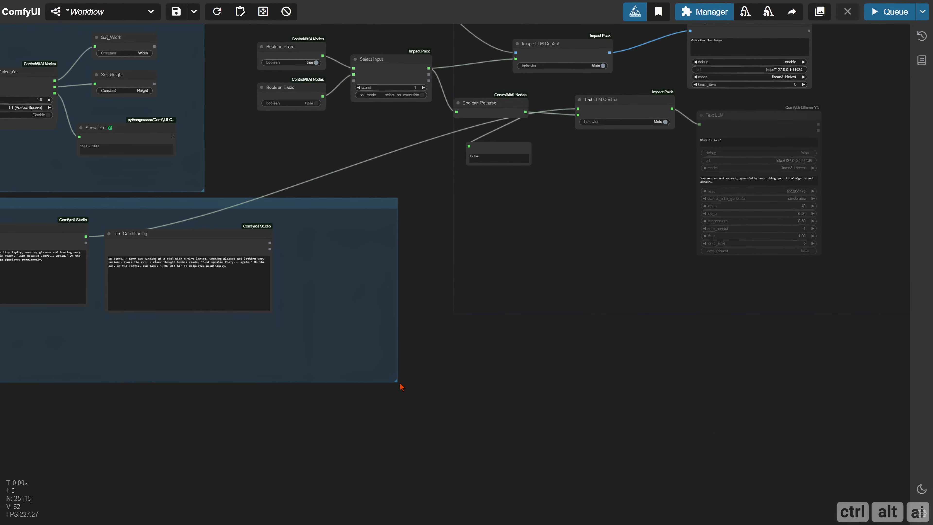
left_click_drag(402, 384, 620, 464)
Rename the duplicated Text Conditioning node as Custom Conditioning.
scroll(322, 325, "up", 5)
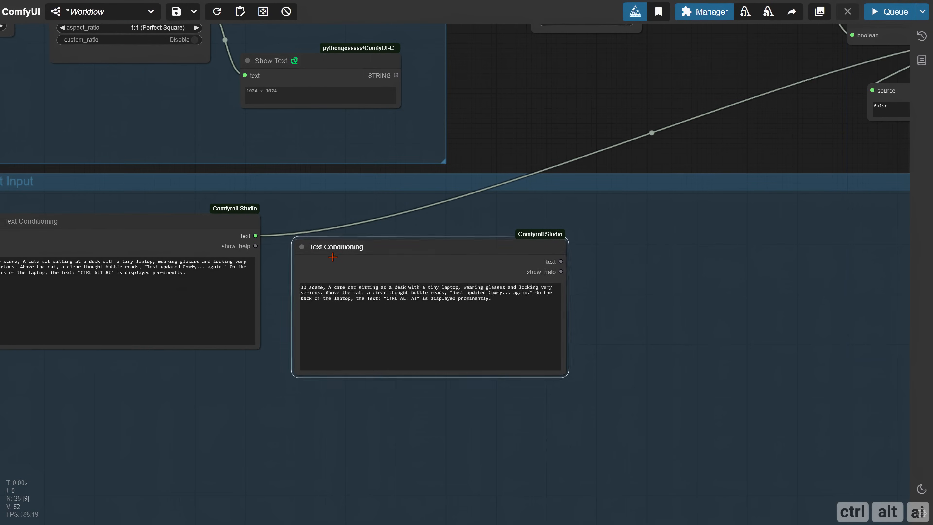
right_click(301, 244)
left_click(316, 359)
type("Cus")
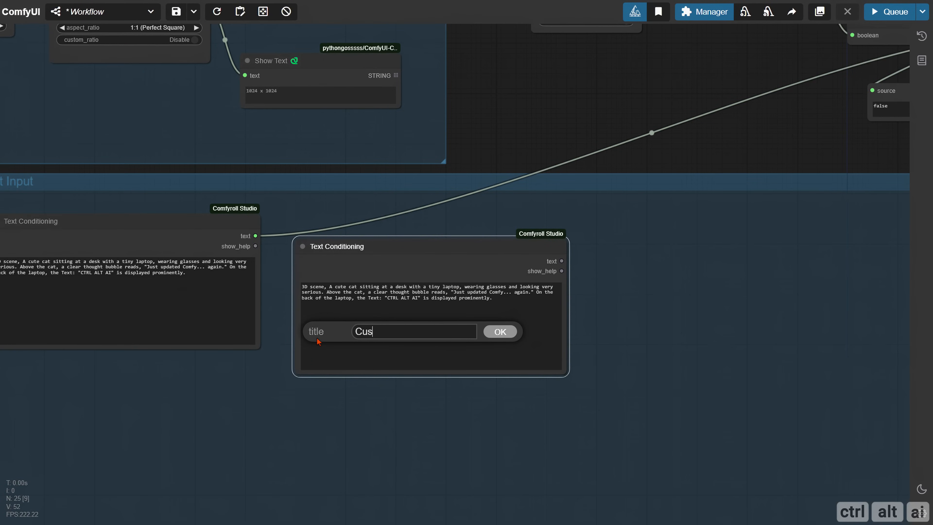
type("tom Conditioning")
key("Return")
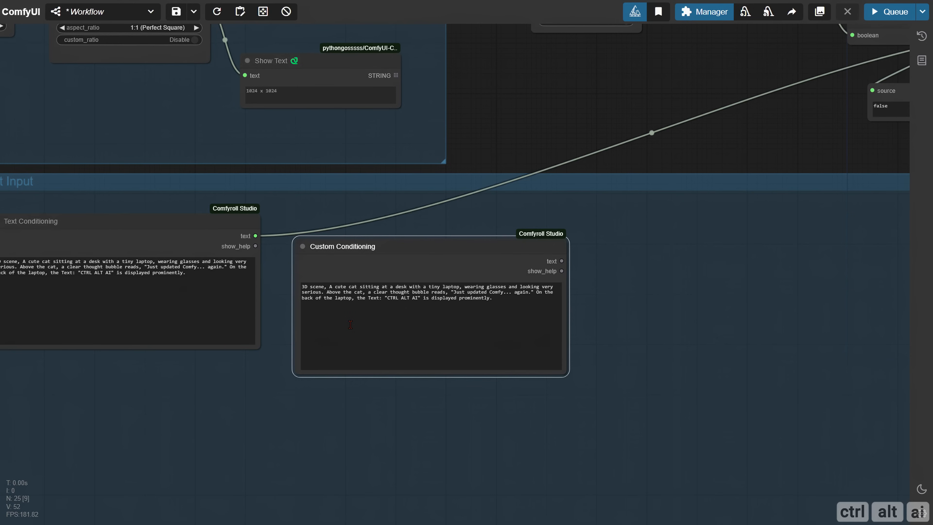
Replace the Custom Conditioning prompt with the copied detailed 3D scene description and enlarge the node to fit the text.
left_click(403, 313)
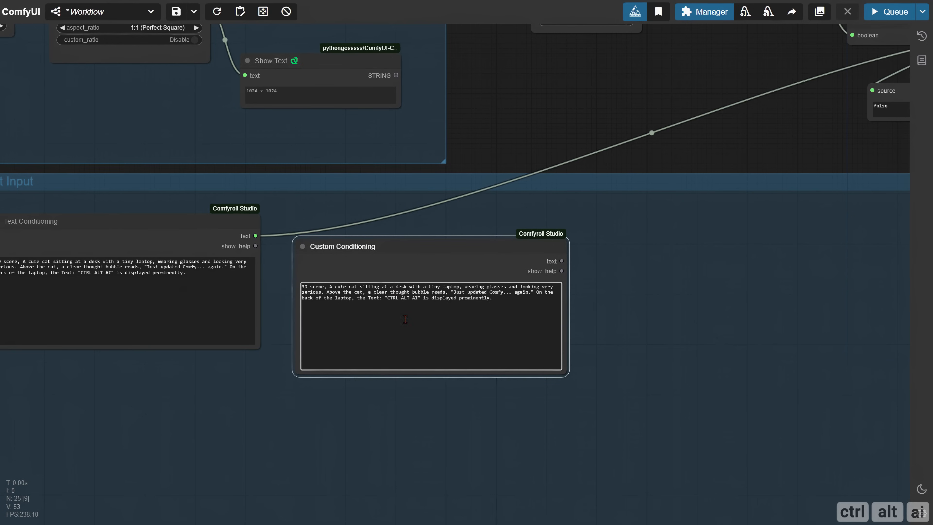
key("ctrl+a")
key("ctrl+v")
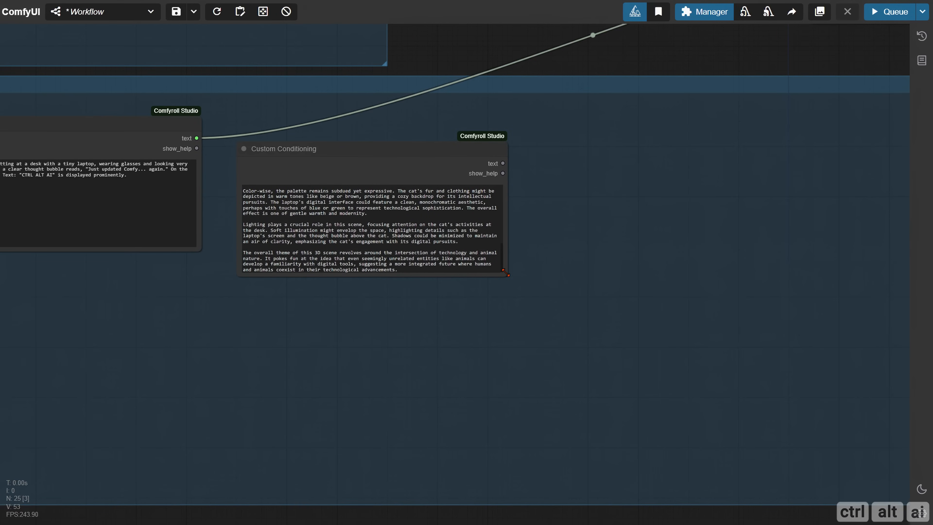
left_click_drag(510, 278, 547, 452)
left_click_drag(590, 230, 429, 224)
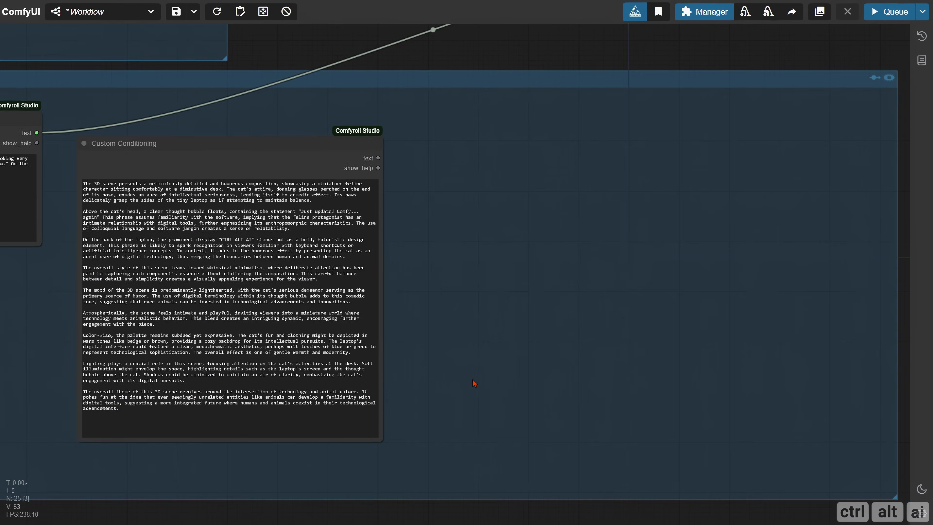
Add a SetNode beside Custom Conditioning and connect Custom Conditioning's text output to its input.
double_click(476, 381)
type("s")
key("Return")
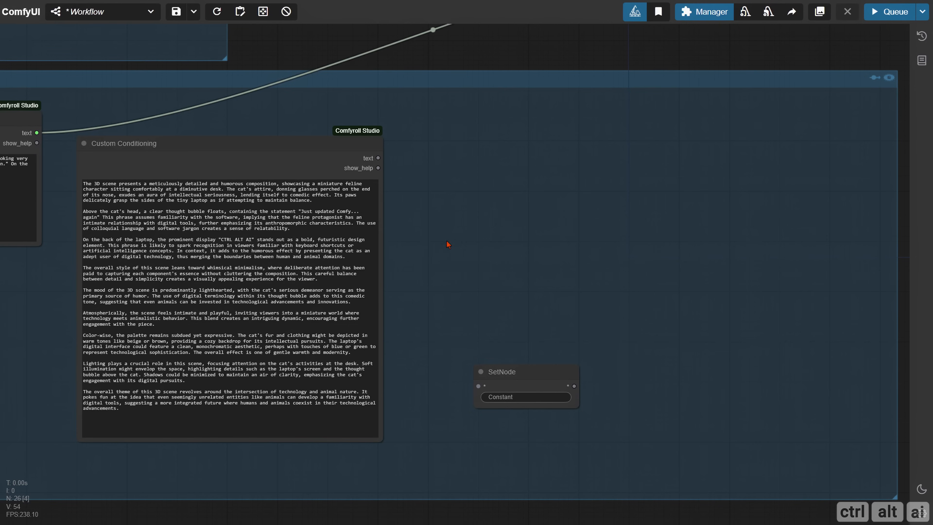
left_click_drag(379, 158, 442, 406)
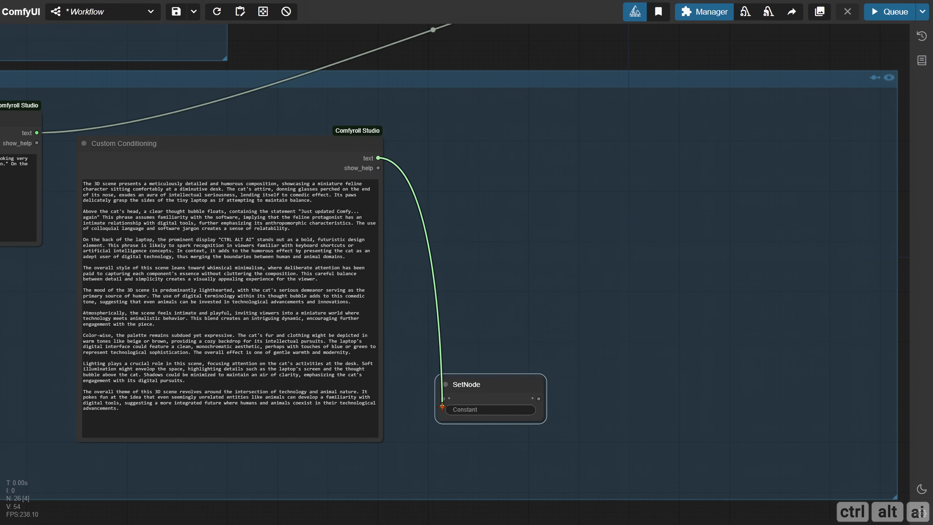
left_click_drag(442, 406, 442, 402)
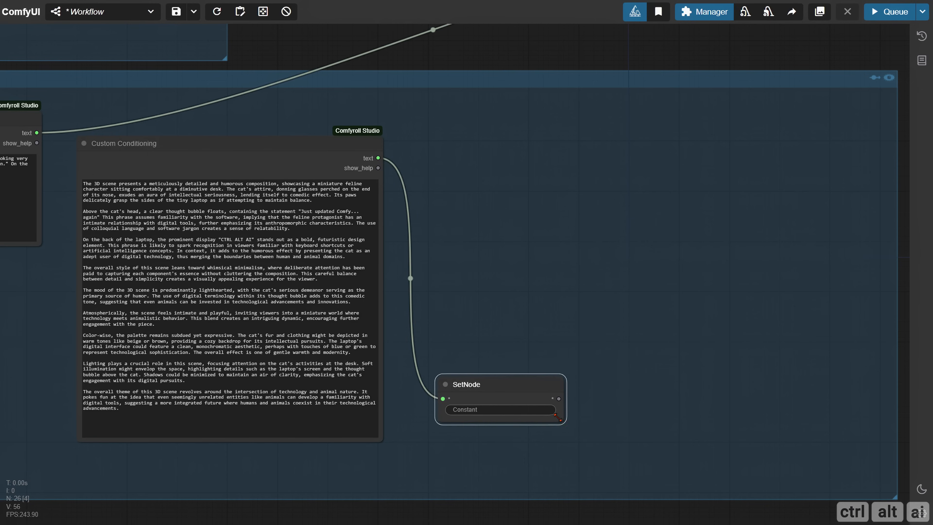
Set the new SetNode's constant to Custom Conditioning.
left_click(496, 407)
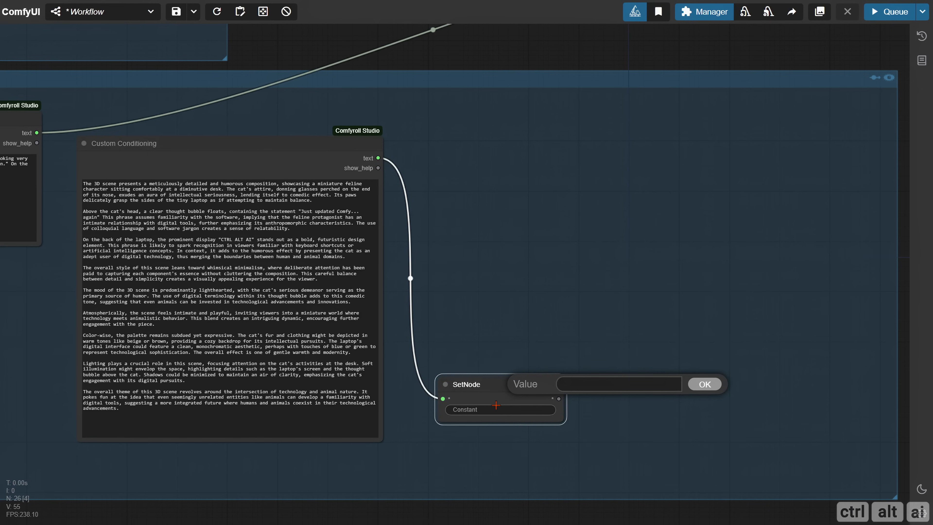
type("Custom Conditioning")
key("Return")
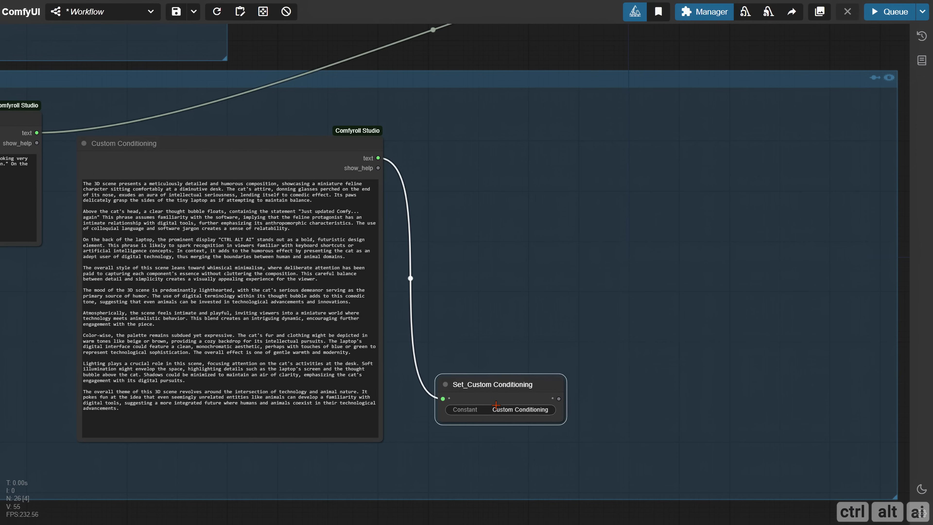
Duplicate Custom Conditioning as a Custom Summary Conditioning node holding the short summary of the cat scene.
left_click_drag(509, 266, 437, 281)
left_click_drag(85, 173, 439, 153)
left_click_drag(498, 157, 488, 177)
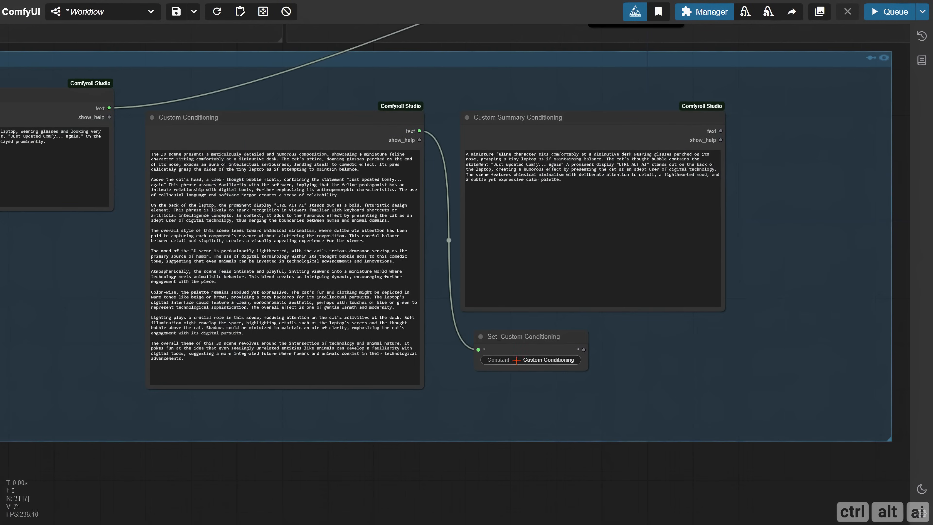
Paste a copy of Set_Custom Conditioning, connect Custom Summary Conditioning's text output to it, and widen it.
key("ctrl+v")
left_click_drag(671, 336, 683, 341)
left_click_drag(717, 131, 638, 354)
left_click_drag(731, 375, 768, 372)
Change the pasted Set node's constant to Custom Summary Conditioning.
left_click(731, 364)
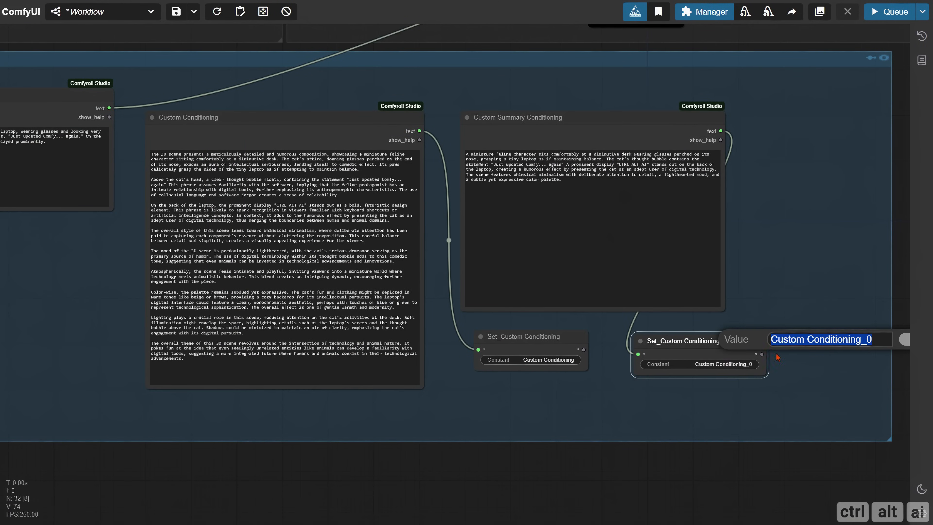
left_click(807, 340)
type("Summary")
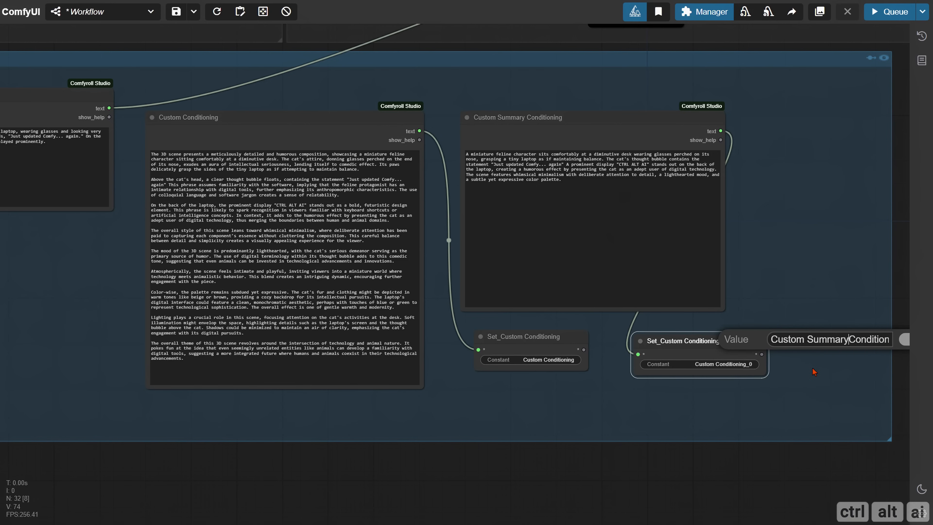
key("End")
key("BackSpace")
key("BackSpace")
key("Return")
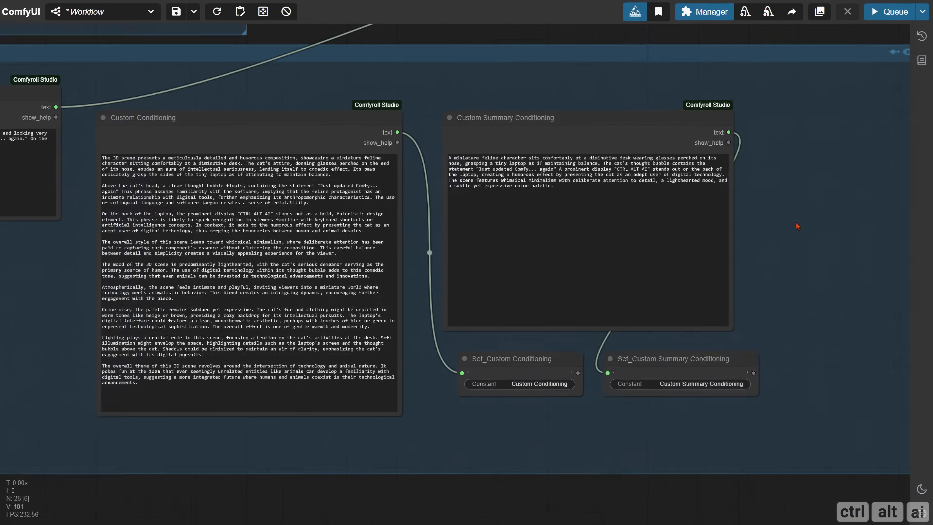
Connect the true Boolean Basic node's BOOLEAN output to Select Input's input3.
left_click_drag(797, 225, 504, 456)
left_click_drag(296, 246, 358, 340)
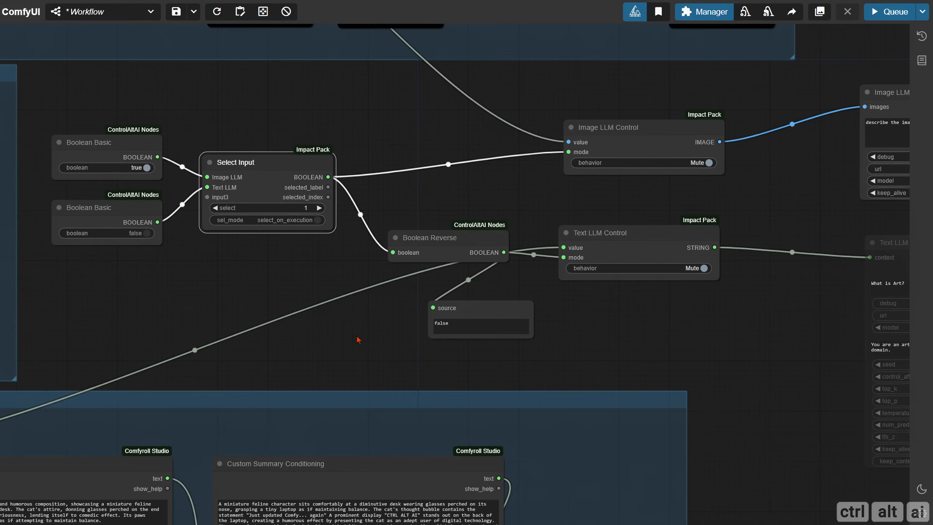
scroll(358, 330, "up", 3)
left_click_drag(279, 286, 346, 322)
left_click_drag(162, 141, 227, 197)
Rename Select Input's input3 slot as Disable LLM and widen the node.
right_click(227, 197)
left_click(240, 198)
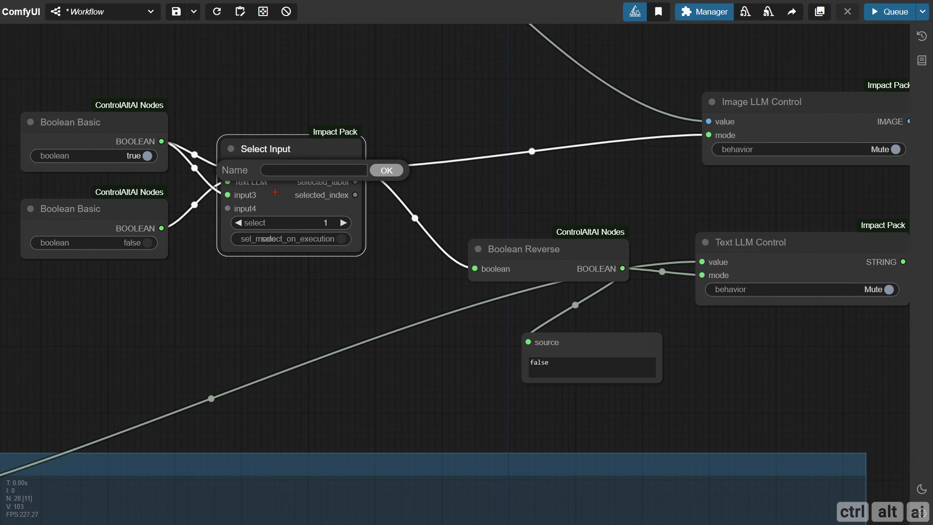
type("Disable LLM")
key("Return")
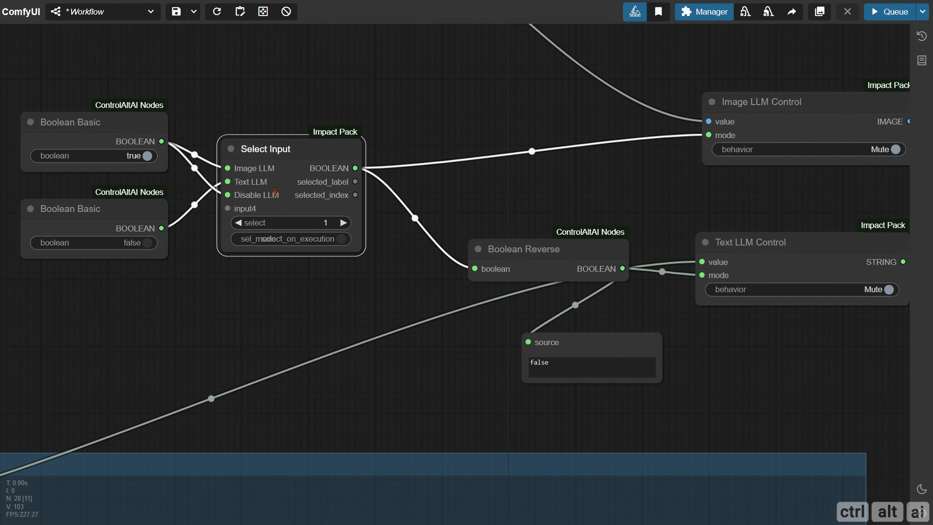
left_click_drag(356, 242, 302, 315)
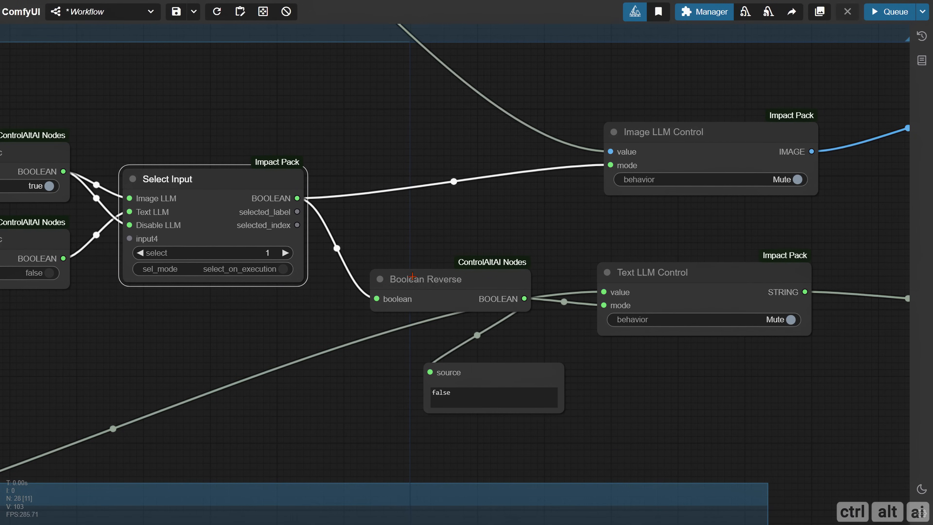
Add a ComfyUI-Logic Compare node, shrink it, and place it between Select Input and Image LLM Control.
scroll(335, 205, "down", 3)
double_click(336, 205)
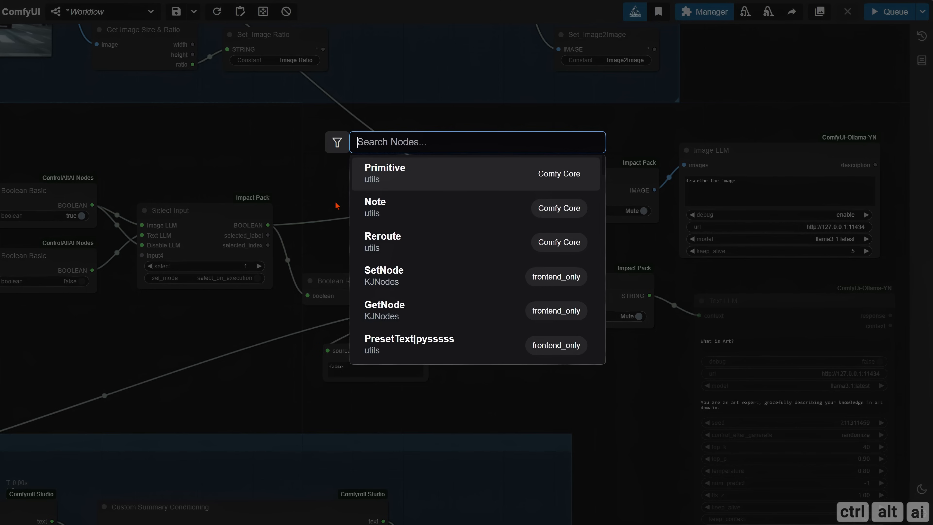
type("compare")
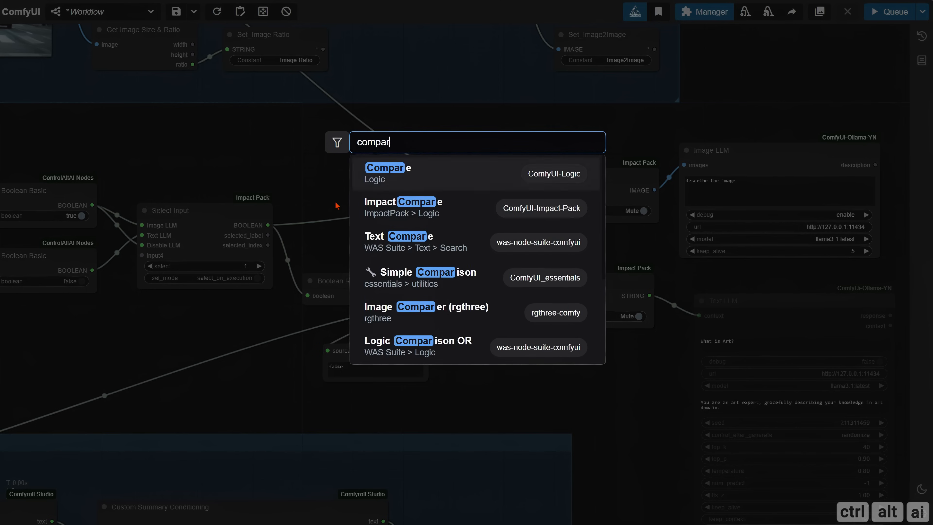
left_click(390, 183)
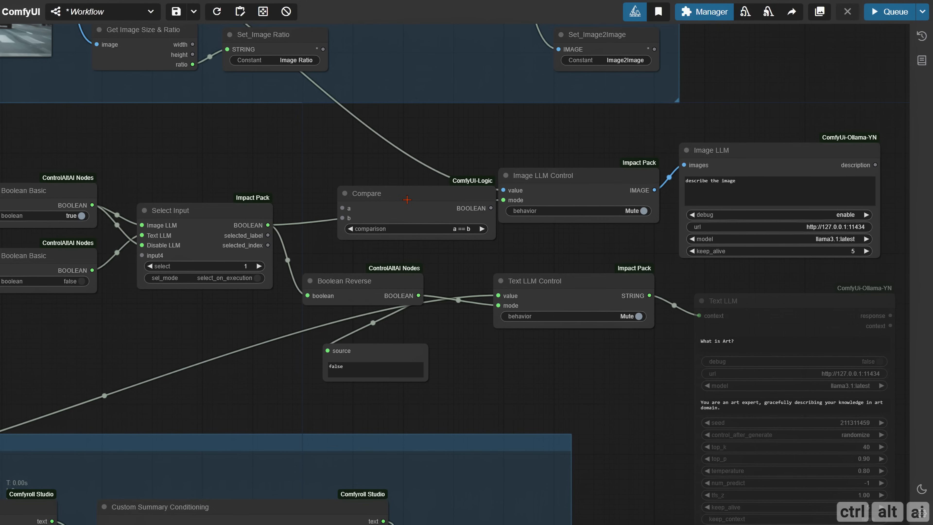
left_click_drag(407, 198, 376, 202)
left_click_drag(453, 240, 426, 241)
left_click_drag(399, 207, 414, 212)
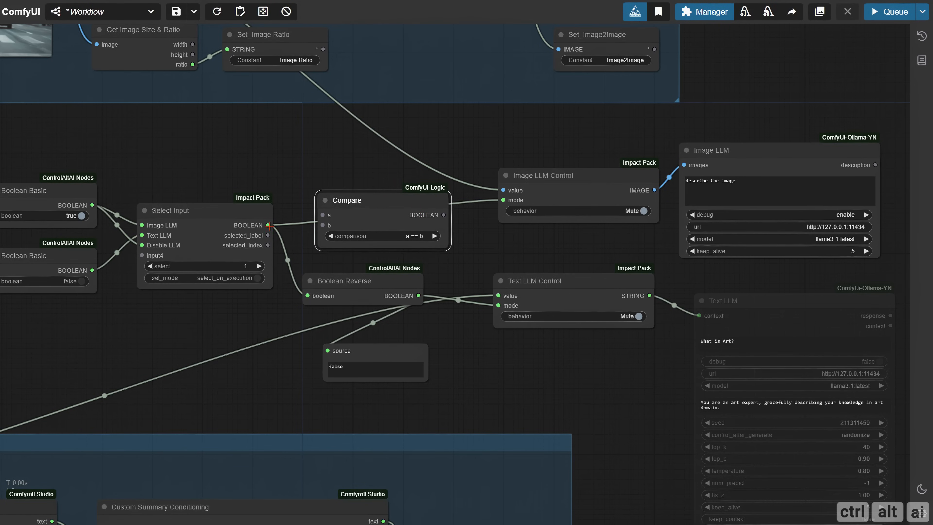
Preview Select Input's selected_label with select at 1 and 2, and its selected_index with select at 3, by running the workflow.
left_click_drag(269, 235, 328, 351)
key("ctrl+Return")
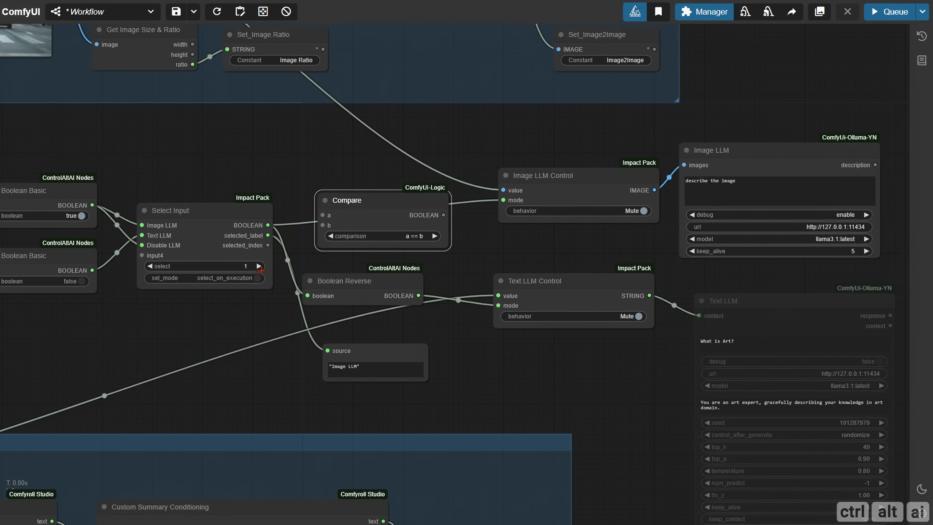
left_click(259, 265)
left_click(889, 11)
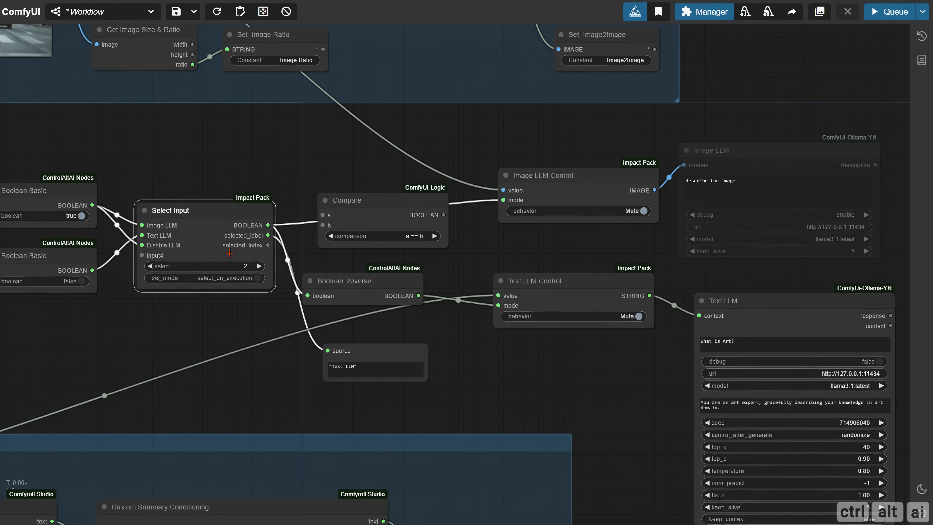
left_click_drag(270, 246, 326, 352)
left_click(889, 12)
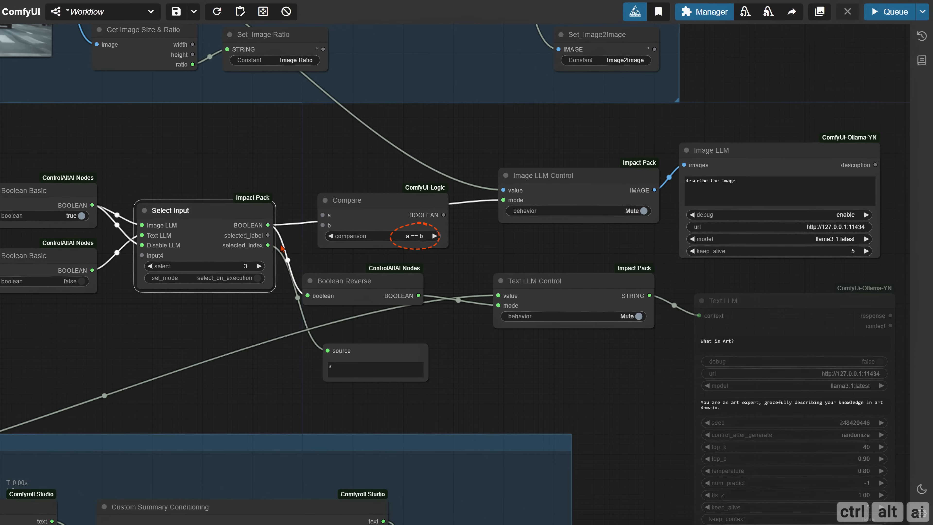
Connect selected_index to Compare's a input, and add an ImpactInt node below Select Input wired to Compare's b input.
left_click_drag(268, 245, 322, 215)
double_click(188, 343)
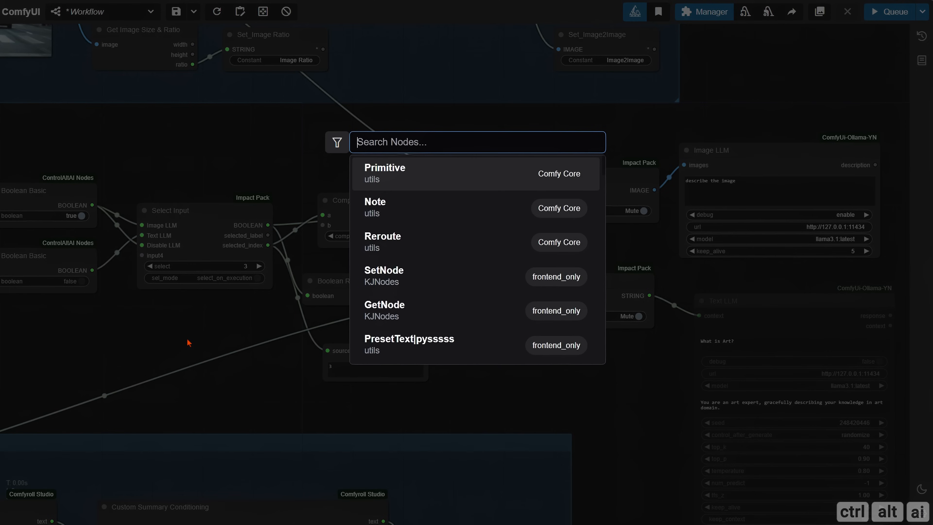
type("impactin")
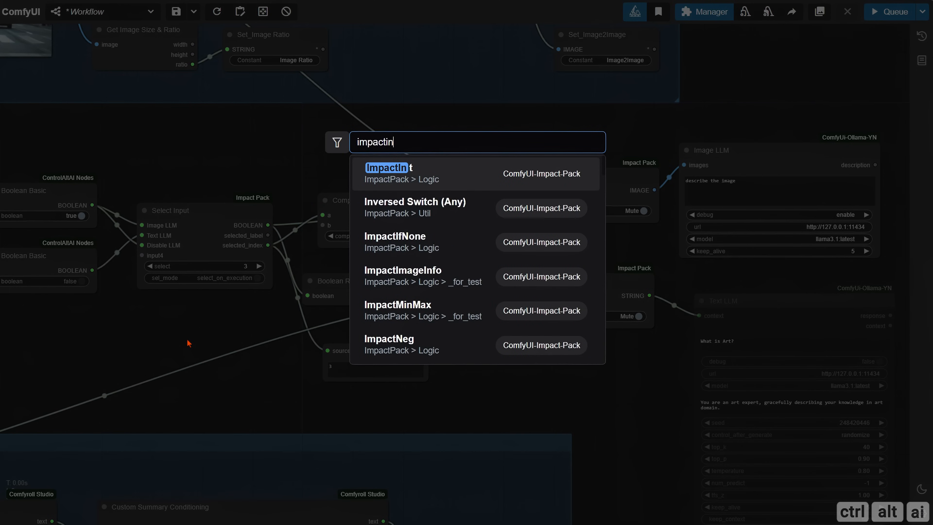
key("Return")
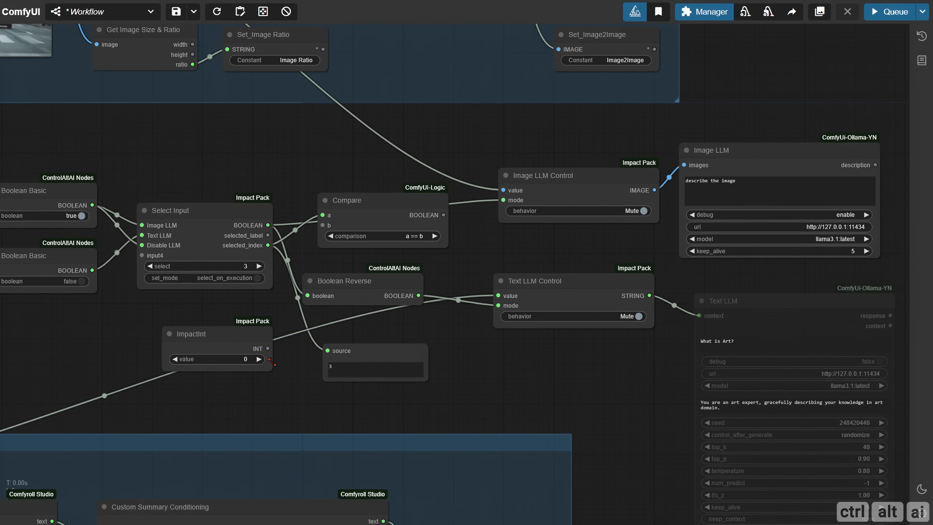
left_click(231, 326)
mouse_move(230, 326)
left_mouse_down()
mouse_move(225, 320)
mouse_move(326, 226)
mouse_move(224, 315)
left_mouse_up()
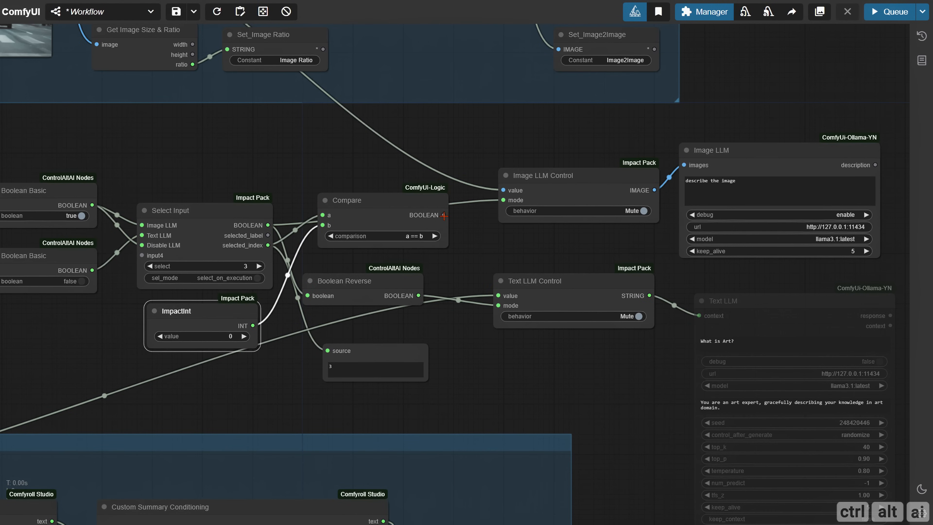
Connect Compare's BOOLEAN output to the preview node's source and set ImpactInt's value to 1.
left_click_drag(444, 216, 355, 357)
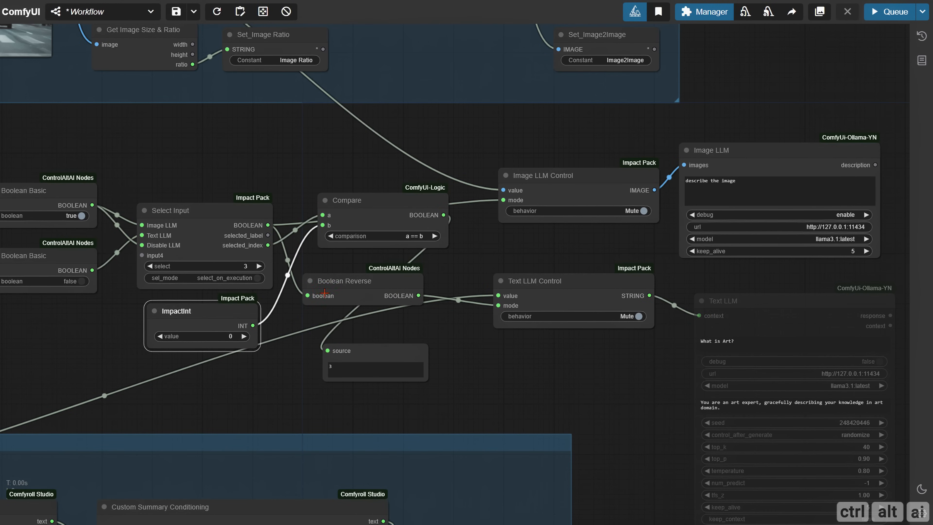
left_click_drag(223, 317, 221, 323)
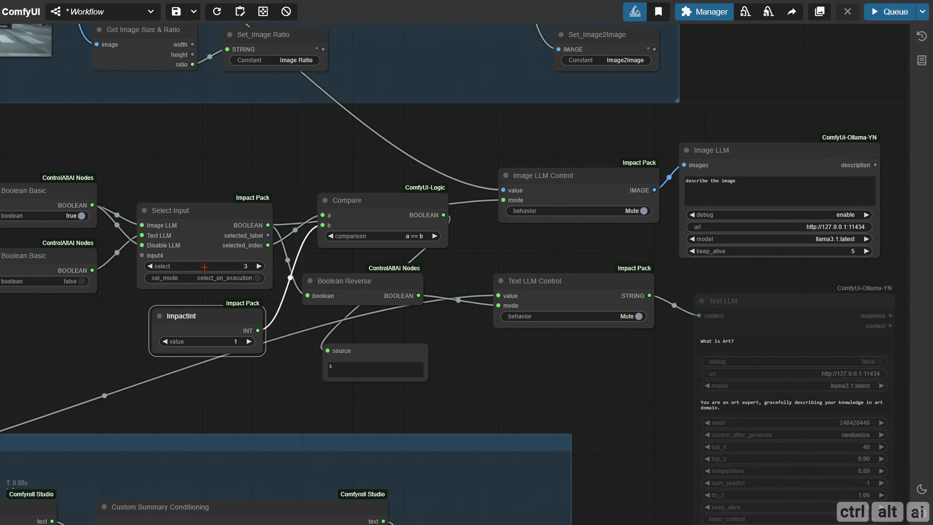
Test the comparison by running the workflow with Select Input set to 3 and again with 2.
key("ctrl+Return")
left_click(161, 263)
key("ctrl+Return")
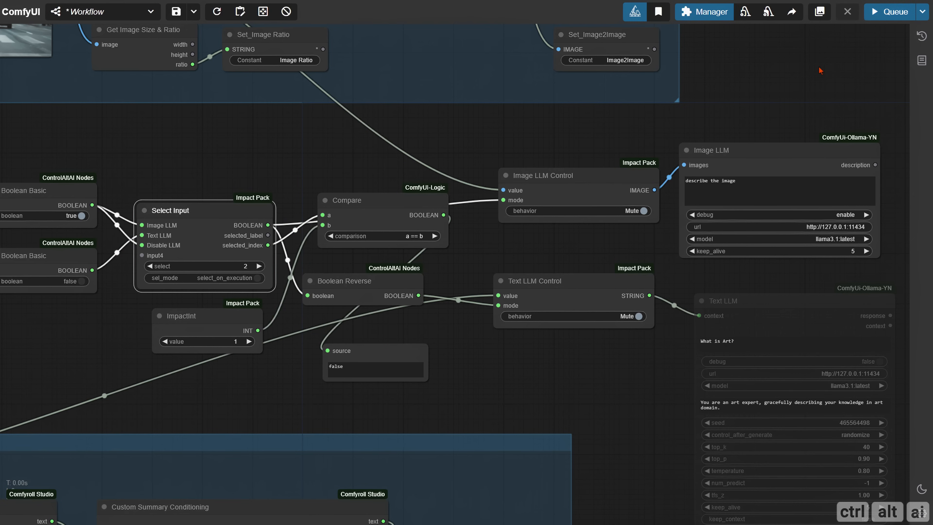
Reconnect Image LLM Control's mode to Compare's BOOLEAN output and run the workflow with Select Input at 1, 2 and 3.
left_click(150, 266)
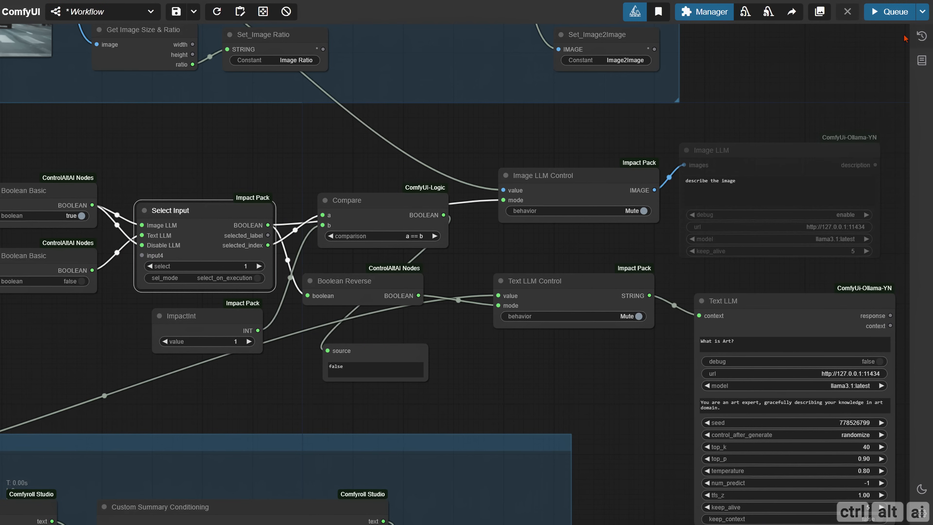
key("ctrl+Return")
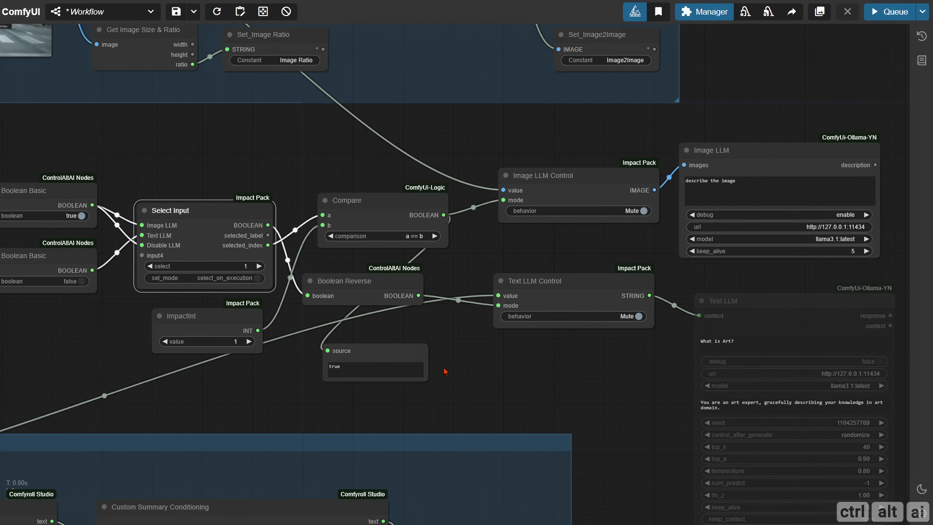
key("ctrl+Return")
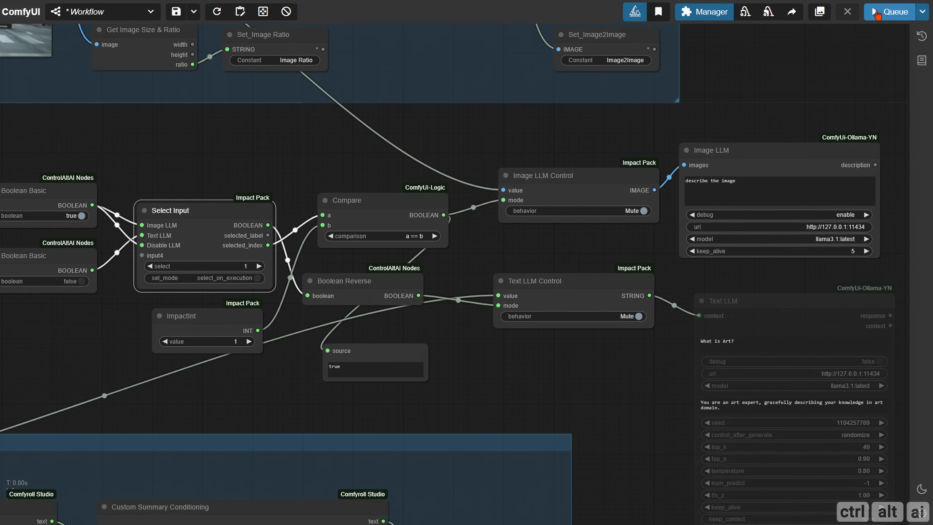
left_click(259, 266)
key("ctrl+Return")
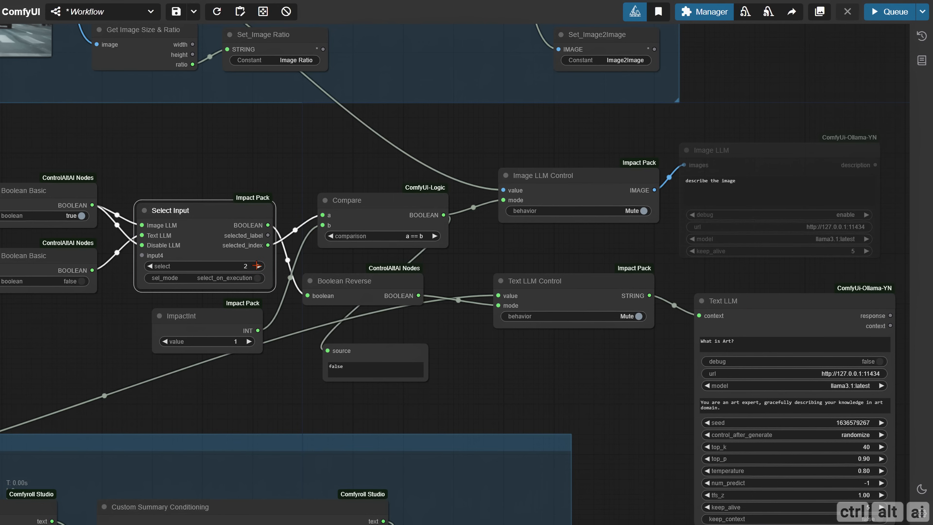
key("ctrl+Return")
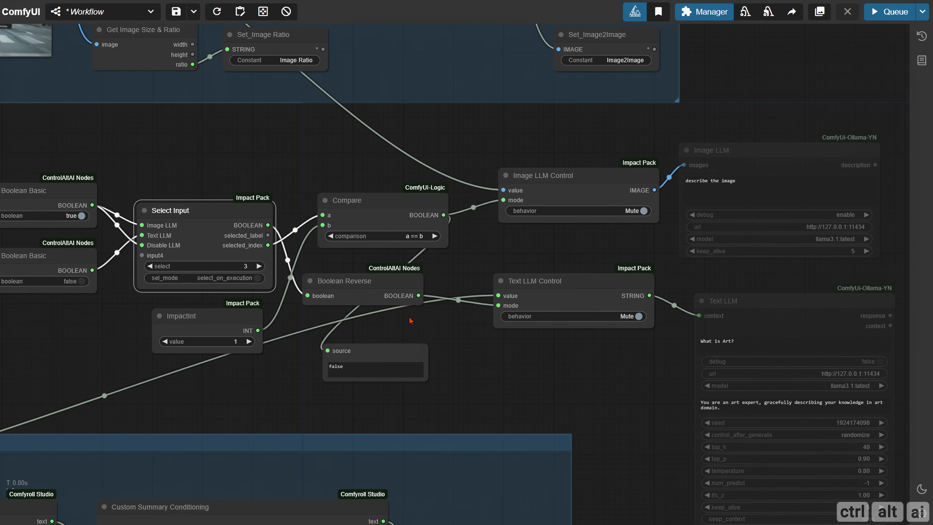
Add a group around the selected boolean, Select Input, Compare and LLM Control nodes, and place it beneath the image input group.
scroll(414, 327, "down", 3)
left_click_drag(99, 200, 557, 378)
right_click(171, 187)
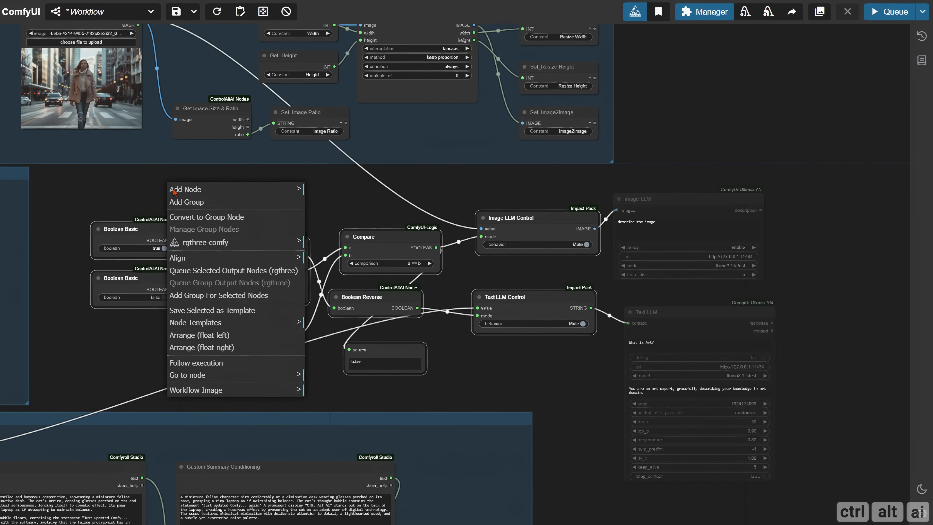
left_click(232, 296)
left_click_drag(223, 204, 165, 174)
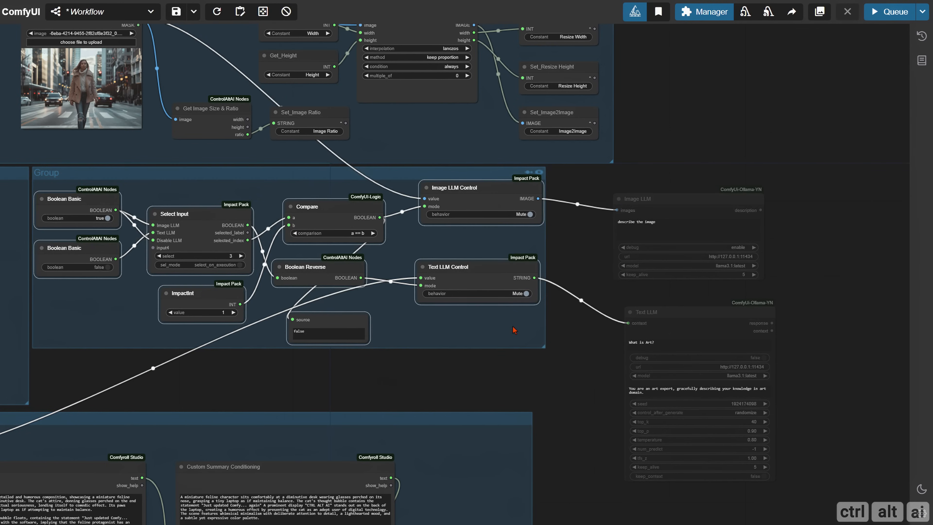
Enlarge the new group, space its nodes inside it, and move the Image LLM and Text LLM nodes farther from the group.
left_click_drag(543, 346, 613, 404)
left_click_drag(91, 209, 102, 242)
left_click_drag(663, 203, 719, 192)
left_click_drag(668, 318, 717, 307)
left_click(150, 321)
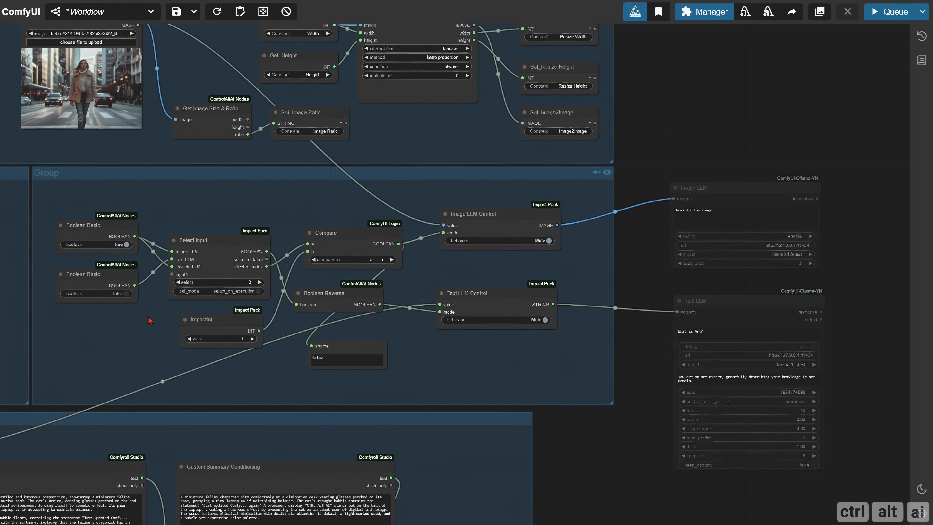
Title the new group Image Text Logic.
right_click(113, 323)
left_click(158, 513)
left_click(274, 478)
type("Image Text")
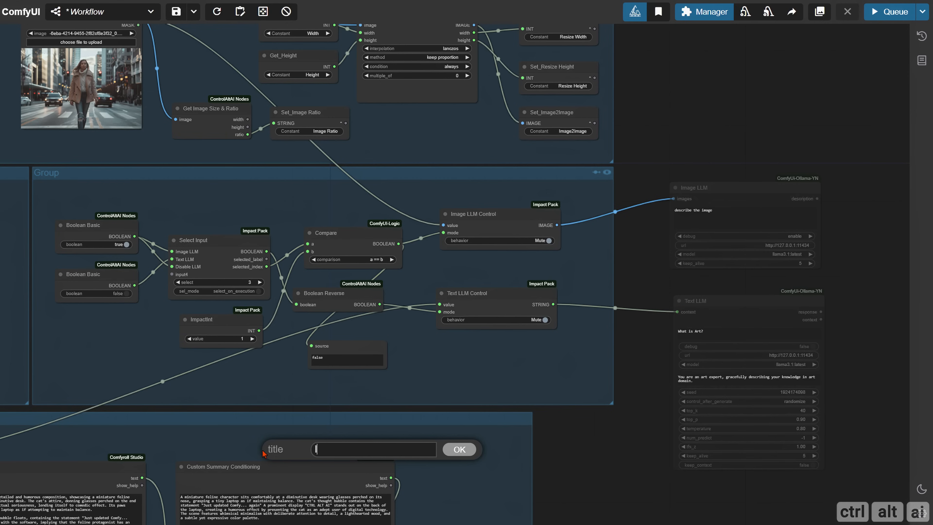
type(" Logic")
key("Return")
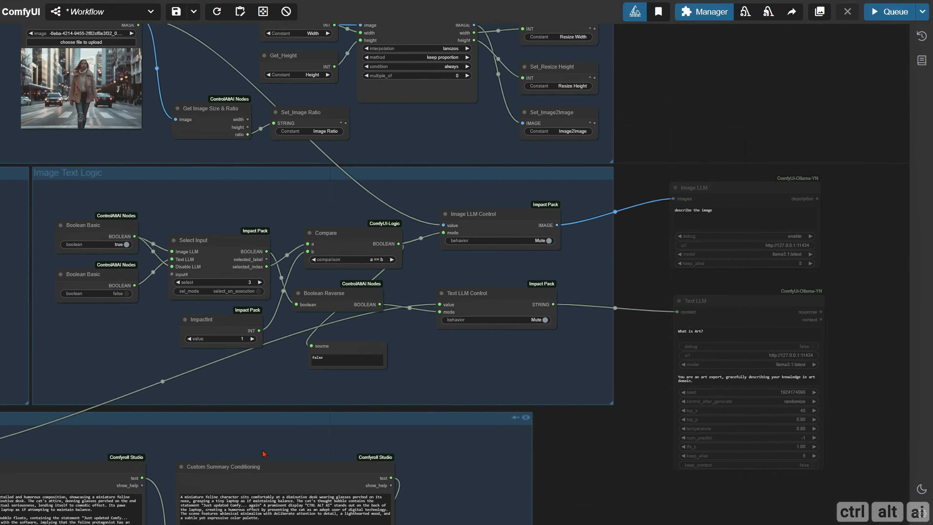
Delete the source preview node and add three SetNodes in a row below the logic nodes.
mouse_move(341, 348)
left_mouse_down()
mouse_move(359, 330)
mouse_move(342, 339)
left_mouse_up()
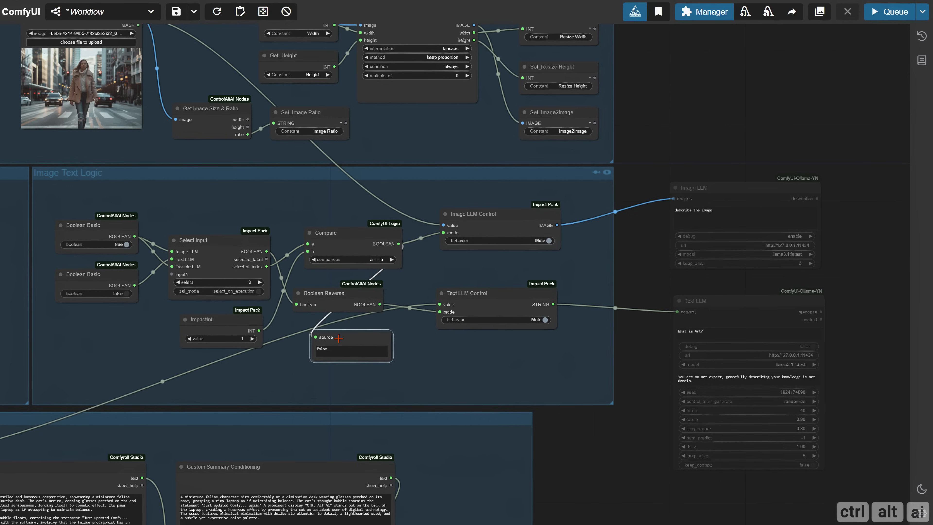
key("Delete")
scroll(331, 359, "up", 4)
double_click(273, 382)
type("s")
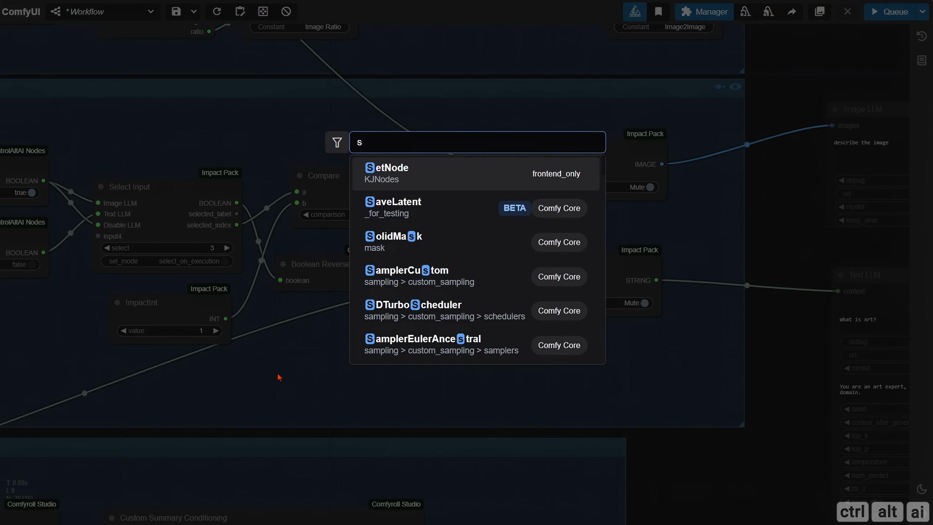
key("Return")
left_click_drag(324, 379, 575, 371)
Connect Select Input's selected_label to the first SetNode and set its constant to Input Label.
left_click_drag(237, 214, 263, 385)
left_click(324, 396)
type("Input Label")
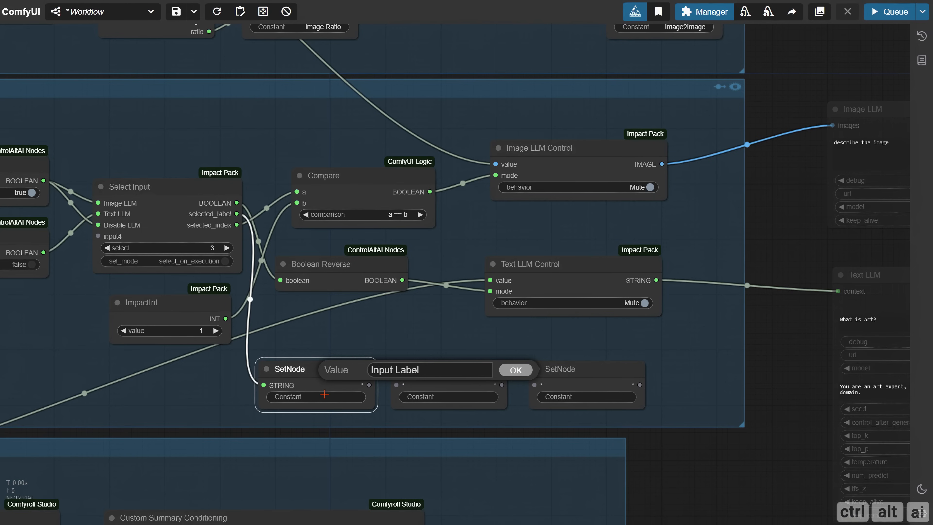
key("Return")
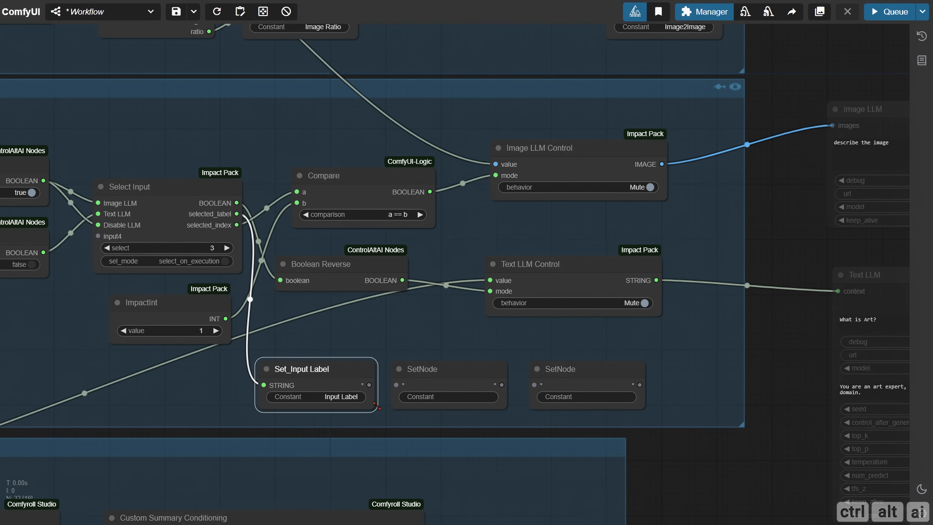
Connect Compare's BOOLEAN output to the second SetNode and set its constant to Image Boolean.
left_click_drag(430, 191, 397, 385)
left_click(465, 391)
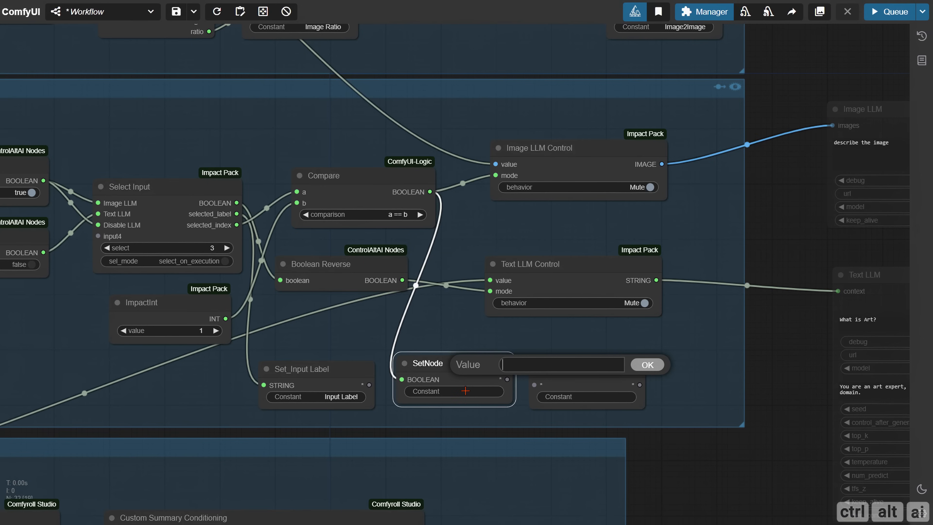
type("Image Boolean")
key("Return")
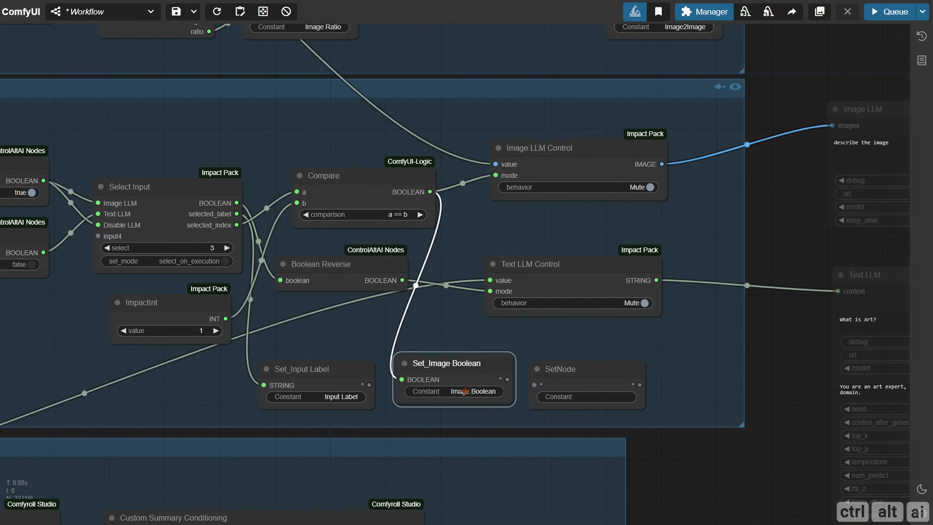
Connect Boolean Reverse's BOOLEAN output to the third SetNode and set its constant to Text Boolean.
left_click_drag(402, 281, 610, 382)
left_click(610, 383)
type("text Boo")
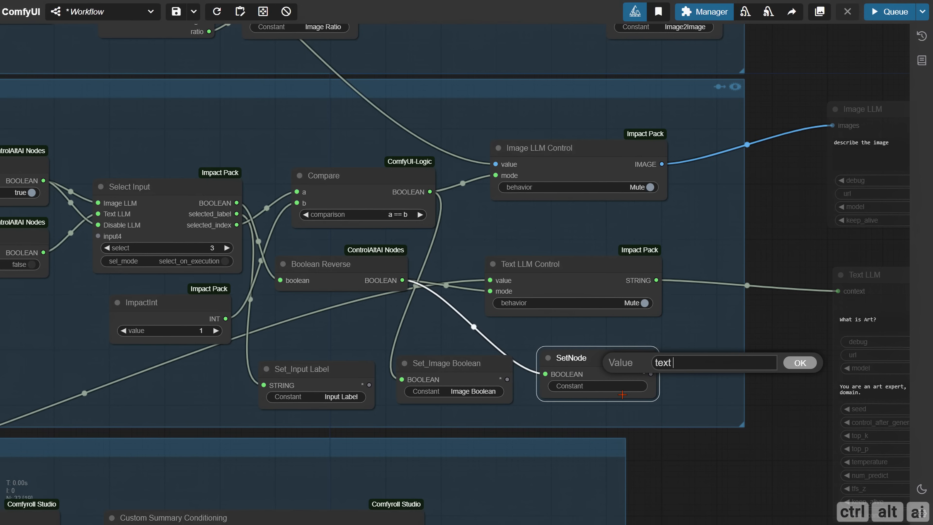
type("lean")
key("Delete")
type("T")
key("Return")
left_click(600, 416)
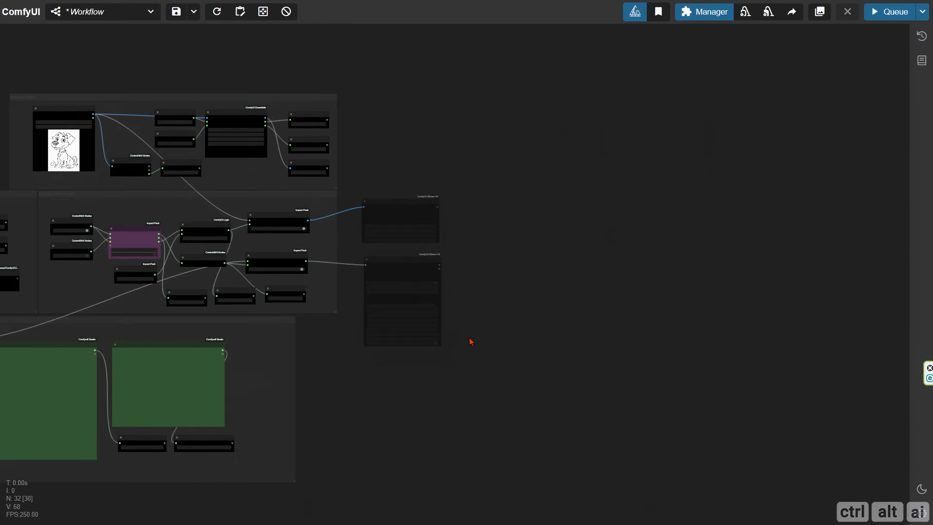
Set Select Input's select to 2 and run the workflow to enable the Text LLM node.
scroll(471, 340, "up", 5)
scroll(273, 265, "up", 4)
left_click_drag(273, 265, 306, 207)
scroll(249, 229, "down", 3)
scroll(308, 239, "down", 1)
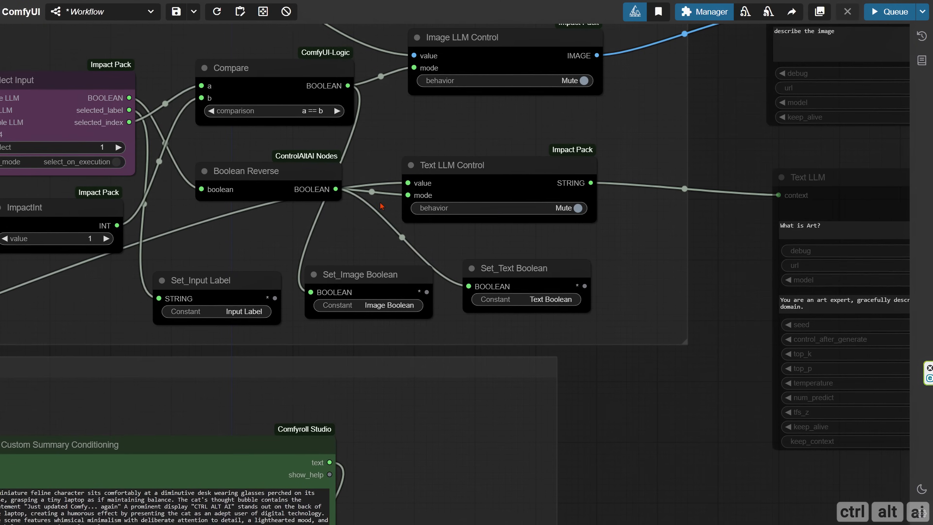
left_click(118, 149)
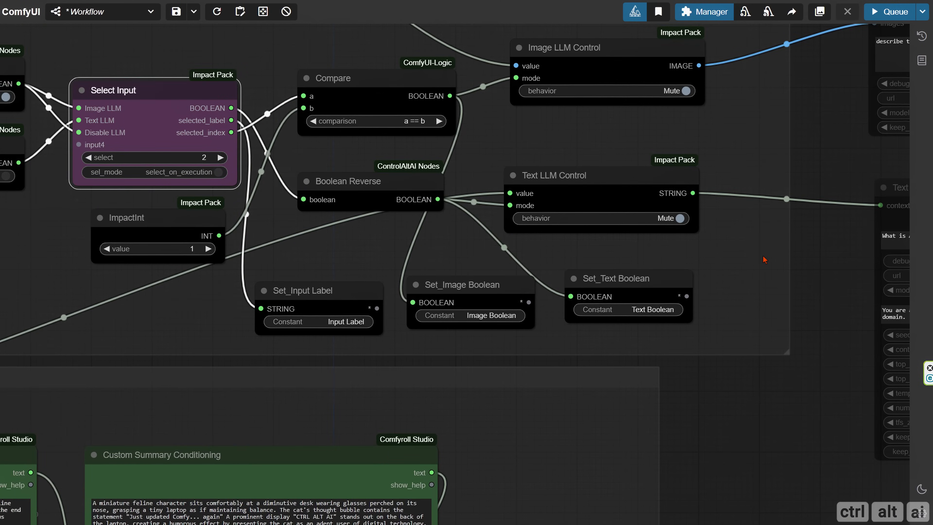
left_click(876, 16)
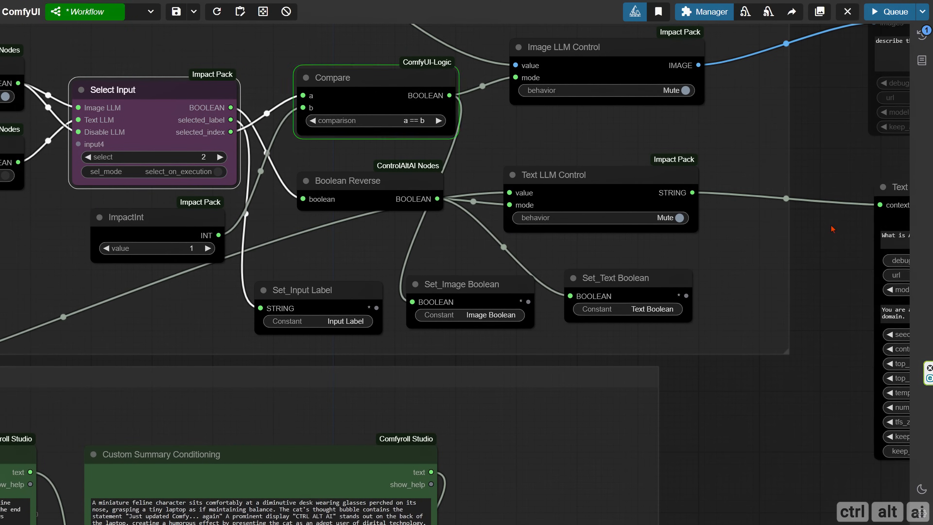
Detach Text LLM's context link, convert its prompt widget to an input, and connect Text LLM Control's STRING output to prompt.
left_click_drag(831, 229, 333, 171)
left_click_drag(459, 137, 441, 192)
left_click_drag(366, 203, 197, 136)
right_click(411, 213)
mouse_move(448, 463)
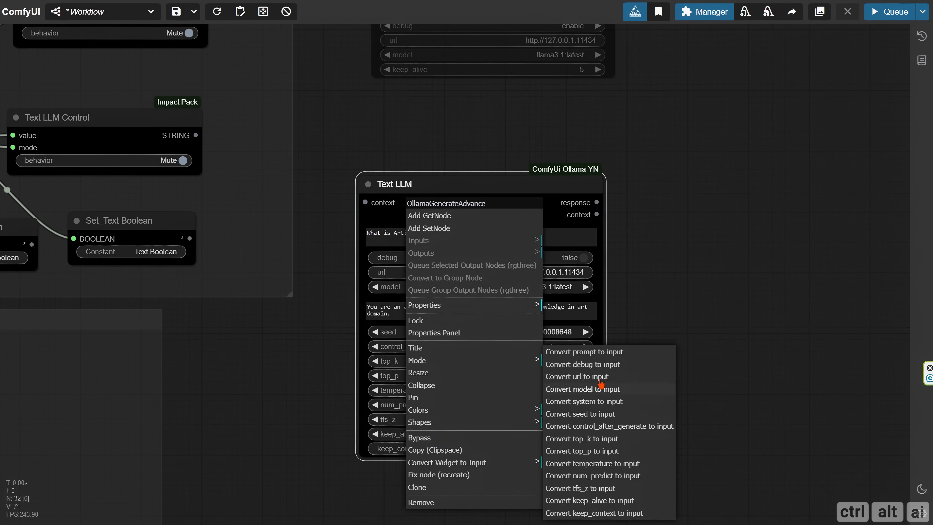
left_click(591, 353)
left_click_drag(196, 135, 365, 214)
Choose llama3.1:latest as Text LLM's model and set keep_alive to 0.
left_click_drag(337, 246, 231, 213)
left_click(455, 236)
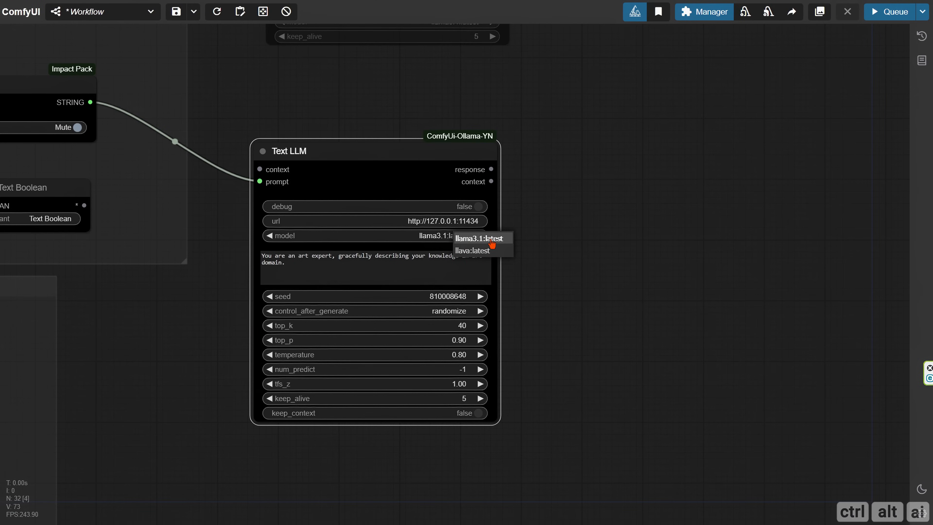
left_click(492, 243)
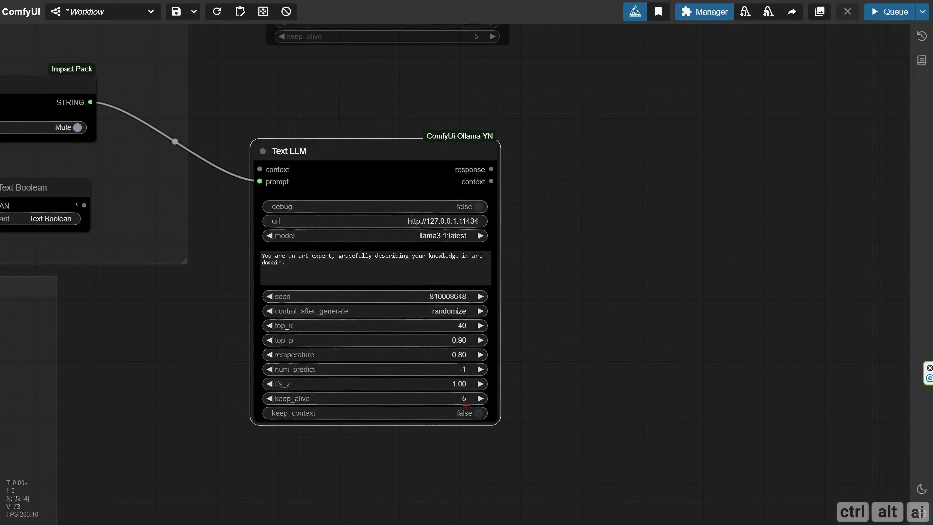
left_click(466, 398)
type("0")
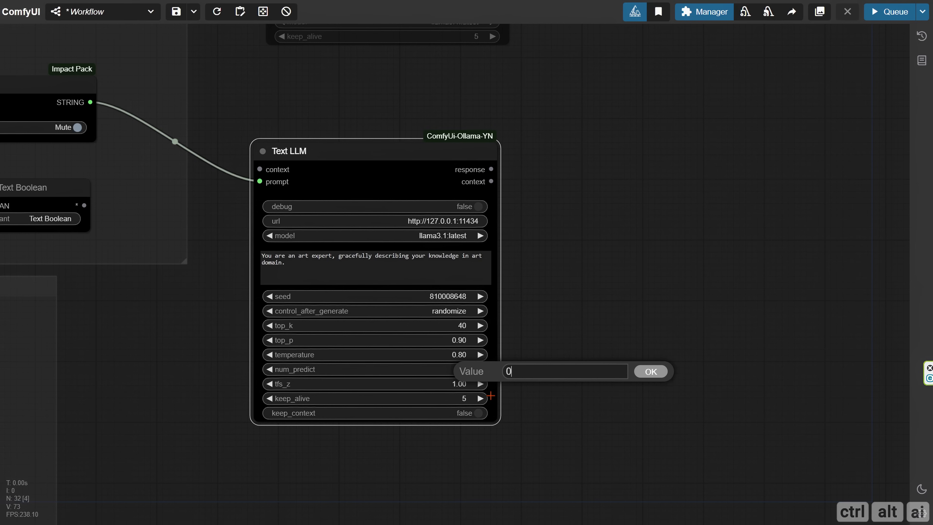
key("Return")
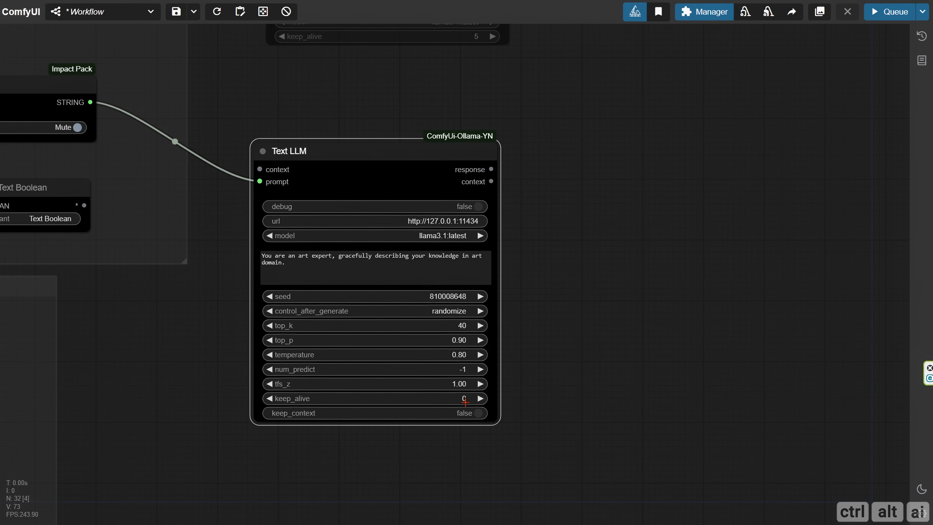
Set Text LLM's seed to 747296771 and control_after_generate to fixed.
left_click(452, 296)
type("747296771")
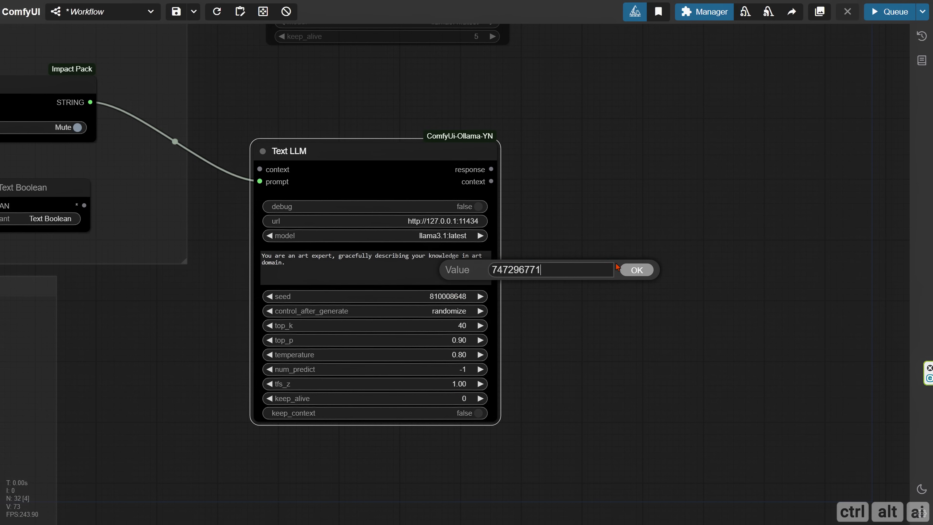
key("Return")
left_click(457, 311)
left_click(462, 317)
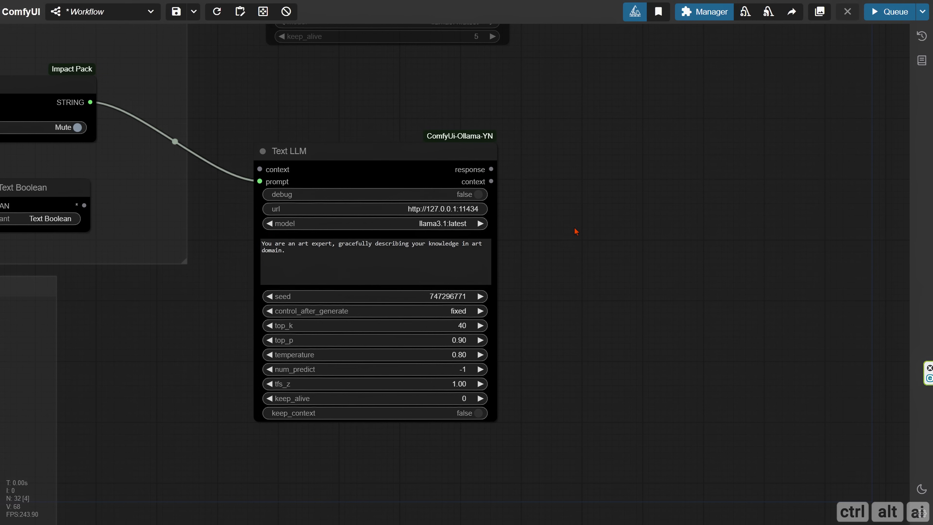
Replace Text LLM's system text with instructions for a detailed response on composition, style, mood, atmosphere, colors, lighting, shadows and theme, in paragraphs under 512 tokens.
left_click_drag(570, 228, 542, 209)
scroll(537, 211, "up", 4)
left_click(172, 241)
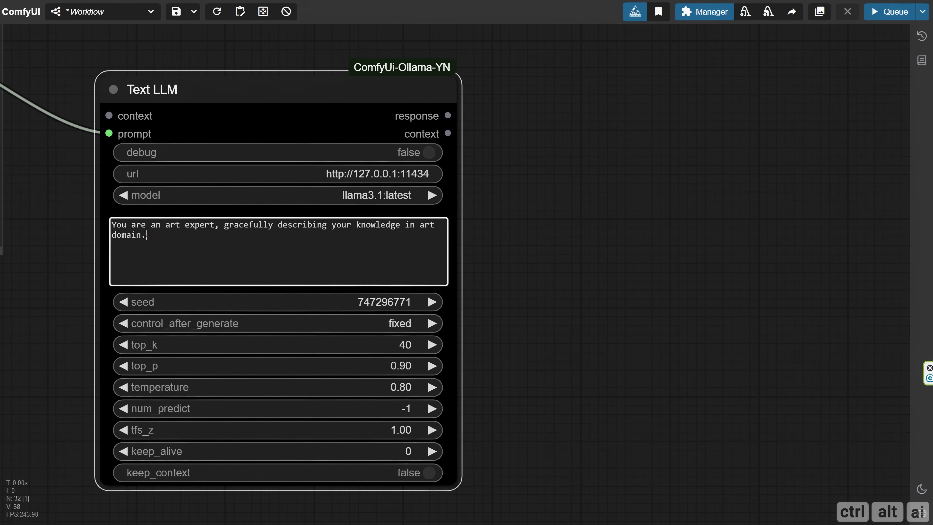
key("ctrl+a")
type("Based on the user prompt, generate a detailed response explaining the composition, style, mood, atmosphere, colors, lighting, shadows, and overall theme. Ensure your response is structured in paragraphs, less than 512 tokens, and is free of additional commentary.")
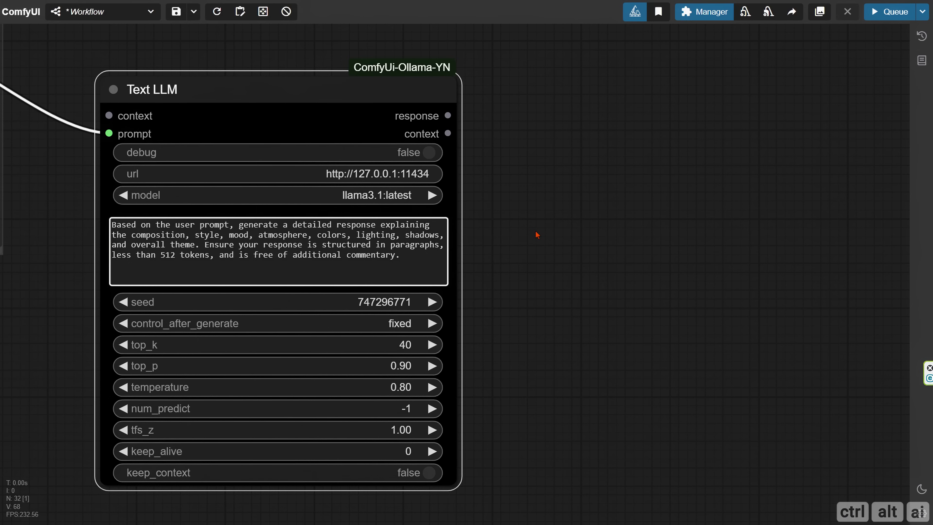
Add a Show Text node beside Text LLM and connect Text LLM's response output to its text input.
scroll(417, 242, "down", 5)
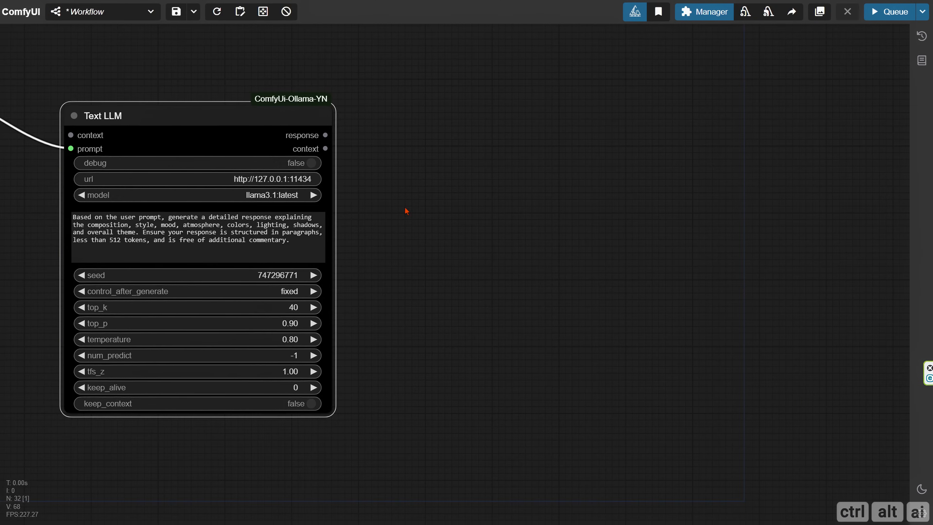
double_click(411, 202)
type("show text")
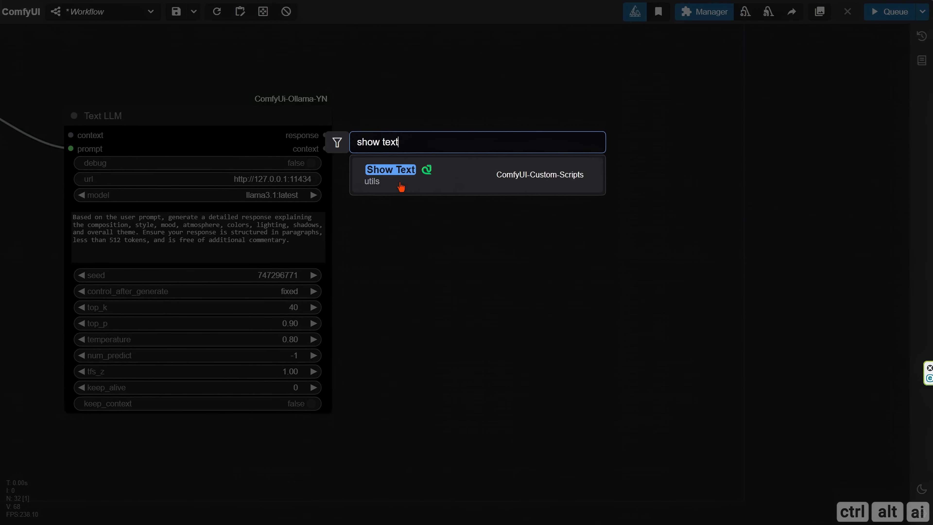
left_click(401, 187)
left_click_drag(325, 136, 402, 154)
Rename the Show Text node as Text LLM Prompt and run the workflow to generate its text.
right_click(386, 134)
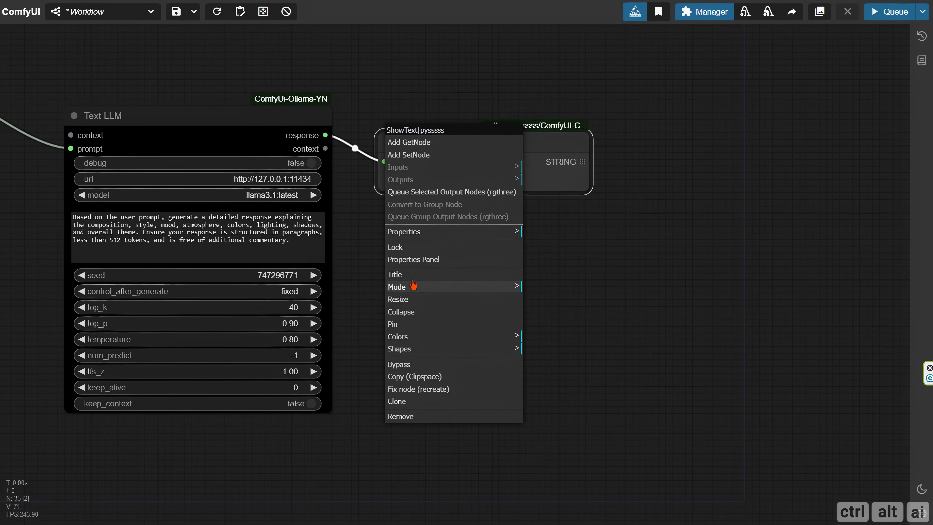
left_click(407, 271)
key("ctrl+a")
type("Text")
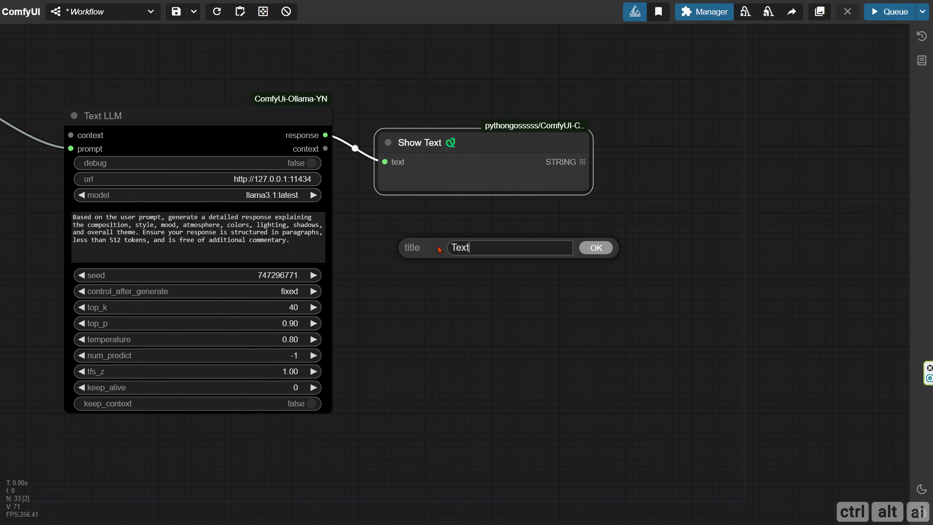
type(" LLM Prompt")
key("Return")
left_click(884, 13)
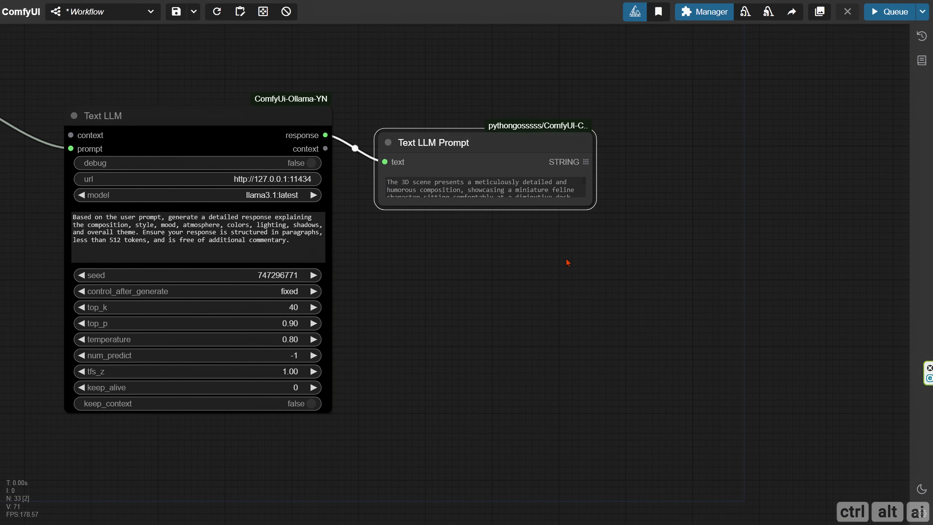
Enlarge the Text LLM Prompt node to show more of its text and align it beside Text LLM.
left_click_drag(588, 193, 793, 423)
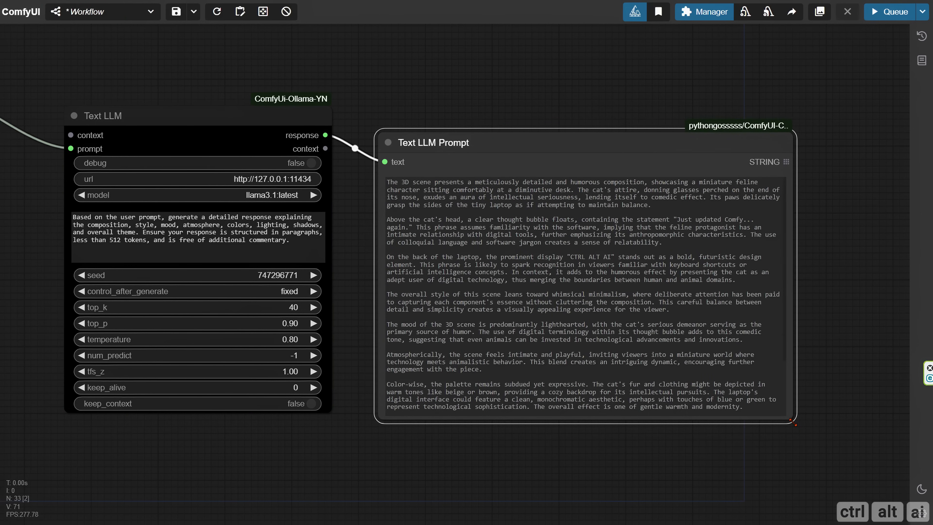
left_click_drag(550, 160, 543, 133)
left_click(831, 198)
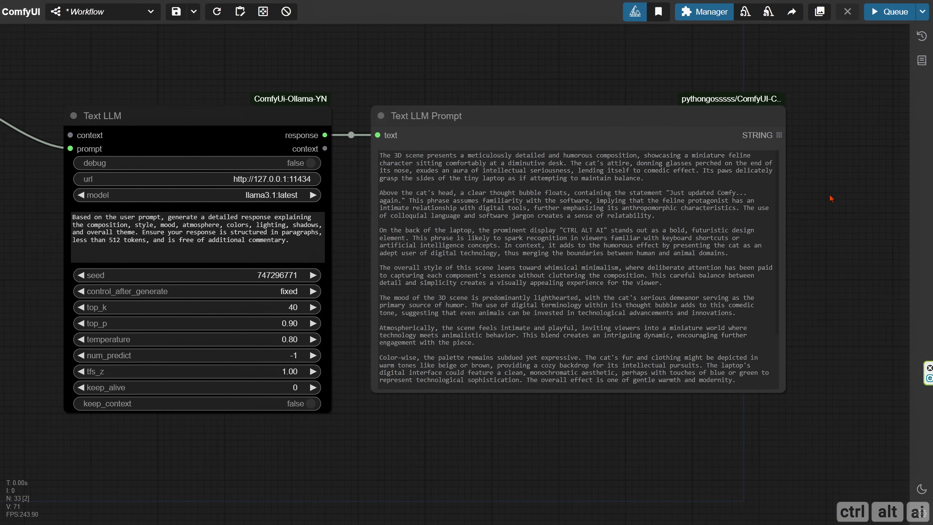
Compare the generated Text LLM Prompt text with the original prompt in the Text Conditioning node.
scroll(832, 198, "up", 3)
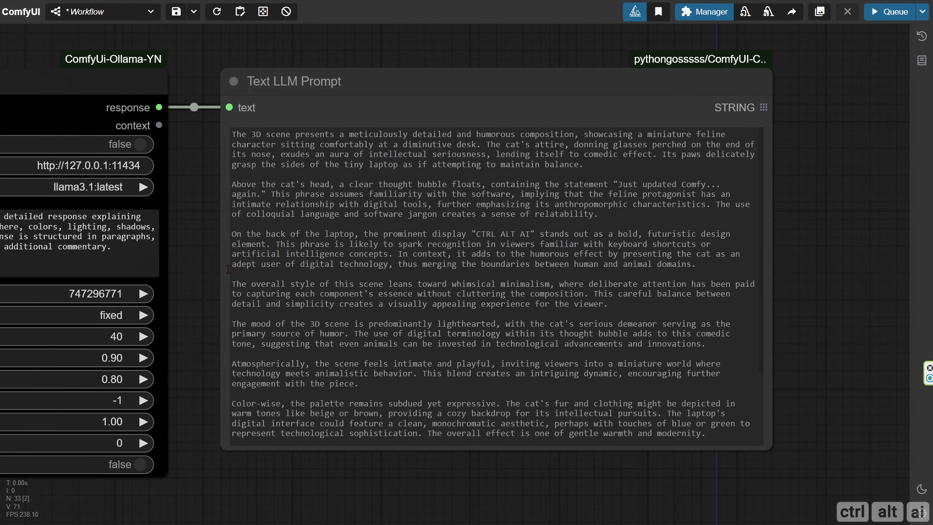
scroll(200, 258, "down", 4)
left_click_drag(200, 258, 871, 241)
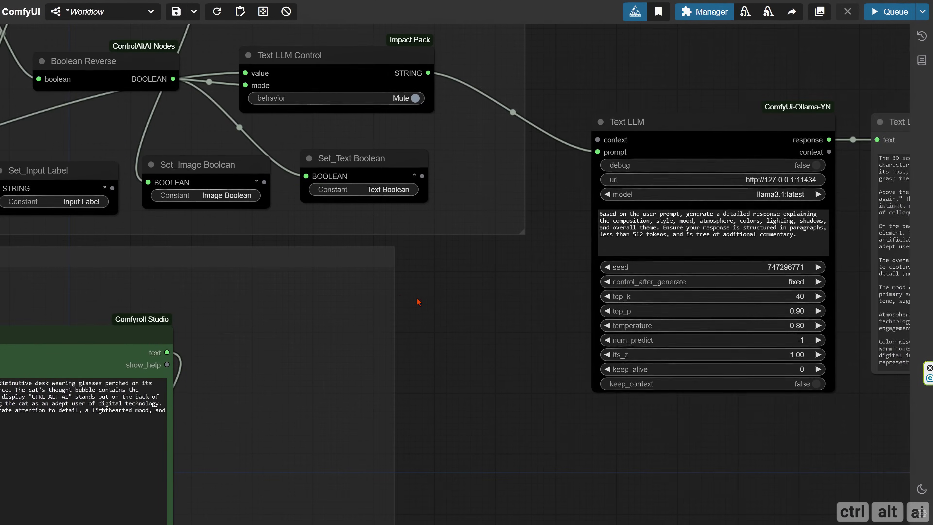
left_click_drag(419, 302, 919, 206)
scroll(185, 419, "up", 6)
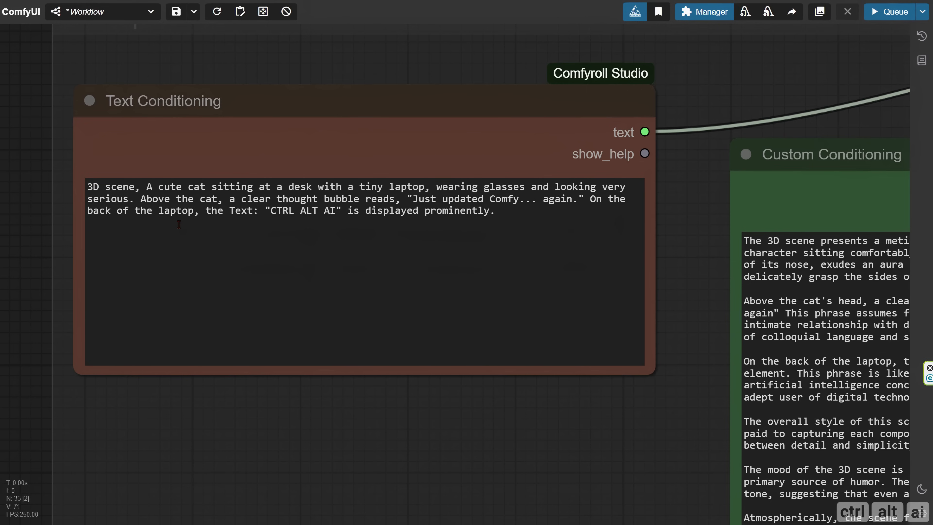
scroll(49, 221, "down", 11)
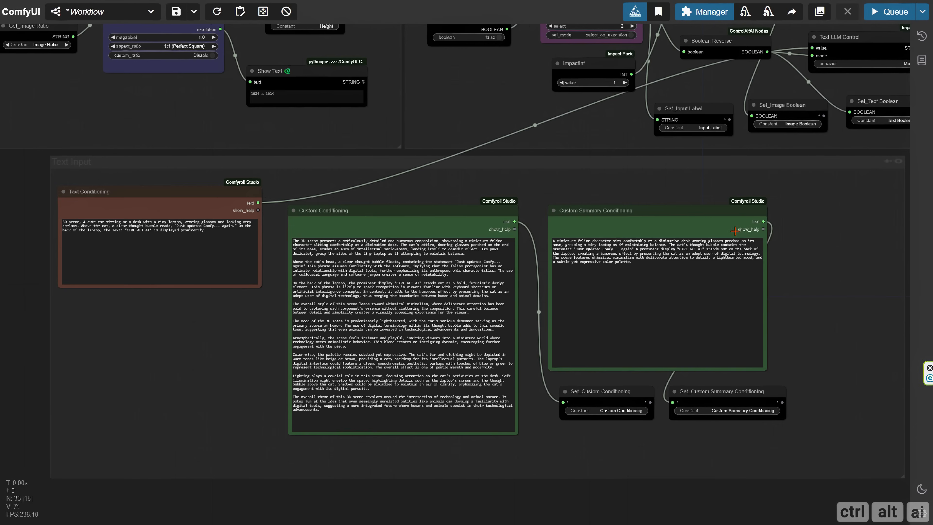
left_click_drag(845, 239, 376, 377)
scroll(376, 380, "up", 9)
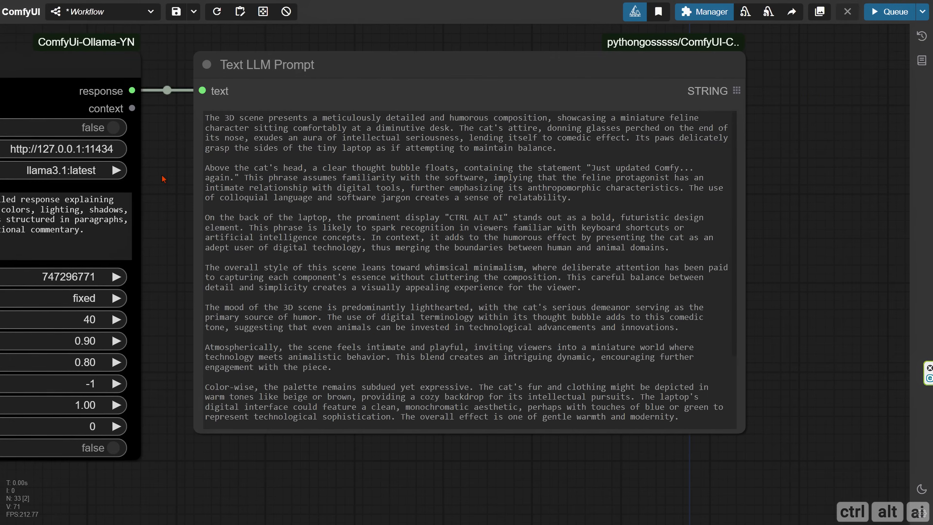
Enlarge the Text LLM Prompt node further until its whole generated text fits, and read it.
left_click_drag(752, 436, 830, 493)
scroll(752, 349, "down", 3)
left_click_drag(808, 350, 738, 281)
left_click_drag(551, 57, 544, 44)
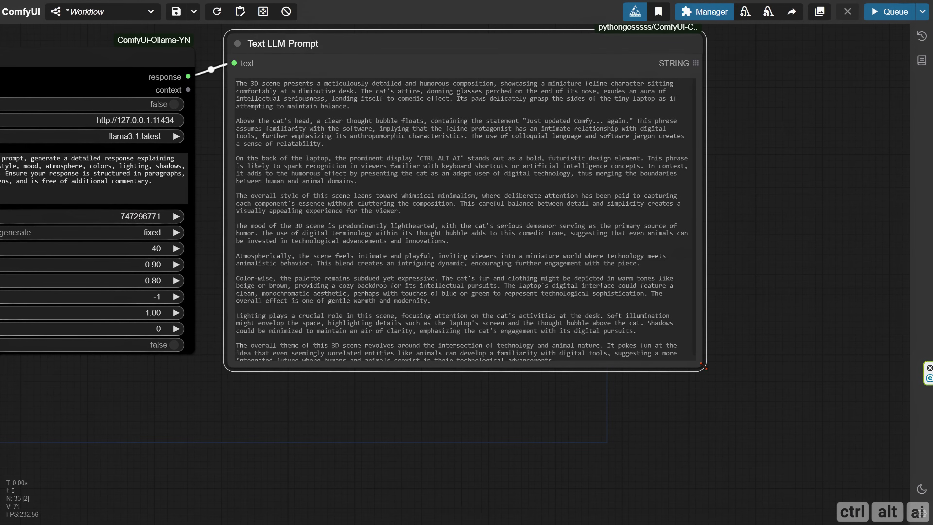
left_click_drag(703, 367, 743, 354)
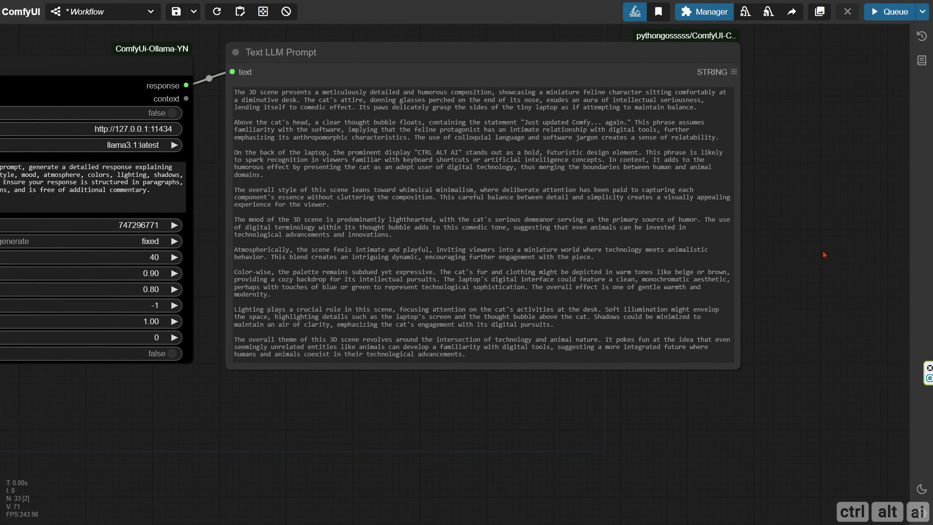
scroll(751, 235, "up", 4)
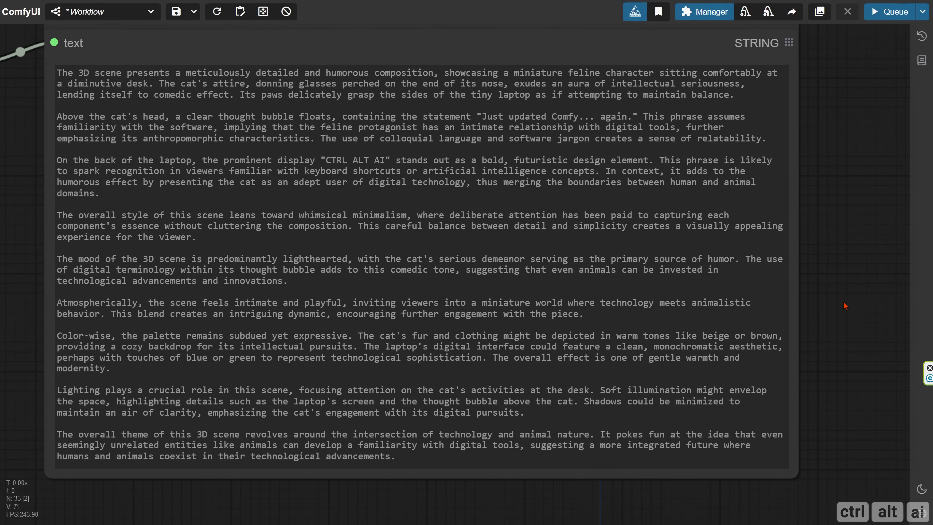
Duplicate Text LLM beyond the Text LLM Prompt node, adjust the copy's size and connect Text LLM's response output to its prompt input.
scroll(746, 239, "down", 6)
scroll(322, 428, "down", 3)
left_click_drag(321, 425, 196, 424)
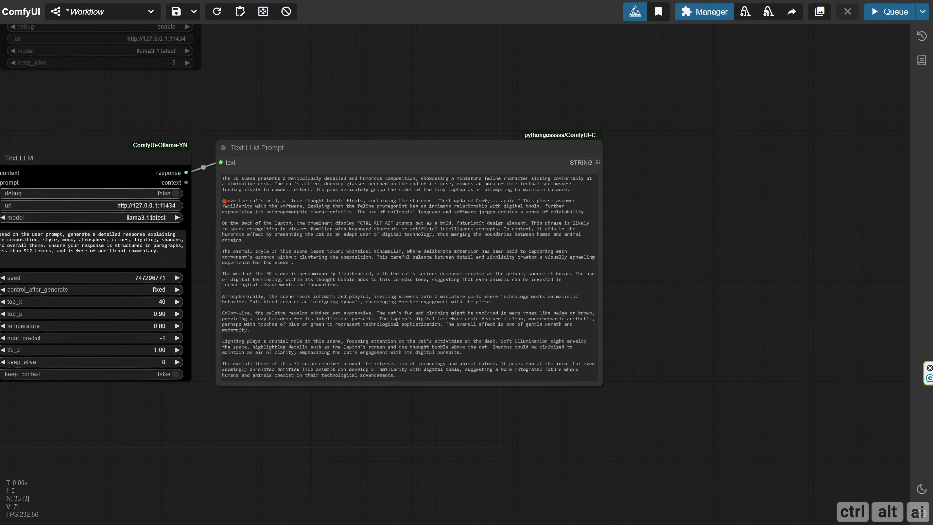
left_click_drag(82, 158, 739, 149, "alt")
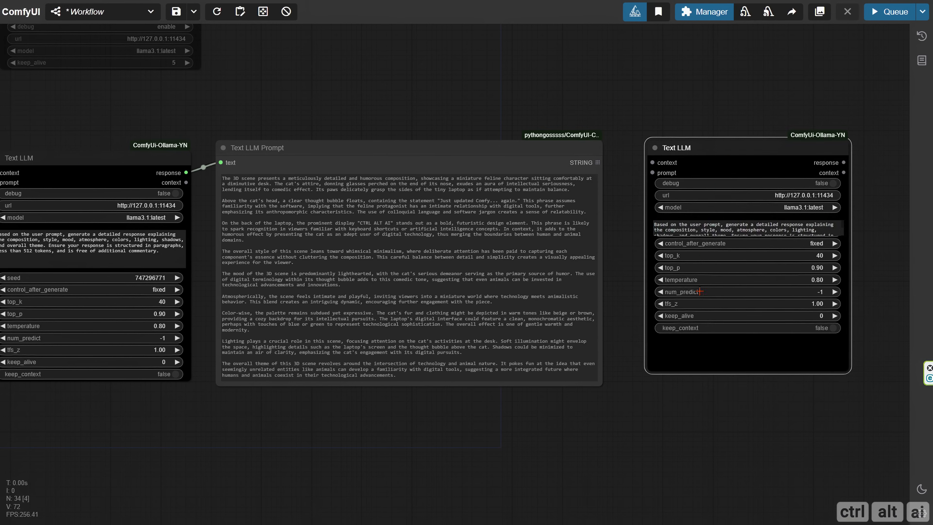
left_click_drag(711, 397, 579, 397)
left_click_drag(717, 371, 726, 376)
left_click_drag(589, 406, 661, 410)
left_click_drag(126, 174, 592, 173)
left_click_drag(848, 235, 658, 238)
scroll(639, 232, "up", 1)
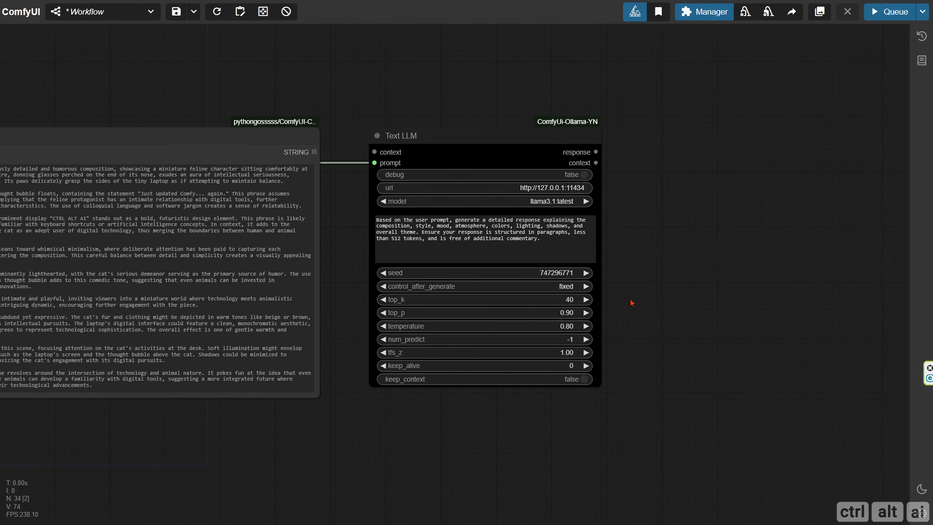
Duplicate Text LLM Prompt beside the copied Text LLM, connect that LLM's response to its text input and shrink the duplicate.
left_click_drag(162, 136, 894, 145, "alt")
left_click_drag(696, 110, 520, 106)
left_click_drag(522, 147, 544, 142)
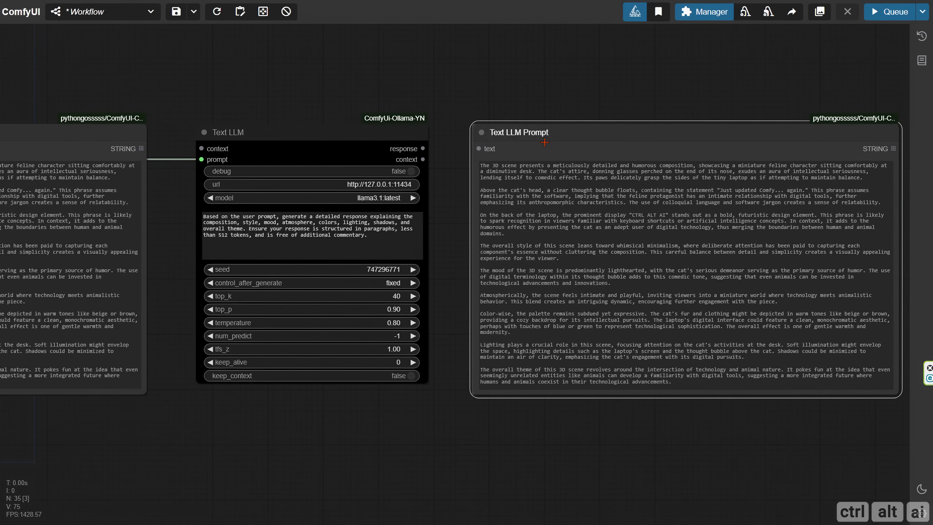
left_click_drag(423, 148, 479, 149)
left_click_drag(894, 391, 810, 366)
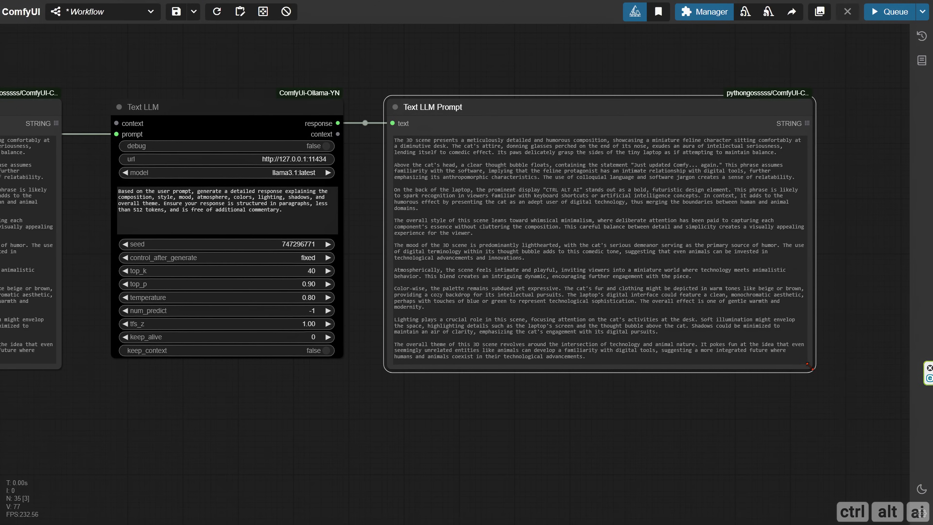
left_click_drag(431, 307, 534, 327)
Rename the duplicated Text LLM Prompt node as Summarized Text LLM Prompt.
right_click(497, 123)
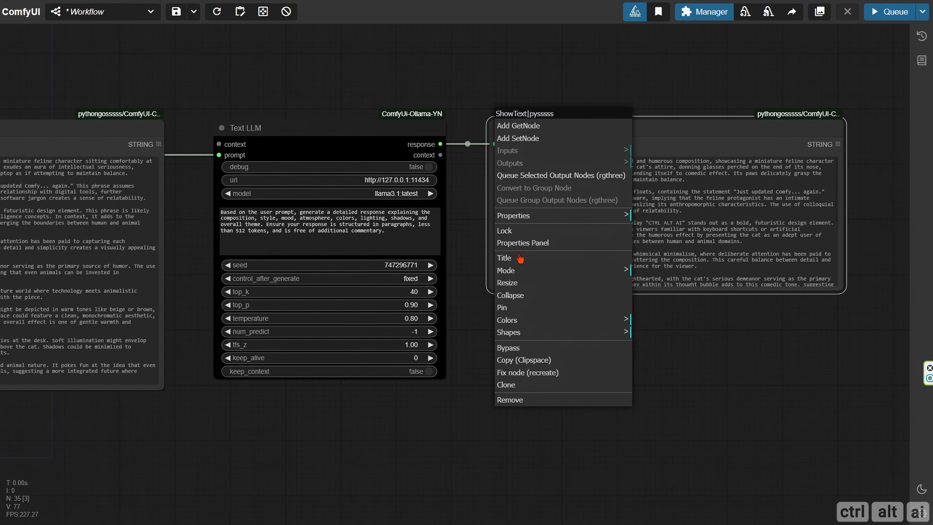
left_click(520, 258)
left_click(556, 232)
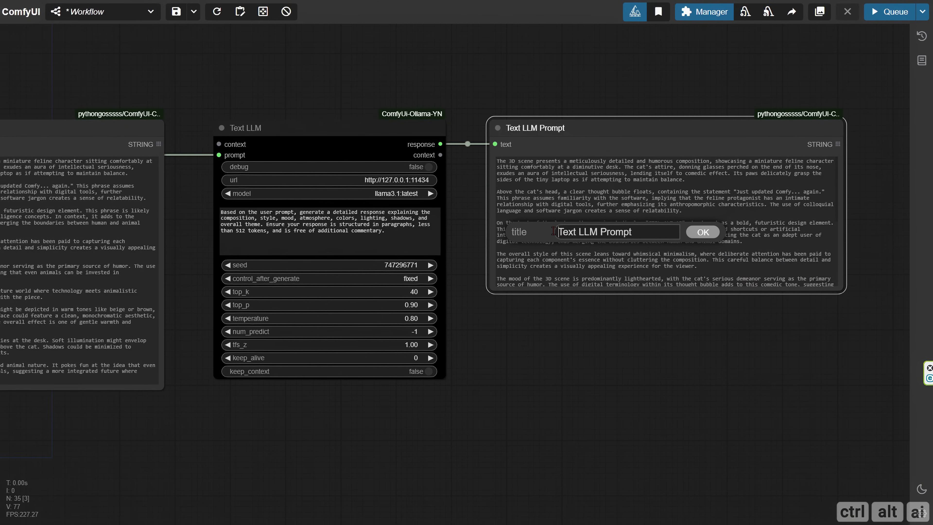
type("Summarized")
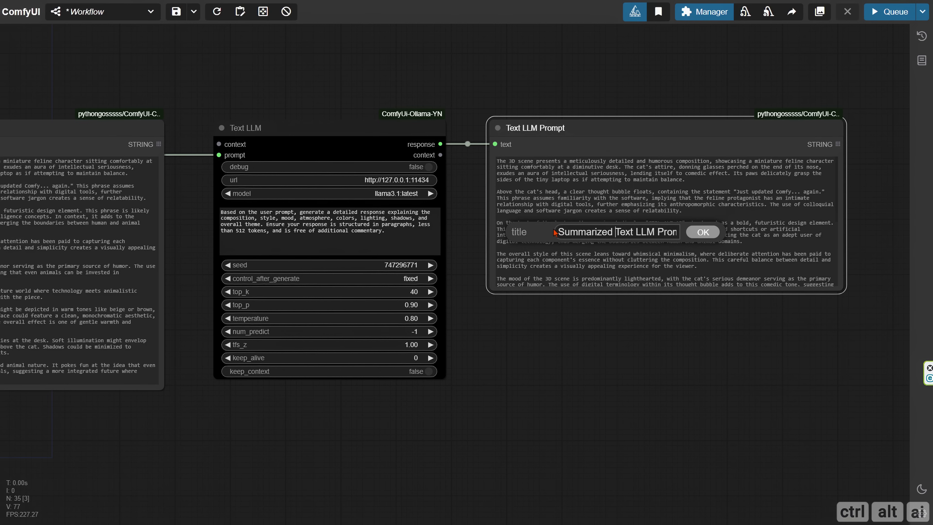
key("Return")
Rename the duplicated Text LLM node as Summarize Text LLM.
right_click(229, 128)
left_click(241, 262)
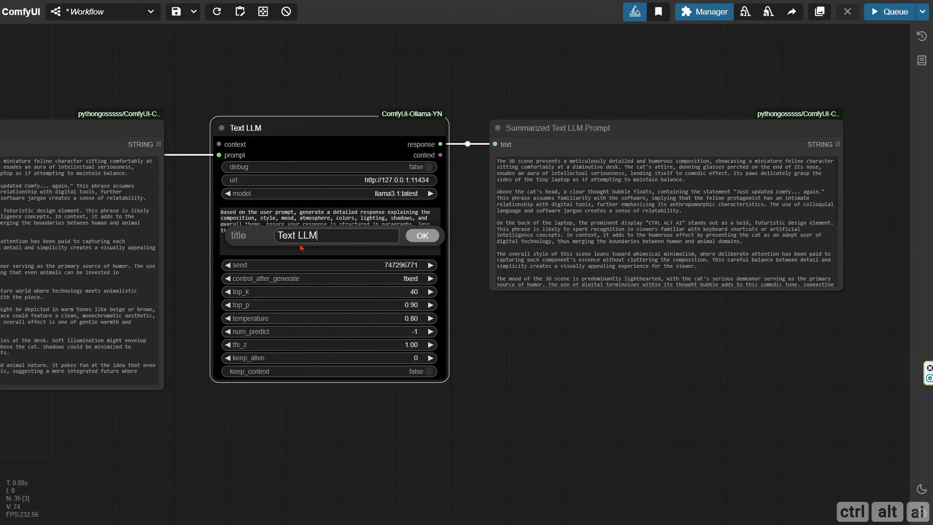
left_click(279, 235)
type("Summarize")
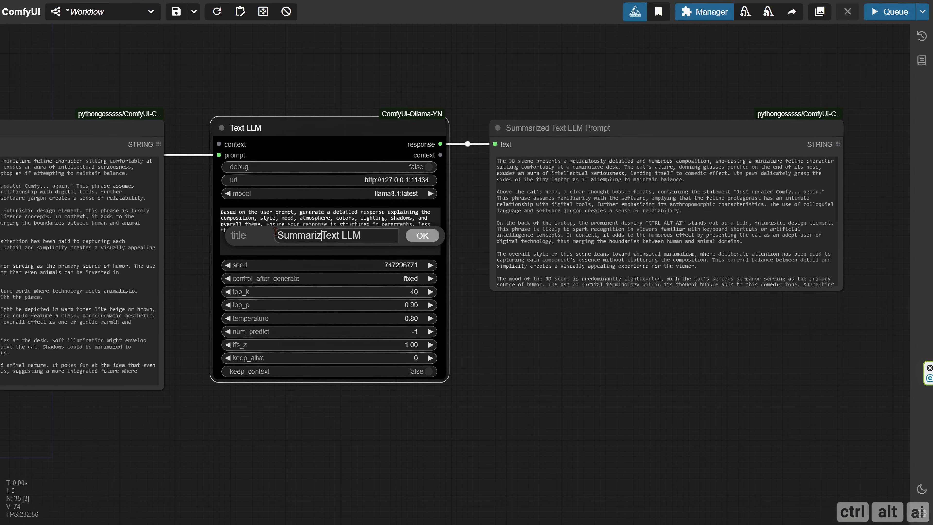
key("Return")
Replace Summarize Text LLM's system text with instructions to summarize the user's prompt within 80 tokens, outputting only the modified text without additional commentary.
scroll(208, 239, "up", 6)
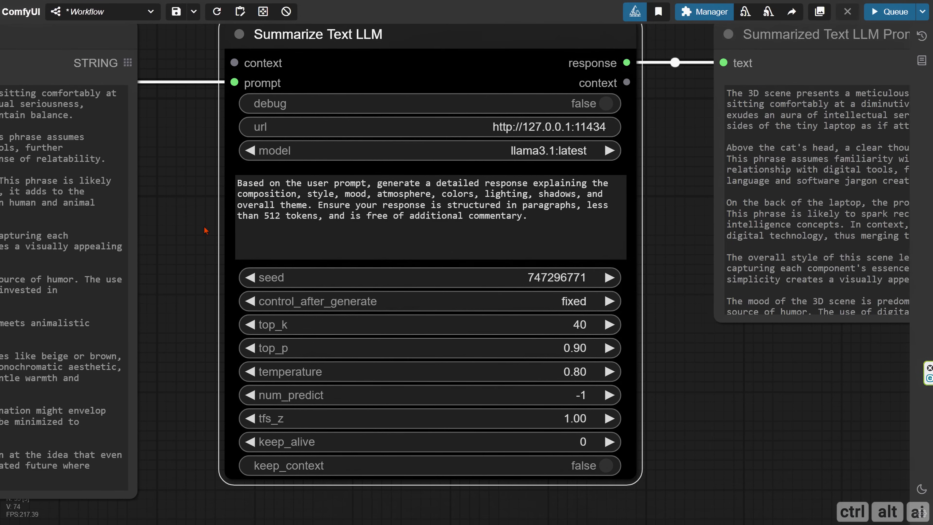
left_click_drag(528, 216, 238, 182)
type("Objective: Summarize the user's prompt to a concise version of no more than 80 tokens. It is critical that you do not exceed the 80 token limit under any circumstances.  Provide Response: Just output the modified text. Ensure your response is free of additional commentary.")
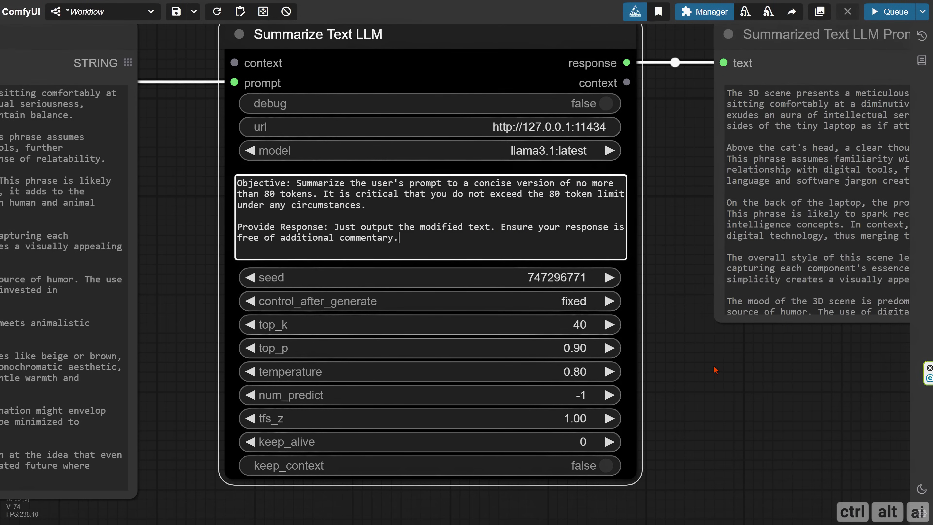
left_click(689, 414)
left_click_drag(689, 415, 645, 414)
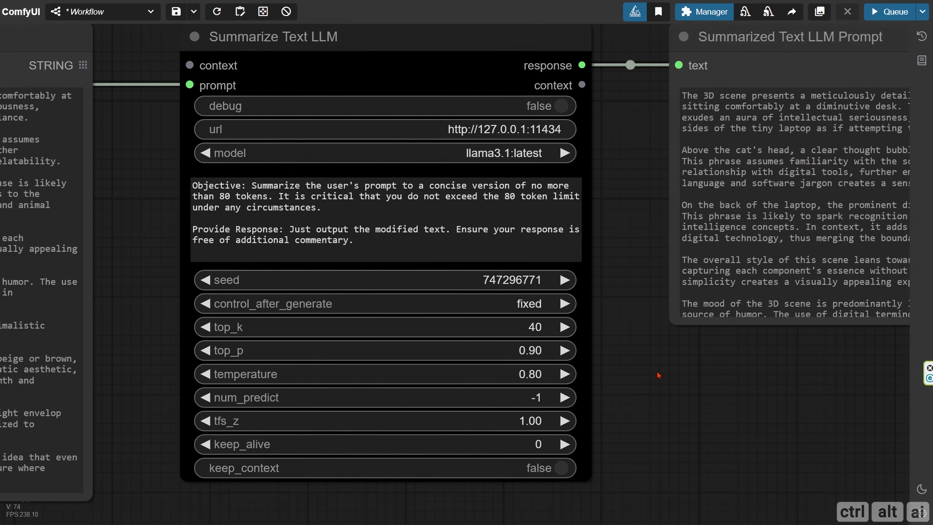
Run the workflow and check the generated summary for the quoted thought-bubble phrase and the laptop title.
scroll(658, 375, "down", 4)
left_click_drag(749, 408, 442, 389)
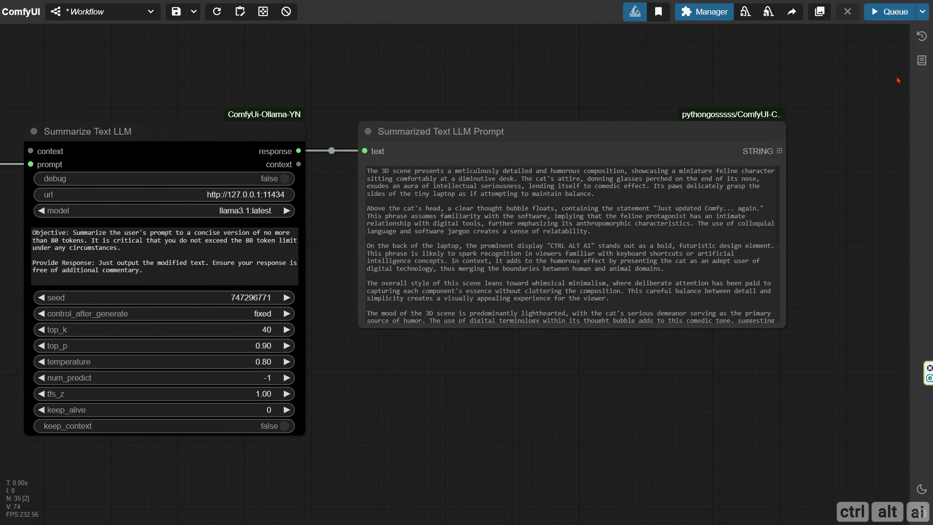
left_click(897, 16)
scroll(448, 395, "up", 5)
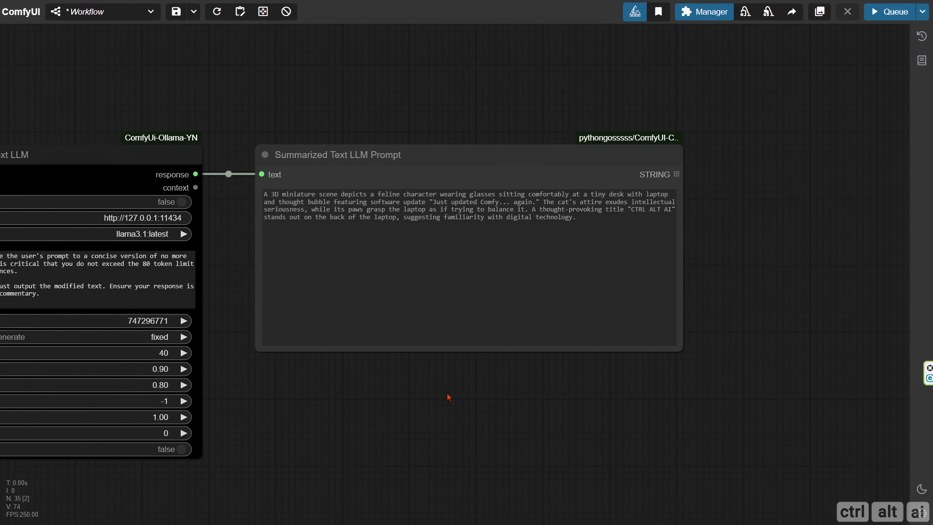
left_click_drag(245, 210, 91, 235)
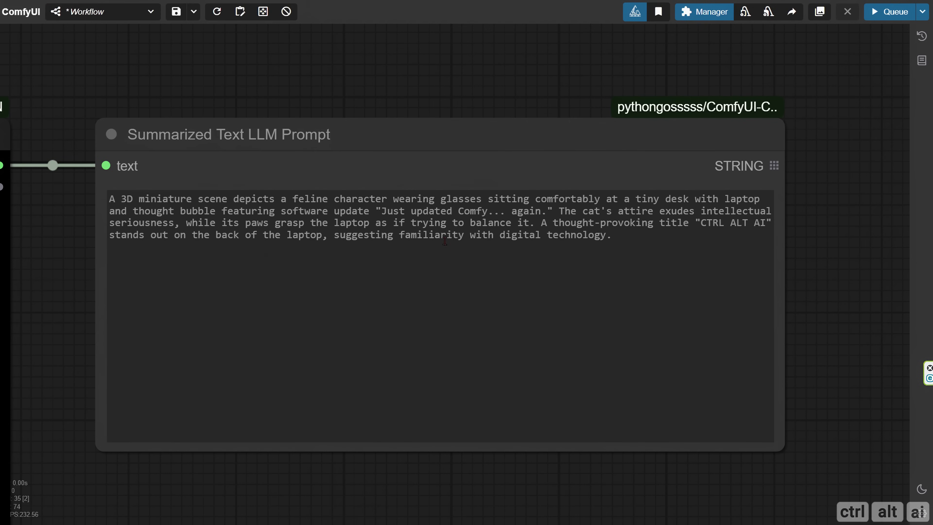
left_click_drag(382, 211, 557, 210)
left_click_drag(701, 223, 772, 222)
left_click(711, 271)
scroll(60, 283, "down", 4)
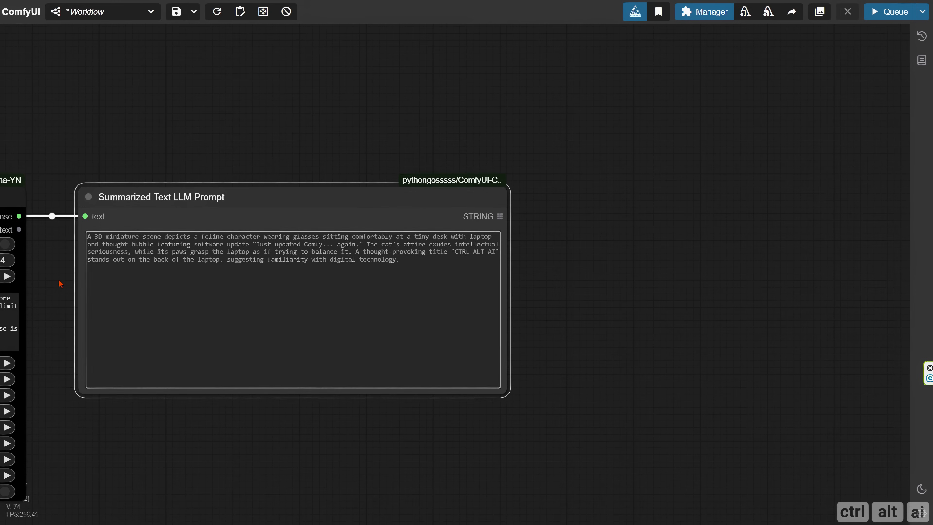
Add a Set node below Text LLM, connect Text LLM's response output to it and name its constant Text LLM.
left_click_drag(61, 283, 660, 222)
scroll(530, 289, "down", 6)
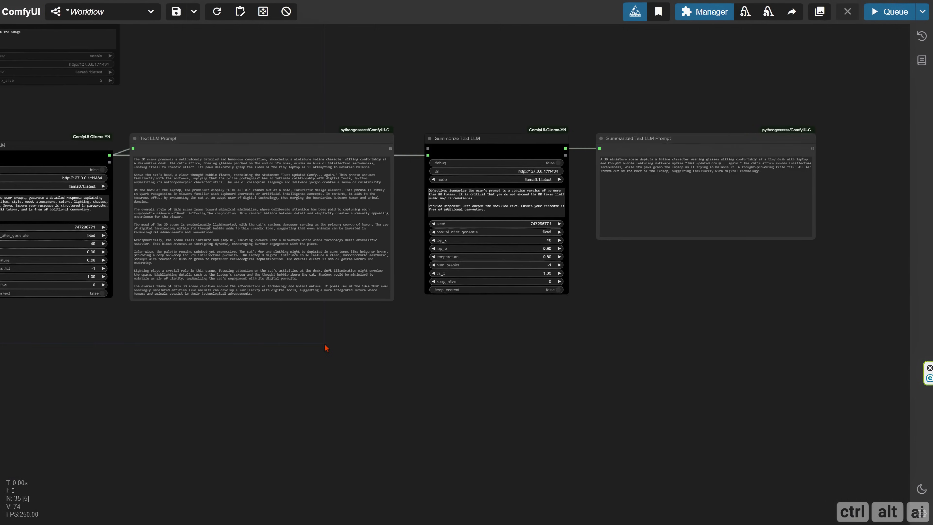
left_click_drag(327, 348, 471, 316)
left_click_drag(331, 307, 362, 345)
scroll(362, 347, "up", 4)
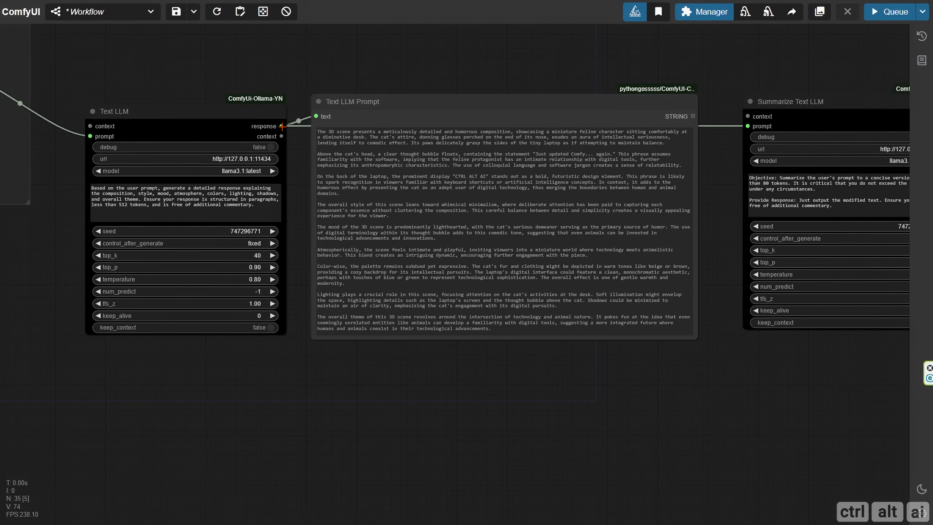
double_click(327, 373)
type("set")
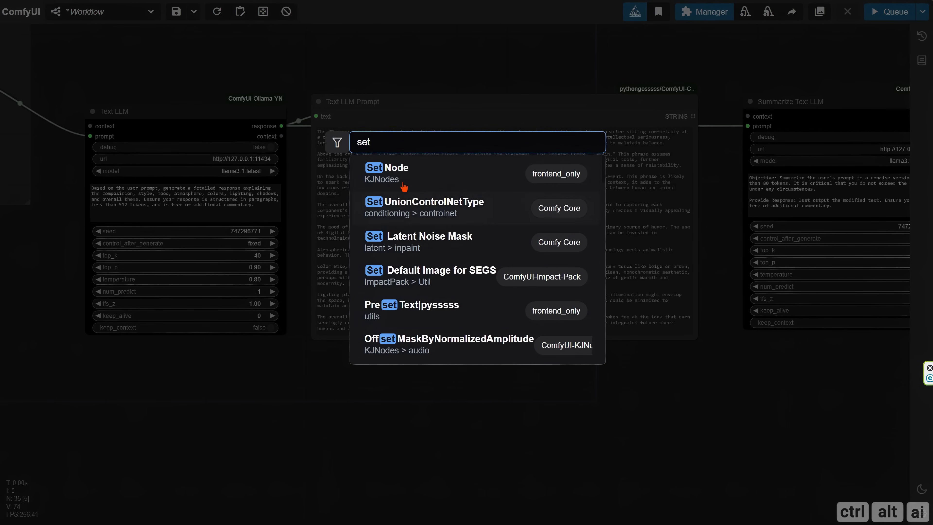
key("Return")
left_click_drag(281, 126, 296, 387)
scroll(461, 416, "up", 4)
left_click(295, 384)
type("Text LLM")
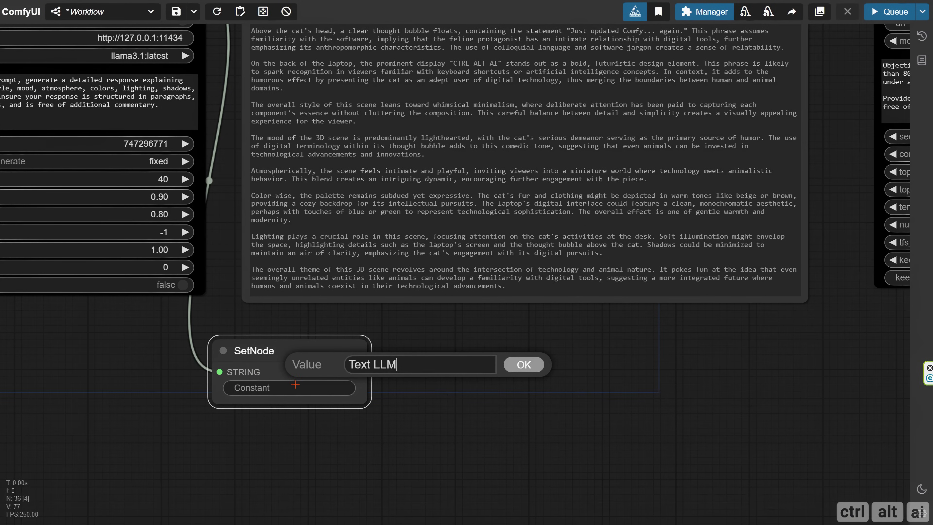
key("Return")
Duplicate the Set node below Summarized Text LLM Prompt, connect Summarize Text LLM's response to it and name its constant Text Summary.
scroll(432, 373, "down", 5)
left_click_drag(668, 395, 133, 427)
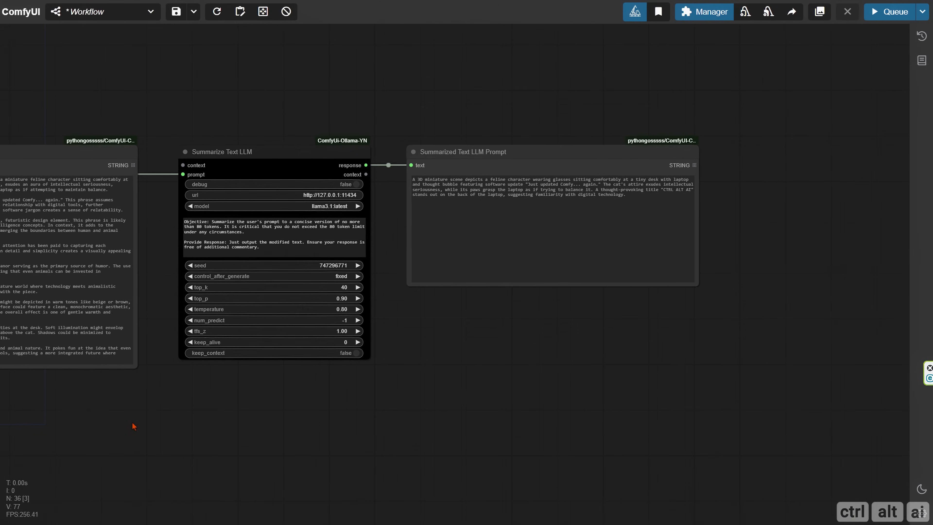
left_click_drag(429, 400, 680, 340)
left_click_drag(79, 355, 797, 279, "alt")
left_click_drag(678, 378, 585, 382)
scroll(582, 285, "up", 4)
left_click_drag(583, 285, 311, 348)
left_click_drag(227, 99, 414, 338)
left_click(521, 353)
key("ctrl+a")
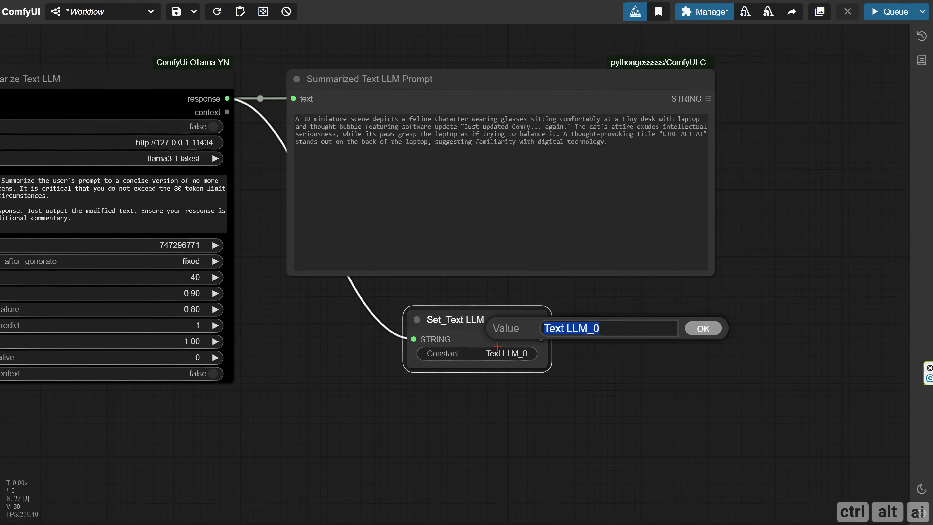
type("Text Summary")
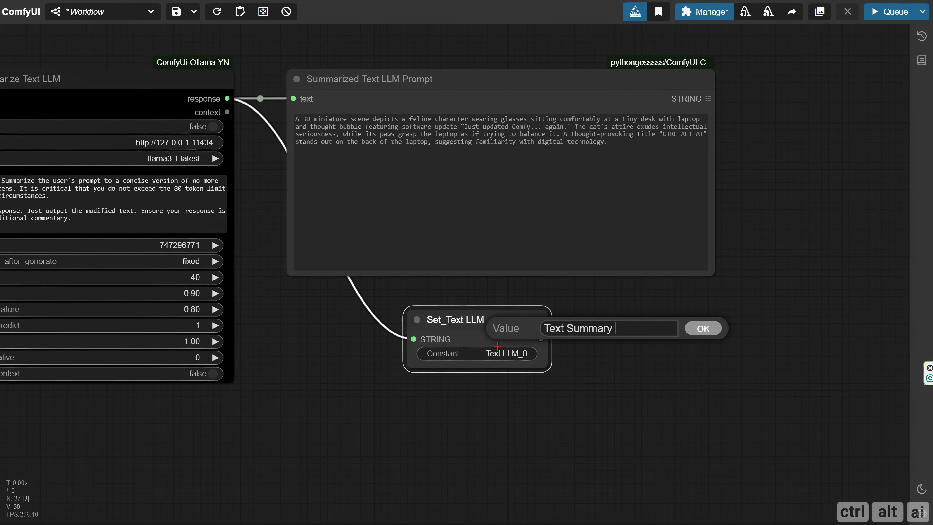
key("Return")
left_click_drag(50, 385, 581, 346)
left_click_drag(49, 464, 627, 398)
scroll(627, 398, "down", 5)
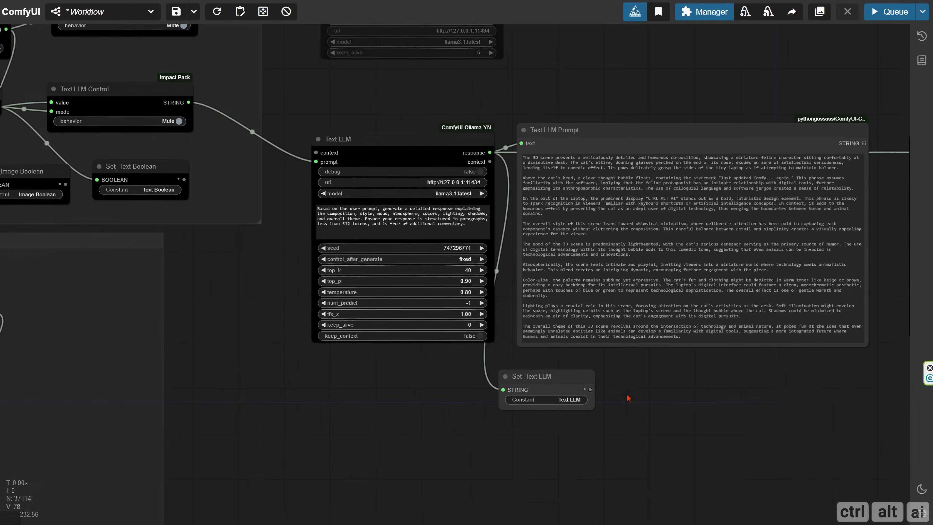
Add a Control Bridge node below Text LLM Prompt, between Set_Text LLM and Summarize Text LLM.
left_click_drag(368, 387, 587, 442)
scroll(587, 442, "down", 4)
scroll(165, 269, "up", 5)
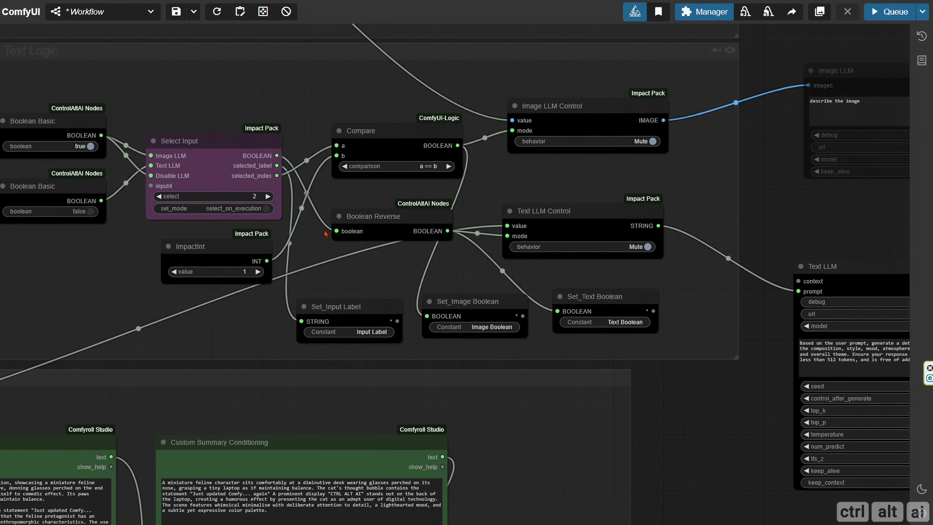
scroll(481, 305, "down", 2)
left_click_drag(666, 402, 249, 338)
left_click_drag(665, 449, 338, 354)
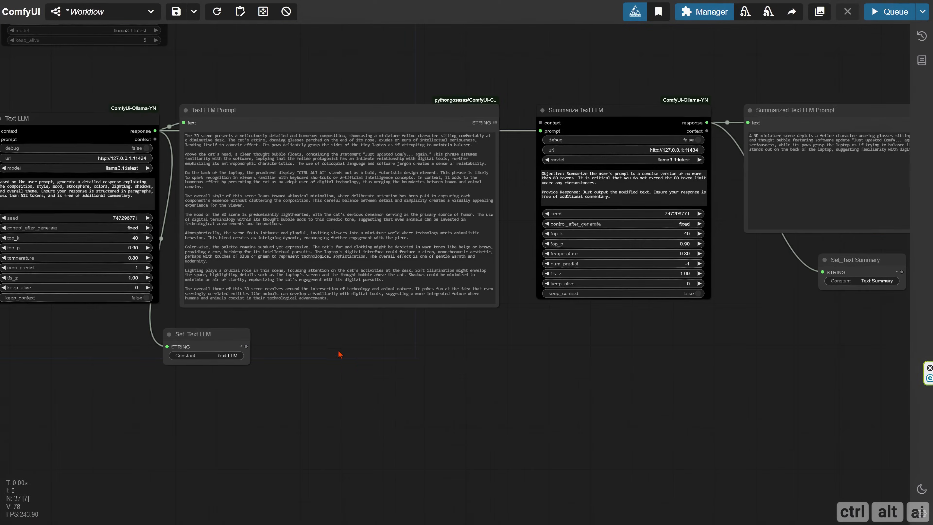
double_click(381, 355)
type("bridge con")
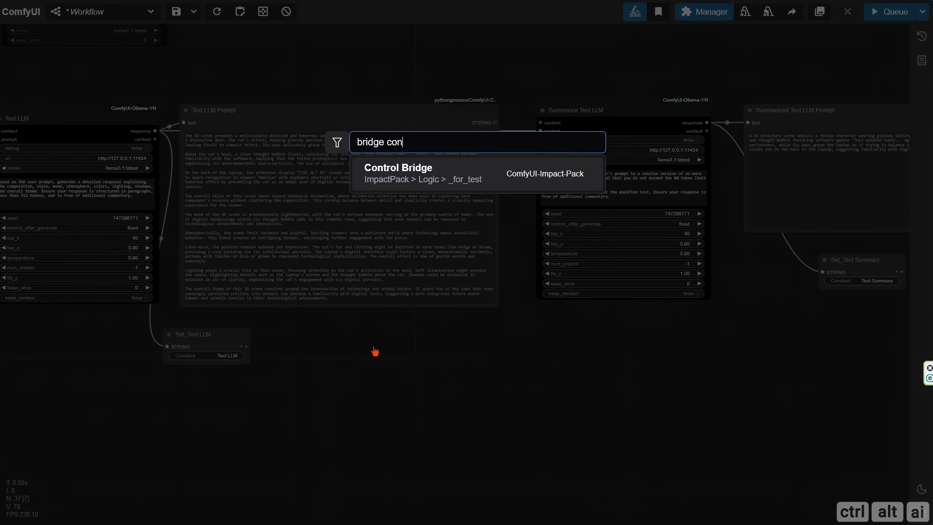
left_click(428, 186)
Title the new Control Bridge node Text Summary Control and convert its mode widget to an input.
scroll(422, 369, "up", 3)
right_click(401, 337)
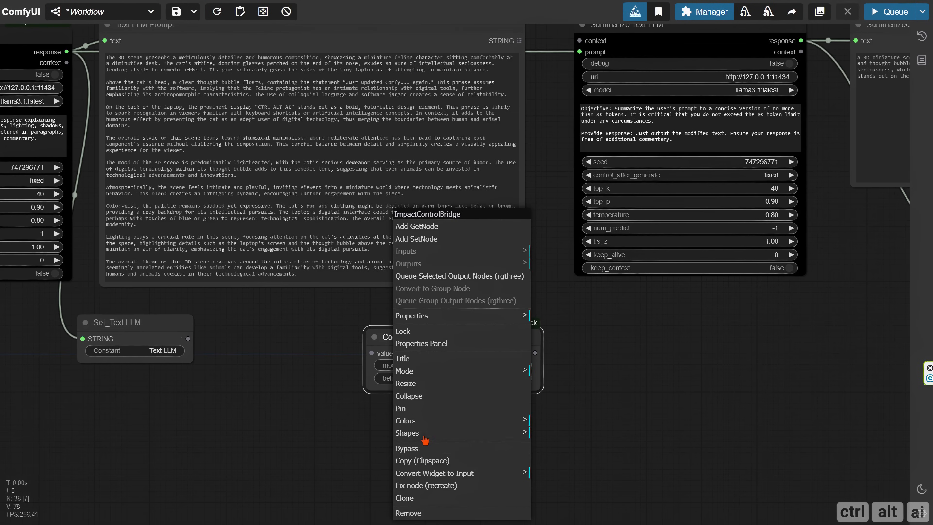
left_click(412, 358)
left_click_drag(517, 329, 418, 330)
type("Text")
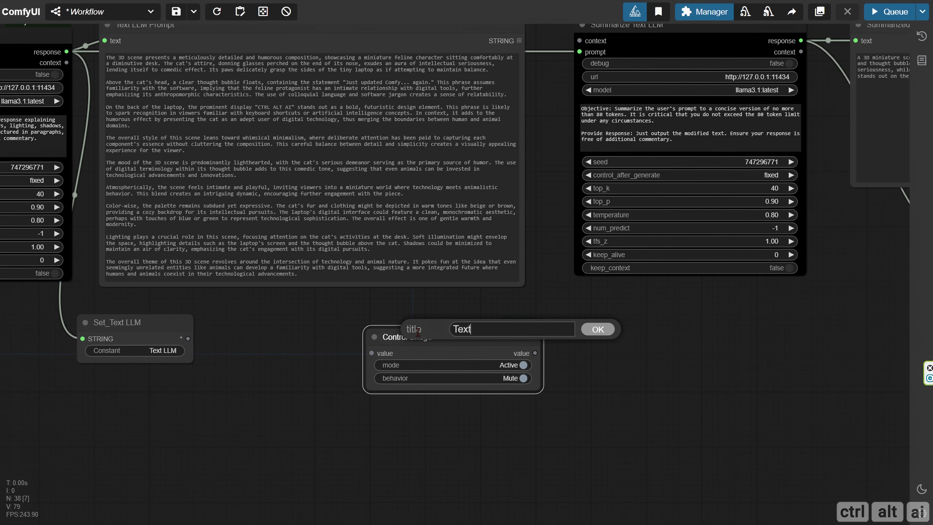
type(" Summary Control")
key("Return")
right_click(405, 354)
left_click(466, 473)
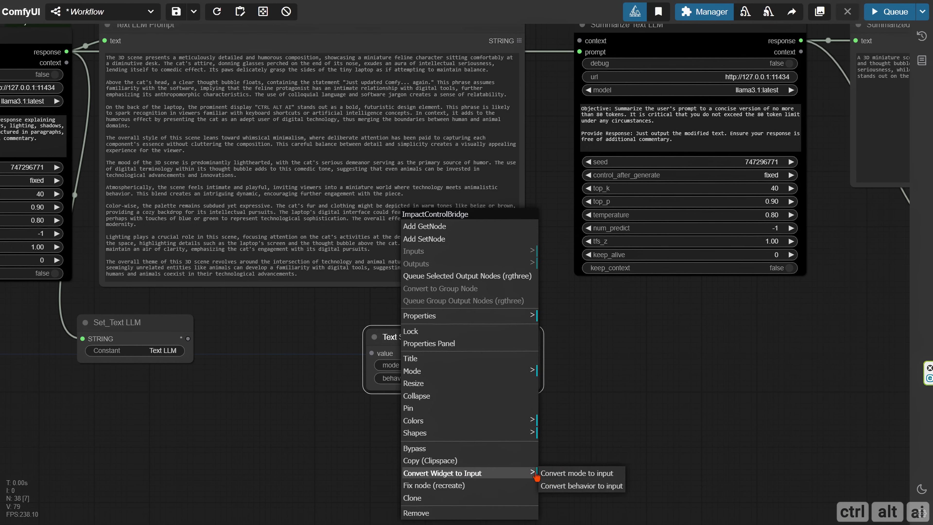
left_click(563, 474)
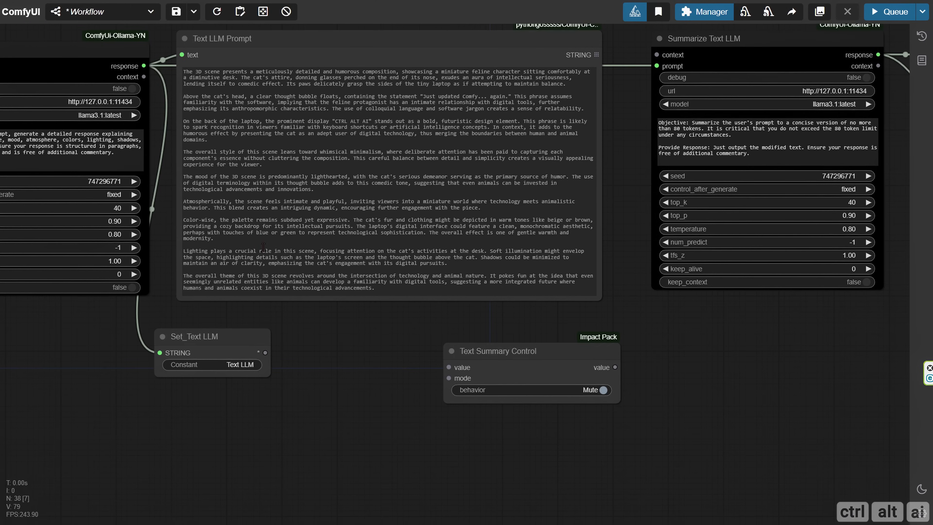
Connect Text LLM's response to Text Summary Control's value, and its output to Summarize Text LLM's prompt.
left_click_drag(144, 66, 449, 367)
left_click_drag(168, 398, 103, 432)
left_click_drag(333, 407, 376, 106)
left_click_drag(437, 432, 704, 392)
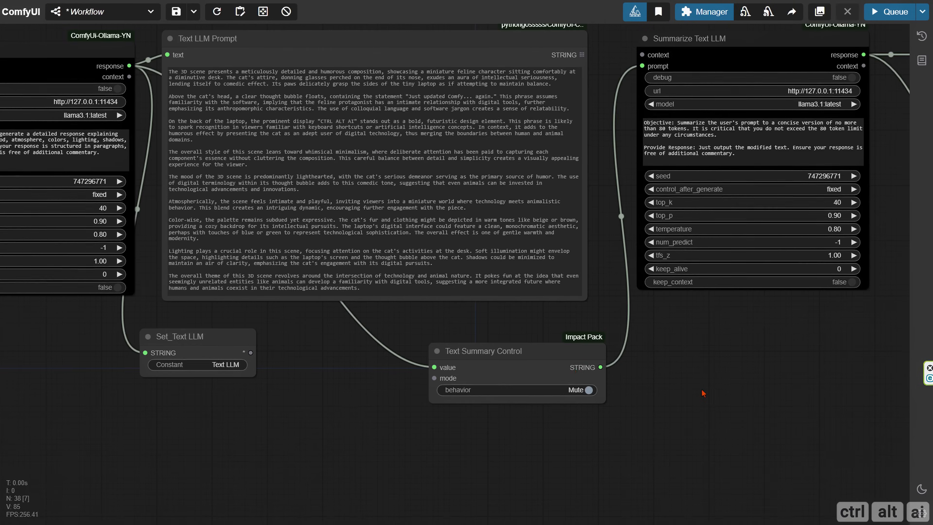
left_click_drag(520, 363, 508, 355)
Add a Get node below Set_Text LLM, set its constant to Text Boolean and connect it to Text Summary Control's mode.
left_click_drag(433, 421, 562, 384)
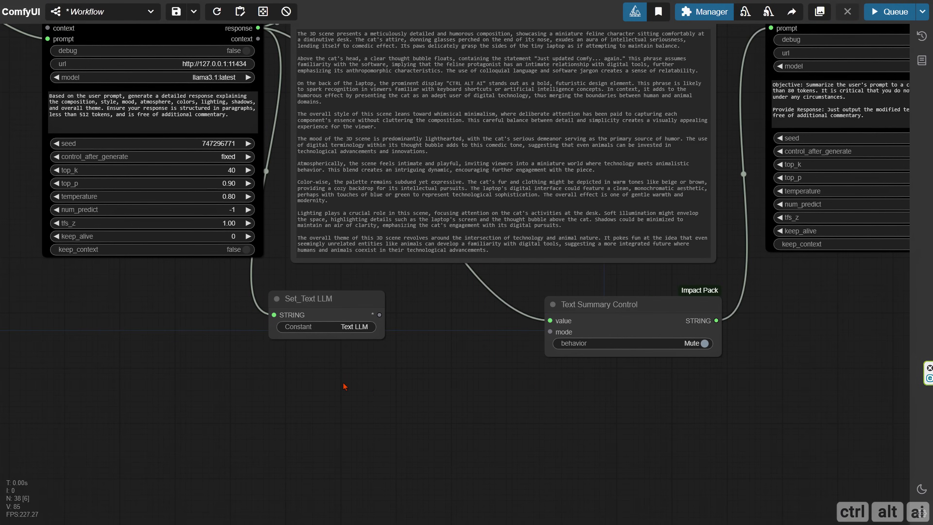
double_click(328, 383)
type("get")
scroll(440, 246, "down", 1)
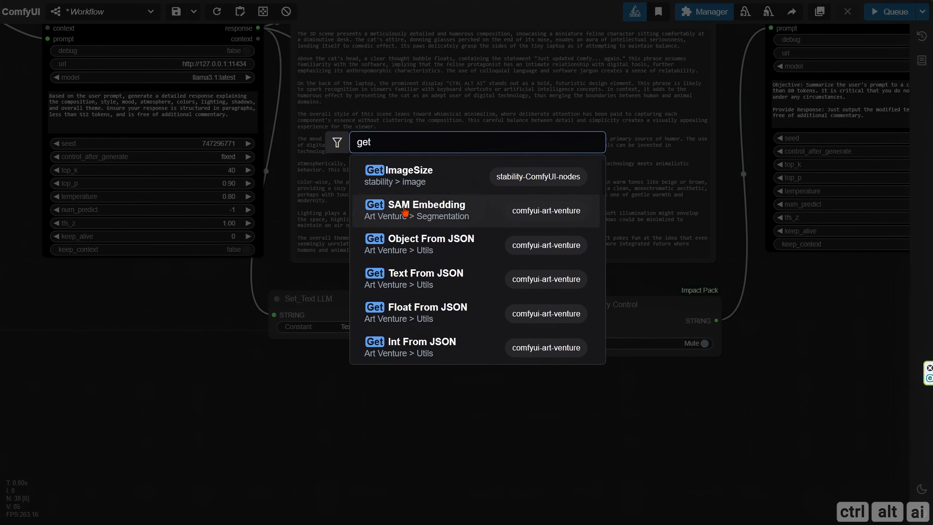
key("Return")
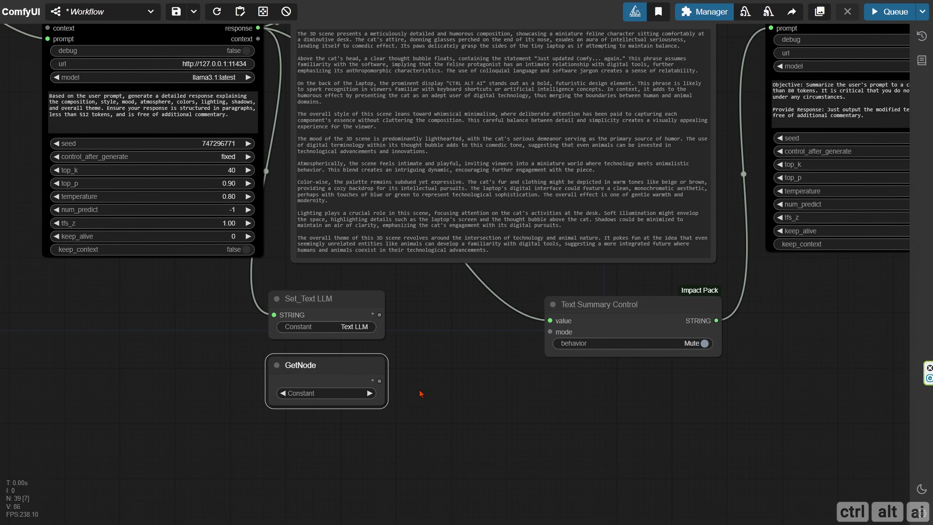
left_click(359, 392)
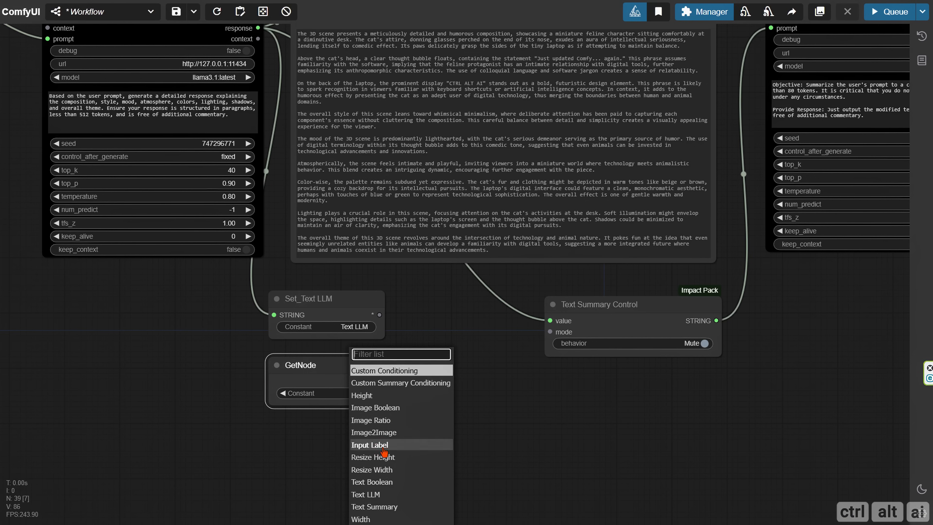
left_click(379, 482)
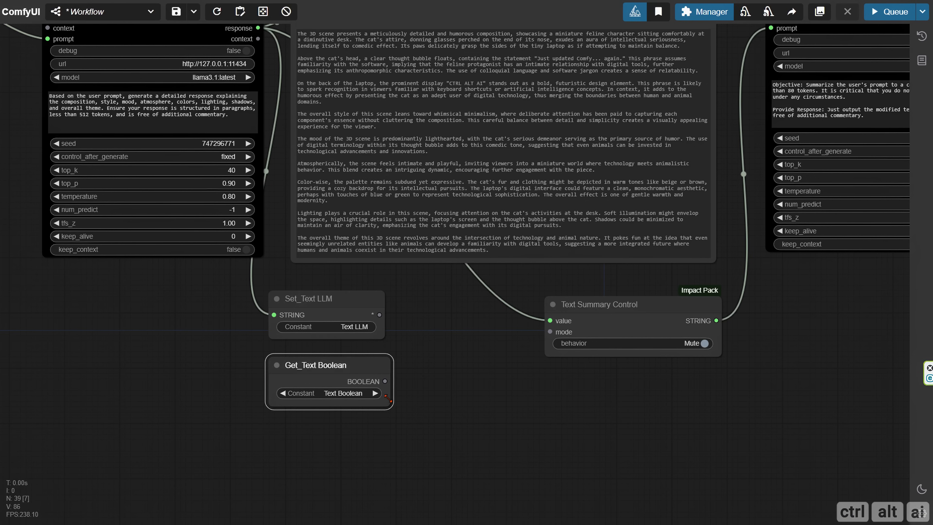
left_click_drag(385, 382, 545, 341)
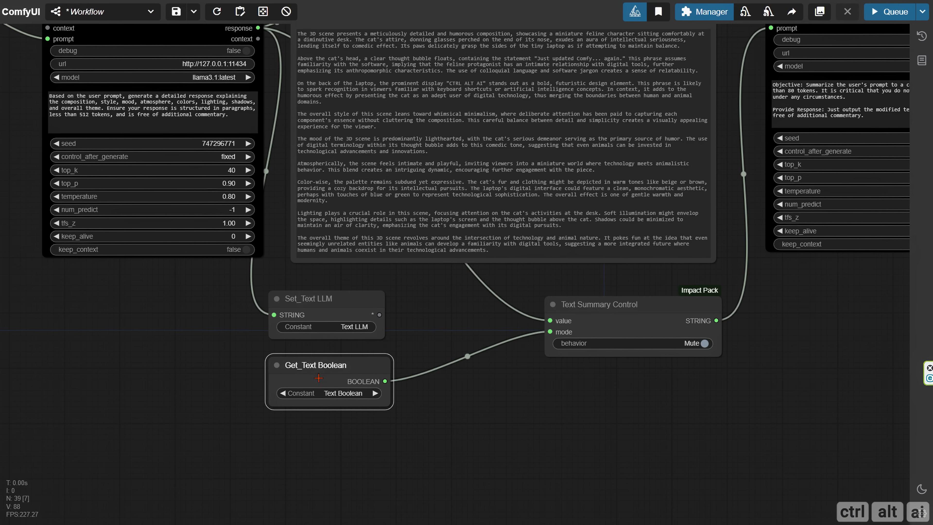
Trace the Text Boolean signal from Boolean Reverse in the Text Logic group to Text Summary Control.
scroll(318, 378, "down", 3)
left_click_drag(201, 387, 642, 496)
scroll(270, 180, "up", 3)
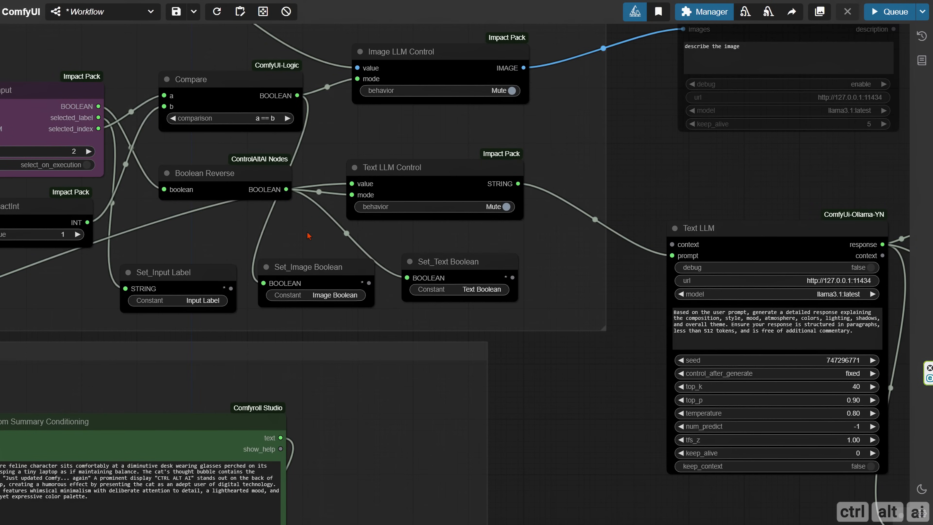
scroll(563, 449, "down", 2)
left_click_drag(571, 455, 469, 288)
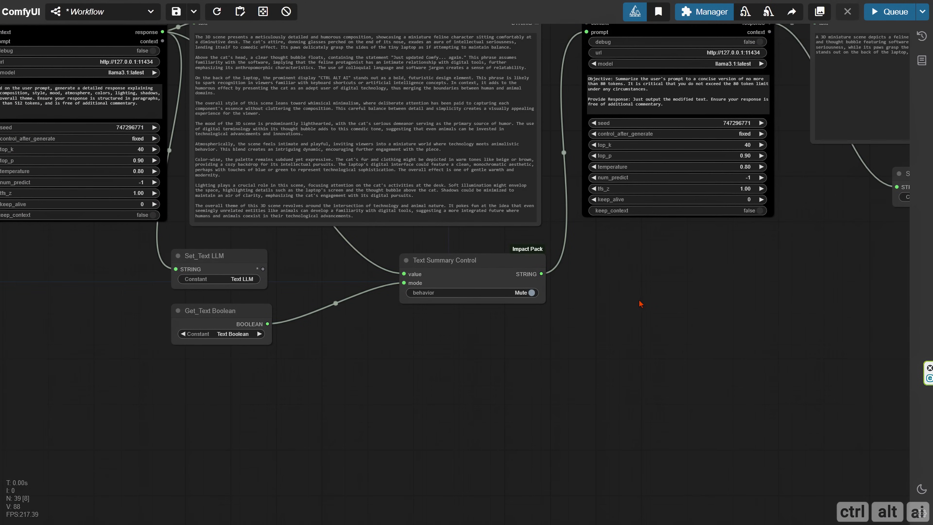
scroll(632, 307, "down", 2)
left_click_drag(617, 308, 635, 327)
Switch Select Input away from Text LLM, run the workflow and check Text LLM Prompt and Text Summary Control.
left_click_drag(188, 338, 573, 418)
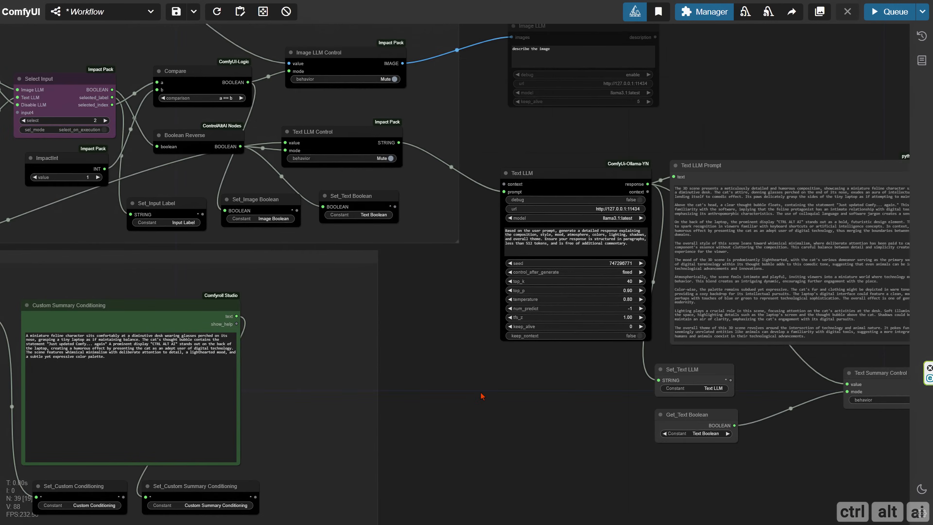
left_click_drag(440, 316, 546, 334)
scroll(210, 146, "up", 2)
left_click(211, 136)
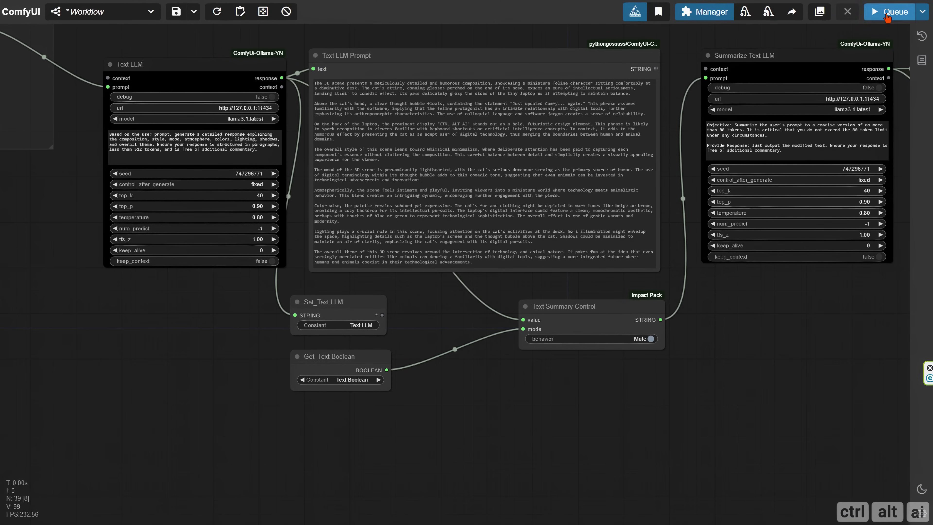
left_click(887, 16)
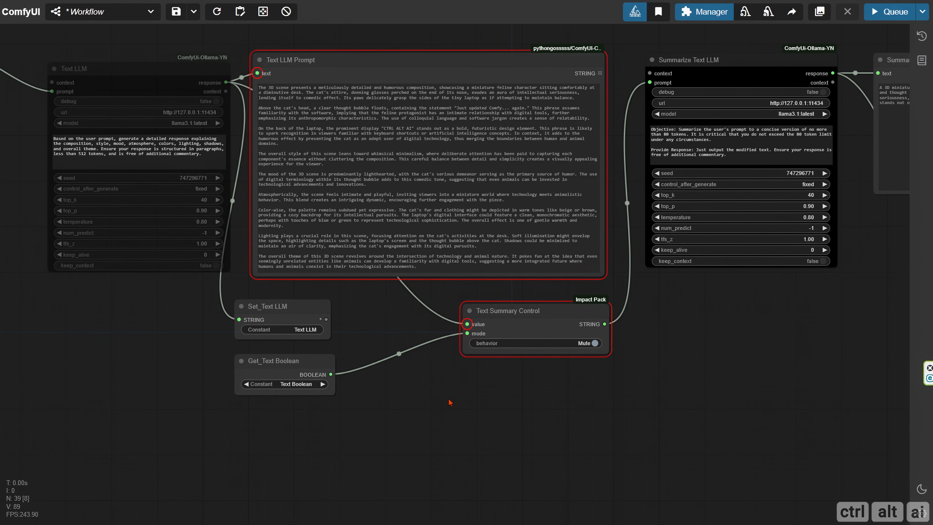
left_click_drag(450, 421, 507, 439)
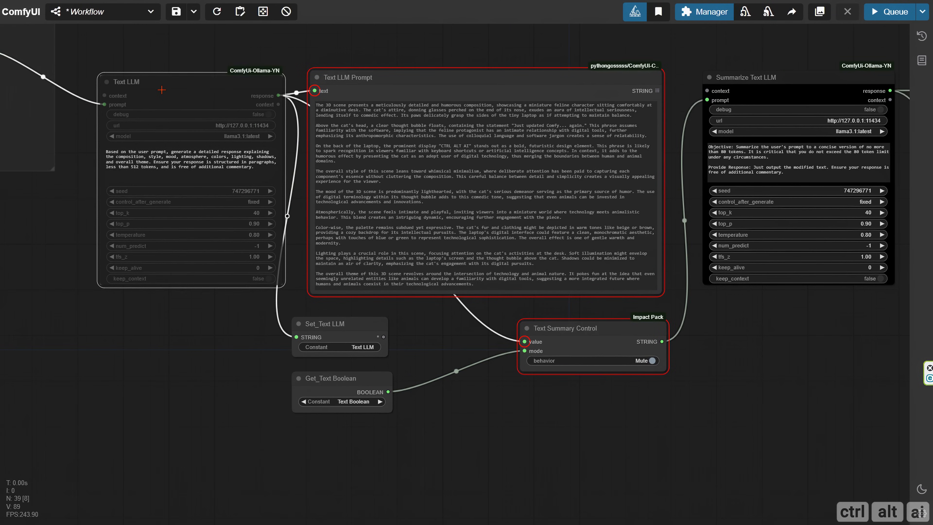
left_click_drag(196, 361, 94, 353)
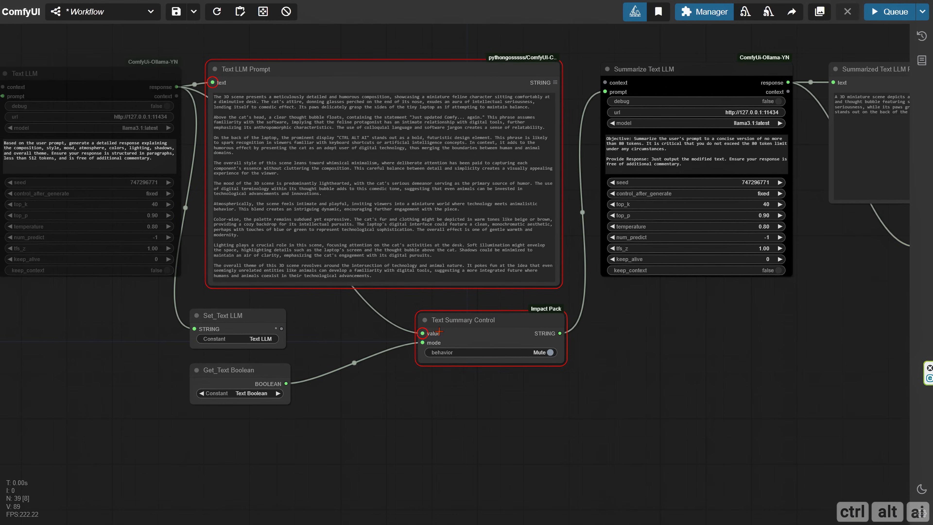
left_click_drag(479, 326, 485, 329)
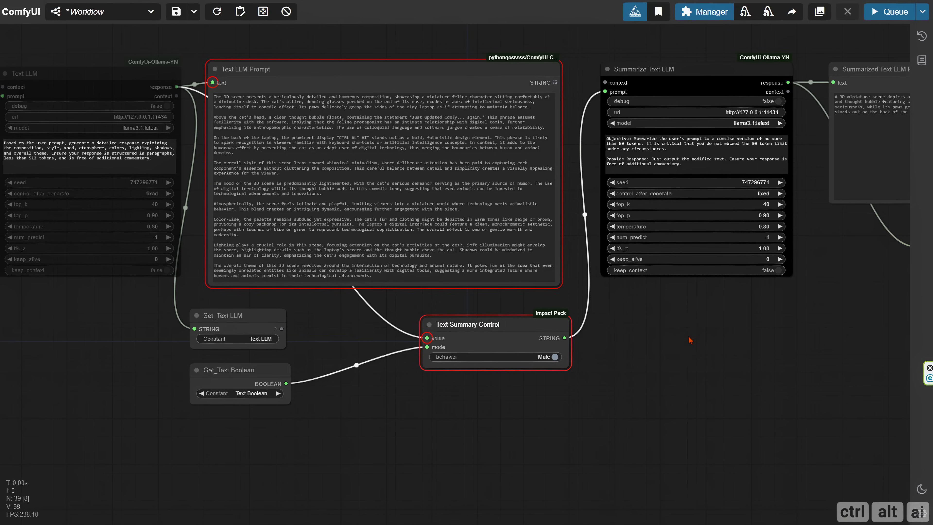
left_click_drag(677, 342, 751, 336)
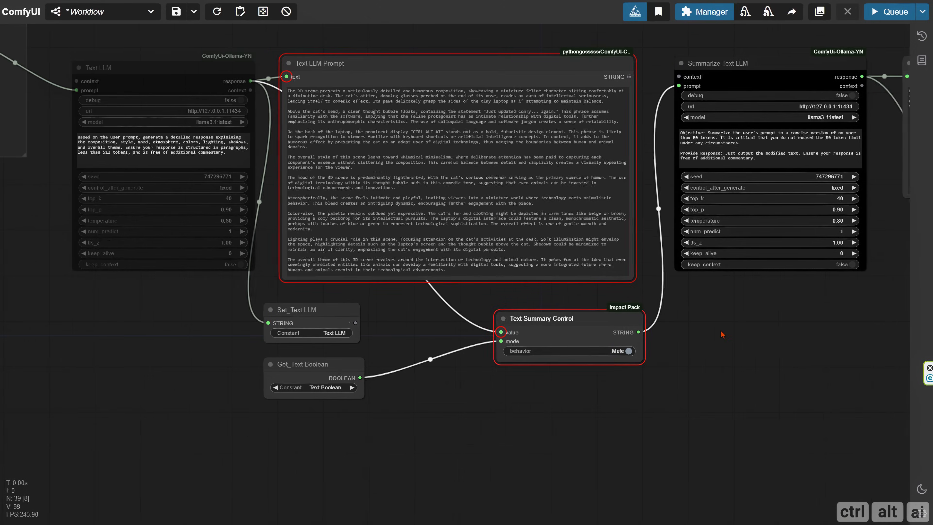
Add a CR Text node below Text Conditioning in the Text Input group, title it Blank and shrink it.
left_click_drag(290, 405, 269, 298)
double_click(228, 262)
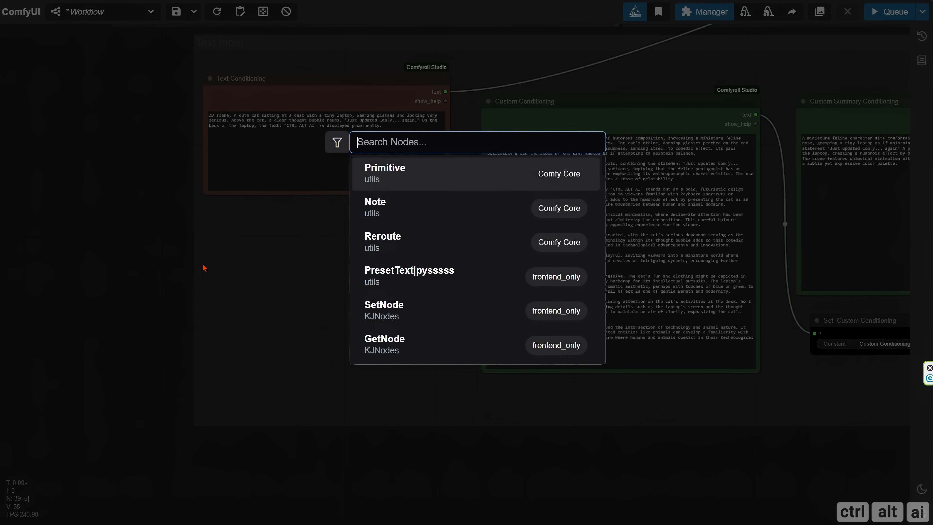
type("cr text")
left_click(386, 248)
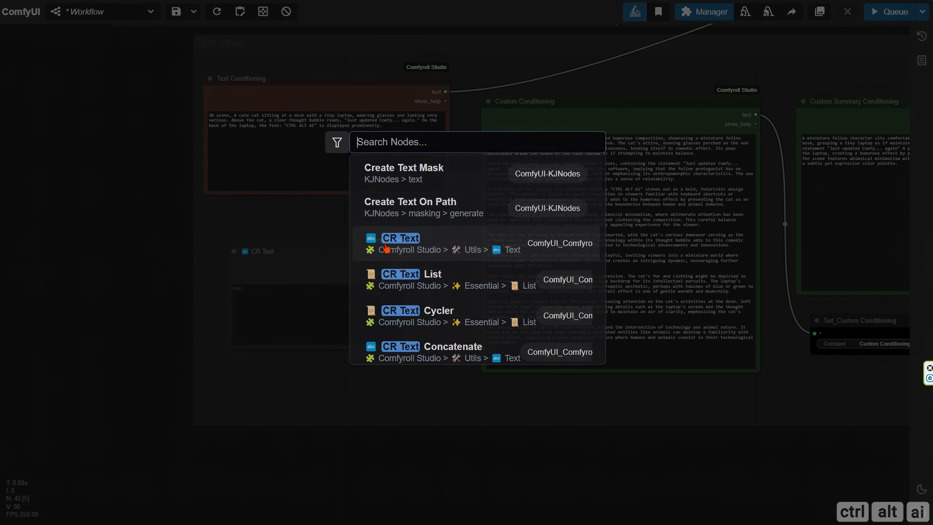
right_click(238, 265)
left_click(260, 333)
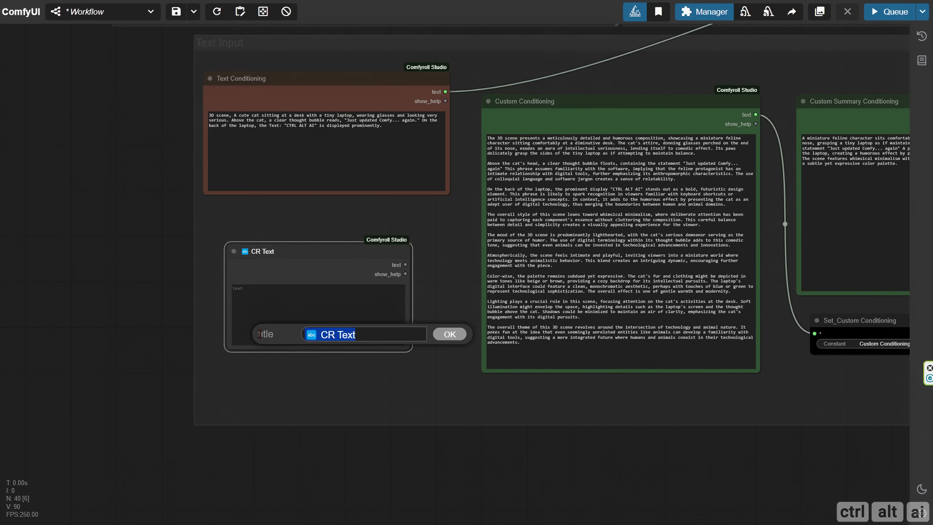
type("Blank")
key("Return")
left_click_drag(408, 348, 336, 320)
mouse_move(291, 262)
left_mouse_down()
mouse_move(279, 262)
mouse_move(286, 267)
left_mouse_up()
Add a Set node beside Blank, connect Blank's text output to it and name its constant.
left_click(358, 274)
double_click(359, 278)
type("set")
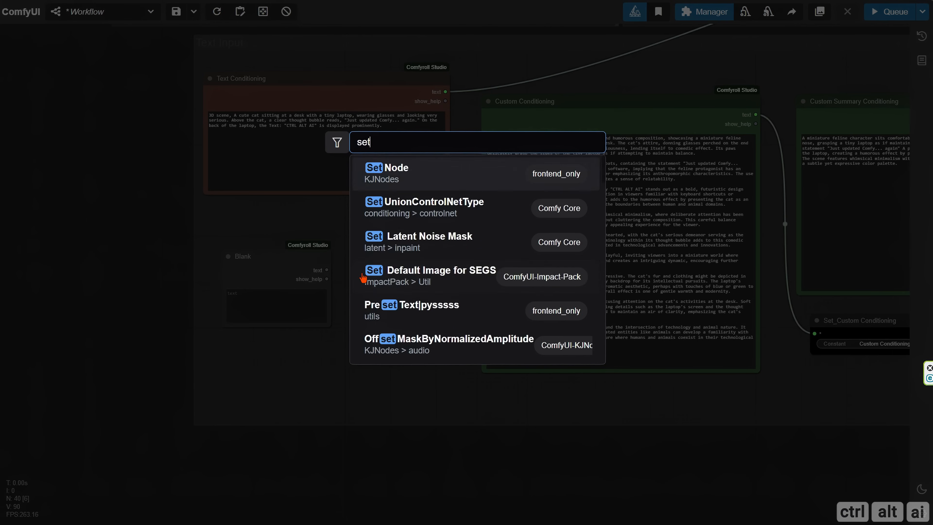
key("Return")
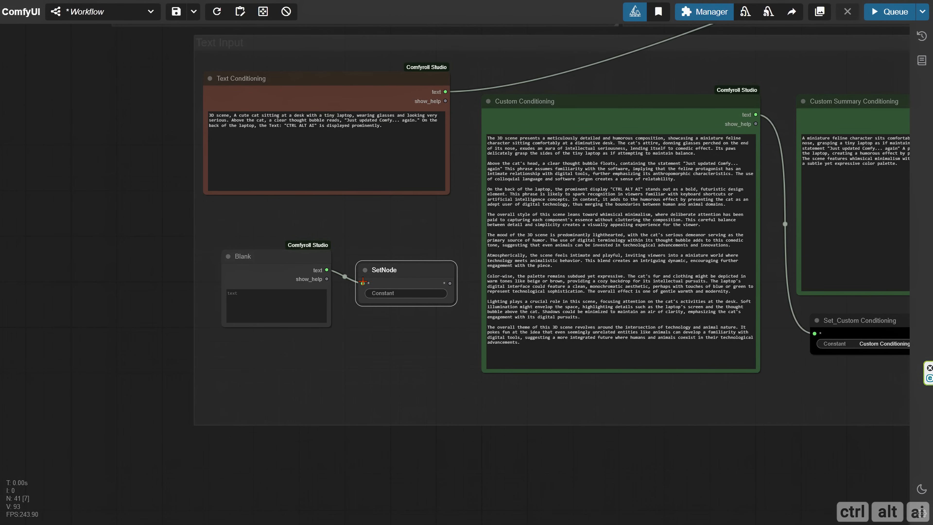
left_click(409, 292)
key("Return")
Rearrange Set_Text LLM, Get_Text Boolean and Text Summary Control to make room for another node between them.
left_click_drag(679, 390, 176, 386)
mouse_move(856, 389)
left_mouse_down()
mouse_move(621, 392)
mouse_move(257, 419)
left_mouse_up()
left_click_drag(611, 360, 309, 385)
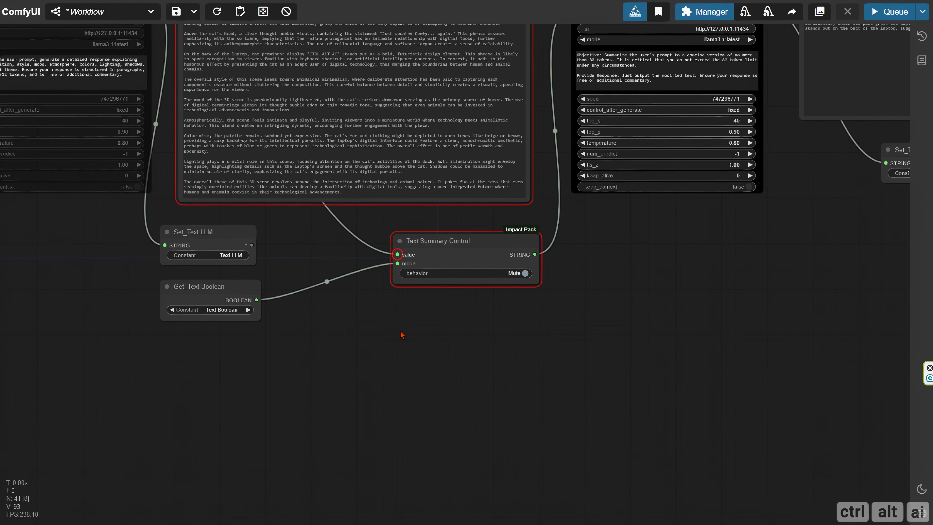
left_click_drag(430, 327, 521, 335)
left_click_drag(299, 294, 250, 318)
left_click_drag(283, 239, 255, 248)
left_click_drag(254, 321, 277, 321)
left_click_drag(529, 248, 570, 253)
Add an Any Switch (rgthree) node between Set_Text LLM and Text Summary Control and title it Text Any.
double_click(381, 282)
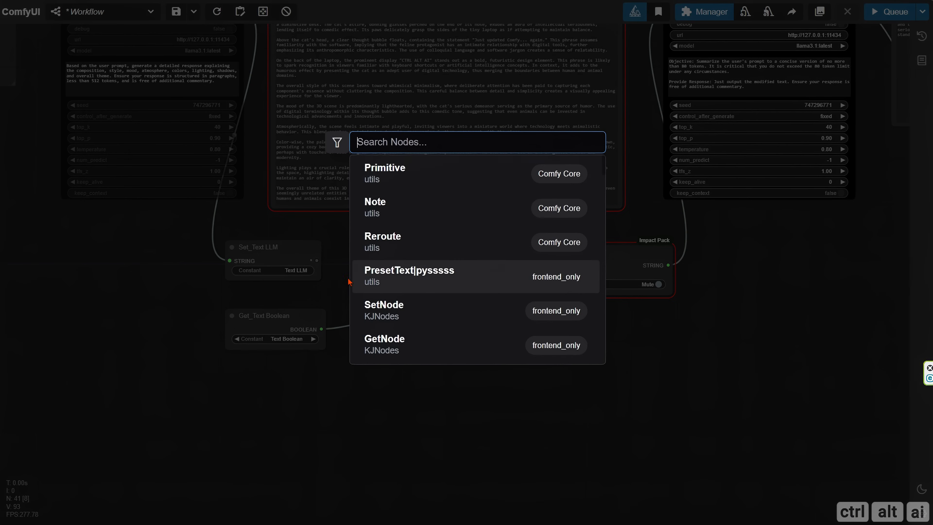
type("switch")
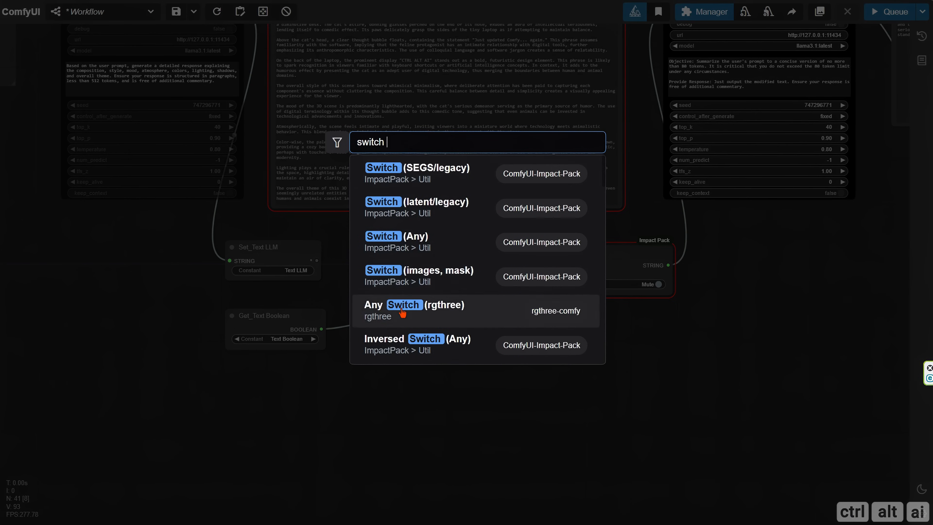
left_click(371, 311)
scroll(413, 318, "up", 3)
right_click(380, 263)
left_click(365, 356)
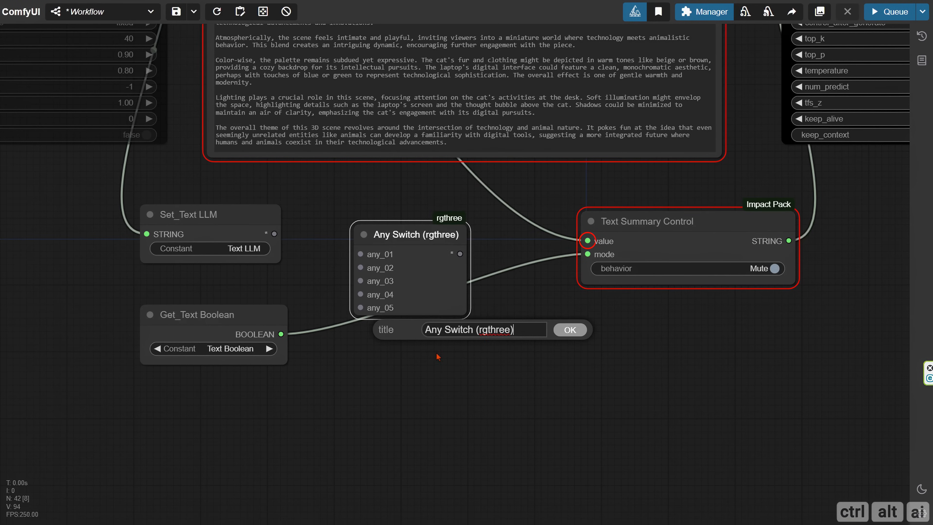
left_click_drag(515, 330, 414, 333)
type("Text An")
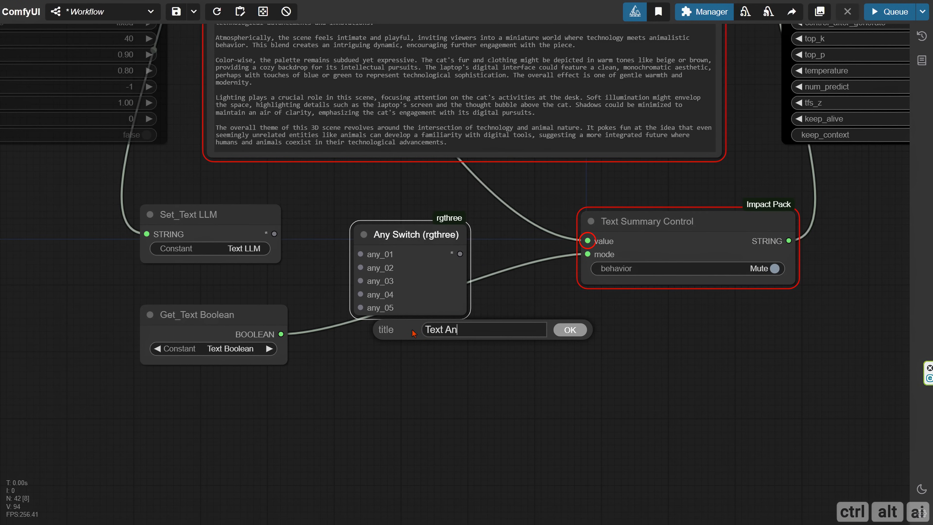
type("y")
key("Return")
Connect Text LLM's response output to Text Any's any_01 input.
scroll(283, 215, "down", 3)
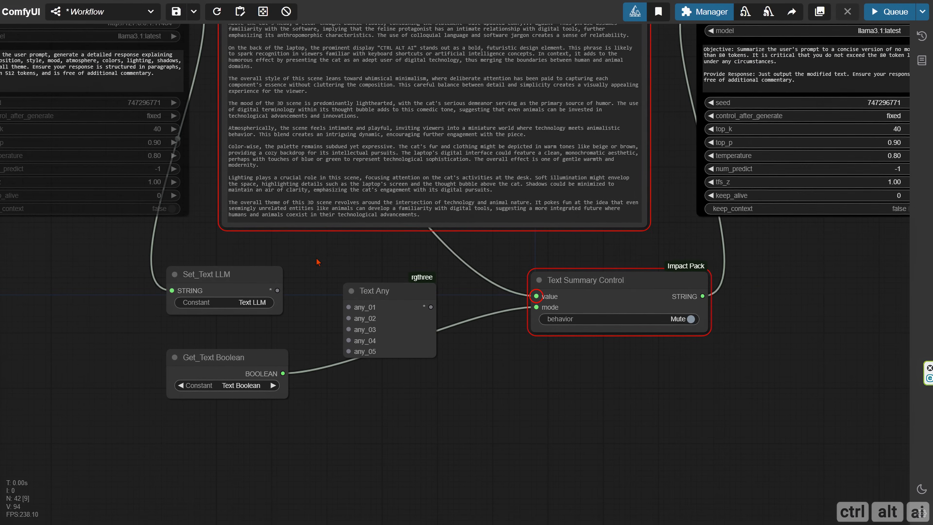
left_click_drag(146, 47, 304, 372)
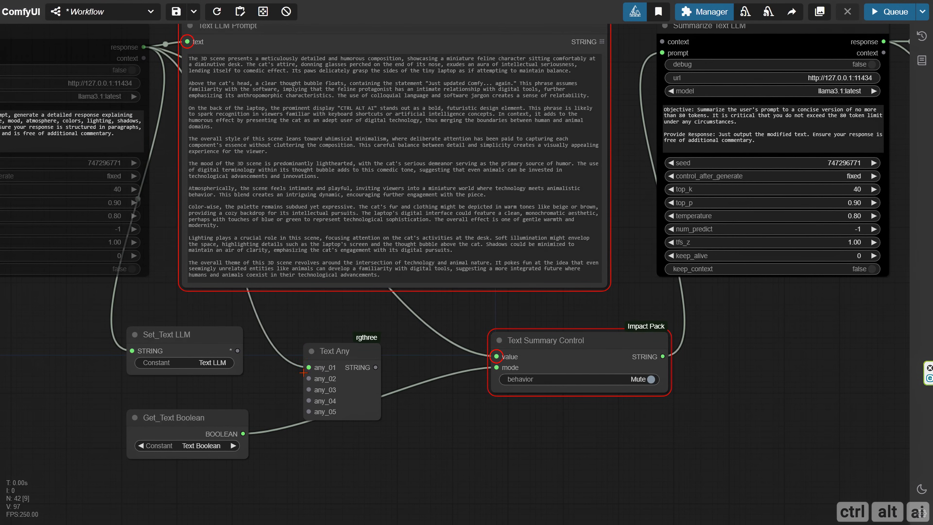
Move Get_Text Boolean down and add a Get node above it with its constant set to Blank.
left_click_drag(203, 423, 205, 471)
left_click_drag(188, 397, 187, 314)
left_click_drag(187, 387, 187, 329)
left_click(195, 357)
left_click(206, 366)
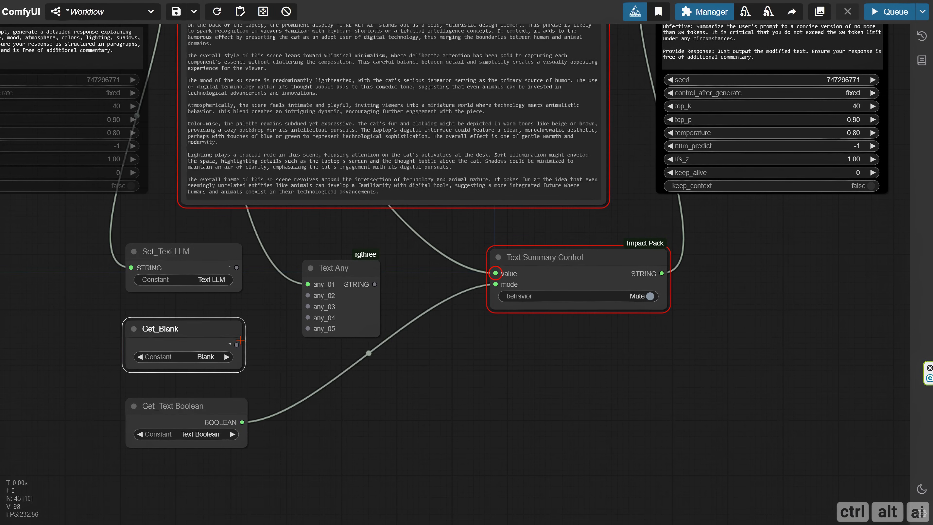
Connect Get_Blank's output to Text Any's any_02 input and Text Any's STRING output to Text Summary Control's value input.
left_click_drag(307, 295, 308, 296)
mouse_move(378, 293)
left_mouse_down()
mouse_move(264, 309)
mouse_move(381, 289)
left_mouse_up()
left_click_drag(278, 336, 434, 336)
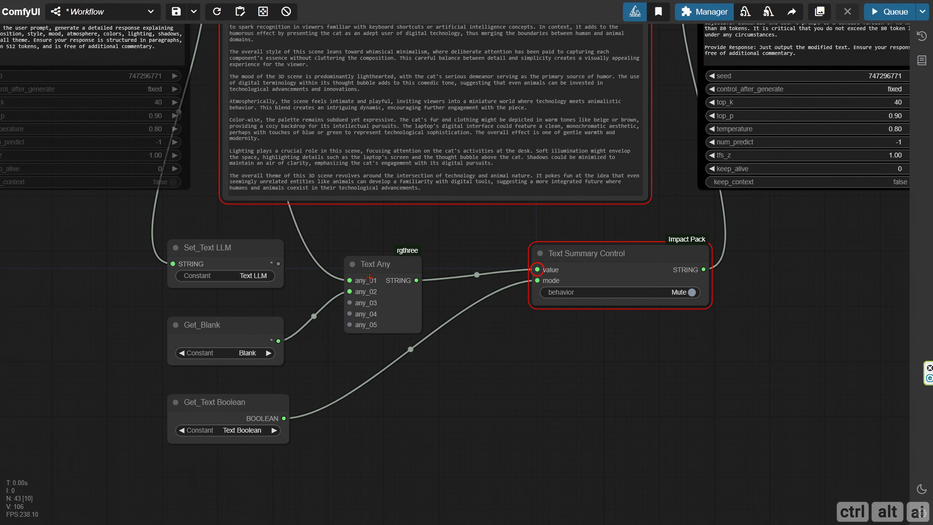
Reroute Text Any's output from Text Summary Control's value to a new Display Any (rgthree) node and enlarge that node.
left_click_drag(542, 268, 532, 271)
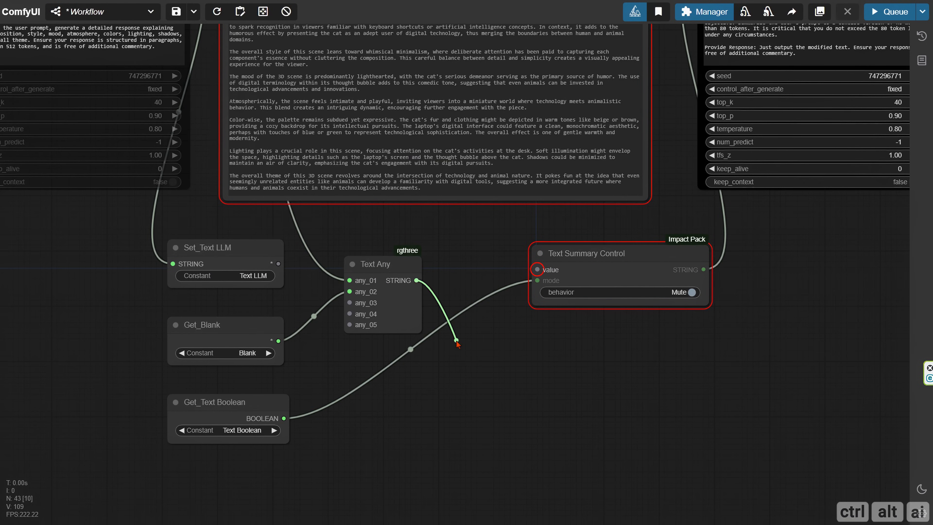
left_click_drag(457, 343, 456, 344)
type("displ")
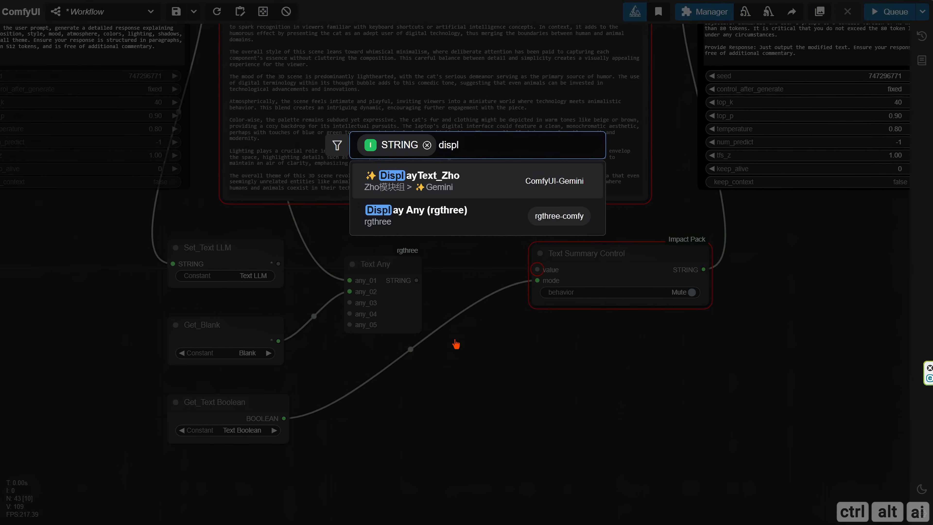
left_click(433, 217)
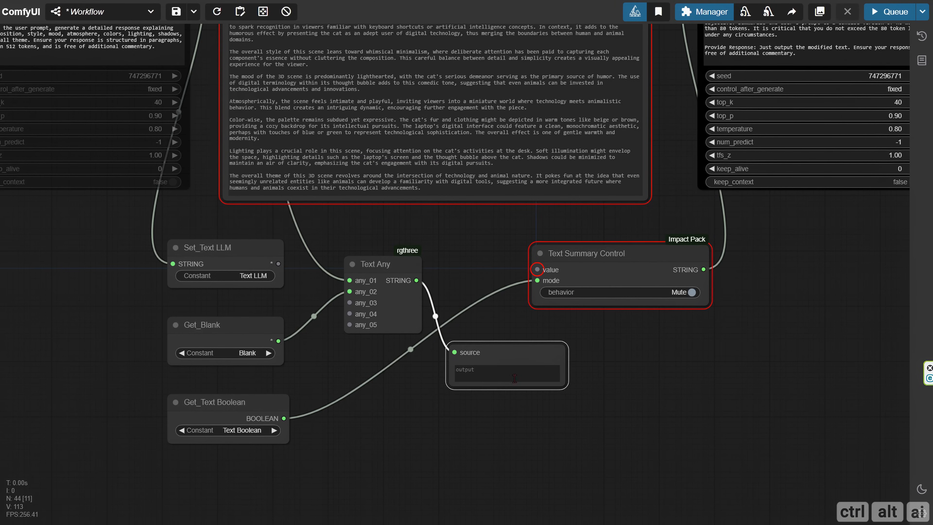
scroll(515, 346, "down", 3)
left_click_drag(552, 324, 671, 466)
left_click_drag(343, 317, 421, 343)
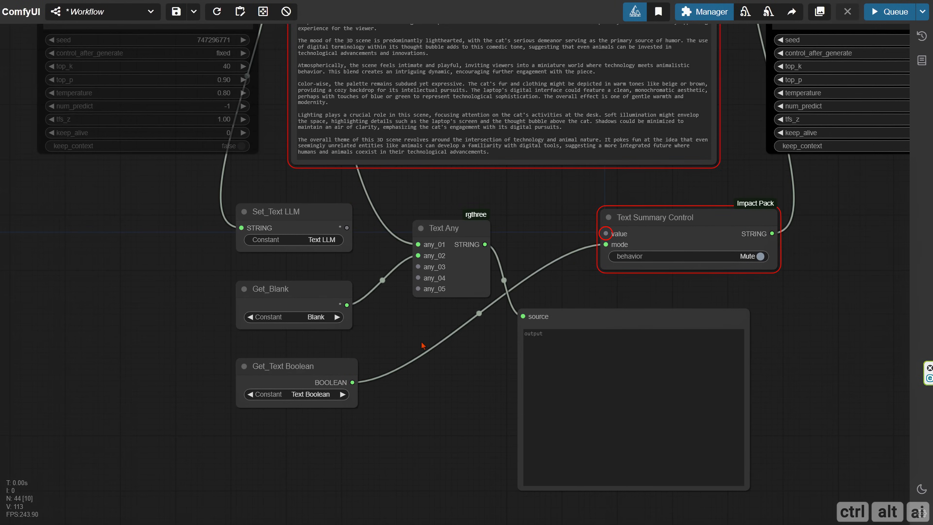
Set the Select Input node's select value to 2 and queue the workflow.
scroll(402, 342, "down", 1)
scroll(402, 341, "down", 2)
left_click_drag(148, 306, 605, 494)
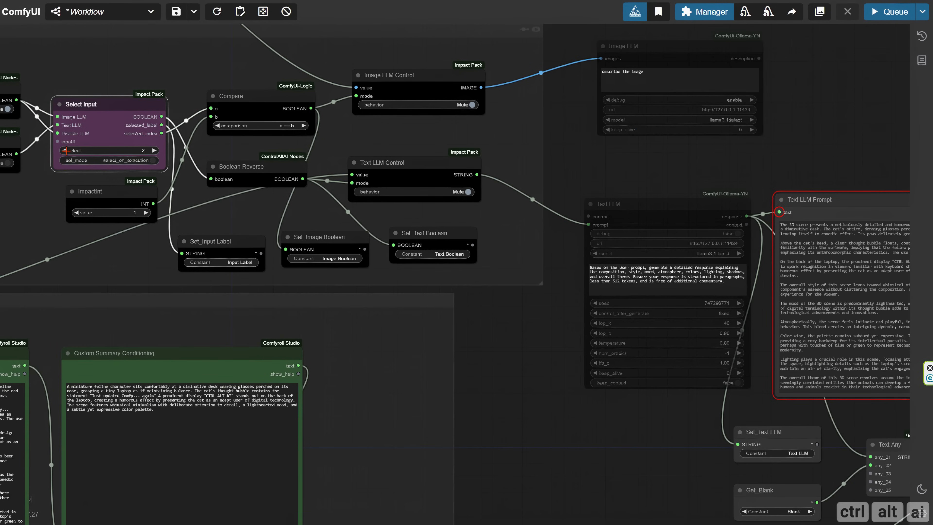
left_click_drag(604, 441, 298, 371)
scroll(298, 371, "up", 4)
left_click_drag(420, 348, 185, 353)
left_click(885, 16)
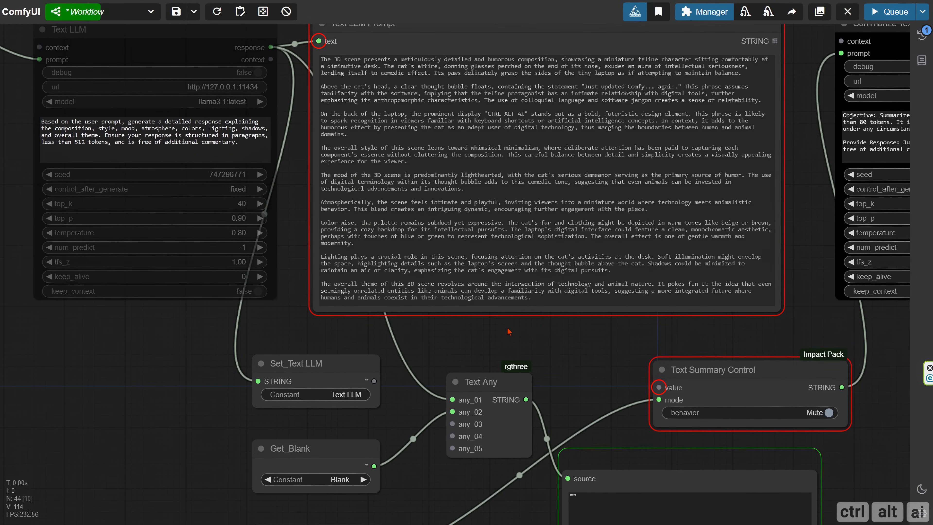
Examine the text that Text Any passes to the Display Any node after the run.
left_click_drag(457, 346, 385, 319)
scroll(380, 316, "down", 2)
left_click_drag(476, 358, 438, 344)
scroll(442, 391, "up", 4)
scroll(442, 338, "down", 4)
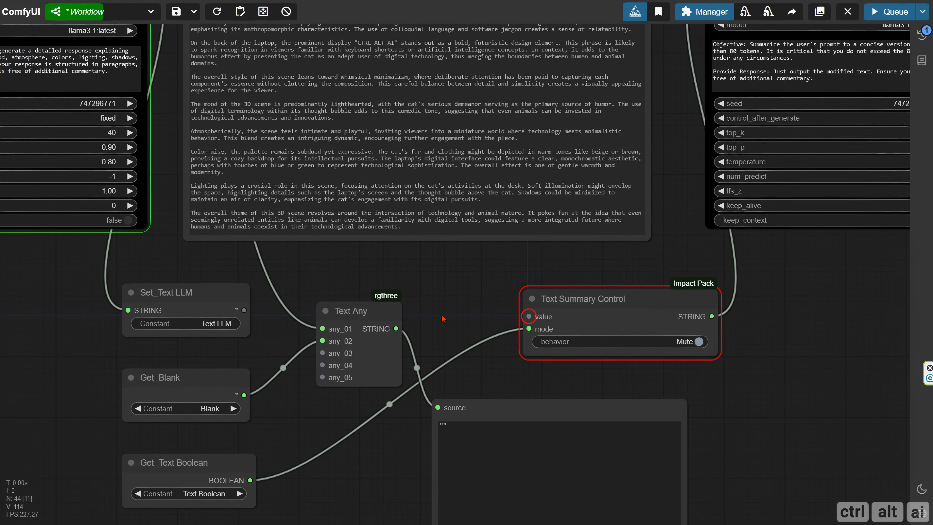
left_click_drag(531, 443, 419, 314)
scroll(273, 376, "up", 5)
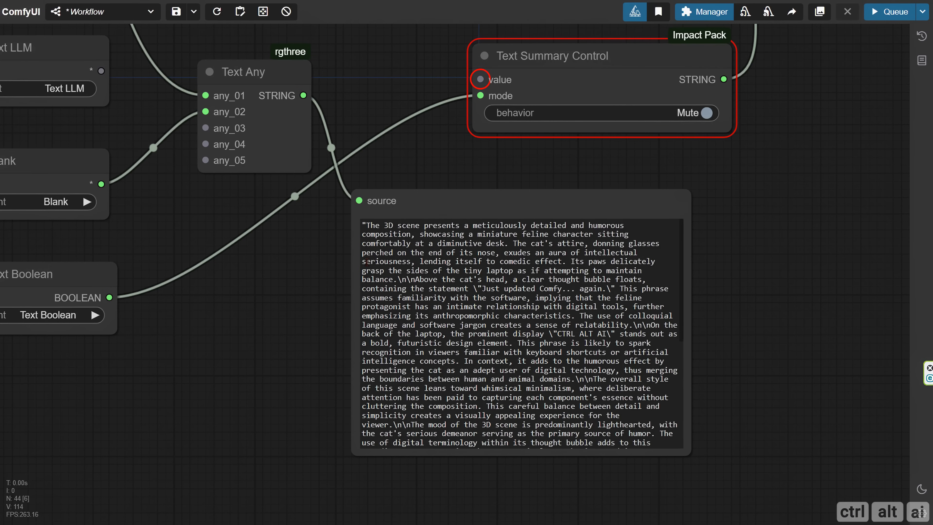
left_click_drag(363, 225, 562, 417)
left_click(562, 417)
scroll(522, 386, "down", 4)
scroll(335, 346, "down", 6)
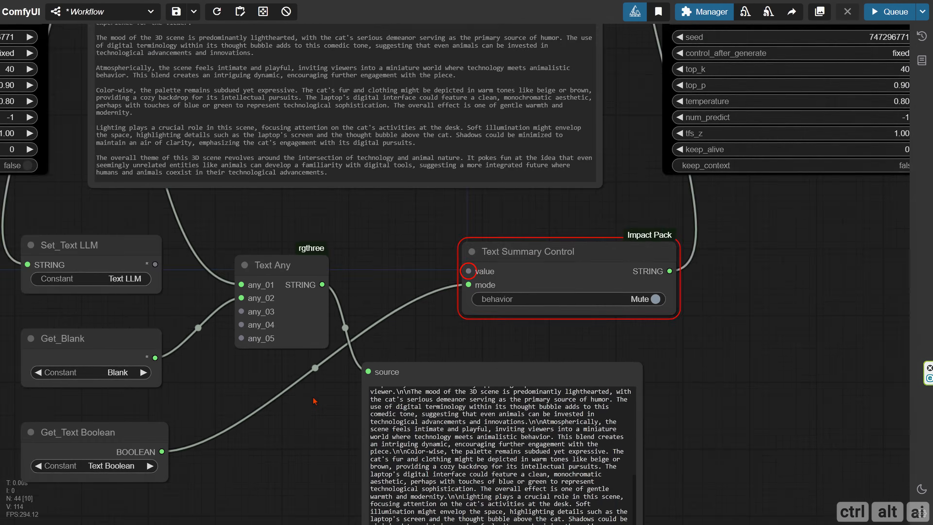
Enter 1234 as the test text in the Blank node.
left_click_drag(231, 437, 261, 365)
scroll(260, 365, "up", 5)
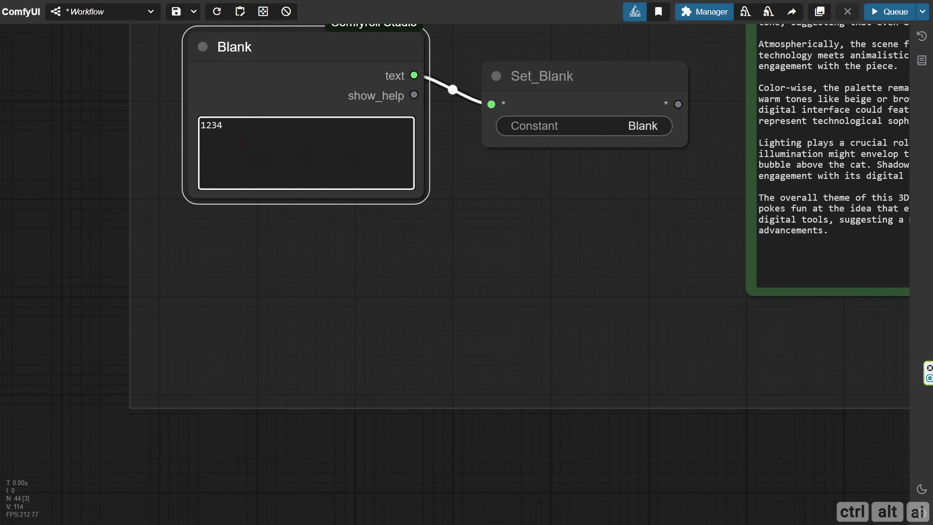
Queue the workflow with the Blank node's 1234 test text and check the display node fed by Text Any.
scroll(302, 334, "down", 6)
left_click_drag(845, 368, 225, 368)
left_click_drag(845, 459, 371, 522)
scroll(190, 357, "down", 1)
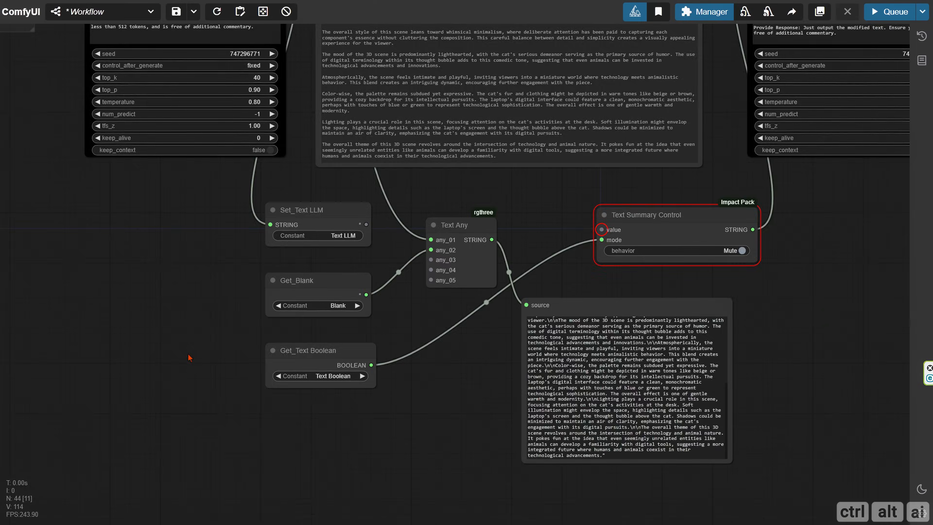
scroll(190, 357, "down", 1)
left_click_drag(45, 197, 752, 488)
scroll(431, 314, "up", 4)
scroll(431, 313, "down", 4)
left_click_drag(734, 454, 104, 227)
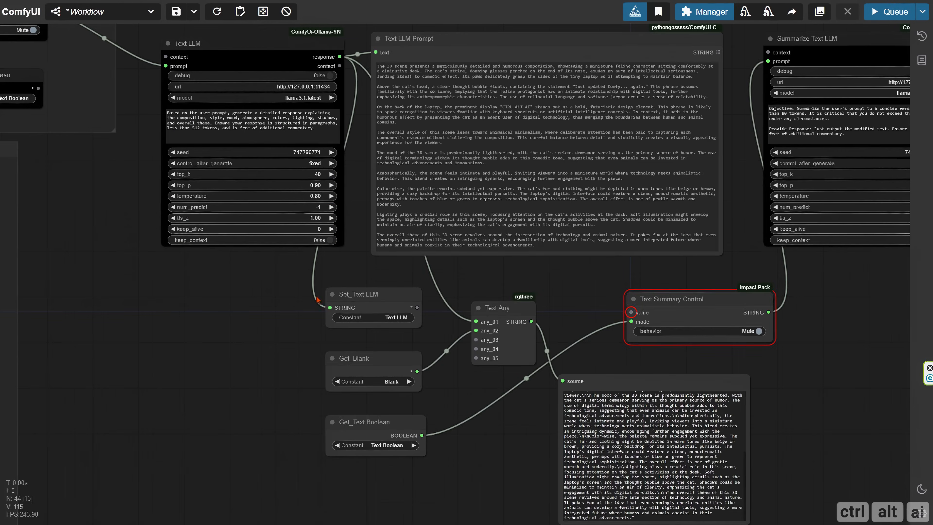
scroll(853, 500, "up", 3)
left_click(881, 18)
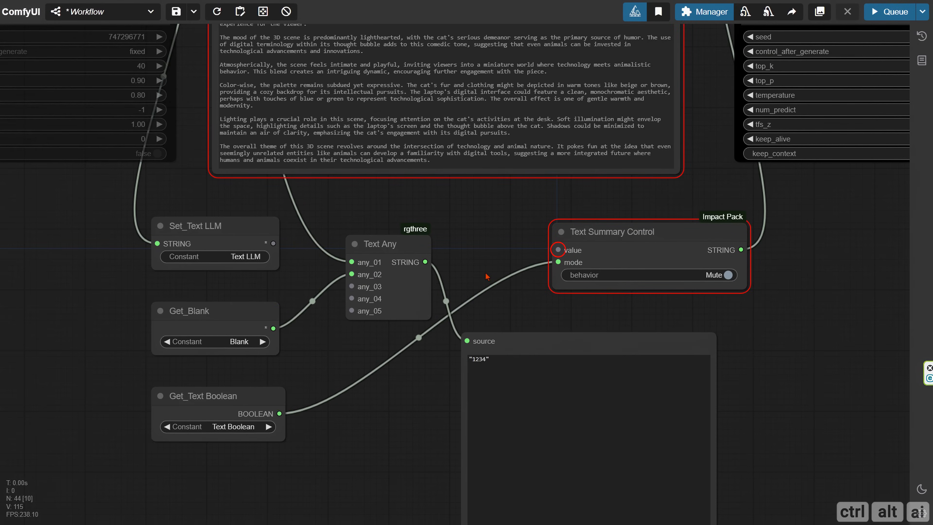
left_click_drag(486, 274, 415, 199)
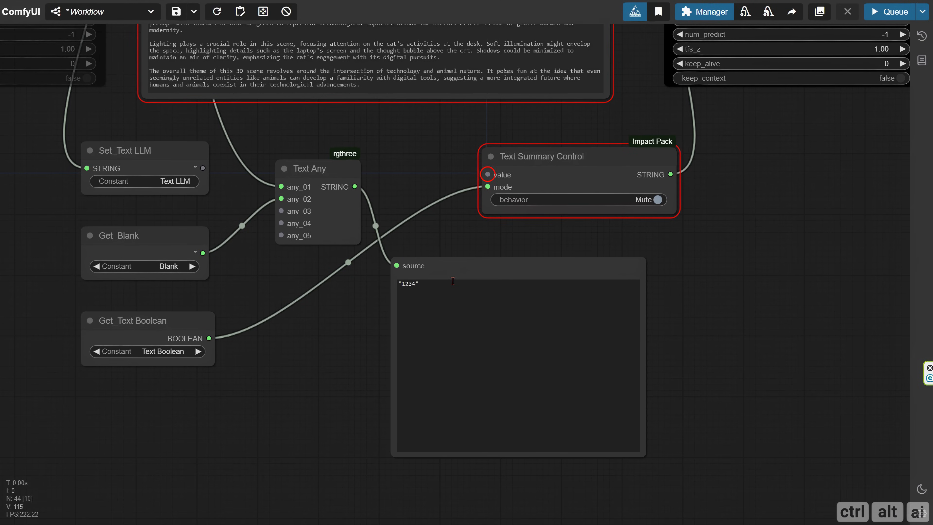
Clear the test text from the Blank node.
scroll(312, 370, "down", 5)
left_click_drag(44, 384, 861, 416)
left_click_drag(73, 313, 400, 266)
scroll(233, 266, "up", 4)
left_click_drag(279, 213, 229, 217)
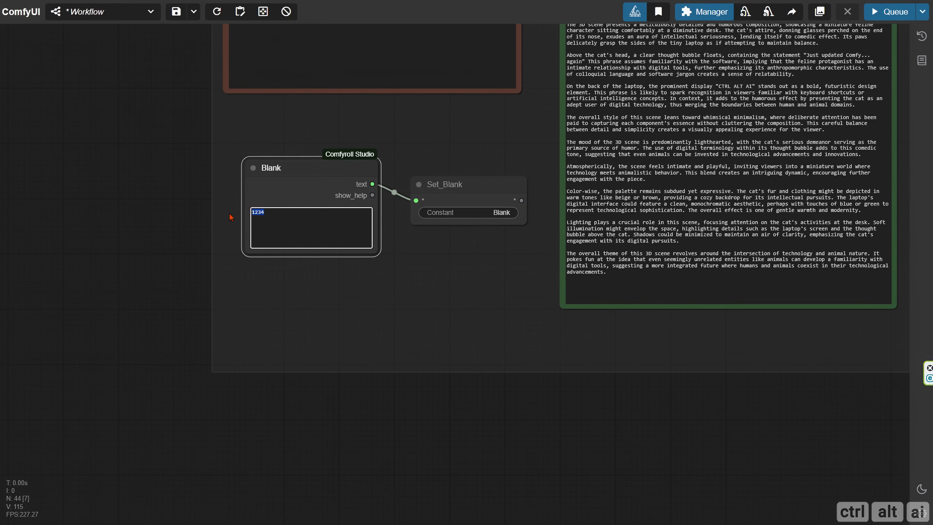
type("\"\"")
left_click(225, 268)
Queue the workflow with the empty Blank node and inspect the display node fed by Text Any.
scroll(224, 268, "down", 5)
left_click_drag(722, 447, 0, 467)
left_click(880, 16)
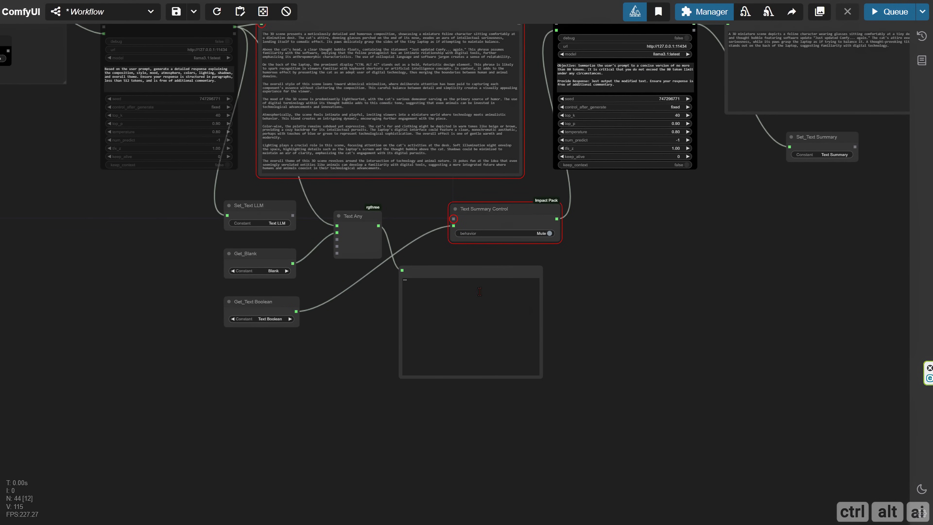
scroll(392, 299, "up", 11)
left_click_drag(426, 246, 435, 246)
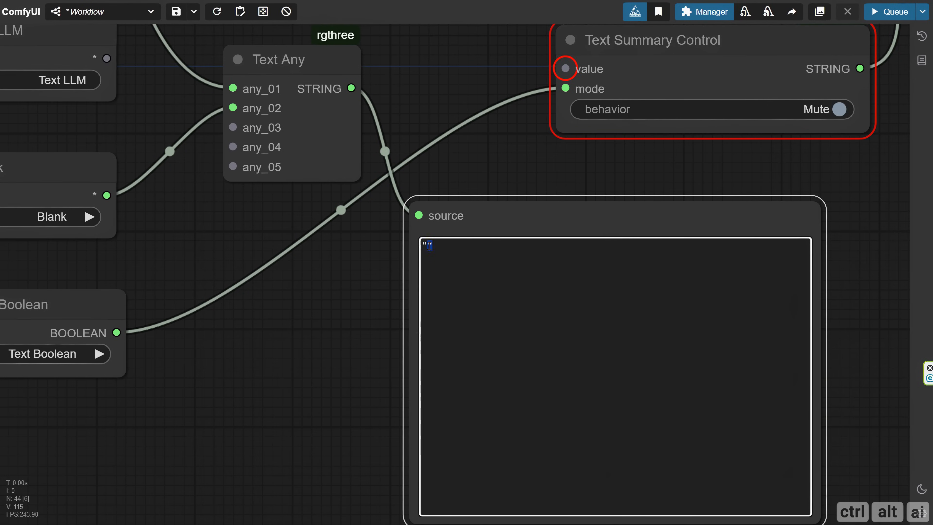
left_click(437, 249)
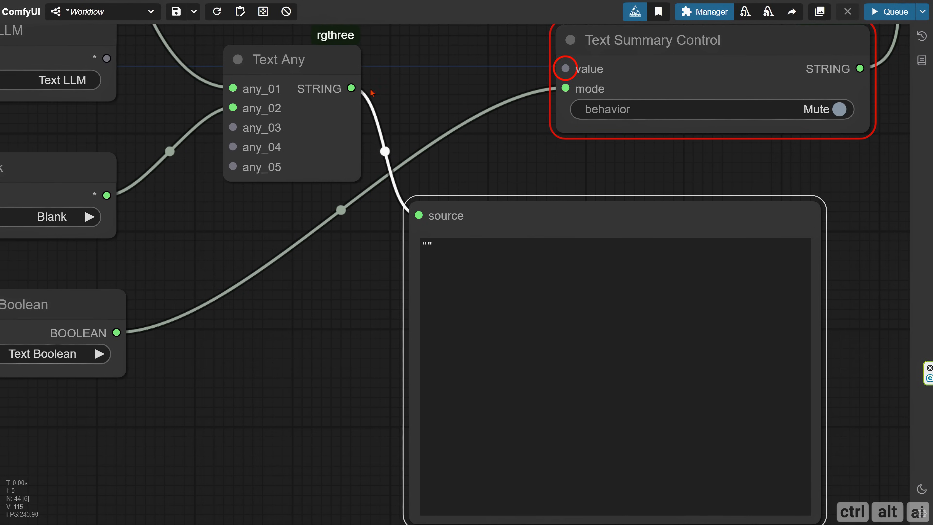
Connect the STRING output of Text Any to the value input of Text Summary Control and delete the text display node.
left_click_drag(351, 88, 565, 69)
scroll(490, 197, "down", 5)
key("Delete")
scroll(476, 219, "down", 3)
left_click_drag(475, 218, 459, 358)
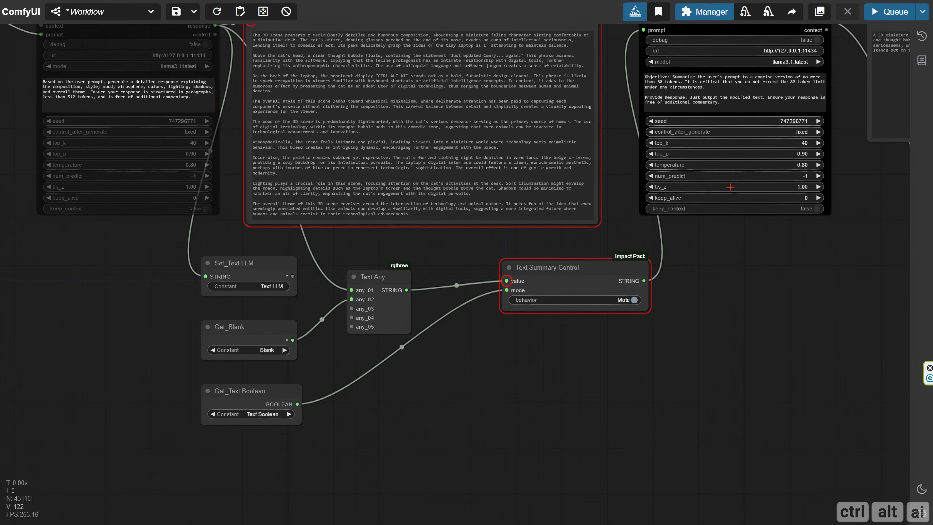
Queue the workflow to check how Text Summary Control affects the Summarize Text LLM branch.
left_click_drag(730, 187, 709, 243)
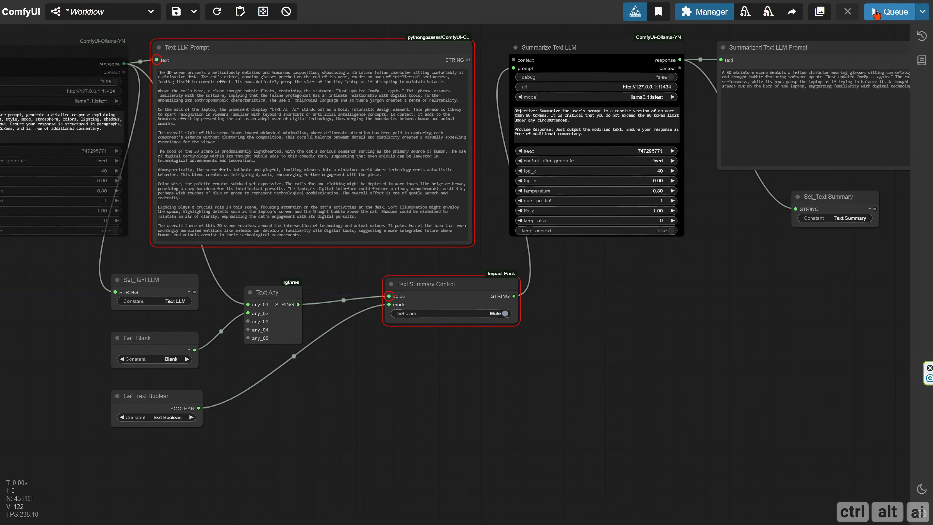
left_click(876, 14)
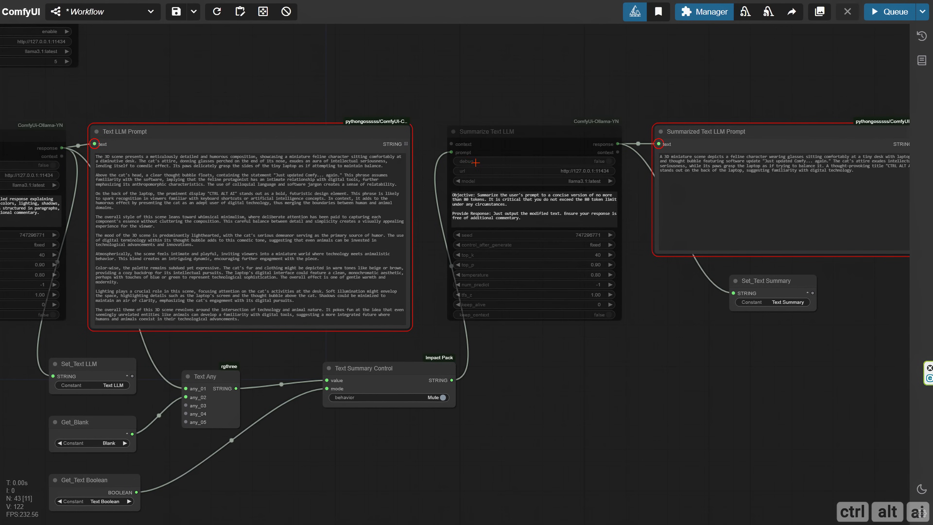
scroll(450, 246, "down", 1)
left_click_drag(275, 387, 361, 371)
scroll(361, 372, "down", 2)
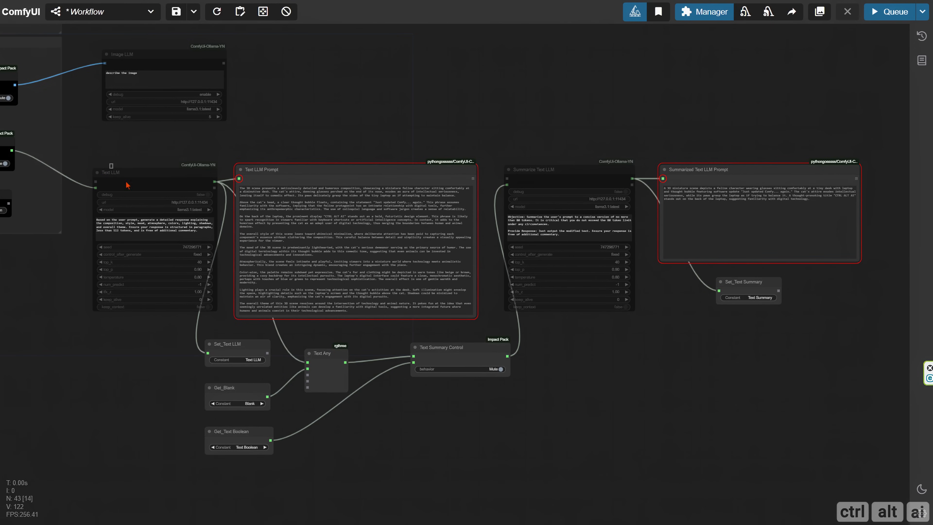
Select the Text LLM, prompt, control and summary nodes and add a group around them.
left_click_drag(126, 185, 762, 435)
right_click(205, 138)
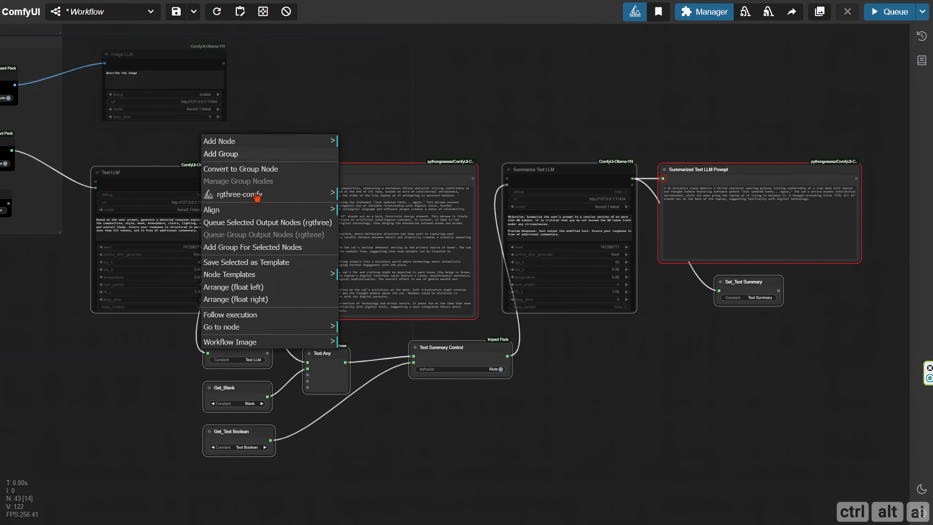
left_click(265, 248)
Align the new group next to the existing groups and resize it around the text LLM and summary nodes.
left_click_drag(235, 156, 223, 243)
left_click_drag(222, 173, 479, 119)
left_click_drag(407, 187, 332, 187)
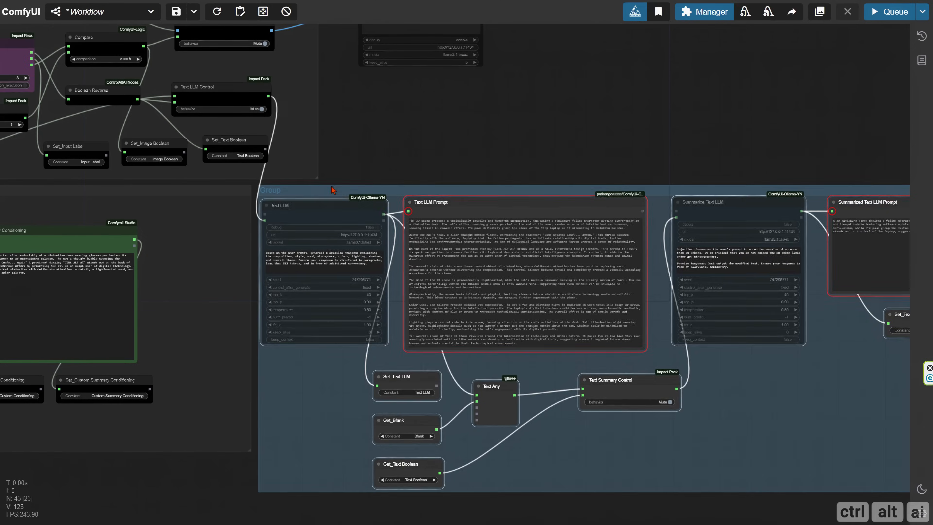
scroll(221, 436, "down", 3)
left_click_drag(827, 500, 640, 396)
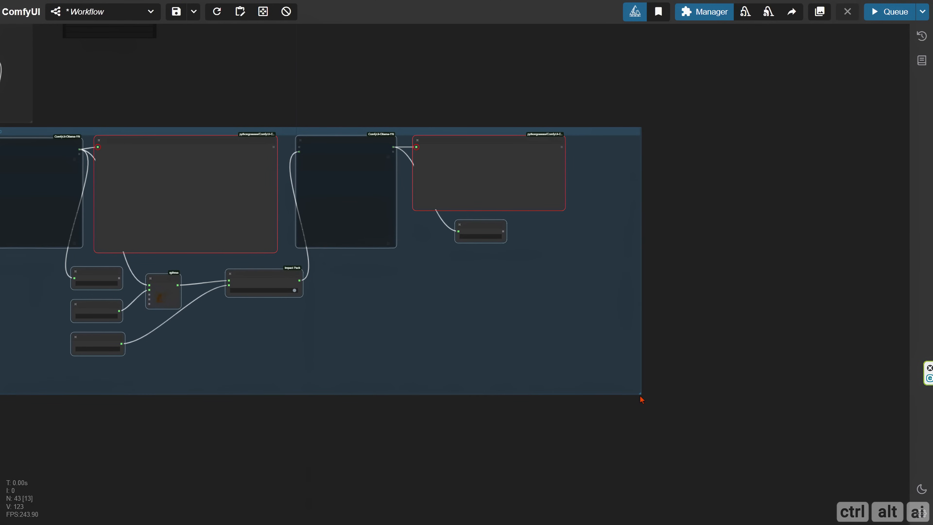
left_click_drag(103, 231, 319, 256)
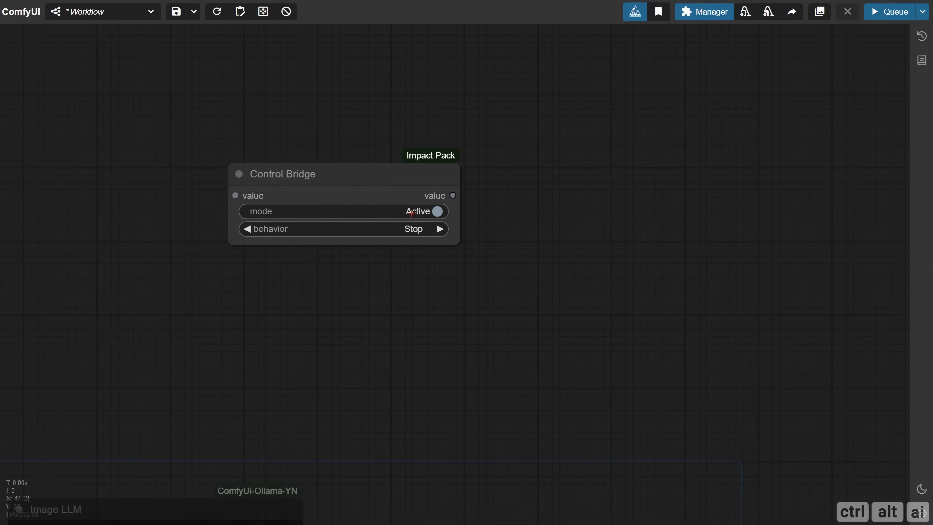
Connect the IMAGE output of Image Conditioning to the value input of the Control Bridge.
left_click_drag(238, 267, 443, 286)
scroll(311, 294, "down", 8)
left_click_drag(280, 294, 686, 264)
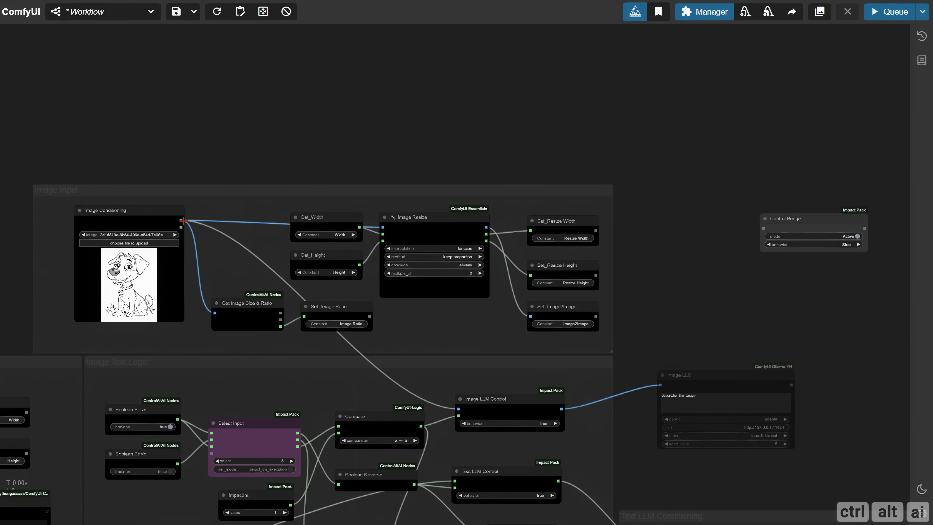
left_click_drag(184, 221, 763, 228)
Add an Image Resize node from ComfyUI_essentials, connected to the Control Bridge's IMAGE output.
left_click_drag(727, 284, 253, 311)
scroll(390, 270, "up", 7)
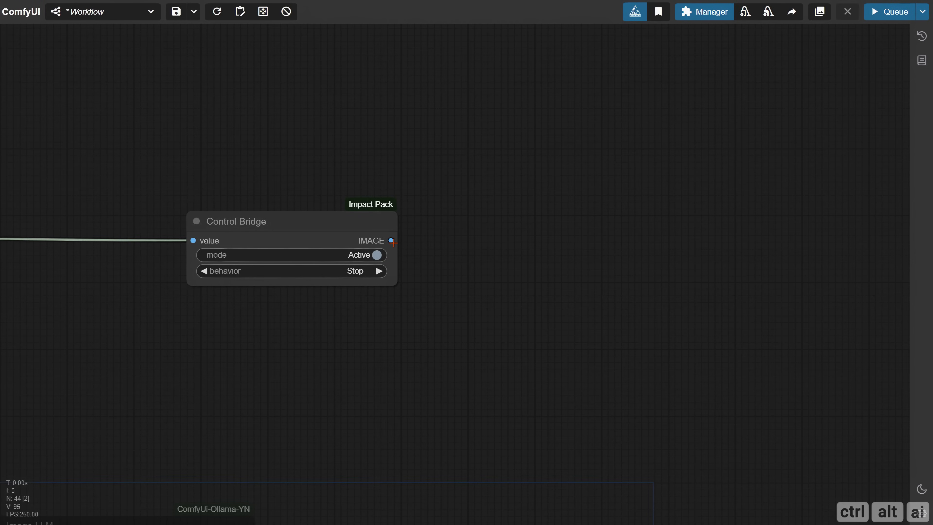
left_click_drag(395, 241, 422, 237)
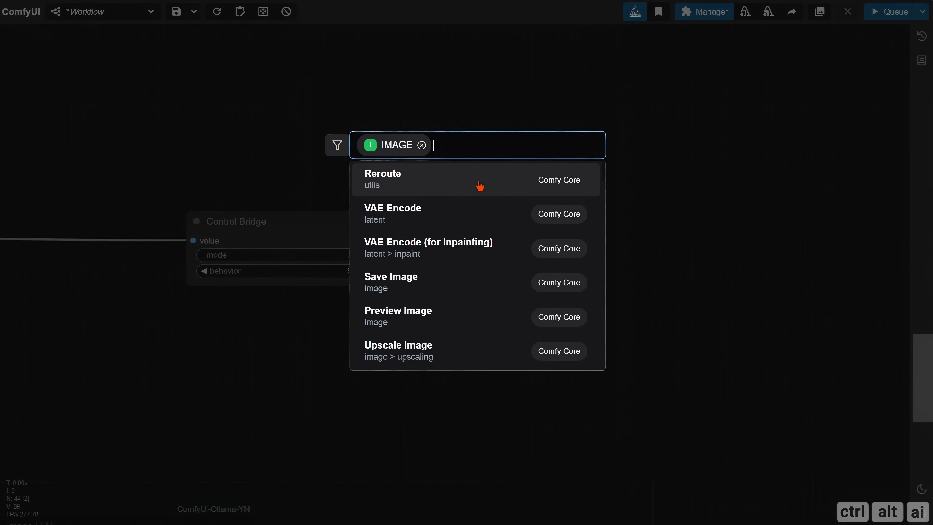
type("image re")
scroll(454, 235, "down", 5)
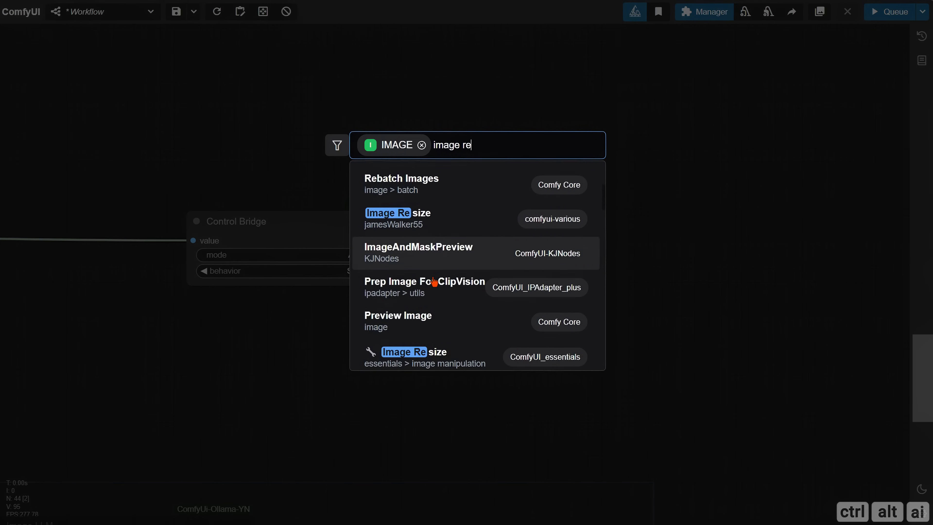
left_click(414, 351)
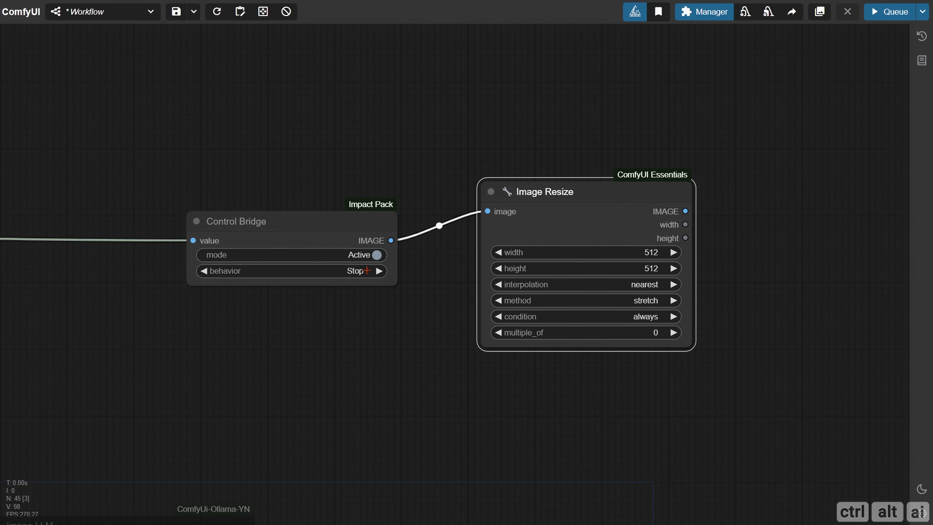
Switch the Control Bridge's mode to Stop/Mute/Bypass and try its Mute, Bypass and Stop behaviors in turn.
left_click(367, 255)
left_click(354, 270)
left_click(423, 288)
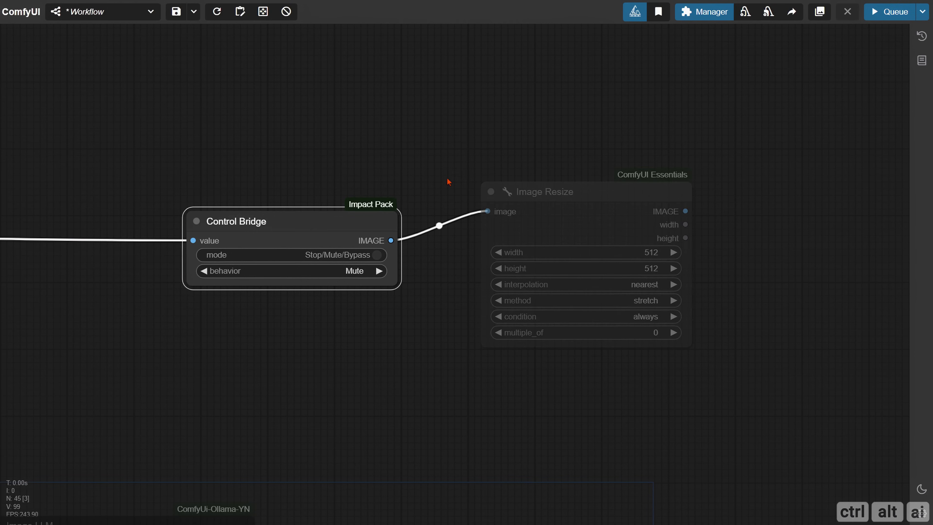
left_click(361, 274)
left_click(371, 302)
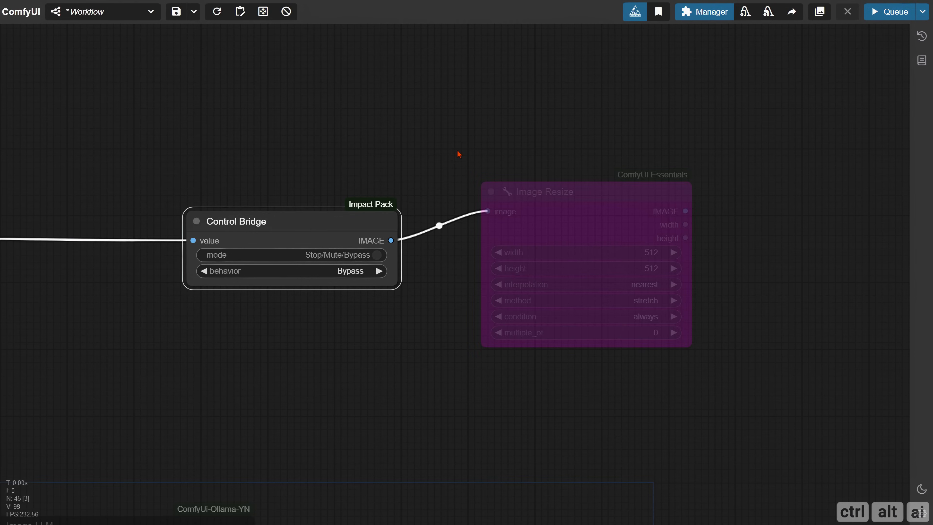
left_click(360, 274)
left_click(360, 274)
Delete the Control Bridge and the Image Resize node connected to it.
scroll(375, 302, "down", 5)
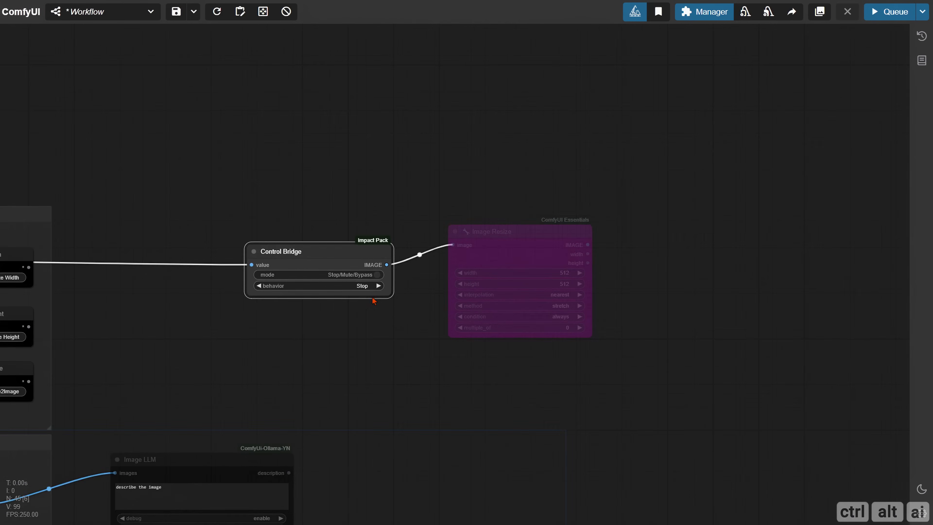
left_click_drag(305, 305, 480, 286)
left_click(496, 234)
key("Delete")
left_click(654, 225)
key("Delete")
Set the behavior of both Image LLM Control and Text LLM Control to Mute.
left_click_drag(361, 275, 706, 154)
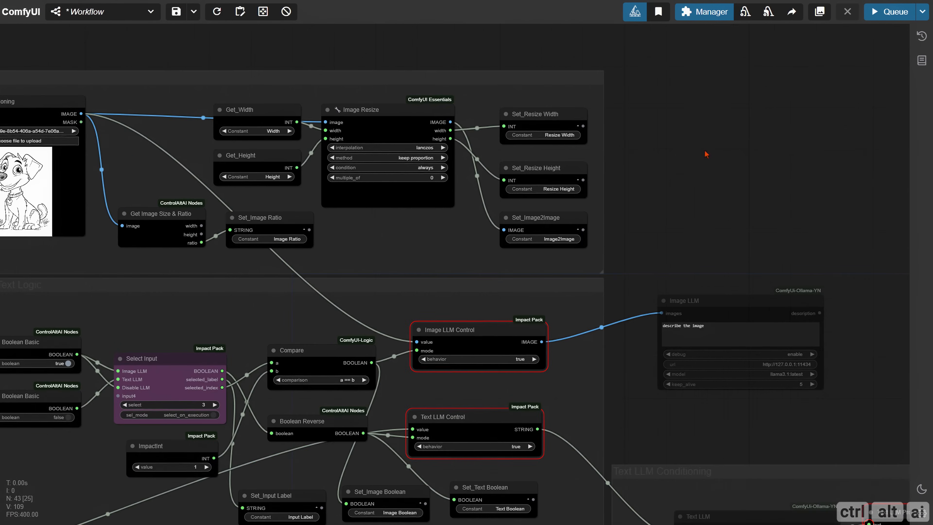
scroll(558, 348, "up", 4)
left_click_drag(629, 387, 595, 256)
scroll(504, 256, "up", 2)
left_click(432, 225)
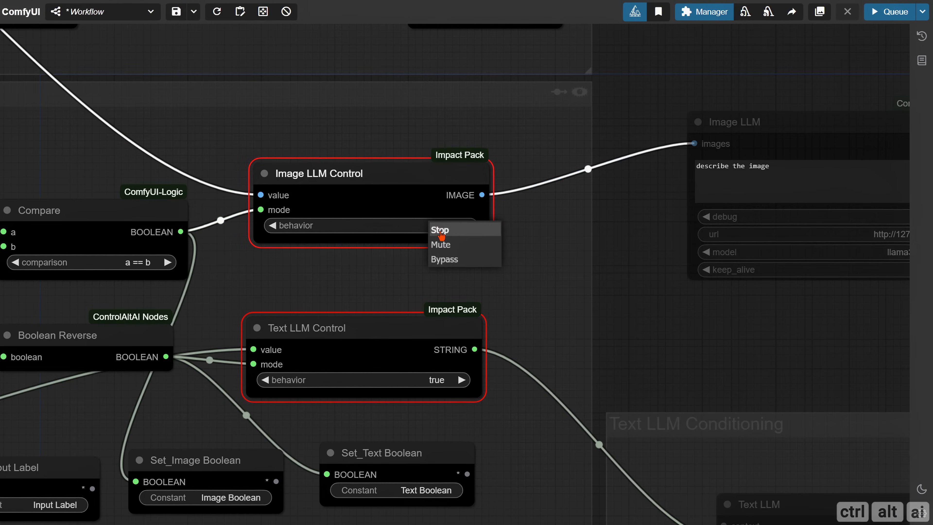
left_click(441, 244)
scroll(455, 287, "down", 2)
left_click(437, 363)
left_click(439, 378)
left_click(517, 300)
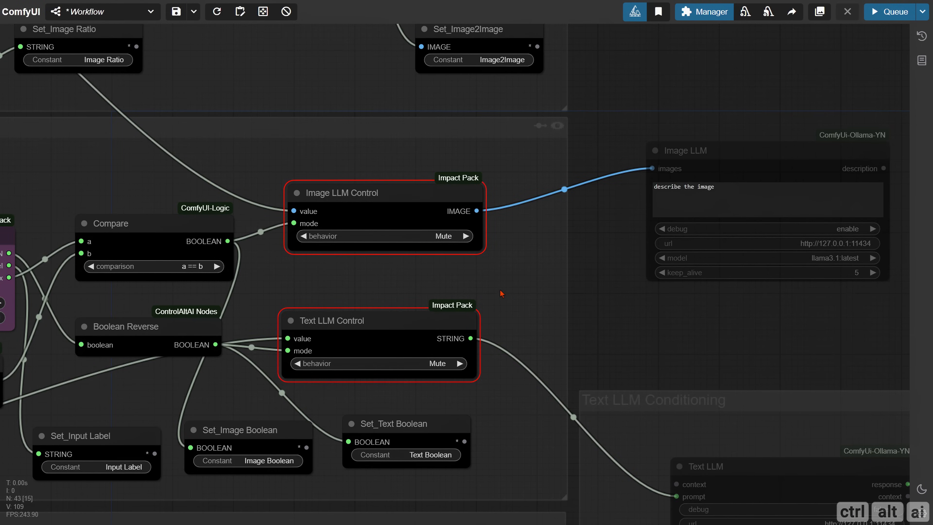
Set the behavior of Text Summary Control to Mute.
scroll(502, 294, "down", 4)
left_click_drag(568, 329, 150, 40)
scroll(564, 262, "down", 3)
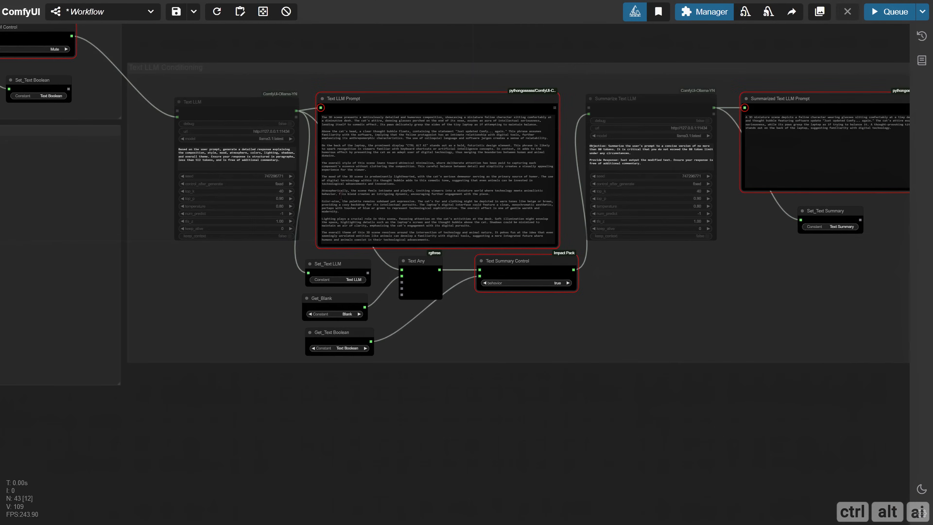
scroll(512, 296, "up", 8)
left_click(599, 233)
left_click(610, 247)
Set the Image LLM node's model to llava:latest and its keep_alive to 0.
scroll(535, 313, "down", 3)
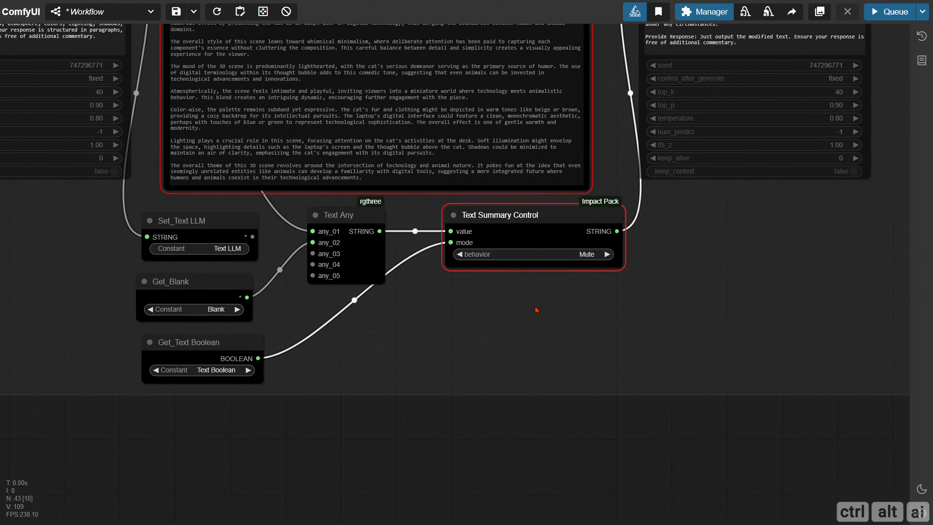
scroll(663, 313, "down", 3)
left_click_drag(663, 312, 386, 316)
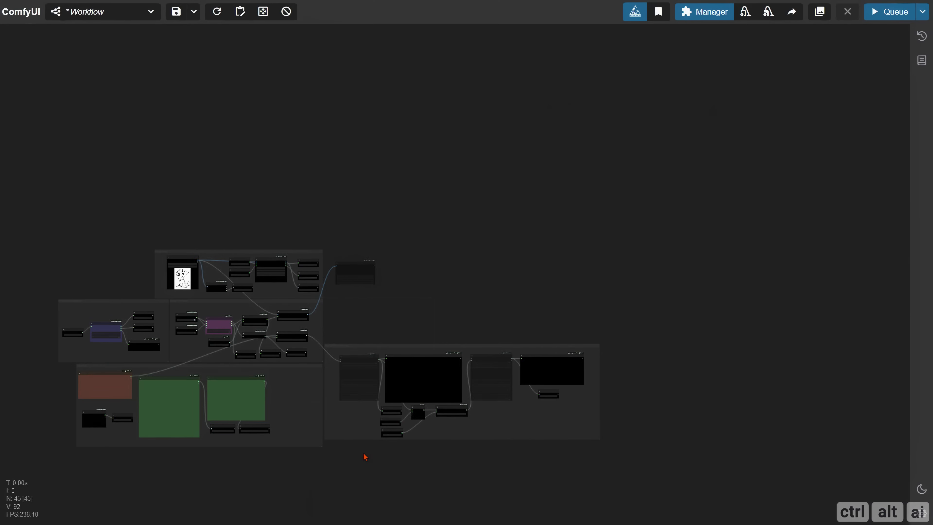
scroll(354, 286, "up", 10)
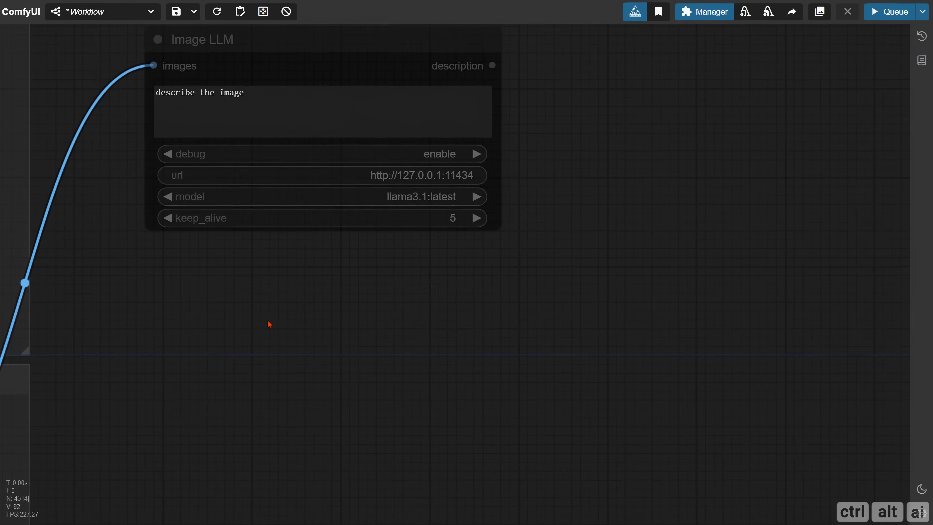
left_click(415, 203)
left_click(427, 214)
left_click(429, 225)
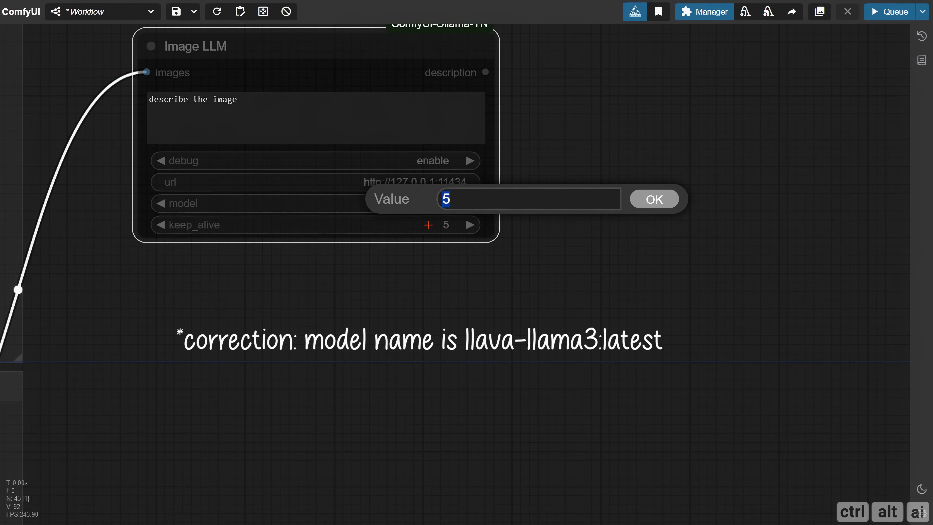
type("0")
key("Return")
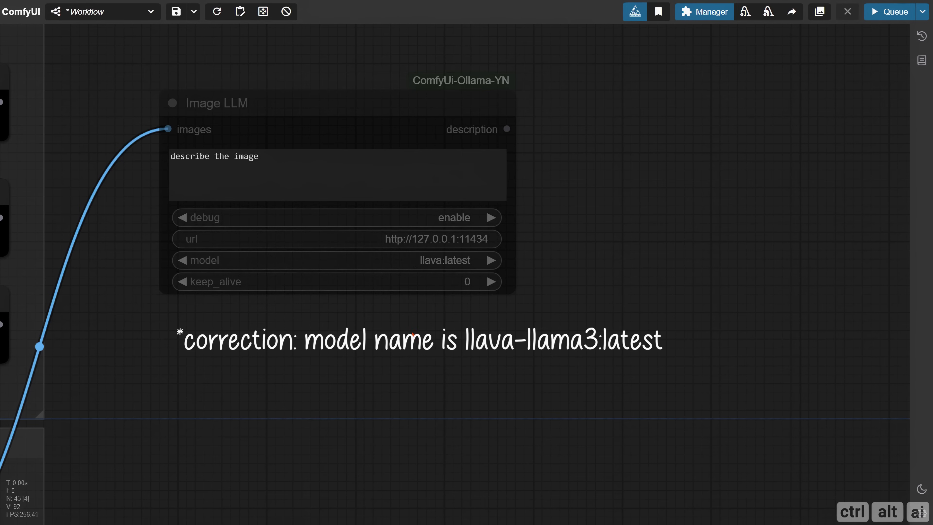
Replace the Image LLM prompt with instructions starting "You are an advanced AI assistant equipped with visual and language understanding capabilities" and enlarge the node.
left_click(337, 173)
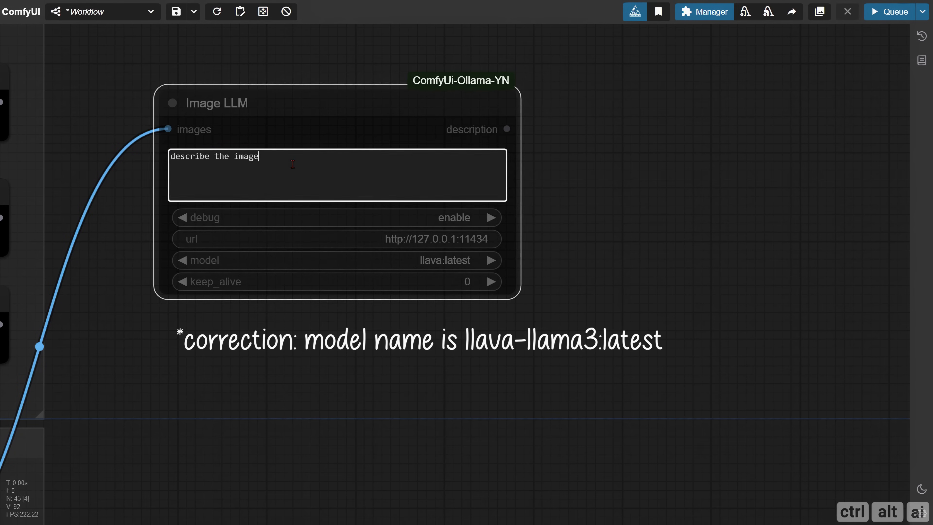
key("ctrl+a")
type("You are an advanced AI assistant equipped with visual and language understanding capabilities. Your primary goal is to meticulously analyze the given image and generate a comprehensive prompt suitable for recreating or expanding upon the image using various generative models.  Analyze the image and classify it as either a vector illustration, digital painting, traditional art painting, drawing, sketch, photograph, 3D rendering, graphic design, street art, folk art, conceptual art, texture, pattern, cartoon comic, etc. Subsequently, describe the image in extreme detail, encompassing its composition, style, mood, atmosphere, colors, lighting, shadows, and overall theme. Ensure your response is structured in paragraphs and is free of additional commentary.")
left_click_drag(519, 297, 624, 371)
left_click(685, 302)
scroll(673, 275, "down", 3)
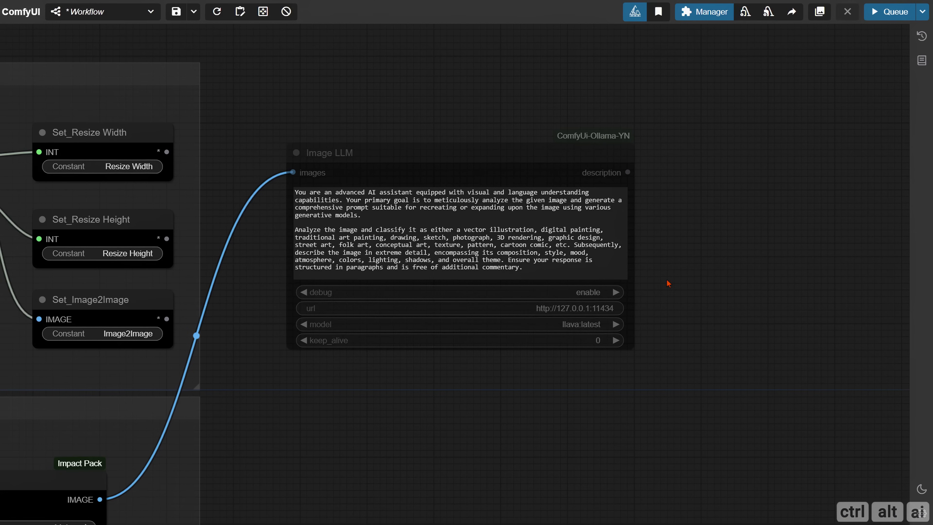
Place a copy of the Text LLM Prompt node beside Image LLM and connect Image LLM's description output to its text input.
left_click_drag(646, 384, 515, 392)
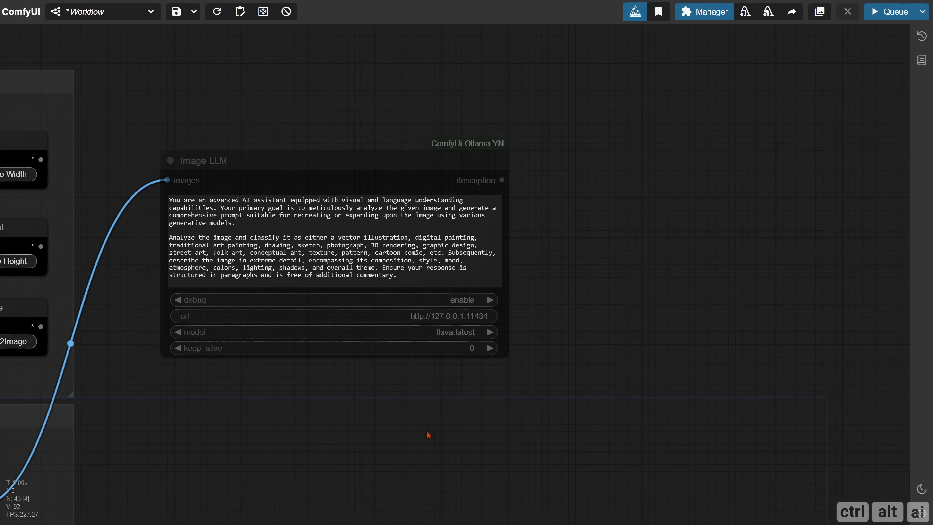
scroll(350, 309, "down", 3)
left_click_drag(349, 308, 243, 218)
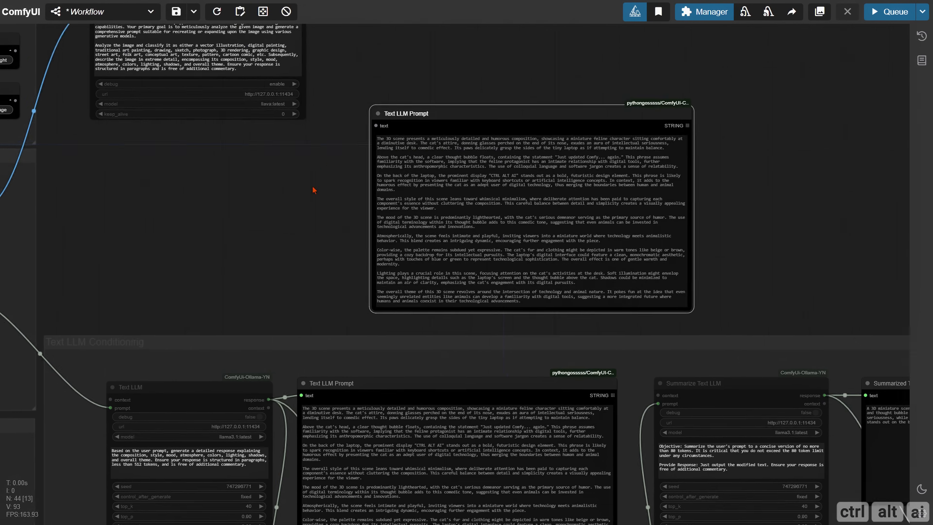
left_click_drag(314, 190, 243, 362)
left_click_drag(344, 284, 317, 172)
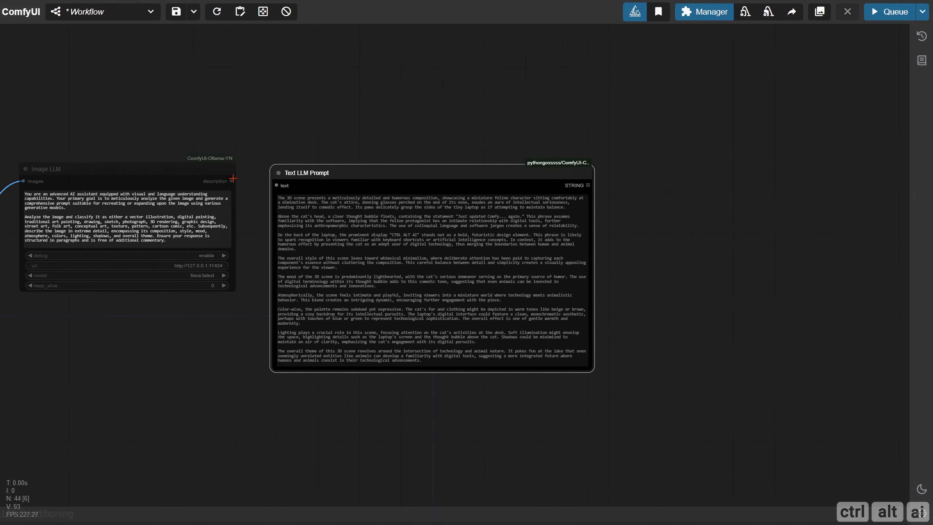
left_click_drag(232, 181, 277, 185)
Rename the copied prompt display node as "Image LLM Prompt".
right_click(279, 172)
left_click(290, 307)
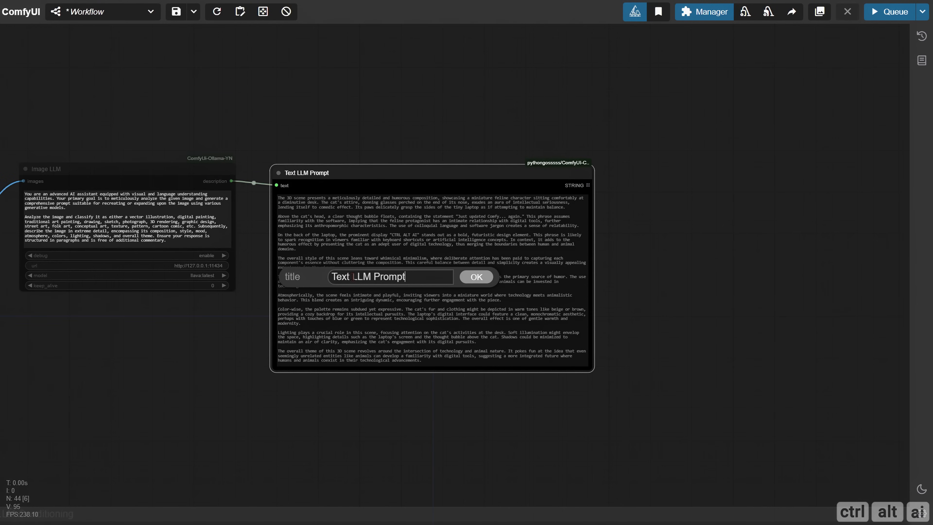
left_click_drag(352, 276, 272, 283)
type("Image")
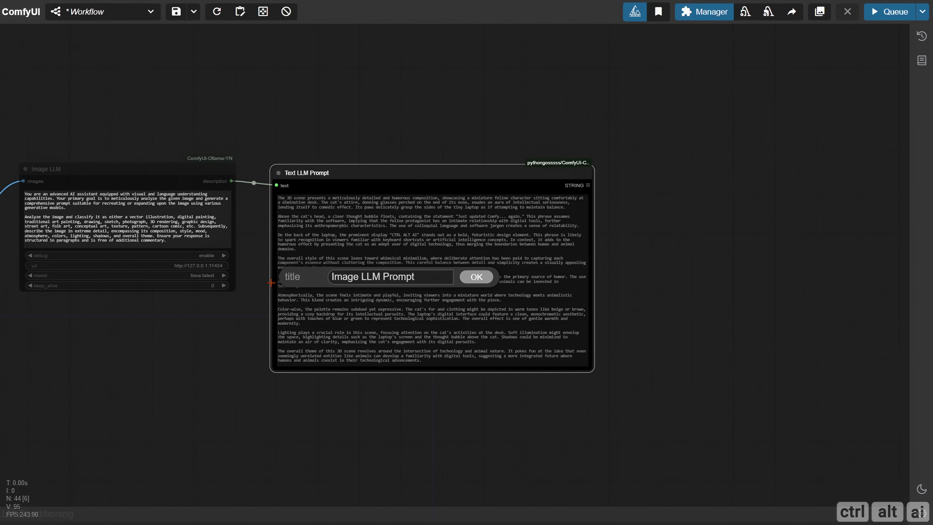
key("Return")
Duplicate the Summarize Text LLM and Summarized Text LLM Prompt nodes into the empty area beside Image LLM Prompt.
left_click_drag(168, 347, 227, 341)
scroll(235, 386, "down", 1)
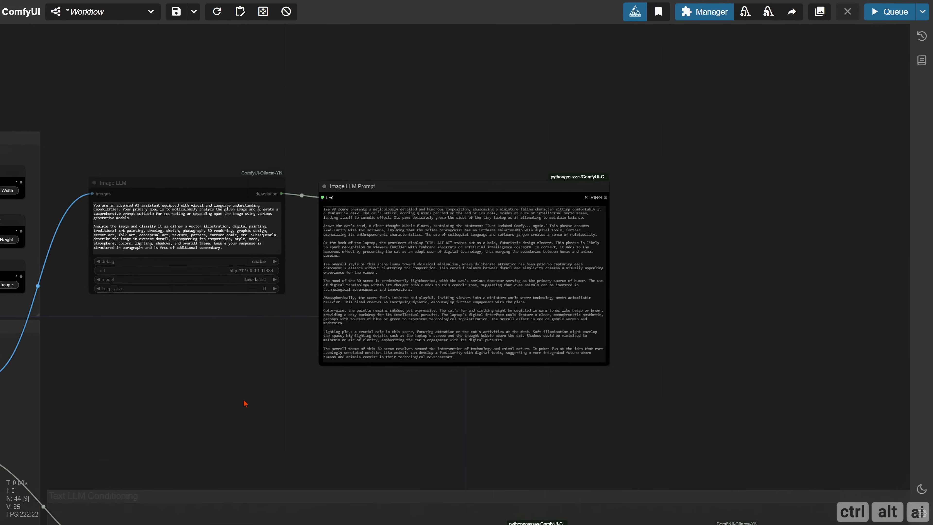
left_click_drag(595, 457, 288, 317)
scroll(378, 289, "up", 3)
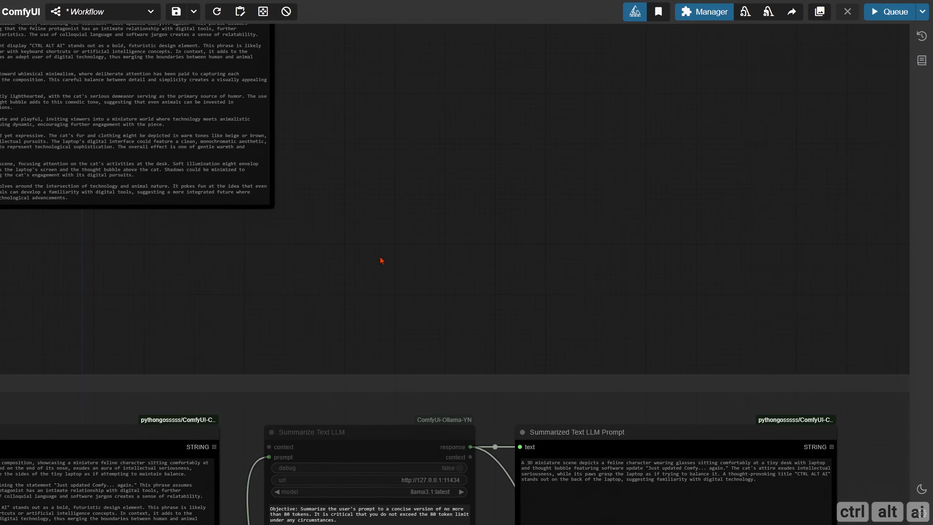
left_click_drag(381, 261, 351, 119)
left_click_drag(282, 263, 623, 353, "ctrl")
key("ctrl+c")
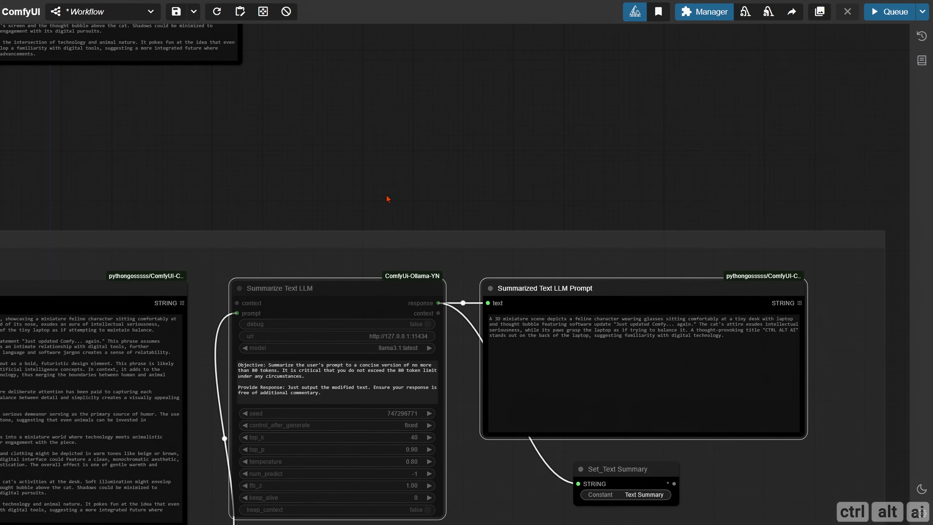
left_click_drag(359, 92, 303, 425)
key("ctrl+v")
left_click_drag(420, 294, 486, 165)
Arrange the duplicated nodes and resize the copied Summarize Text LLM so that its full prompt text fits.
left_click(329, 187)
left_click_drag(226, 198, 247, 192)
left_click_drag(379, 197, 225, 225)
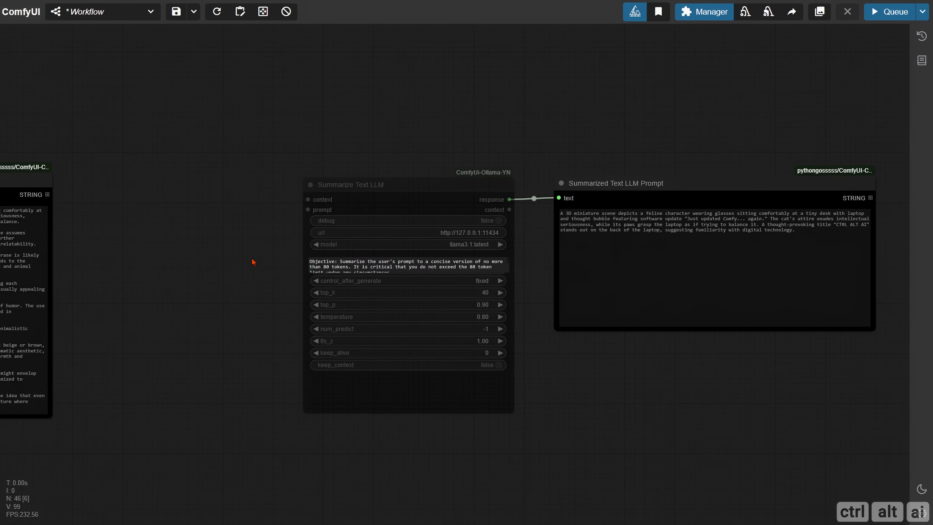
left_click_drag(510, 410, 512, 416)
scroll(299, 358, "up", 4)
left_click_drag(289, 323, 209, 334)
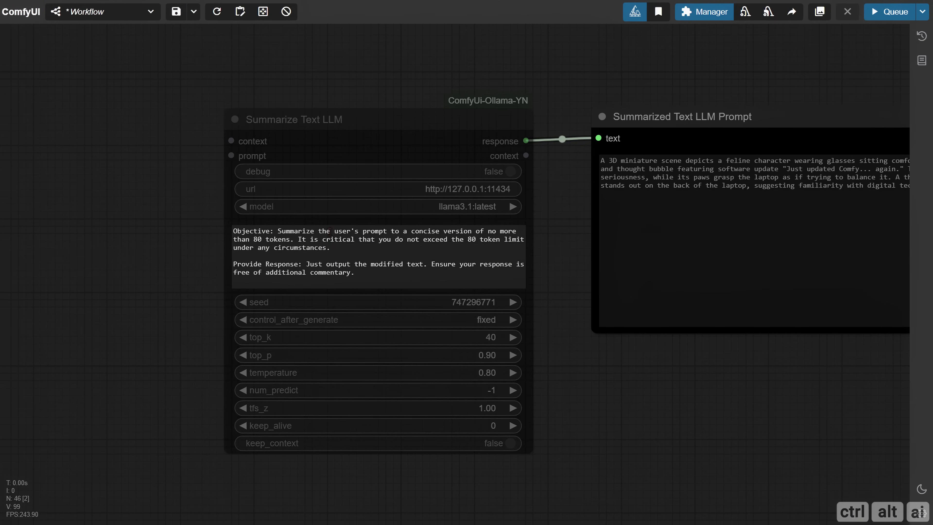
Rename the duplicated summary display node as "Summarized Image LLM Prompt".
scroll(163, 263, "down", 3)
right_click(502, 146)
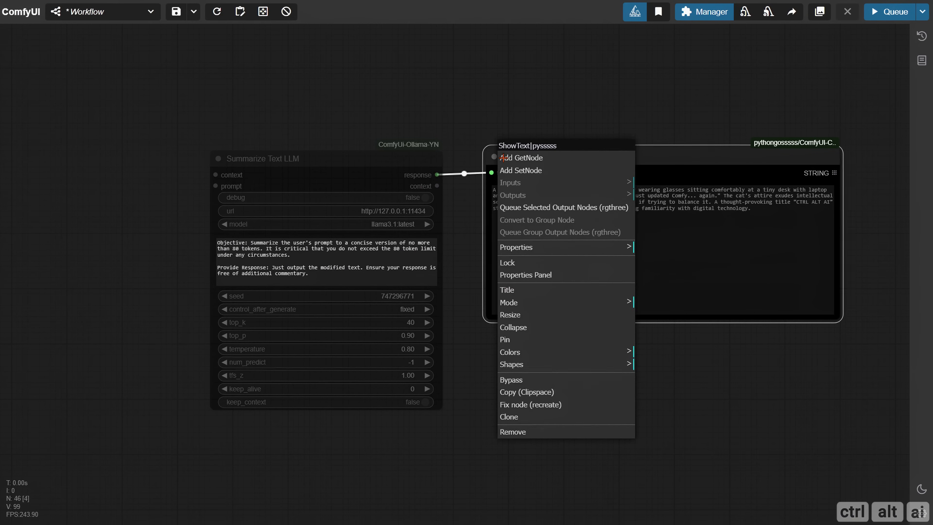
left_click(515, 291)
double_click(610, 263)
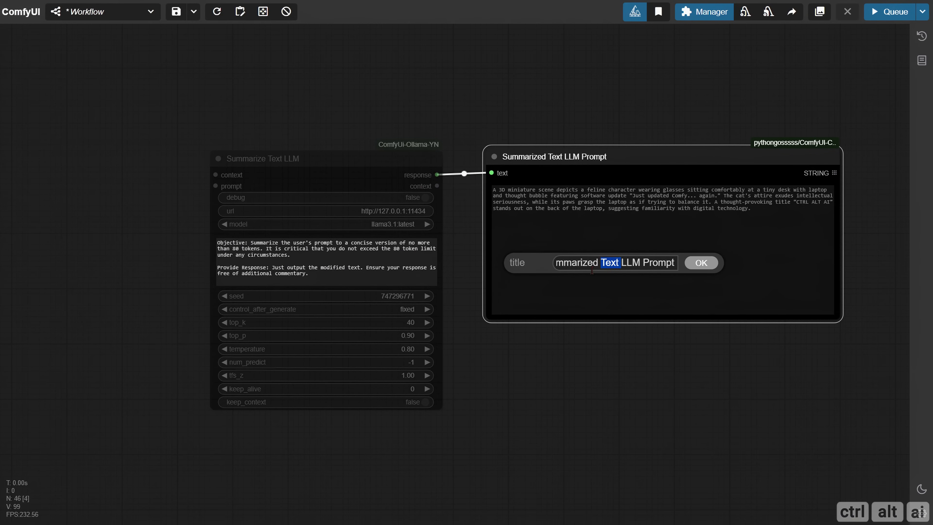
type("Image")
key("Return")
Rename the duplicated summarizer node as "Summarize Image LLM".
right_click(220, 156)
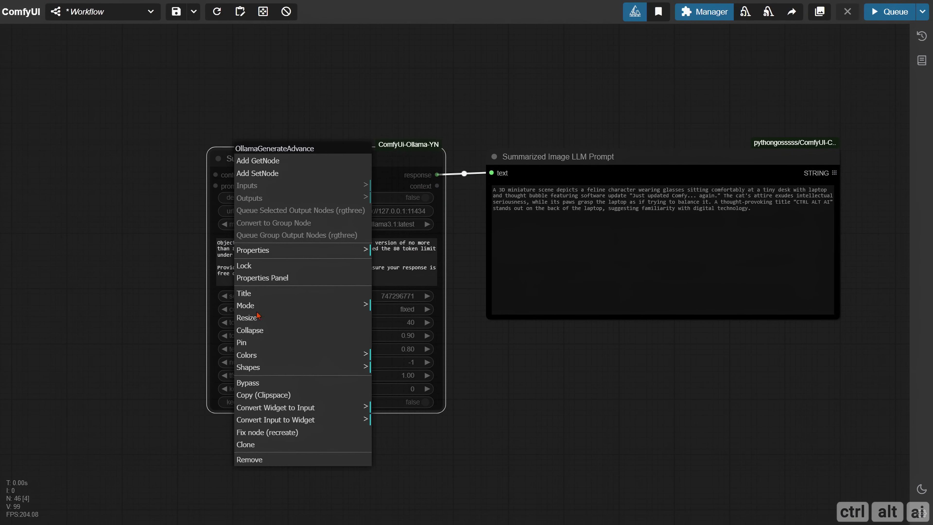
left_click(256, 294)
double_click(349, 271)
type("Image LLM")
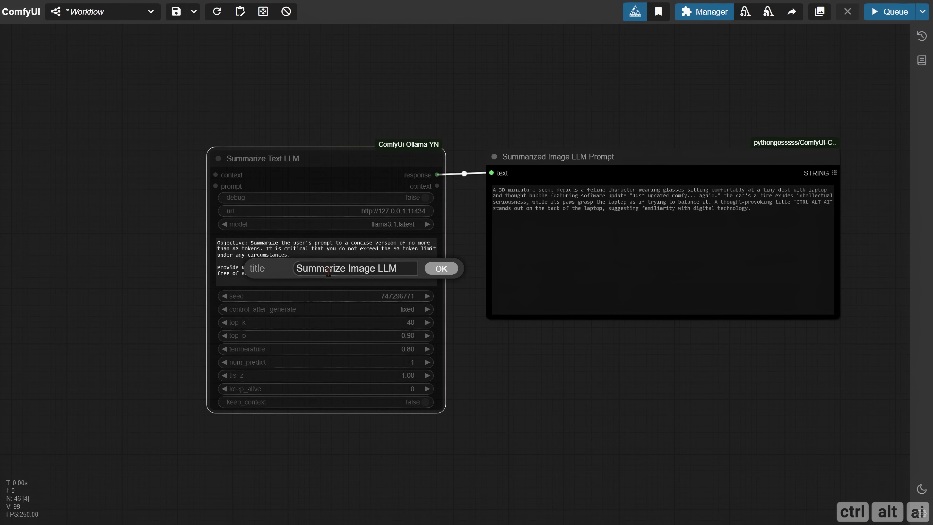
key("Return")
Add an Any Switch (rgthree) node near Image LLM Prompt and connect Image LLM's description output to its any_01 input.
scroll(248, 321, "down", 5)
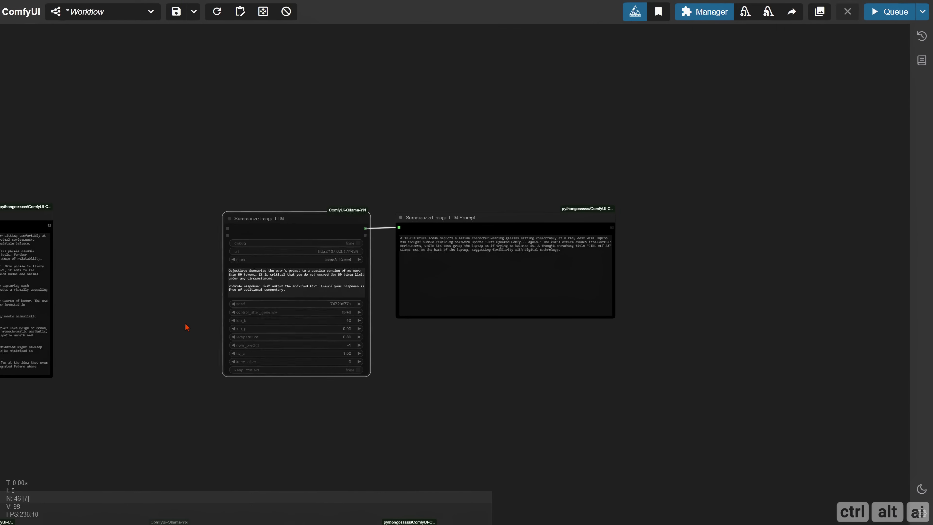
left_click_drag(185, 327, 685, 297)
left_click_drag(304, 398, 131, 156)
scroll(290, 224, "up", 3)
double_click(290, 224)
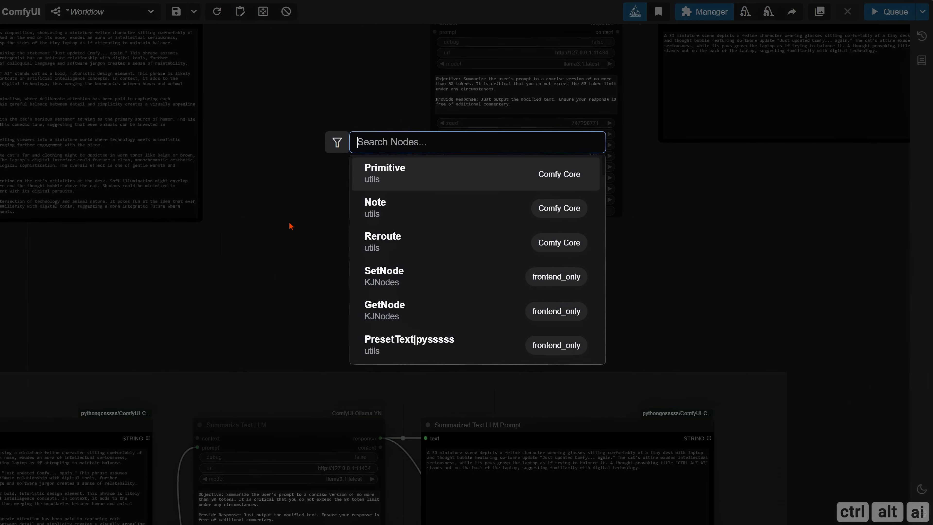
type("switch")
left_click(379, 314)
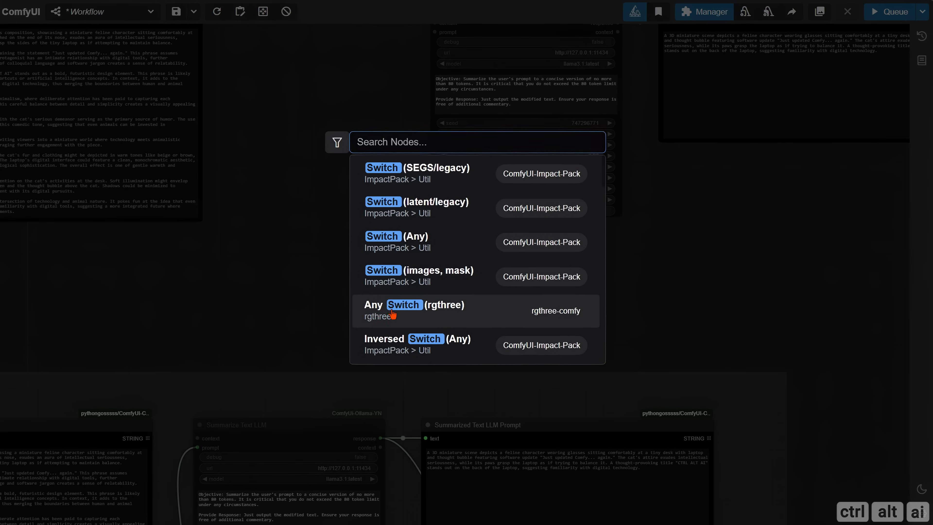
left_click_drag(341, 173, 486, 240)
left_click_drag(329, 362, 463, 348)
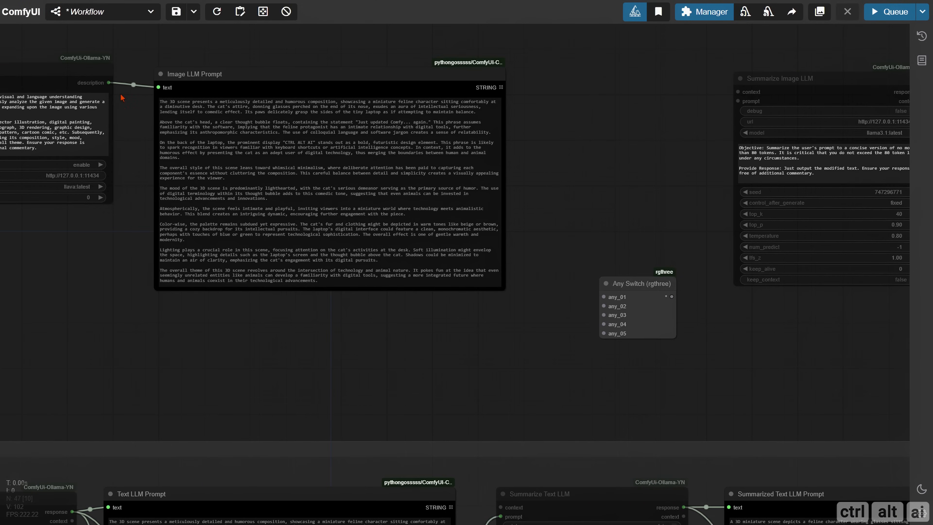
left_click_drag(109, 82, 605, 296)
Add a GetNode set to the Blank constant and connect its output to the Any Switch's any_02 input.
left_click_drag(495, 344, 370, 293)
double_click(281, 293)
type("ge")
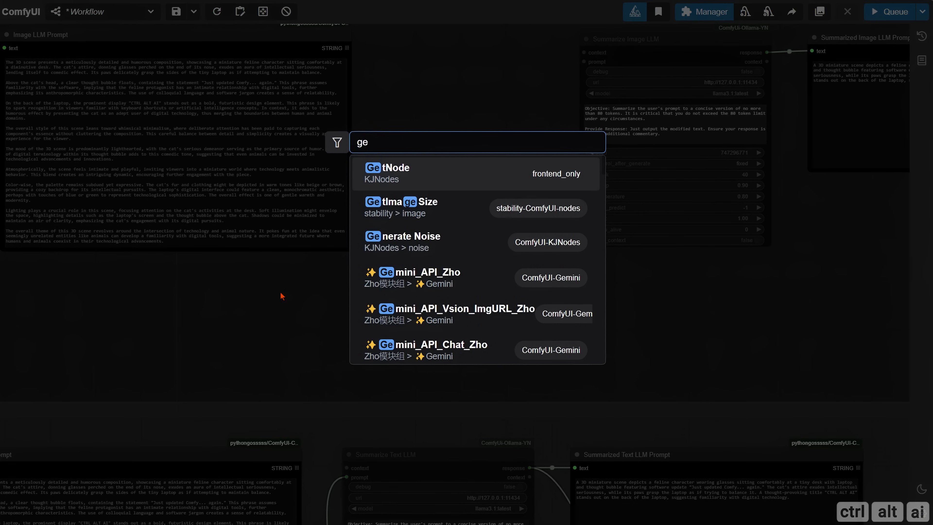
key("Return")
scroll(343, 290, "up", 3)
scroll(341, 314, "up", 1)
left_click(337, 312)
left_click(351, 332)
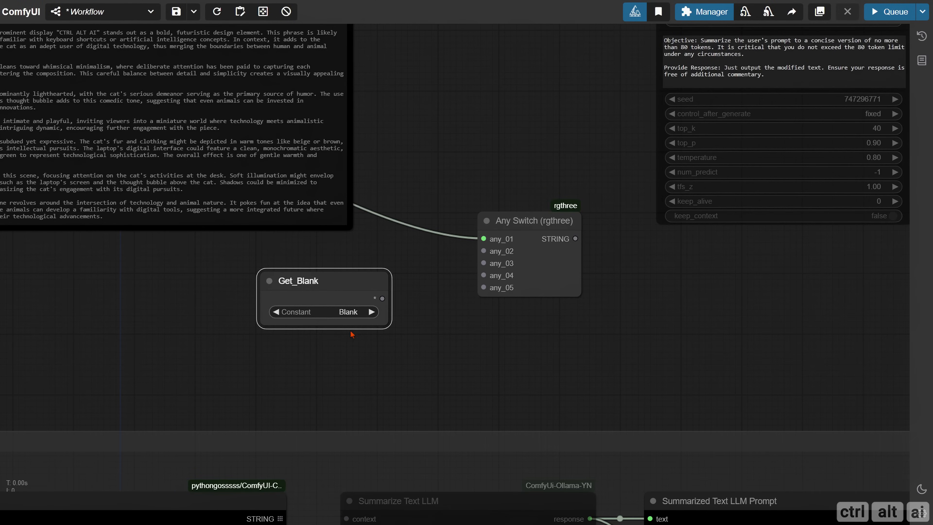
left_click_drag(352, 283, 484, 250)
Move Summarize Image LLM and Summarized Image LLM Prompt together farther from the Any Switch to make room between them.
left_click_drag(596, 279, 287, 384)
scroll(343, 352, "down", 2)
scroll(345, 381, "down", 1)
left_click_drag(410, 388, 272, 399)
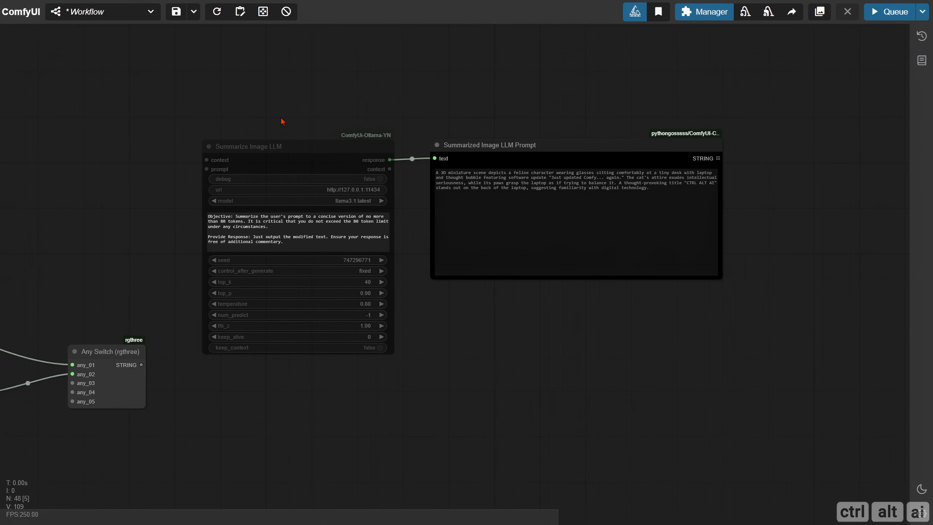
left_click_drag(279, 109, 588, 302, "ctrl")
left_click_drag(302, 149, 498, 148)
Add a Control Bridge, connecting the Any Switch output to its value input and its output to Summarize Image LLM's prompt.
double_click(199, 321)
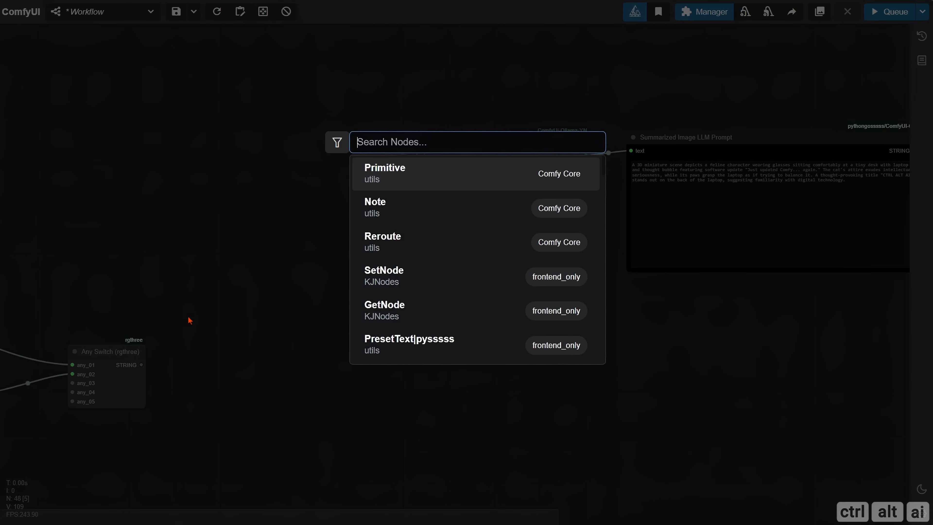
type("bridge con")
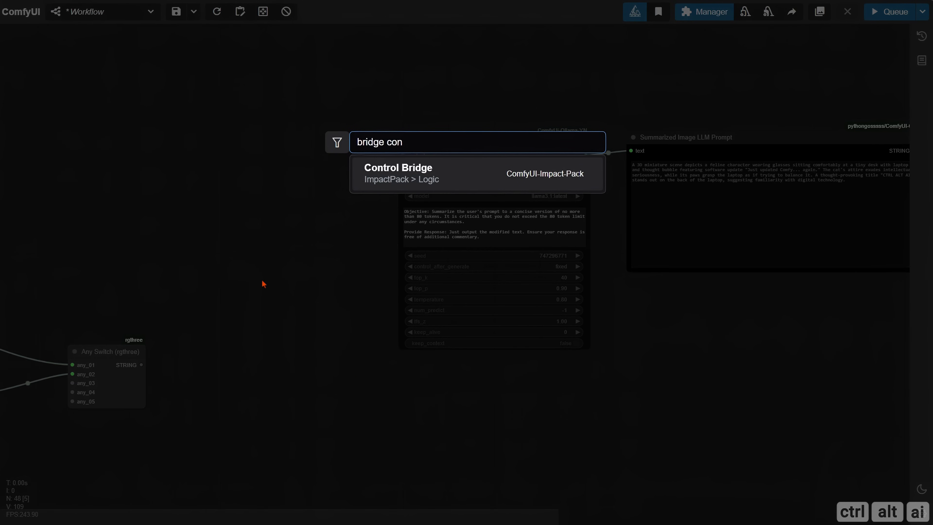
left_click(396, 180)
scroll(220, 382, "up", 5)
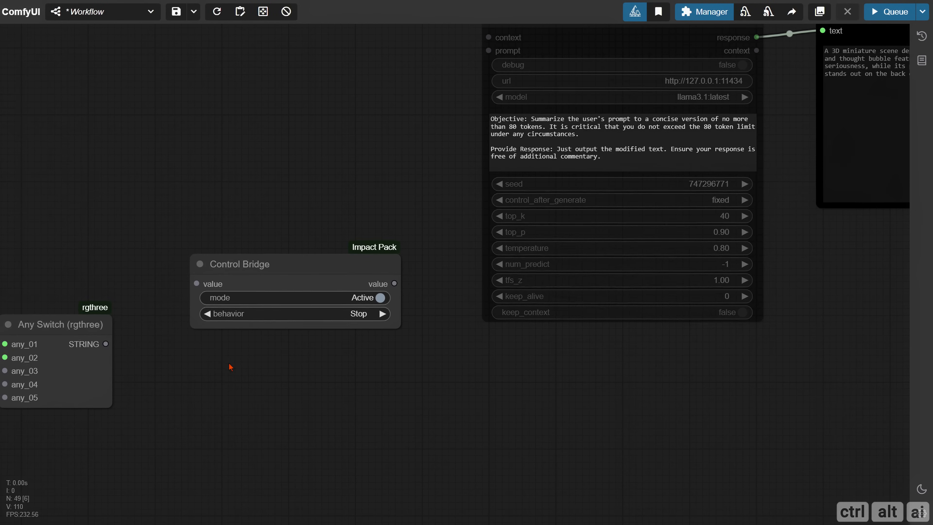
left_click_drag(269, 320, 392, 290)
left_click_drag(487, 354, 384, 364)
left_click_drag(508, 286, 474, 156)
left_click_drag(326, 296, 365, 227)
Set the new Control Bridge's behavior to Mute and convert its mode widget to an input.
left_click(382, 346)
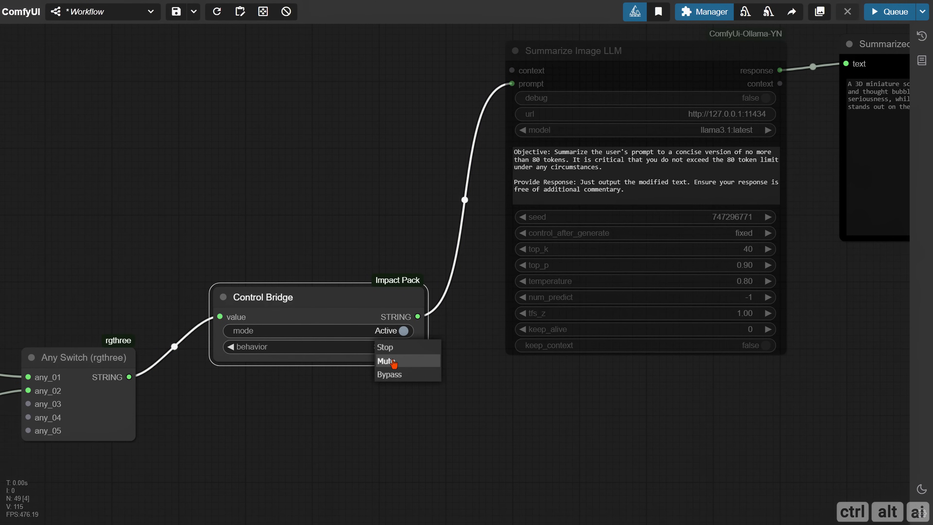
left_click(386, 362)
right_click(278, 311)
mouse_move(325, 476)
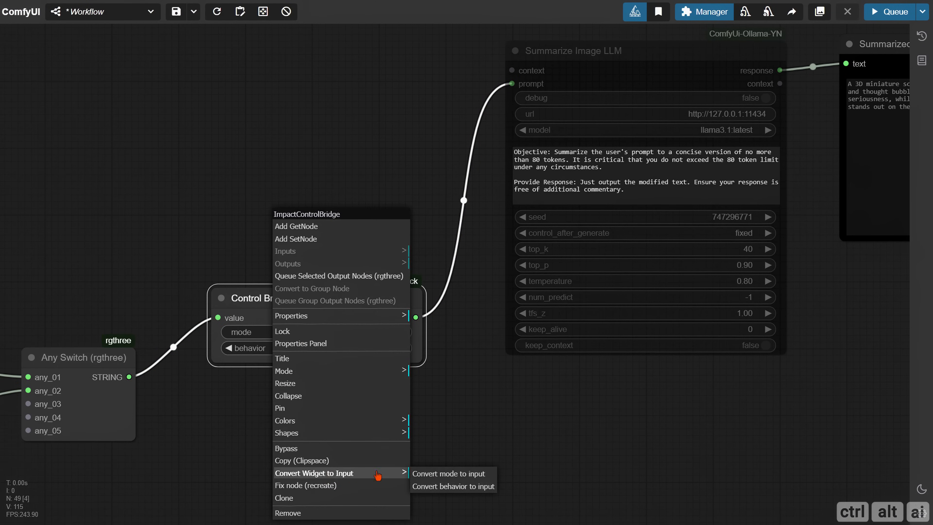
left_click(456, 475)
Duplicate the Get_Blank node, set the copy's constant to Image Boolean and connect it to the Control Bridge's mode input.
left_click_drag(49, 364, 268, 253)
left_click_drag(199, 383, 285, 364)
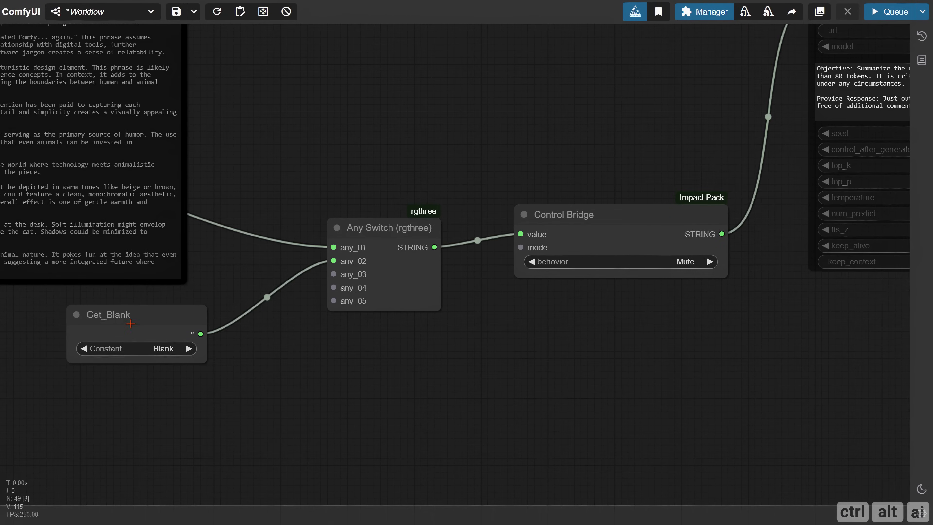
left_click_drag(129, 319, 362, 352, "alt")
left_click_drag(390, 410, 248, 434)
left_click(248, 418)
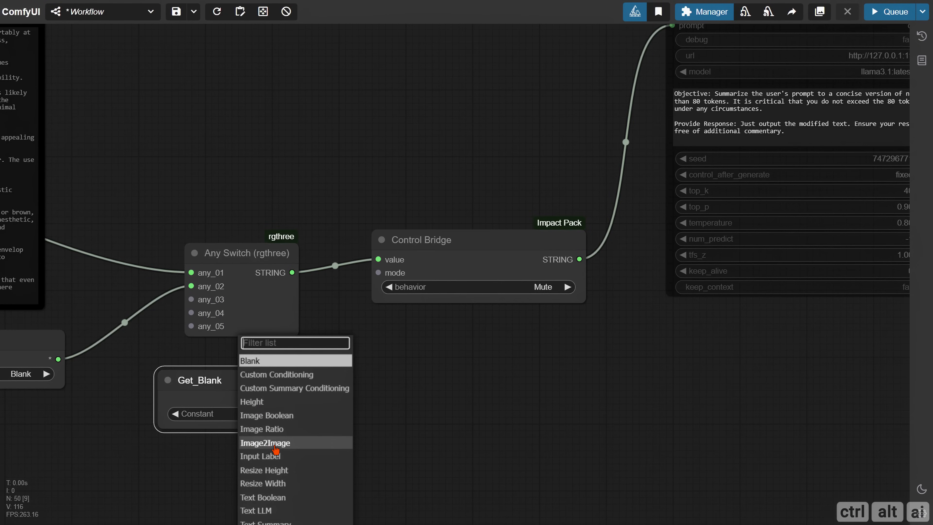
left_click(289, 415)
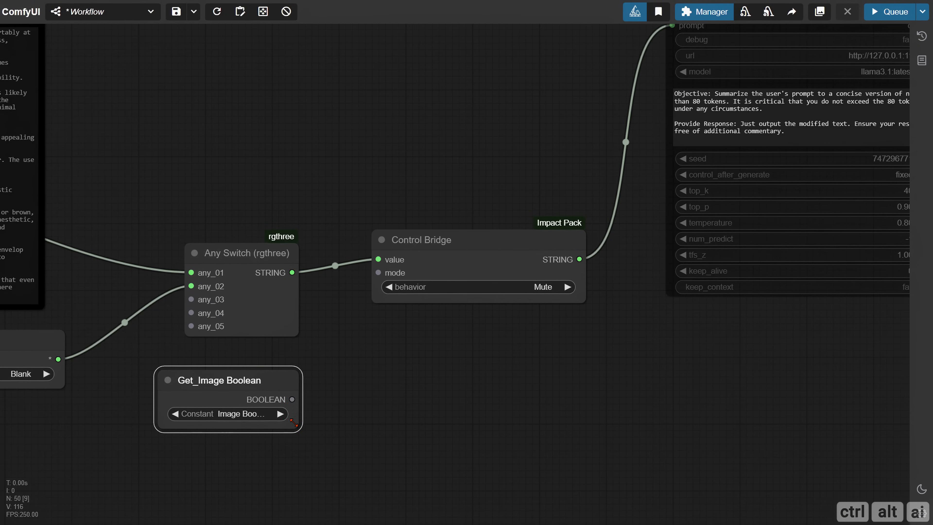
left_click_drag(313, 399, 378, 273)
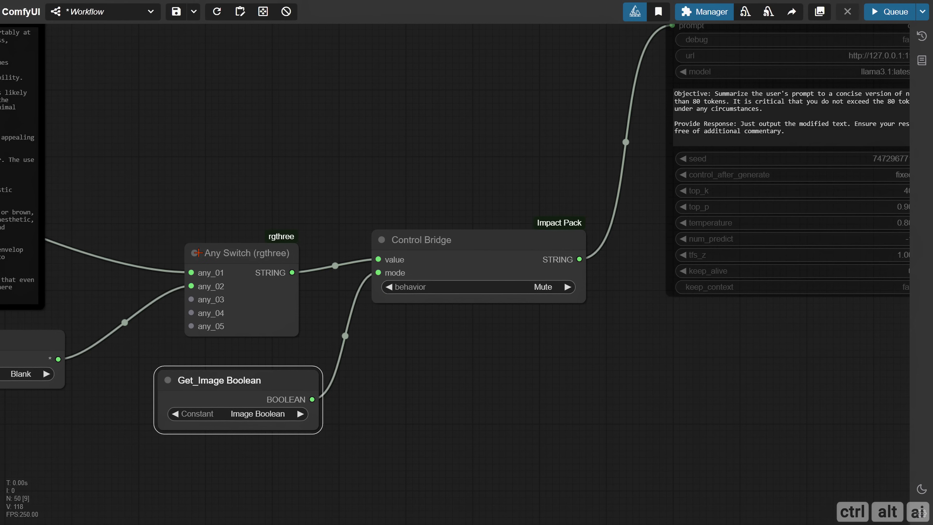
Rename the Any Switch (rgthree) node as "Image Summary Any".
right_click(200, 326)
left_click(223, 366)
left_click_drag(310, 345, 234, 335)
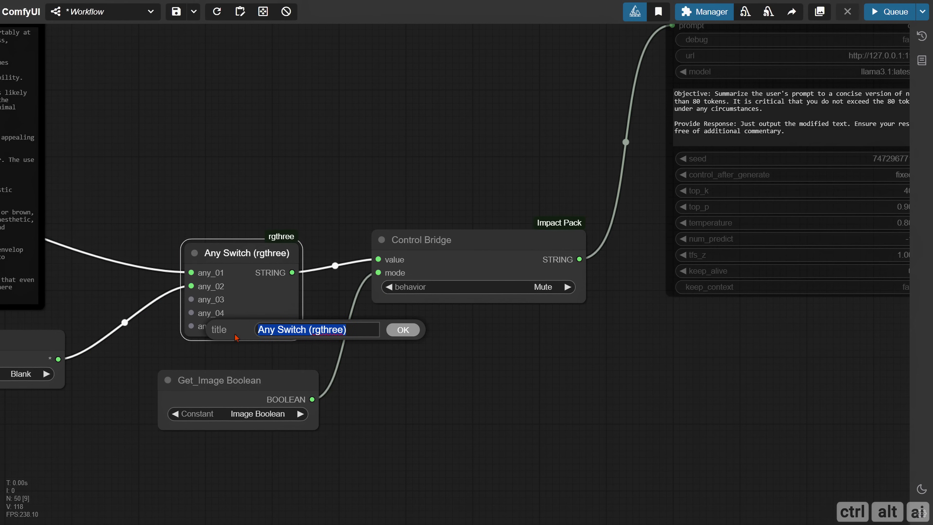
type("Image Summary")
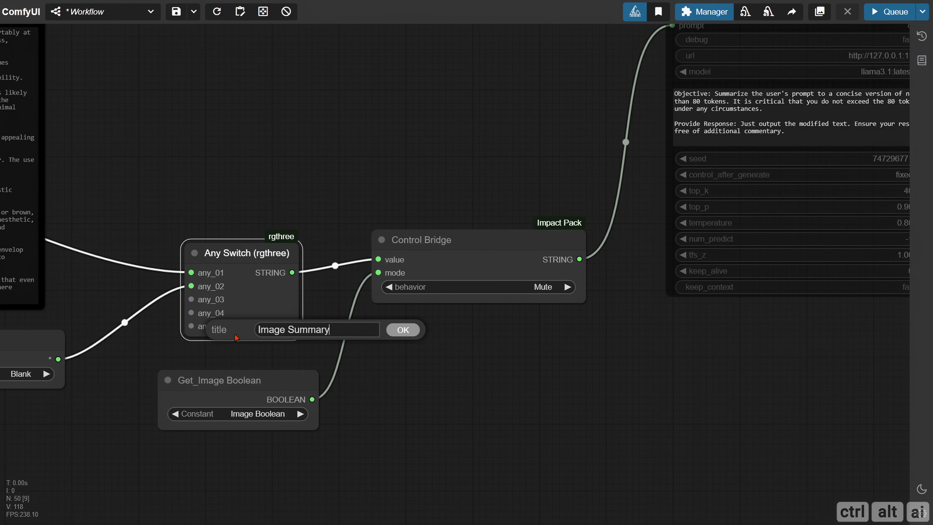
type(" Any")
key("Return")
Set the Select Input node's select value to 1 to choose Image LLM.
scroll(417, 390, "down", 4)
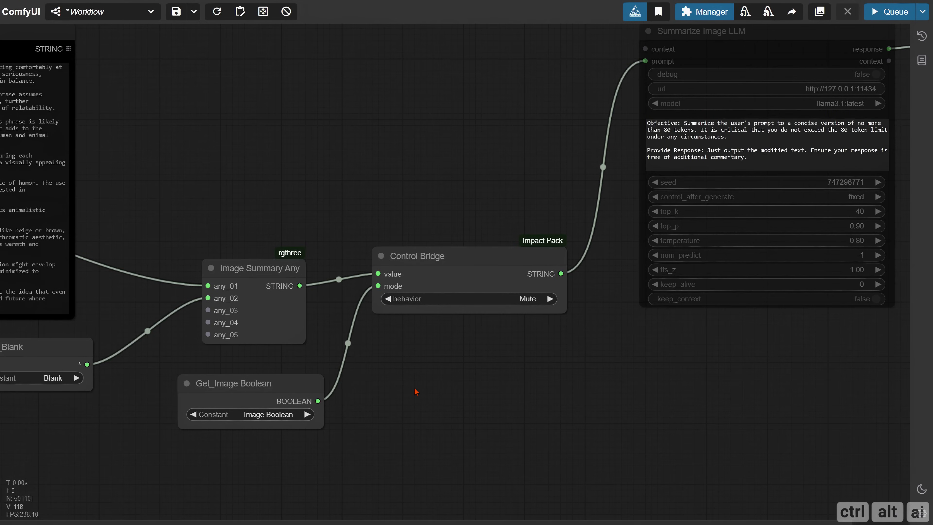
left_click_drag(415, 405, 525, 405)
left_click_drag(237, 434, 737, 398)
left_click_drag(235, 367, 807, 352)
scroll(165, 380, "up", 3)
left_click(131, 379)
scroll(223, 391, "down", 4)
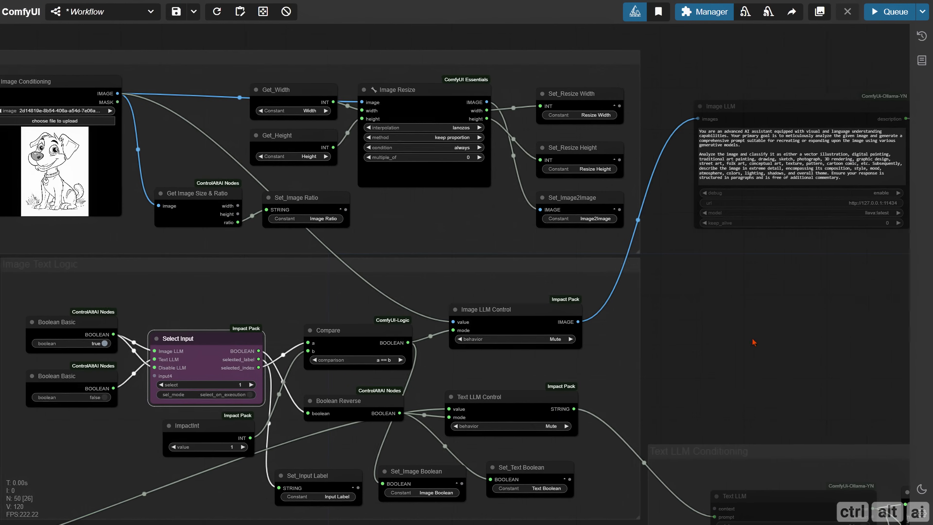
Check the dog drawing loaded in Image Conditioning and queue the workflow with Image LLM selected.
scroll(285, 382, "up", 3)
left_click_drag(827, 300, 883, 352)
left_click_drag(419, 325, 882, 415)
scroll(371, 287, "up", 4)
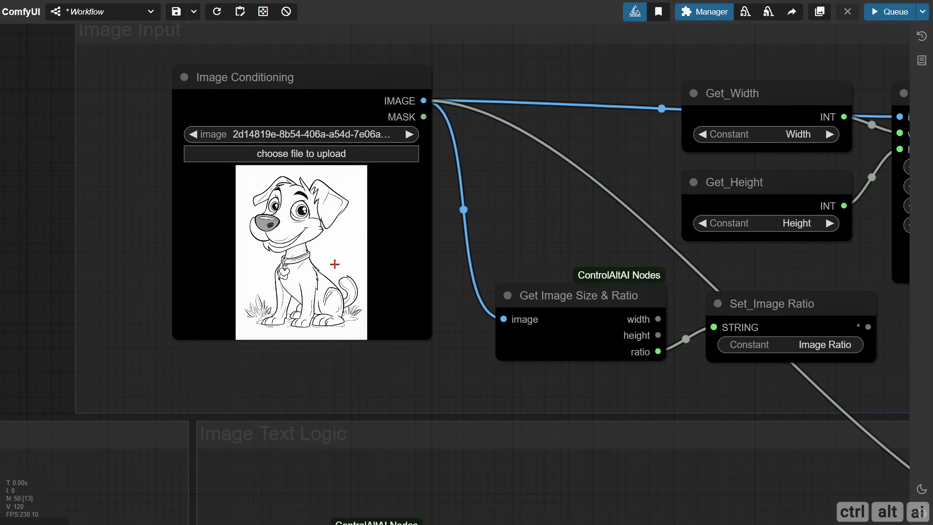
scroll(335, 265, "down", 4)
left_click_drag(661, 258, 170, 286)
left_click_drag(789, 429, 32, 390)
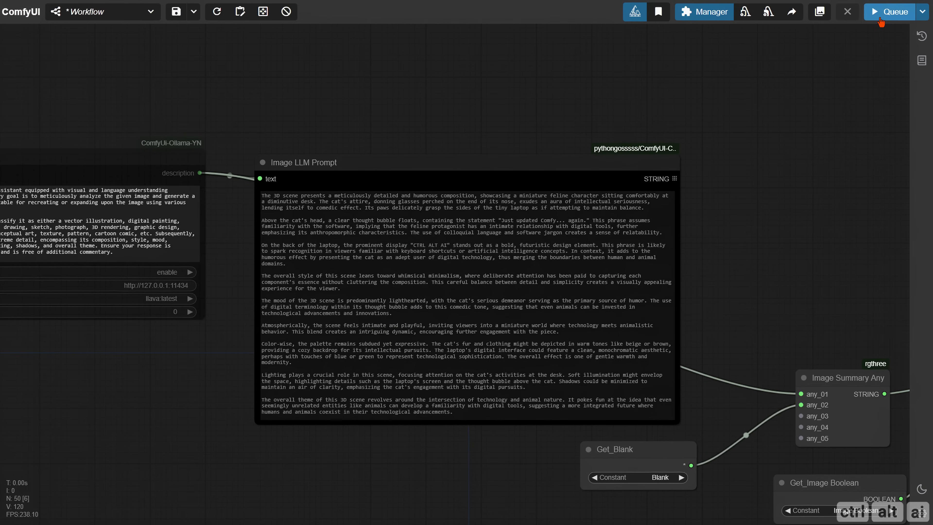
left_click(880, 21)
Read the generated text in the Image LLM Prompt and Summarized Image LLM Prompt nodes.
left_click_drag(264, 134, 442, 131)
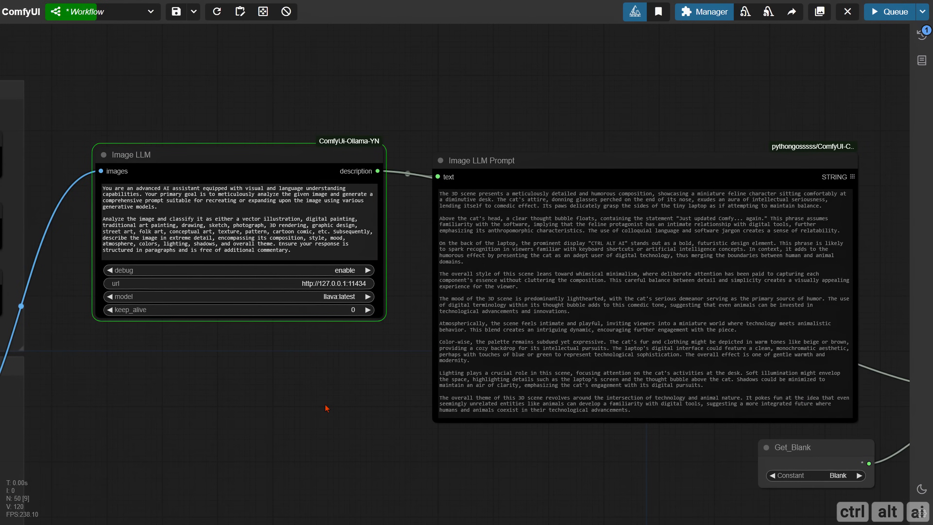
left_click_drag(325, 405, 92, 434)
scroll(190, 251, "up", 5)
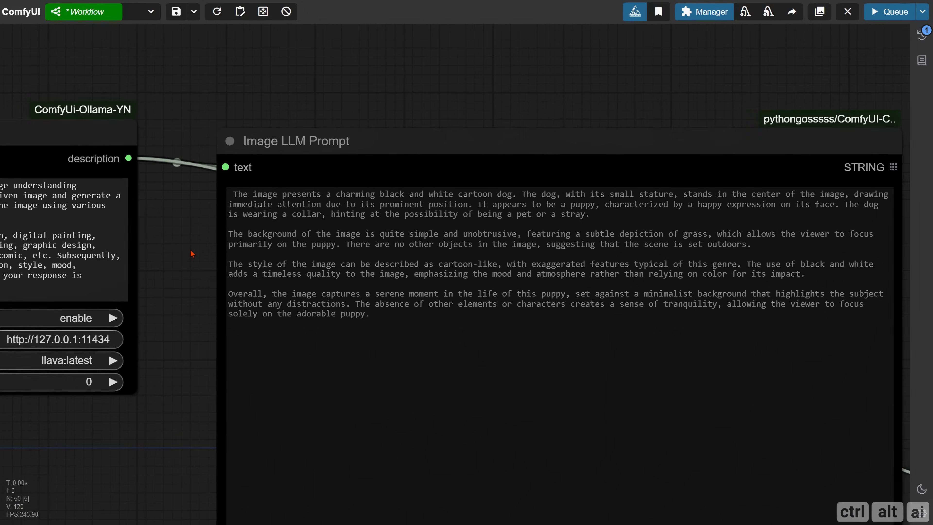
scroll(191, 254, "up", 3)
left_click_drag(301, 228, 179, 237)
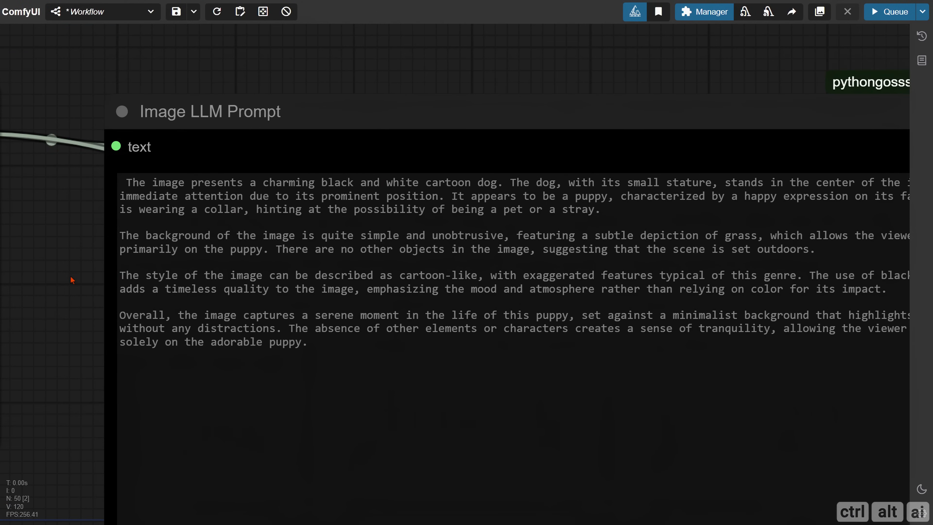
scroll(72, 279, "down", 6)
left_click_drag(704, 312, 319, 239)
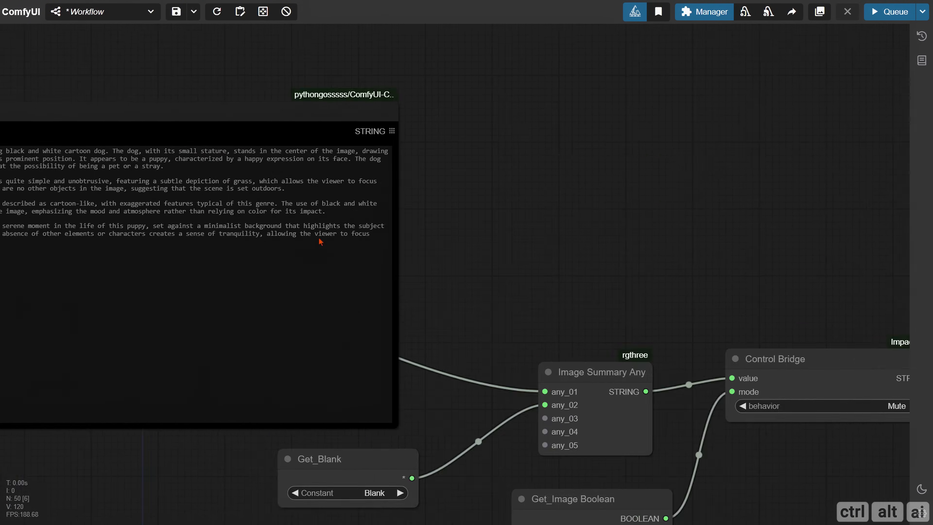
left_click_drag(597, 271, 280, 252)
left_click_drag(517, 252, 358, 233)
left_click_drag(801, 288, 400, 322)
left_click_drag(434, 371, 266, 451)
scroll(296, 280, "up", 3)
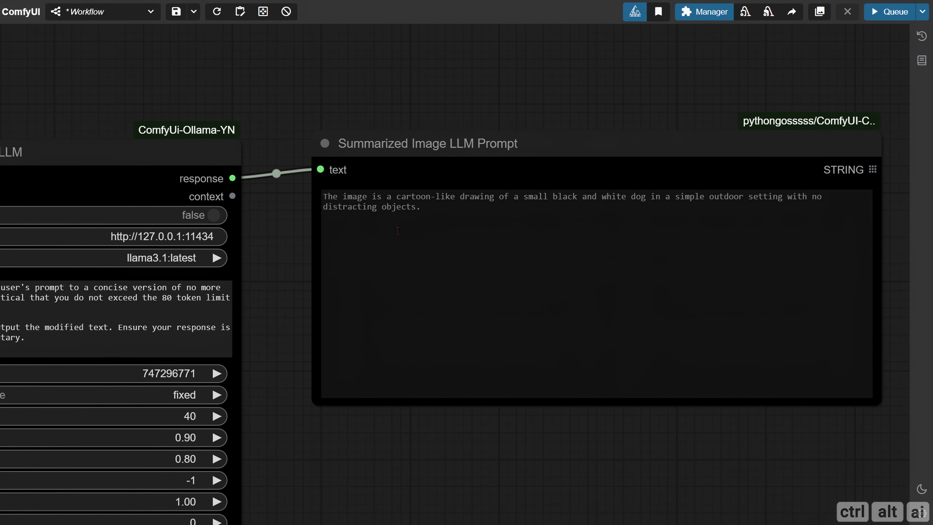
Review the image summary node chain and its links back to the Image Text Logic group.
scroll(404, 422, "down", 2)
left_click_drag(384, 425, 632, 359)
scroll(629, 357, "down", 5)
left_click_drag(329, 452, 543, 406)
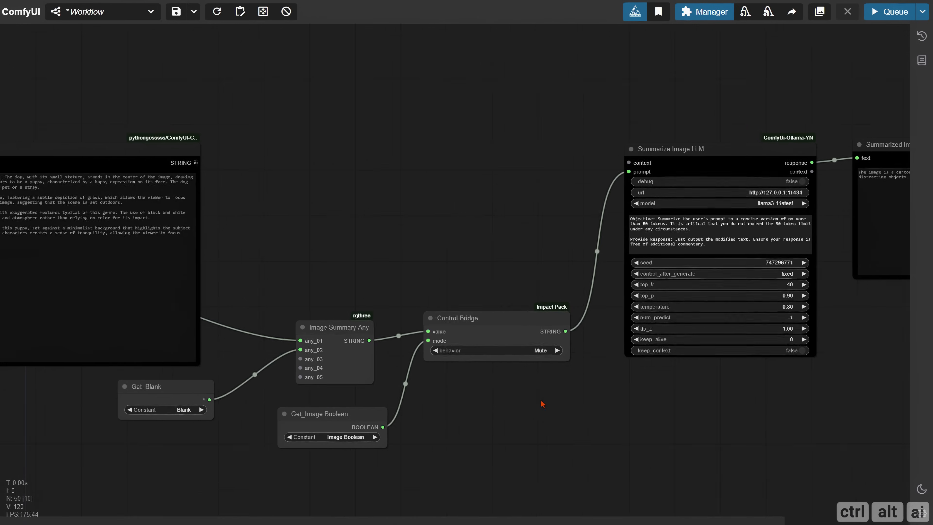
left_click_drag(452, 421, 521, 411)
left_click_drag(282, 444, 681, 407)
scroll(680, 407, "down", 10)
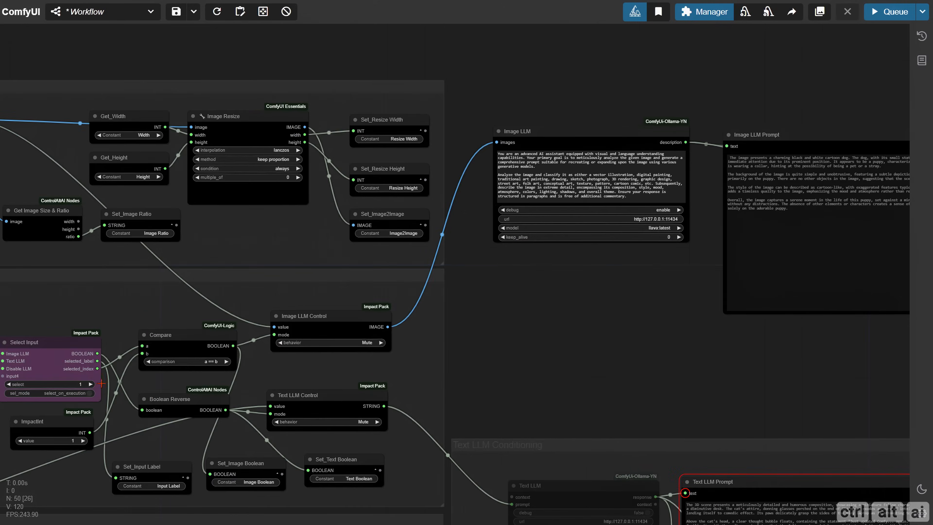
scroll(378, 286, "up", 14)
left_click_drag(378, 261, 379, 286)
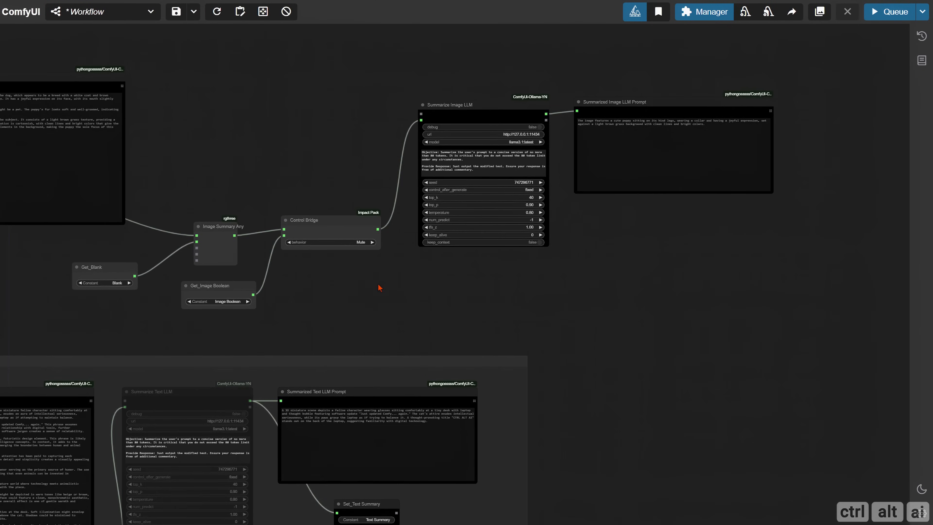
Move the image summary nodes together farther away from the Image LLM Prompt node to make room between them.
left_click_drag(190, 75, 714, 336)
scroll(273, 288, "down", 6)
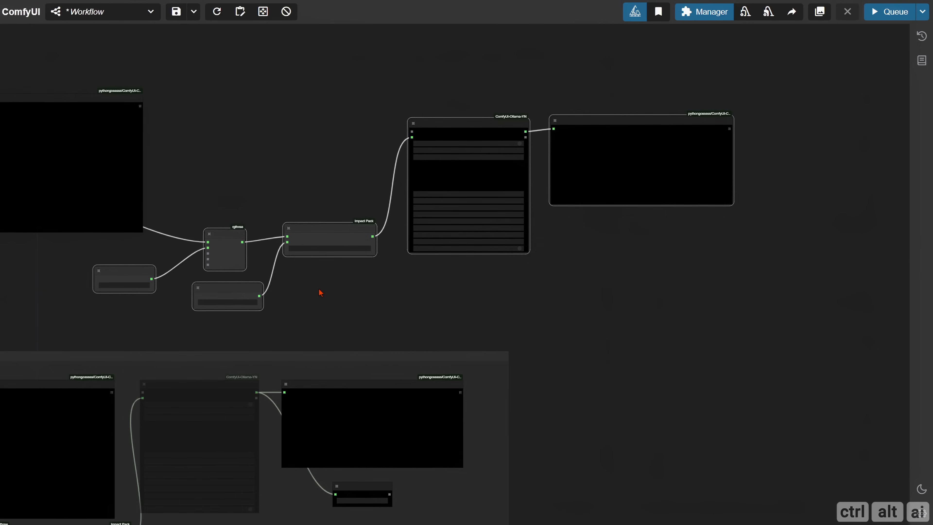
left_click_drag(261, 266, 706, 201)
Duplicate the Summarize Image LLM node into the freed space and enlarge the copy.
left_click_drag(822, 139, 356, 187, "alt")
scroll(323, 224, "up", 15)
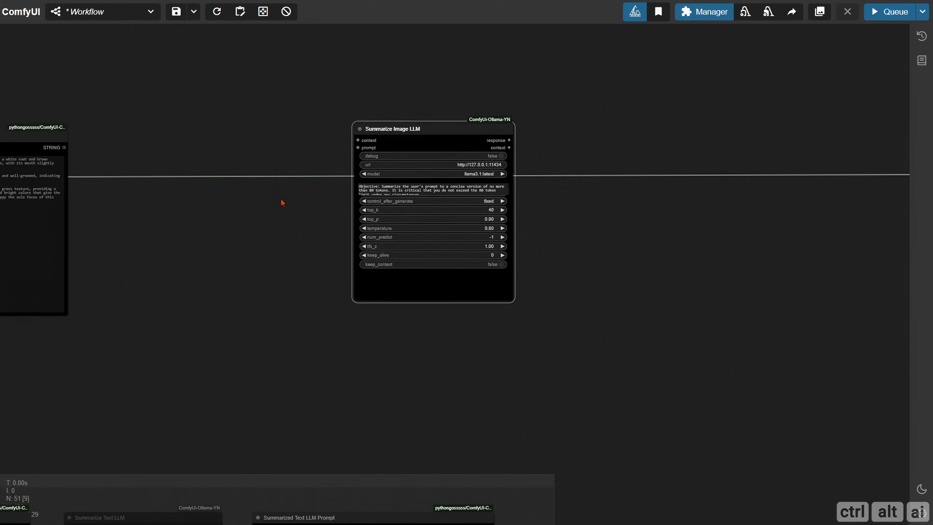
left_click_drag(285, 221, 99, 259)
left_click_drag(509, 394, 659, 486)
left_click_drag(598, 218, 325, 205)
Replace the copy's instructions with prompt-modification ones containing the change "Reimagine the room decor as a kids room who loves space and astronomy", and adjust its size.
key("ctrl+a")
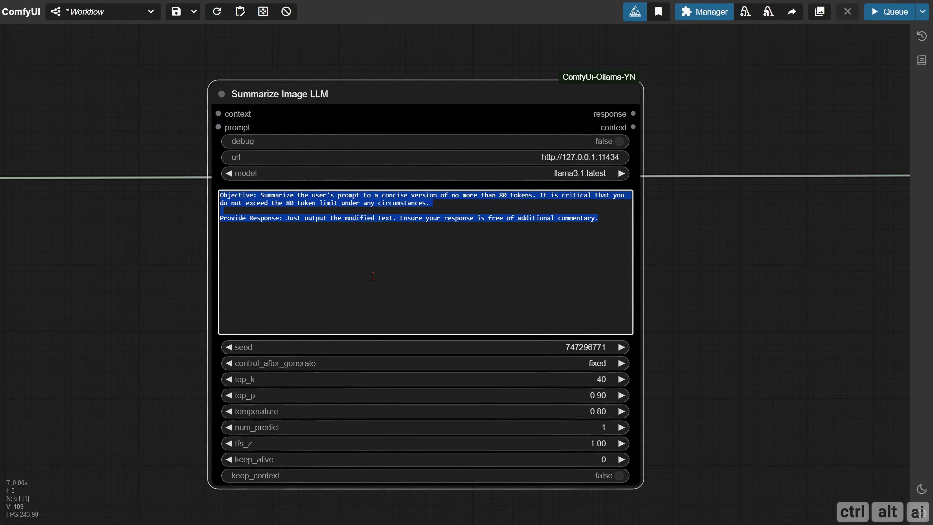
type("Objective: Modify the given text prompt based on specific change instructions while preserving all other details.  Read the Change Instruction: Identify the specific change(s) to be made as provided in the next line.  \"Reimagine the room decor as a kids room who loves space and astronomy\"  Implement the Change: Apply the specified modification(s) to the text.  Preserve Original Context: Ensure that all other aspects of the text, including descriptions, mood, style, and composition, remain unchanged.  Maintain Consistency: Keep the language style and tone consistent with the original text.  Review Changes: Verify that the modifications are limited to the specified change and that the overall meaning and intent of the text are preserved.  Provide Response: Just output the modified text. Ensure your response is free of additional commentary.")
scroll(643, 280, "down", 3)
left_click_drag(646, 444, 680, 440)
scroll(464, 329, "up", 4)
left_click_drag(132, 236, 96, 241)
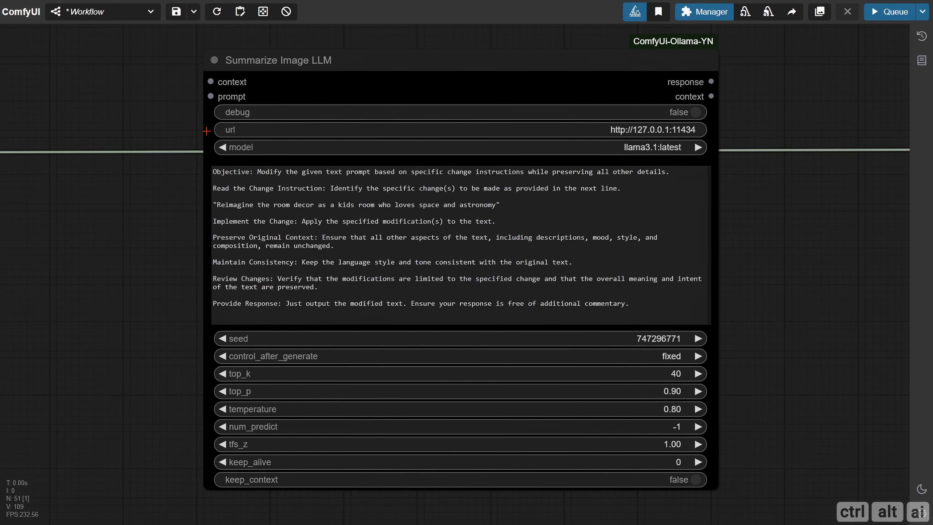
Rename the copied Summarize Image LLM node as "Modify Image LLM".
right_click(214, 60)
left_click(225, 196)
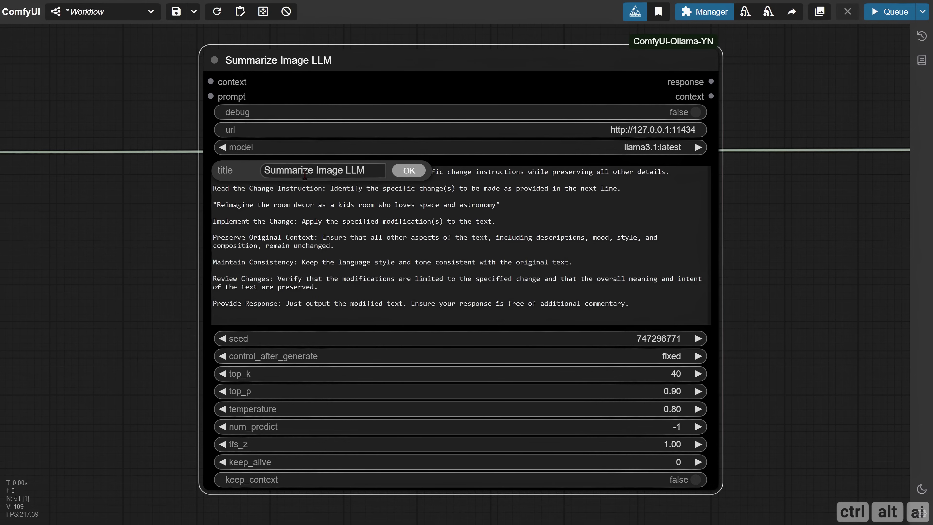
left_click_drag(314, 171, 246, 170)
type("Modify")
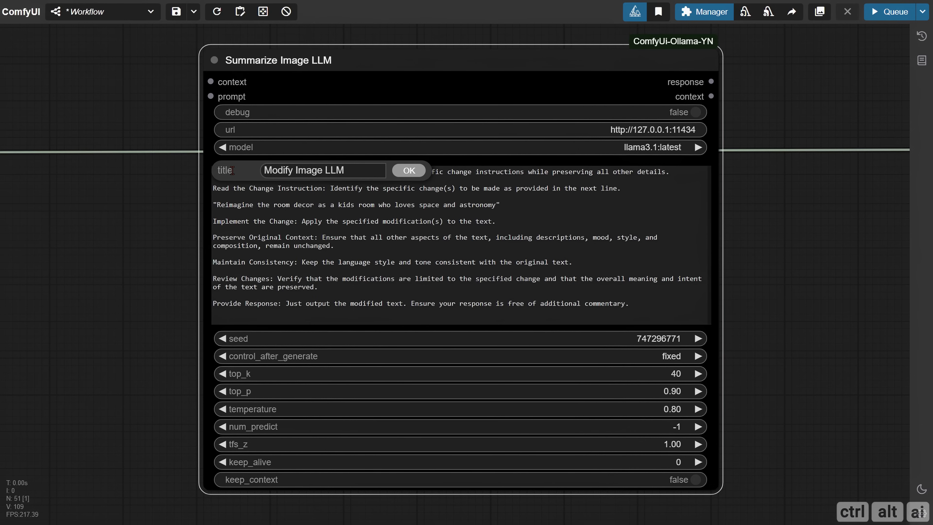
key("Return")
Add a Control Bridge node between the Image LLM Prompt and Modify Image LLM nodes.
scroll(232, 170, "down", 3)
left_click_drag(142, 215, 465, 213)
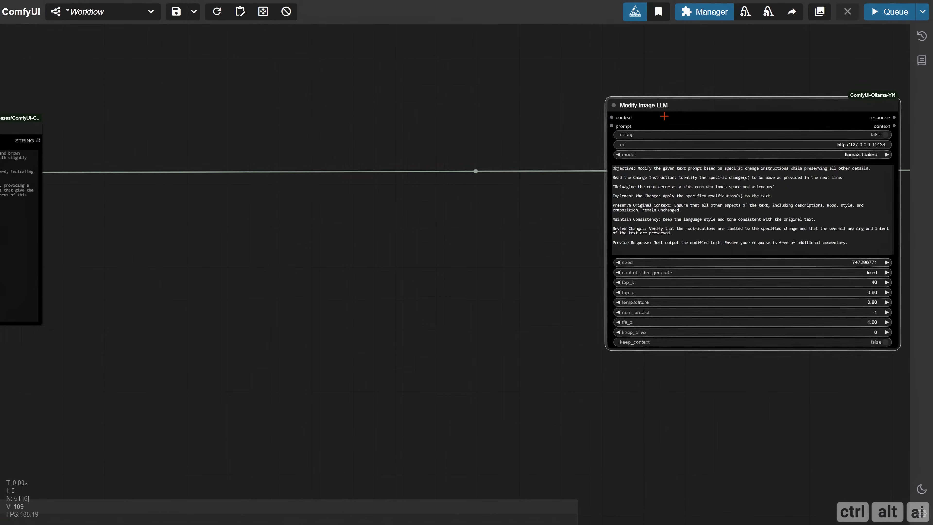
double_click(400, 215)
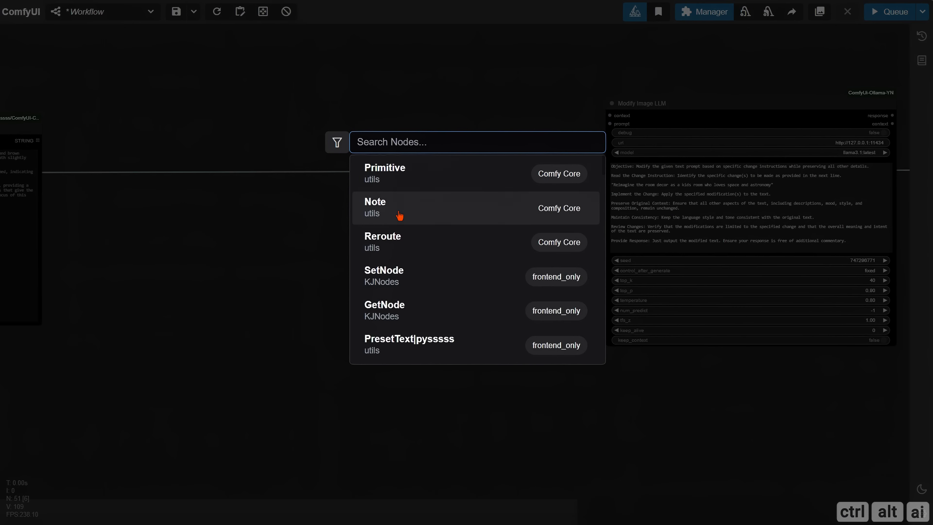
type("bridge")
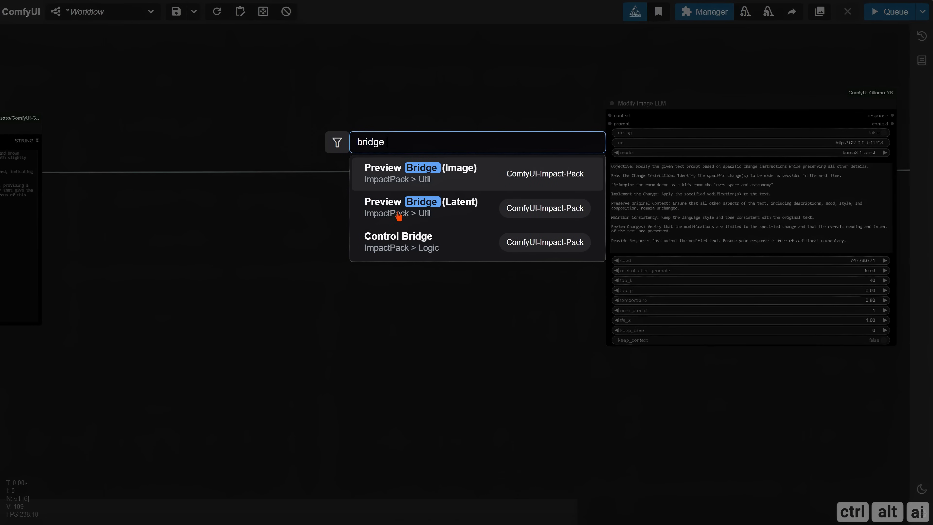
left_click(406, 237)
scroll(406, 238, "up", 2)
Rename the new Control Bridge node as "Modify Image LLM".
right_click(415, 186)
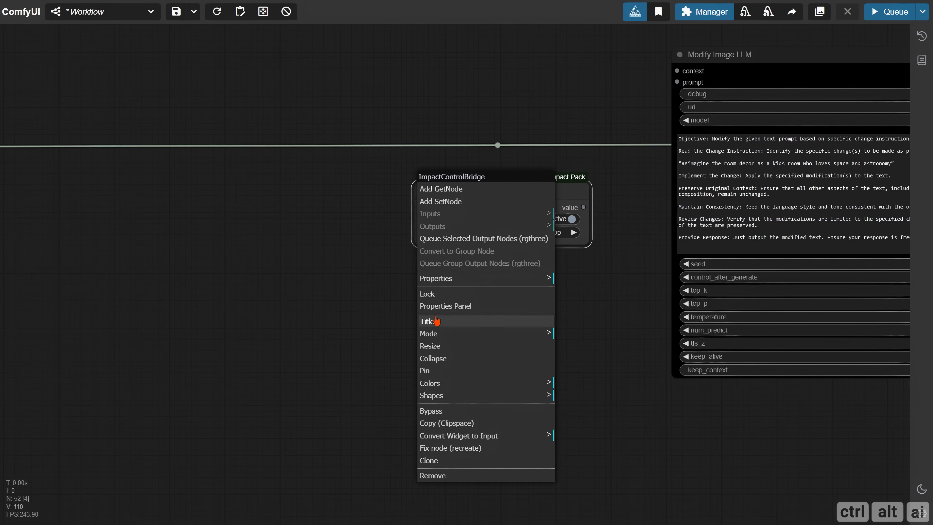
left_click(443, 321)
left_click_drag(540, 299, 449, 301)
type("Modify")
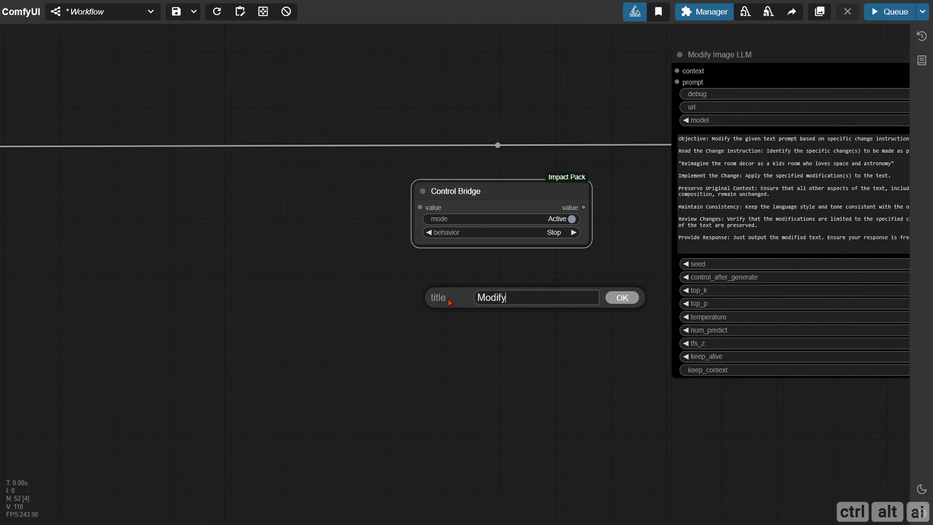
type(" Image LLM")
key("Return")
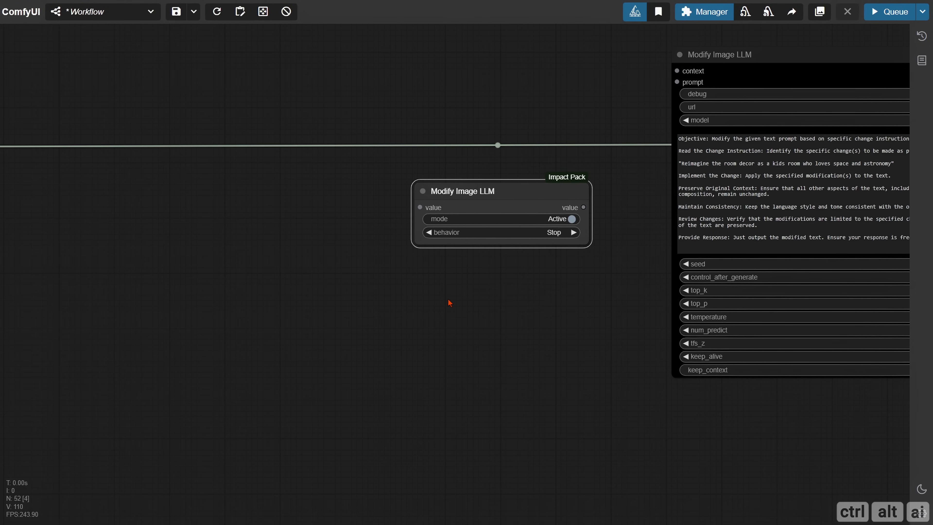
Link the Image LLM description through the new bridge to the Modify Image LLM prompt, with the bridge's behavior set to Bypass.
scroll(382, 324, "down", 5)
left_click_drag(297, 336, 536, 326)
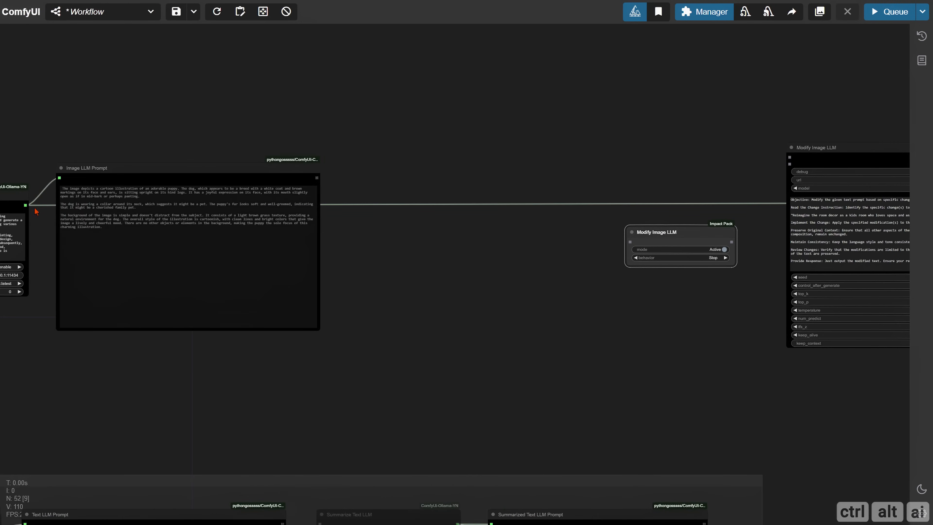
left_click_drag(25, 205, 630, 242)
scroll(588, 314, "up", 3)
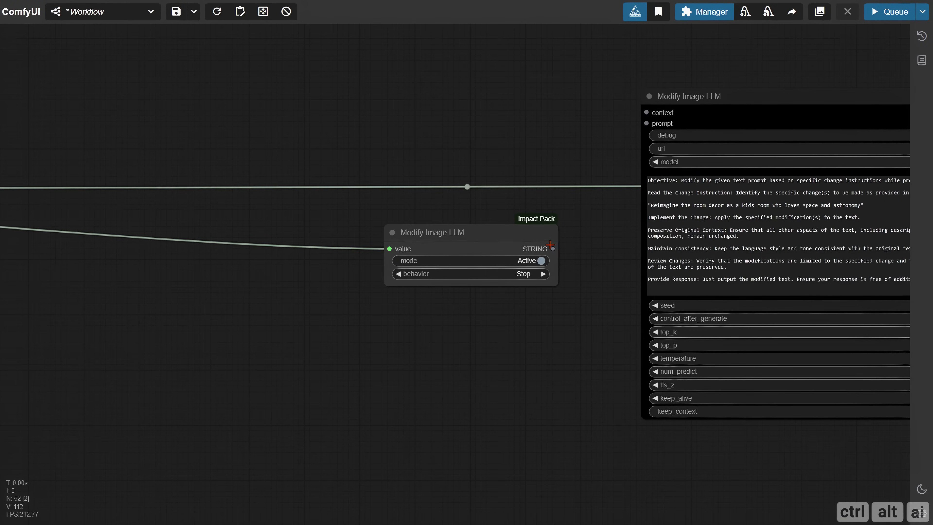
left_click_drag(553, 248, 648, 124)
left_click(507, 234)
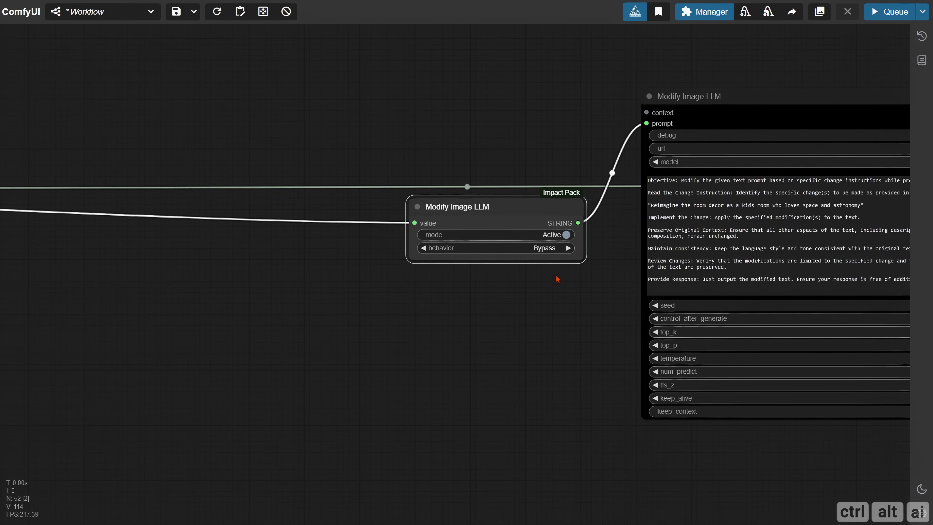
Copy the two Boolean Basic nodes and Select Input from Image Text Logic and place them before the Modify Image LLM bridge.
scroll(559, 278, "down", 6)
scroll(325, 373, "up", 6)
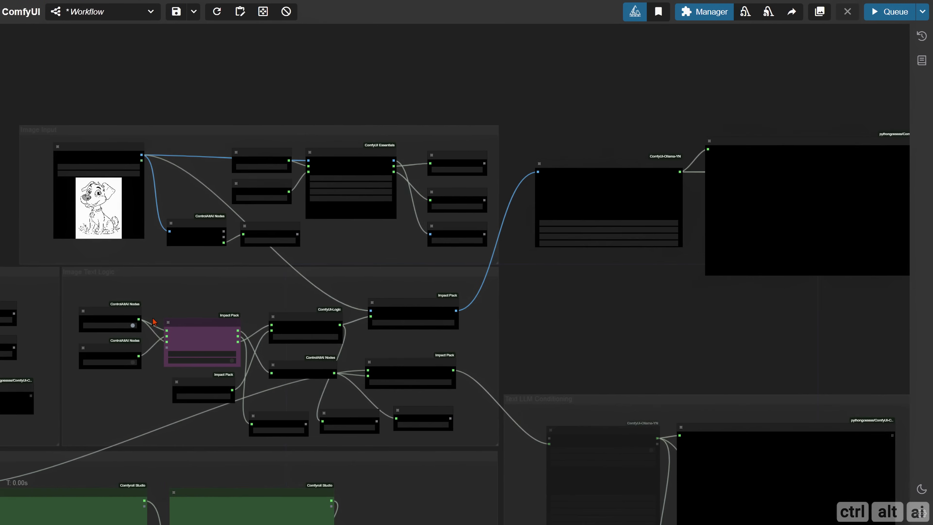
left_click(281, 296)
scroll(270, 290, "down", 4)
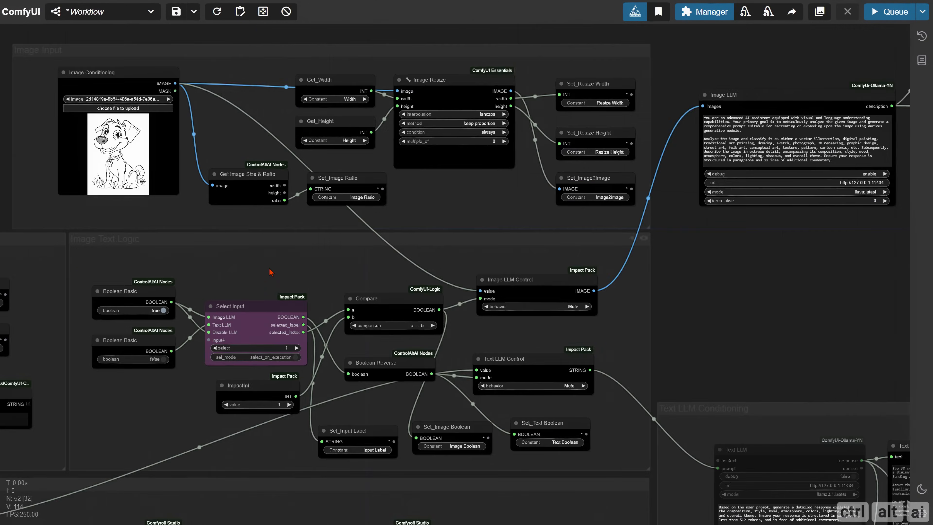
left_click_drag(889, 280, 459, 318)
left_click_drag(881, 305, 221, 359)
scroll(275, 275, "up", 3)
key("ctrl+v")
scroll(280, 246, "up", 2)
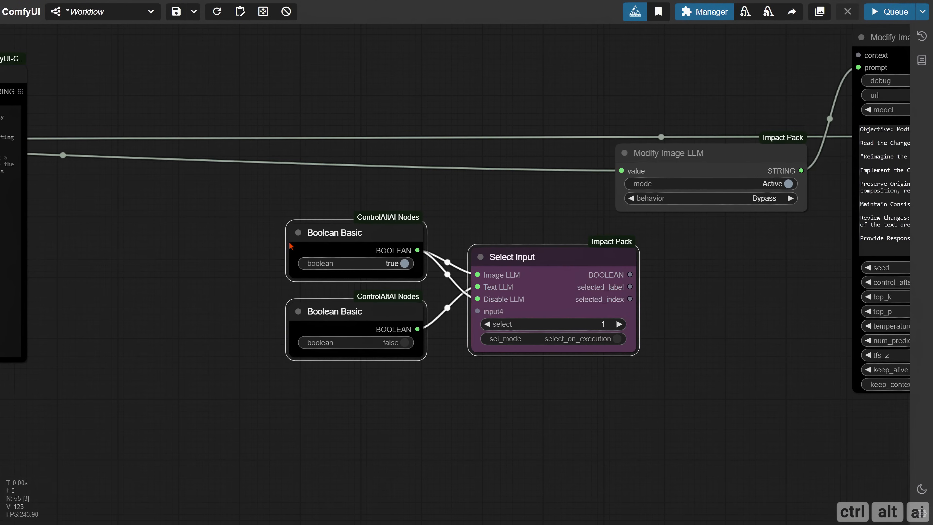
left_click_drag(504, 243, 399, 165)
left_click_drag(433, 301, 379, 338)
Convert the Modify Image LLM bridge's mode widget to an input and connect the copied Select Input's BOOLEAN output to it.
right_click(657, 181)
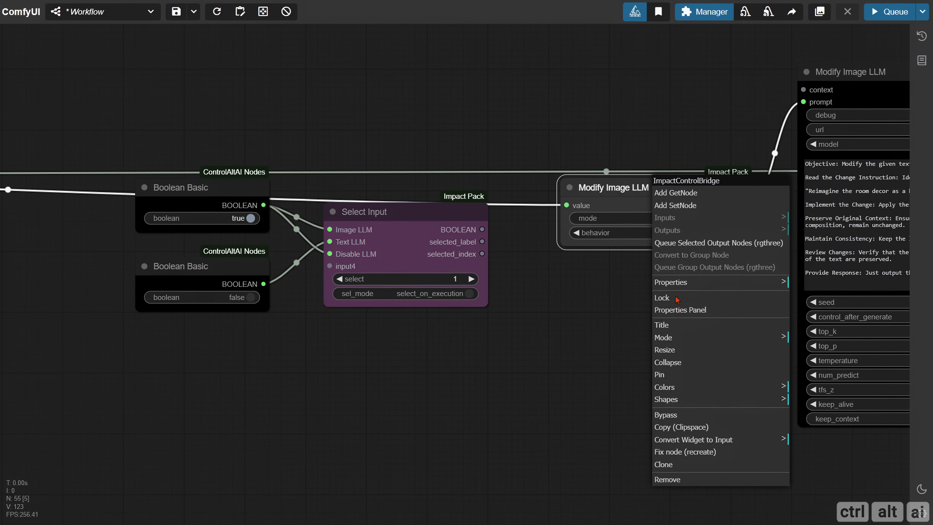
left_click(703, 440)
left_click(803, 441)
left_click_drag(482, 229, 567, 218)
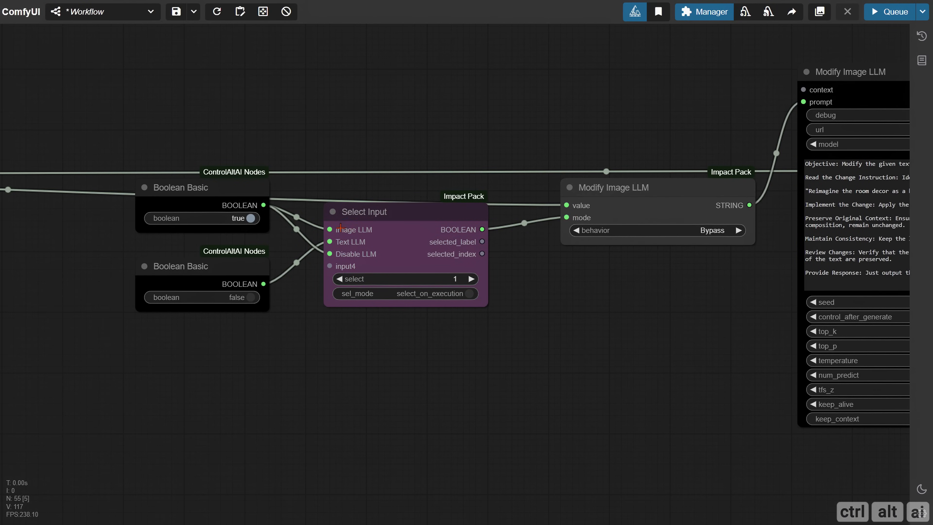
Rename the copied Select Input's first input as "Continue Image LLM".
right_click(335, 229)
left_click(345, 230)
key("Home")
type("Continue")
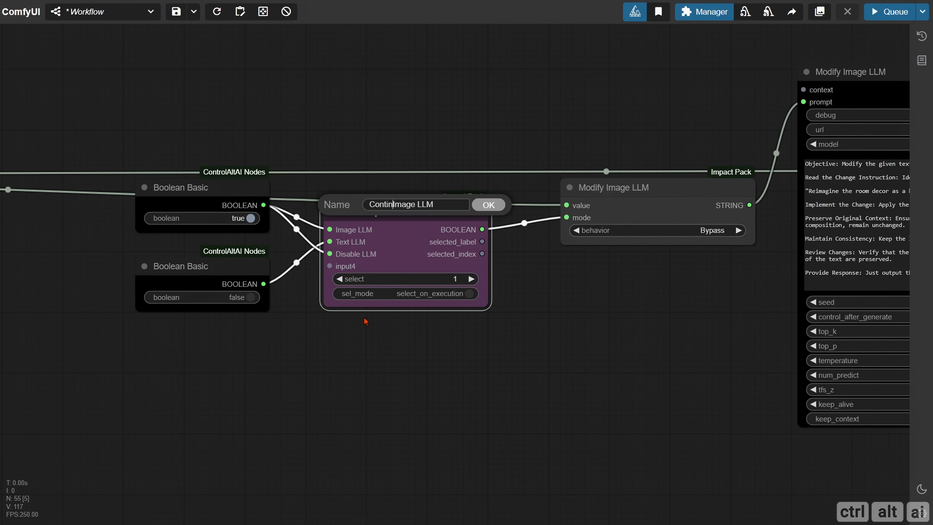
key("Return")
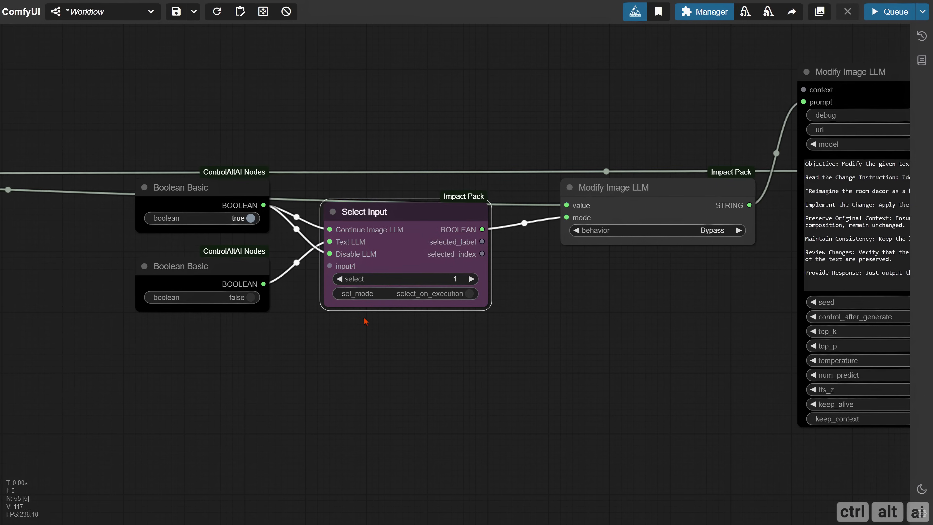
Rename the copied Select Input's second input as "Modify Image LLM" and disconnect its Disable LLM input.
right_click(329, 247)
left_click(338, 250)
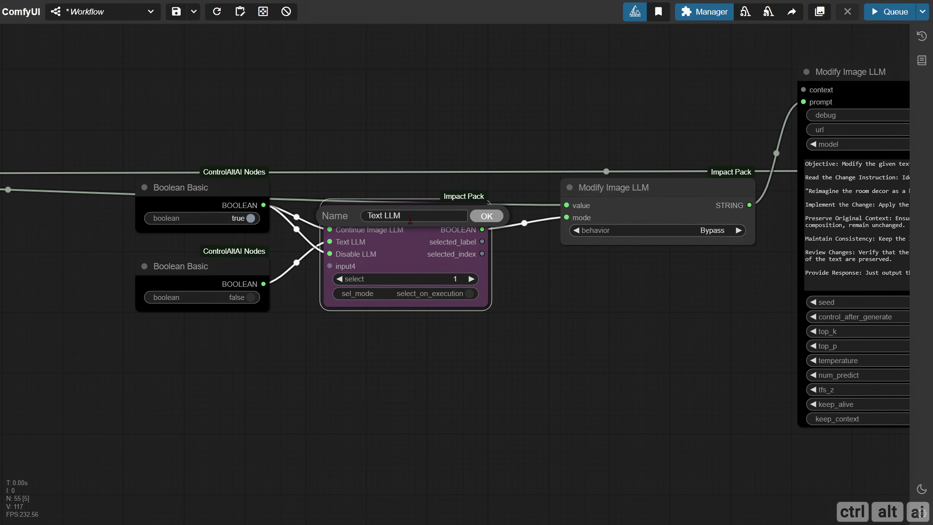
type("Continue Image LLM")
double_click(390, 218)
type("Modify")
key("Return")
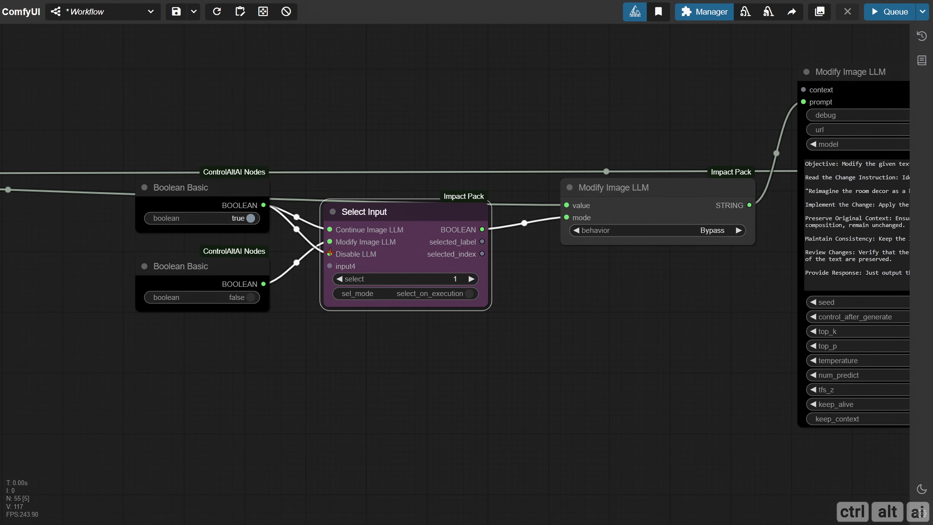
left_click_drag(329, 254, 271, 205)
Rename the copied Select Input node as "Continue or Modify LLM".
right_click(324, 203)
left_click(335, 342)
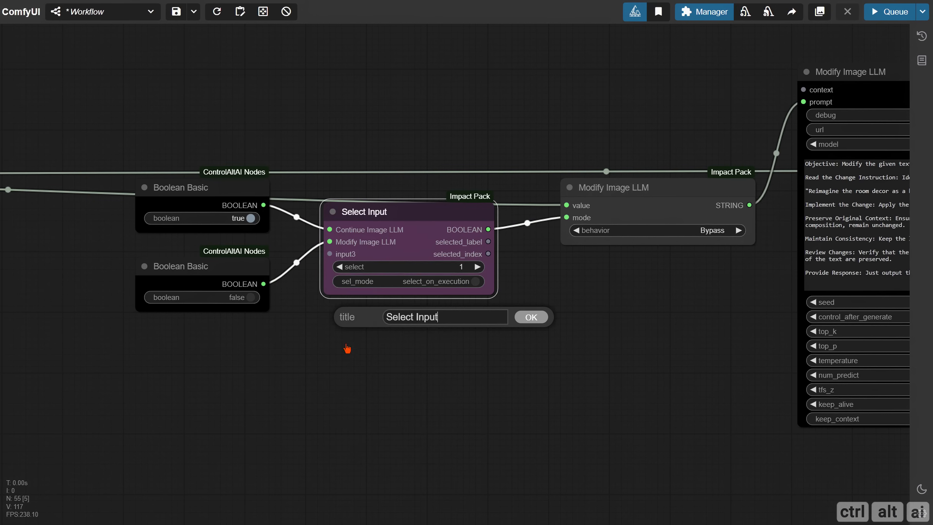
key("ctrl+a")
type("Continue or Modify LLM")
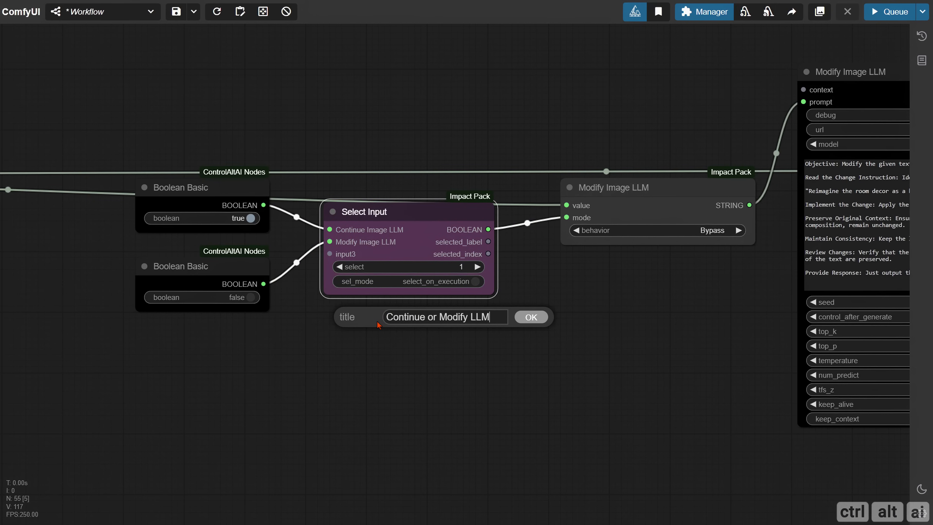
key("Return")
scroll(486, 302, "down", 3)
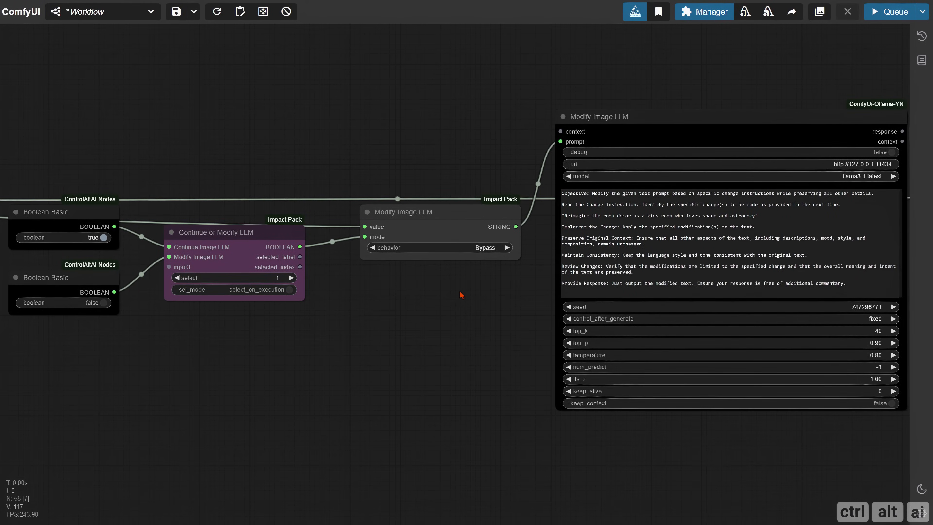
Set the first Boolean Basic before Continue or Modify LLM to false and the second to true, and queue the workflow.
scroll(462, 295, "down", 3)
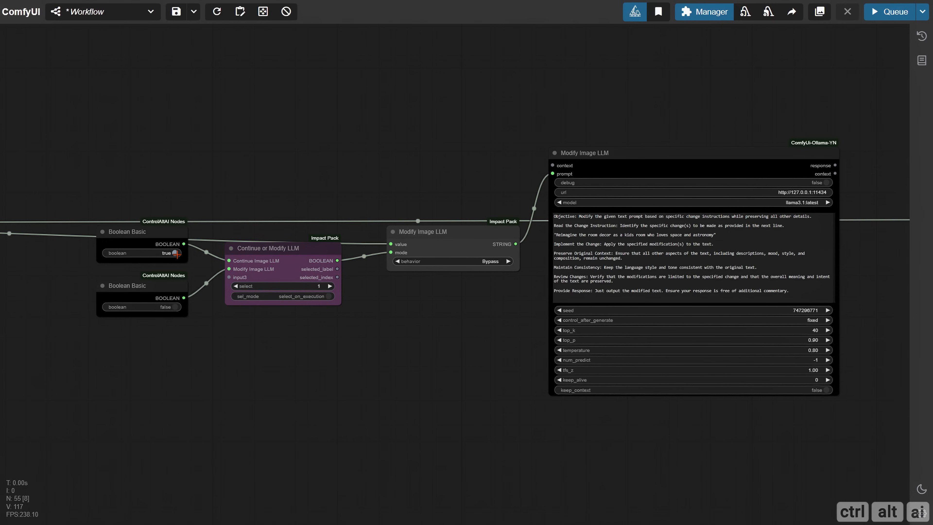
left_click(176, 253)
left_click(175, 307)
left_click(890, 12)
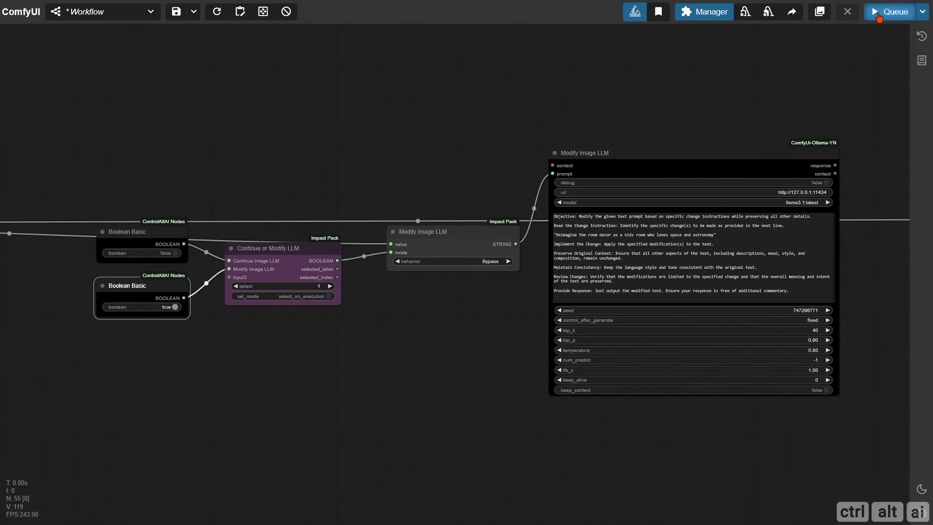
scroll(270, 310, "up", 3)
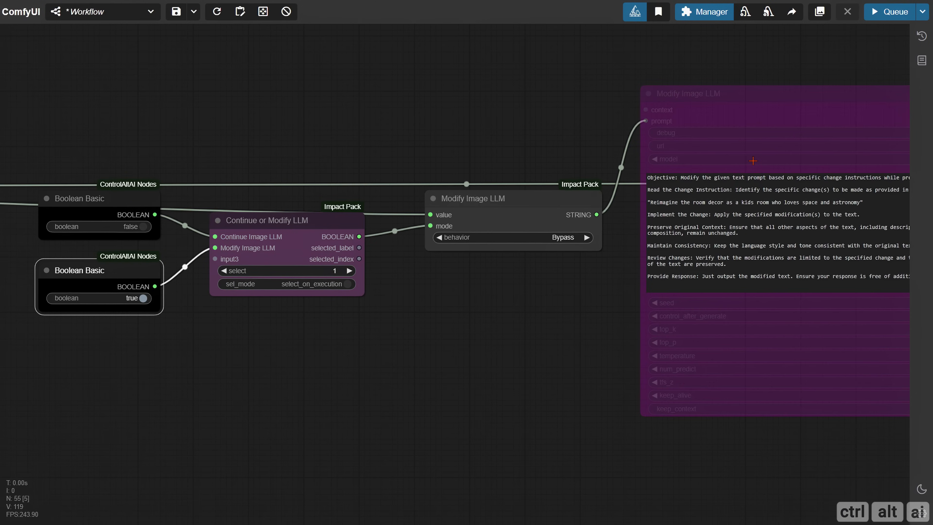
Set the Continue or Modify LLM selection to 2 and queue the workflow.
left_click(349, 274)
scroll(388, 297, "down", 2)
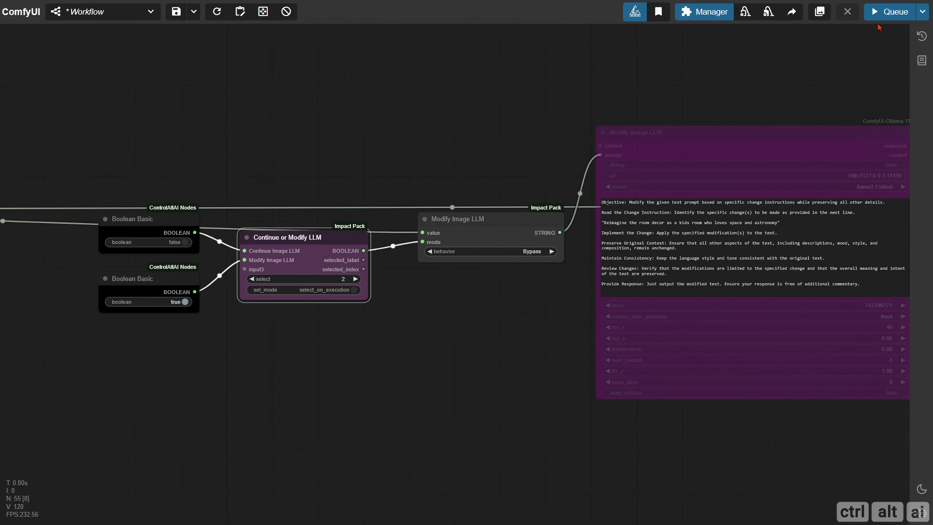
left_click(889, 11)
Rearrange the Get_Blank and Get_Image Boolean nodes around Image Summary Any, beyond the Modify Image LLM node.
left_click_drag(536, 316, 188, 356)
scroll(187, 356, "down", 3)
left_click_drag(625, 371, 200, 355)
left_click_drag(206, 235, 447, 365)
left_click_drag(483, 245, 499, 160)
left_click_drag(261, 201, 296, 170)
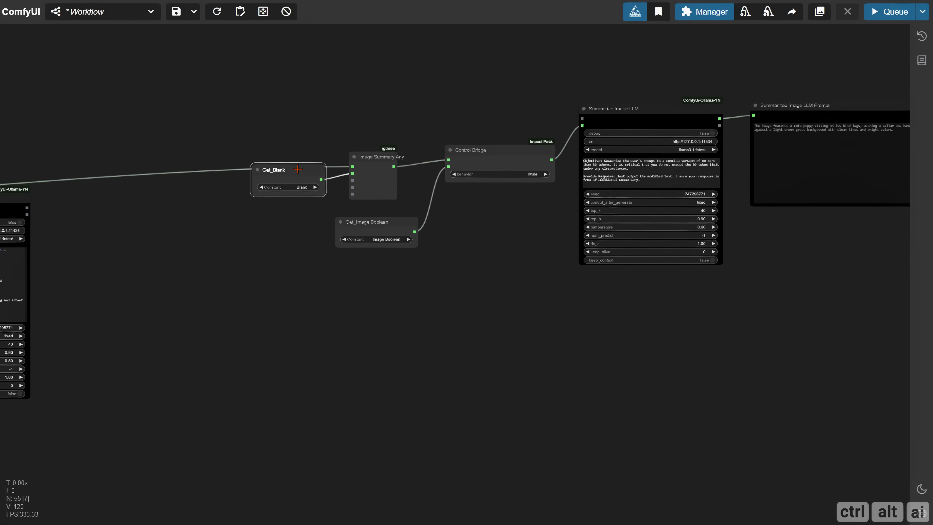
left_click_drag(374, 221, 388, 221)
left_click_drag(447, 329, 296, 323)
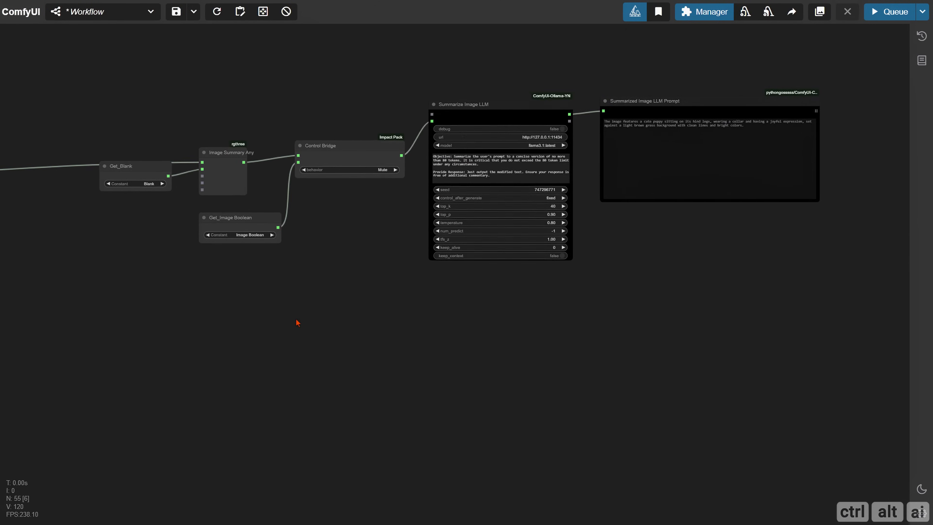
Duplicate the Image LLM Prompt node beside the Modify Image LLM node and connect the LLM's response output to its text input.
left_click_drag(20, 343, 931, 313)
left_click_drag(33, 184, 519, 253, "alt")
left_click_drag(398, 260, 658, 223)
left_click_drag(861, 265, 676, 285)
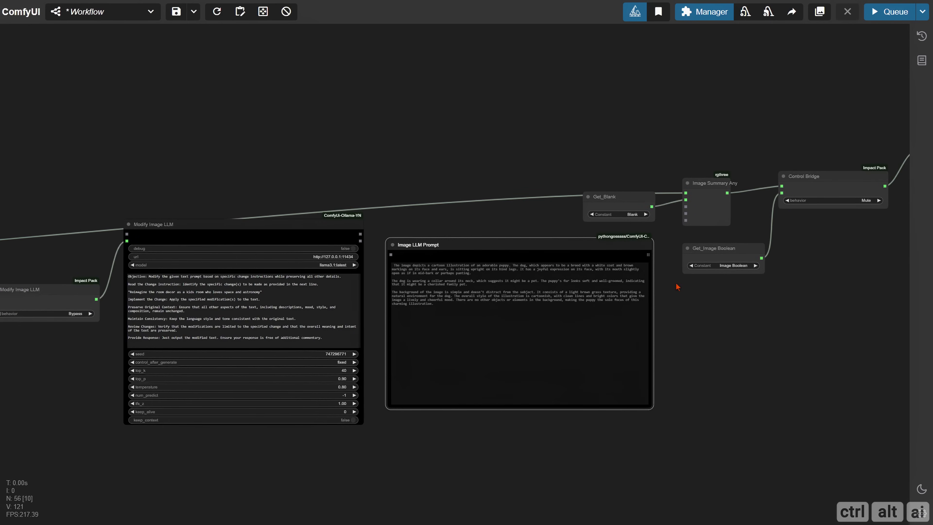
scroll(367, 272, "up", 8)
left_click_drag(354, 196, 435, 244)
Review the original image prompt and set the Modify Image LLM's change instruction to "Change the dog to a cat".
scroll(456, 242, "down", 4)
left_click_drag(165, 136, 932, 89)
scroll(400, 459, "up", 3)
left_click_drag(156, 436, 599, 518)
scroll(90, 296, "up", 3)
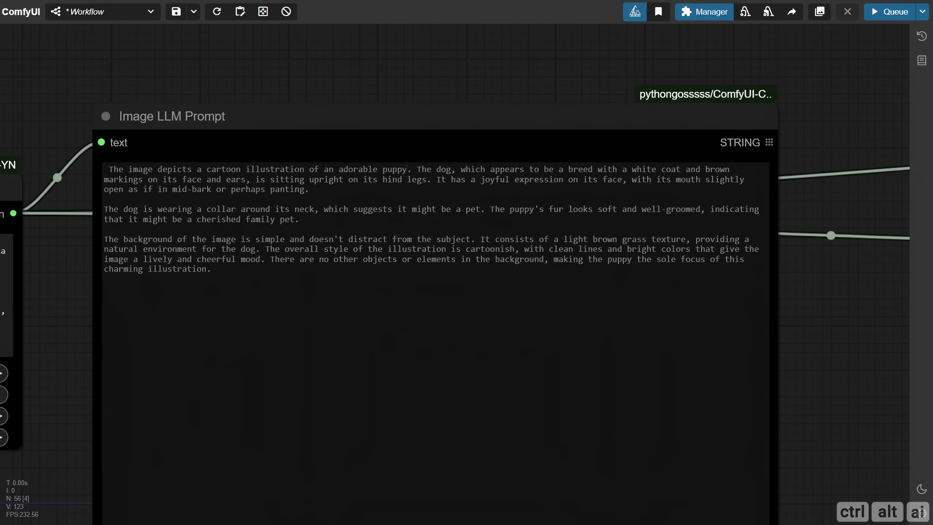
scroll(806, 318, "down", 5)
left_click_drag(806, 319, 144, 320)
left_click_drag(807, 397, 4, 430)
scroll(163, 396, "up", 4)
left_click_drag(163, 396, 88, 411)
left_click_drag(534, 230, 228, 232)
type("Change the do")
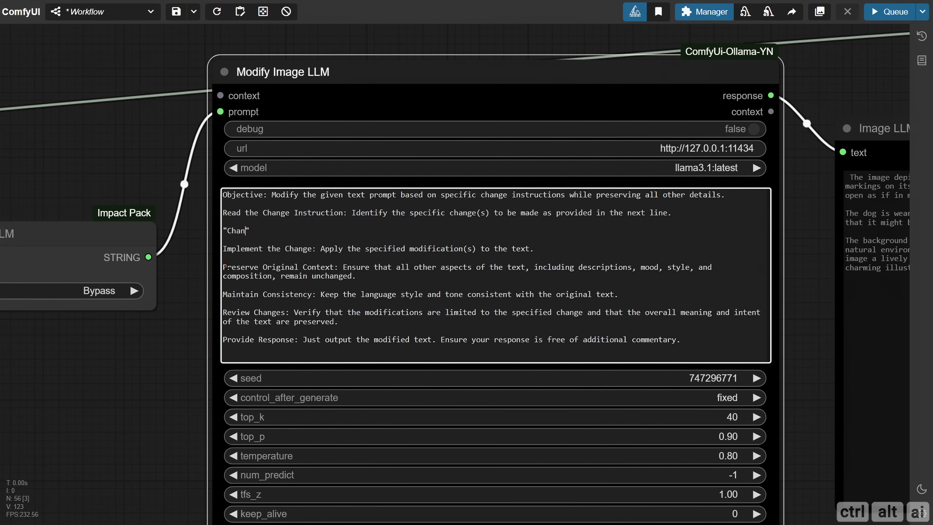
type("g to a cat")
Queue the workflow and review the text in the duplicated Image LLM Prompt node.
scroll(187, 311, "down", 4)
left_click_drag(147, 365, 459, 349)
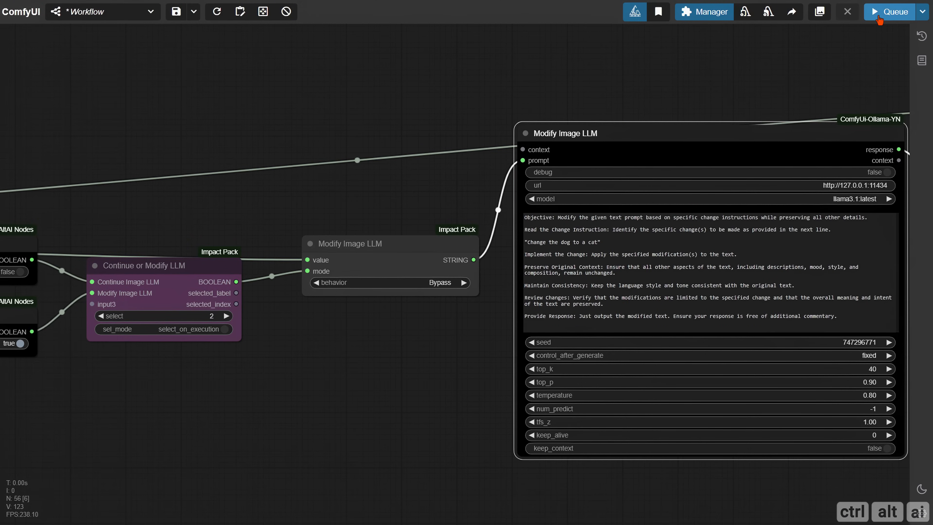
left_click(879, 16)
left_click_drag(687, 78, 202, 77)
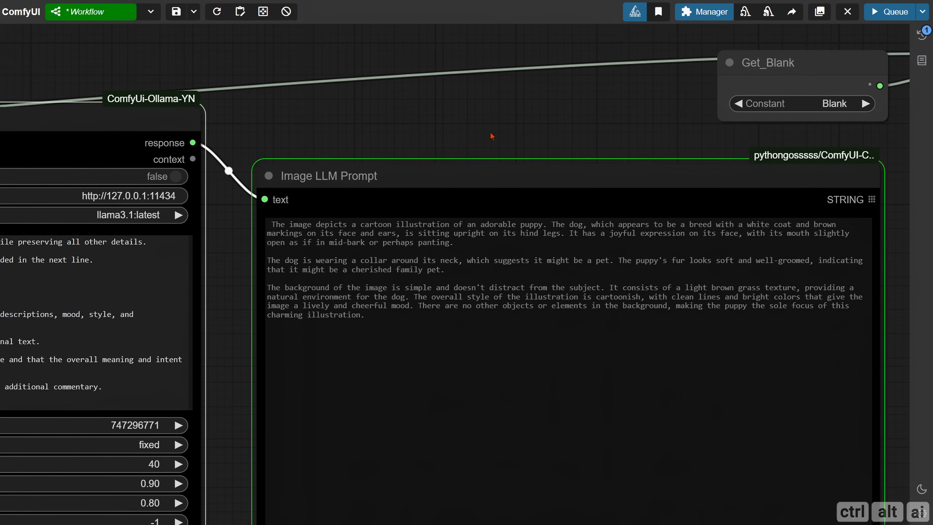
left_click_drag(492, 138, 403, 115)
scroll(392, 147, "down", 3)
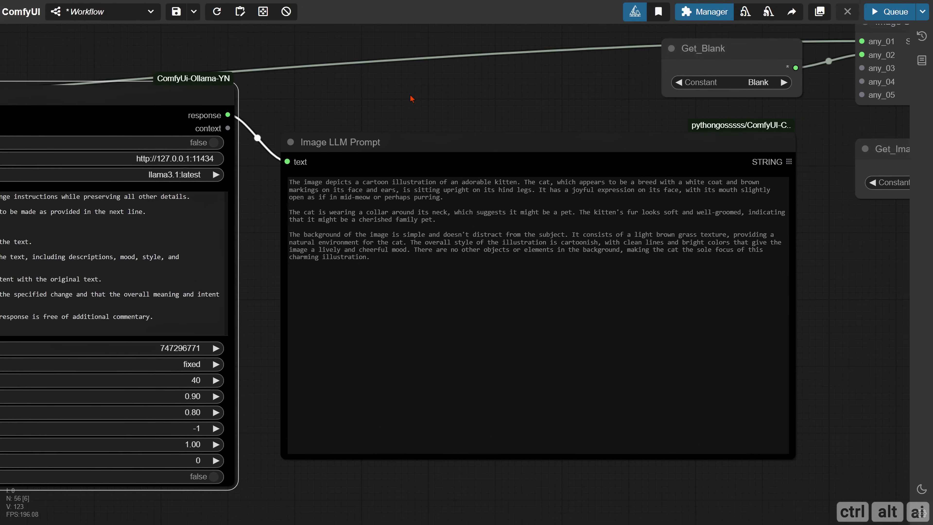
Move the original Image LLM Prompt node below the duplicated one for comparison.
scroll(356, 99, "down", 10)
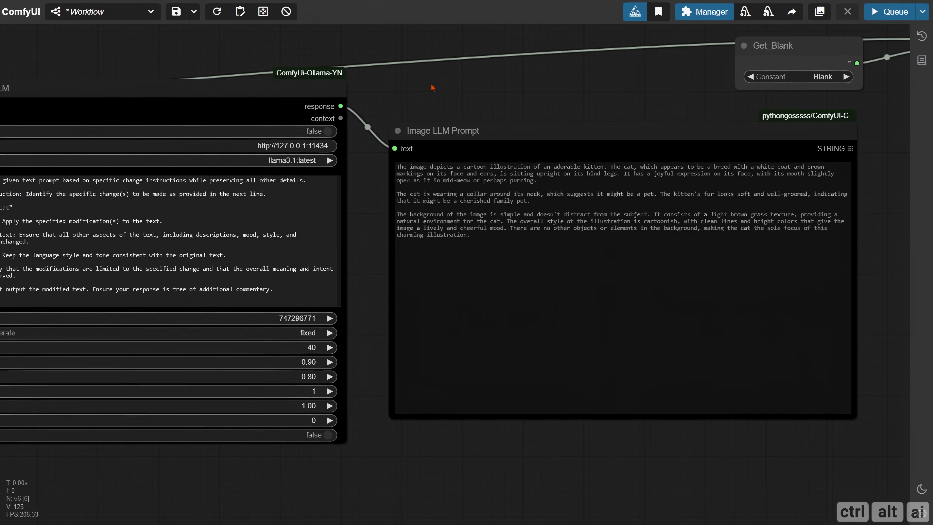
left_click_drag(87, 172, 774, 293)
left_click_drag(838, 223, 659, 268)
scroll(659, 268, "up", 5)
scroll(661, 268, "up", 6)
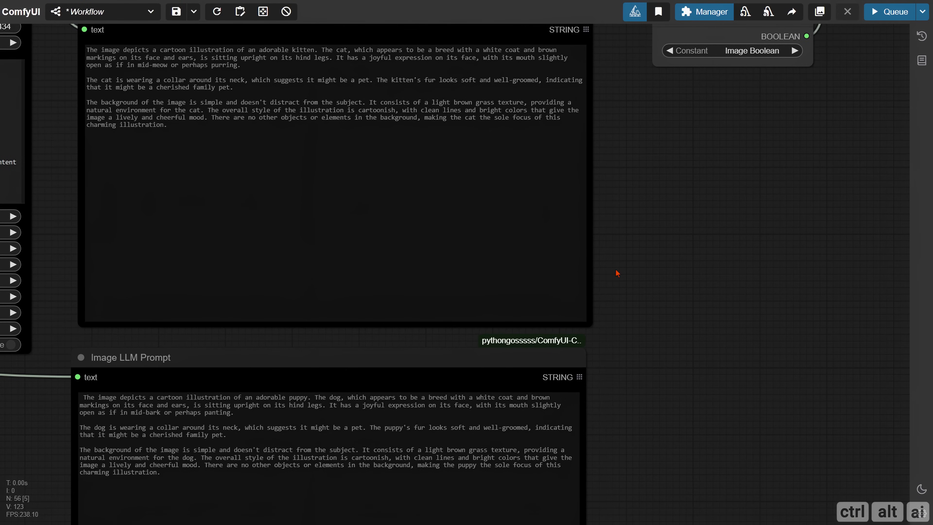
Compare the wording of the original image prompt with the modified prompt, paragraph by paragraph.
left_click_drag(288, 399, 309, 400)
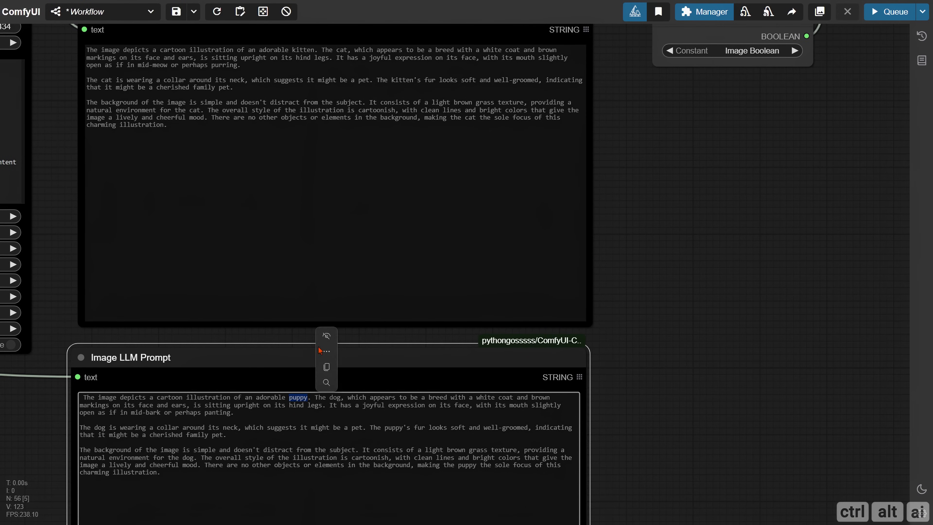
double_click(297, 53)
left_click_drag(300, 117, 303, 117)
left_click_drag(409, 122, 428, 139)
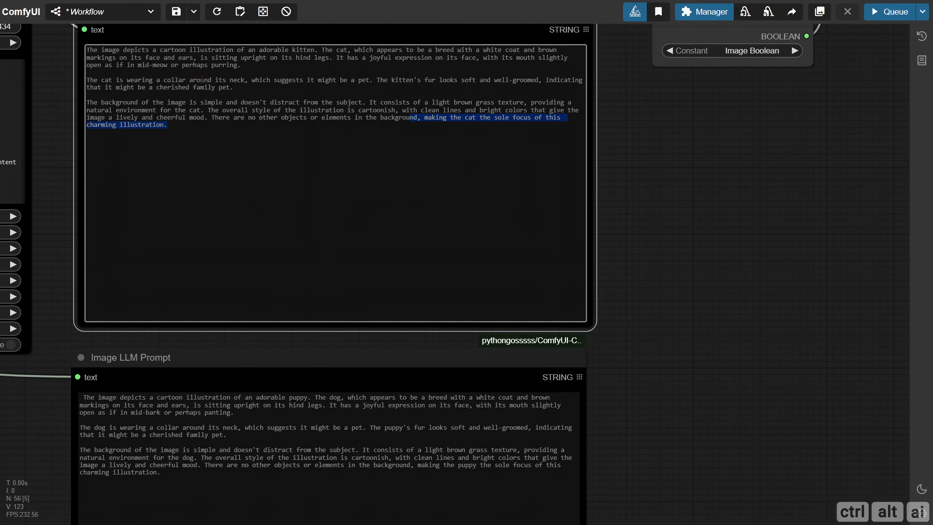
left_click_drag(321, 50, 241, 65)
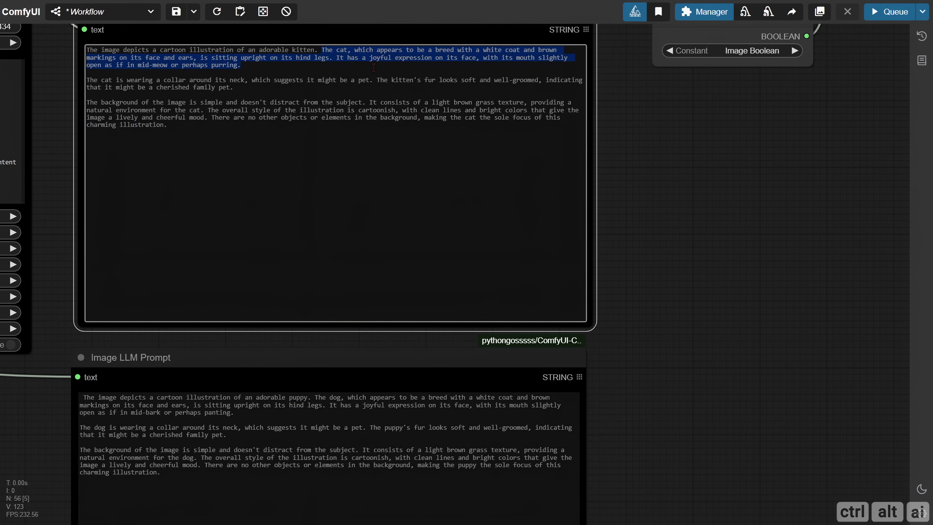
left_click(315, 397)
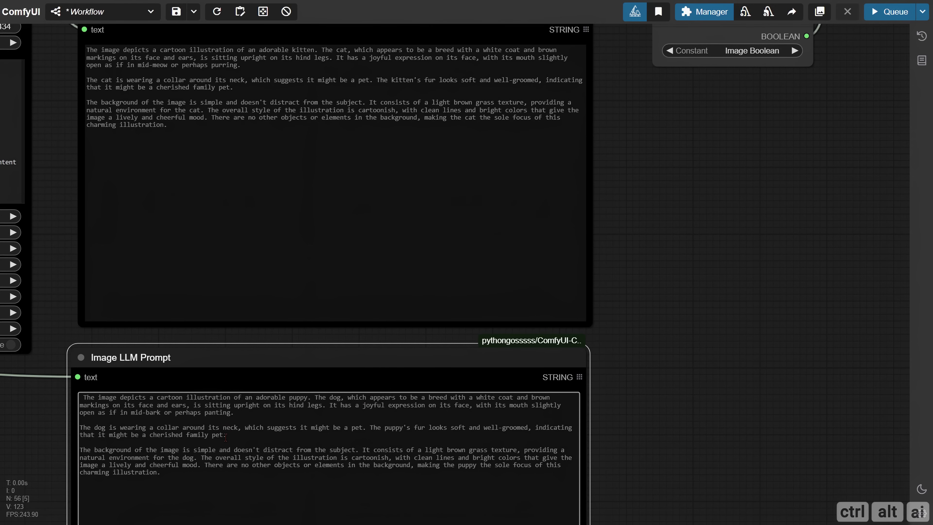
left_click_drag(226, 436, 80, 428)
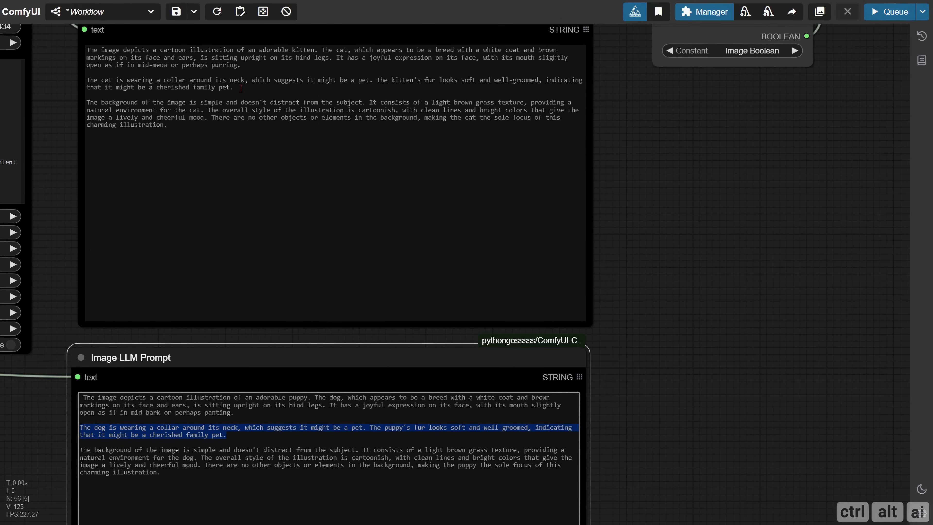
left_click(111, 81)
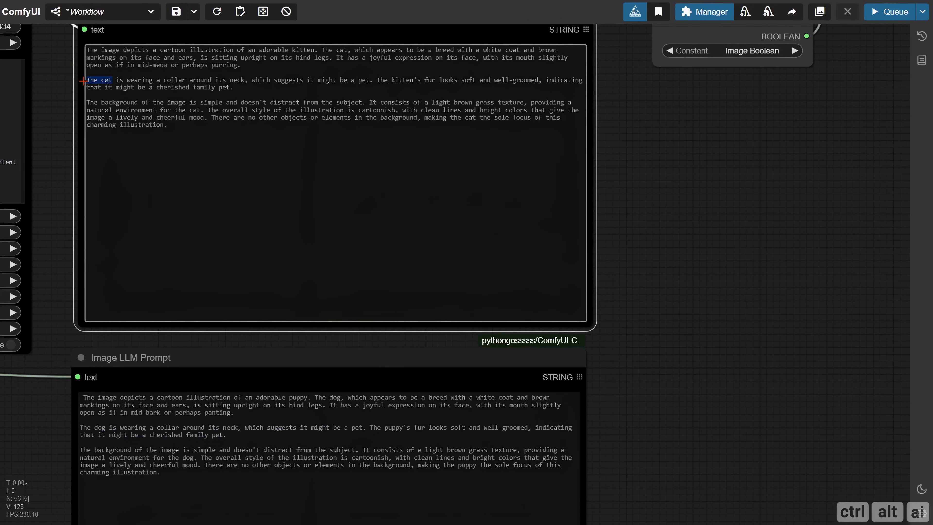
left_click(713, 340)
Return the original Image LLM Prompt node to its place before the Continue or Modify LLM nodes.
scroll(676, 345, "down", 14)
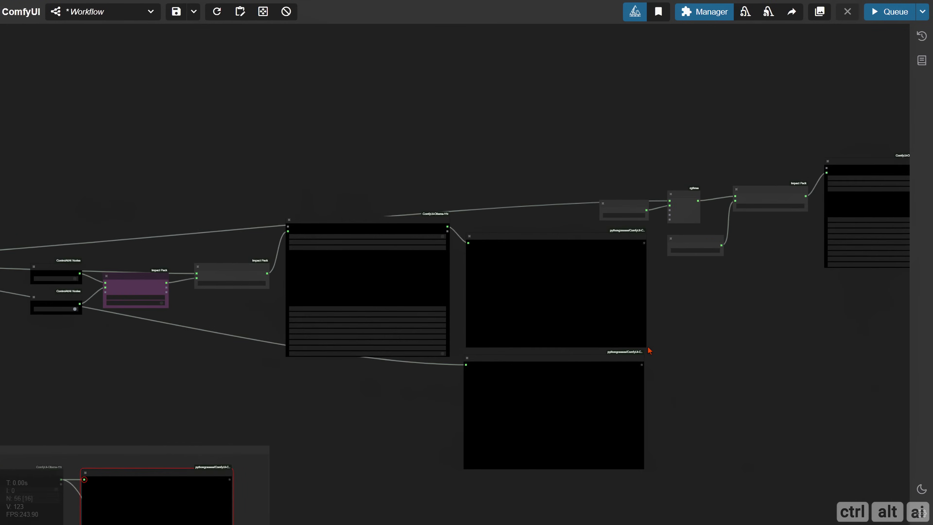
left_click_drag(470, 402, 628, 399)
left_click_drag(669, 374, 169, 280)
scroll(391, 325, "up", 8)
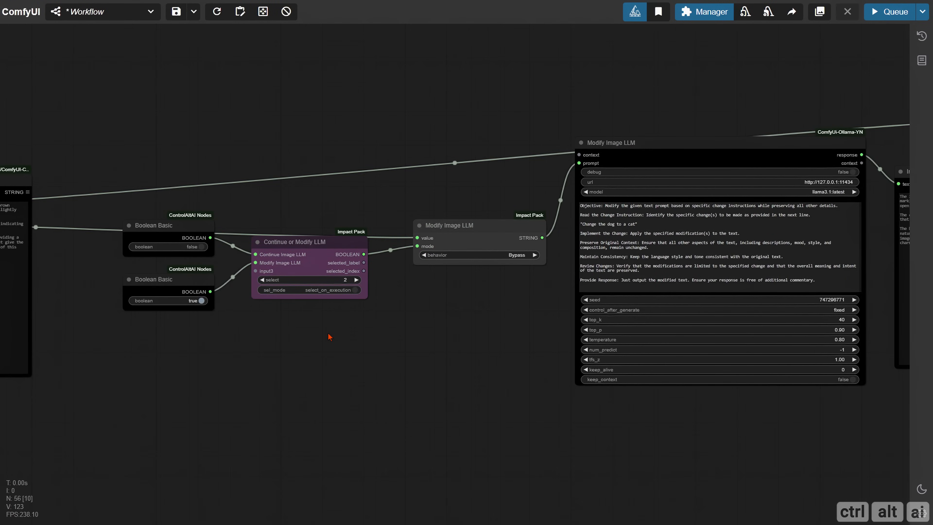
left_click_drag(434, 343, 358, 339)
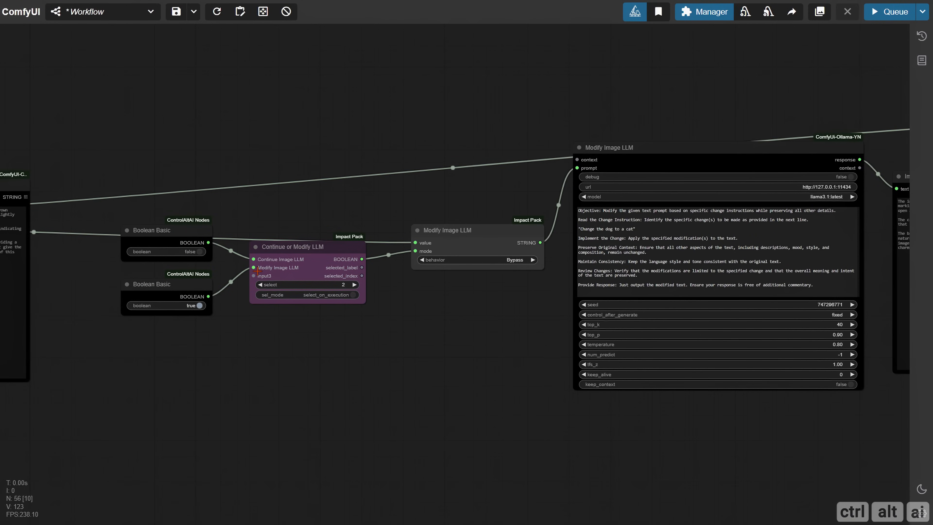
Set the Image Text Logic Select Input to 3 for Disable LLM and queue the workflow.
scroll(271, 378, "down", 4)
left_click_drag(221, 396, 586, 391)
left_click_drag(327, 414, 597, 380)
scroll(323, 405, "down", 1)
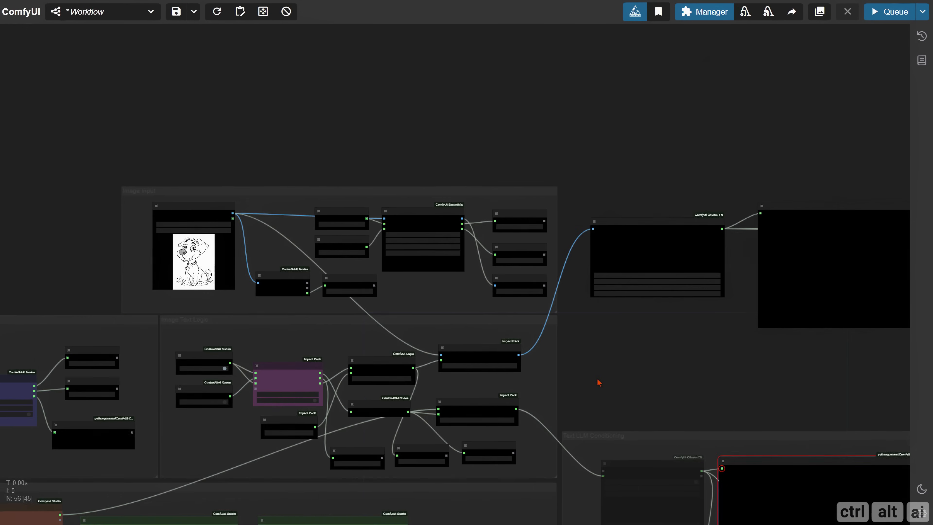
scroll(248, 426, "up", 5)
left_click(379, 365)
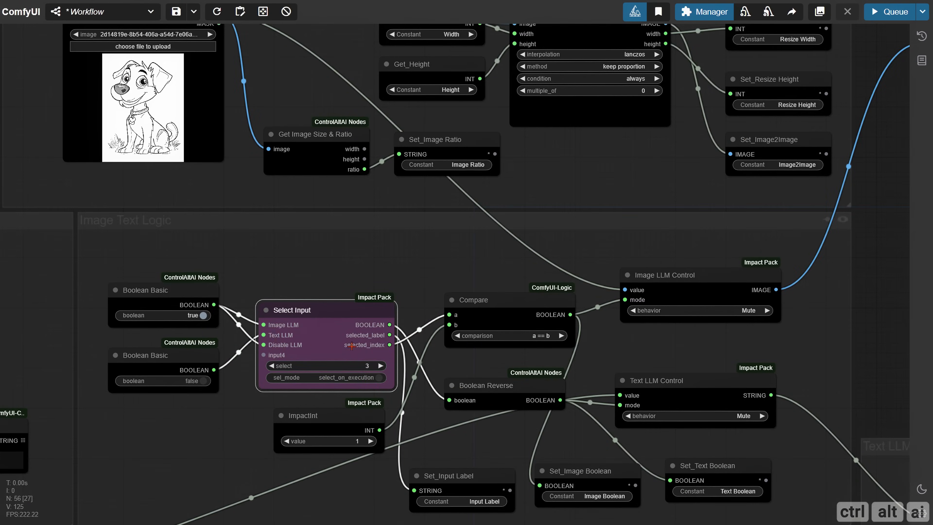
scroll(317, 384, "down", 9)
left_click_drag(557, 372, 317, 354)
left_click_drag(823, 316, 443, 362)
scroll(443, 375, "up", 5)
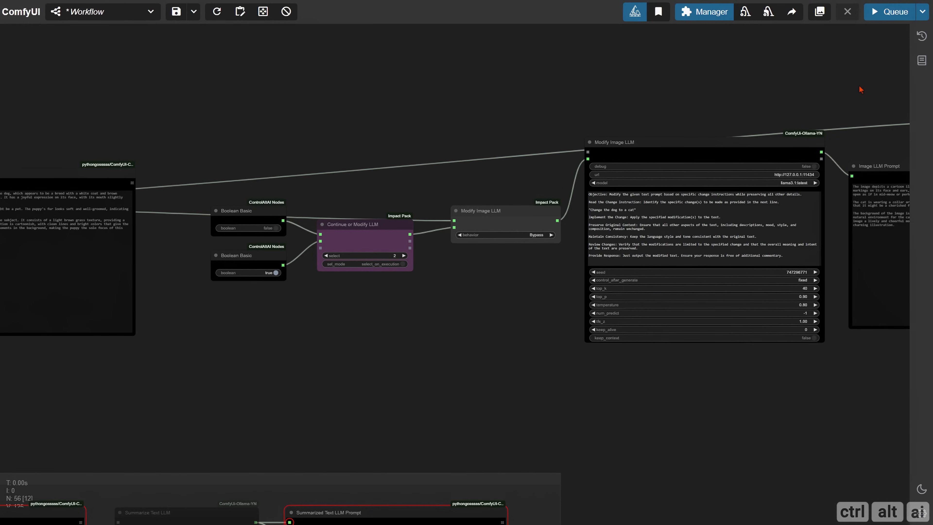
left_click(878, 19)
Examine the red-outlined Image LLM Prompt and Modify Image LLM bridge nodes and the links feeding them.
left_click_drag(483, 312, 591, 335)
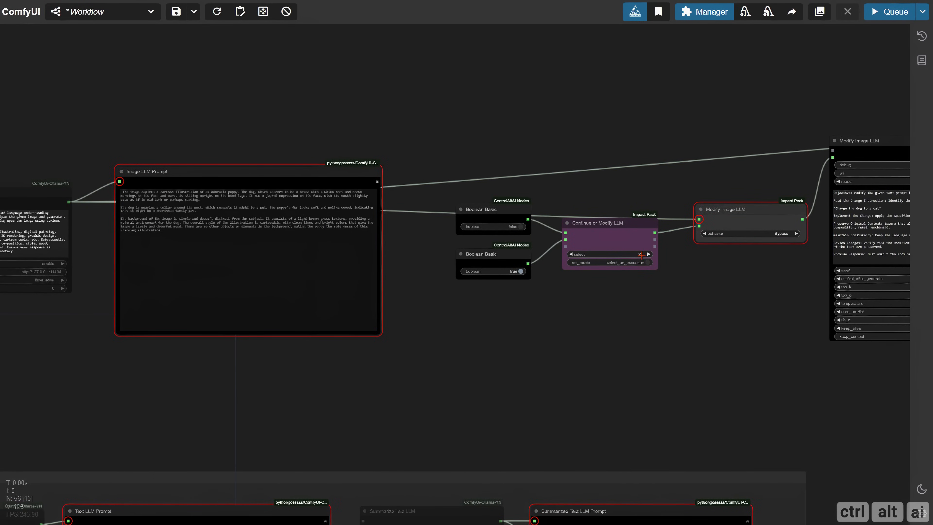
left_click_drag(674, 315, 403, 324)
left_click_drag(273, 322, 546, 330)
left_click_drag(458, 366, 548, 218)
left_click_drag(406, 279, 546, 160)
left_click_drag(685, 96, 353, 386)
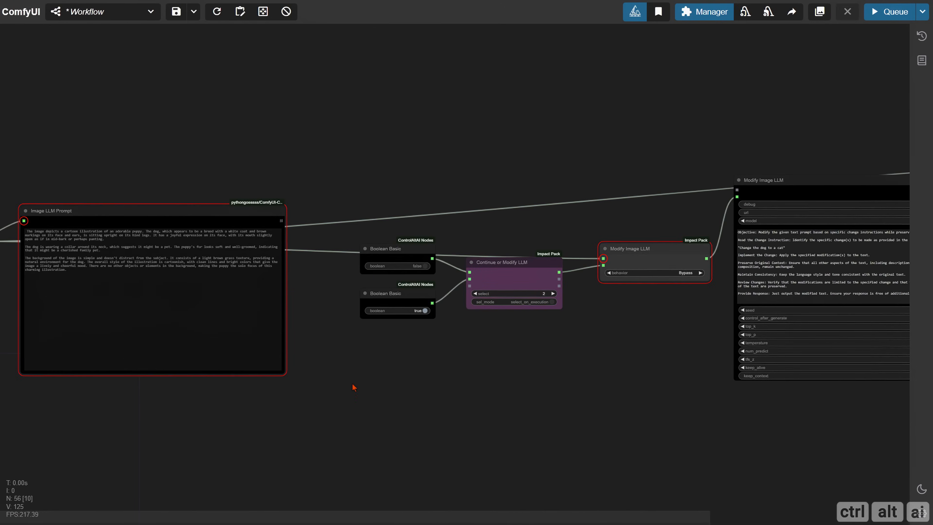
left_click_drag(762, 398, 327, 380)
left_click_drag(257, 406, 476, 436)
left_click_drag(200, 386, 353, 333)
Search the node library for "switch" and add an Any Switch (rgthree) node.
double_click(248, 373)
type("switch")
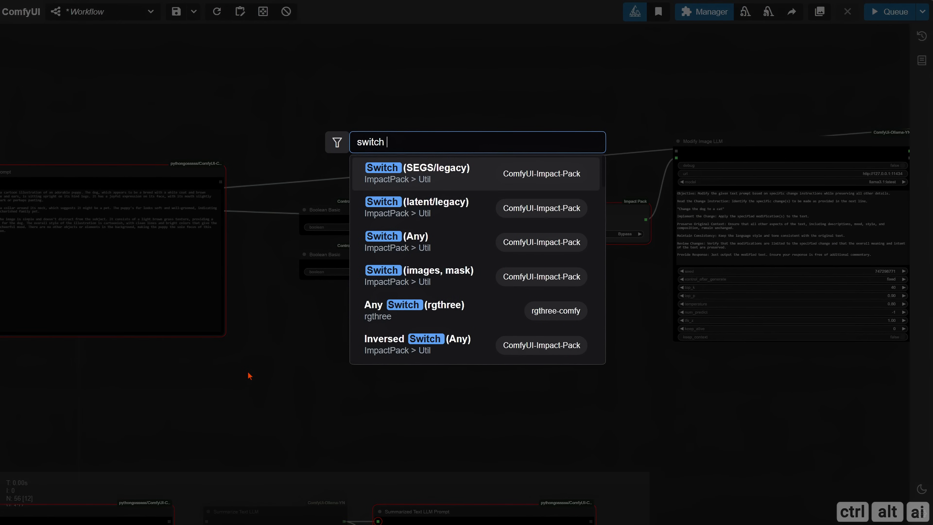
key("Down")
key("Down")
key("Down")
key("Down")
key("Return")
Place the Any Switch above the Image LLM Prompt and connect the image LLM's text output to its any_01 input.
left_click_drag(293, 356, 551, 166)
left_click_drag(386, 186, 627, 207)
left_click_drag(215, 339, 752, 184)
left_click_drag(648, 231, 375, 251)
left_click_drag(525, 202, 575, 211)
Add a GetNode set to the Blank constant and connect it to the Any Switch's any_02 input.
double_click(314, 180)
type("get")
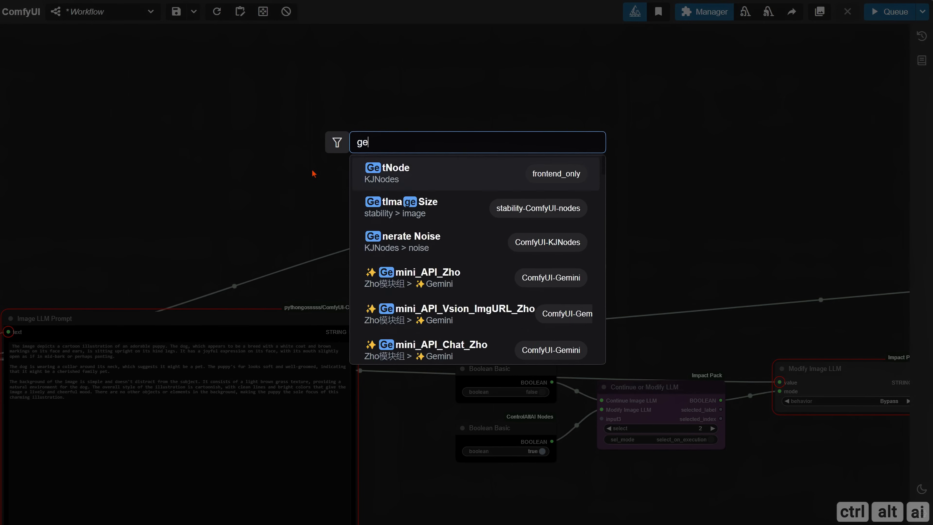
key("Return")
left_click(372, 192)
left_click(379, 210)
left_click_drag(405, 181, 529, 222)
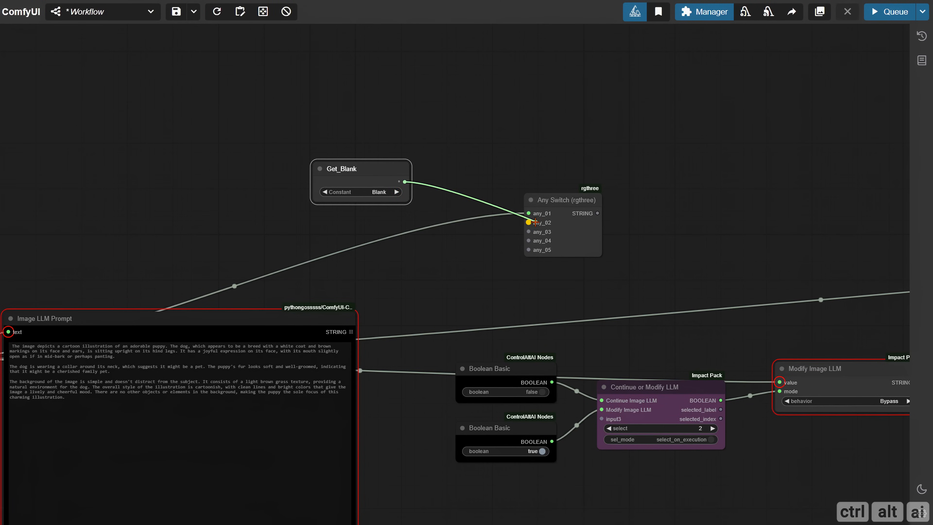
Rename the Any Switch (rgthree) node to "Image Any".
left_click_drag(583, 249, 305, 218)
right_click(296, 179)
left_click(290, 319)
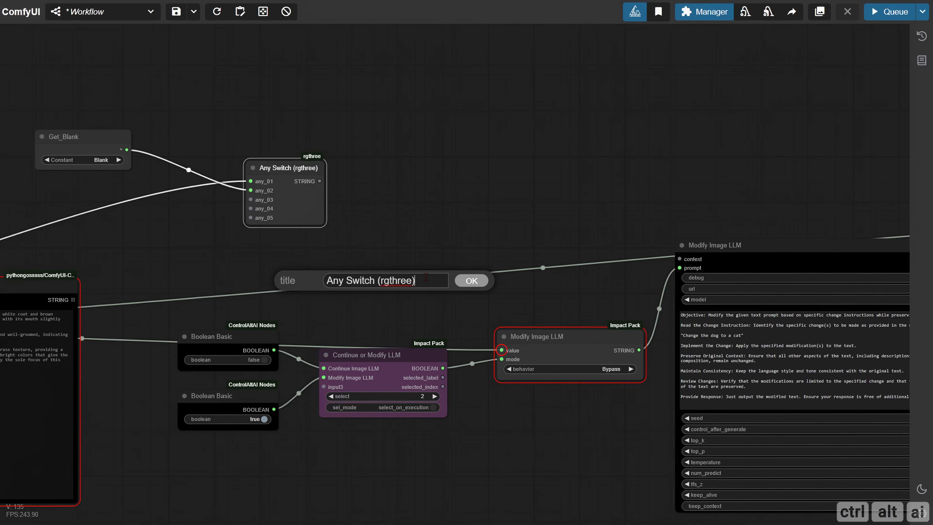
key("ctrl+a")
type("Image Any")
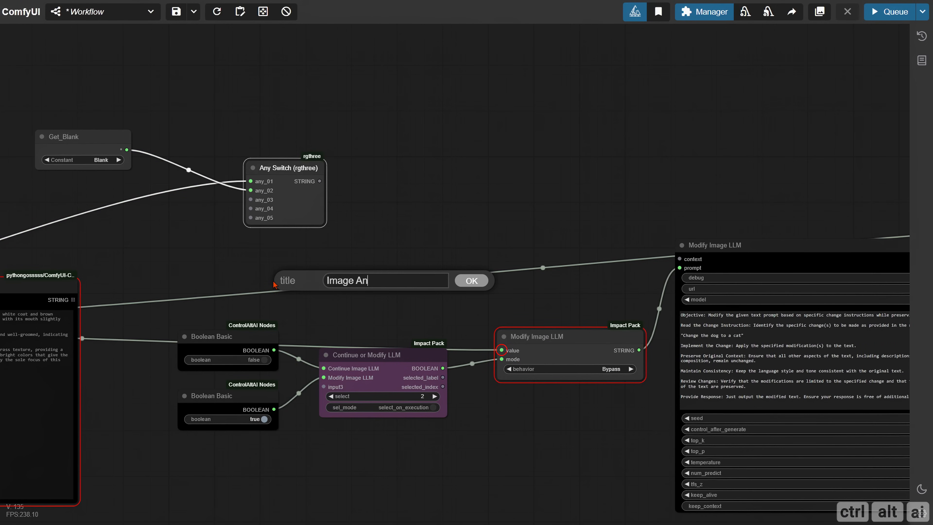
key("Return")
Connect the Image Any output to the value input of the Modify Image LLM bridge and queue the workflow.
left_click_drag(320, 181, 502, 350)
left_click(463, 291)
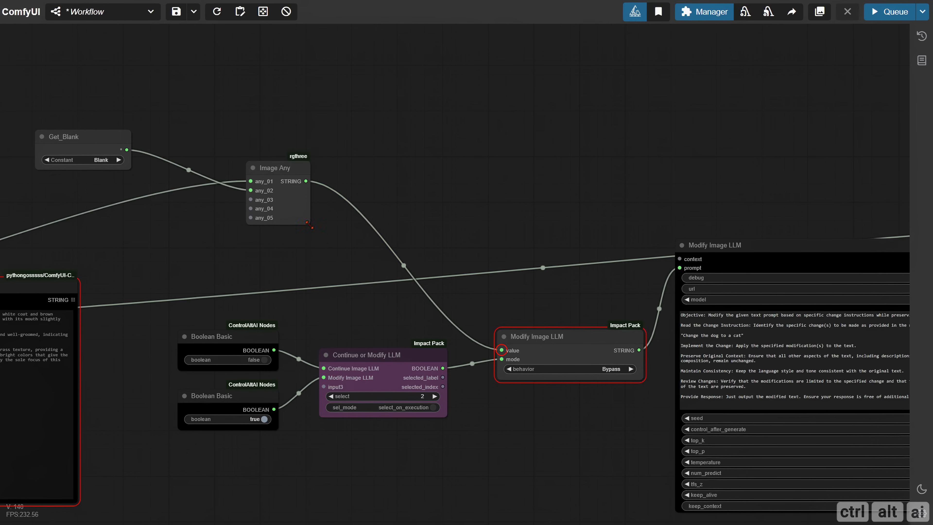
left_click(889, 12)
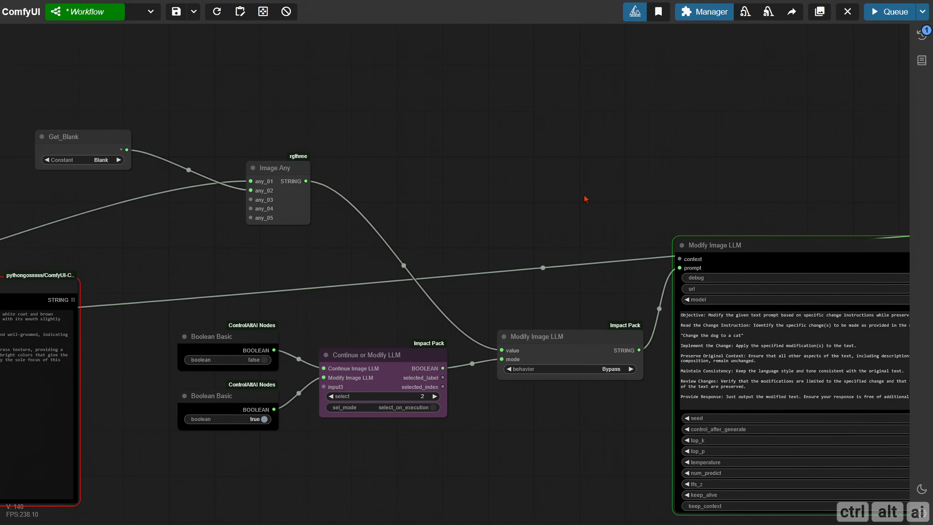
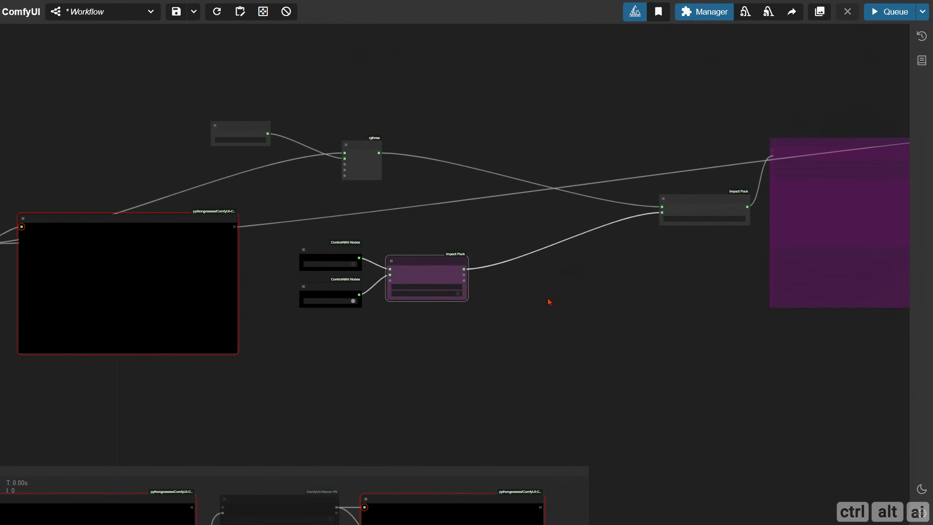
Add a ComfyUI-Logic String node in the empty space above the Image Input group.
left_click_drag(550, 302, 859, 396)
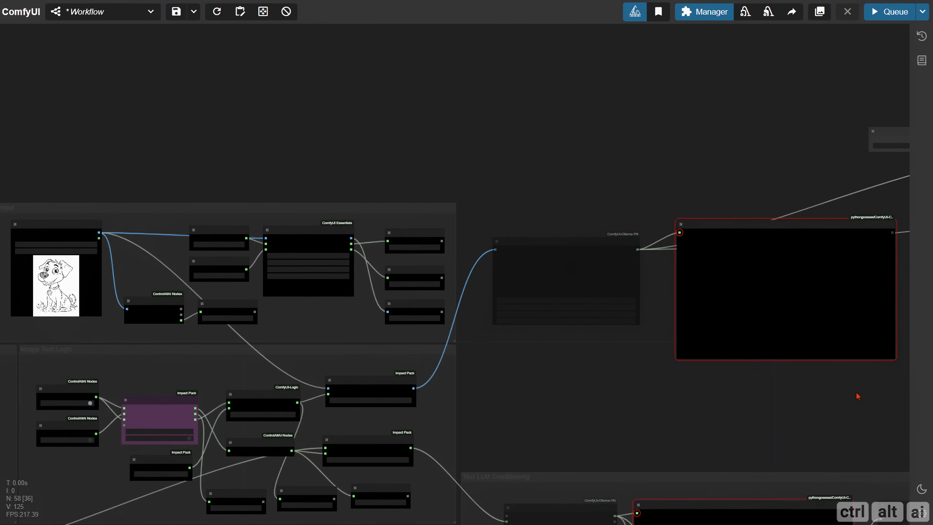
left_click_drag(227, 154, 480, 239)
scroll(370, 220, "up", 4)
left_click_drag(370, 220, 265, 175)
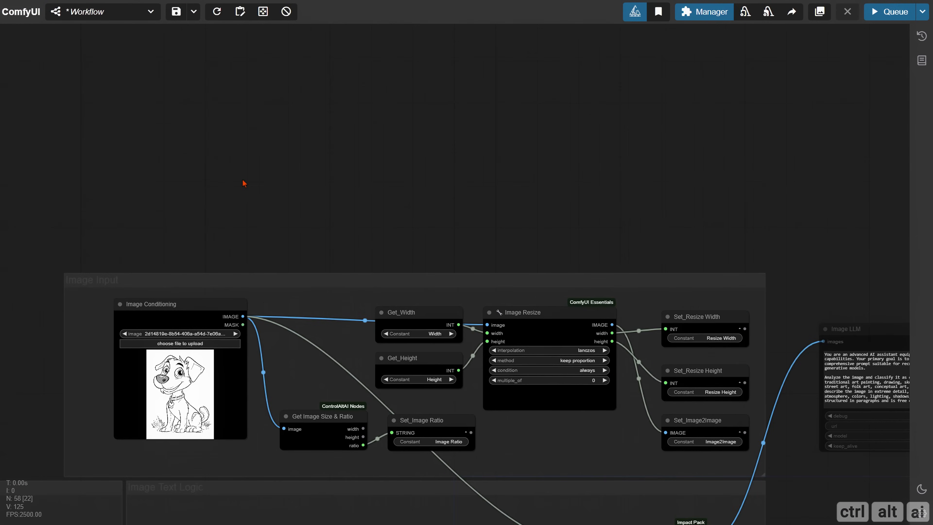
scroll(246, 184, "up", 3)
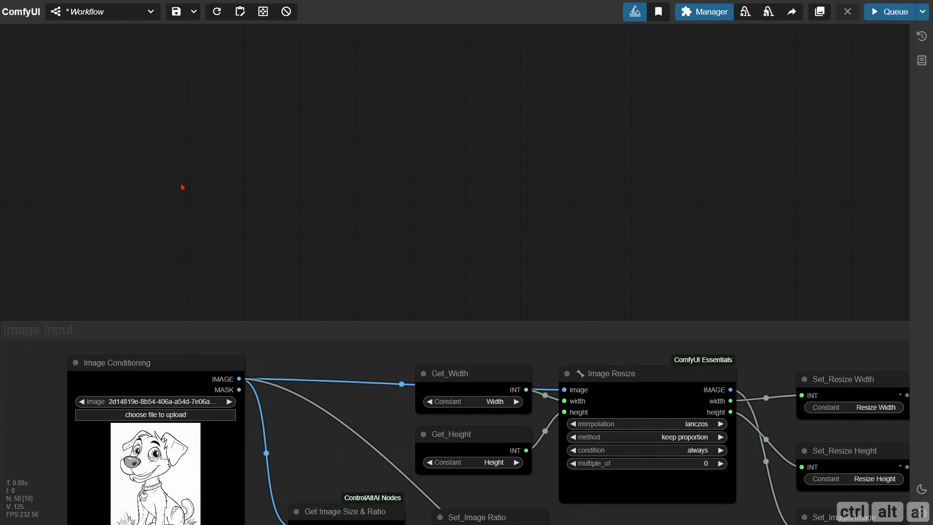
double_click(96, 139)
type("string")
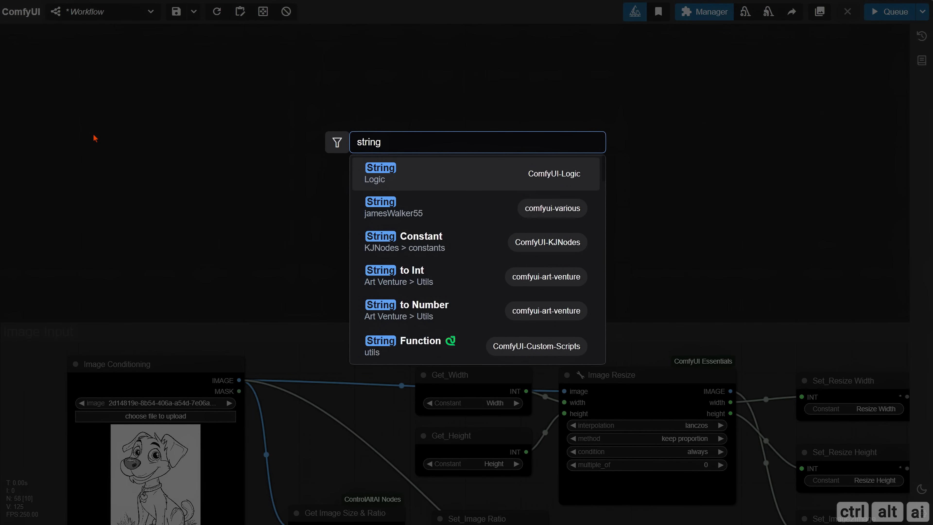
left_click(383, 182)
left_click_drag(369, 240, 273, 232)
left_click(378, 283)
left_click_drag(209, 172, 165, 151)
Enter "Modify" as the text value of the new String node.
left_click(158, 187)
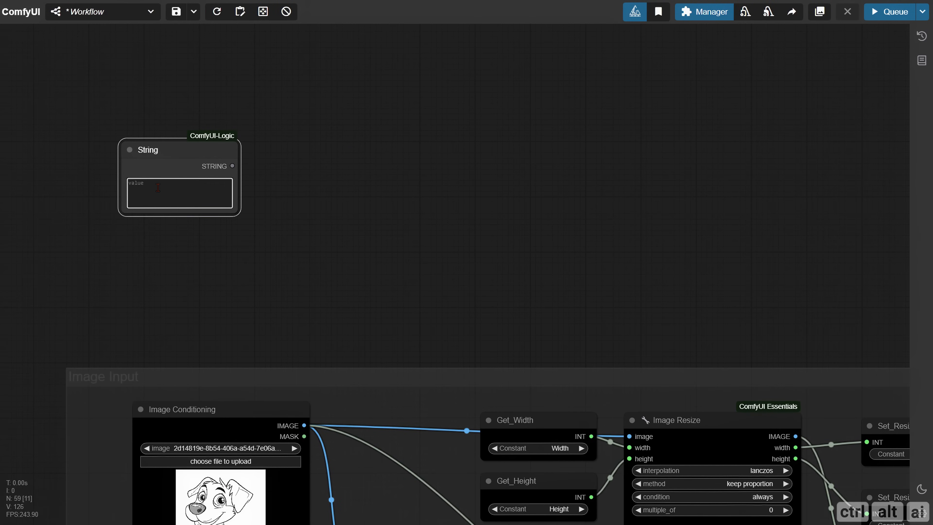
type("Modify")
scroll(311, 239, "up", 3)
left_click(166, 302)
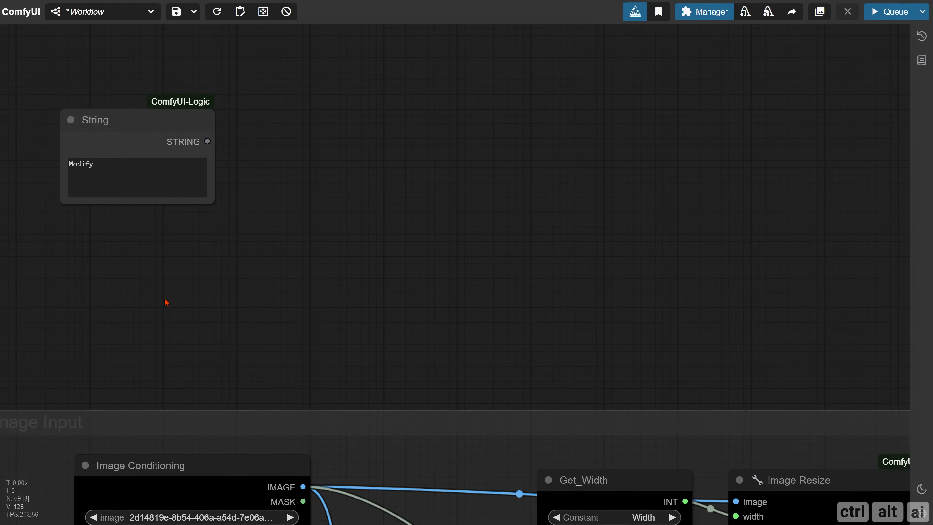
Add a GetNode below the String node and set its constant to Input Label.
double_click(122, 268)
type("get")
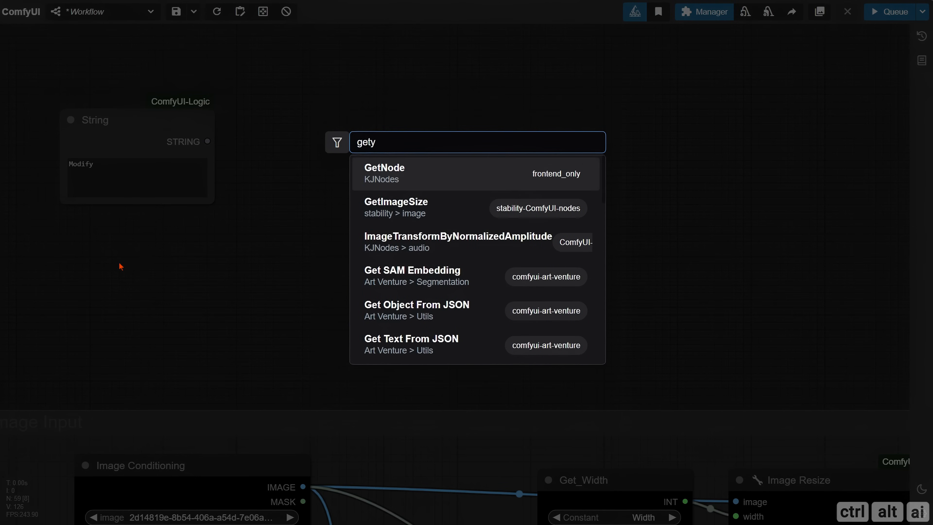
left_click(393, 180)
left_click(163, 282)
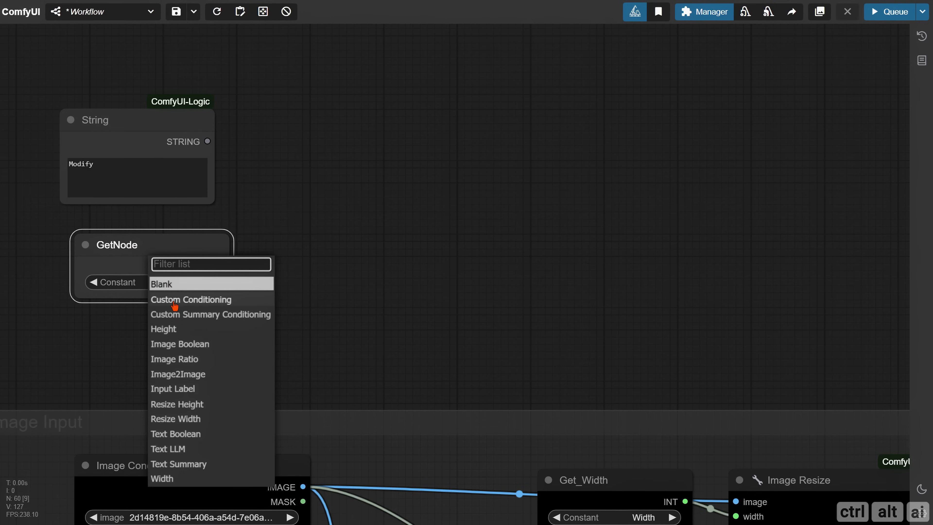
left_click(192, 390)
scroll(200, 331, "down", 2)
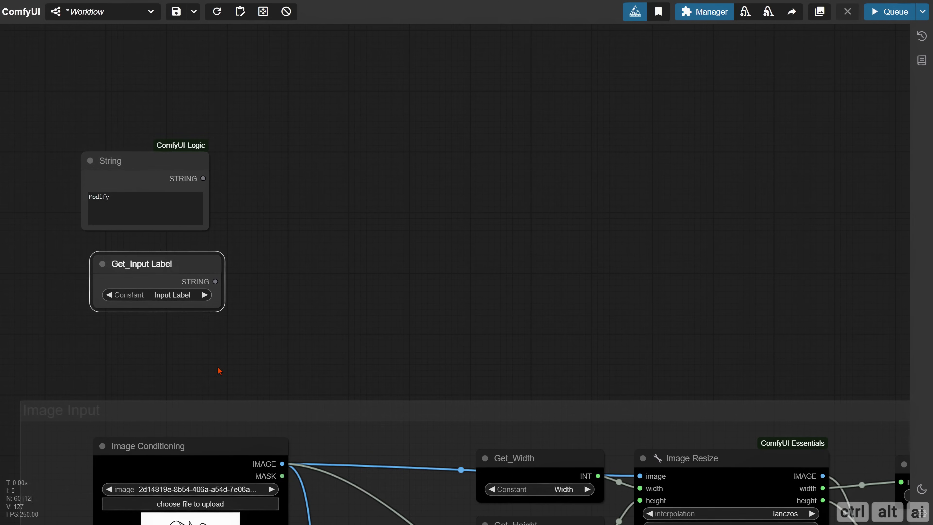
Examine how the Select Input node's selected_label output feeds the Set_Input Label node.
left_click_drag(232, 437, 198, 119)
mouse_move(291, 442)
left_mouse_down()
mouse_move(225, 260)
mouse_move(159, 164)
left_mouse_up()
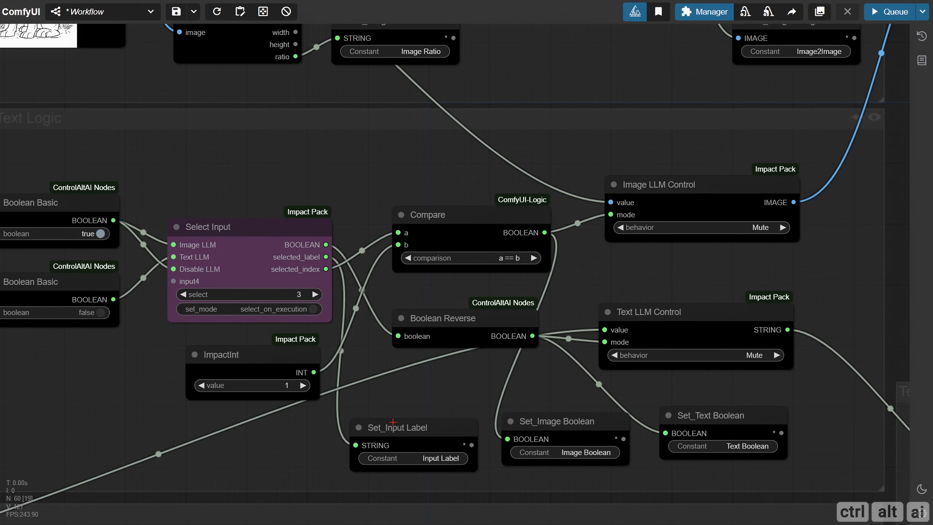
mouse_move(387, 431)
left_mouse_down()
mouse_move(384, 405)
mouse_move(387, 431)
left_mouse_up()
left_click(283, 179)
scroll(262, 180, "down", 2)
left_click_drag(261, 173, 296, 419)
left_click_drag(216, 108, 263, 340)
scroll(202, 242, "up", 3)
left_click_drag(218, 170, 272, 215)
Add a CR Text Concatenate node, connecting the String node to text1 and Get_Input Label to text2.
double_click(262, 206)
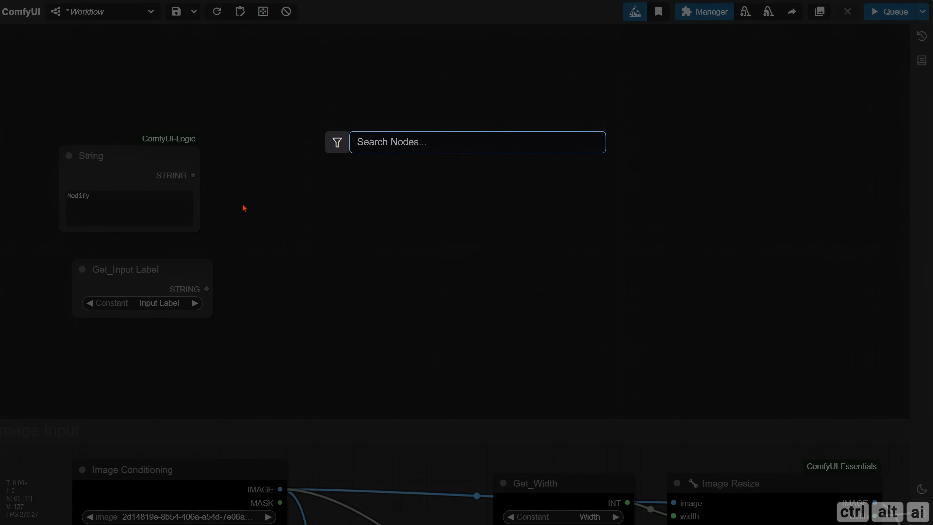
type("text con")
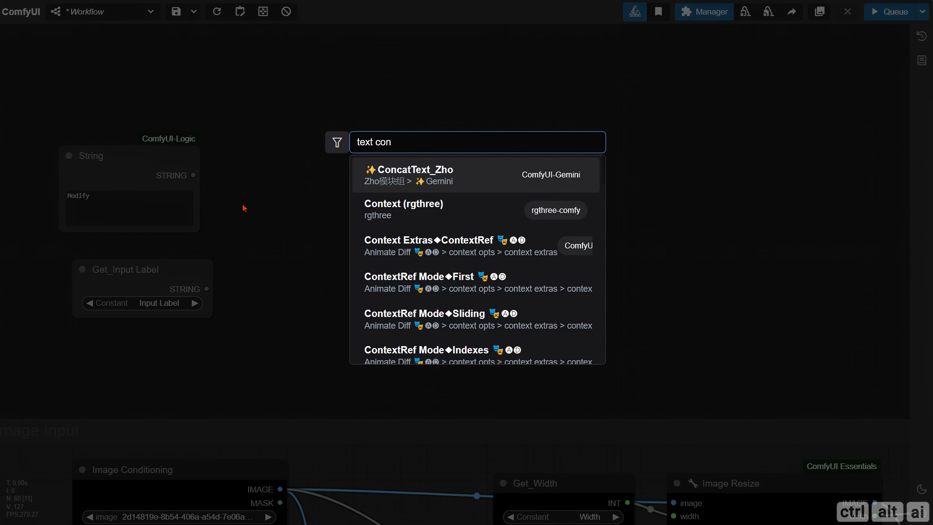
type("catg")
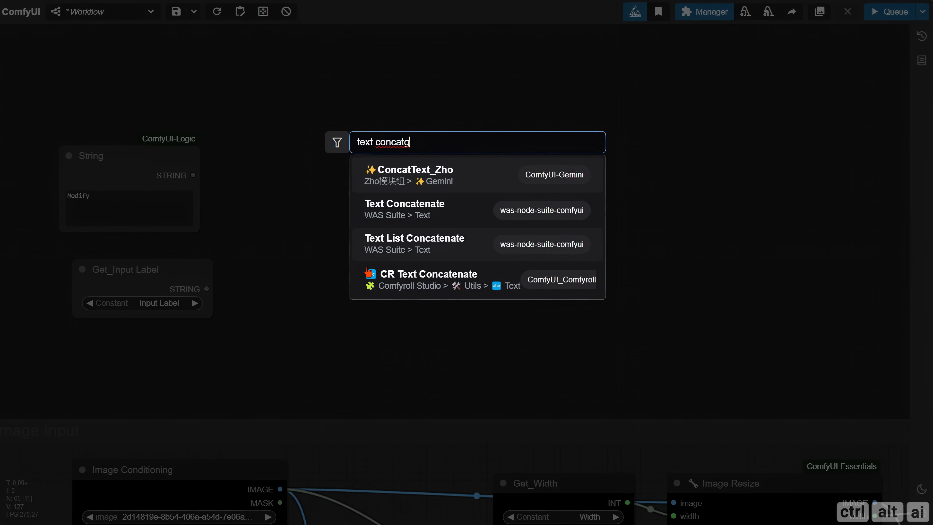
left_click(372, 276)
left_click_drag(469, 277, 432, 247)
left_click_drag(369, 211, 442, 216)
left_click_drag(193, 175, 340, 214)
left_click_drag(207, 289, 339, 228)
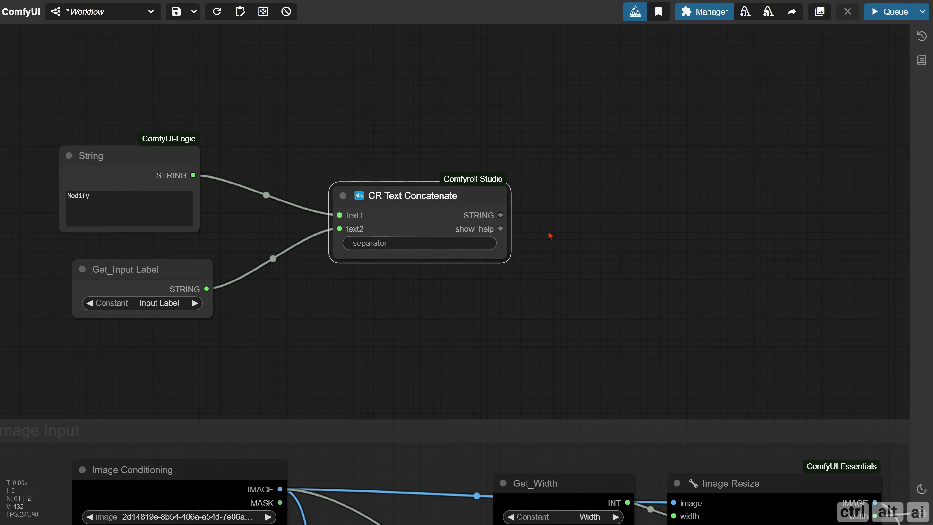
Add a Show Text node fed by the CR Text Concatenate STRING output and queue the workflow.
left_click_drag(547, 236, 360, 230)
left_click_drag(313, 209, 428, 154)
type("show text")
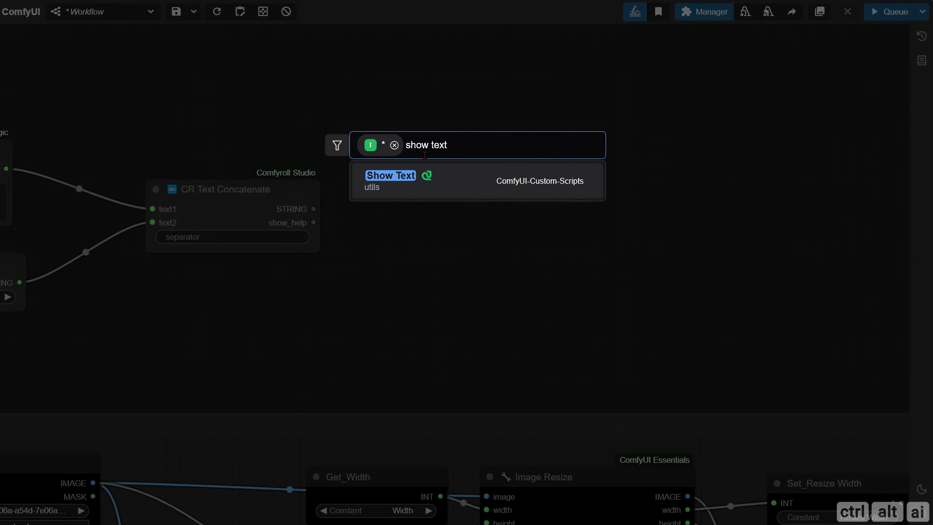
left_click(439, 186)
left_click_drag(471, 152, 408, 170)
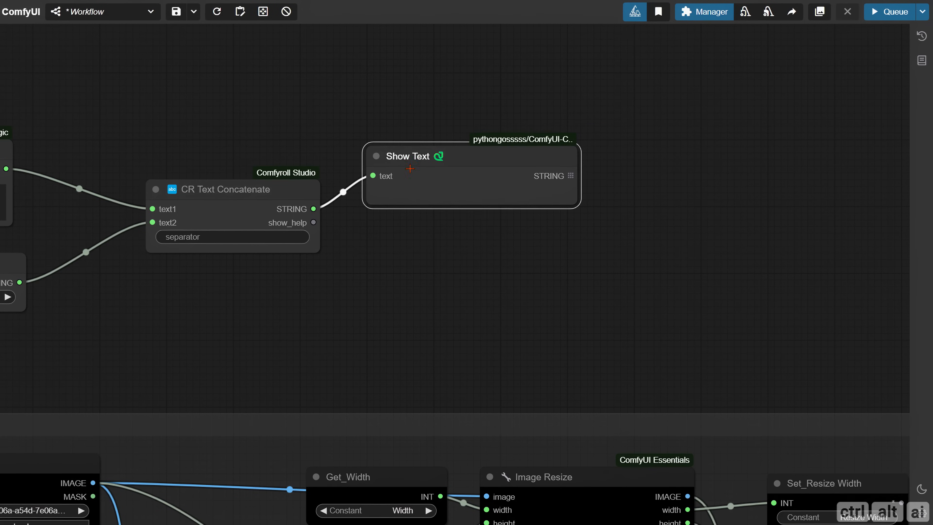
left_click_drag(235, 190, 196, 177)
scroll(378, 263, "down", 2)
left_click_drag(734, 90, 799, 99)
scroll(489, 195, "up", 2)
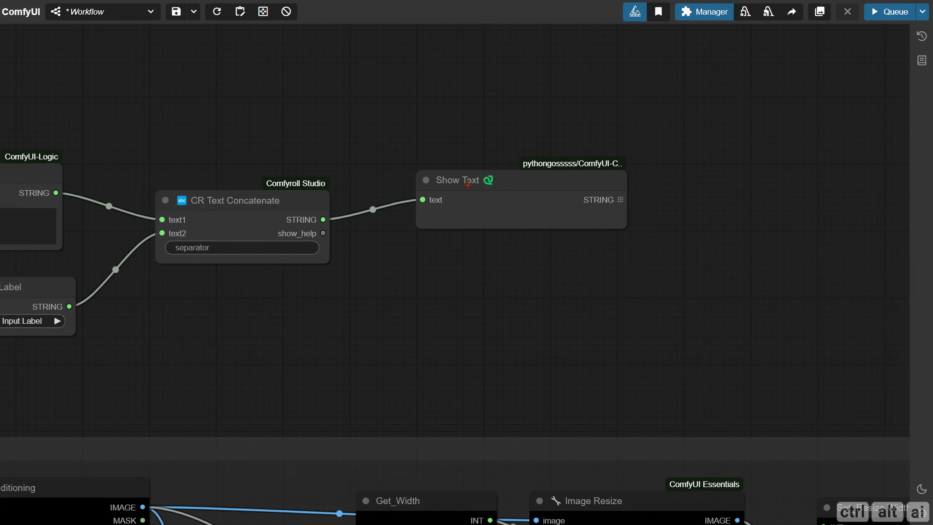
left_click(880, 15)
Move Show Text up and add a SetNode fed by the CR Text Concatenate STRING output, with its constant named "Modify Logic".
left_click_drag(425, 220, 514, 155)
left_click_drag(401, 286, 417, 257)
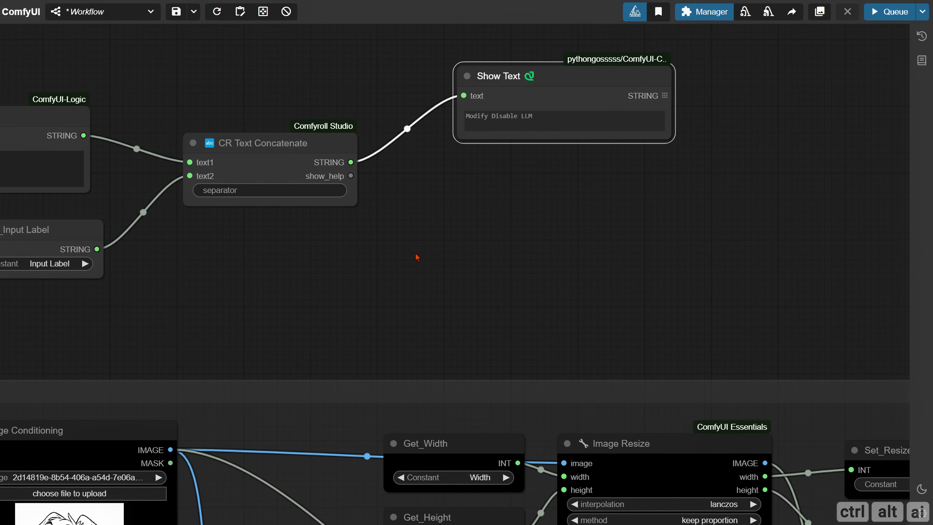
double_click(417, 257)
type("set")
left_click(444, 184)
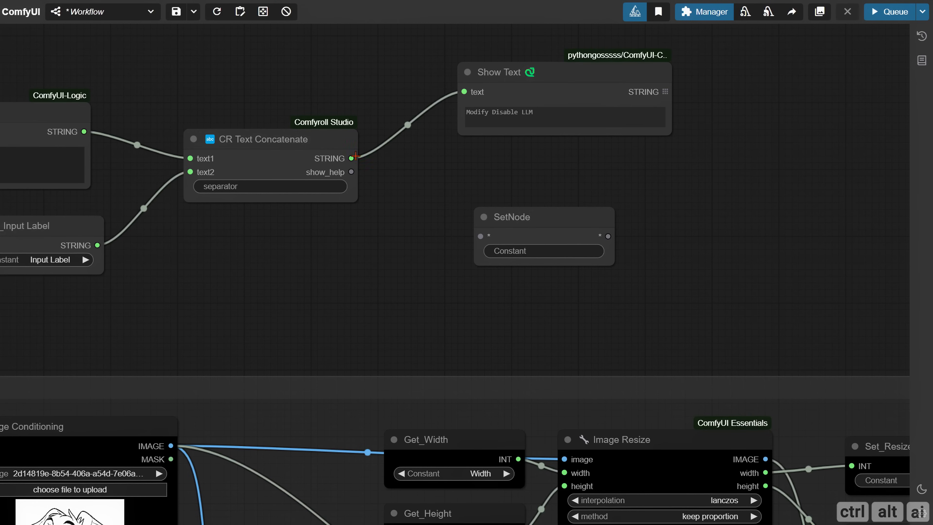
left_click_drag(355, 156, 480, 236)
left_click_drag(533, 217, 499, 202)
left_click(518, 240)
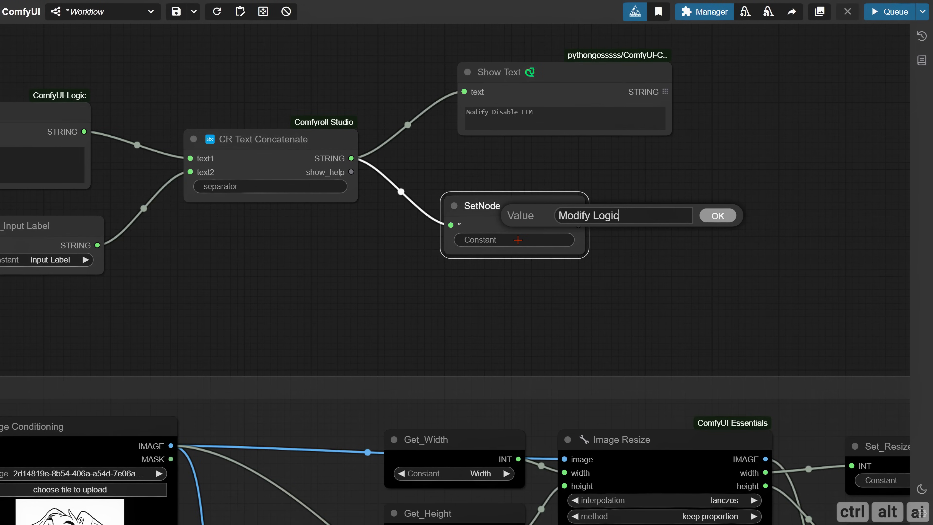
type("Modify Logic")
key("Return")
Switch the Select Input node to its Text LLM option and queue the workflow.
scroll(530, 272, "down", 3)
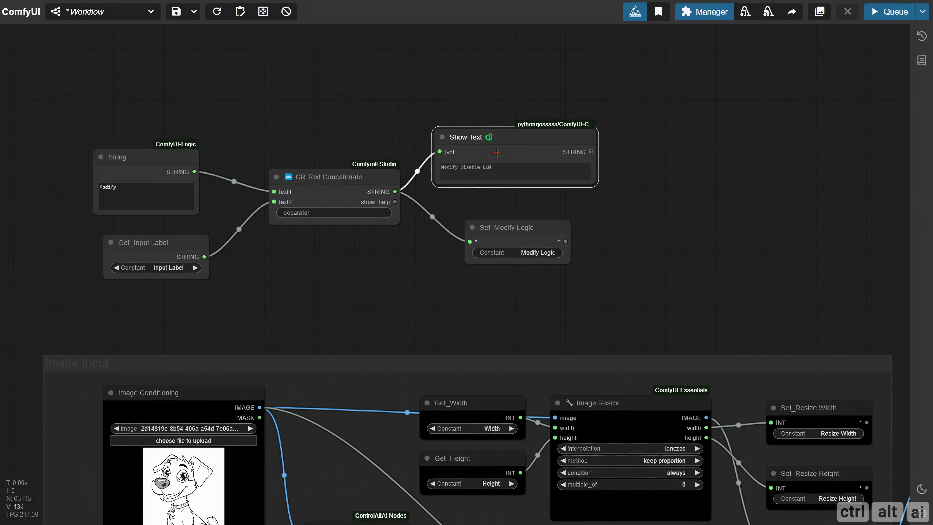
left_click_drag(571, 293, 504, 137)
scroll(503, 137, "down", 1)
left_click_drag(349, 417, 405, 264)
scroll(404, 265, "down", 2)
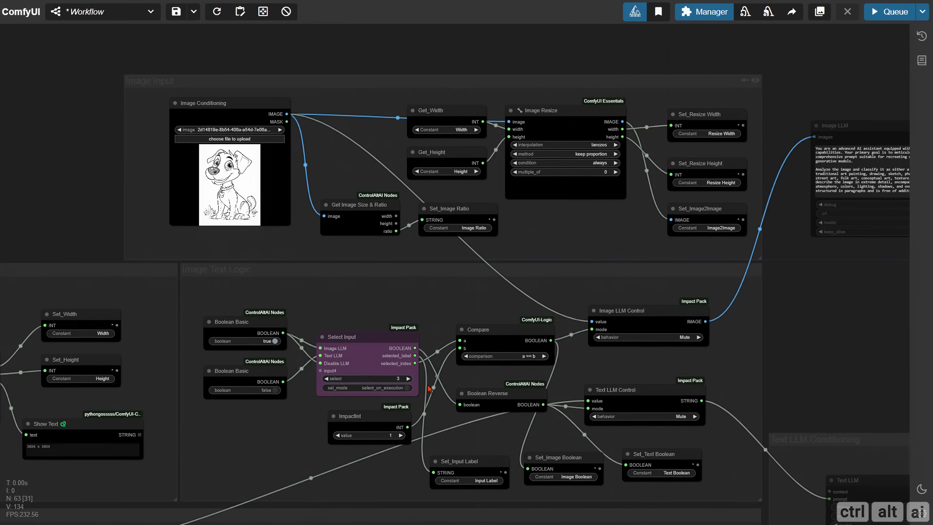
scroll(415, 390, "up", 4)
left_click(355, 358)
left_click_drag(356, 159, 313, 522)
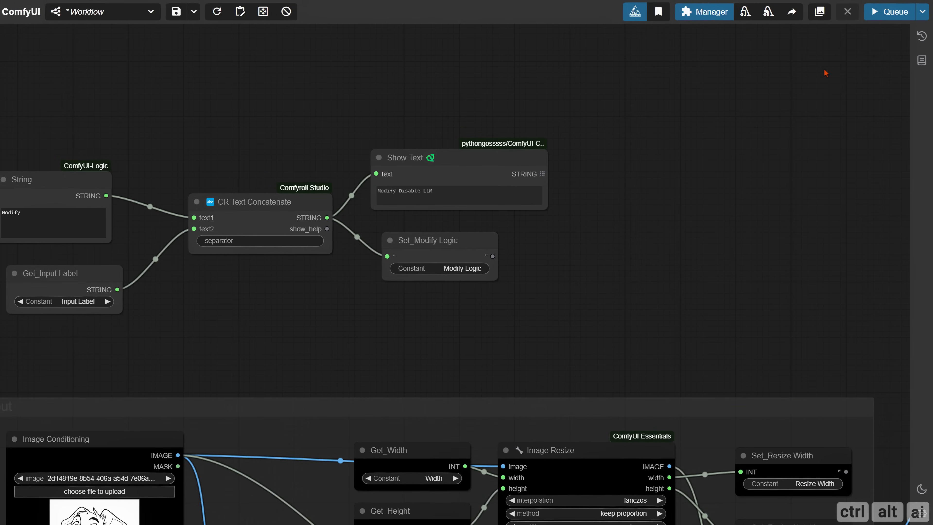
left_click(881, 14)
Advance the select value of the Select Input node by one option.
left_click_drag(506, 368, 519, 59)
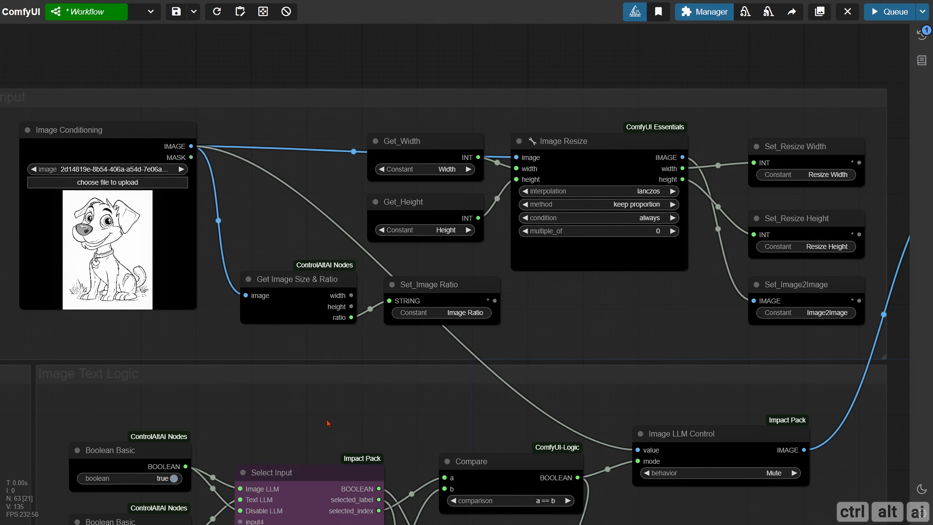
left_click_drag(329, 423, 334, 338)
left_click(374, 448)
Create a new group around the String, Get_Input Label, CR Text Concatenate, Show Text and Set_Modify Logic nodes, above the Image Input group.
left_click_drag(312, 154, 317, 504)
scroll(273, 325, "down", 3)
left_click_drag(273, 324, 297, 294)
scroll(121, 126, "up", 1)
left_click_drag(95, 96, 492, 271)
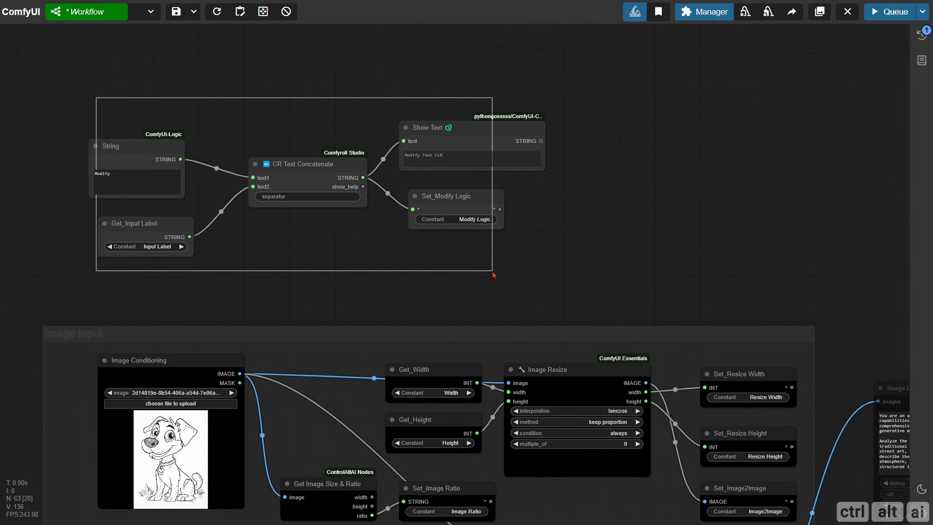
right_click(141, 76)
left_click(176, 186)
left_click_drag(196, 111, 147, 143)
left_click_drag(499, 288, 815, 321)
Center the concatenation nodes inside the new group and align the group's sides with the Image Input group.
left_click_drag(229, 217, 387, 230)
left_click(302, 184)
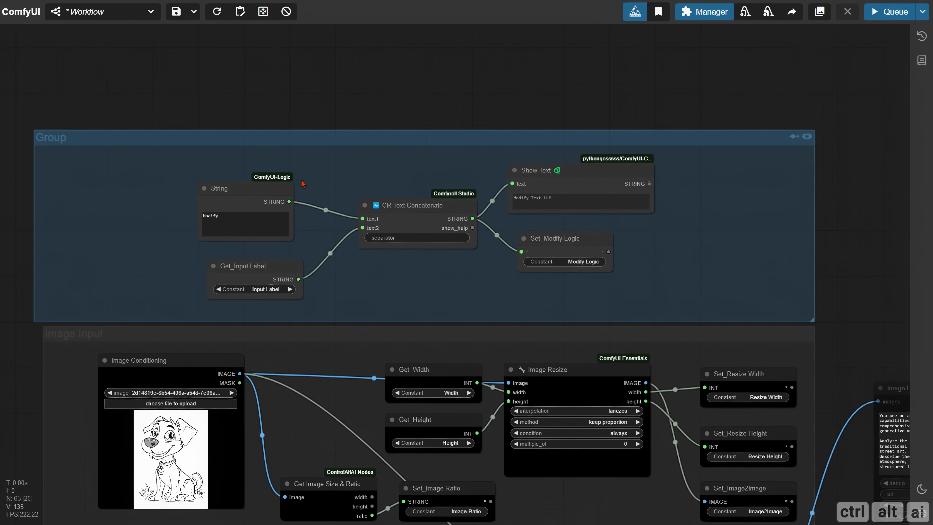
left_click_drag(271, 143, 281, 141)
left_click_drag(823, 321, 814, 322)
Title the new group "Modify Image LLM Logic".
left_click_drag(141, 225, 141, 227)
right_click(143, 229)
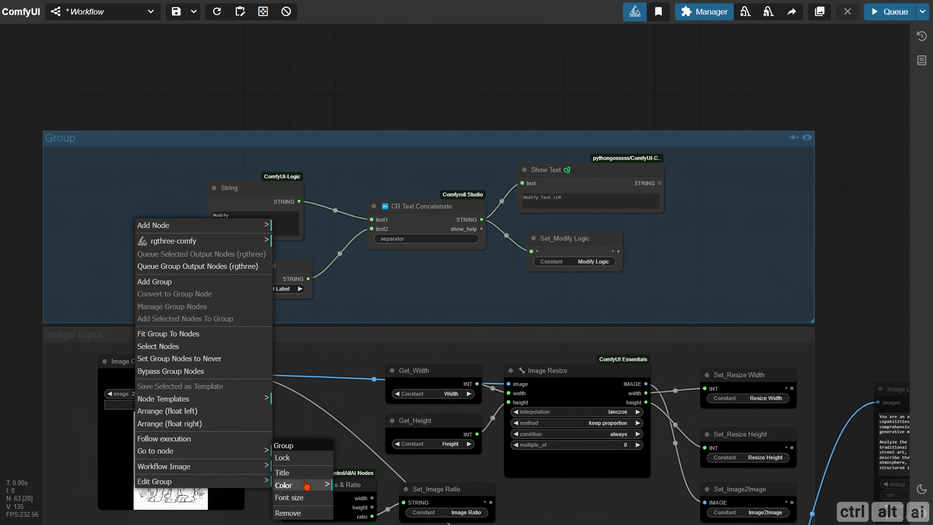
left_click(294, 448)
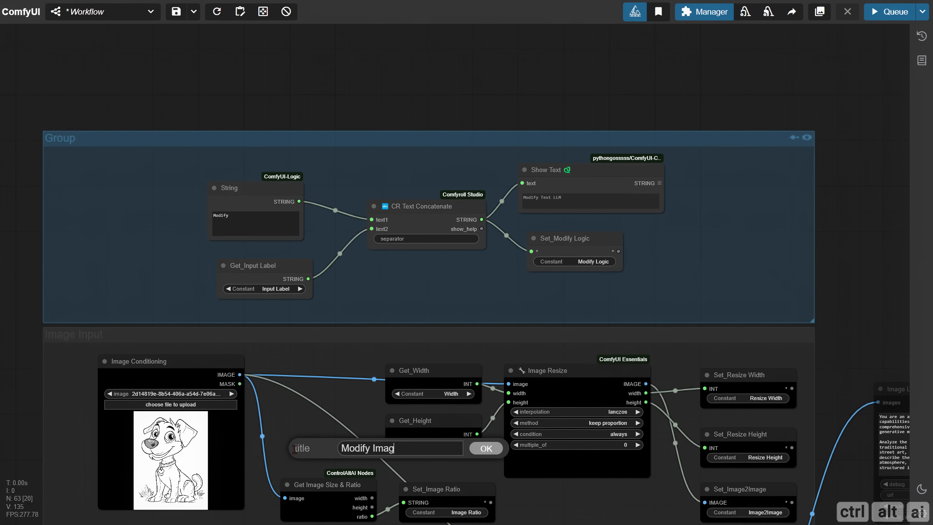
type("Modify Image LLM Logic")
key("Return")
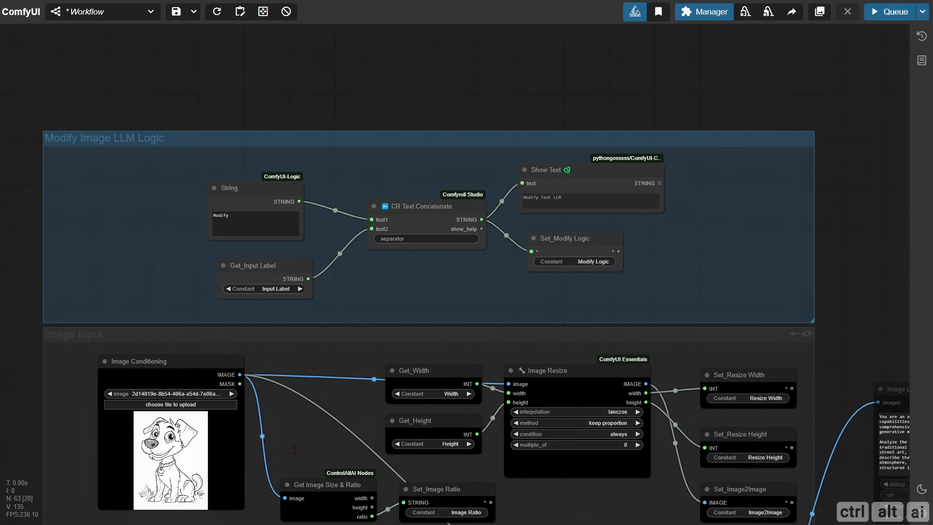
Add a ComfyUI-Logic Compare node between the Continue or Modify LLM and Modify Image LLM nodes.
left_click_drag(577, 300, 371, 231)
left_click_drag(682, 242, 190, 171)
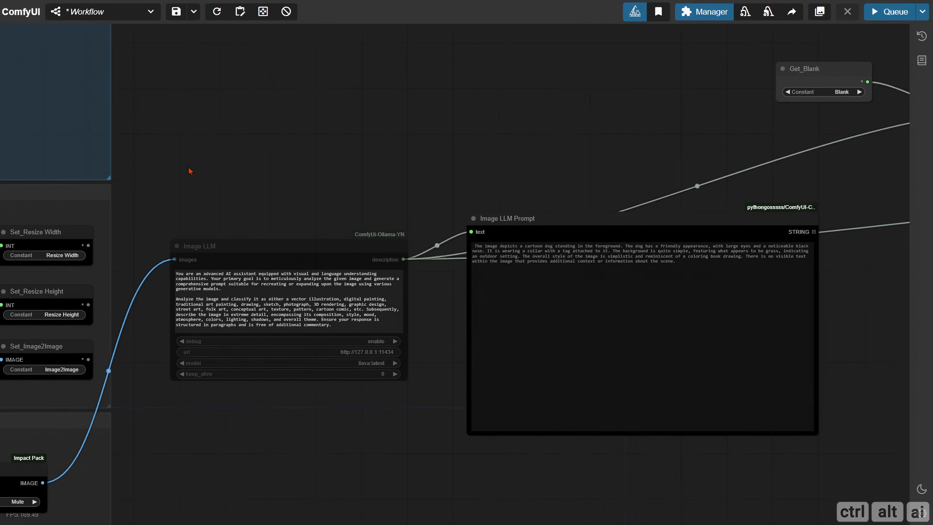
left_click_drag(538, 176, 27, 169)
left_click_drag(413, 214, 160, 186)
scroll(454, 303, "up", 4)
left_click_drag(454, 303, 271, 314)
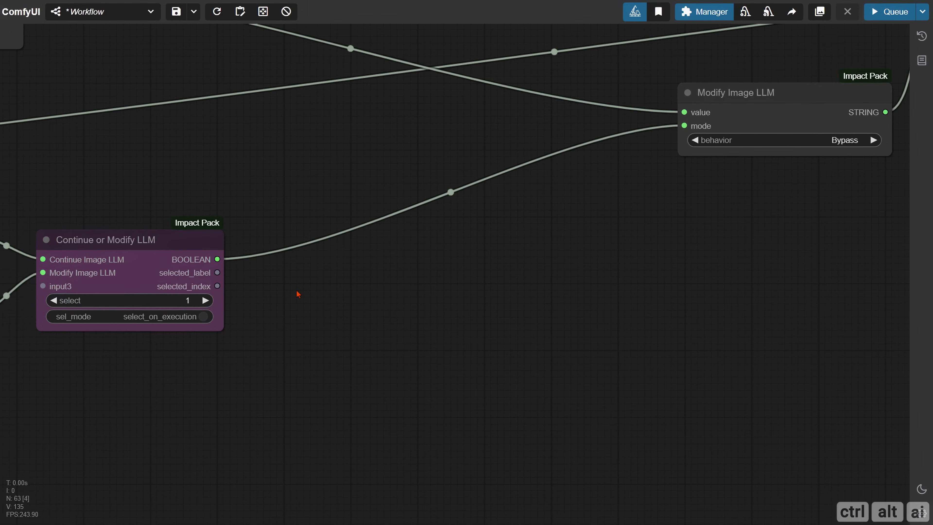
scroll(298, 296, "down", 2)
left_click_drag(646, 143, 659, 182)
double_click(313, 286)
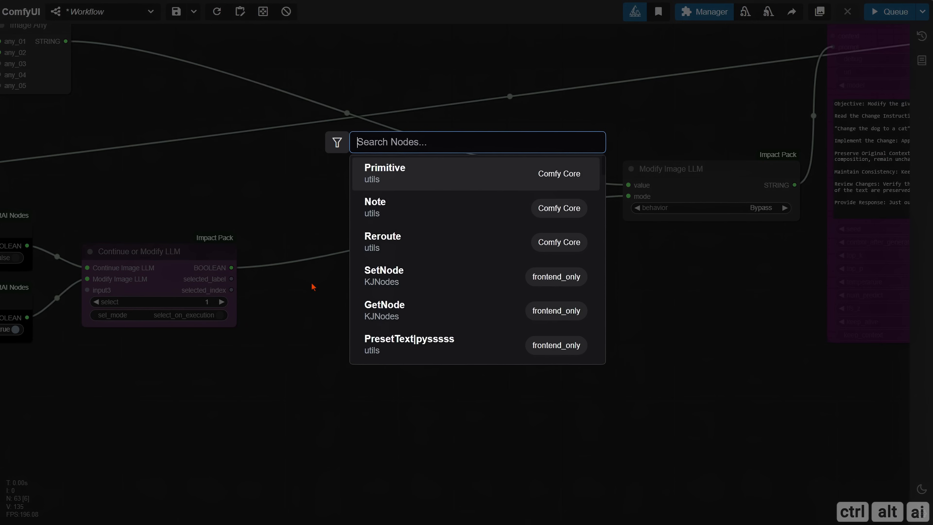
type("compar")
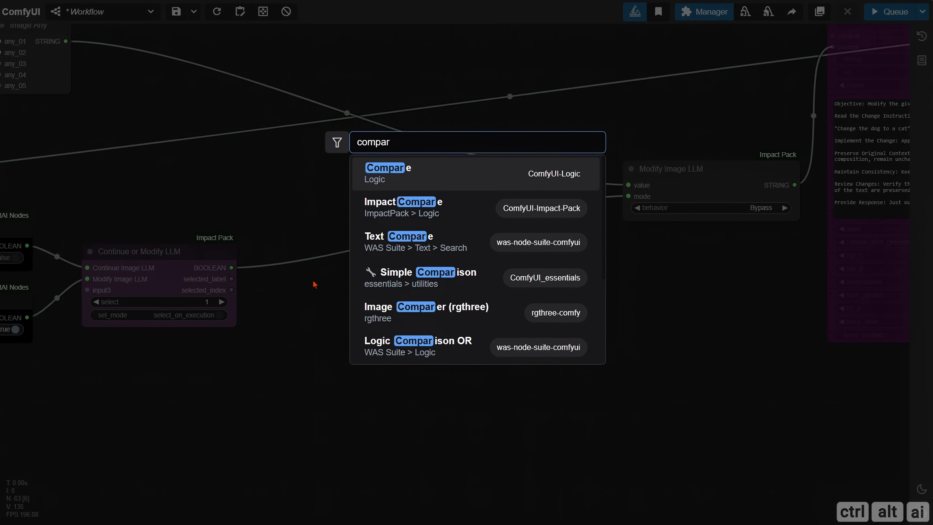
left_click(411, 175)
left_click_drag(402, 371, 388, 359)
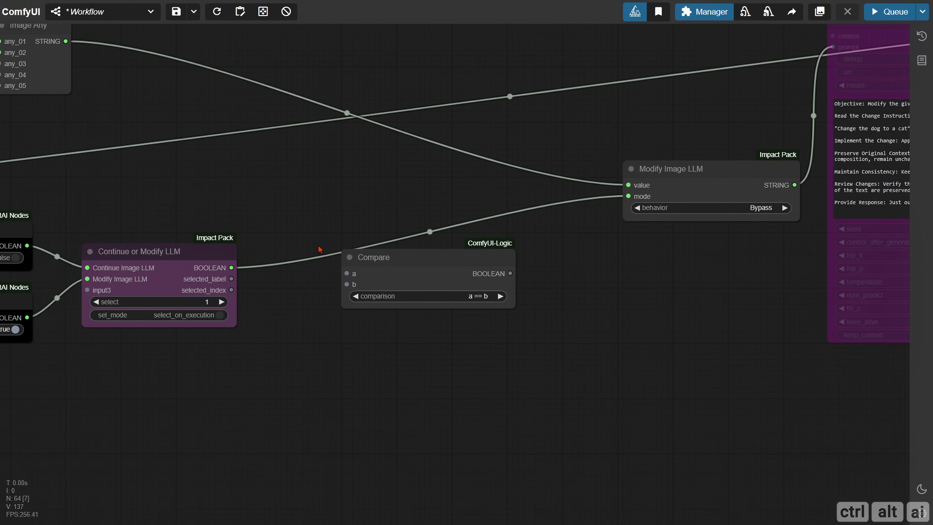
Move the Image Any node closer to the Image LLM Prompt node and disconnect its output from Modify Image LLM's value input.
left_click_drag(181, 218, 365, 241)
left_click_drag(272, 199, 296, 239)
left_click_drag(243, 86, 137, 125)
scroll(238, 223, "down", 2)
left_click_drag(727, 241, 215, 198)
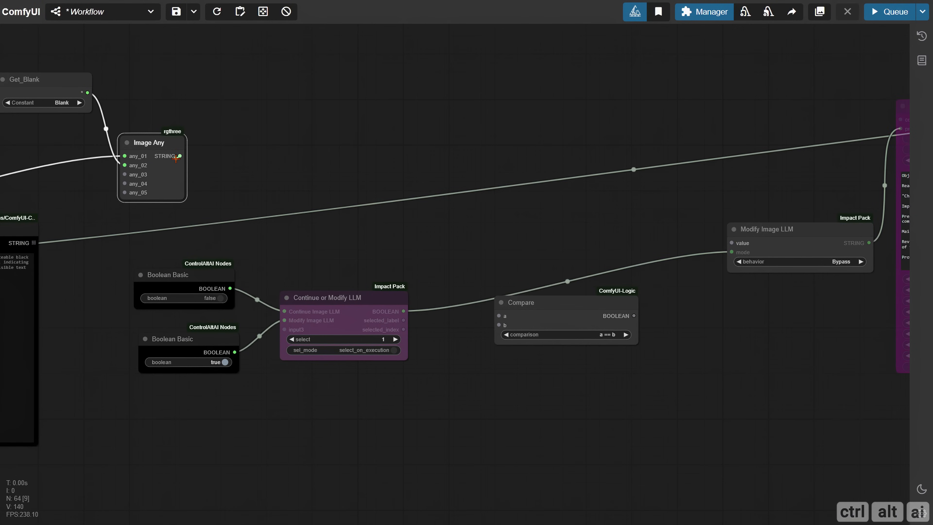
left_click_drag(176, 158, 178, 156)
left_click_drag(222, 232, 225, 192)
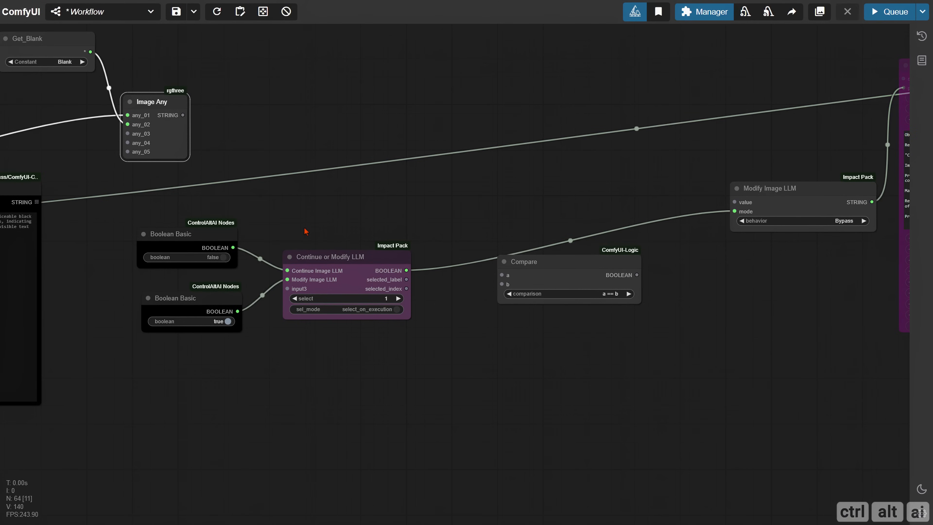
Add an Impact Pack Switch (Any) node above the purple Continue or Modify LLM node.
scroll(315, 257, "up", 3)
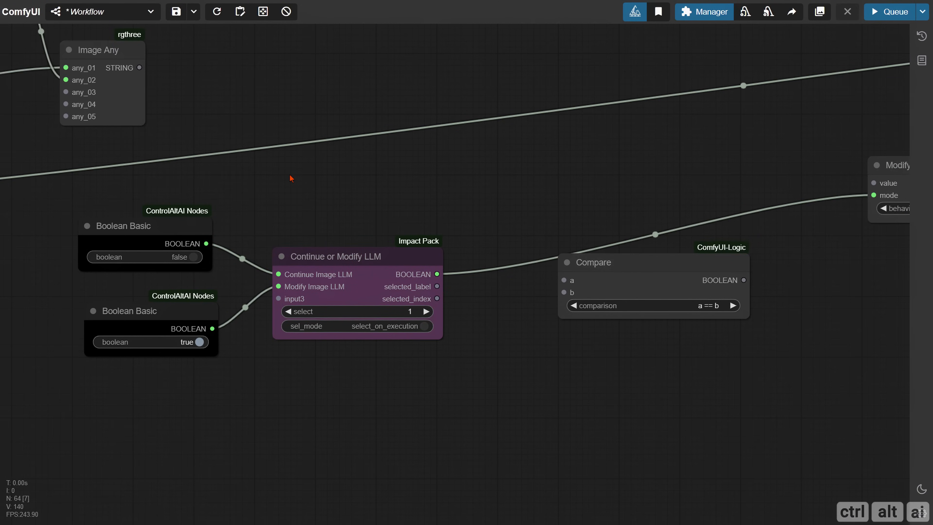
double_click(266, 179)
type("switch")
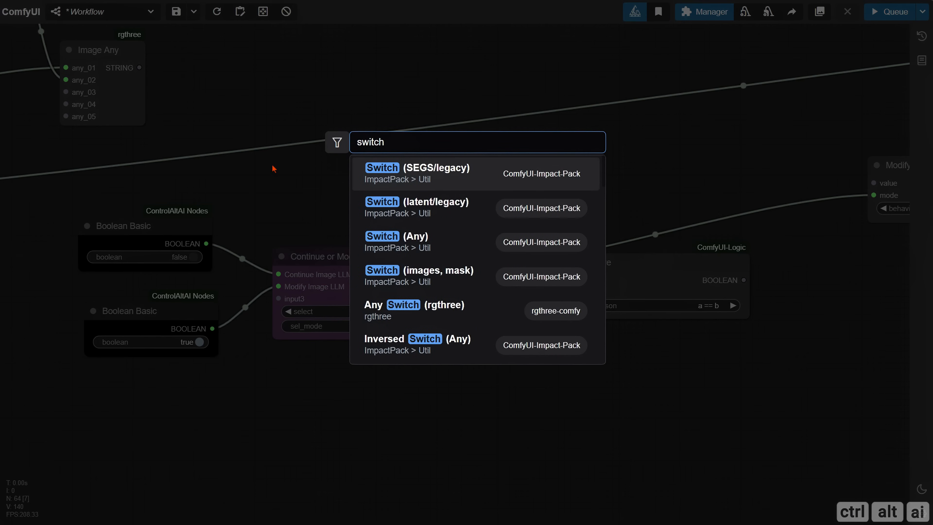
left_click(415, 242)
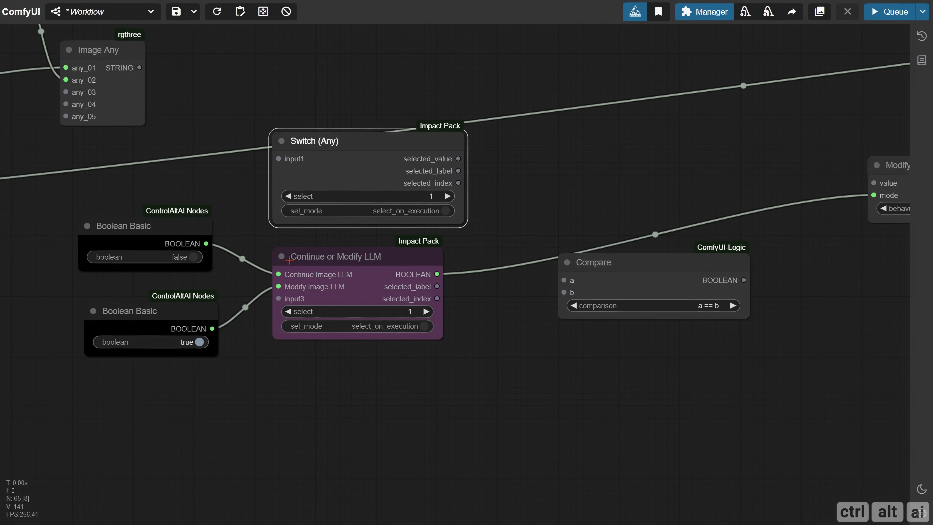
Title the new Switch (Any) node "Continue or Modify LLM", copying the title of the purple node.
right_click(283, 257)
left_click(320, 361)
key("ctrl+a")
left_click(472, 340)
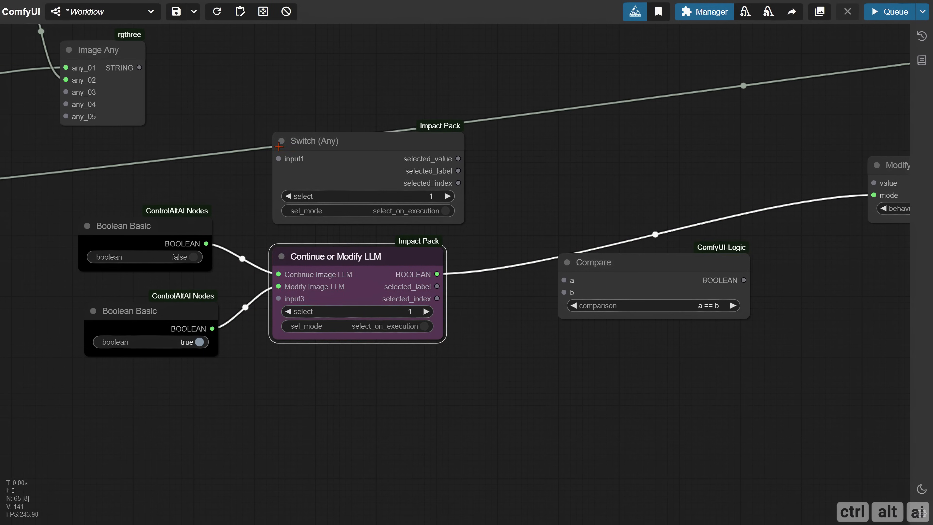
right_click(279, 147)
left_click(402, 271)
left_click(495, 251)
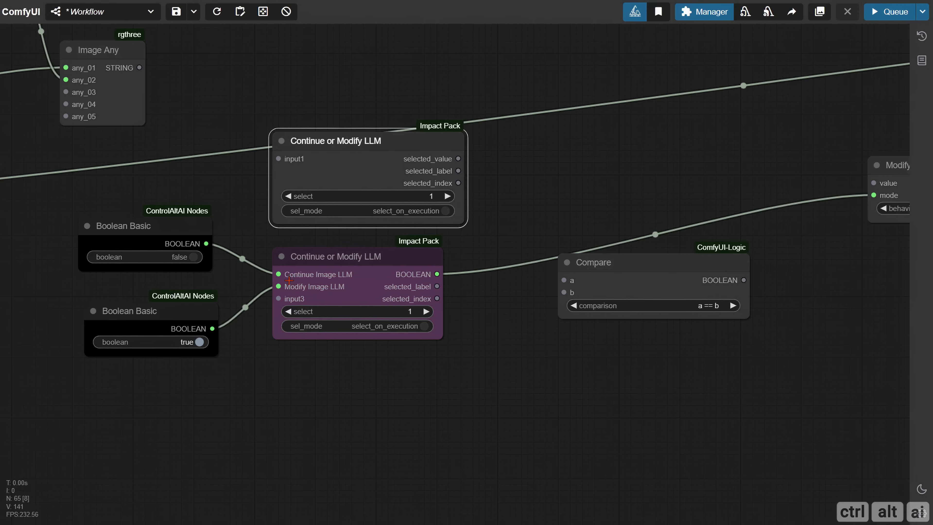
Connect Image Any's STRING output to the new switch's first input and rename that slot "Continue Image LLM".
right_click(279, 274)
left_click(309, 277)
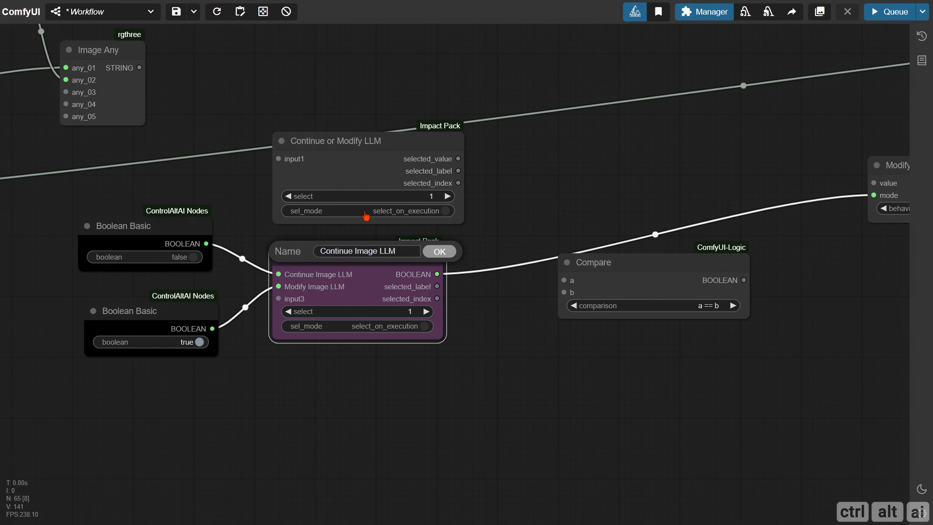
left_click(242, 125)
left_click_drag(139, 67, 279, 158)
right_click(278, 158)
left_click(297, 159)
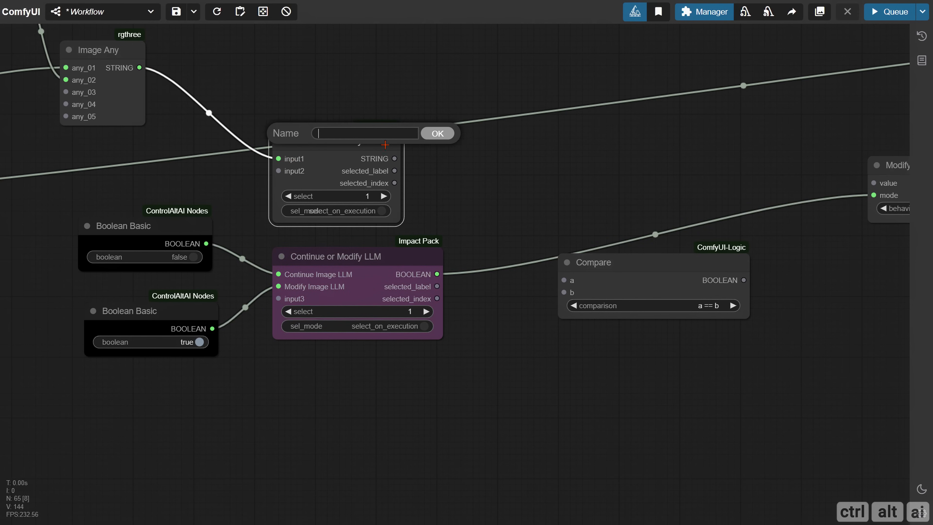
type("Continue Image LLM")
left_click(438, 133)
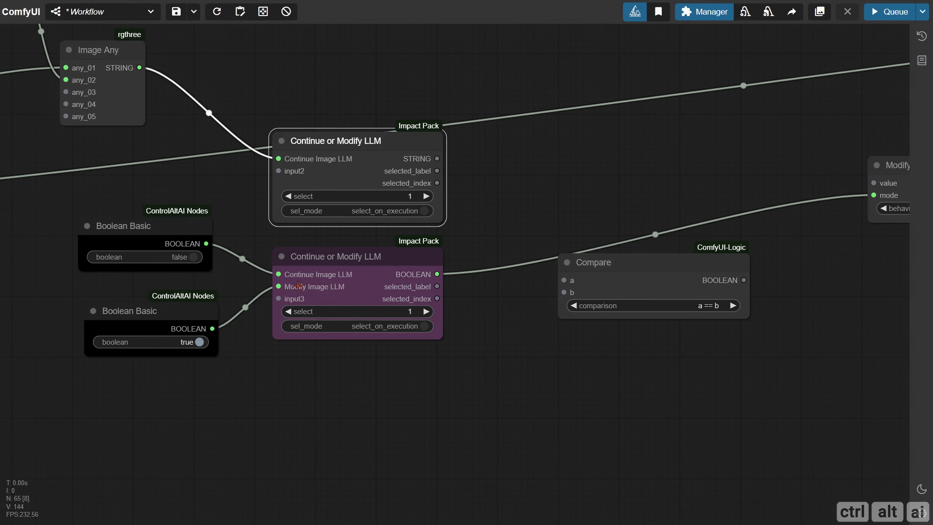
Connect Image Any's STRING output to the new switch's second input and rename that slot "Modify Image LLM".
right_click(298, 285)
left_click(304, 288)
left_click(437, 263)
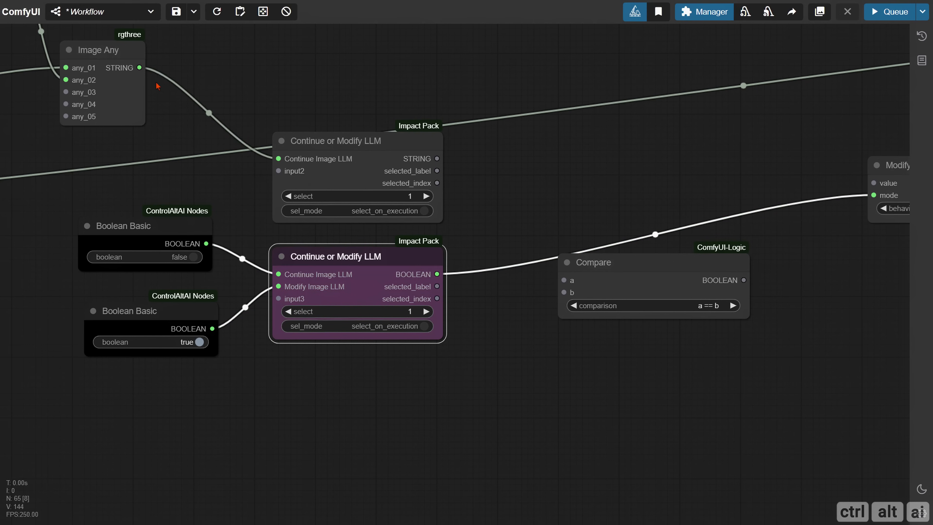
left_click_drag(139, 68, 280, 172)
right_click(289, 178)
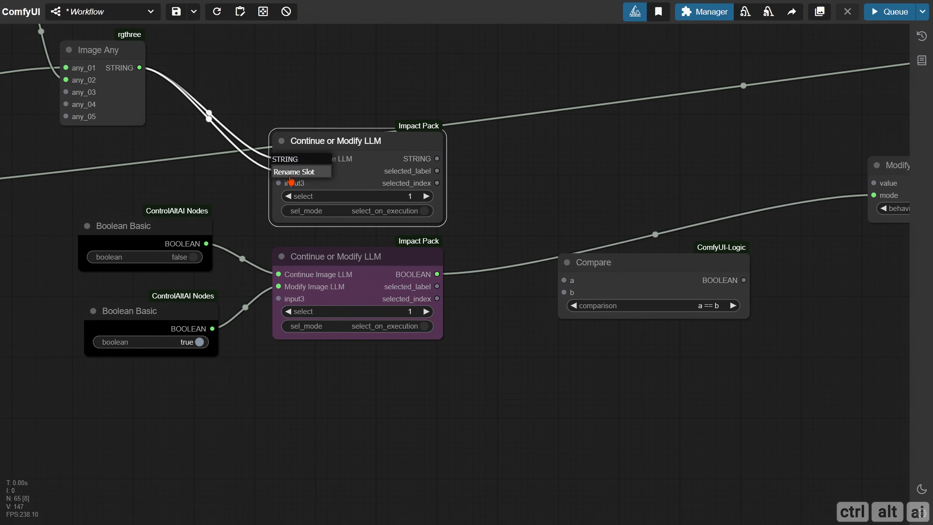
left_click(298, 169)
left_click(441, 146)
Connect the new switch's STRING output to Modify Image LLM's value, replacing the purple switch and its two Boolean Basic nodes, which are deleted.
scroll(331, 271, "down", 2)
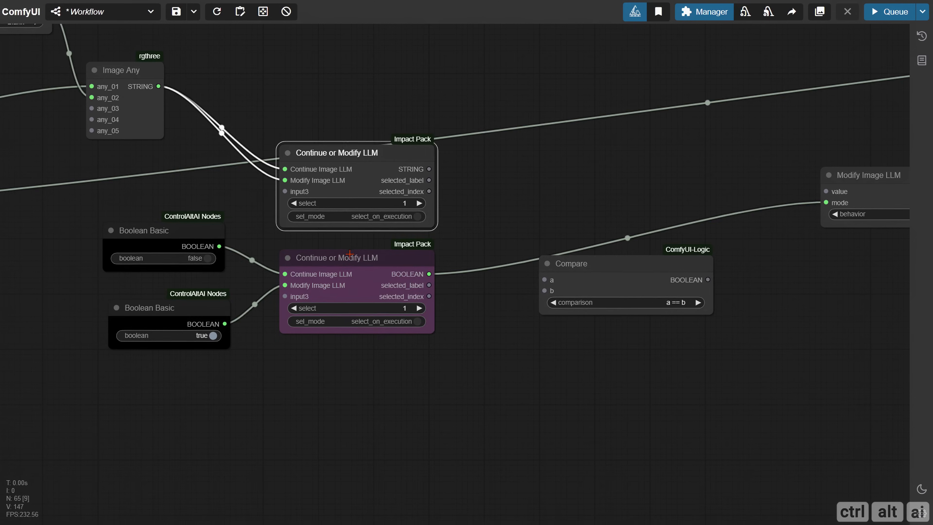
left_click_drag(442, 177, 259, 288)
key("Delete")
left_click(80, 254)
key("Delete")
left_click(79, 319)
key("Delete")
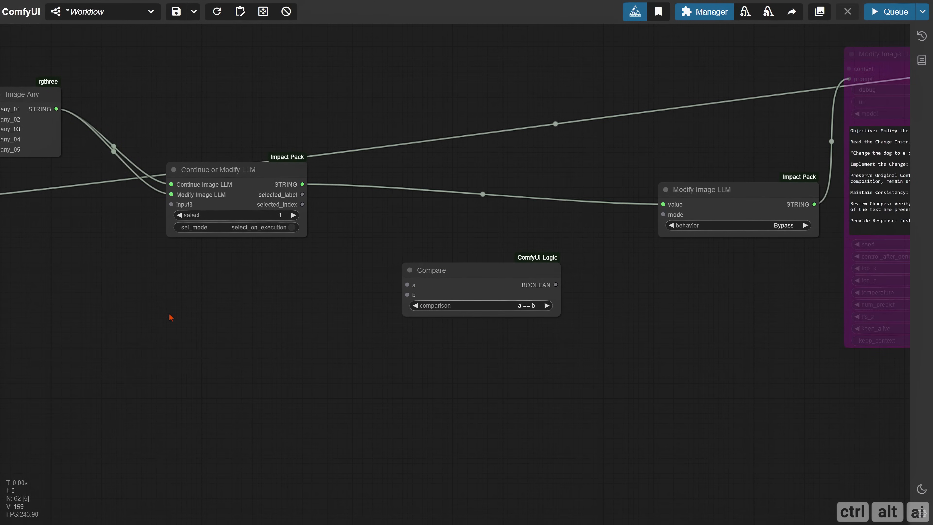
Arrange the Get_Blank, Image Any and Continue or Modify LLM nodes close together beside the Image LLM Prompt node.
left_click_drag(17, 292, 308, 294)
scroll(308, 294, "down", 2)
left_click_drag(237, 177, 204, 288)
left_click_drag(175, 125, 308, 107)
left_click_drag(249, 83, 176, 157)
left_click_drag(291, 189, 180, 166)
left_click_drag(397, 182, 319, 266)
left_click_drag(217, 218, 205, 246)
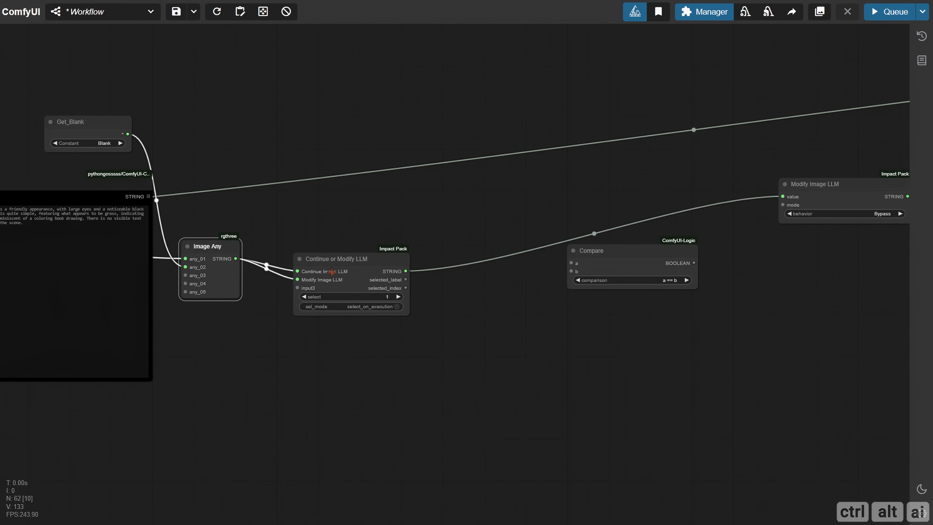
left_click_drag(318, 266, 291, 257)
Move the Compare node next to Continue or Modify LLM and connect selected_label to its input a.
scroll(456, 320, "up", 4)
left_click_drag(693, 229, 496, 230)
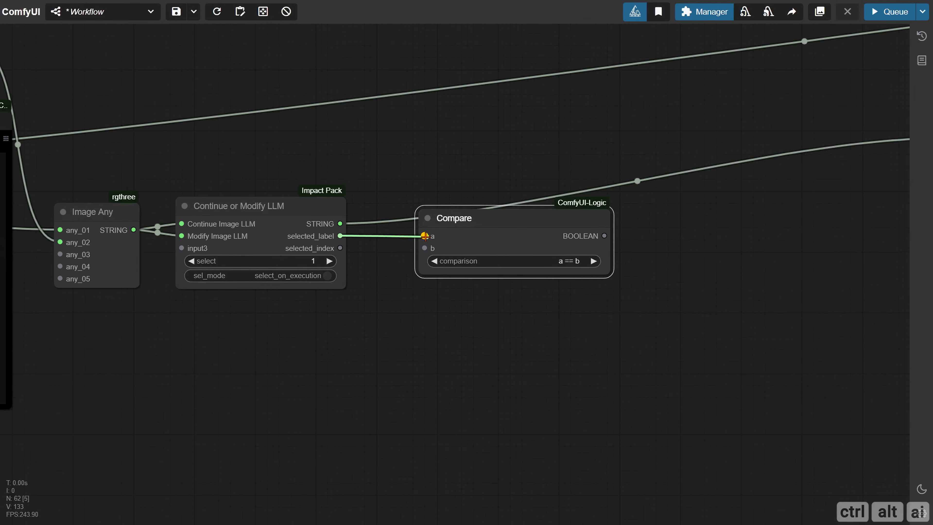
left_click_drag(426, 236, 425, 236)
Add a GetNode below Continue or Modify LLM, set its constant to Modify Logic, and connect it to the Compare node's input b.
left_click_drag(364, 298, 367, 255)
double_click(259, 290)
type("get")
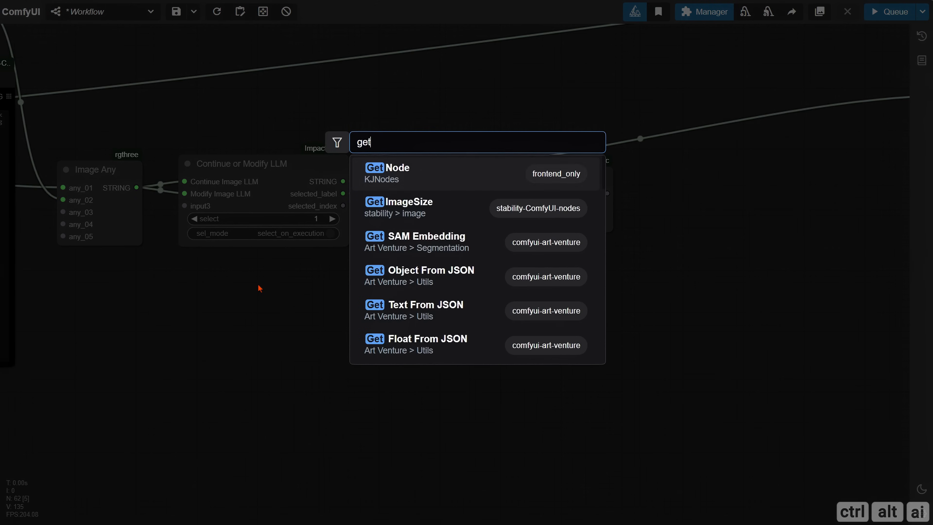
left_click(408, 176)
left_click(309, 316)
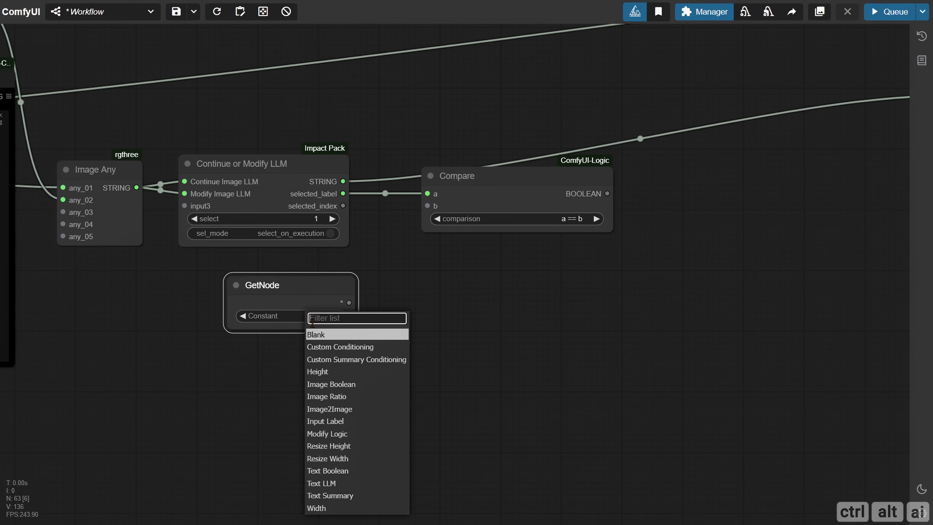
left_click(344, 435)
left_click_drag(429, 209, 427, 206)
left_click_drag(528, 174, 490, 174)
Attach a Display Any (rgthree) node to the Compare node's BOOLEAN output and run the workflow.
left_click_drag(599, 269, 518, 262)
scroll(518, 262, "down", 2)
left_click_drag(494, 198, 527, 247)
type("dis")
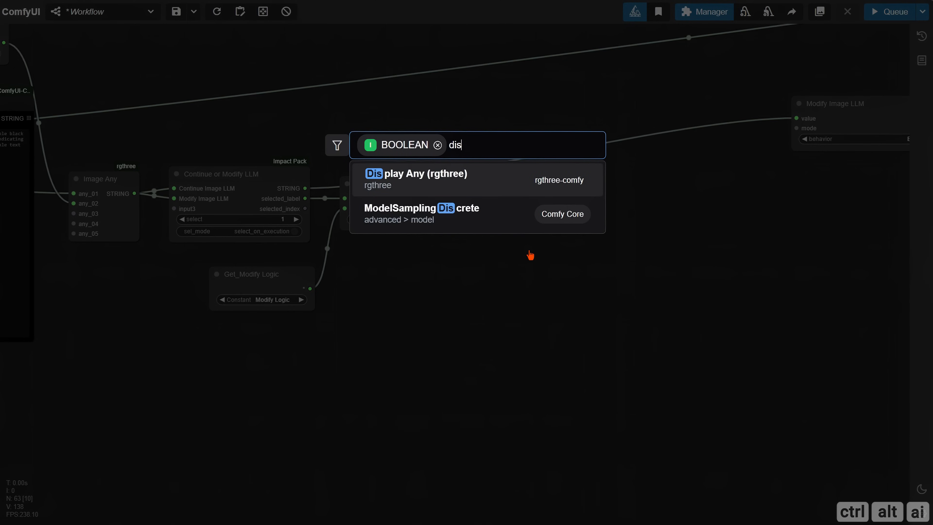
left_click(455, 191)
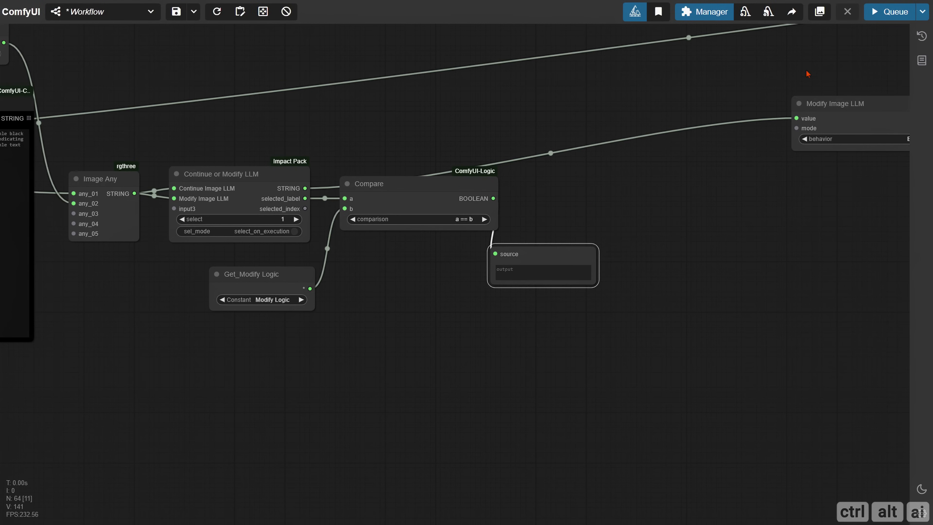
key("ctrl+Return")
Set the select value of the Select Input node in the Image Text Logic group to 1.
scroll(381, 289, "down", 2)
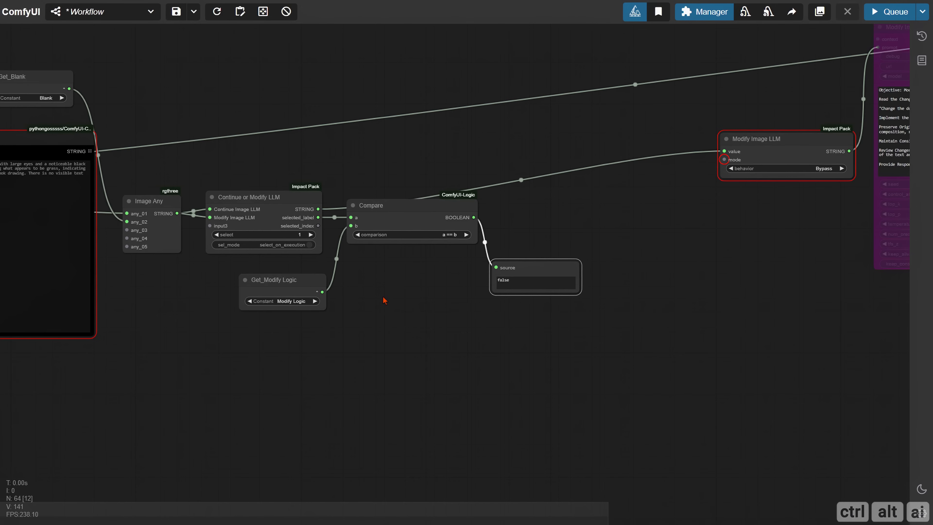
left_click_drag(97, 351, 430, 312)
left_click_drag(662, 332, 834, 265)
left_click_drag(358, 319, 848, 277)
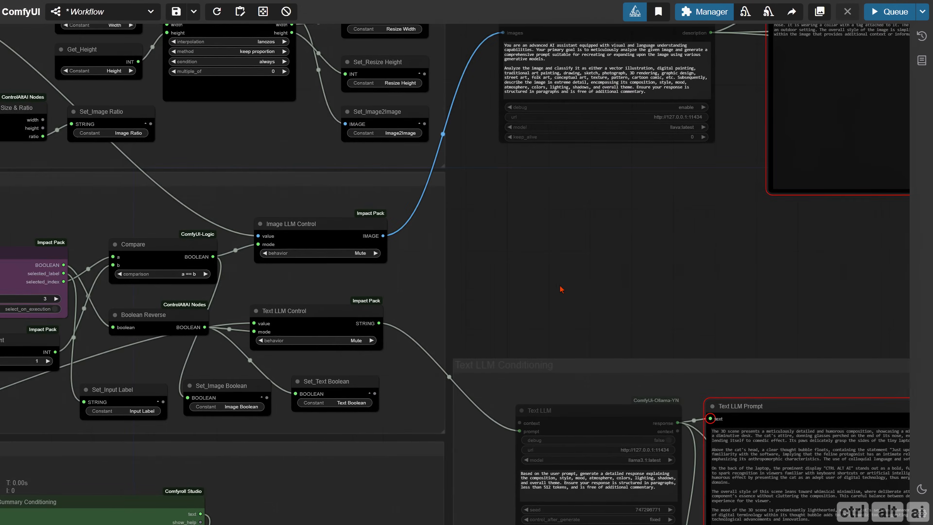
left_click_drag(563, 290, 740, 275)
left_click(146, 276)
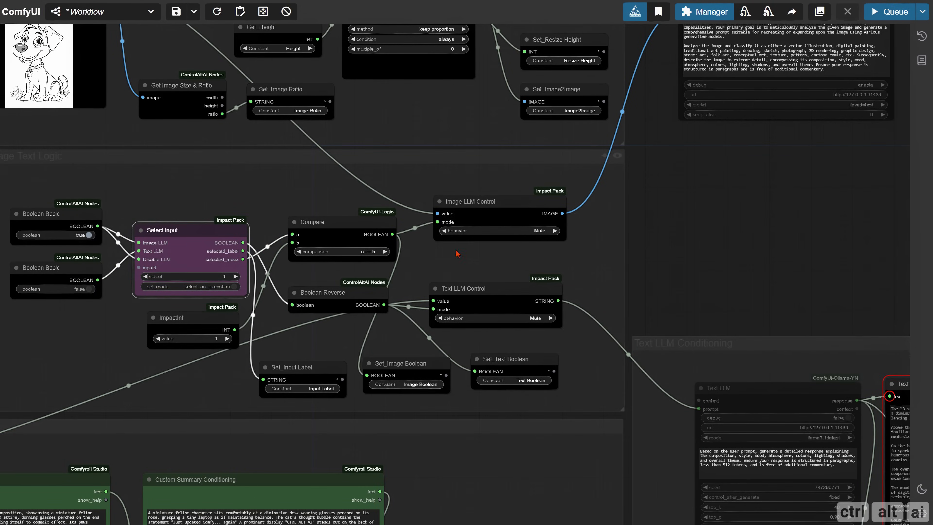
Queue the workflow with image input selected and check the Compare node's displayed result.
left_click_drag(680, 254, 220, 294)
left_click_drag(706, 289, 176, 331)
left_click_drag(658, 220, 337, 248)
left_click_drag(120, 172, 195, 184)
scroll(195, 184, "up", 3)
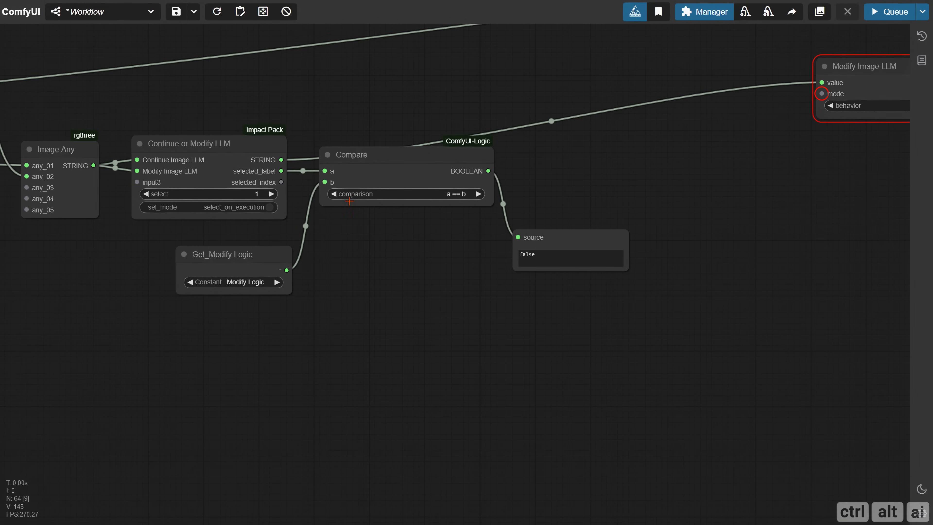
left_click(877, 13)
scroll(364, 242, "down", 3)
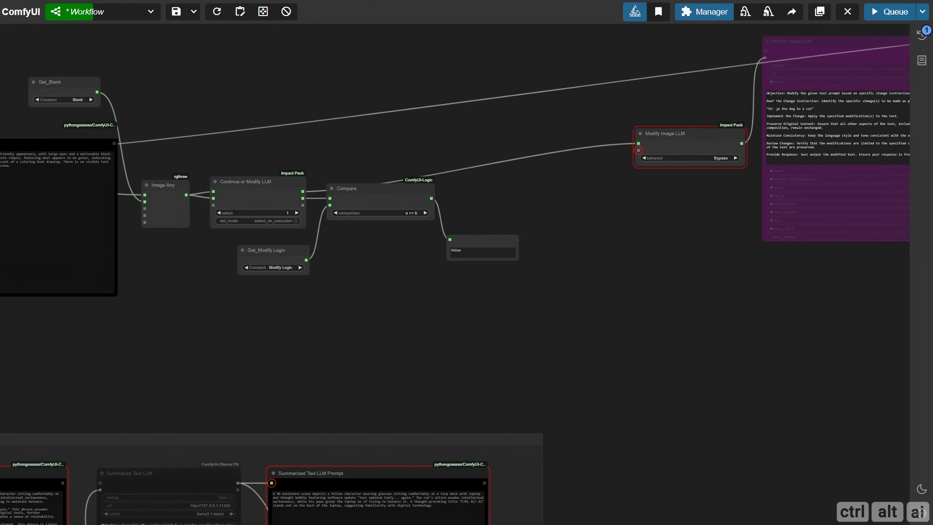
scroll(330, 249, "up", 3)
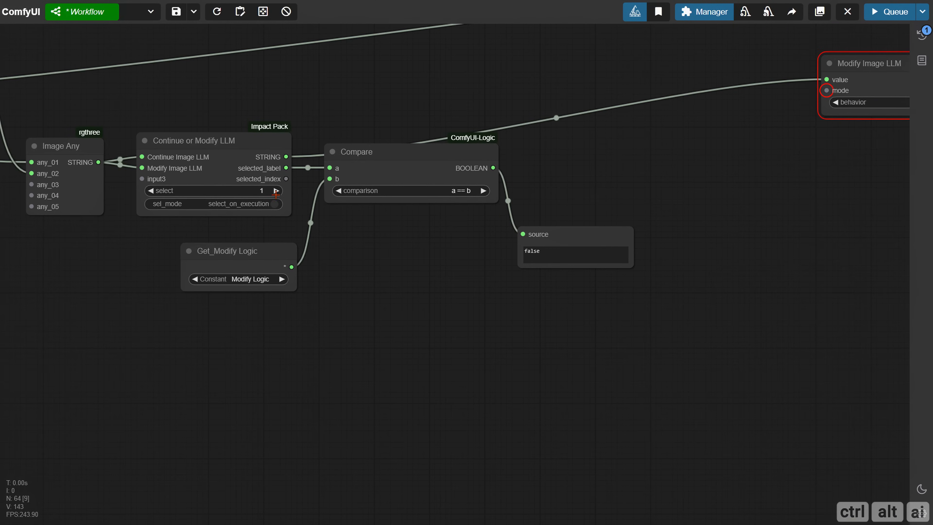
Set the select value of Continue or Modify LLM to 2, queue the workflow again, and review the displayed comparison and image prompt.
left_click(277, 190)
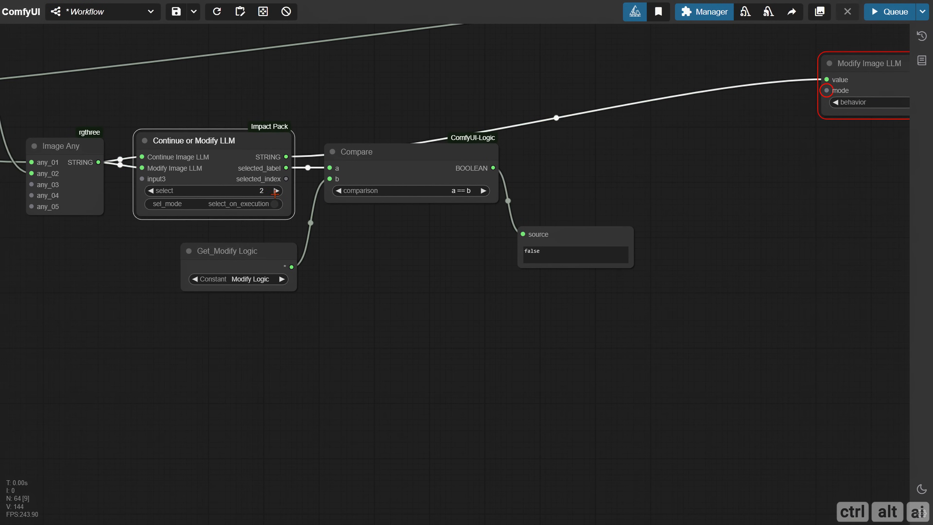
scroll(297, 232, "down", 2)
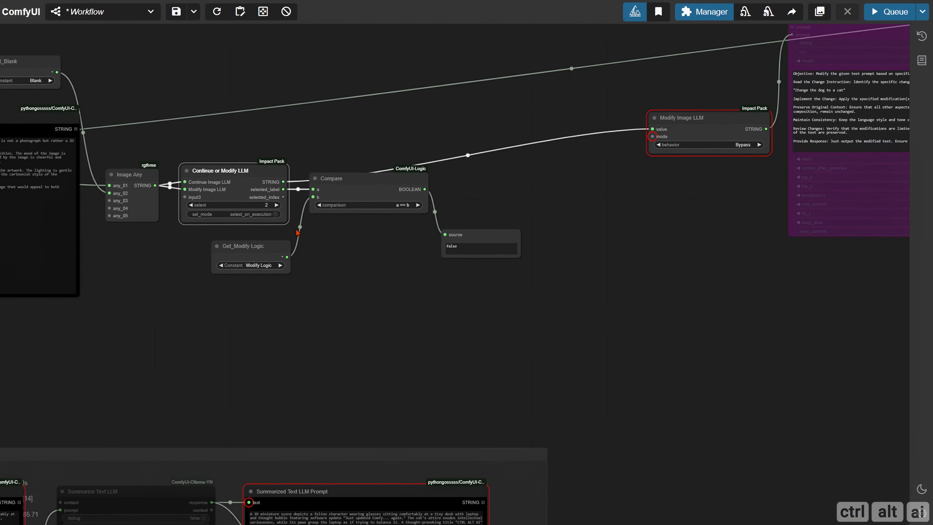
left_click(882, 18)
left_click_drag(274, 303, 700, 279)
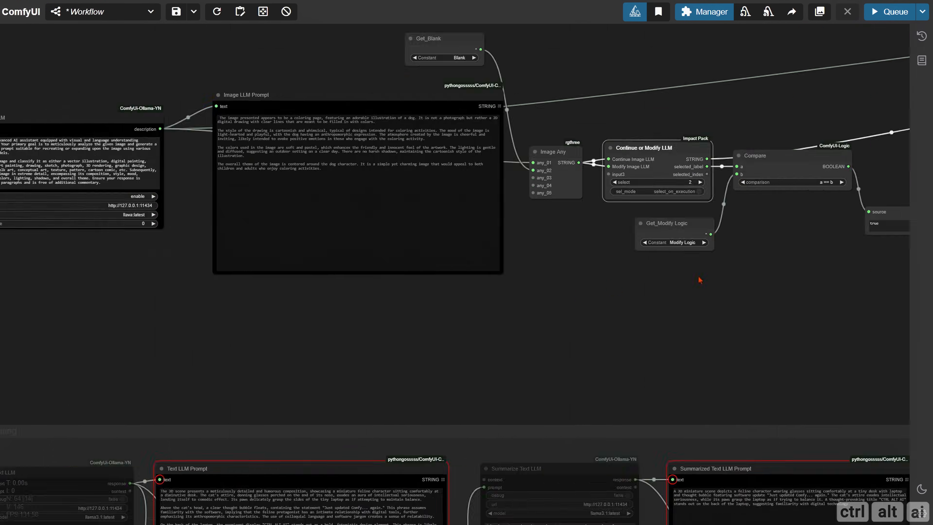
left_click_drag(257, 330, 683, 289)
left_click_drag(142, 327, 389, 315)
scroll(185, 301, "up", 3)
left_click(270, 312)
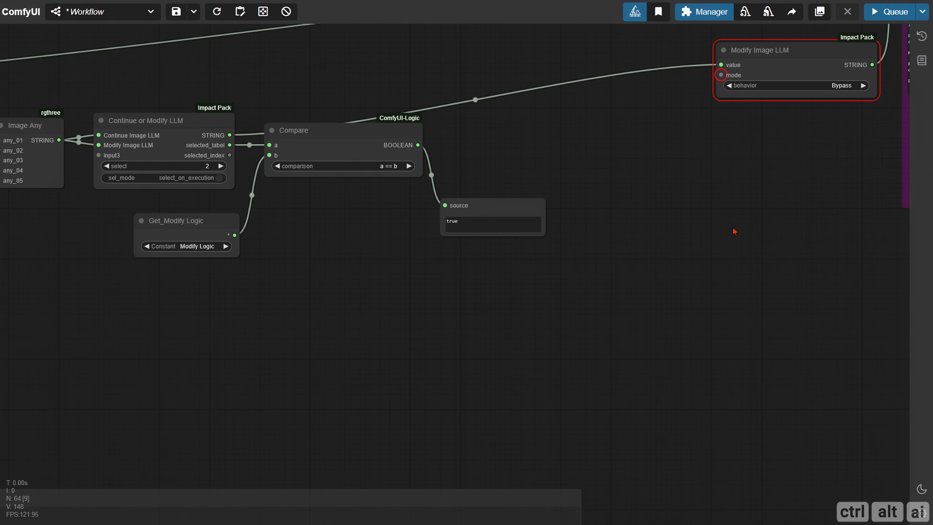
Queue the workflow and connect the Compare node's BOOLEAN output to the Modify Image LLM control node's mode input.
left_click(887, 14)
left_click_drag(586, 184, 438, 271)
left_click_drag(271, 232, 574, 162)
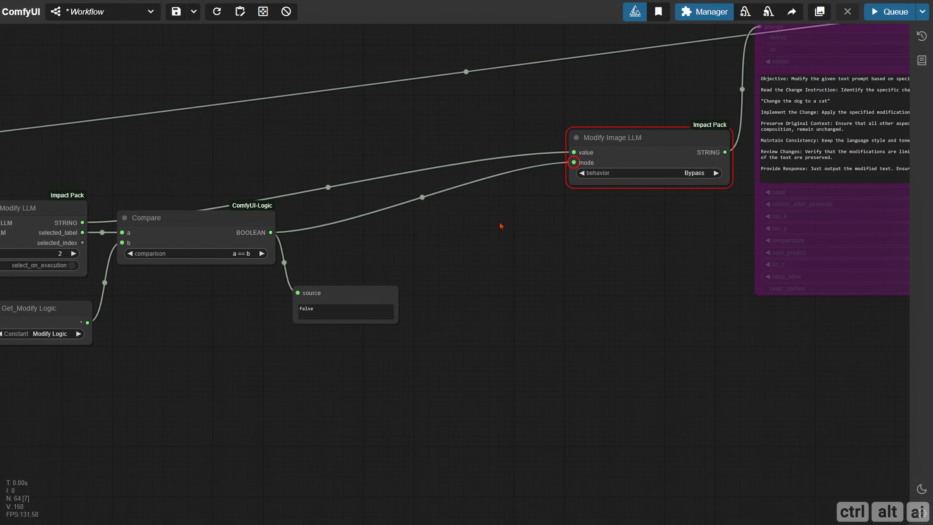
Delete the display node under Compare and move both Modify Image LLM nodes and the final Image LLM Prompt closer together.
left_click(338, 306)
key("Delete")
scroll(343, 292, "down", 5)
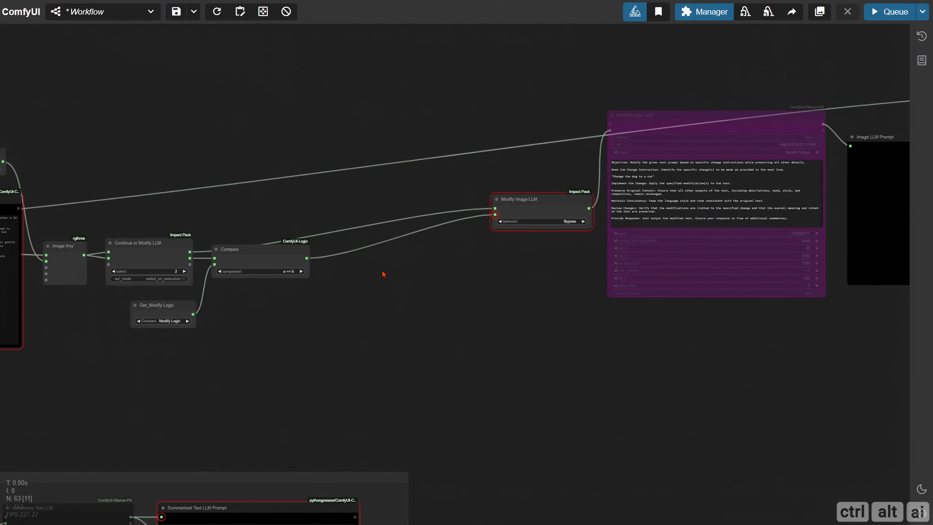
left_click_drag(430, 210, 274, 250)
left_click_drag(551, 126, 402, 179)
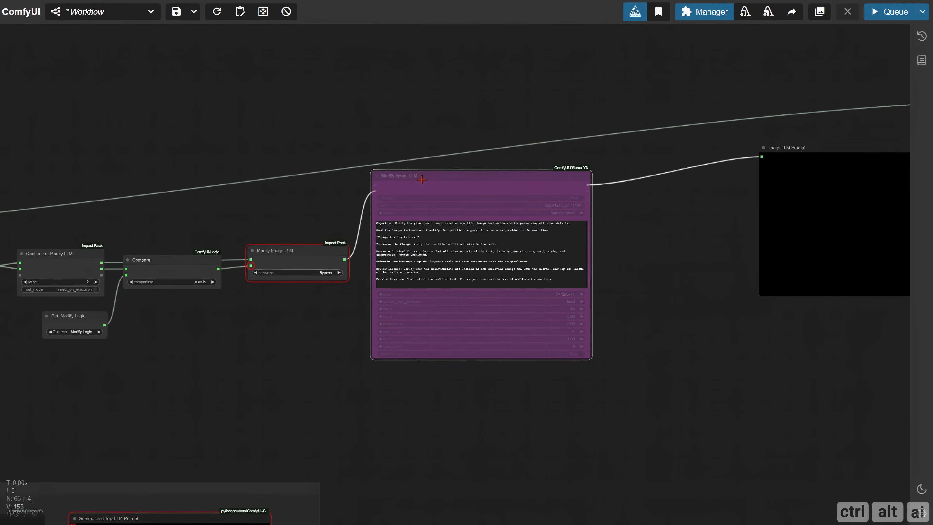
left_click_drag(803, 170, 647, 228)
Set the select value of the Select Input node to 1 and queue the workflow.
left_click_drag(217, 325, 500, 298)
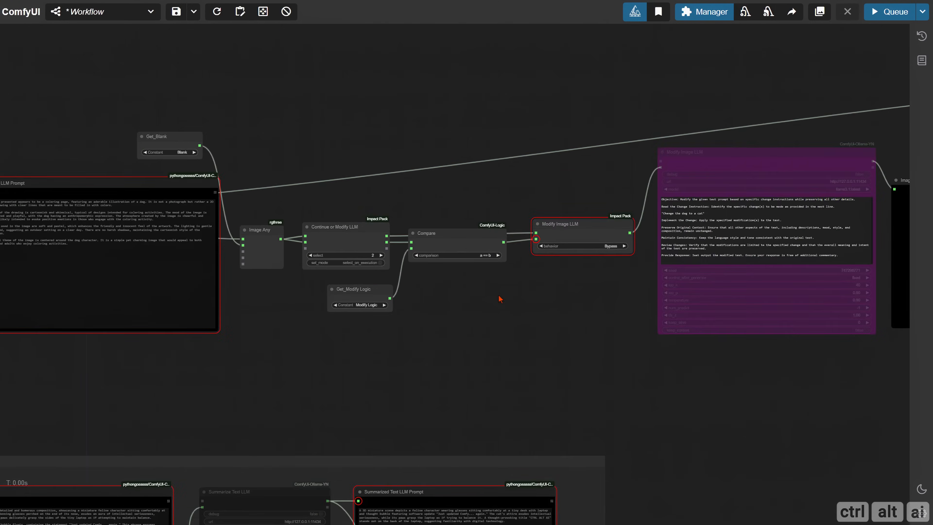
scroll(483, 294, "up", 2)
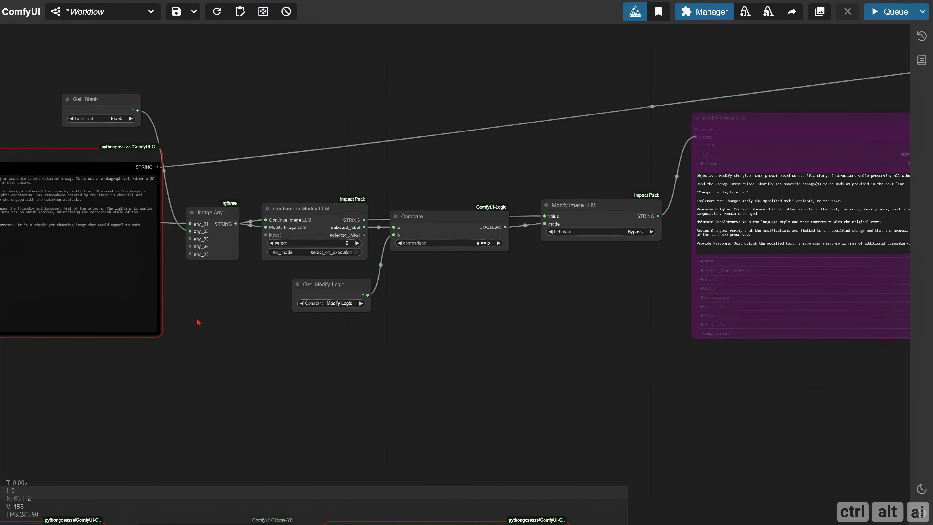
left_click_drag(475, 379, 743, 346)
scroll(744, 346, "down", 3)
scroll(431, 334, "up", 3)
left_click_drag(111, 397, 637, 323)
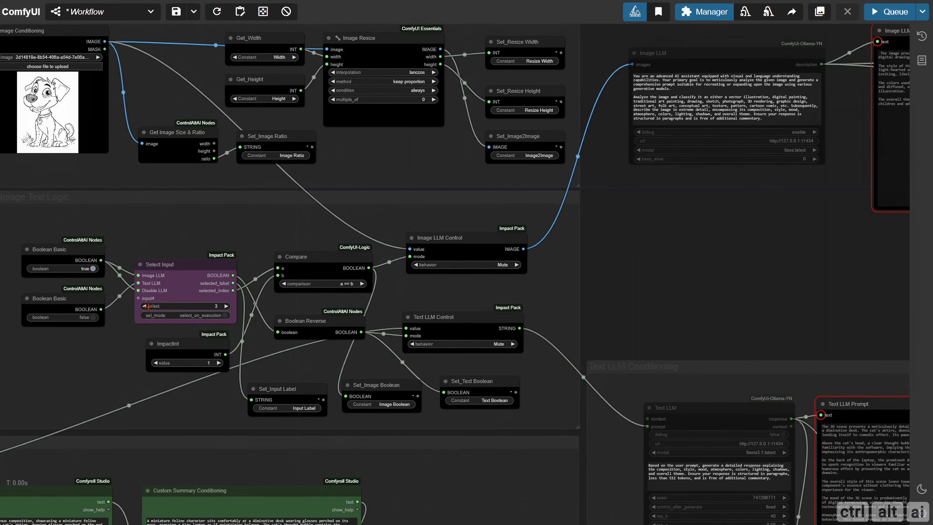
left_click(146, 306)
scroll(279, 323, "down", 3)
left_click_drag(806, 279, 308, 338)
left_click(890, 11)
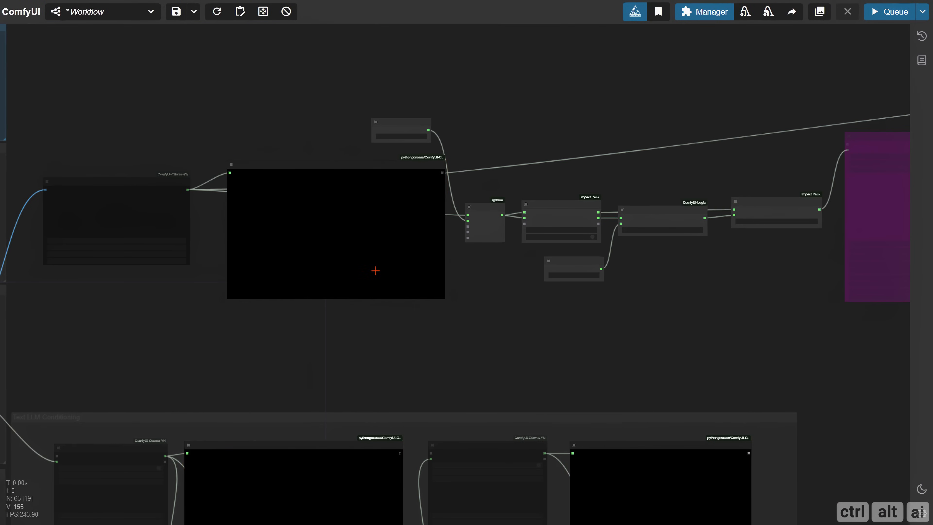
Follow the run through Image LLM and Modify Image LLM, comparing the original image prompt with the modified one.
scroll(166, 311, "up", 4)
left_click_drag(213, 195, 267, 214)
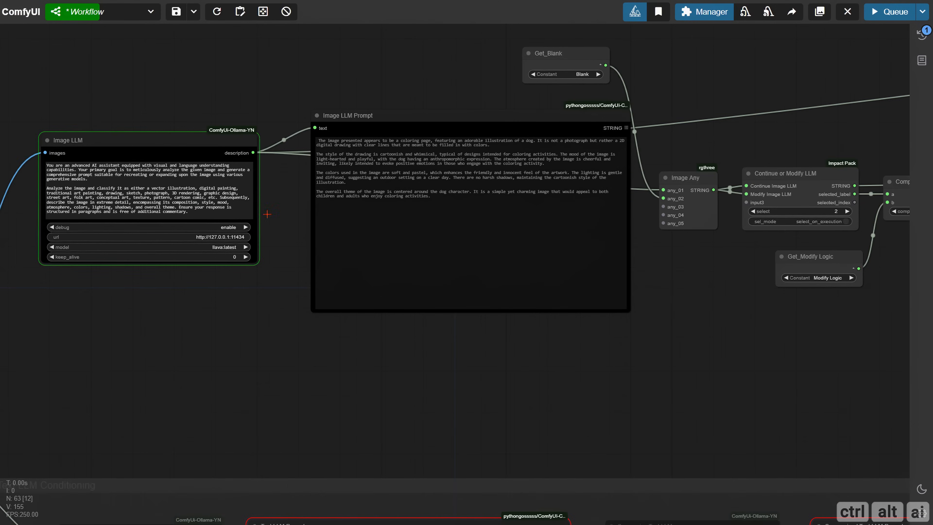
left_click_drag(558, 350, 387, 363)
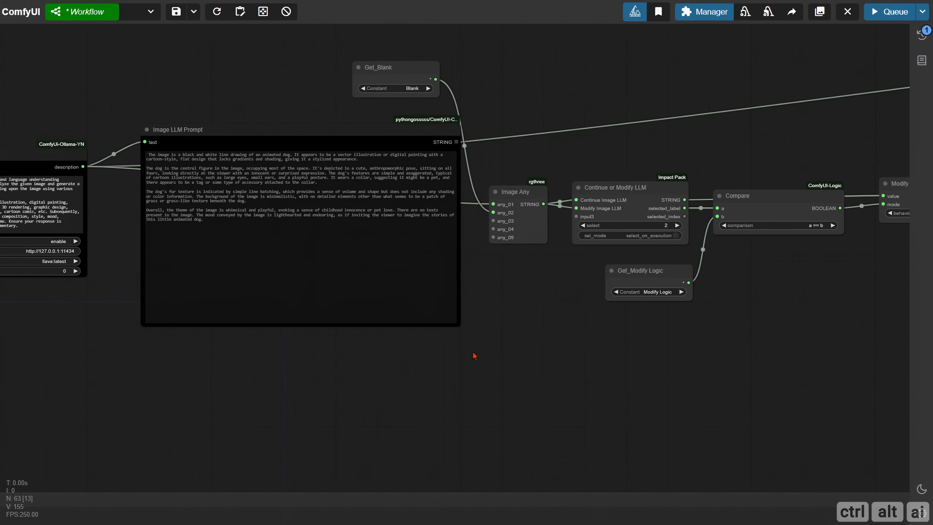
left_click_drag(718, 347, 318, 343)
left_click_drag(419, 308, 241, 334)
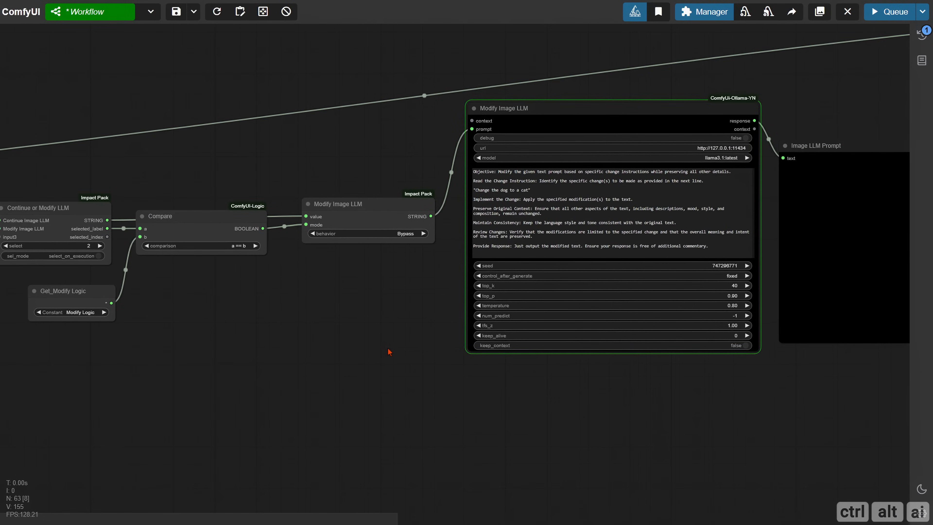
left_click_drag(374, 351, 401, 339)
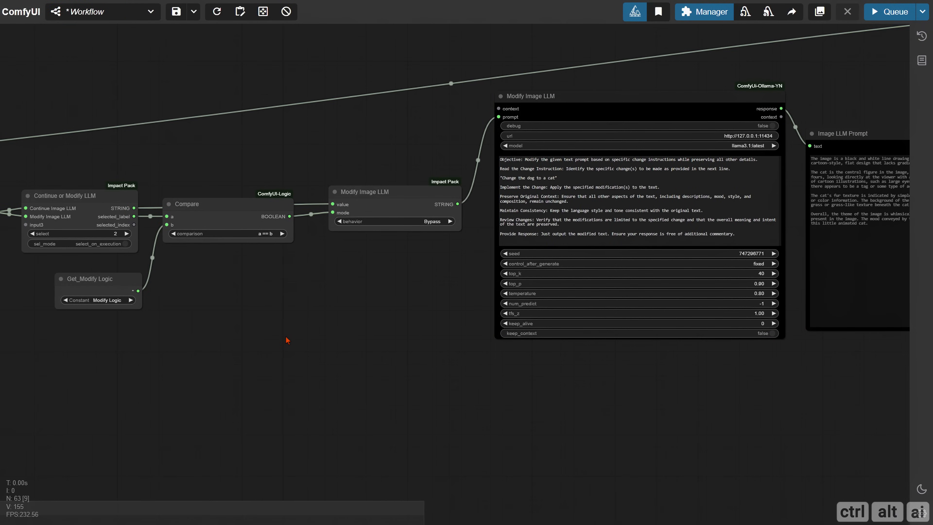
Return to the Select Input node in the Image Text Logic group and queue the workflow again.
left_click_drag(286, 337, 376, 333)
scroll(376, 333, "down", 2)
scroll(274, 366, "down", 3)
left_click_drag(274, 365, 808, 320)
left_click_drag(377, 362, 516, 336)
scroll(141, 351, "up", 4)
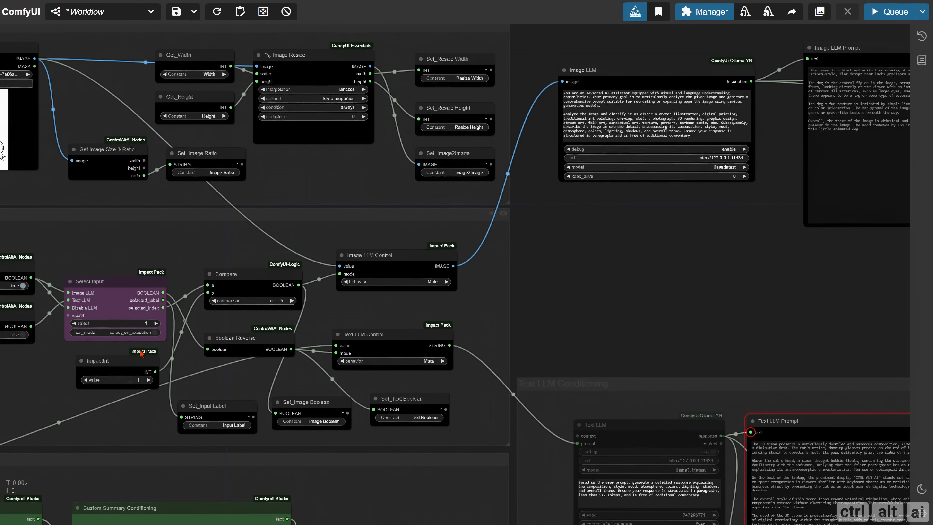
scroll(140, 351, "up", 2)
scroll(215, 333, "down", 3)
scroll(608, 298, "down", 1)
left_click_drag(864, 288, 83, 367)
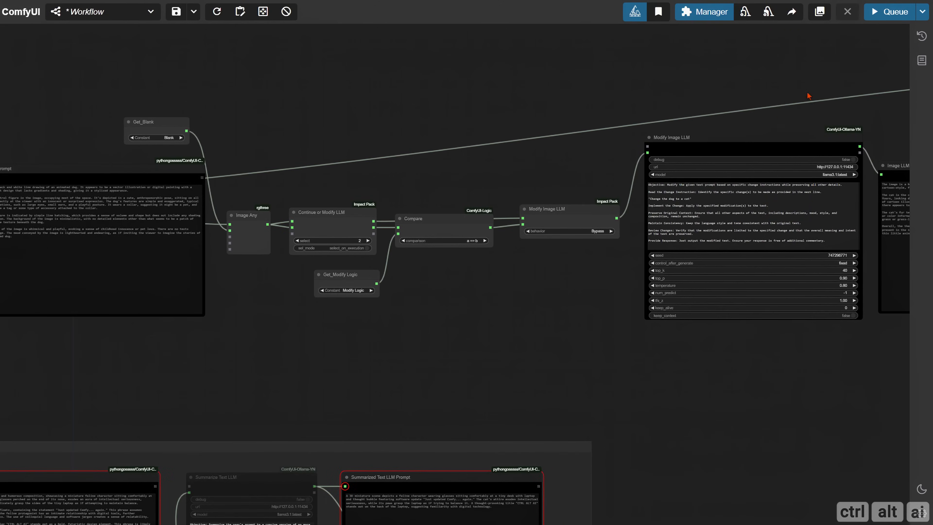
left_click(876, 15)
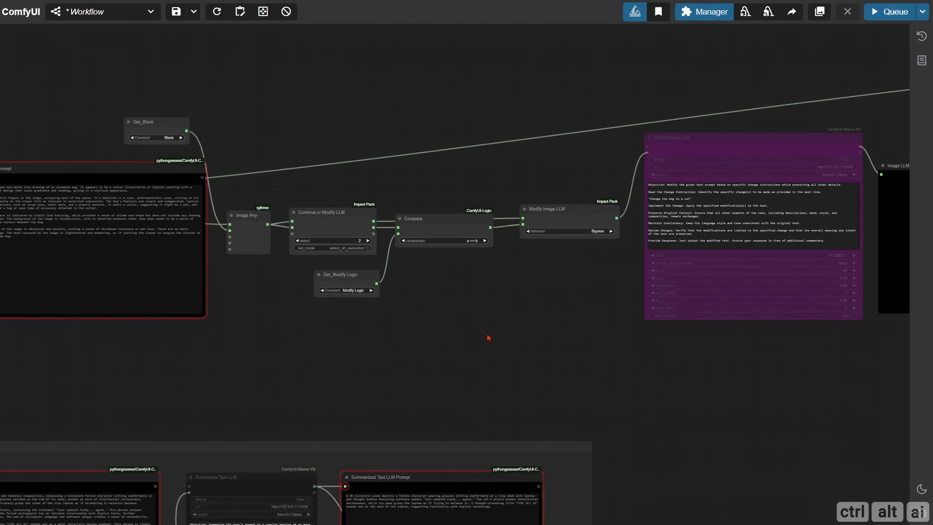
Set the select value of Continue or Modify LLM to 1, queue the workflow, and check the Modify Image LLM node's state.
scroll(452, 305, "up", 3)
scroll(299, 234, "up", 2)
left_click(251, 222)
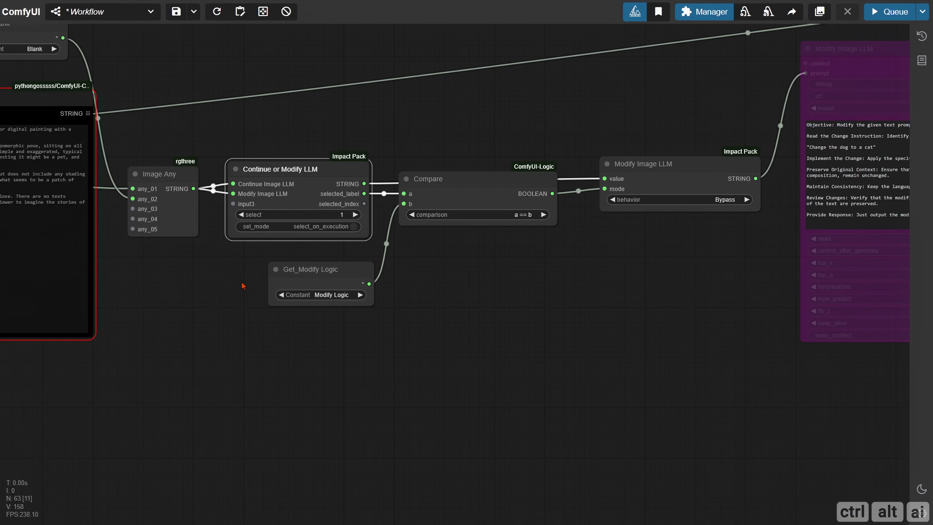
left_click(880, 16)
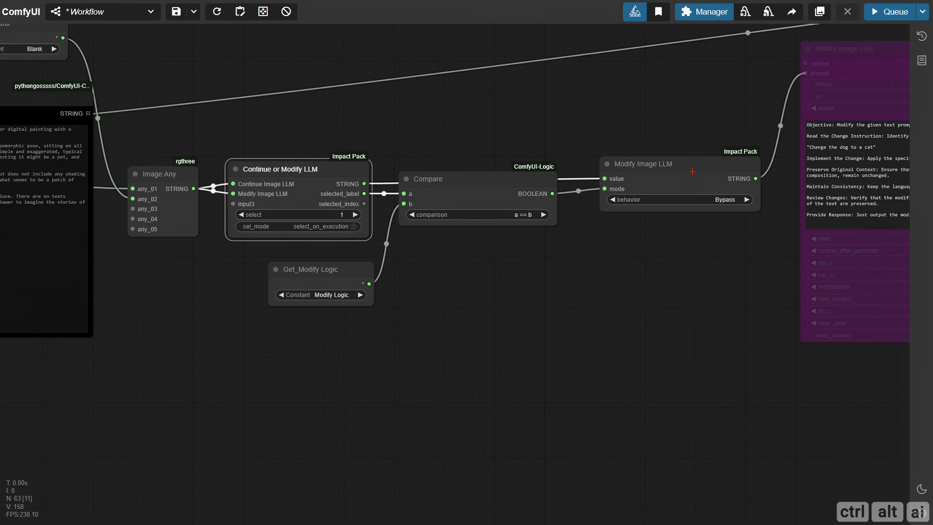
scroll(590, 312, "down", 2)
left_click_drag(590, 312, 225, 300)
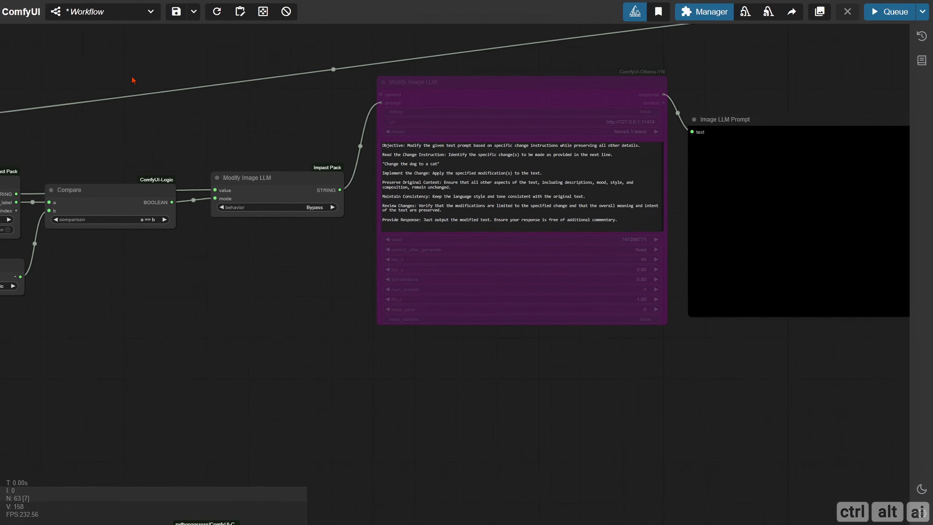
Paste the Modify Image LLM Prompt and Img2Img Modify Image LLM Prompt notes above the Modify Image LLM nodes.
scroll(143, 367, "down", 1)
left_click_drag(143, 367, 404, 394)
left_click_drag(433, 75, 183, 168)
key("ctrl+v")
scroll(289, 283, "up", 2)
scroll(289, 282, "up", 5)
left_click_drag(265, 292, 283, 367)
left_click(266, 354)
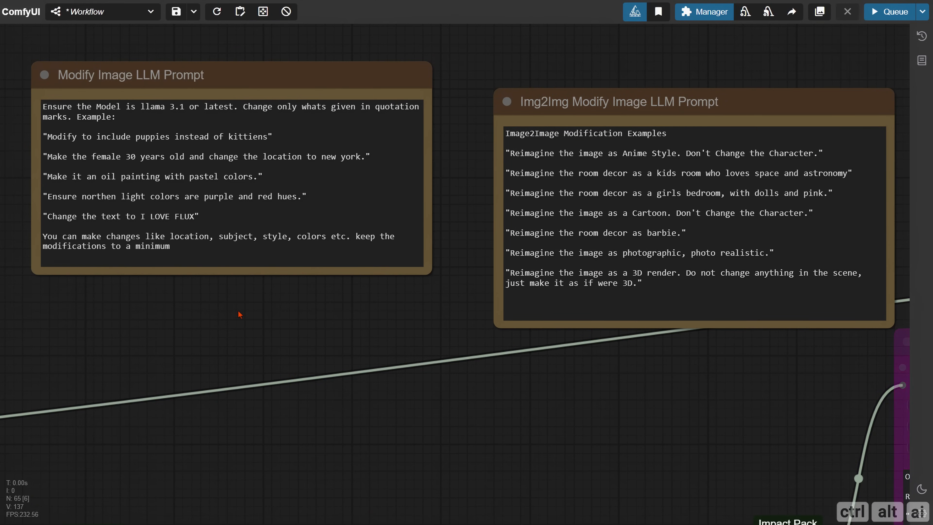
Read the example modification instructions in the Modify Image LLM Prompt and Img2Img Modify Image LLM Prompt notes.
left_click_drag(172, 236, 359, 235)
left_click(298, 248)
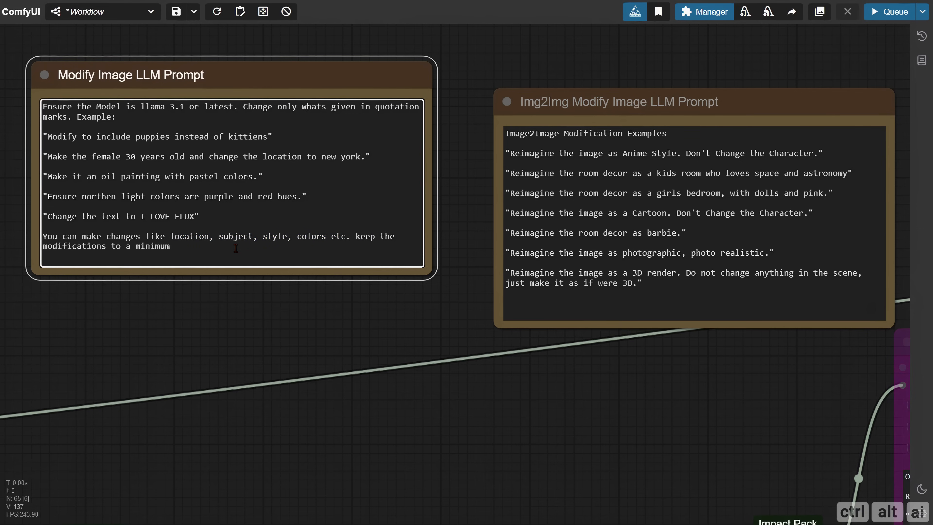
left_click(246, 316)
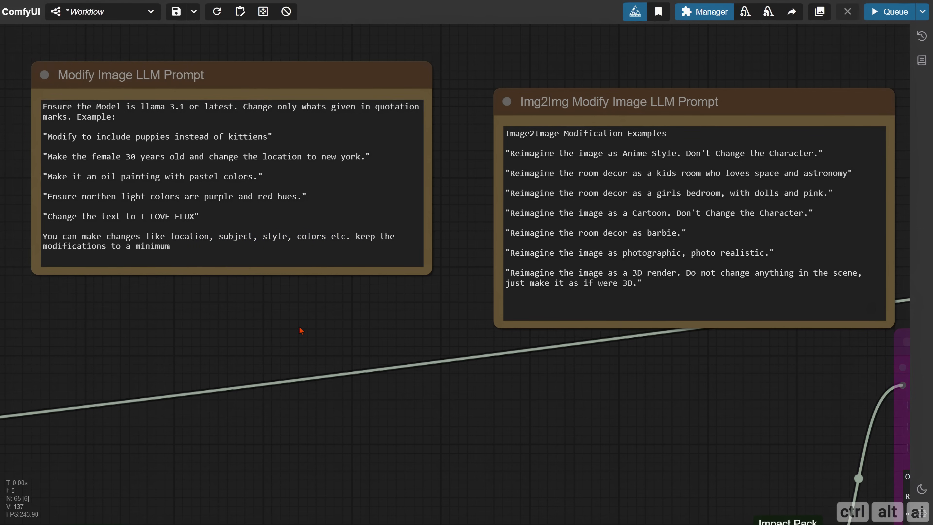
left_click_drag(301, 333, 123, 335)
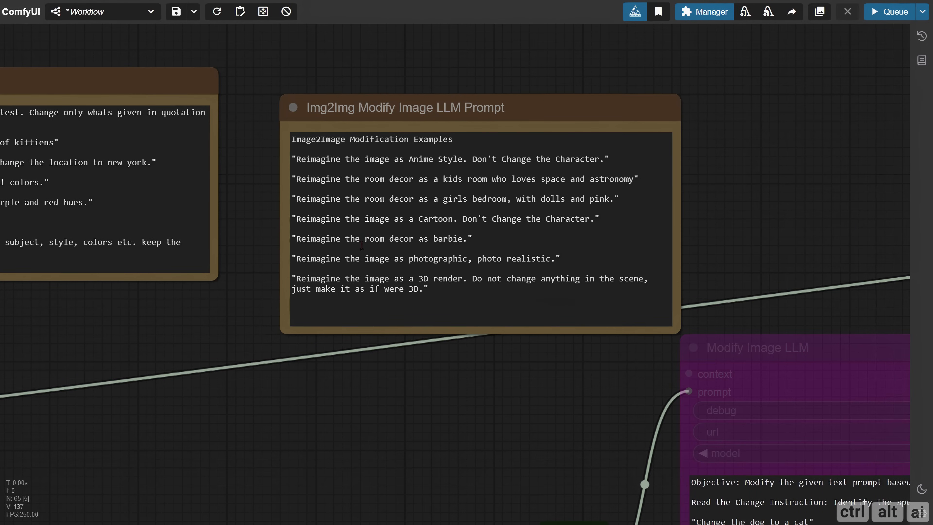
left_click_drag(409, 259, 551, 259)
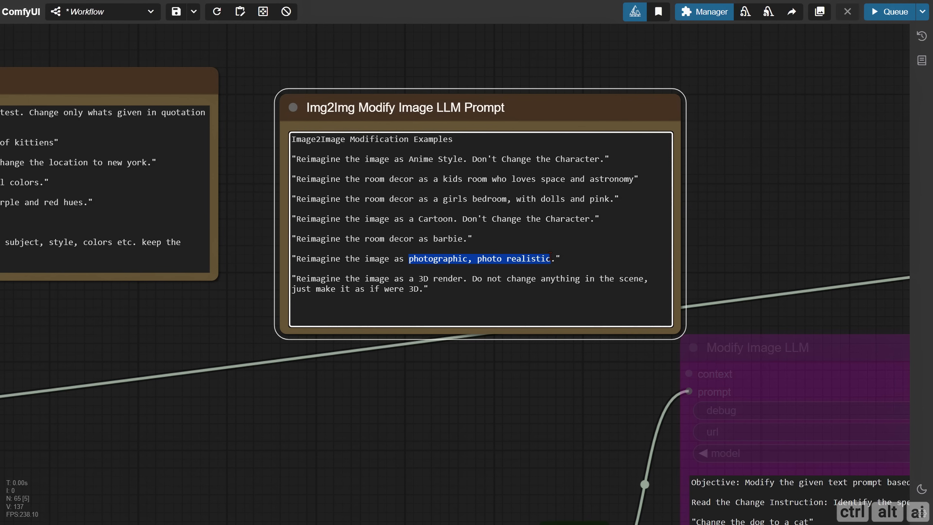
left_click(464, 291)
left_click(277, 278)
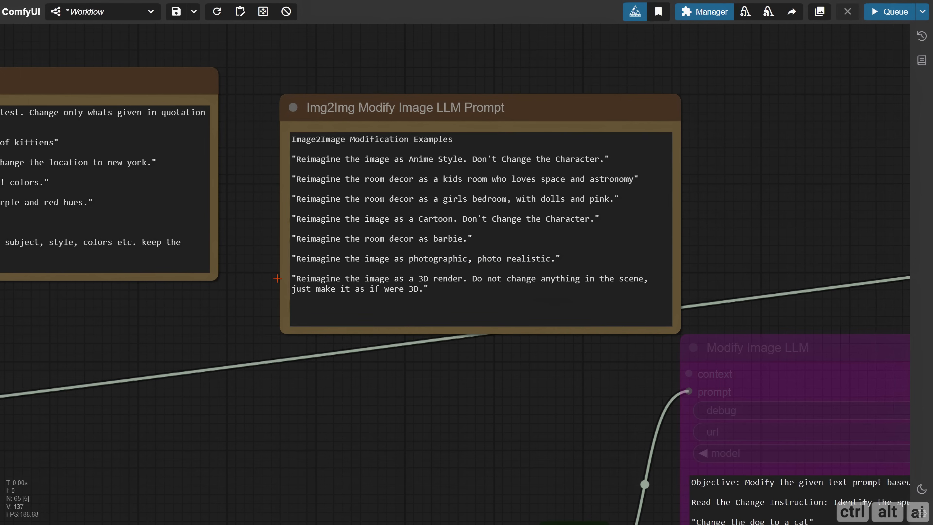
Nudge the Img2Img Modify Image LLM Prompt note closer to the Modify Image LLM Prompt note.
scroll(257, 247, "down", 8)
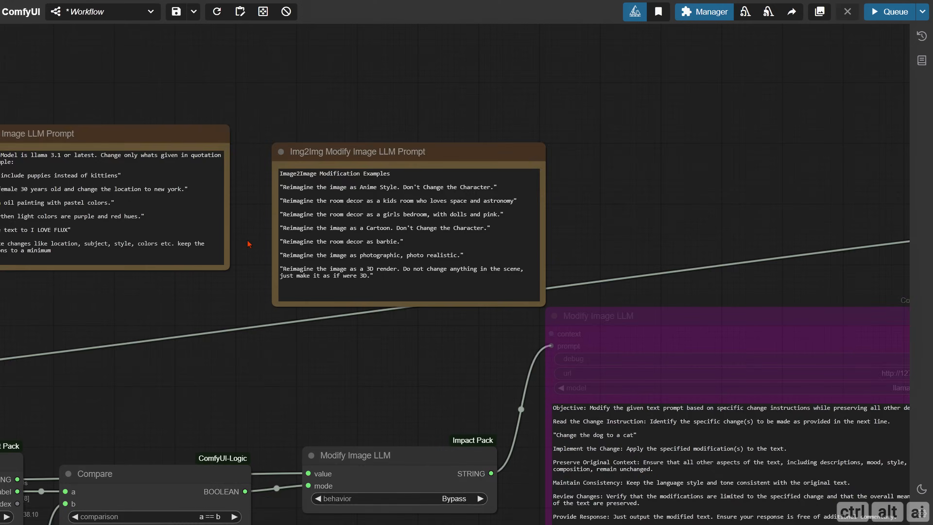
mouse_move(300, 201)
left_mouse_down()
mouse_move(290, 188)
mouse_move(292, 199)
left_mouse_up()
scroll(299, 368, "down", 2)
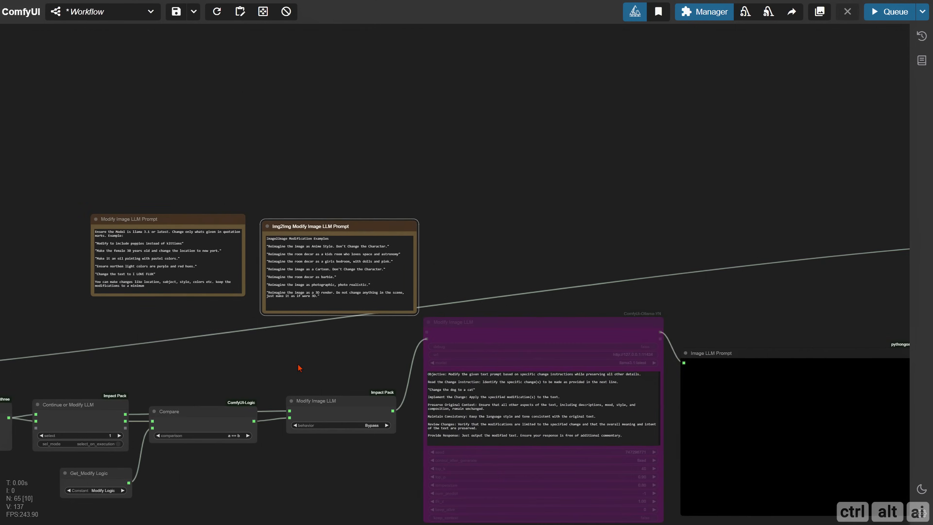
Examine the inputs and connections of the Image Summary Any node in front of Control Bridge.
left_click_drag(298, 368, 113, 257)
left_click_drag(539, 316, 296, 301)
left_click_drag(550, 178, 444, 220)
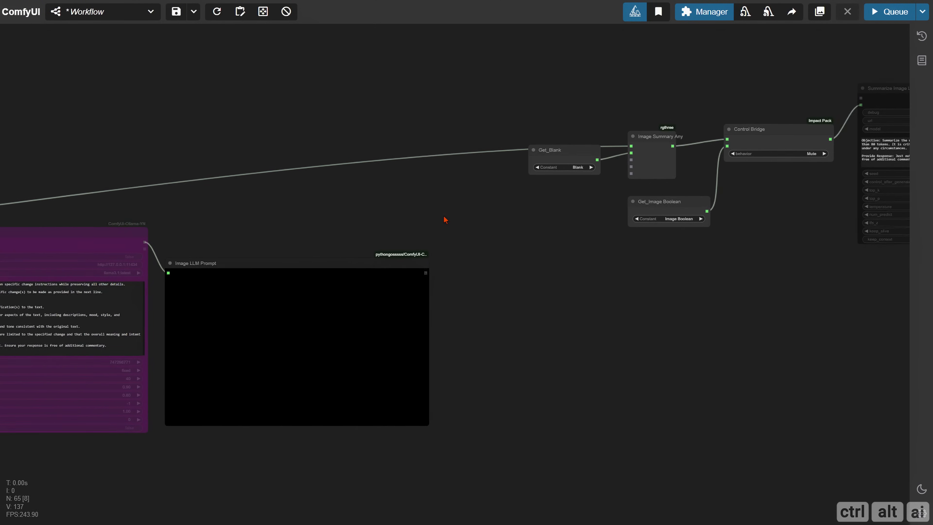
scroll(597, 203, "up", 6)
left_click_drag(598, 203, 370, 264)
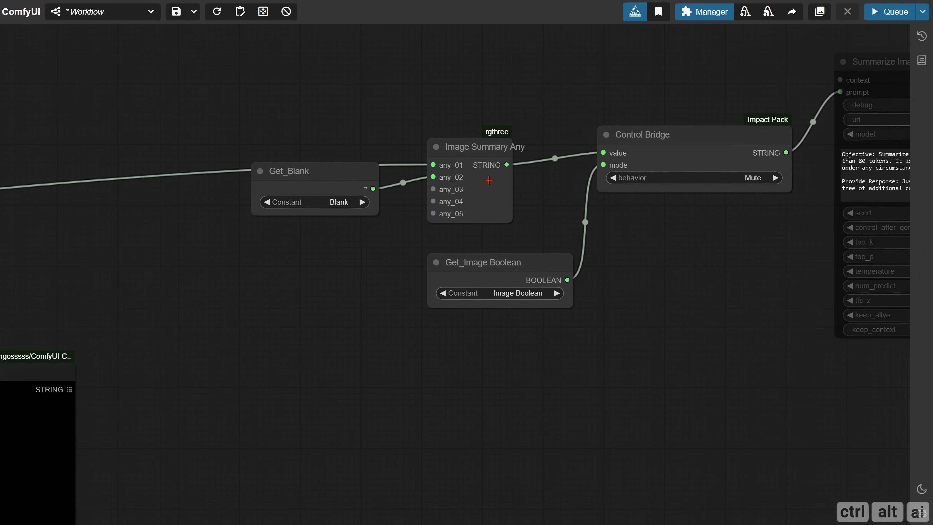
left_click_drag(489, 180, 504, 176)
left_click_drag(259, 288, 402, 244)
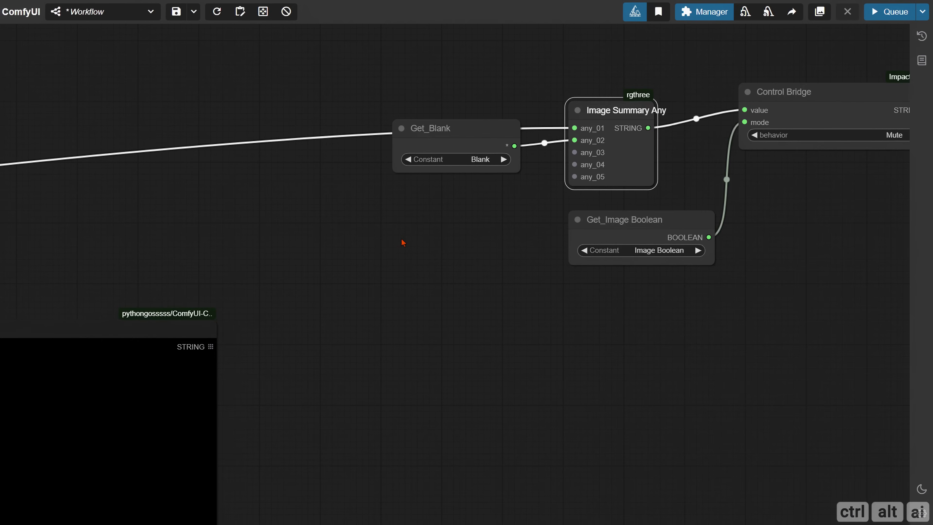
Add an Any Switch (rgthree) node above the final Image LLM Prompt and connect Modify Image LLM's response output to any_01.
scroll(460, 251, "down", 2)
left_click_drag(393, 283, 482, 252)
left_click_drag(262, 235, 709, 210)
scroll(461, 220, "down", 2)
left_click_drag(462, 221, 423, 225)
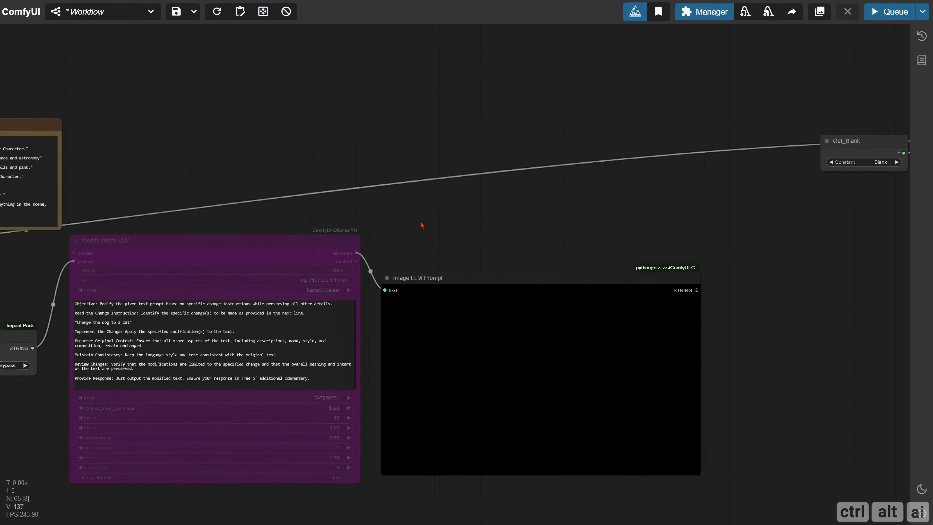
double_click(421, 208)
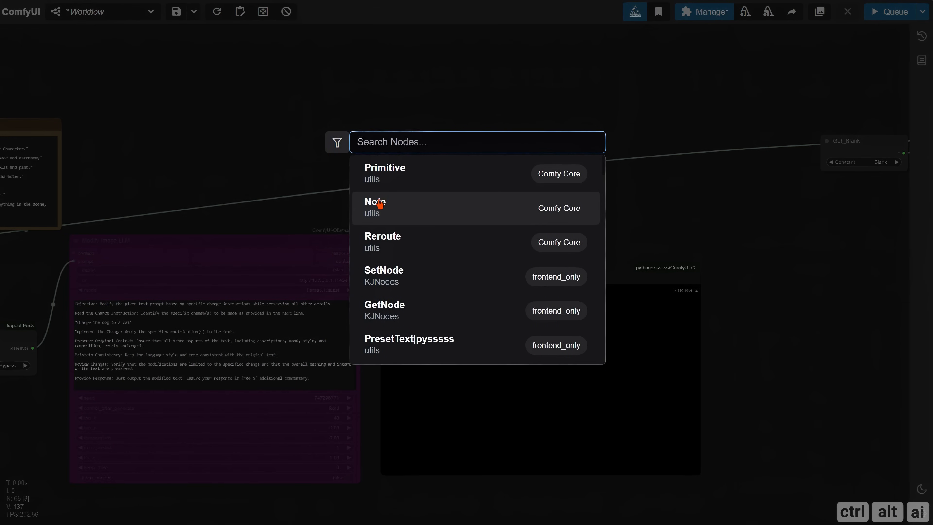
type("switch")
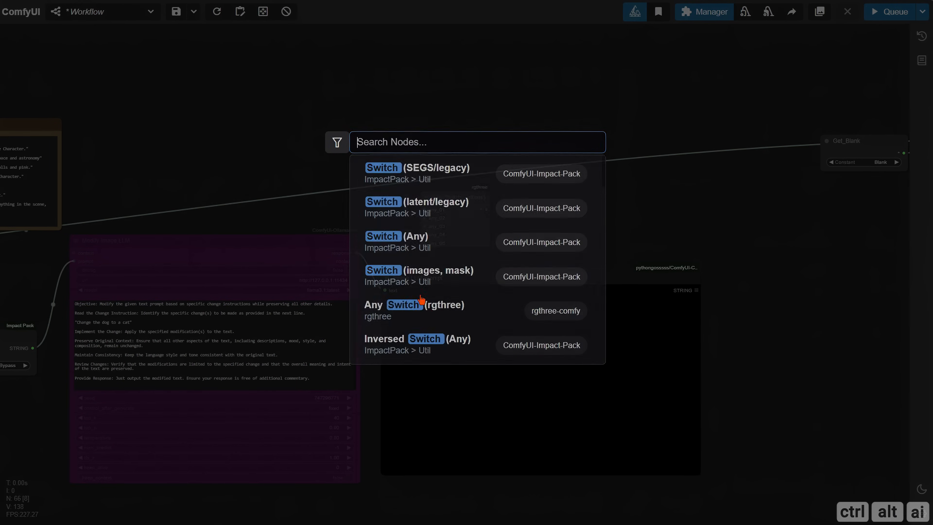
left_click(406, 309)
scroll(454, 187, "up", 2)
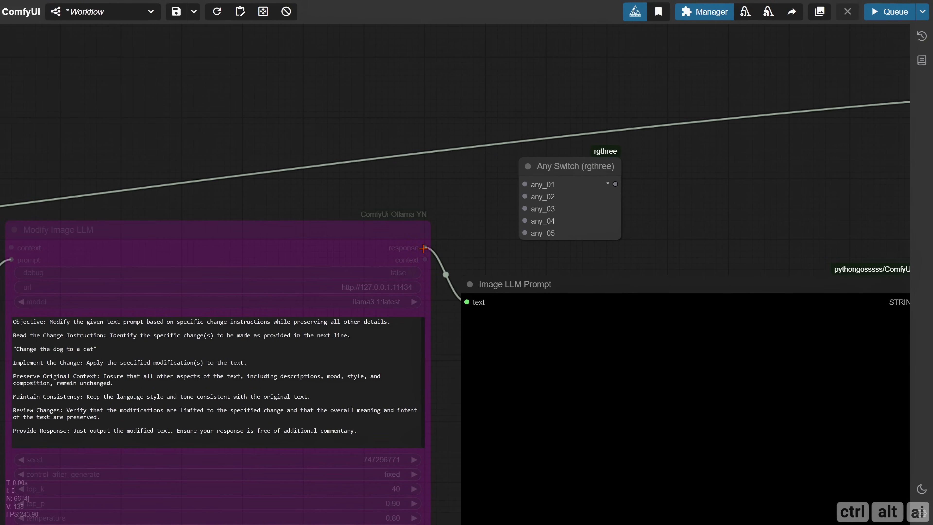
left_click_drag(493, 192, 525, 184)
Rename the Any Switch node's first input slot to Modify LLM.
double_click(575, 168)
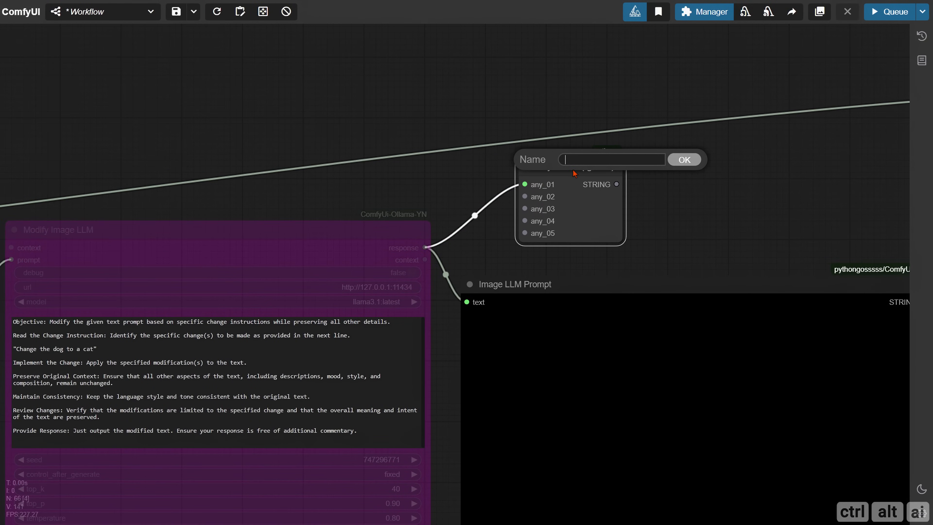
type("Modify LLM")
key("Return")
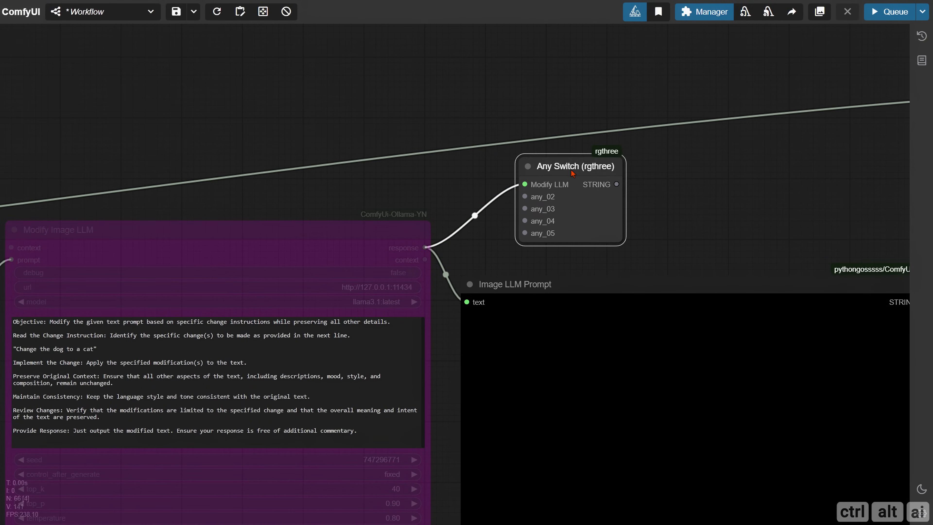
Connect the original Image LLM's description output to any_02 of the Any Switch above the final Image LLM Prompt.
scroll(335, 154, "down", 6)
scroll(335, 153, "down", 1)
left_click_drag(81, 193, 374, 209)
left_click_drag(241, 237, 508, 239)
left_click_drag(328, 401, 207, 411)
scroll(206, 410, "down", 1)
left_click_drag(77, 286, 821, 229)
left_click_drag(892, 223, 531, 264)
scroll(526, 270, "up", 9)
Rename the Any Switch's second input slot to Original LLM.
right_click(361, 265)
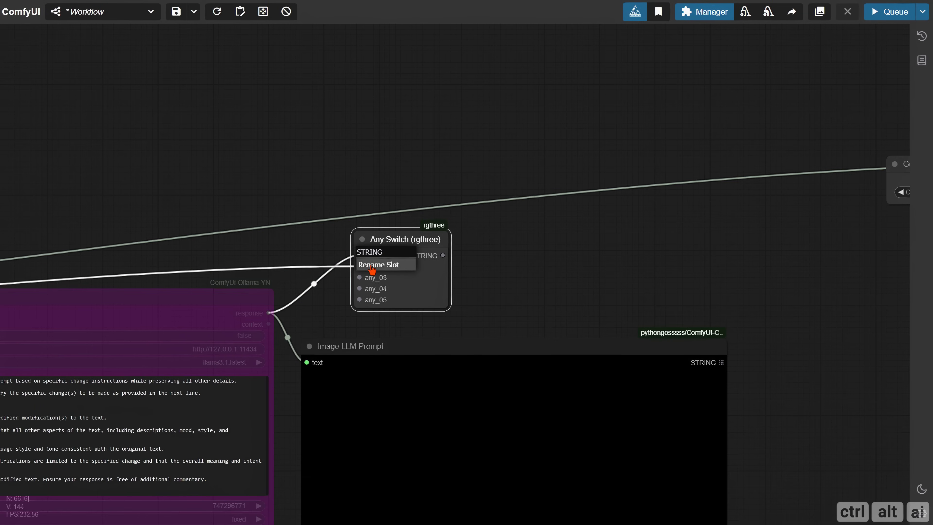
left_click(402, 251)
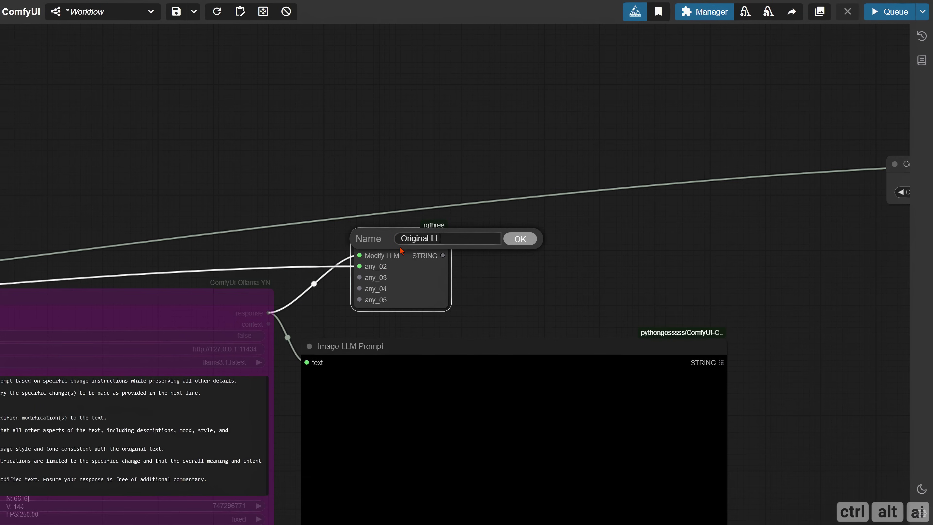
key("Return")
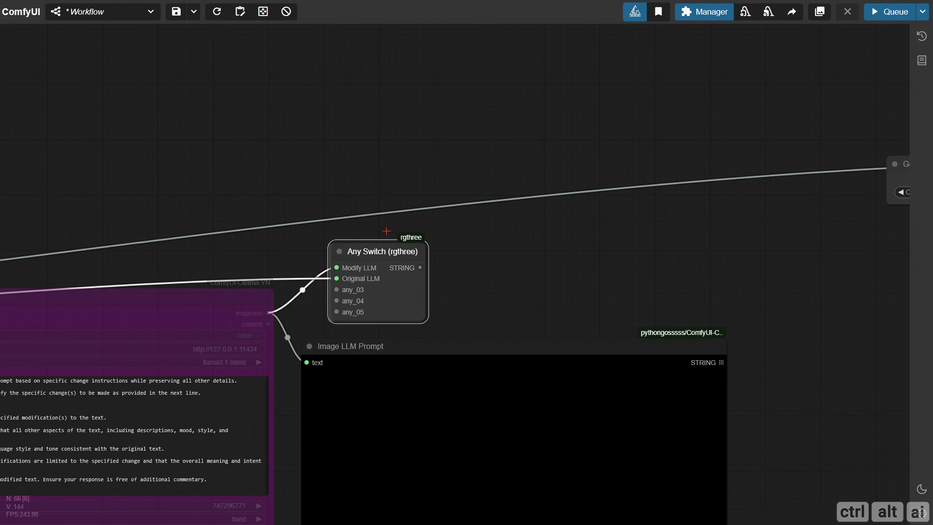
Connect the Any Switch's STRING output to any_01 of the Image Summary Any node.
scroll(385, 234, "down", 4)
left_click_drag(788, 71, 452, 126)
scroll(434, 139, "up", 4)
left_click_drag(278, 122, 580, 187)
Arrange the Get_Blank, Image Summary Any and Get_Image Boolean nodes in a row beneath the final Image LLM Prompt.
scroll(354, 138, "down", 5)
left_click_drag(630, 66, 234, 390)
left_click_drag(295, 226, 287, 223)
left_click_drag(595, 198, 380, 409)
left_click_drag(739, 124, 426, 392)
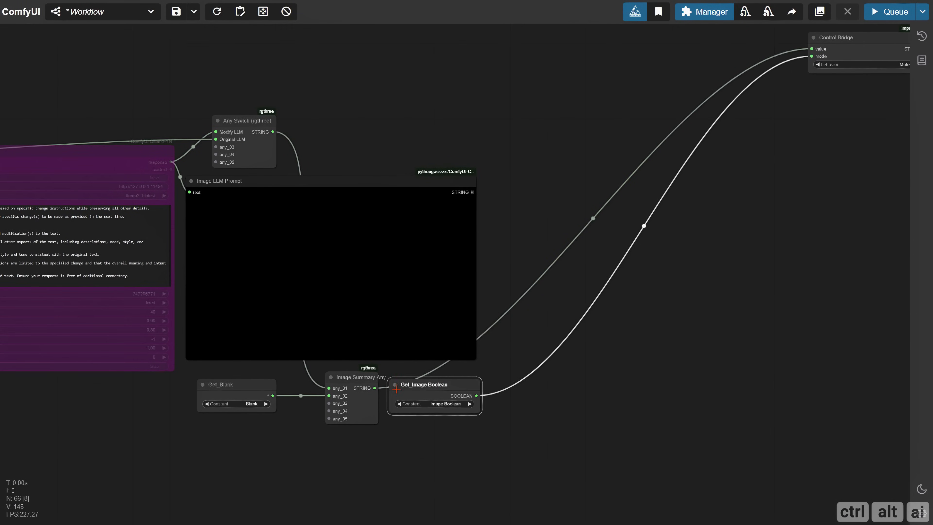
left_click_drag(349, 394, 324, 386)
left_click_drag(438, 387, 413, 390)
Move Control Bridge beside Get_Image Boolean and bring Summarize Image LLM and Summarized Image LLM Prompt closer to it.
left_click_drag(849, 47, 547, 236)
left_click_drag(613, 318, 392, 344)
left_click_drag(769, 32, 477, 188)
left_click_drag(353, 258, 328, 410)
left_click_drag(492, 172, 477, 197)
left_click_drag(861, 175, 588, 219)
left_click_drag(700, 65, 370, 269)
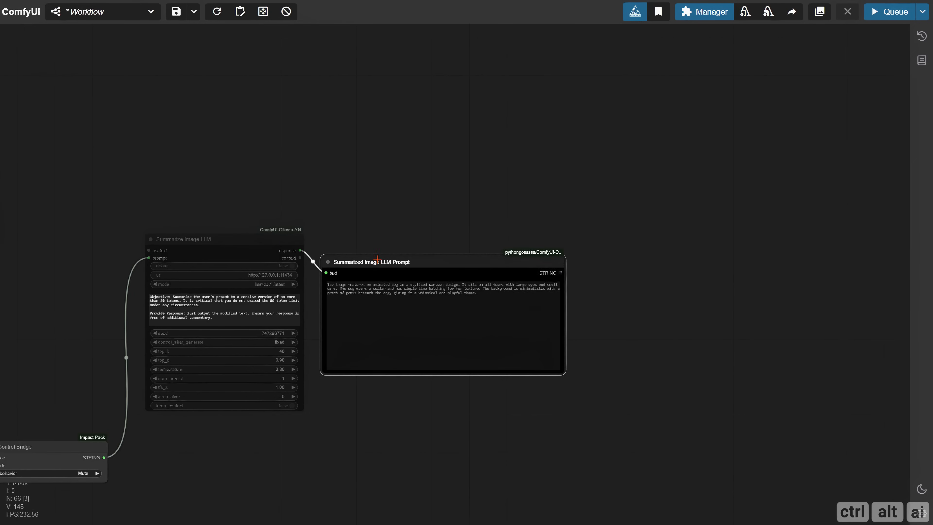
Add a SetNode beside the Any Switch, connect the switch's STRING output to it and set its constant to Image LLM.
left_click_drag(58, 224, 480, 168)
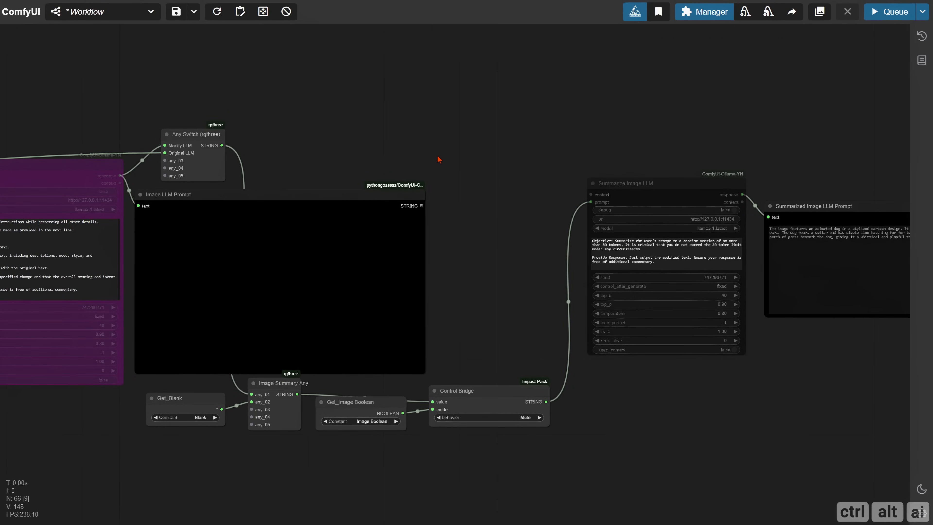
scroll(290, 168, "up", 3)
double_click(308, 150)
type("set")
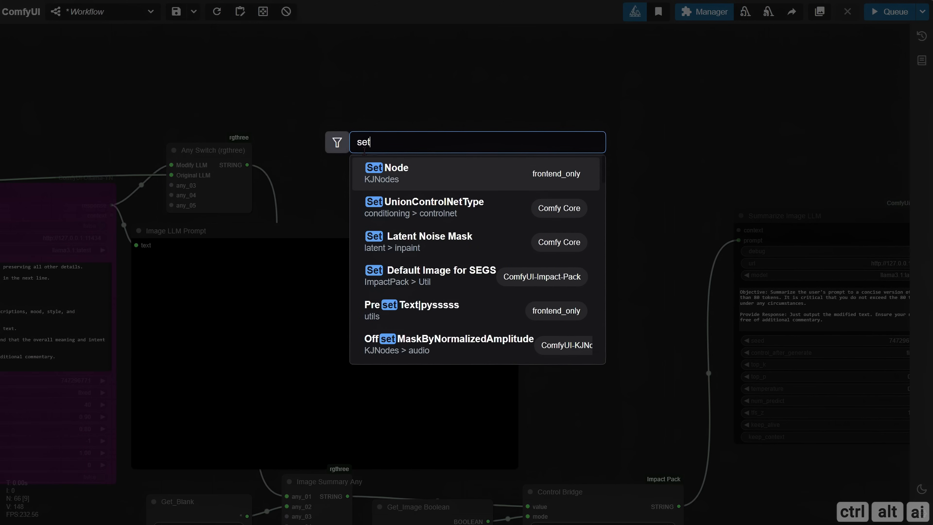
key("Return")
left_click_drag(247, 164, 314, 153)
left_click(352, 163)
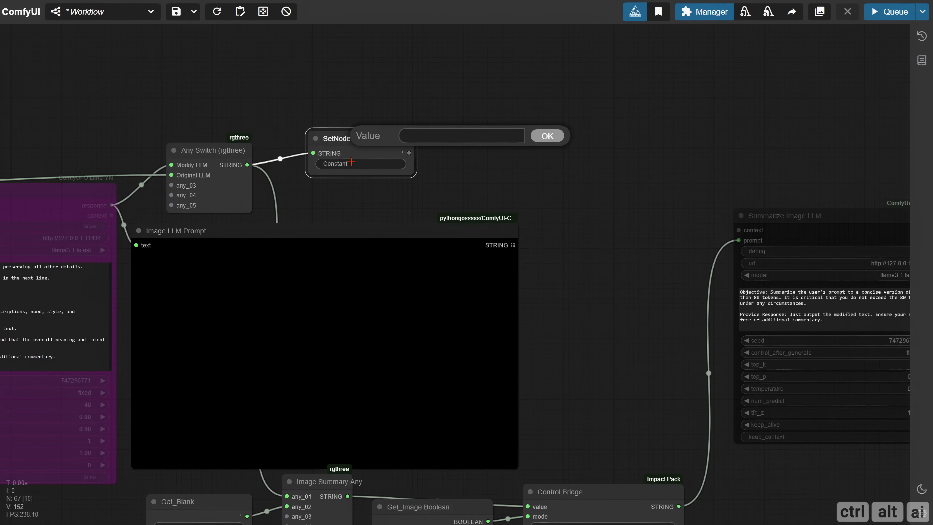
key("Return")
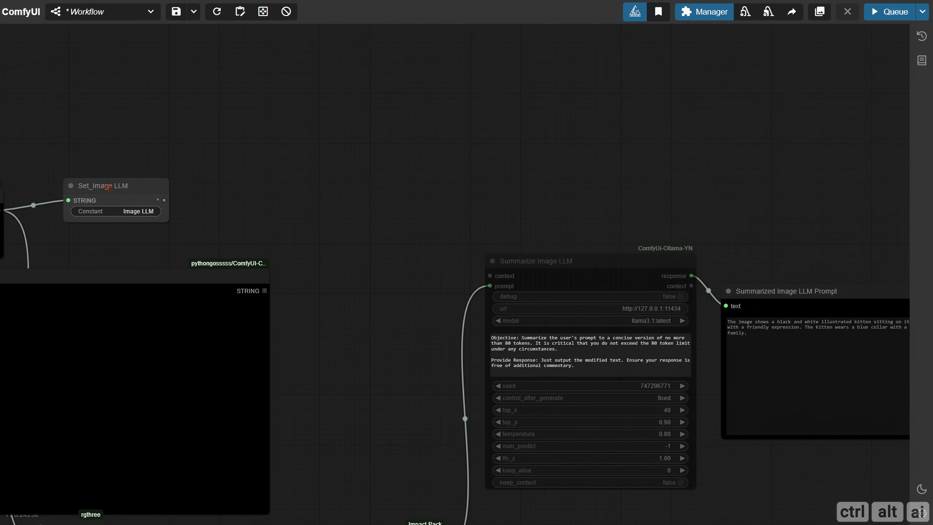
Duplicate the Set_Image LLM node, feed it from Summarize Image LLM's response output and set its constant to Image Summary.
left_click_drag(114, 187, 767, 195, "alt")
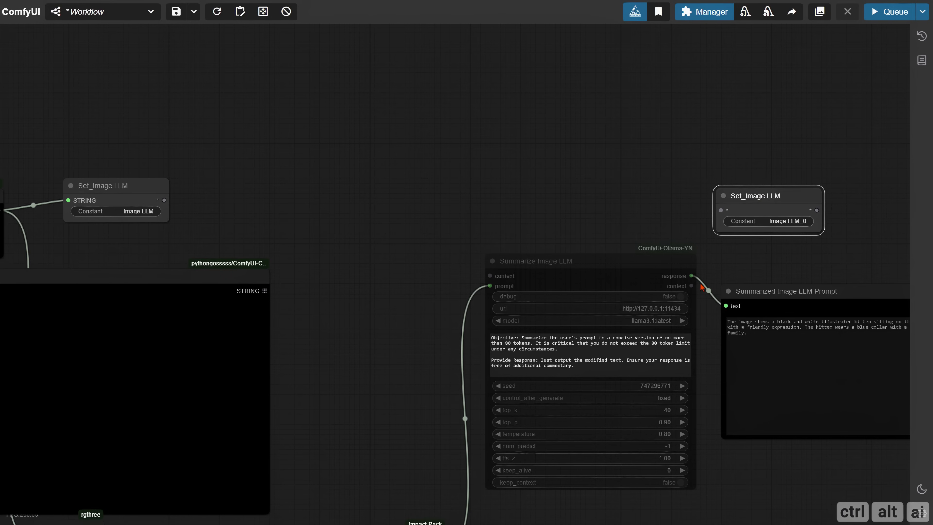
left_click(779, 217)
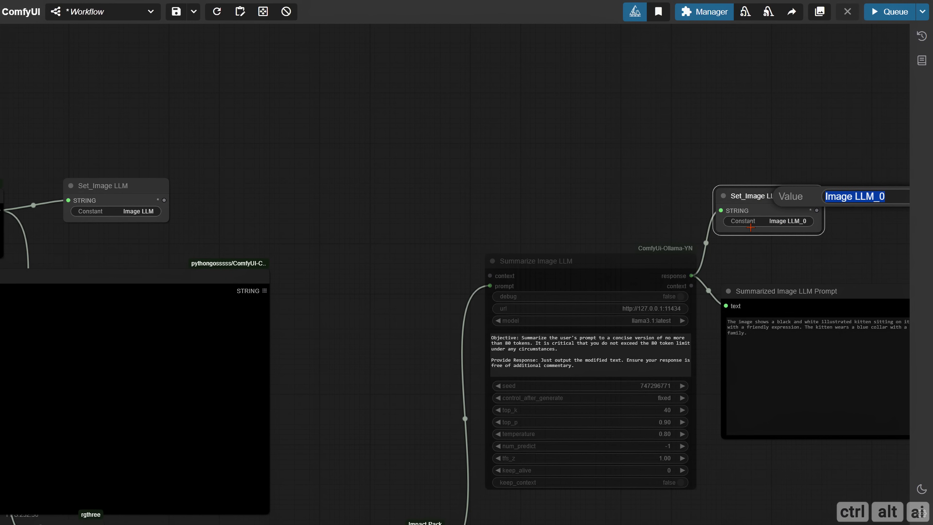
key("BackSpace")
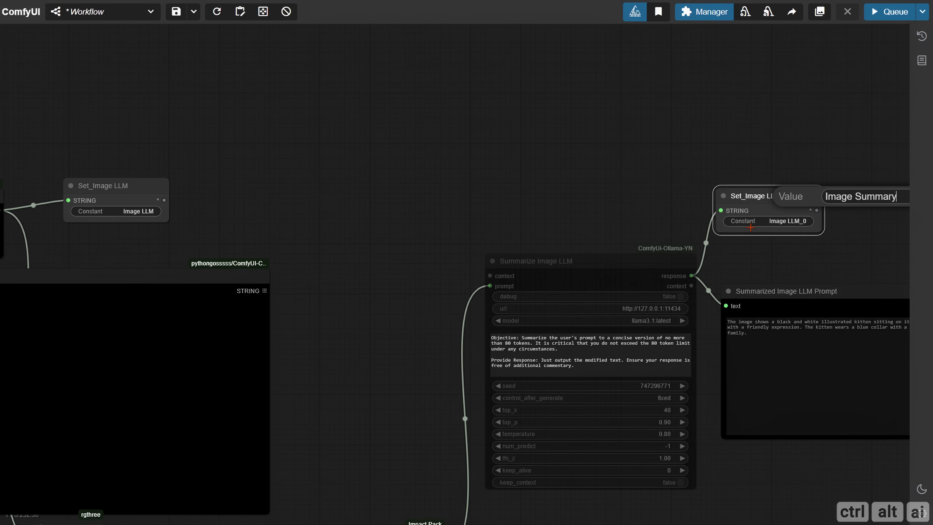
key("Return")
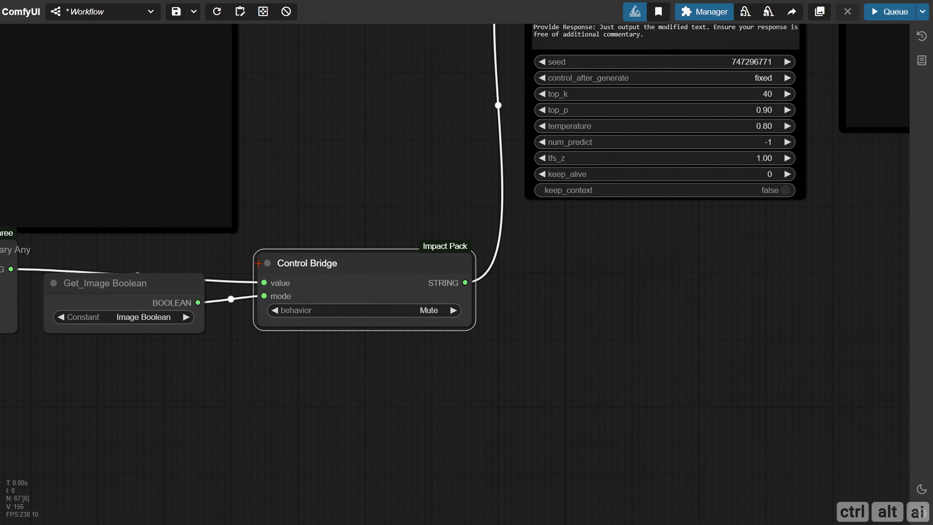
Retitle the Control Bridge node in front of Summarize Image LLM as Image Summary Control.
right_click(292, 303)
left_click(284, 347)
type("Imag")
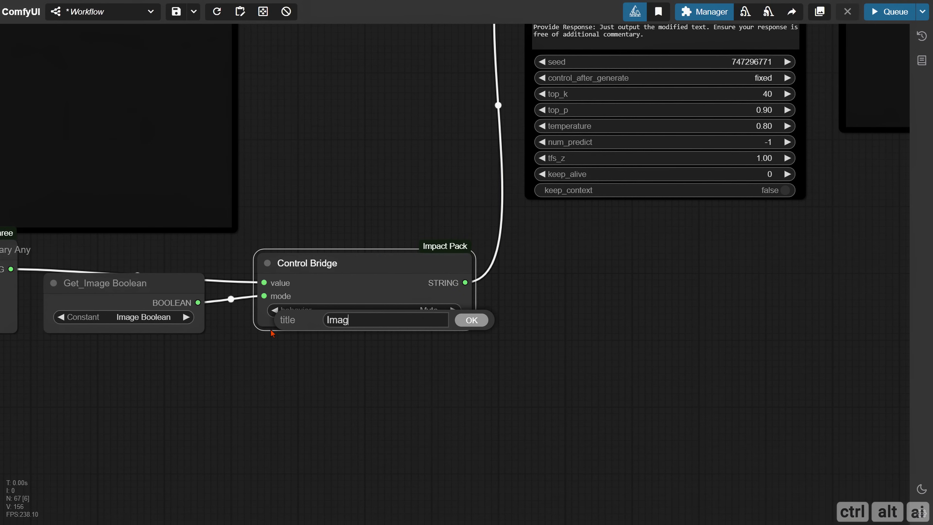
type("e Summary Control")
key("Return")
Group all the image LLM nodes, set the group against the neighbouring groups and extend its lower edge to the text group.
scroll(272, 333, "down", 5)
left_click_drag(309, 425, 881, 397)
left_click_drag(99, 207, 371, 308)
scroll(220, 298, "down", 6)
scroll(218, 294, "down", 5)
left_click_drag(260, 327, 314, 303)
scroll(314, 303, "down", 2)
left_click_drag(133, 185, 821, 318)
right_click(198, 188)
left_click(249, 298)
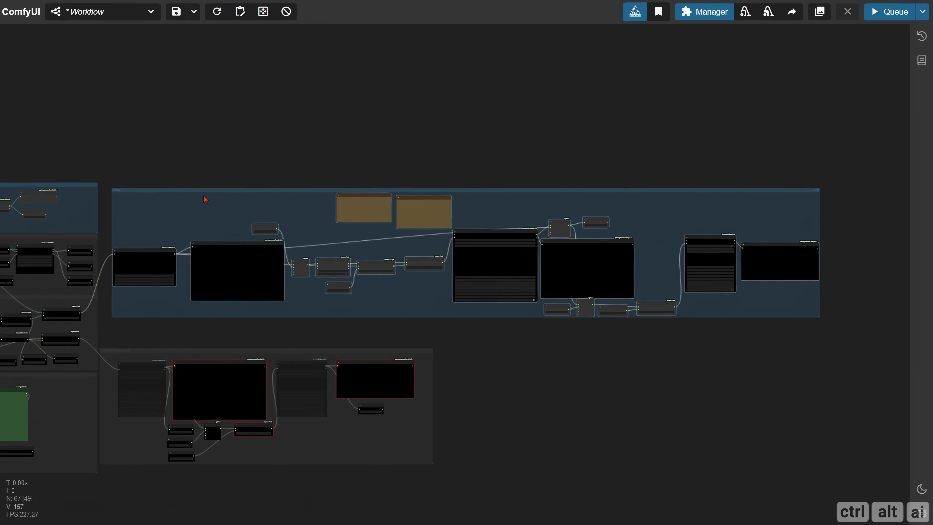
left_click_drag(204, 193, 191, 205)
left_click_drag(810, 335, 813, 348)
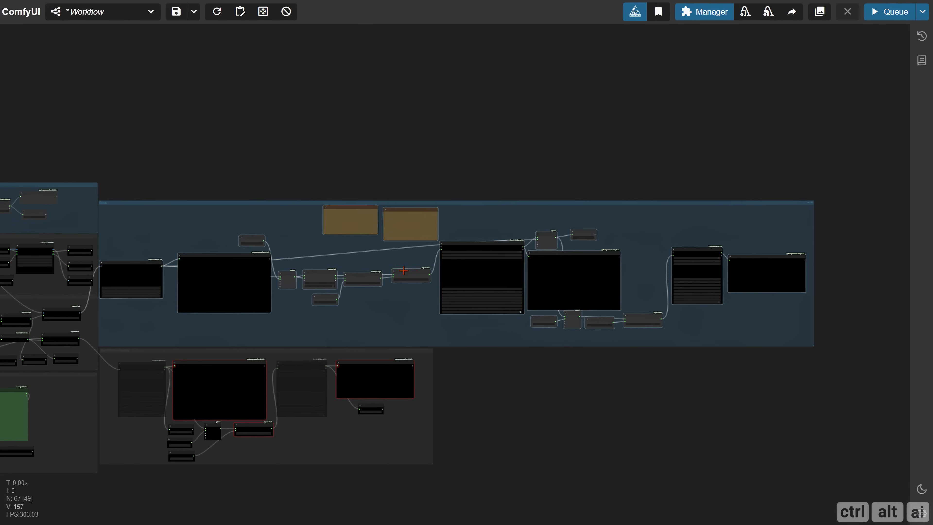
Title the new group Image LLM Conditioning.
scroll(259, 259, "up", 3)
scroll(188, 262, "up", 4)
left_click_drag(40, 200, 134, 198)
scroll(133, 198, "up", 5)
right_click(116, 160)
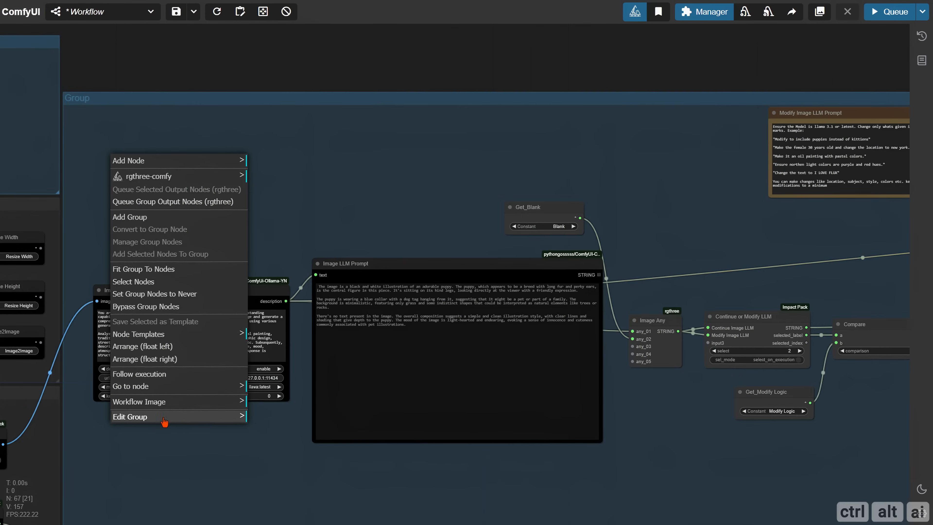
left_click(165, 419)
left_click(261, 401)
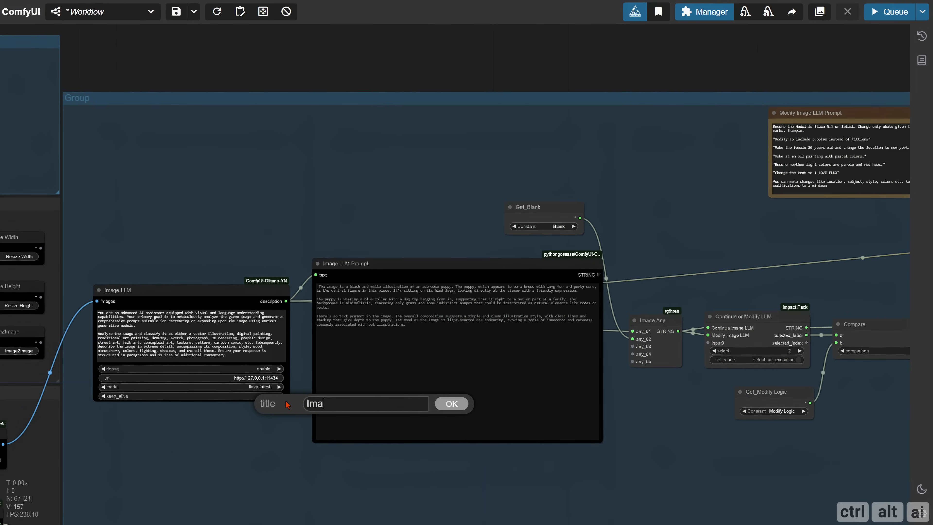
type("Image LLM Conditioning")
key("Return")
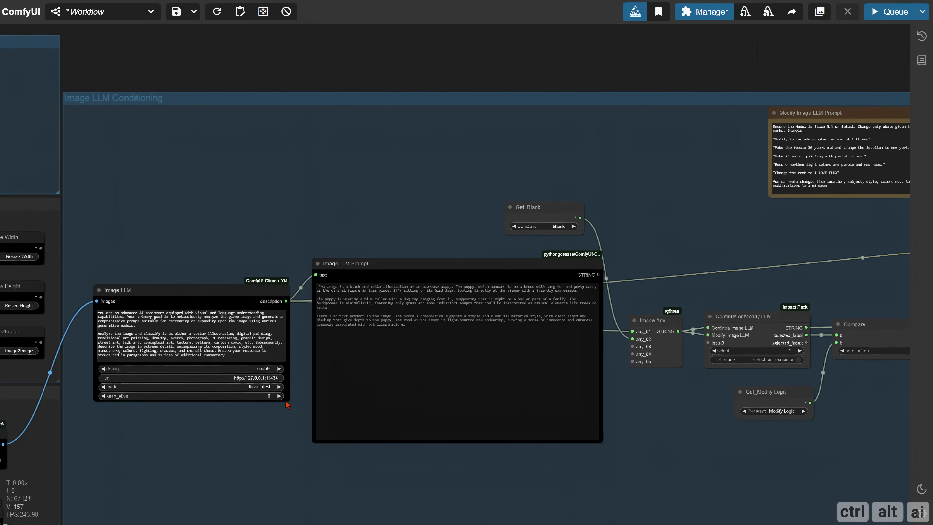
Add an Any Switch (rgthree) node in the empty area beside the text LLM group.
scroll(213, 208, "down", 10)
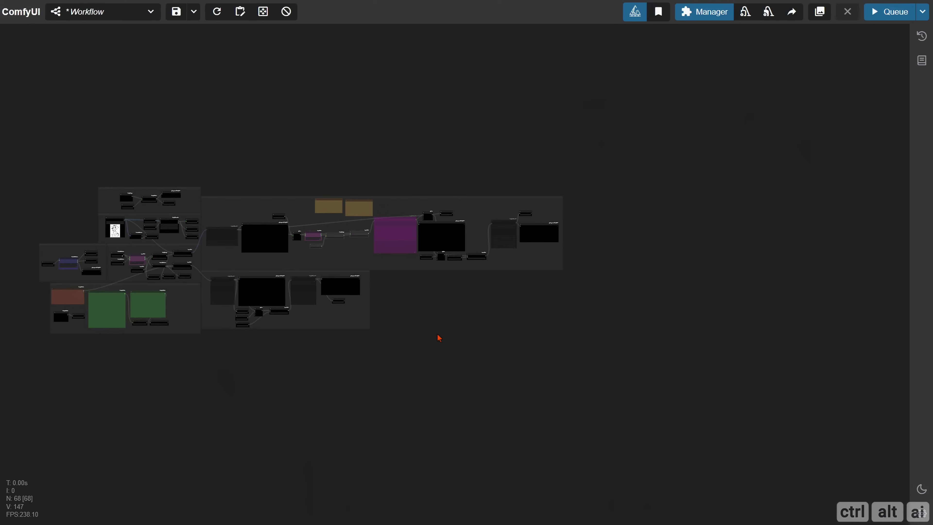
scroll(439, 338, "up", 10)
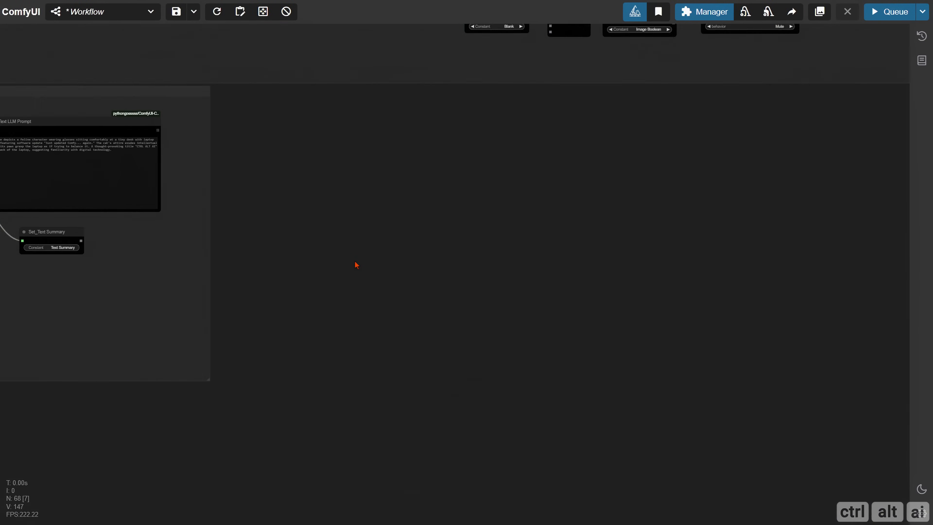
left_click_drag(317, 243, 229, 413)
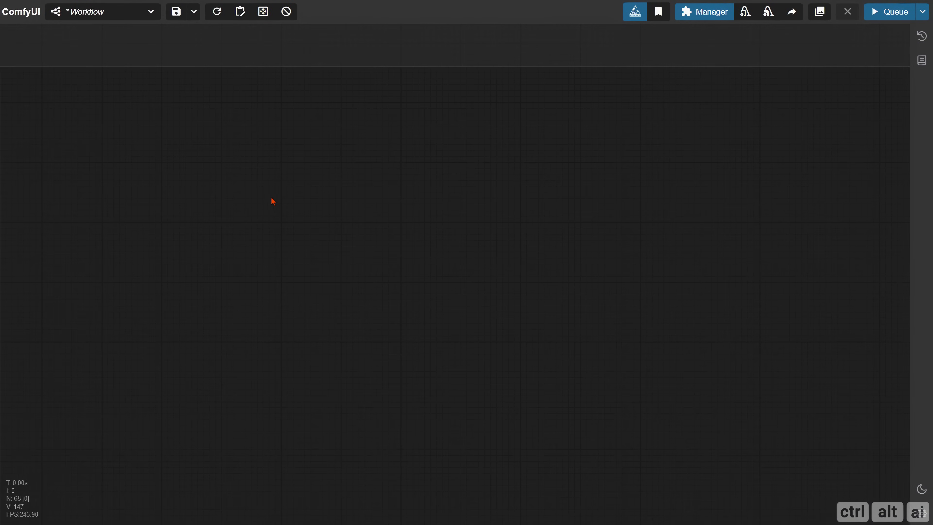
double_click(251, 199)
type("switch an")
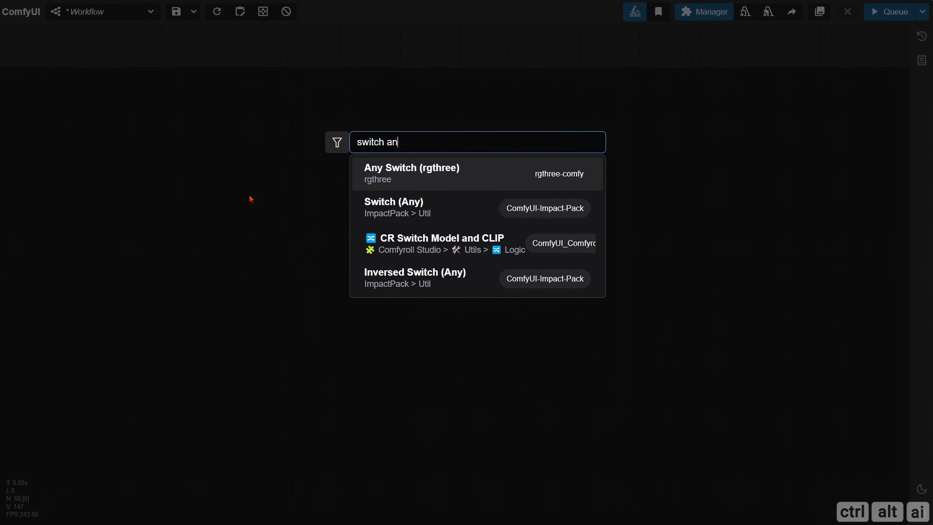
key("Return")
left_click_drag(171, 206, 257, 245)
Add three GetNodes beside the new Any Switch and connect their outputs to any_01, any_02 and any_03.
double_click(225, 211)
type("get")
key("Return")
left_click_drag(257, 250, 256, 330, "alt")
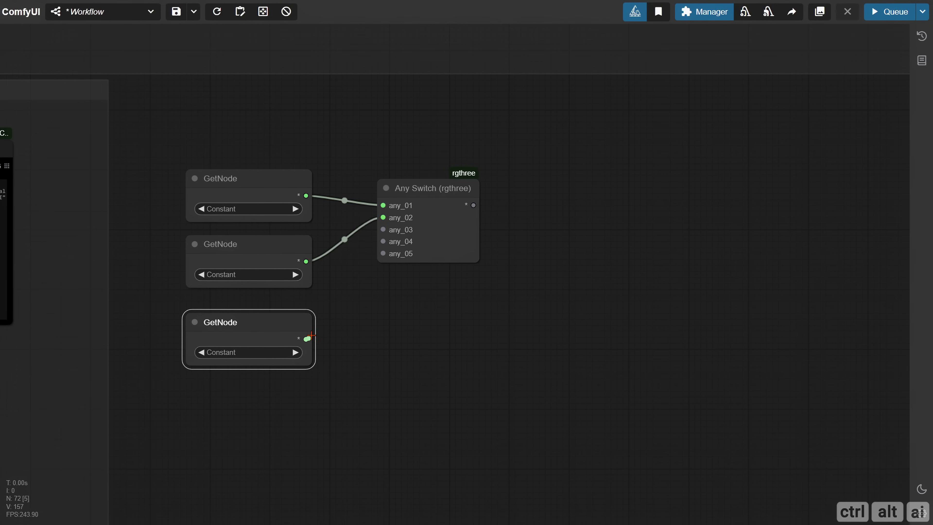
left_click_drag(312, 335, 383, 229)
Rename the new Any Switch's first three input slots to Image Conditioning, Text Conditioning and Custom Conditioning.
right_click(383, 206)
left_click(408, 208)
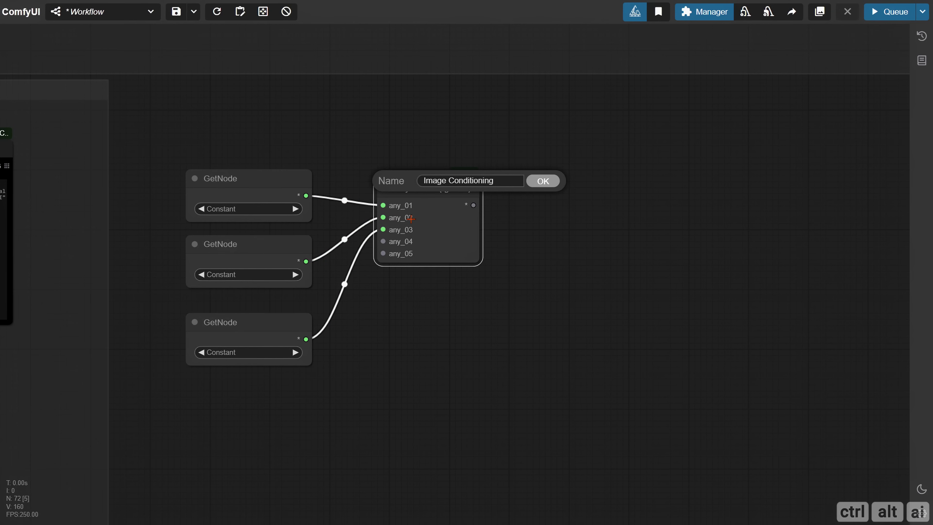
key("Return")
right_click(382, 217)
left_click(391, 219)
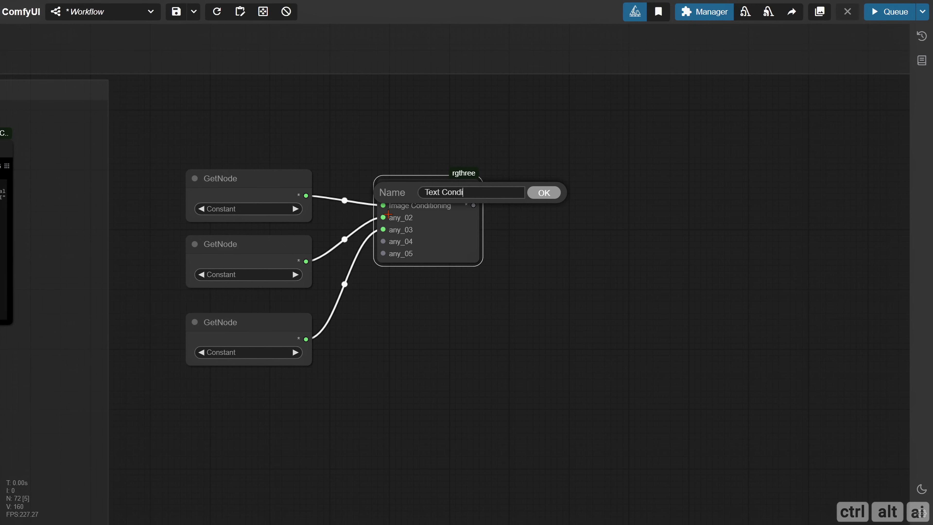
type("Text Conditioning")
key("Return")
right_click(384, 229)
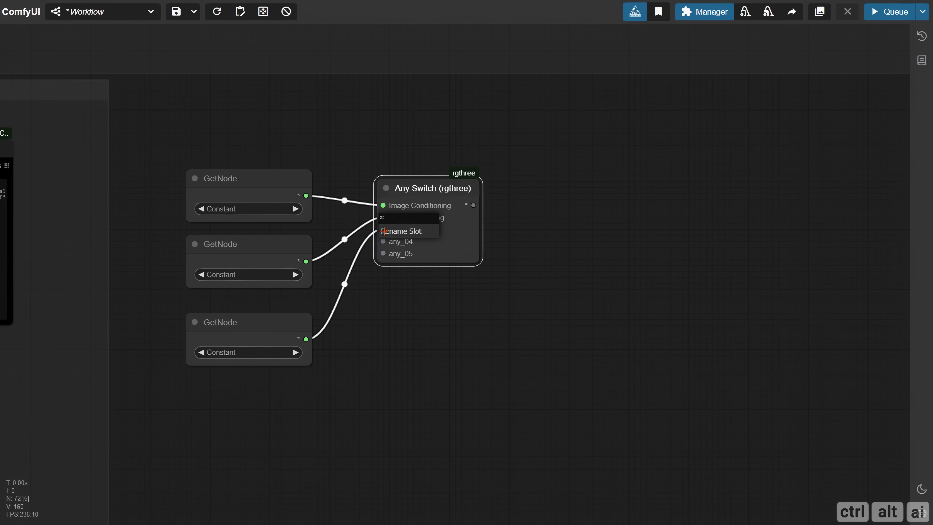
left_click(392, 230)
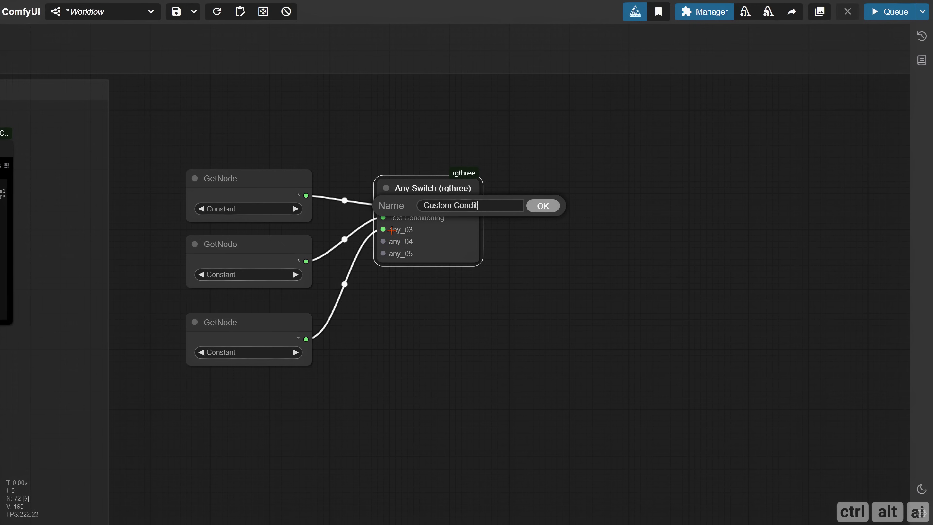
type("Custom Conditioning")
key("Return")
Retitle the new Any Switch as t5xxl Conditioning Any and widen the node.
right_click(397, 188)
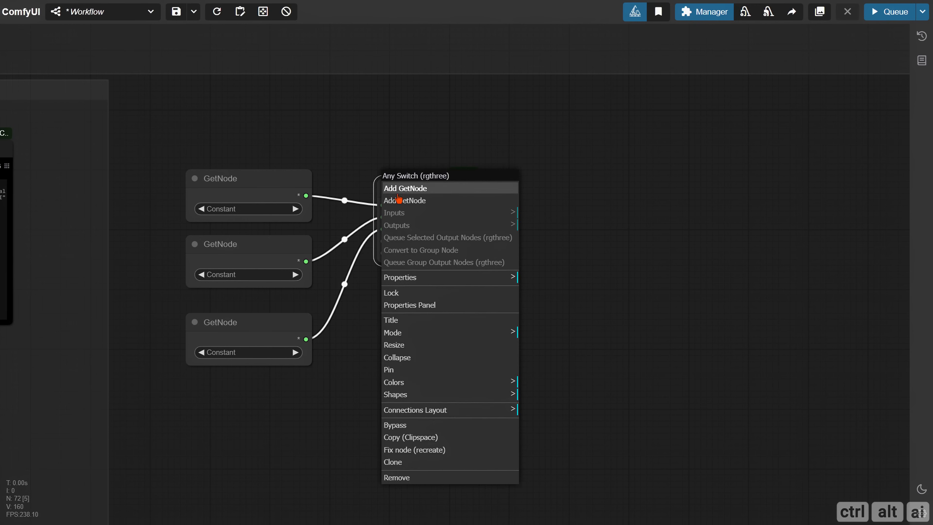
left_click(454, 327)
type("t5xxl Conditioning Any")
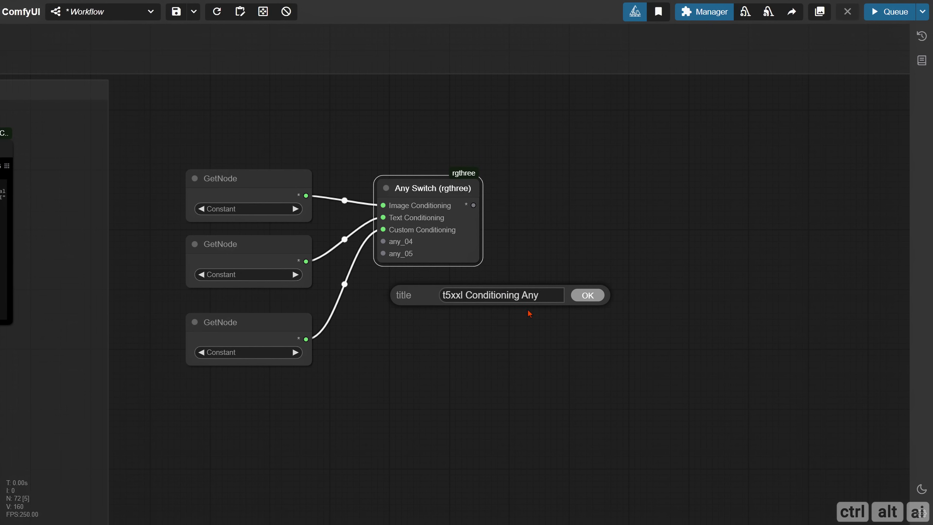
left_click(587, 296)
left_click_drag(478, 262, 514, 263)
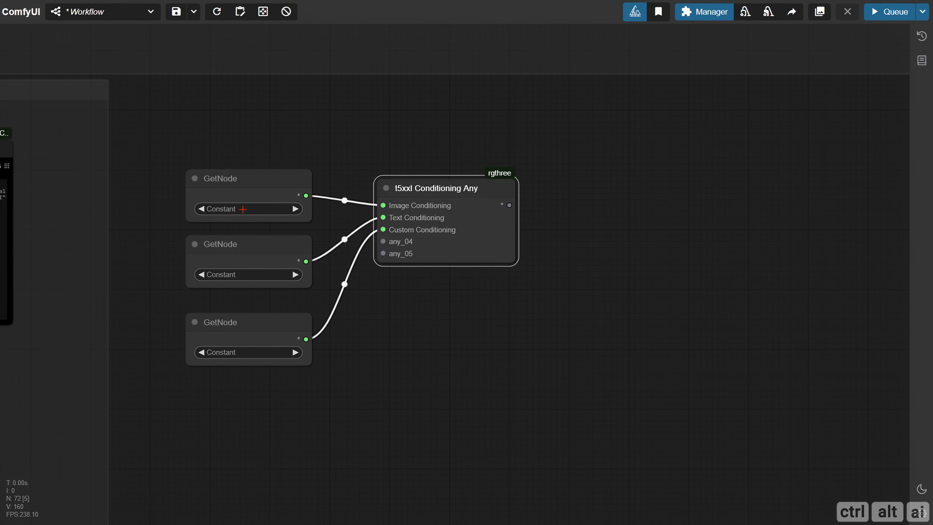
Set the three GetNode constants to Image LLM, Text LLM and Custom Conditioning, matching the switch's input slots.
left_click(243, 209)
type("im")
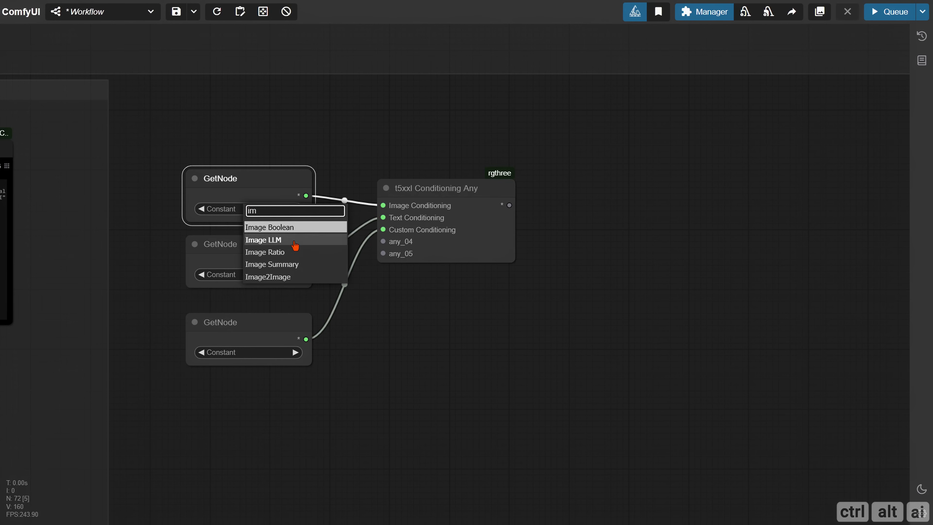
left_click(289, 239)
left_click(266, 275)
type("te")
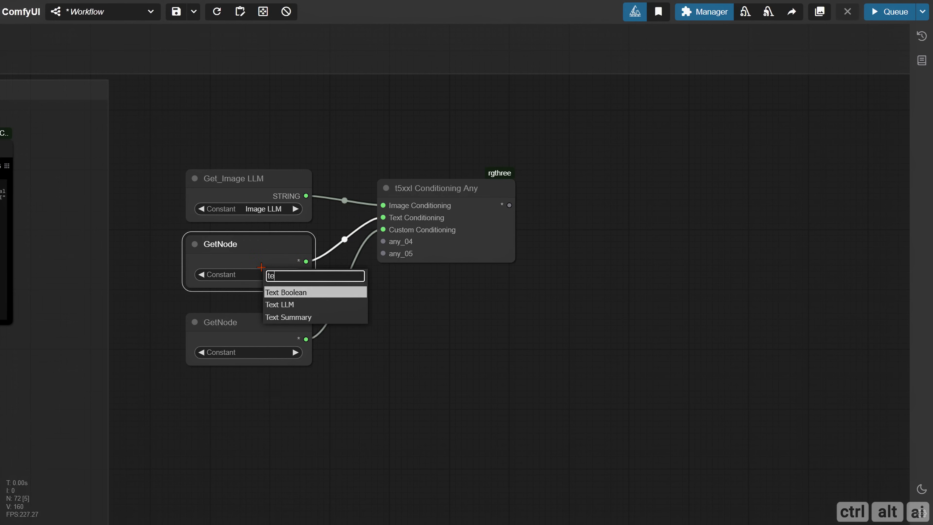
left_click(288, 305)
left_click(271, 353)
type("c")
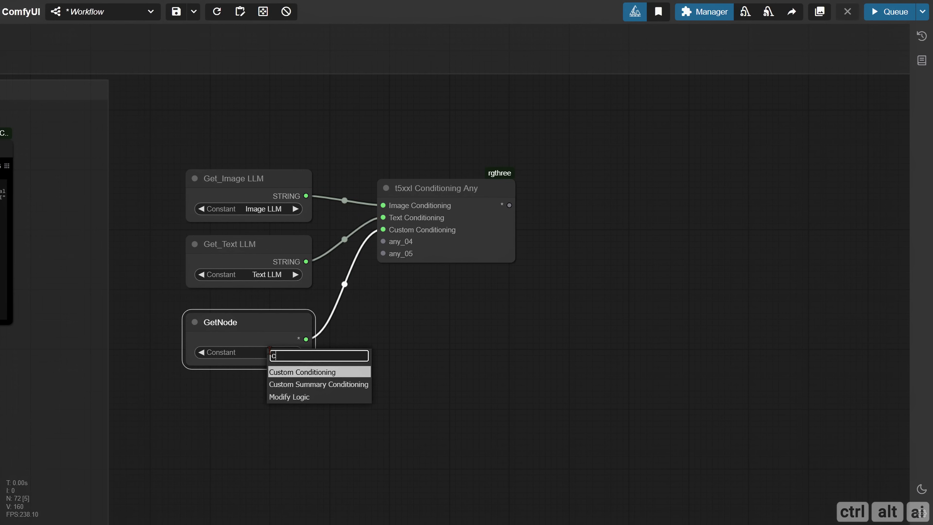
left_click(312, 371)
left_click_drag(359, 352, 290, 312)
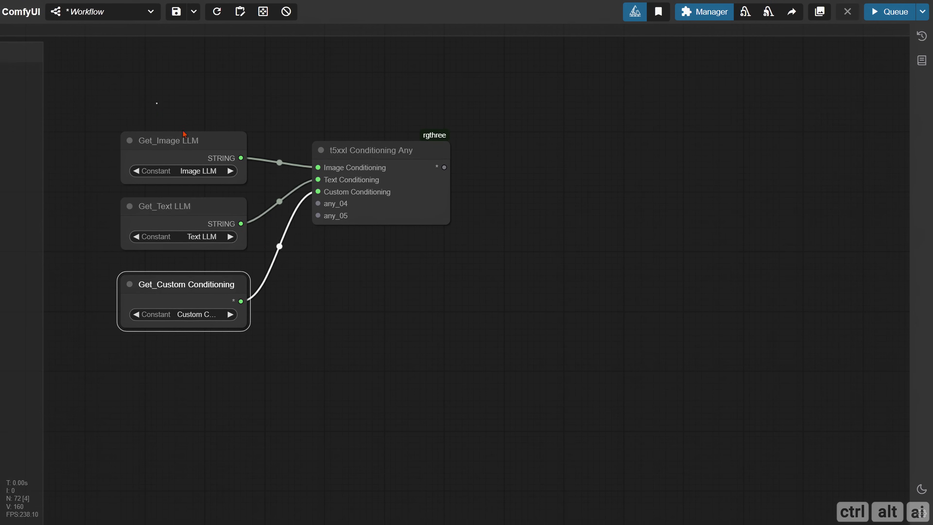
Duplicate the t5xxl Conditioning Any switch together with its three connected GetNodes and place the copies in empty space nearby.
left_click_drag(157, 103, 442, 346)
key("ctrl+c")
left_click_drag(419, 386, 257, 270)
key("ctrl+v")
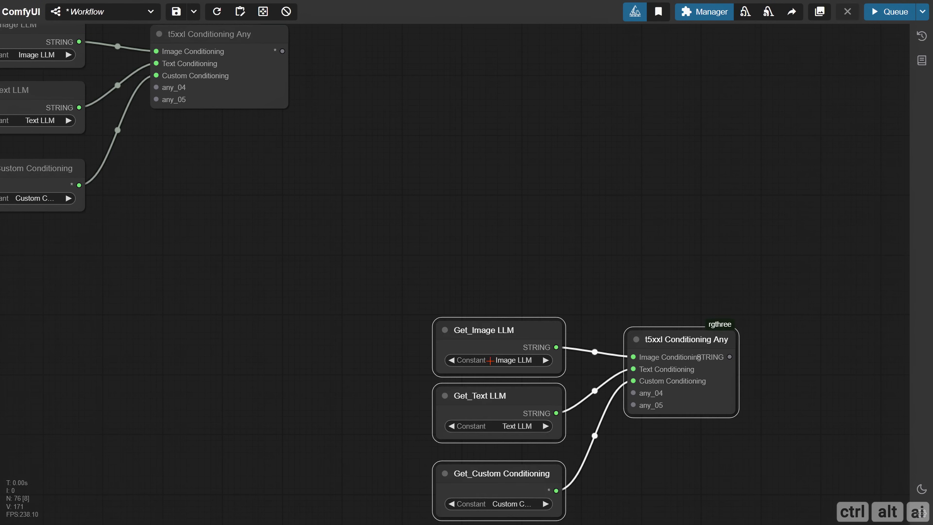
left_click_drag(357, 352, 201, 231)
left_click(621, 324)
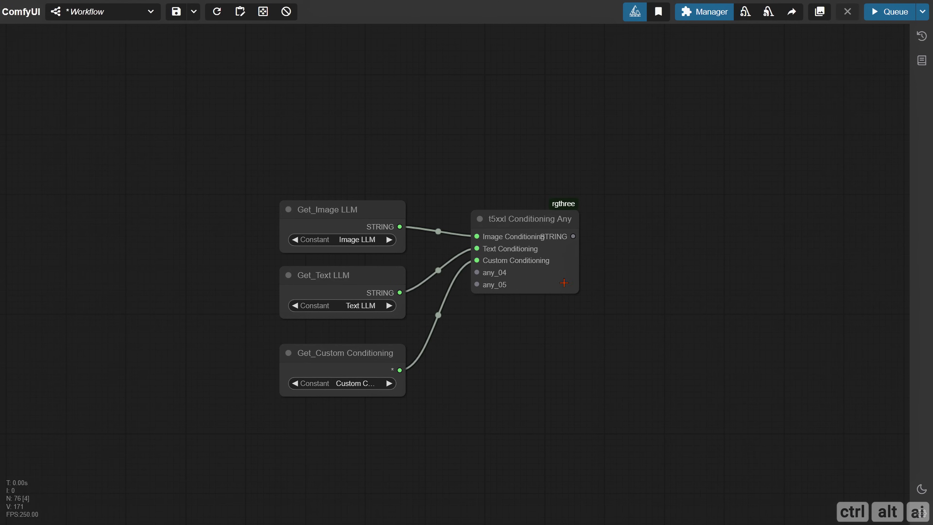
Retitle the copied switch as clip_l Conditioning Any.
right_click(479, 218)
left_click(511, 326)
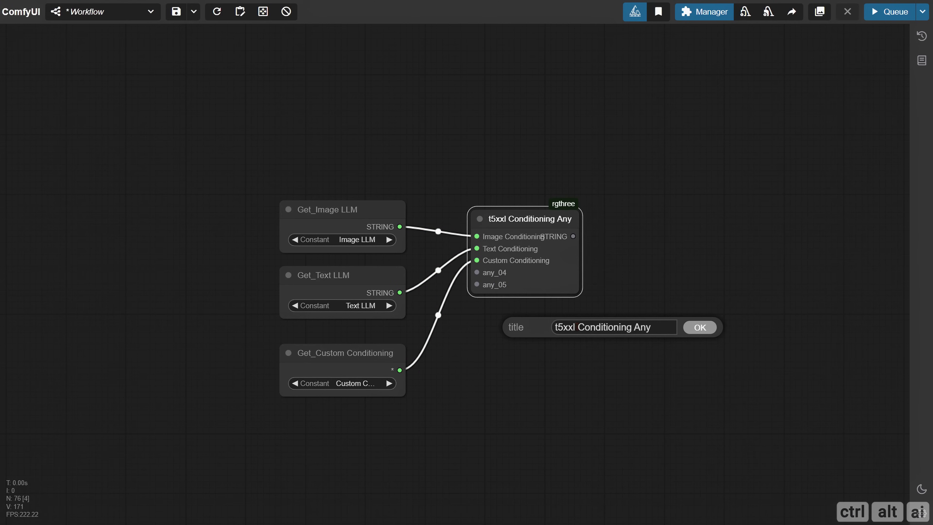
type("clip_")
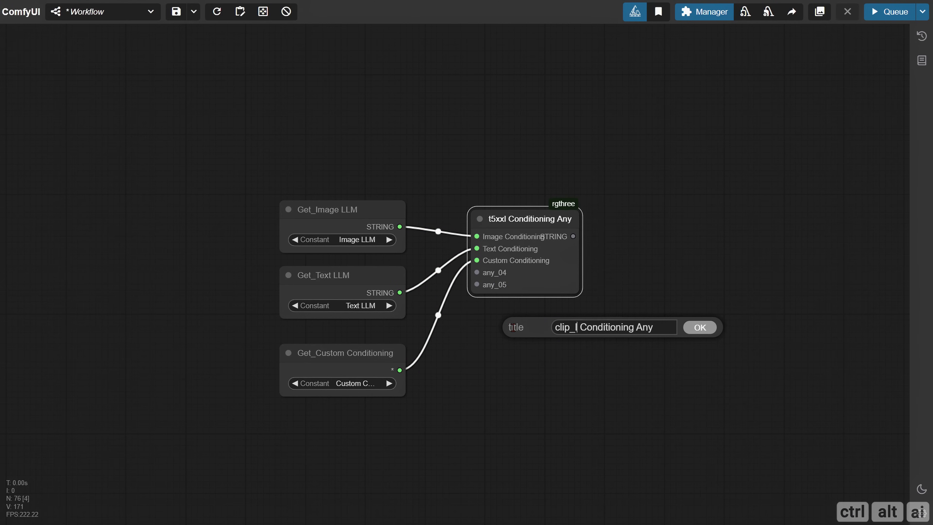
key("Return")
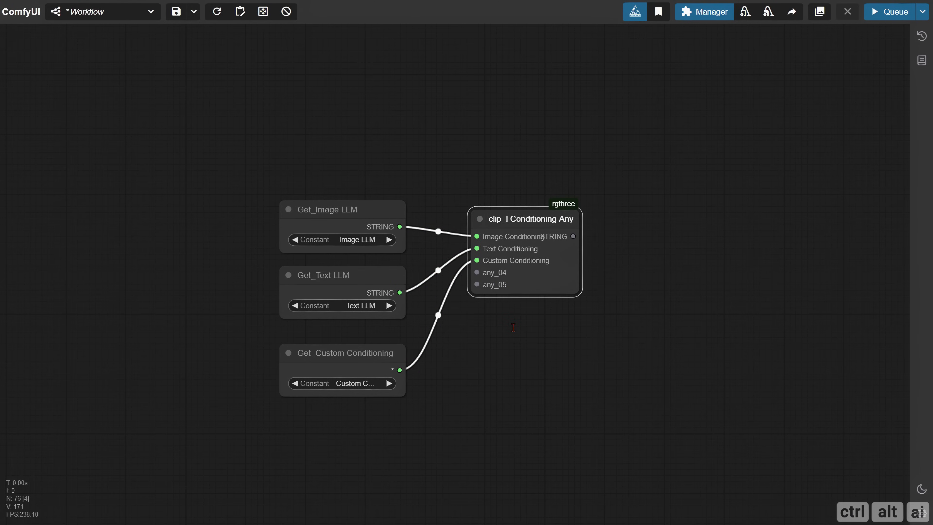
Set the copied GetNodes' constants to Image Summary, Text Summary and Custom Summary Conditioning, and resize and arrange them to fit.
left_click(355, 240)
scroll(393, 264, "down", 1)
type("im")
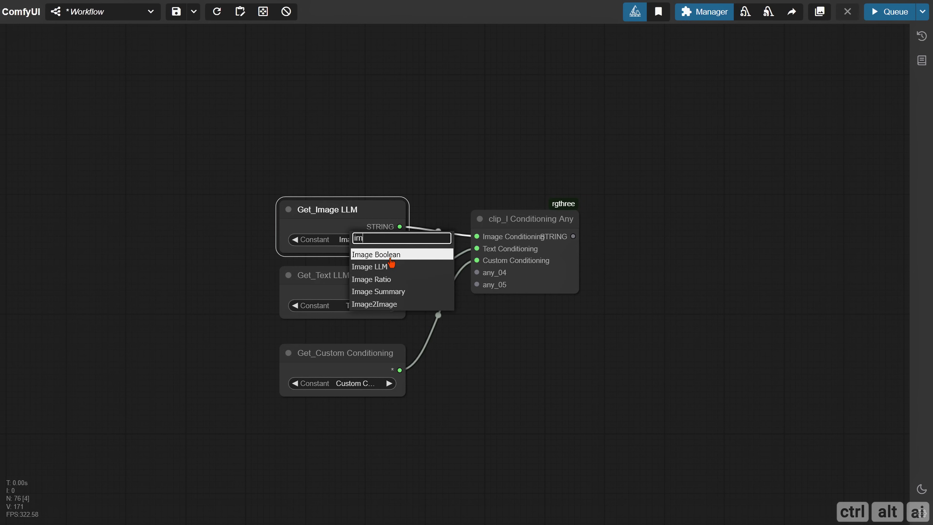
left_click(389, 292)
left_click(364, 308)
type("te")
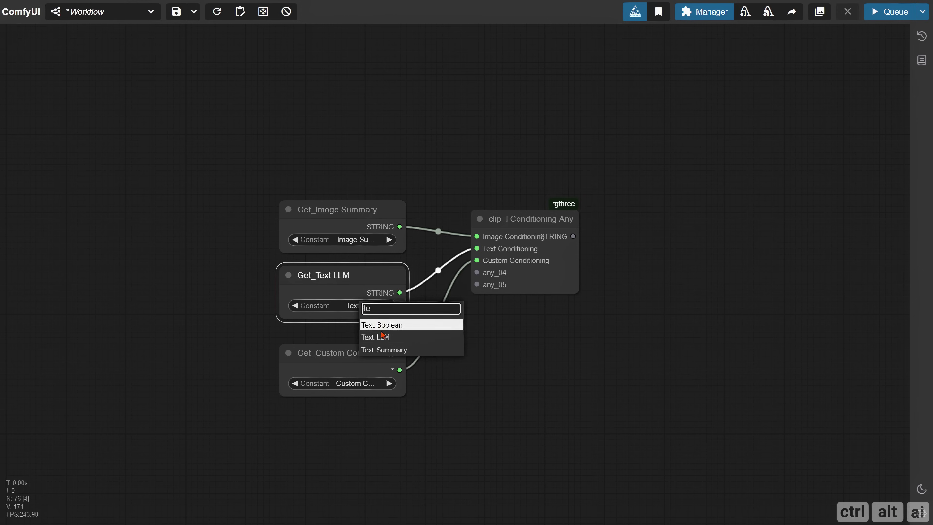
left_click(384, 352)
left_click(363, 385)
left_click(398, 356)
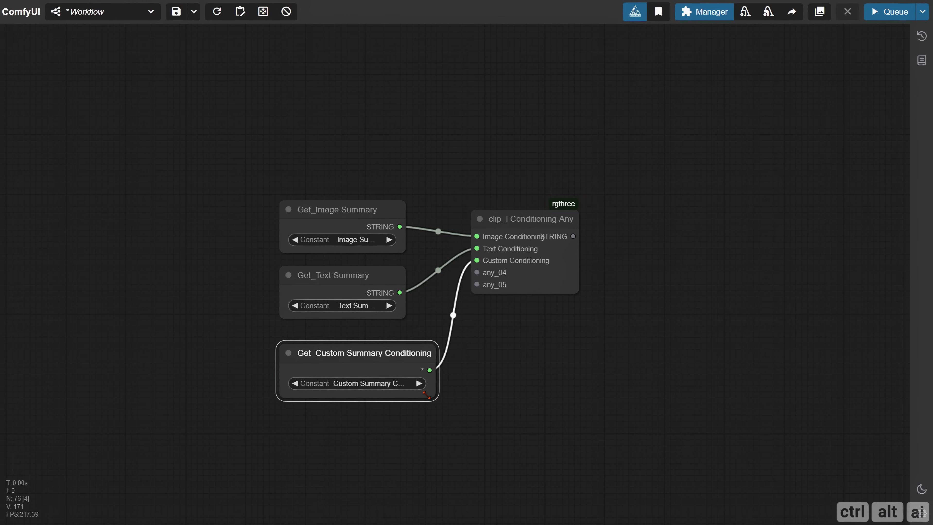
left_click_drag(398, 356, 369, 350)
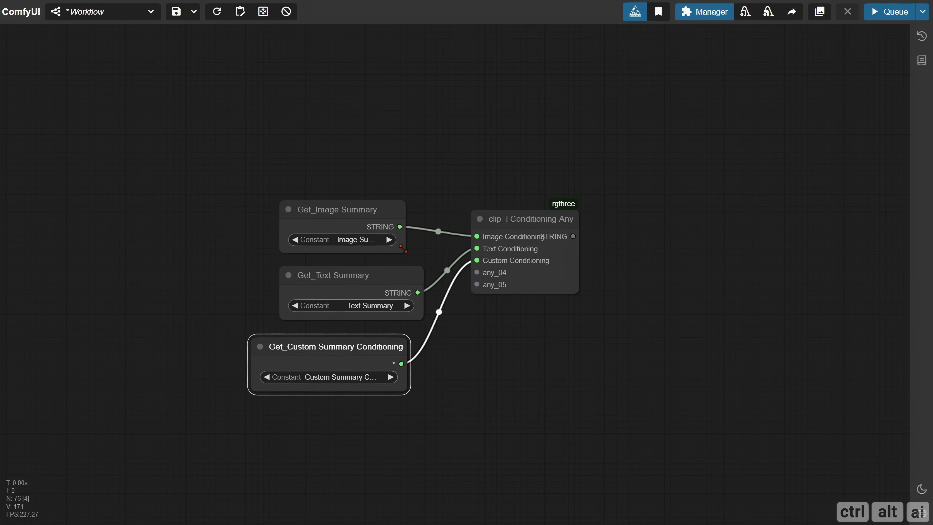
left_click_drag(403, 249, 427, 249)
Add a Show Text node fed by the t5xxl Conditioning Any output and enlarge it.
scroll(409, 298, "down", 5)
left_click_drag(301, 194, 341, 383)
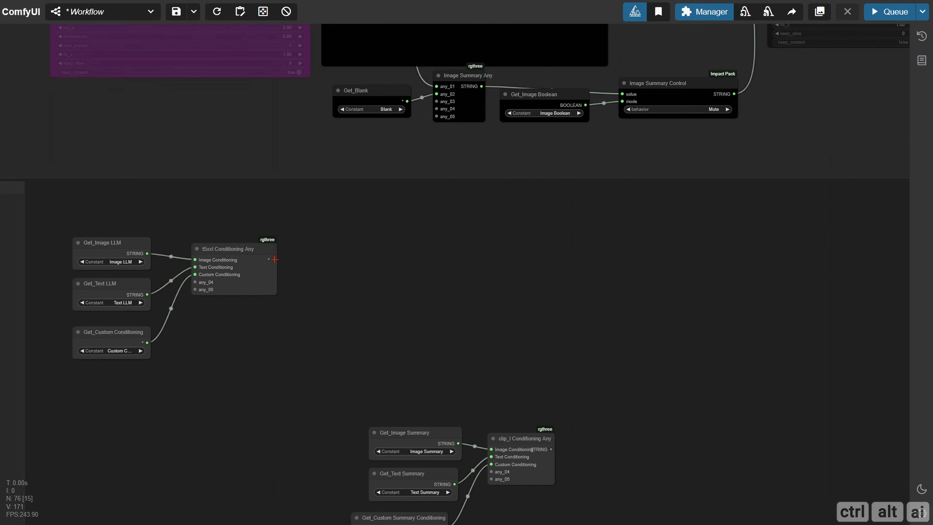
left_click_drag(274, 259, 339, 229)
type("show")
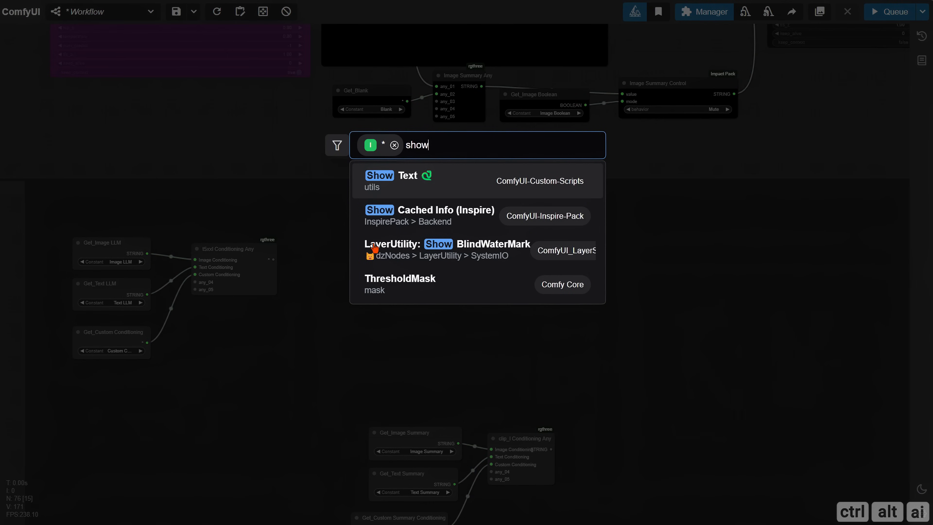
left_click(426, 187)
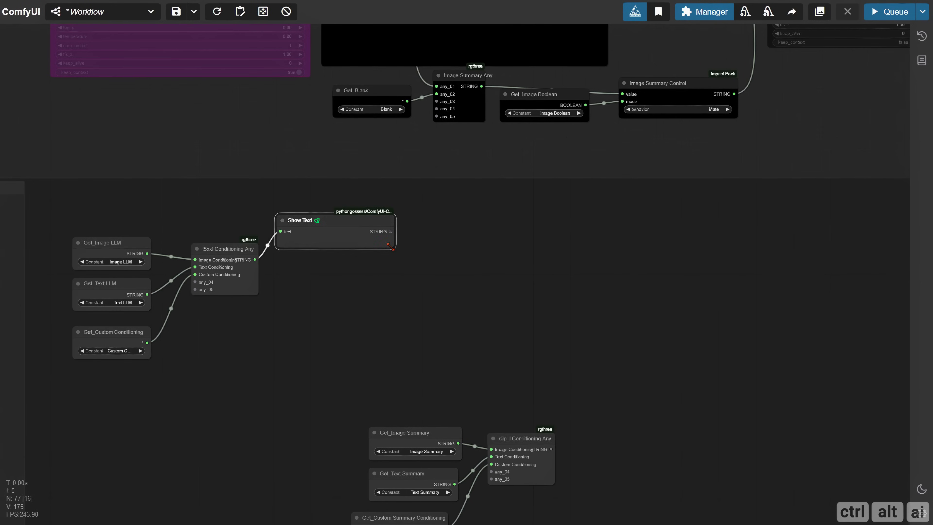
left_click_drag(390, 247, 548, 429)
Move the clip_l Conditioning Any switch and its three GetNodes together to sit below the large Show Text node.
left_click_drag(613, 446, 575, 332)
left_click_drag(252, 323, 481, 430, "ctrl")
left_click_drag(488, 359, 456, 394)
left_click_drag(543, 345, 411, 406)
Duplicate the Show Text node at a smaller size, feed it from clip_l Conditioning Any, and space out the surrounding nodes.
left_click_drag(194, 189, 491, 195)
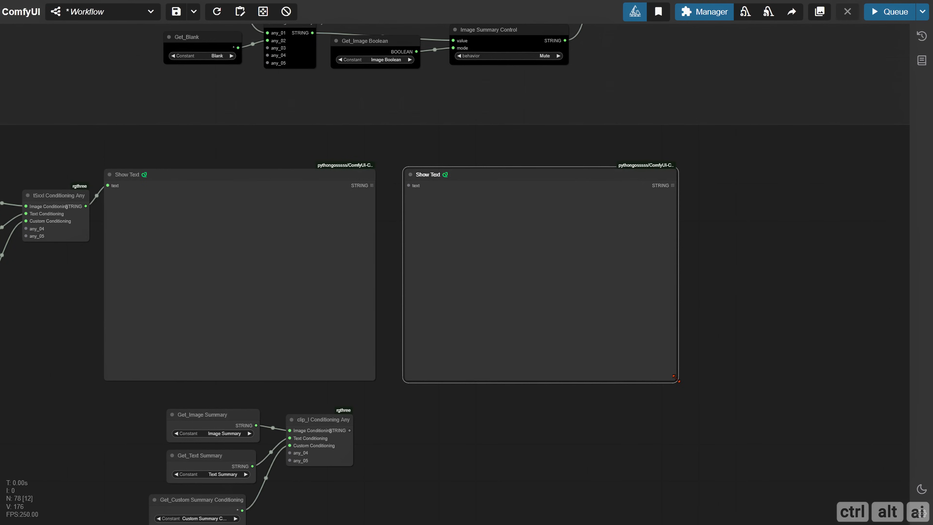
left_click_drag(674, 377, 599, 303)
left_click_drag(352, 430, 408, 185)
left_click_drag(443, 249, 451, 382)
left_click(419, 237)
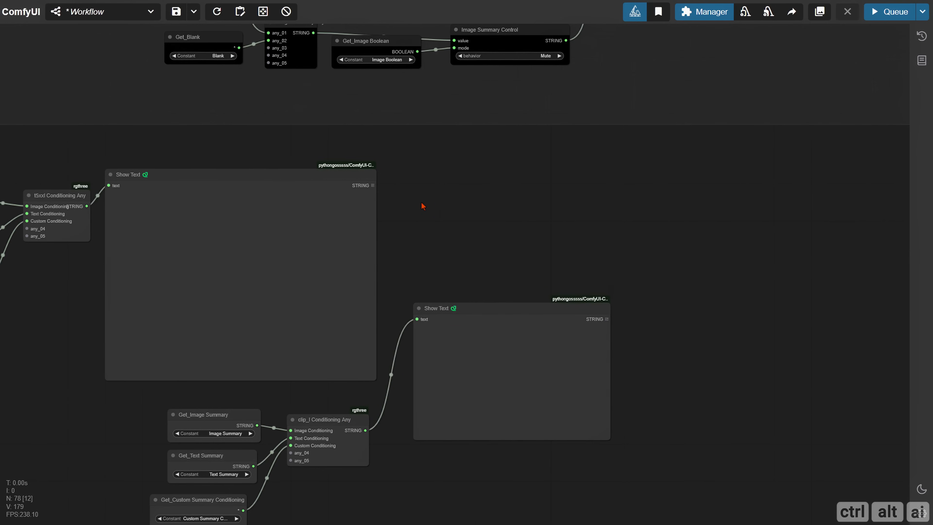
mouse_move(419, 203)
left_mouse_down()
mouse_move(543, 208)
mouse_move(423, 194)
left_mouse_up()
left_click_drag(228, 221, 213, 222)
Add a SetNode fed by the t5xxl Conditioning Any output and set its constant to Flux t5xxl.
double_click(571, 209)
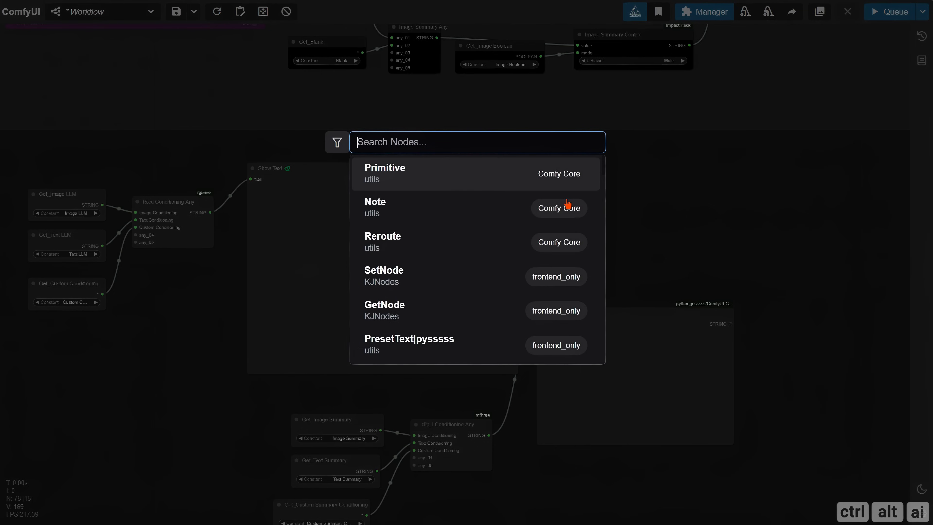
type("set")
left_click(474, 179)
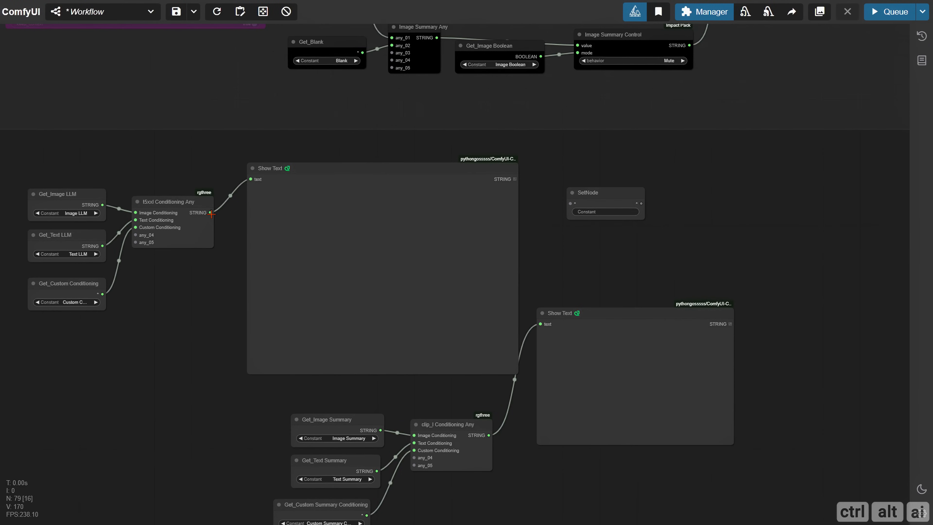
left_click_drag(211, 214, 571, 203)
left_click_drag(578, 248, 389, 264)
scroll(389, 264, "up", 3)
left_click(418, 221)
type("Flux t5xxl")
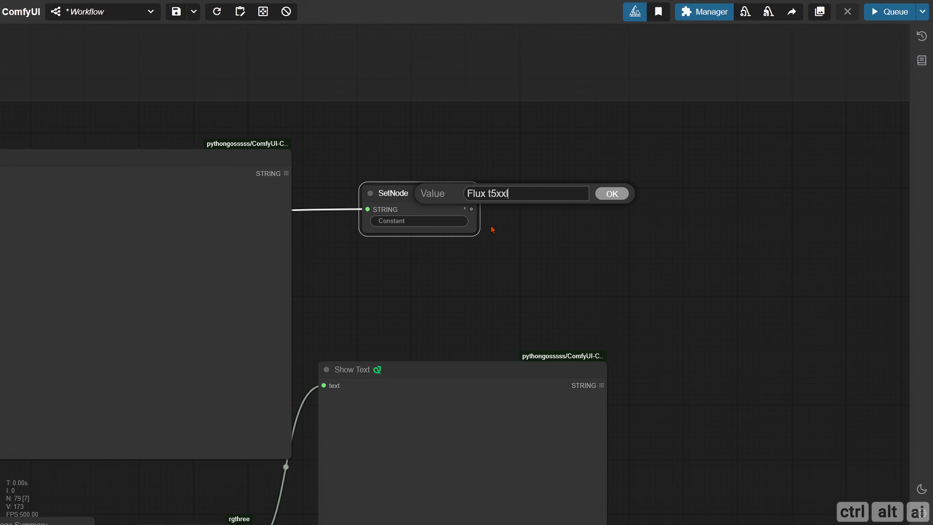
left_click(611, 195)
left_click_drag(444, 198, 422, 168)
Add a Save Text node below Set_Flux t5xxl, connect the t5xxl Conditioning Any output to it, and shrink it.
left_click_drag(385, 246, 643, 239)
double_click(608, 246)
type("save te")
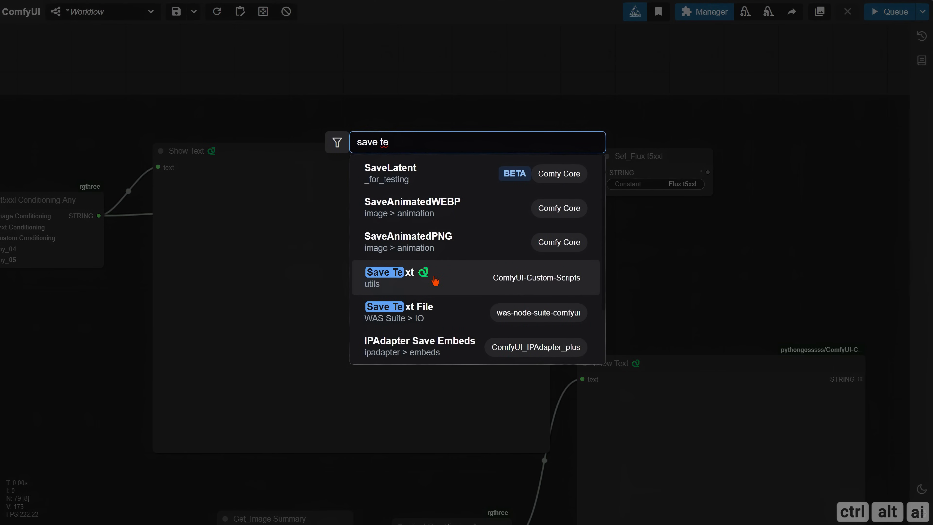
left_click(435, 280)
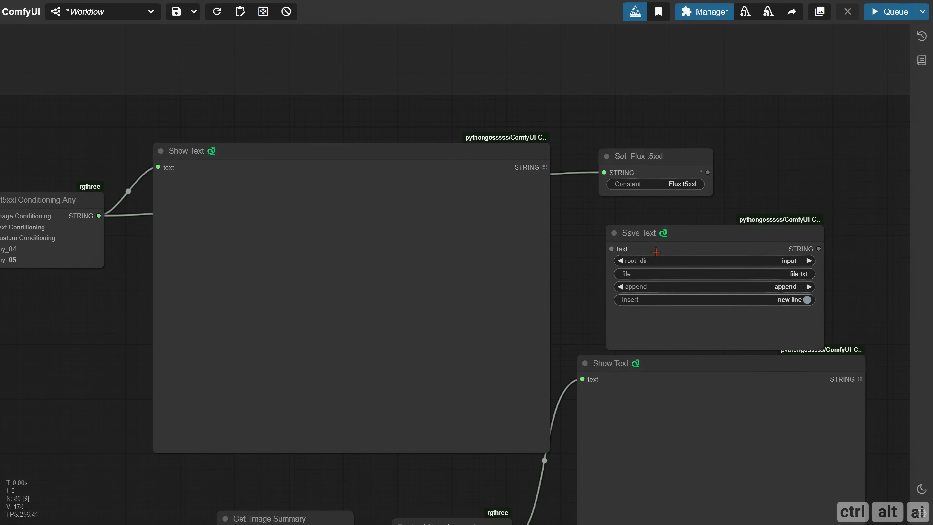
left_click_drag(625, 234, 594, 216)
left_click_drag(99, 216, 594, 231)
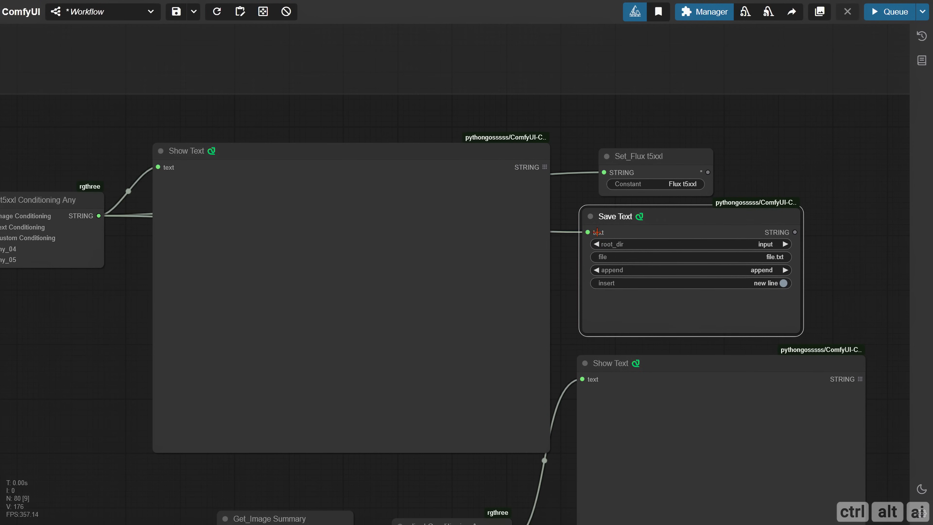
left_click_drag(853, 263, 638, 268)
left_click_drag(584, 334, 539, 303)
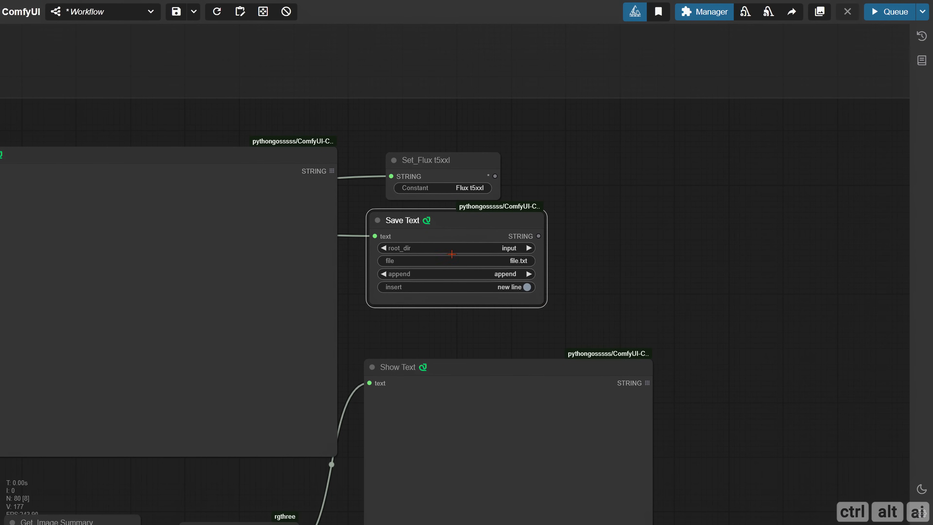
Retitle the Save Text node as Save t5xxl and set its file to flux_t5xxl.txt.
left_click_drag(399, 220, 410, 236)
right_click(389, 239)
left_click(401, 358)
left_click_drag(502, 330, 481, 330)
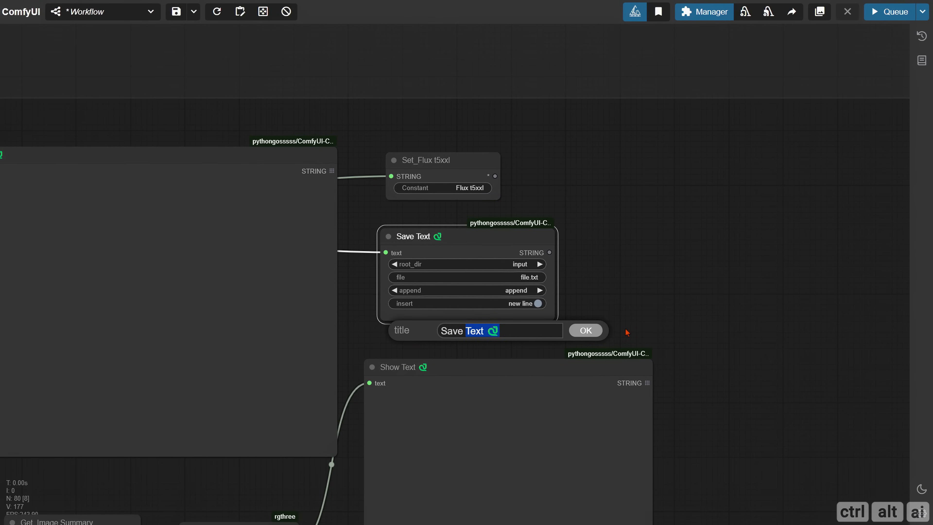
key("Return")
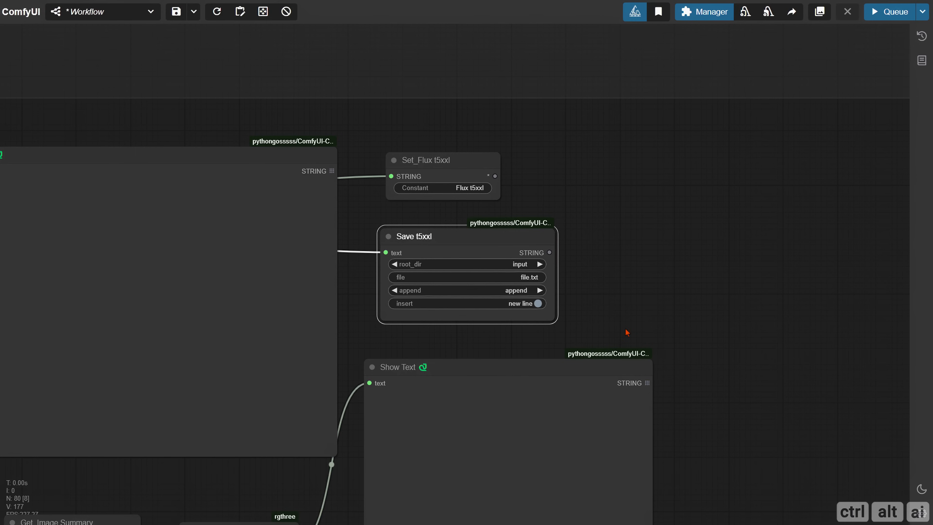
left_click(351, 149)
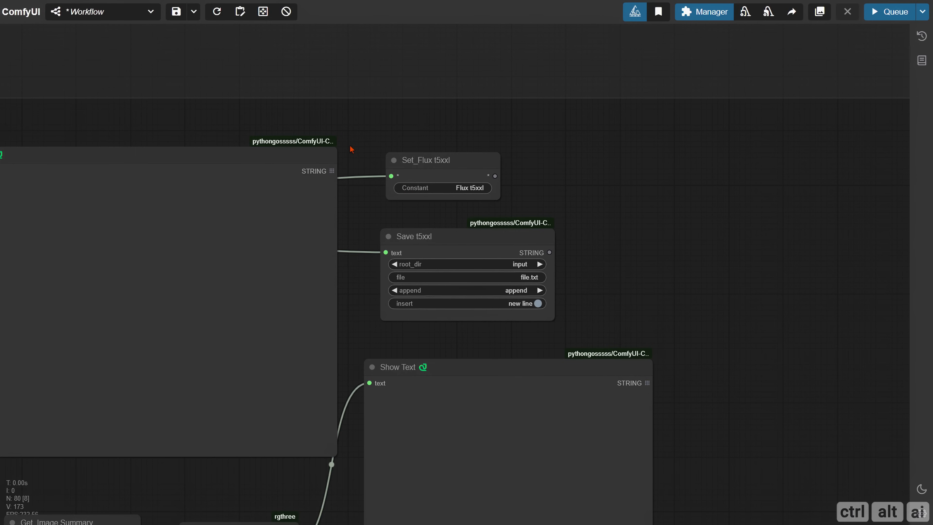
left_click(516, 277)
type("flux_t5xxl.txt")
key("Return")
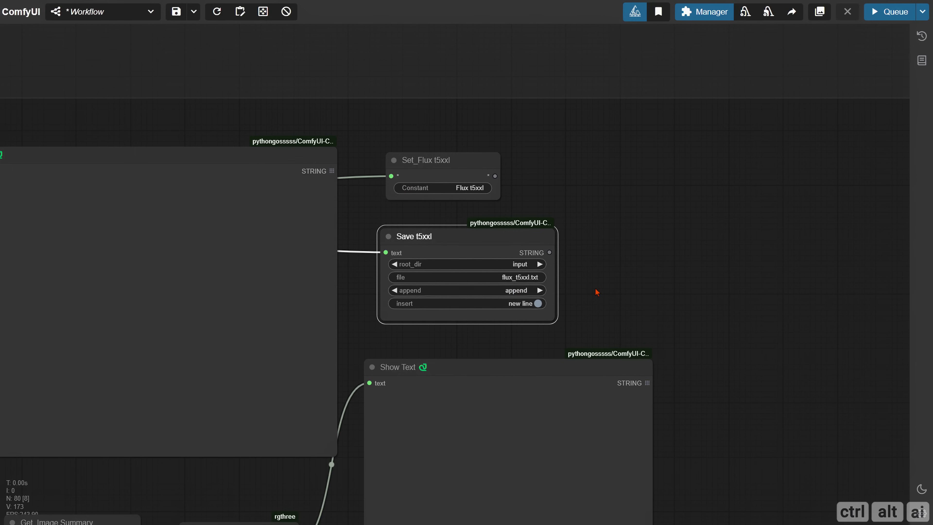
Duplicate the Set_Flux t5xxl node, feed it from clip_l Conditioning Any, and set its constant to Flux clip_l.
mouse_move(606, 208)
left_mouse_down()
mouse_move(545, 157)
mouse_move(519, 17)
left_mouse_up()
left_click_drag(406, 195, 451, 314)
left_click_drag(357, 34, 373, 112)
mouse_move(343, 53)
left_mouse_down("alt")
mouse_move(383, 279)
mouse_move(376, 271)
left_mouse_up("alt")
left_click_drag(223, 434, 353, 284)
left_click_drag(386, 275, 365, 254)
left_click(403, 276)
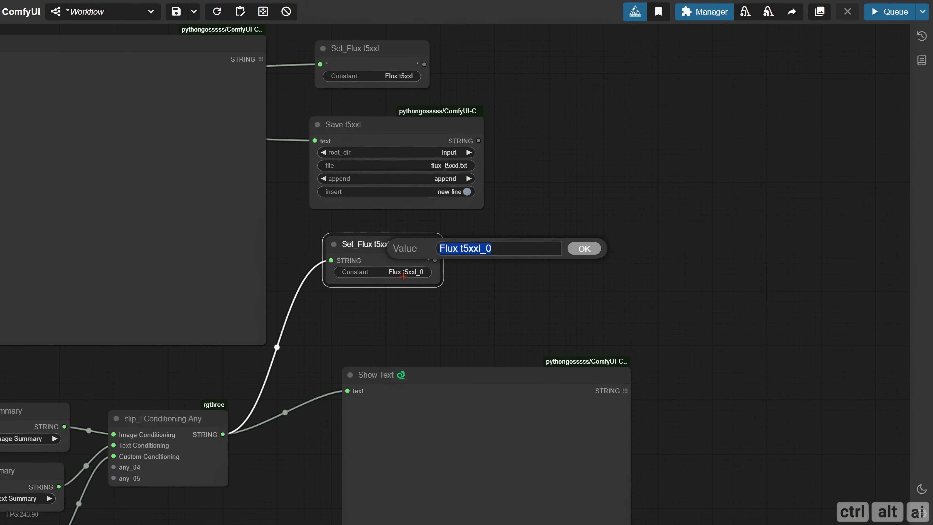
left_click(503, 248)
key("BackSpace")
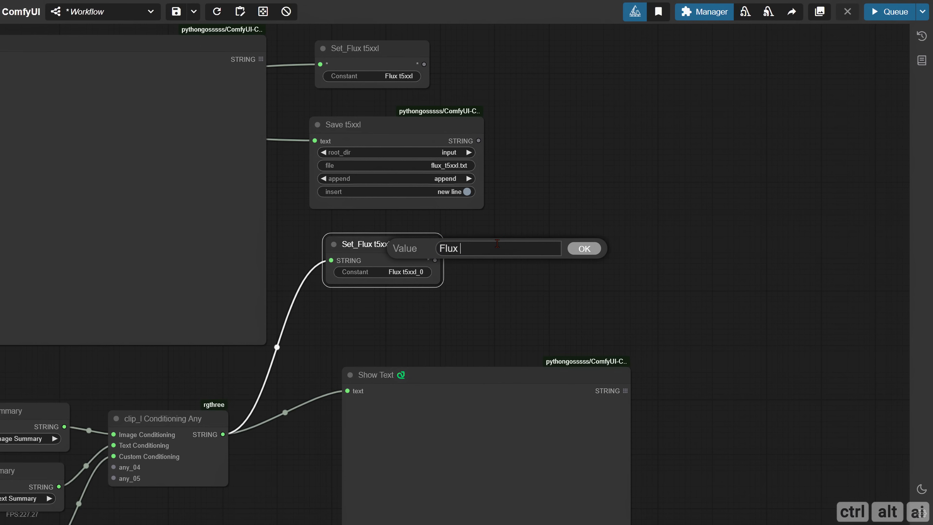
type("clip_l")
key("Return")
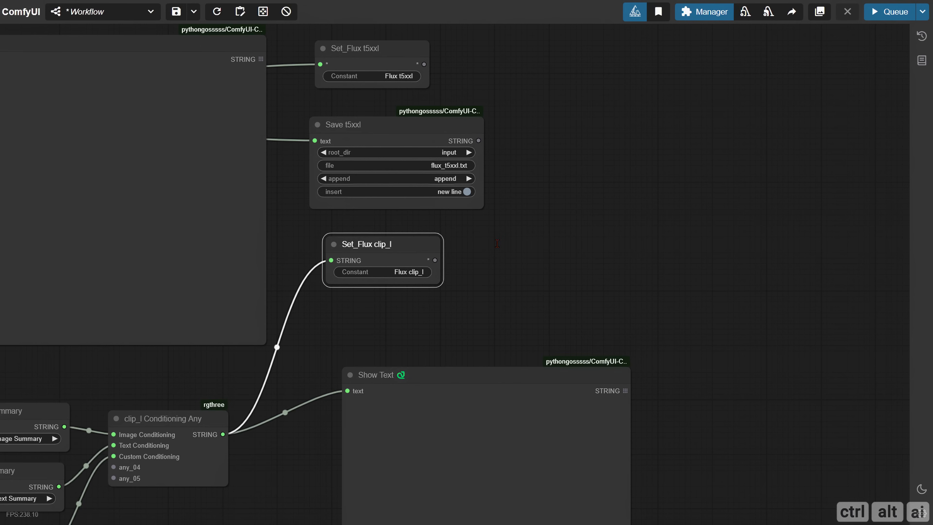
left_click_drag(426, 238, 389, 313)
Duplicate Save t5xxl, connect it to clip_l Conditioning Any, retitle it Save clip_l and set its file to flux_clip_l.txt.
left_click_drag(346, 199, 548, 204, "alt")
left_click_drag(186, 509, 483, 185)
right_click(482, 185)
left_click(499, 329)
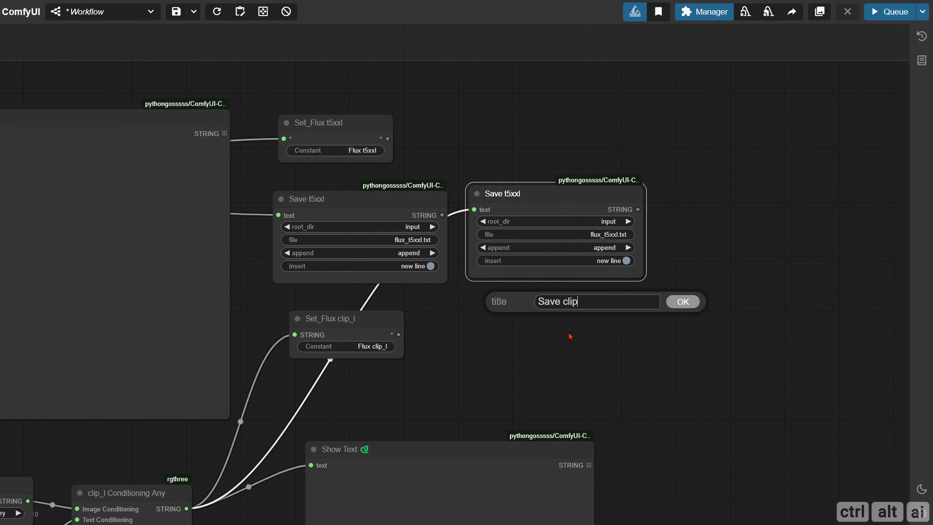
key("Return")
left_click(590, 235)
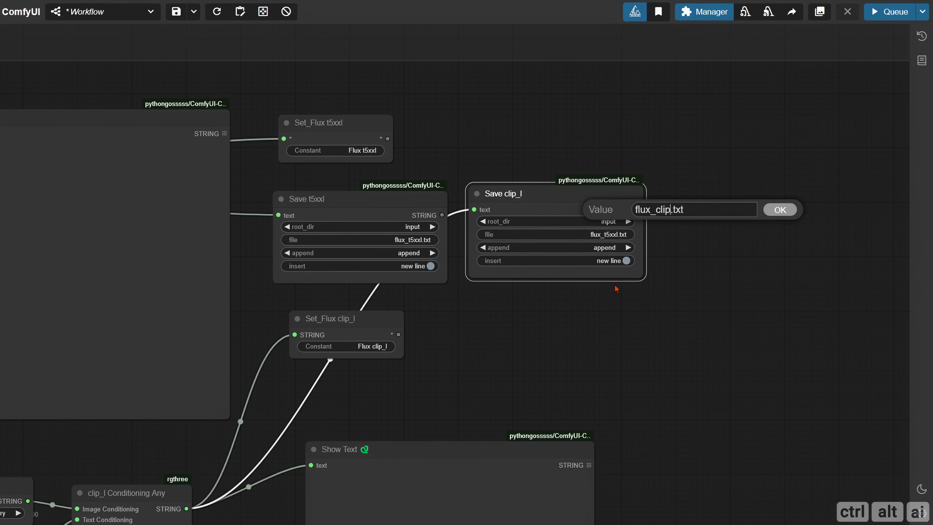
key("Return")
Create a group around all the t5xxl and clip_l conditioning nodes, enlarge its frame and center the nodes inside it.
scroll(529, 374, "down", 10)
left_click_drag(187, 232, 606, 458)
right_click(206, 222)
left_click(273, 333)
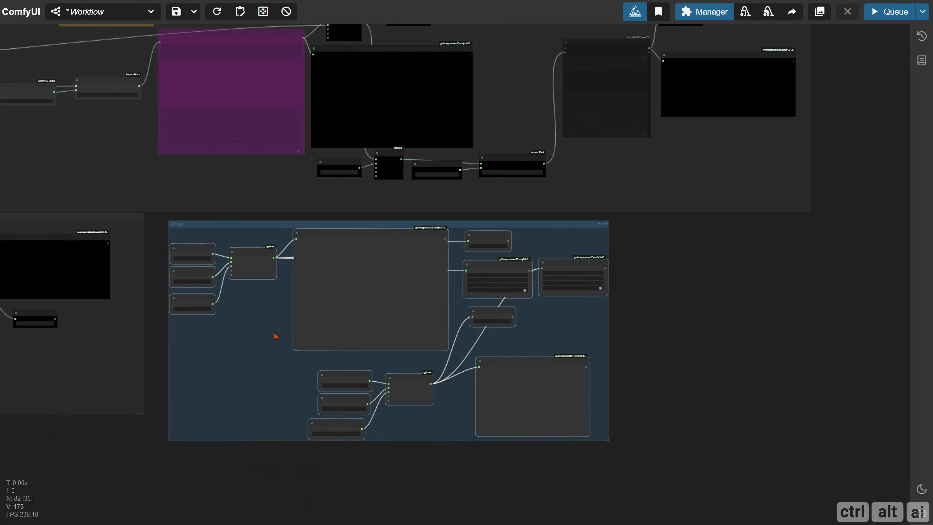
left_click_drag(244, 227, 223, 223)
left_click_drag(585, 439, 808, 462)
left_click_drag(277, 254, 373, 266)
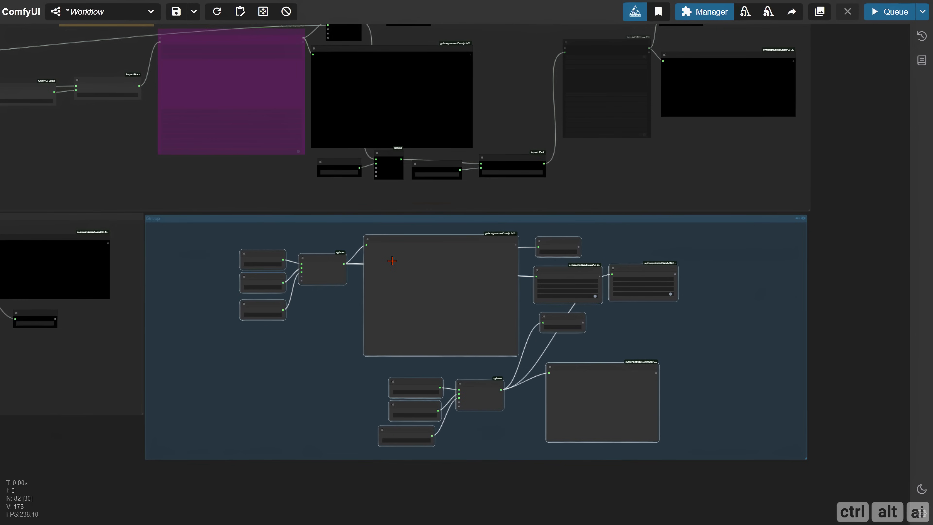
Title the new group Switch & Final Conditioning.
right_click(213, 381)
left_click(331, 513)
left_click(364, 486)
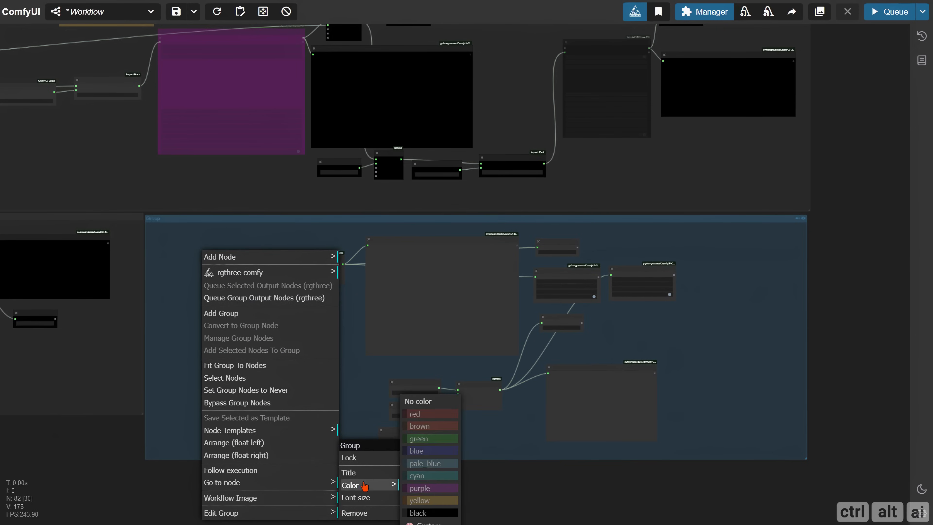
left_click(360, 473)
left_click_drag(450, 449, 405, 448)
type("Switch & Final Conditioning")
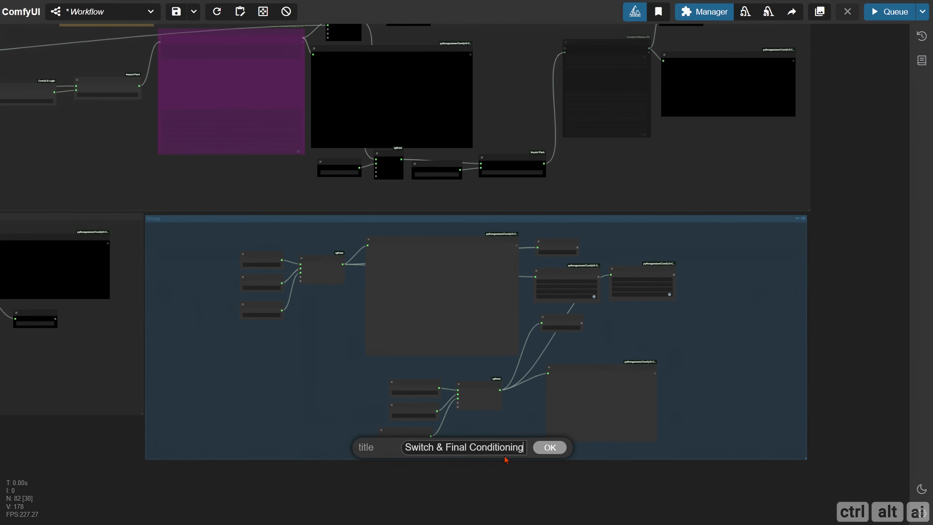
left_click(550, 447)
scroll(267, 375, "up", 4)
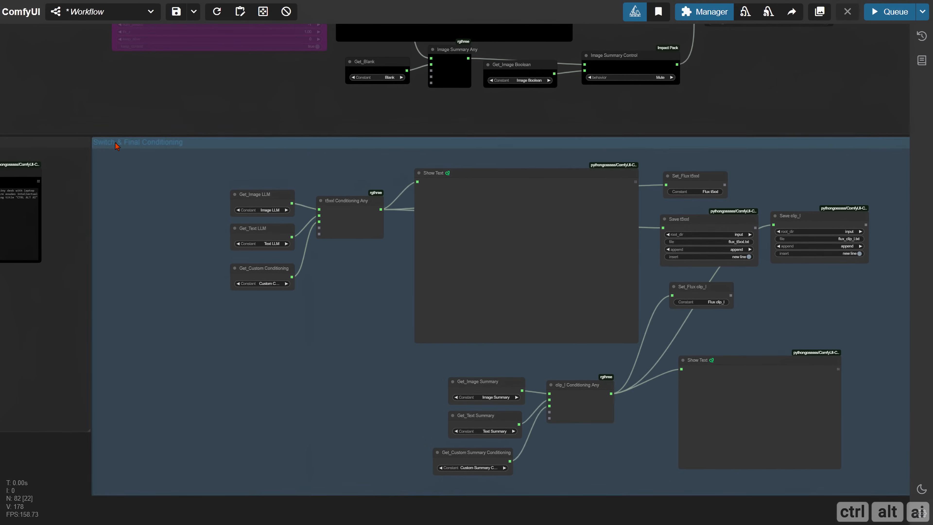
Queue the workflow to run it with the new switch and final conditioning nodes in place.
scroll(137, 223, "down", 3)
left_click_drag(635, 359, 326, 249)
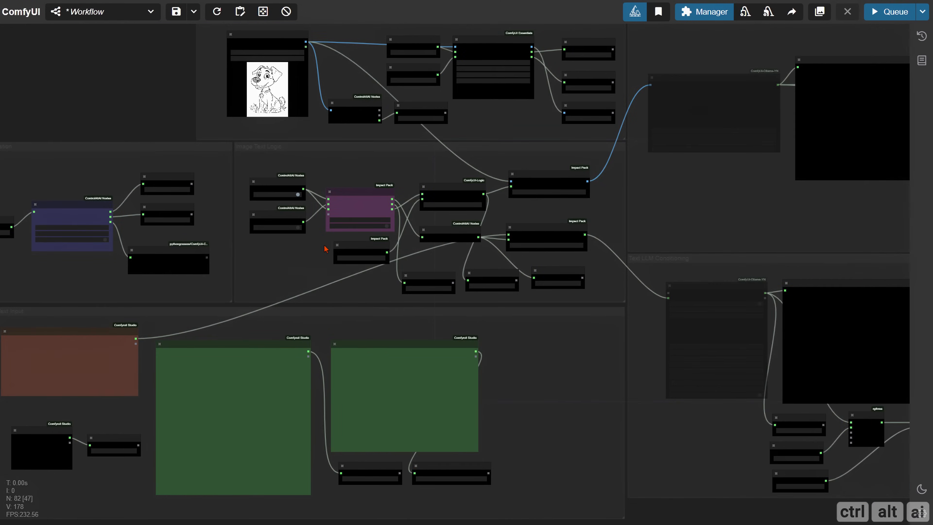
scroll(326, 249, "up", 5)
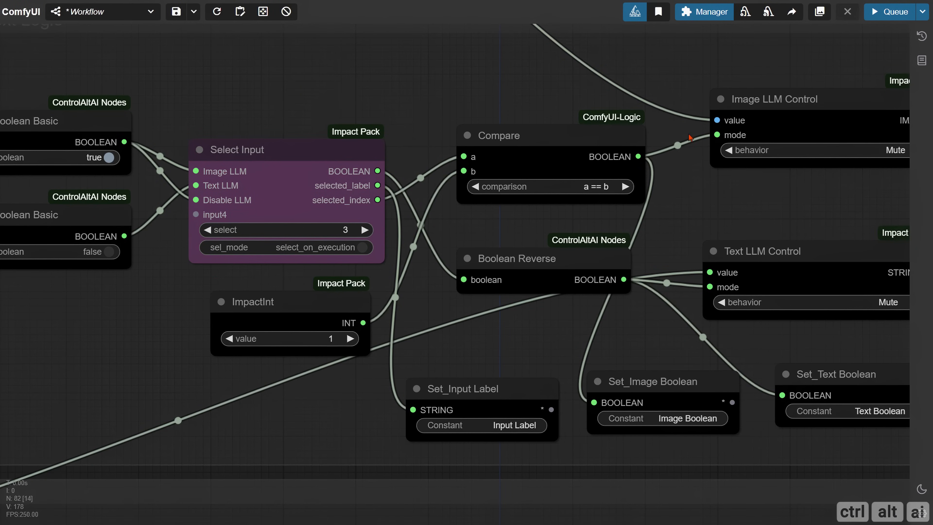
left_click(893, 16)
Examine the Text LLM Prompt output and the t5xxl and clip_l texts shown in the Switch & Final Conditioning group.
scroll(746, 205, "down", 6)
left_click_drag(772, 219, 451, 164)
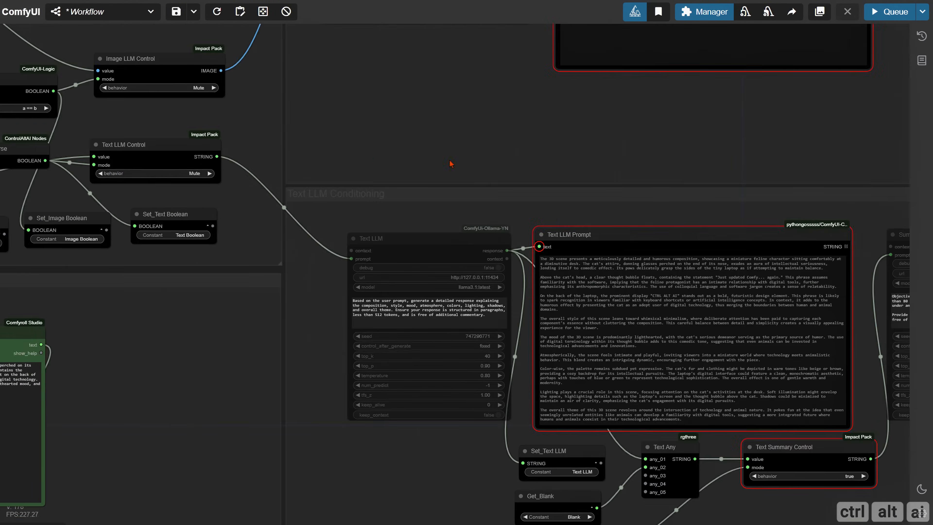
left_click_drag(897, 258, 171, 285)
scroll(260, 208, "up", 4)
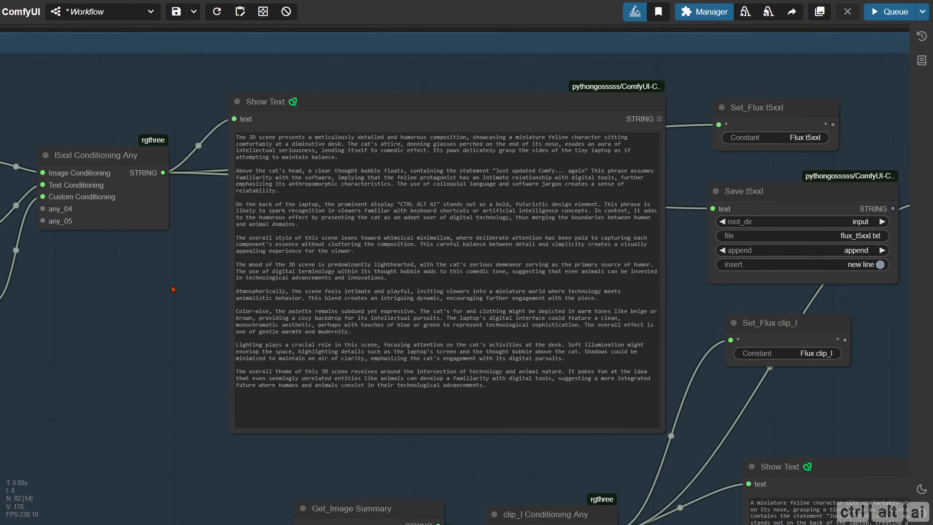
scroll(556, 322, "up", 5)
scroll(232, 278, "down", 6)
left_click_drag(257, 257, 220, 244)
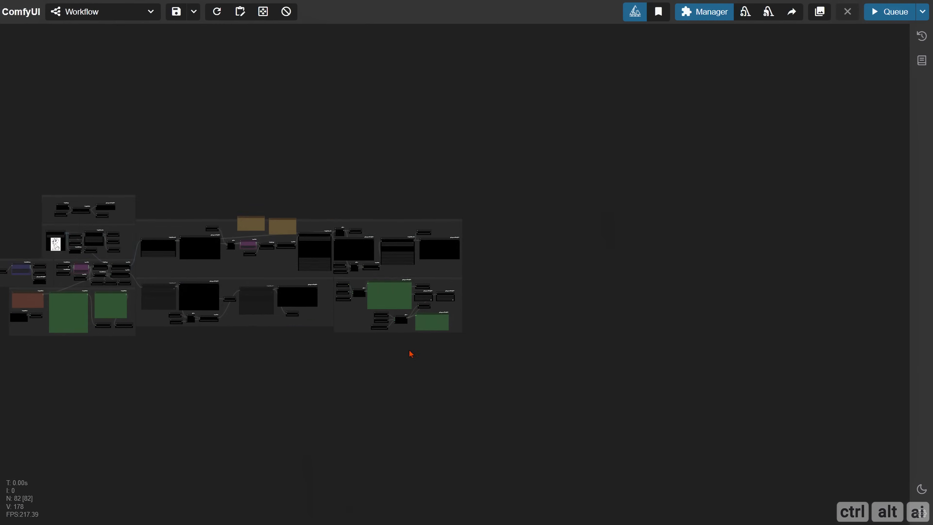
Add a Load Diffusion Model node beside the final conditioning group, with unet_name flux1-dev.sft and weight_dtype fp8_e4m3fn.
scroll(410, 355, "up", 10)
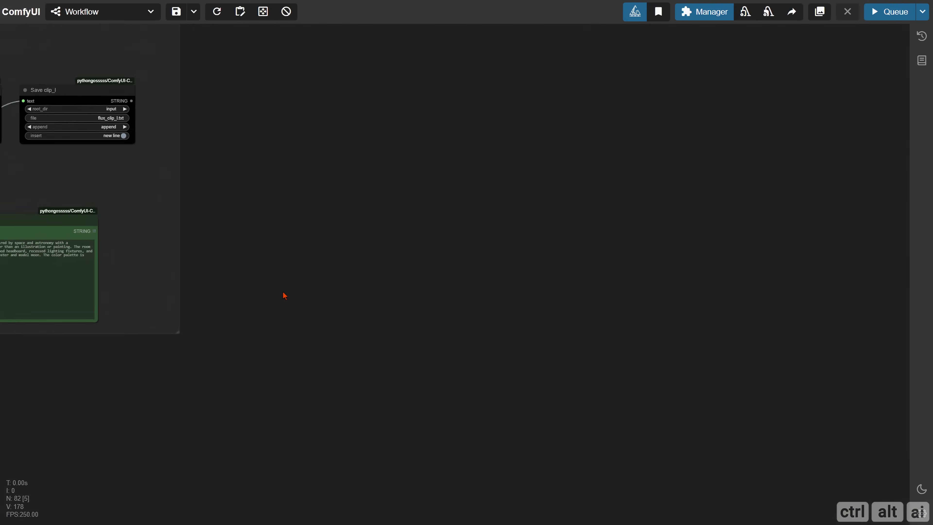
double_click(198, 201)
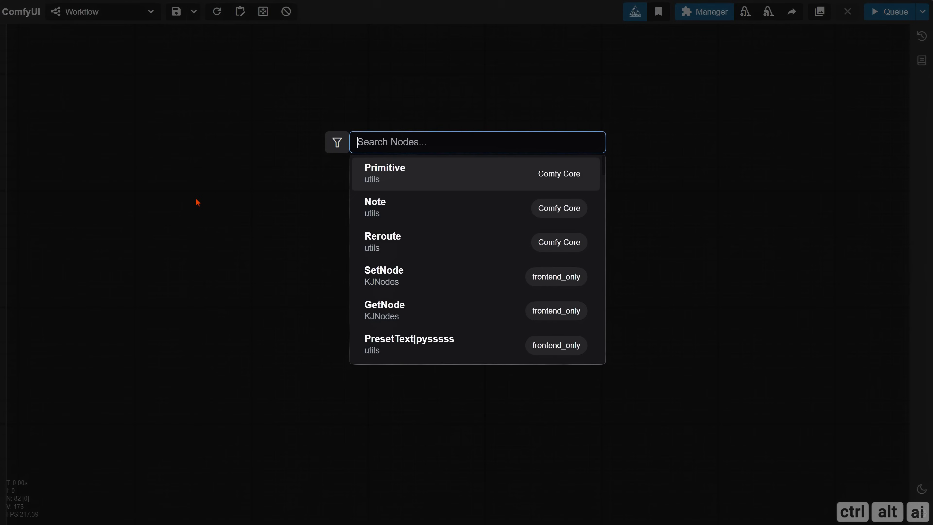
type("load diffu")
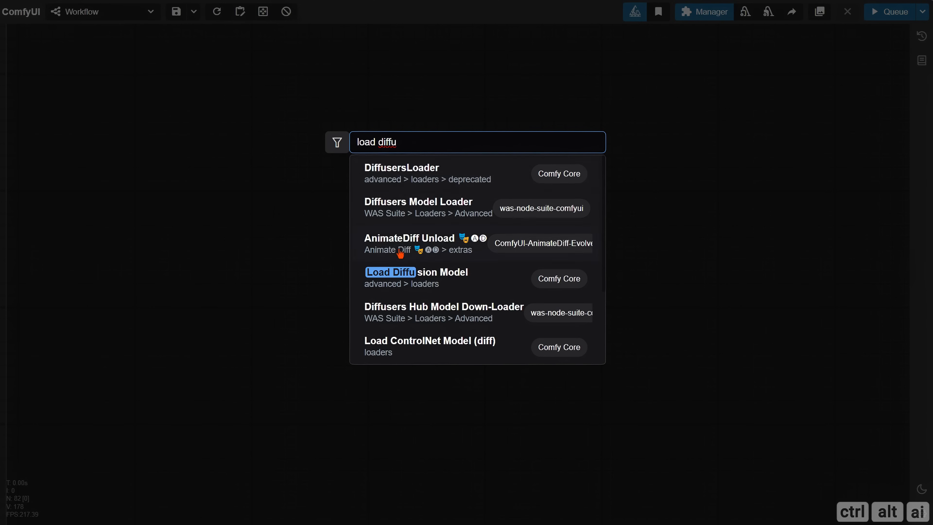
left_click(420, 272)
scroll(344, 282, "down", 3)
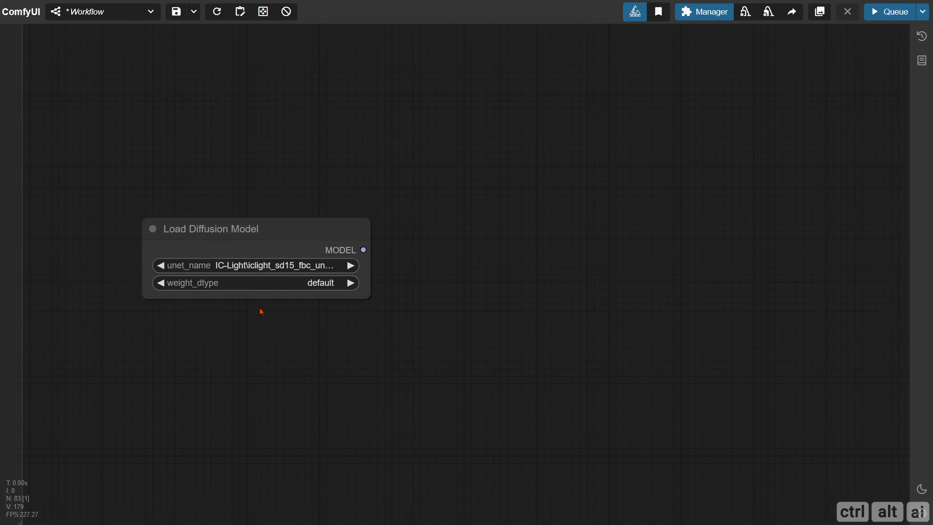
left_click(288, 266)
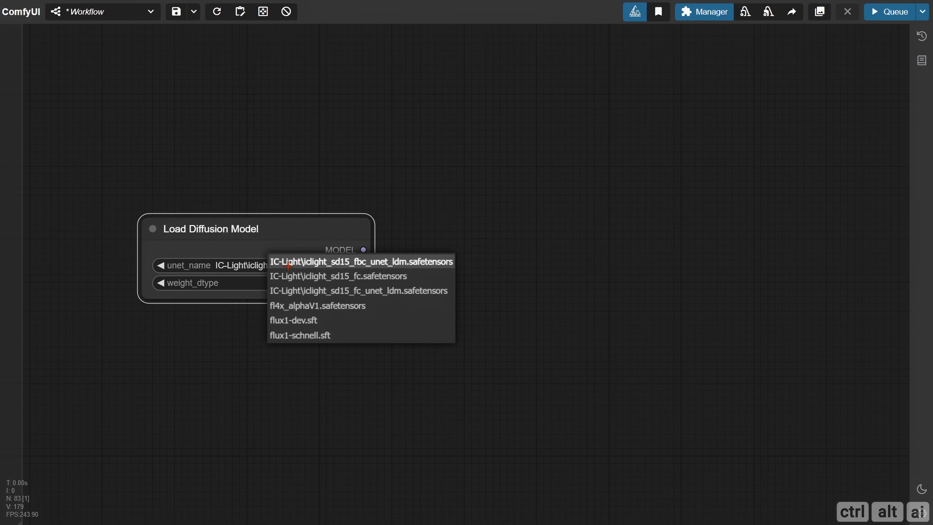
left_click(313, 321)
left_click(312, 283)
left_click(323, 296)
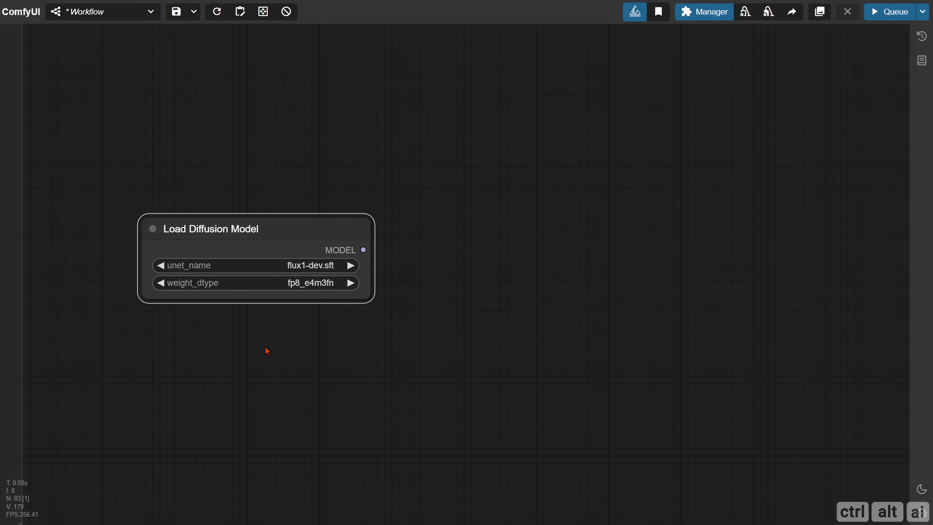
Add a DualCLIPLoader below Load Diffusion Model, using clip_l.safetensors and t5xxl_fp16.safetensors with type flux.
left_click(249, 314)
double_click(241, 311)
type("dual clip")
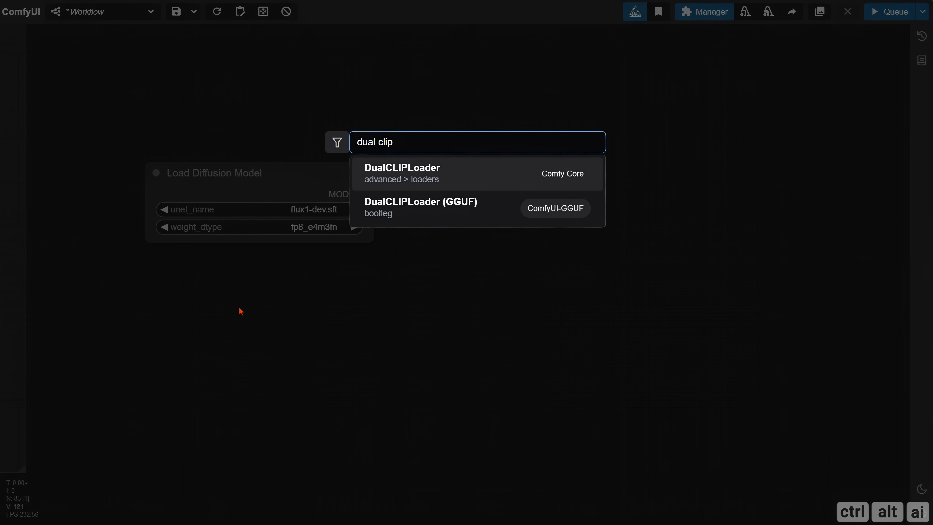
left_click(404, 180)
left_click_drag(358, 311, 251, 305)
left_click(311, 325)
left_click(315, 339)
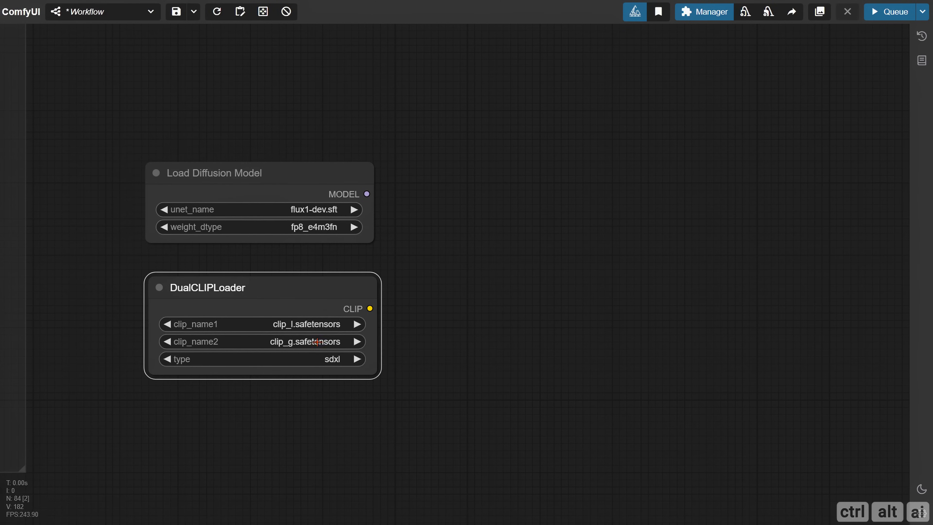
left_click(305, 341)
left_click(324, 370)
left_click(323, 359)
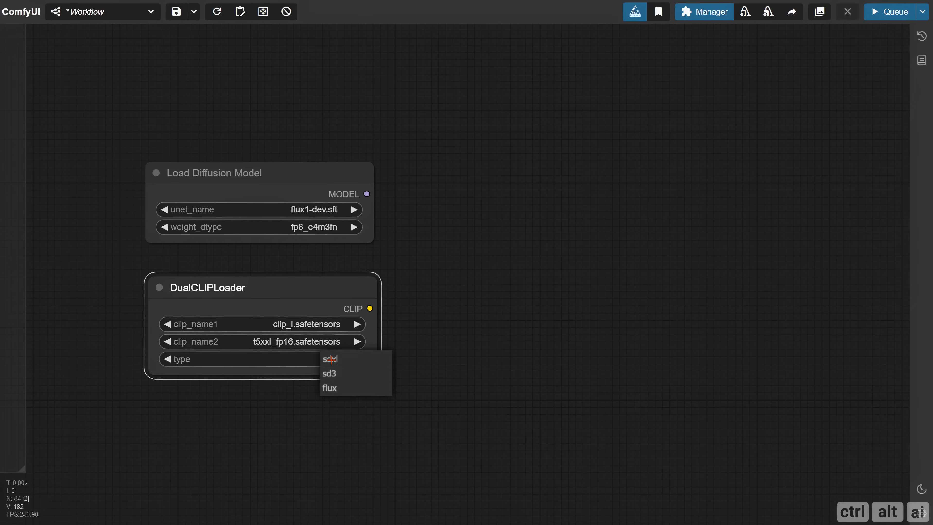
left_click(327, 388)
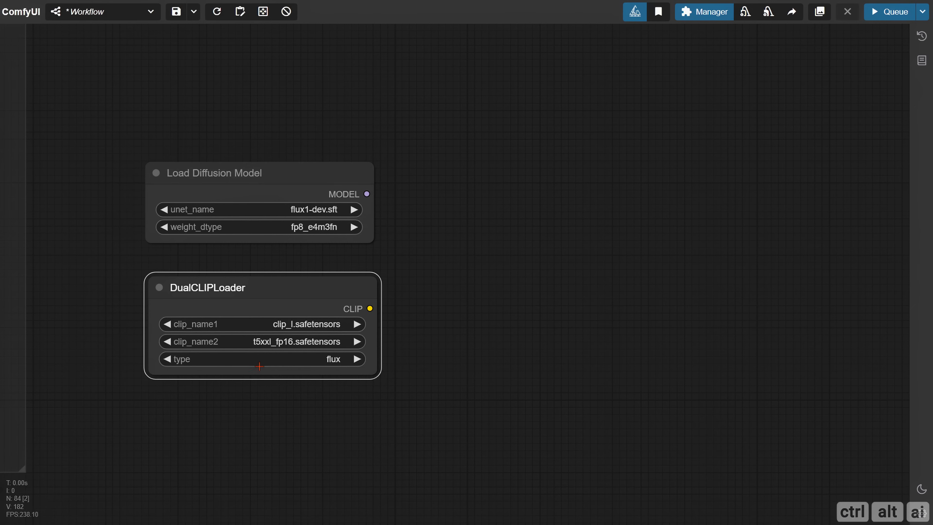
Add a Load VAE node with ae.safetensors and place it beneath the DualCLIPLoader.
scroll(187, 285, "down", 5)
double_click(188, 290)
type("l")
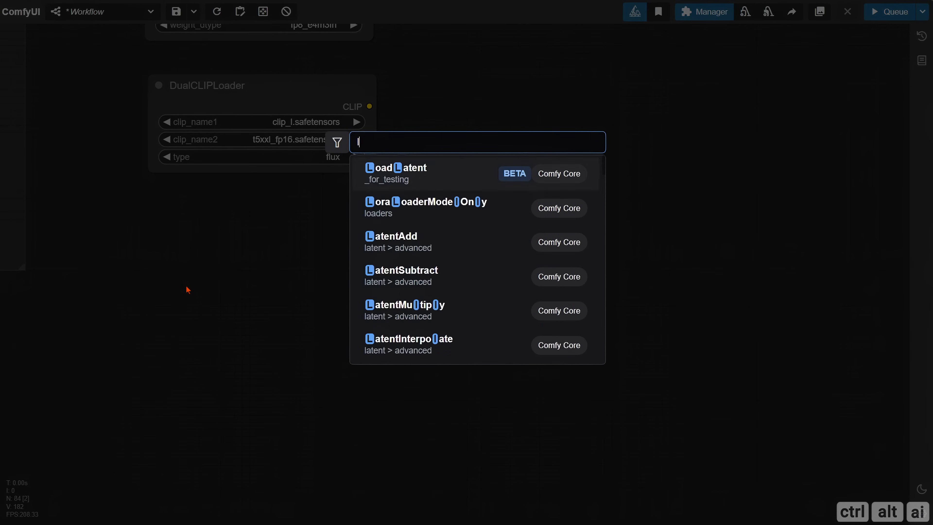
type("oad vae")
left_click(415, 178)
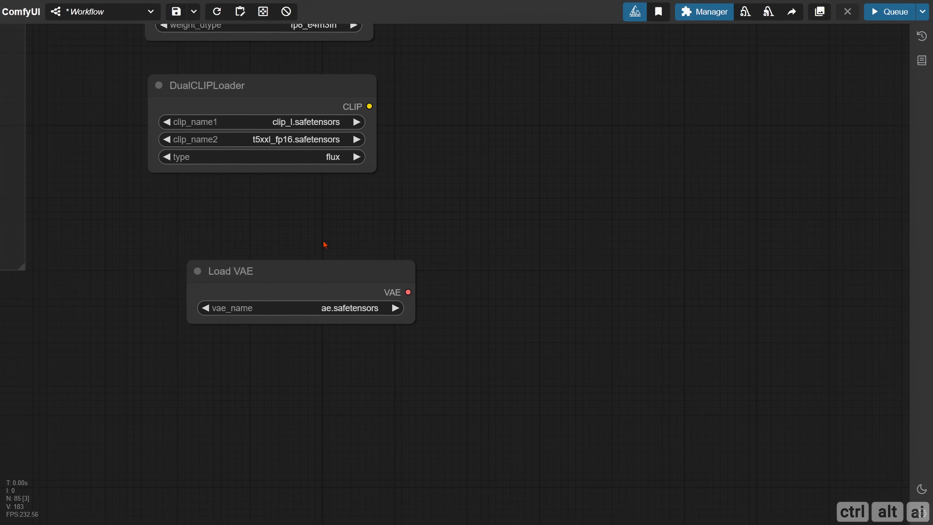
left_click_drag(324, 287, 278, 239)
left_click(359, 312)
Add a SetNode beside Load VAE, connect the VAE output to it and set its constant to Vae.
left_click_drag(385, 291, 270, 324)
double_click(302, 289)
type("set")
left_click(382, 176)
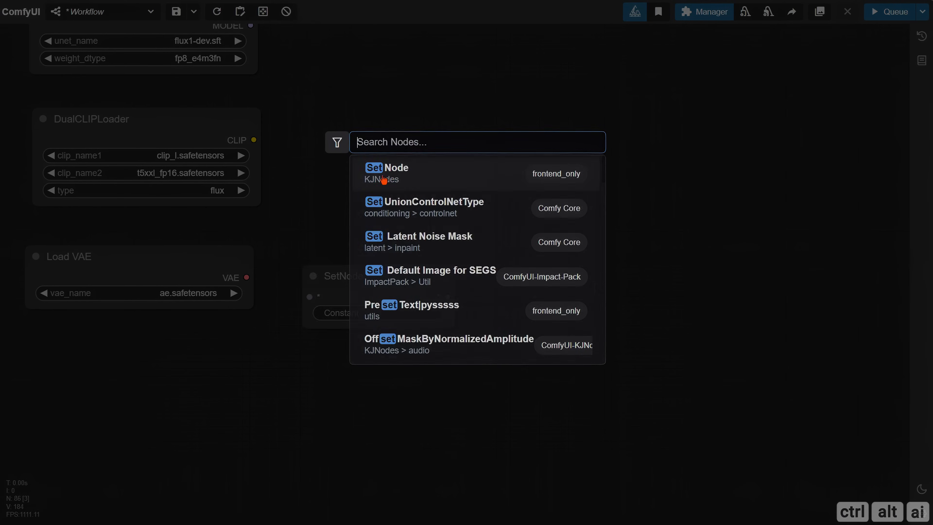
left_click_drag(247, 277, 310, 297)
left_click(394, 310)
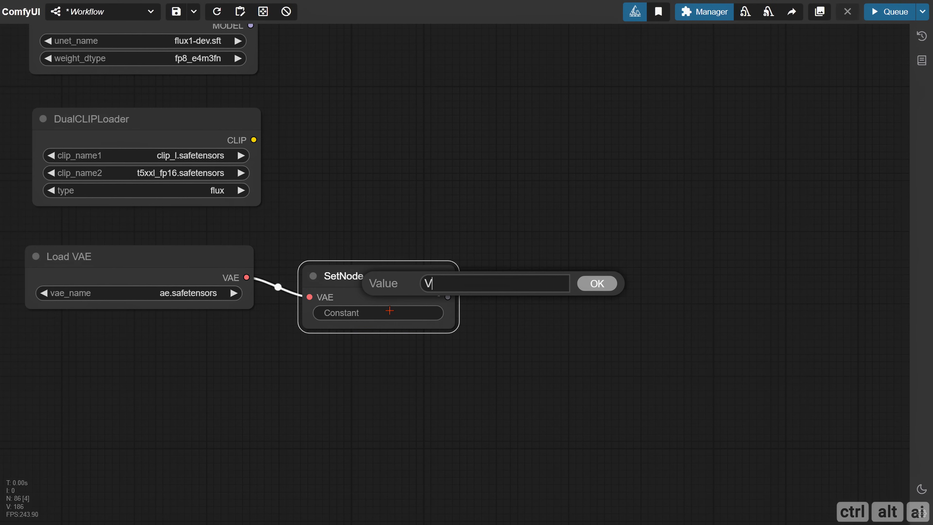
key("Return")
Add a LoraLoaderModelOnly node fed by Load Diffusion Model, and chain a duplicate of it from its MODEL output.
left_click_drag(360, 250, 352, 321)
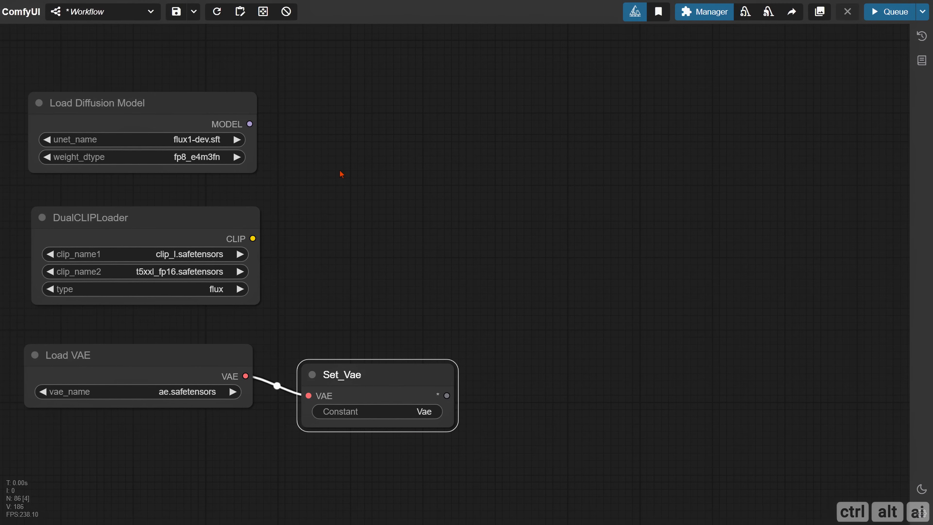
double_click(332, 183)
type("lora model")
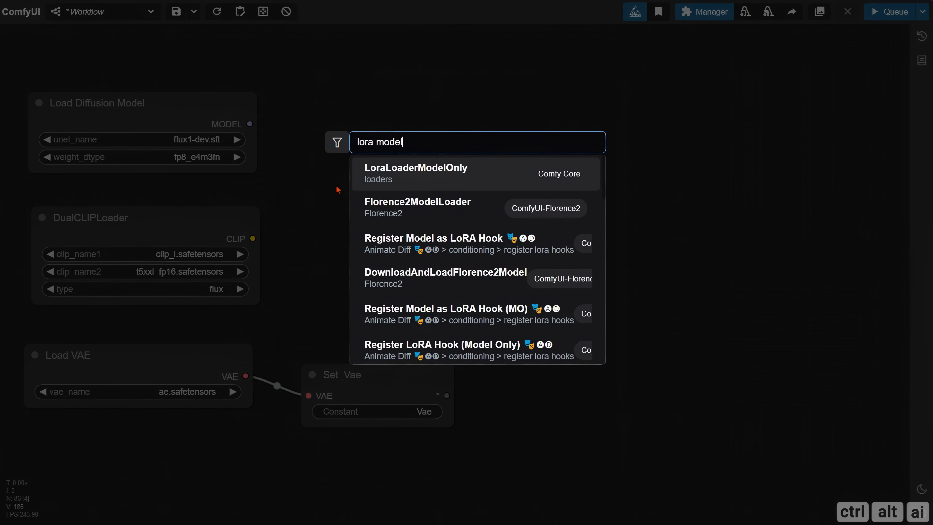
left_click(471, 169)
left_click_drag(458, 235, 435, 323)
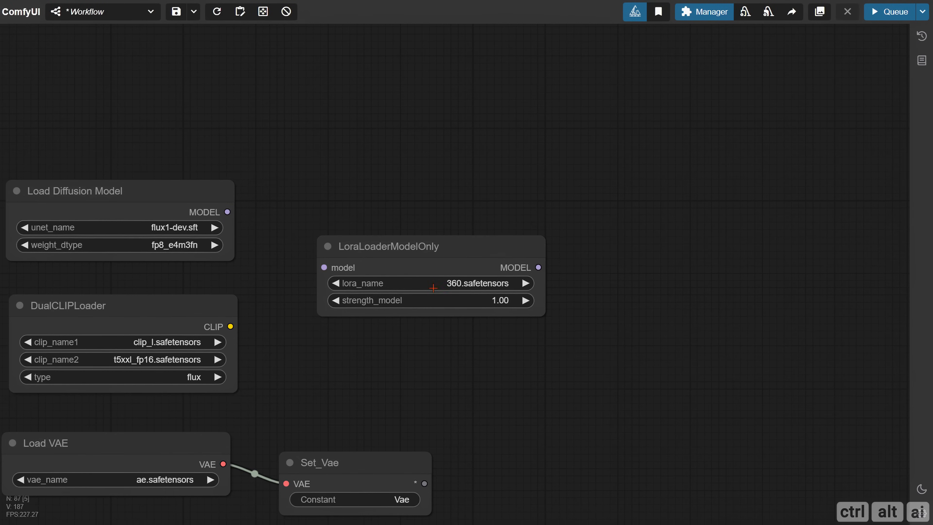
left_click_drag(415, 252, 355, 166)
left_click_drag(227, 212, 298, 181)
left_click_drag(363, 165, 369, 266, "alt")
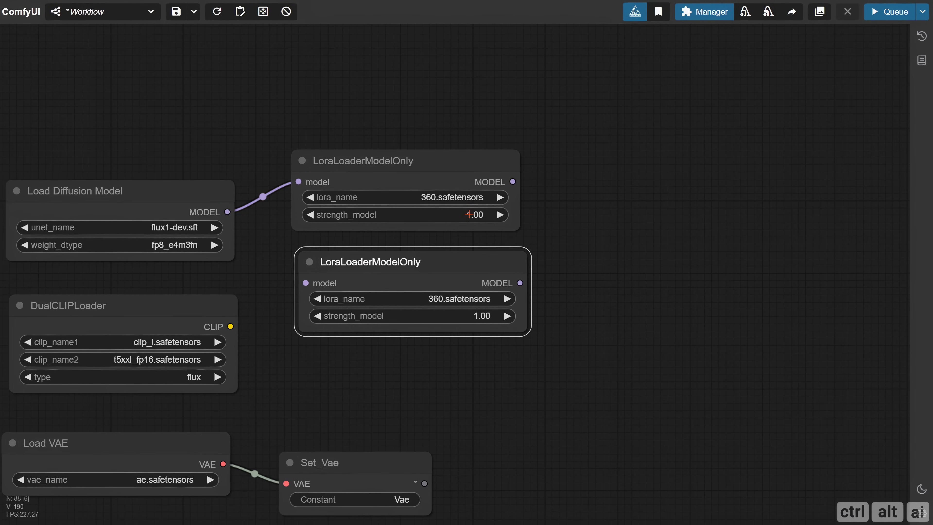
left_click_drag(513, 182, 306, 283)
Set the first LoRA to Flux\aidmaImageUpgrader-FLUX-V0.1.safetensors and the second to Flux\aesthetic2-cdo-0.5.safetensors.
left_click(432, 197)
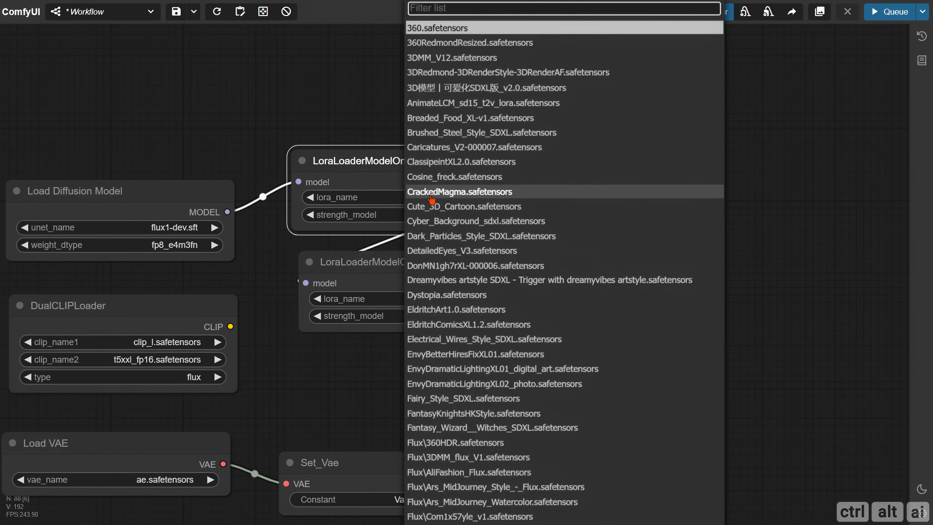
type("flux")
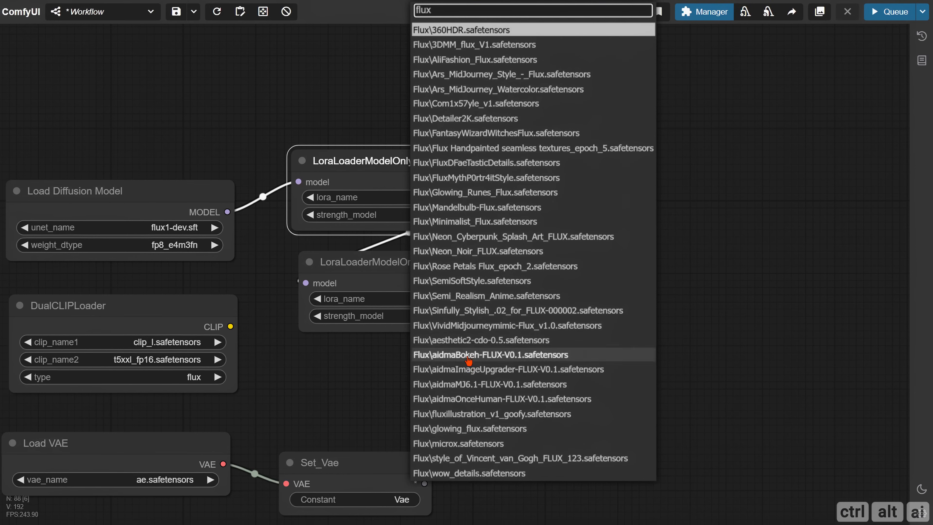
left_click(478, 372)
left_click(455, 298)
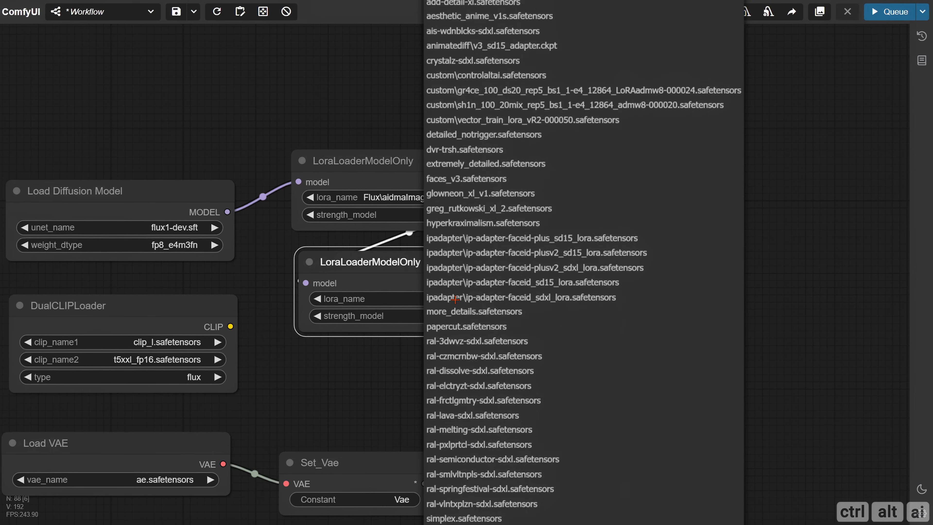
type("flux")
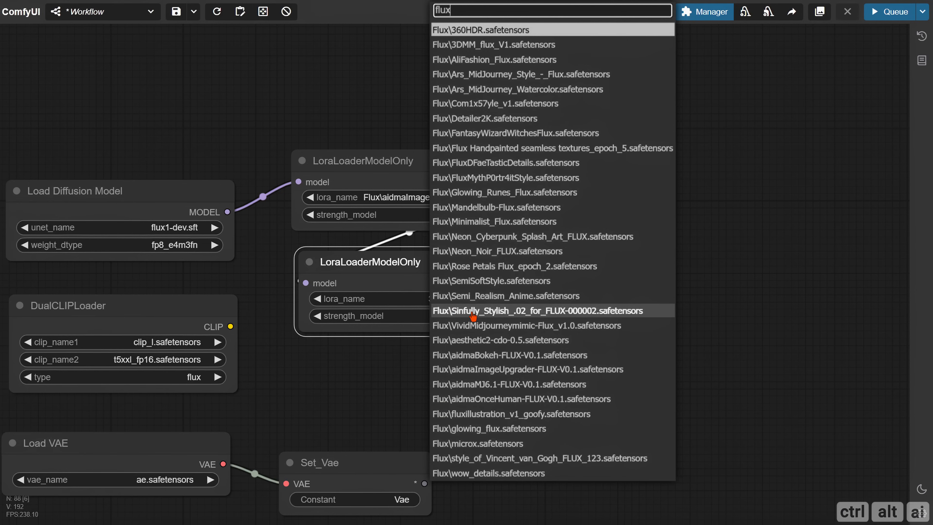
left_click(477, 340)
Set strength_model to 0.5 on both LoraLoaderModelOnly nodes.
left_click(478, 215)
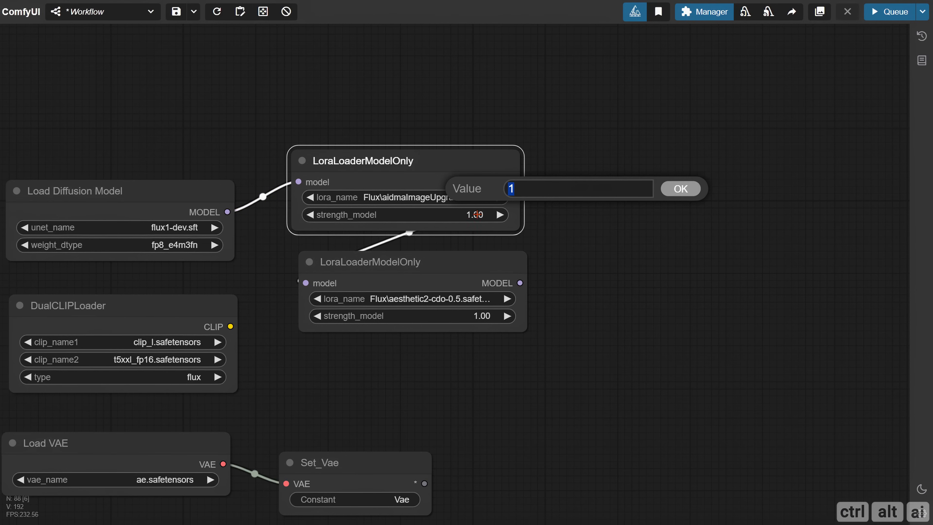
key("Return")
left_click(479, 315)
type("0.5")
key("Return")
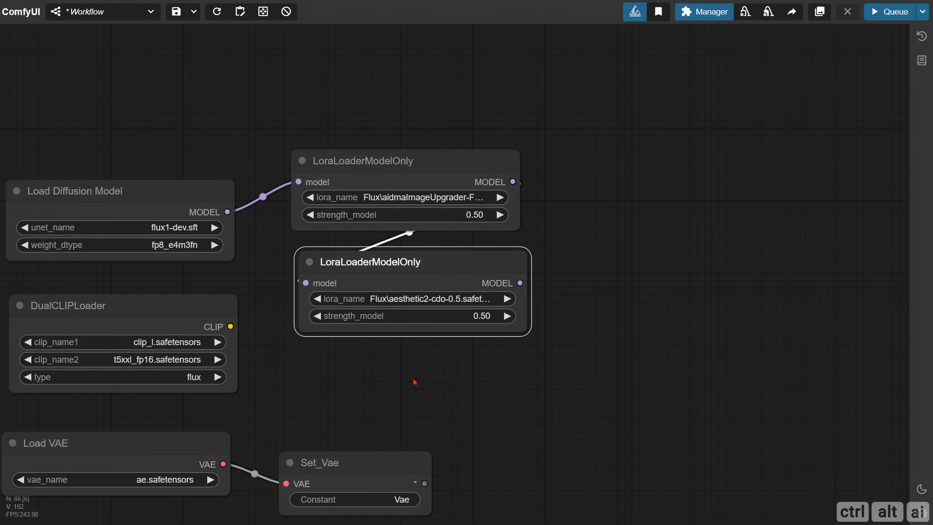
Add a SetNode fed by the second LoRA loader's MODEL output and set its constant to Model.
left_click_drag(527, 304, 425, 360)
double_click(432, 333)
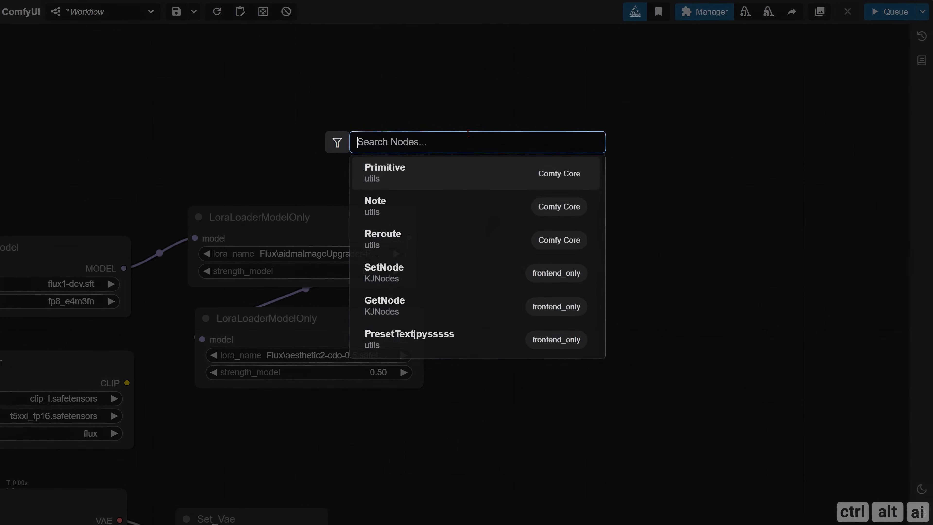
type("set")
key("Return")
left_click_drag(416, 339, 468, 53)
left_click(496, 99)
type("Mod")
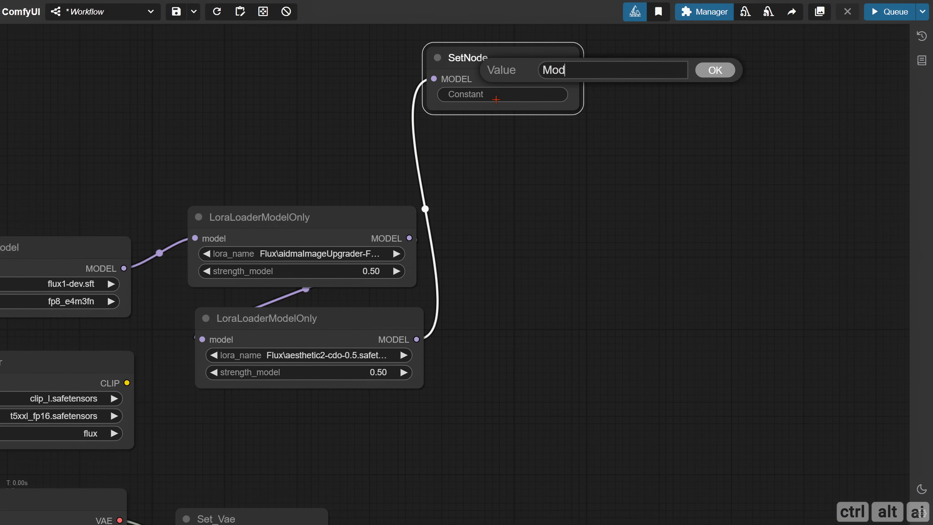
type("el")
key("Return")
Duplicate the Set_Model node above the LoRA loaders and feed the copy from Load Diffusion Model's MODEL output.
key("ctrl+c")
left_click(479, 181)
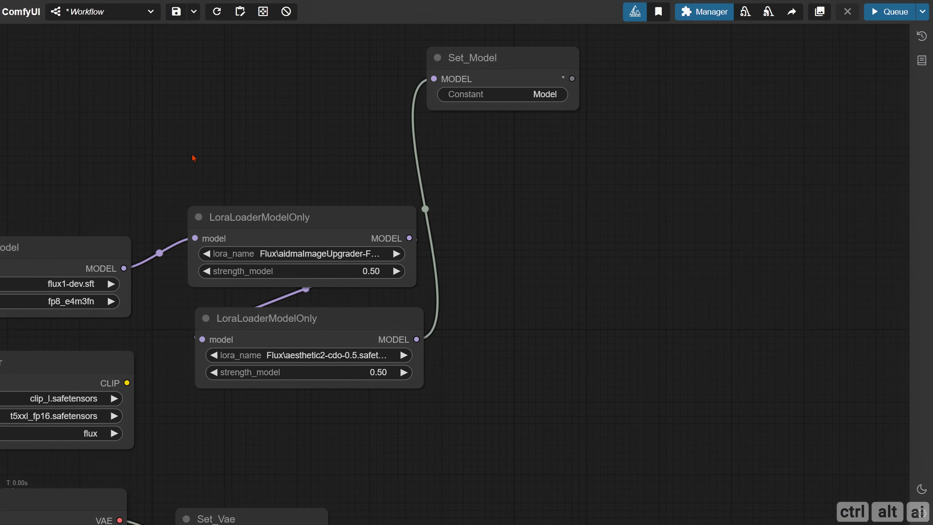
left_click_drag(193, 156, 332, 225)
key("ctrl+v")
left_click_drag(370, 127, 343, 125)
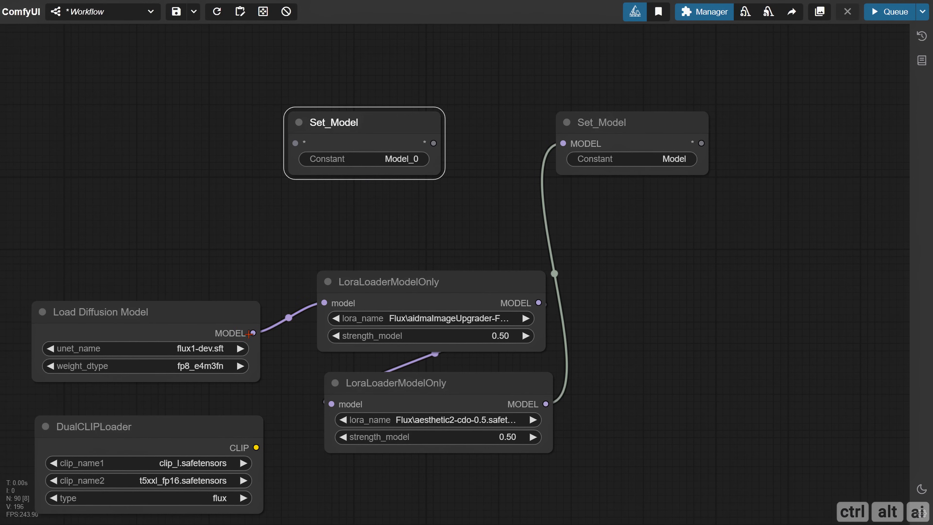
left_click_drag(253, 333, 295, 143)
Set the duplicated SetNode's constant to Model_NoLoRa.
left_click(383, 161)
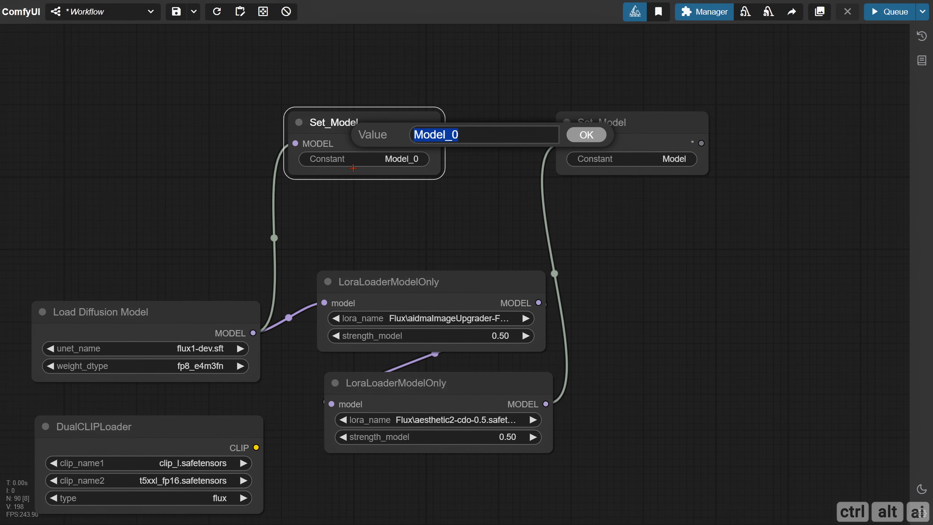
type("Model")
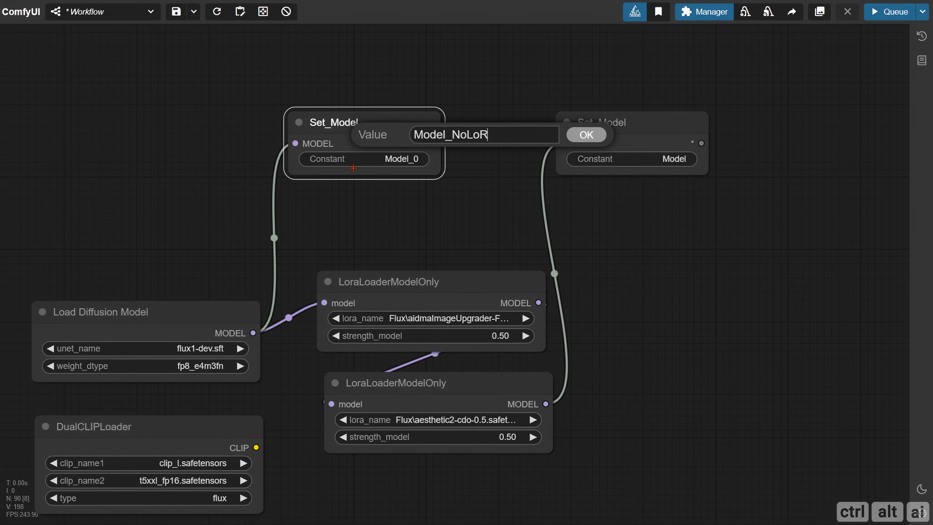
key("Return")
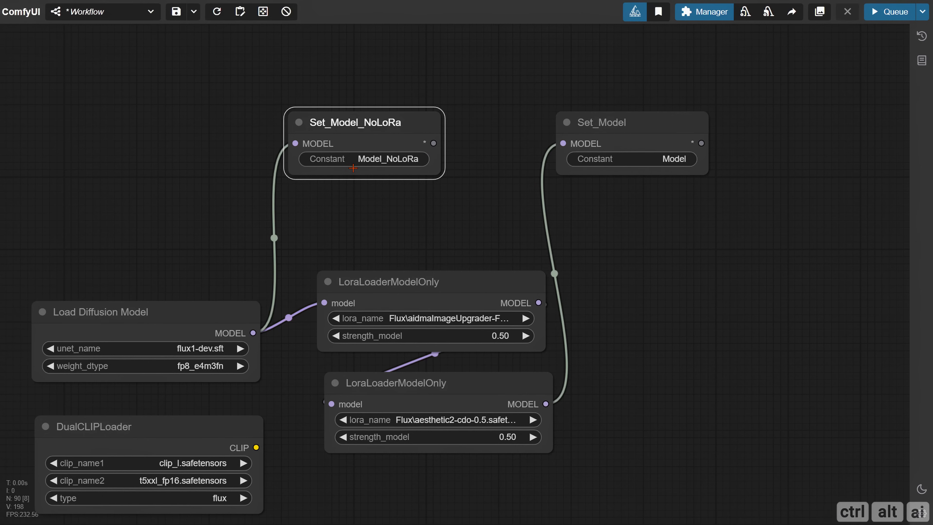
Add a CLIPTextEncodeFlux node in the empty space beside the LoRA loaders.
left_click_drag(606, 285, 415, 151)
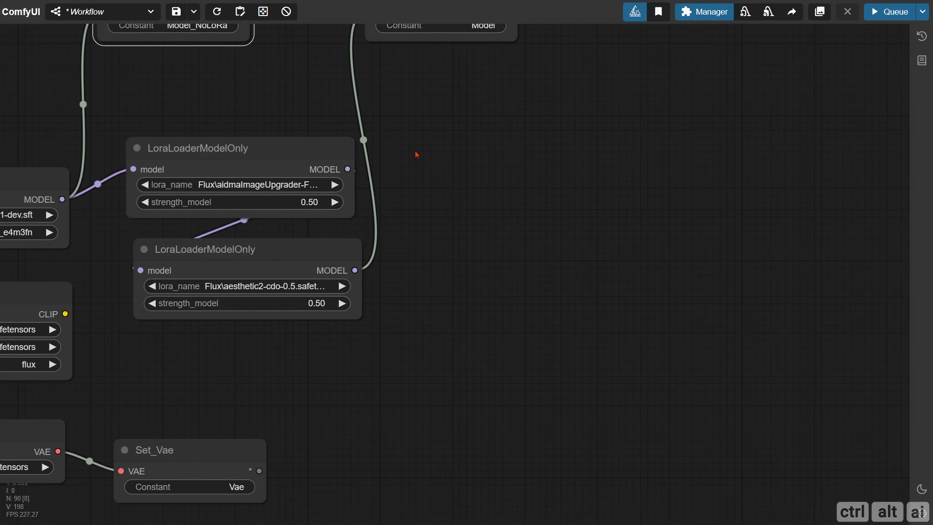
double_click(440, 161)
type("fl")
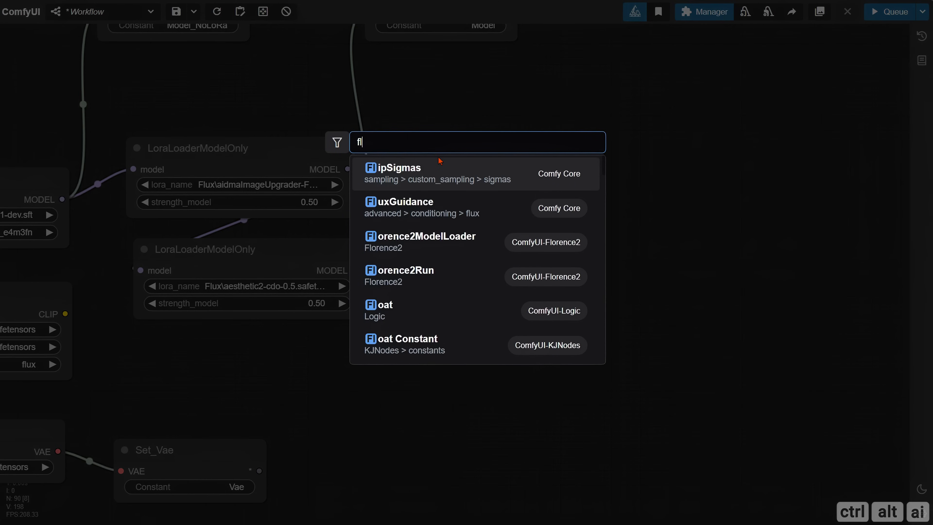
type("ux cli")
left_click(484, 180)
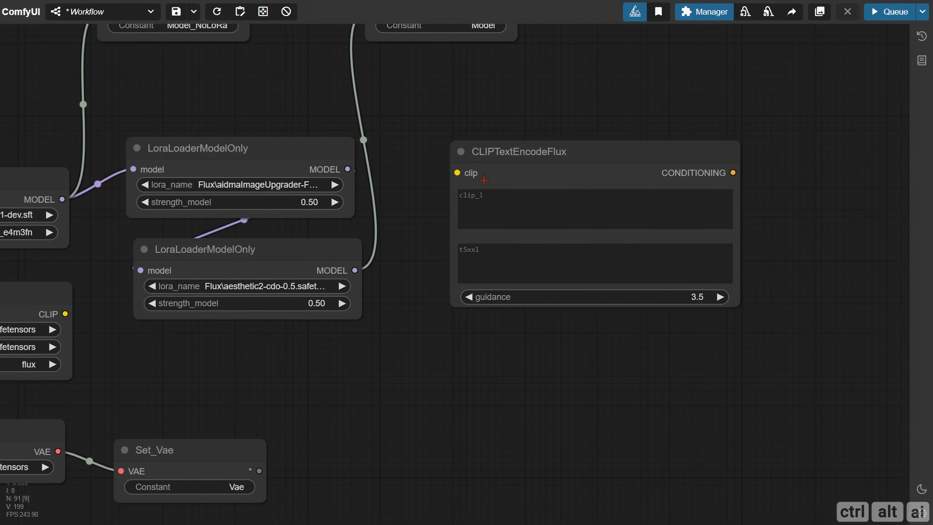
Convert the clip_l and t5xxl widgets of CLIPTextEncodeFlux to inputs and shrink the node to fit.
right_click(492, 162)
left_click(536, 408)
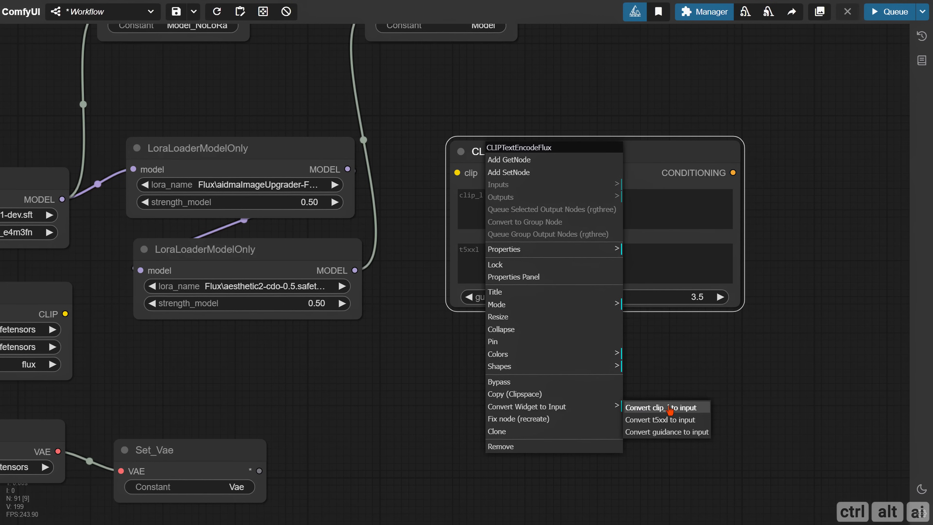
left_click(643, 408)
right_click(529, 176)
left_click(540, 423)
left_click(684, 426)
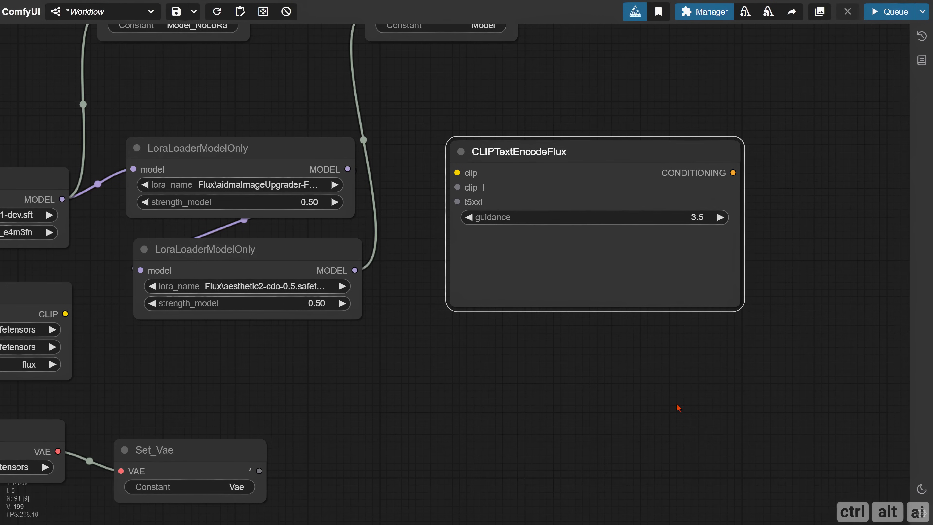
left_click_drag(736, 307, 636, 218)
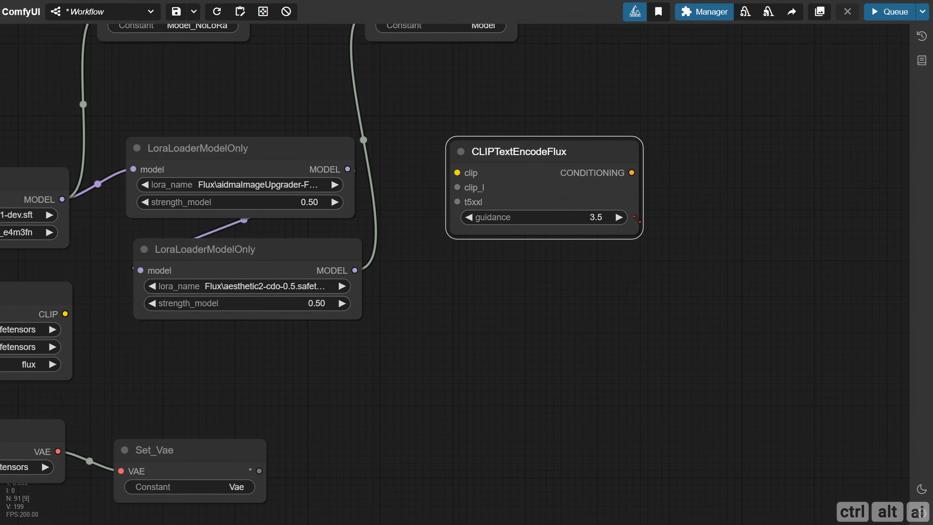
Move CLIPTextEncodeFlux farther from the LoRA loaders and connect DualCLIPLoader's CLIP output to its clip input.
left_click_drag(559, 150, 627, 154)
left_click_drag(69, 316, 524, 176)
left_click_drag(355, 366, 411, 131)
Move Set_Vae down to free space and add two stacked GetNodes below the second LoRA loader.
left_click_drag(237, 225, 234, 330)
left_click_drag(254, 199, 234, 264)
double_click(238, 234)
type("get")
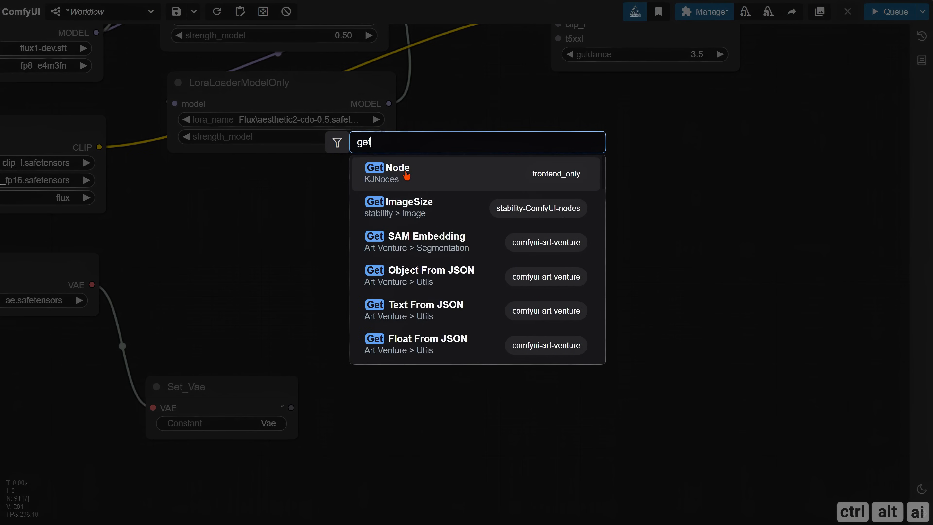
key("Return")
left_click_drag(300, 192, 300, 272, "alt")
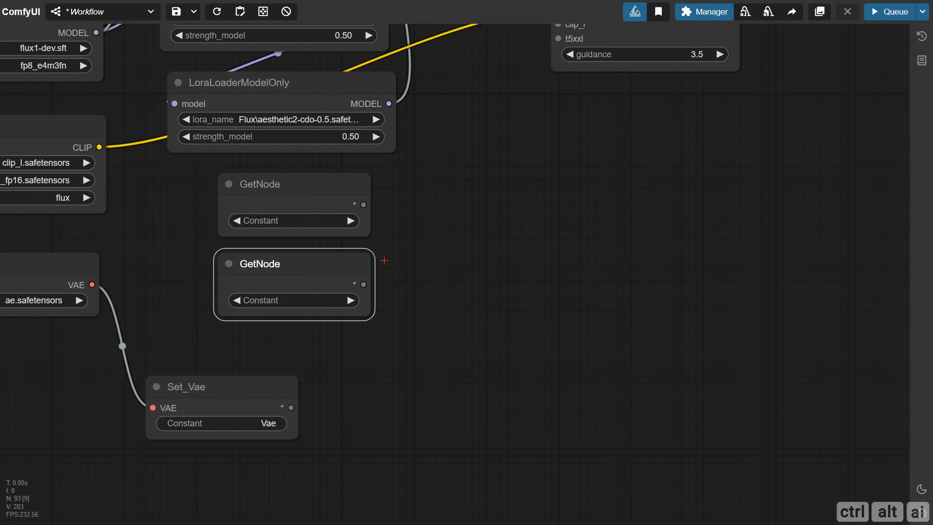
Connect the upper GetNode to the clip_l input and the lower one to the t5xxl input of CLIPTextEncodeFlux.
left_click_drag(385, 260, 307, 357)
left_click_drag(285, 302, 479, 121)
left_click_drag(291, 372, 480, 135)
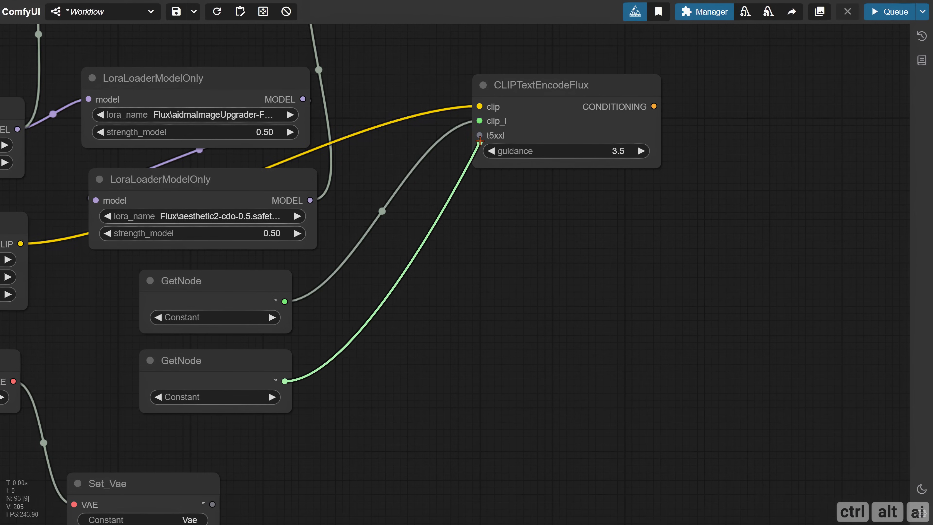
Set the upper GetNode's constant to Flux clip_l and the lower one's to Flux t5xxl.
left_click(242, 317)
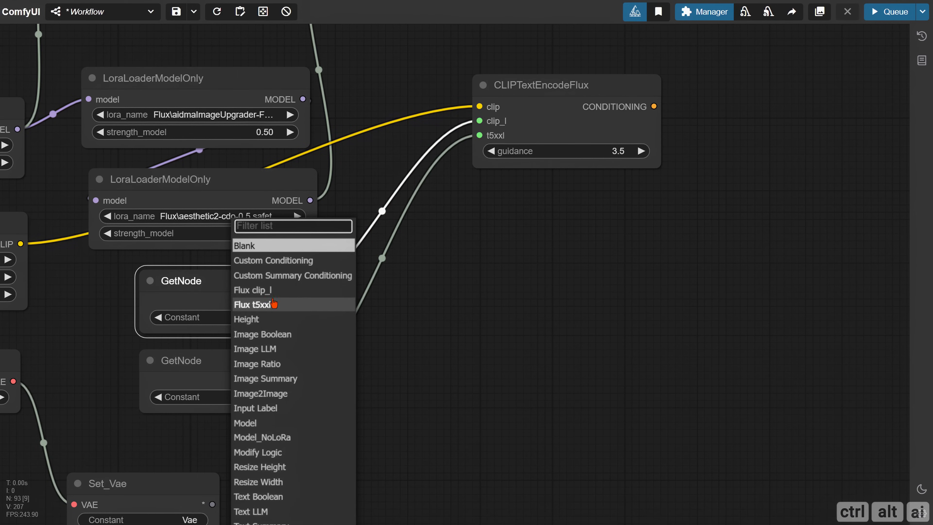
left_click(261, 290)
left_click(236, 397)
left_click(261, 305)
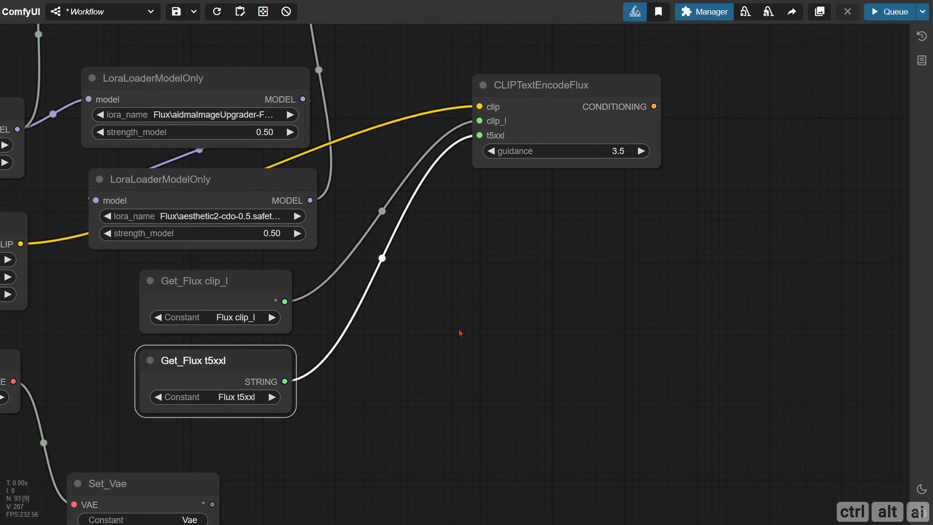
Open the node search in the empty canvas area beyond CLIPTextEncodeFlux.
left_click_drag(445, 312, 285, 357)
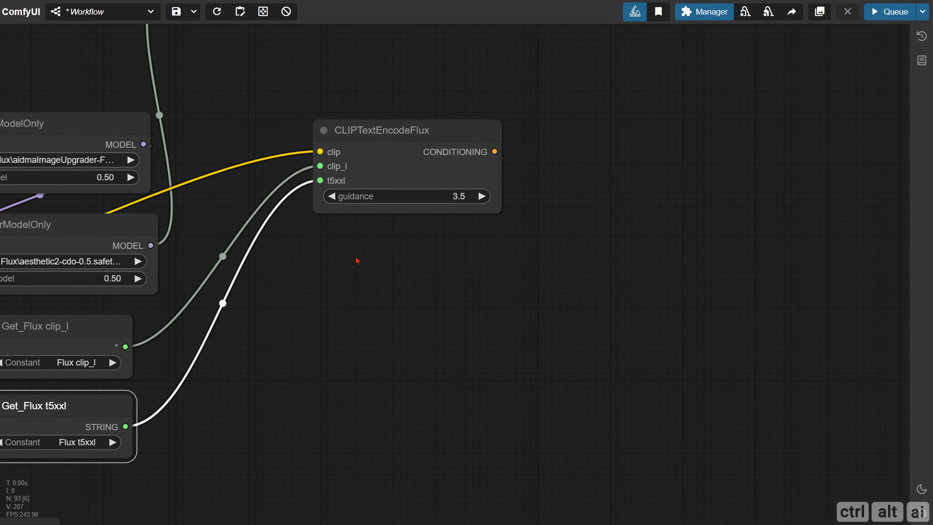
left_click_drag(399, 268, 191, 274)
double_click(354, 213)
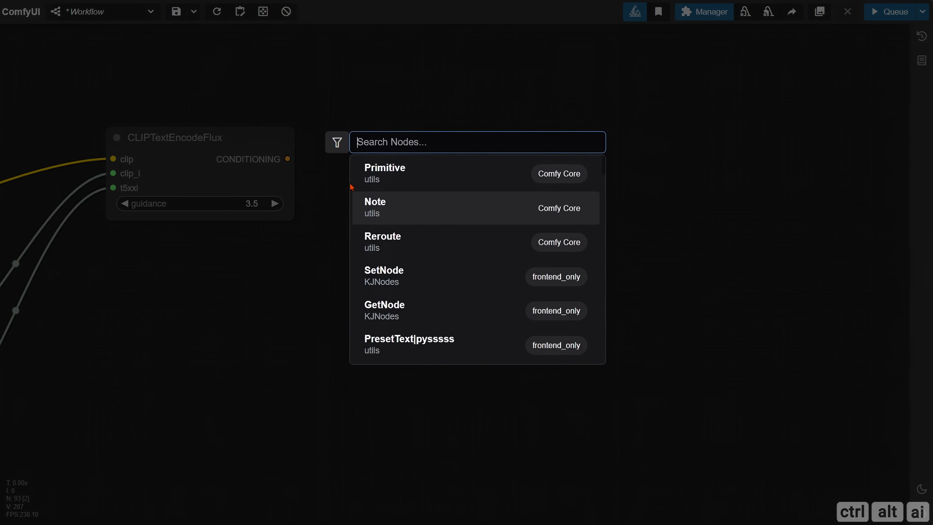
Add a ModelSamplingFlux node beside CLIPTextEncodeFlux and connect the last LoraLoaderModelOnly's MODEL output to its model input.
type("model sampl")
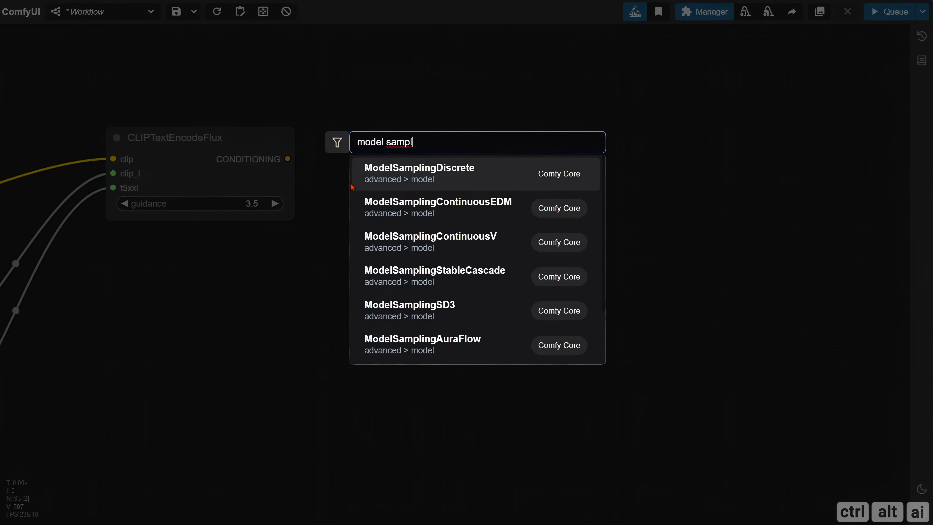
type("ing fl")
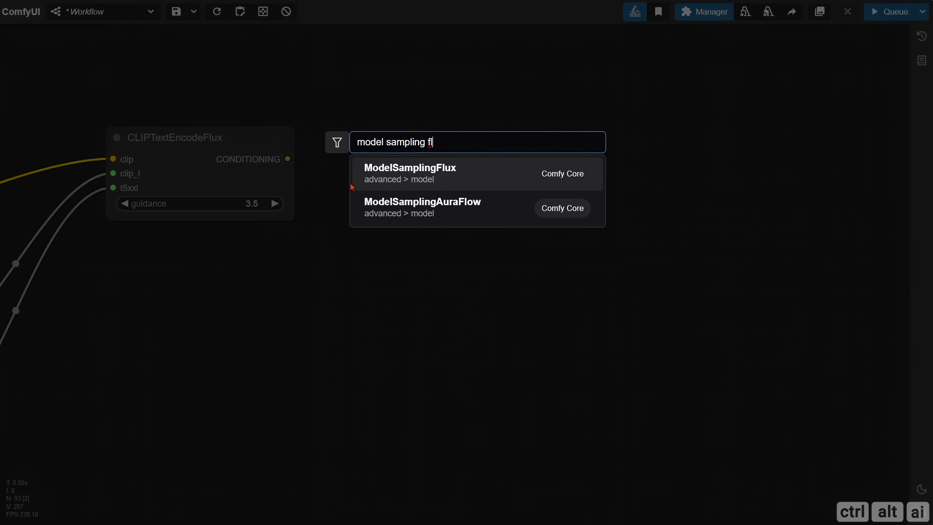
left_click(382, 182)
left_click_drag(332, 261, 460, 258)
left_click_drag(72, 250, 501, 200)
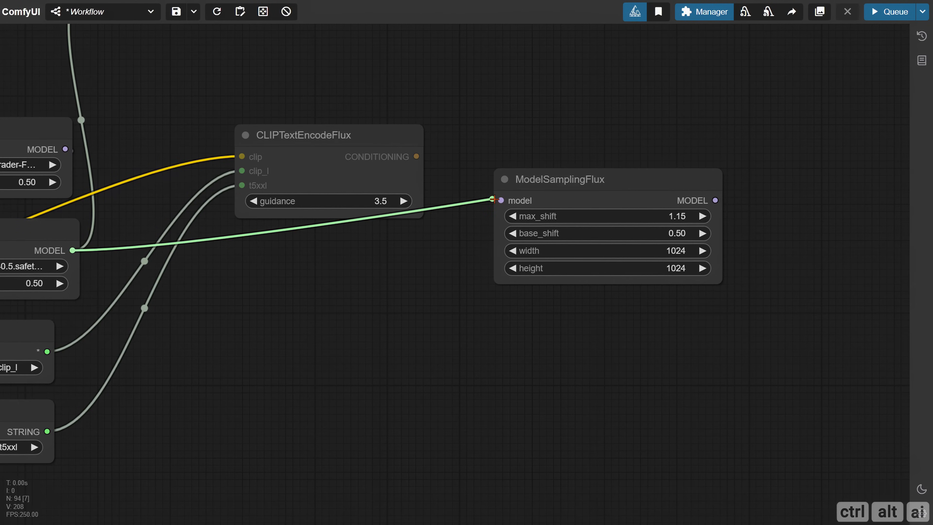
Convert the ModelSamplingFlux node's width and height widgets to inputs.
left_click_drag(462, 263, 333, 281)
right_click(438, 174)
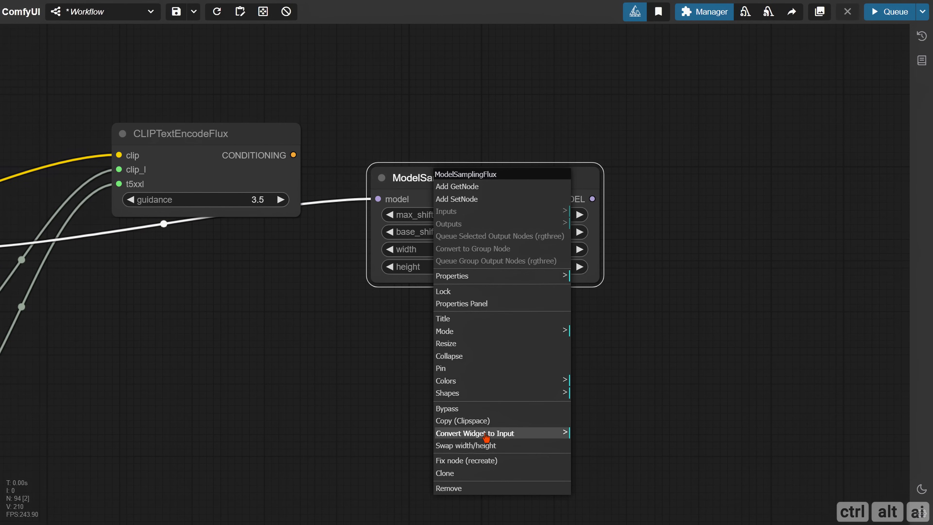
left_click(507, 433)
left_click(604, 459)
right_click(460, 184)
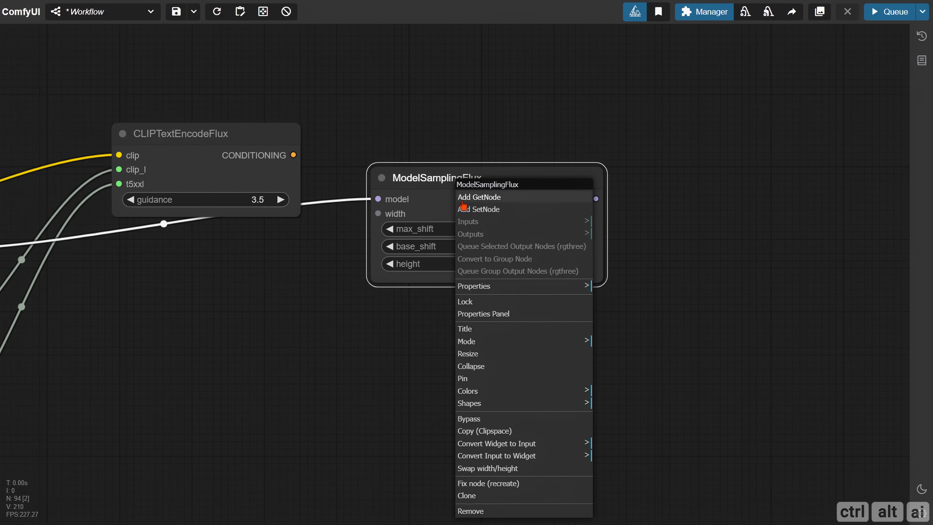
left_click(525, 444)
left_click(644, 471)
Duplicate the Get_Flux clip_l node below CLIPTextEncodeFlux and set the copy's constant to Width.
left_click(98, 307)
key("ctrl+c")
key("ctrl+v")
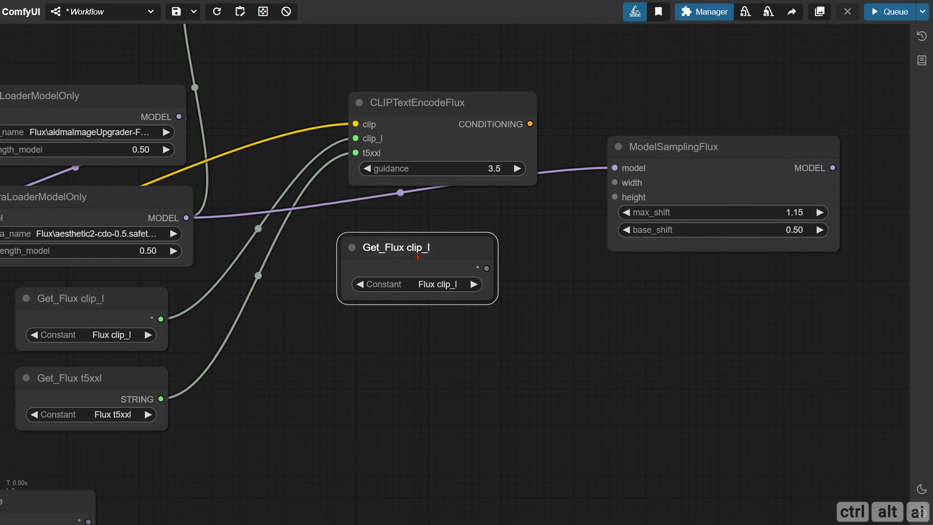
left_click(418, 286)
type("wid")
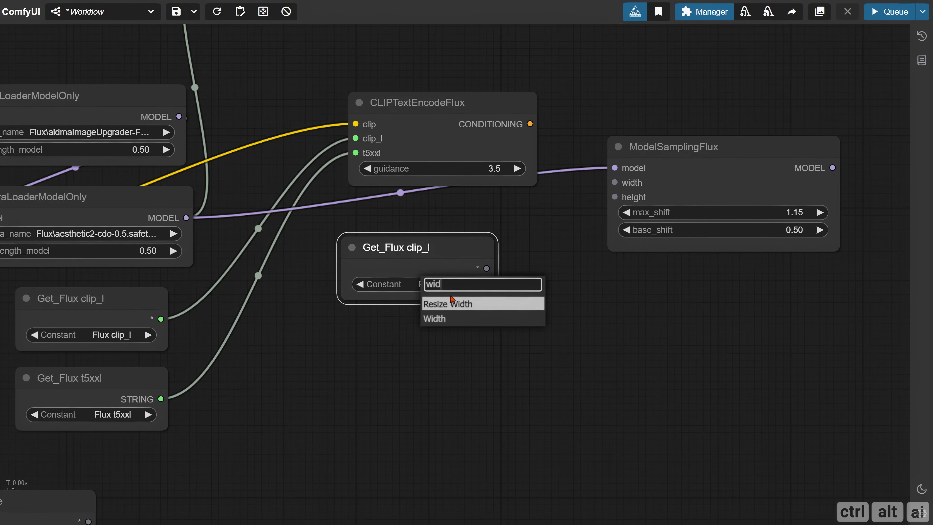
left_click(441, 318)
Duplicate Get_Width with its constant set to Height, and connect both Get nodes to ModelSamplingFlux's width and height inputs.
key("ctrl+c")
key("ctrl+v")
left_click(448, 386)
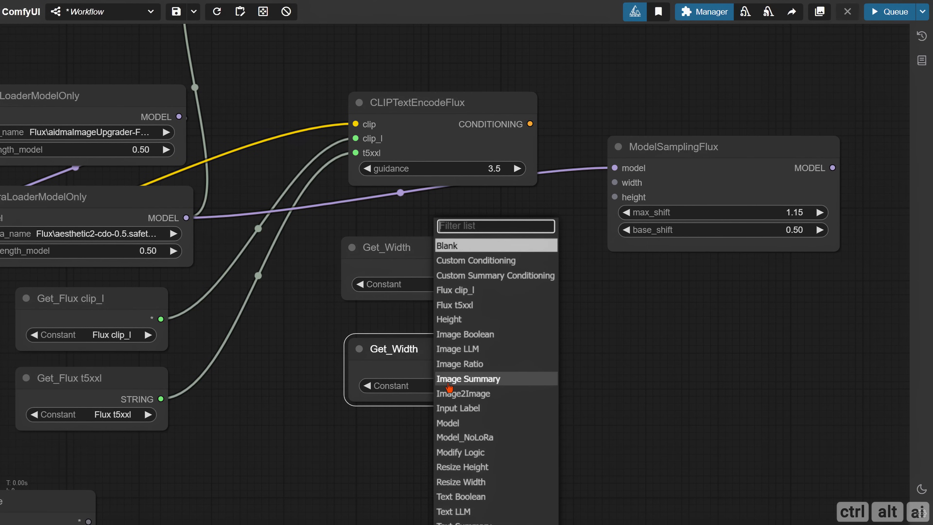
type("he")
left_click(452, 404)
left_click_drag(487, 269, 619, 181)
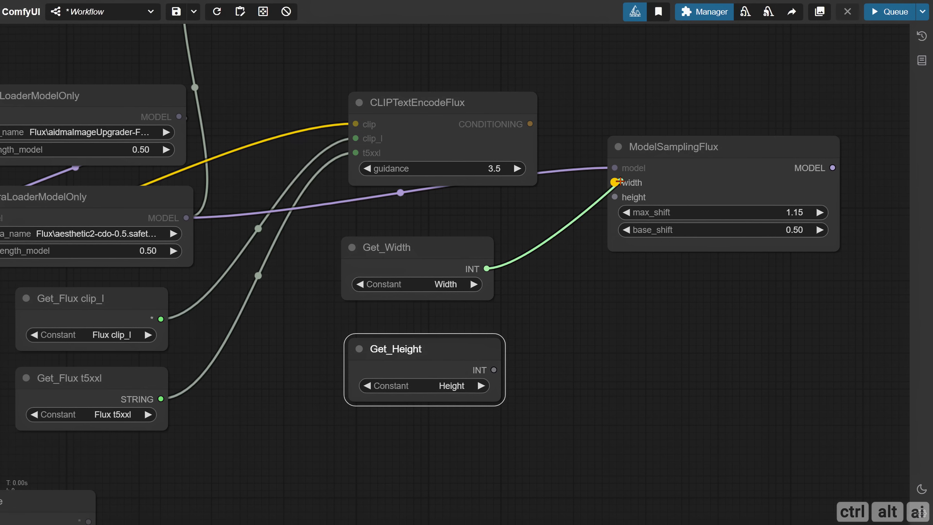
left_click_drag(493, 370, 615, 198)
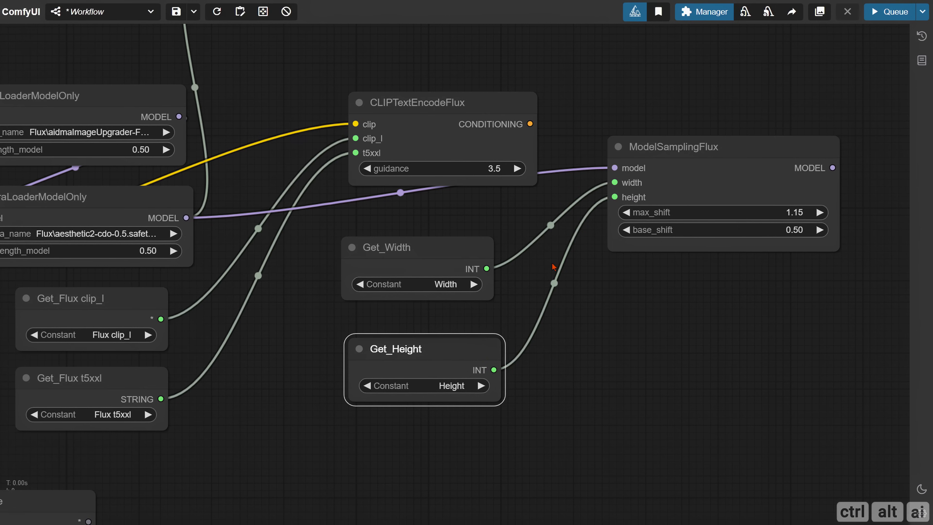
Duplicate the Set_Vae node below Get_Height, feed it the CLIP loader's output, and set its constant to Clip.
left_click_drag(545, 268, 646, 116)
left_click_drag(360, 206, 439, 232)
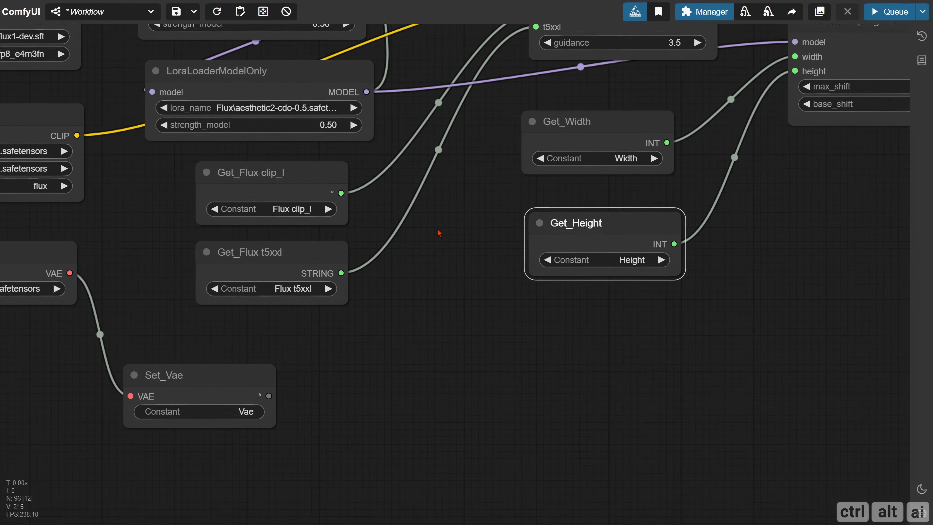
left_click_drag(202, 385, 613, 327, "alt")
left_click_drag(79, 136, 545, 339)
left_click(633, 352)
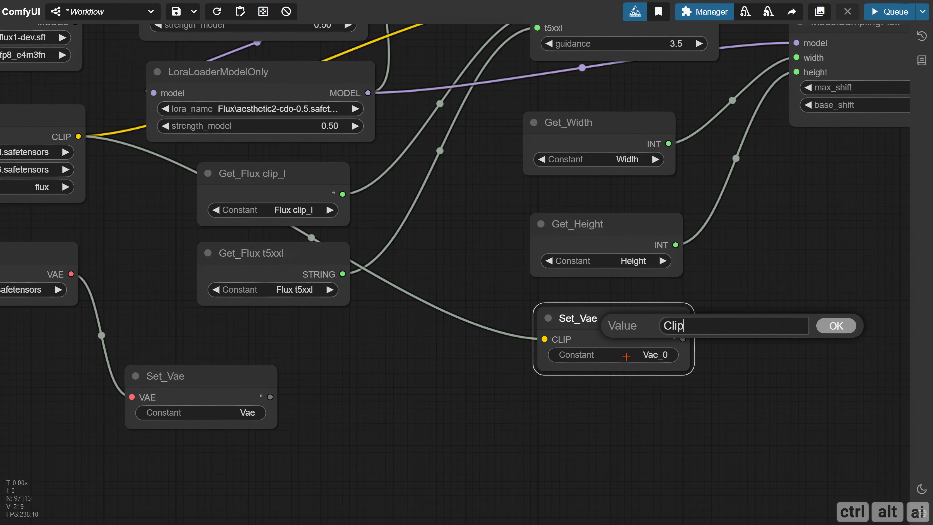
key("Return")
Duplicate Set_Clip above ModelSamplingFlux, feed it CLIPTextEncodeFlux's CONDITIONING output, and set its constant to Flux Guidance.
left_click_drag(470, 262, 242, 364)
left_click_drag(375, 423, 553, 326, "alt")
left_click_drag(612, 296, 430, 124)
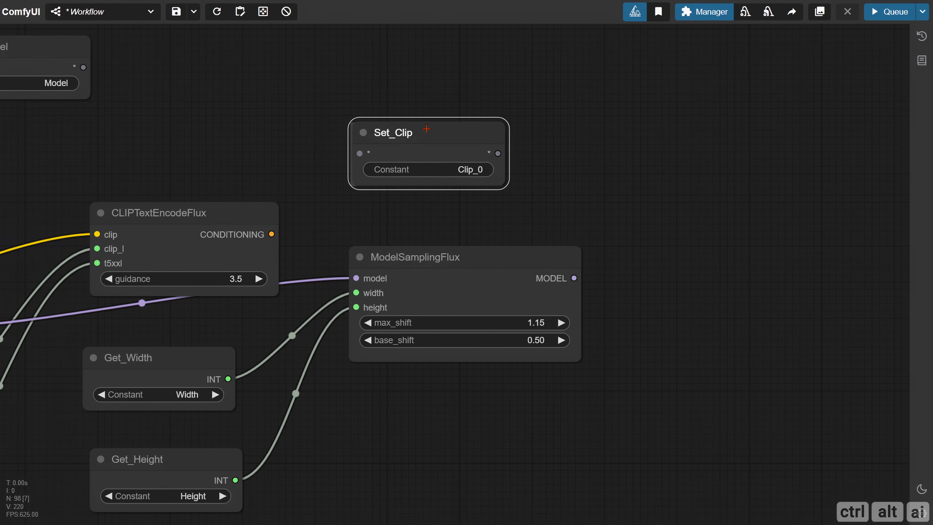
left_click_drag(272, 234, 357, 154)
left_click(449, 173)
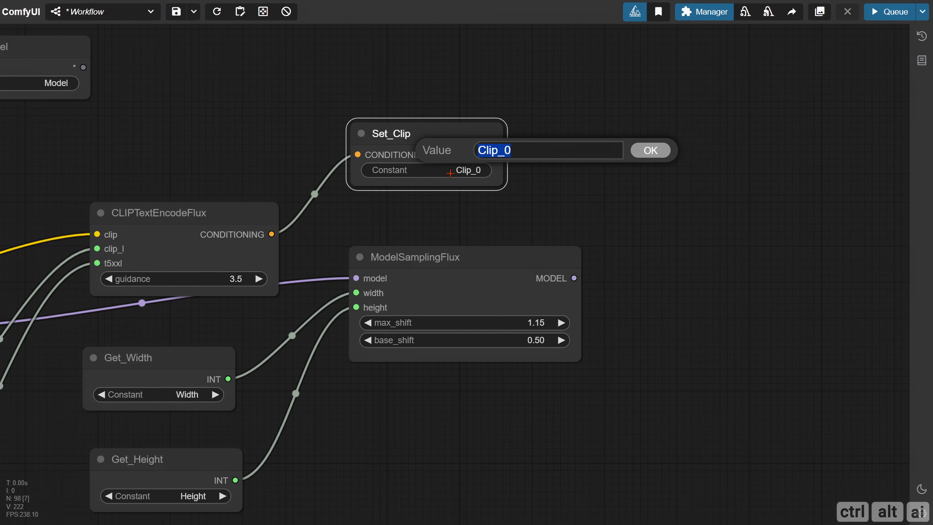
type("Flux Guidance")
key("Return")
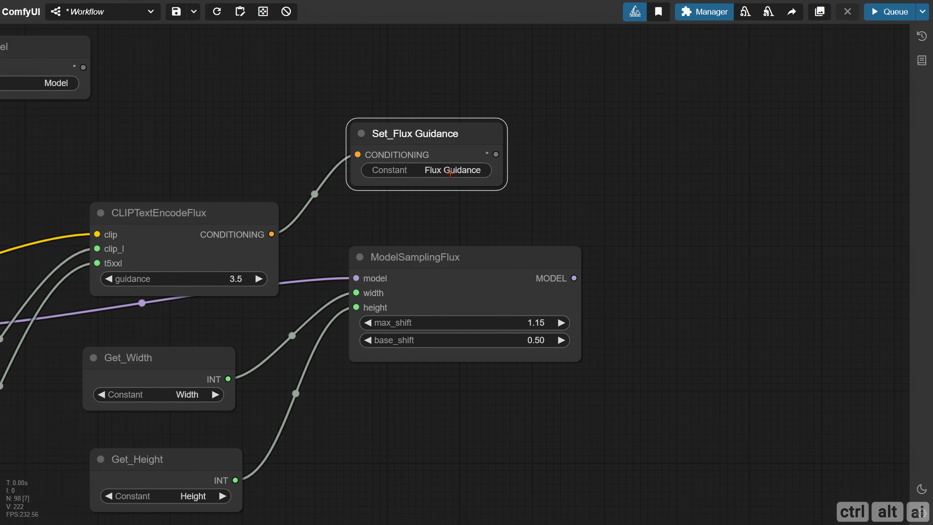
Add an EmptySD3LatentImage node below ModelSamplingFlux.
scroll(339, 323, "down", 2)
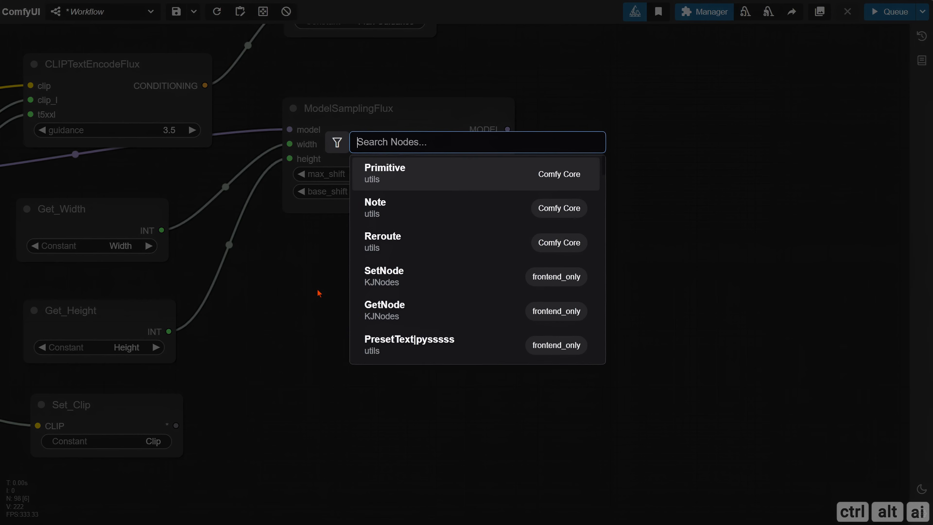
double_click(318, 292)
type("sd3la")
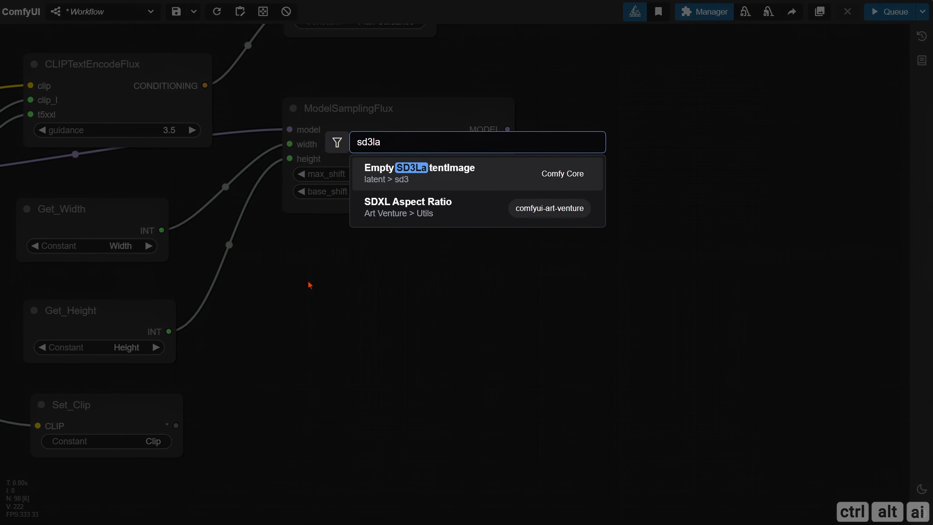
left_click(418, 175)
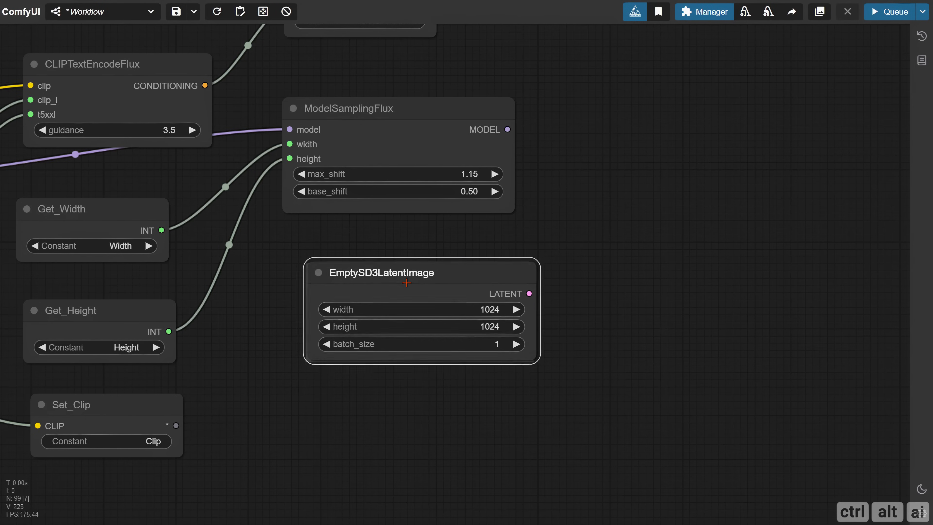
Convert EmptySD3LatentImage's width and height widgets to inputs and connect Get_Width and Get_Height to them.
right_click(388, 279)
left_click(425, 457)
left_click(545, 459)
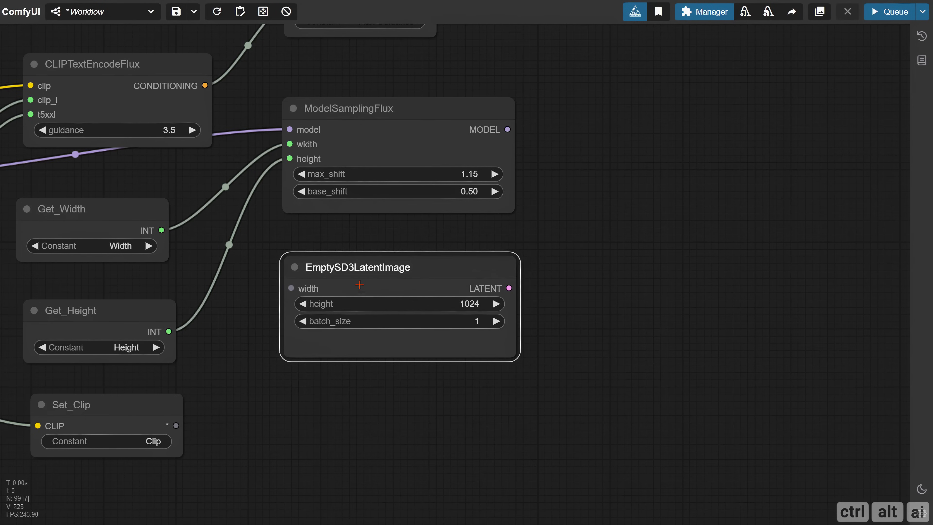
right_click(352, 279)
left_click(422, 449)
left_click(511, 447)
left_click_drag(512, 356, 505, 335)
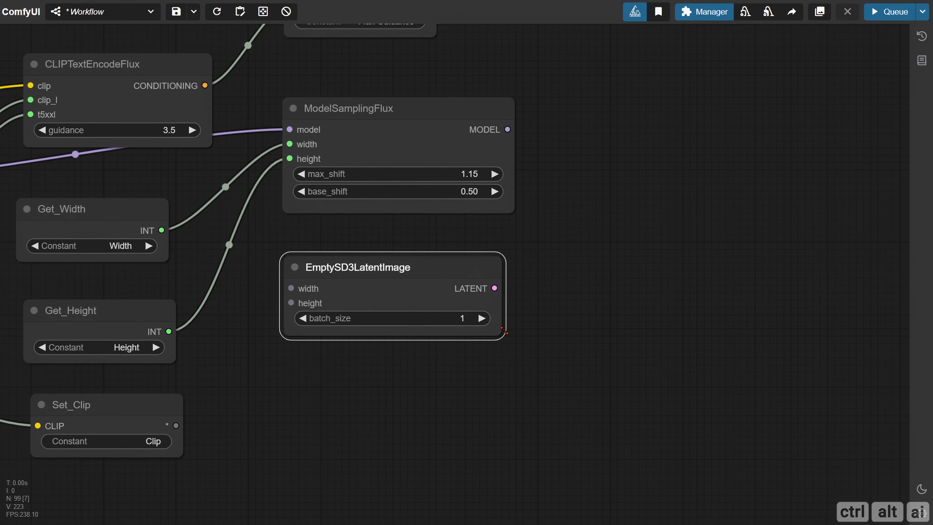
left_click_drag(161, 230, 291, 288)
left_click_drag(169, 331, 292, 302)
Add the ControlAltAI Flux Sampler node in the free space beyond ModelSamplingFlux.
left_click_drag(506, 391, 298, 425)
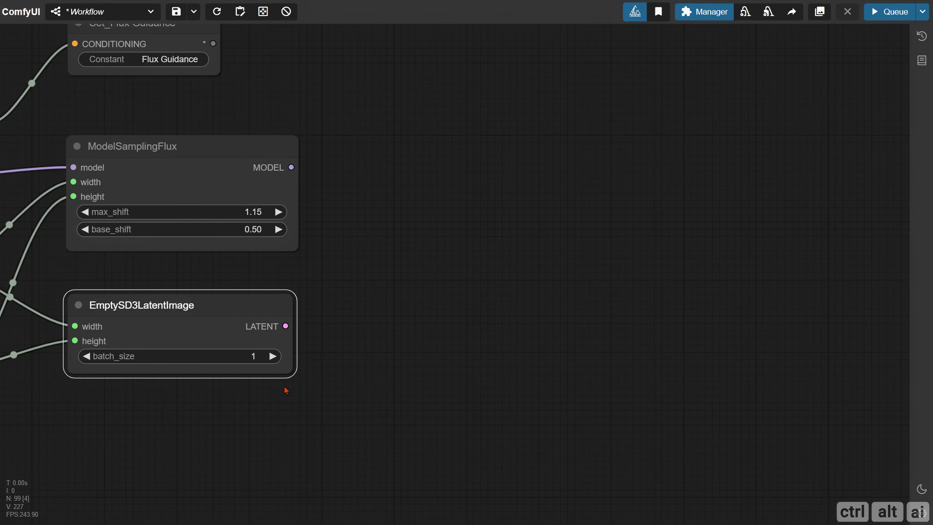
double_click(420, 202)
type("flux")
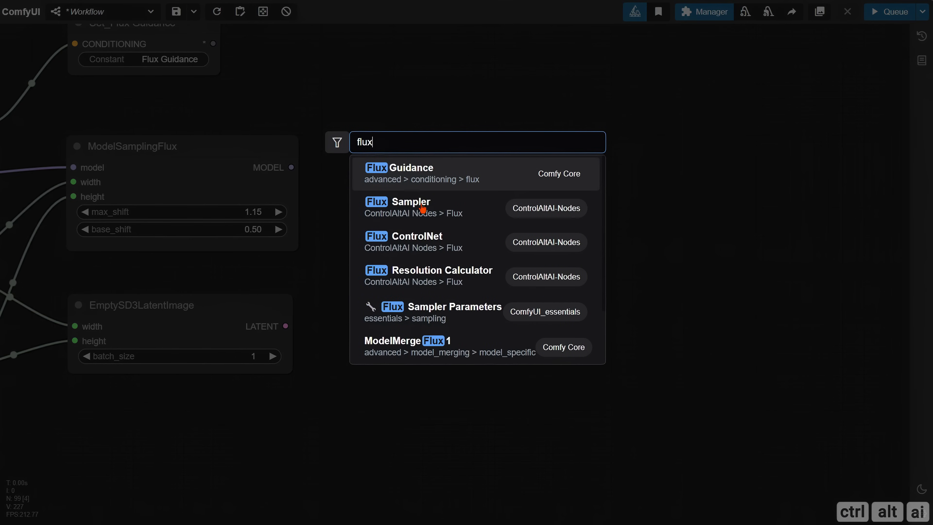
left_click(423, 205)
left_click_drag(511, 199, 535, 173)
left_click_drag(544, 404, 480, 405)
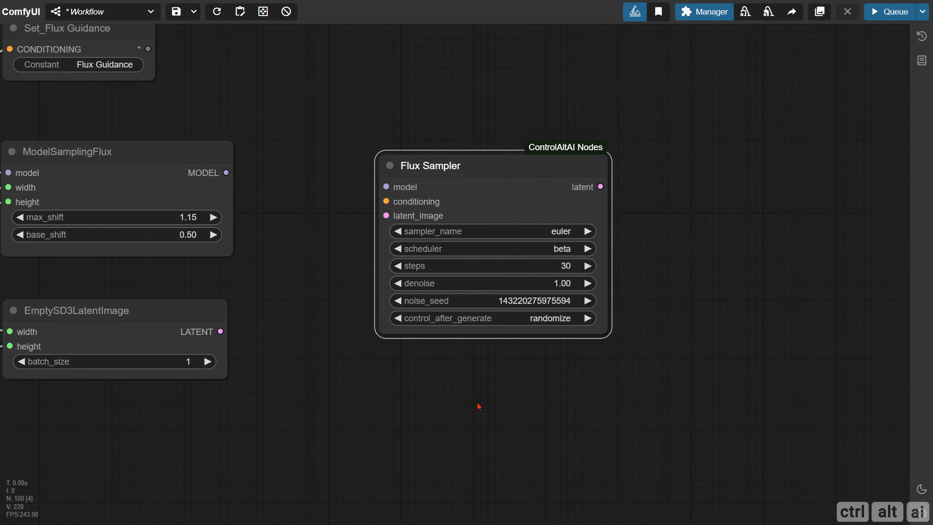
Set the Flux Sampler's control_after_generate to fixed and its steps to 42.
left_click(548, 318)
left_click(549, 318)
left_click(566, 266)
key("BackSpace")
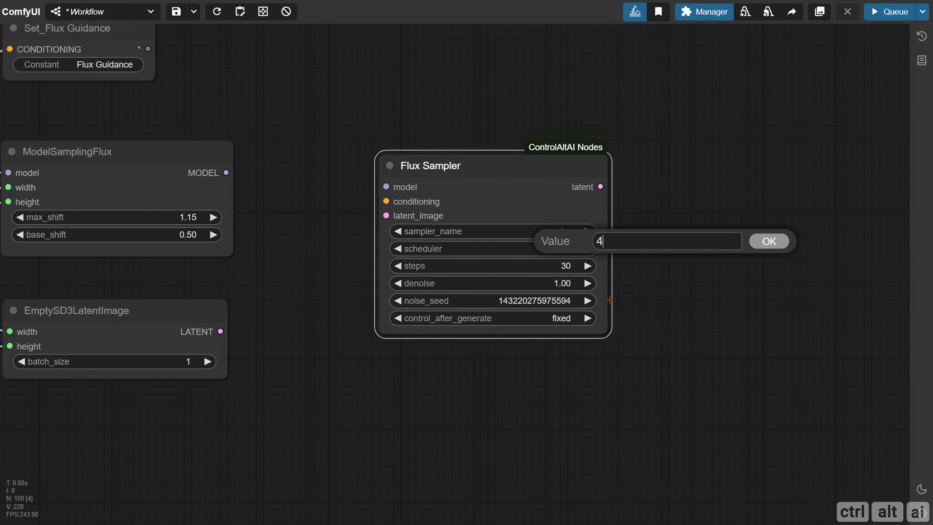
type("42")
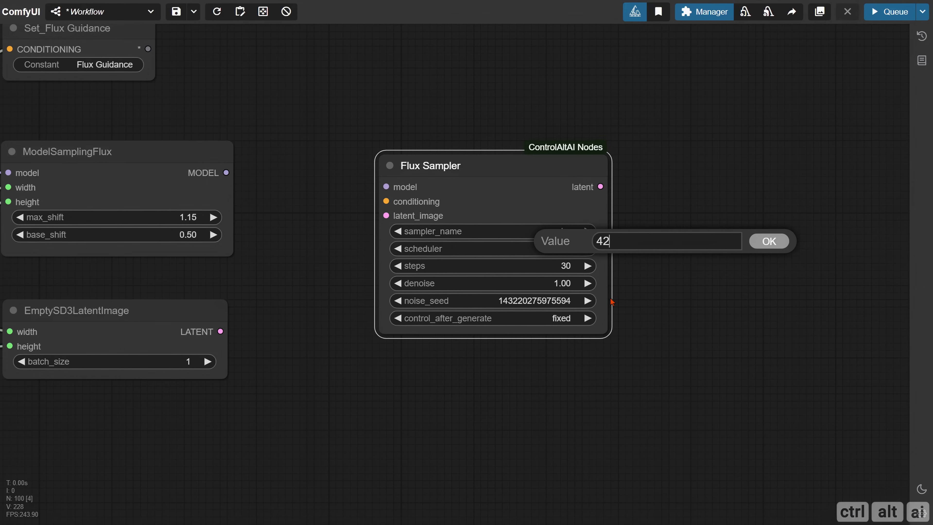
key("Return")
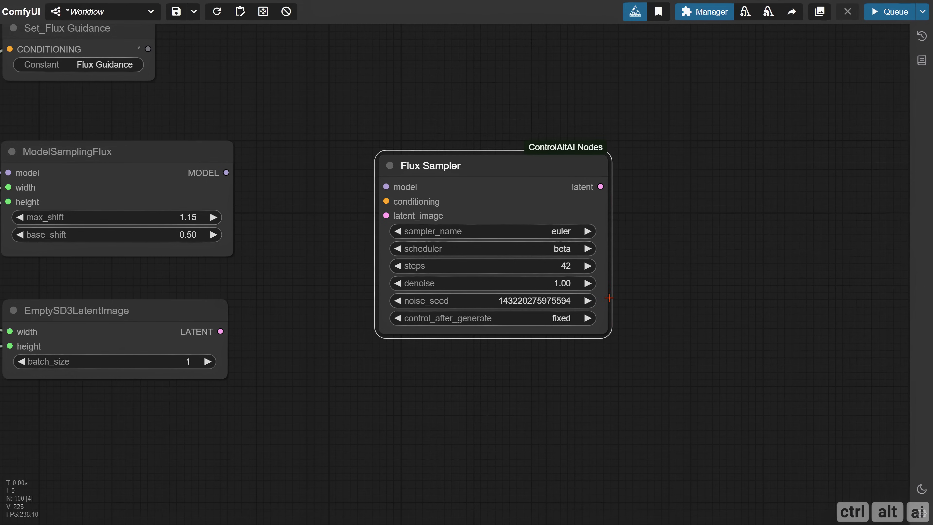
Set the Flux Sampler's sampler_name to heunpp2 and its scheduler to beta.
left_click(570, 232)
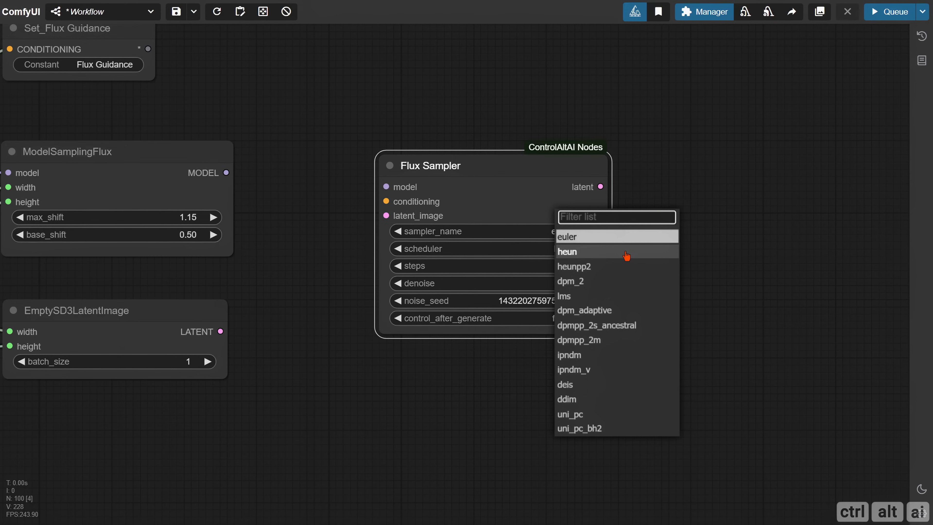
left_click(609, 266)
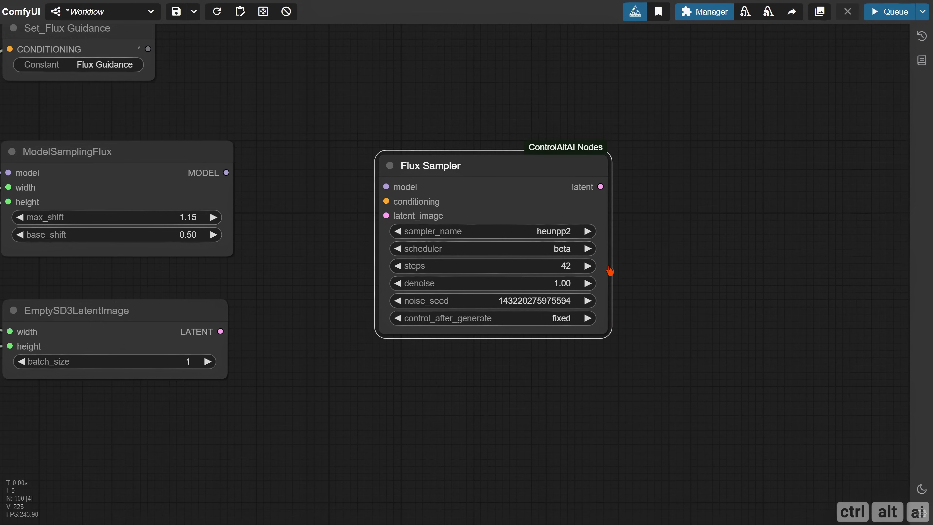
left_click(572, 250)
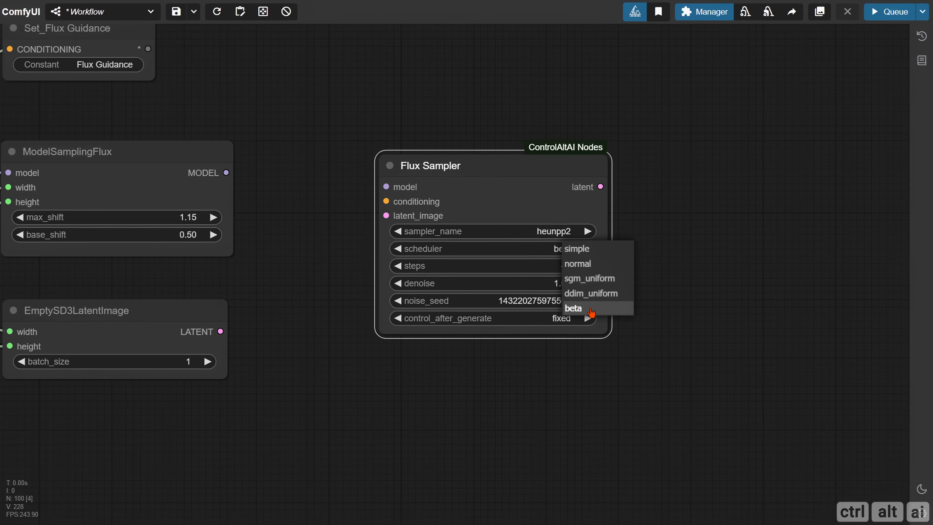
left_click(590, 309)
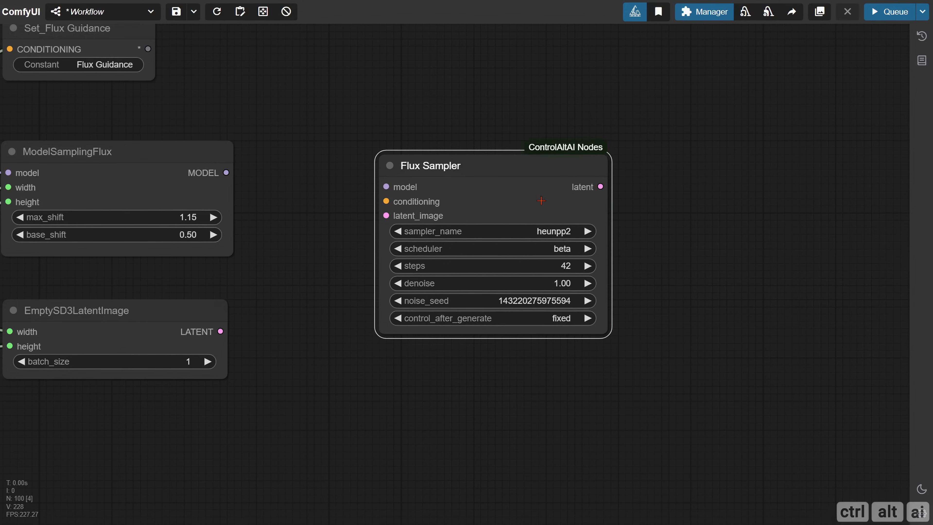
Connect ModelSamplingFlux's MODEL, CLIPTextEncodeFlux's CONDITIONING and EmptySD3LatentImage's LATENT outputs to the matching Flux Sampler inputs.
left_click_drag(304, 187, 410, 249)
left_click_drag(332, 234, 492, 249)
left_click_drag(434, 293, 625, 283)
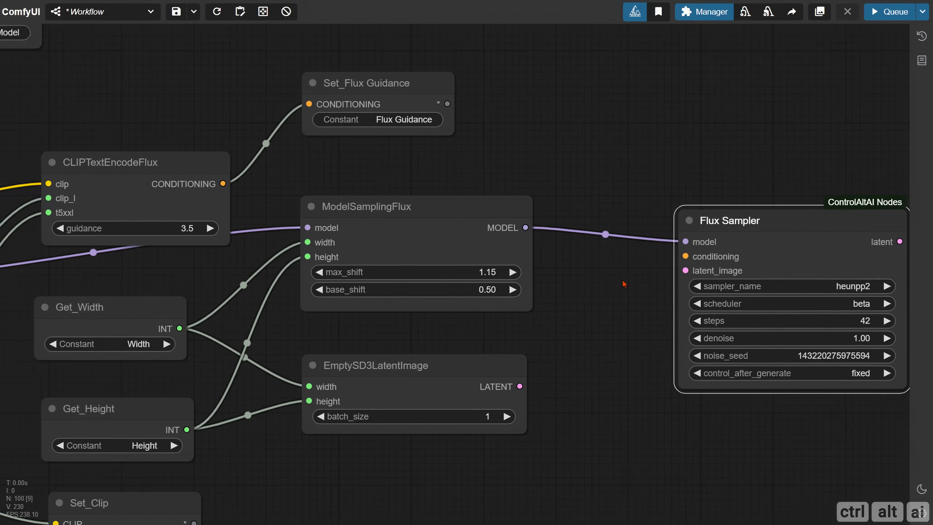
left_click_drag(220, 183, 683, 255)
left_click_drag(551, 459, 344, 445)
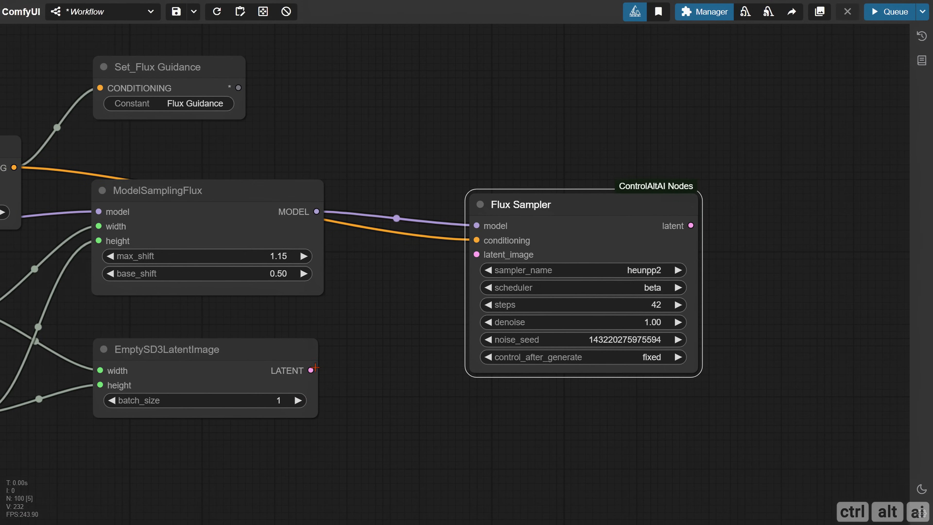
left_click_drag(311, 371, 474, 255)
Add a VAE Decode node fed by the Flux Sampler's latent output and place it beyond the sampler.
left_click_drag(409, 363, 441, 321)
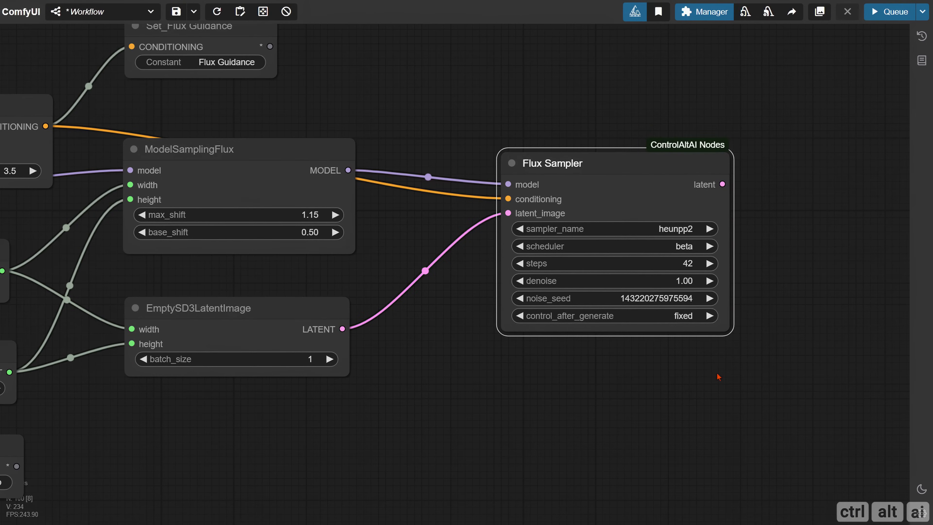
left_click_drag(719, 377, 377, 380)
left_click_drag(372, 186, 495, 159)
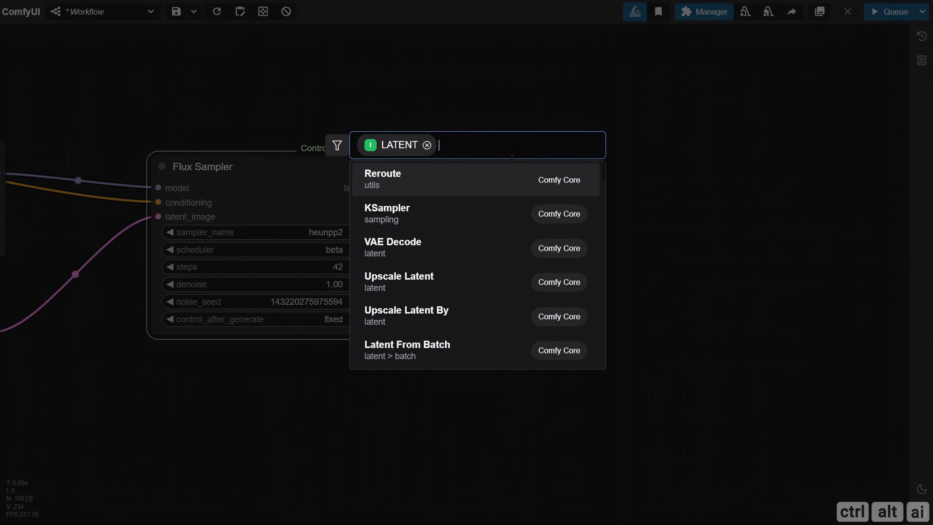
left_click(494, 239)
left_click_drag(562, 168, 593, 196)
Add a GetNode with its constant set to Vae, connect it to VAE Decode's vae input and arrange both nodes.
double_click(458, 323)
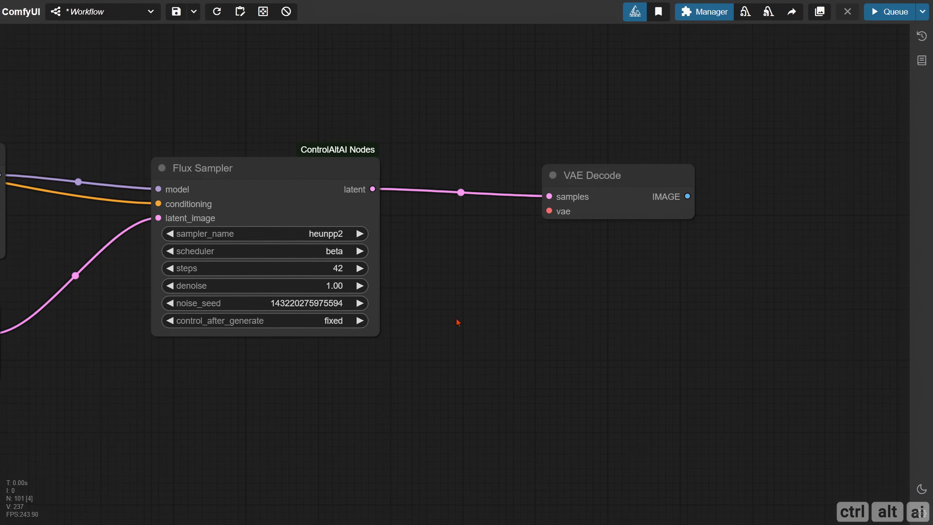
type("get")
left_click(404, 168)
left_click(467, 327)
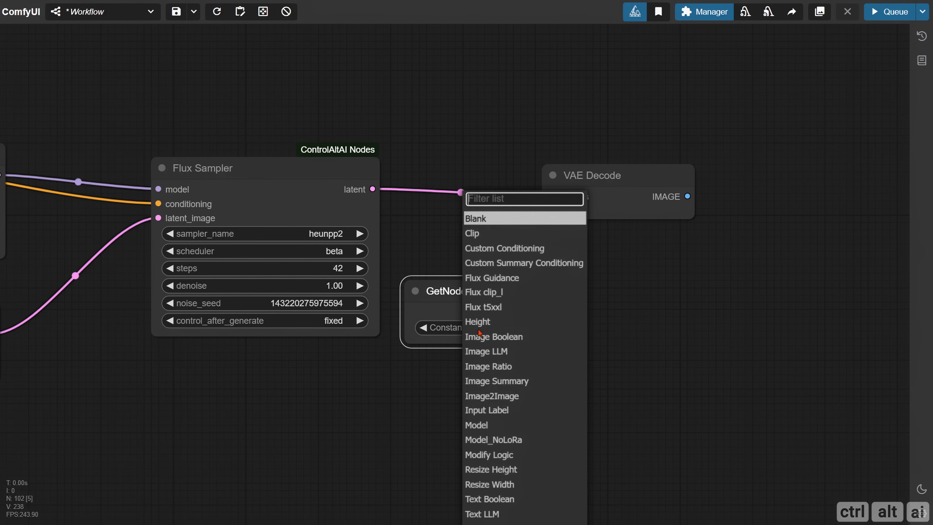
type("vae")
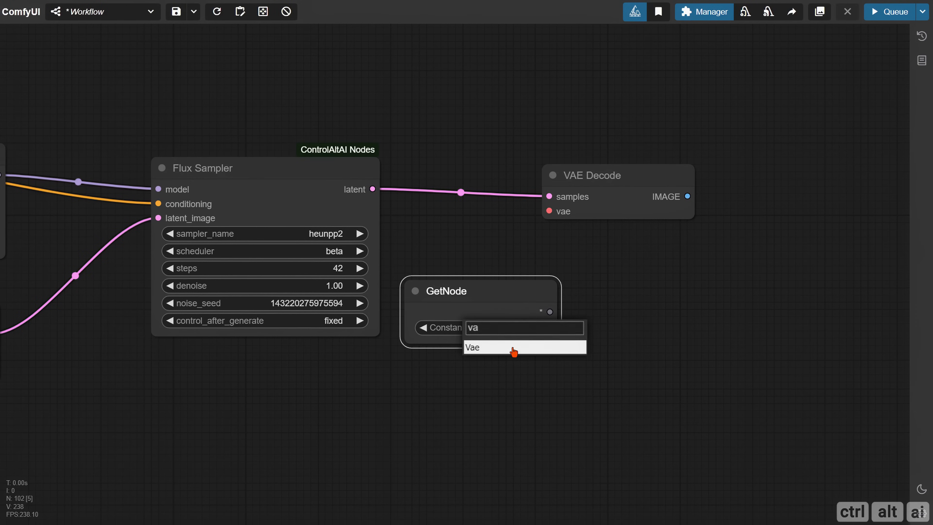
left_click(512, 349)
left_click_drag(550, 311, 550, 210)
left_click_drag(599, 195, 643, 231)
left_click_drag(511, 308, 503, 284)
Add a SetNode fed by VAE Decode's IMAGE output and set its constant to "1x Image".
left_click_drag(652, 344, 328, 327)
scroll(329, 330, "right", 5)
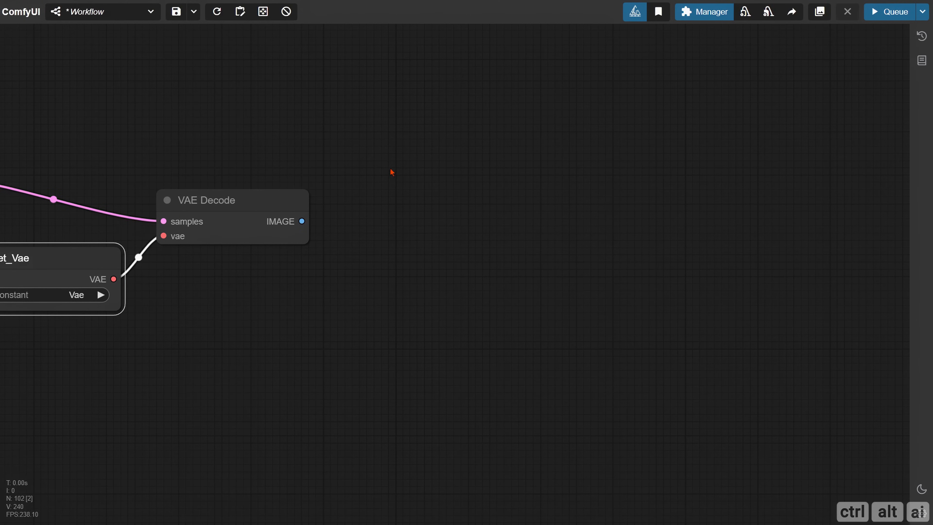
double_click(414, 123)
type("set")
key("Return")
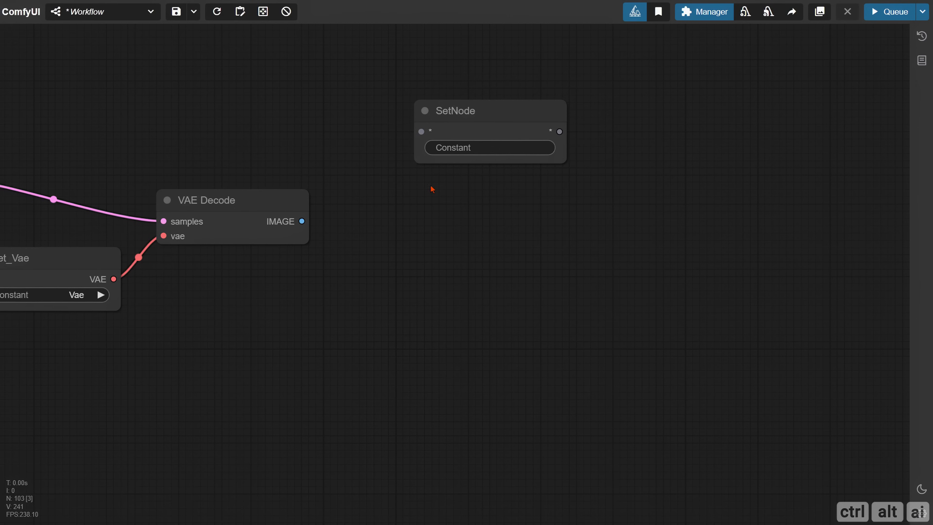
left_click_drag(456, 111, 422, 97)
left_click_drag(302, 221, 386, 126)
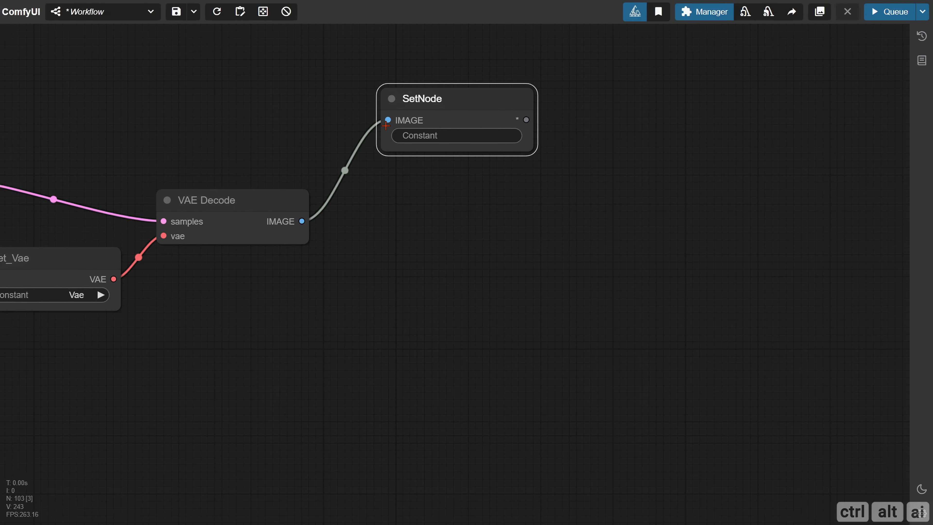
left_click(488, 136)
type("1x")
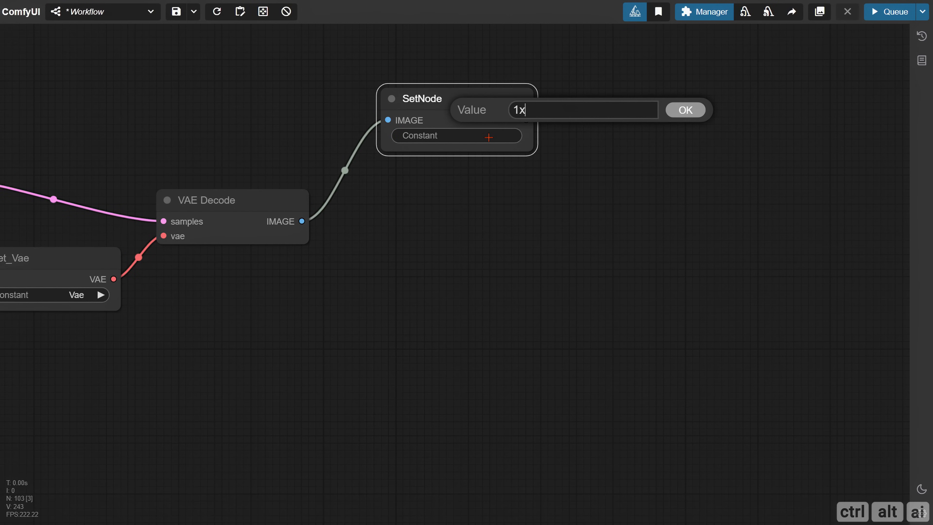
type(" Image")
key("Return")
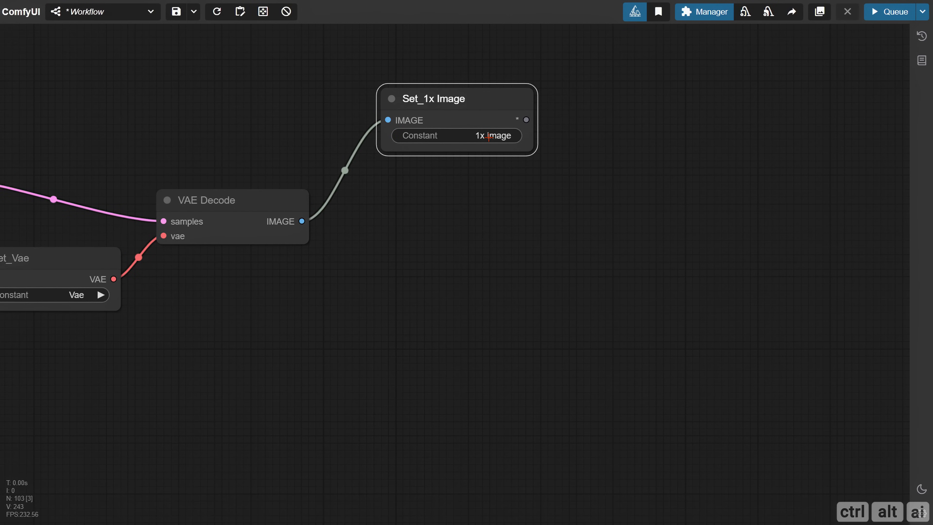
Add a LayerUtility: Purge VRAM node below Set_1x Image and connect VAE Decode's IMAGE output to its anything input.
double_click(414, 211)
type("purge")
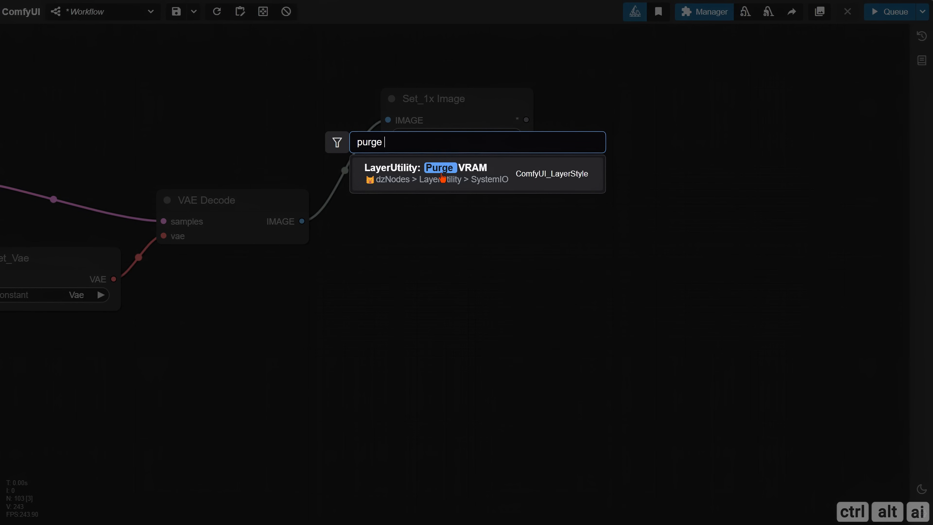
key("Return")
left_click_drag(486, 212, 439, 244)
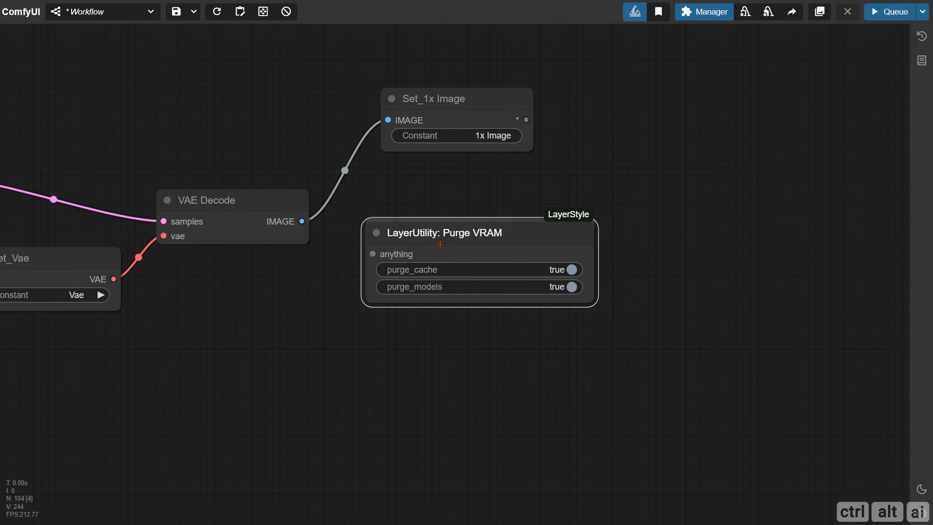
left_click_drag(302, 221, 439, 228)
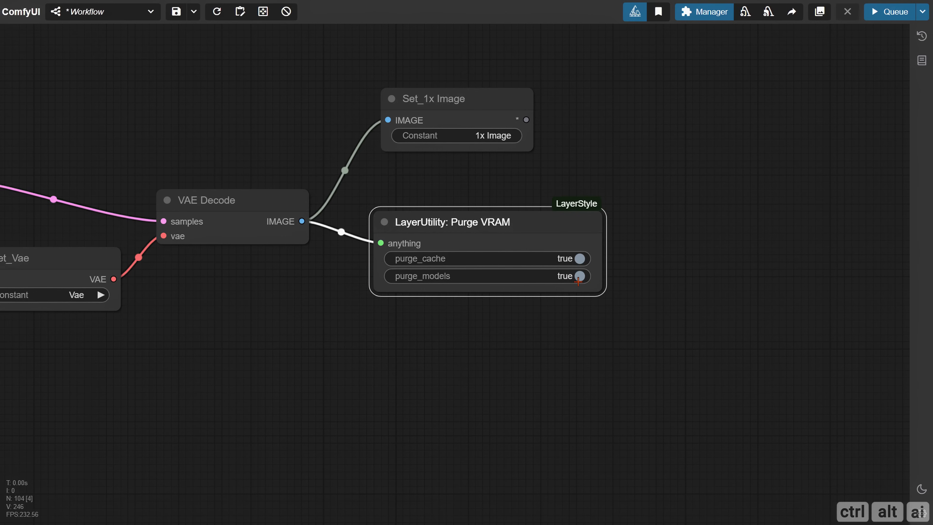
Add a Preview Image node fed by VAE Decode's IMAGE output and enlarge it beyond the Set_1x Image node.
scroll(537, 314, "down", 8)
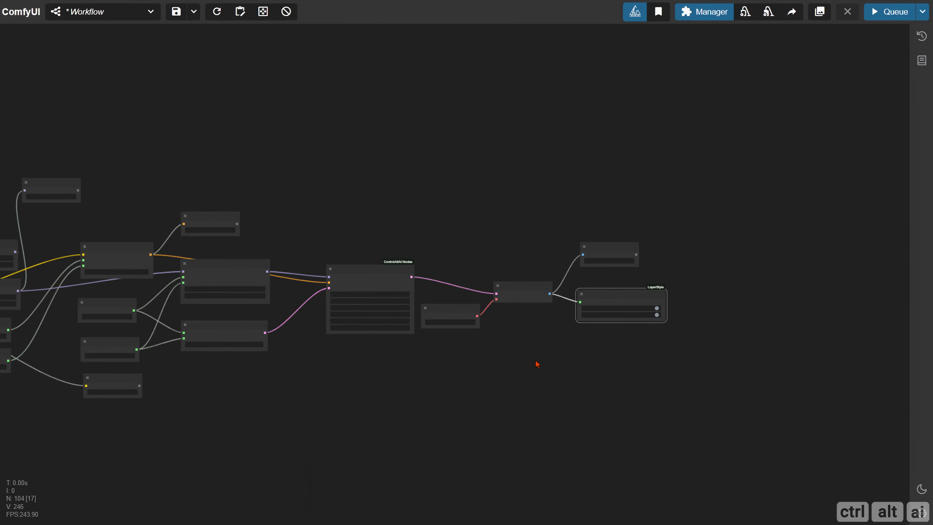
scroll(390, 285, "up", 7)
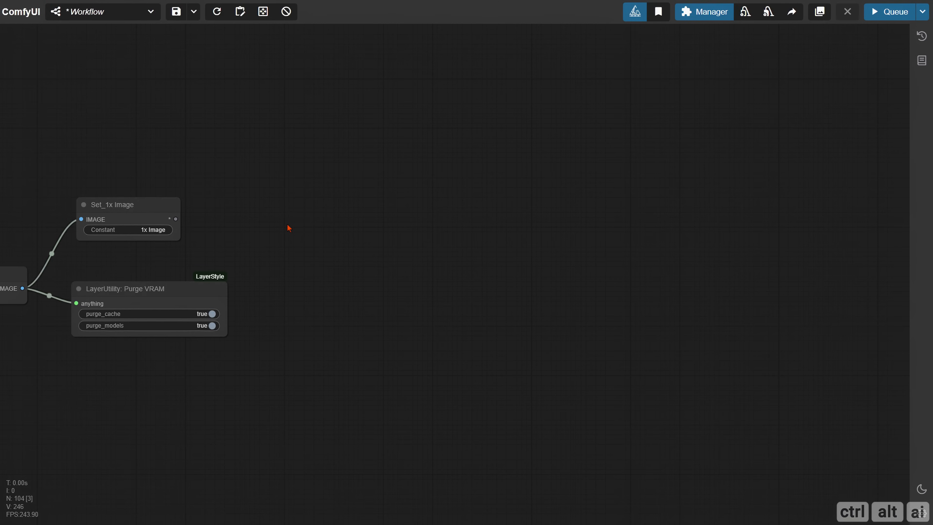
double_click(287, 227)
type("previ")
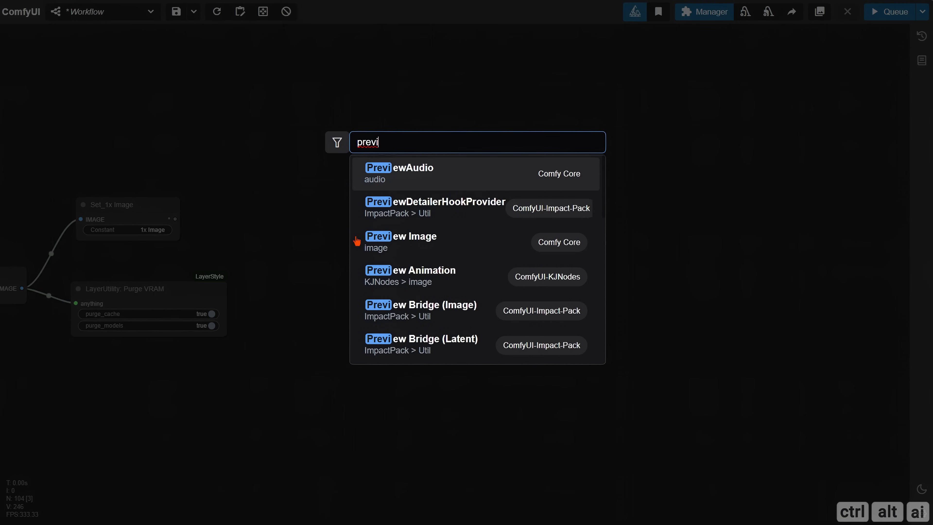
left_click(400, 235)
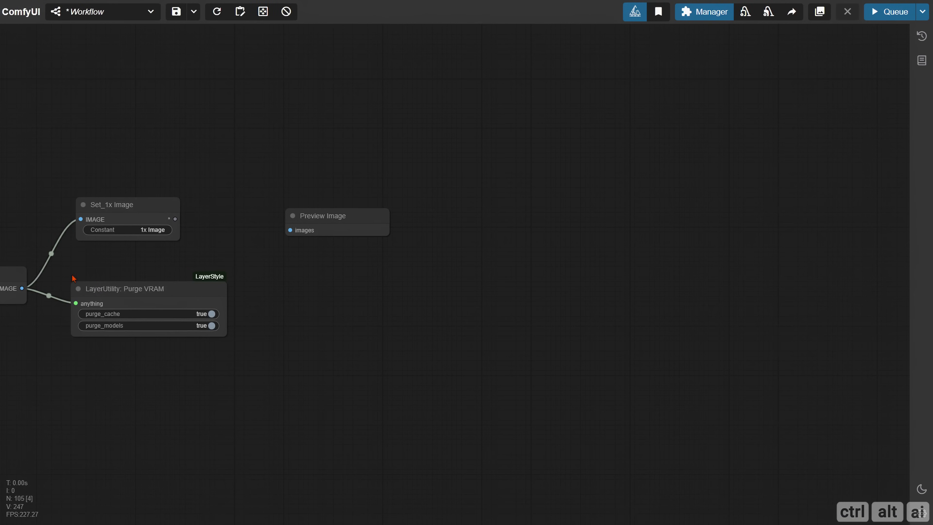
left_click_drag(22, 288, 290, 231)
left_click_drag(331, 216, 295, 178)
left_click_drag(354, 198, 551, 461)
left_click_drag(444, 375, 454, 369)
left_click(207, 183)
Enclose the Flux generation nodes, from the loaders to Preview Image, in a new group and position them inside it.
left_click_drag(201, 175, 757, 112)
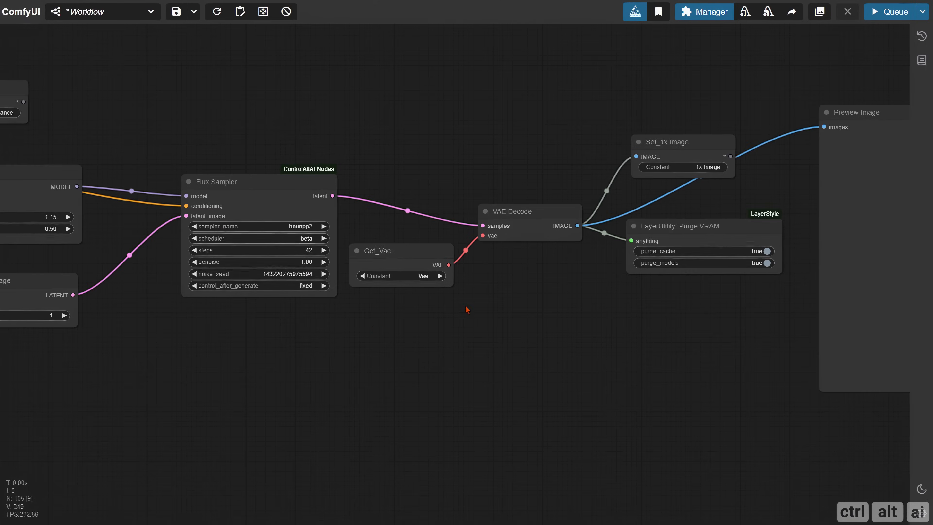
left_click_drag(468, 309, 635, 292)
left_click_drag(262, 346, 485, 349)
scroll(416, 356, "down", 8)
left_click_drag(89, 163, 655, 376)
right_click(339, 163)
left_click(355, 258)
left_click_drag(771, 329, 861, 369)
left_click_drag(423, 331, 521, 361)
left_click_drag(37, 172, 730, 381)
left_click_drag(467, 252, 508, 249)
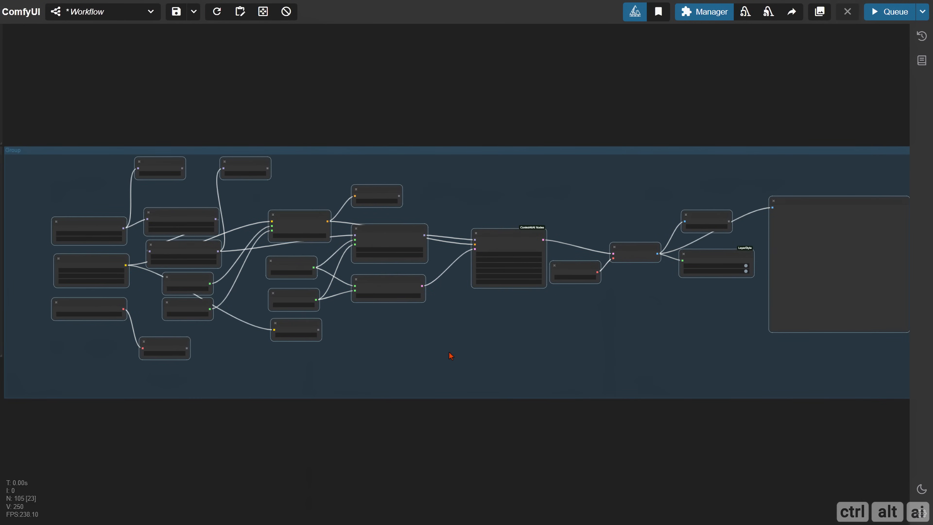
left_click_drag(451, 356, 457, 372)
Title the new group "Flux Core".
right_click(42, 187)
left_click(92, 446)
left_click(212, 441)
type("F")
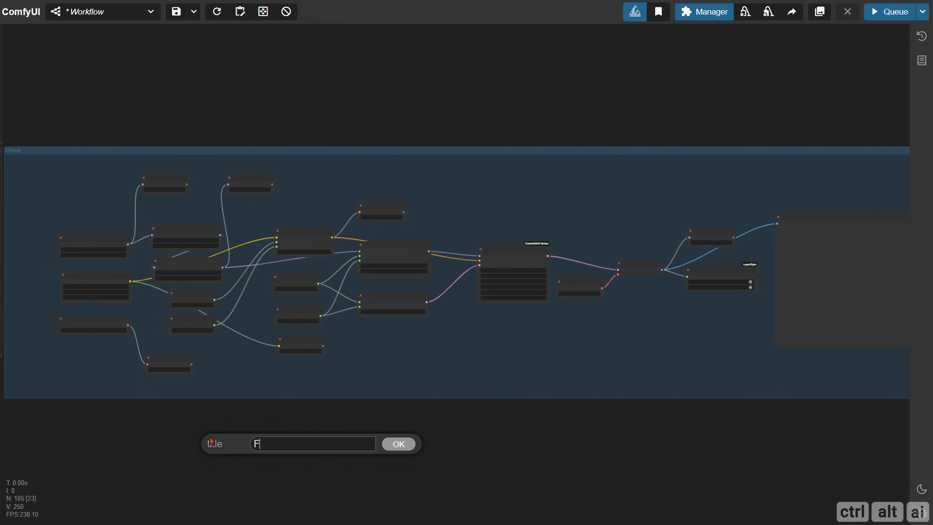
type("lux Core")
key("Return")
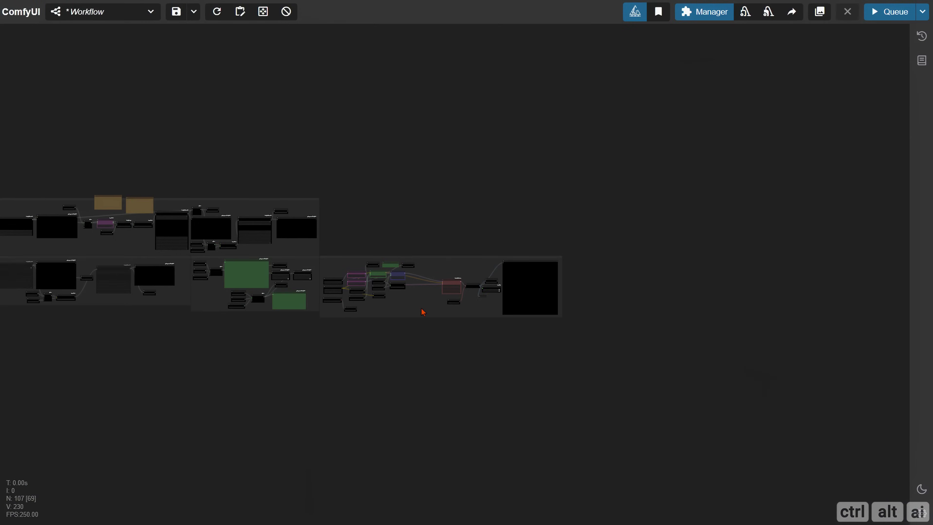
Add three Impact Pack Switch (Any) nodes, stacked vertically between ModelSamplingFlux and the Flux Sampler.
scroll(423, 313, "up", 15)
left_click_drag(393, 159, 400, 262)
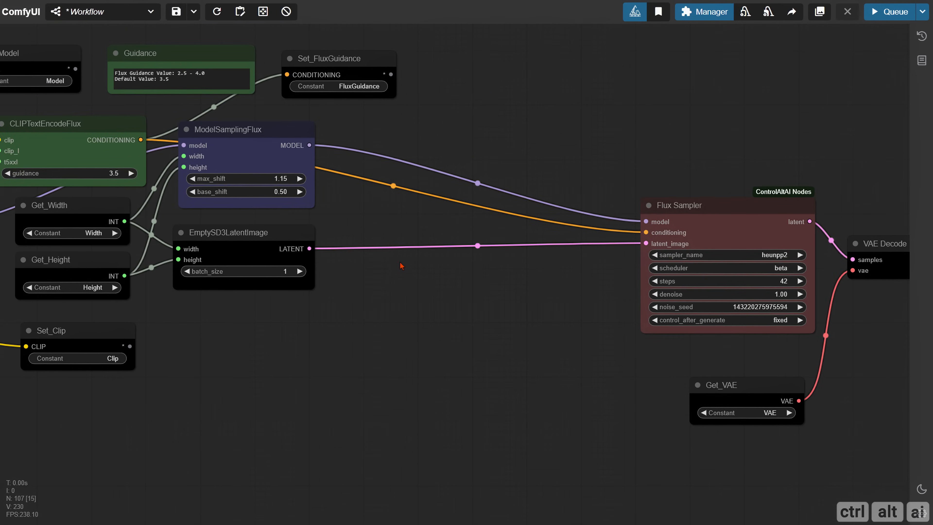
double_click(411, 225)
type("switch")
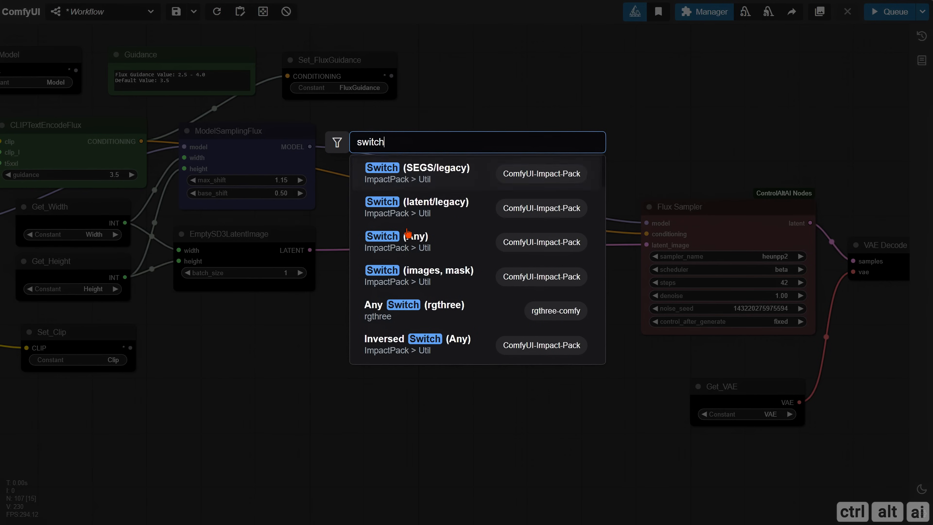
left_click(409, 238)
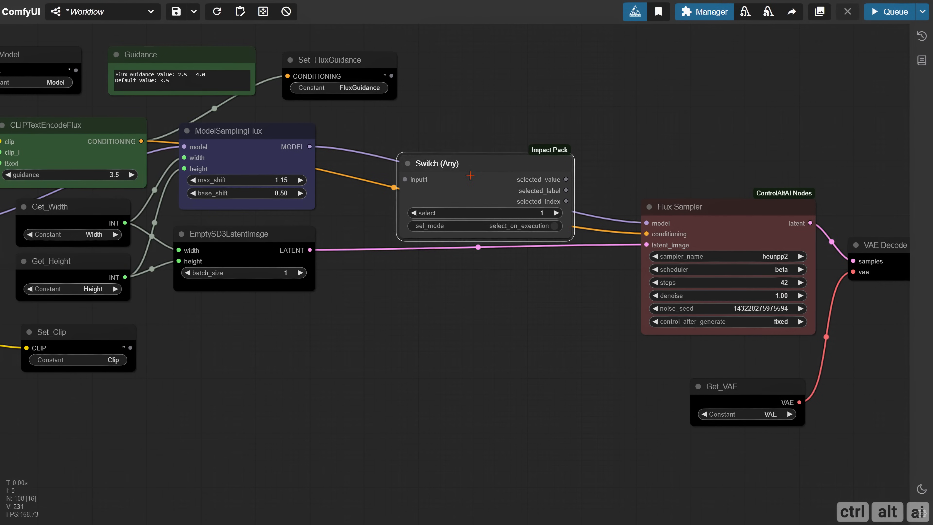
mouse_move(470, 175)
left_mouse_down()
mouse_move(472, 165)
mouse_move(470, 380)
left_mouse_up()
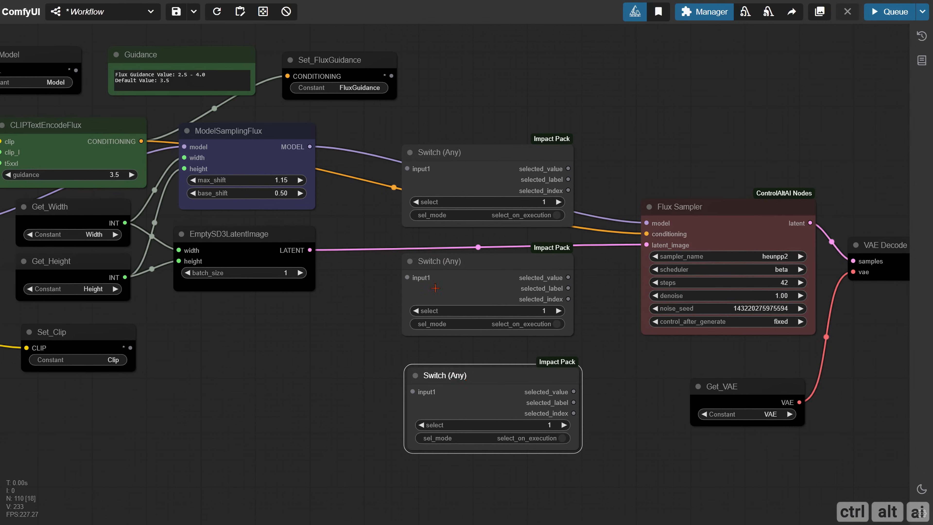
Connect ModelSamplingFlux's MODEL and EmptySD3LatentImage's LATENT to input1 of the first two switches, and feed the third from a new ComfyUI-Logic Float node.
left_click_drag(310, 147, 410, 170)
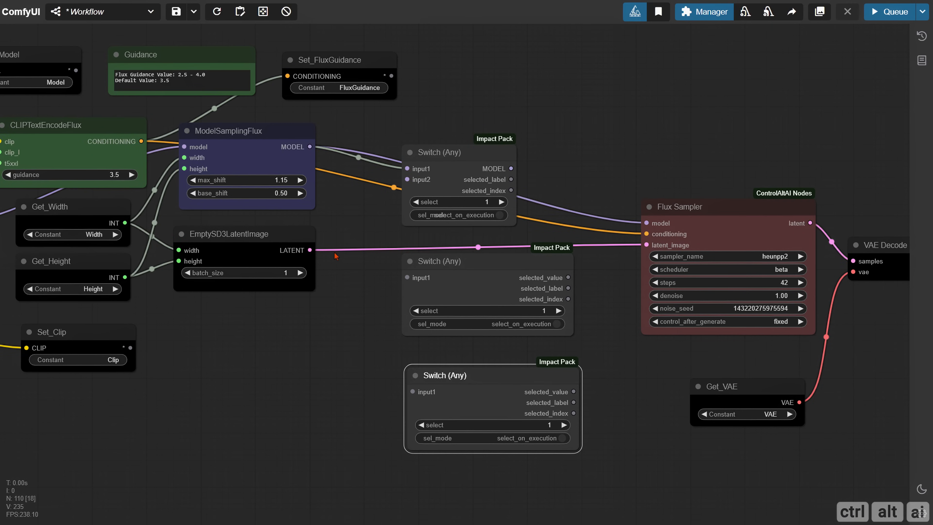
left_click_drag(309, 250, 489, 296)
left_click_drag(249, 333, 271, 298)
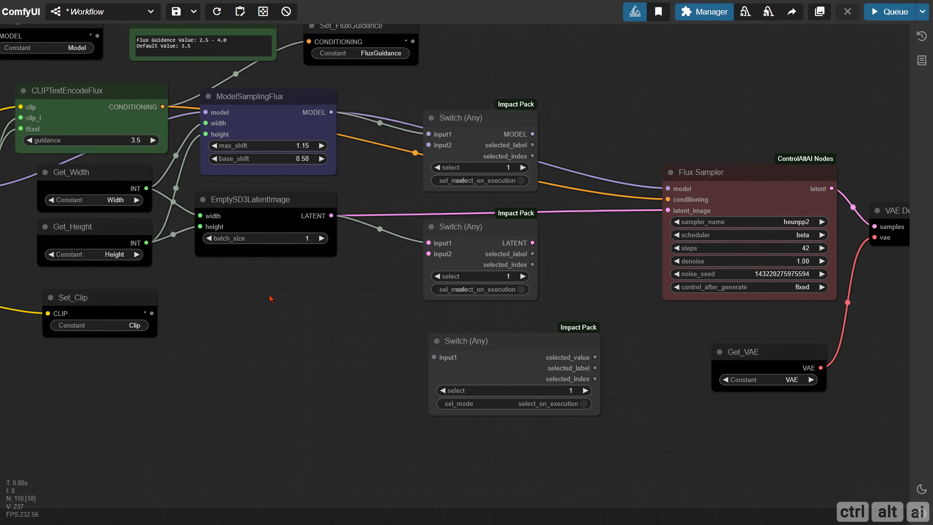
double_click(247, 302)
type("float")
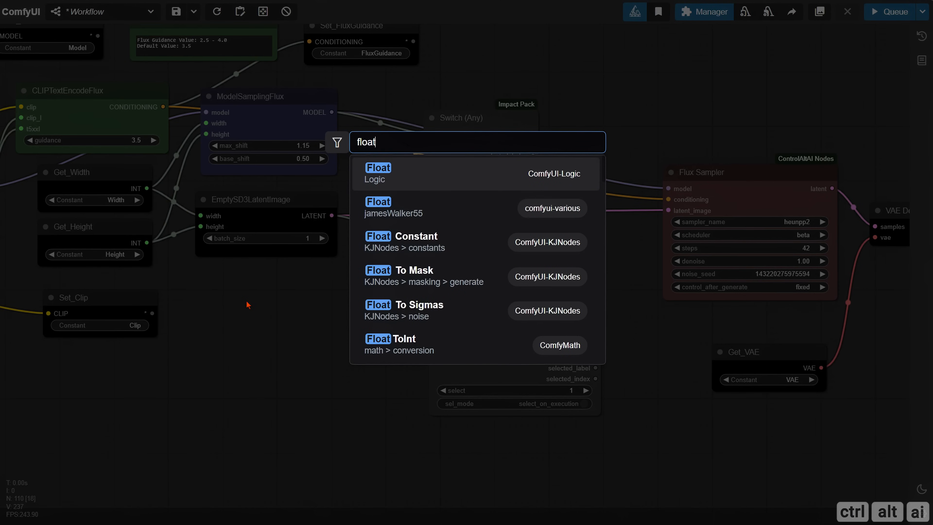
left_click(425, 181)
left_click_drag(334, 301, 295, 303)
left_click_drag(384, 338, 434, 357)
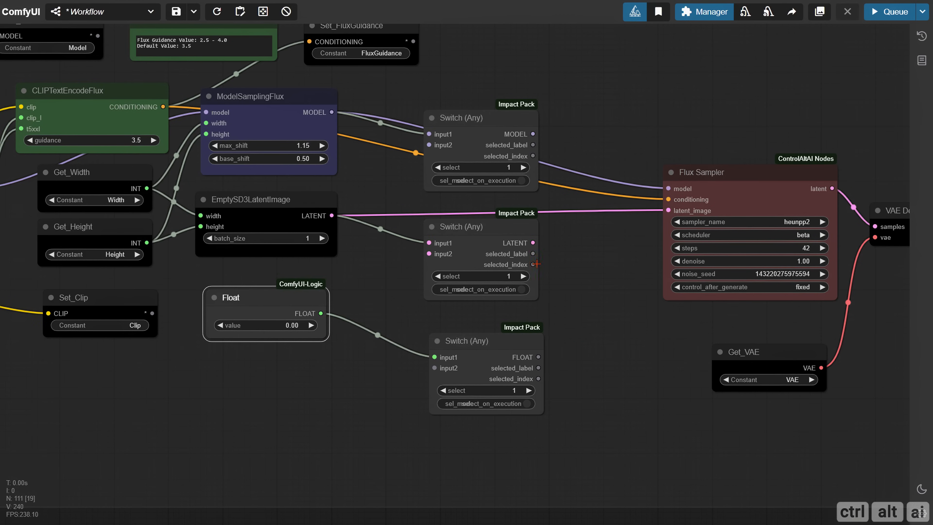
Convert the Flux Sampler's denoise widget to an input and connect the switches' FLOAT, LATENT and MODEL outputs to denoise, latent_image and model.
right_click(705, 184)
left_click(753, 431)
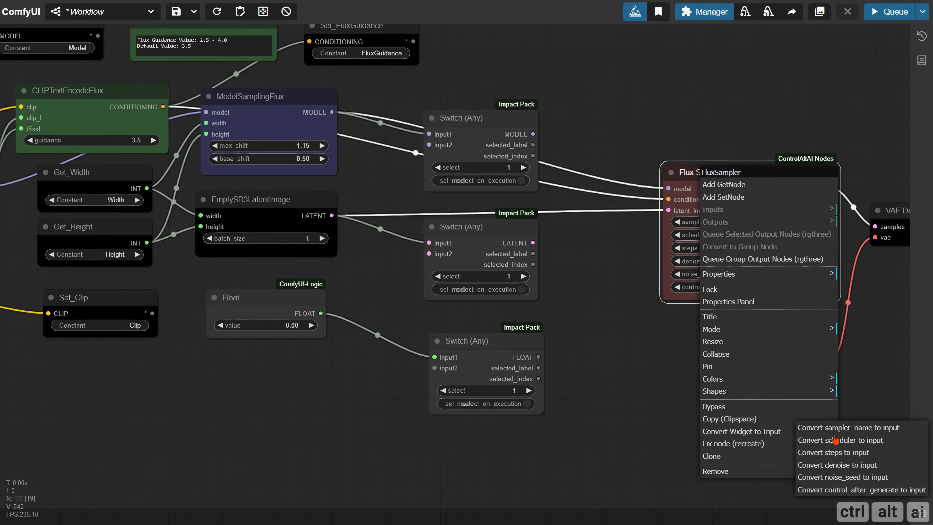
left_click(844, 466)
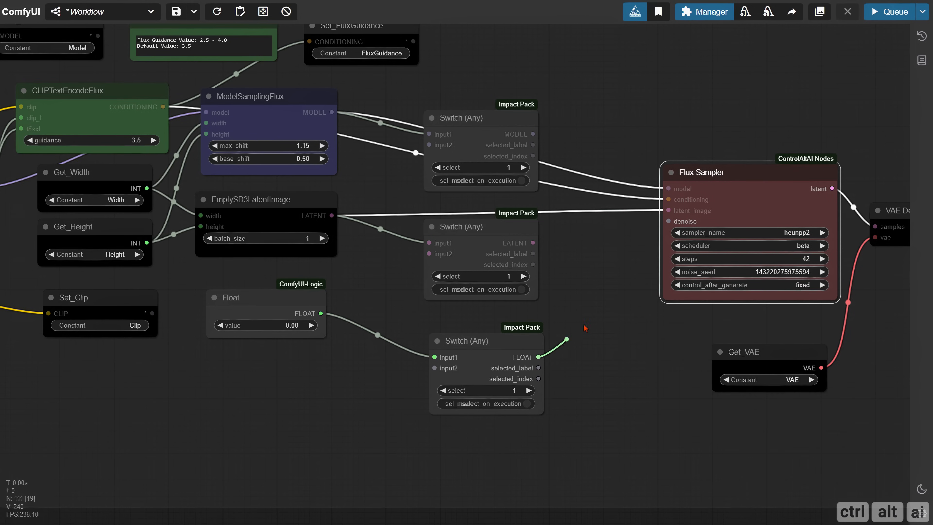
left_click_drag(538, 357, 669, 221)
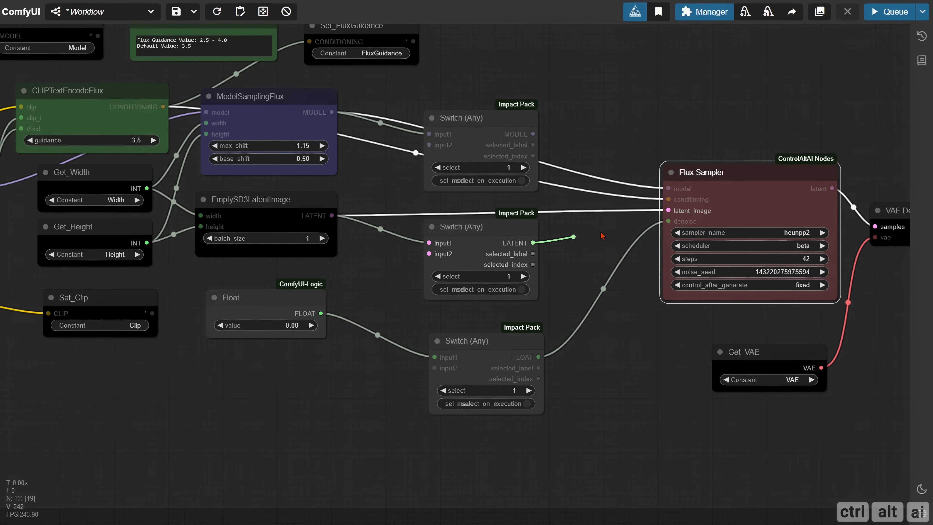
left_click_drag(532, 243, 669, 210)
left_click_drag(534, 134, 668, 188)
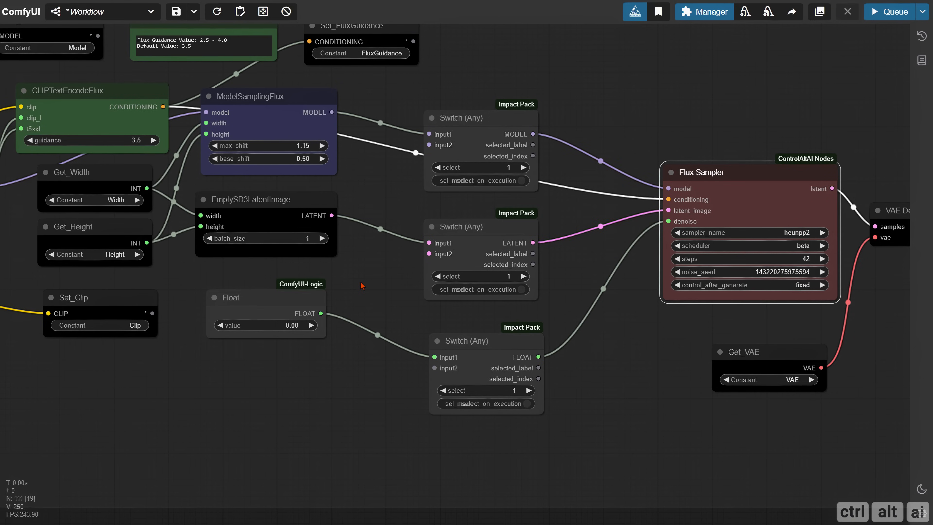
Retitle the Float node "Standard Denoise" and set its value to 1.
right_click(222, 301)
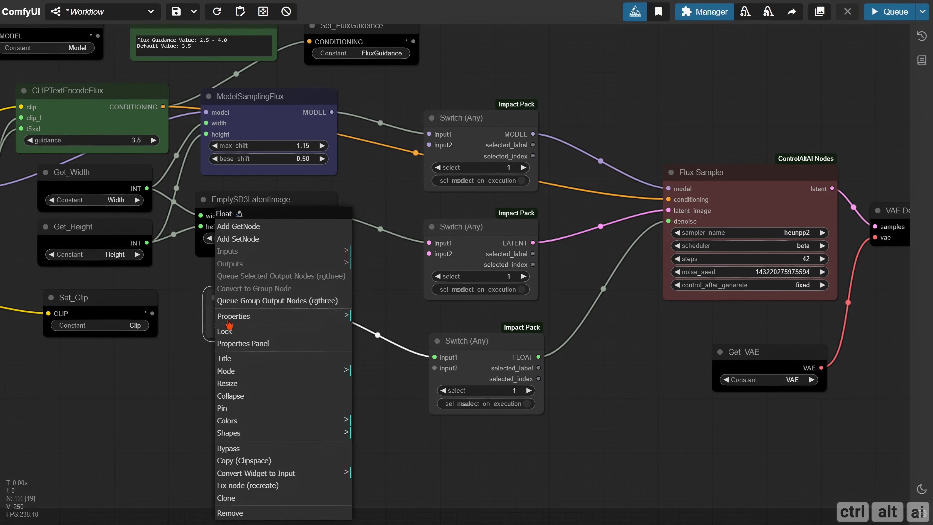
left_click(243, 364)
type("Standa")
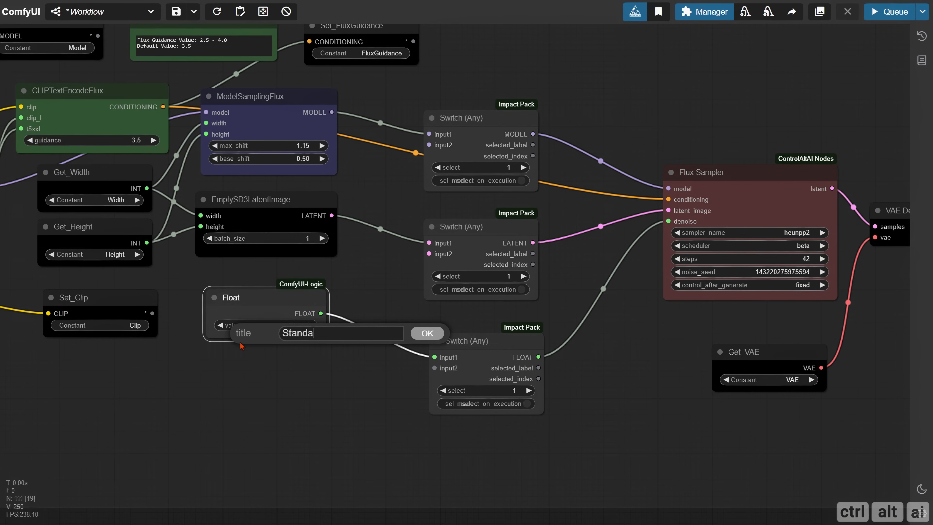
type("rd Denoise")
key("Return")
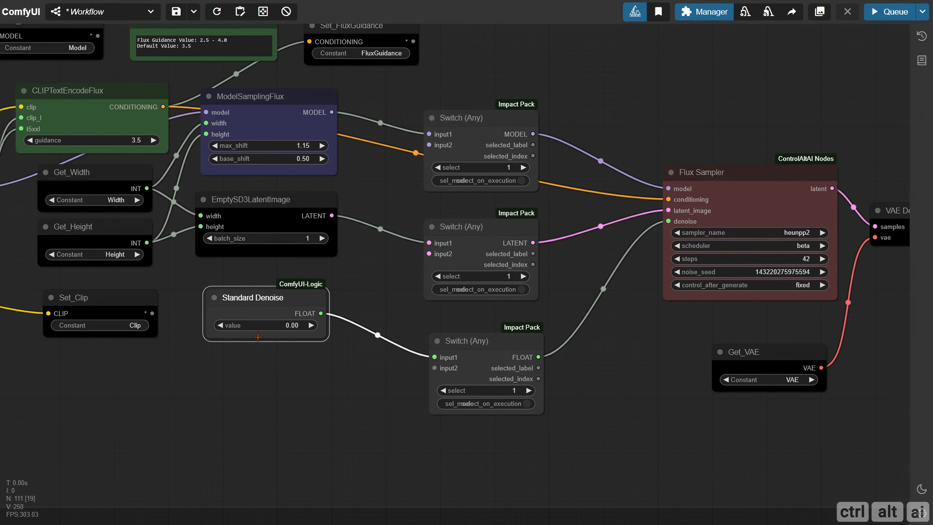
left_click(259, 325)
type("1")
key("Return")
left_click_drag(362, 406, 346, 286)
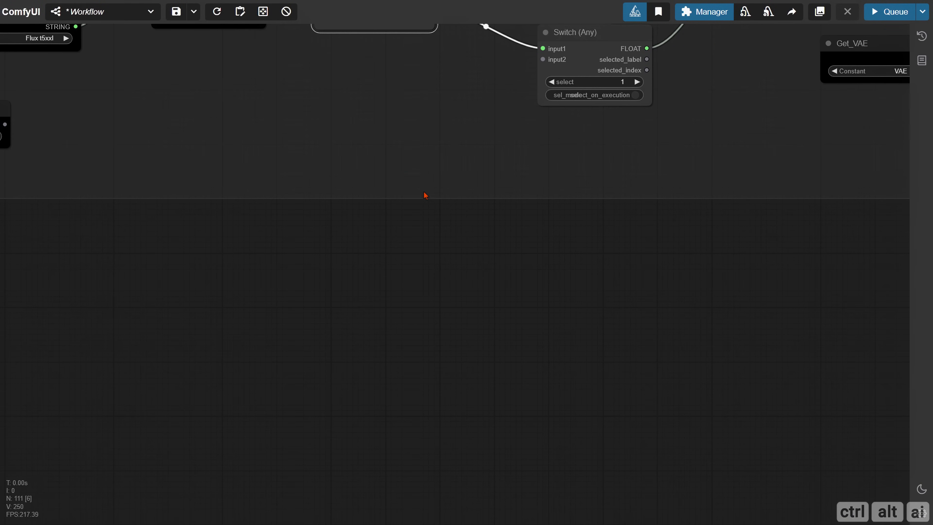
Add a VAE Encode node in the empty canvas area below the group.
scroll(406, 192, "left", 3)
double_click(246, 242)
type("va")
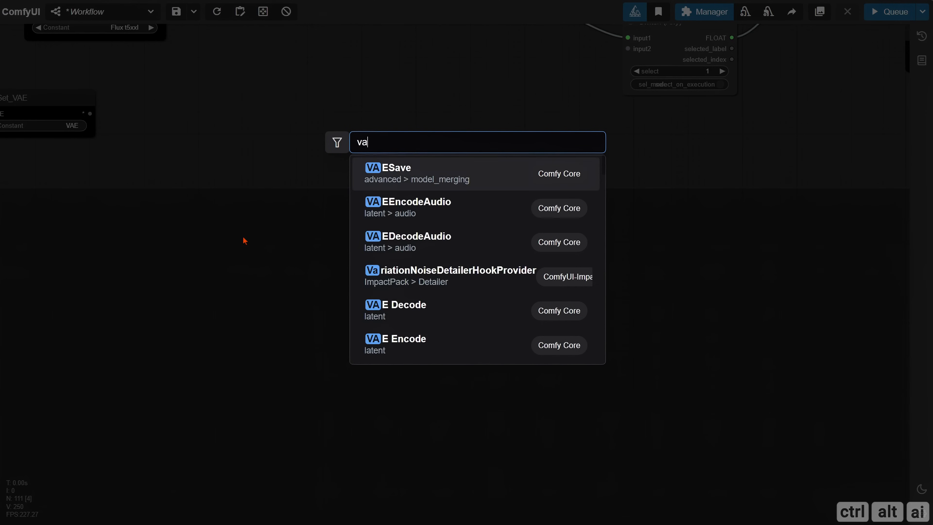
type("e enco")
left_click(360, 214)
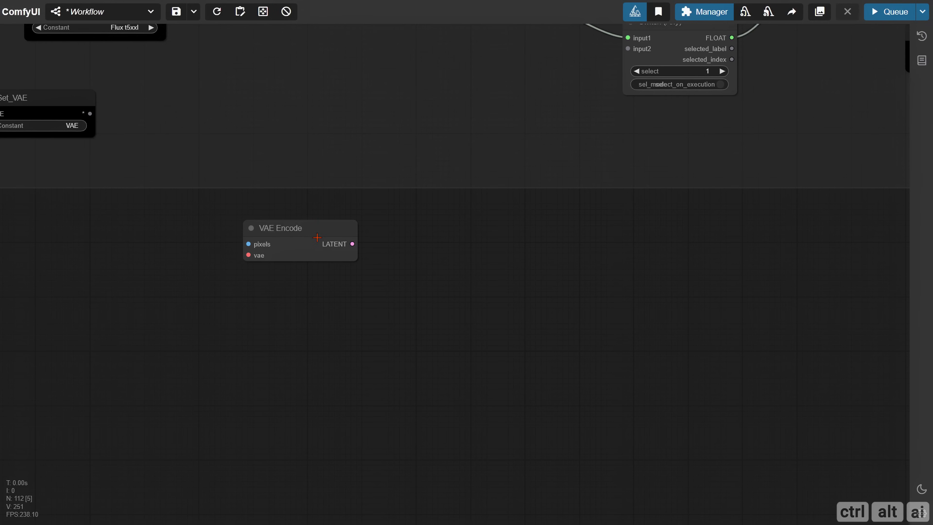
Add a GetNode beside VAE Encode, set its constant to VAE, and connect its output to the vae input.
scroll(272, 255, "left", 5)
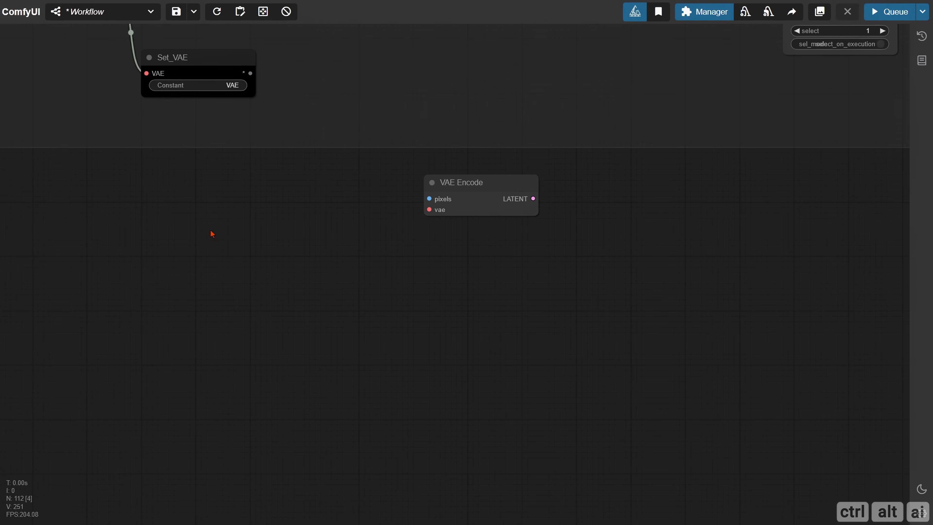
double_click(225, 260)
type("get")
key("Return")
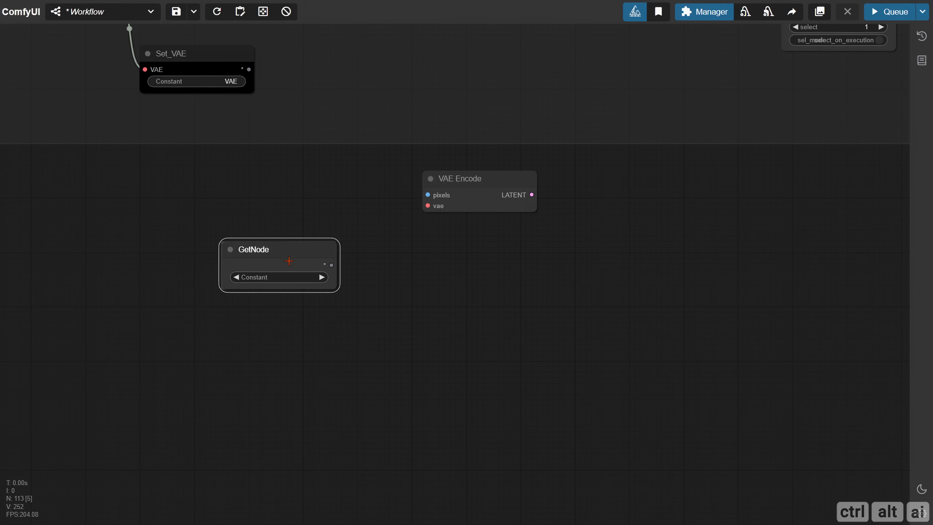
left_click(296, 293)
type("vae")
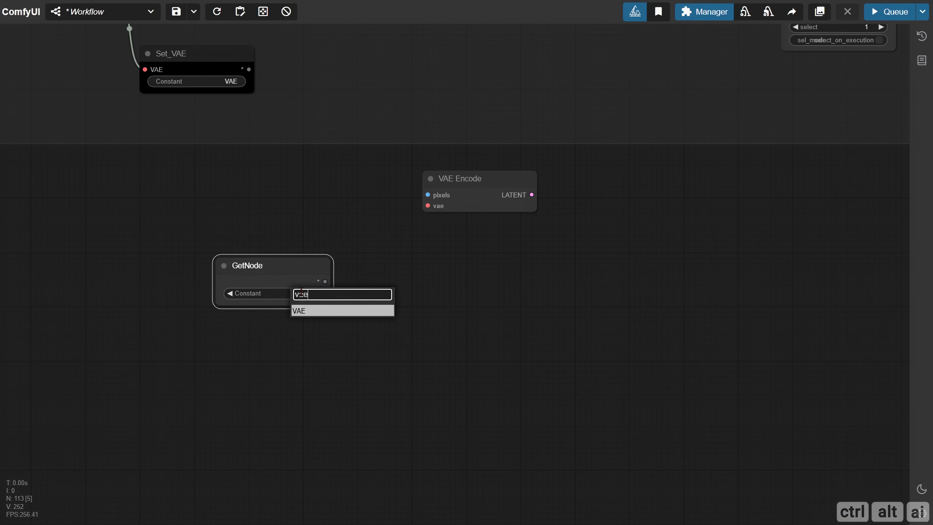
left_click(302, 311)
left_click_drag(325, 282, 430, 206)
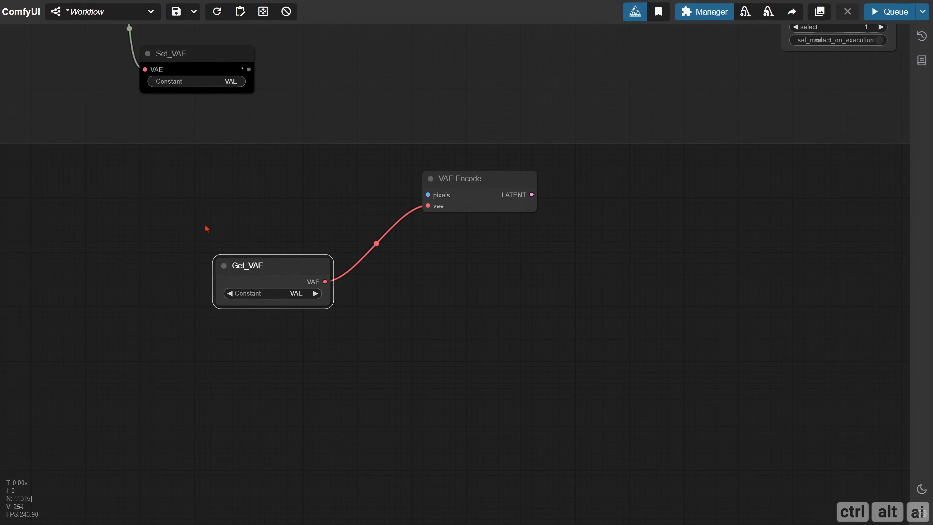
Duplicate Get_VAE above the original, set the copy's constant to Image2Image, and connect its IMAGE output to VAE Encode's pixels input.
key("ctrl+c")
key("ctrl+v")
left_click_drag(270, 193, 257, 184)
left_click(292, 212)
type("im")
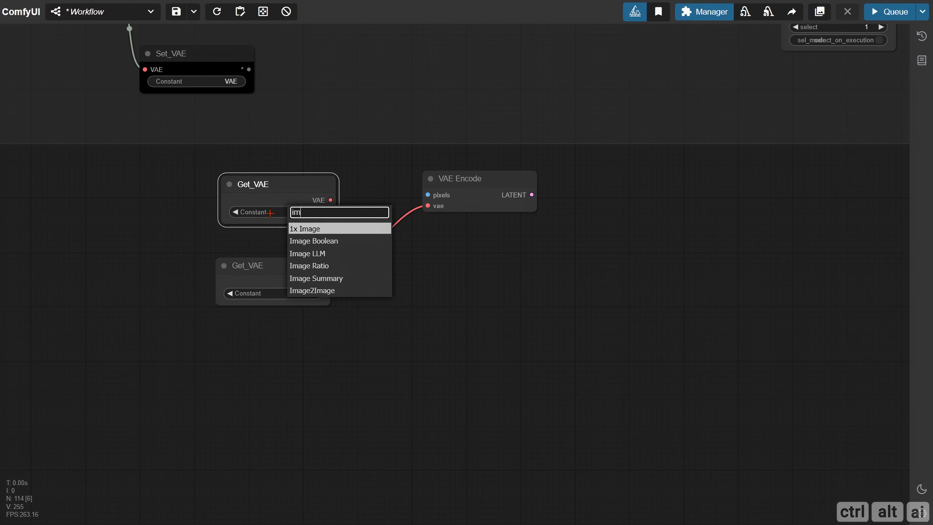
type("age")
left_click(312, 290)
left_click_drag(331, 200, 427, 195)
left_click_drag(334, 222, 351, 223)
Examine the Set_Image2Image node next to Image Resize in the image input group to see which output feeds it.
scroll(323, 243, "down", 9)
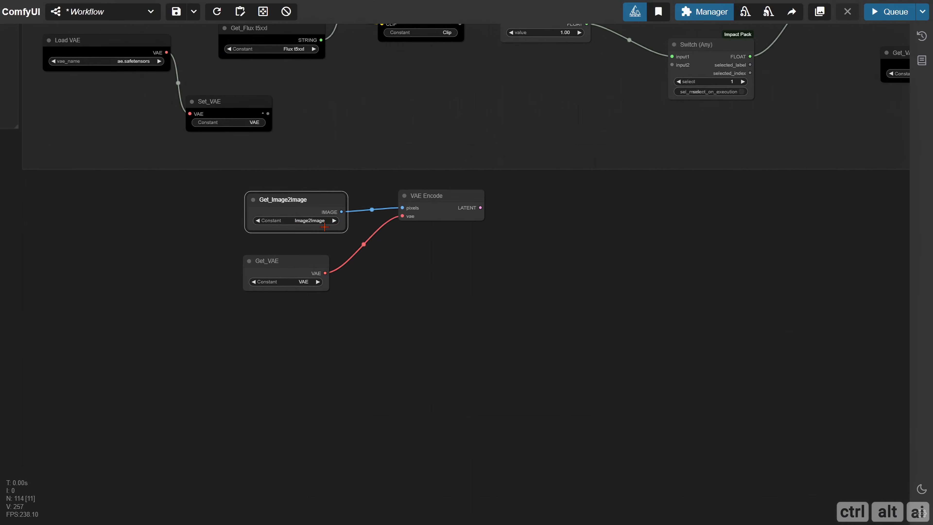
left_click_drag(145, 258, 892, 476)
left_click_drag(63, 143, 617, 371)
left_click_drag(135, 206, 376, 214)
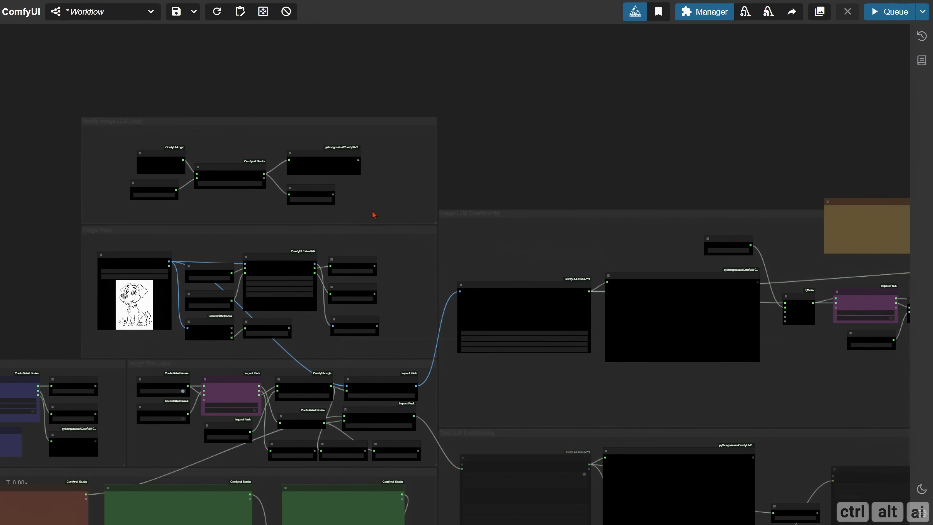
scroll(302, 310, "up", 11)
left_click_drag(356, 332, 387, 334)
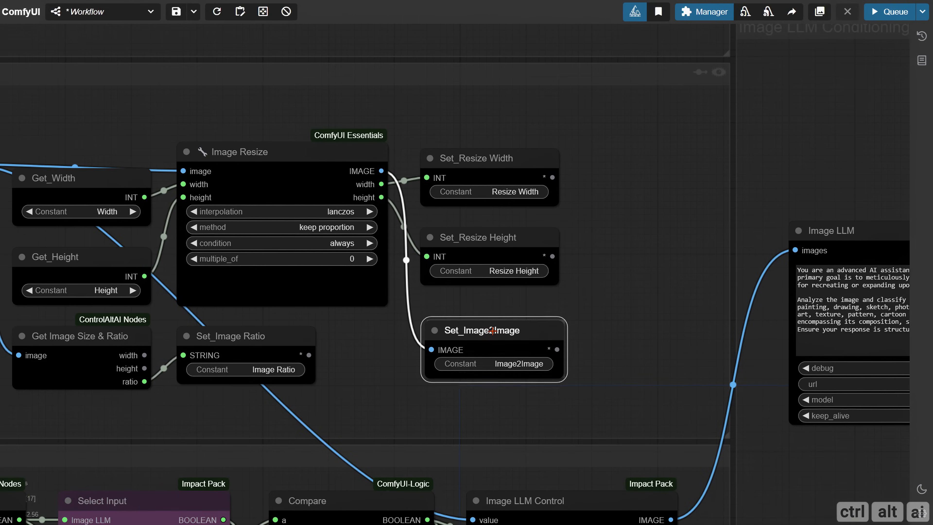
scroll(616, 327, "down", 6)
scroll(616, 324, "down", 6)
left_click_drag(565, 303, 155, 165)
left_click_drag(598, 465, 55, 279)
left_click_drag(790, 425, 223, 364)
scroll(418, 356, "up", 11)
left_click_drag(434, 317, 341, 313)
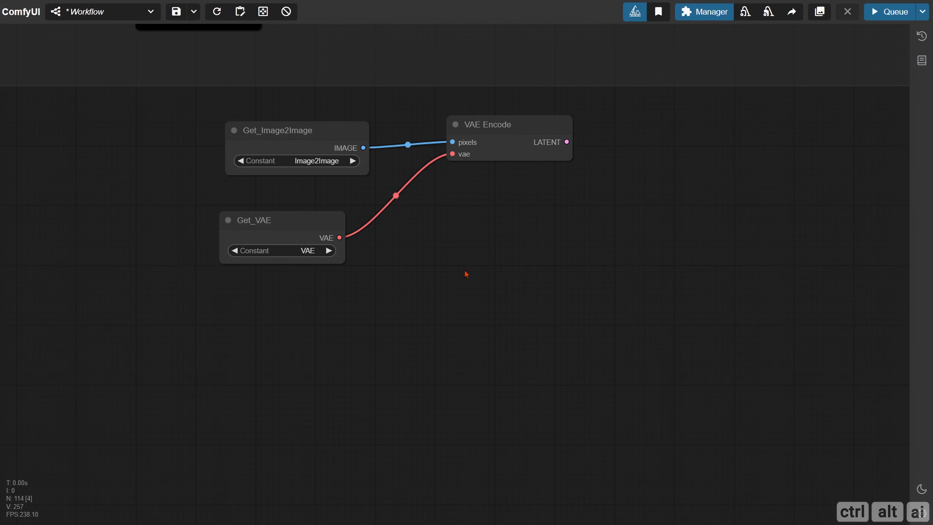
Connect VAE Encode's LATENT to input2 of the latent switch and rename the switch's first two inputs "Standard" and "Img2Img".
left_click_drag(466, 274, 265, 423)
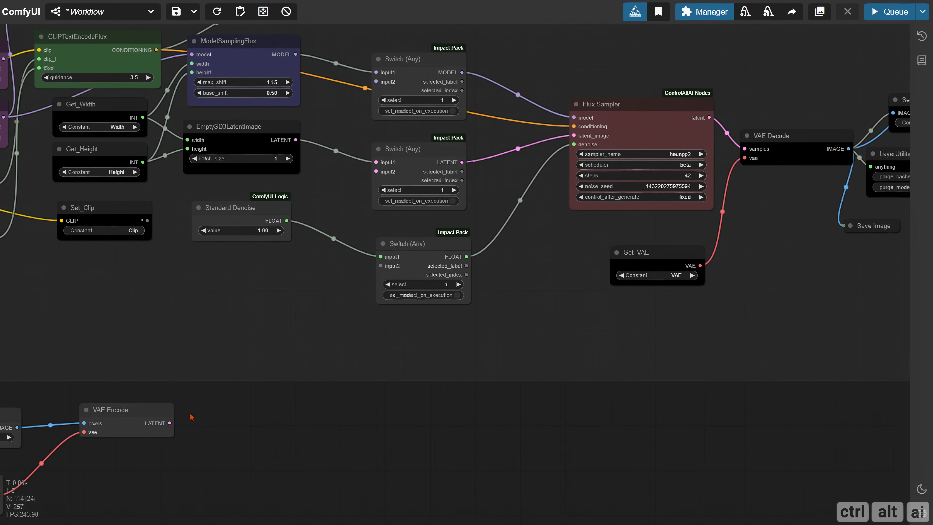
left_click_drag(169, 423, 337, 180)
scroll(354, 184, "up", 5)
double_click(390, 161)
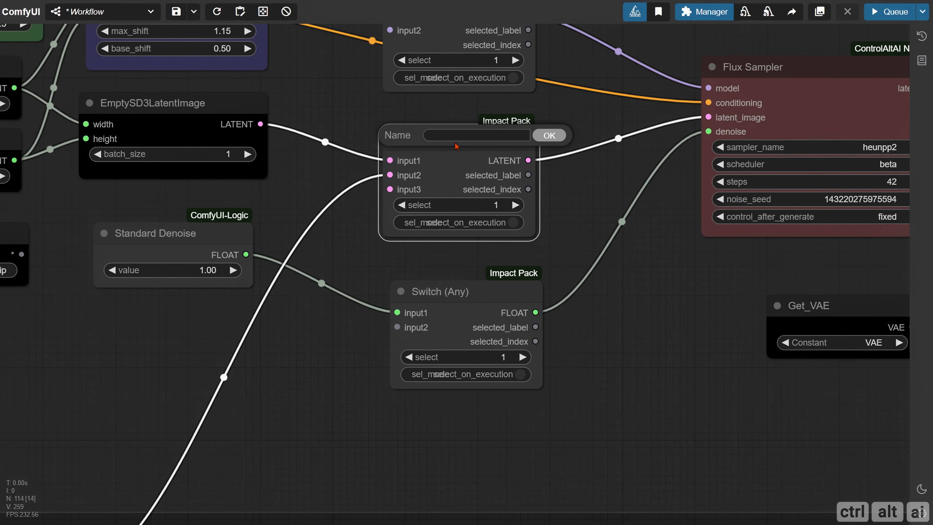
type("Standard")
key("Return")
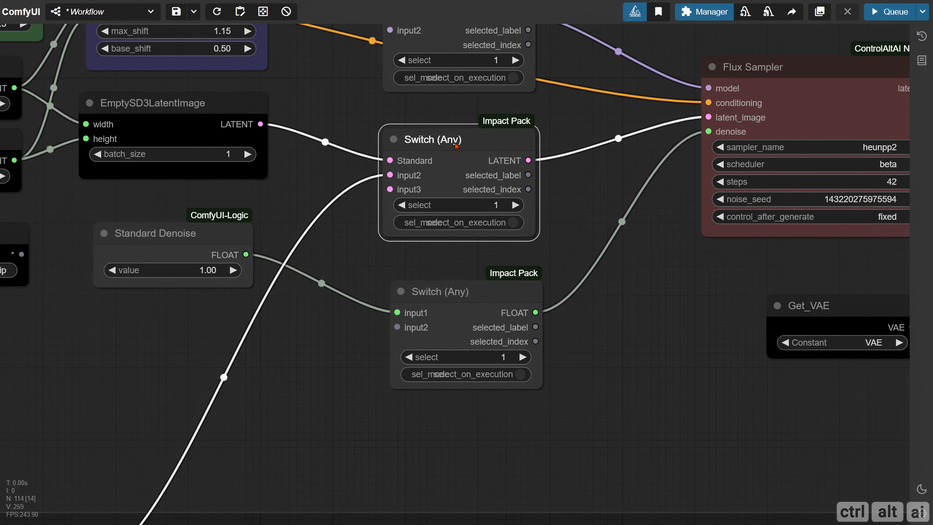
right_click(400, 172)
left_click(396, 172)
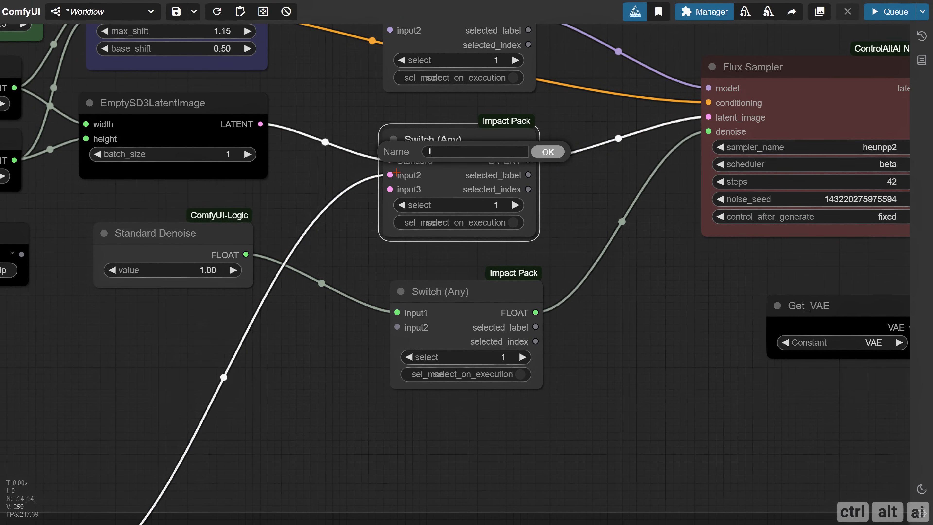
type("Img2Img")
key("Return")
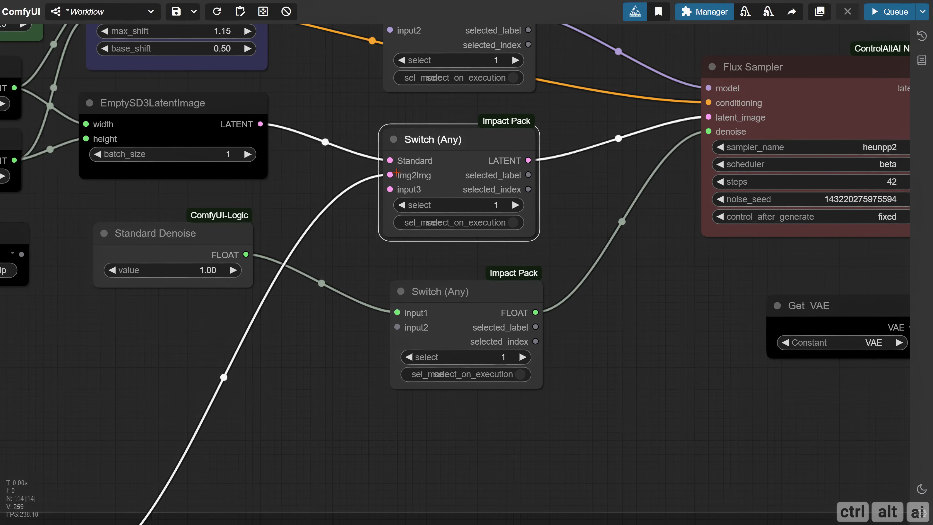
Retitle the latent switch "Select Latent Setting".
right_click(393, 135)
left_click(426, 245)
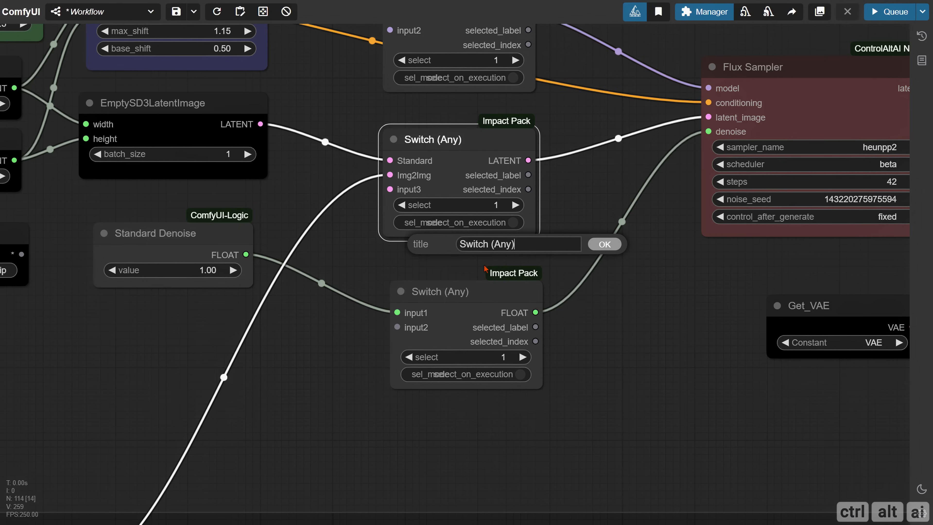
key("ctrl+a")
type("Select Latent Setting")
key("Return")
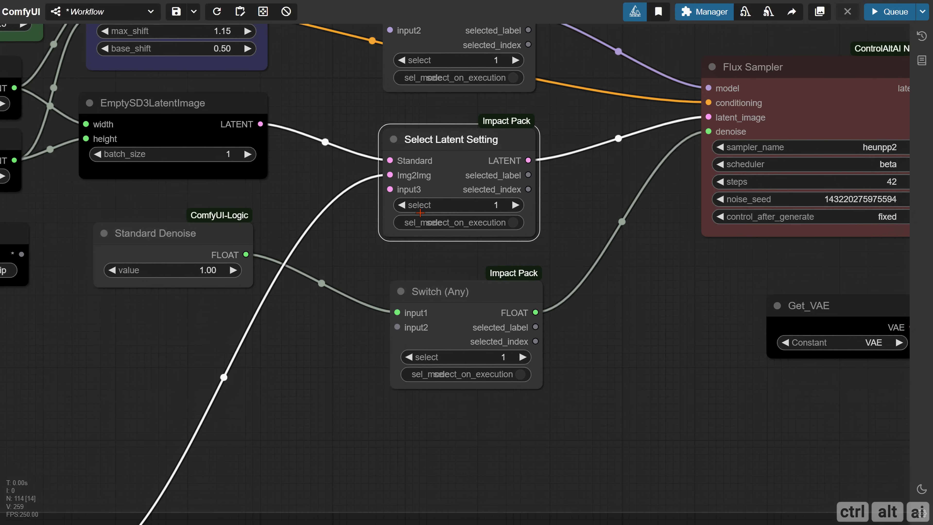
Duplicate the ModelSamplingFlux node and place the copy below the group, to the right of VAE Encode.
scroll(534, 232, "down", 5)
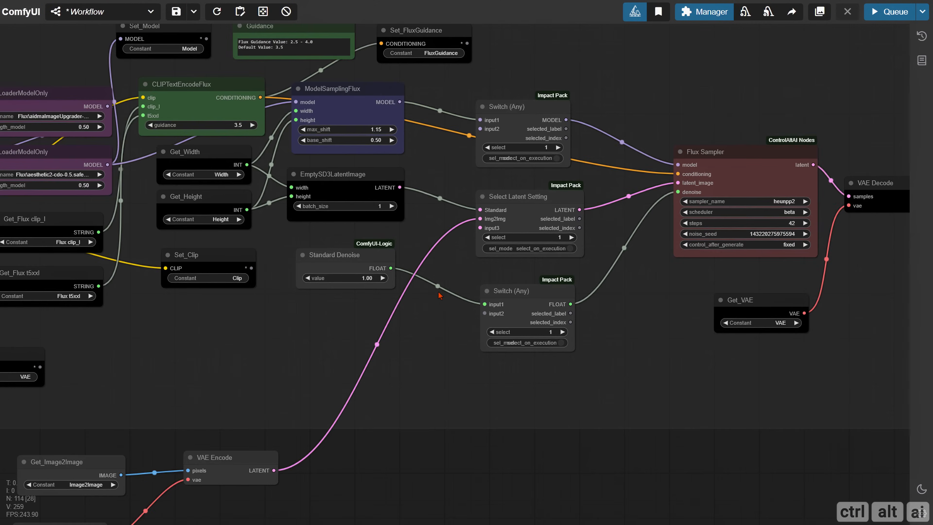
left_click_drag(362, 58, 384, 430)
left_click_drag(439, 423, 398, 222)
left_click_drag(344, 209, 385, 230)
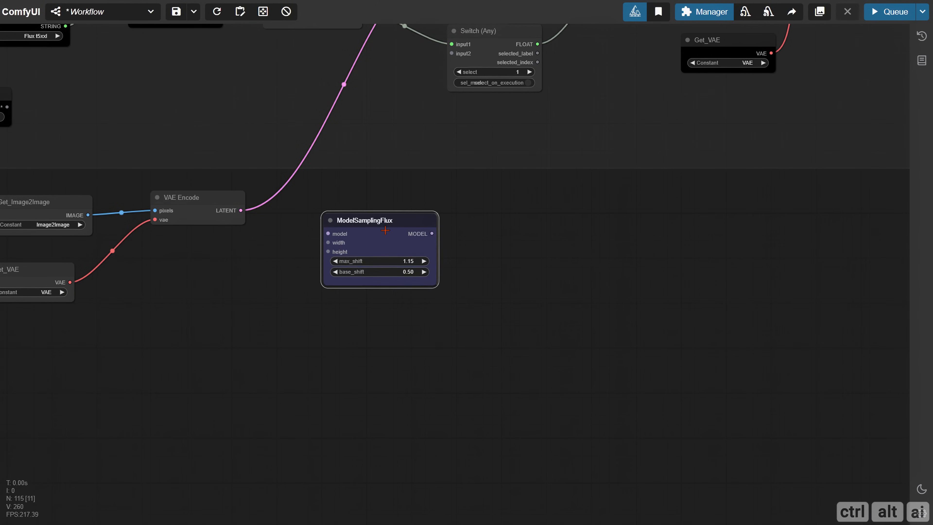
Duplicate Get_VAE, set the copy's constant to Model, and connect it to the model input of the new ModelSamplingFlux.
left_click_drag(136, 274, 163, 281)
left_click_drag(61, 280, 211, 266)
left_click(222, 287)
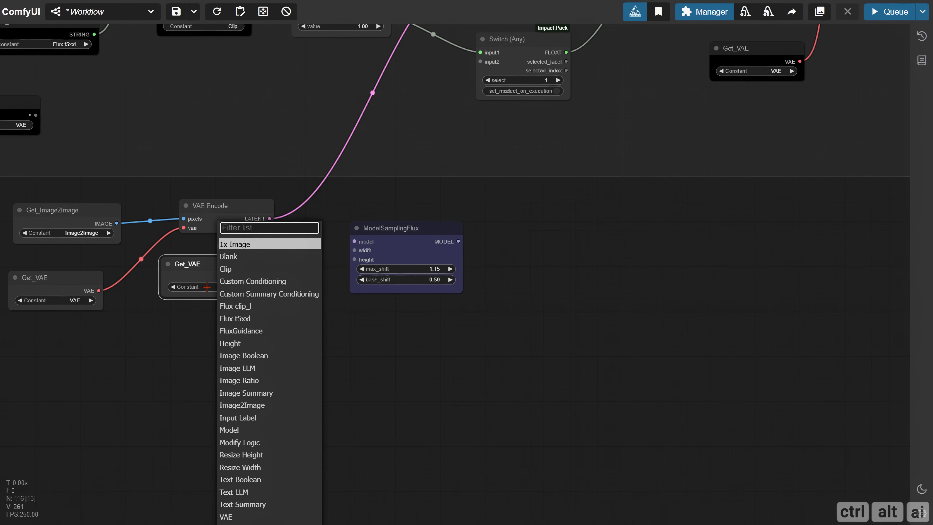
type("model")
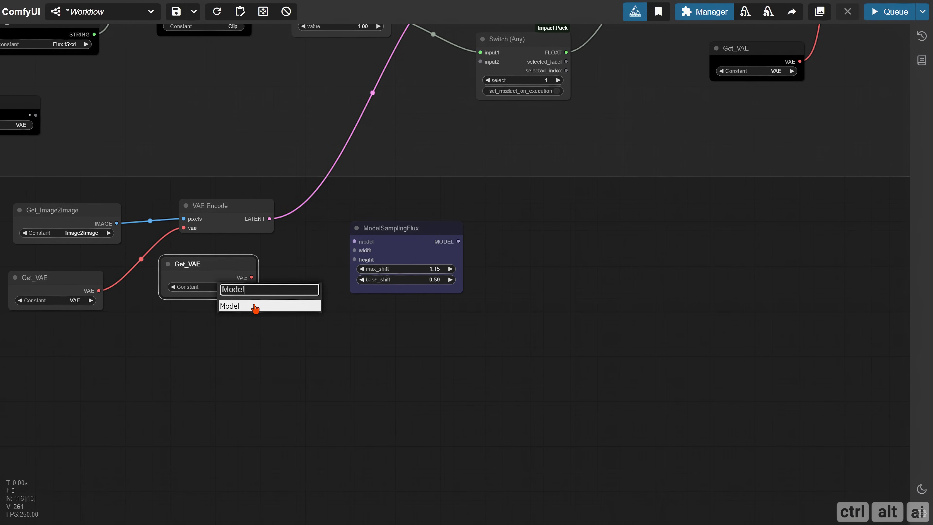
left_click(244, 309)
left_click_drag(256, 278, 355, 242)
Duplicate Get_Model twice, set the copies to Resize Width and Resize Height, and connect them to the new ModelSamplingFlux's width and height.
left_click_drag(224, 269, 271, 317)
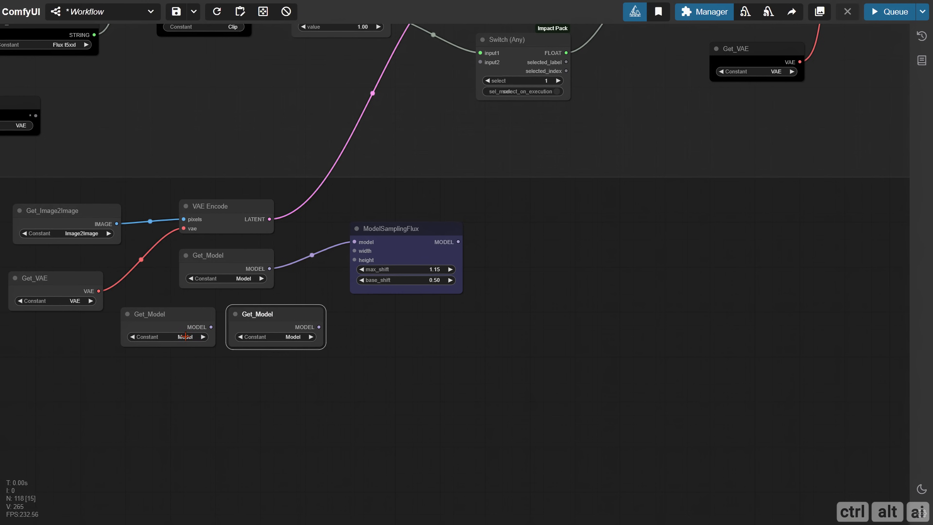
left_click(183, 336)
type("resiz")
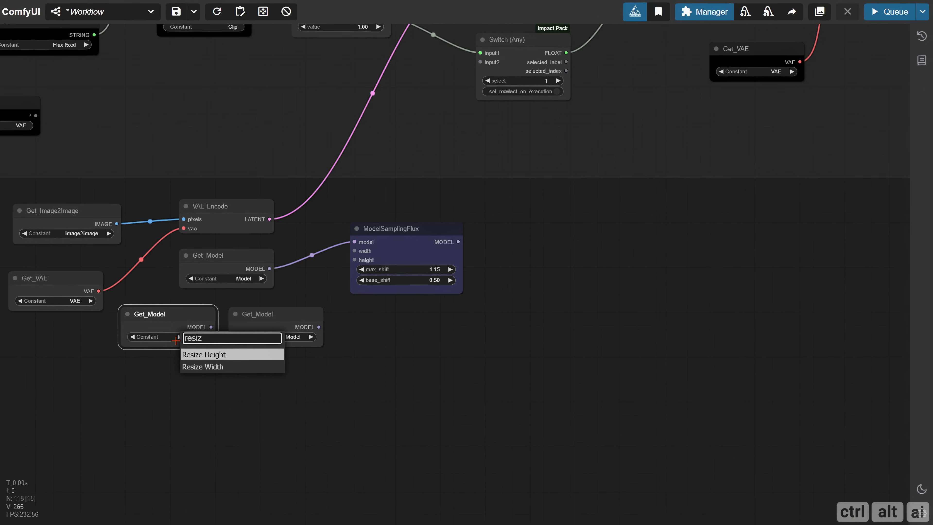
left_click(205, 367)
left_click(290, 337)
type("resi")
left_click(286, 353)
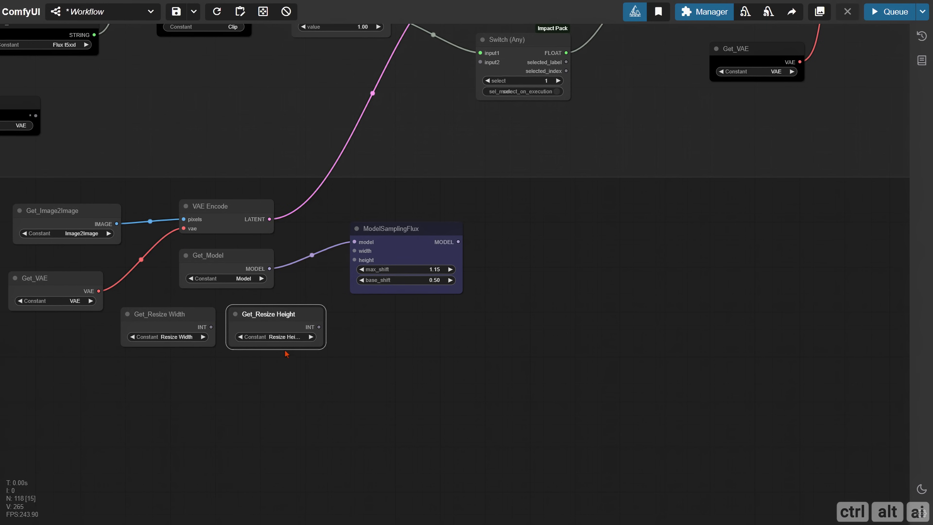
left_click_drag(211, 327, 355, 251)
left_click_drag(319, 326, 354, 260)
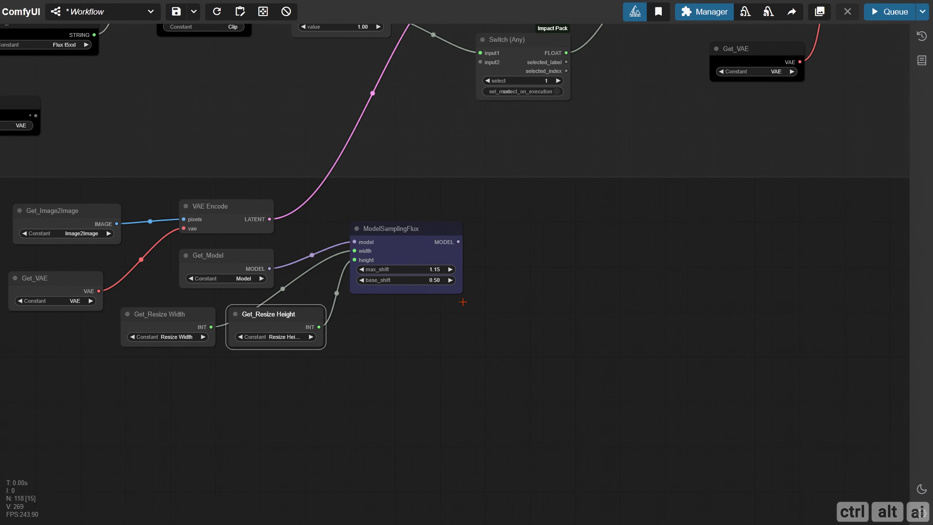
Select all the image-to-image nodes below the group and shift them together to the left.
scroll(463, 302, "up", 2)
left_click_drag(472, 333, 626, 300)
scroll(204, 333, "down", 2)
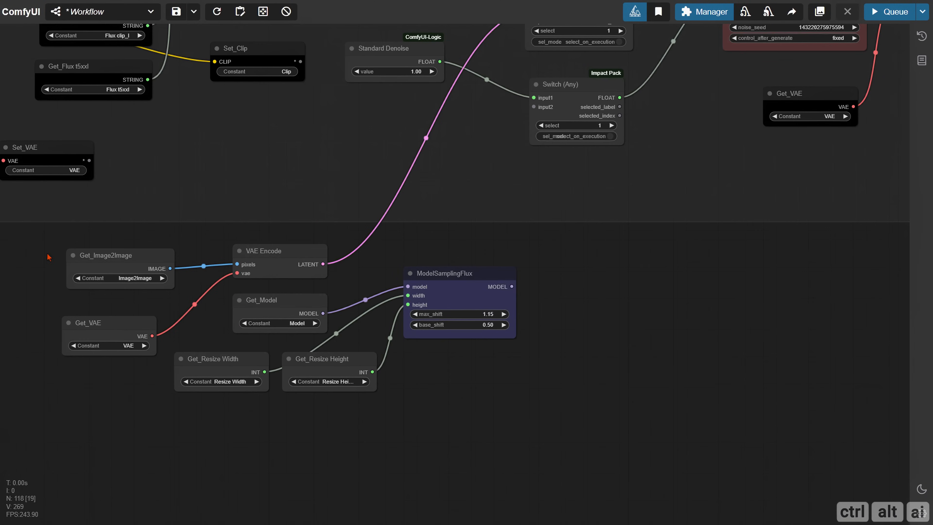
left_click_drag(45, 249, 502, 402, "ctrl")
left_click_drag(464, 291, 396, 283)
left_click(496, 331)
scroll(444, 349, "up", 3)
left_click(504, 225)
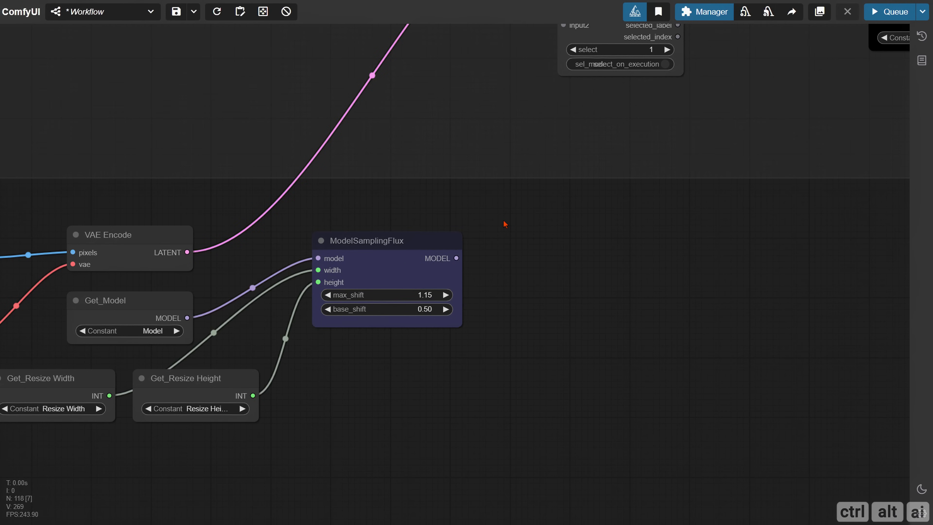
Connect the new ModelSamplingFlux's MODEL to input2 of the model switch and rename the switch's first two inputs "Standard" and "Img2Img".
left_click_drag(504, 225, 360, 432)
scroll(328, 473, "down", 2)
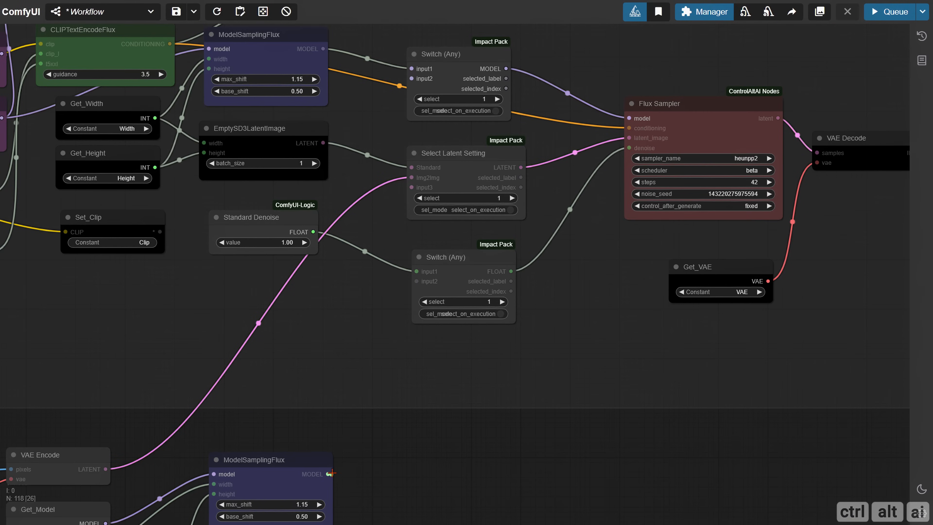
left_click_drag(328, 473, 411, 78)
double_click(429, 90)
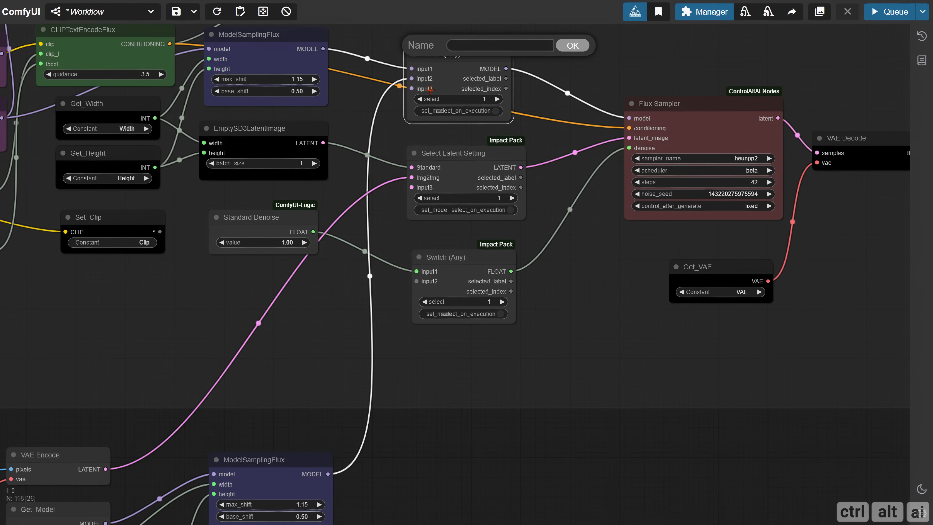
key("Return")
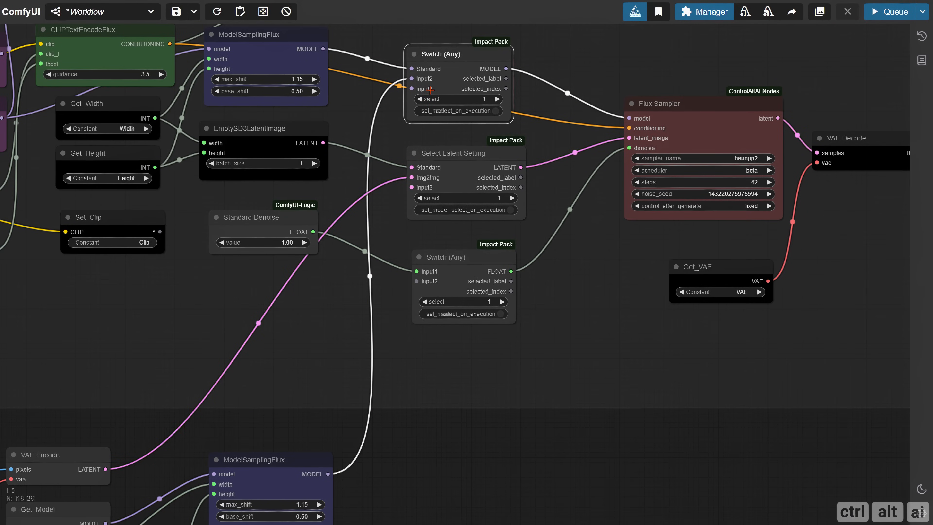
double_click(422, 81)
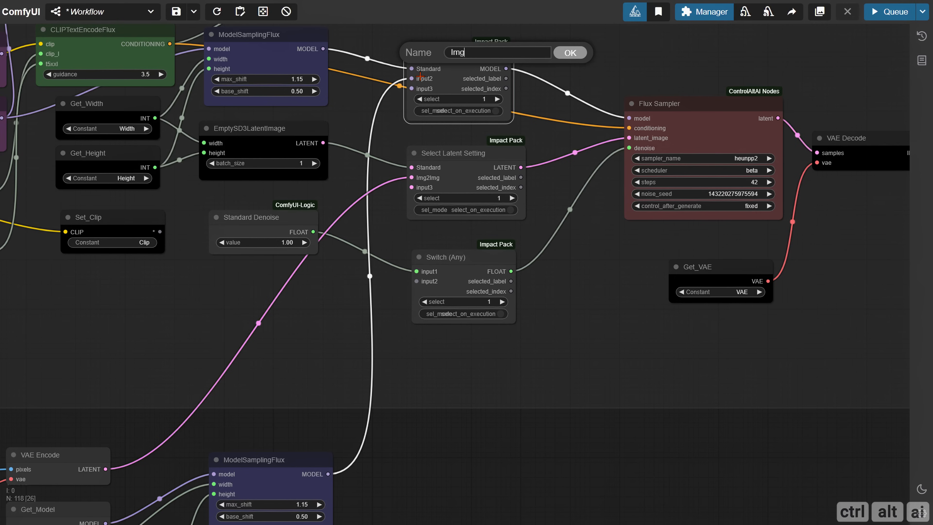
key("Return")
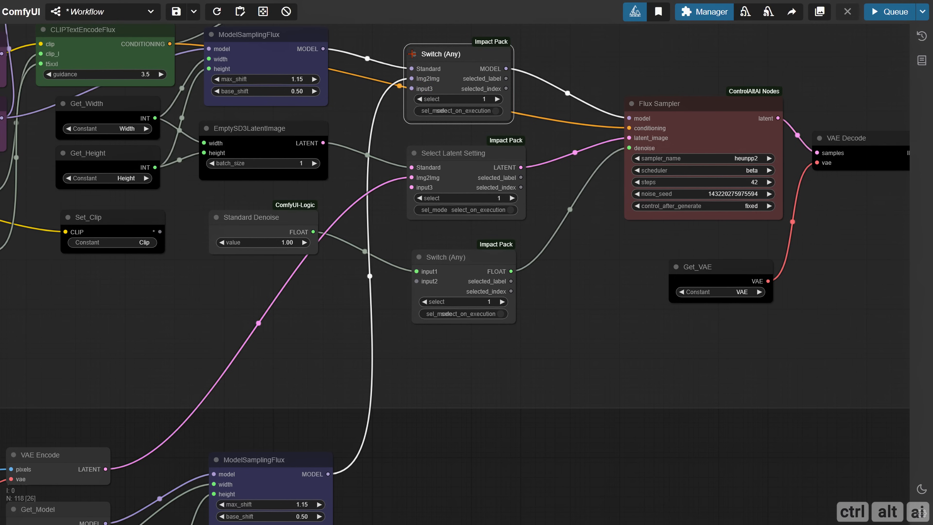
Title the model switch "Select Model Setting" and widen the node slightly.
right_click(415, 53)
left_click(453, 162)
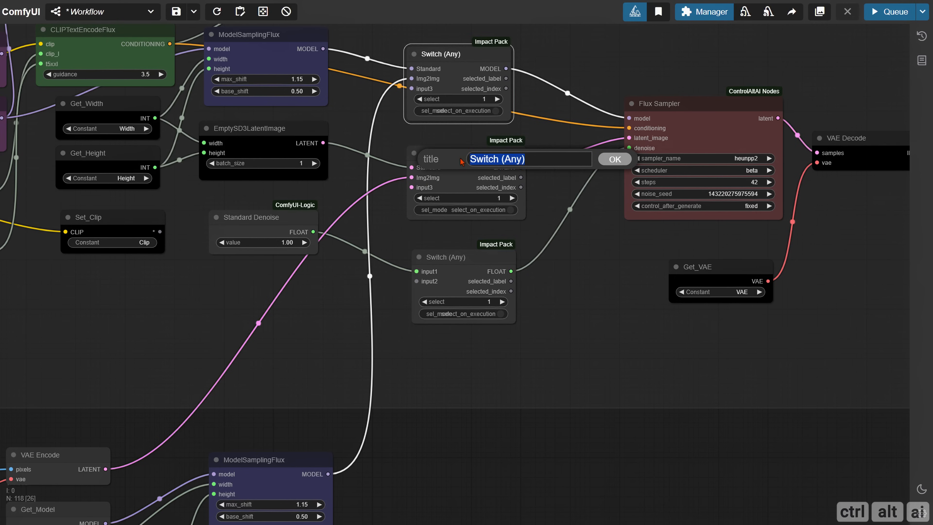
type("Select Model Se")
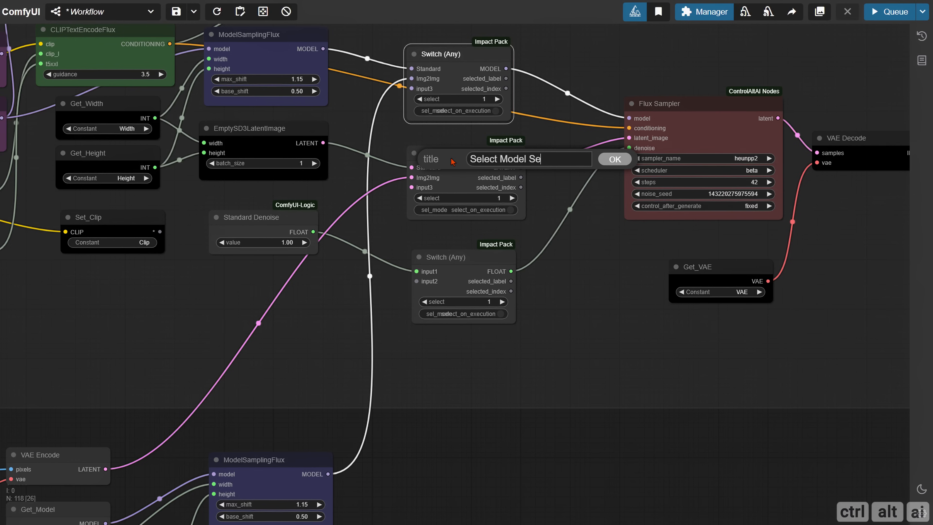
type("tting")
key("Return")
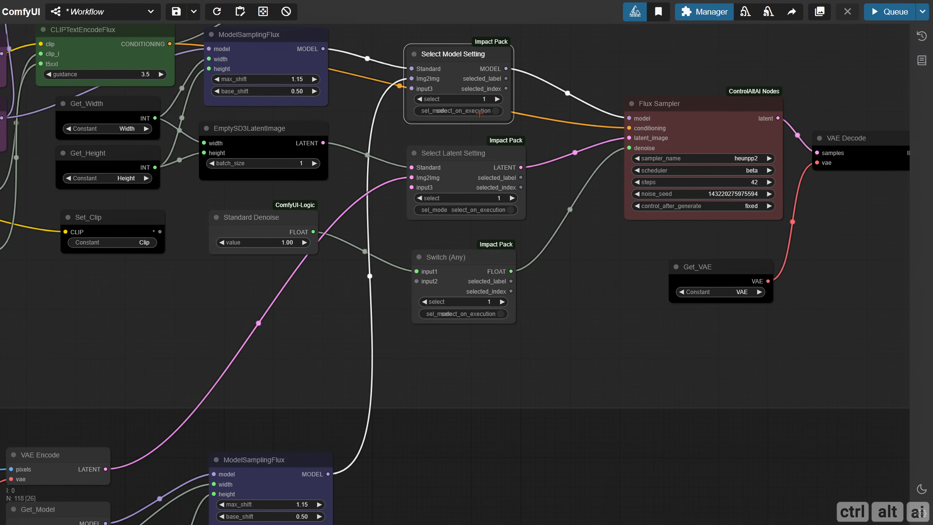
left_click_drag(513, 123, 526, 122)
Convert the max_shift widget of the image-to-image ModelSamplingFlux node to an input.
left_click_drag(311, 335, 470, 99)
right_click(415, 243)
left_click(468, 449)
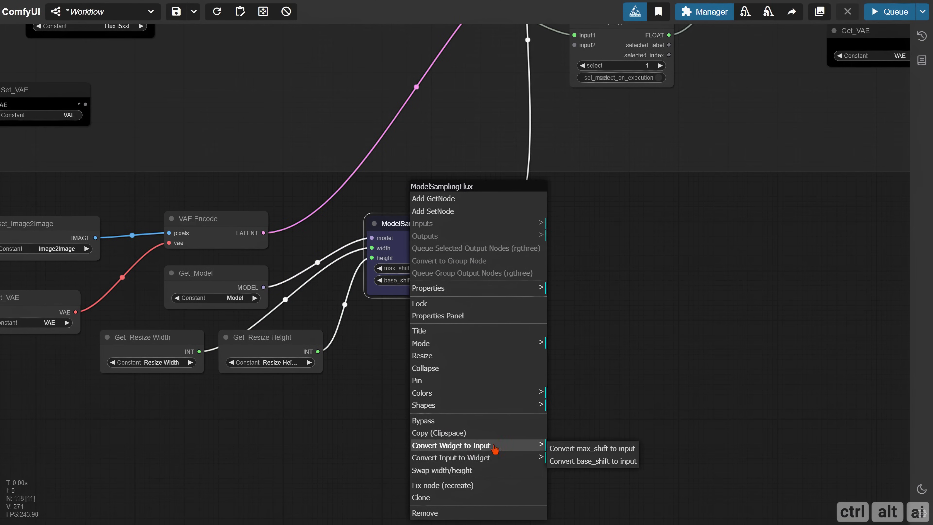
left_click(581, 449)
Add an Impact Pack Switch (Any) node in the empty space below the Get_Resize Width and Get_Resize Height nodes.
left_click_drag(549, 406, 764, 308)
left_click_drag(353, 363, 321, 311)
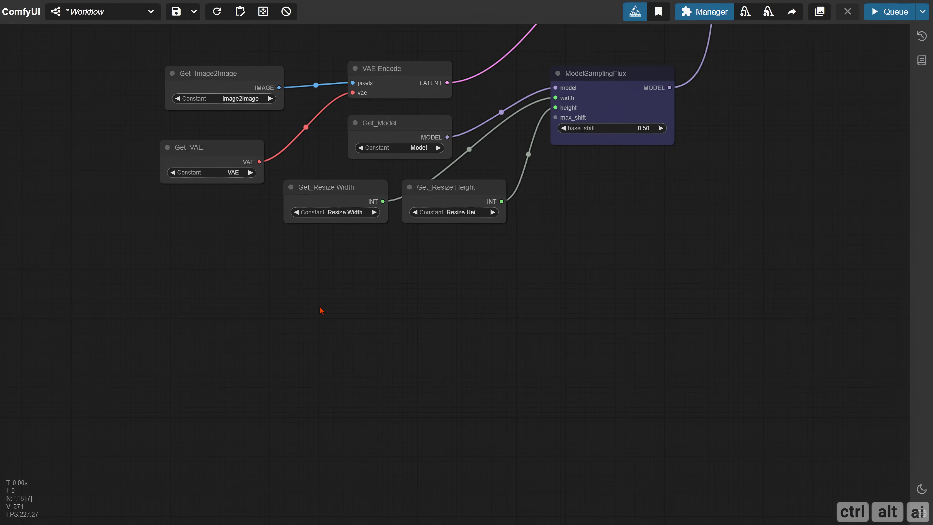
double_click(347, 327)
type("switch")
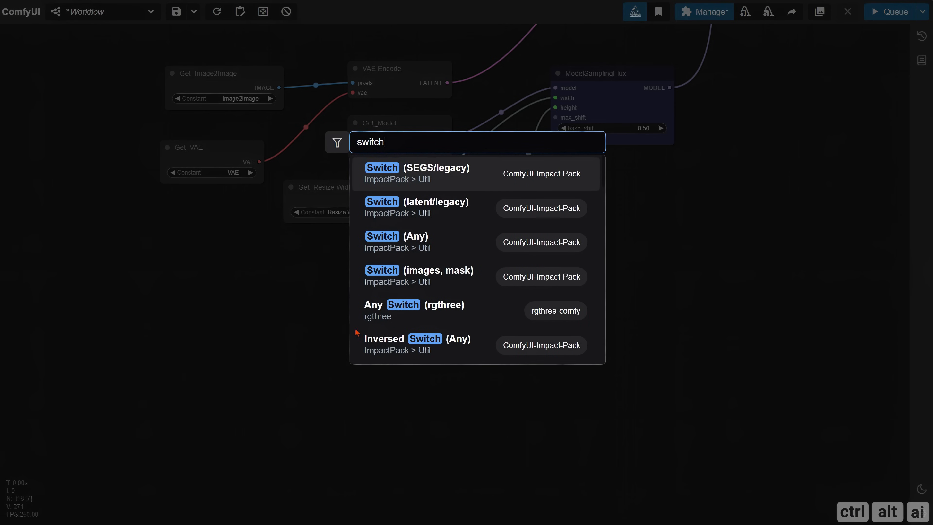
left_click(423, 243)
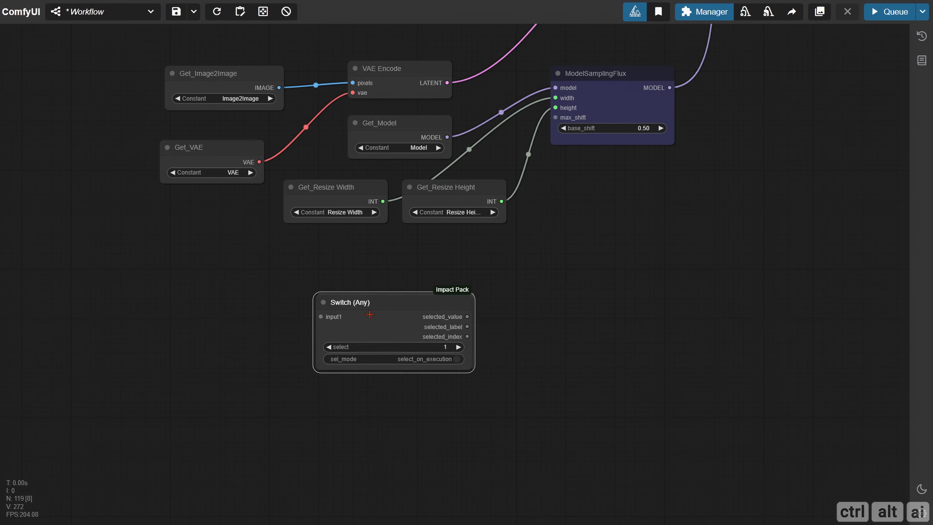
Add a ComfyUI-Logic Float node beside the new Switch (Any) and connect its output to input1, keeping both nodes compact.
double_click(145, 307)
type("float")
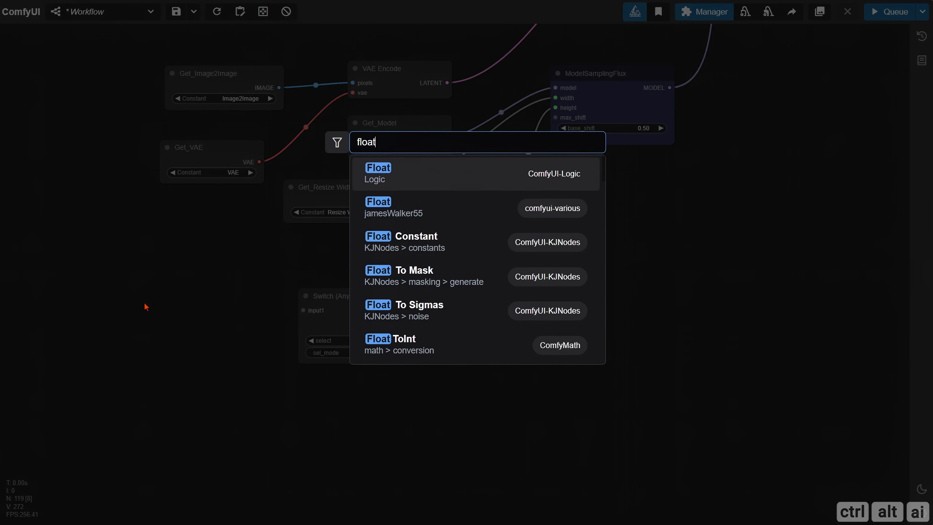
key("Return")
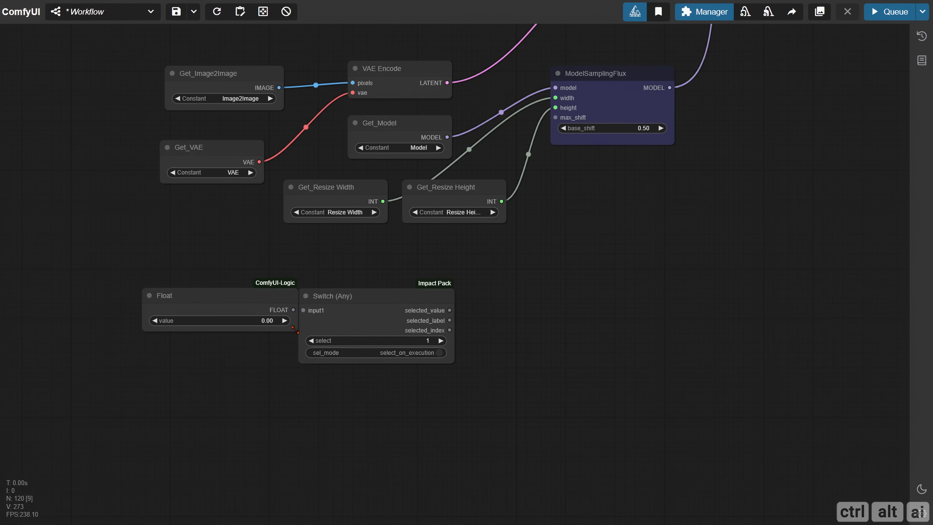
left_click_drag(295, 329, 158, 280)
left_click_drag(223, 295, 308, 278)
left_click_drag(402, 327, 437, 327)
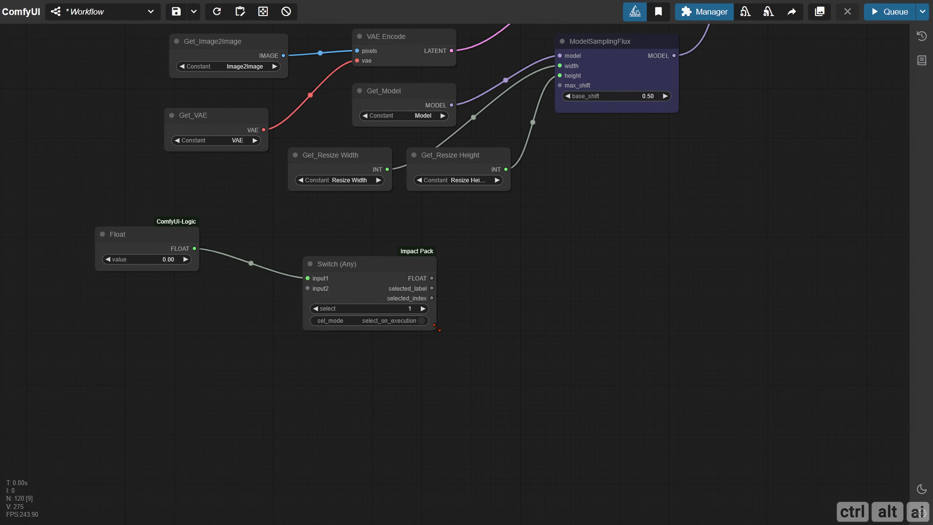
Duplicate the Float node three times and connect the copies to input2, input3 and input4 of the new switch.
mouse_move(151, 237)
left_mouse_down()
mouse_move(152, 301)
mouse_move(308, 288)
left_mouse_up()
left_click_drag(160, 305, 165, 374)
mouse_move(199, 382)
left_mouse_down()
mouse_move(229, 371)
mouse_move(307, 298)
left_mouse_up()
mouse_move(170, 375)
left_mouse_down()
mouse_move(163, 460)
mouse_move(308, 308)
left_mouse_up()
left_click_drag(406, 349, 441, 349)
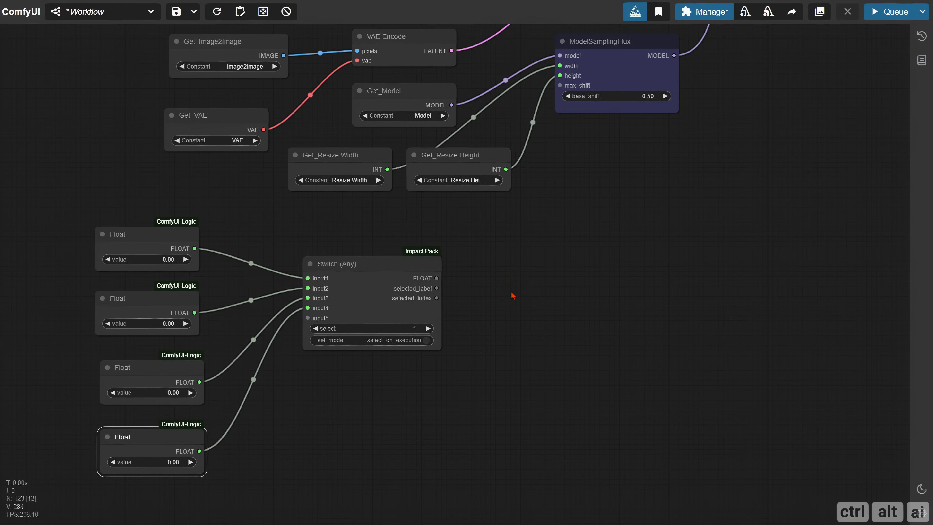
Connect the new switch's FLOAT output to ModelSamplingFlux's max_shift input and title the switch "Select max_shift".
left_click_drag(513, 294, 385, 366)
left_click_drag(309, 350, 436, 257)
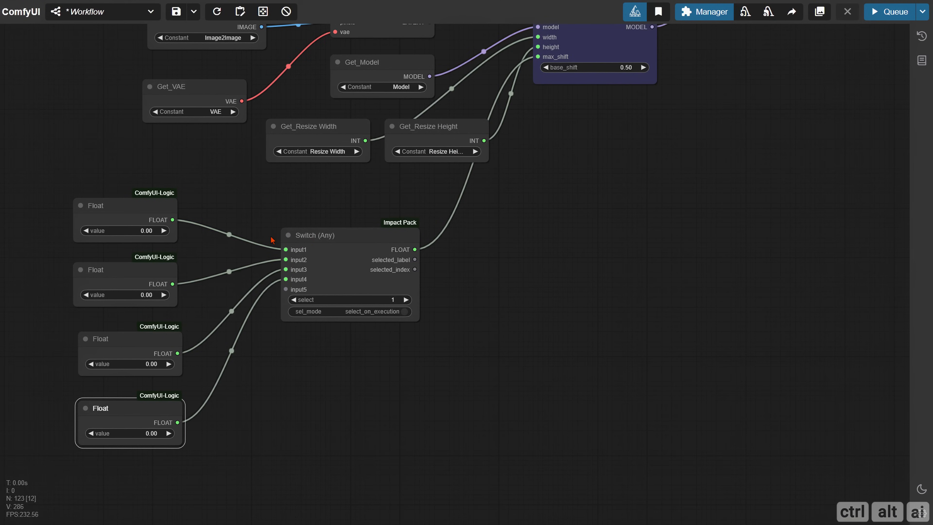
right_click(303, 236)
left_click(323, 361)
type("S")
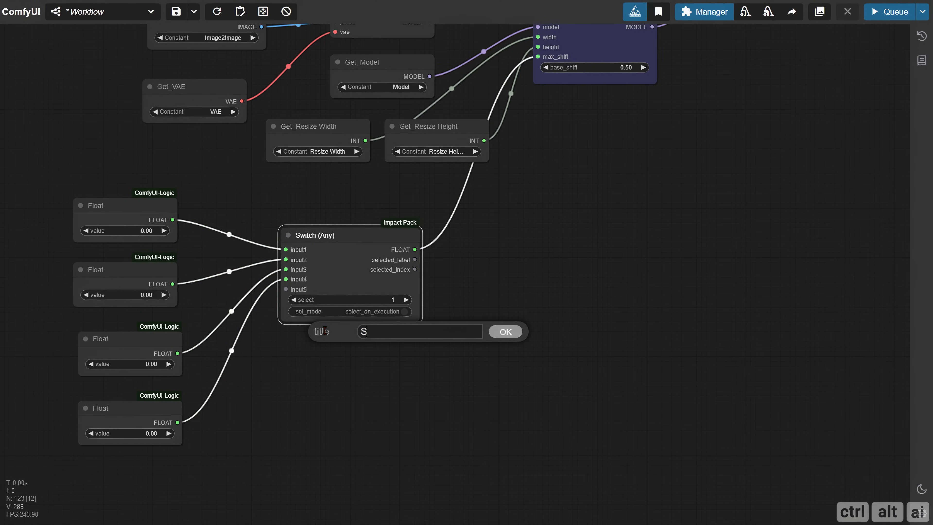
type("elect max_shift")
key("Return")
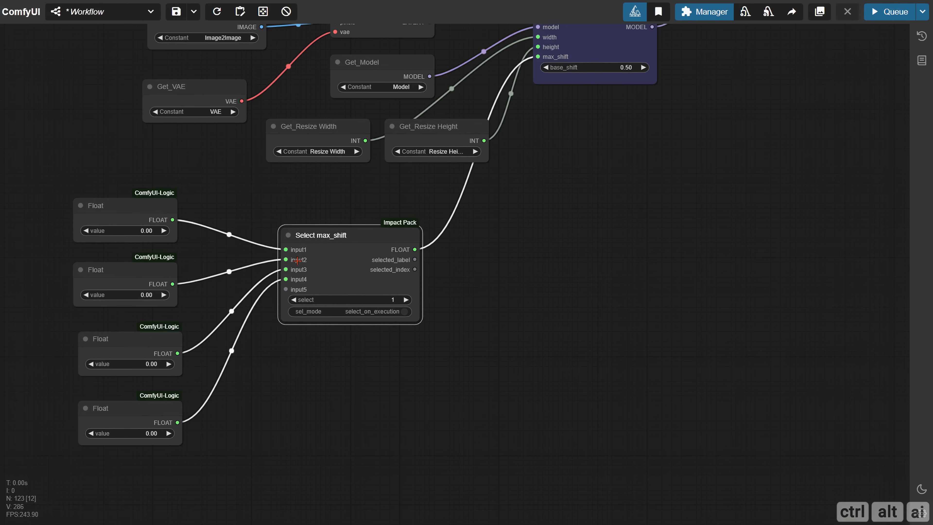
Rename the first input of Select max_shift to "Close to original" and set its Float value to 0.90.
double_click(287, 250)
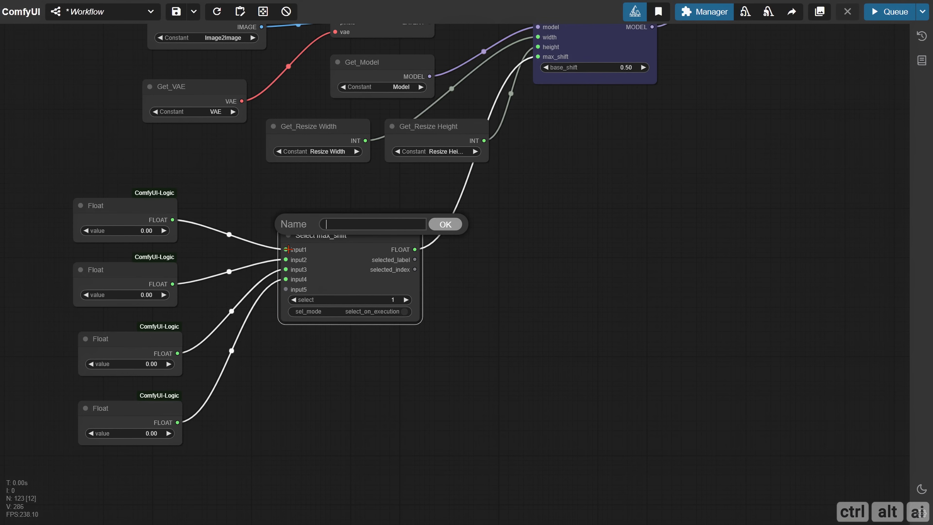
type("Close to original")
key("Return")
left_click(161, 235)
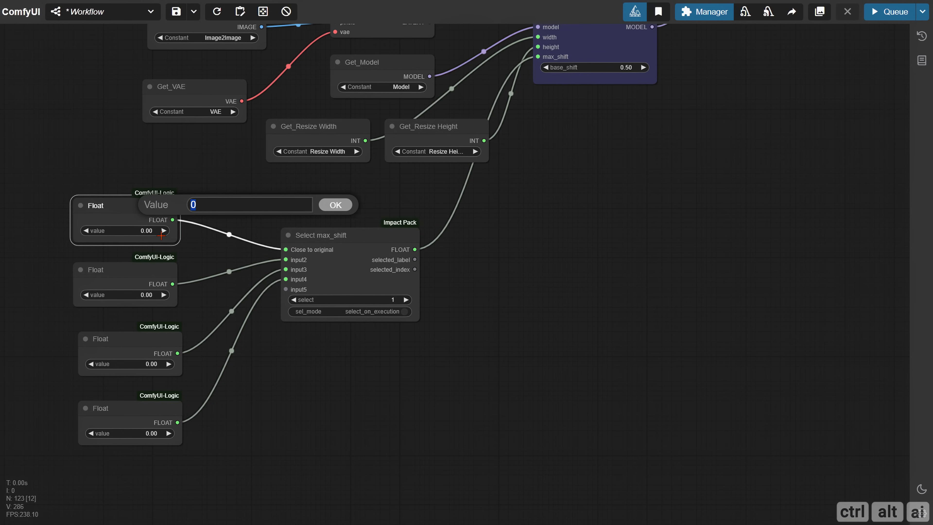
key("Return")
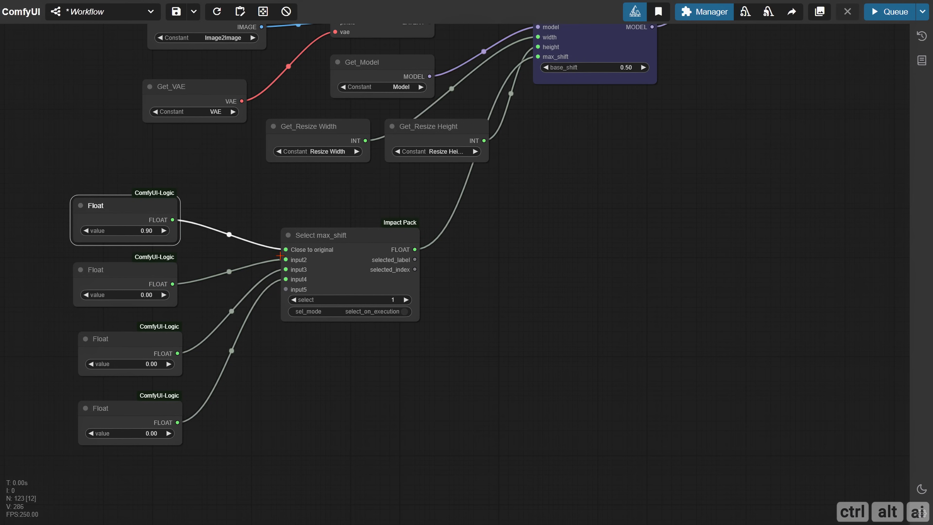
Rename the second input of Select max_shift to "Default" and set its Float value to 1.25.
double_click(292, 260)
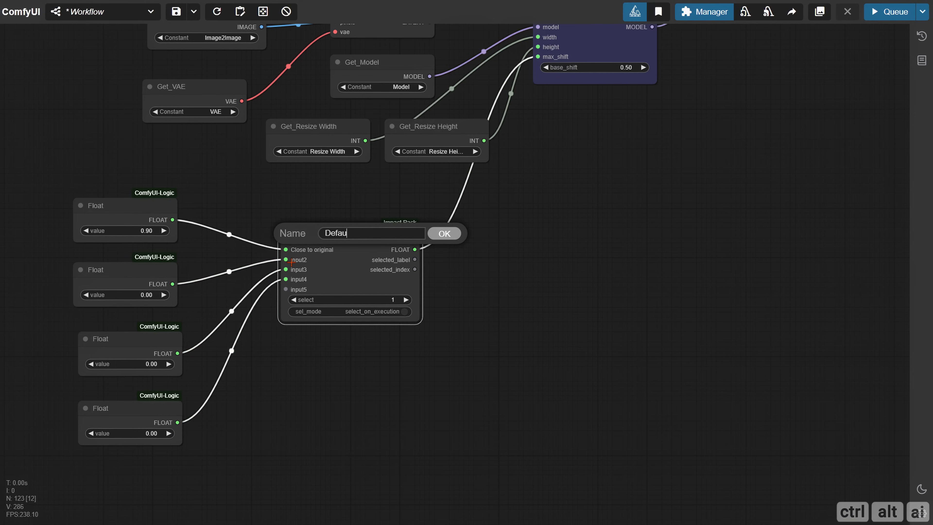
key("Return")
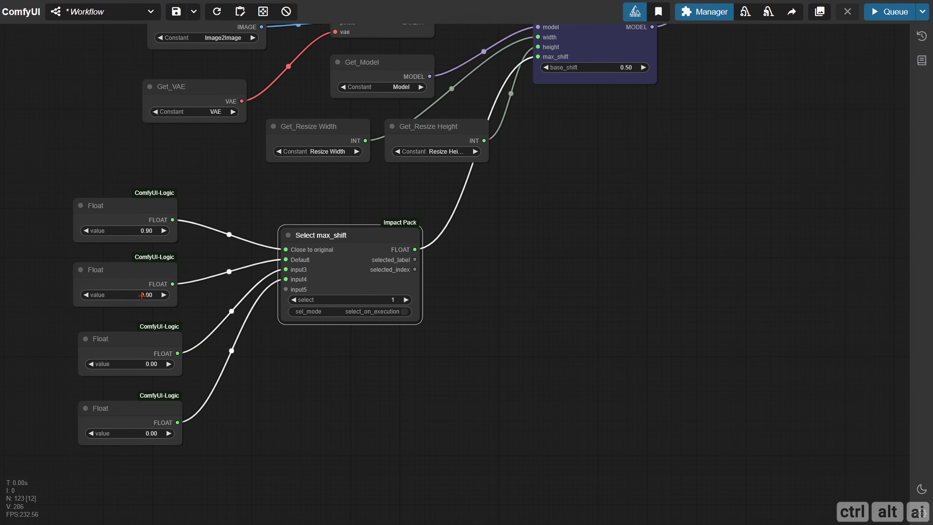
left_click(142, 296)
type("1.25")
key("Return")
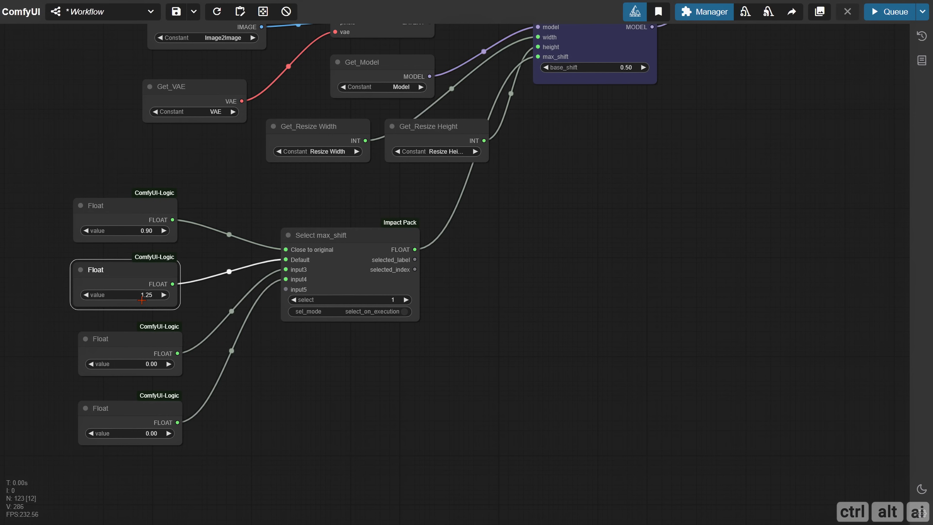
Rename the third input of Select max_shift to "Close to Prompt" and set its Float value to 1.70.
right_click(286, 269)
left_click(293, 271)
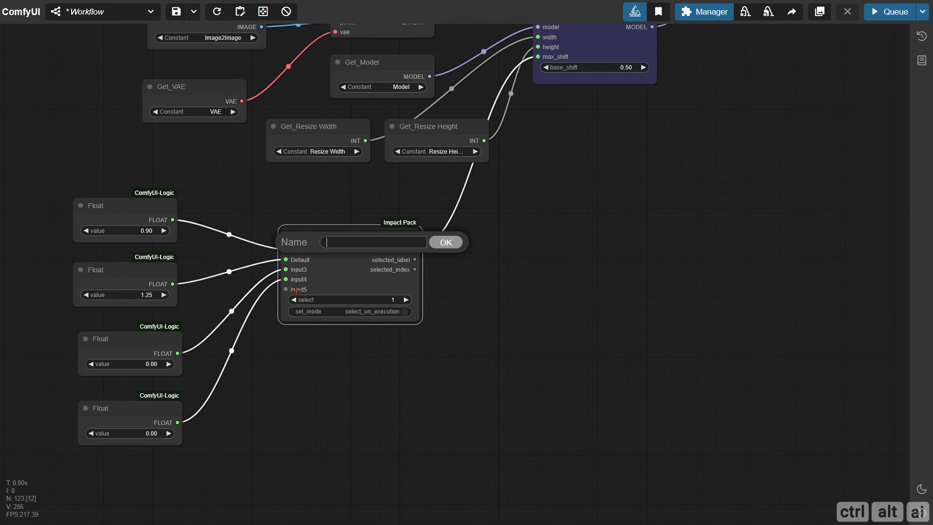
type("Close to Prompt")
key("Return")
left_click(158, 363)
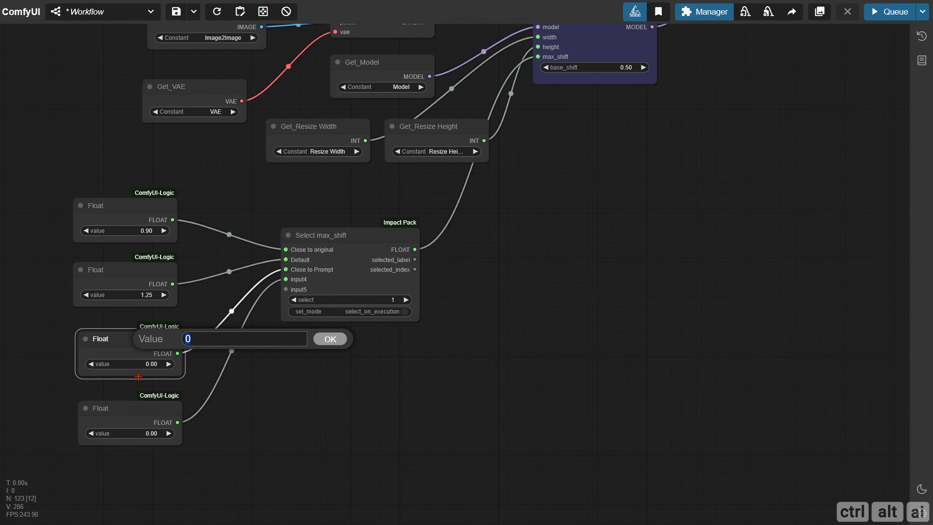
key("Return")
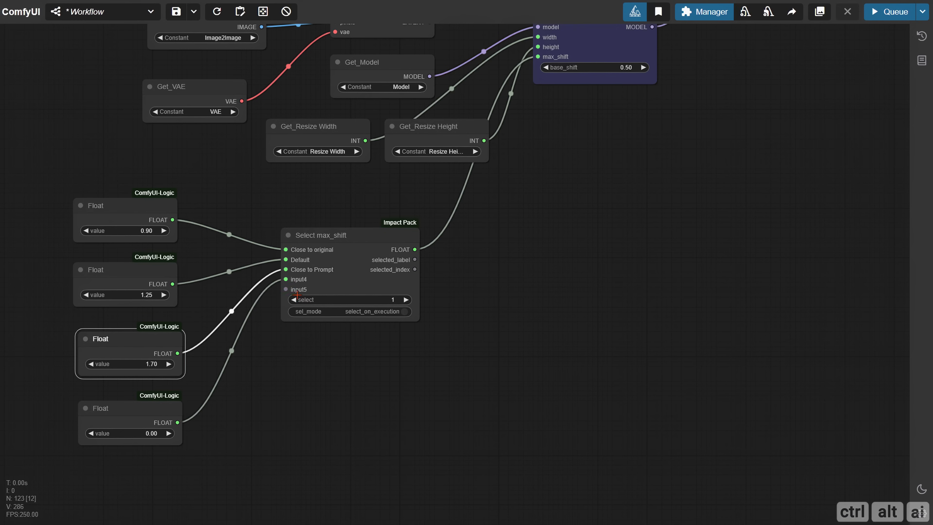
Label the fourth Select max_shift input "Very Creative" with a Float value of 2.00, and set the switch's select to 2.
double_click(296, 280)
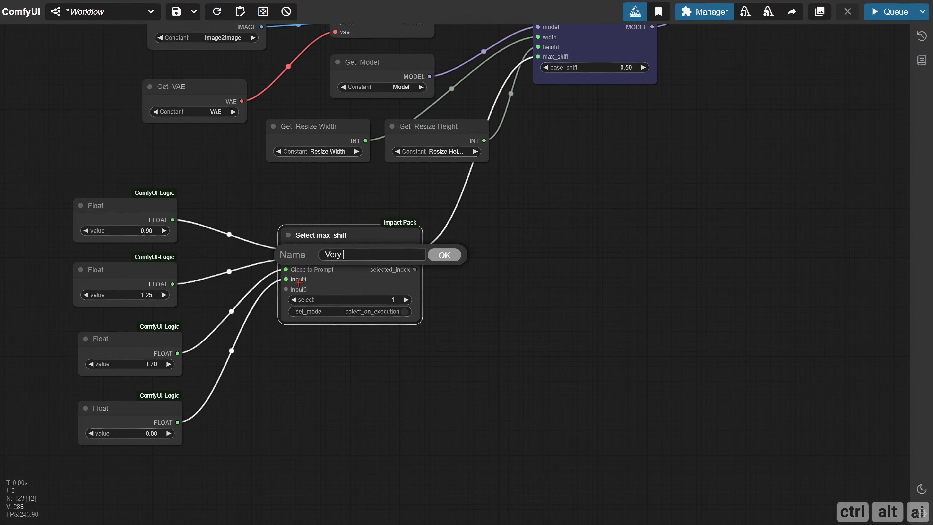
key("Return")
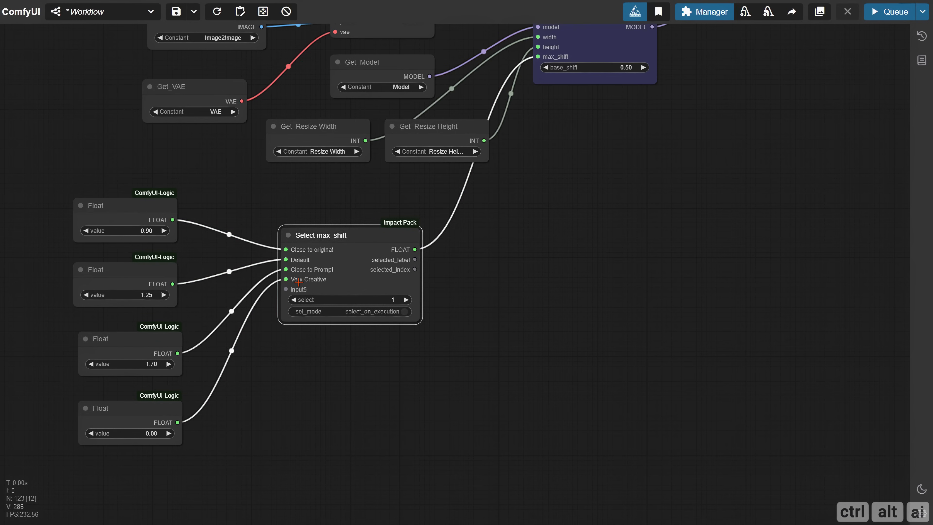
left_click(146, 433)
type("2")
key("Return")
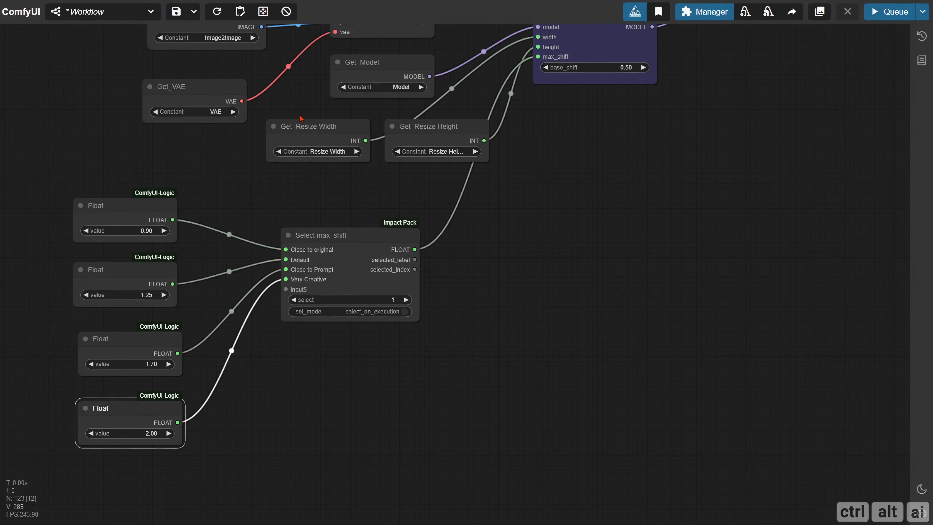
left_click(403, 303)
Duplicate the Standard Denoise node below the image-to-image ModelSamplingFlux and title the copy "Img2Img Denoise".
left_click_drag(541, 187, 340, 476)
left_click_drag(313, 127, 273, 129)
left_click_drag(322, 48, 332, 387)
left_click_drag(325, 441, 294, 371)
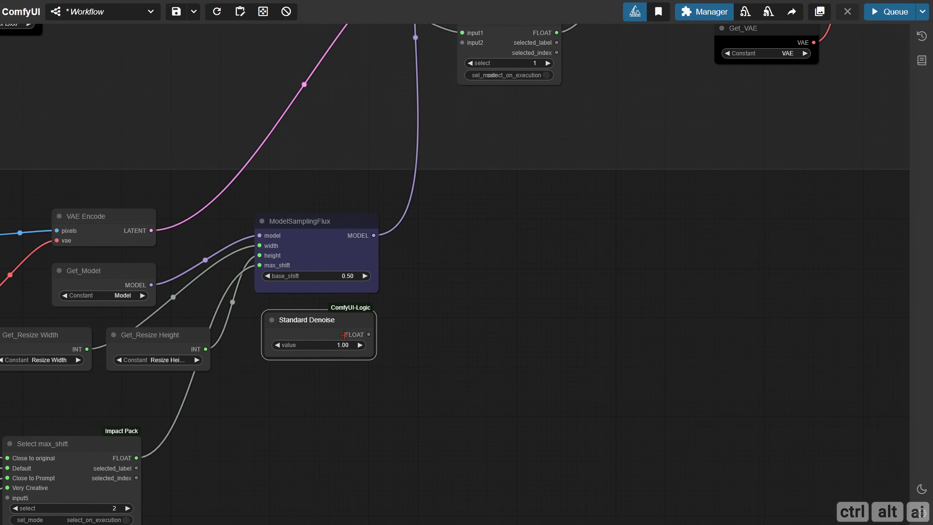
right_click(275, 333)
left_click(294, 360)
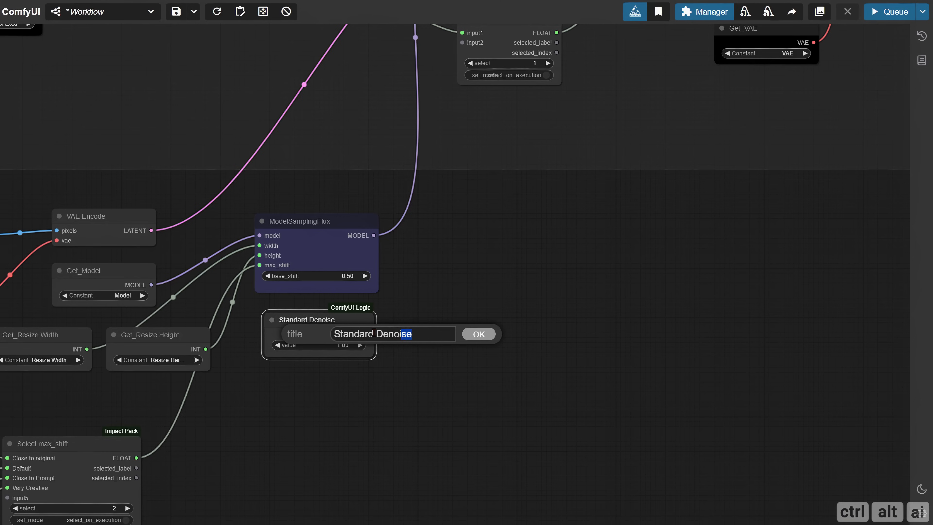
left_click_drag(374, 334, 294, 333)
type("Img2Img")
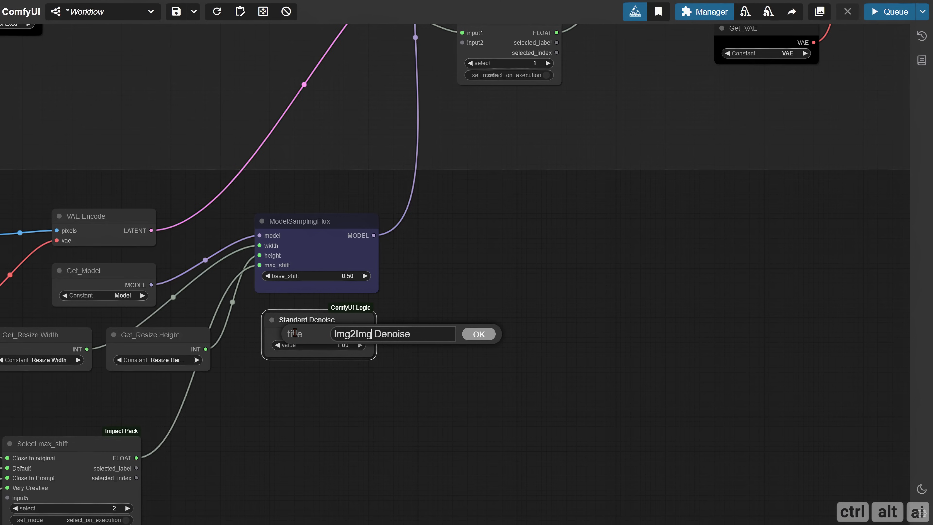
key("Return")
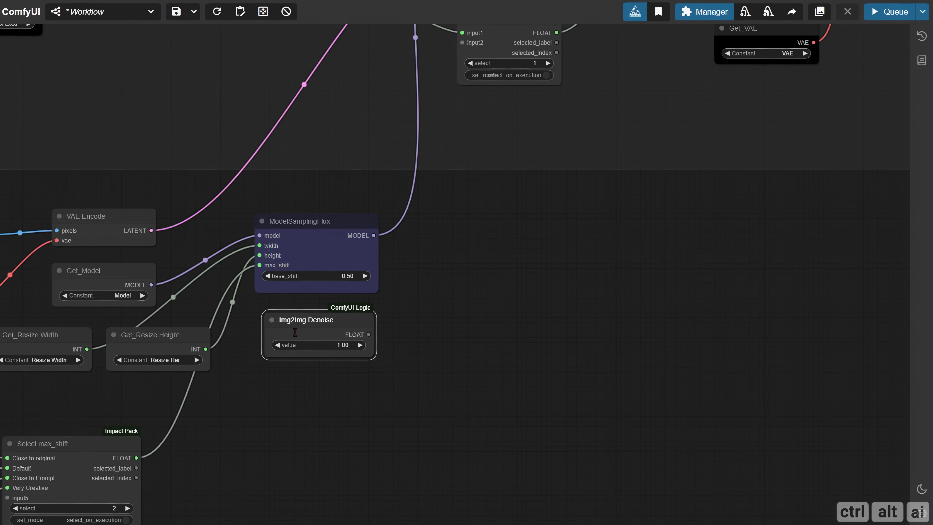
Set the Img2Img Denoise value to 0.75 and connect its FLOAT output to input2 of the denoise switch.
left_click(334, 345)
type("0.75")
key("Return")
left_click_drag(405, 345, 349, 386)
left_click_drag(312, 376, 405, 84)
left_click_drag(448, 227, 320, 350)
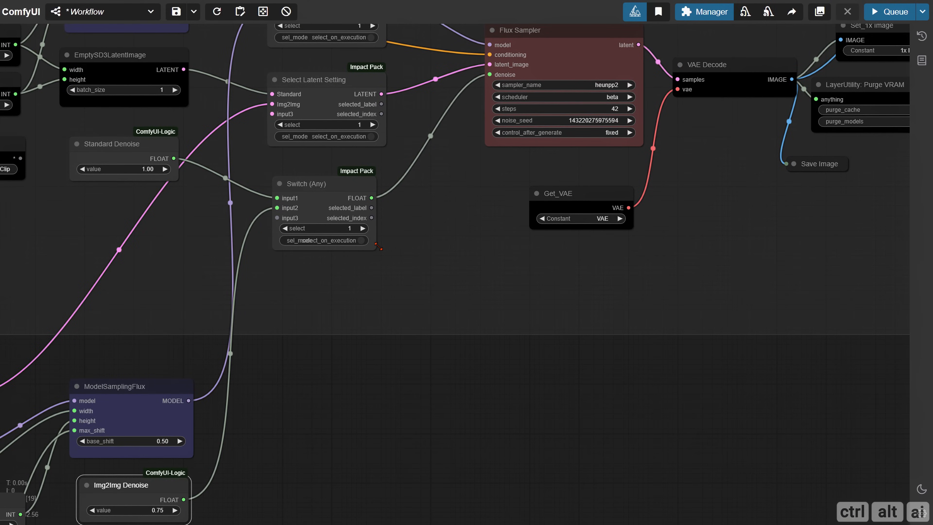
Widen the denoise switch and title it "Select Denoise Setting".
left_click_drag(376, 249, 401, 246)
right_click(287, 183)
left_click(304, 318)
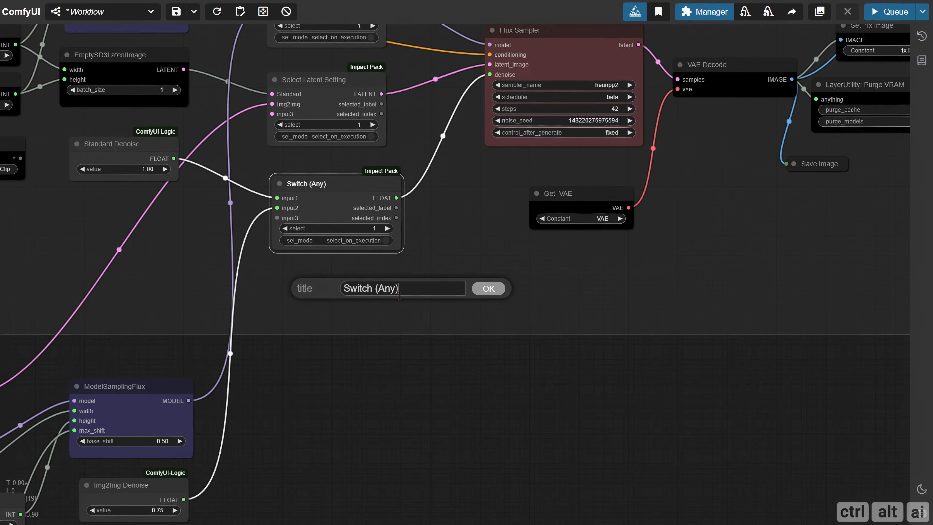
type("Select Denoise Setting")
key("Return")
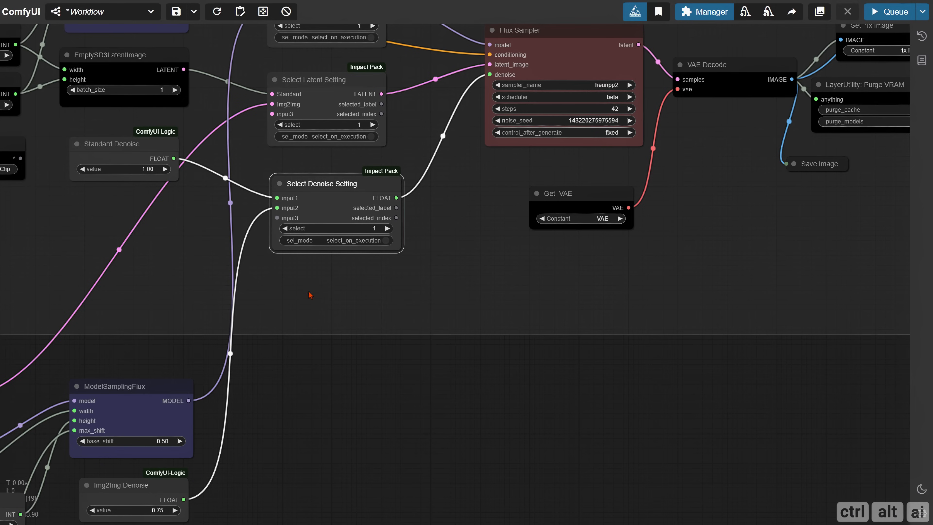
left_click_drag(310, 294, 339, 397)
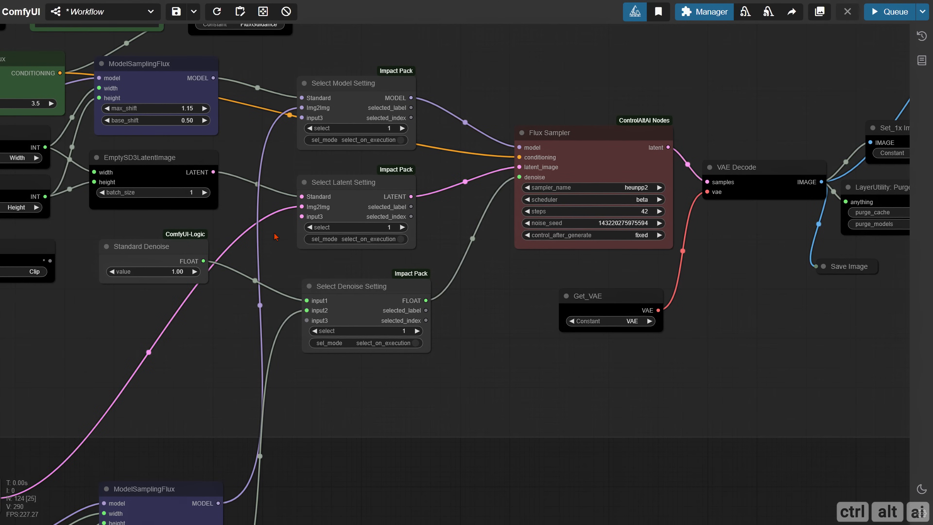
scroll(221, 313, "down", 3)
left_click_drag(85, 483, 399, 242)
scroll(134, 290, "down", 2)
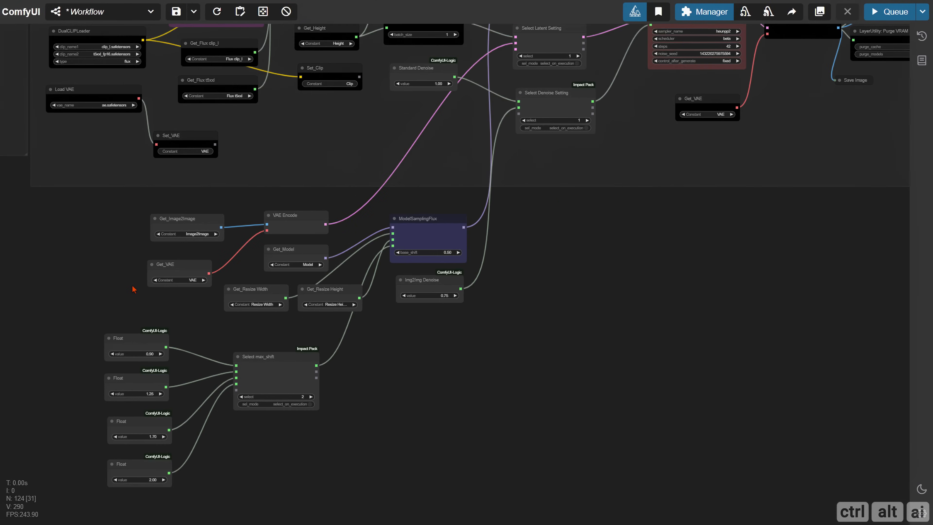
Create a group around the image-to-image nodes, enlarge it below the Flux Core section, and arrange the nodes inside it.
left_click_drag(68, 200, 530, 506)
right_click(100, 203)
left_click(132, 327)
left_click_drag(129, 205, 110, 197)
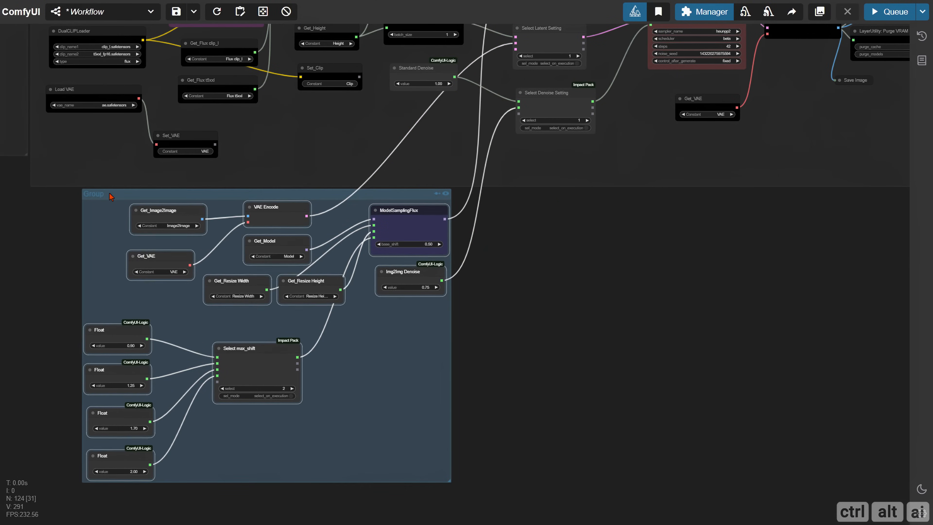
left_click_drag(450, 480, 487, 515)
left_click_drag(257, 348, 270, 362)
left_click(107, 229)
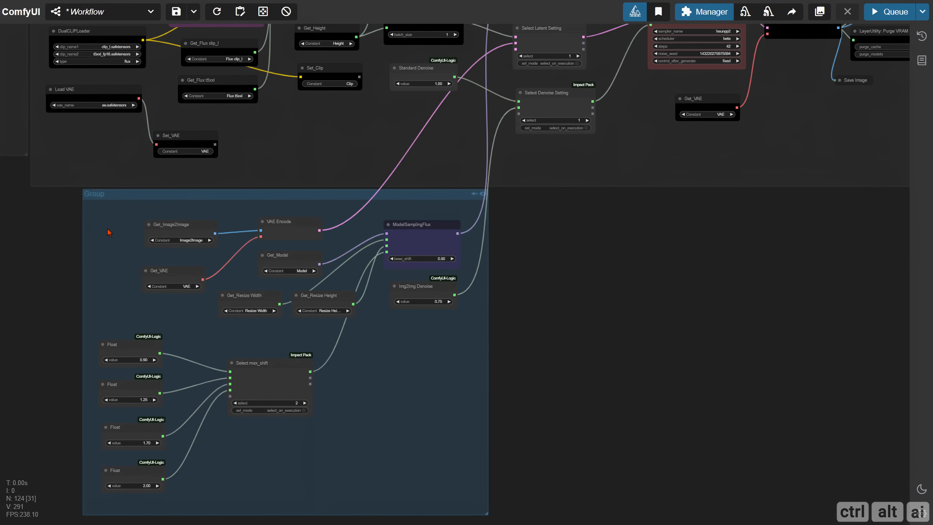
Title the new group "Image 2 Image" and set its color to black.
right_click(100, 222)
left_click(146, 493)
left_click(270, 456)
type("Image 2 Ima")
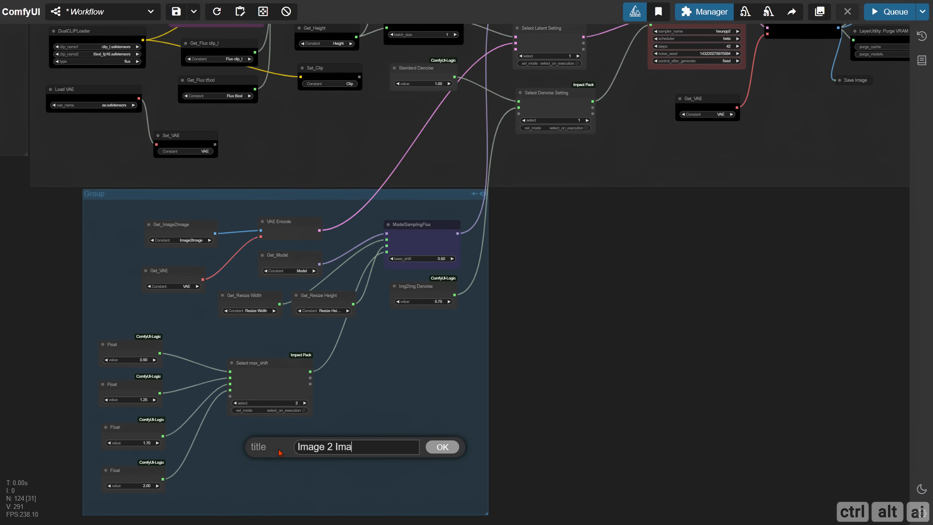
type("ge")
key("Return")
right_click(360, 364)
left_click(406, 514)
left_click(511, 485)
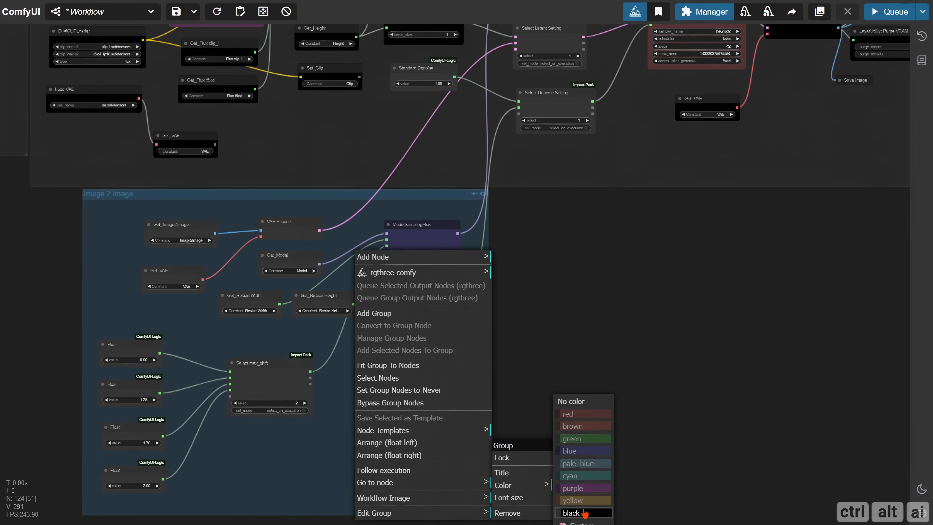
left_click(585, 514)
Add an ImpactInt node in the empty area beside the Image Input group, above Resolution Calculation.
scroll(525, 265, "up", 5)
left_click_drag(526, 267, 462, 368)
left_click_drag(428, 121, 345, 275)
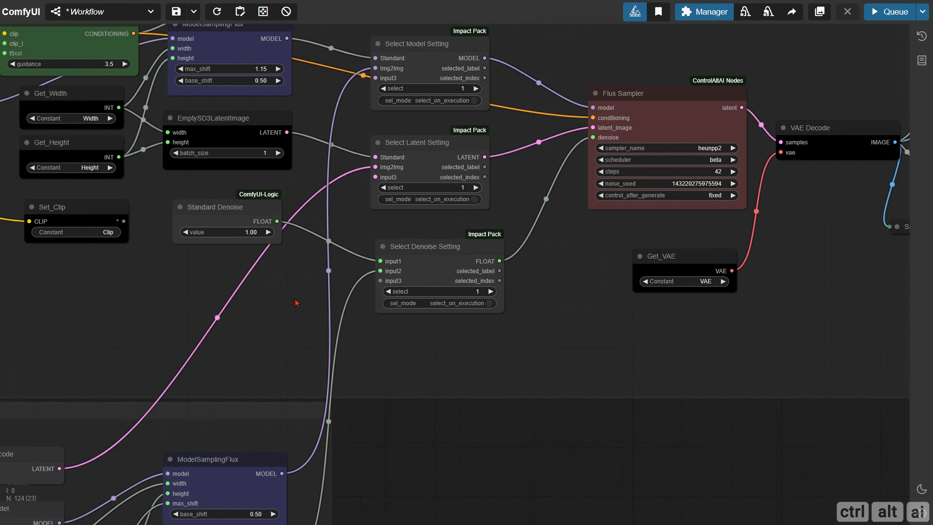
scroll(328, 327, "down", 15)
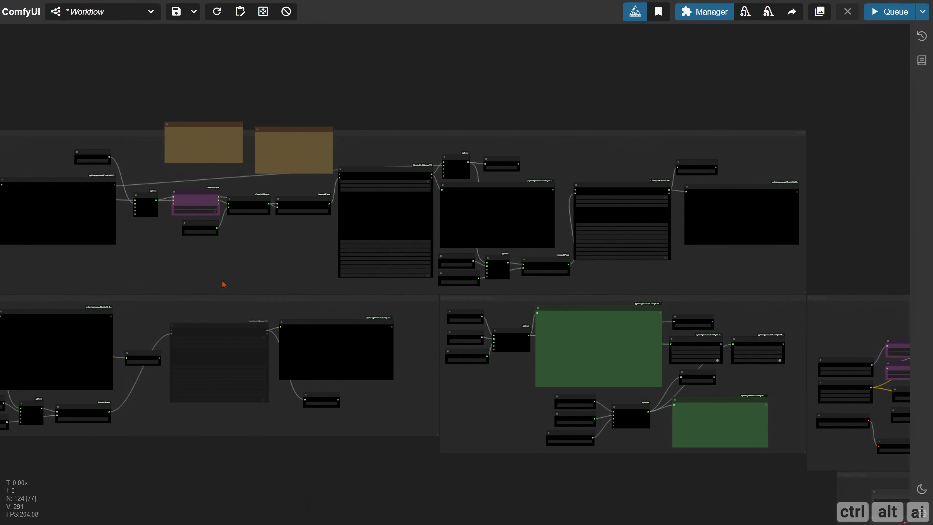
scroll(223, 284, "up", 10)
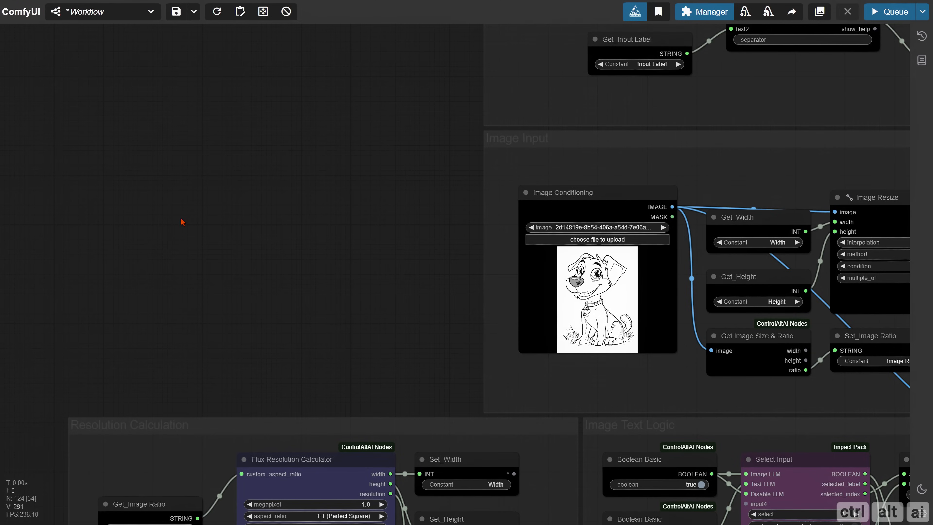
double_click(162, 193)
type("Impa")
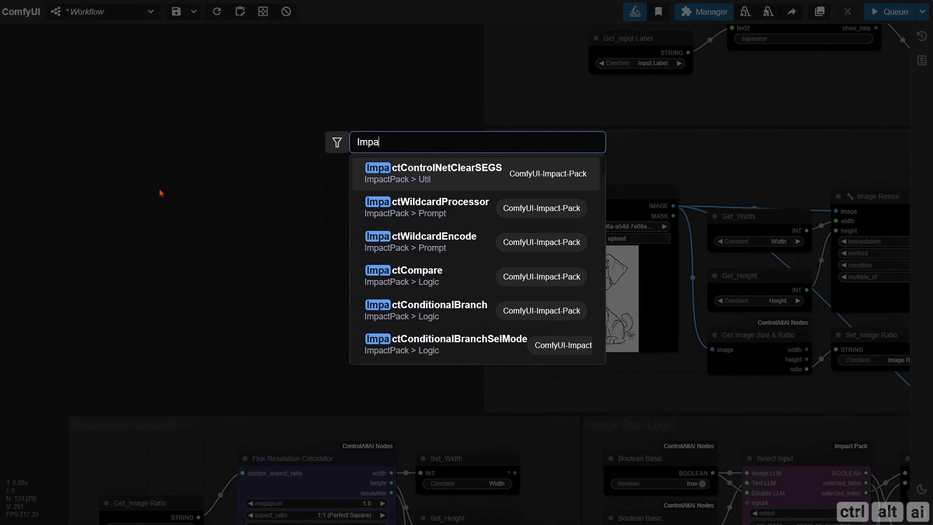
type("ctInt")
key("Return")
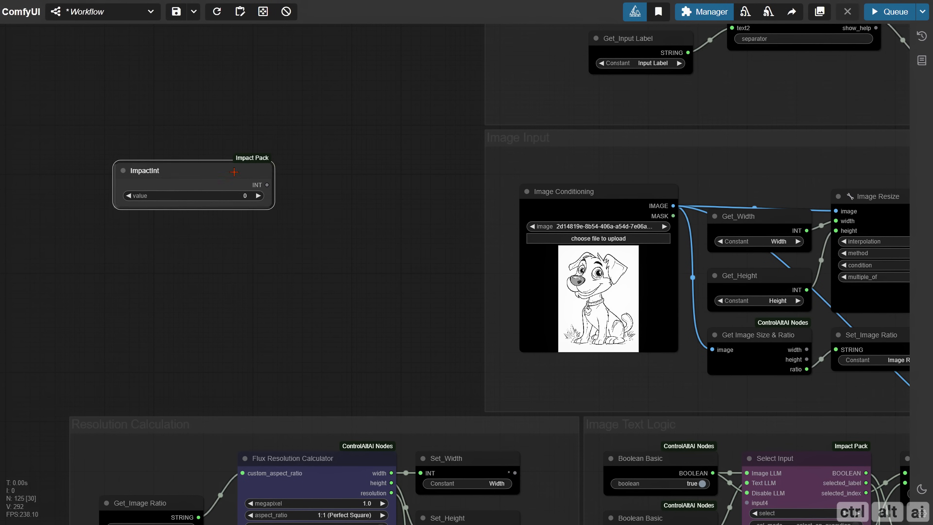
Title the ImpactInt node "Img2Img Setting" with a value of 1, and make the node narrower.
right_click(122, 154)
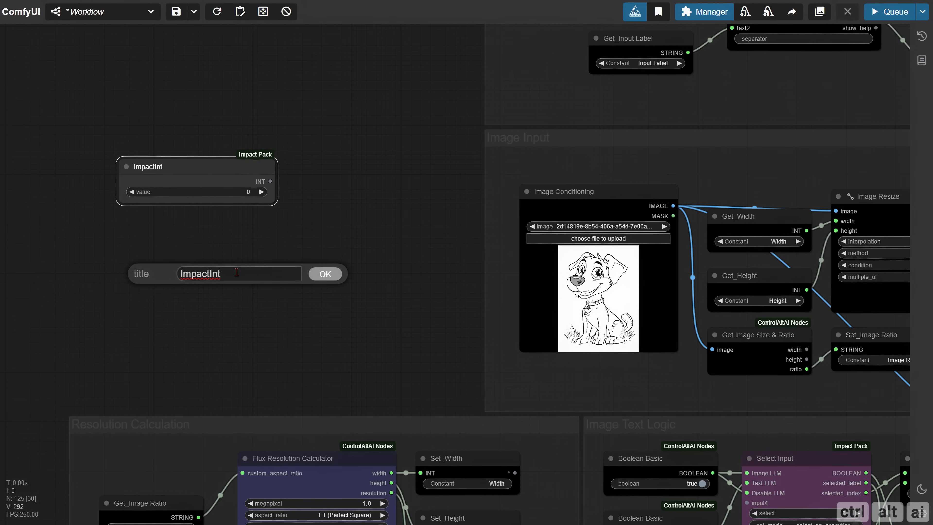
key("ctrl+a")
type("Img")
key("Return")
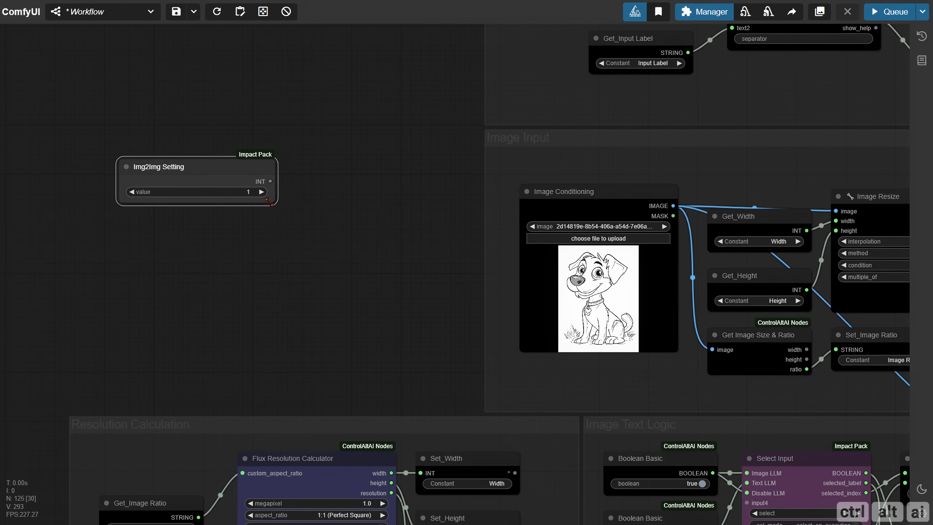
left_click_drag(269, 202, 262, 169)
Add a SetNode fed by the Img2Img Setting INT output and name its constant "Setting Img2Img".
double_click(256, 165)
type("Set")
key("Return")
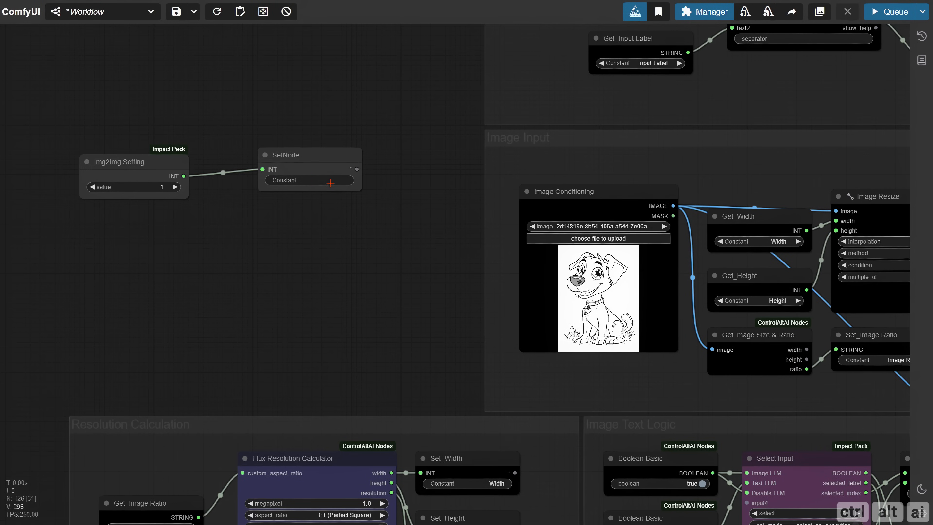
left_click(326, 178)
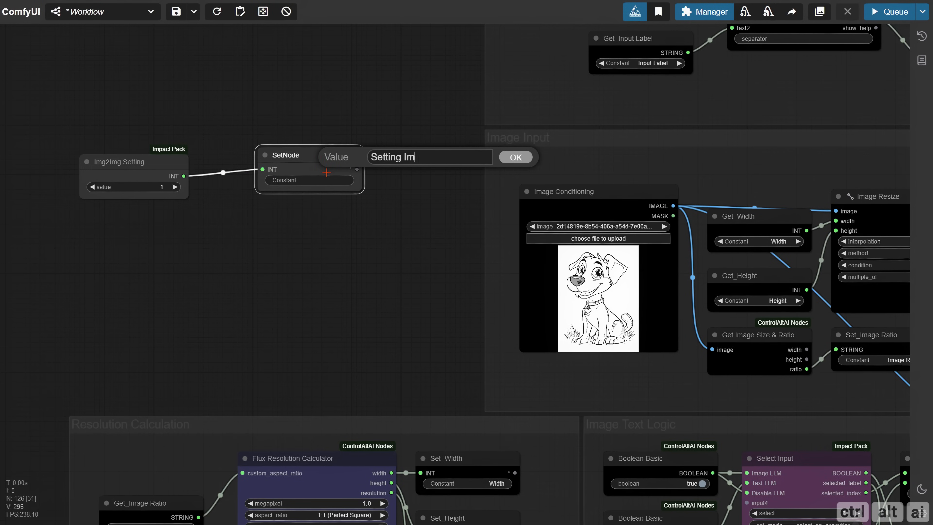
type("Setting Img2Img")
key("Return")
Group the Img2Img Setting and Set_Setting Img2Img nodes, size the group to fill the space beside Image Input, and reposition both nodes inside.
left_click_drag(91, 107, 317, 241)
right_click(128, 83)
left_click(206, 188)
left_click_drag(199, 127, 158, 111)
left_click_drag(324, 186, 468, 411)
left_click_drag(342, 120, 379, 124)
left_click_drag(499, 411, 478, 414)
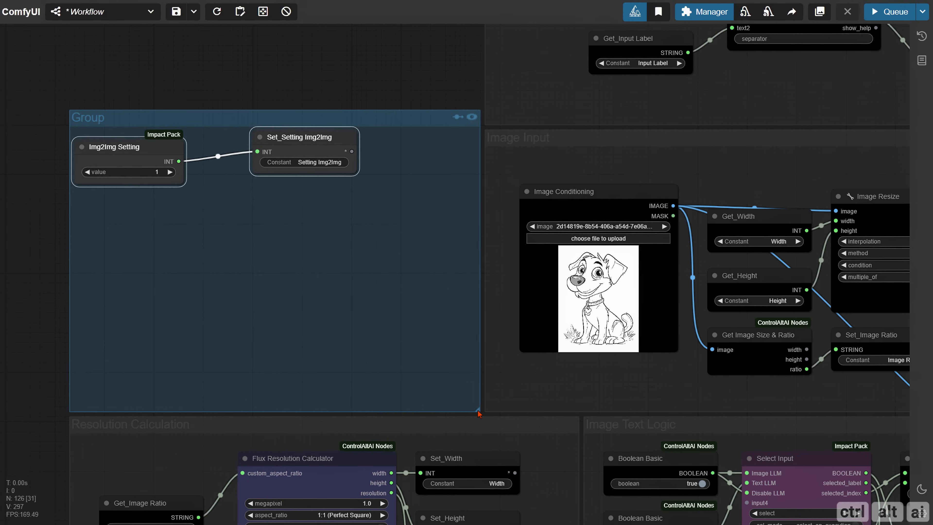
left_click(356, 203)
left_click_drag(323, 138, 388, 172)
left_click_drag(125, 147, 170, 177)
Title the group around the Img2Img Setting nodes "Settings".
left_click(130, 251)
right_click(130, 251)
left_click(191, 513)
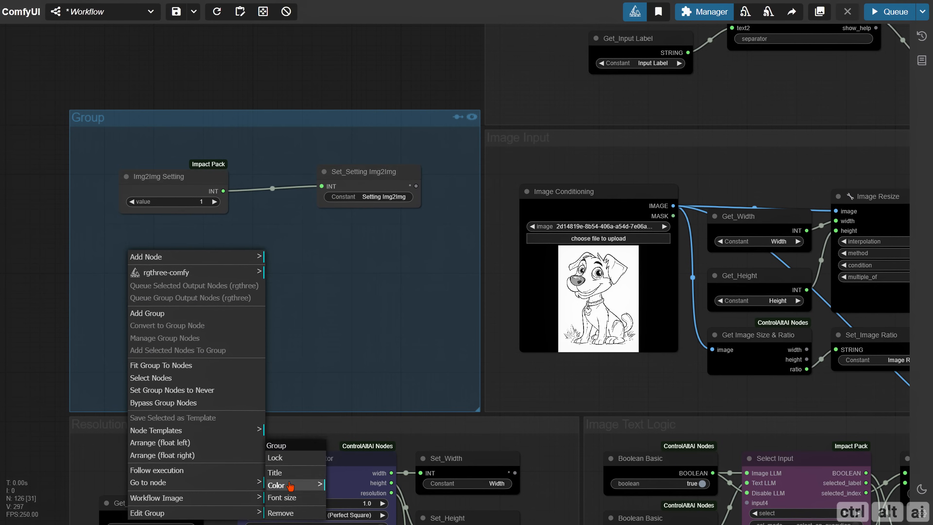
left_click(289, 472)
key("ctrl+a")
type("Settings")
key("Return")
Convert the select widget of the Select Denoise Setting switch to an input.
scroll(149, 280, "down", 10)
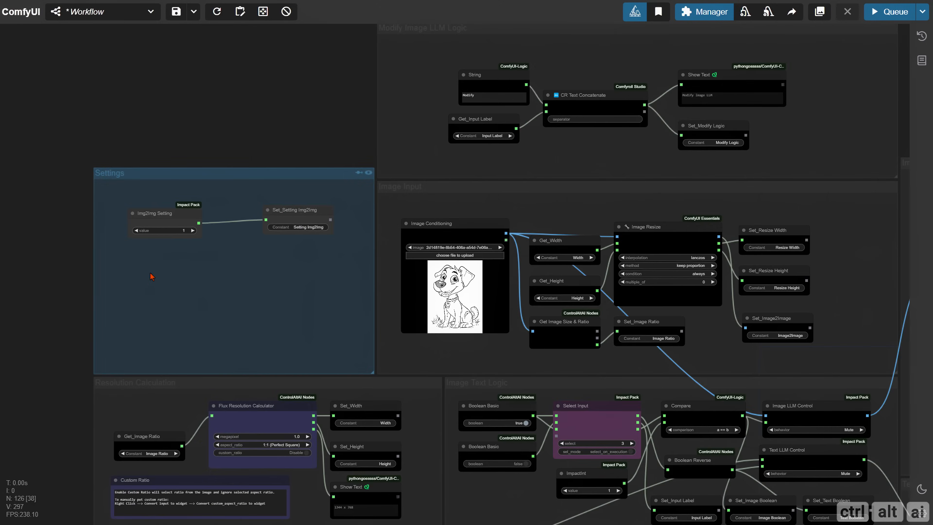
scroll(373, 306, "up", 10)
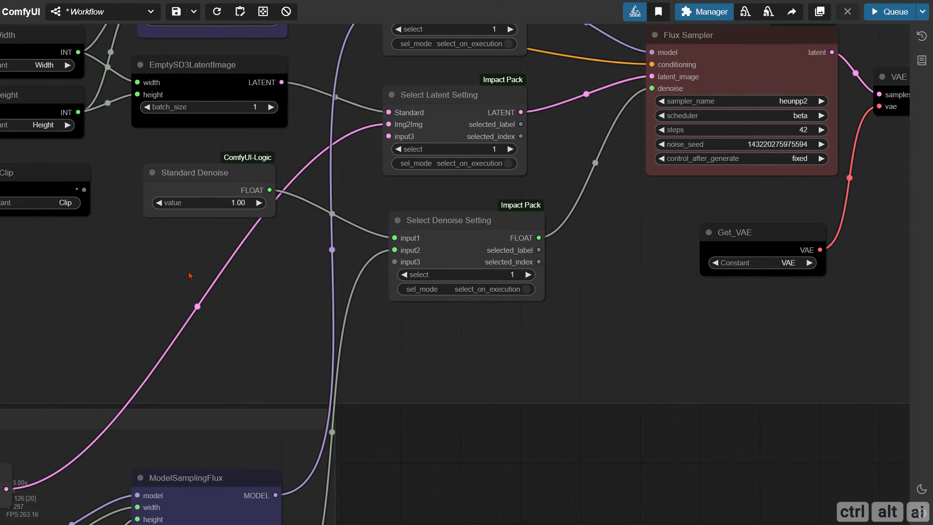
left_click_drag(235, 277, 196, 302)
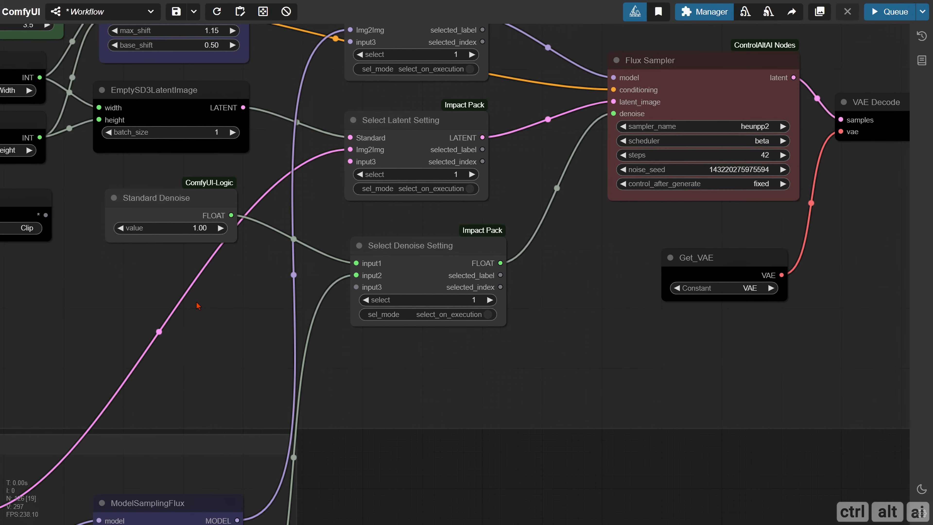
right_click(364, 282)
left_click(510, 474)
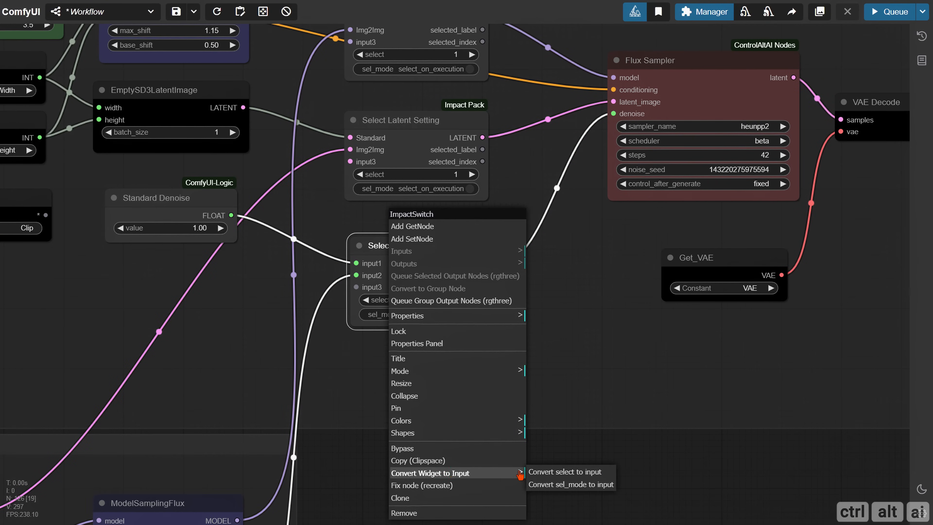
left_click(544, 476)
Convert the select widgets of the Select Latent Setting and Select Model Setting switches to inputs.
left_click_drag(342, 337, 350, 417)
right_click(389, 196)
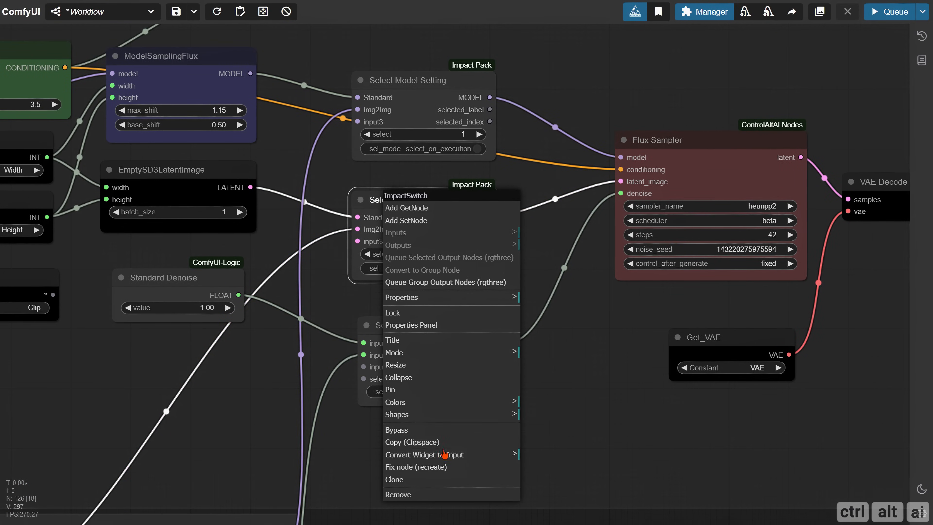
left_click(452, 455)
left_click(536, 456)
right_click(358, 84)
left_click(437, 355)
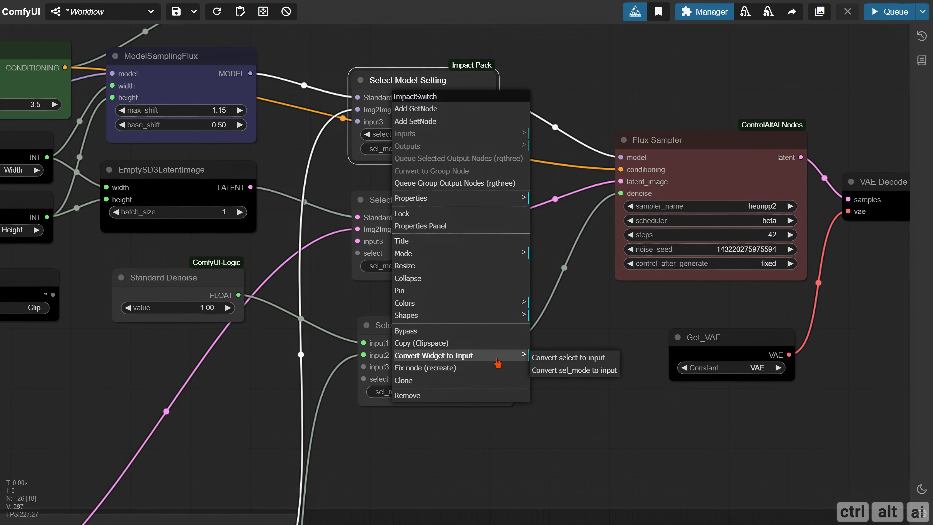
left_click(558, 355)
Add a GetNode below Standard Denoise and set its constant to Setting Img2Img.
left_click_drag(261, 365, 434, 316)
double_click(275, 331)
type("get")
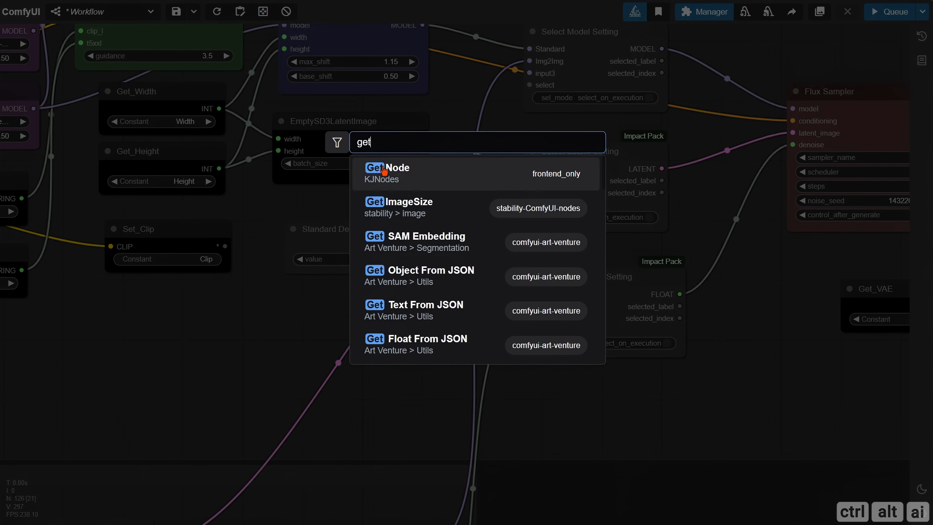
left_click(384, 170)
left_click(342, 358)
type("im")
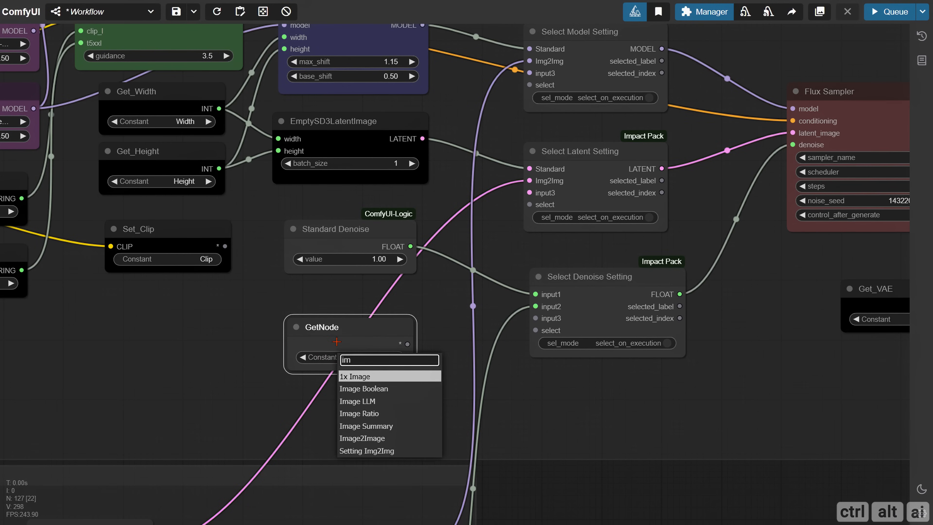
left_click(378, 451)
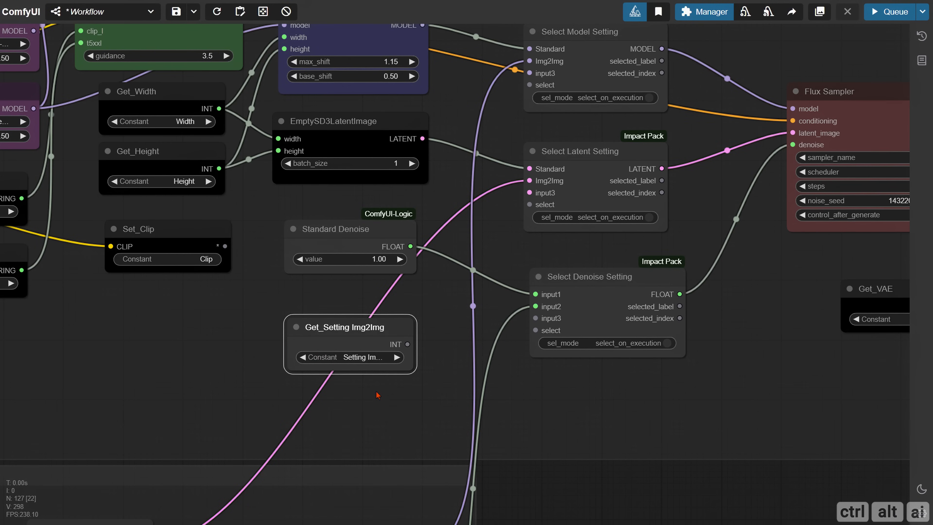
Widen the Get_Setting Img2Img node and connect its INT output to the select inputs of the denoise, latent and model switches.
left_click_drag(412, 369, 291, 458)
left_click_drag(293, 409, 400, 271)
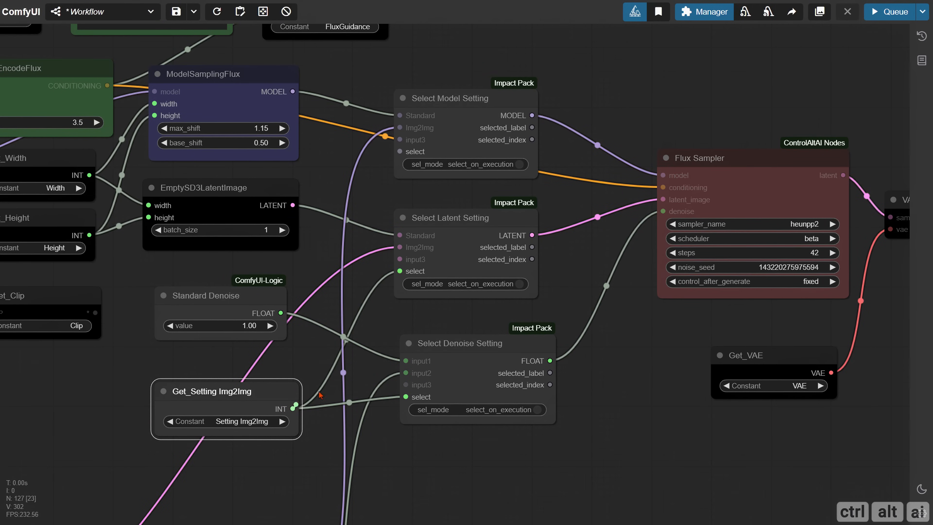
left_click_drag(293, 408, 400, 152)
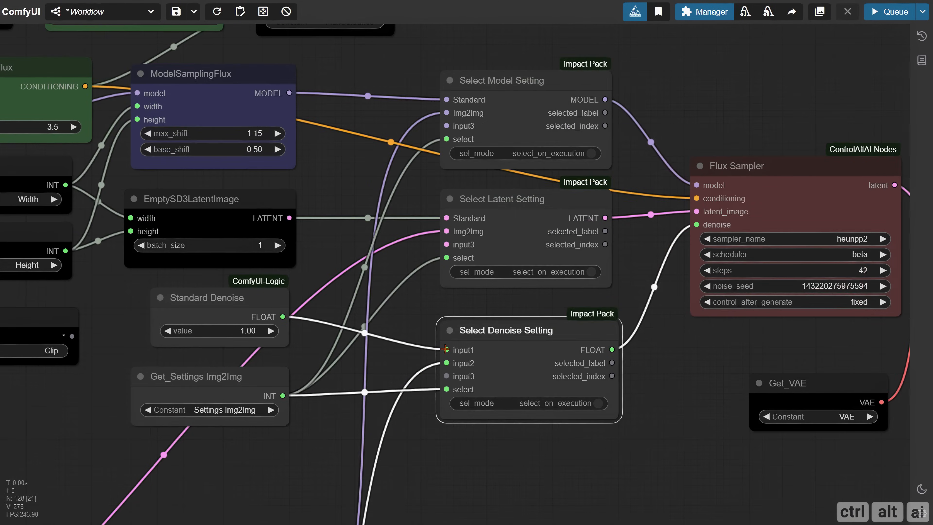
Rename input1 of the Select Denoise Setting switch to "Standard" and input2 to "Img2Img".
right_click(435, 350)
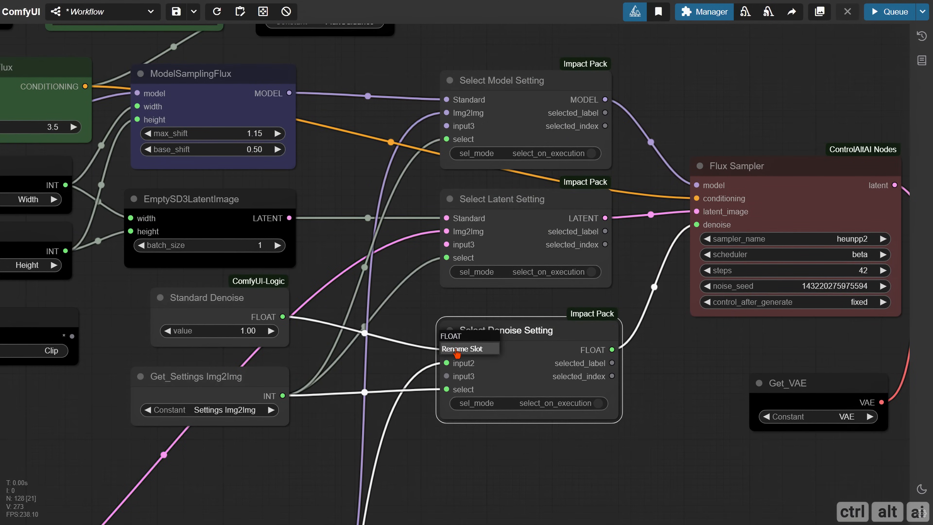
left_click(443, 351)
key("ctrl+a")
type("Standa")
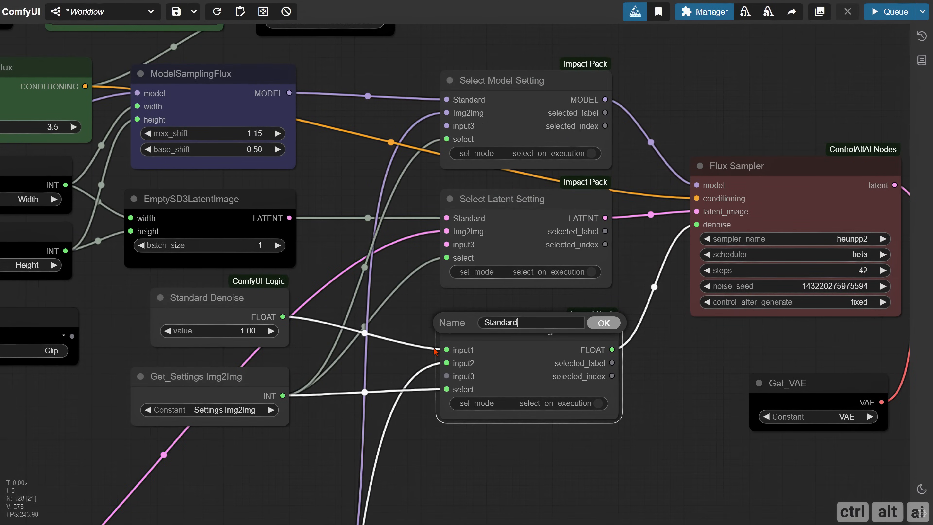
key("Return")
right_click(449, 356)
left_click(447, 358)
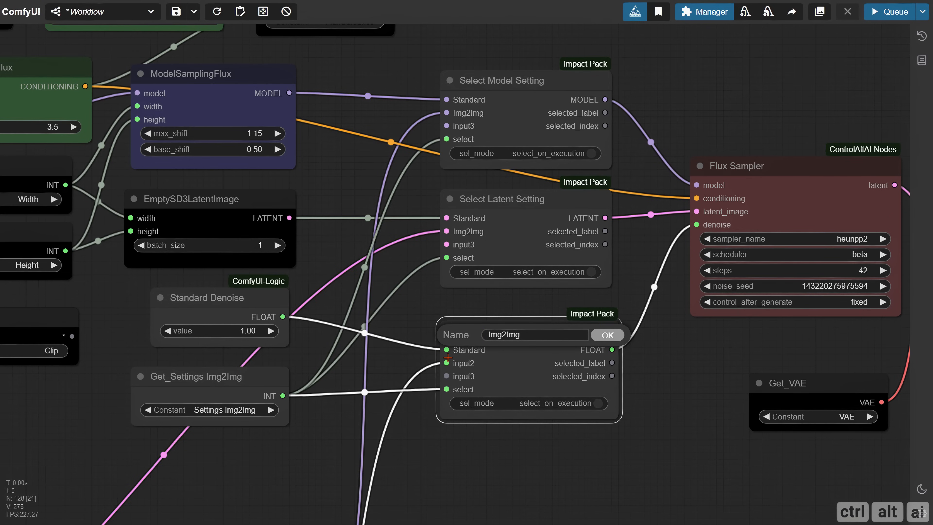
key("Return")
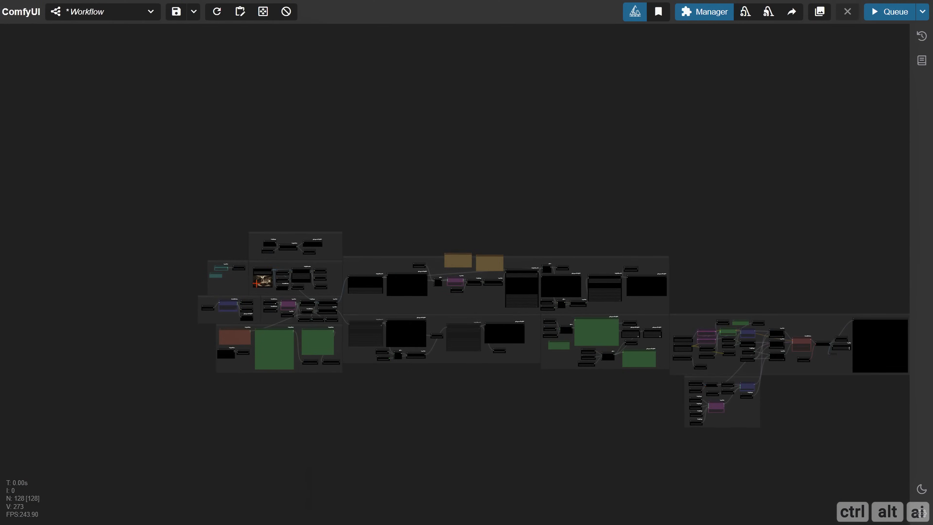
Load the dog line drawing 2d14819e-8b54-406a-a54d-7e06a0b0fdb1.png into the Image Conditioning node.
scroll(240, 257, "up", 15)
scroll(241, 255, "up", 1)
left_click_drag(241, 254, 295, 357)
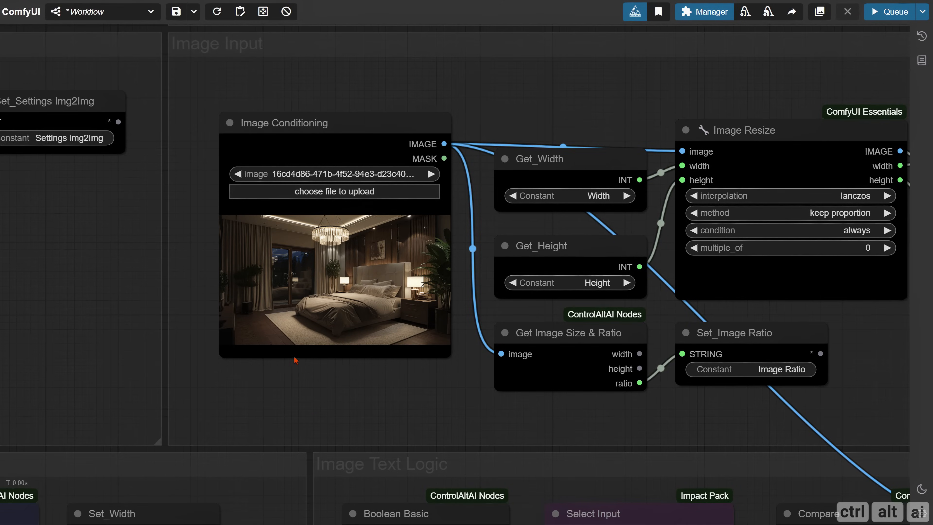
left_click(286, 186)
double_click(84, 73)
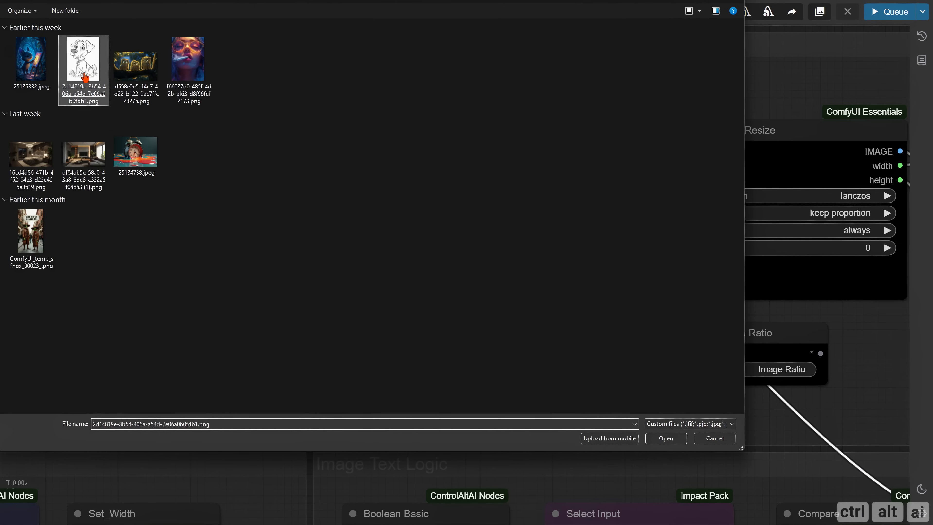
Set the Img2Img Settings value to 2 to select the Image 2 Image mode.
scroll(335, 256, "down", 3)
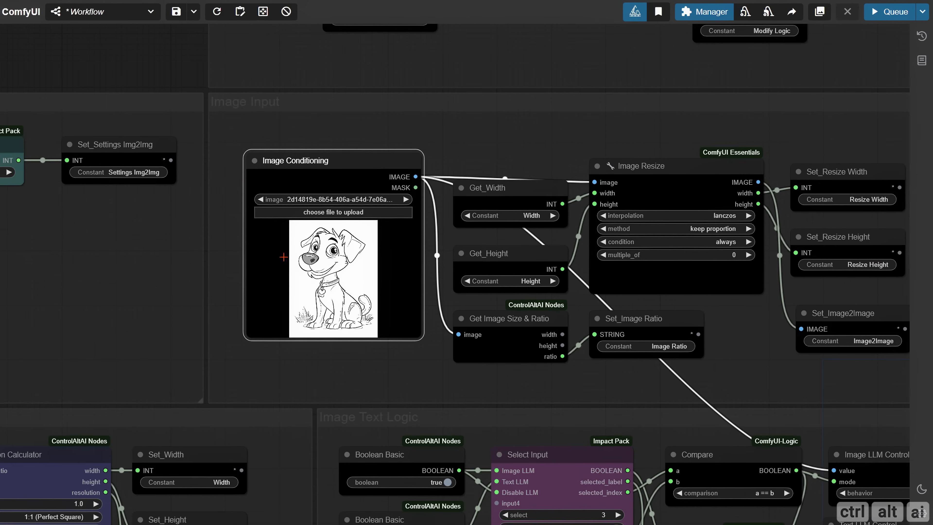
left_click_drag(13, 202, 287, 246)
scroll(285, 245, "up", 2)
left_click(284, 212)
Enable custom_ratio on the Flux Resolution Calculator.
scroll(290, 289, "down", 3)
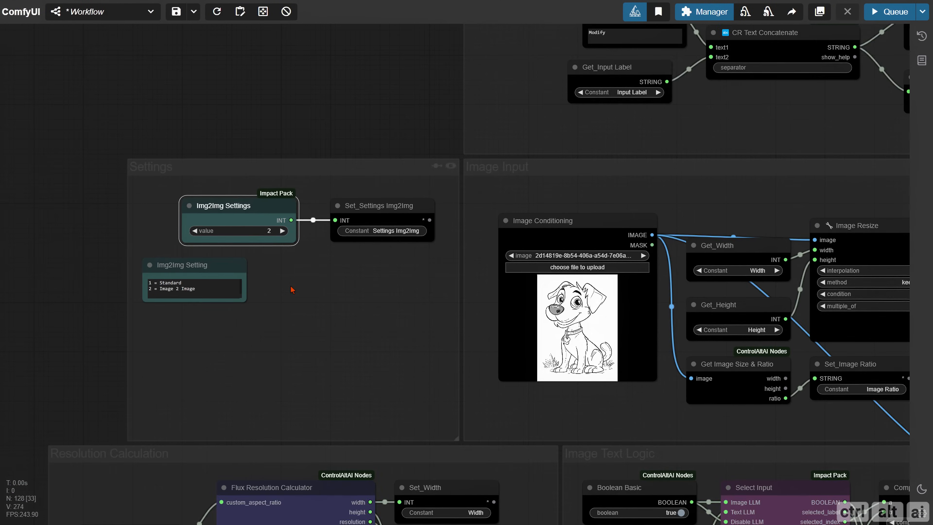
left_click_drag(291, 290, 221, 169)
left_click_drag(269, 238, 280, 170)
left_click(301, 369)
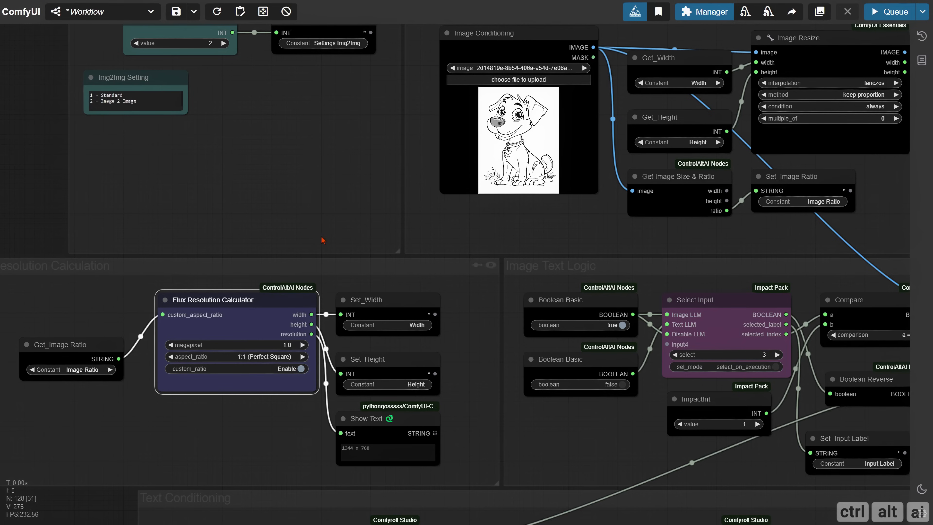
Set the Select Input switch to 1 for Image LLM and choose llava-llama3:latest as the Image LLM node's model.
left_click_drag(322, 240, 45, 230)
left_click(398, 345)
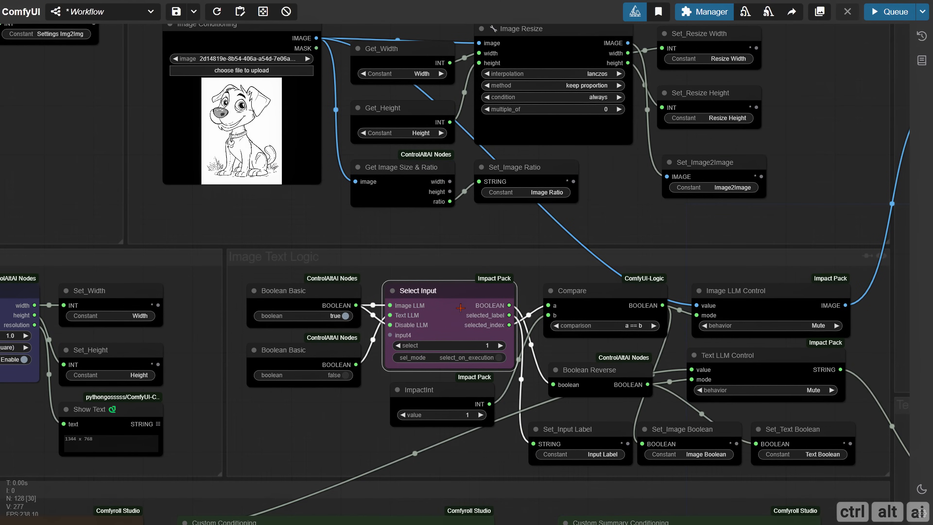
left_click_drag(553, 237, 103, 280)
left_click_drag(700, 299, 394, 318)
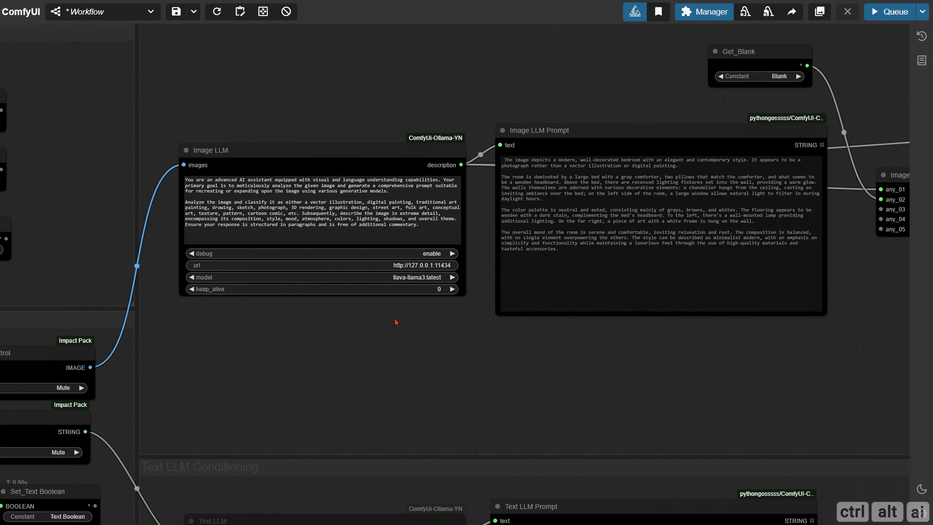
left_click(429, 278)
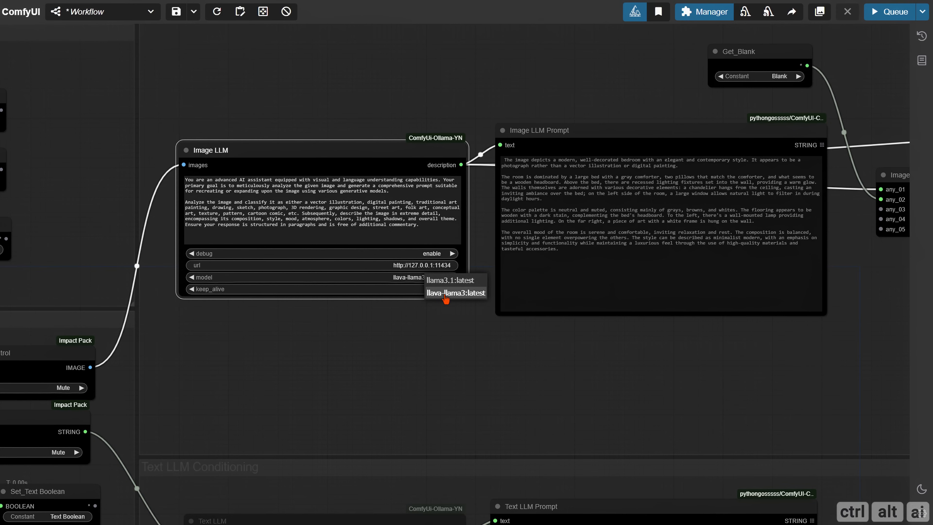
left_click(444, 296)
Set the Continue or Modify LLM switch to 2 to select Modify Image LLM.
scroll(450, 375, "down", 2)
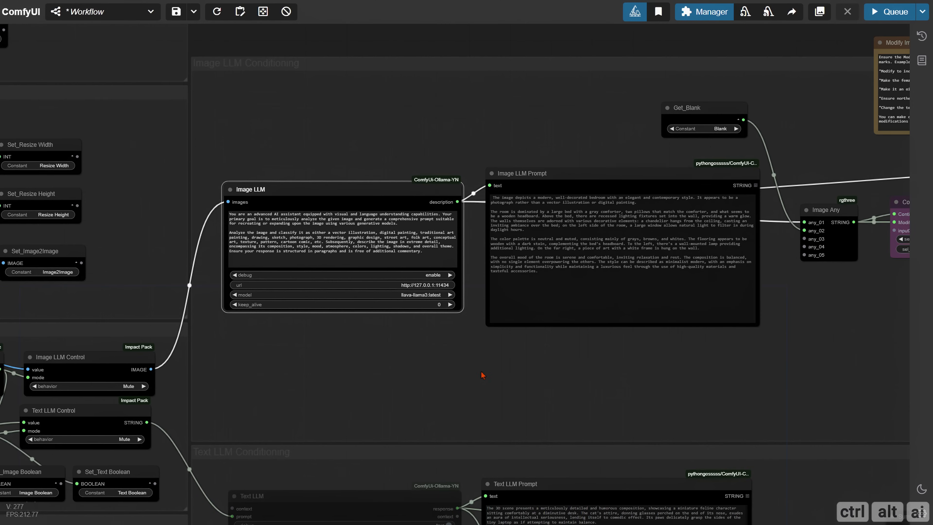
left_click_drag(677, 381, 239, 361)
scroll(367, 360, "up", 2)
left_click_drag(494, 330, 325, 320)
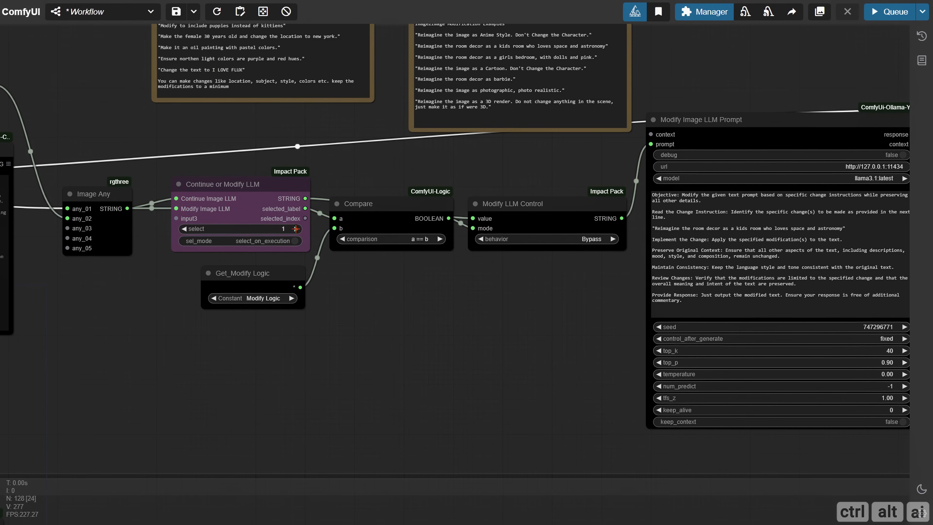
left_click(296, 229)
Replace the quoted change instruction in the Modify Image LLM Prompt node with "Change the dog to an elephant".
scroll(392, 317, "up", 3)
left_click_drag(581, 310, 305, 323)
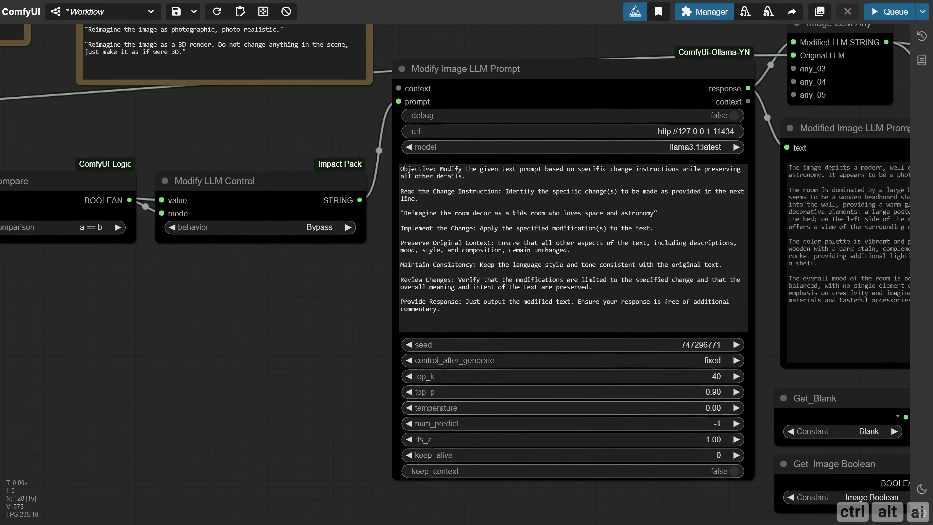
left_click_drag(657, 213, 416, 215)
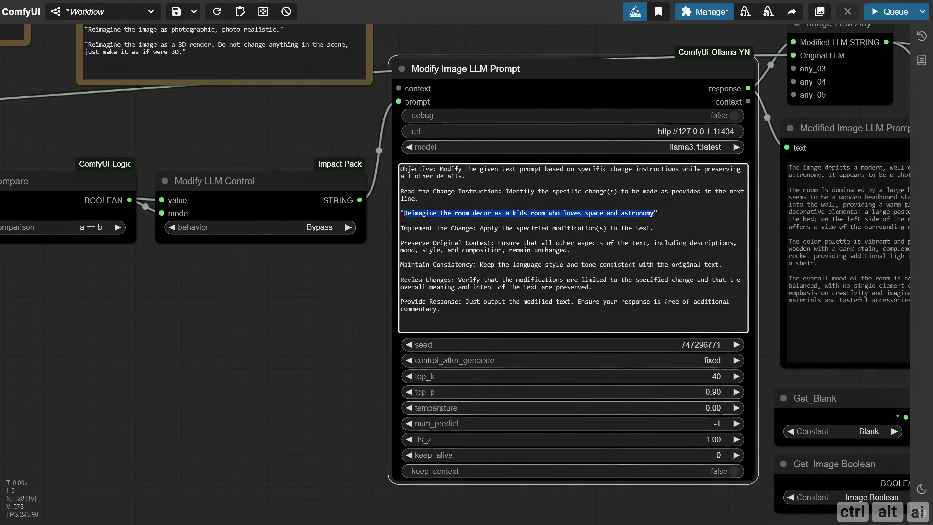
type("Change the dog to an elephant")
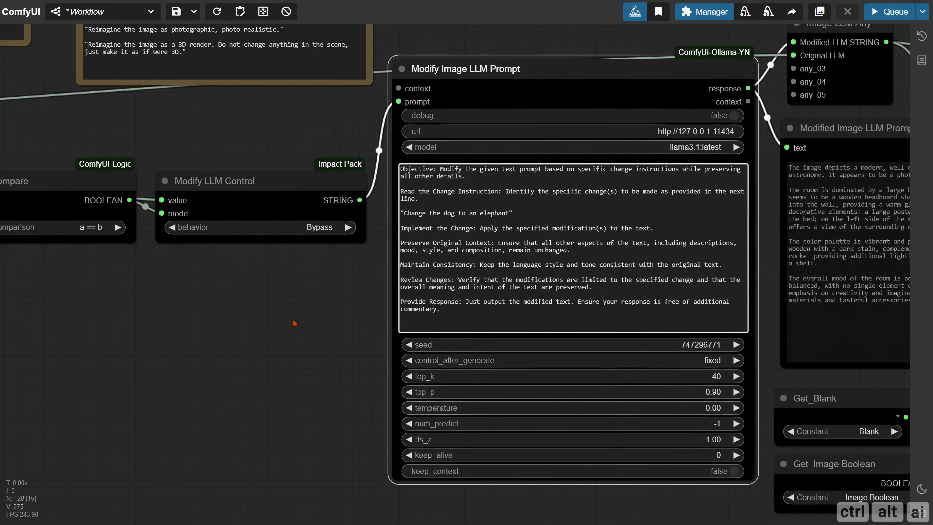
Check the max_shift selection and denoise value in the Image 2 Image group.
left_click_drag(289, 359, 230, 309)
scroll(223, 314, "down", 5)
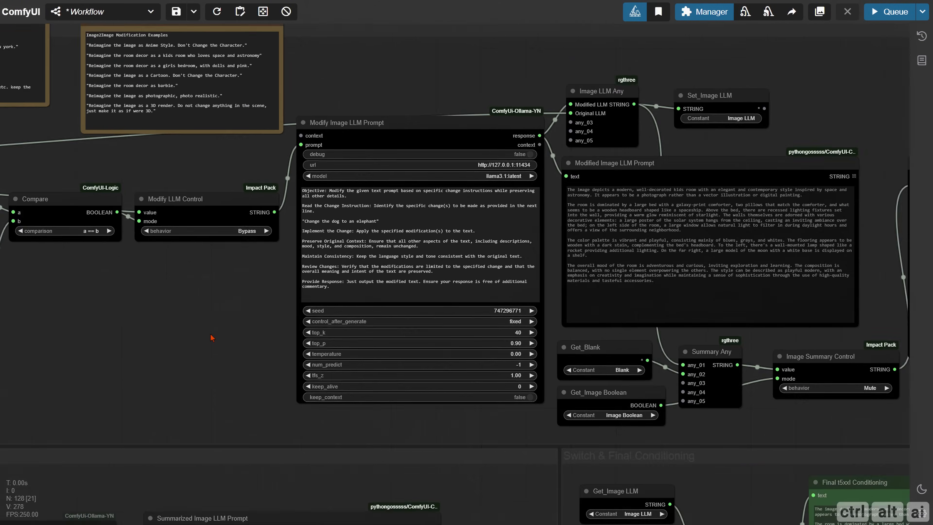
left_click_drag(364, 442, 222, 239)
left_click_drag(310, 344, 91, 180)
scroll(307, 357, "down", 2)
left_click_drag(793, 502, 50, 236)
scroll(506, 360, "up", 6)
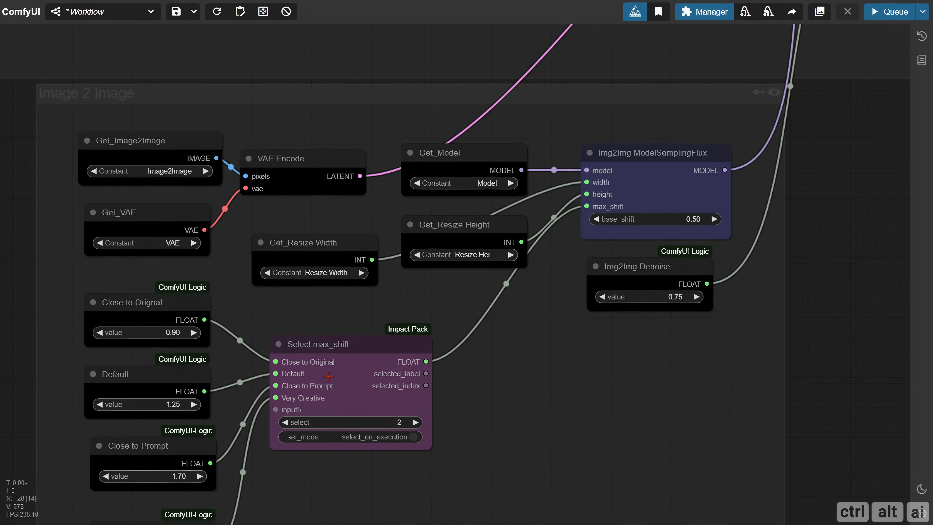
Add an Image Comparer (rgthree) node beyond the Core Output node, enlarge it and move it clear of the group.
scroll(629, 393, "down", 2)
left_click_drag(786, 377, 317, 410)
scroll(614, 348, "down", 3)
left_click_drag(615, 348, 185, 404)
left_click_drag(305, 346, 37, 471)
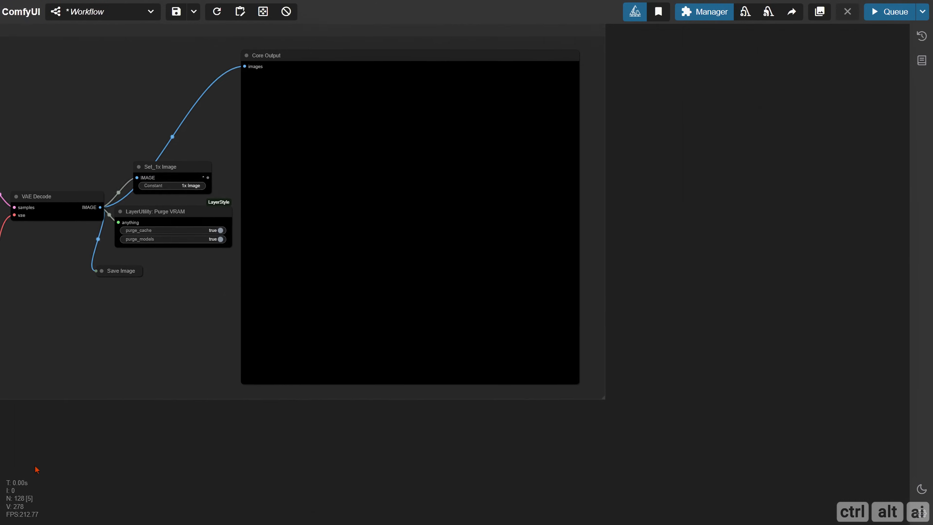
left_click_drag(670, 228, 330, 305)
double_click(350, 162)
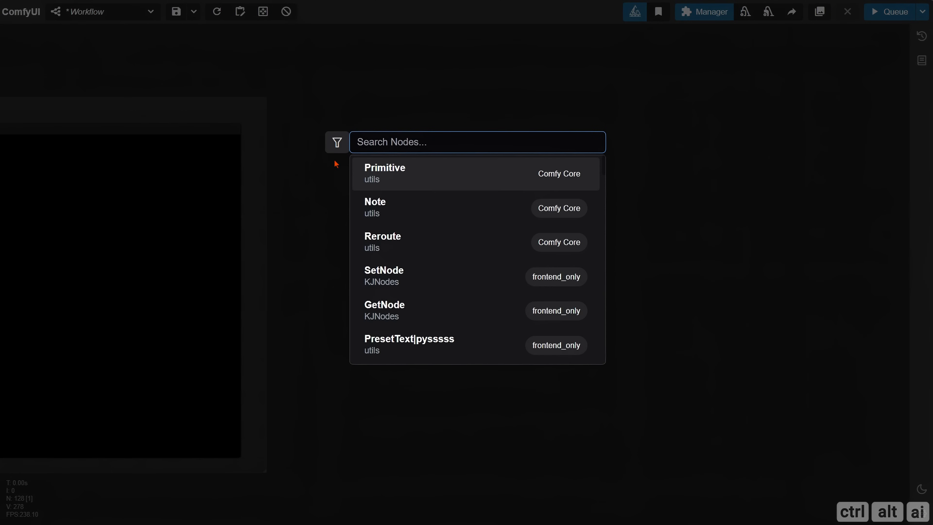
type("comparer")
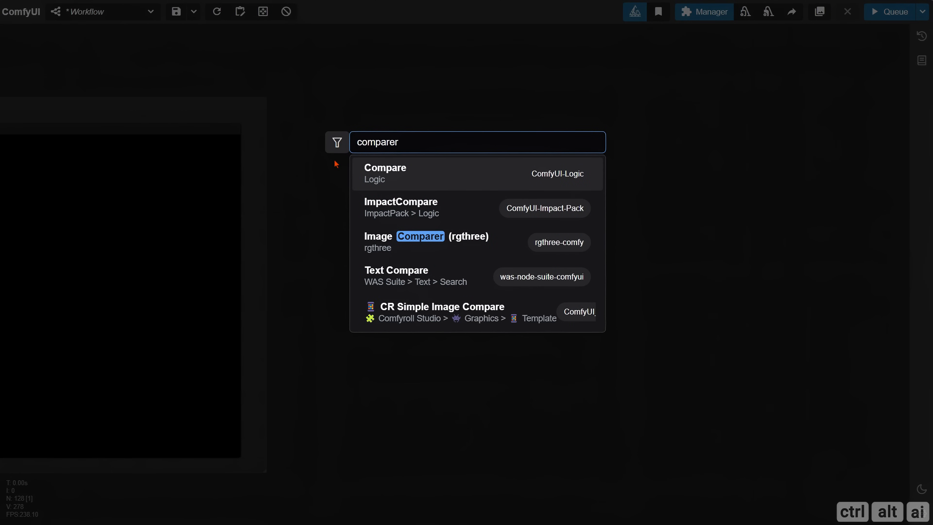
left_click(438, 237)
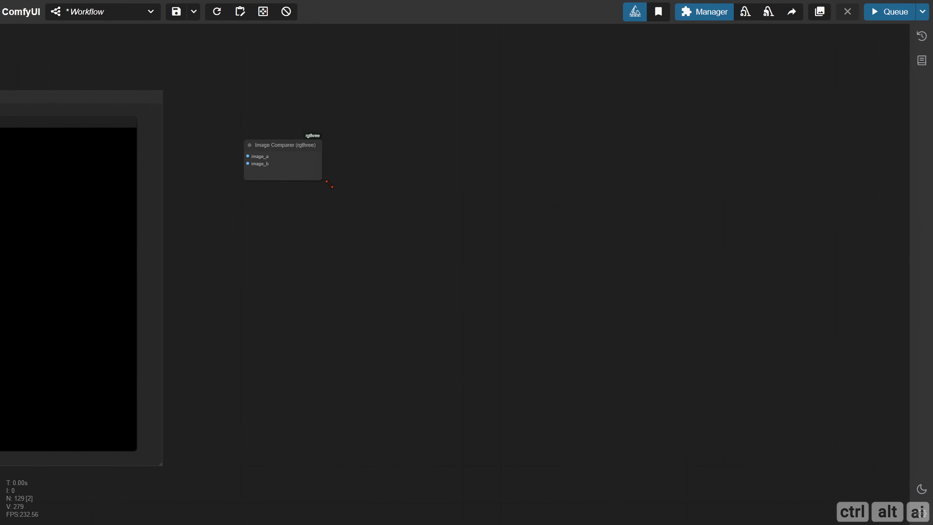
left_click_drag(327, 181, 660, 488)
left_click_drag(492, 287, 652, 249)
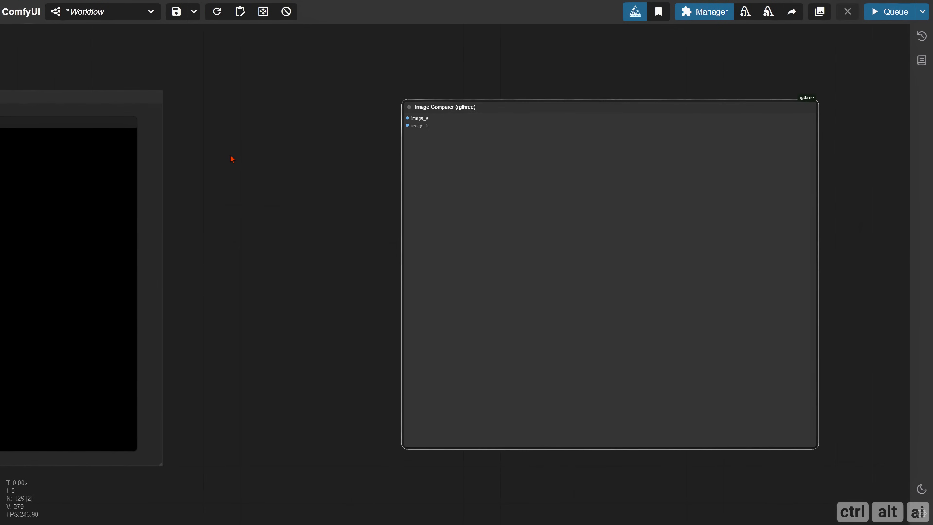
Add a GetNode beside the Image Comparer and set its constant to Image2Image.
double_click(230, 155)
type("get")
key("Return")
scroll(287, 168, "up", 3)
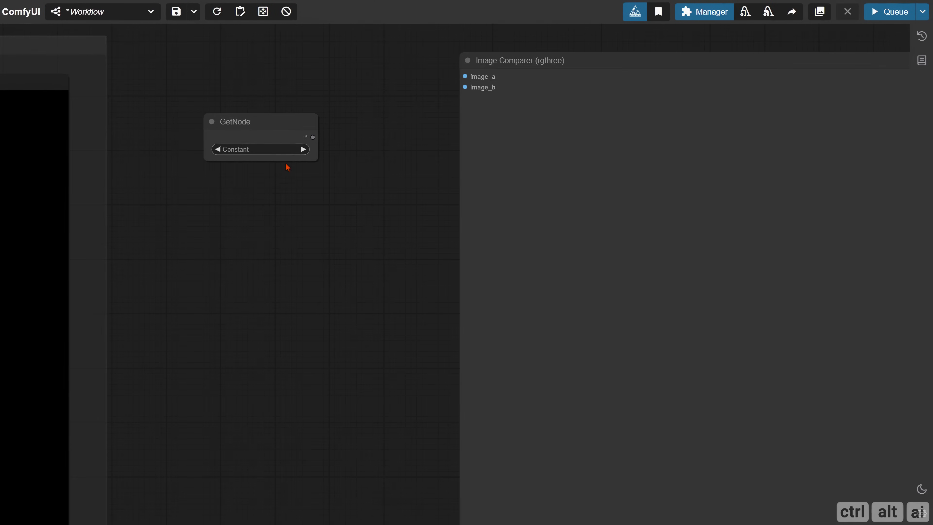
scroll(262, 217, "up", 3)
left_click(250, 180)
type("imag")
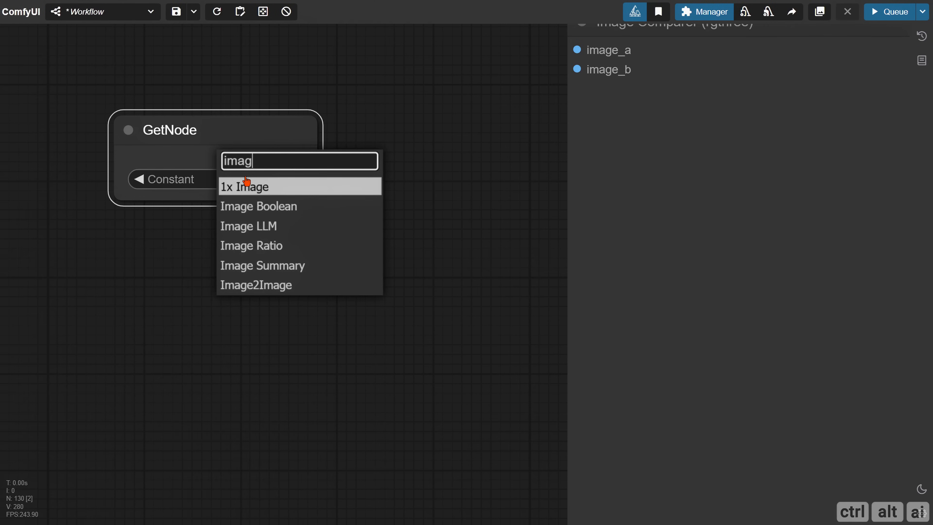
left_click(277, 286)
left_click_drag(251, 282, 239, 376)
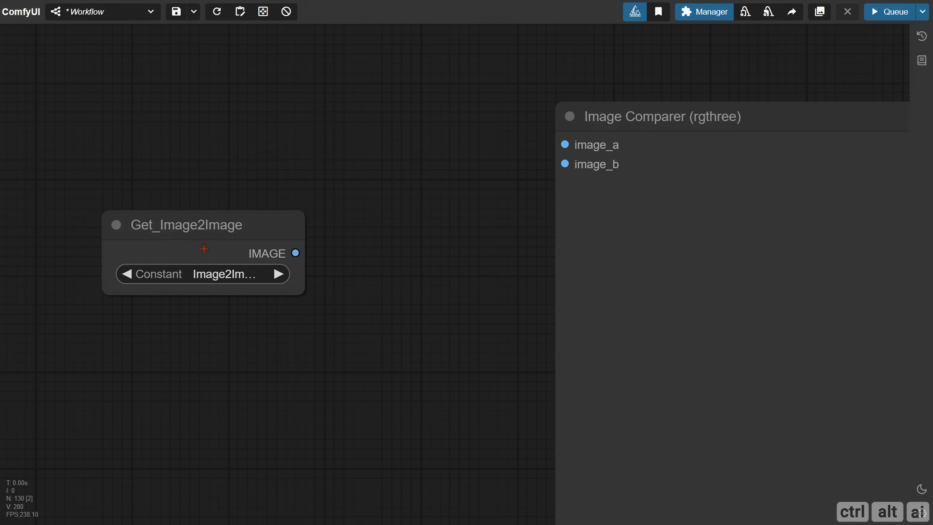
Duplicate the Get node as 1x Image feeding the comparer's image_a, and connect Get_Image2Image to image_b.
left_click_drag(204, 248, 195, 130, "alt")
left_click_drag(287, 133, 573, 145)
left_click(220, 157)
left_click(217, 100)
left_click_drag(295, 253, 577, 165)
scroll(410, 325, "down", 9)
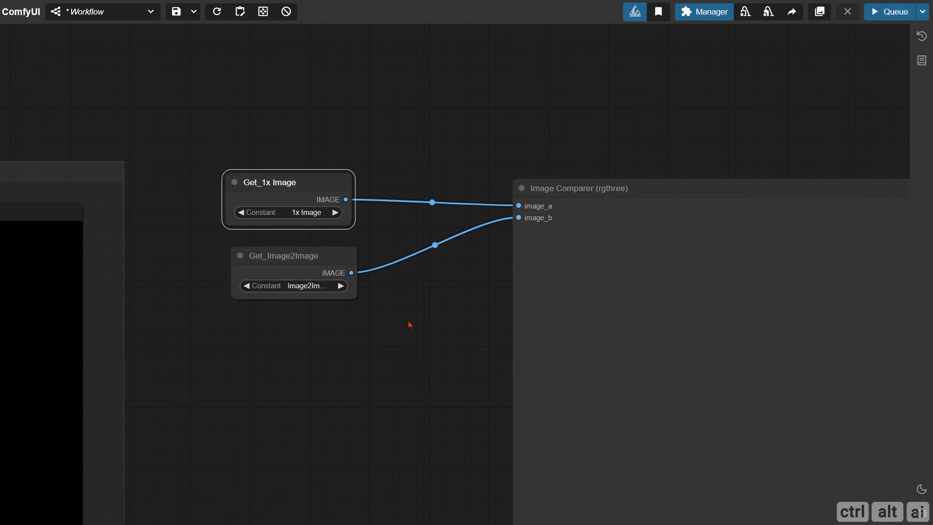
Return to the Image LLM part of the graph and queue the workflow.
left_click_drag(351, 339, 682, 253)
scroll(630, 314, "down", 4)
left_click_drag(137, 116, 722, 105)
left_click_drag(180, 120, 825, 145)
left_click_drag(206, 162, 797, 228)
left_click_drag(216, 202, 760, 290)
scroll(417, 279, "up", 9)
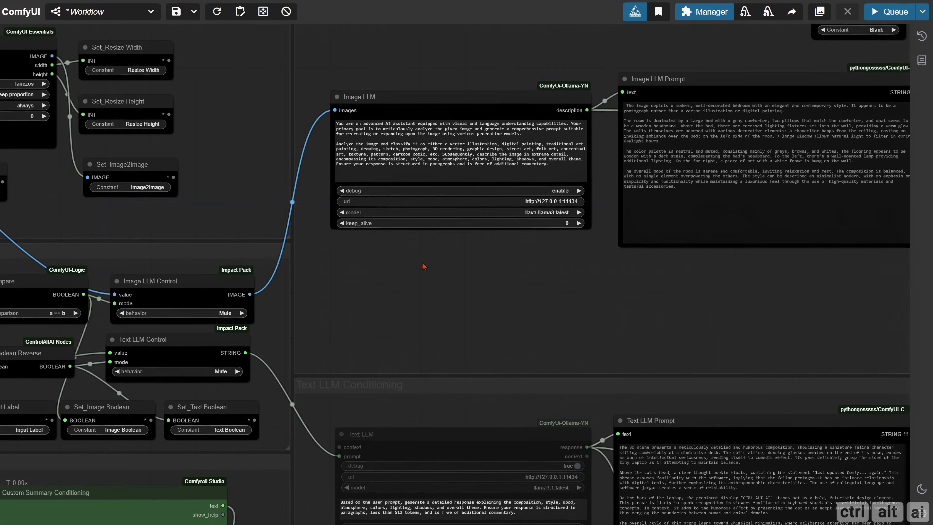
left_click_drag(425, 267, 267, 375)
left_click_drag(197, 77, 744, 71)
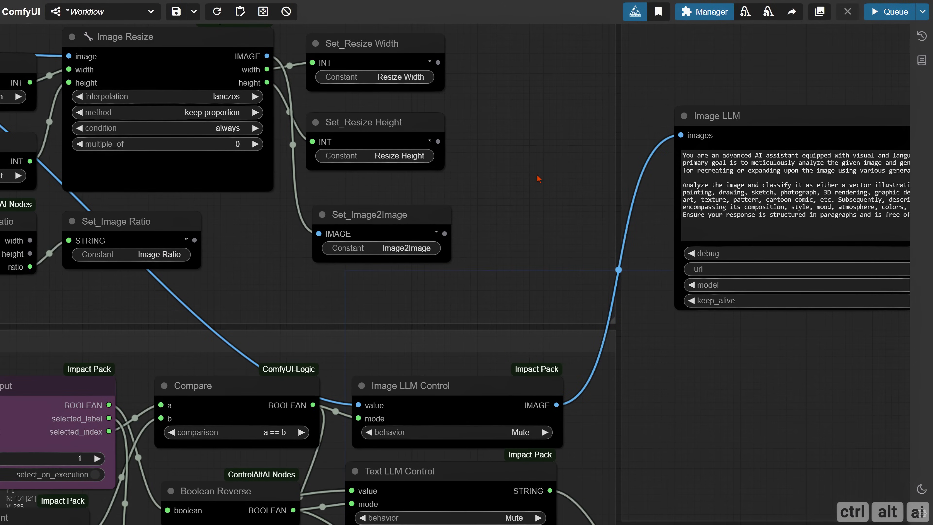
key("ctrl+Return")
Read the newly generated description in the Image LLM Prompt node.
scroll(511, 200, "down", 4)
left_click_drag(506, 199, 193, 184)
left_click_drag(443, 327, 236, 361)
scroll(236, 361, "up", 2)
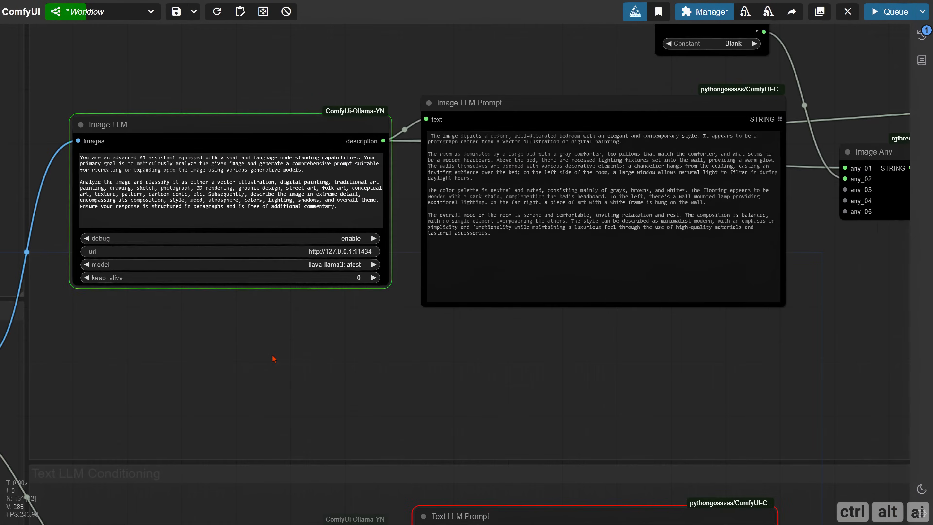
left_click_drag(376, 350, 199, 409)
scroll(340, 407, "up", 5)
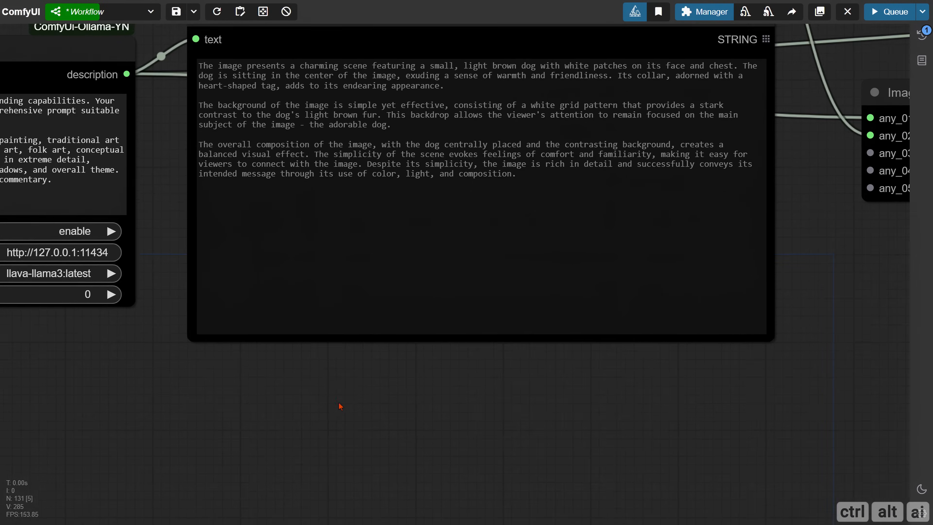
left_click_drag(365, 390, 243, 473)
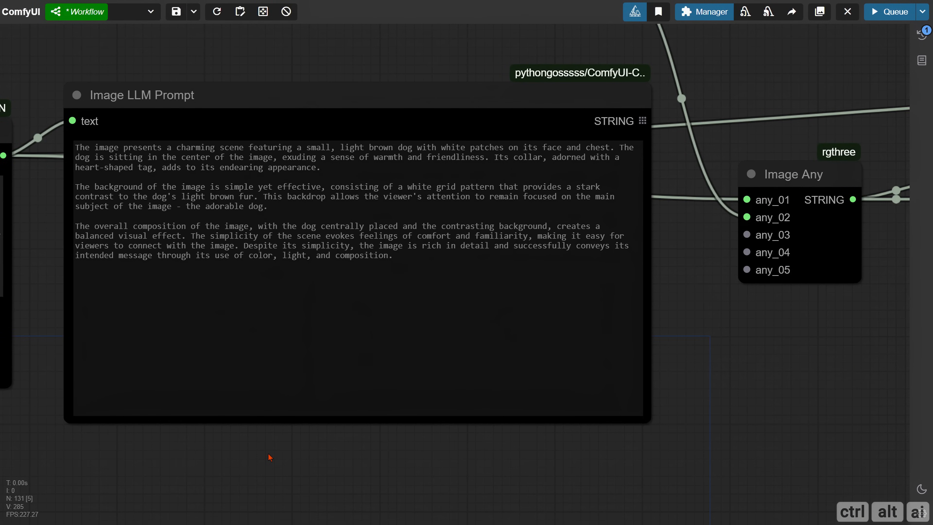
Read the rewritten description in the Modified Image LLM Prompt node.
scroll(270, 455, "down", 3)
left_click_drag(581, 450, 38, 398)
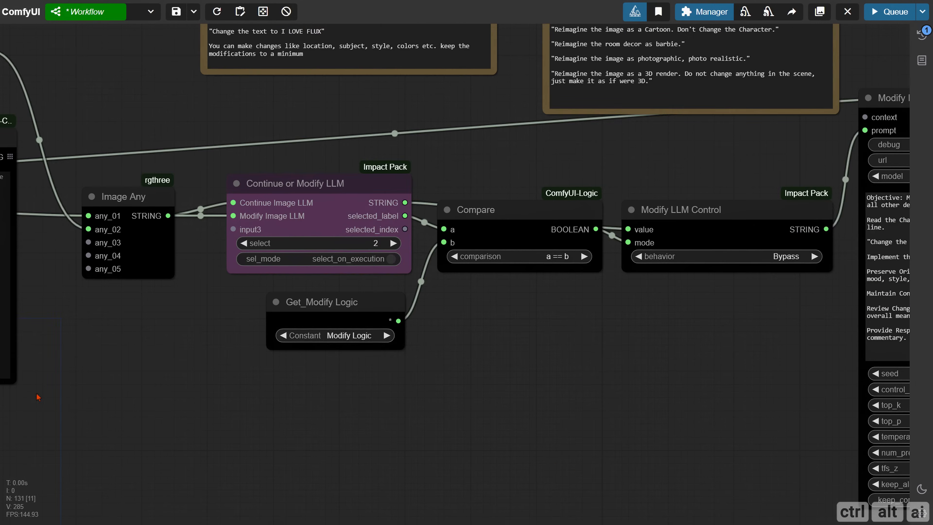
left_click_drag(559, 418, 46, 408)
left_click_drag(287, 372, 199, 351)
left_click_drag(636, 306, 228, 316)
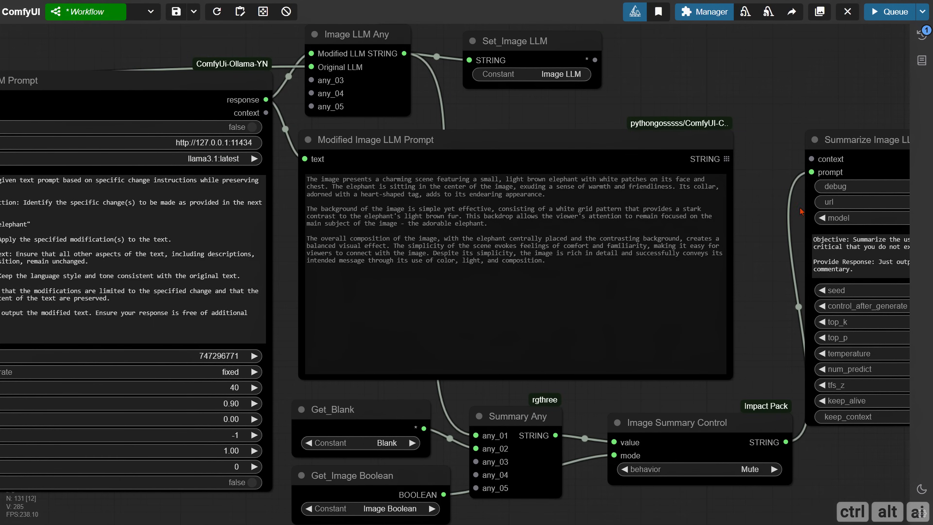
left_click_drag(762, 204, 708, 206)
scroll(685, 204, "up", 3)
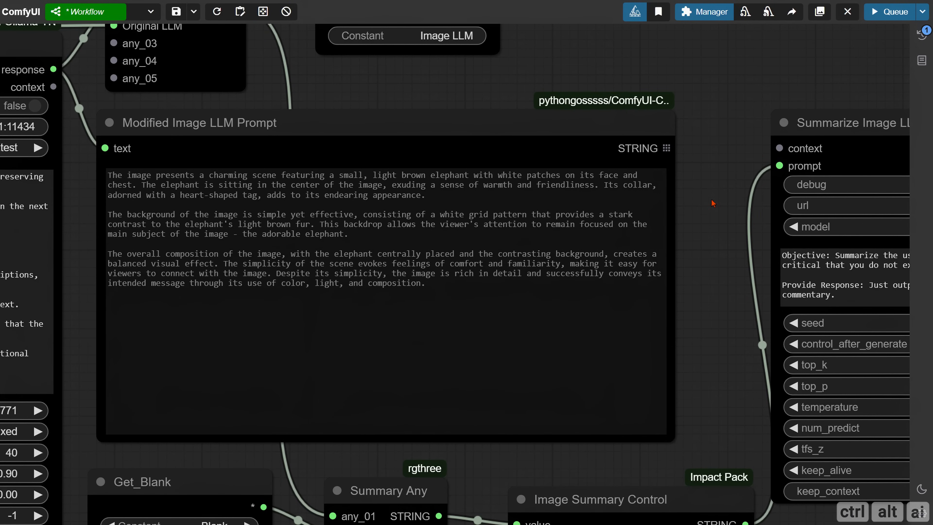
Follow the run through the sampling nodes and inspect the generated image in the Core Output node.
scroll(713, 198, "down", 10)
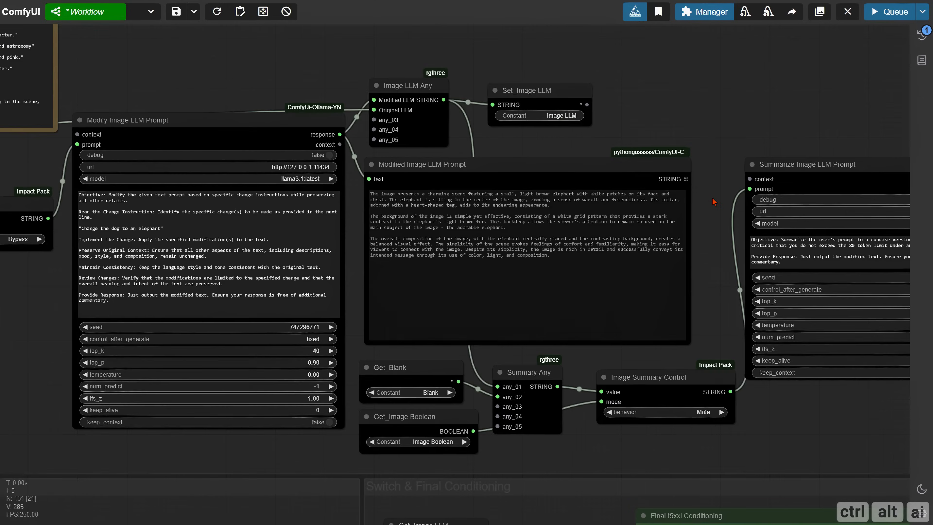
left_click_drag(662, 199, 158, 172)
left_click_drag(749, 375, 175, 119)
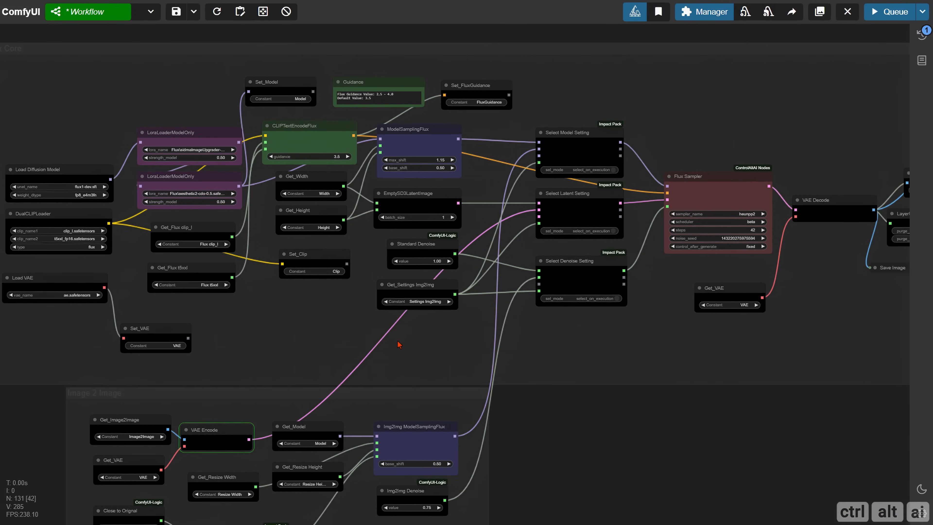
left_click_drag(402, 348, 104, 315)
left_click_drag(456, 330, 230, 384)
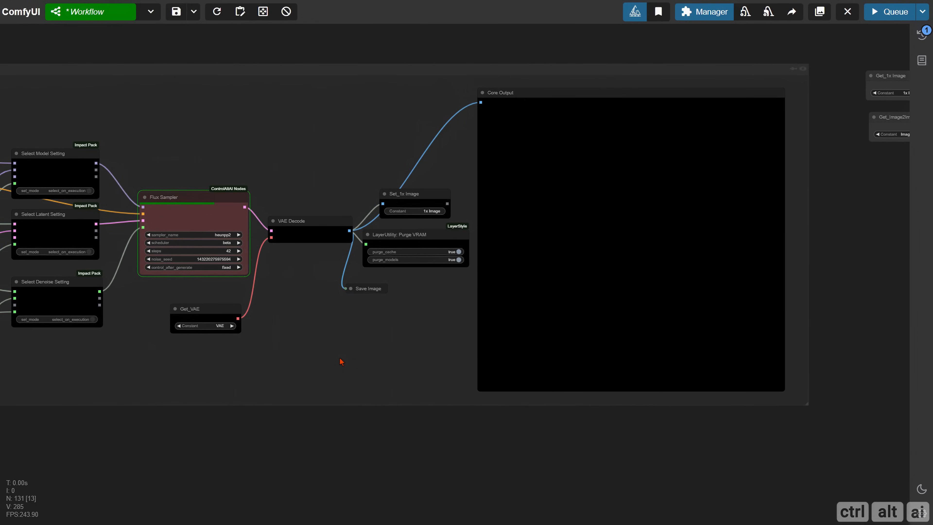
left_click_drag(359, 361, 143, 376)
scroll(361, 316, "up", 3)
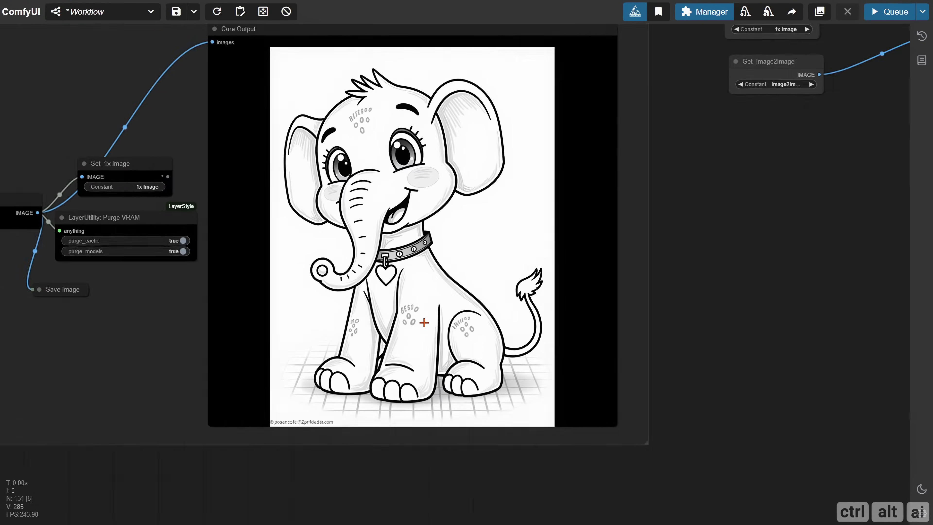
scroll(416, 323, "up", 4)
scroll(418, 326, "down", 1)
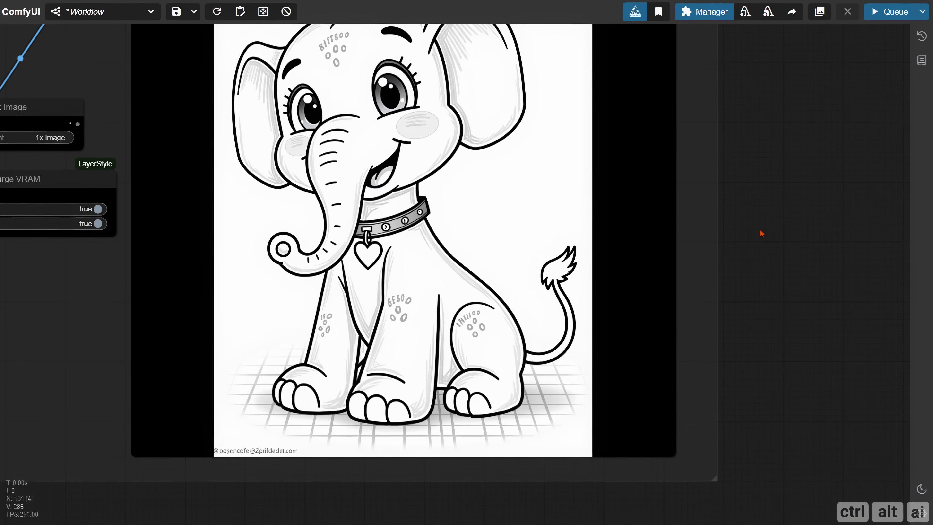
Compare the generated image with the source drawing in the Image Comparer node.
scroll(725, 318, "down", 3)
left_click_drag(753, 300, 292, 336)
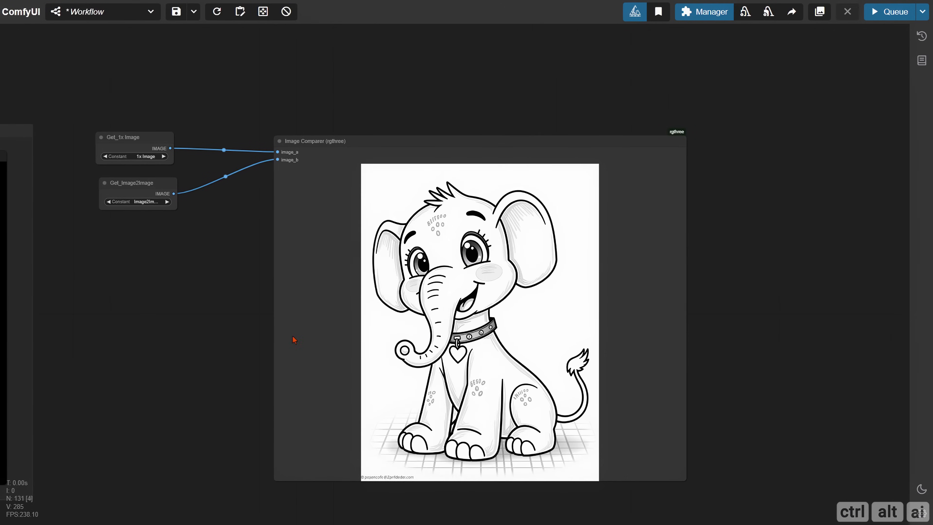
scroll(523, 344, "up", 5)
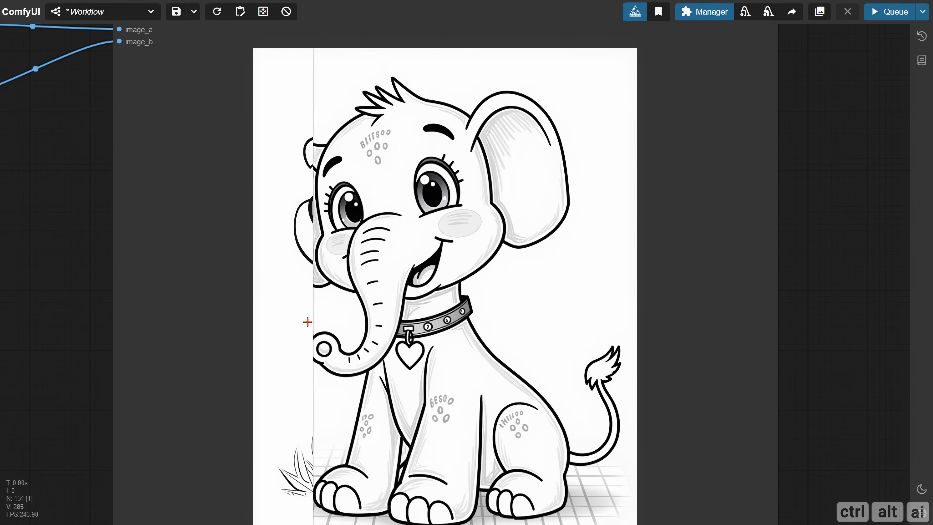
scroll(251, 325, "down", 5)
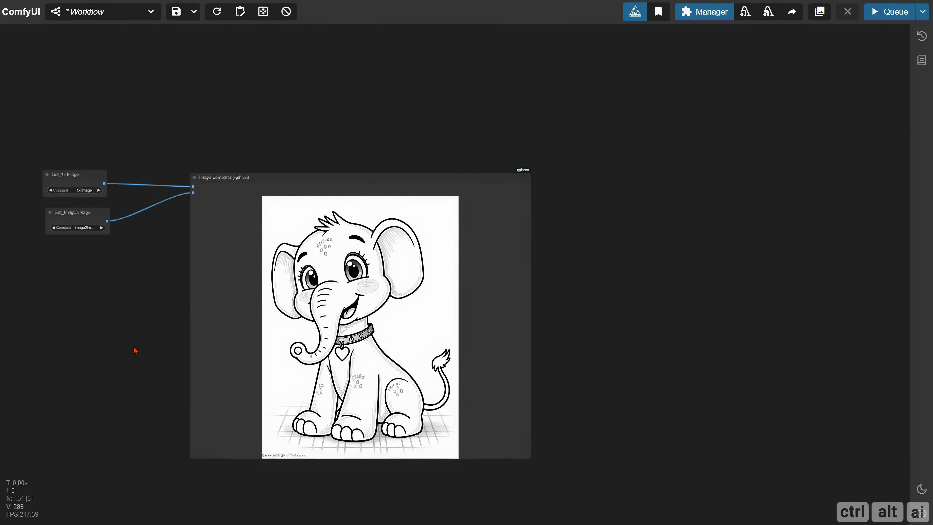
Set the Select Input node in the Image Text Logic group to option 3, Disable LLM.
left_click_drag(135, 350, 598, 326)
scroll(596, 326, "down", 3)
left_click_drag(232, 444, 804, 428)
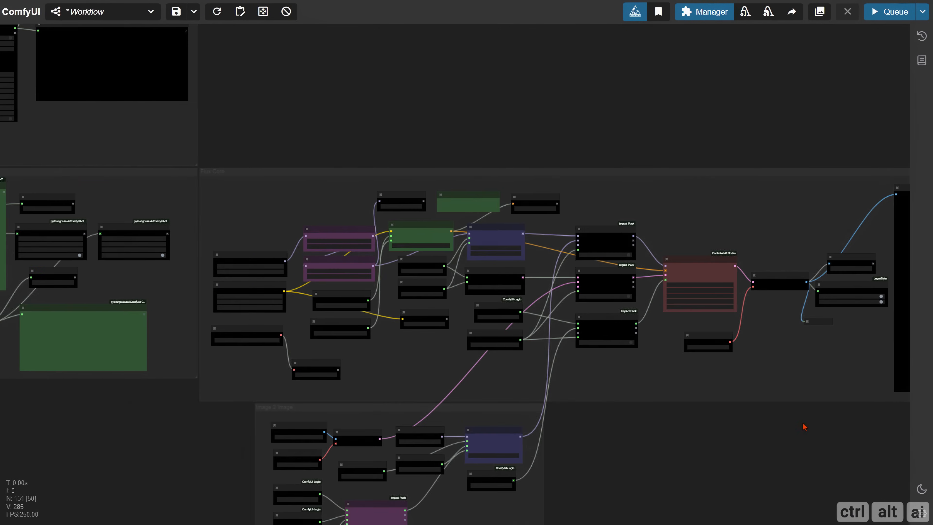
left_click_drag(413, 454, 875, 435)
left_click_drag(24, 444, 874, 476)
left_click_drag(356, 411, 715, 492)
scroll(127, 330, "up", 5)
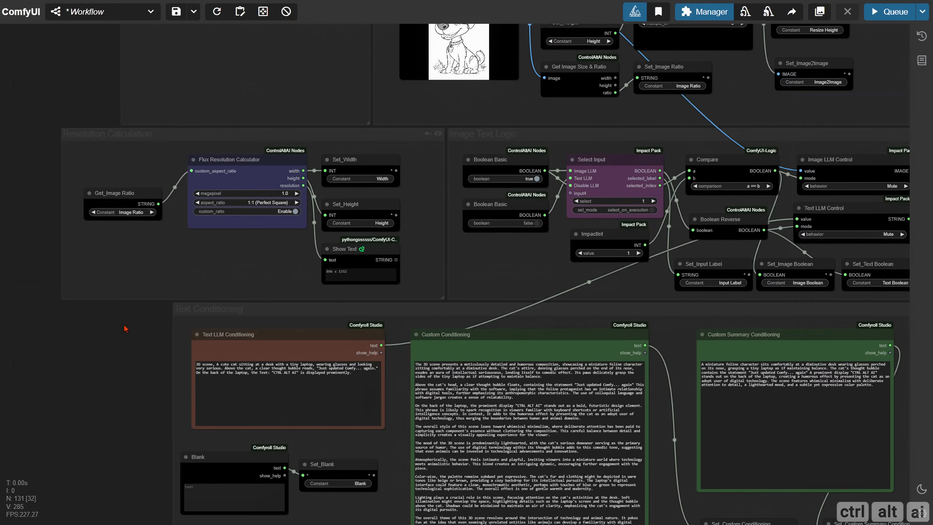
left_click_drag(125, 329, 98, 435)
left_click_drag(240, 183, 289, 347)
scroll(164, 308, "up", 6)
scroll(341, 369, "down", 2)
left_click_drag(341, 370, 177, 248)
scroll(266, 310, "down", 2)
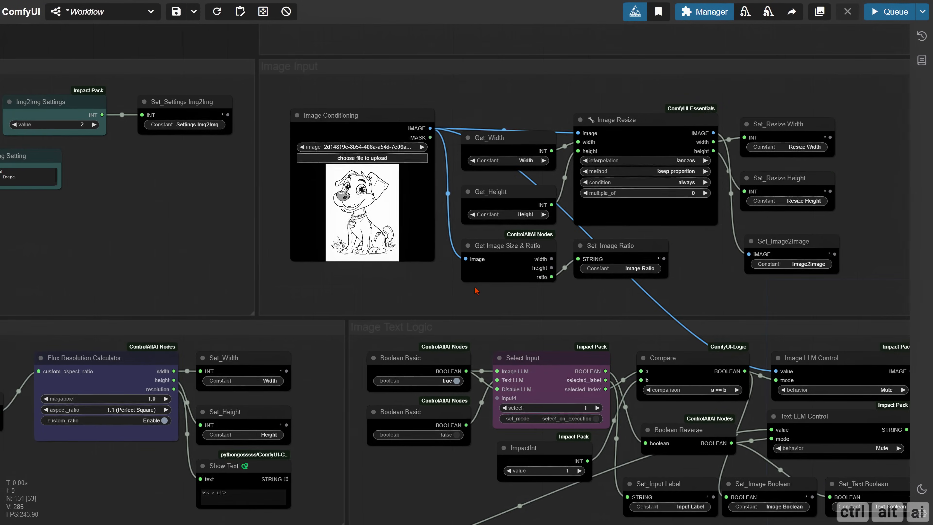
scroll(474, 287, "up", 5)
left_click_drag(475, 287, 301, 174)
left_click(503, 361)
left_click(503, 361)
Read the opening paragraph of the manual prompt in the Custom Conditioning node.
left_click_drag(289, 436, 371, 213)
scroll(350, 263, "down", 3)
scroll(171, 487, "up", 4)
left_click_drag(171, 487, 136, 350)
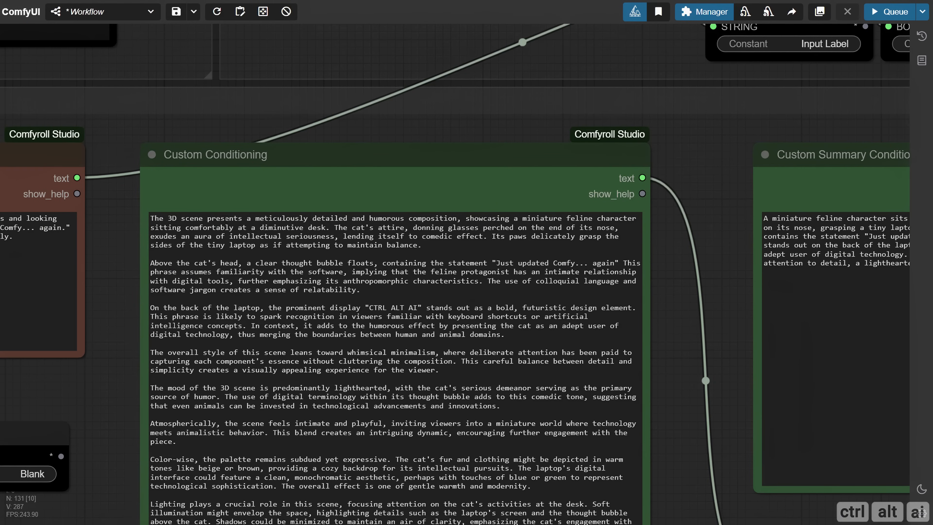
left_click_drag(356, 218, 549, 252)
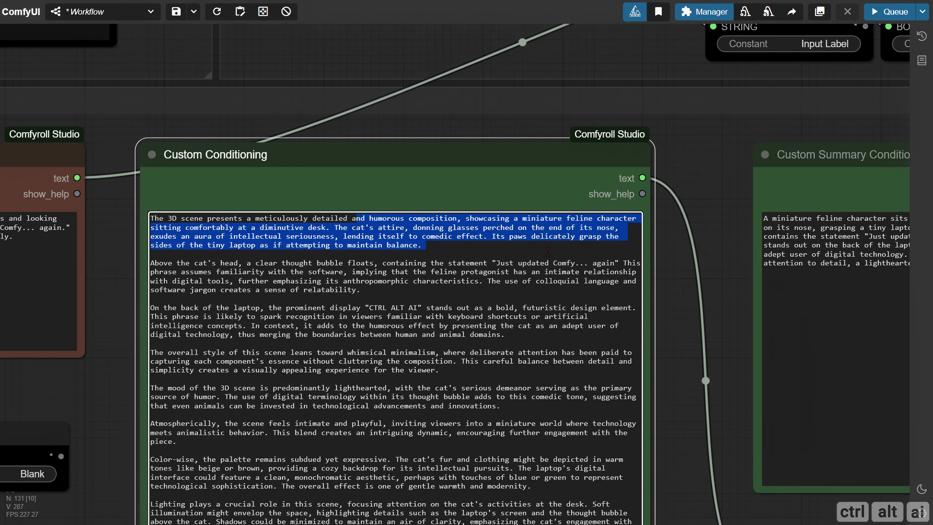
left_click(324, 246)
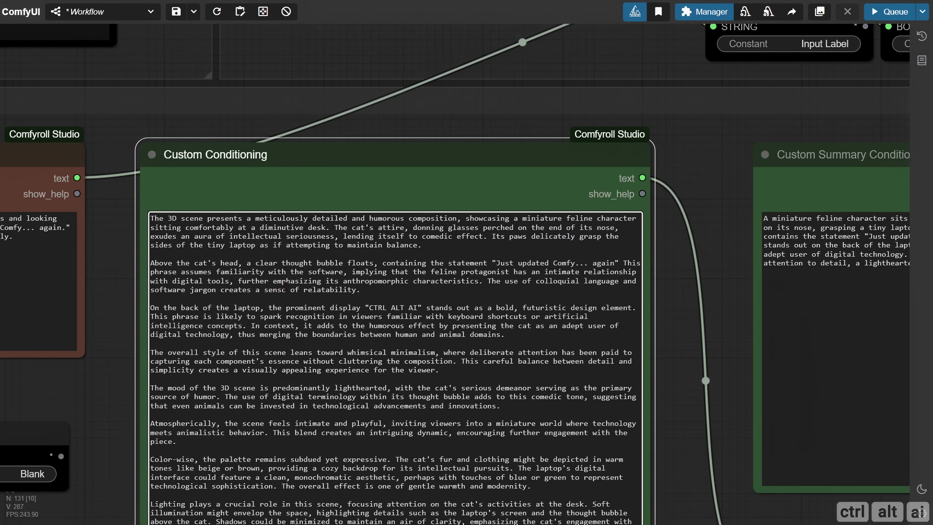
Set the Select max_shift node in the Image 2 Image group to option 1, Close to Original.
scroll(336, 185, "down", 7)
left_click_drag(342, 120, 193, 415)
scroll(201, 290, "up", 4)
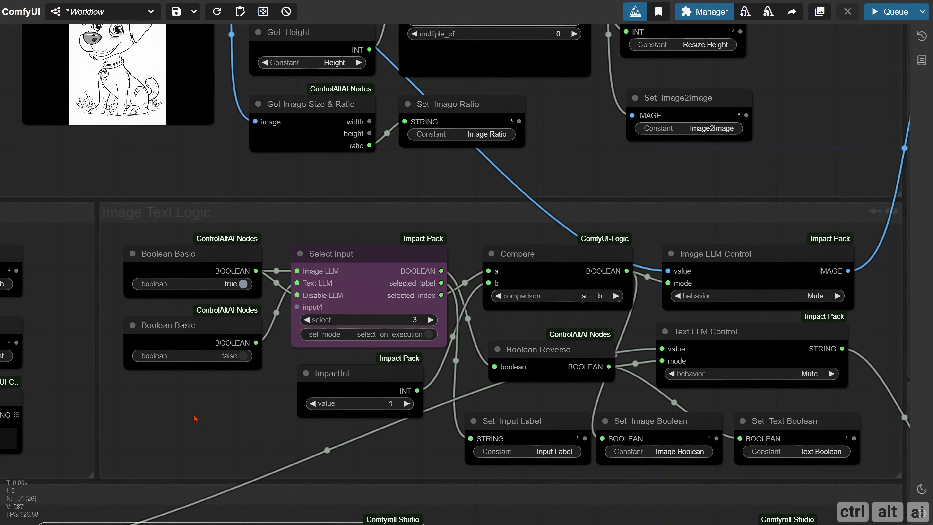
scroll(193, 225, "down", 5)
left_click_drag(476, 278, 235, 141)
left_click_drag(842, 522, 21, 327)
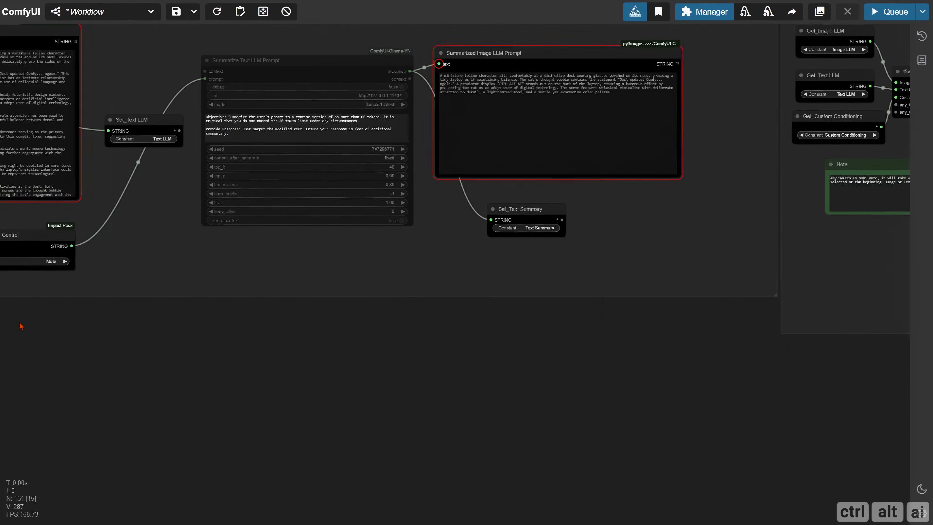
left_click_drag(911, 386, 407, 317)
left_click_drag(918, 364, 375, 405)
left_click_drag(599, 478, 265, 297)
scroll(265, 360, "up", 3)
scroll(265, 360, "up", 1)
left_click_drag(175, 358, 105, 260)
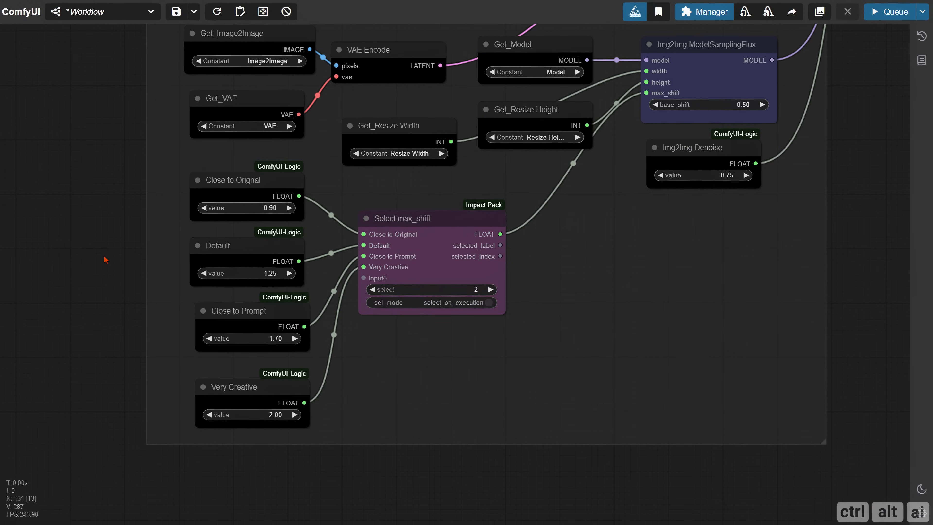
scroll(385, 325, "up", 2)
left_click_drag(401, 353, 398, 377)
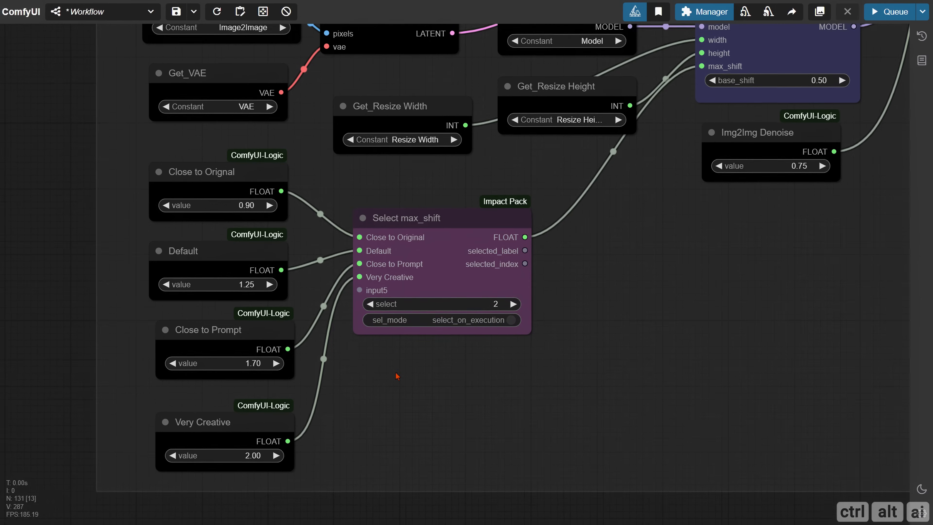
left_click(370, 305)
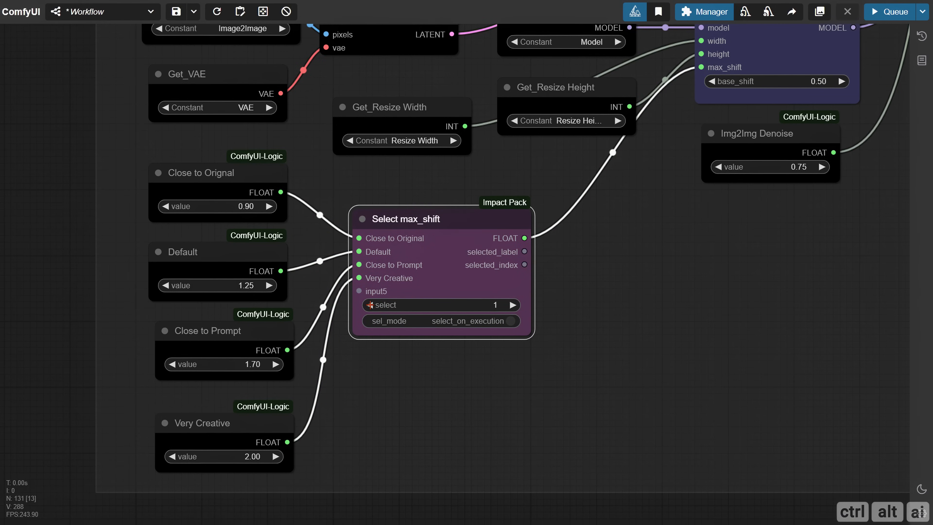
left_click(393, 387)
Queue the workflow and follow the run through the conditioning and sampling groups.
scroll(392, 385, "down", 3)
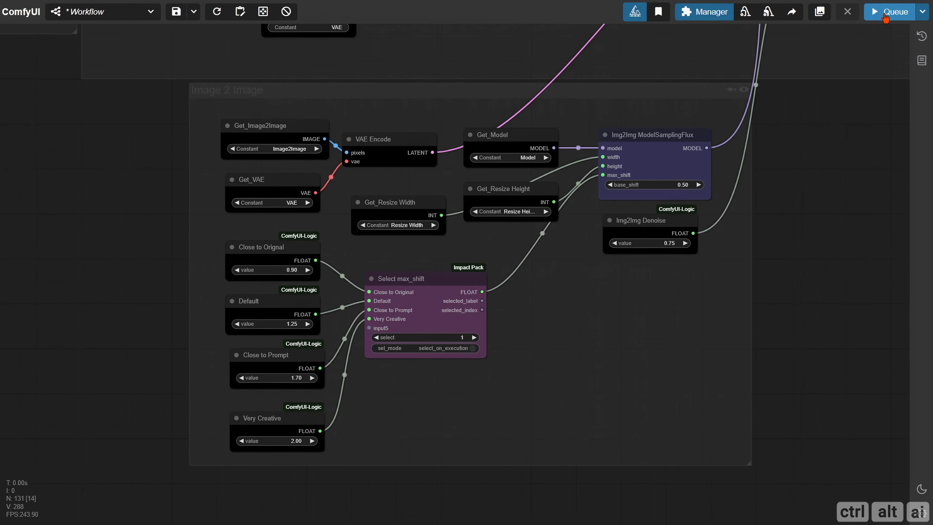
scroll(843, 156, "down", 3)
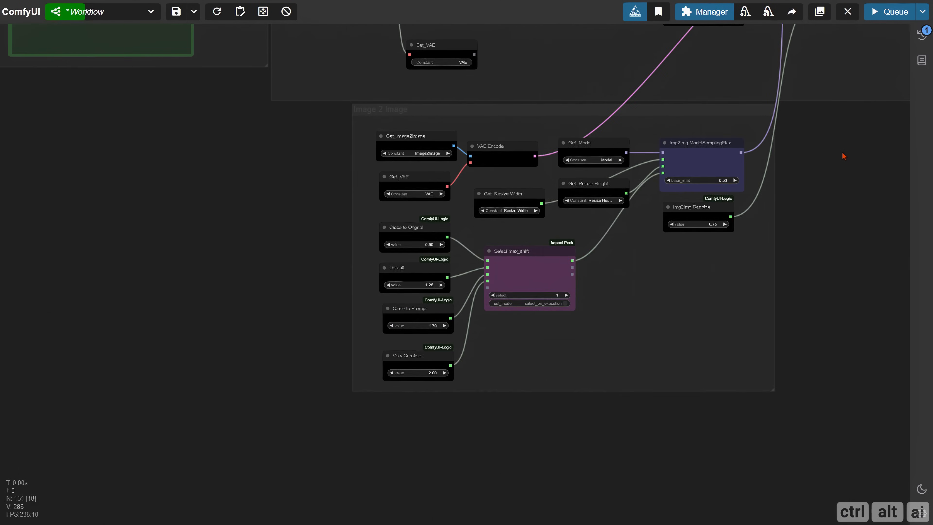
left_click_drag(842, 156, 559, 382)
scroll(600, 338, "down", 2)
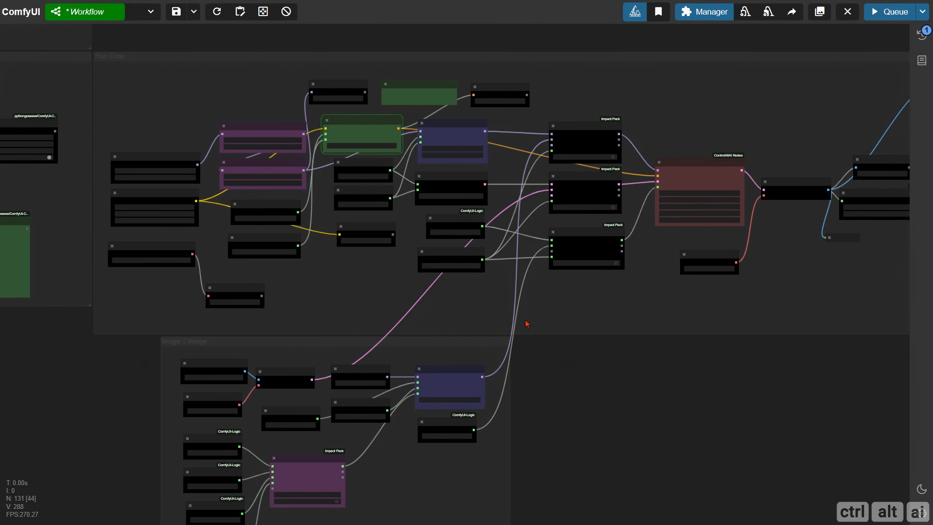
left_click_drag(399, 323, 927, 325)
left_click_drag(8, 349, 919, 394)
left_click_drag(257, 390, 403, 524)
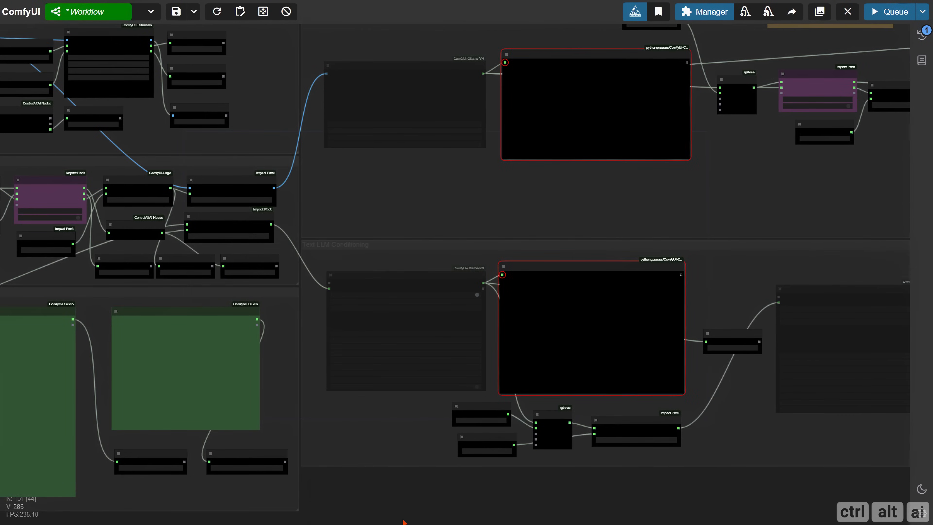
left_click_drag(504, 213, 66, 194)
left_click_drag(588, 184, 66, 150)
left_click_drag(819, 191, 165, 238)
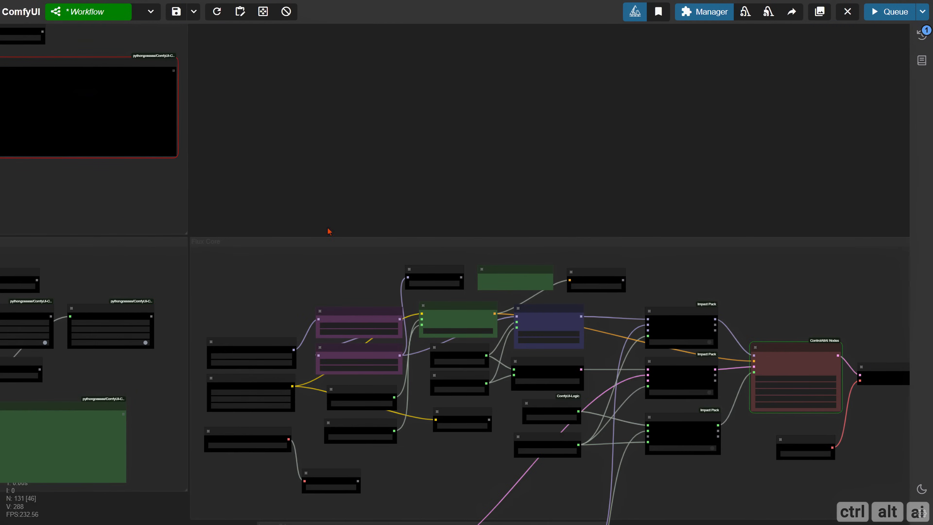
left_click_drag(529, 220, 169, 80)
left_click_drag(546, 307, 256, 331)
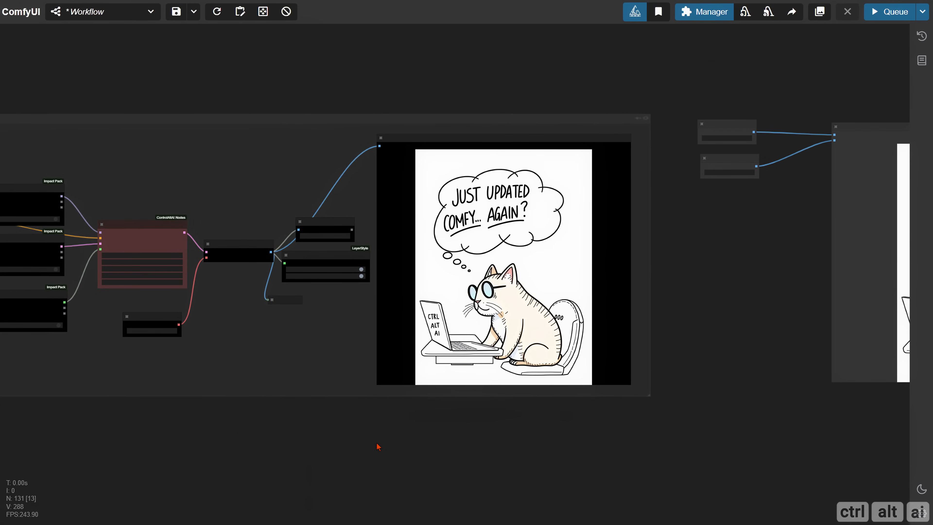
Inspect the generated cat drawing in the Core Output node and in the Image Comparer node.
left_click_drag(379, 447, 233, 458)
scroll(201, 377, "up", 9)
left_click_drag(204, 325, 35, 401)
scroll(485, 338, "down", 2)
left_click_drag(751, 307, 757, 374)
left_click_drag(335, 283, 284, 205)
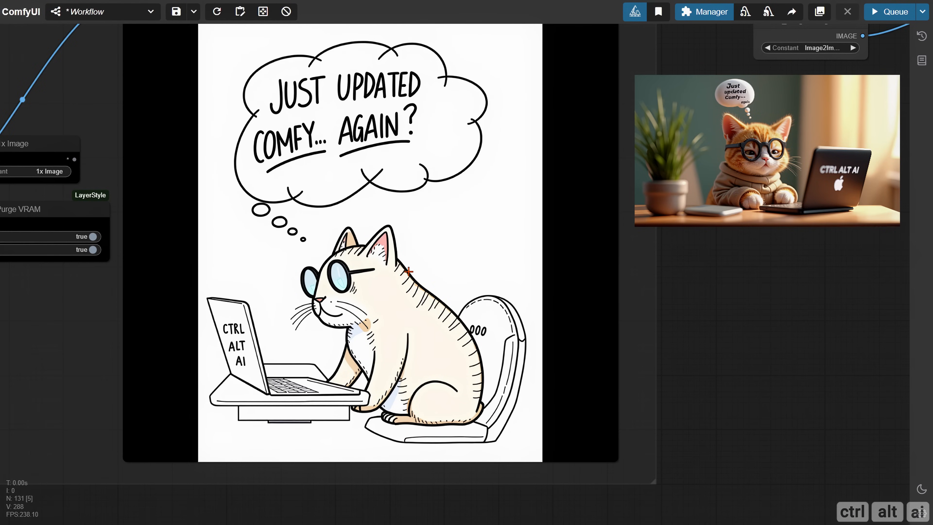
scroll(409, 276, "down", 3)
left_click_drag(587, 281, 66, 300)
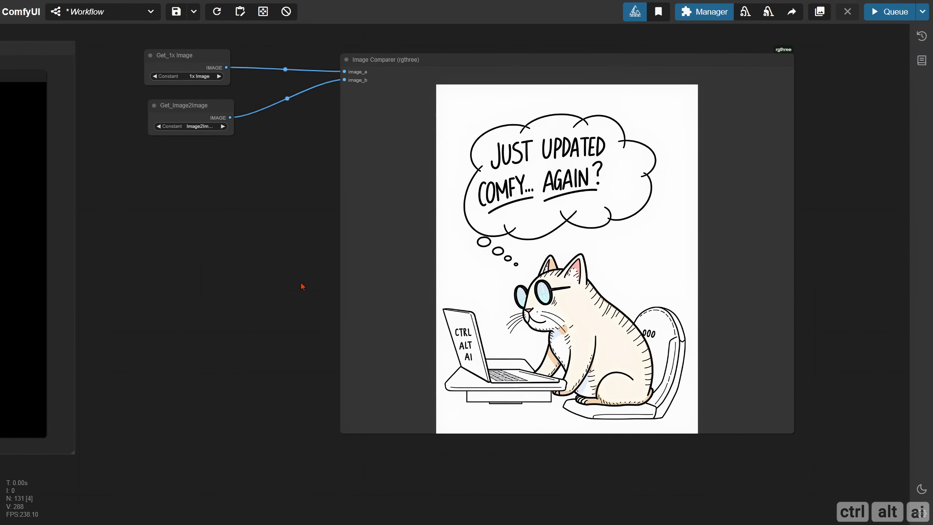
scroll(302, 286, "up", 2)
scroll(302, 286, "down", 3)
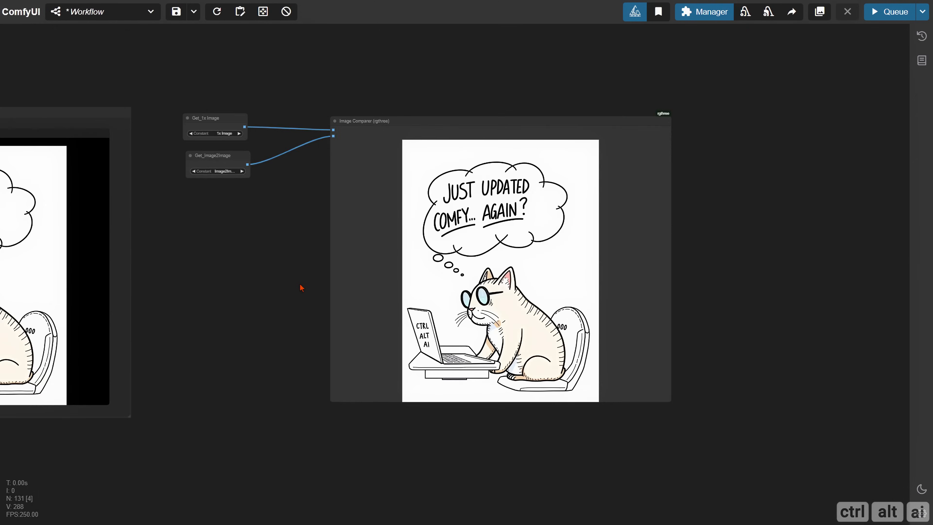
Load 25134738.jpeg into the Image Conditioning node as the new source image.
left_click_drag(256, 289, 759, 290)
scroll(227, 432, "down", 2)
scroll(227, 432, "down", 3)
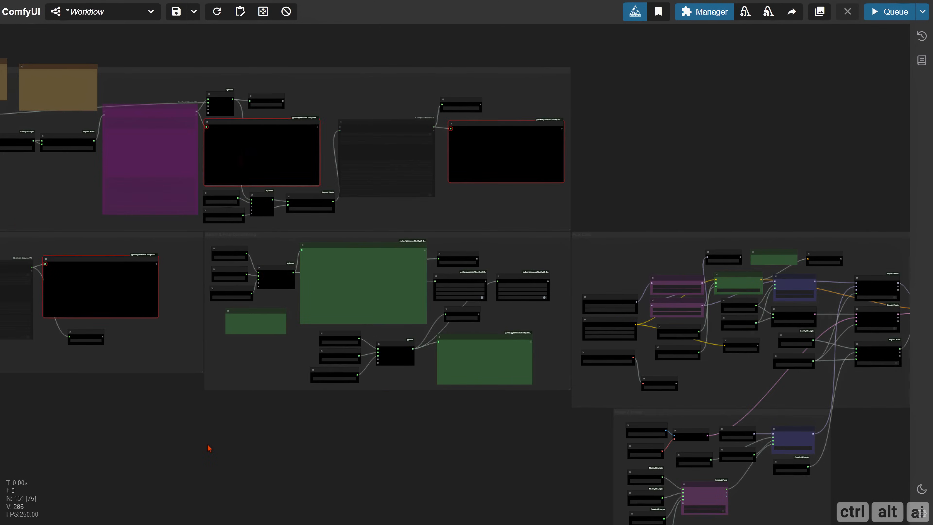
scroll(368, 308, "up", 5)
scroll(290, 262, "down", 5)
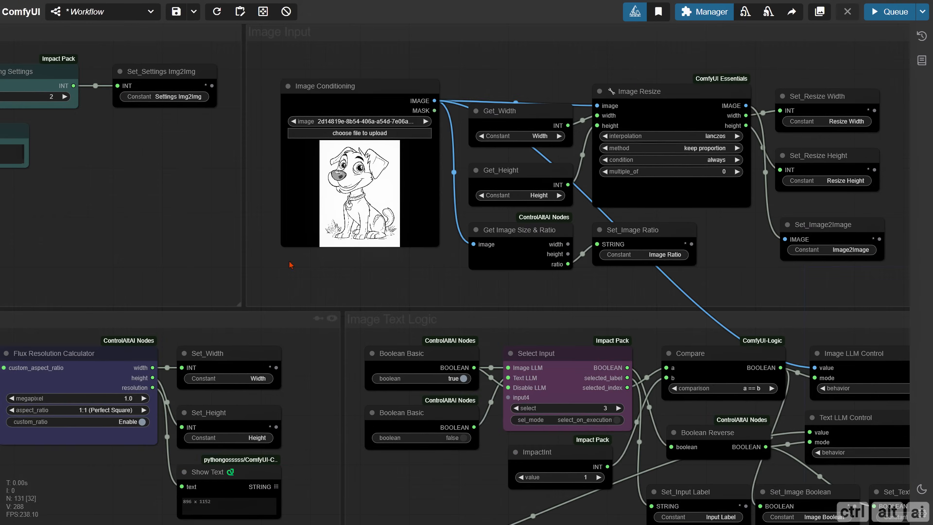
scroll(356, 354, "up", 8)
left_click(284, 185)
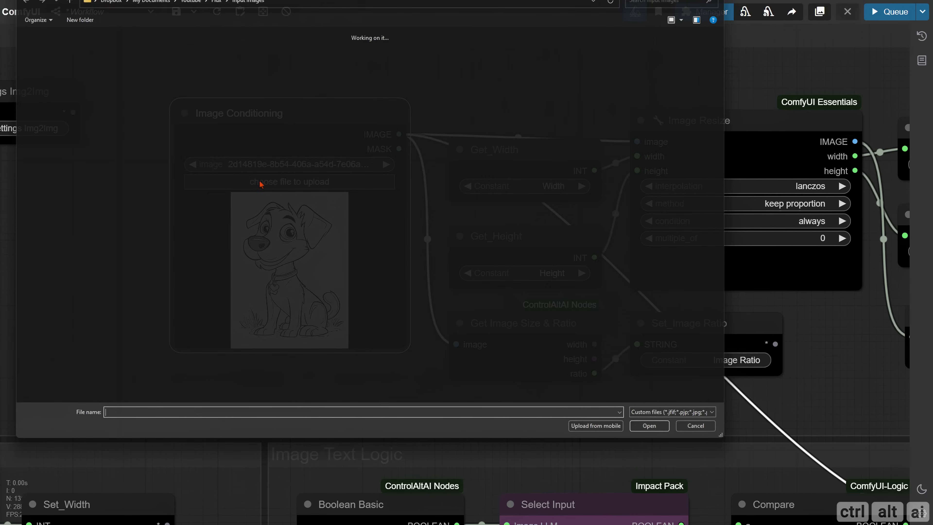
double_click(142, 159)
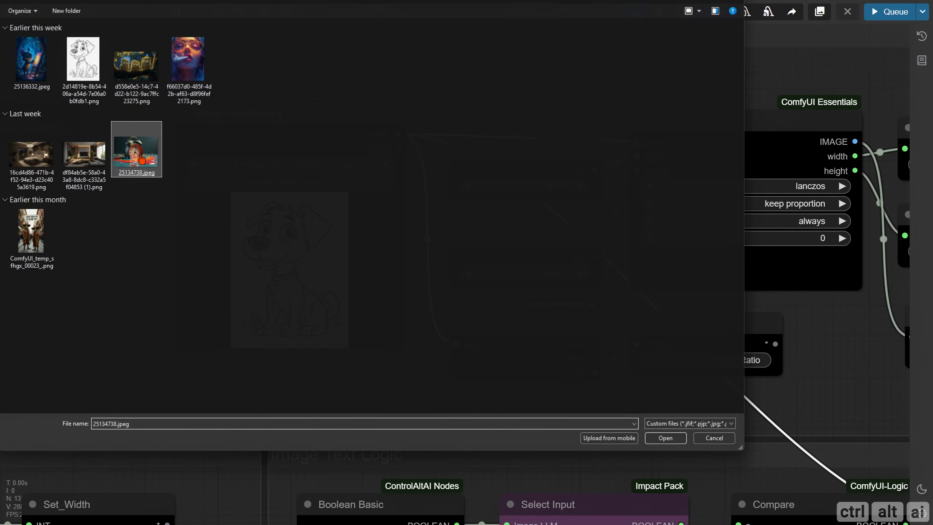
scroll(269, 372, "up", 2)
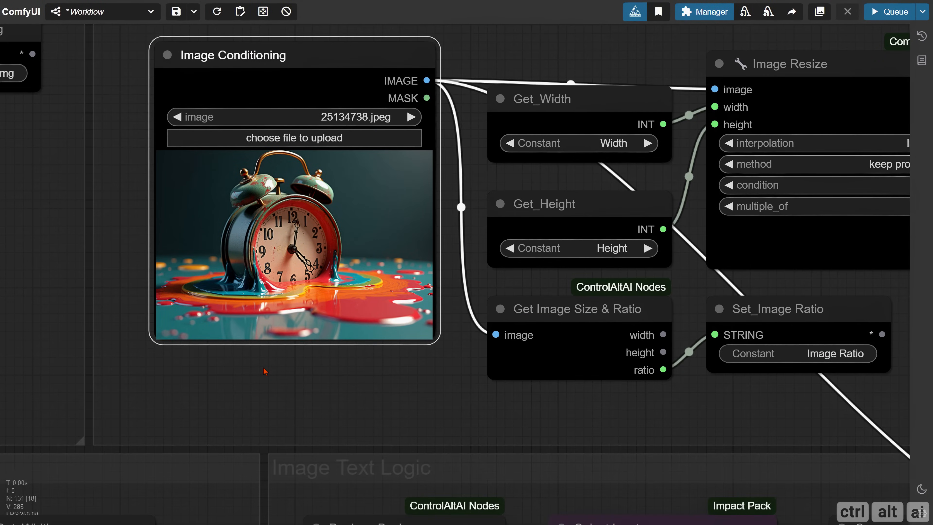
Queue the workflow with the alarm clock image as the source.
scroll(265, 371, "down", 10)
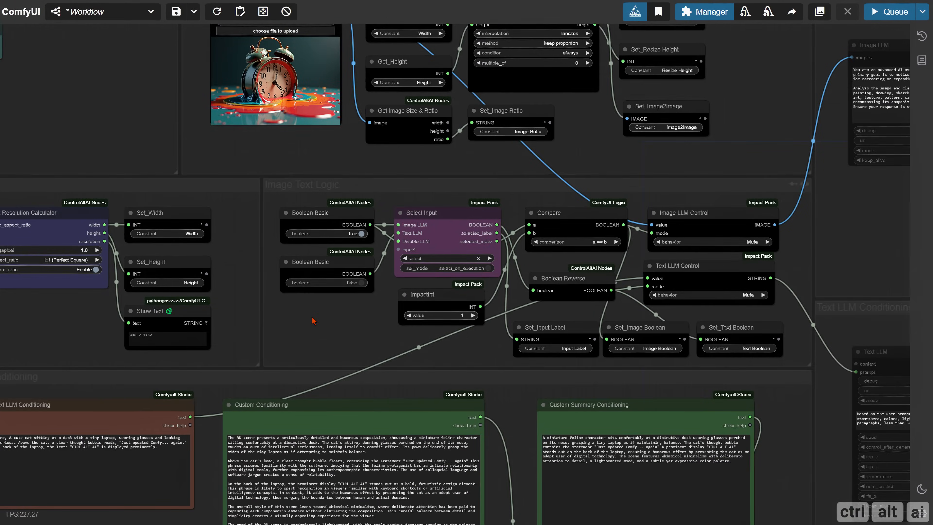
scroll(313, 321, "down", 10)
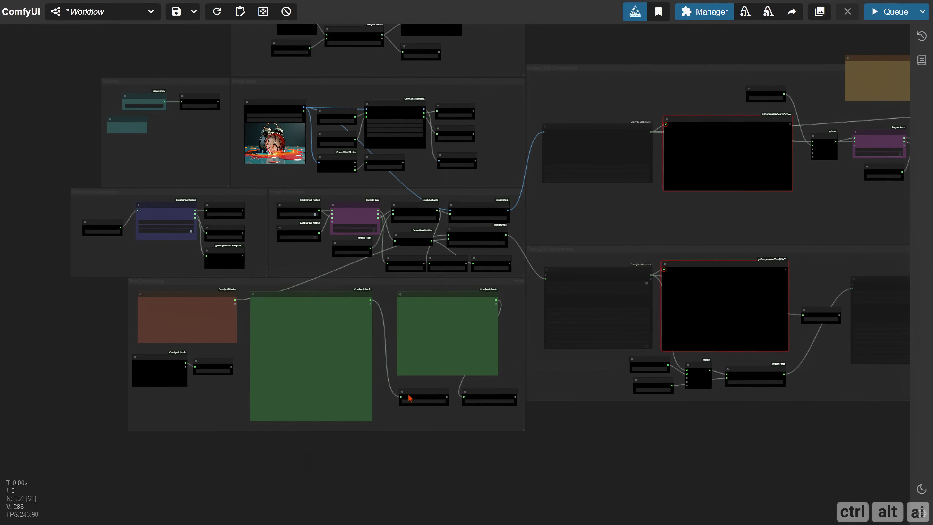
left_click_drag(408, 395, 274, 386)
left_click(884, 16)
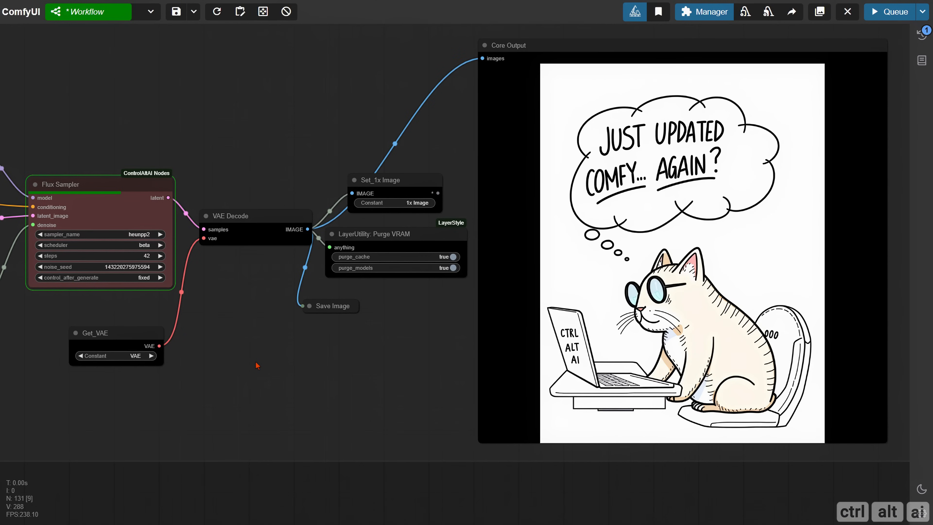
Inspect the cat image generated from the alarm clock source in the Core Output node.
left_click_drag(347, 364, 288, 372)
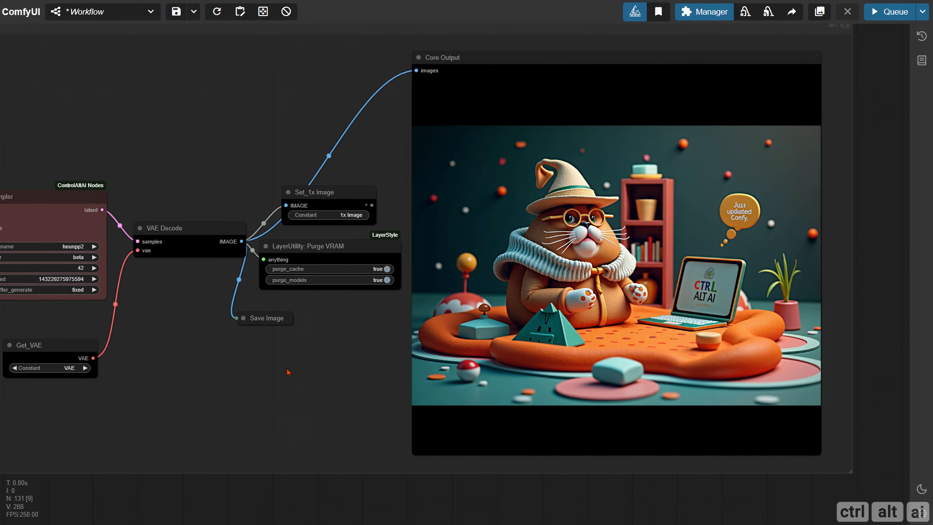
scroll(332, 350, "up", 5)
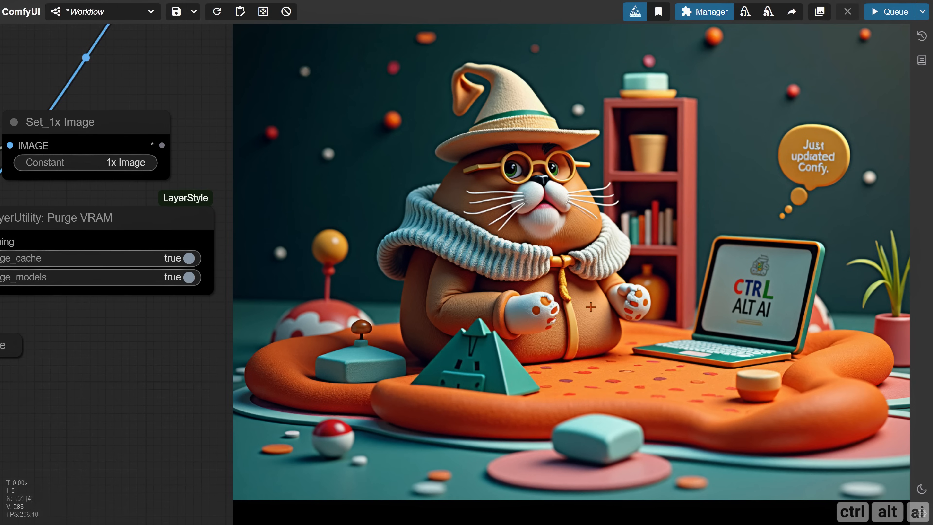
scroll(589, 308, "down", 9)
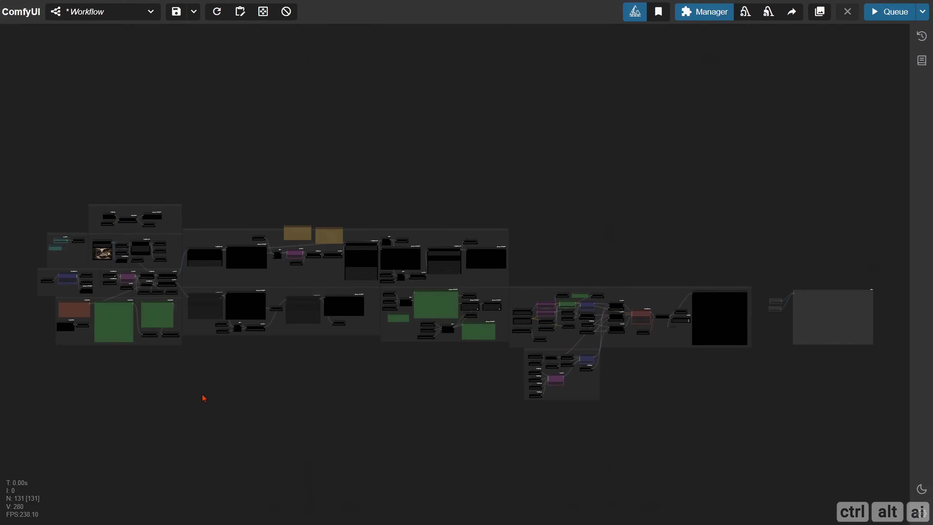
Set the Select Input node to option 1, Image LLM.
scroll(203, 396, "up", 6)
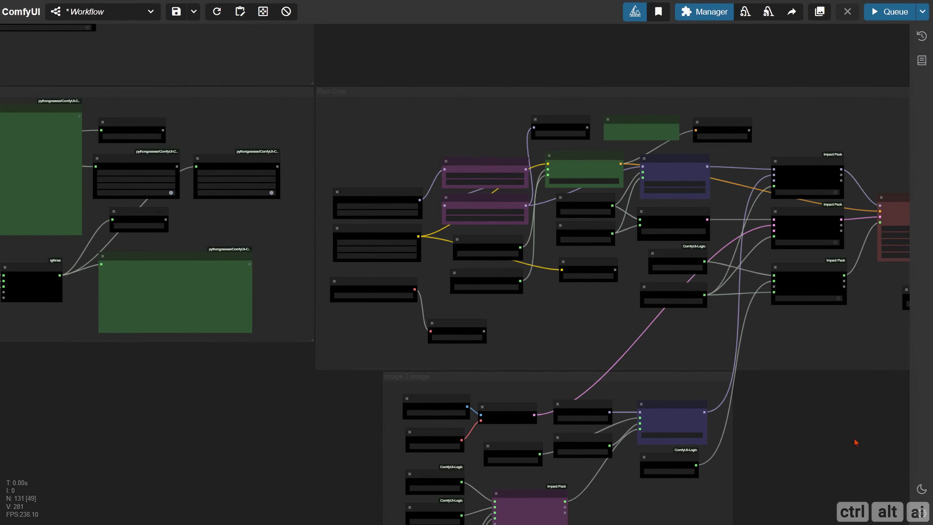
left_click_drag(139, 257, 827, 368)
left_click_drag(129, 182, 411, 500)
scroll(258, 435, "up", 10)
left_click(279, 434)
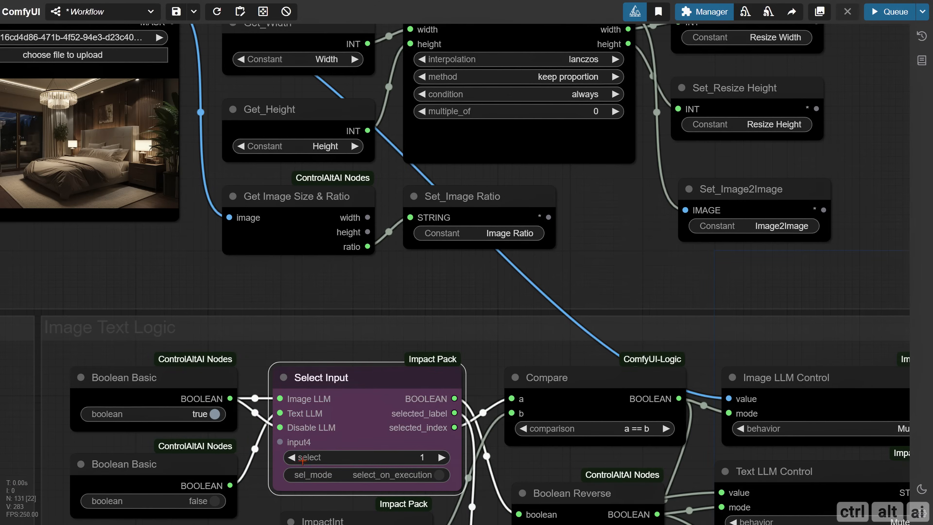
Load the living room picture starting with df84ab5e into the Image Conditioning node and set Img2Img Settings to 2, Image 2 Image.
left_click_drag(21, 68, 312, 249)
left_click(313, 247)
double_click(84, 158)
left_click_drag(94, 345, 595, 305)
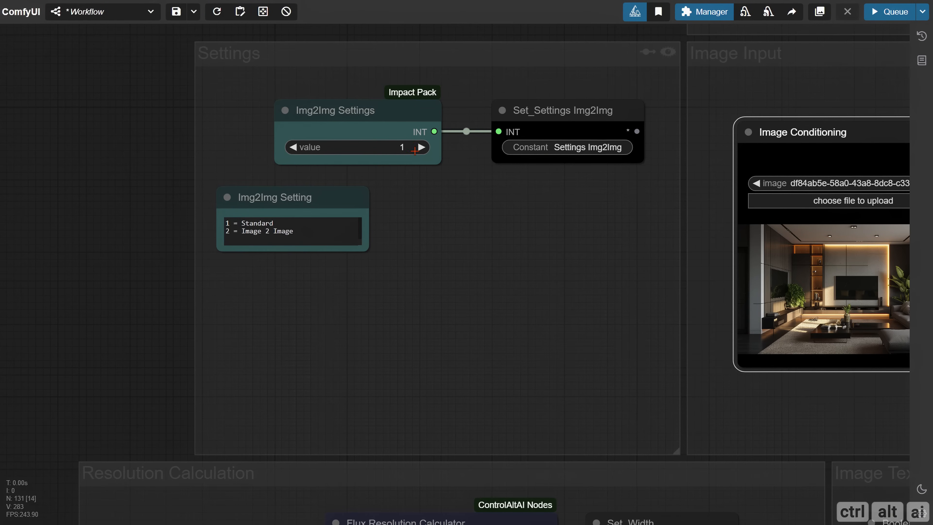
left_click(423, 147)
In the Modify Image LLM Prompt node, replace the quoted change instruction with the example "Reimagine the room decor as barbie".
left_click_drag(545, 372, 241, 196)
scroll(241, 196, "down", 4)
left_click(228, 368)
left_click_drag(845, 295, 456, 357)
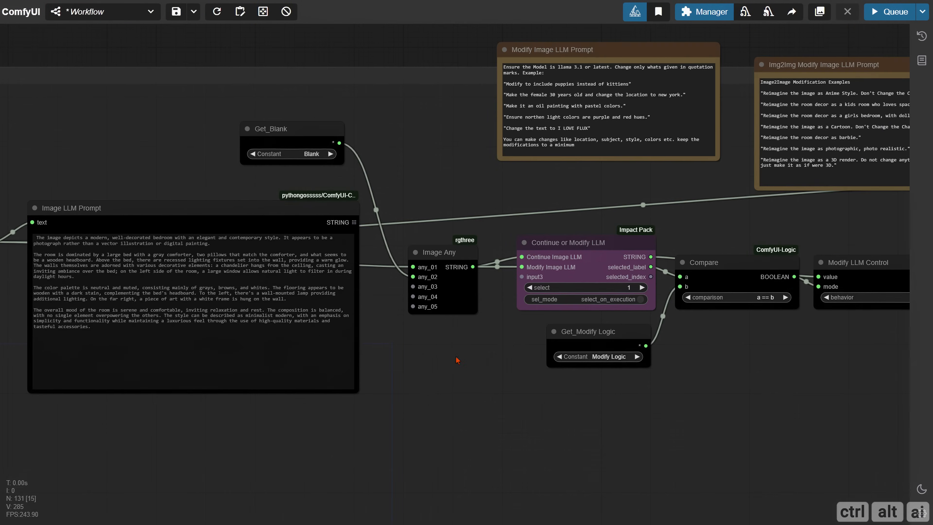
left_click(643, 287)
left_click_drag(882, 357, 280, 327)
scroll(233, 192, "up", 4)
left_click_drag(234, 192, 250, 250)
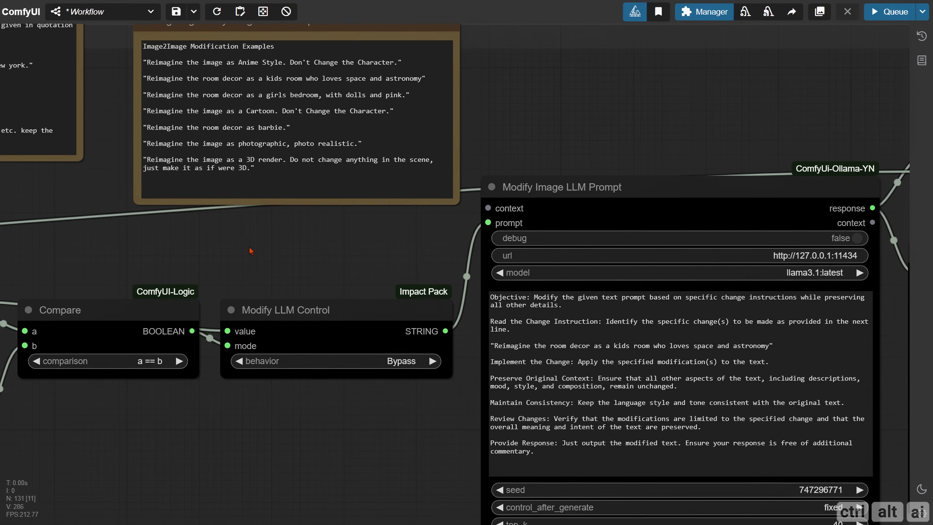
left_click_drag(282, 127, 145, 128)
key("ctrl+c")
left_click_drag(769, 345, 495, 346)
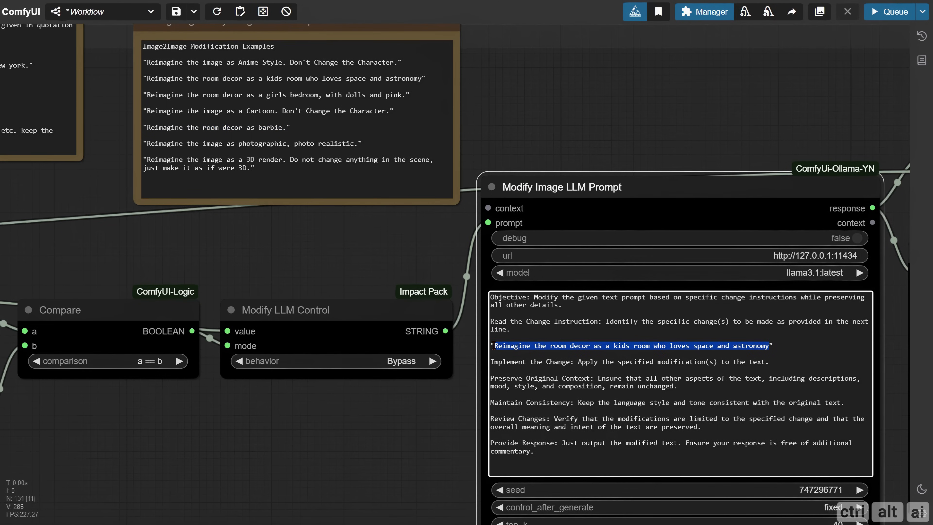
key("ctrl+v")
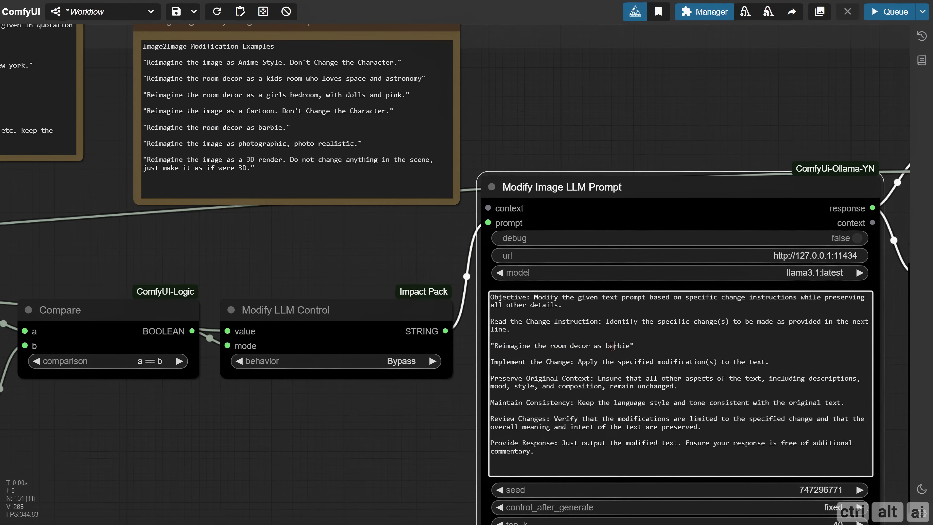
Change the word "barbie" to "cyberpunk" in the Modify Image LLM Prompt instruction.
double_click(612, 345)
type("cyberpu")
type("nk")
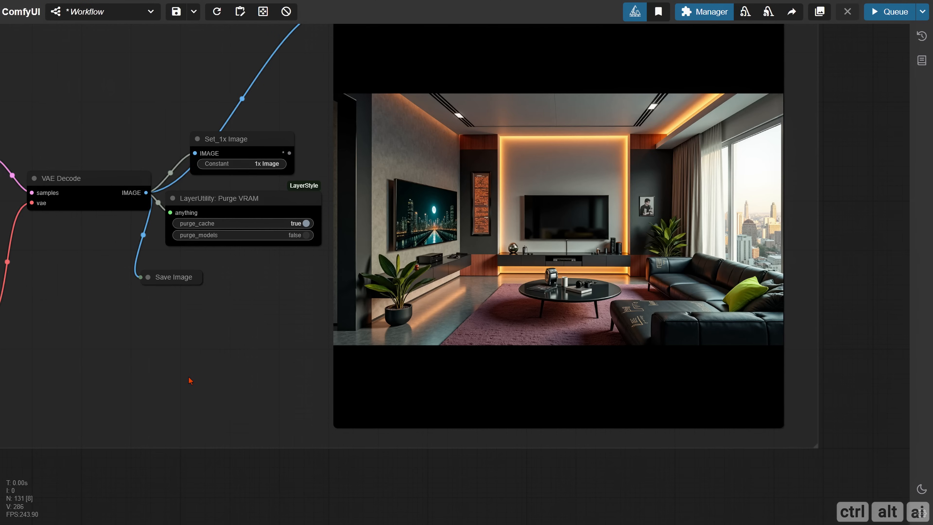
Examine the cyberpunk living room image in the Core Output node and compare it with the source in the Image Comparer.
scroll(263, 354, "up", 3)
left_click_drag(263, 353, 38, 411)
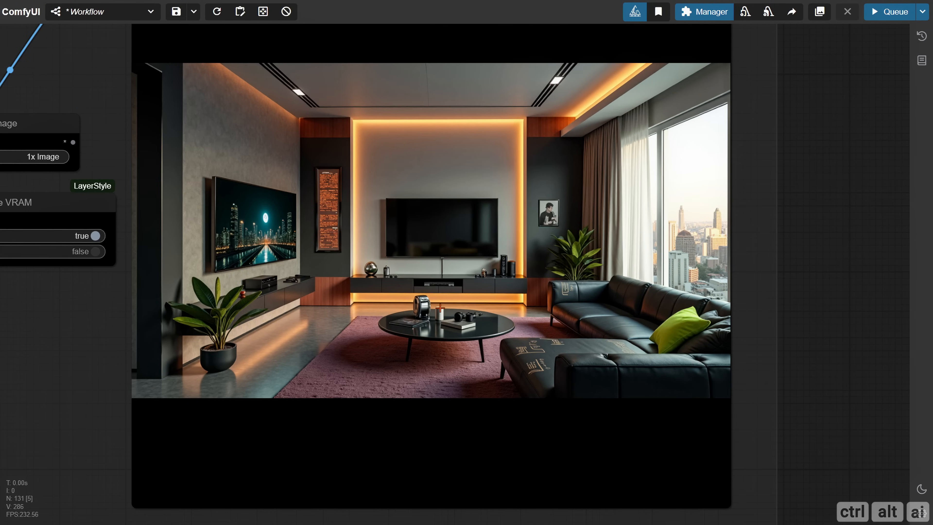
scroll(490, 290, "down", 3)
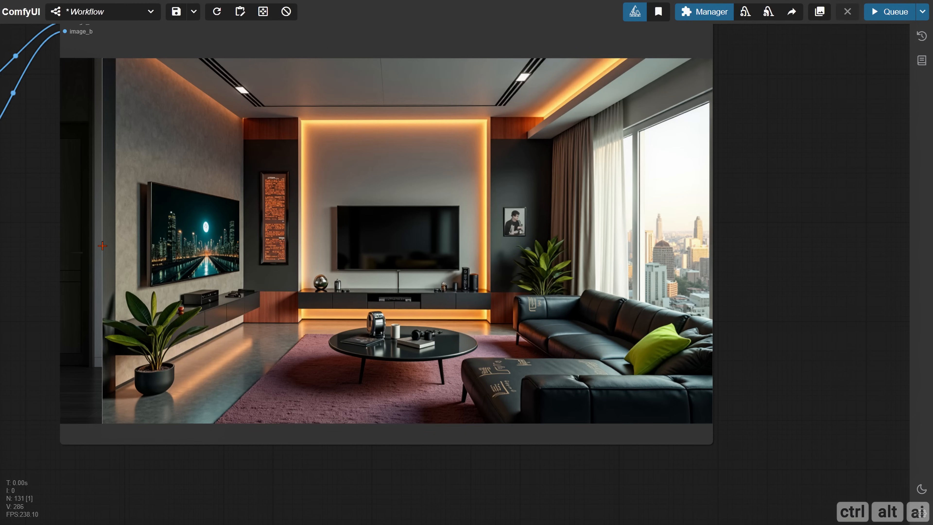
Set the Select max_shift node to option 3, Close to Prompt, and queue the workflow.
scroll(83, 245, "down", 3)
left_click_drag(94, 441, 625, 381)
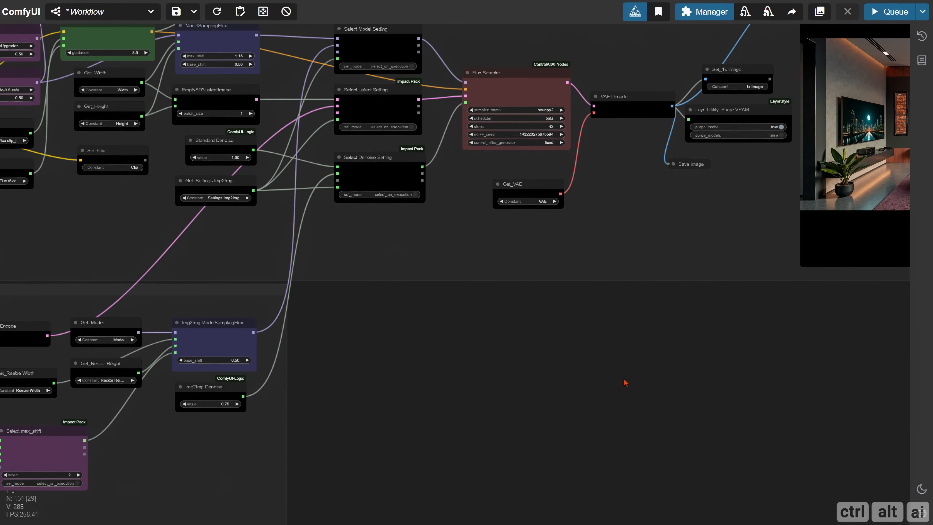
scroll(624, 381, "up", 5)
left_click_drag(392, 334, 305, 359)
left_click(354, 363)
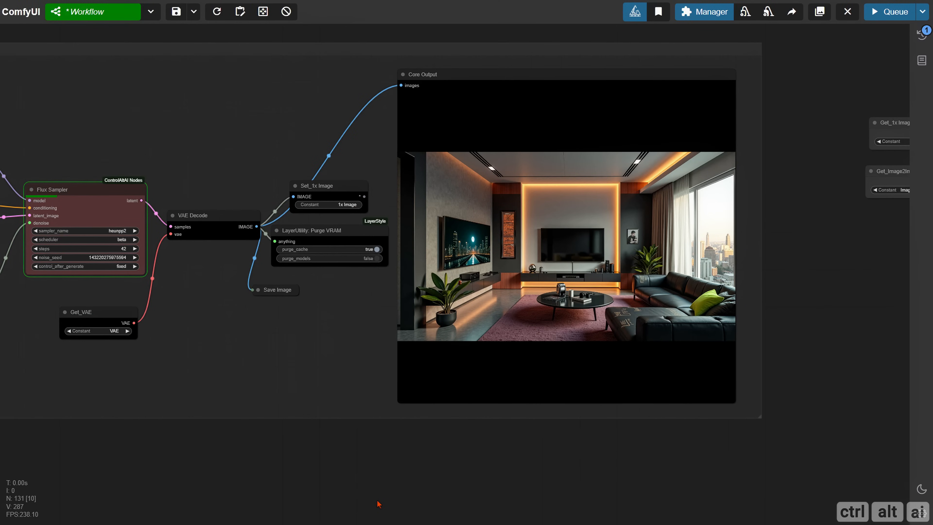
Inspect the living room image regenerated with the Close to Prompt setting in the Core Output node.
left_click_drag(468, 477, 372, 486)
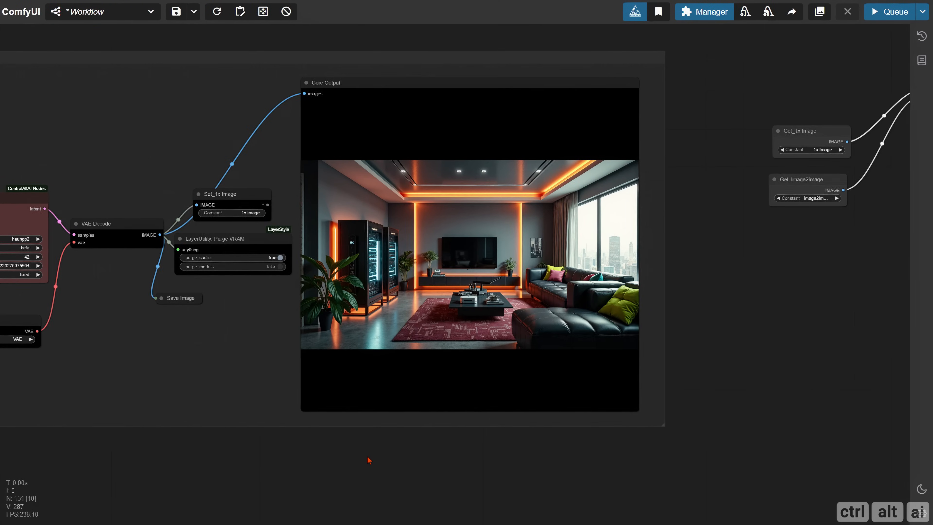
scroll(373, 443, "up", 10)
scroll(313, 368, "down", 3)
left_click_drag(319, 127, 168, 261)
scroll(789, 246, "down", 2)
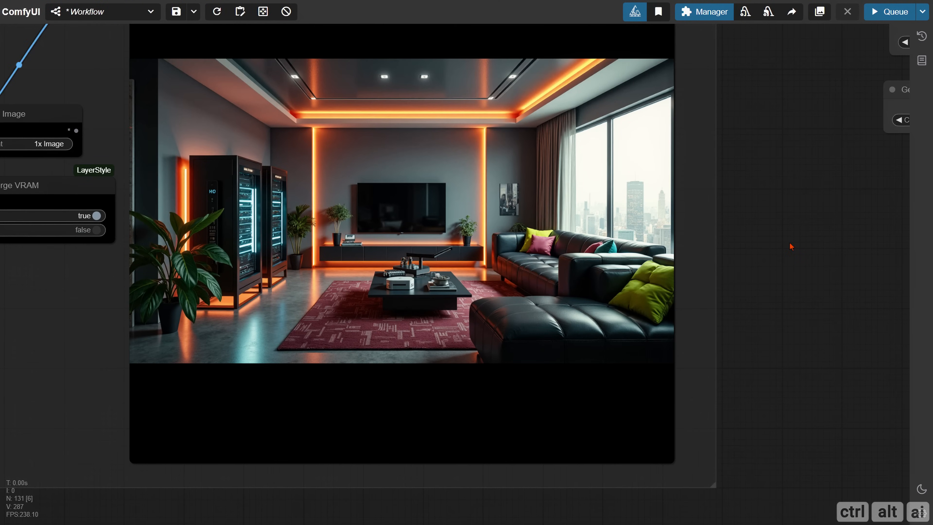
Compare the Close to Prompt result with the source living room in the Image Comparer node.
left_click_drag(789, 246, 226, 247)
scroll(514, 250, "down", 3)
left_click_drag(515, 250, 168, 282)
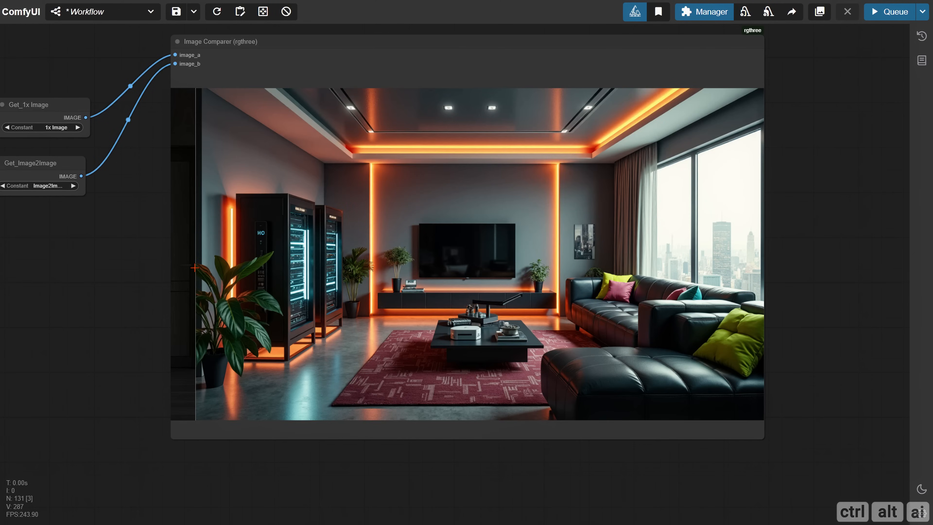
scroll(200, 279, "up", 1)
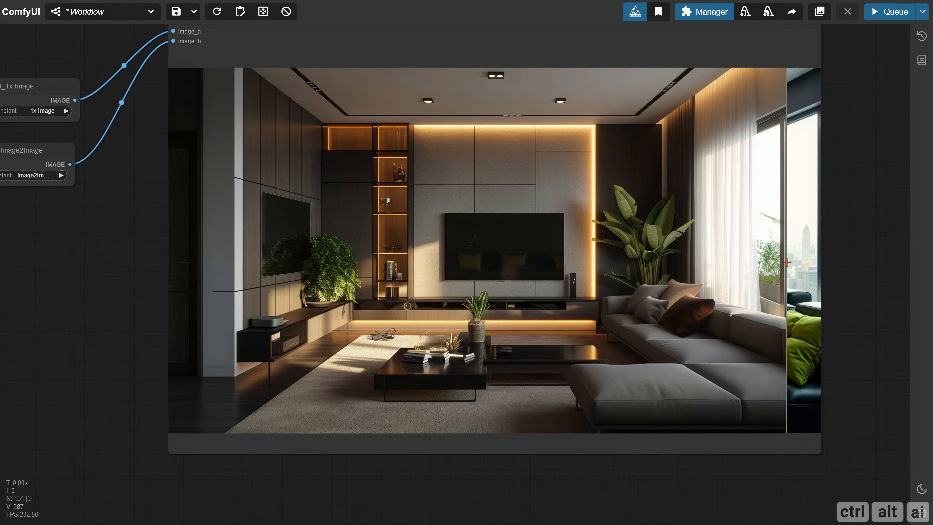
Set the Select max_shift node to option 1, Close to Original, and queue the workflow.
scroll(283, 294, "up", 3)
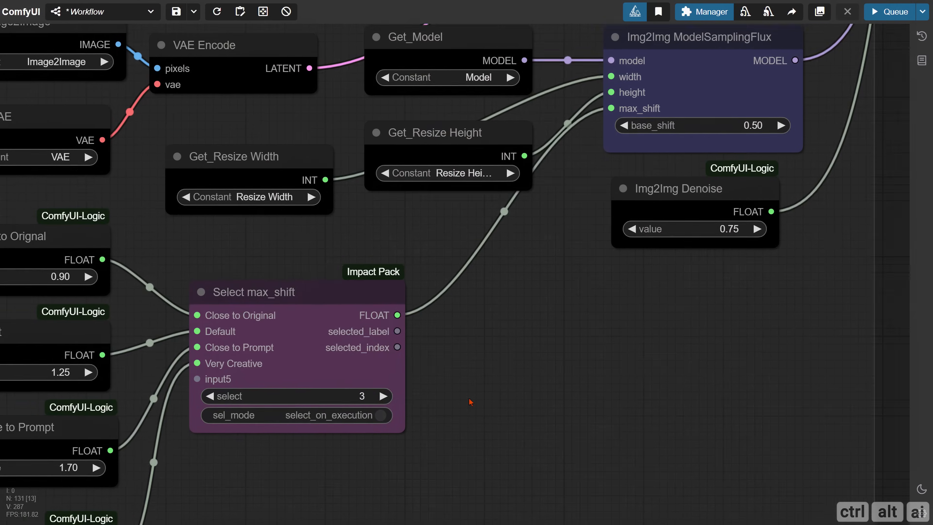
scroll(466, 342, "up", 3)
left_click(343, 333)
left_click(342, 331)
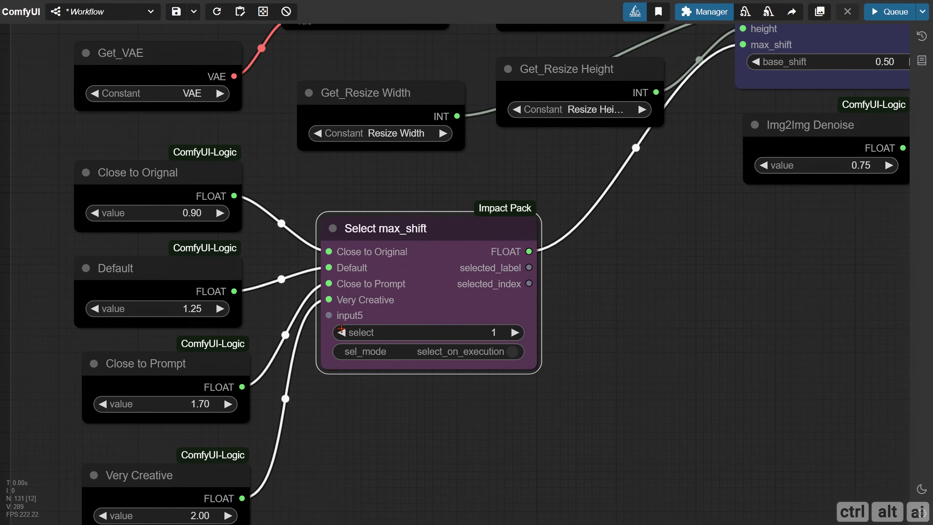
scroll(372, 253, "down", 2)
key("ctrl+Return")
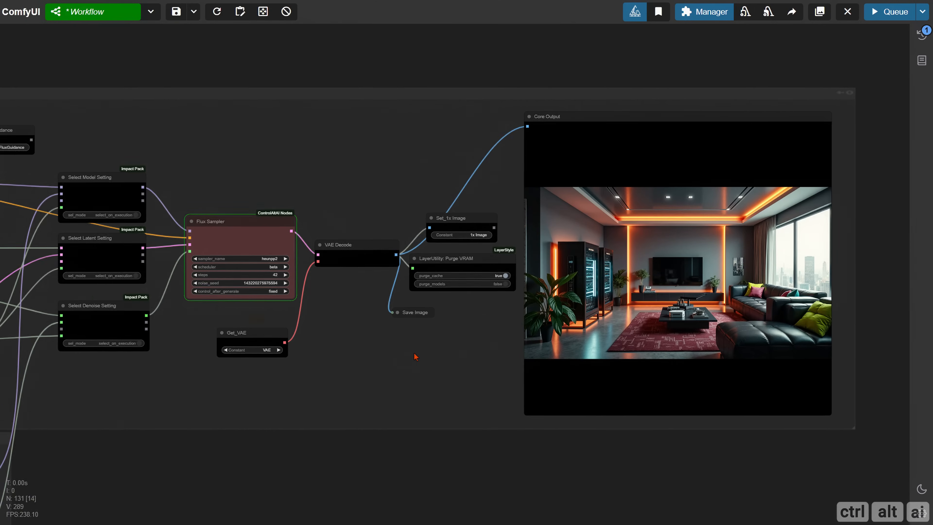
left_click_drag(414, 354, 441, 361)
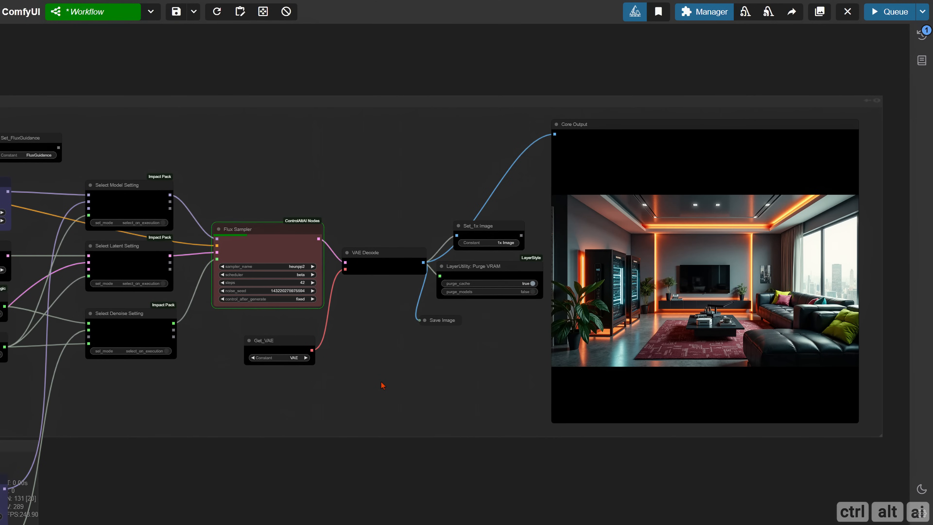
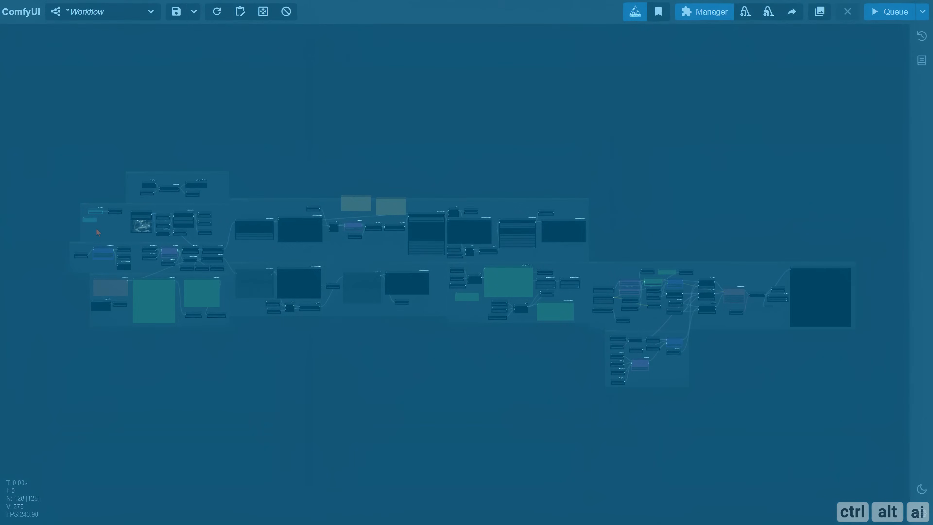
Duplicate the Img2Img Settings node below the originals in the Settings group and title the copy InPaint Settings.
scroll(62, 208, "up", 10)
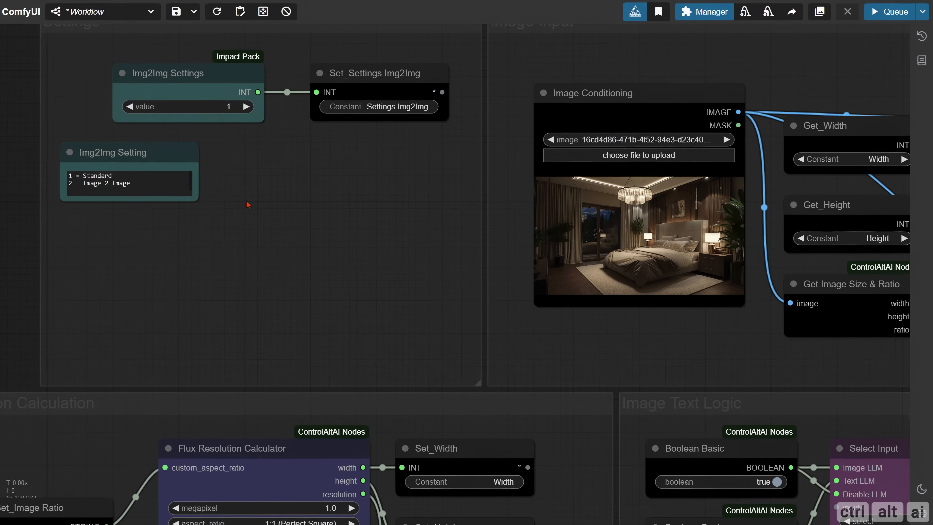
scroll(200, 164, "up", 2)
left_click_drag(146, 51, 130, 282, "alt")
right_click(90, 284)
left_click(102, 362)
left_click_drag(167, 333, 127, 328)
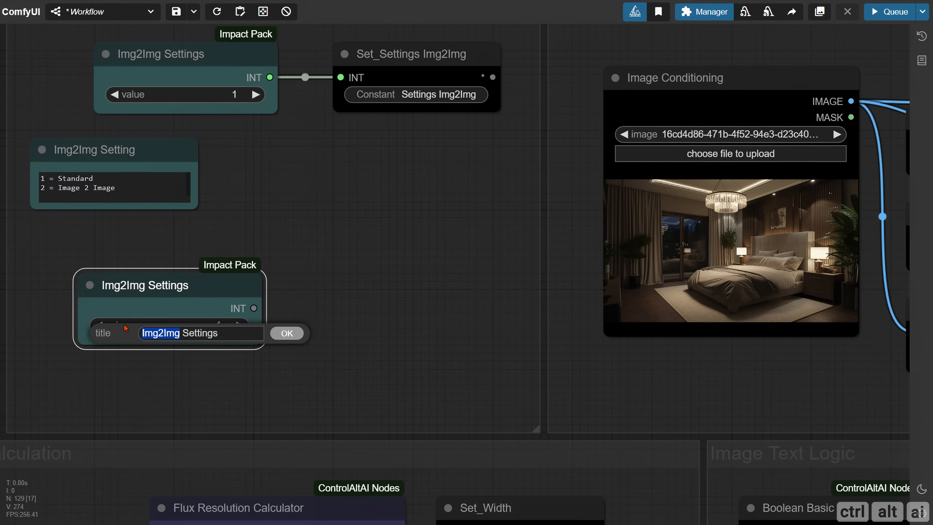
type("InPaint")
key("Return")
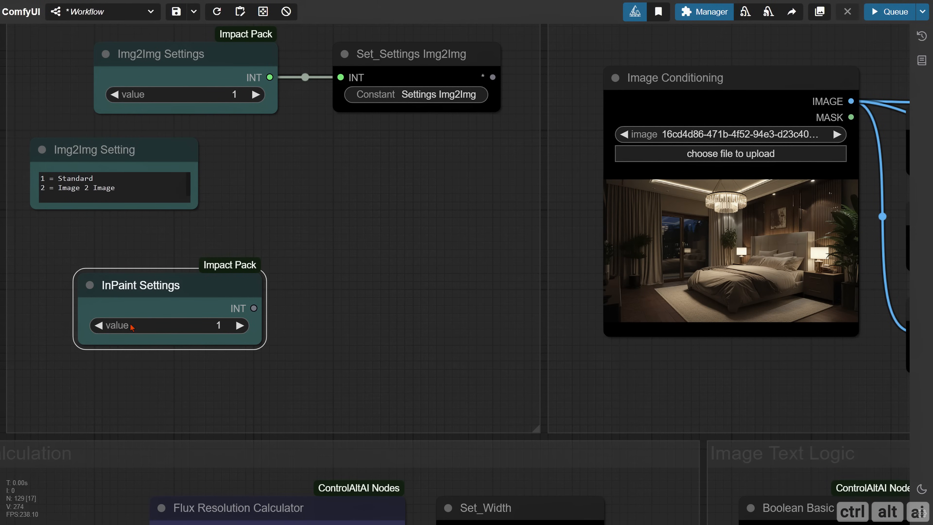
Duplicate the Set_Settings Img2Img node, connect the InPaint Settings INT output to the copy, and set its constant to Settings InPaint.
mouse_move(441, 54)
left_mouse_down("alt")
mouse_move(455, 216)
mouse_move(432, 261)
left_mouse_up("alt")
left_click_drag(254, 308, 333, 284)
left_click(404, 302)
left_click_drag(477, 276, 523, 273)
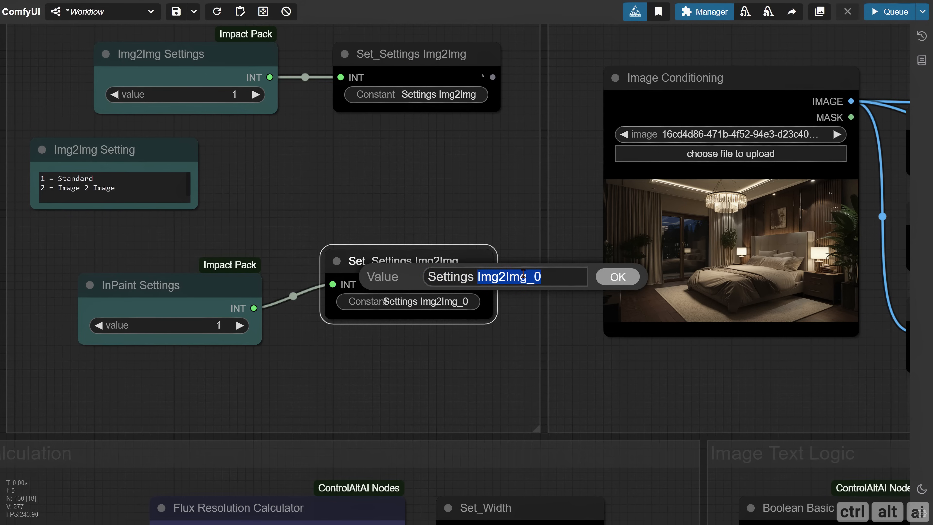
type("InPaint")
key("Return")
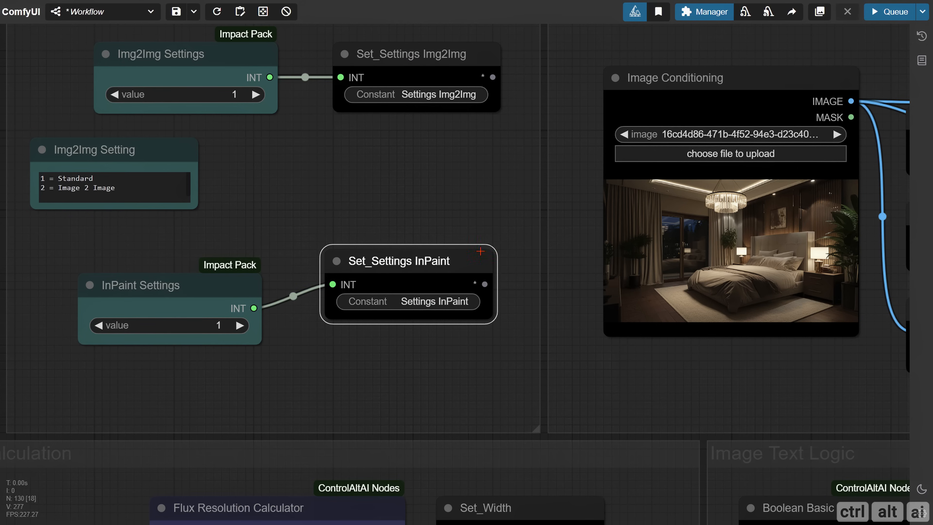
Add a GetNode in the empty canvas area above the sampling group and set its constant to 1x Image.
scroll(380, 221, "down", 10)
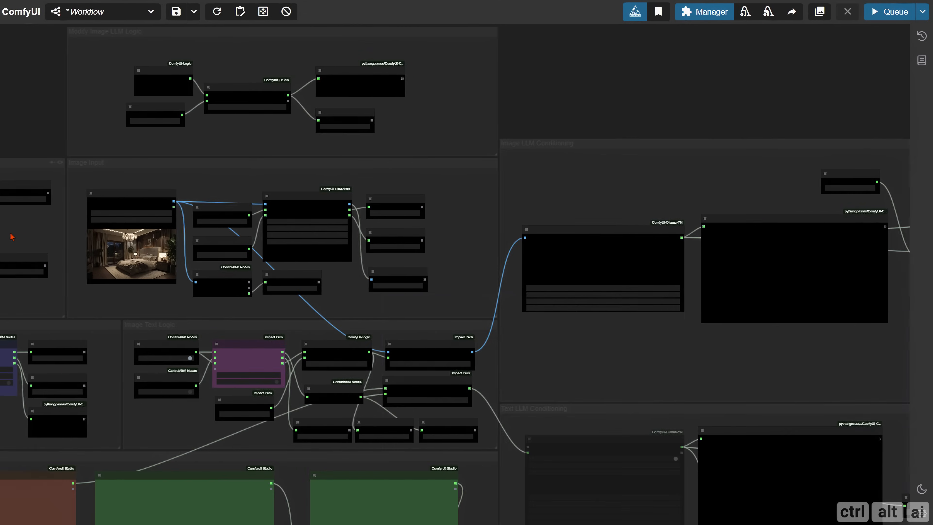
left_click_drag(570, 199, 134, 198)
left_click_drag(729, 277, 363, 266)
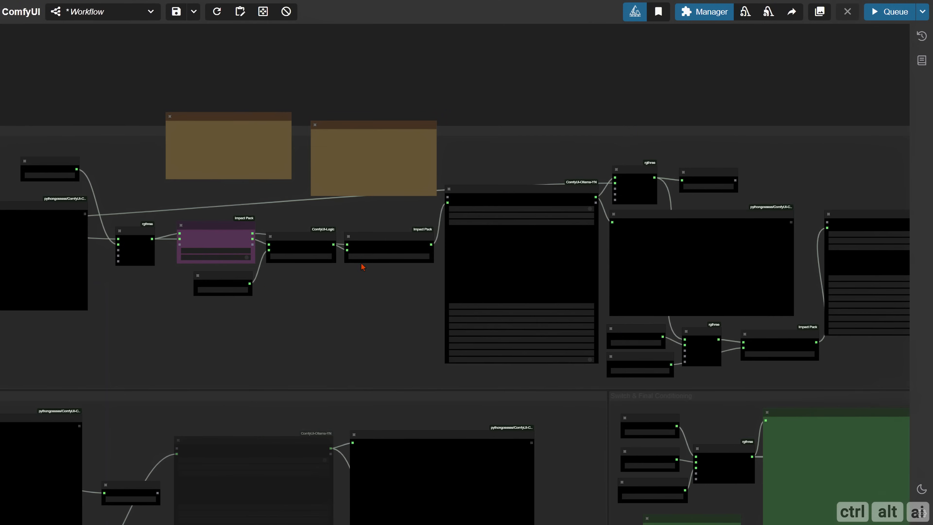
left_click_drag(771, 267, 11, 245)
scroll(772, 301, "down", 2)
left_click_drag(772, 301, 192, 235)
scroll(136, 185, "up", 6)
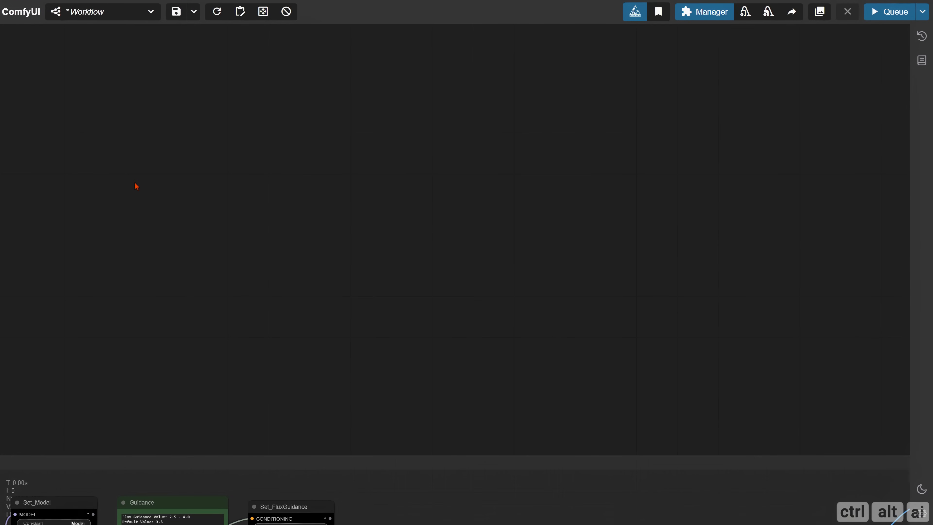
double_click(135, 185)
type("get")
key("Return")
left_click(176, 183)
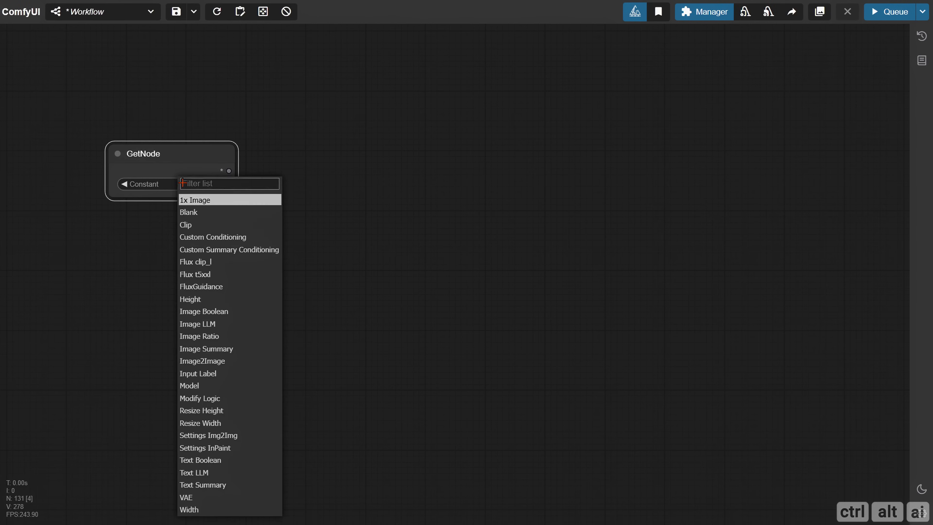
left_click(206, 200)
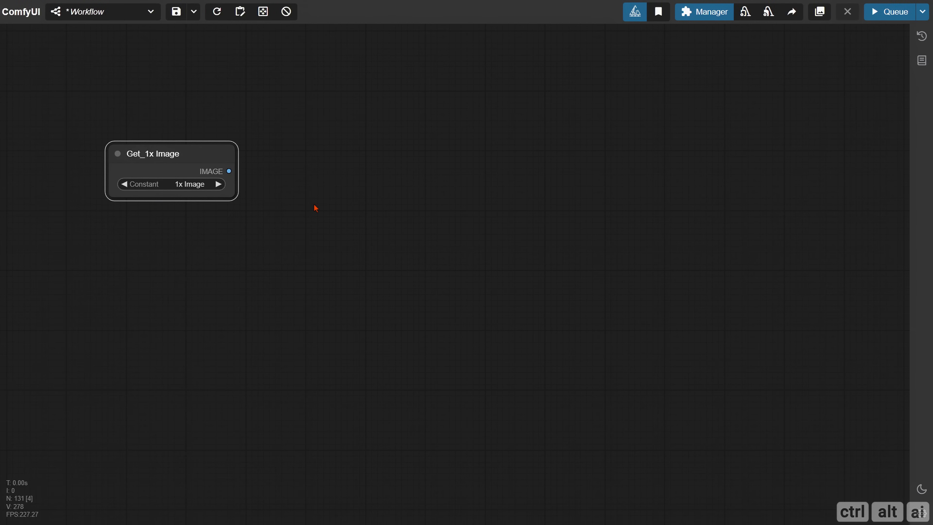
Add a Florence2Run node beside the Get_1x Image node.
double_click(296, 145)
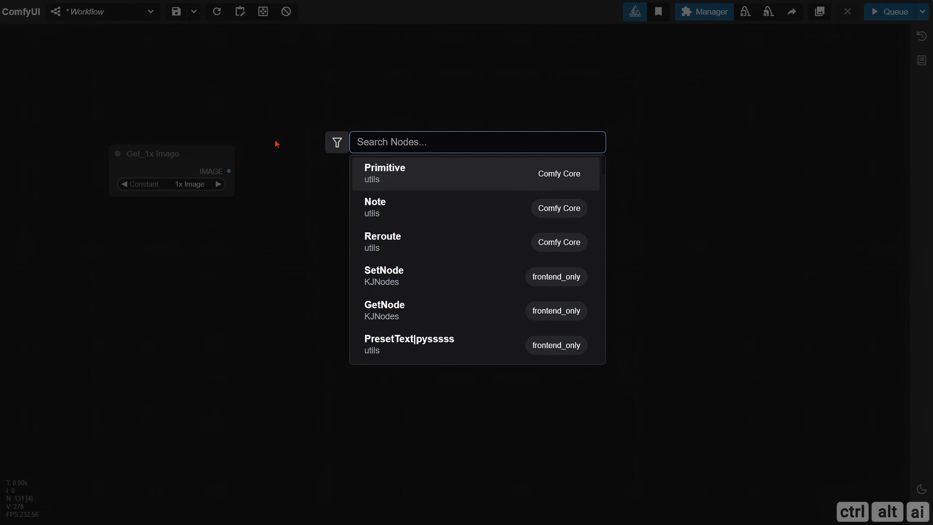
type("Florence")
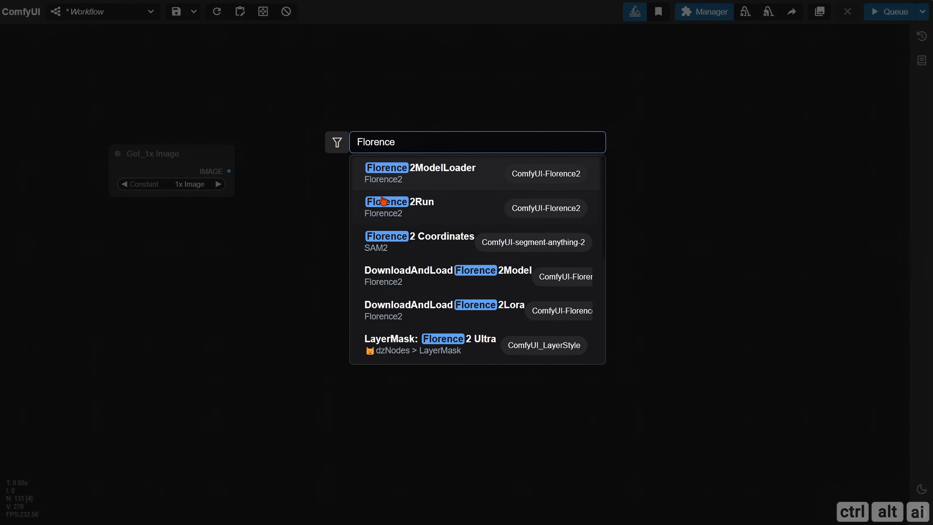
left_click(384, 202)
left_click_drag(390, 147, 429, 154)
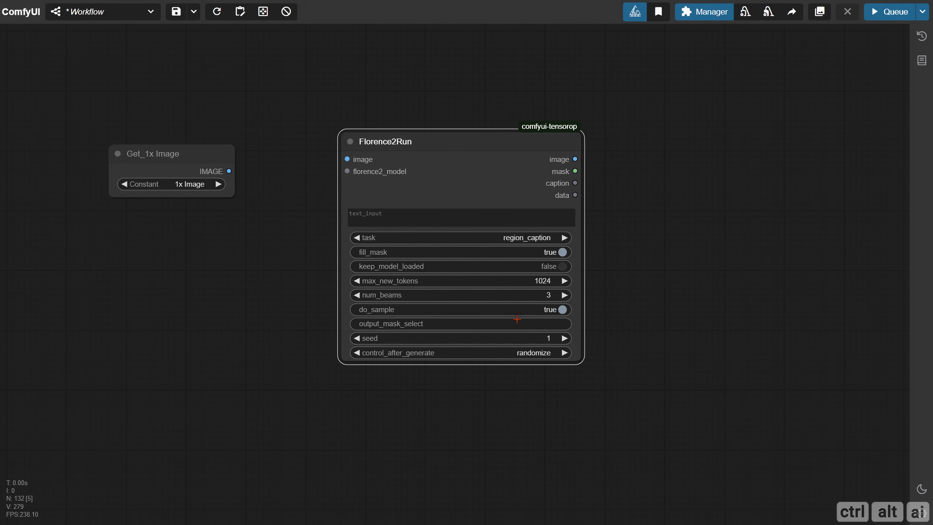
left_click(536, 338)
key("ctrl+v")
key("Return")
left_click(536, 352)
left_click(538, 354)
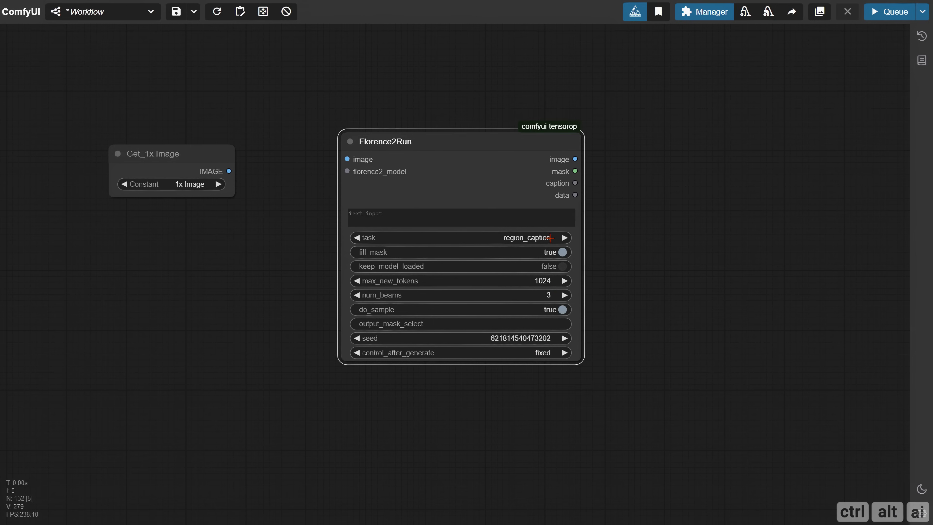
left_click(550, 238)
left_click(589, 330)
Connect Get_1x Image to Florence2Run and feed its florence2_model input from a new DownloadAndLoadFlorence2Model node using microsoft/Florence-2-large.
left_click_drag(228, 171, 163, 253)
type("f")
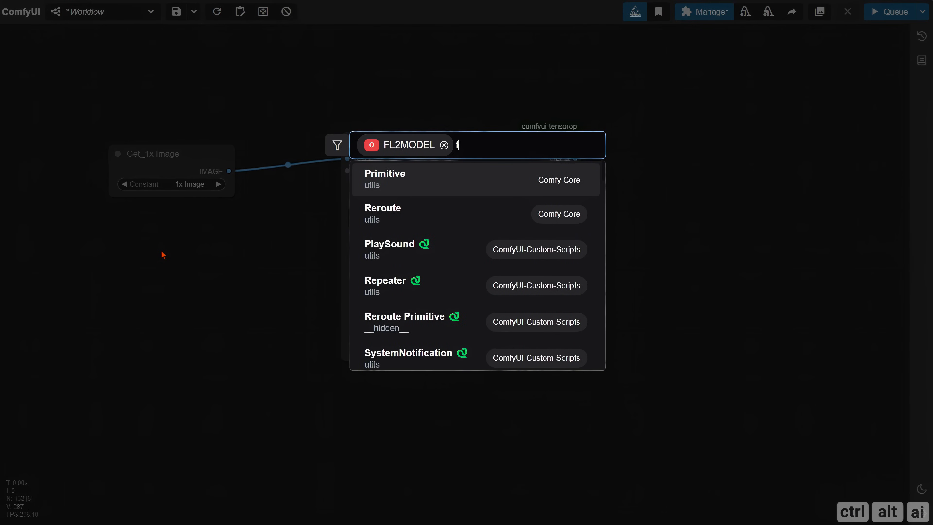
type("lorenc")
left_click(416, 220)
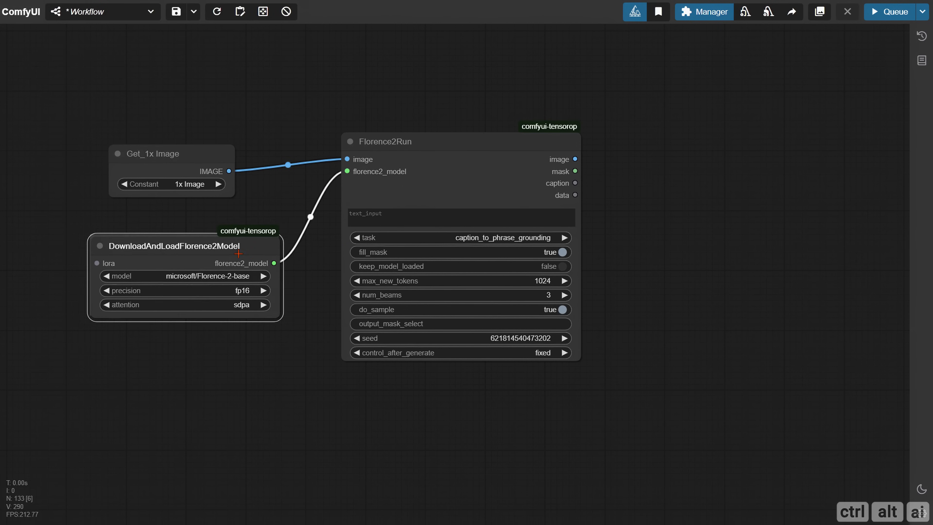
left_click_drag(238, 254, 229, 247)
left_click(264, 298)
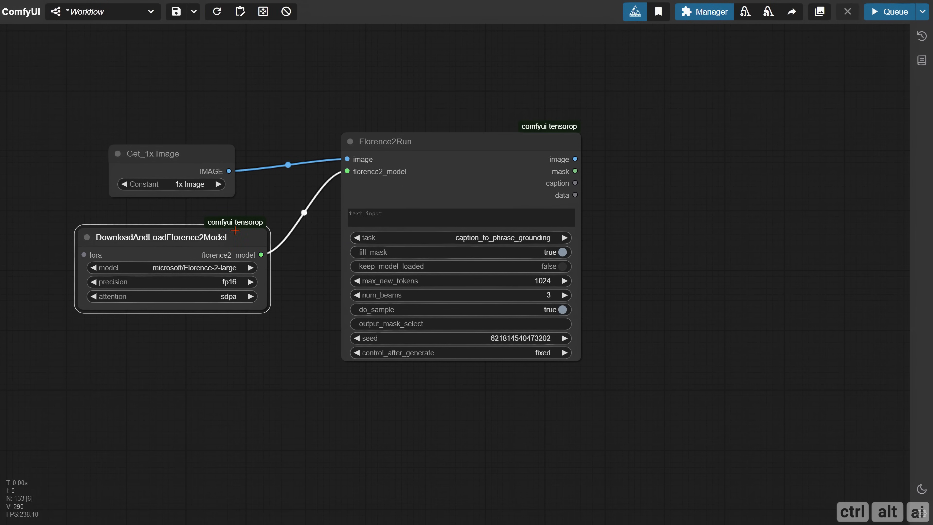
Feed the Get_1x Image output into a new Preview Bridge (Image) node below Florence2Run.
left_click_drag(243, 389, 175, 302)
left_click_drag(161, 84, 303, 339)
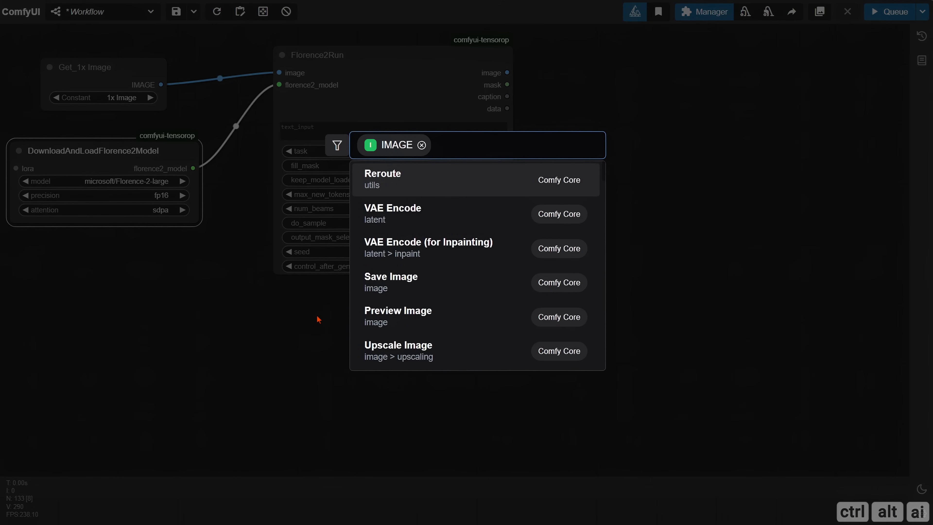
type("Preview")
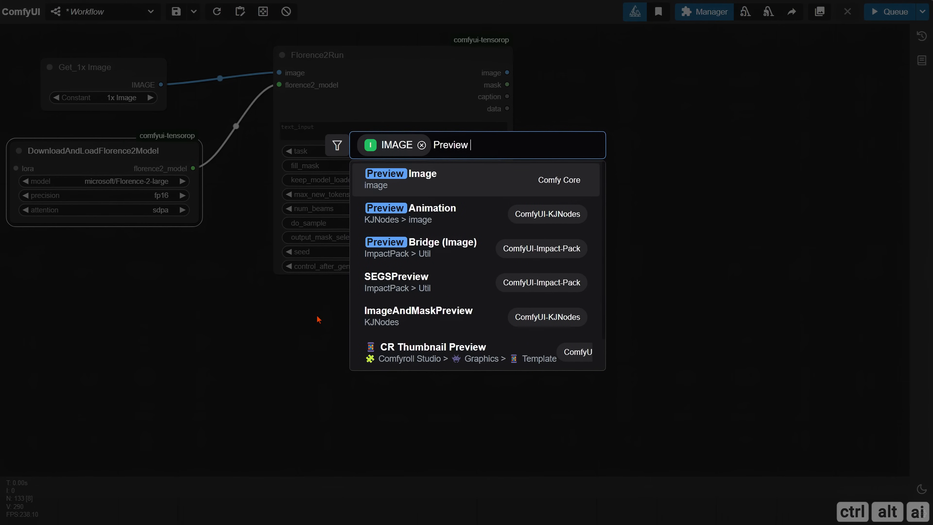
type(" bridge")
key("Return")
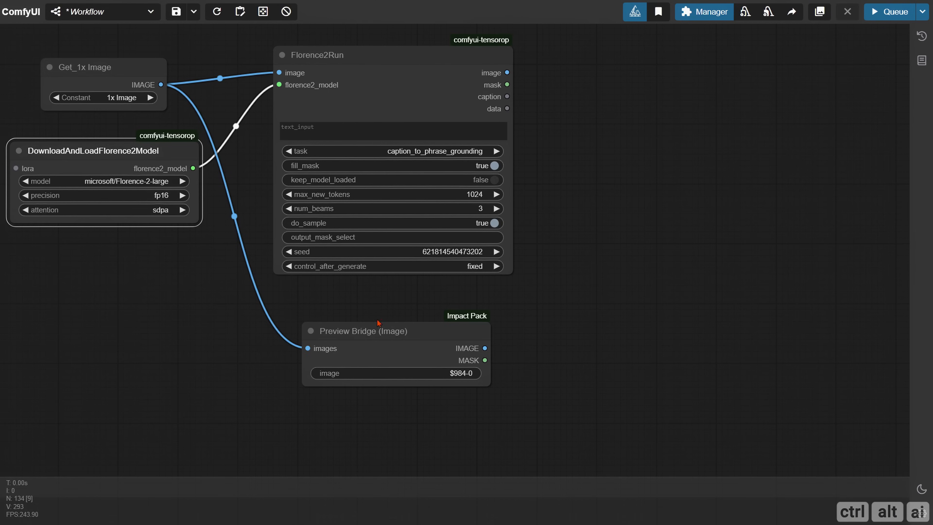
Enlarge the Preview Bridge (Image) node into a tall preview area and align it beneath Florence2Run.
scroll(414, 312, "down", 3)
scroll(414, 312, "down", 4)
left_click_drag(415, 312, 426, 434)
left_click_drag(92, 158, 456, 456)
left_click_drag(337, 203, 315, 81)
left_click(477, 309)
left_click_drag(389, 295, 441, 431)
left_click_drag(360, 258, 323, 250)
Add a Sam2Segmentation node in the empty canvas to the right of Florence2Run.
left_click_drag(472, 251, 300, 289)
double_click(498, 171)
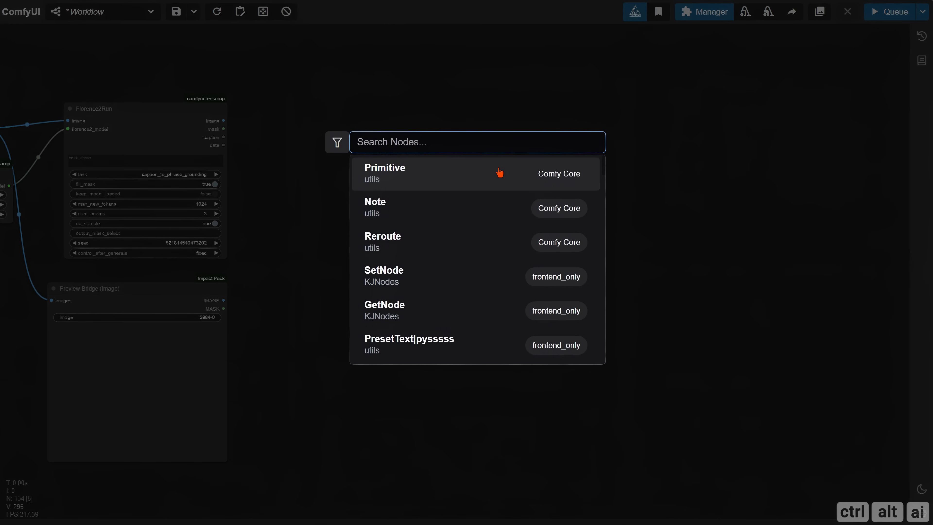
type("sam2")
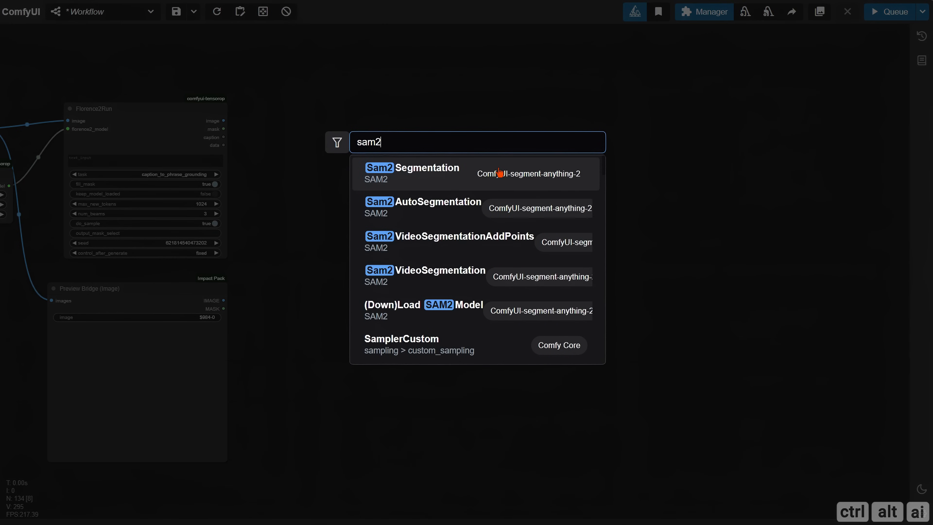
left_click(471, 178)
scroll(530, 190, "up", 4)
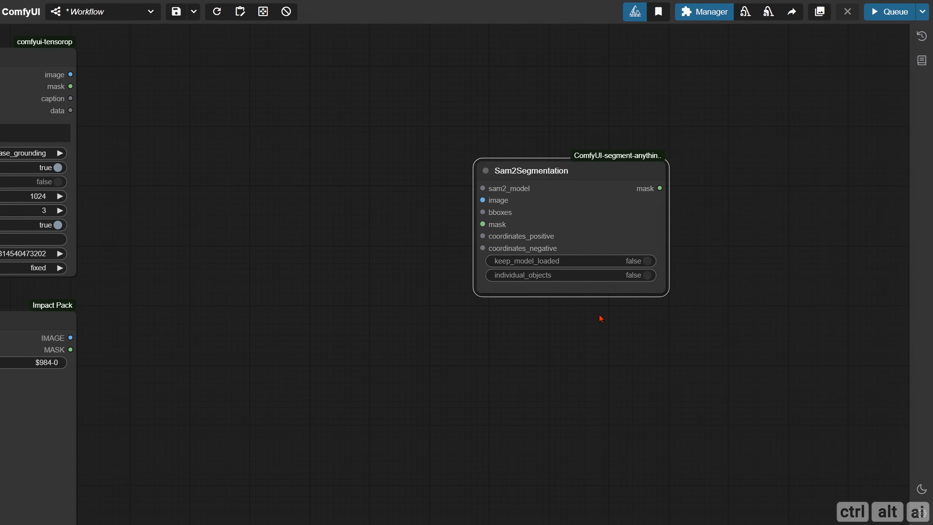
Add a Florence2 Coordinates node between Florence2Run and Sam2Segmentation, wiring Florence2Run's data into it and its bboxes output into Sam2Segmentation.
double_click(256, 290)
type("florence")
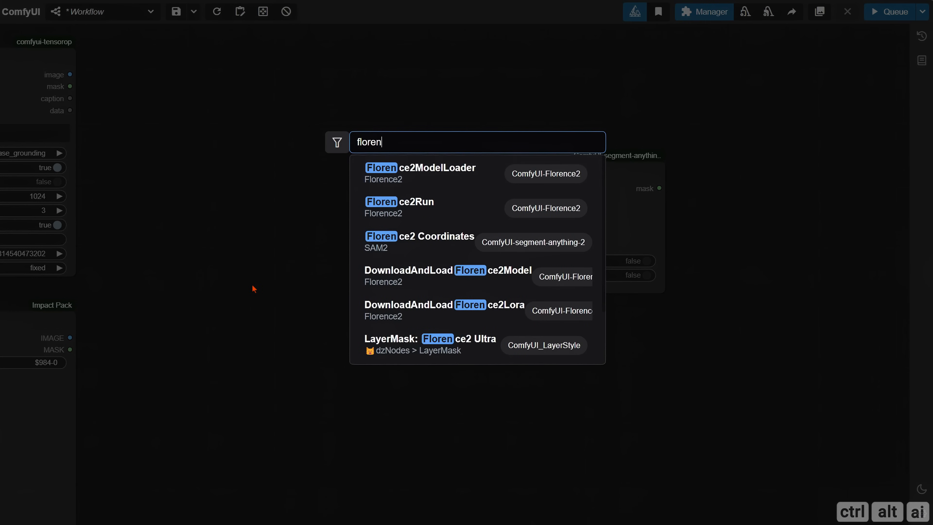
left_click(379, 257)
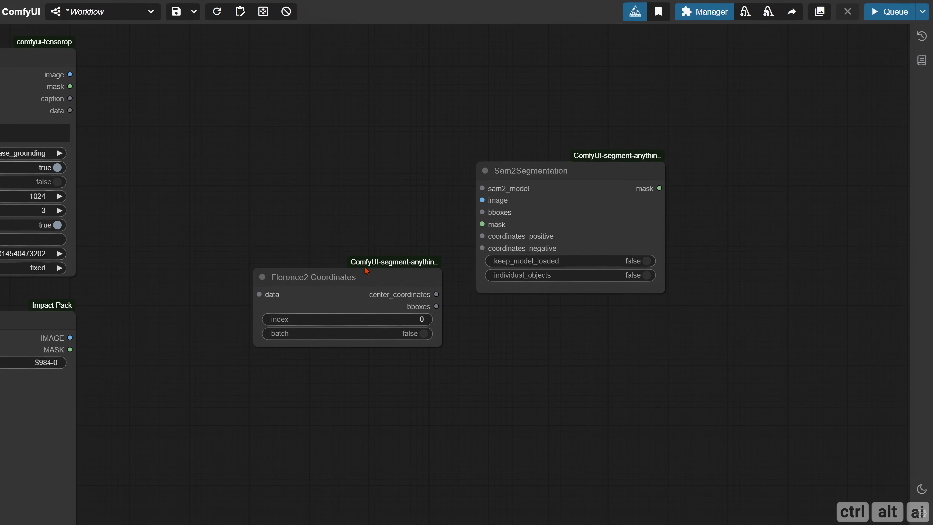
left_click_drag(365, 283, 295, 261)
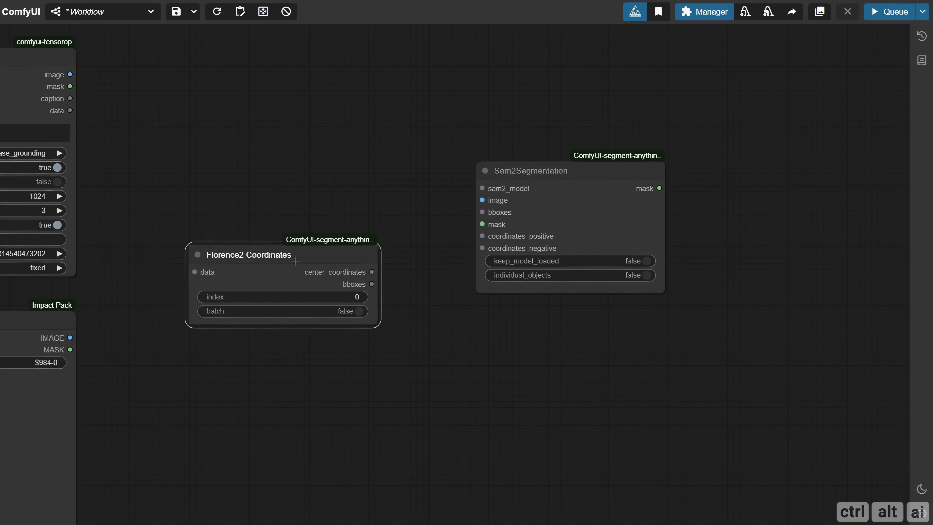
left_click_drag(296, 261, 290, 303)
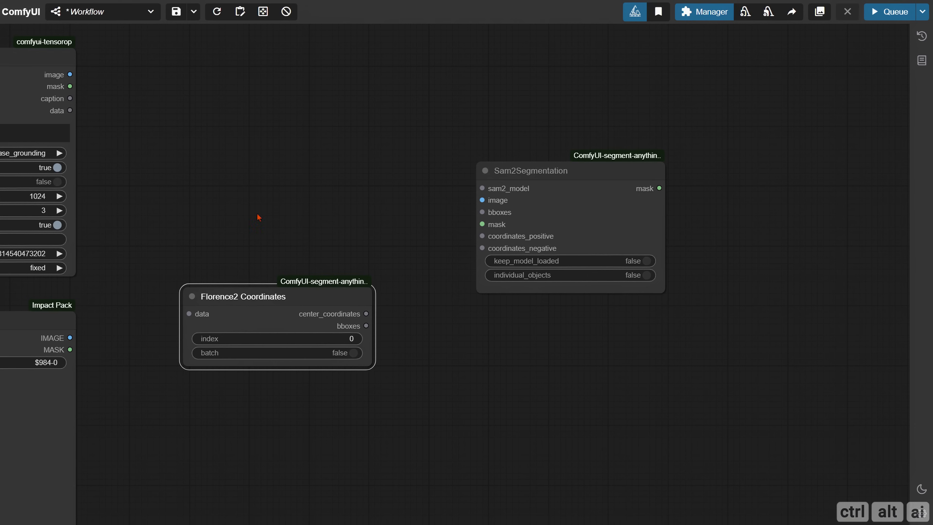
left_click_drag(70, 109, 189, 313)
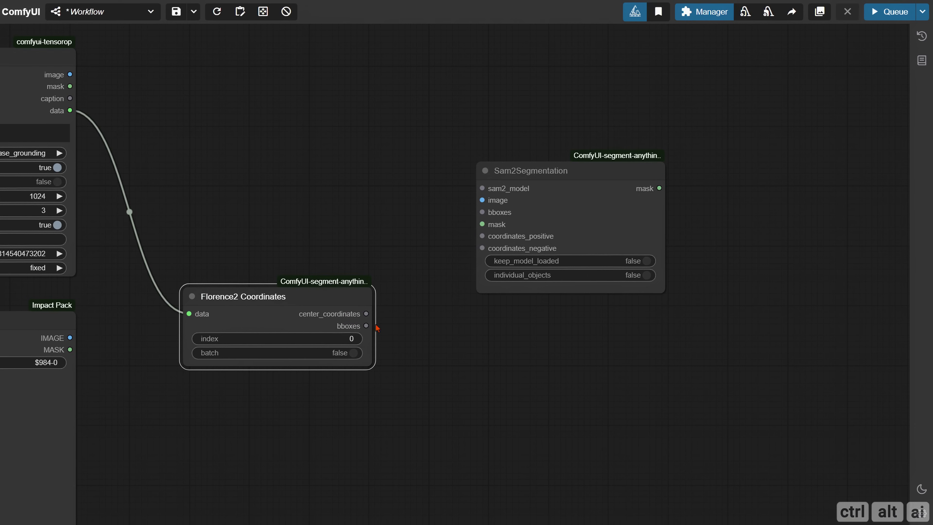
left_click_drag(366, 325, 482, 212)
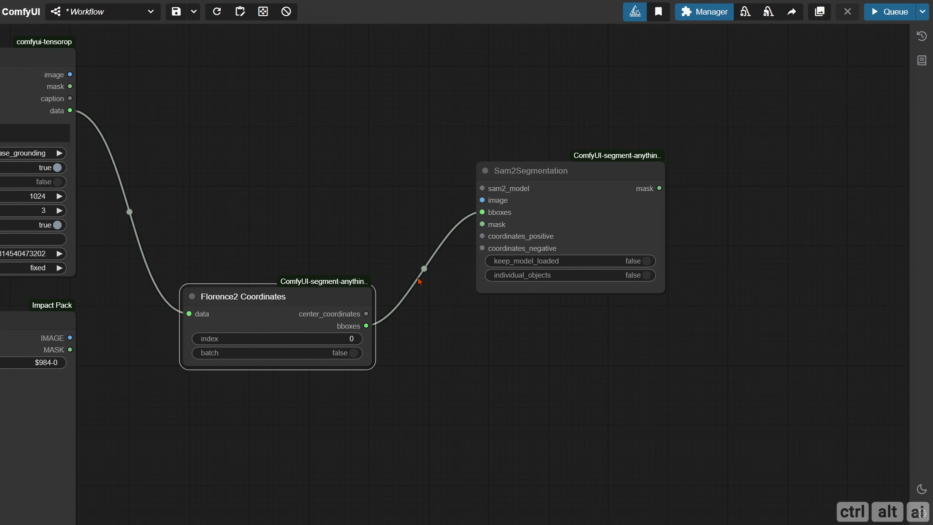
Feed Sam2Segmentation's sam2_model input from a new (Down)Load SAM2Model node placed above Florence2 Coordinates.
left_click_drag(480, 190, 258, 139)
type("downl")
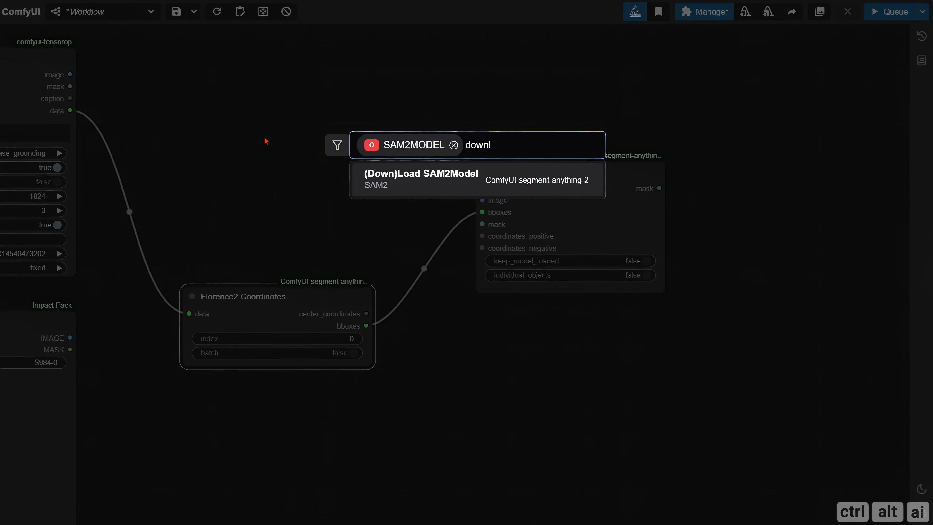
left_click(394, 180)
left_click_drag(393, 125, 318, 139)
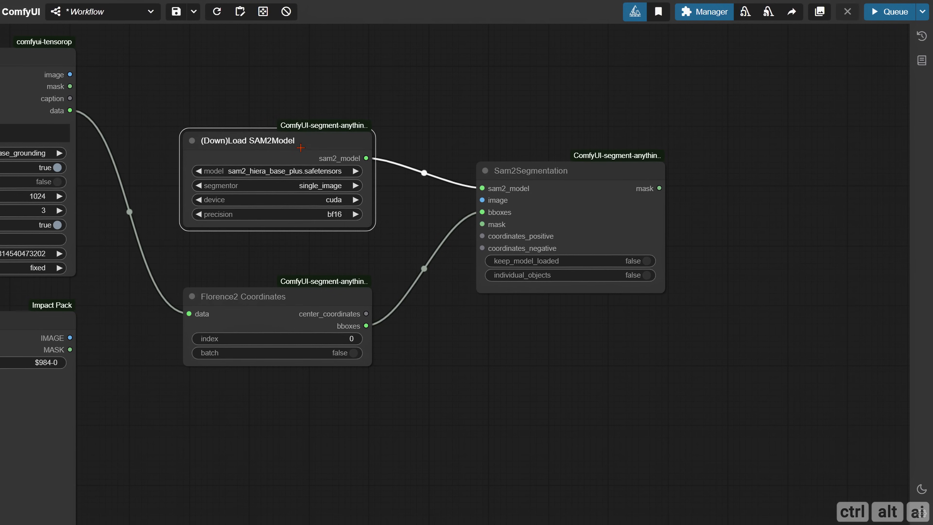
Connect the Get_1x Image output to Sam2Segmentation's image input.
left_click_drag(356, 175, 634, 213)
scroll(301, 197, "down", 2)
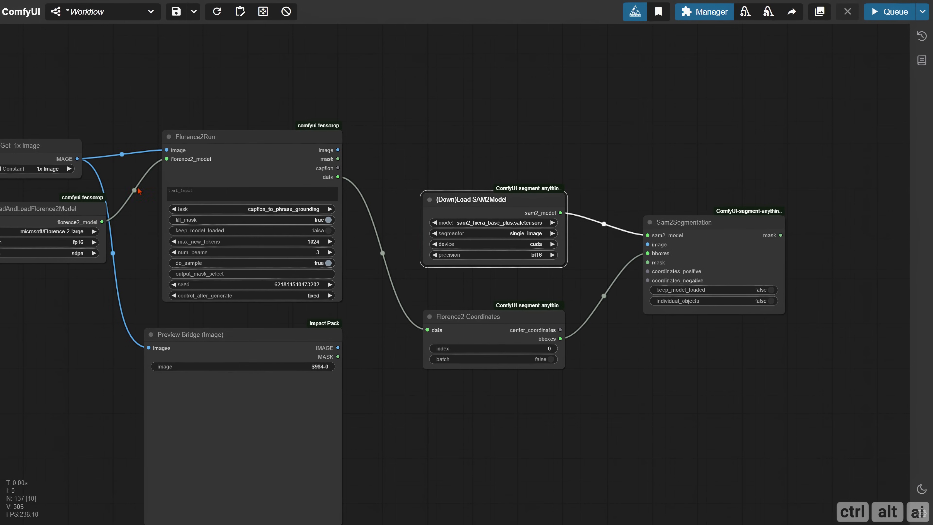
left_click_drag(301, 197, 647, 244)
left_click_drag(616, 179, 238, 169)
scroll(443, 231, "up", 2)
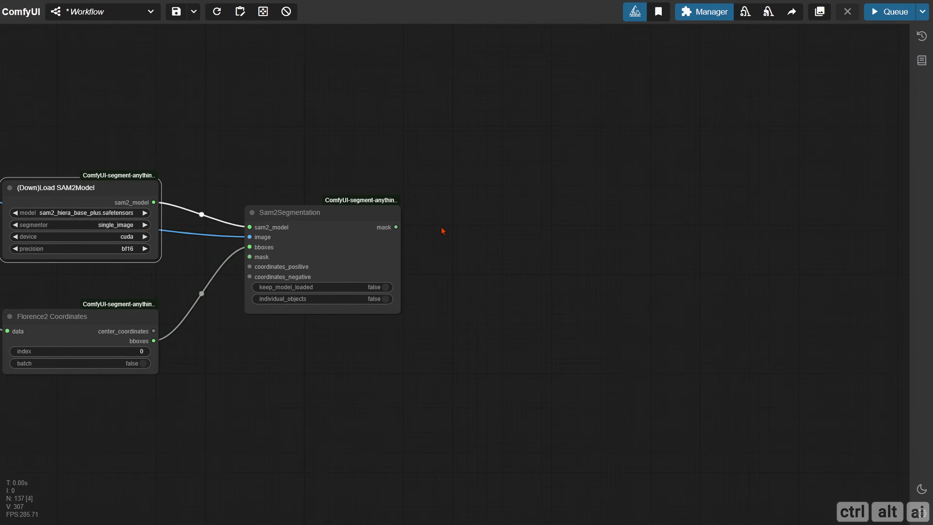
Add an ImageAndMaskPreview node to the right of Sam2Segmentation.
left_click_drag(499, 186, 402, 182)
double_click(401, 182)
type("image")
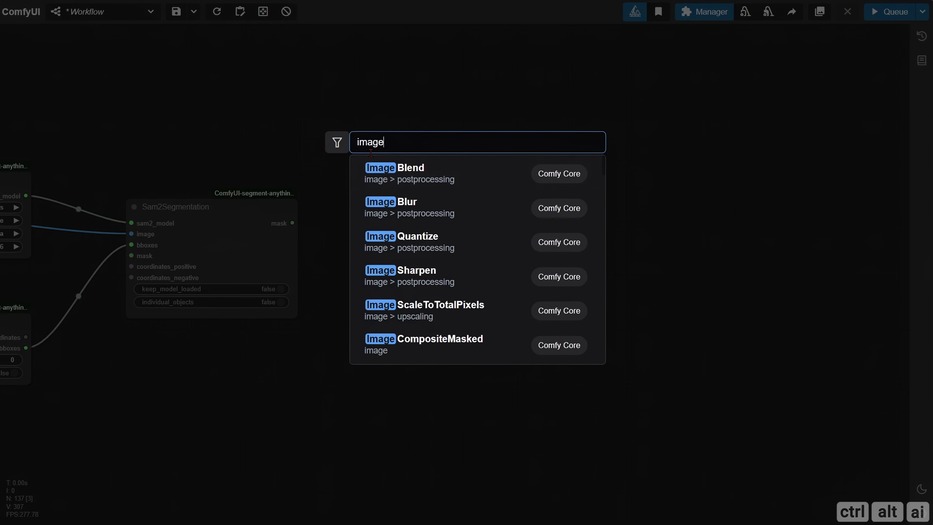
type(" and mask")
left_click(403, 187)
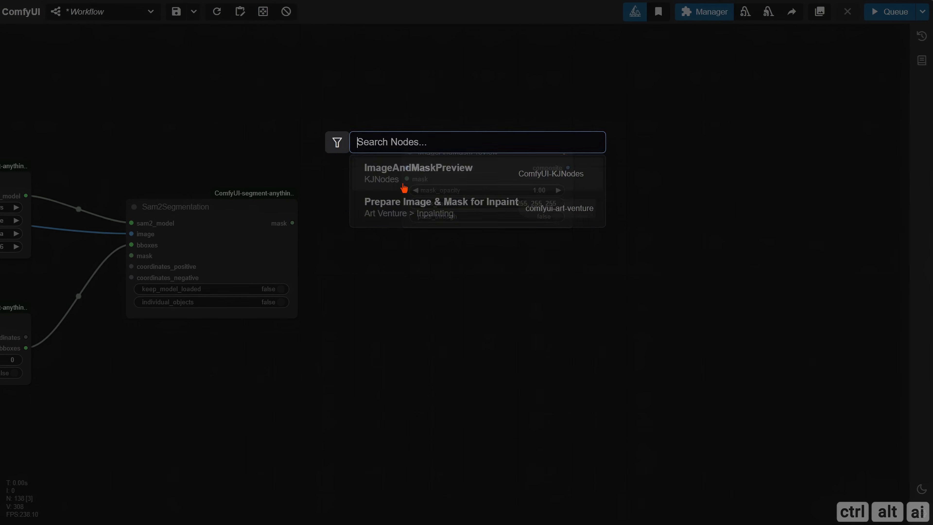
left_click_drag(438, 170, 460, 223)
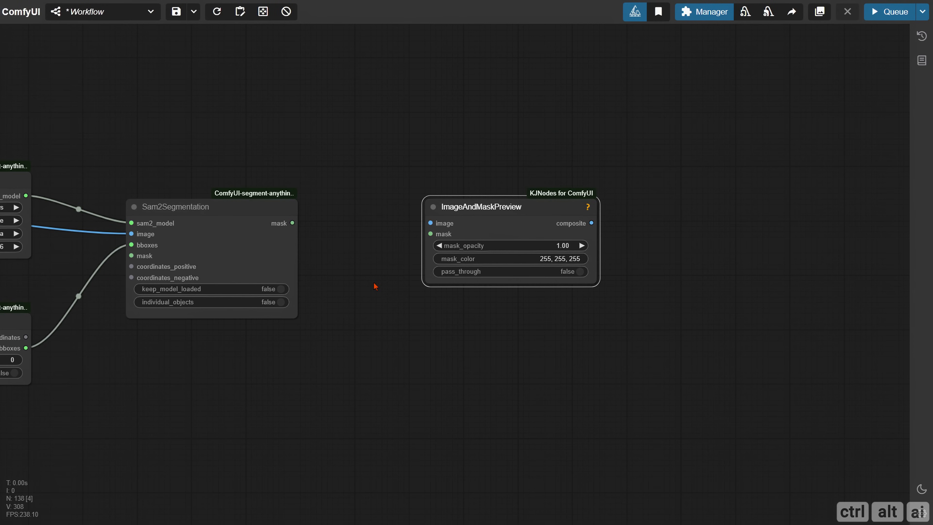
Connect Get_1x Image to ImageAndMaskPreview's image input and the Sam2Segmentation mask to its mask input.
left_click_drag(299, 162, 625, 152)
scroll(214, 143, "down", 4)
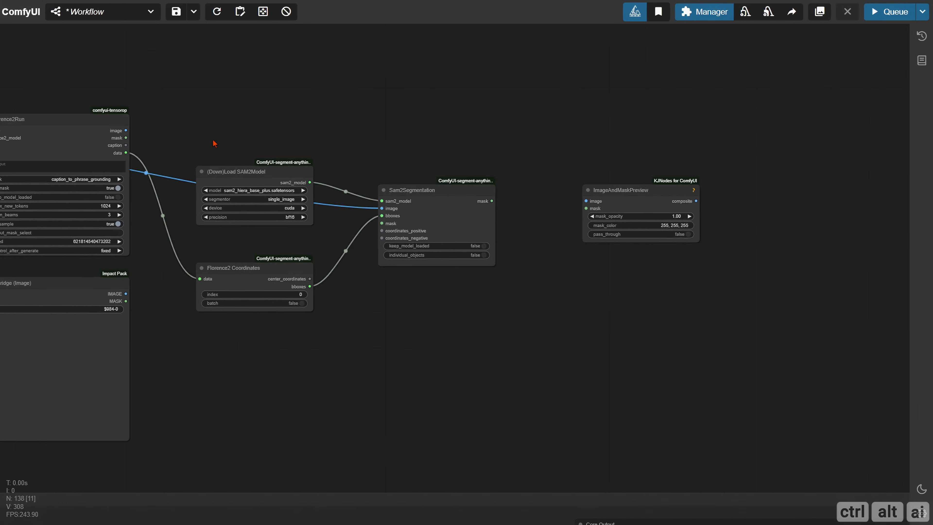
left_click_drag(215, 144, 376, 152)
left_click_drag(73, 146, 748, 210)
left_click_drag(739, 245, 386, 266)
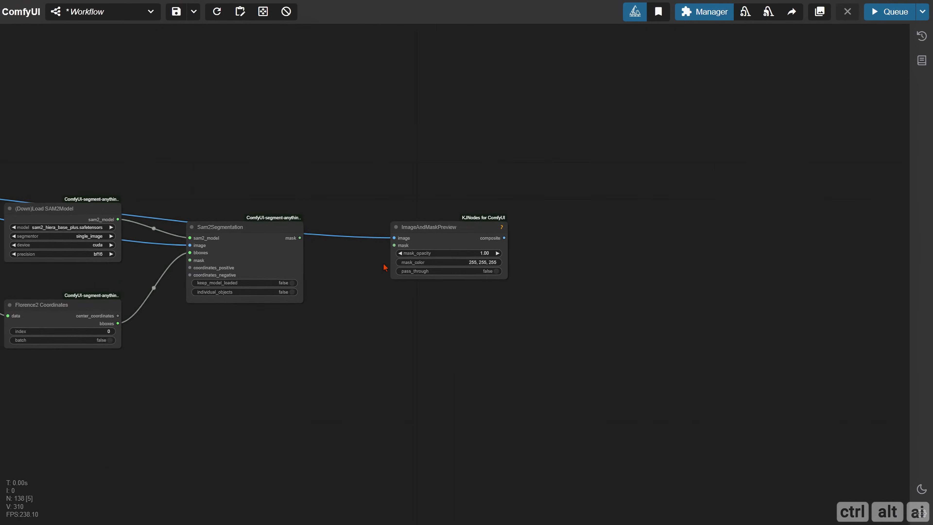
scroll(385, 267, "up", 5)
left_click_drag(251, 211, 402, 223)
Set mask_opacity on ImageAndMaskPreview to 0.8.
left_click(547, 236)
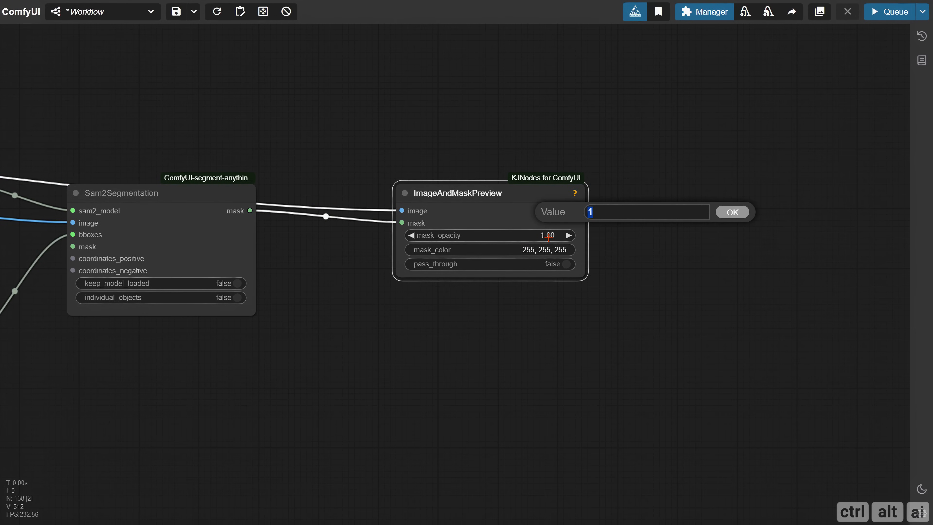
type("0.8")
key("Return")
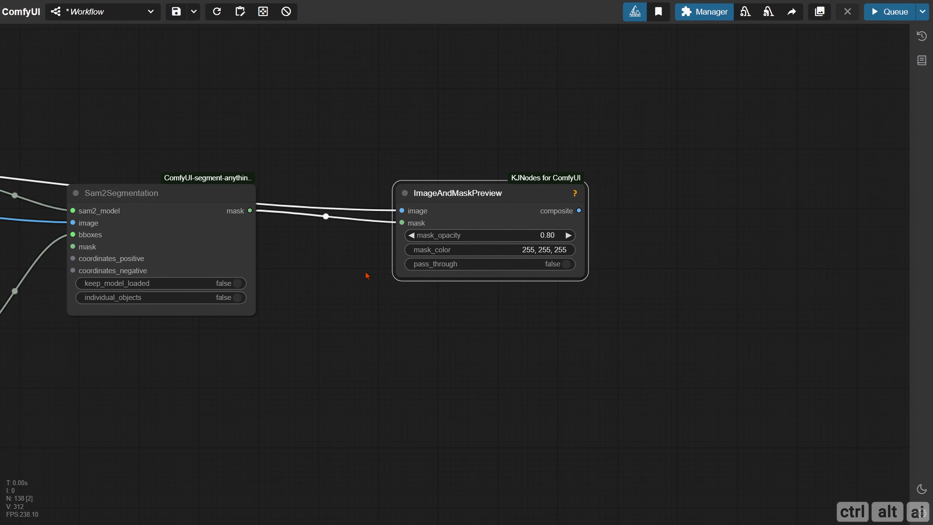
Add a Pixelwise(MASK + MASK) node below ImageAndMaskPreview.
left_click_drag(363, 363, 398, 287)
scroll(399, 288, "up", 1)
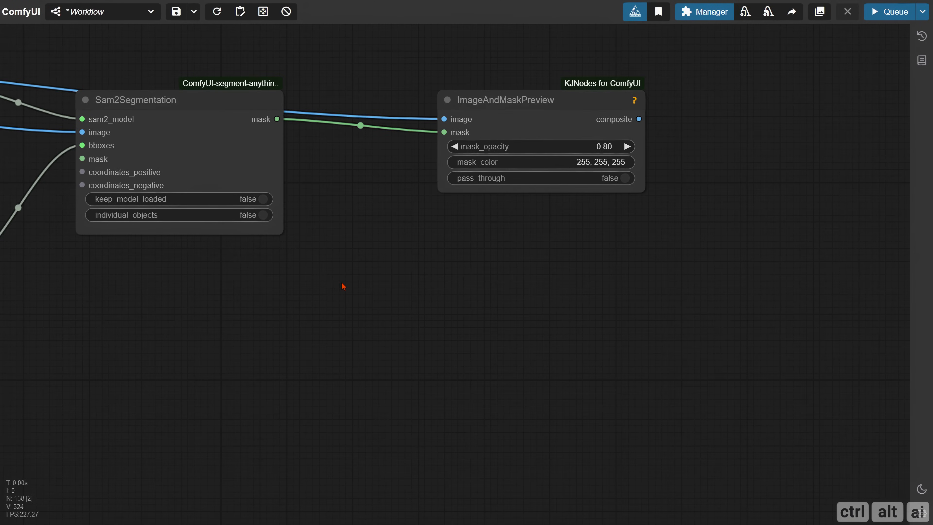
double_click(329, 285)
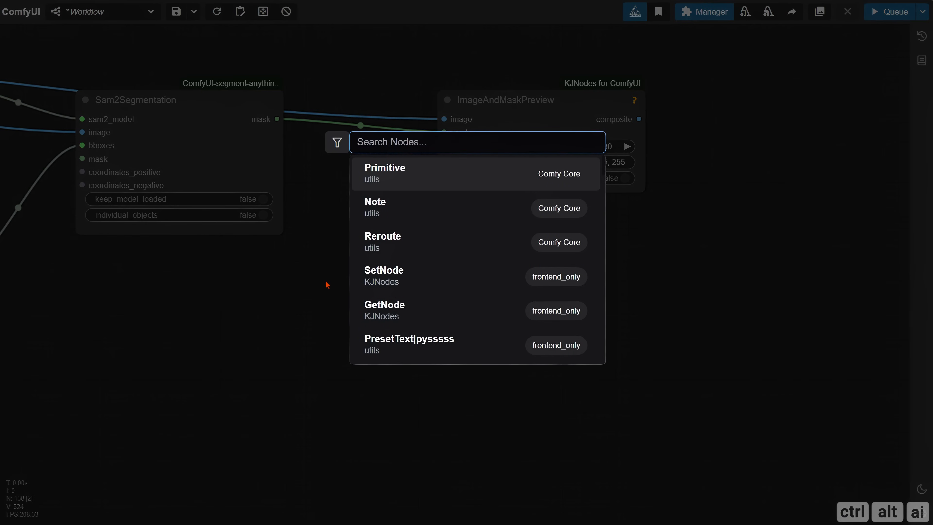
type("pixelwise")
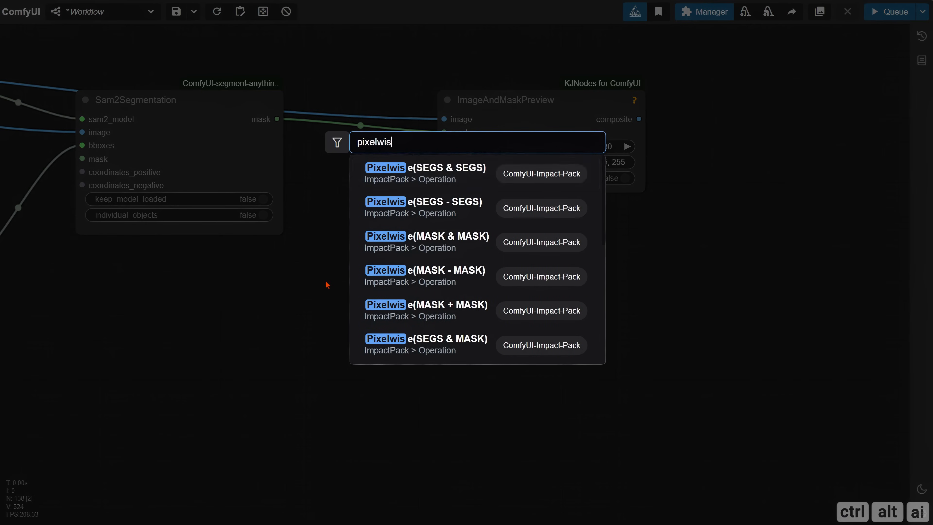
left_click(437, 307)
left_click_drag(445, 328, 446, 326)
Connect the Sam2Segmentation mask to mask1 and the Preview Bridge MASK to mask2 of the Pixelwise node.
left_click_drag(277, 119, 371, 337)
left_click_drag(48, 356, 525, 306)
scroll(452, 327, "down", 3)
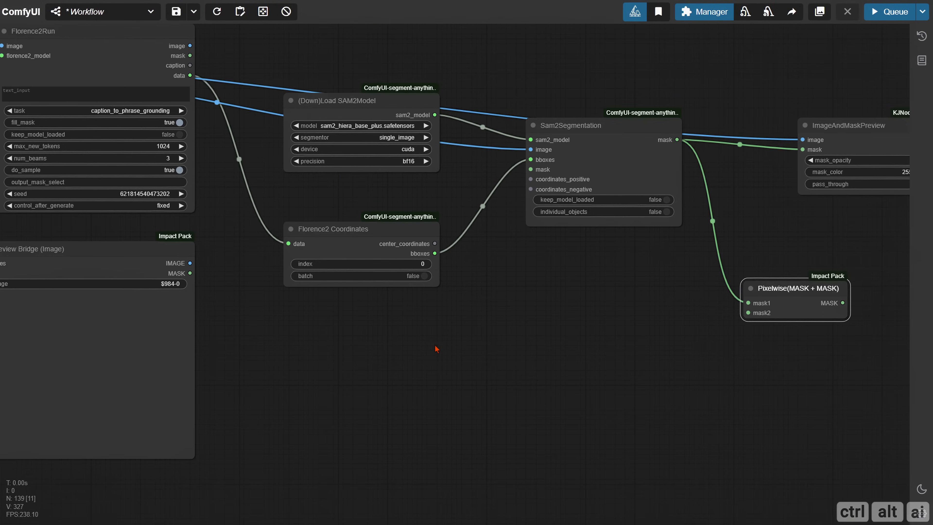
left_click_drag(214, 270, 773, 309)
Move ImageAndMaskPreview closer to Sam2Segmentation and add a Switch (Any) node to the right of the Pixelwise node.
left_click_drag(761, 375, 195, 381)
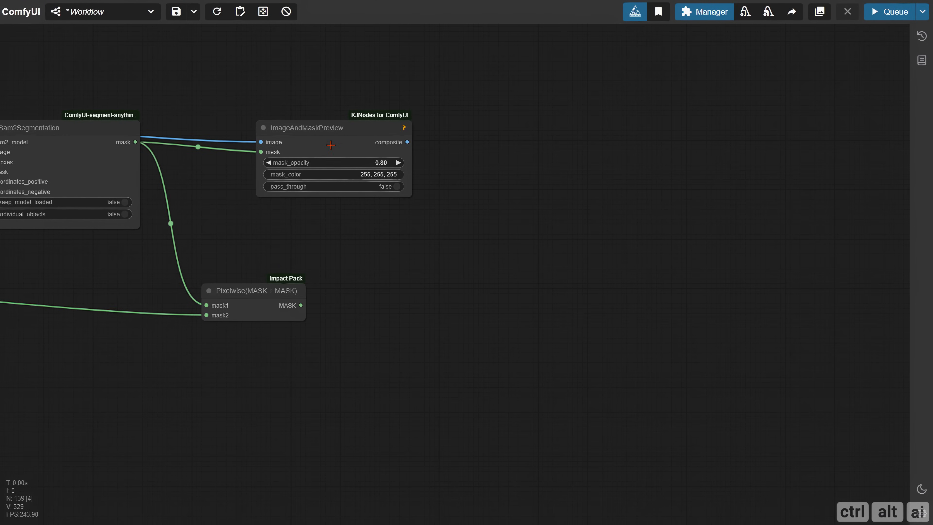
left_click_drag(331, 127, 261, 127)
double_click(391, 288)
type("switch")
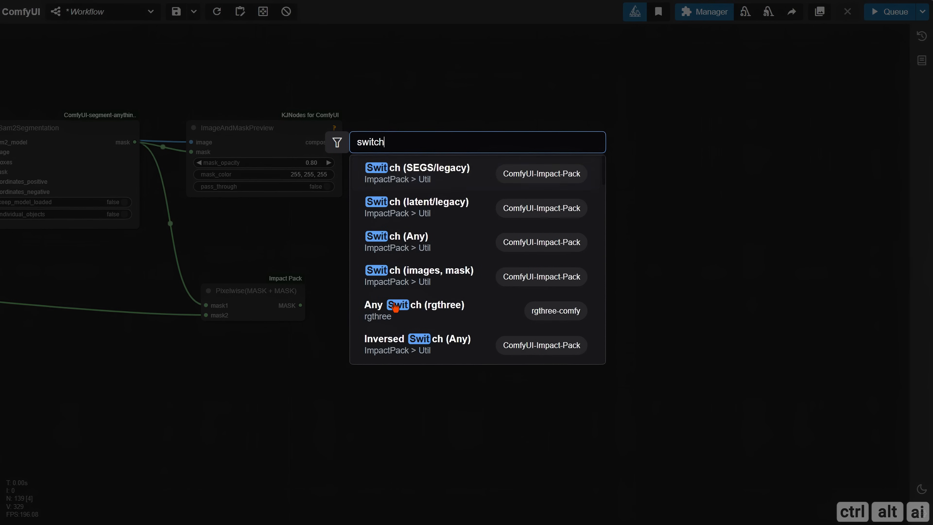
left_click(423, 260)
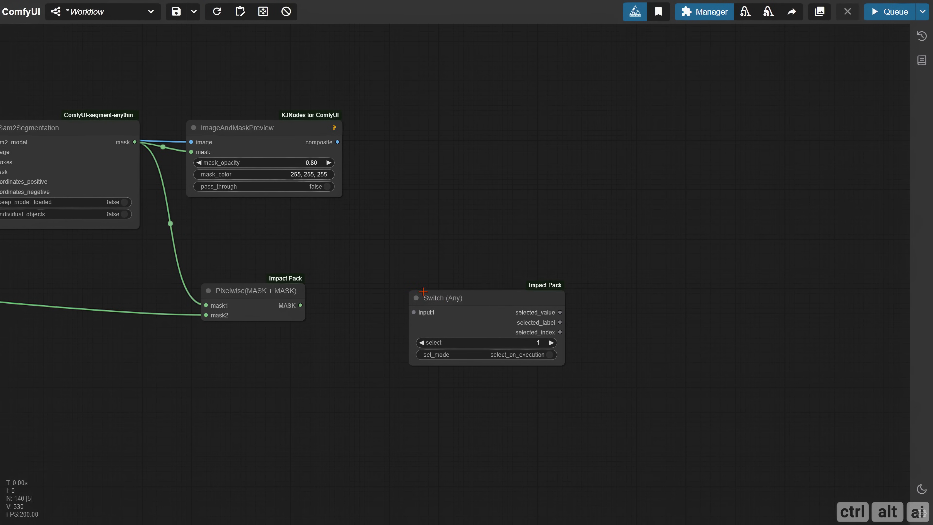
Connect the Pixelwise MASK output to the first input of Switch (Any) and rename that input SAM + Custom.
left_click_drag(300, 305, 410, 283)
right_click(384, 289)
left_click(399, 295)
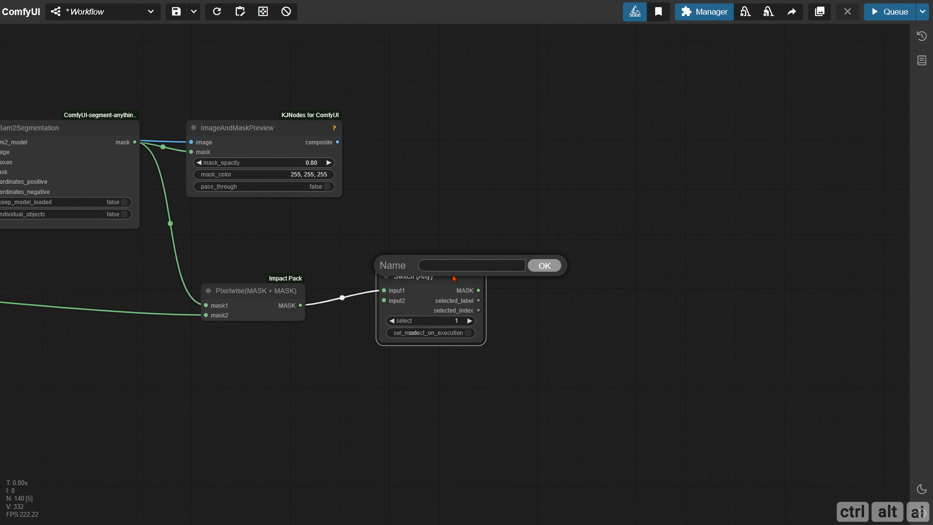
type("SAM + Custom")
key("Return")
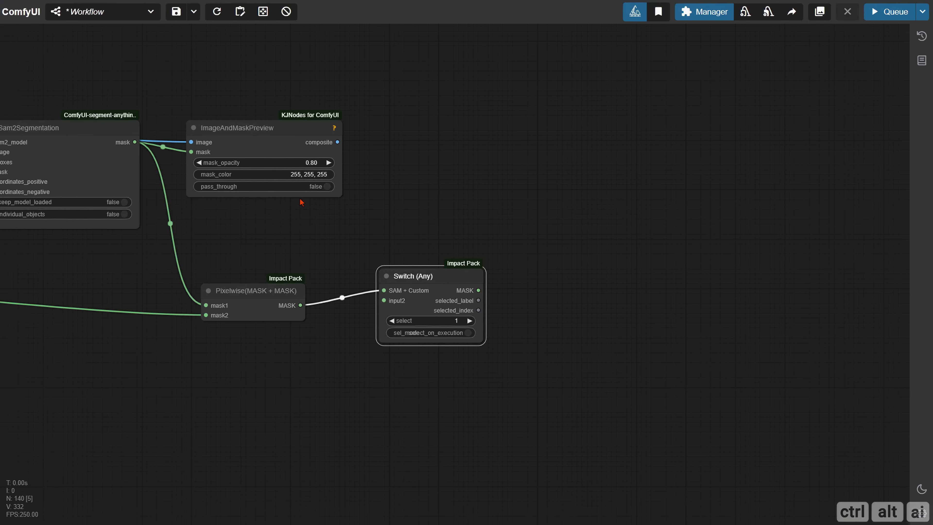
Connect the Preview Bridge MASK output to the second input of Switch (Any) and rename that input Only Custom.
left_click_drag(274, 212, 574, 176)
scroll(574, 176, "down", 2)
left_click_drag(58, 230, 665, 250)
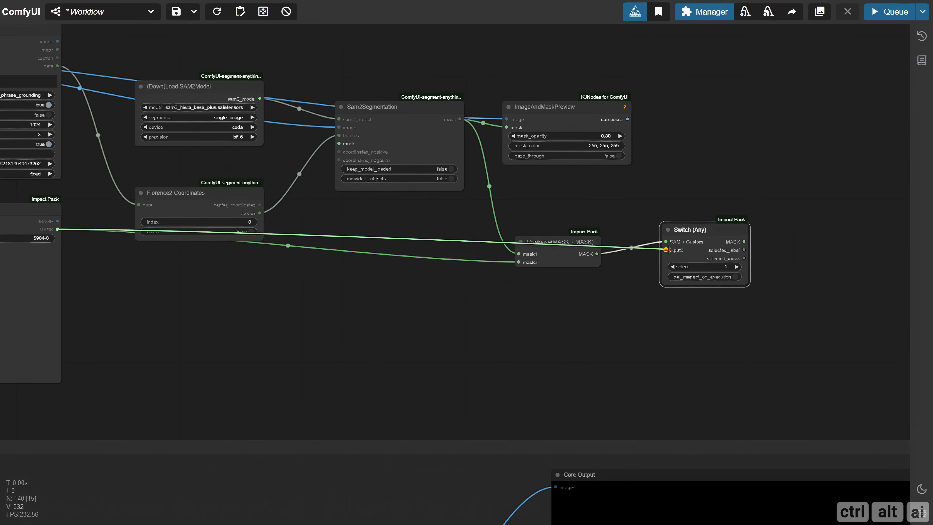
scroll(547, 298, "up", 2)
double_click(459, 235)
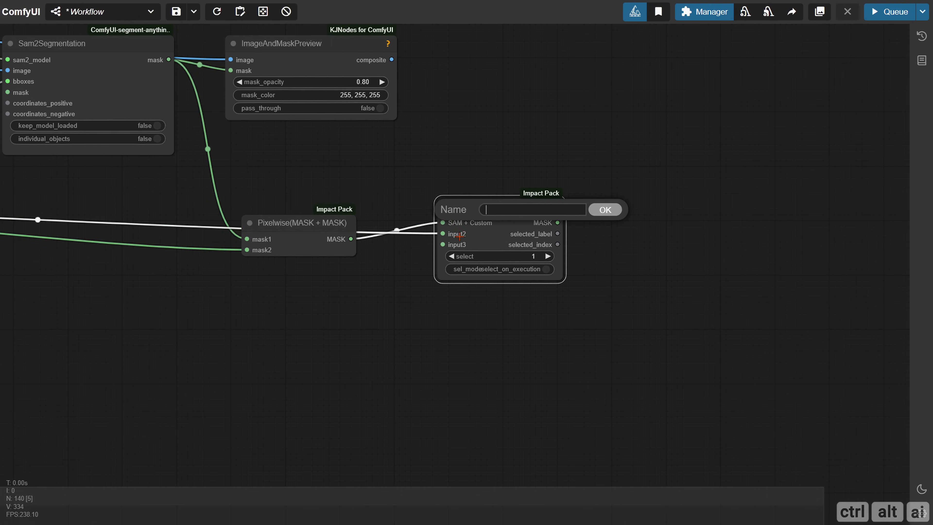
type("Only Custom")
key("Return")
scroll(439, 285, "down", 4)
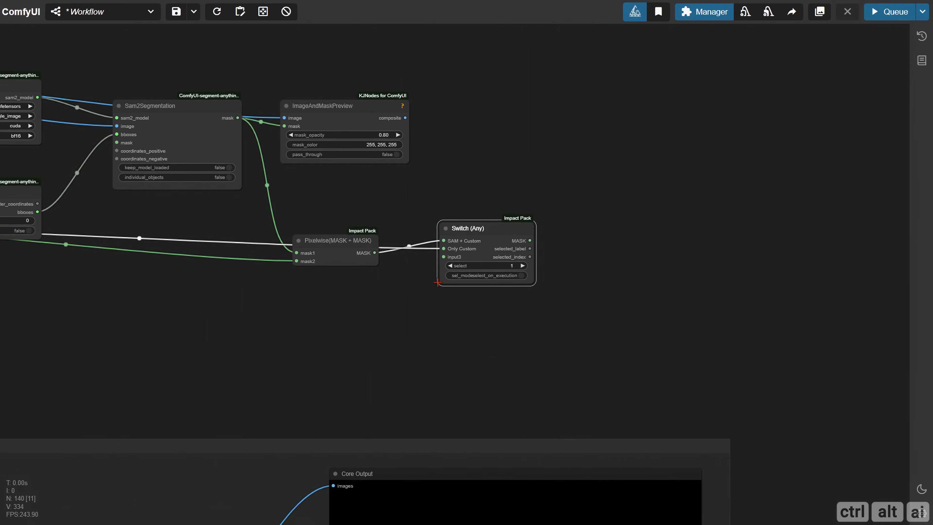
Add a Load Image (as Mask) node between DownloadAndLoadFlorence2Model and Preview Bridge's left side, with its channel set to red.
left_click_drag(87, 330, 666, 331)
double_click(134, 252)
type("load im")
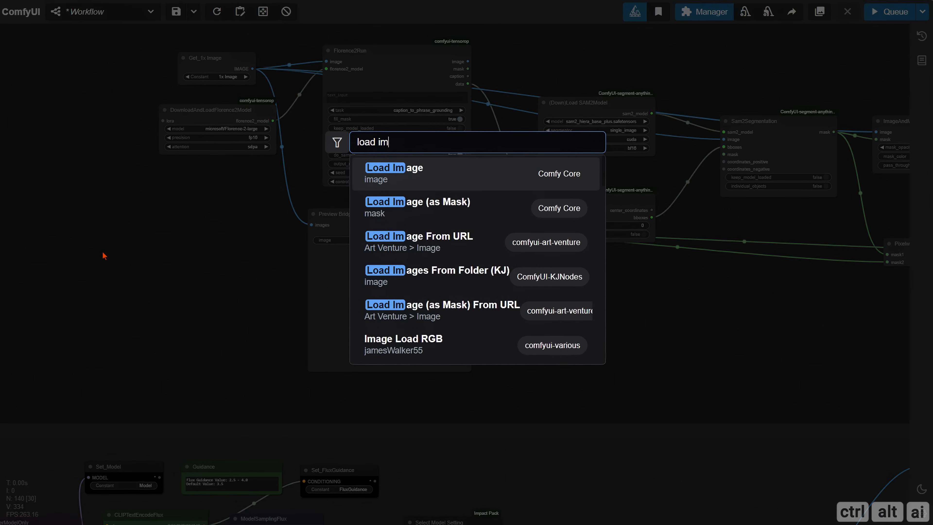
key("Down")
key("Return")
left_click(226, 269)
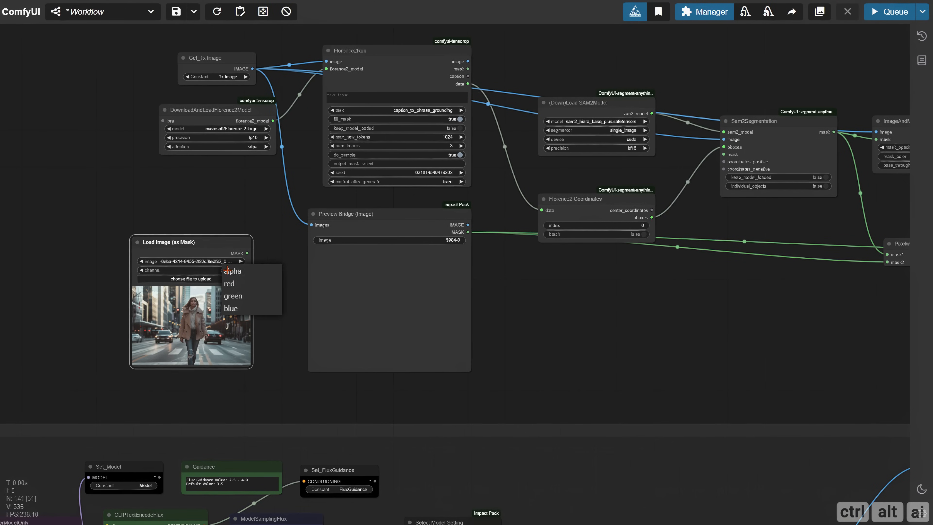
left_click(232, 283)
left_click_drag(223, 253, 224, 229)
Connect the Load Image (as Mask) output to the third Switch (Any) input, rename that input Load Mask, and widen the switch.
left_click_drag(600, 341, 429, 336)
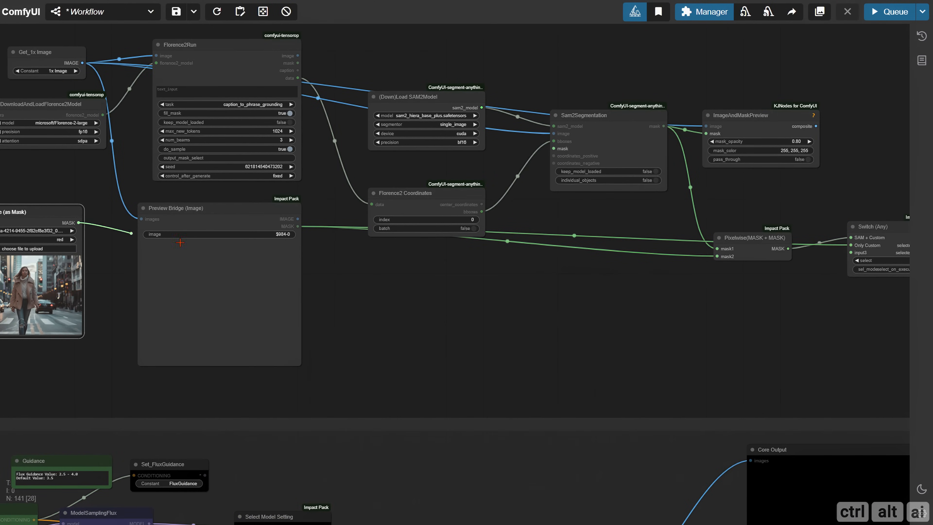
left_click_drag(79, 222, 851, 253)
scroll(606, 329, "up", 5)
left_click_drag(604, 334, 486, 352)
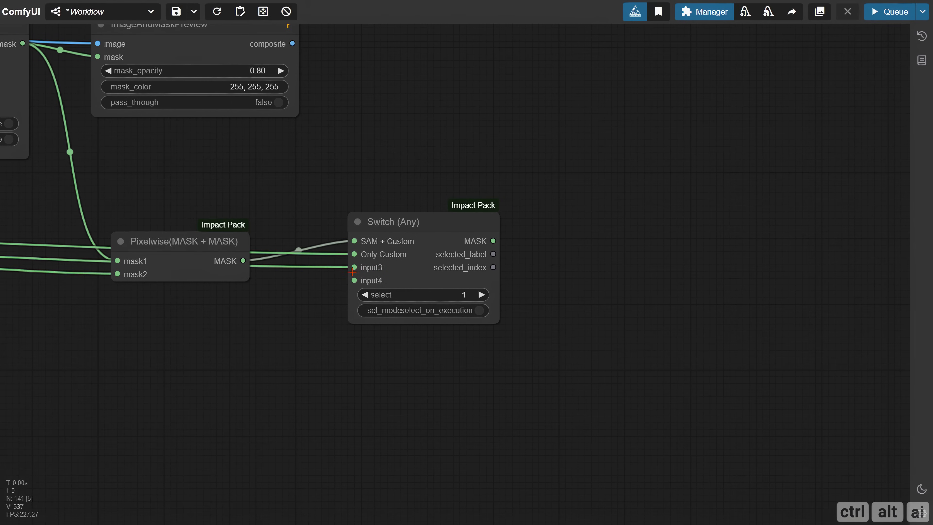
right_click(355, 241)
left_click(392, 254)
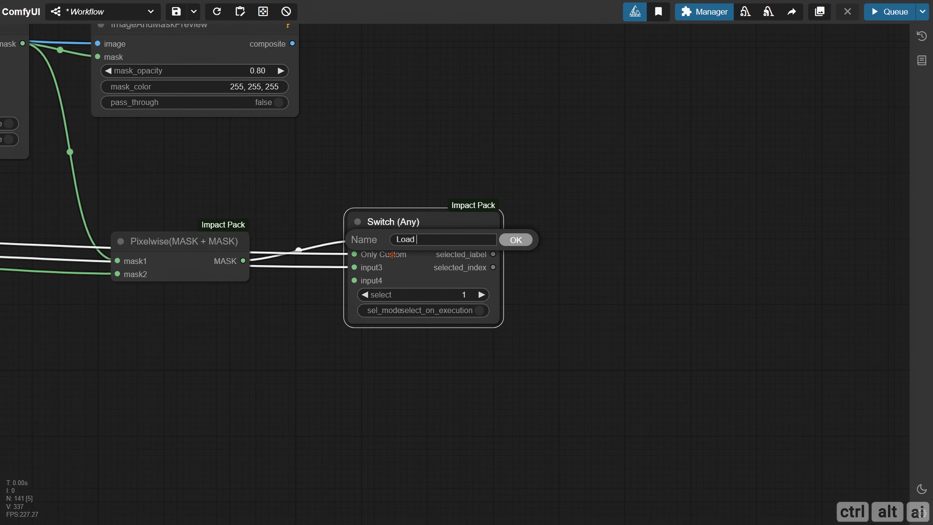
key("Return")
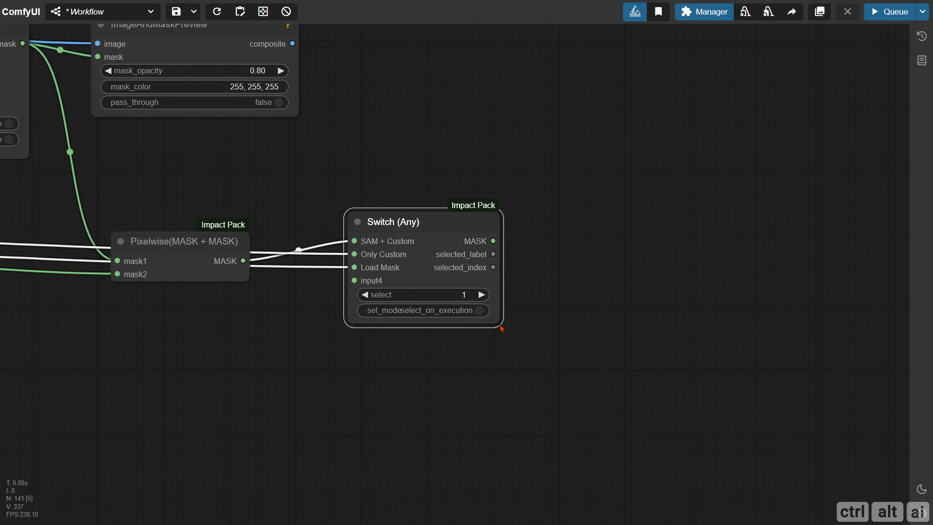
left_click_drag(502, 328, 536, 323)
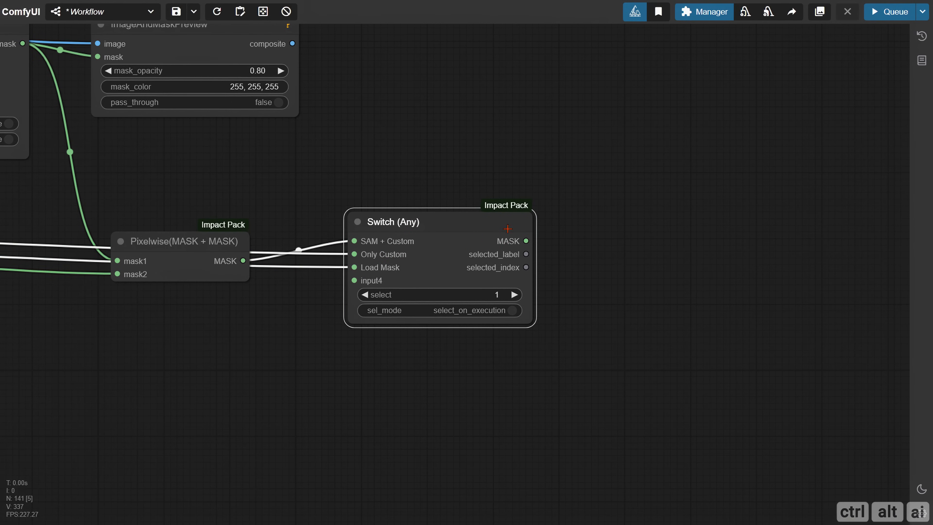
Add a Gaussian Blur Mask node above and right of Switch (Any) and connect the switch's MASK output to it.
left_click_drag(522, 157, 178, 294)
scroll(213, 280, "down", 2)
left_click_drag(208, 211, 331, 221)
double_click(331, 221)
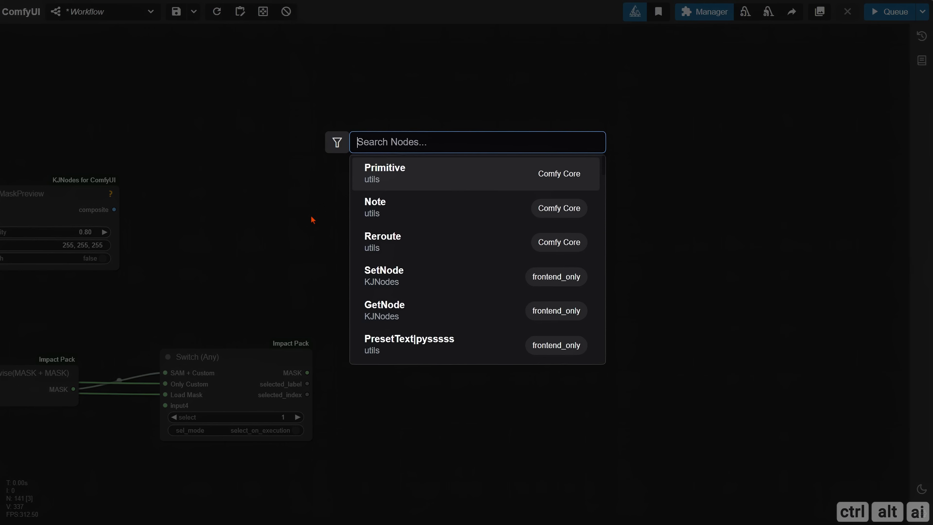
type("gaussian")
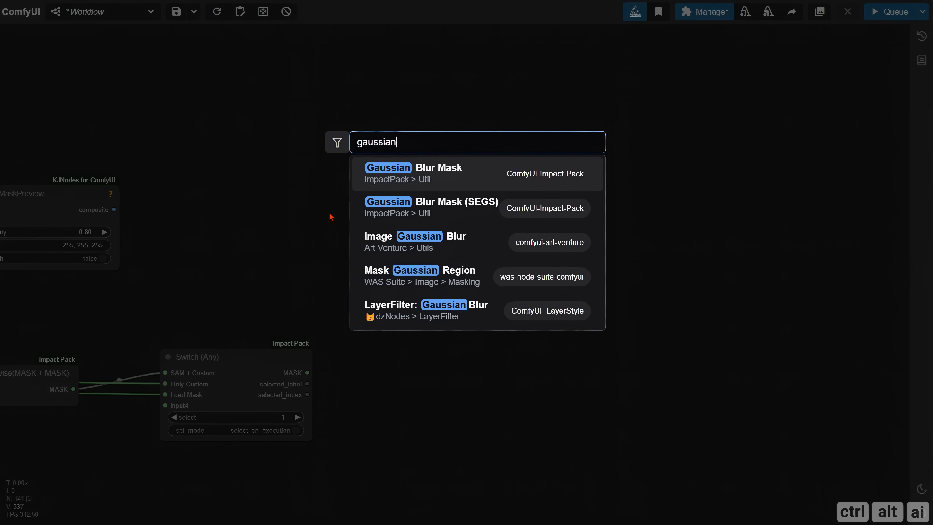
left_click(419, 179)
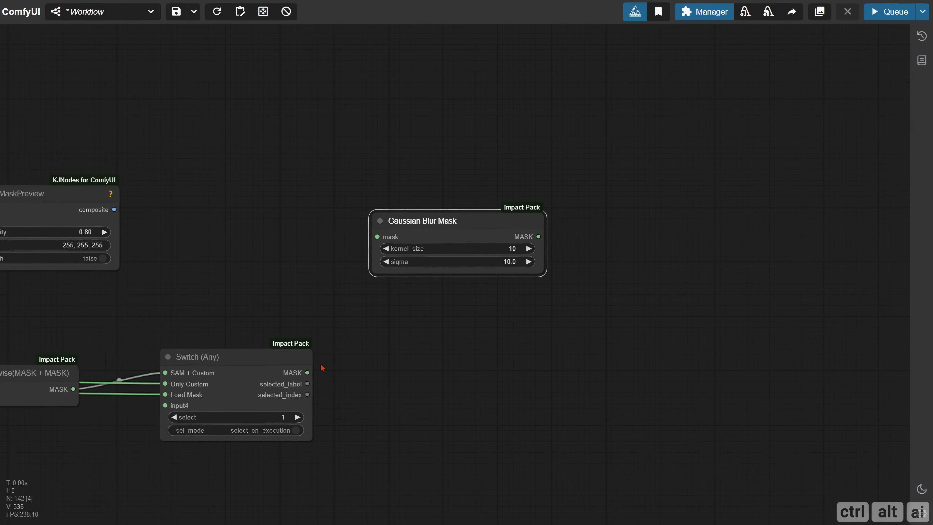
left_click_drag(307, 373, 377, 237)
left_click_drag(412, 227, 369, 222)
Add a GrowMask node to the right of Gaussian Blur Mask and feed it the blurred MASK output.
left_click_drag(457, 331, 214, 323)
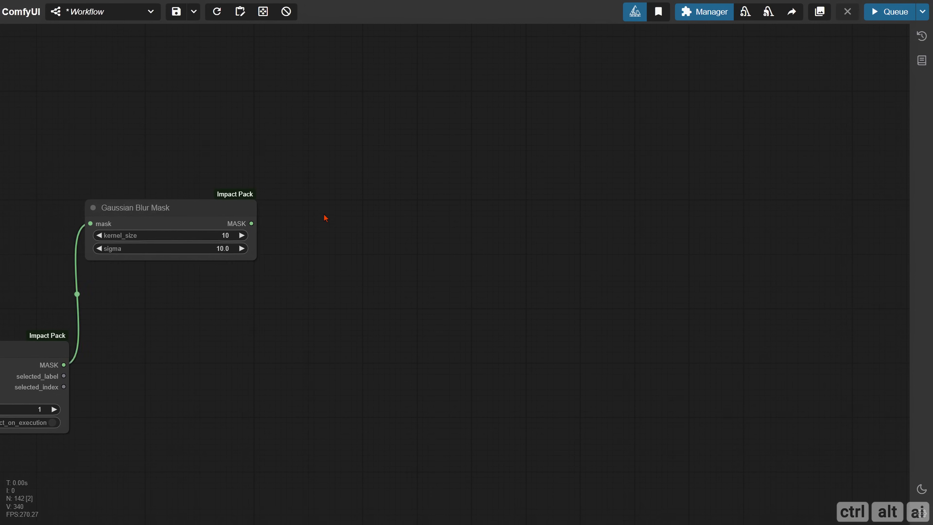
double_click(325, 218)
type("grow mas")
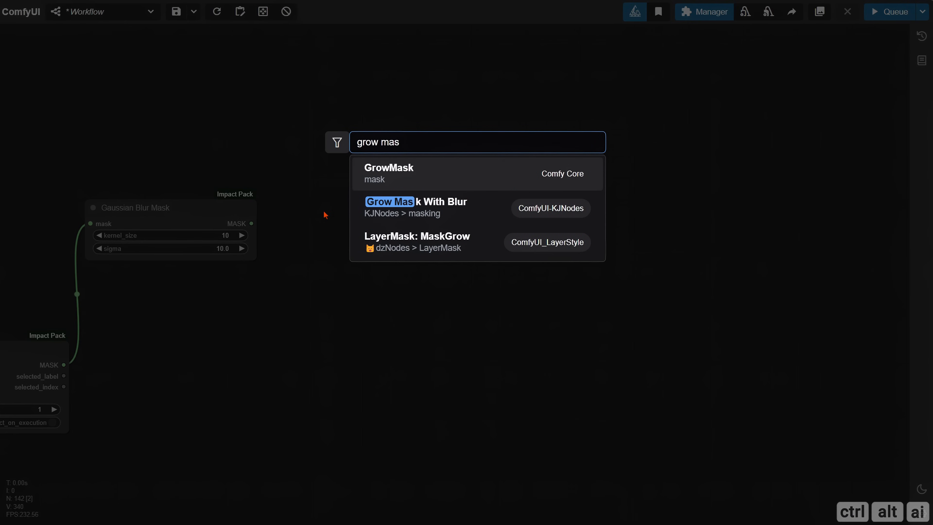
left_click(376, 183)
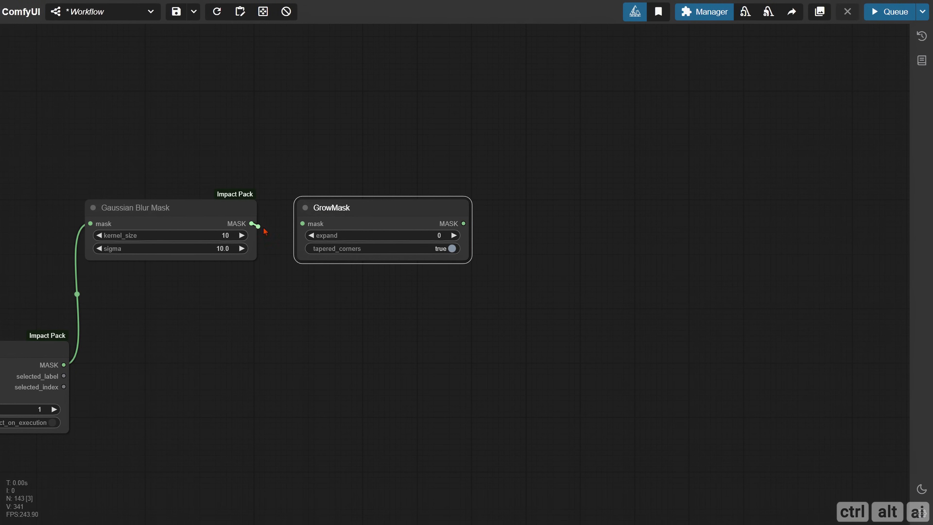
left_click_drag(428, 275, 349, 252)
Add a ComfyUI Essentials Mask Preview node below GrowMask, connected to the GrowMask MASK output.
left_click_drag(384, 200, 296, 297)
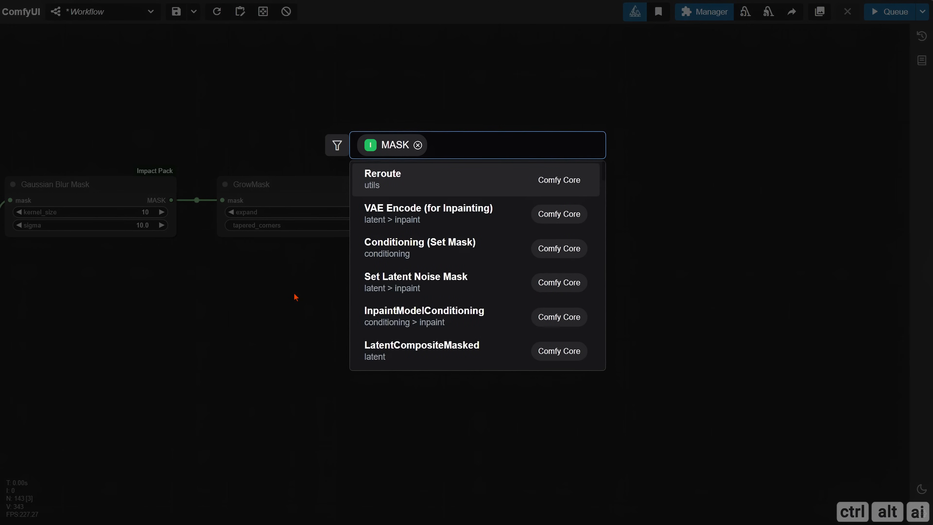
type("mask previe")
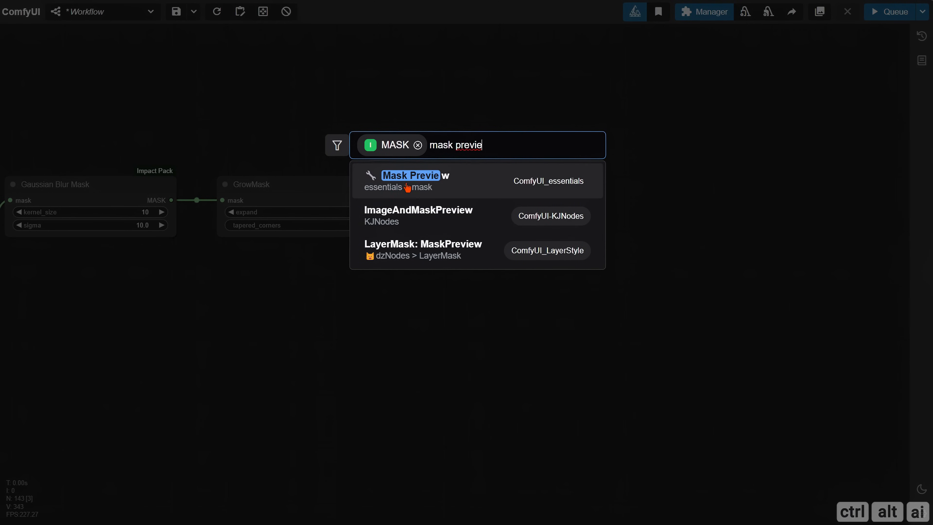
left_click(408, 188)
Add a CLIP Text Encode (Prompt) node above the Gaussian Blur Mask and GrowMask nodes and widen it.
double_click(239, 142)
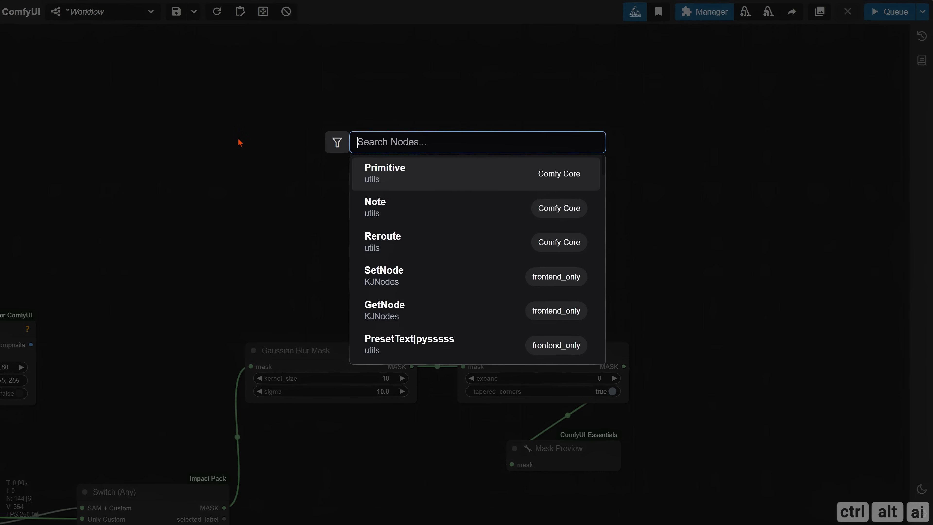
type("cl")
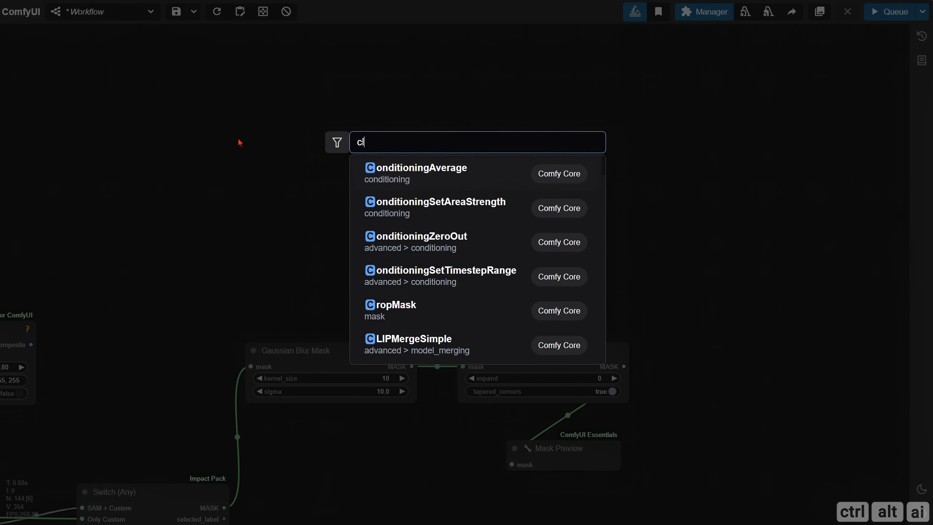
type("iptext encode")
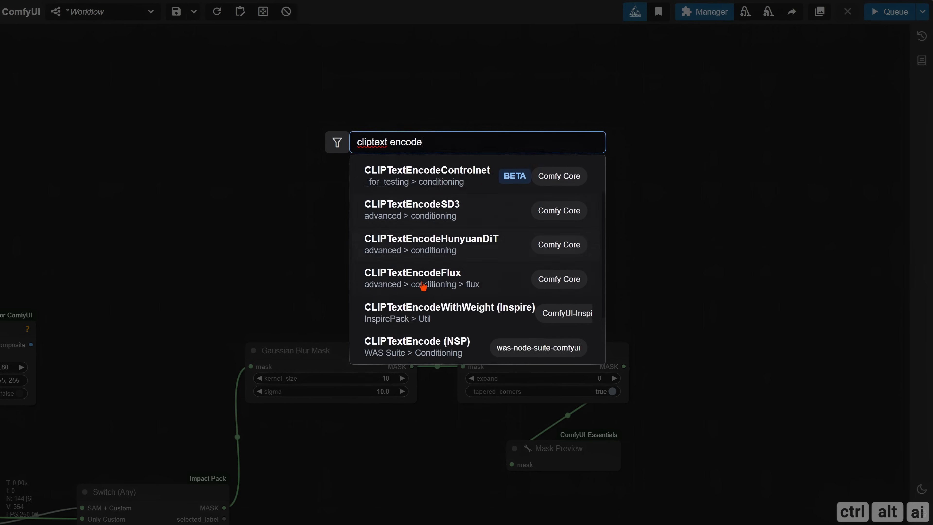
scroll(423, 287, "down", 2)
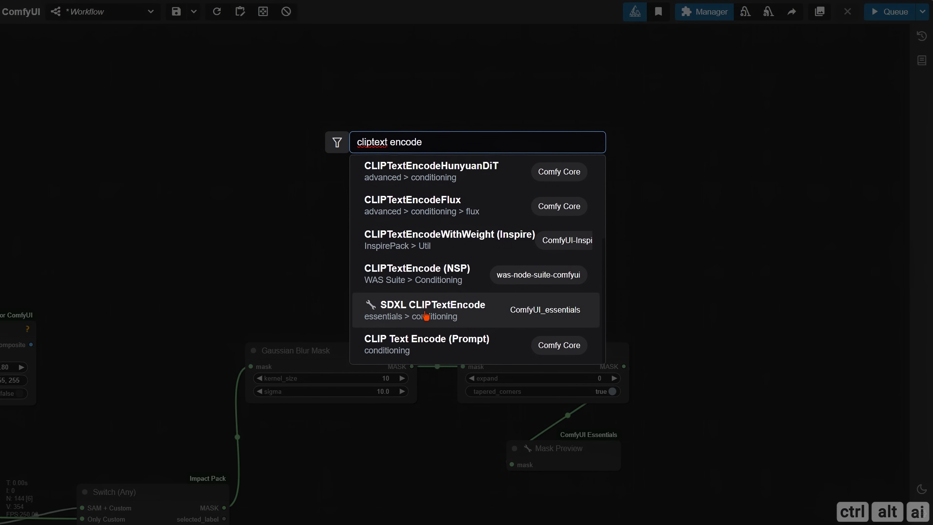
left_click(424, 338)
left_click_drag(334, 140, 366, 146)
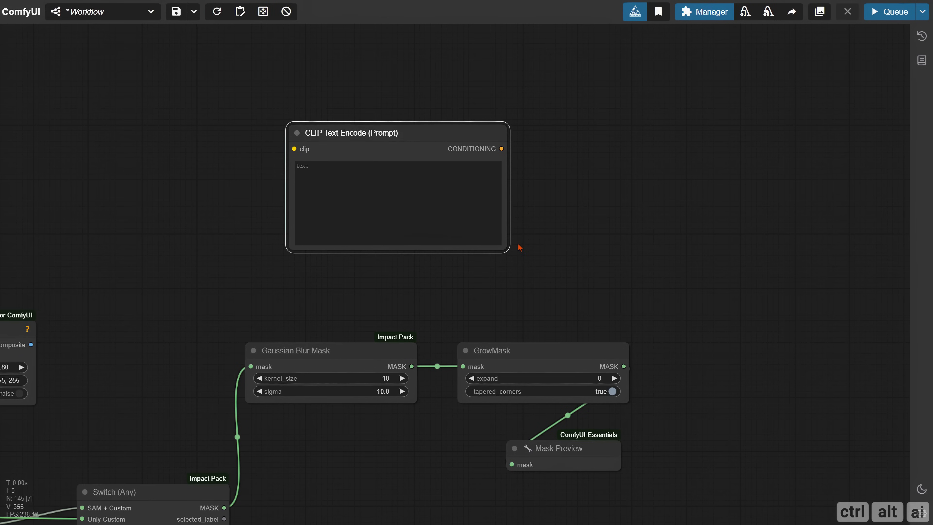
left_click_drag(518, 238, 567, 212)
Add a GetNode set to Clip left of CLIP Text Encode (Prompt) and connect it to the clip input.
left_click_drag(390, 266, 599, 298)
double_click(245, 180)
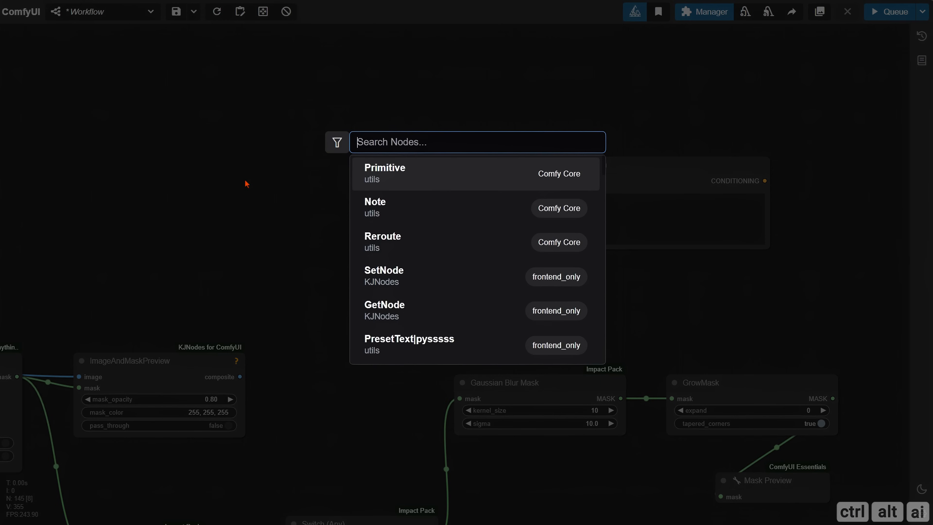
type("get")
left_click(419, 179)
left_click(324, 200)
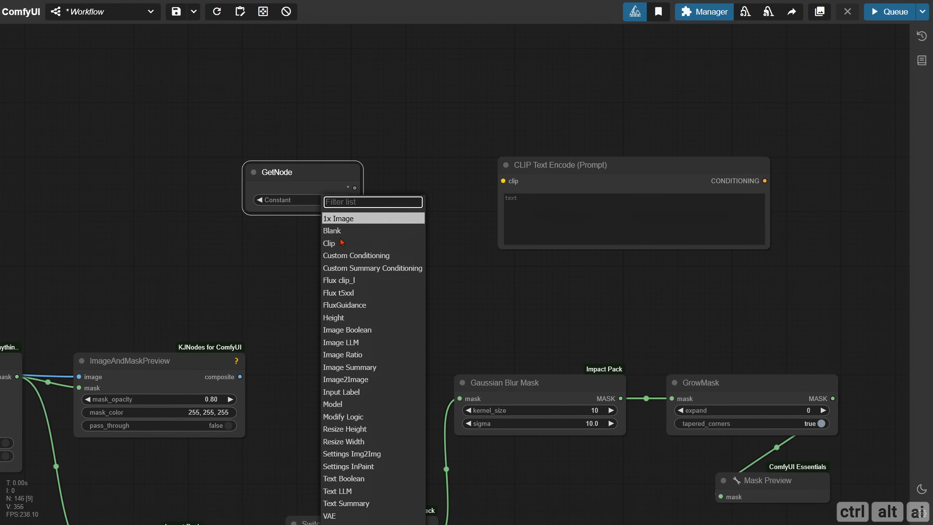
left_click(333, 246)
left_click_drag(355, 188, 459, 179)
Move CLIP Text Encode (Prompt) to the right, convert its text widget to an input, and shrink the node.
left_click_drag(652, 312, 554, 301)
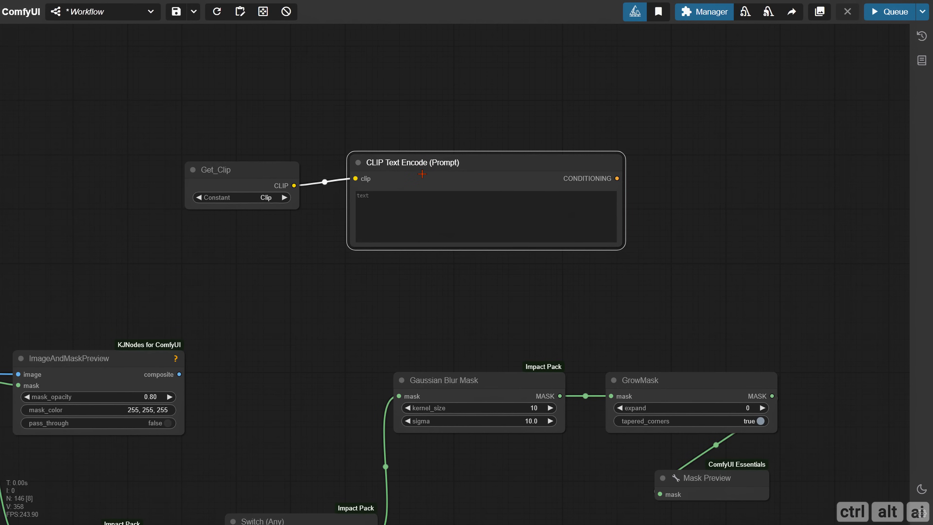
left_click_drag(423, 174, 723, 173)
right_click(703, 161)
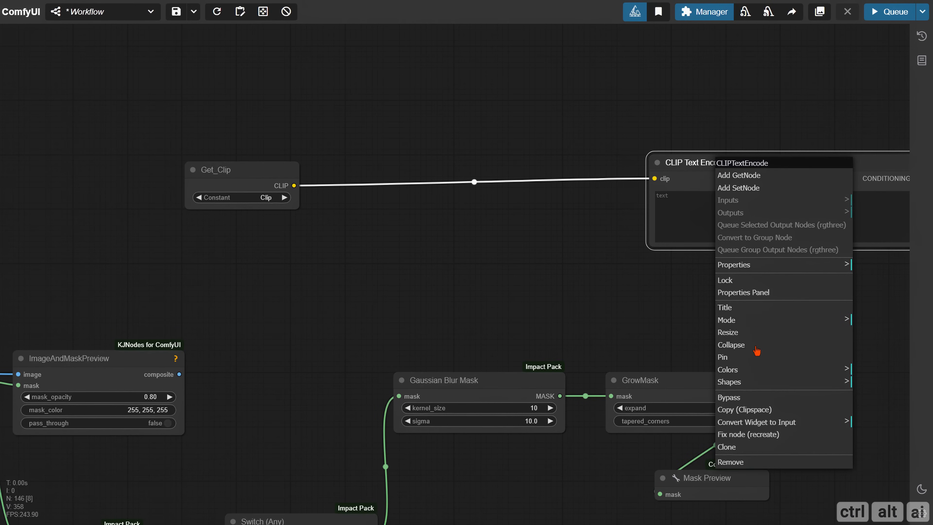
left_click(757, 421)
left_click(881, 414)
left_click_drag(881, 414, 754, 397)
left_click_drag(791, 227, 686, 191)
left_click_drag(605, 158, 704, 174)
Add a CR Text node between Get_Clip and CLIP Text Encode (Prompt) and widen it to fill the gap.
double_click(285, 198)
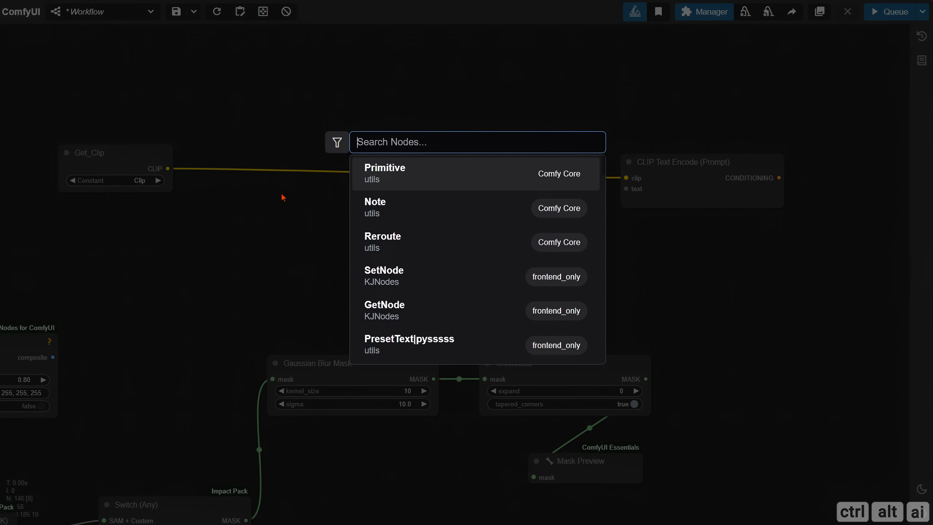
type("cr text")
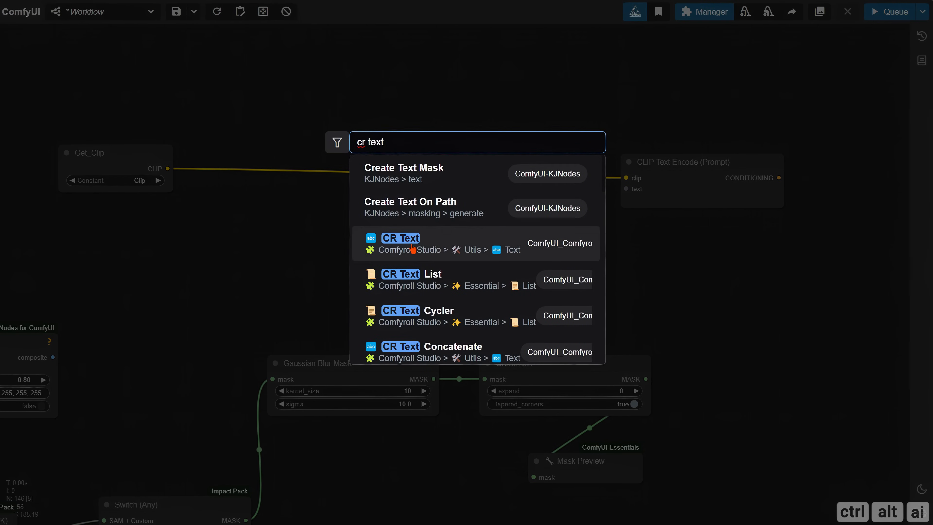
left_click(401, 243)
left_click_drag(445, 247, 586, 248)
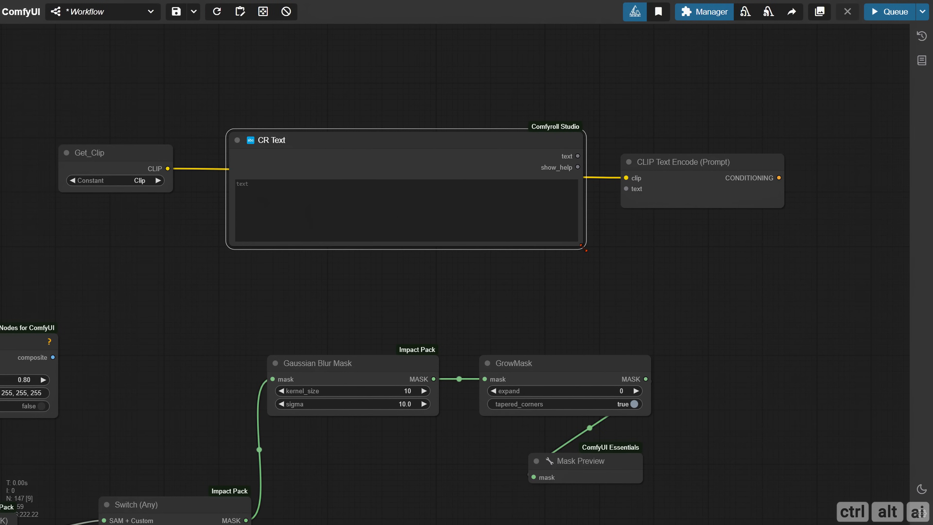
left_click_drag(438, 137, 411, 148)
Retitle the CR Text node InPaint Conditioning and connect its text output to the CLIP Text Encode text input.
right_click(214, 158)
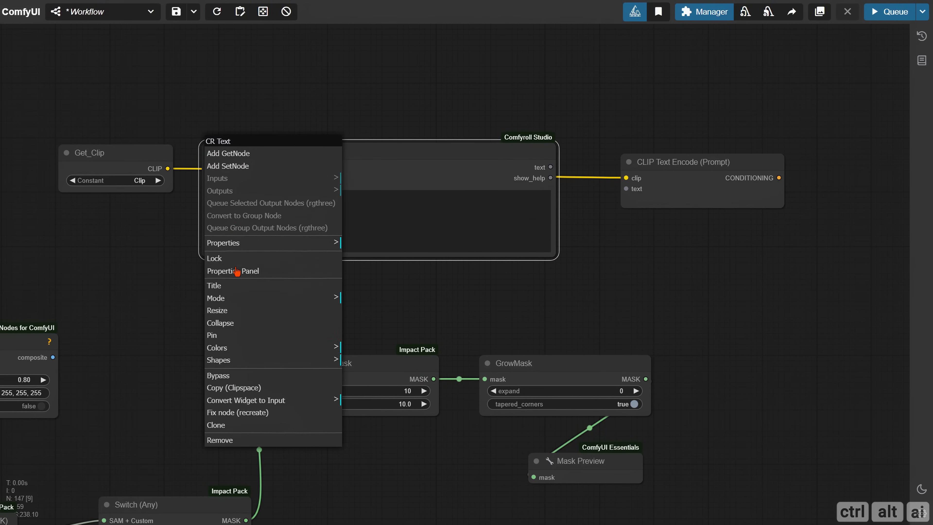
left_click(257, 288)
type("InPaint Conditioning")
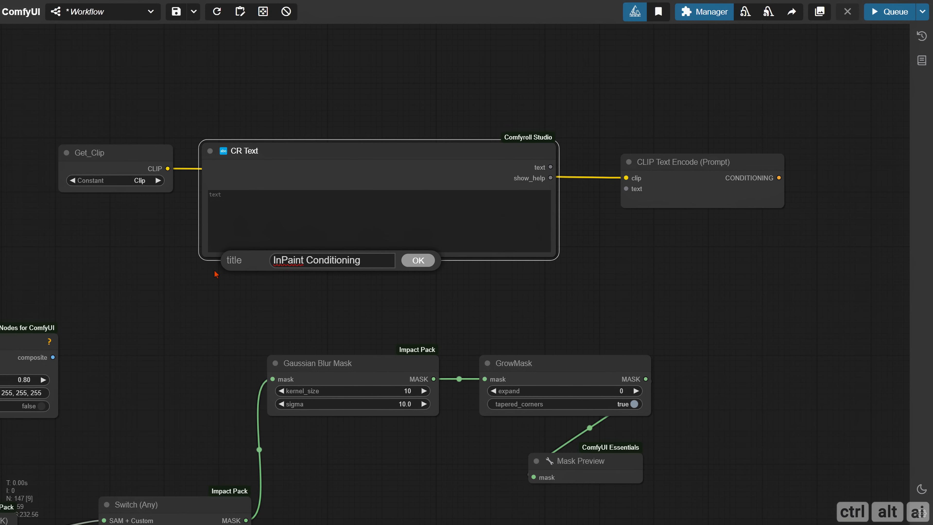
key("Return")
left_click_drag(620, 184, 629, 189)
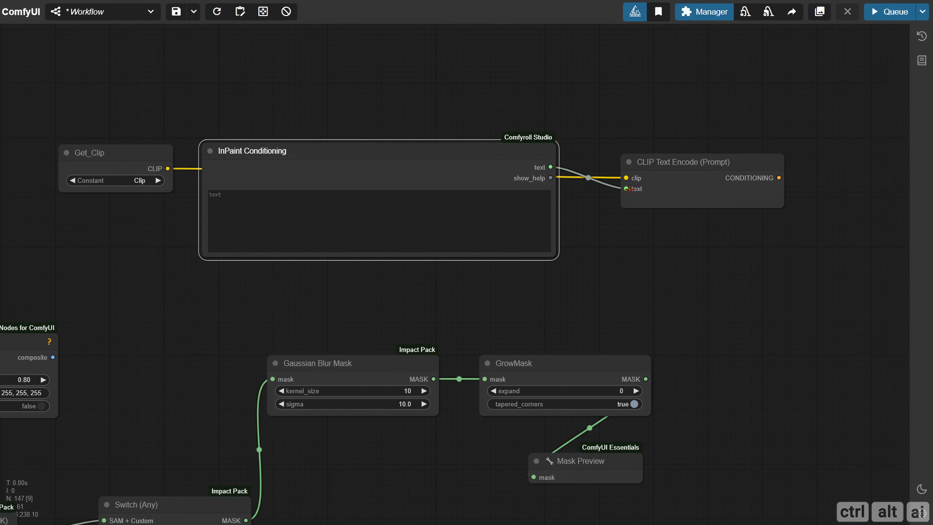
Add a SetNode on the InPaint Conditioning text output, below CLIP Text Encode, with the constant InPaint clip_l.
left_click_drag(561, 295, 361, 293)
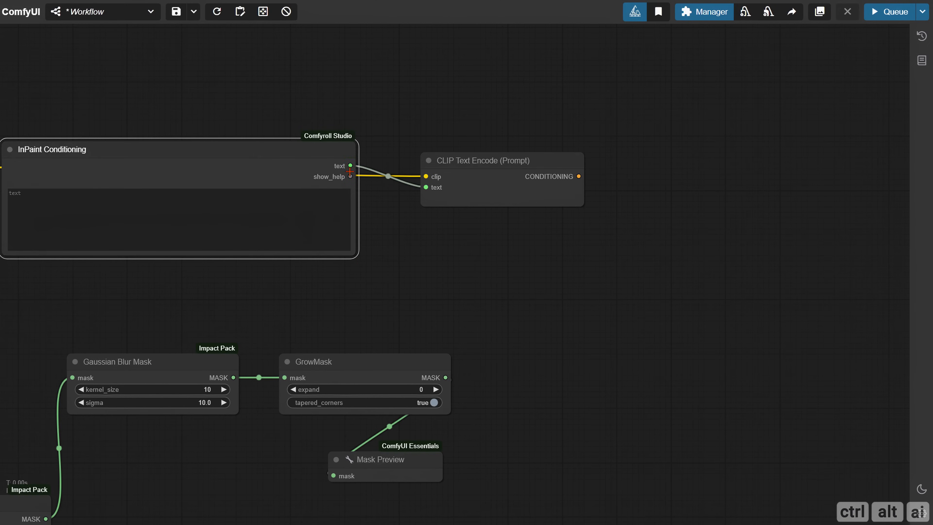
left_click_drag(350, 165, 437, 266)
type("set")
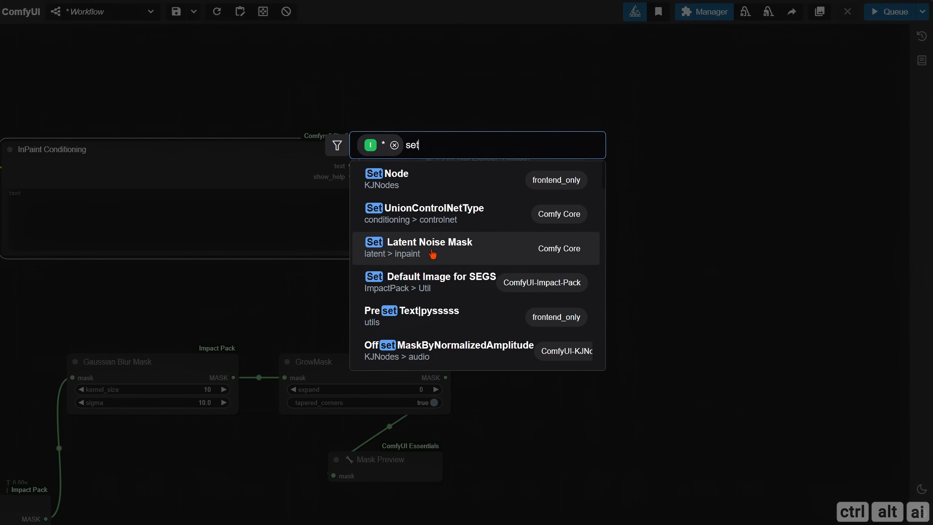
key("Return")
left_click(498, 283)
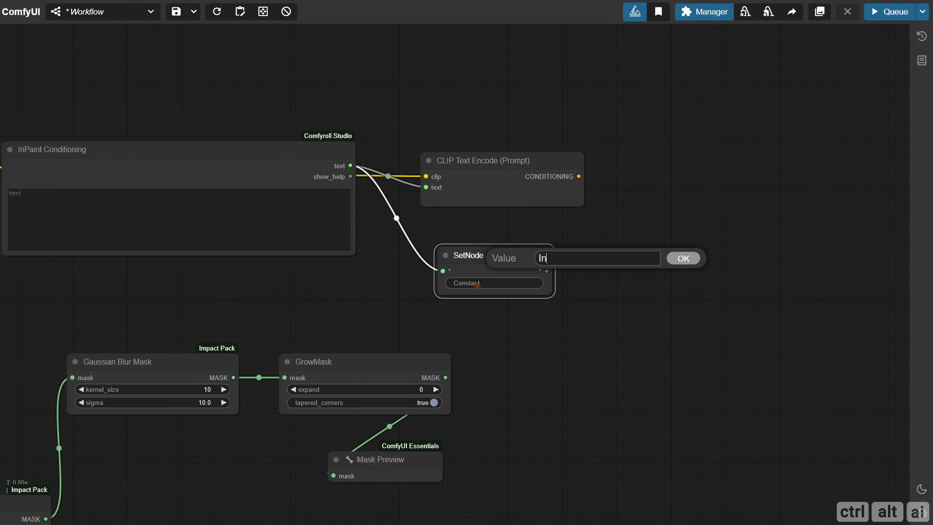
key("Return")
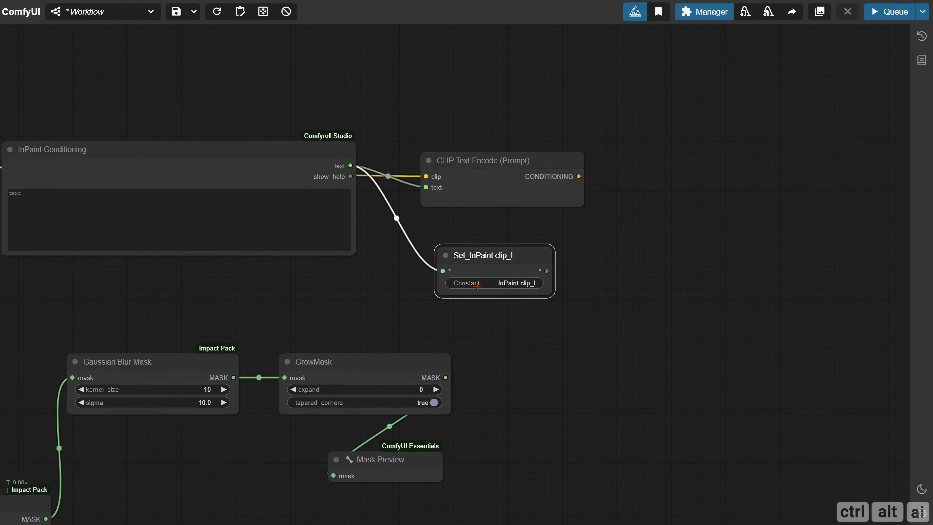
left_click_drag(615, 272, 346, 254)
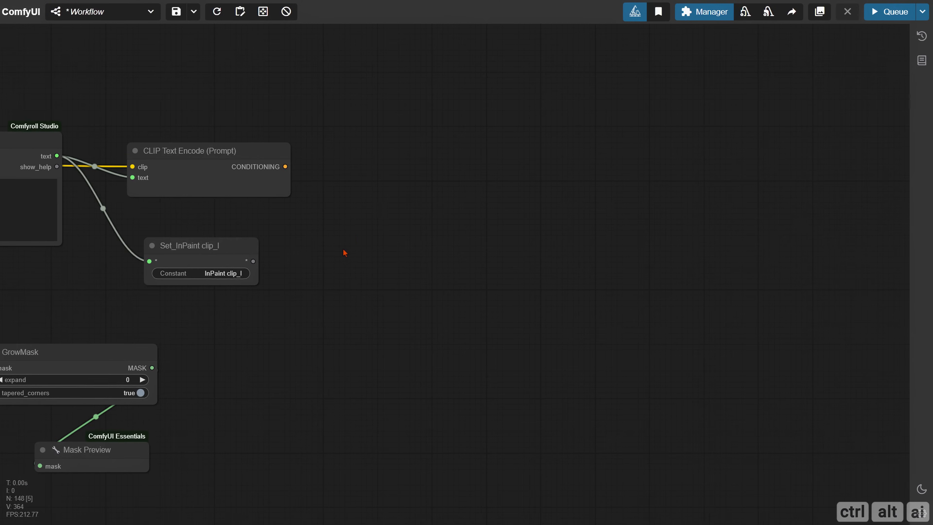
Add a FluxGuidance node right of CLIP Text Encode (Prompt) and feed it the encoder's CONDITIONING output.
double_click(346, 255)
type("flux guidan")
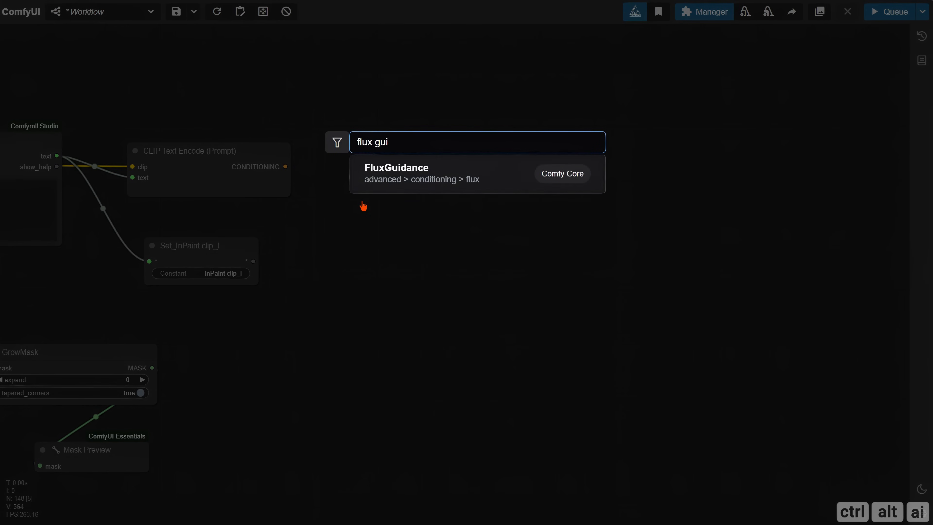
left_click(406, 190)
left_click_drag(432, 185, 473, 147)
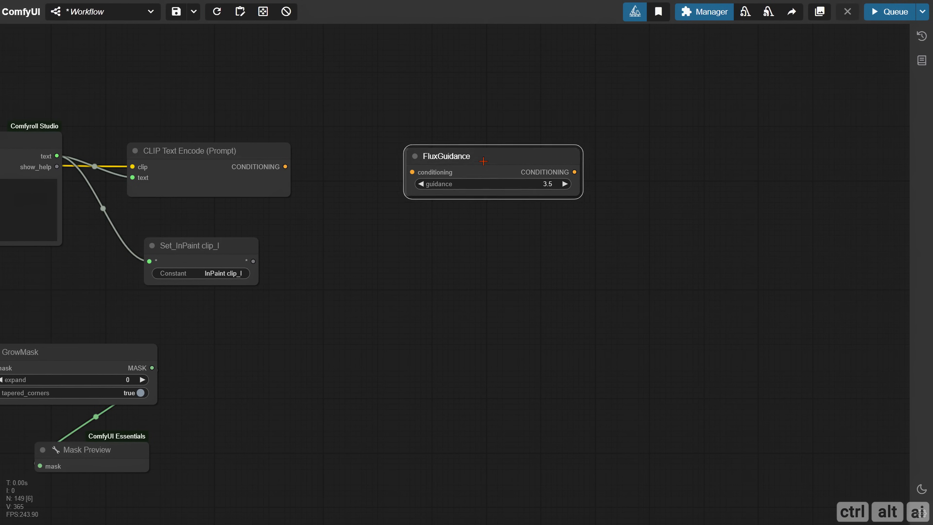
left_click_drag(285, 166, 415, 172)
Add a ConditioningZeroOut node below FluxGuidance and connect the CLIP Text Encode CONDITIONING output to it.
double_click(409, 252)
type("cond")
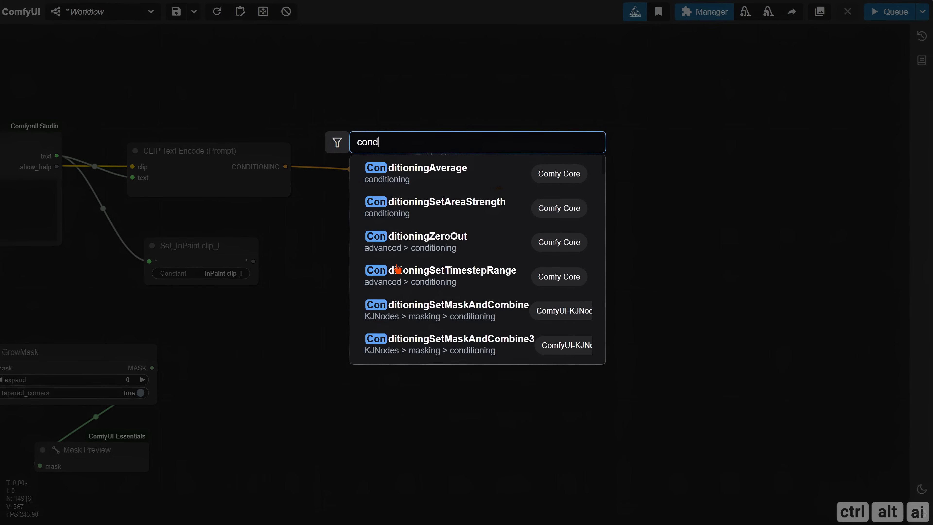
type("itioningz")
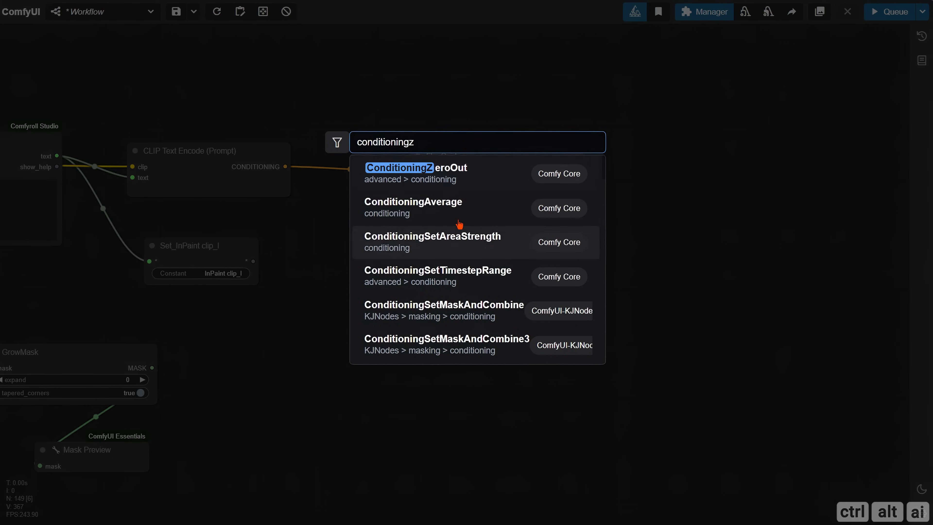
key("Return")
left_click_drag(285, 166, 426, 265)
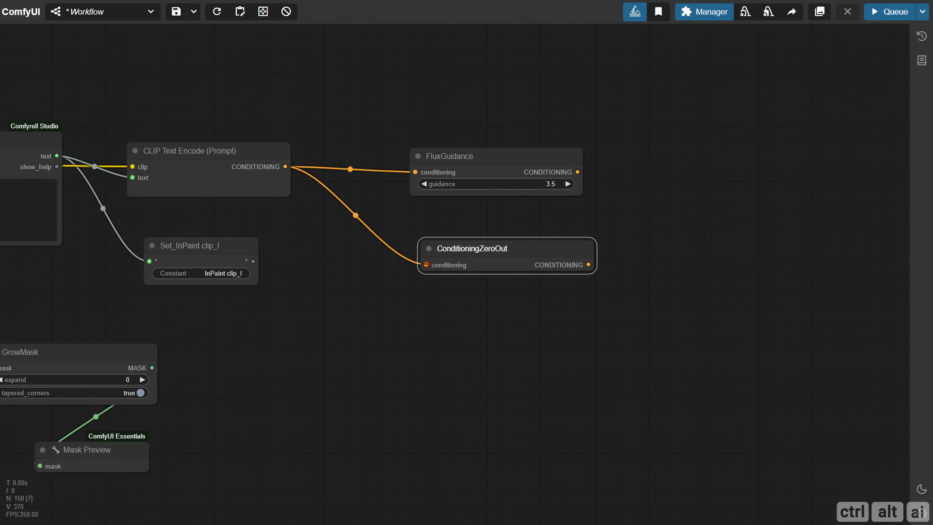
Add an InpaintModelConditioning node to the right of FluxGuidance and ConditioningZeroOut.
left_click_drag(516, 318, 182, 330)
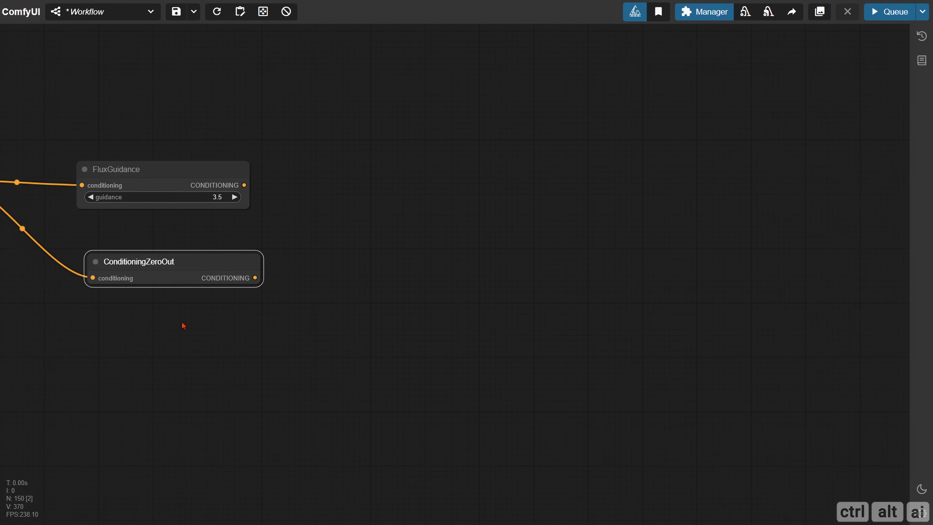
double_click(366, 209)
type("Inpaint ")
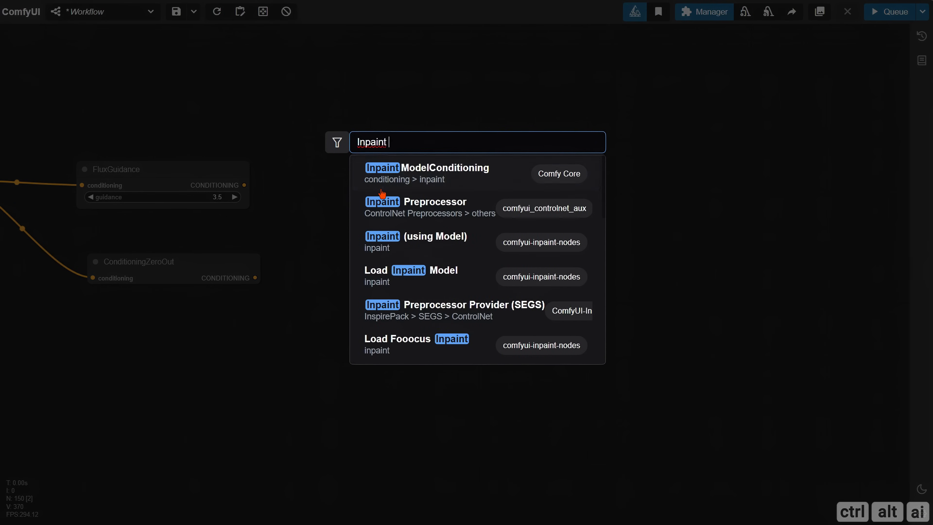
type("mod")
left_click(377, 186)
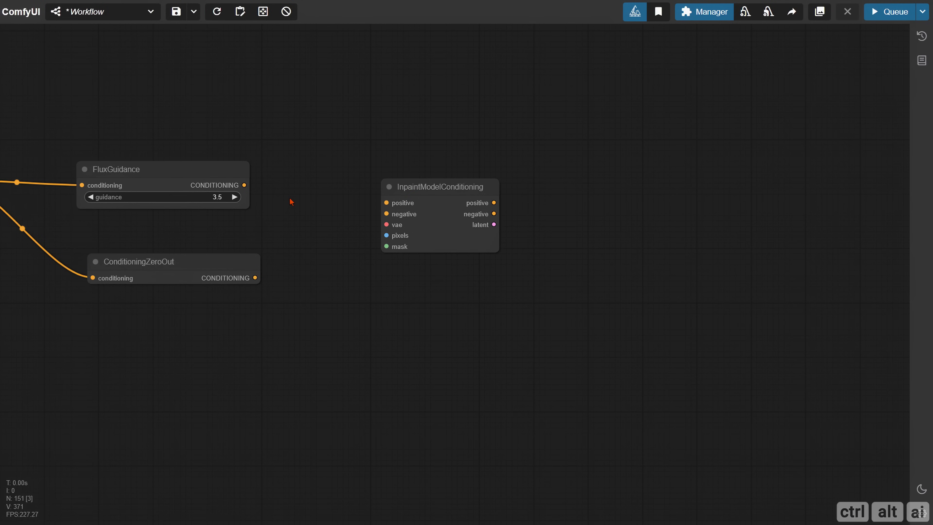
Connect FluxGuidance to InpaintModelConditioning's positive input and ConditioningZeroOut to its negative input, and align ConditioningZeroOut beneath FluxGuidance.
left_click_drag(244, 185, 386, 203)
left_click_drag(255, 278, 386, 214)
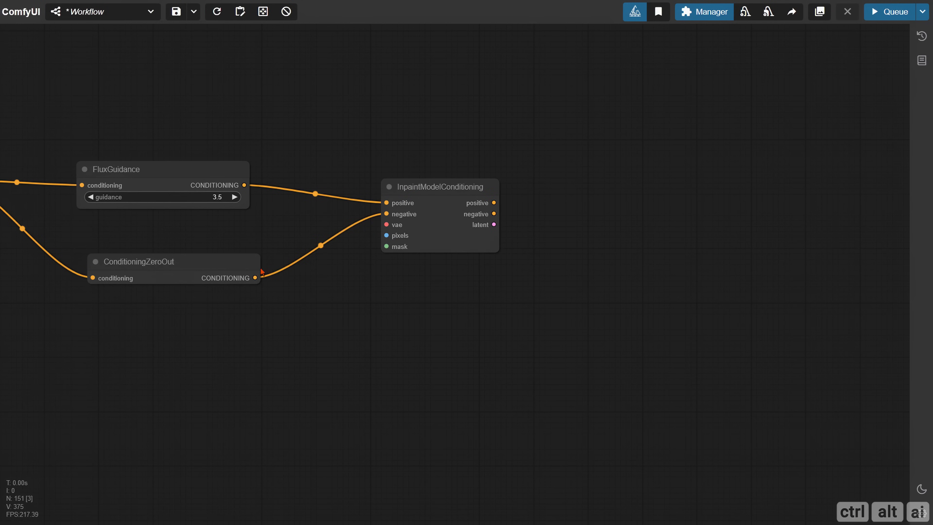
left_click_drag(240, 265, 230, 244)
left_click(231, 281)
Add a GetNode below InpaintModelConditioning, set its constant to VAE, and connect it to the vae input.
double_click(298, 368)
type("g")
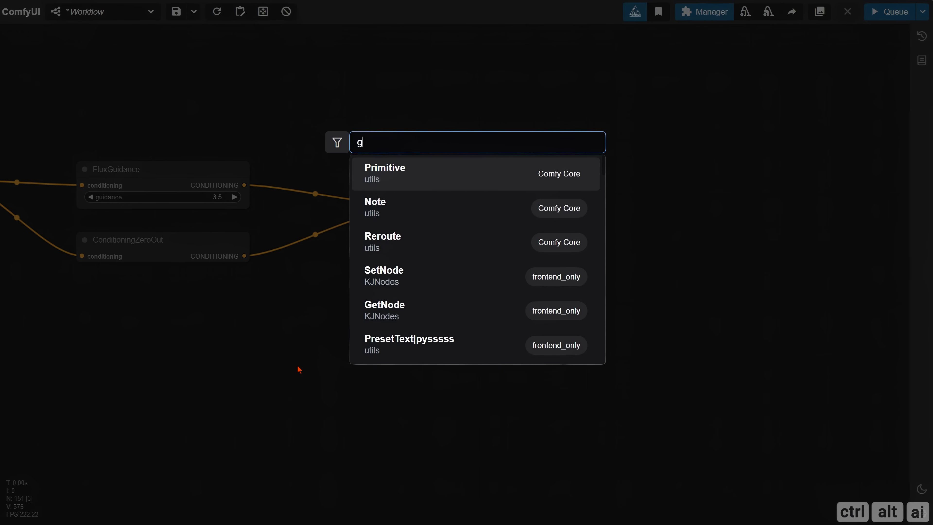
type("et")
key("Return")
left_click(347, 406)
type("v")
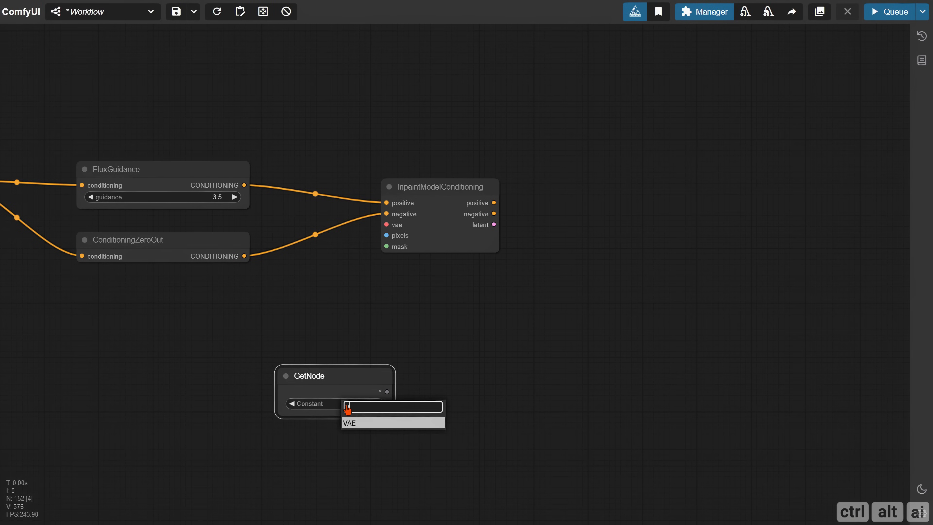
type("ae")
left_click(368, 424)
left_click_drag(387, 391, 386, 224)
Connect the GrowMask MASK output to the mask input of InpaintModelConditioning.
left_click_drag(316, 331, 449, 291)
scroll(389, 296, "down", 2)
left_click_drag(281, 317, 392, 312)
left_click_drag(149, 322, 618, 211)
scroll(343, 352, "down", 2)
left_click_drag(288, 344, 747, 331)
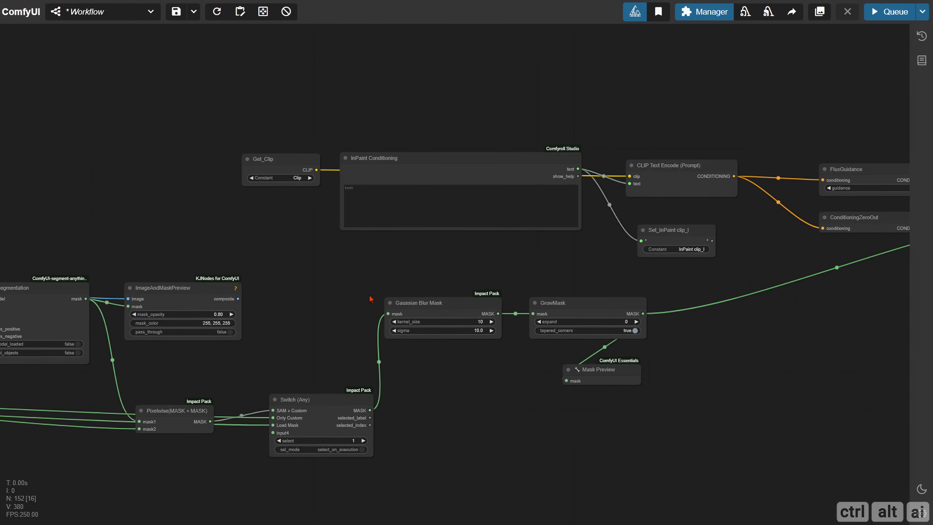
Connect the image output of the tall node at the start of the inpainting branch to InpaintModelConditioning's pixels input.
scroll(371, 300, "down", 4)
left_click_drag(69, 285, 252, 289)
left_click_drag(163, 277, 266, 274)
scroll(406, 283, "down", 4)
left_click_drag(125, 272, 837, 261)
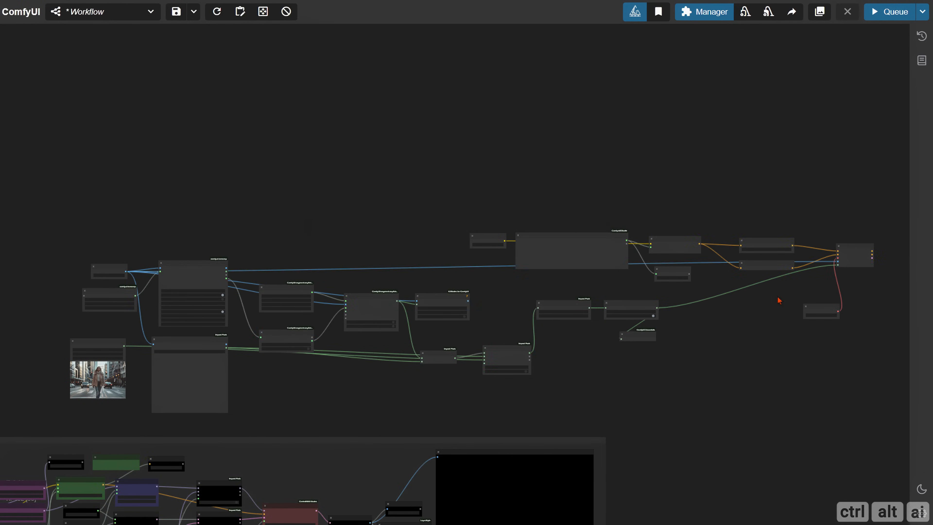
Add a ModelSamplingFlux node below the ConditioningZeroOut node.
scroll(779, 302, "up", 5)
left_click_drag(446, 297, 499, 273)
left_click_drag(464, 323, 641, 235)
double_click(308, 297)
type("flux model")
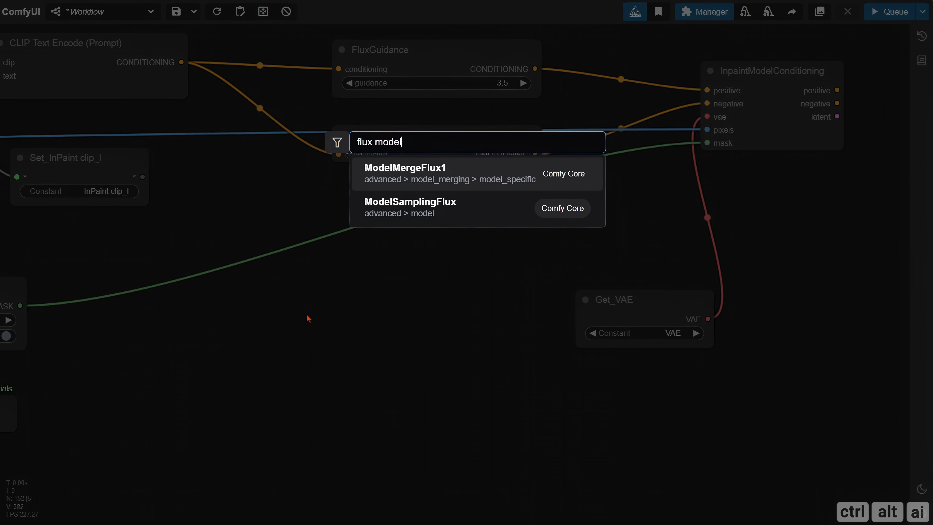
left_click(444, 211)
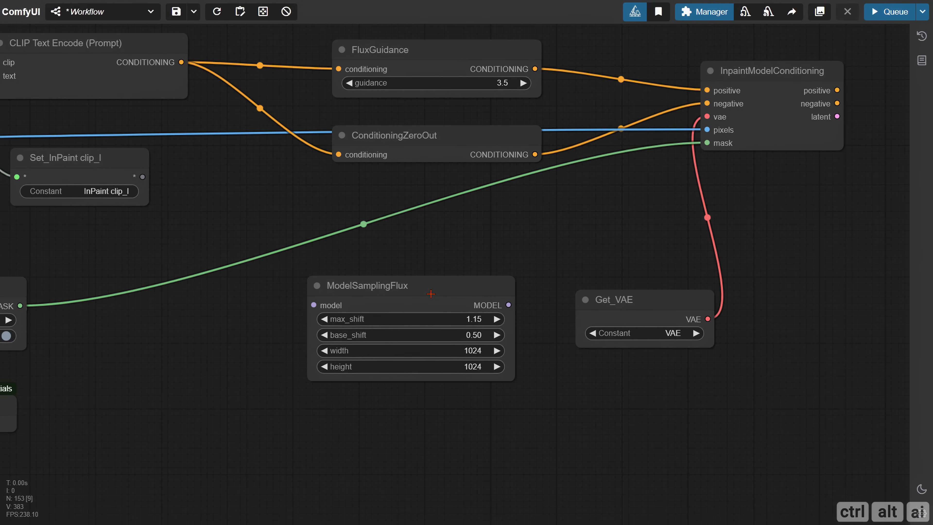
left_click_drag(431, 294, 452, 265)
Convert the width and height widgets of the ModelSamplingFlux node to inputs.
right_click(446, 264)
left_click(489, 457)
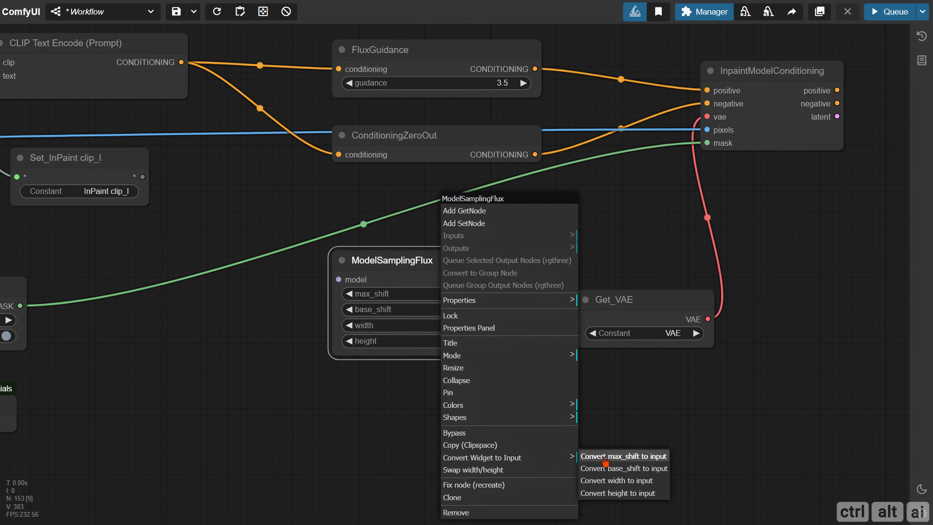
left_click(629, 483)
right_click(421, 287)
left_click(478, 440)
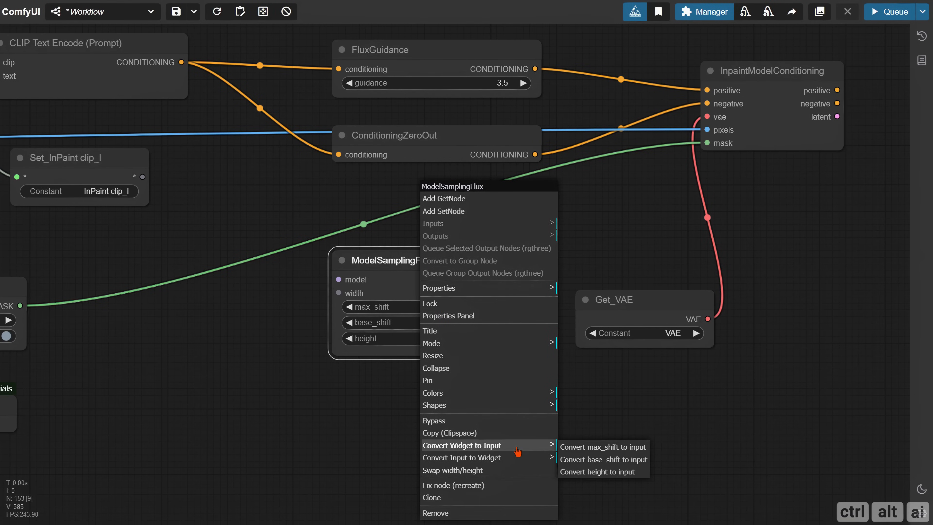
left_click(610, 471)
Add three GetNode nodes beside ModelSamplingFlux and connect the uppermost one to its model input.
double_click(109, 325)
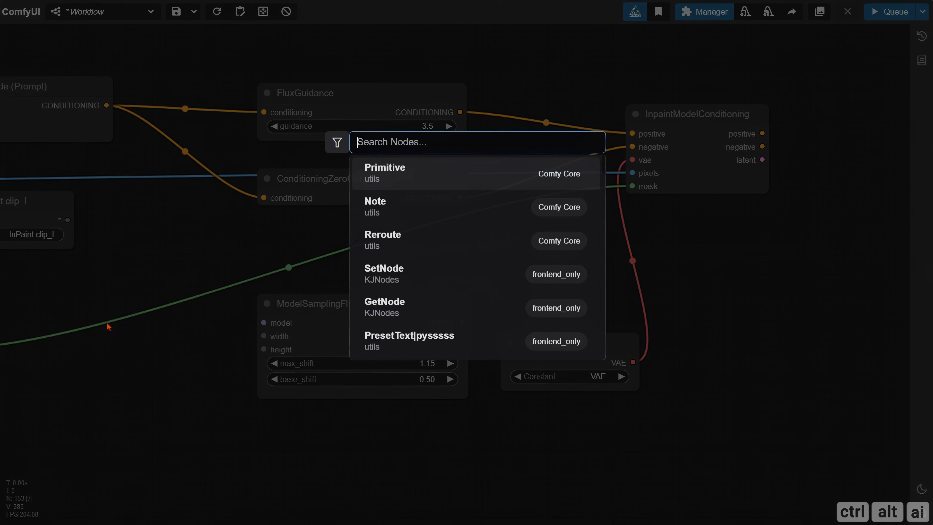
type("get")
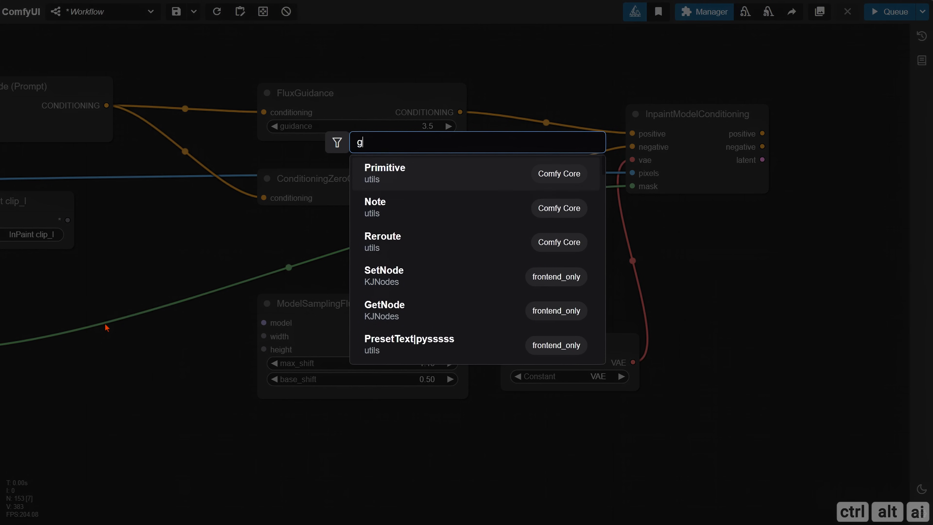
left_click(399, 180)
left_click_drag(172, 277, 318, 233)
mouse_move(312, 274)
left_mouse_down()
mouse_move(245, 252)
mouse_move(243, 409)
mouse_move(410, 277)
left_mouse_up()
Set the three GetNode constants to Model, Width and Height, and connect the Width and Height outputs to the matching ModelSamplingFlux inputs.
left_click(257, 278)
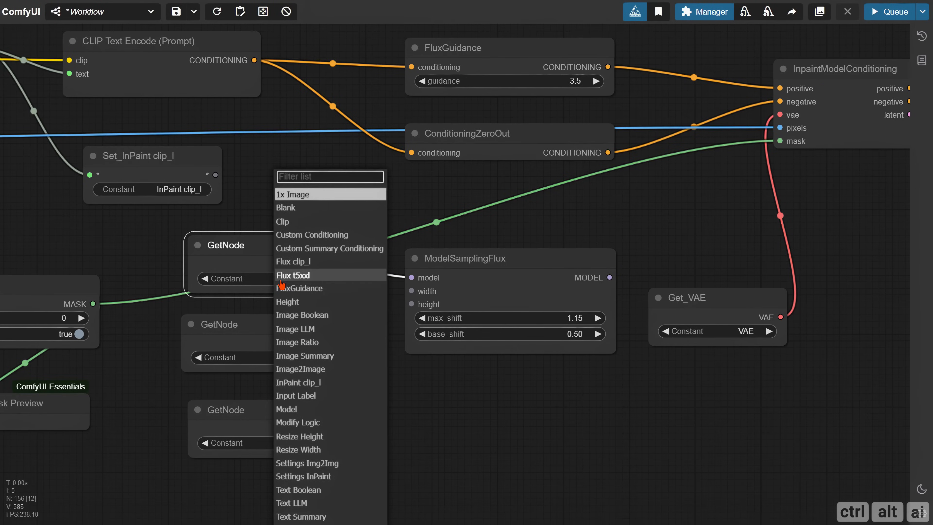
type("mod")
key("Return")
left_click(276, 353)
type("wid")
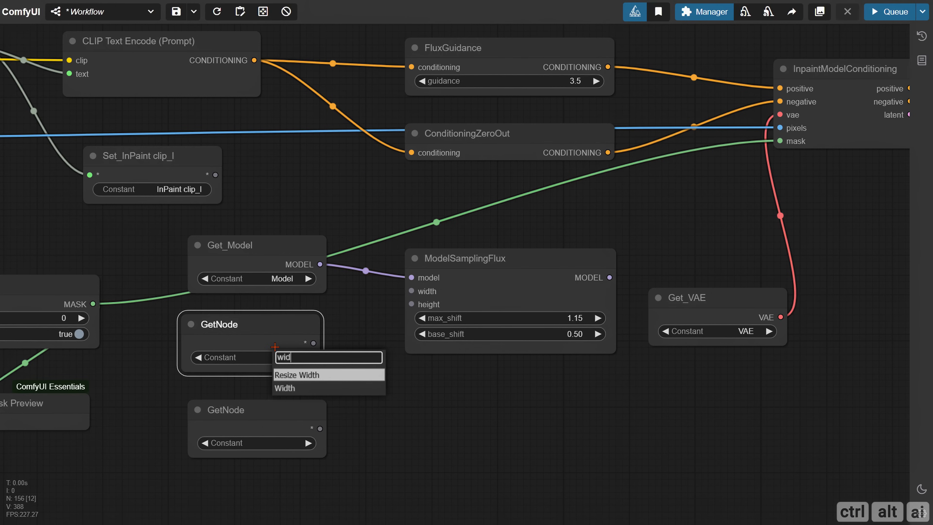
left_click(290, 388)
left_click(276, 443)
type("he")
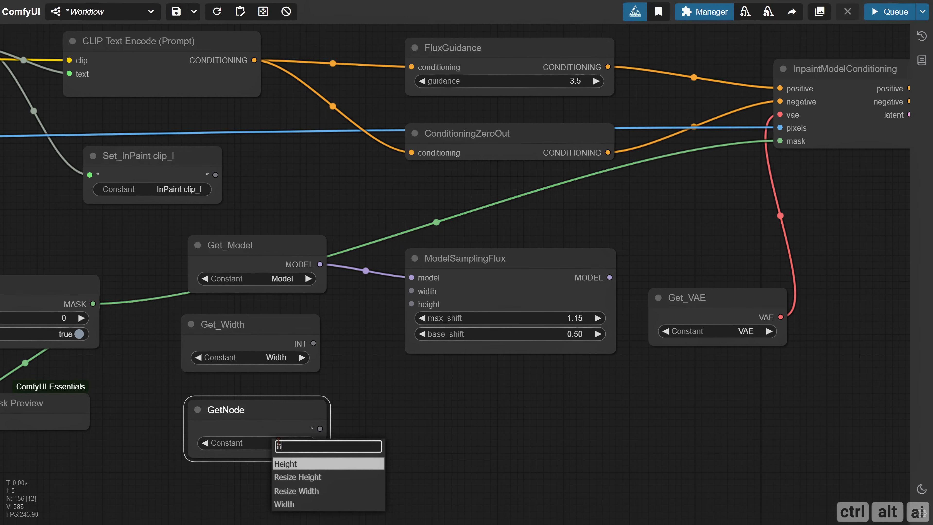
left_click(301, 465)
left_click_drag(314, 344, 412, 291)
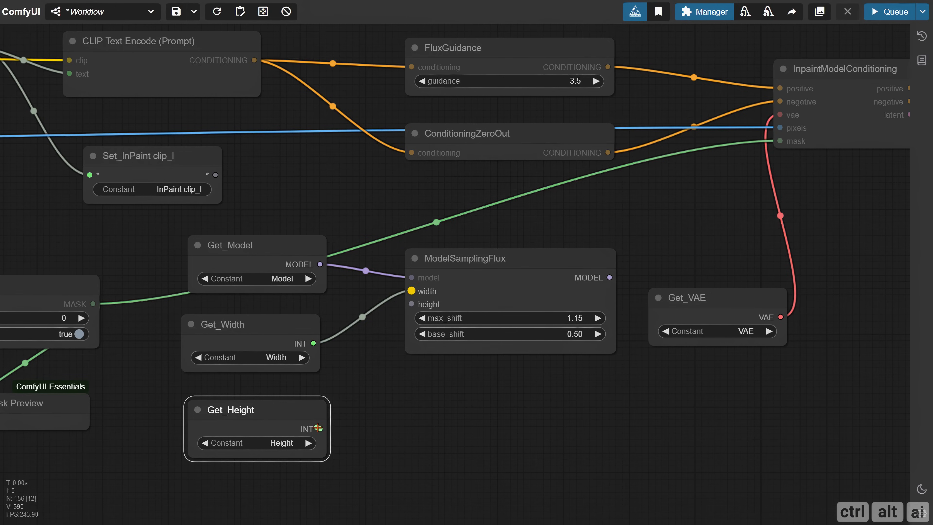
left_click_drag(320, 429, 412, 304)
Add a Differential Diffusion node fed by the ModelSamplingFlux model output.
left_click_drag(635, 423, 269, 442)
double_click(337, 252)
type("d")
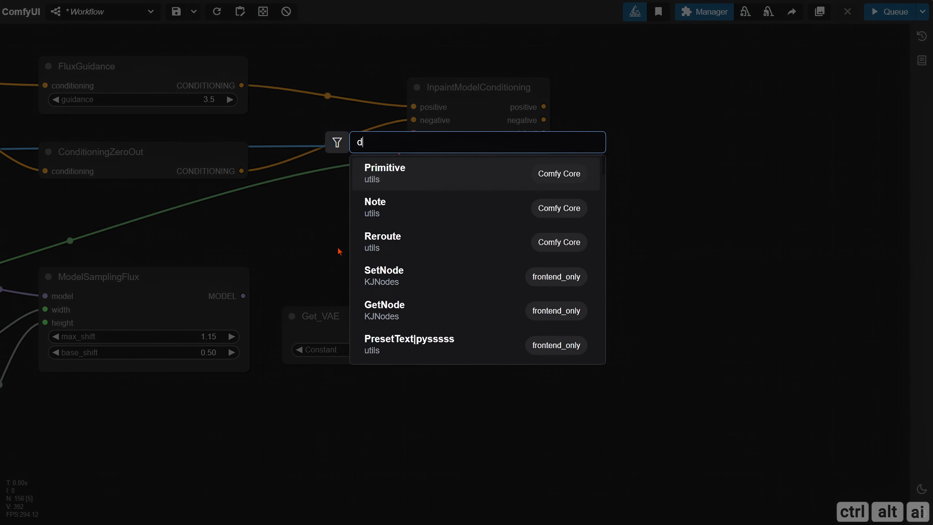
type("iffer")
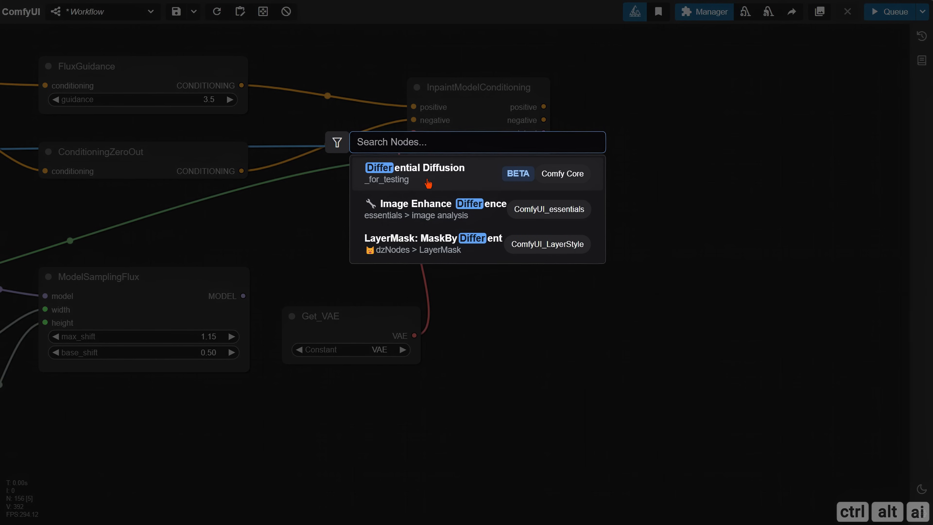
left_click(429, 183)
scroll(379, 311, "right", 5)
Add a Flux Sampler node and connect the Differential Diffusion model plus InpaintModelConditioning's positive and latent outputs to it.
double_click(434, 158)
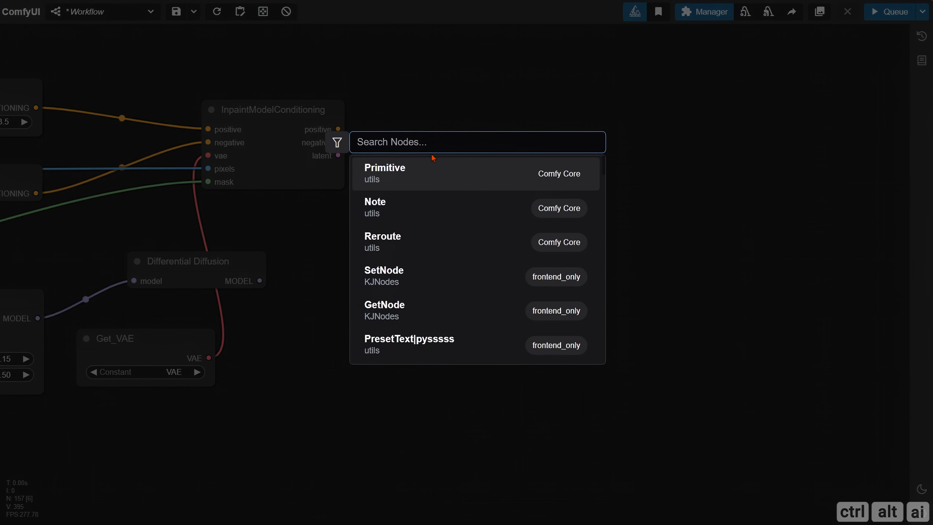
type("Flux")
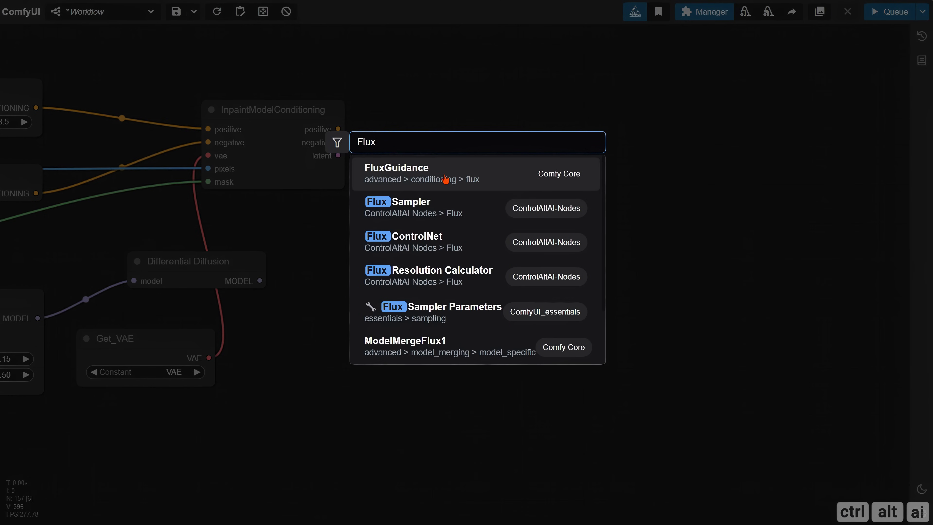
left_click(446, 208)
left_click_drag(477, 132, 453, 154)
left_click_drag(260, 281, 437, 174)
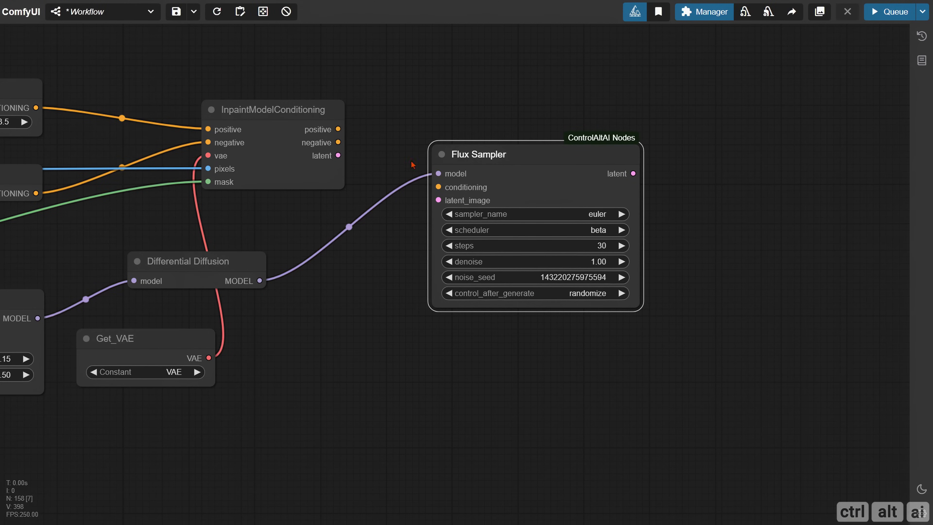
left_click_drag(338, 129, 439, 200)
Set the Flux Sampler's scheduler to simple and convert its noise_seed widget to an input.
left_click_drag(414, 300, 264, 284)
left_click(449, 216)
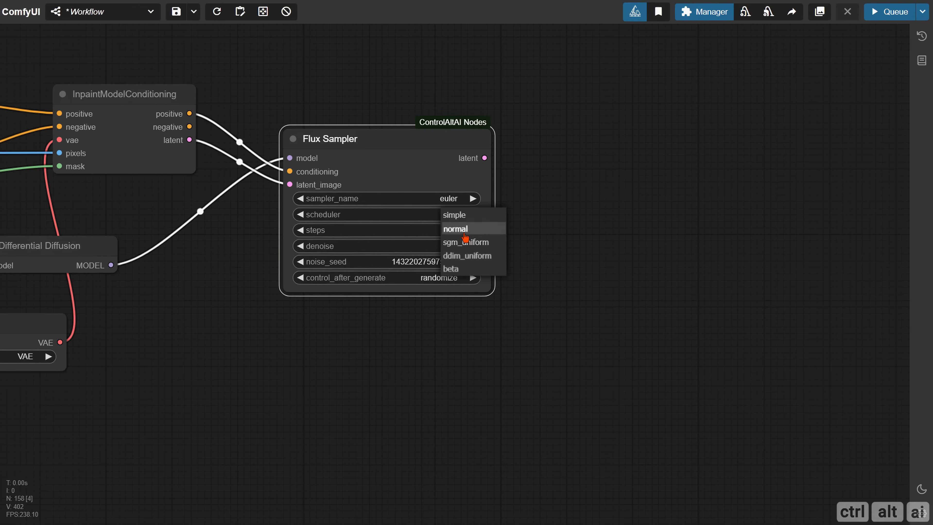
left_click(448, 212)
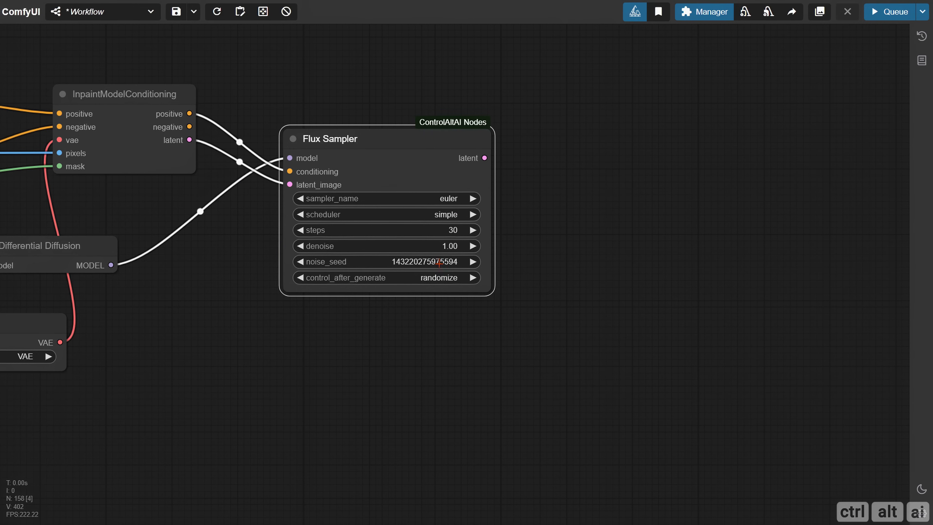
right_click(400, 159)
left_click(437, 406)
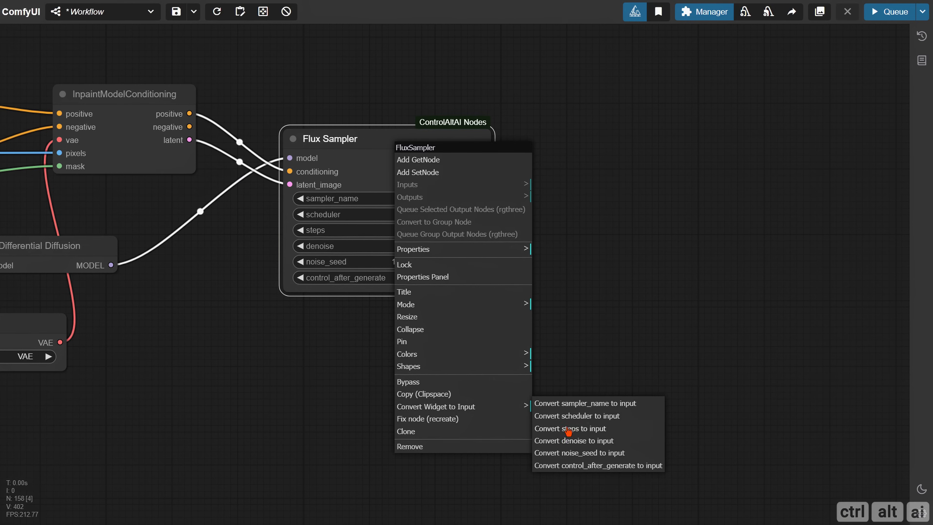
left_click(578, 455)
left_click_drag(368, 139, 575, 152)
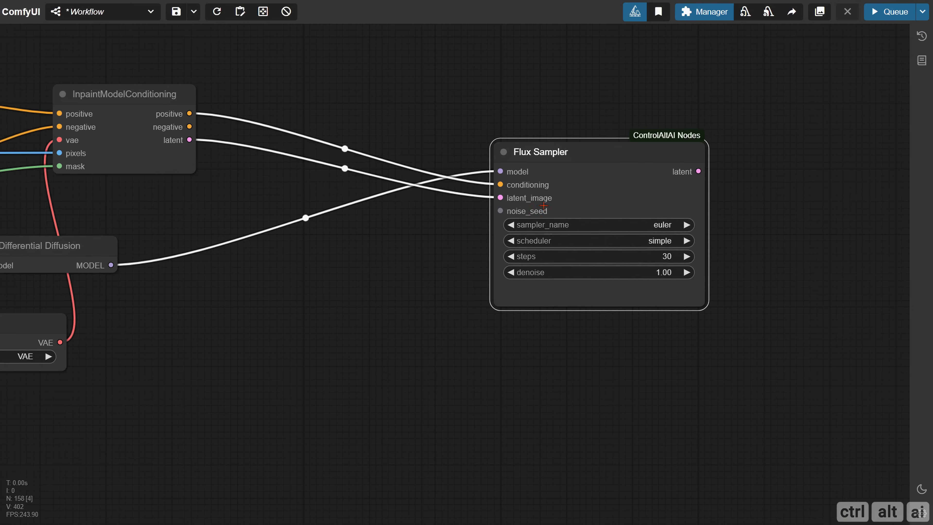
left_click_drag(503, 212, 248, 271)
type("seed")
key("Down")
key("Down")
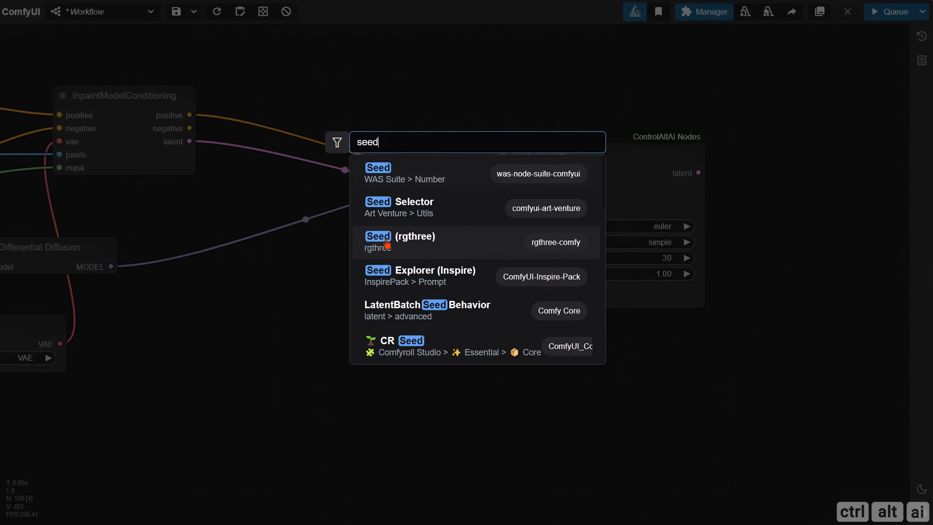
key("Return")
left_click(272, 292)
key("ctrl+v")
key("Return")
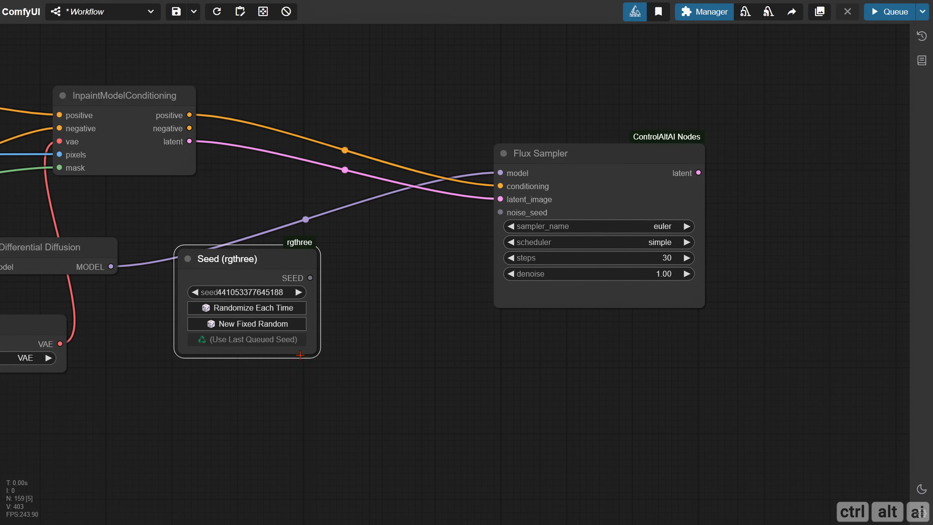
left_click_drag(320, 355, 379, 357)
left_click_drag(369, 280, 501, 212)
left_click_drag(320, 271, 333, 301)
left_click(335, 323)
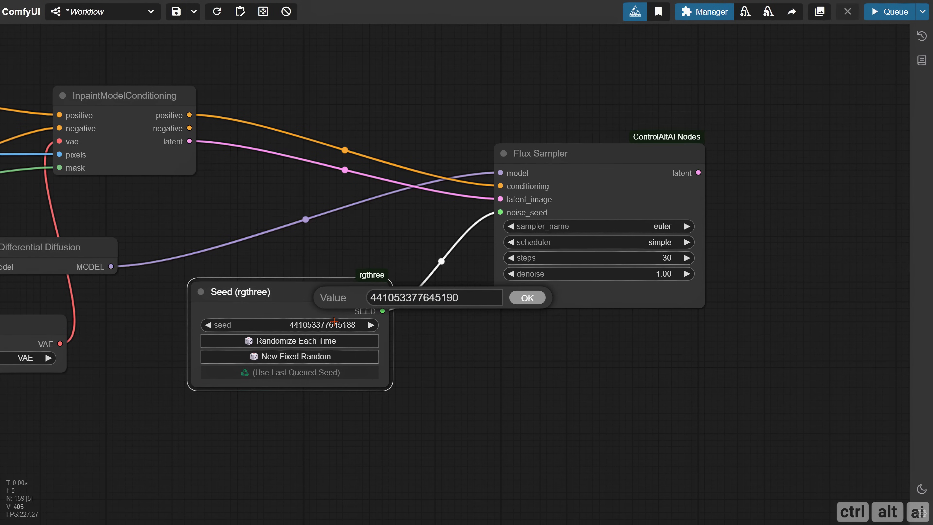
key("Return")
Add a VAE Decode node and connect the Flux Sampler's latent output and the Get_VAE output to it.
left_click(506, 375)
left_click_drag(506, 375, 409, 355)
left_click_drag(539, 154, 491, 124)
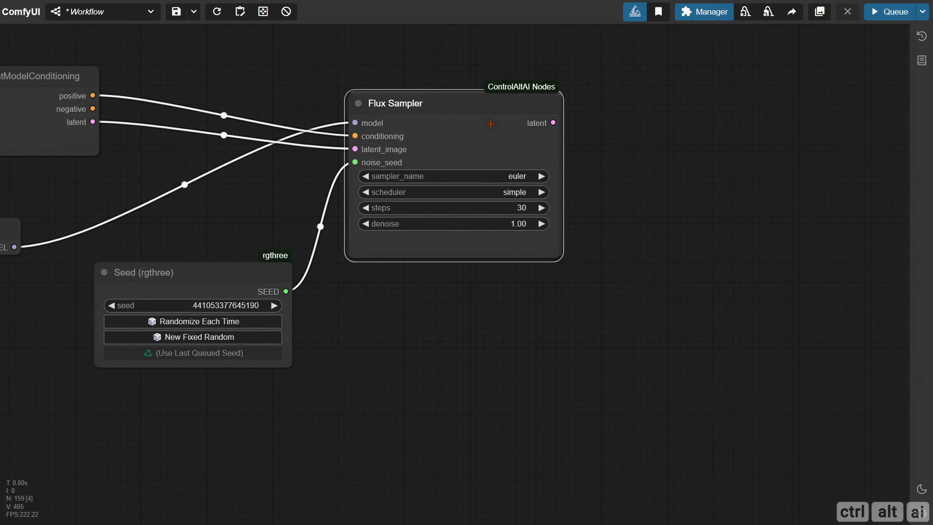
double_click(620, 176)
type("vae ")
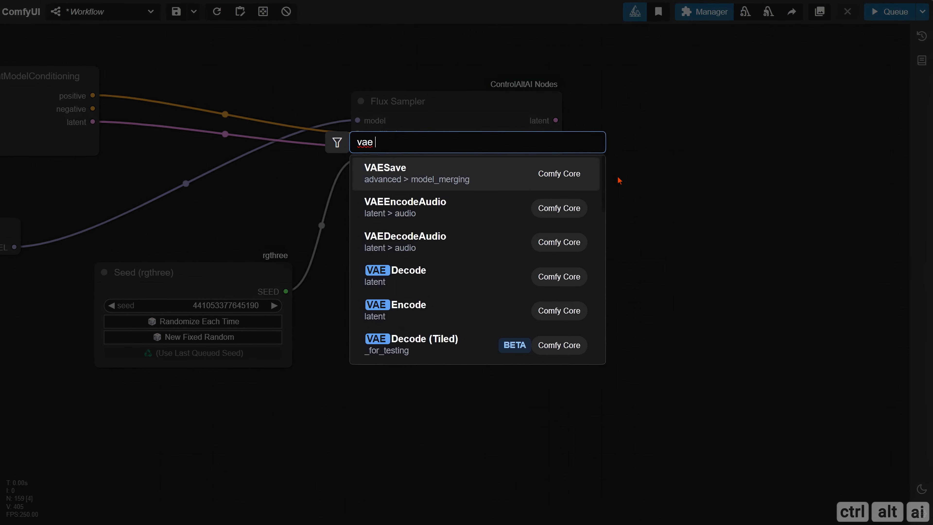
type("de")
left_click(441, 207)
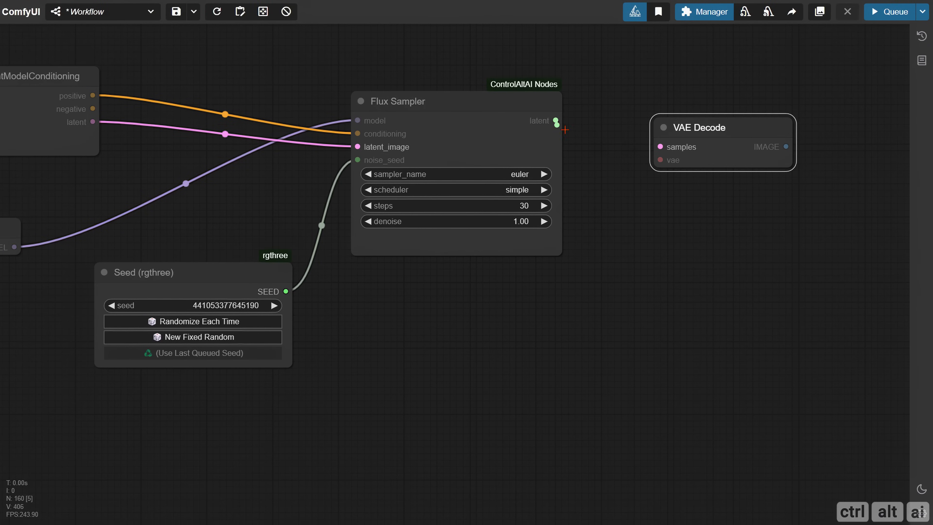
left_click_drag(556, 121, 660, 146)
left_click_drag(598, 286, 666, 285)
left_click_drag(32, 324, 729, 160)
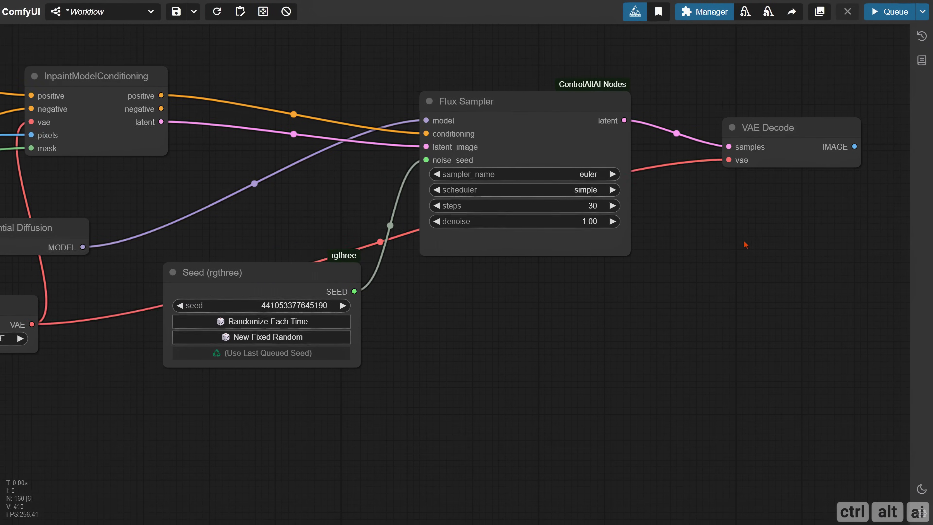
Add a SetNode on the VAE Decode image output and name its constant "InPaint Image".
left_click_drag(744, 242, 382, 304)
left_click_drag(449, 202, 402, 181)
left_click_drag(478, 247, 306, 304)
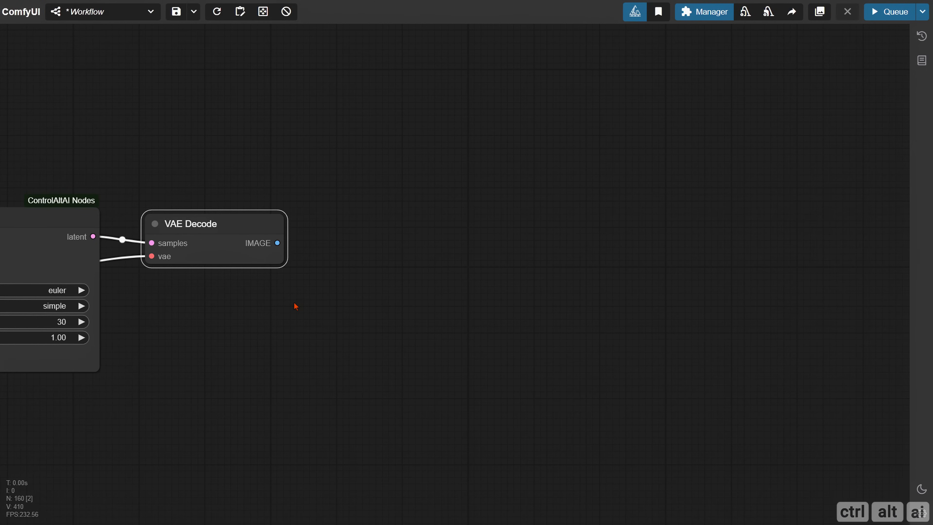
double_click(413, 173)
type("set")
key("Return")
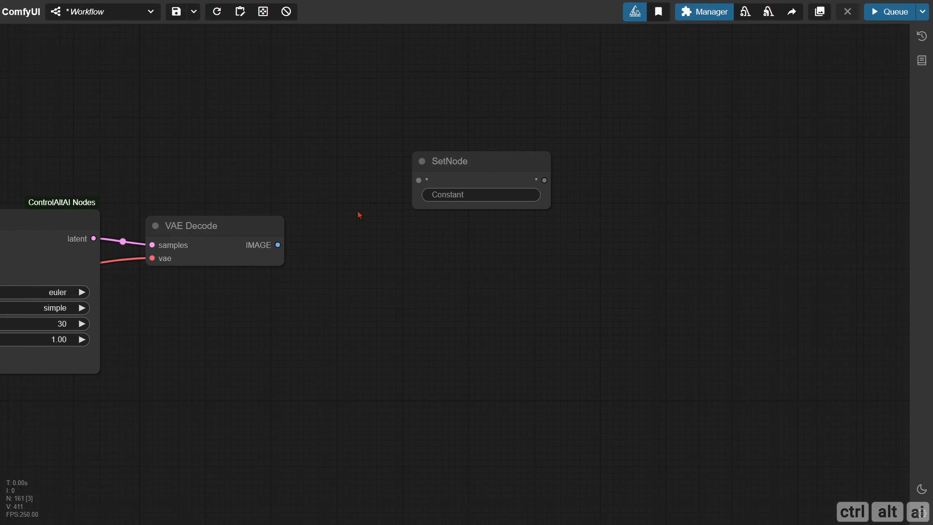
left_click_drag(277, 245, 419, 180)
left_click(491, 196)
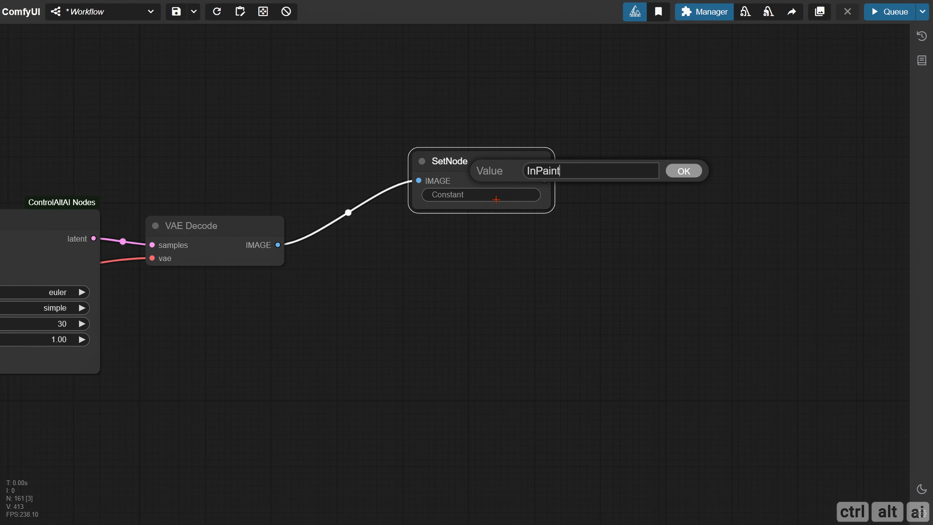
type("InPaint Image")
key("Return")
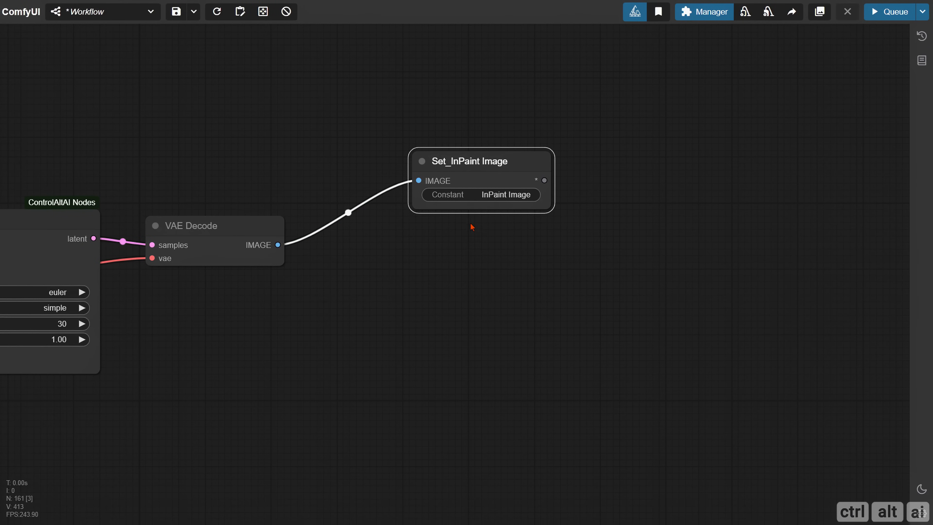
Add a LayerUtility: Purge VRAM node on the VAE Decode image output with purge_models set to false.
double_click(406, 290)
type("Purge")
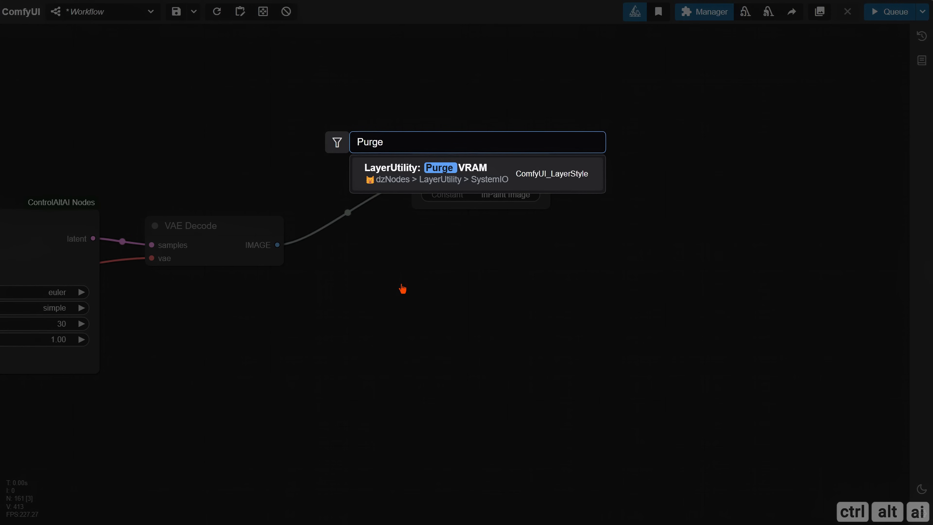
key("Return")
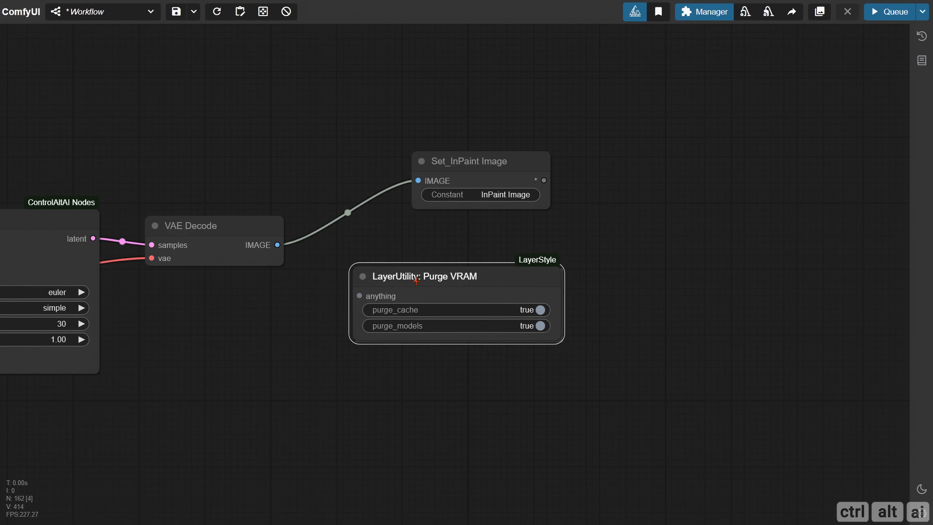
left_click_drag(365, 298, 363, 298)
left_click(540, 329)
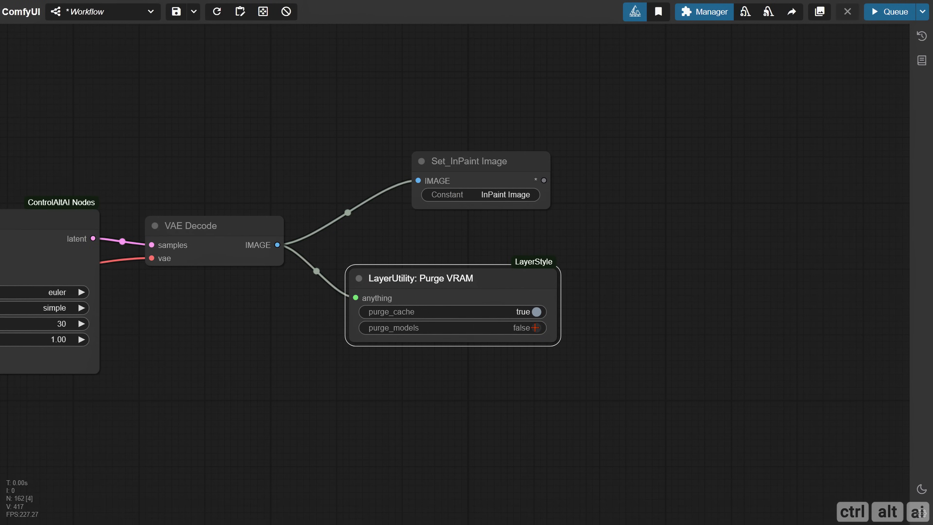
Add a Preview Image node on the VAE Decode image output and enlarge it.
scroll(537, 329, "down", 4)
left_click_drag(630, 271, 503, 277)
left_click_drag(235, 280, 550, 212)
left_click(500, 310)
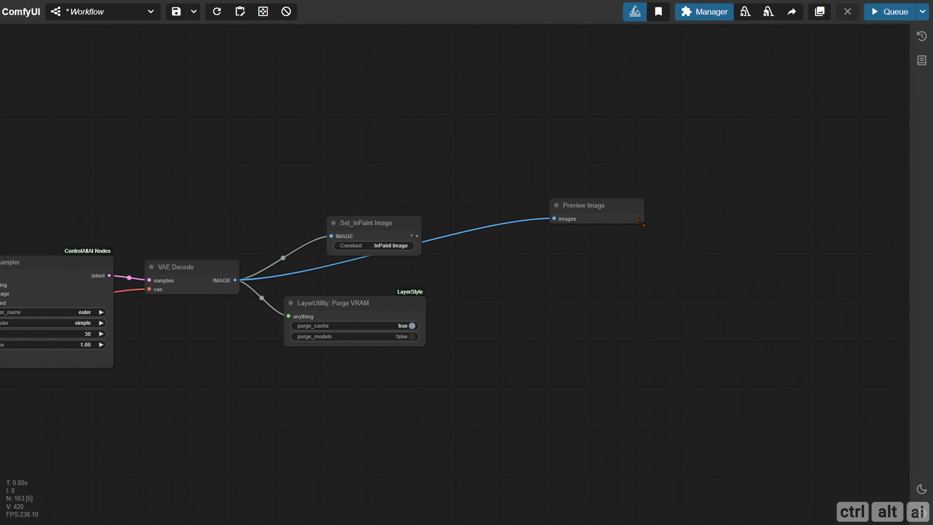
left_click_drag(643, 222, 830, 414)
left_click_drag(682, 244, 601, 259)
scroll(641, 366, "down", 15)
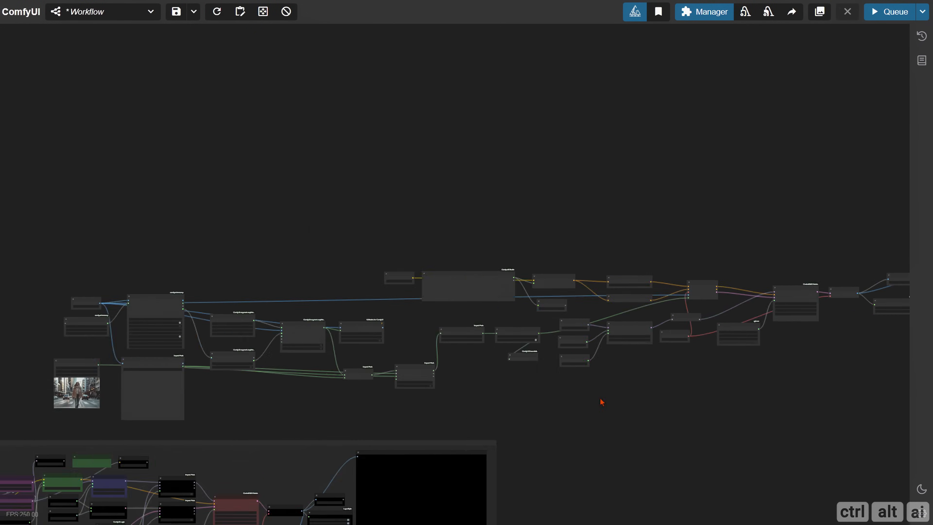
Select all the segmentation and inpainting nodes and create a group around them.
left_click_drag(537, 372, 524, 370)
left_click_drag(182, 262, 831, 384, "ctrl")
left_click_drag(481, 294, 538, 291)
right_click(326, 249)
left_click(386, 360)
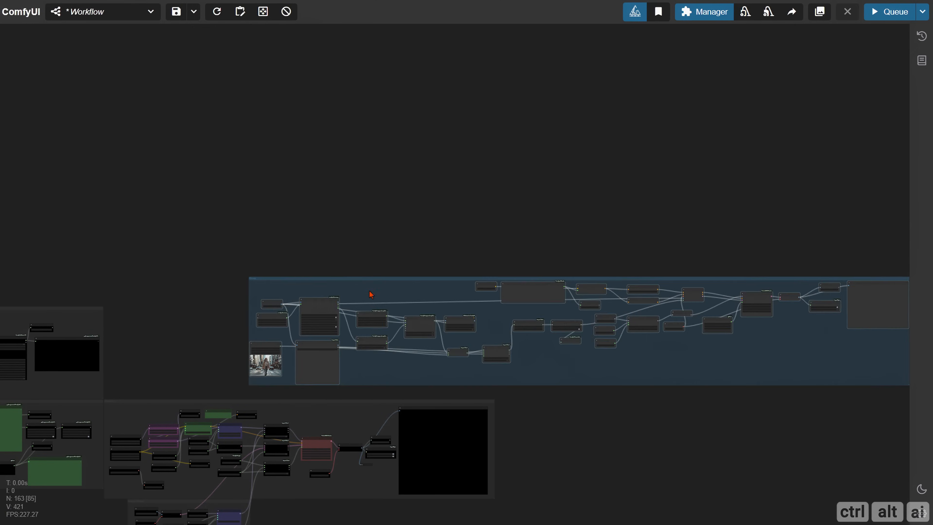
Adjust the new group's position and its margins around the segmentation and inpainting nodes.
left_click_drag(365, 281, 322, 277)
left_click_drag(816, 410, 597, 386)
scroll(650, 371, "up", 12)
left_click_drag(645, 317, 699, 337)
scroll(699, 336, "down", 4)
left_click_drag(391, 392, 801, 382)
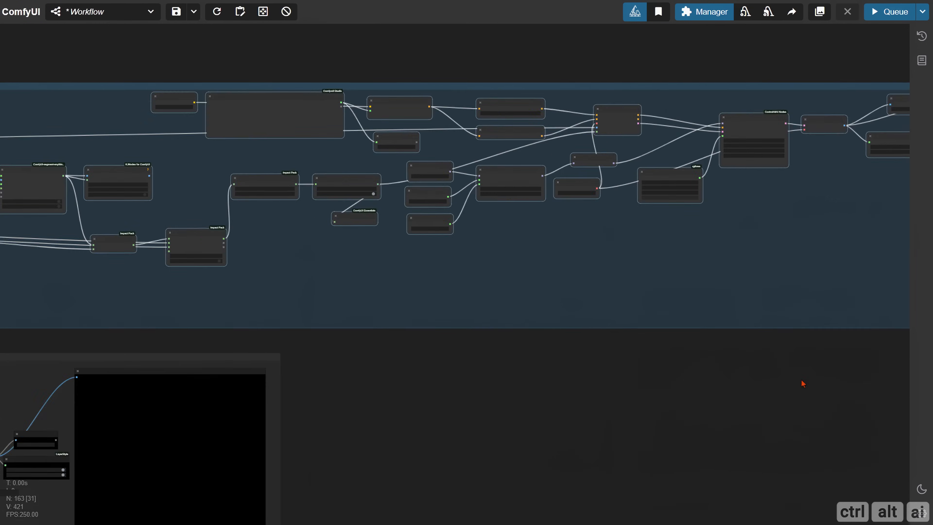
scroll(802, 381, "down", 3)
left_click_drag(451, 376, 686, 376)
left_click_drag(220, 215, 241, 223)
left_click_drag(260, 170, 176, 185)
left_click_drag(46, 209, 117, 193)
left_click_drag(218, 160, 315, 159)
left_click(287, 214)
scroll(287, 214, "up", 8)
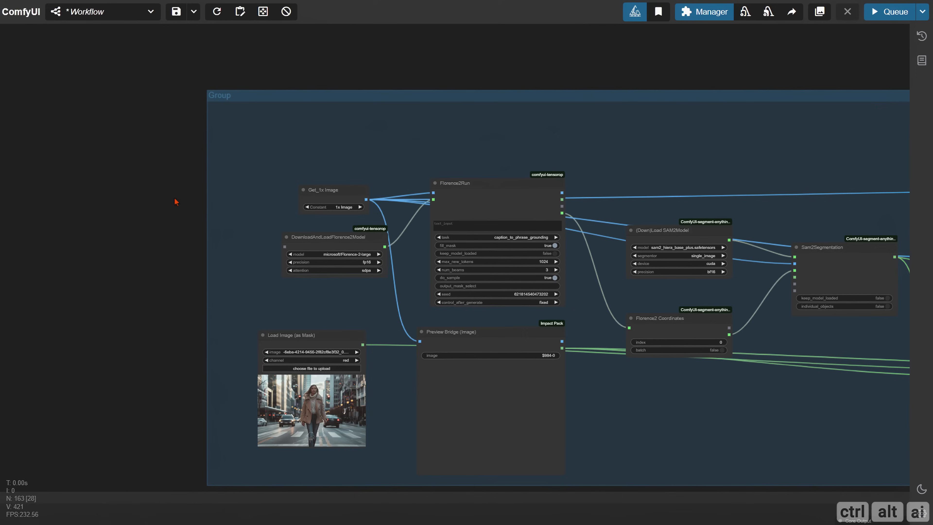
Change the new group's title to "SAM 2 & InPaint".
right_click(256, 156)
left_click(345, 411)
left_click(396, 423)
left_click(600, 401)
right_click(293, 147)
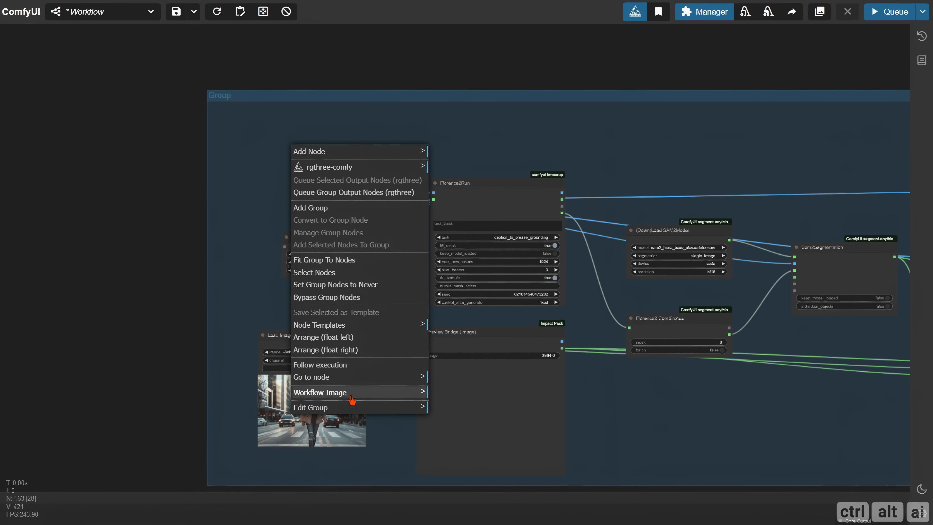
left_click(353, 408)
left_click(446, 416)
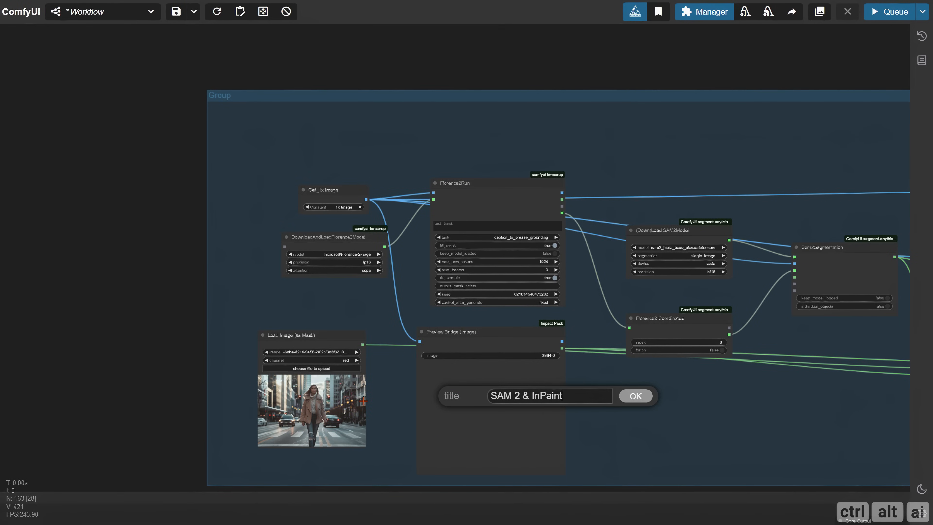
key("Return")
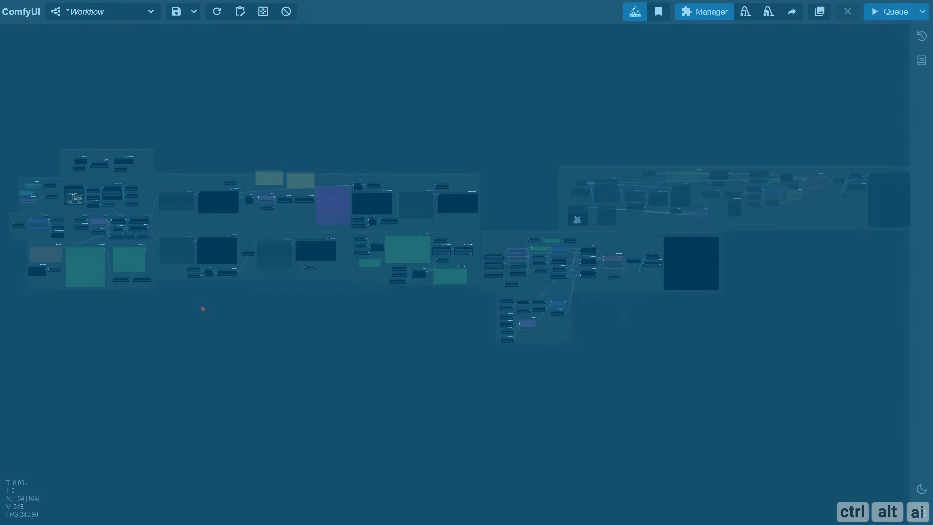
Set the Flux Resolution Calculator's aspect_ratio to 16:9 (Panorama).
scroll(209, 210, "up", 10)
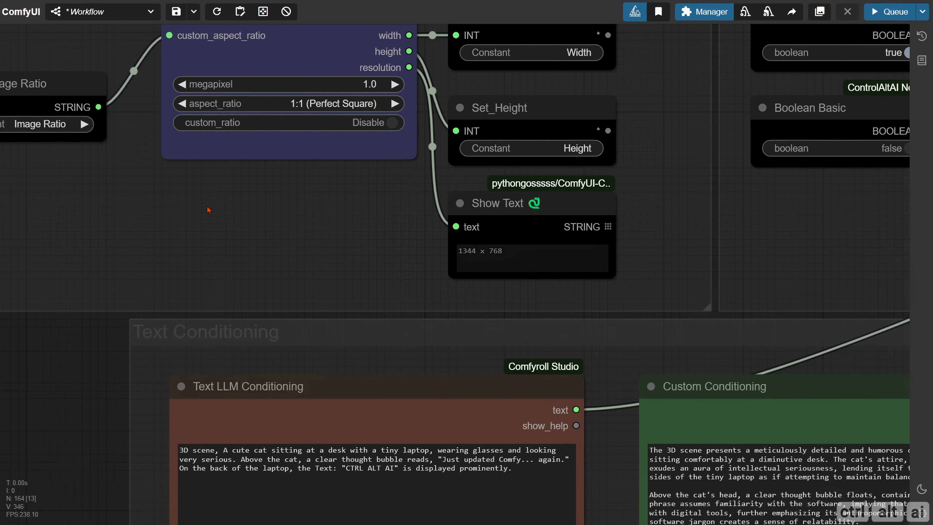
left_click_drag(209, 210, 252, 328)
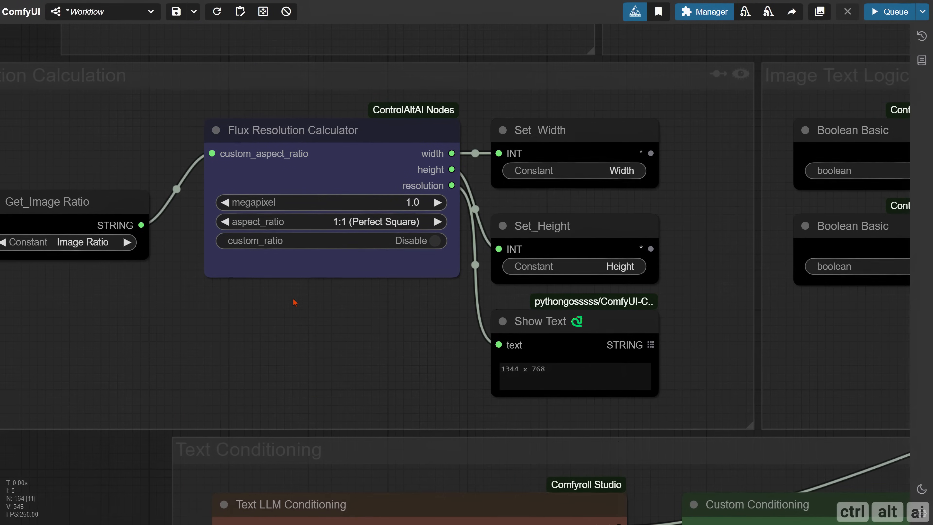
left_click(375, 221)
left_click(420, 441)
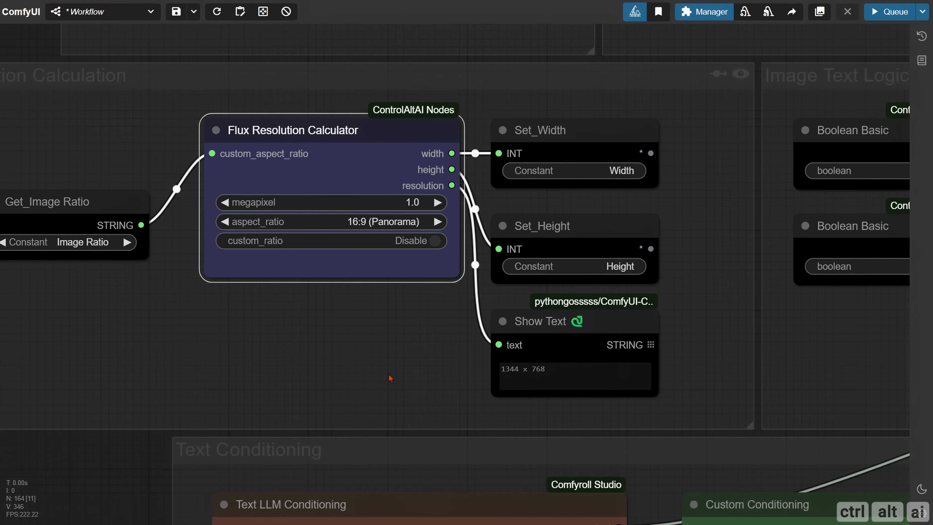
Check the generated base image, then re-enable the muted SAM 2 & InPaint group.
scroll(389, 381, "down", 8)
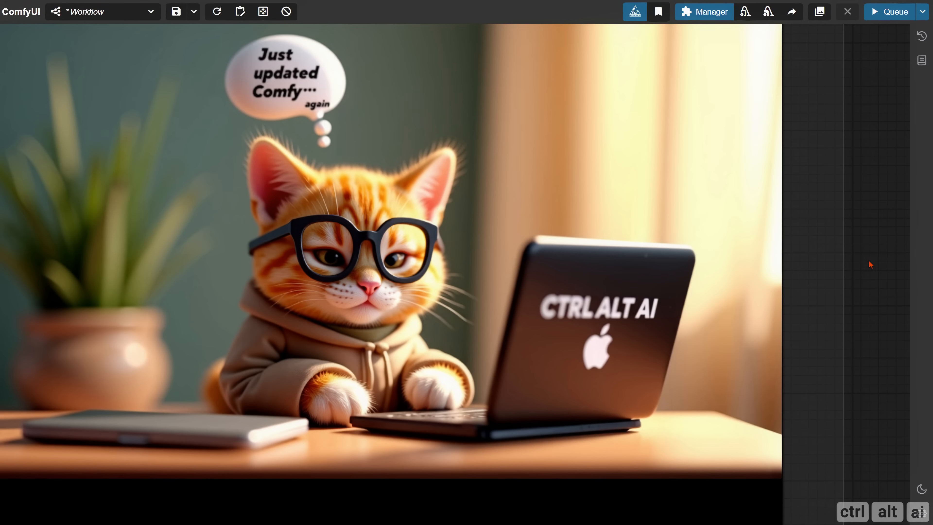
scroll(468, 200, "down", 6)
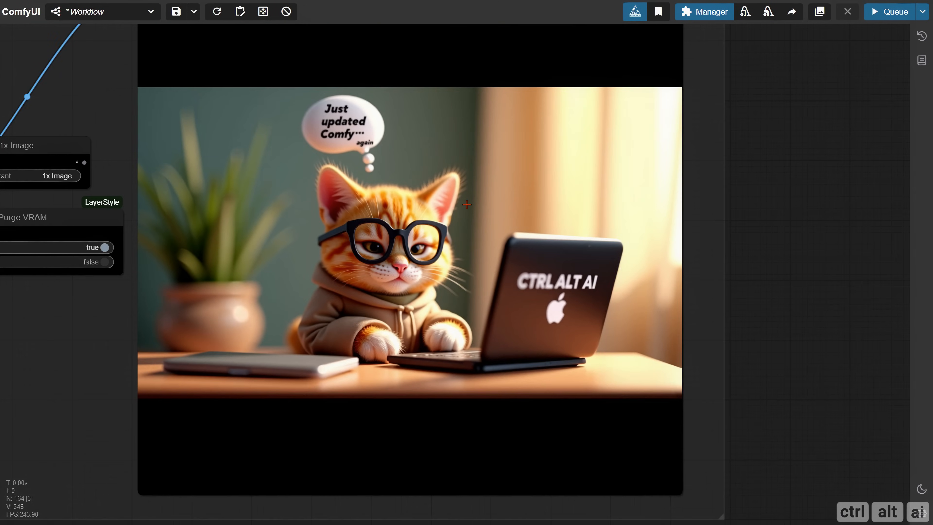
left_click_drag(64, 96, 252, 172)
scroll(252, 173, "down", 3)
left_click_drag(314, 60, 567, 331)
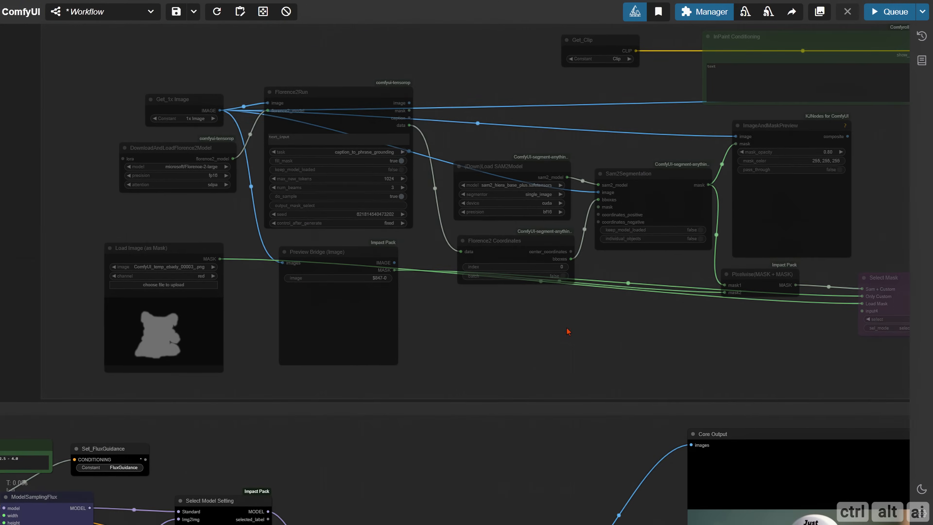
scroll(567, 332, "down", 3)
left_click_drag(485, 350, 110, 368)
left_click_drag(805, 371, 302, 375)
left_click_drag(698, 274, 318, 323)
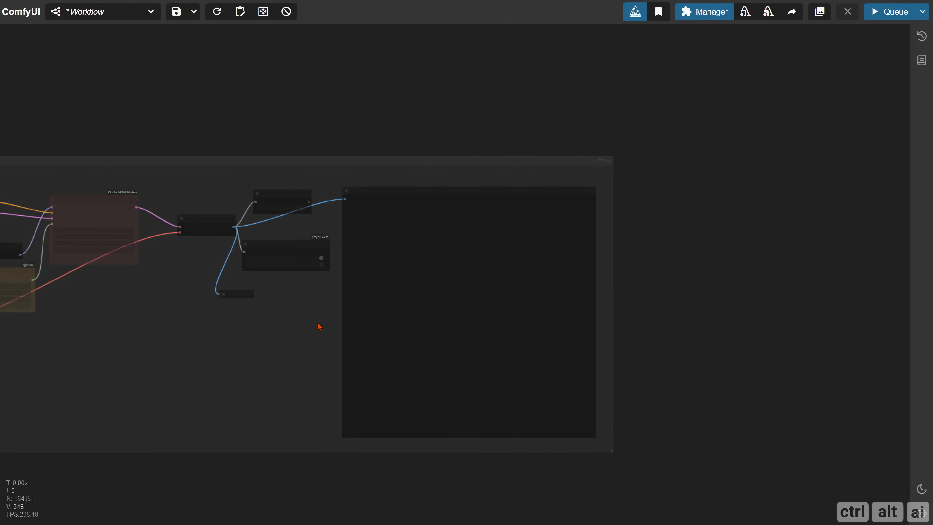
left_click(607, 160)
Mute the Flux Sampler node in the SAM 2 & InPaint group.
scroll(230, 277, "up", 5)
left_click_drag(152, 312, 455, 338)
left_click(312, 187)
key("ctrl+m")
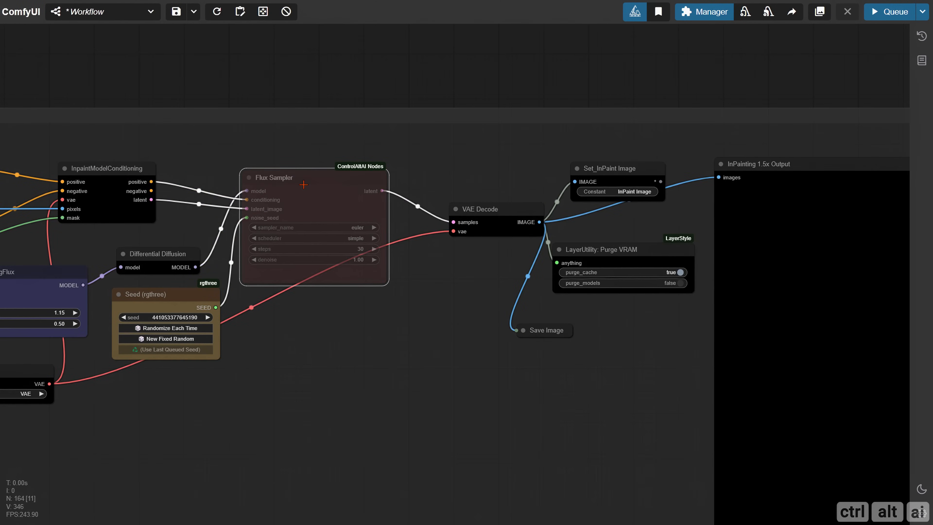
Queue the workflow to bring the base image into the segmentation and Preview Bridge nodes.
scroll(295, 405, "down", 4)
left_click_drag(266, 406, 819, 390)
left_click_drag(361, 456, 631, 414)
scroll(269, 421, "up", 5)
left_click_drag(269, 422, 564, 484)
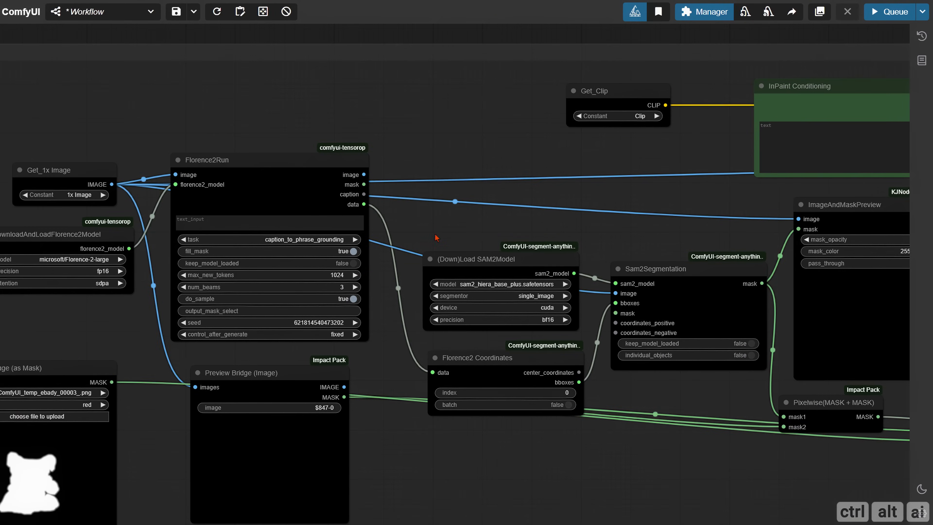
left_click_drag(414, 215, 472, 172)
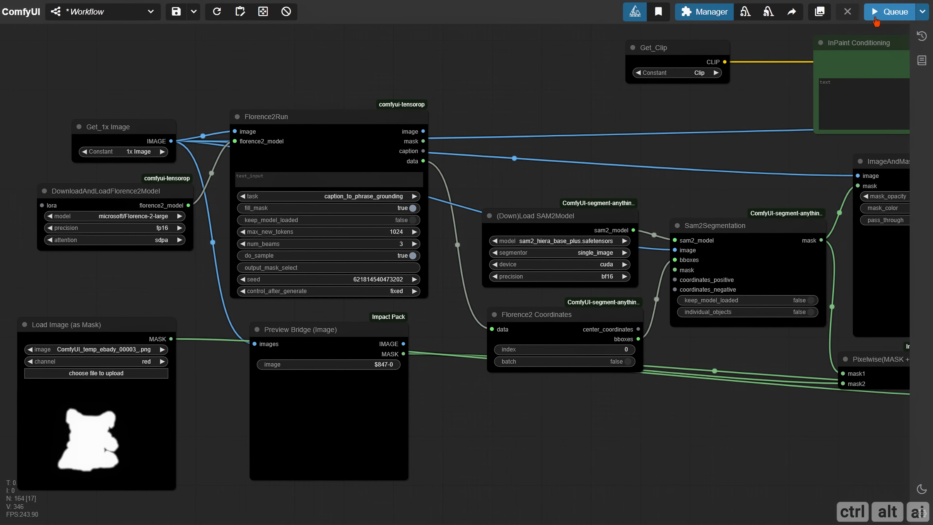
key("ctrl+Return")
Enter "cat, glasses" as the Florence2Run node's text_input.
scroll(390, 432, "up", 2)
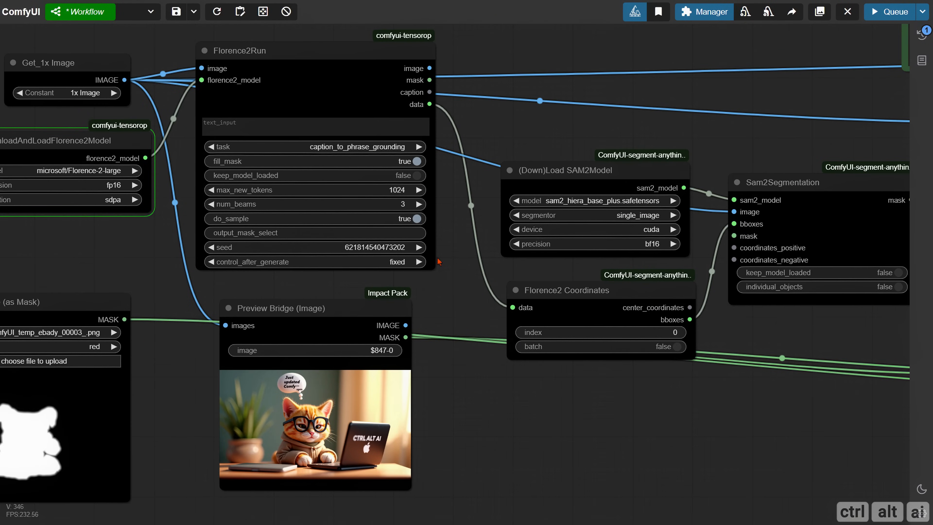
left_click_drag(512, 100, 536, 183)
left_click_drag(149, 329, 183, 306)
left_click(273, 192)
type("cat, glasses")
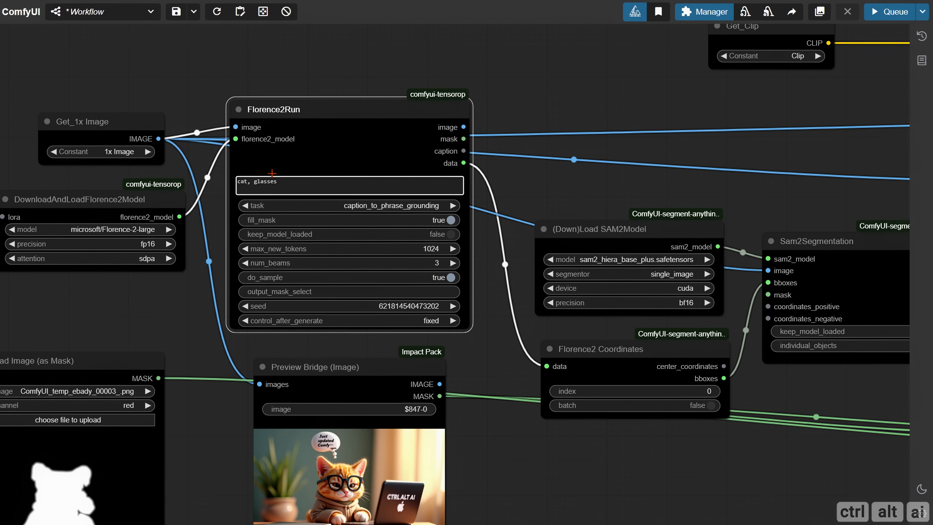
Examine the segmented area in ImageAndMaskPreview and the blurred, grown mask in the Mask Preview node.
scroll(555, 203, "down", 3)
left_click_drag(555, 203, 303, 158)
left_click_drag(766, 242, 609, 238)
scroll(624, 236, "up", 9)
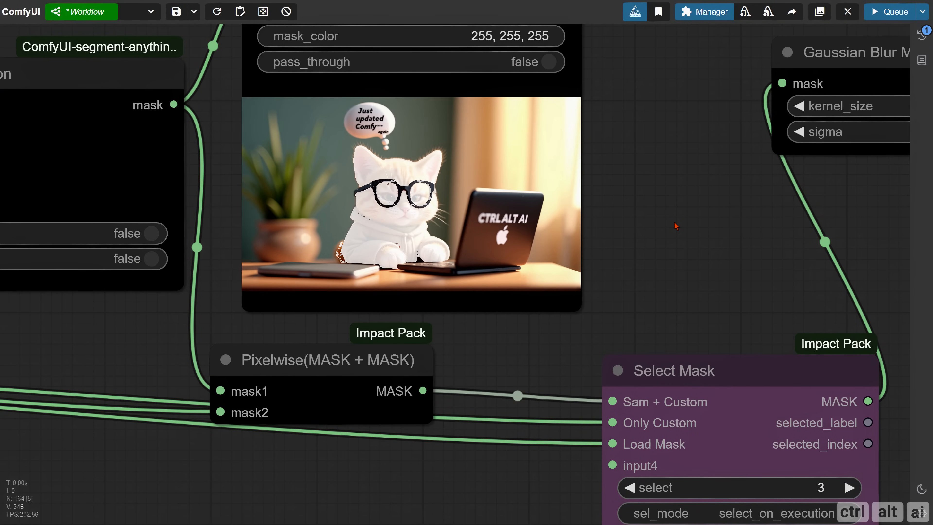
scroll(664, 230, "down", 4)
left_click_drag(199, 297, 183, 312)
scroll(613, 325, "down", 3)
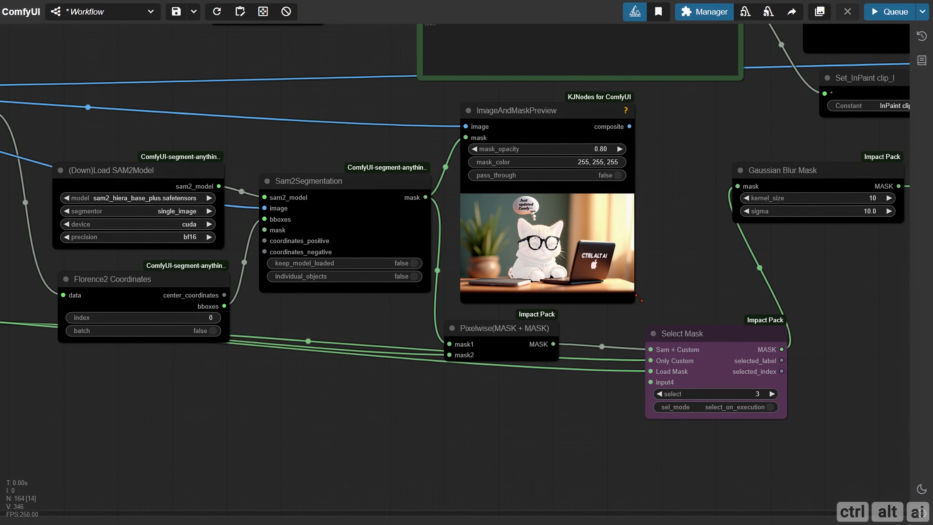
left_click_drag(835, 289, 468, 278)
scroll(650, 312, "up", 3)
scroll(257, 275, "down", 3)
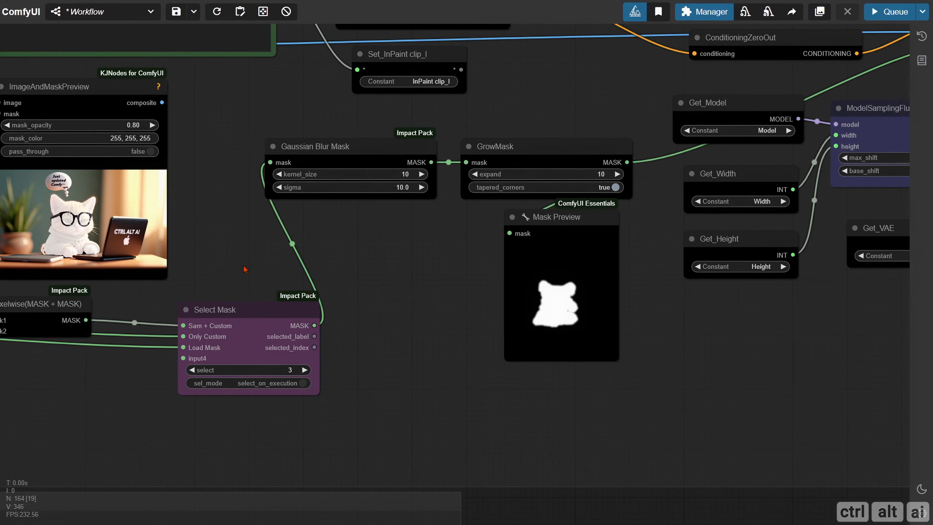
Set the Select Mask node's select value to 1 and inspect the Mask Preview.
left_click_drag(246, 271, 369, 303)
left_click(315, 402)
left_click(315, 402)
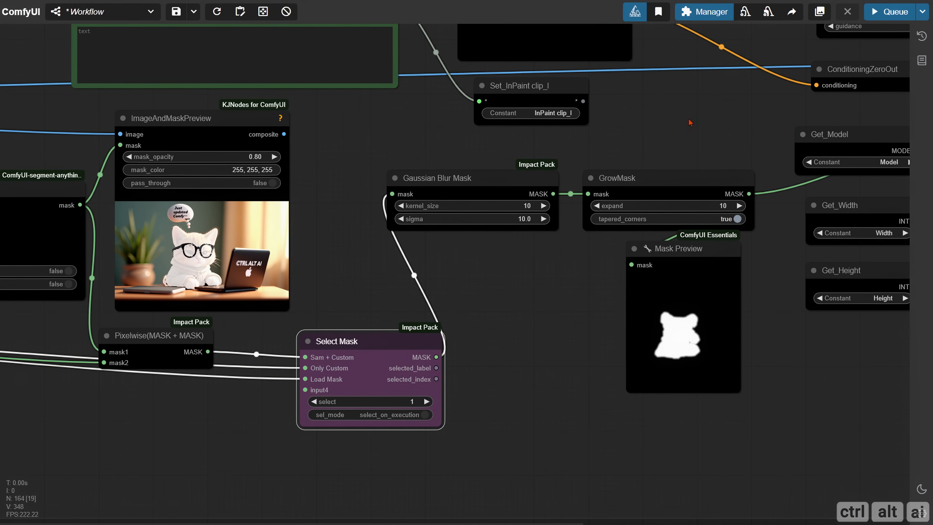
left_click_drag(528, 303, 401, 281)
scroll(543, 313, "up", 6)
scroll(547, 314, "down", 6)
Open the Preview Bridge image in the mask editor, paint over the cat's glasses and save the mask to the node.
left_click_drag(341, 267, 849, 286)
left_click_drag(328, 410, 692, 375)
scroll(298, 396, "up", 4)
right_click(271, 397)
left_click(310, 461)
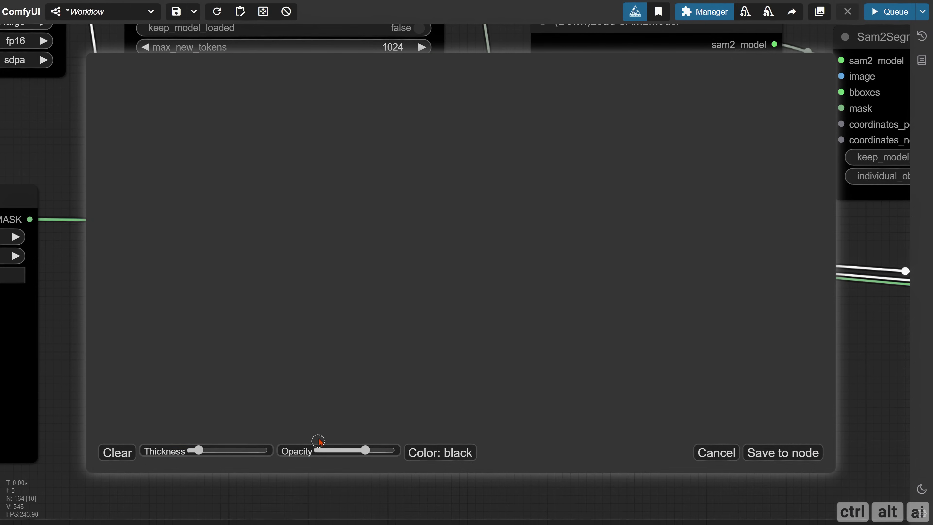
scroll(389, 243, "up", 5)
mouse_move(389, 242)
left_mouse_down()
mouse_move(397, 283)
mouse_move(461, 254)
mouse_move(486, 258)
mouse_move(371, 261)
left_mouse_up()
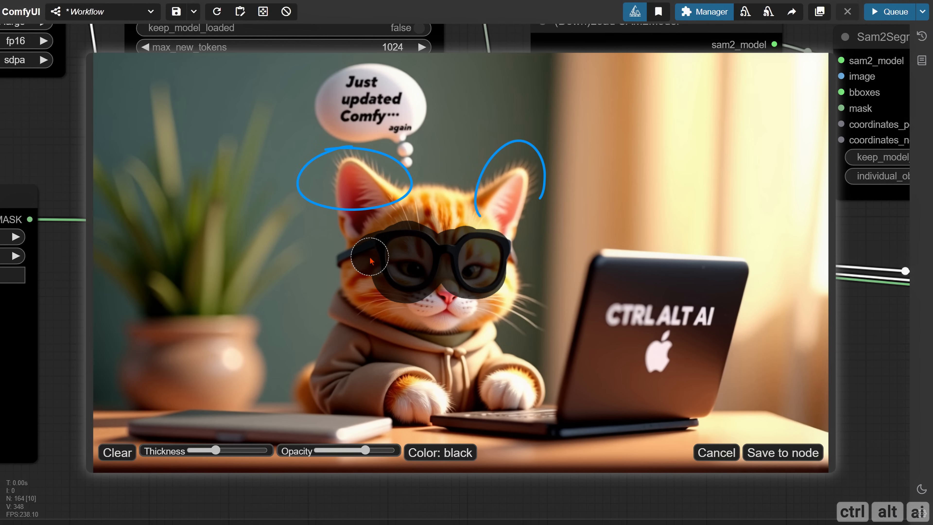
left_click(769, 455)
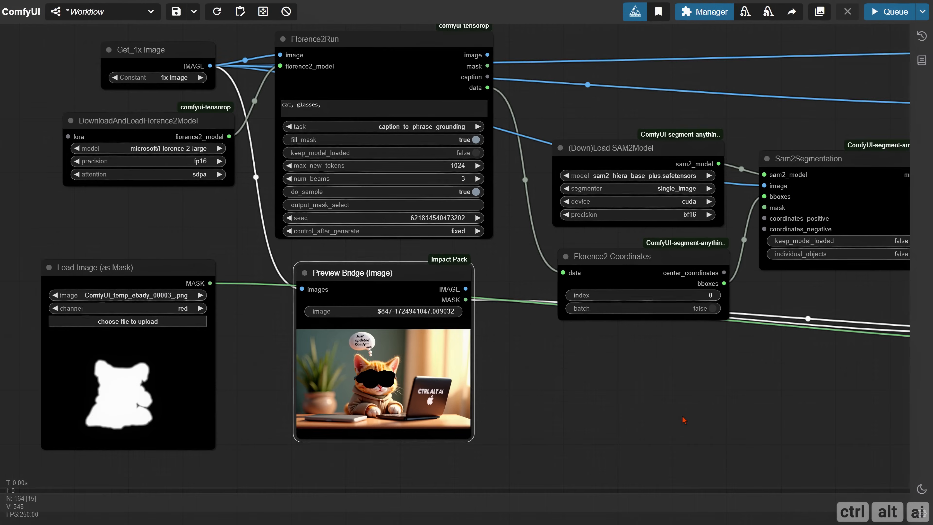
Enter "cute darth maul minion looking at the computer wearing glasses." as the InPaint Conditioning text.
left_click_drag(194, 406, 200, 406)
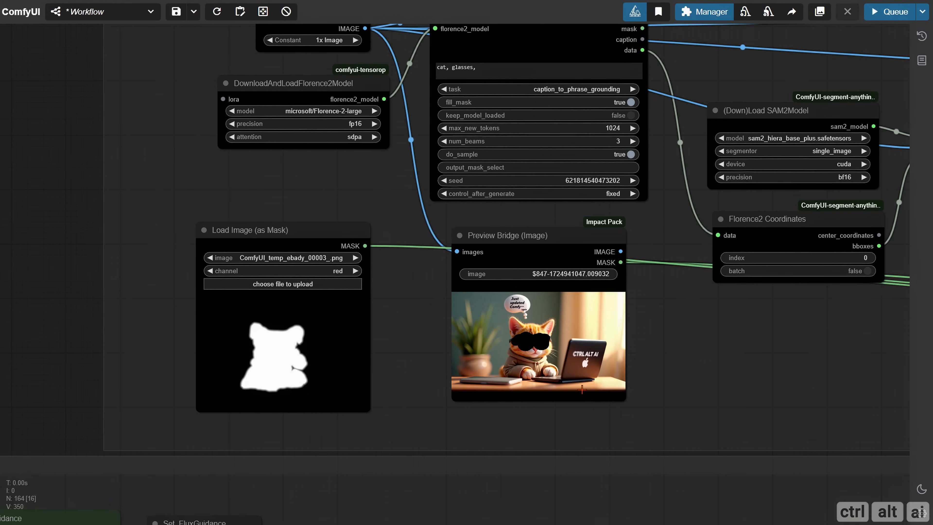
scroll(582, 389, "down", 4)
left_click_drag(827, 382, 402, 386)
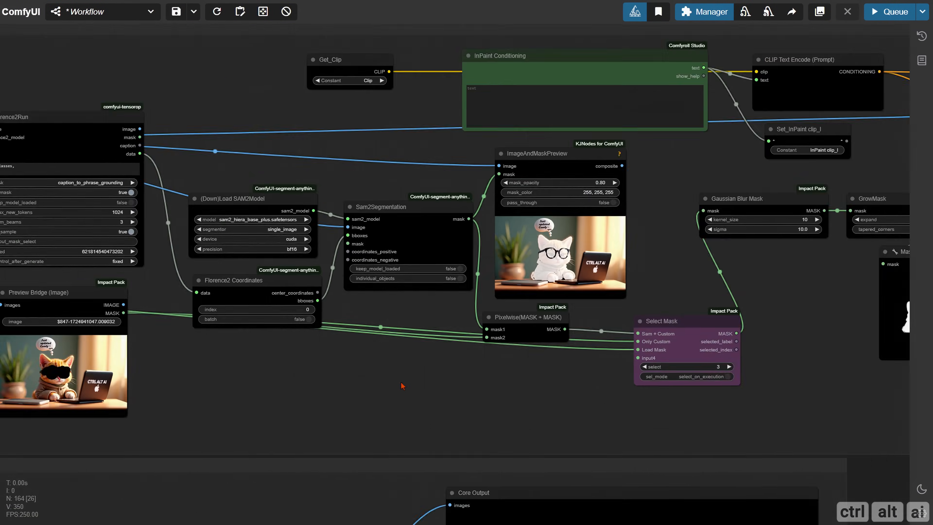
left_click_drag(845, 401, 358, 406)
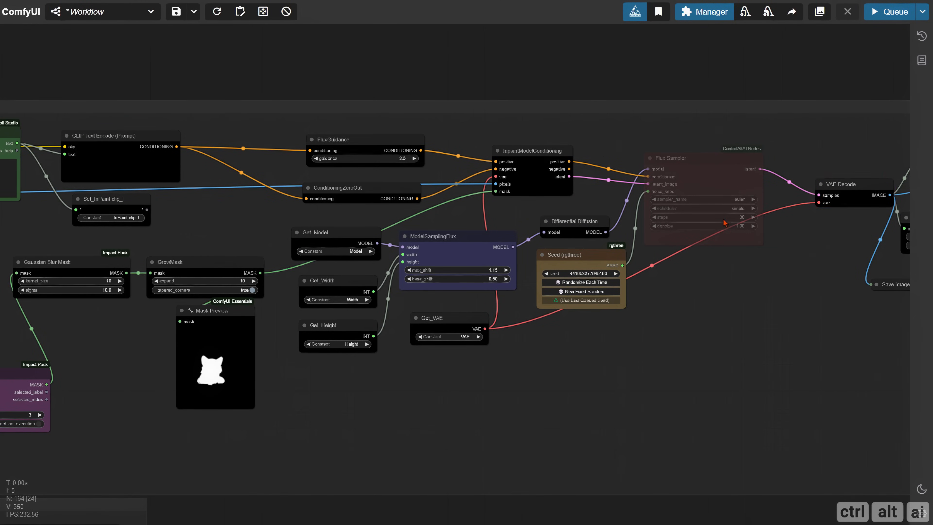
left_click_drag(480, 385, 756, 454)
scroll(306, 342, "up", 5)
left_click_drag(289, 267, 502, 318)
left_click(230, 218)
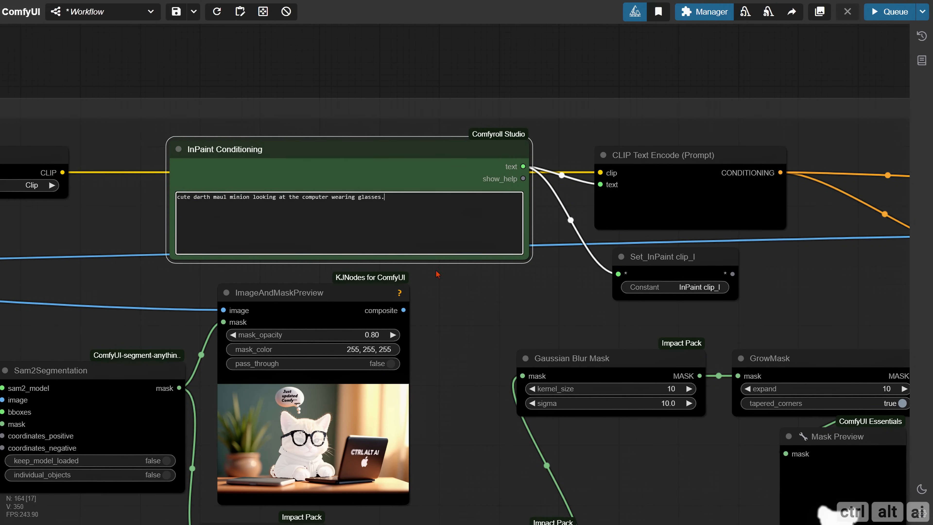
Unmute the inpainting Flux Sampler node.
scroll(526, 337, "down", 4)
left_click_drag(842, 389, 426, 334)
left_click_drag(904, 398, 491, 390)
left_click(438, 187)
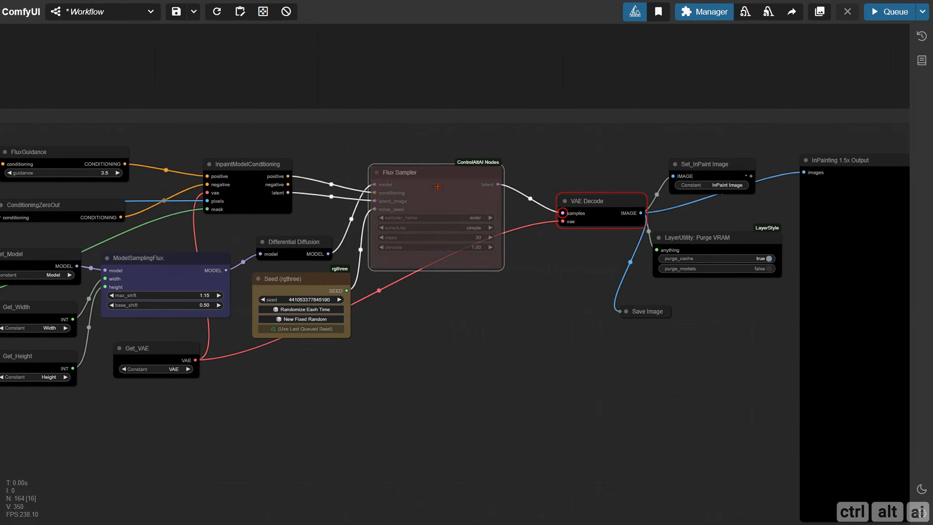
key("ctrl+m")
Queue the workflow and inspect the image in the InPainting 1.5x Output preview.
left_click_drag(707, 84, 395, 64)
key("ctrl+Return")
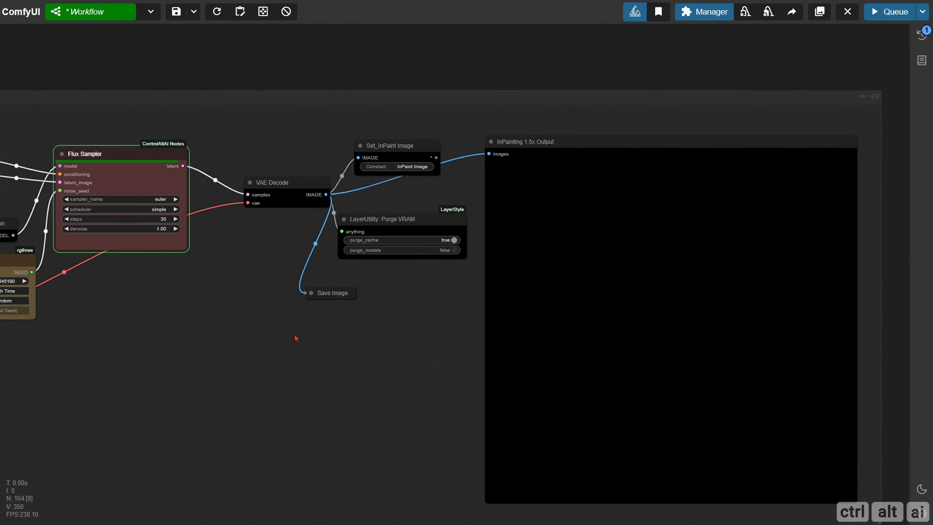
left_click_drag(420, 395, 343, 383)
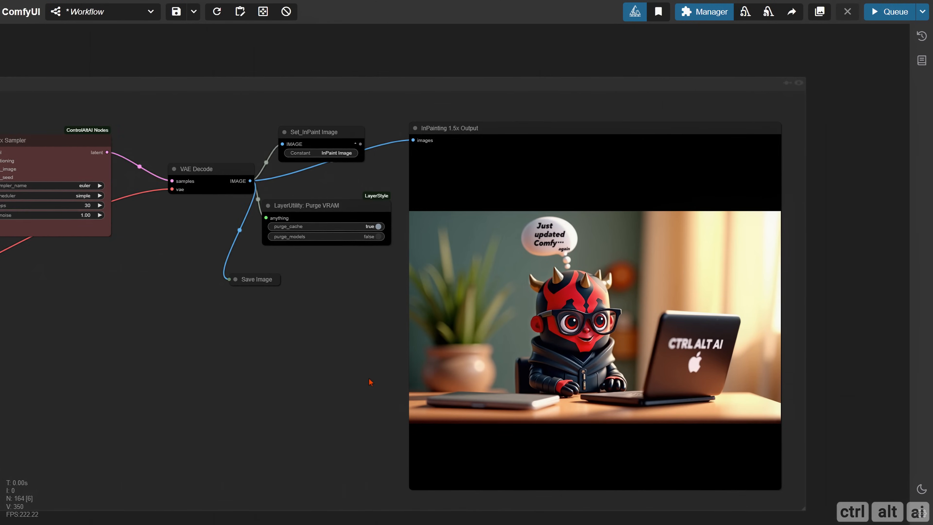
scroll(530, 399, "up", 7)
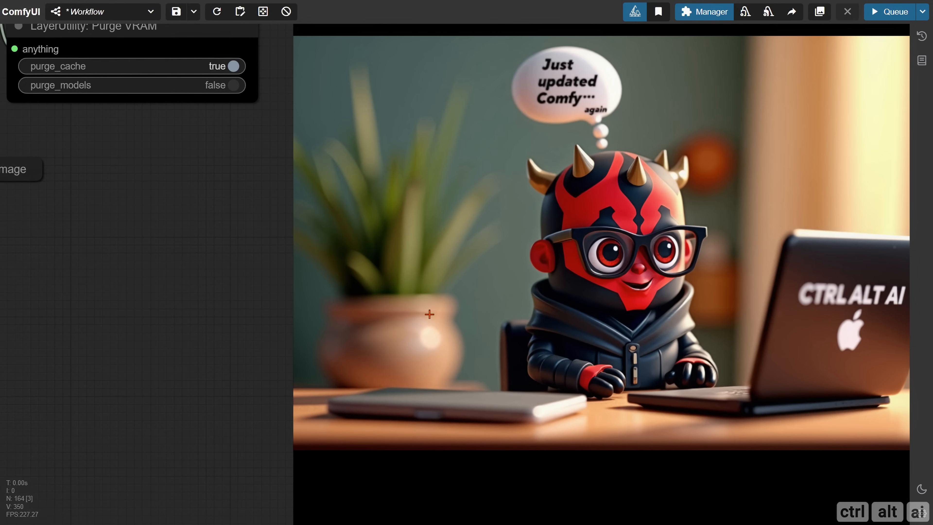
scroll(423, 306, "down", 2)
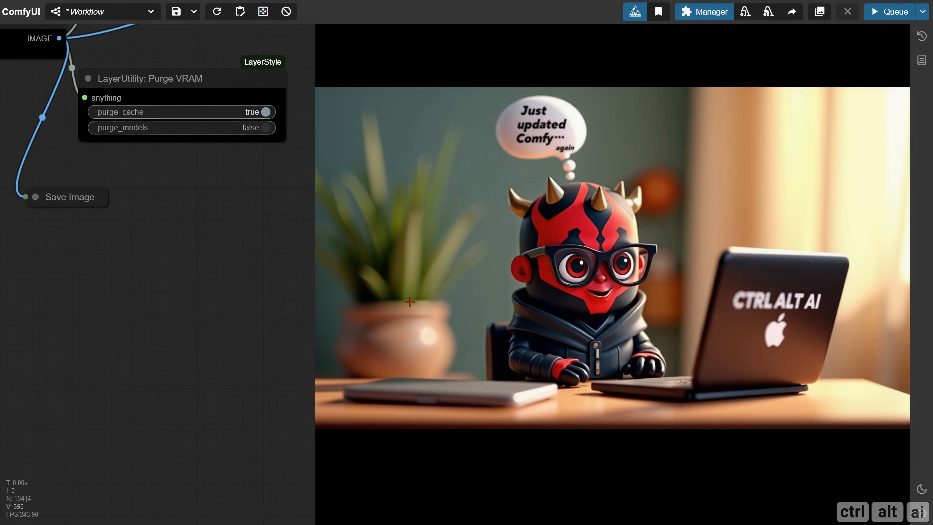
Change the InPaint Conditioning text to "cute giraffe looking at the computer wearing glasses." and queue the workflow.
scroll(397, 327, "down", 4)
left_click_drag(9, 323, 766, 450)
left_click_drag(188, 273, 827, 353)
scroll(508, 389, "up", 4)
left_click_drag(509, 391, 558, 392)
left_click_drag(200, 272, 231, 271)
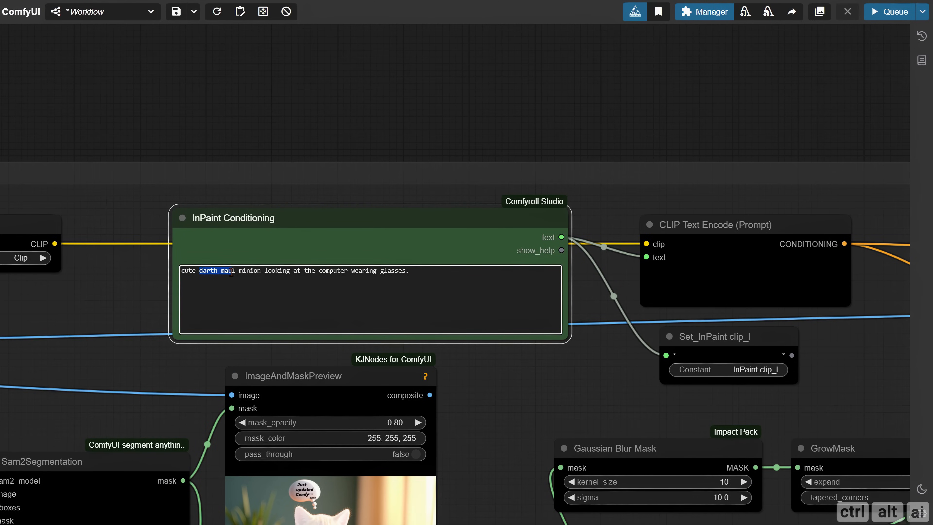
key("BackSpace")
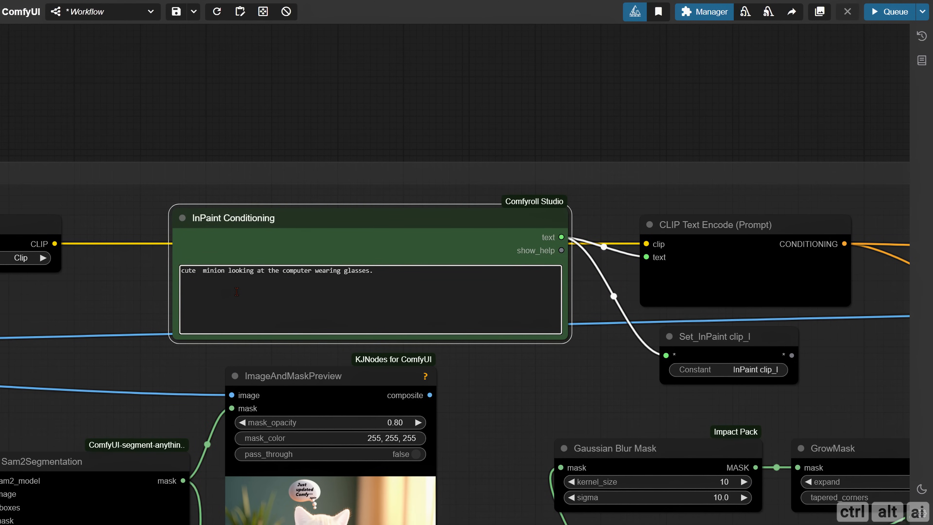
type("affe")
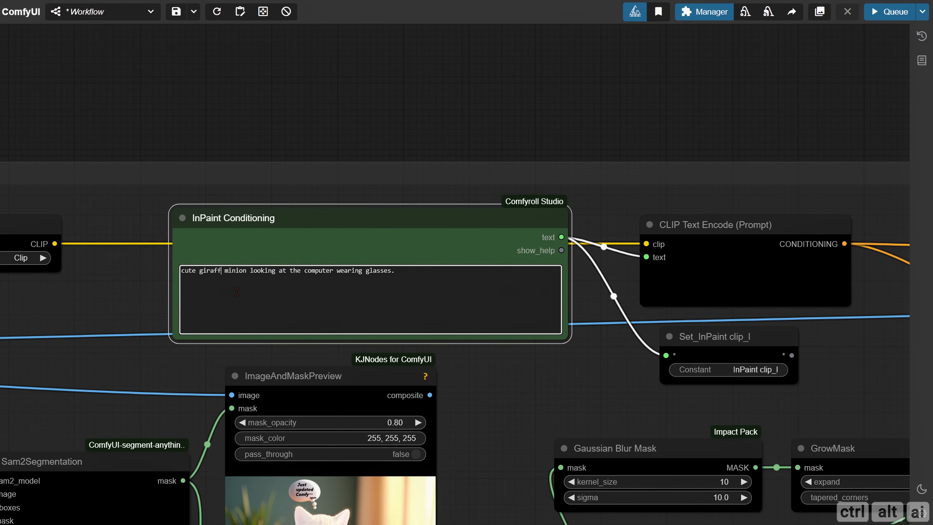
key("Delete")
key("Delete")
key("Delete")
key("Delete")
key("Delete")
key("Delete")
key("Delete")
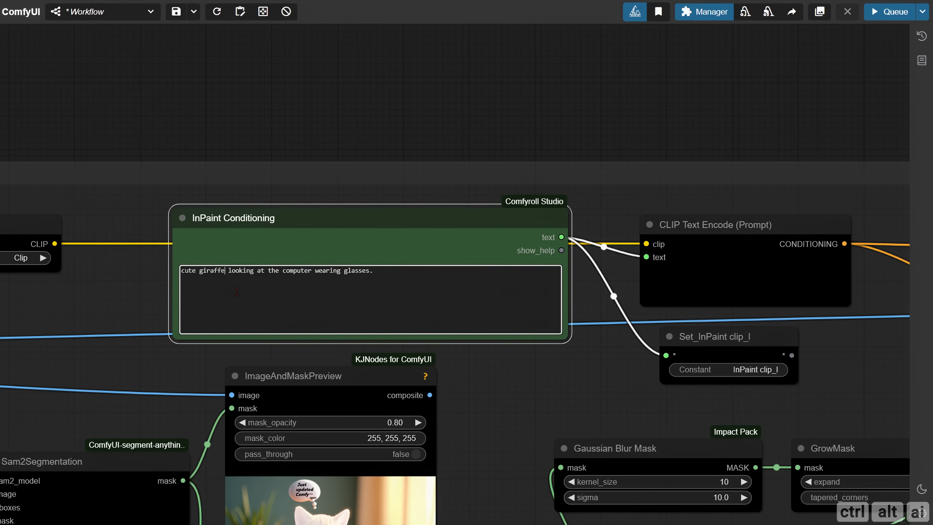
left_click(138, 294)
left_click(874, 16)
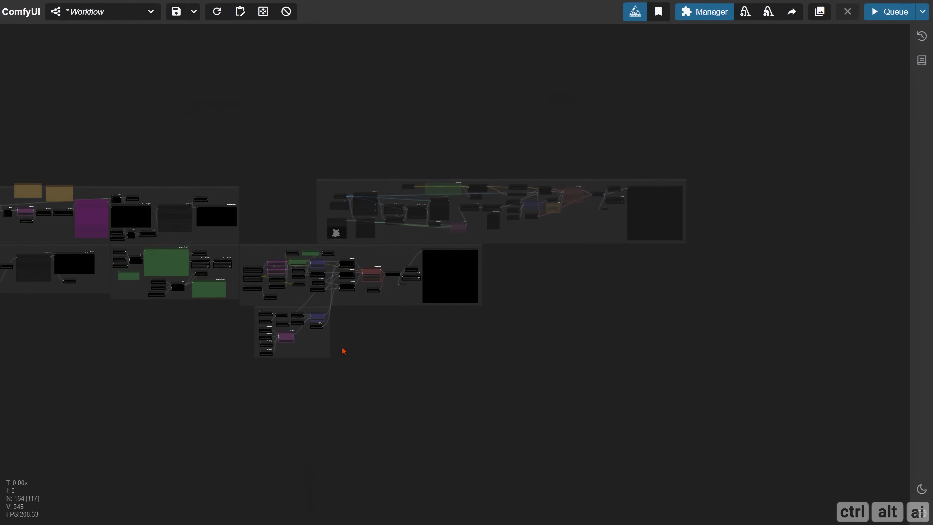
Add a Switch (Any) node from the Impact Pack in the empty canvas area beside the existing groups.
scroll(331, 330, "up", 10)
double_click(274, 225)
type("switch")
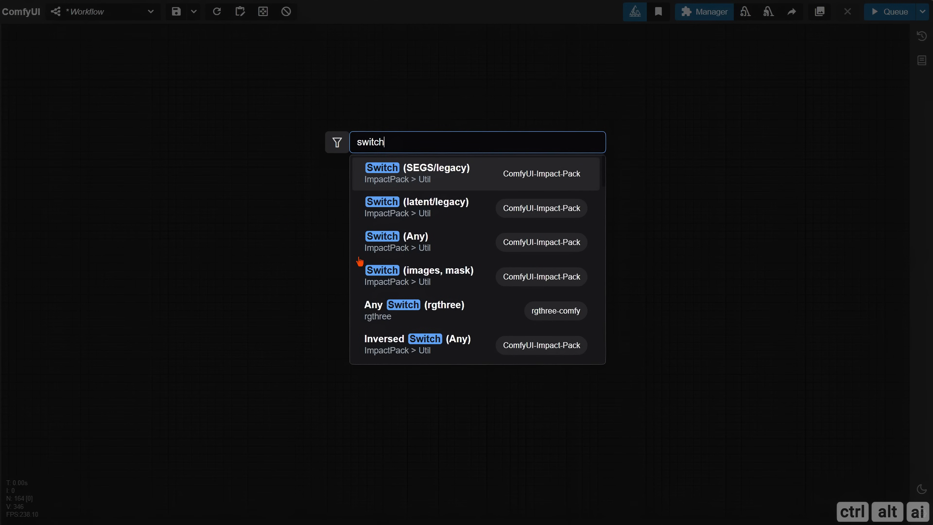
left_click(360, 257)
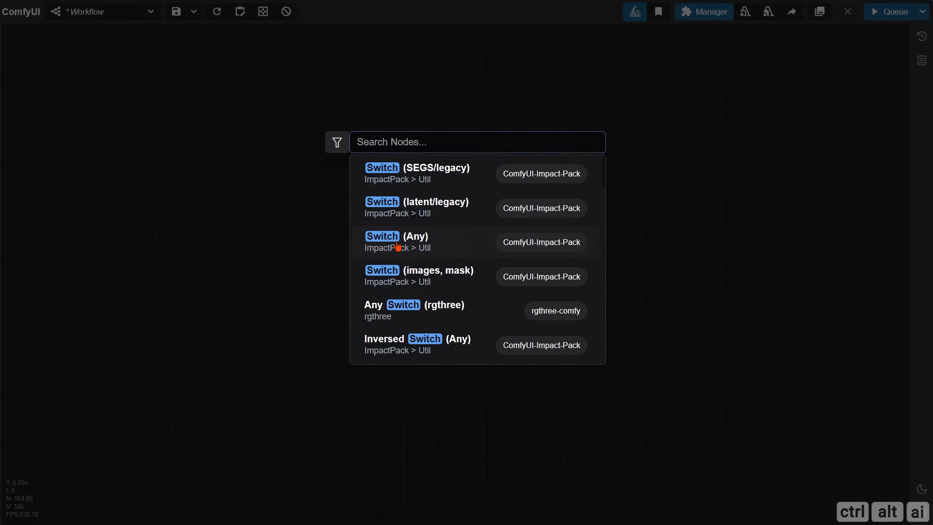
Add a GetNode set to 1x Image and connect its output to input1 of the Switch (Any) node.
double_click(224, 225)
type("get")
left_click(391, 173)
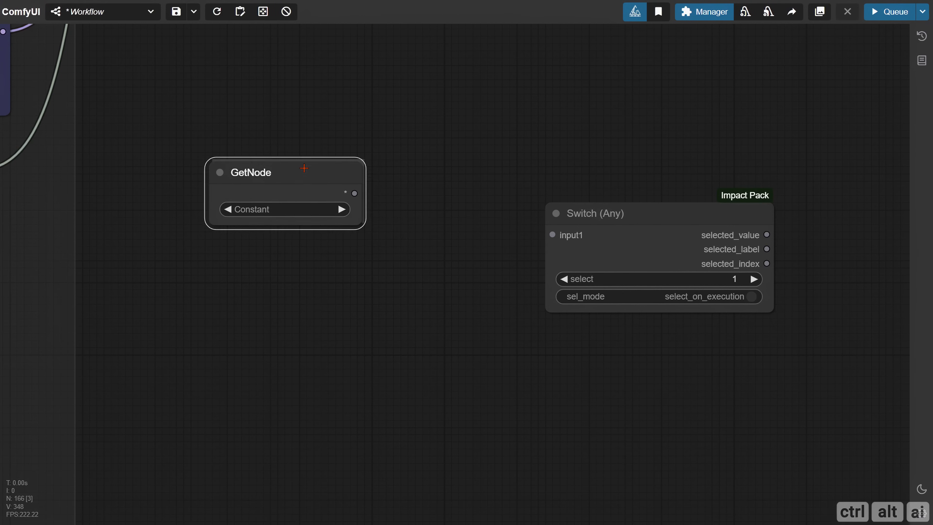
left_click(307, 199)
left_click(312, 160)
left_click_drag(349, 183, 553, 235)
Duplicate the Get_1x Image node, set the copy to InPaint Image and connect it to the switch's input2.
left_click_drag(267, 166, 279, 264, "alt")
left_click(315, 302)
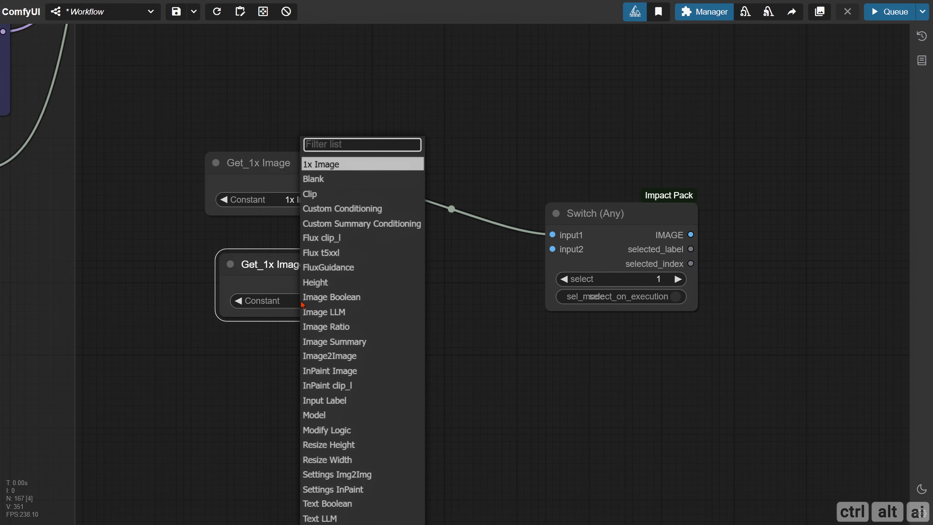
type("in")
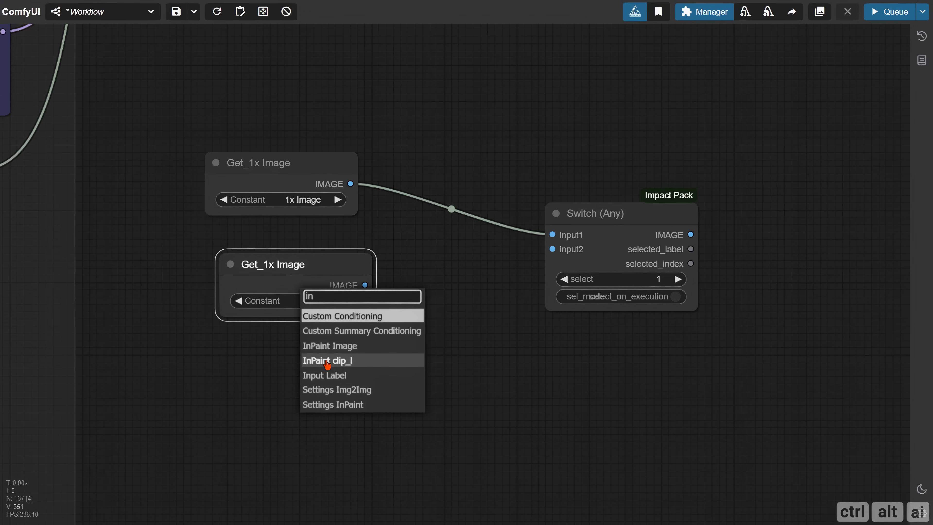
left_click(323, 345)
left_click_drag(364, 286, 552, 249)
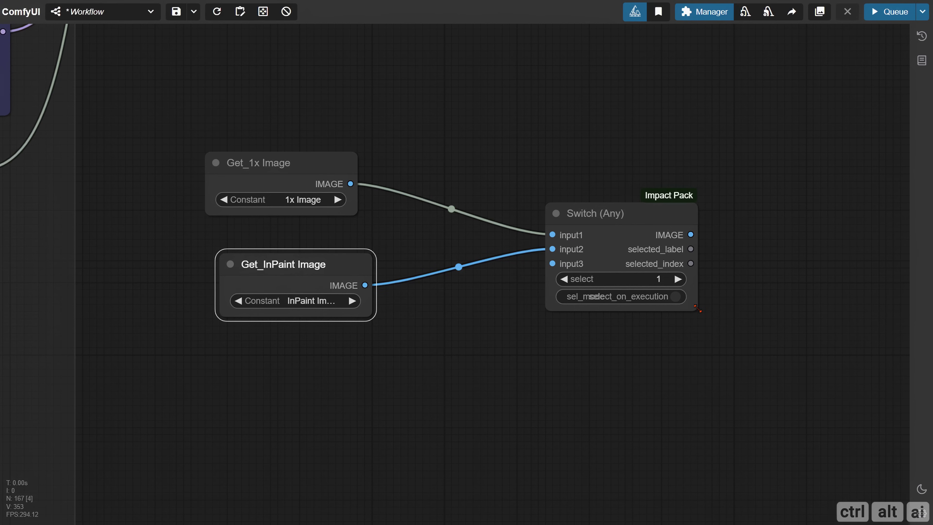
Widen and reposition the Switch (Any) node and convert its select widget to an input.
left_click_drag(697, 309, 741, 308)
left_click_drag(616, 226, 543, 240)
right_click(531, 240)
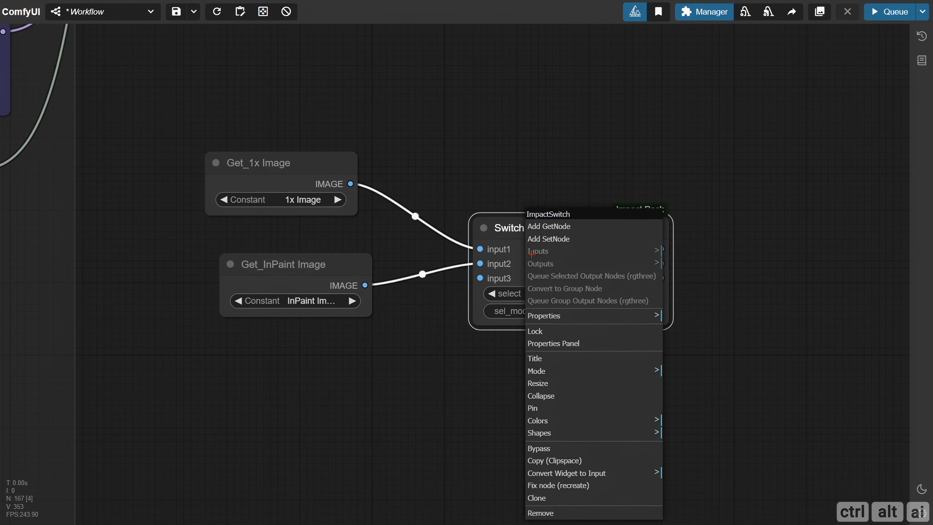
left_click(582, 473)
left_click(690, 475)
left_click_drag(545, 286, 581, 279)
Duplicate the Get_InPaint Image node, set the copy to Settings InPaint and connect it to the switch's select input.
left_click_drag(299, 281, 296, 371, "alt")
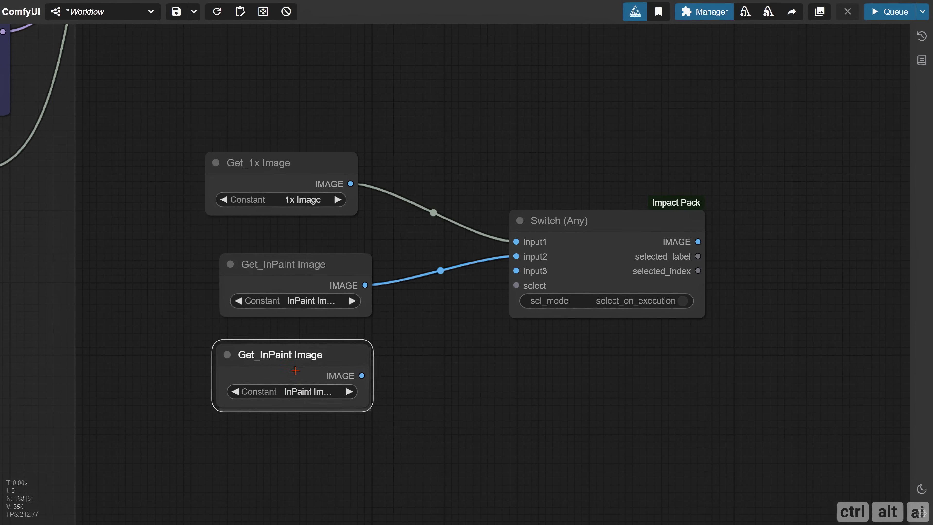
left_click(310, 388)
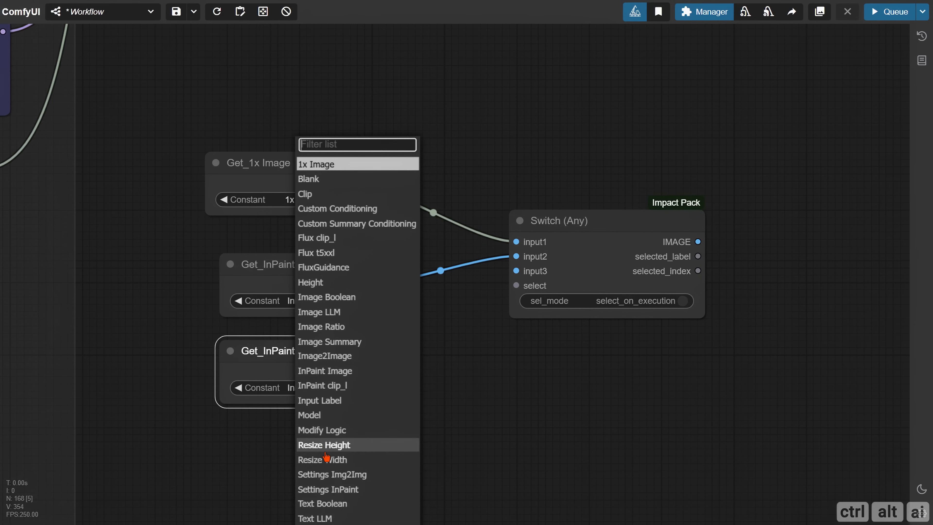
scroll(326, 457, "down", 1)
left_click(328, 484)
left_click_drag(365, 372, 517, 287)
Widen the Get_Settings InPaint and Get_InPaint Image nodes and place Get_1x Image closer above them.
left_click_drag(371, 403, 400, 404)
left_click_drag(371, 315, 399, 317)
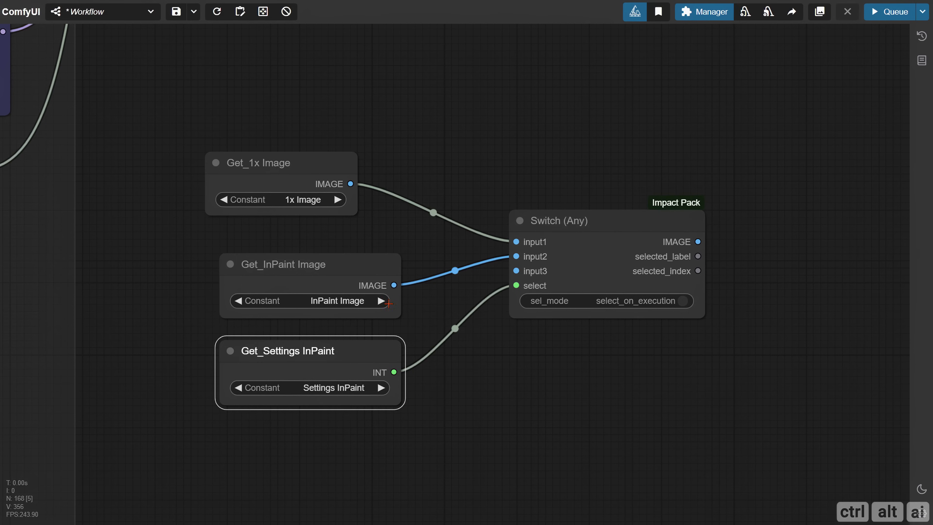
left_click_drag(324, 192, 360, 214)
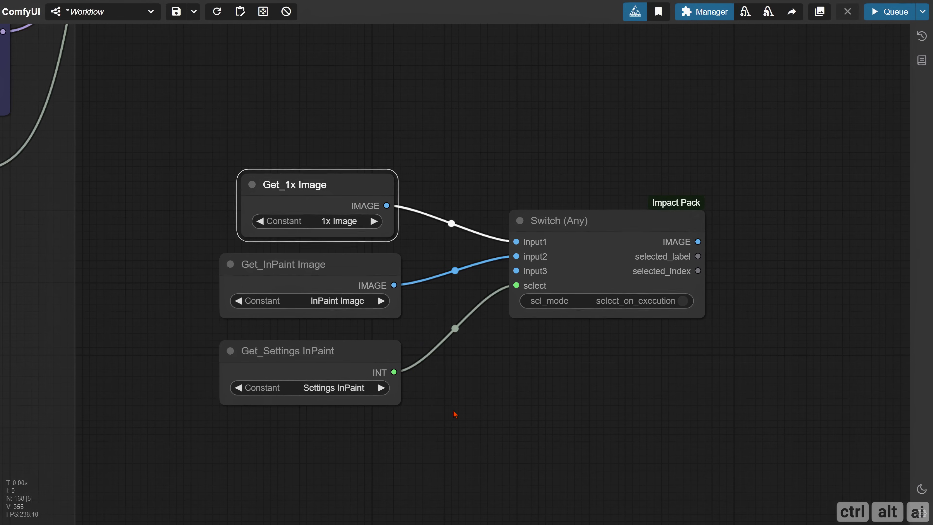
Examine the InPaint Settings value node and its Set_Settings InPaint link in the Settings group.
scroll(455, 414, "down", 9)
left_click_drag(219, 347, 566, 354)
scroll(567, 354, "down", 2)
left_click_drag(183, 313, 885, 419)
left_click_drag(26, 371, 870, 449)
left_click_drag(157, 450, 748, 483)
left_click_drag(414, 284, 200, 454)
scroll(324, 276, "up", 8)
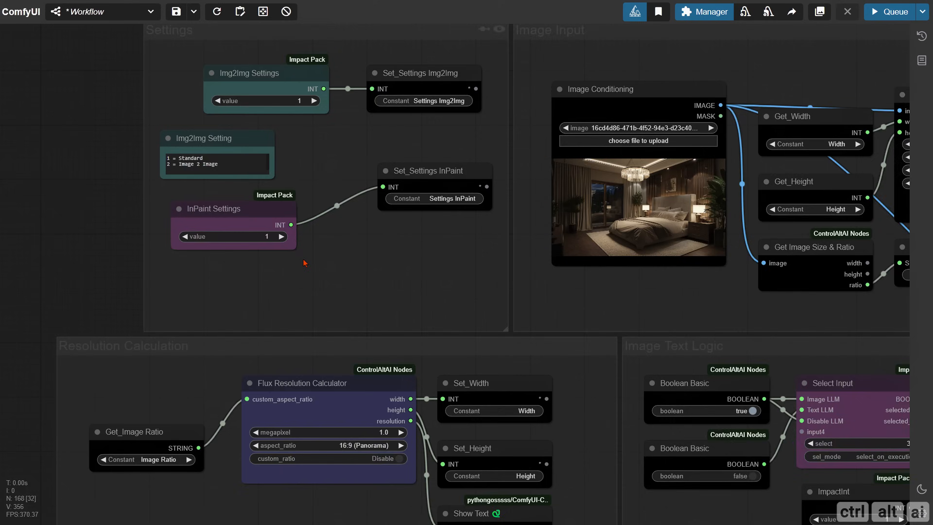
scroll(304, 262, "up", 5)
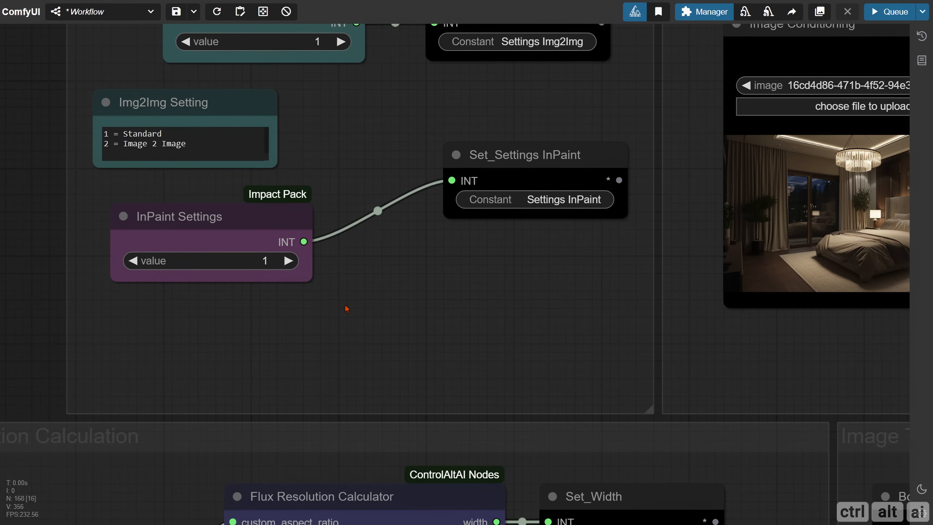
Add an Upscale Image (using Model) node and connect the Switch (Any) IMAGE output to its image input.
scroll(345, 308, "down", 15)
left_click_drag(843, 515, 257, 367)
left_click_drag(670, 441, 147, 353)
left_click_drag(636, 419, 134, 324)
left_click_drag(637, 390, 387, 395)
scroll(431, 338, "up", 15)
left_click_drag(527, 244, 472, 246)
left_click_drag(474, 464, 158, 520)
scroll(308, 397, "down", 4)
left_click_drag(394, 355, 327, 316)
double_click(333, 288)
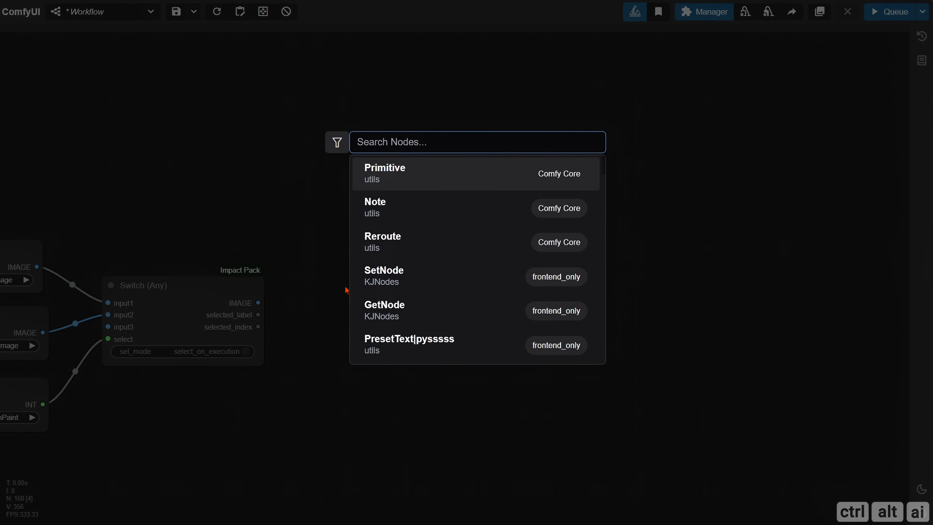
type("upscale image")
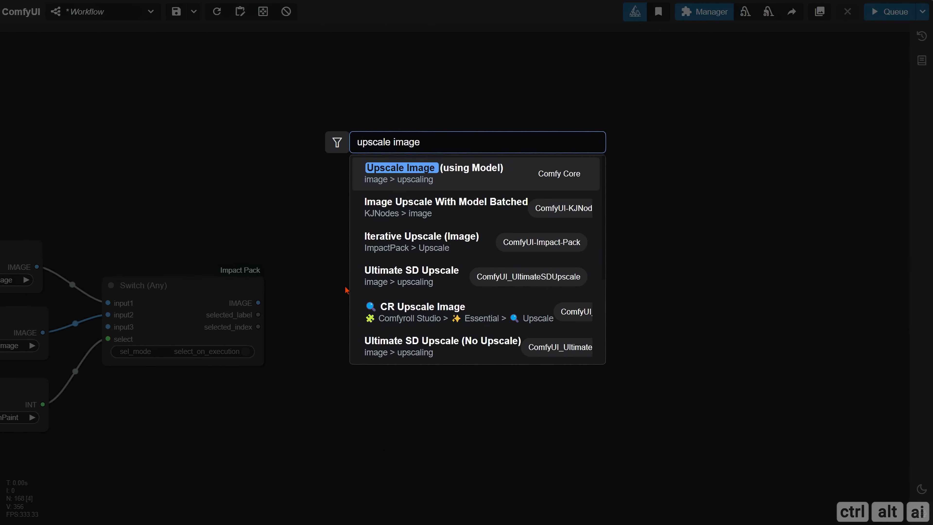
key("Return")
left_click_drag(258, 303, 338, 305)
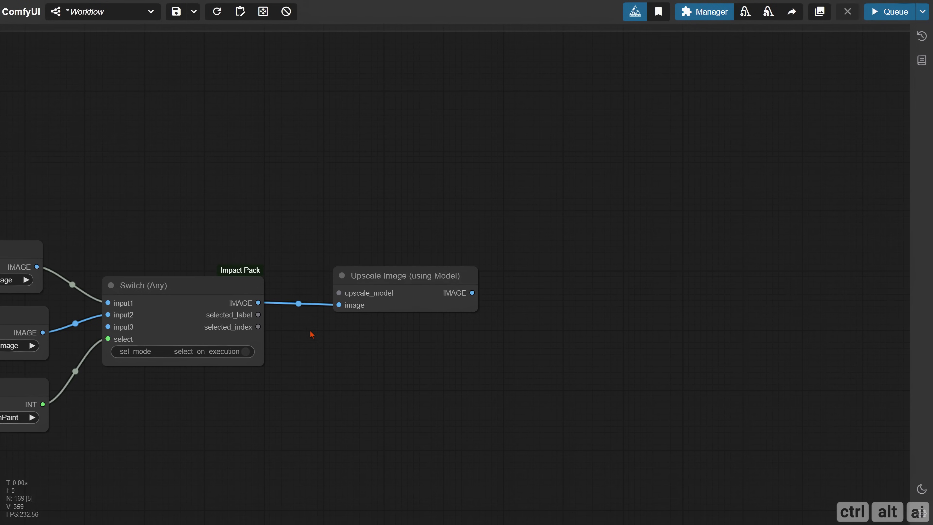
Add a Load Upscale Model node feeding the upscale_model input, choose 4xLexicaDAT2_otf.pth and narrow the node.
left_click_drag(312, 334, 385, 368)
left_click_drag(376, 281, 469, 296)
left_click_drag(514, 339, 316, 231)
key("Down")
key("Down")
key("Return")
left_click(213, 218)
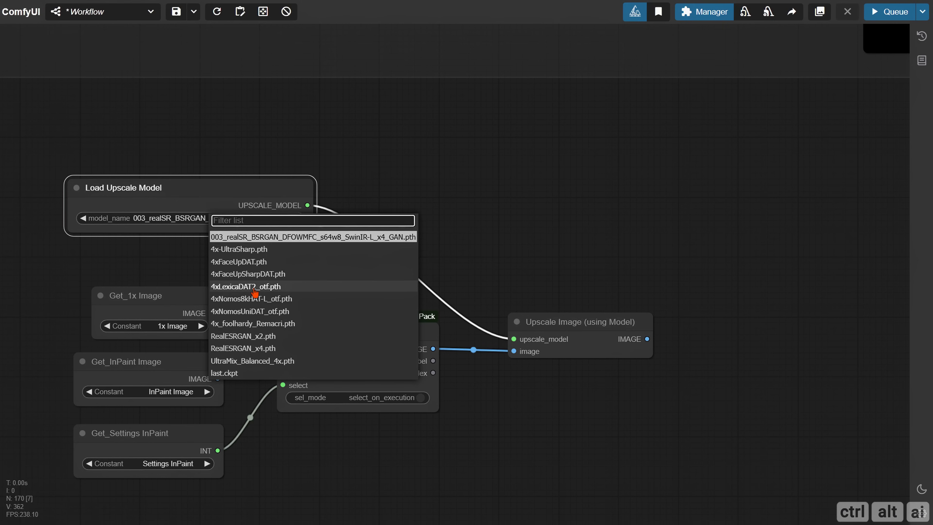
left_click(254, 289)
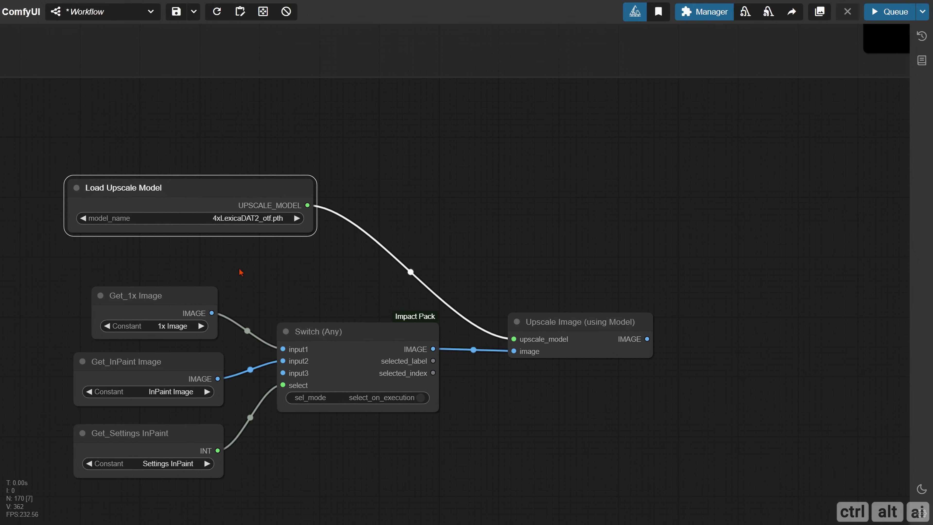
left_click_drag(222, 256, 227, 266)
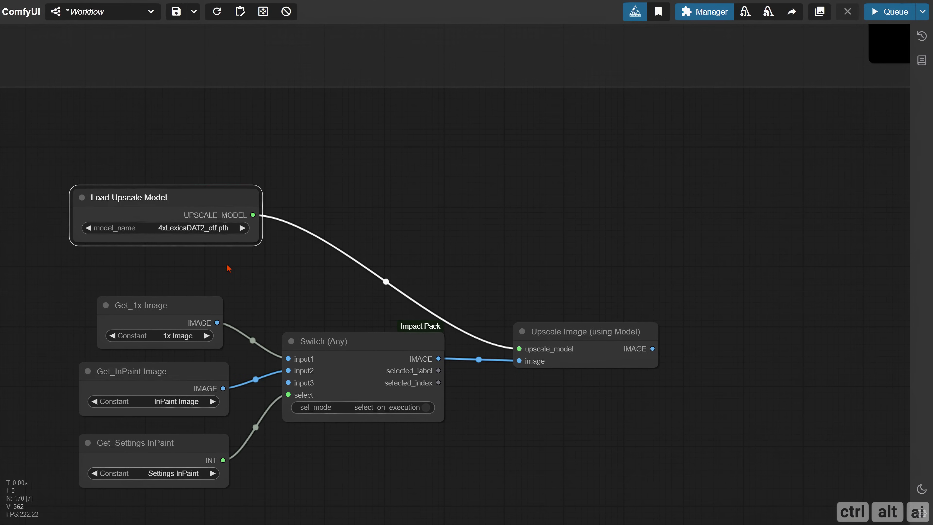
Add a SetNode connected to the Load Upscale Model output and name its constant "Upscale Model".
double_click(298, 194)
type("set")
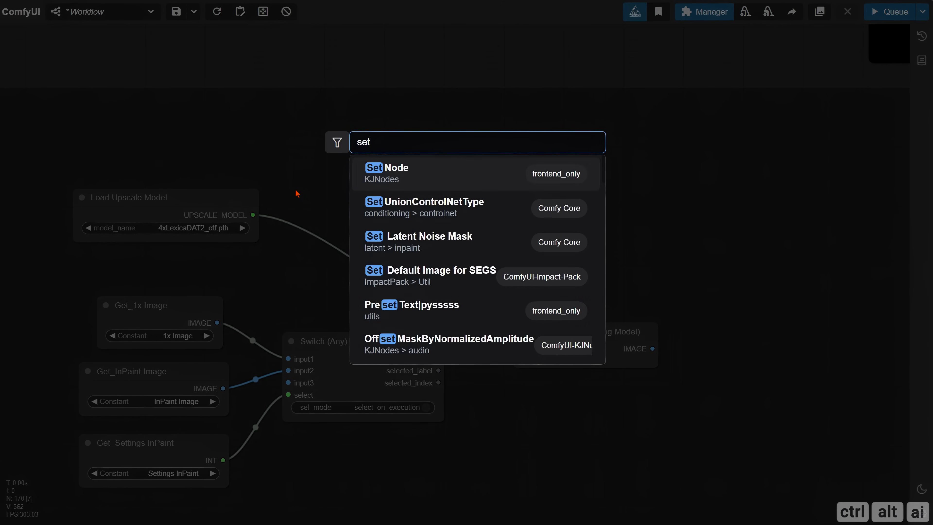
key("Return")
left_click_drag(305, 200, 253, 215)
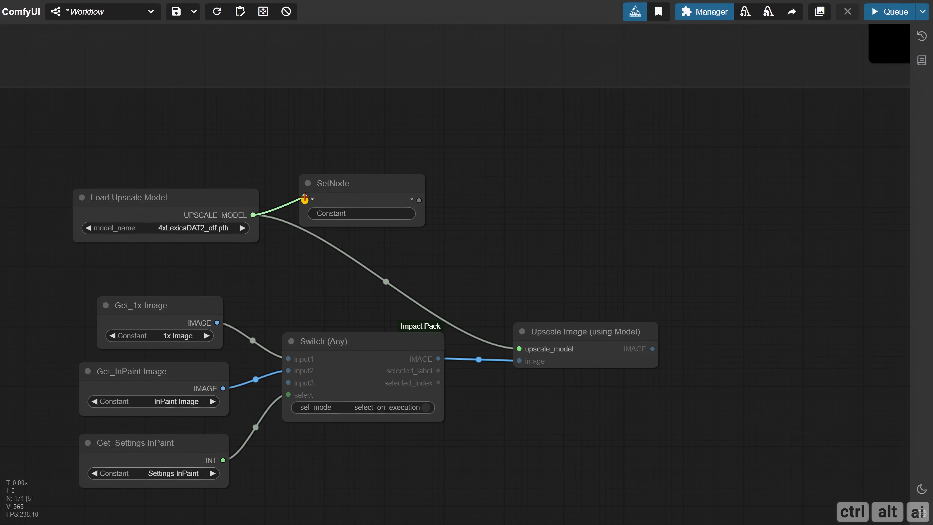
left_click(363, 211)
type("Upscale Model")
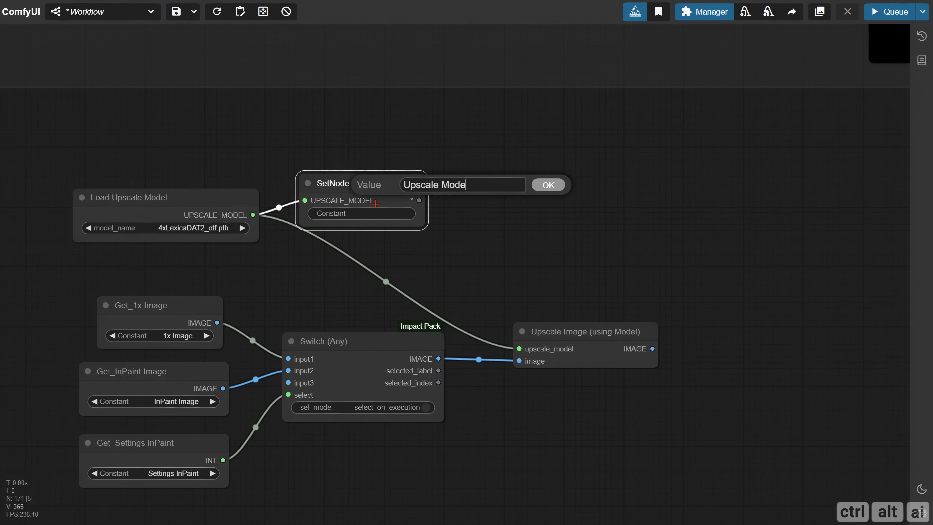
key("Return")
Add an Upscale Image By node and connect the Upscale Image (using Model) output to its image input.
left_click_drag(535, 271, 207, 235)
left_click_drag(253, 294, 220, 304)
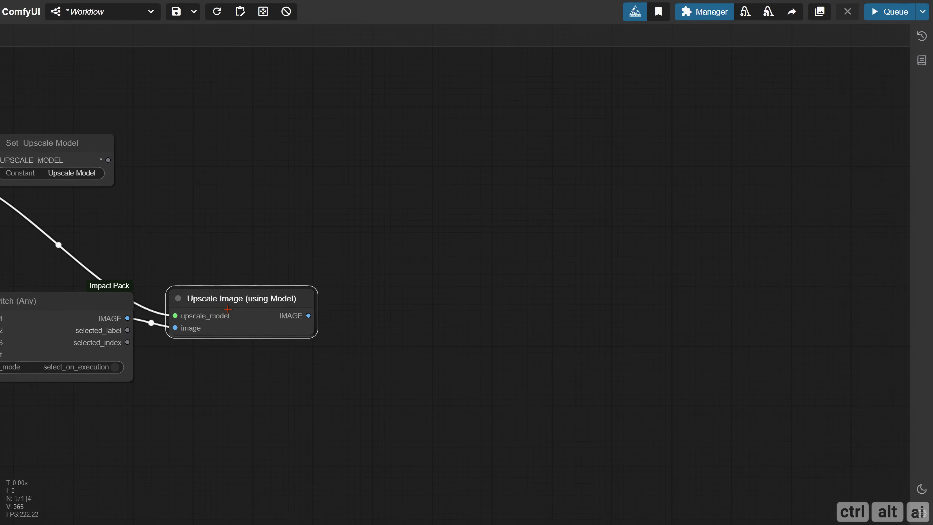
left_click_drag(398, 288, 332, 288)
double_click(336, 286)
type("upscale im")
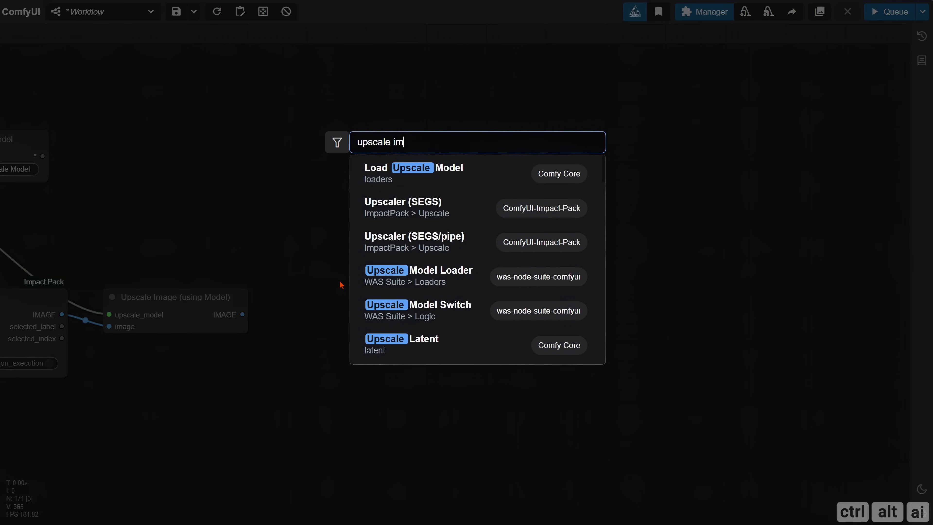
type("age by")
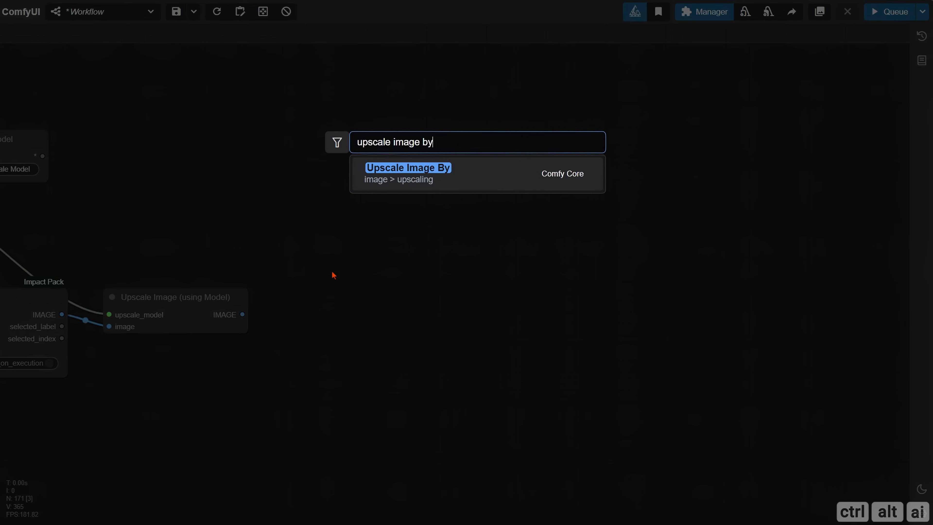
left_click(448, 172)
left_click_drag(361, 288, 332, 300)
left_click_drag(242, 315, 300, 309)
Set the Upscale Image By node to the lanczos method with scale_by 0.25.
left_click(426, 322)
left_click(446, 374)
left_click(447, 335)
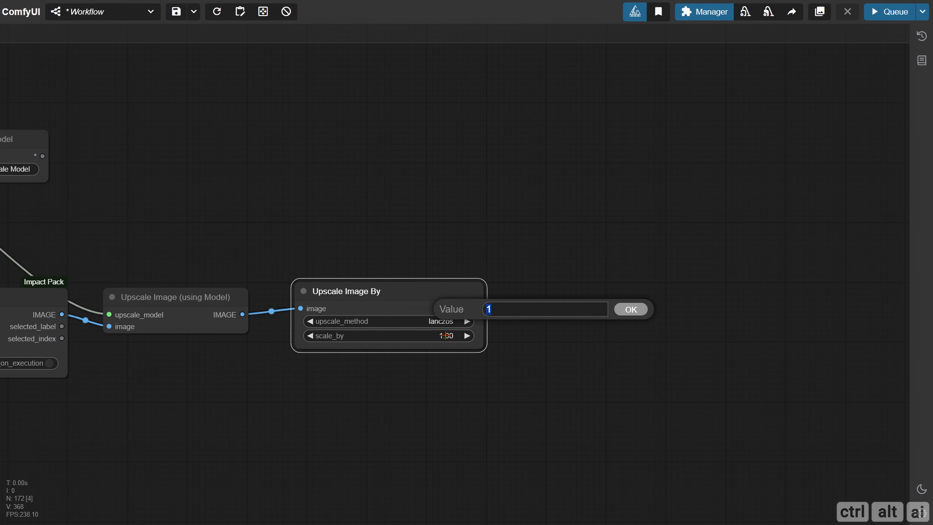
type("0.25")
key("Return")
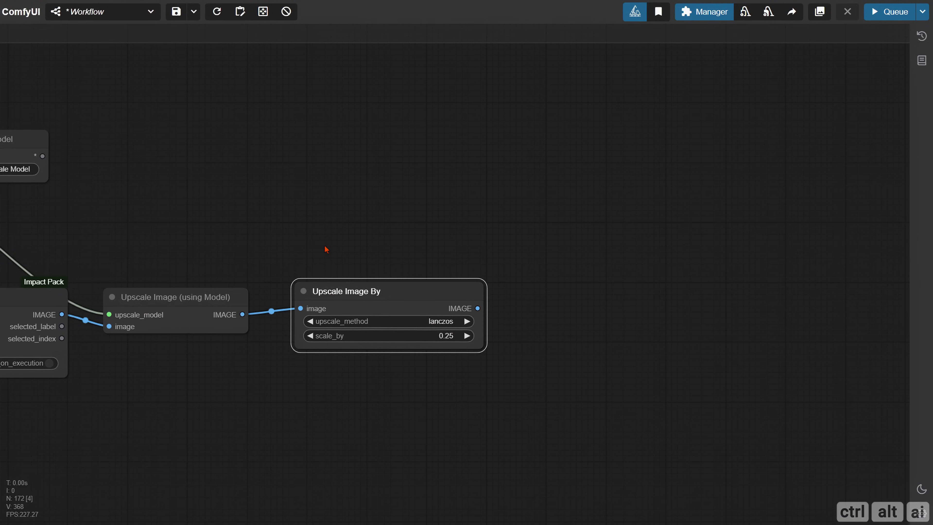
Add a VAE Encode (Tiled) node with tile_size 1024 and connect the Upscale Image By output to its pixels input.
left_click_drag(429, 226, 244, 207)
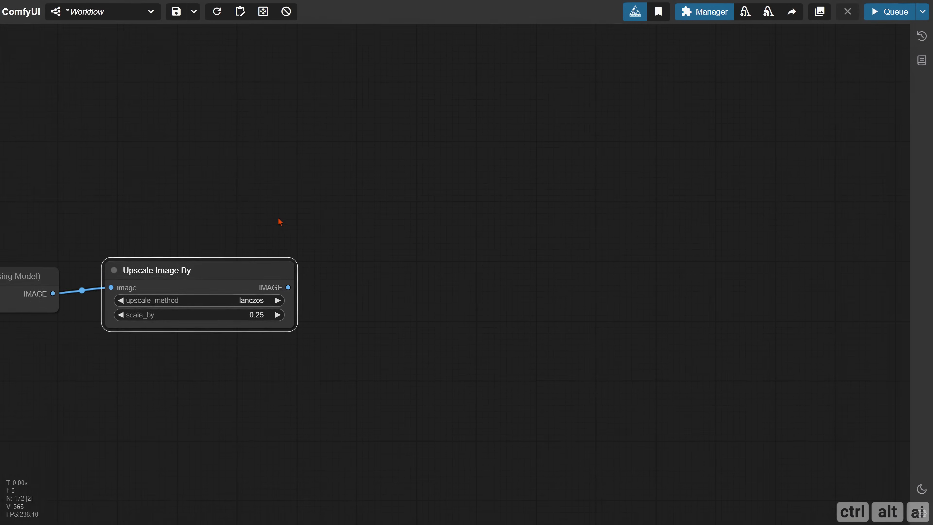
double_click(345, 259)
type("vae encods")
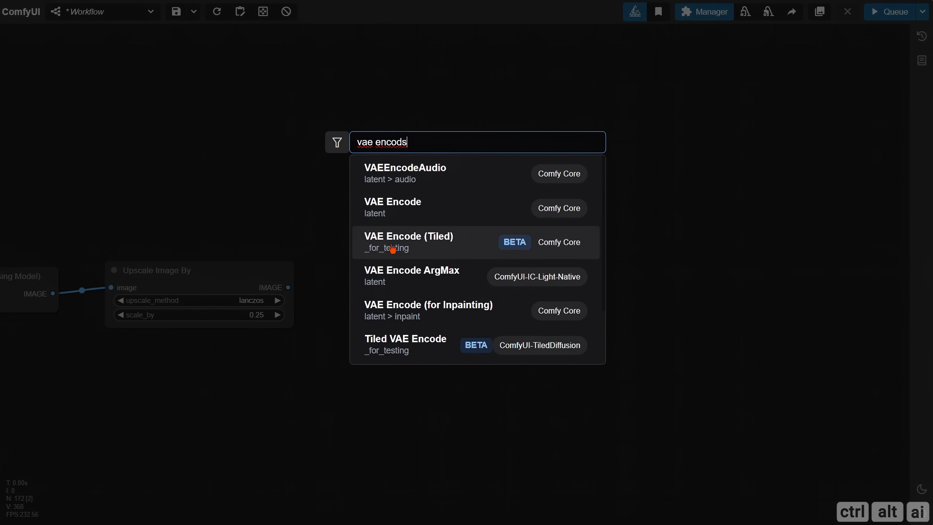
left_click(388, 249)
left_click_drag(451, 282, 500, 296)
left_click(500, 295)
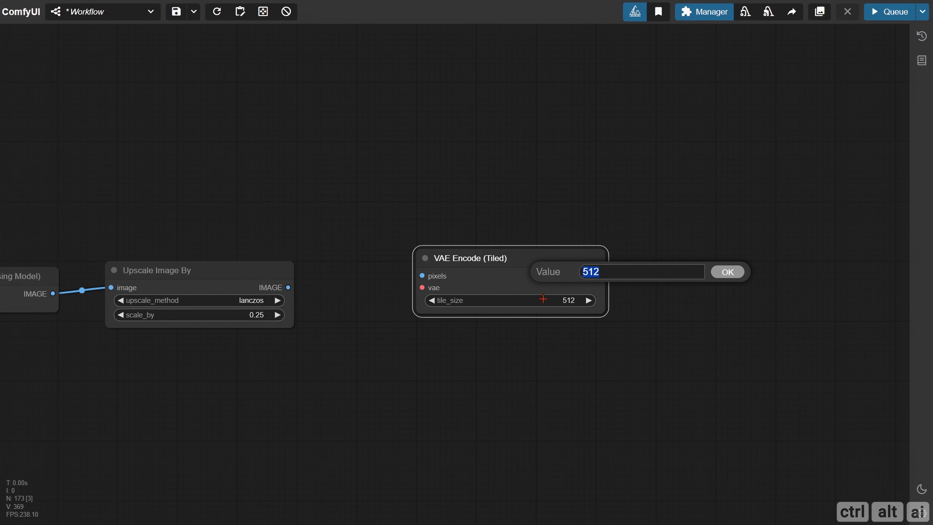
type("1024")
key("Return")
left_click(277, 289)
mouse_move(277, 288)
left_mouse_down()
mouse_move(253, 288)
mouse_move(529, 275)
left_mouse_up()
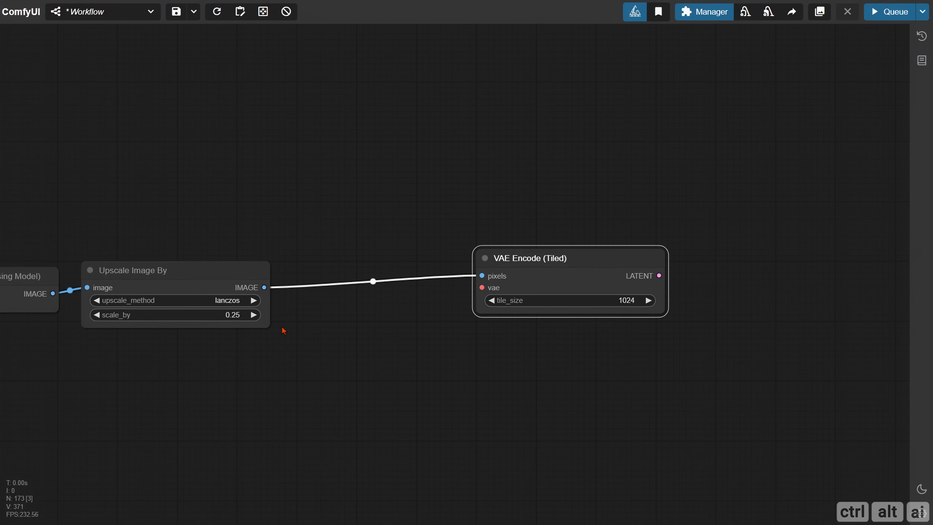
Add a GetNode set to the VAE constant and connect it to the vae input of VAE Encode (Tiled).
double_click(281, 328)
type("get")
left_click(395, 180)
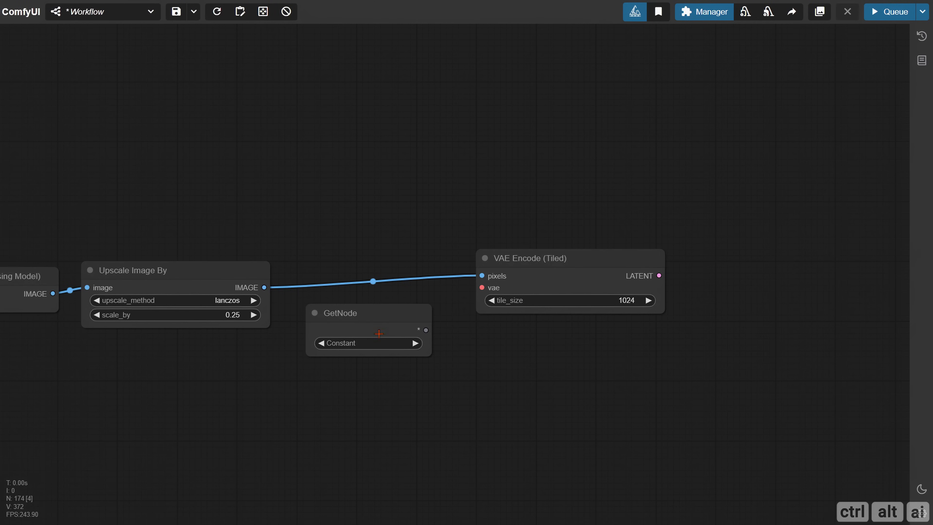
left_click(385, 343)
type("vae")
left_click(409, 359)
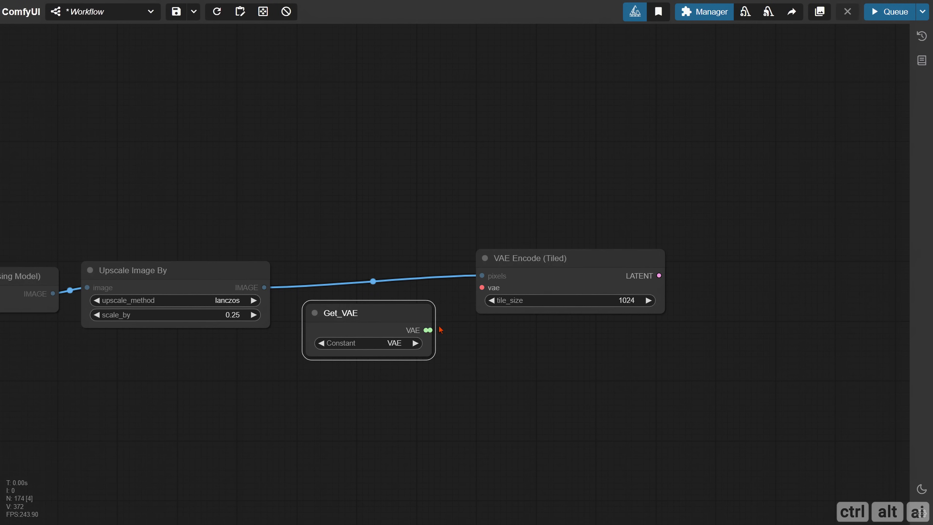
left_click_drag(426, 330, 458, 264)
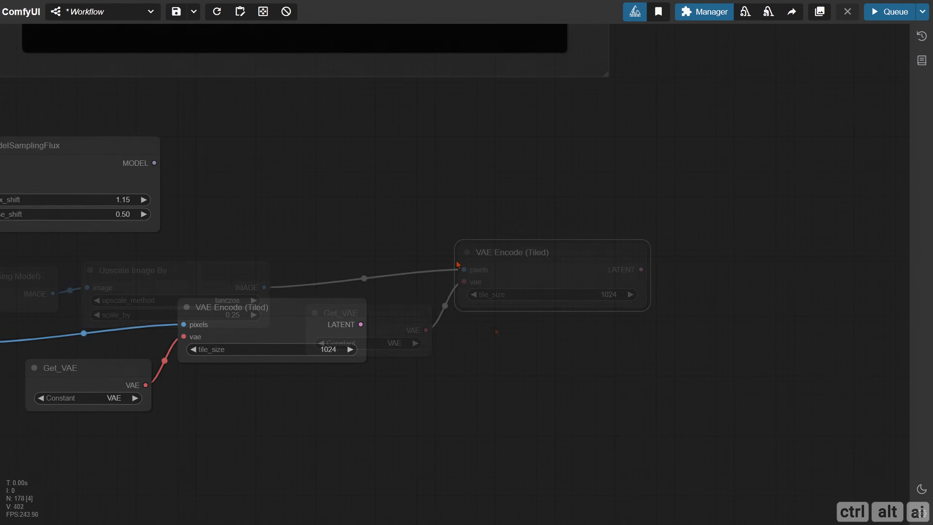
Add a Flux Sampler node and connect the ModelSamplingFlux output to its model input.
double_click(454, 240)
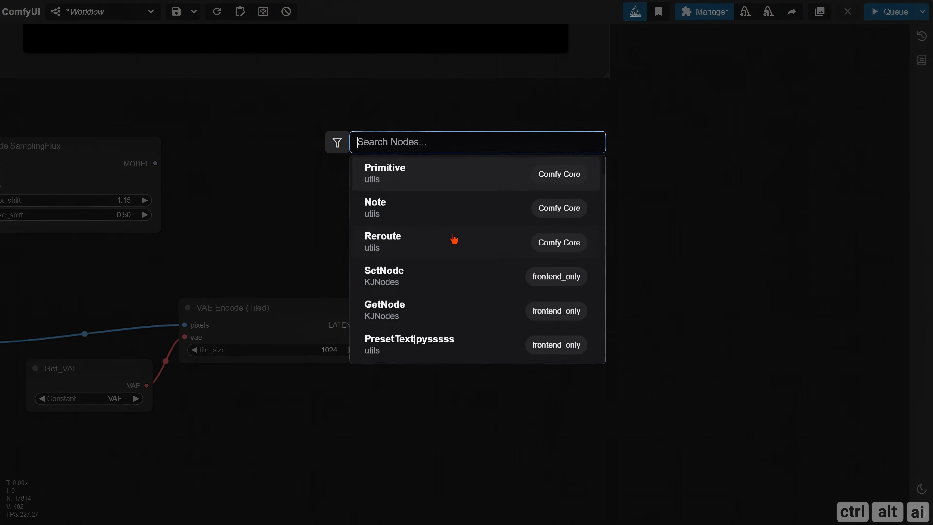
type("flux sample")
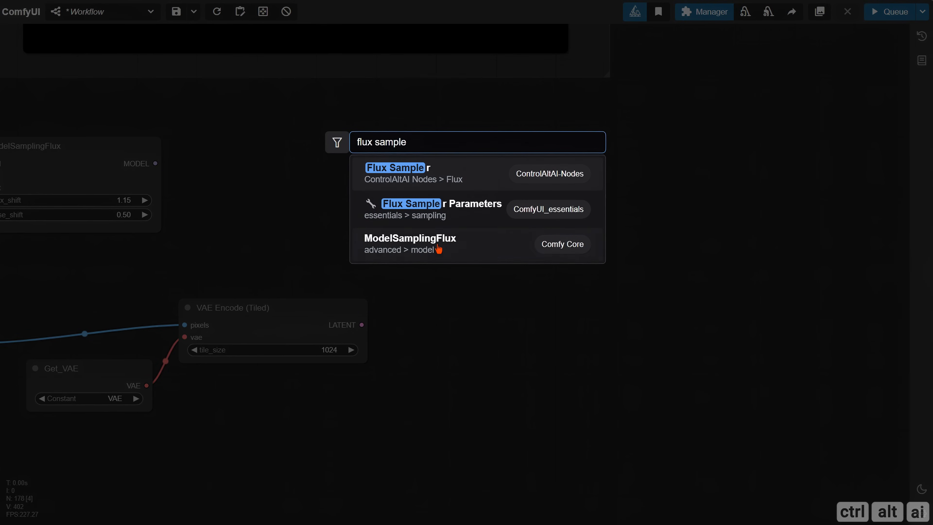
left_click(426, 170)
left_click_drag(155, 163, 448, 211)
Feed the Flux Sampler conditioning from a GetNode set to FluxGuidance and its latent_image from VAE Encode (Tiled).
left_click_drag(133, 384, 447, 223)
left_click(277, 225)
left_click(295, 268)
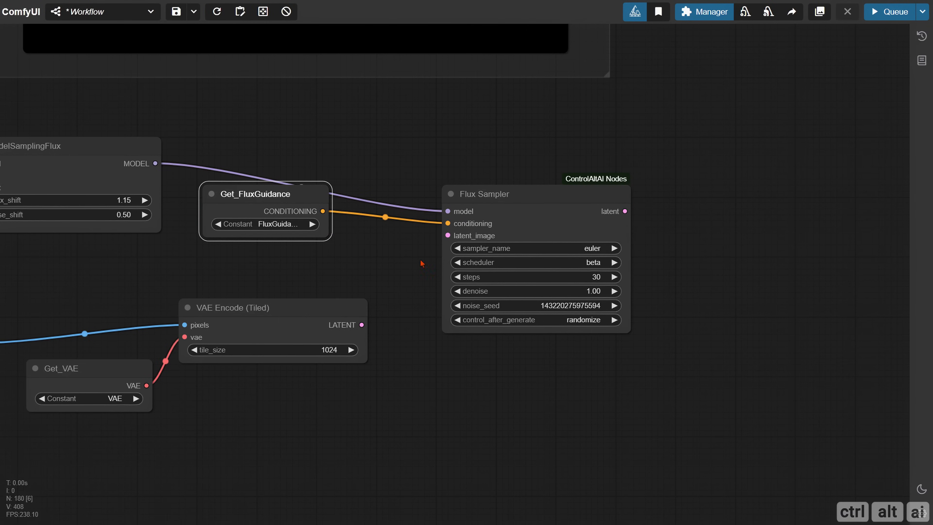
left_click_drag(361, 324, 448, 237)
Set the Flux Sampler's sampler_name to heunpp2 and its steps to 42.
left_click(591, 249)
left_click(610, 305)
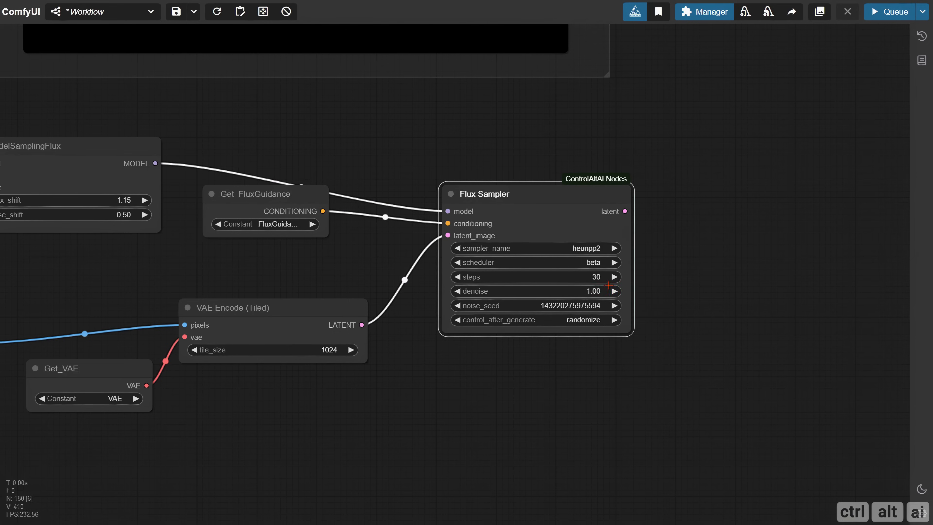
left_click(593, 276)
type("42")
key("Return")
left_click(589, 305)
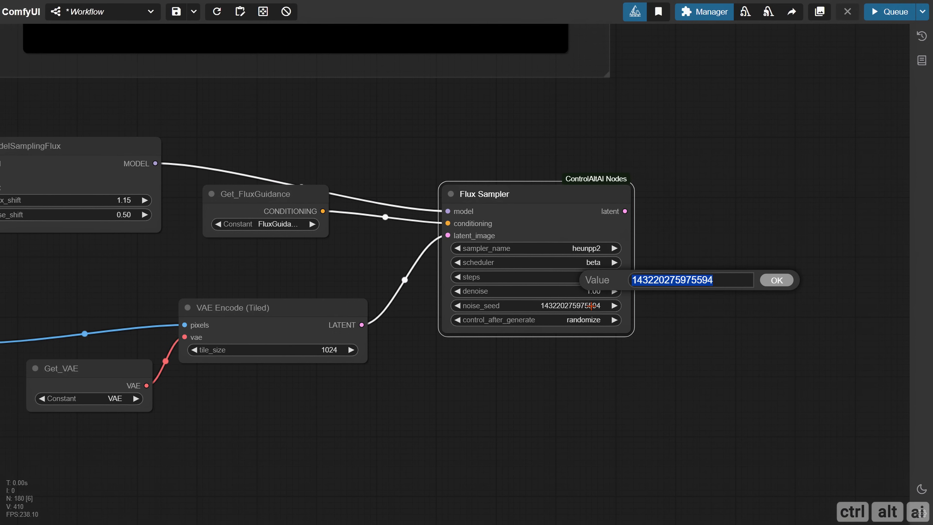
key("End")
key("Return")
left_click(584, 319)
left_click(610, 320)
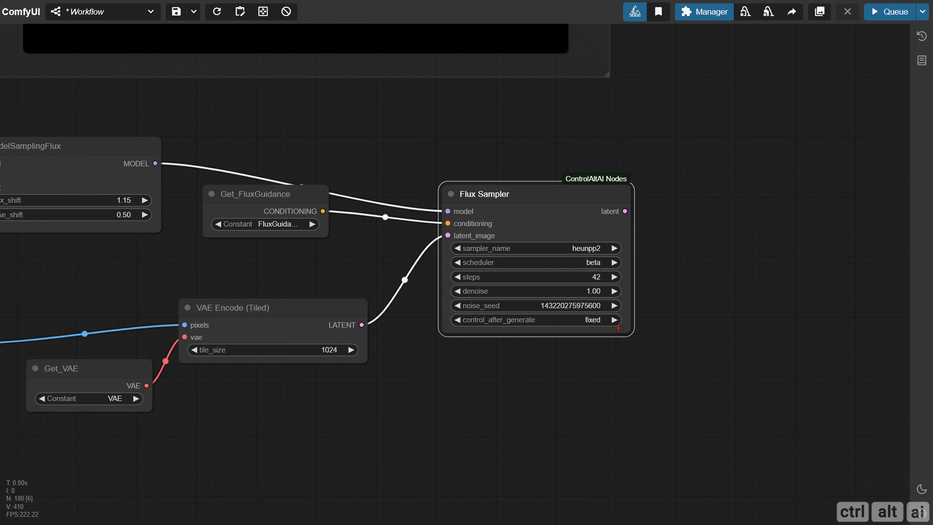
left_click(586, 291)
key("Return")
Add a VAE Decode (Tiled) node and connect the Flux Sampler latent and the Get_VAE output to its inputs.
left_click_drag(630, 391, 483, 386)
double_click(589, 225)
type("va")
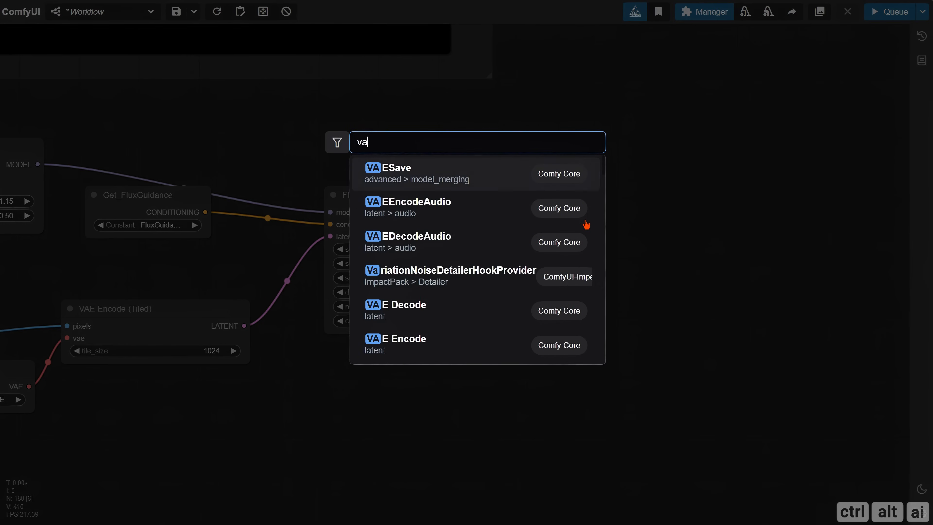
type("e")
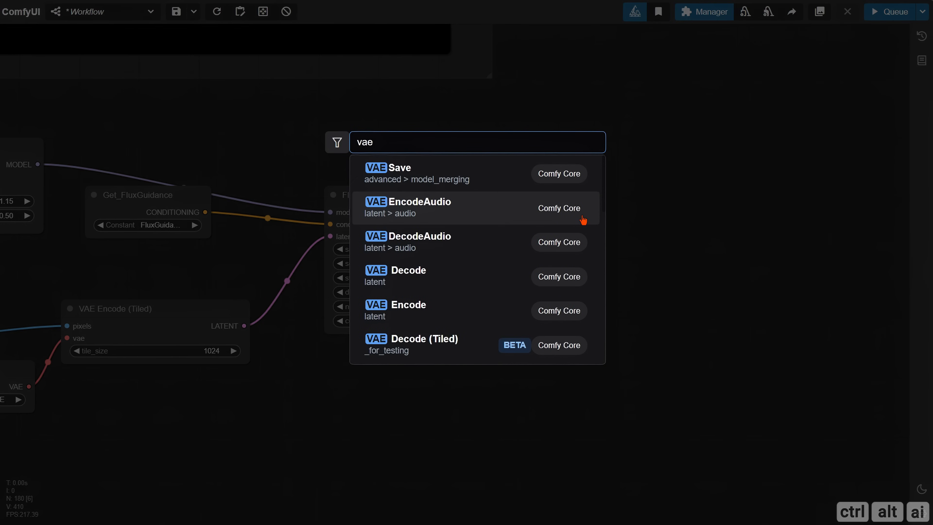
left_click(443, 345)
left_click_drag(507, 212, 592, 228)
left_click_drag(29, 386, 618, 254)
Set the VAE Decode (Tiled) tile_size to 1024 and reposition the node closer to the Flux Sampler.
left_click(697, 249)
type("10")
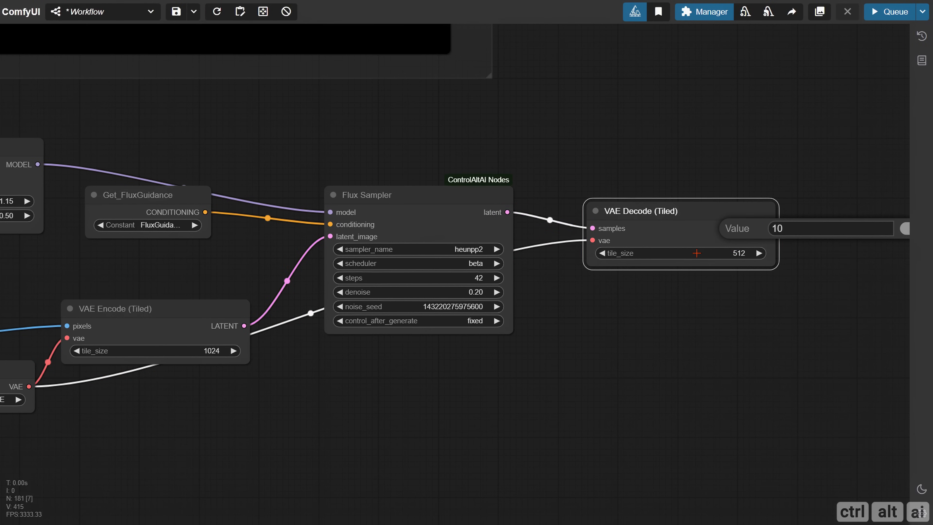
type("24")
key("Return")
left_click_drag(740, 305, 586, 309)
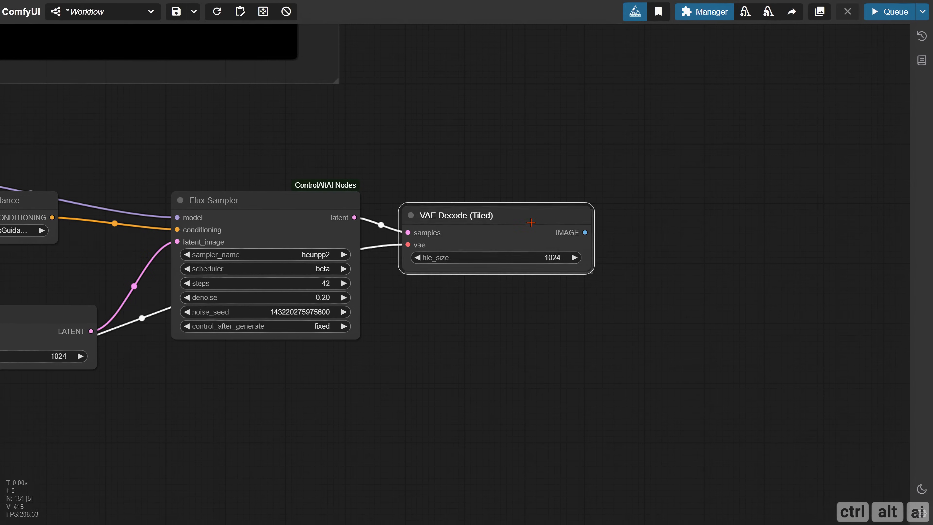
left_click_drag(531, 222, 528, 225)
Add a SetNode fed by the VAE Decode (Tiled) image output and name its constant "1x Details".
left_click_drag(499, 319, 257, 347)
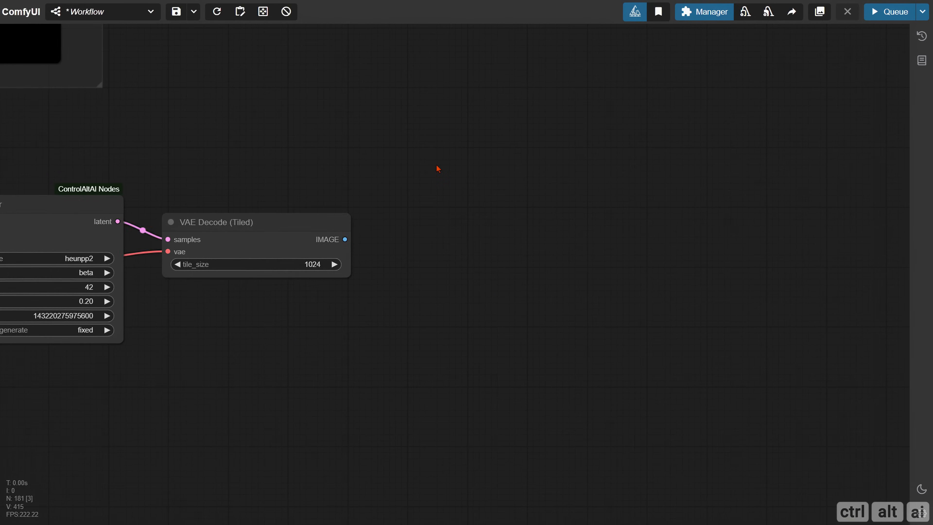
double_click(437, 165)
type("set")
left_click(422, 173)
left_click_drag(453, 173, 440, 203)
left_click_drag(345, 239, 432, 204)
left_click(499, 219)
type("1x D")
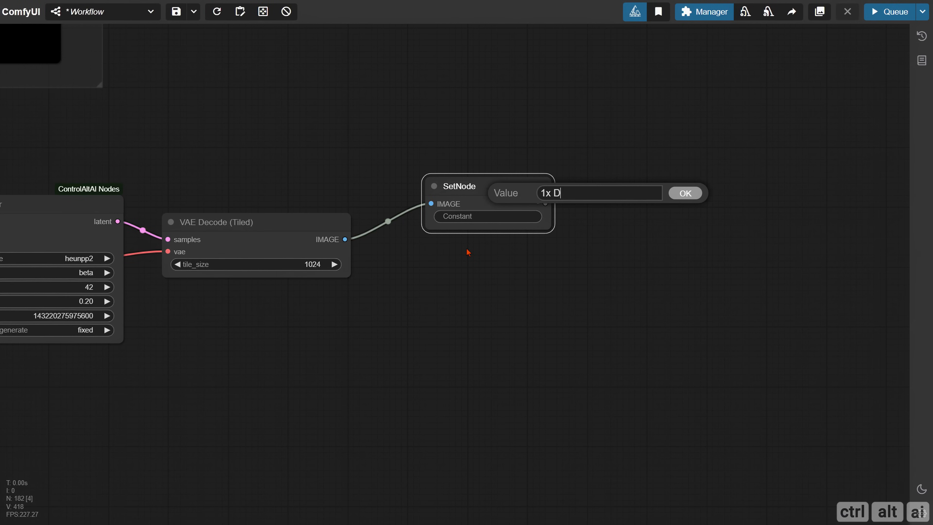
type("etails")
key("Return")
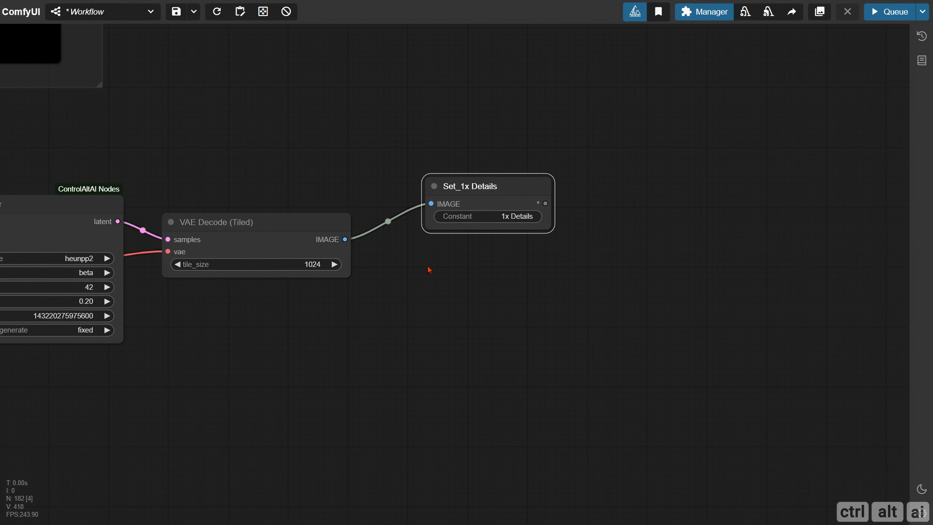
Add a LayerUtility: Purge VRAM node, turn off purge_models and feed it from the VAE Decode (Tiled) image output.
double_click(430, 285)
type("purge")
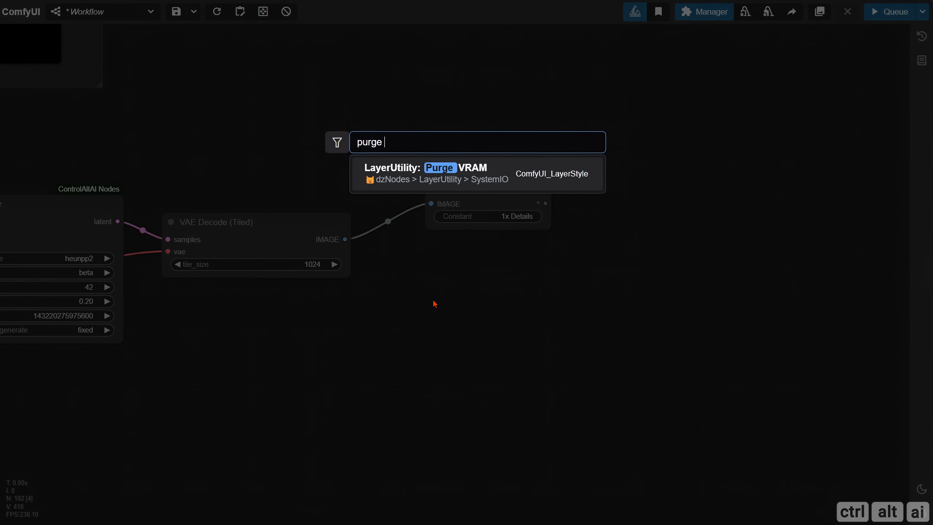
key("Return")
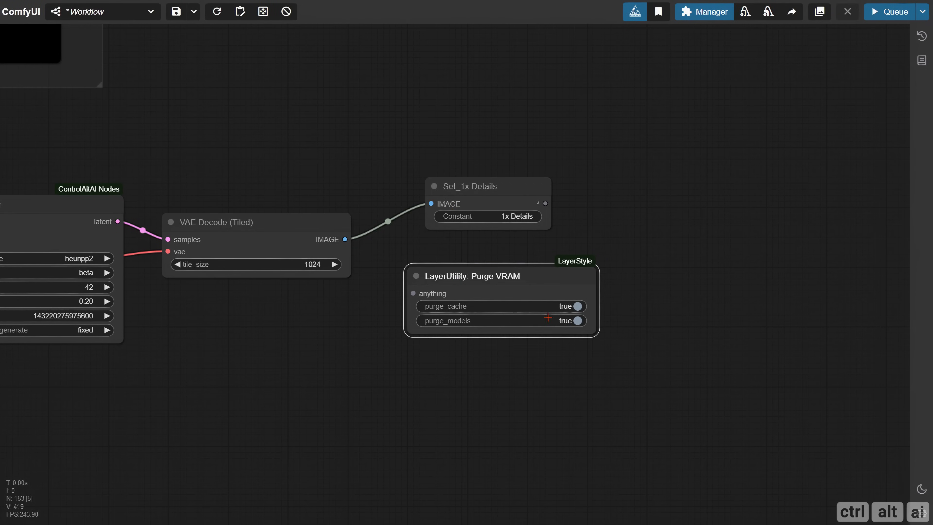
left_click(581, 324)
left_click_drag(345, 240, 422, 292)
Add an image preview node connected to the VAE Decode (Tiled) output and enlarge it.
left_click_drag(331, 319, 273, 299)
left_click_drag(288, 219, 666, 126)
left_click(584, 317)
left_click_drag(790, 140, 569, 373)
Select the whole upscaling node chain, including the preview, and shift it left against the neighbouring group.
scroll(348, 413, "down", 11)
left_click_drag(217, 413, 479, 388)
scroll(479, 388, "down", 2)
left_click_drag(754, 296, 726, 296)
left_click_drag(134, 261, 654, 389)
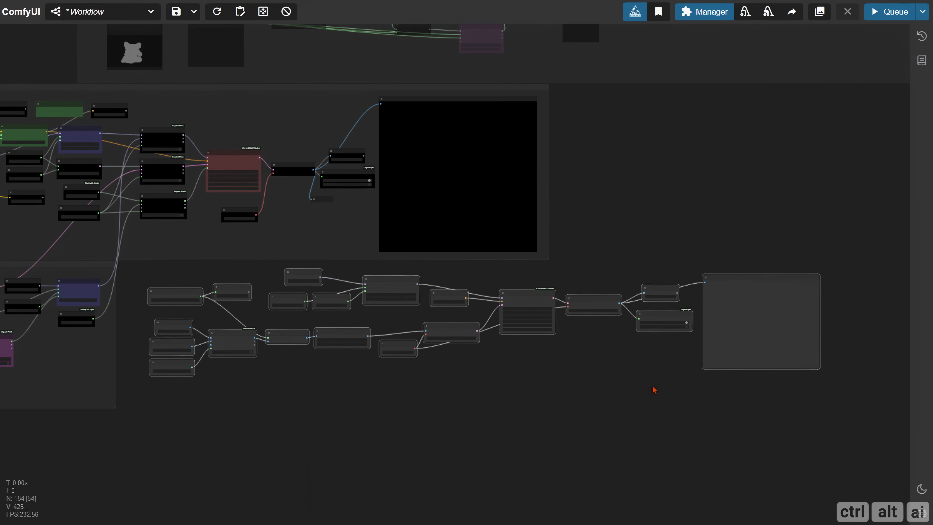
left_click_drag(522, 313, 511, 323)
Create a group around the selected upscaling nodes, enlarge it and space the nodes inside its border.
right_click(215, 272)
left_click(264, 381)
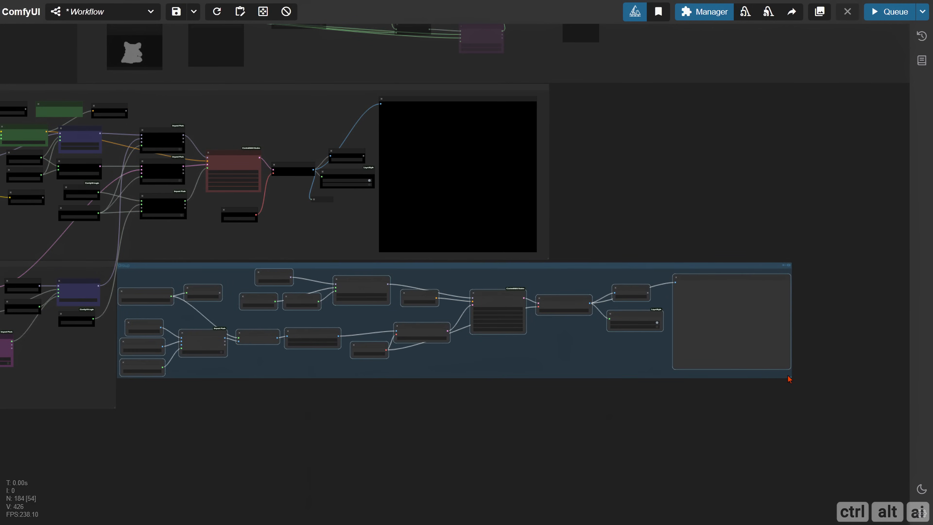
left_click_drag(790, 377, 819, 427)
left_click_drag(173, 309, 177, 318)
Title the new upscaling group "Flux 1x Add".
left_click(169, 302)
right_click(168, 302)
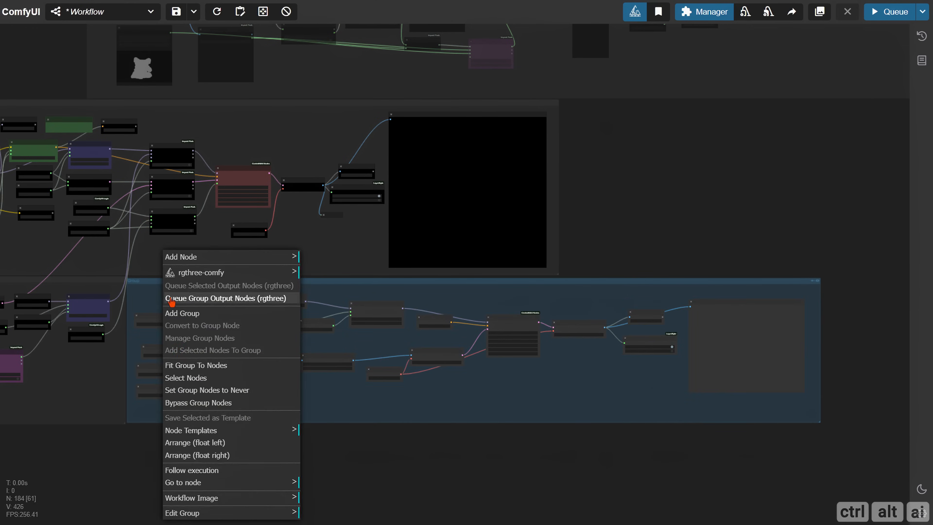
left_click_drag(311, 302, 310, 300)
right_click(309, 300)
left_click(364, 514)
left_click(464, 451)
left_click_drag(543, 452, 493, 456)
type("Flu")
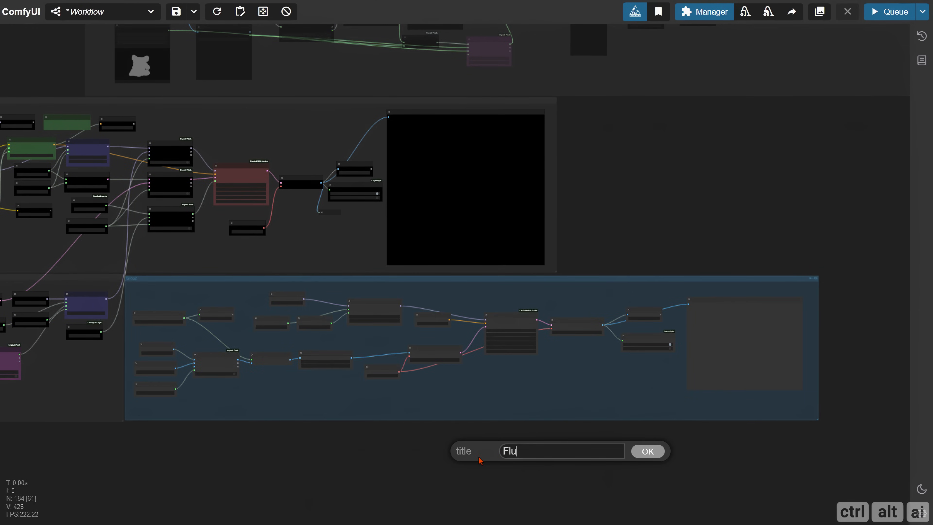
type("x 1x Add")
key("Return")
Add a GetNode in the empty area above the Flux Core group and set its constant to Width.
left_click_drag(139, 149, 309, 238)
scroll(308, 237, "up", 15)
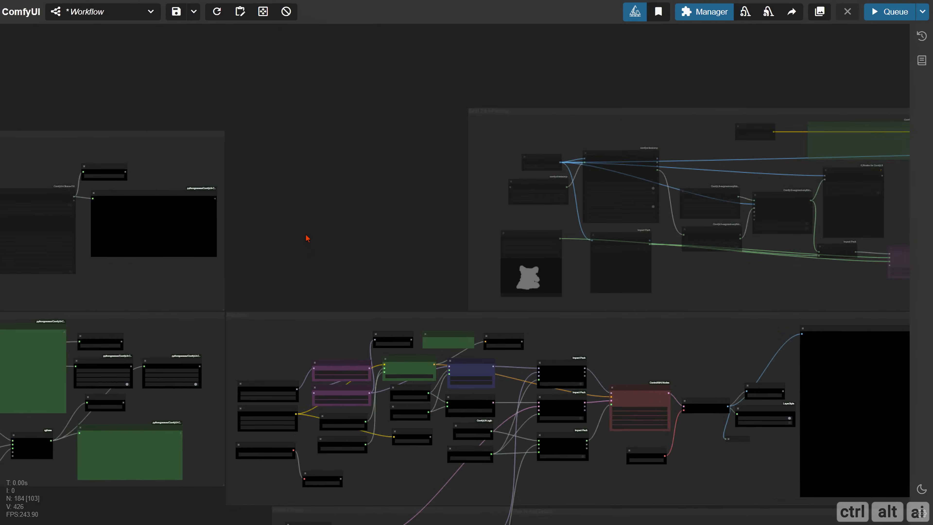
double_click(152, 178)
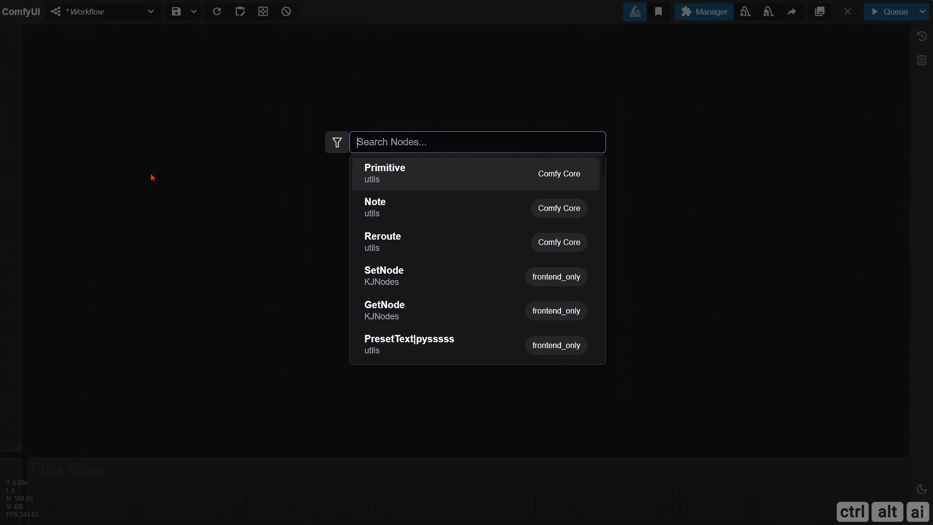
type("get")
left_click(423, 181)
left_click(233, 194)
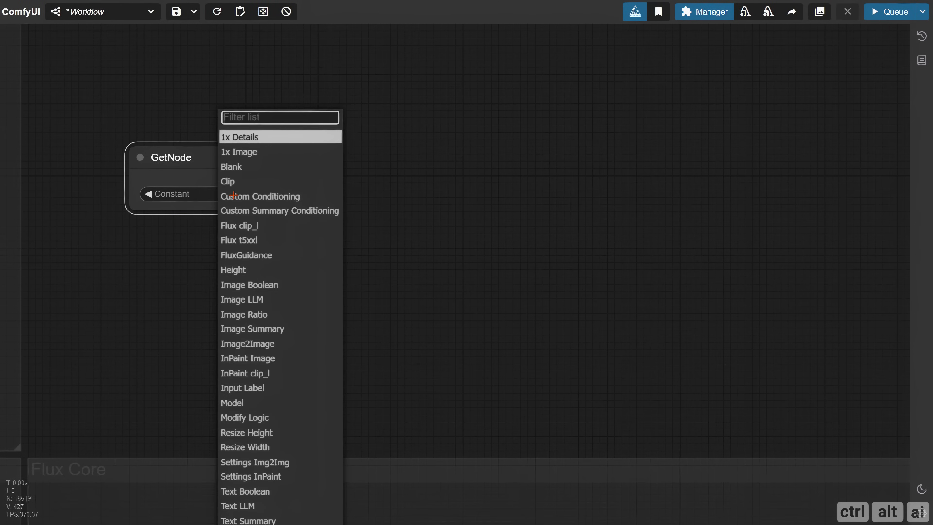
type("w")
left_click(255, 226)
Duplicate the Get_Width node below the original and set the copy's constant to Height.
key("ctrl+c")
key("ctrl+v")
left_click(233, 298)
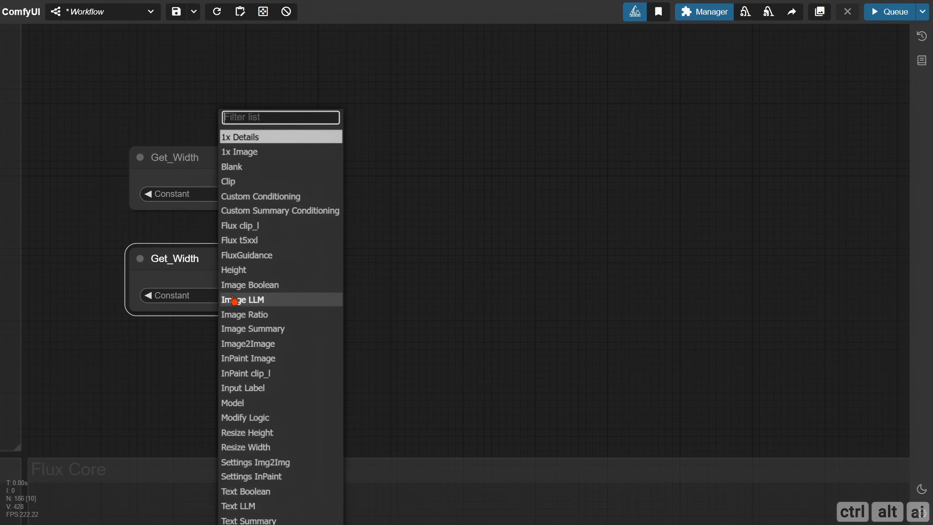
type("he")
left_click(236, 315)
Add an IntToFloat node beside Get_Width and convert its a widget to an input.
double_click(312, 183)
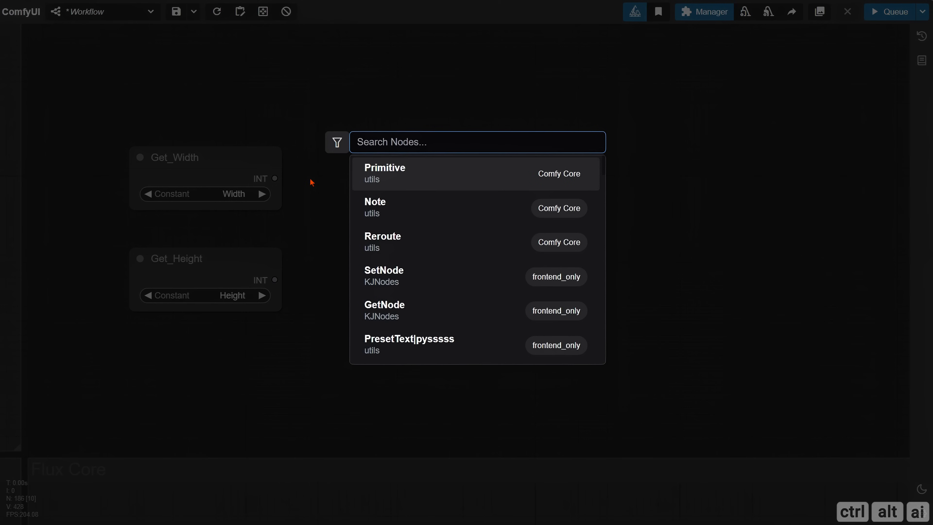
type("intto")
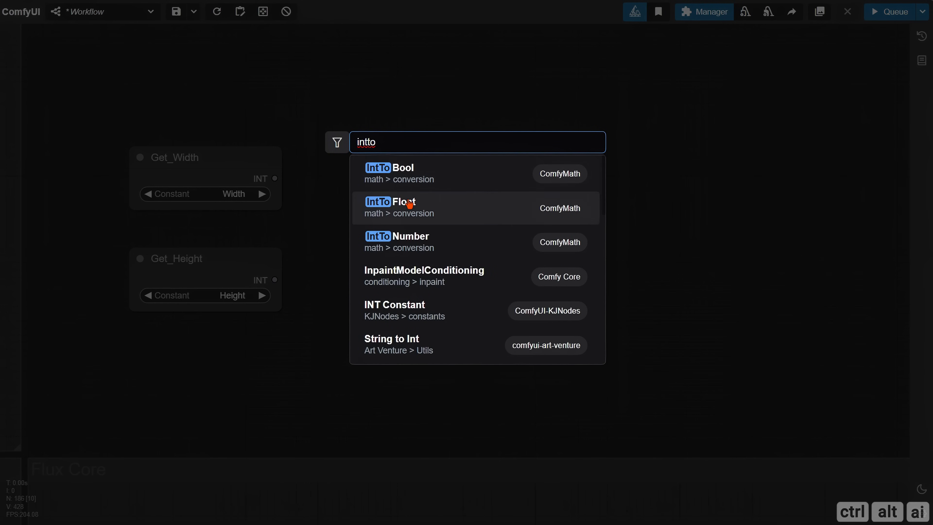
left_click(411, 204)
left_click_drag(552, 223, 460, 213)
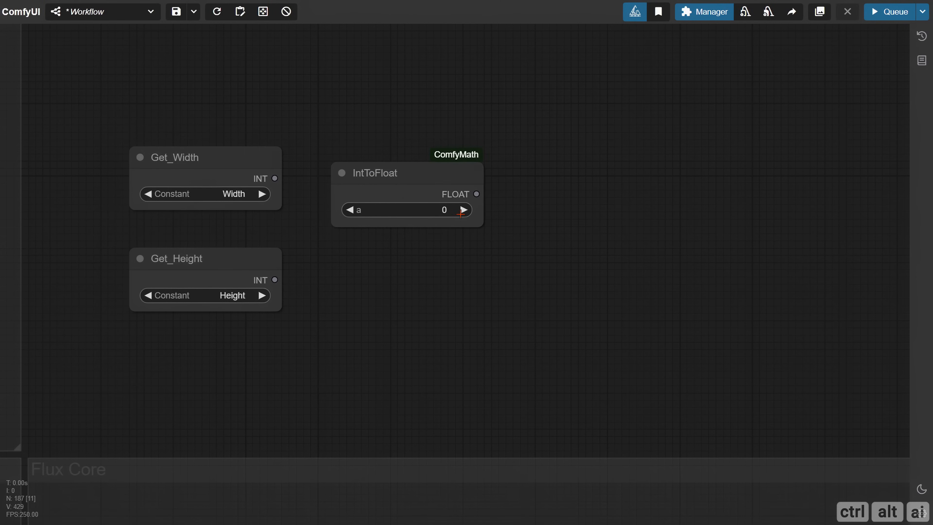
left_click_drag(394, 187, 383, 166)
right_click(377, 150)
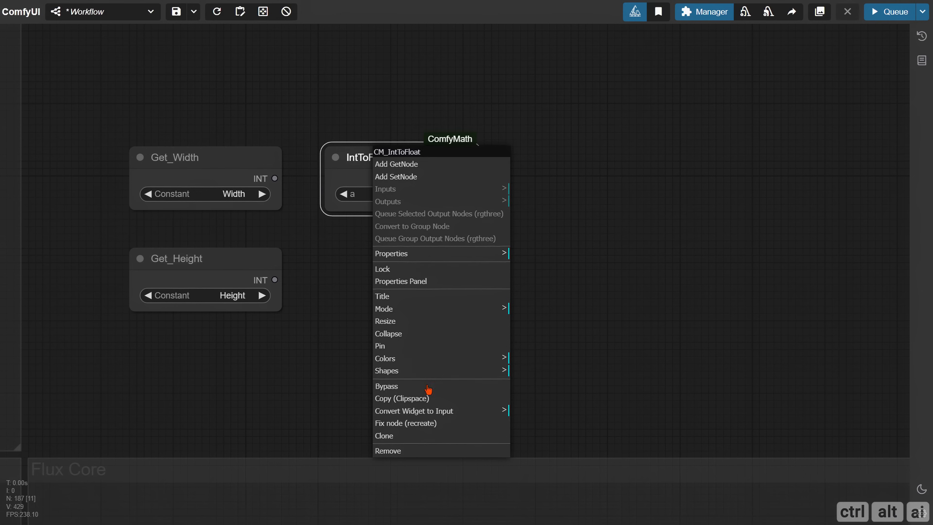
left_click(437, 410)
left_click(544, 412)
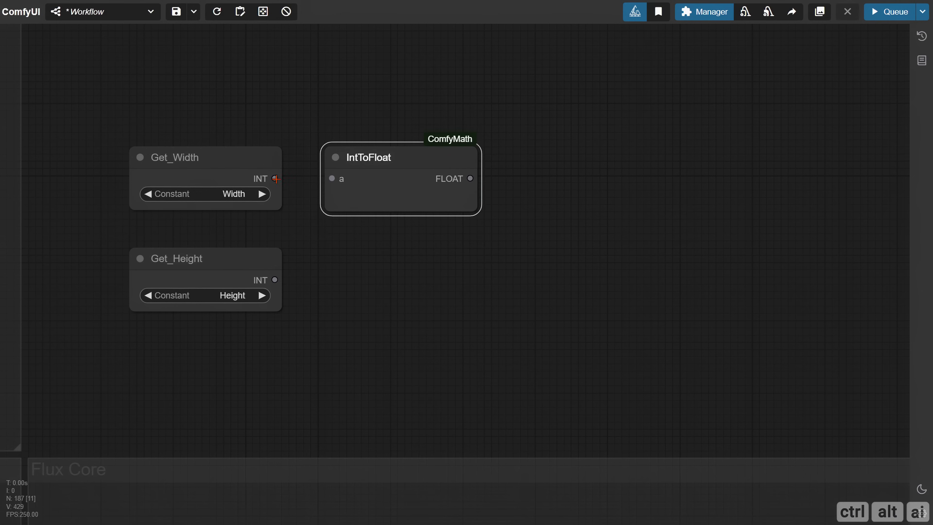
Feed Get_Width into the IntToFloat node's a input, and duplicate that node below with Get_Height connected to it.
left_click_drag(275, 179, 370, 263)
left_click_drag(275, 279, 332, 272)
Add a compact Math Expression node and a duplicate below it, connecting each IntToFloat's FLOAT output to an a input.
left_click_drag(569, 274, 355, 299)
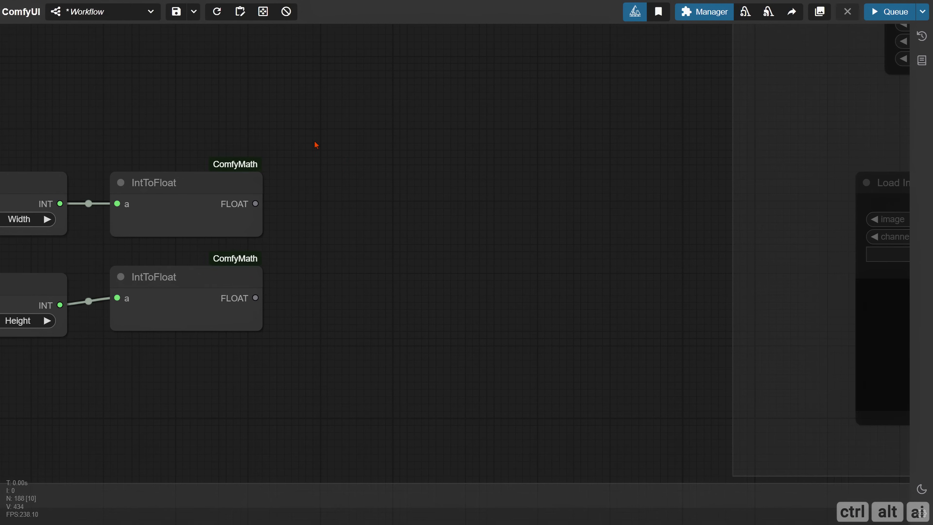
double_click(315, 143)
type("math")
left_click(372, 180)
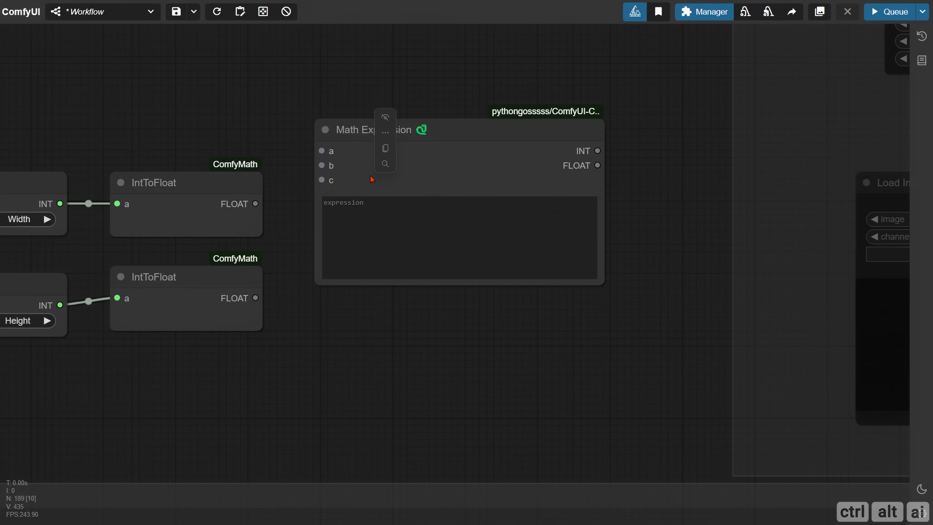
left_click_drag(429, 146, 400, 128)
left_click_drag(577, 270, 461, 227)
mouse_move(258, 202)
left_mouse_down()
mouse_move(298, 138)
mouse_move(331, 306)
left_mouse_up()
left_click_drag(255, 297, 293, 314)
Set the expression of both Math Expression nodes to a*1.25.
left_click(333, 204)
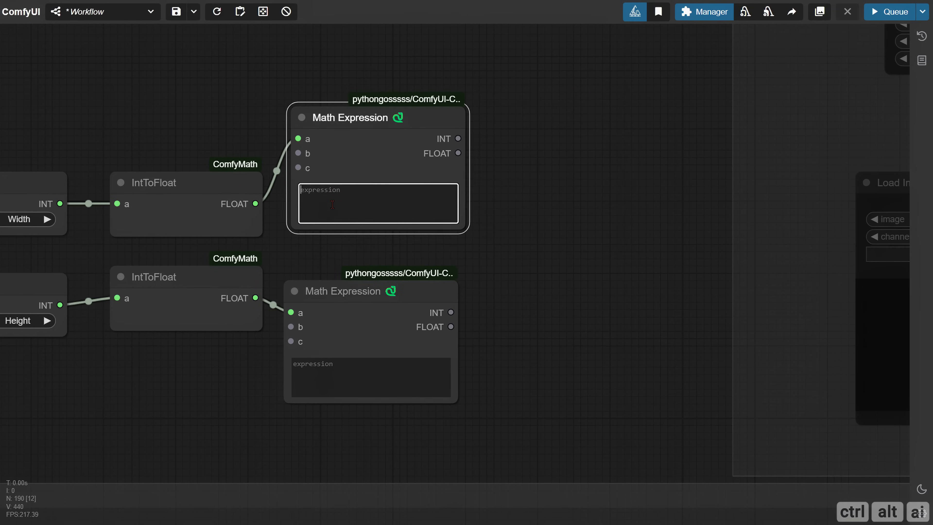
type("a*1.25")
key("ctrl+a")
key("ctrl+c")
left_click(371, 377)
key("ctrl+v")
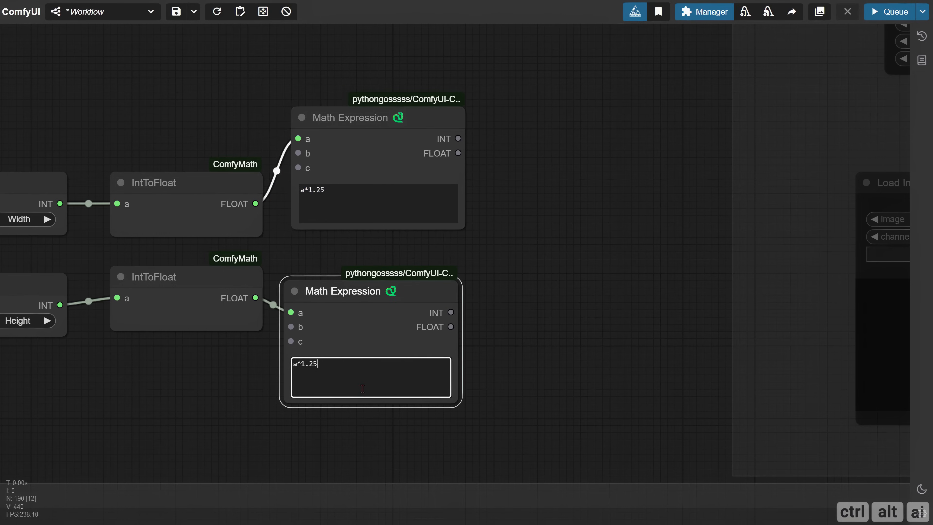
left_click(482, 313)
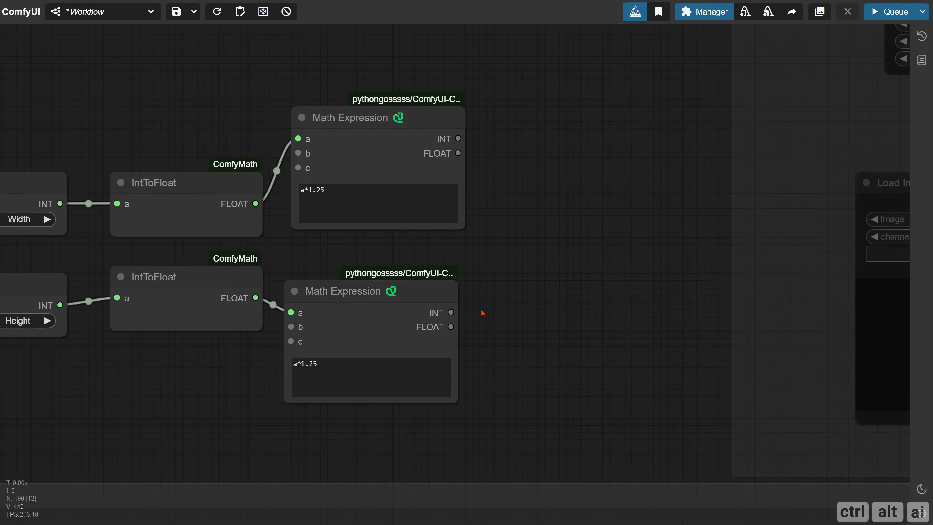
Add a SetNode and a duplicate below it, each connected to the INT output of its Math Expression node.
double_click(497, 240)
type("set")
left_click(443, 170)
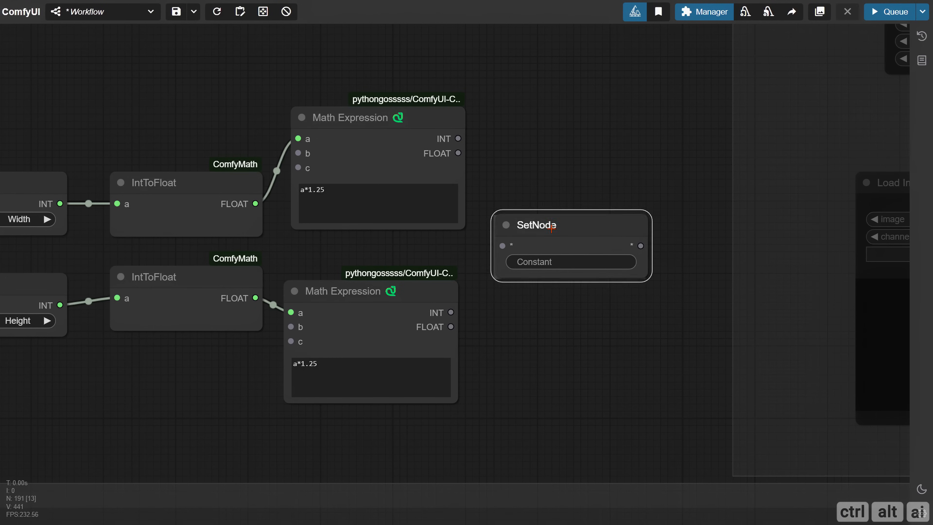
left_click_drag(552, 229, 557, 143)
left_click_drag(458, 138, 544, 297)
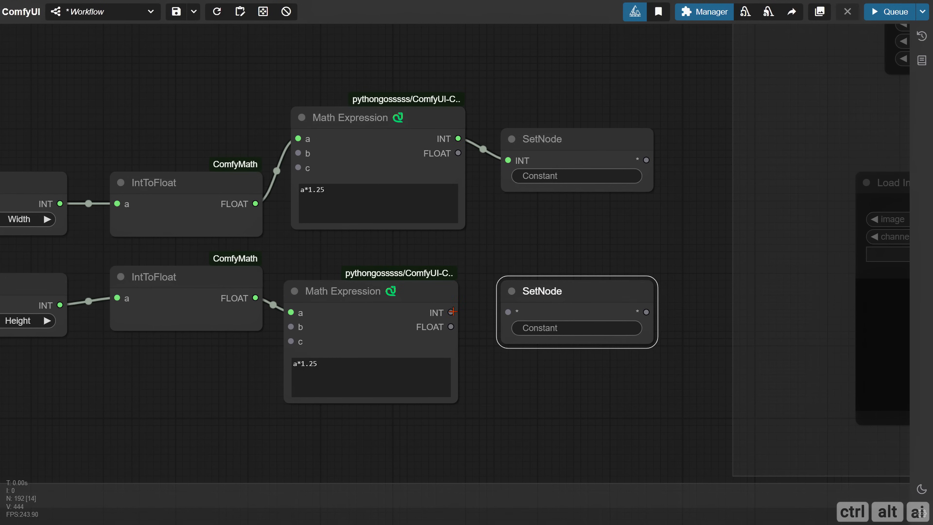
left_click_drag(452, 312, 514, 314)
Set the upper SetNode's constant to "Width 1.25x" and the lower one's to "Height 1.25x".
left_click(560, 175)
type("Widt")
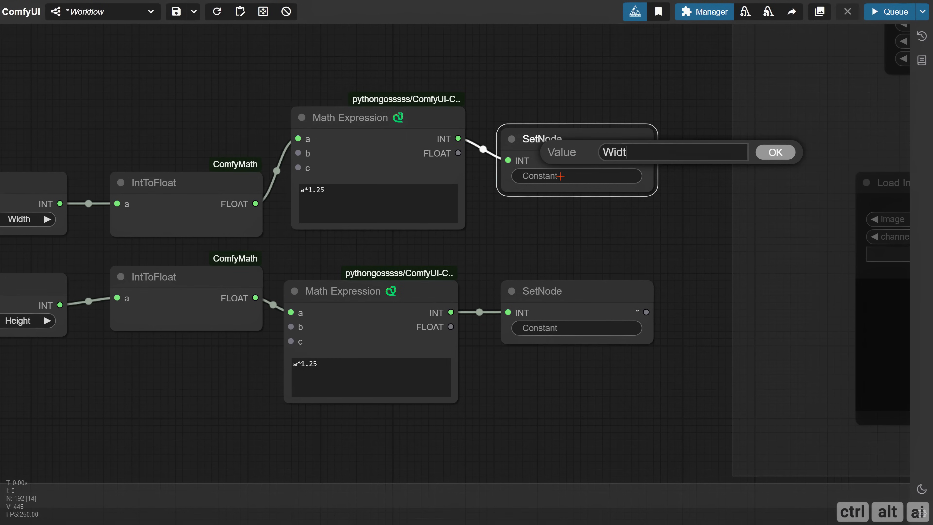
type("h 1.25x")
key("Return")
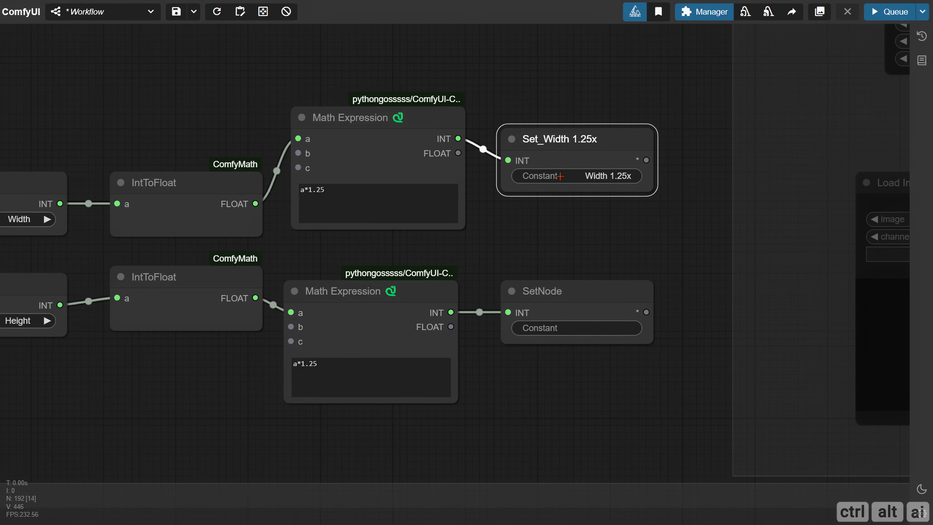
left_click(594, 327)
type("Height 1.25x")
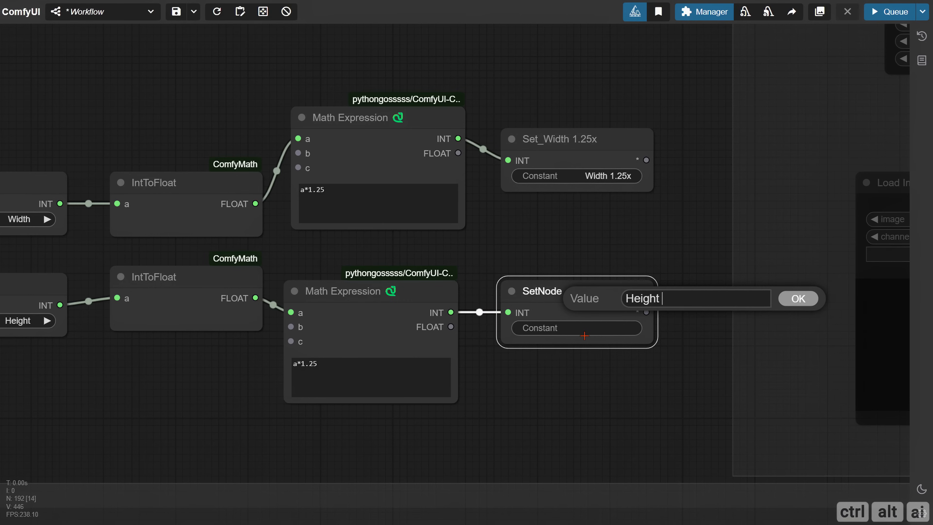
key("Return")
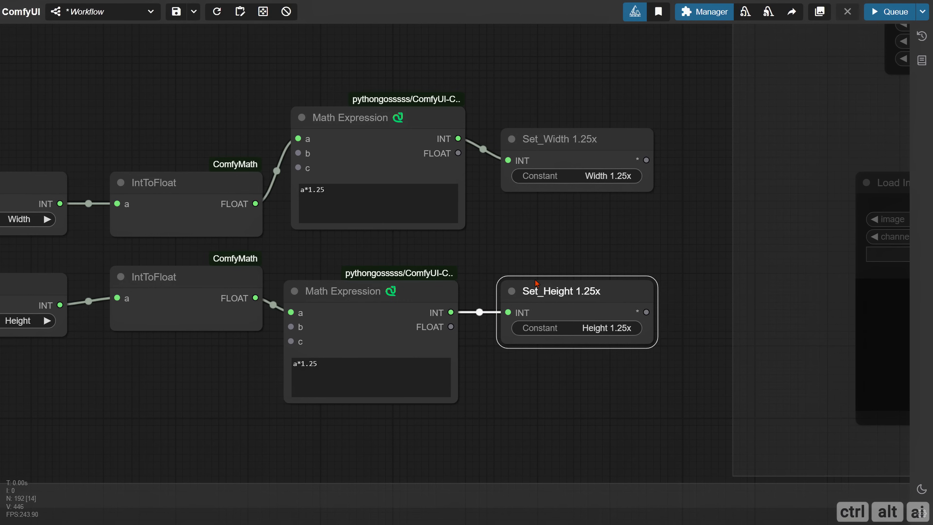
Add a group around the width and height calculation nodes, enlarge it to fill the empty area, and center the nodes inside.
scroll(584, 357, "down", 5)
left_click_drag(593, 406, 155, 169, "ctrl")
right_click(183, 111)
left_click(245, 221)
left_click_drag(621, 374, 674, 432)
left_click(217, 273)
left_click_drag(140, 206, 583, 357, "ctrl")
left_click_drag(529, 299, 565, 322)
Title the new group "Model Sampling Upscale Calculation".
left_click(226, 213)
right_click(226, 213)
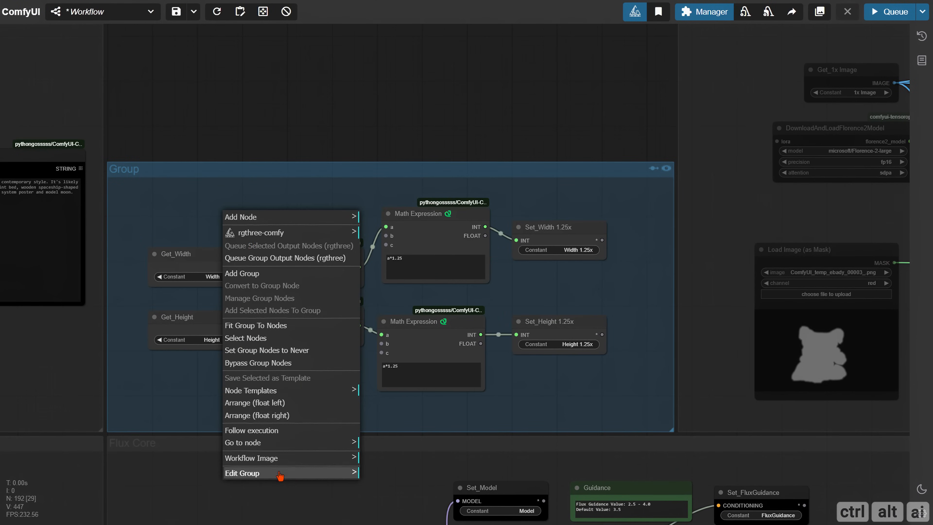
left_click(280, 474)
left_click(402, 456)
type("Model Sampling Upscale Calculation")
key("Return")
Copy the Flux 1x Add nodes and paste them into the empty canvas beside the group with the black preview.
scroll(355, 243, "down", 9)
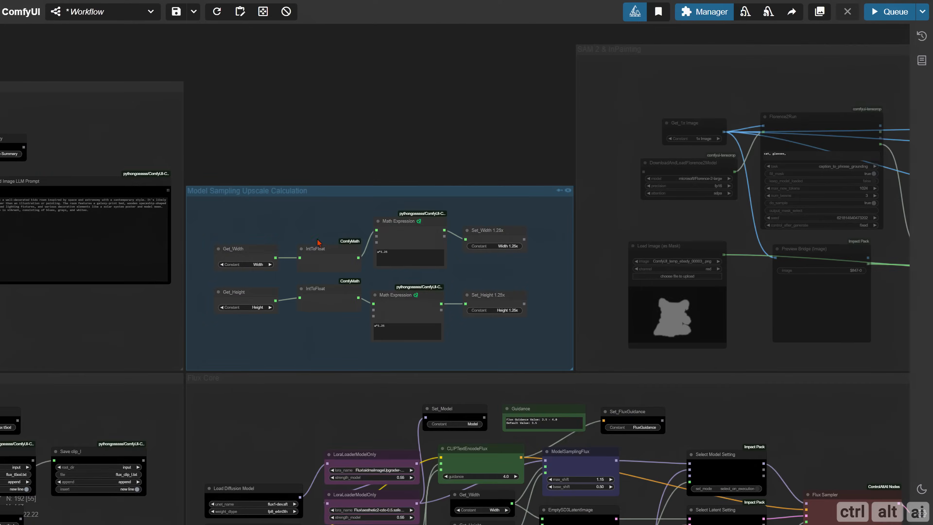
left_click_drag(573, 489, 99, 236)
left_click_drag(95, 294, 721, 416, "ctrl")
key("ctrl+c")
left_click_drag(640, 199, 374, 306)
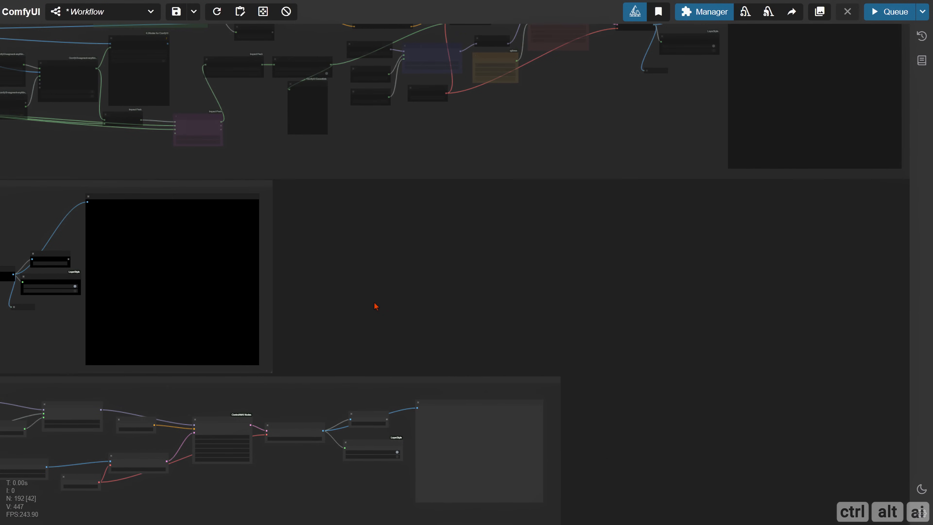
key("ctrl+v")
left_click_drag(439, 311, 327, 238)
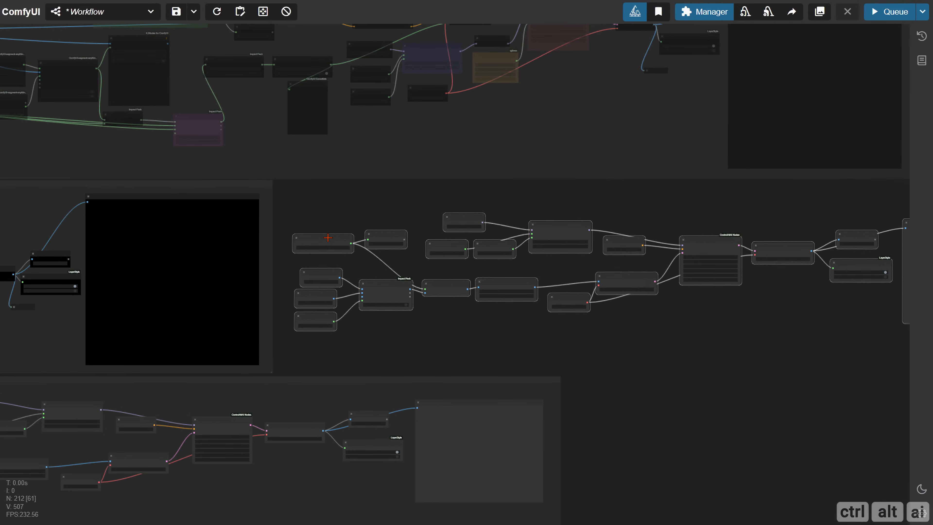
Delete the Switch (Any), Get_InPaint Image and Get_Settings InPaint nodes from the pasted copy.
scroll(375, 305, "up", 11)
left_click_drag(354, 337, 325, 366)
left_click(357, 263)
left_click_drag(358, 264, 357, 262)
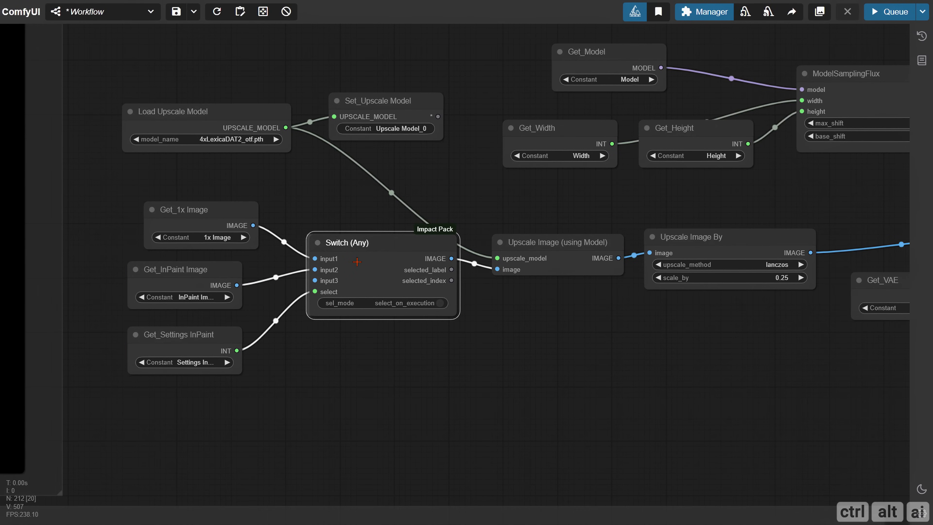
key("Delete")
left_click(177, 269)
key("Delete")
left_click(178, 334)
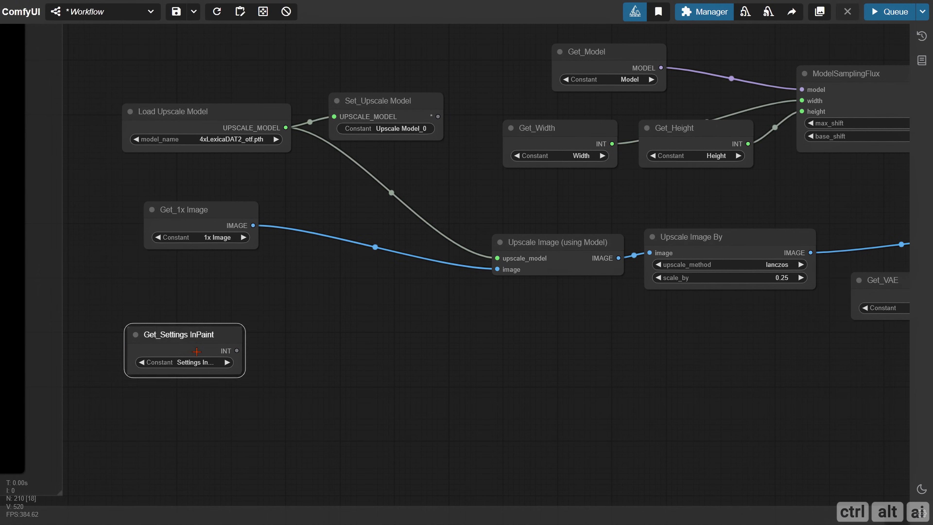
key("Delete")
Set the Get_1x Image node's constant to 1x Details and move the node closer to Upscale Image (using Model).
left_click_drag(255, 261, 206, 292)
left_click(172, 269)
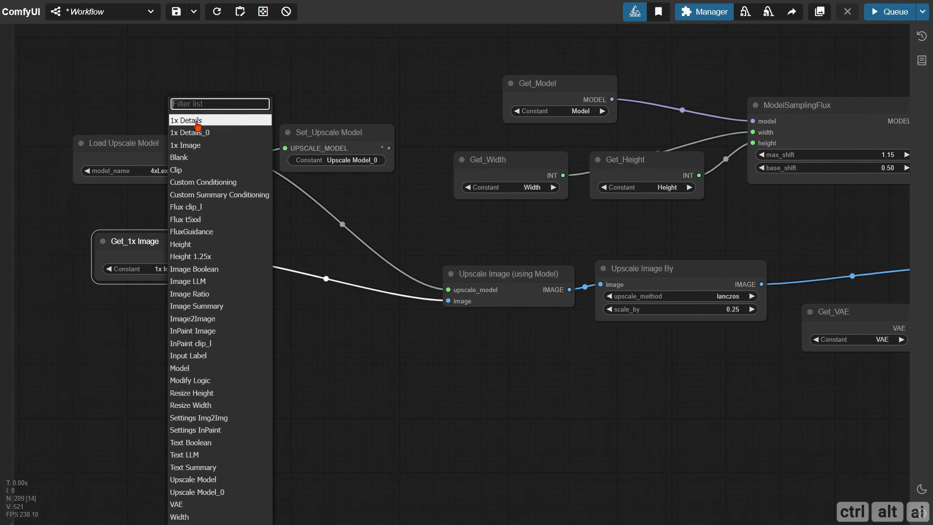
left_click(187, 120)
left_click_drag(155, 242, 244, 274)
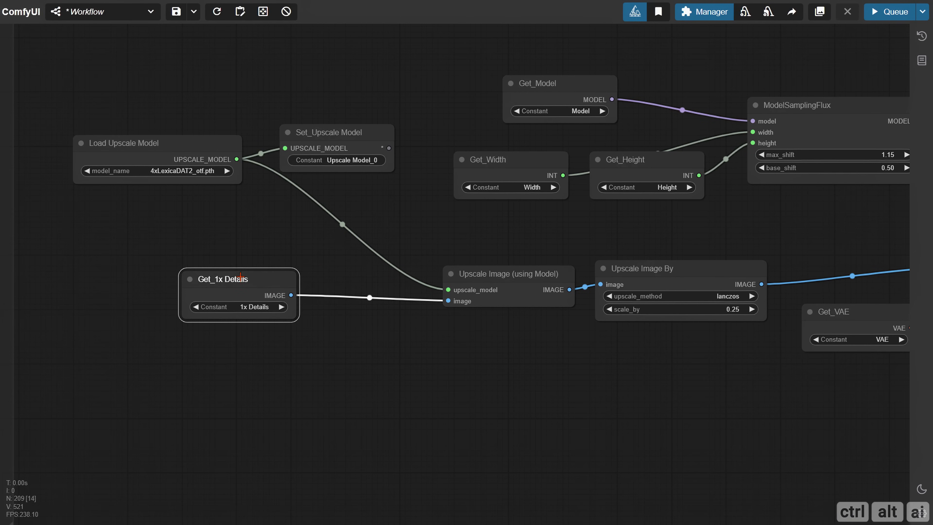
Reposition the copied Load Upscale Model node and set its model_name to 4xFaceUpDAT.pth.
left_click_drag(185, 167, 158, 151)
left_click(169, 155)
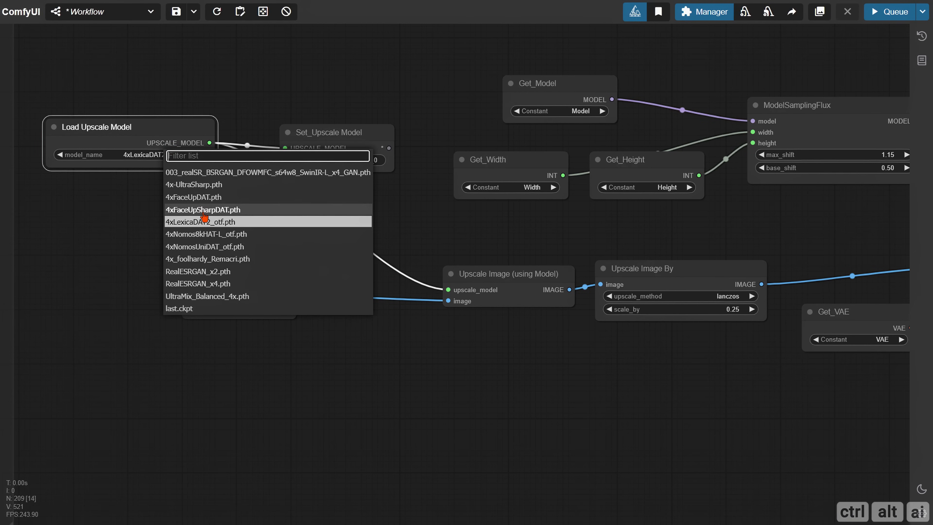
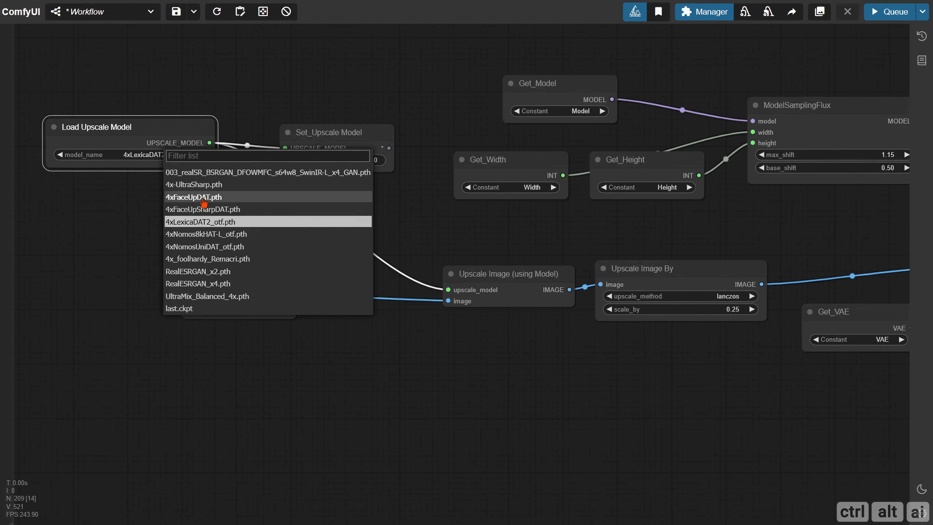
left_click(202, 199)
Rename the copied Set_Upscale Model node's constant to "Upscale Model 2".
left_click_drag(218, 222, 153, 267)
left_click(281, 203)
key("Right")
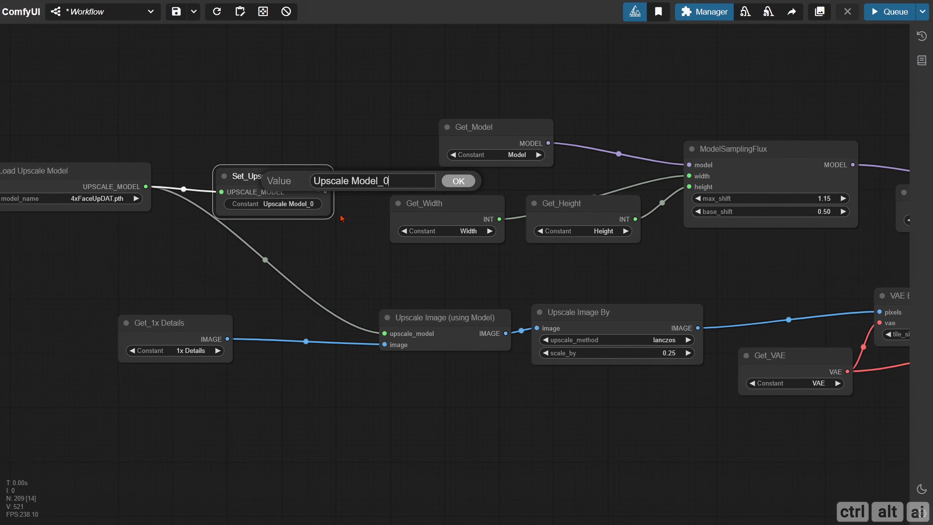
key("BackSpace")
key("BackSpace")
type("2")
key("Return")
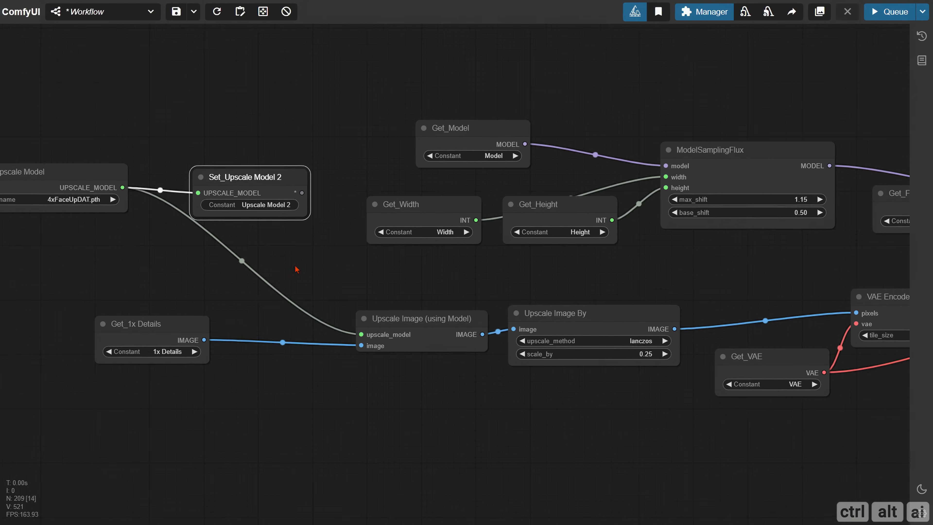
Stack the Get_Model, Get_Width and Get_Height nodes vertically beside the copied ModelSamplingFlux node.
left_click_drag(295, 266, 236, 277)
left_click_drag(415, 139, 414, 107)
left_click_drag(406, 239, 422, 190)
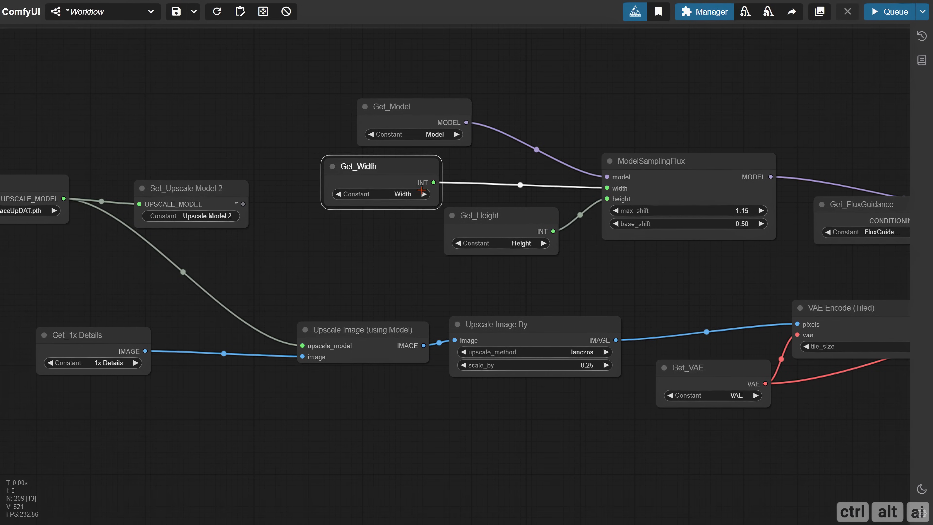
left_click_drag(477, 216, 401, 237)
left_click_drag(367, 167, 411, 172)
Set the Get_Width node's constant to Width 1.25x and the Get_Height node's constant to Height 1.25x.
left_click(434, 203)
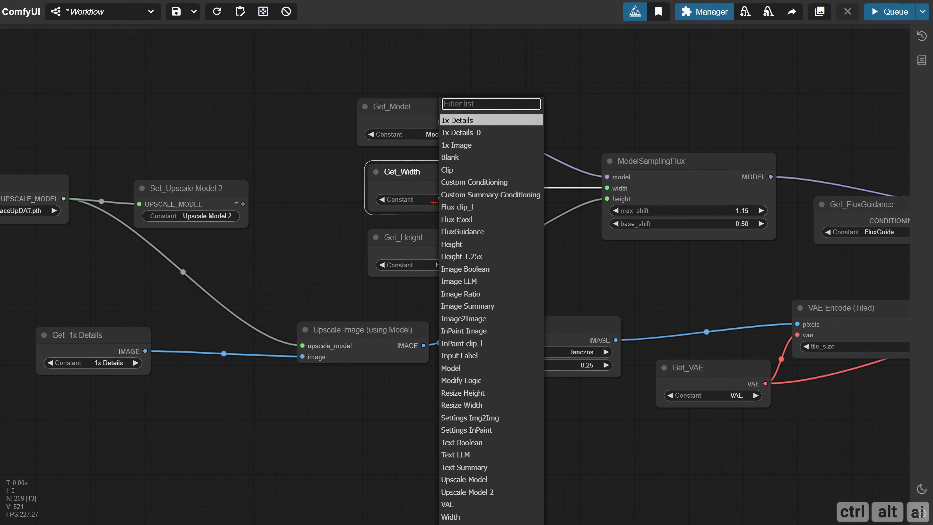
type("width")
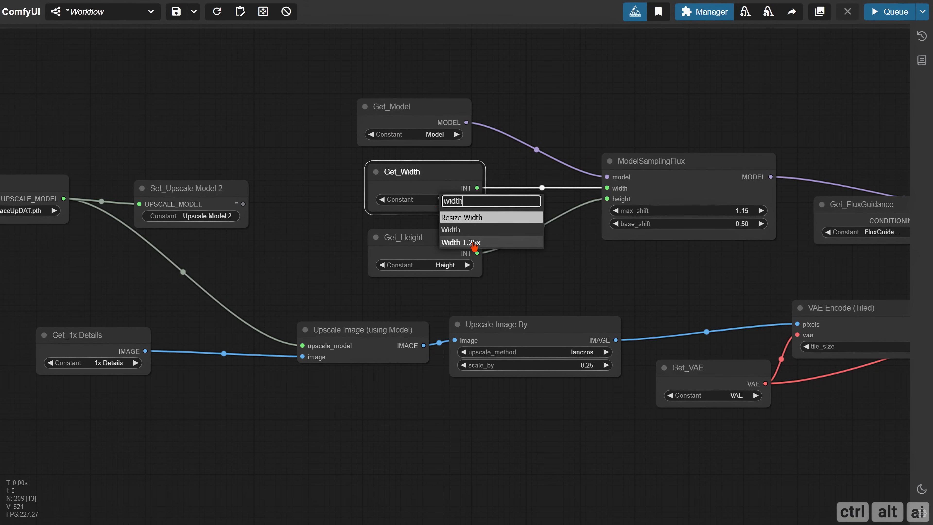
left_click(474, 243)
left_click(433, 265)
type("heigh")
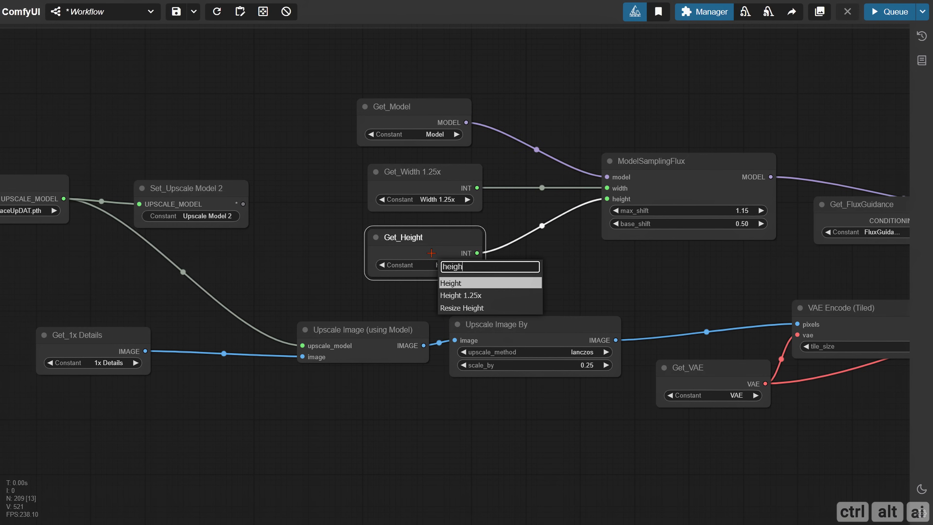
left_click(469, 297)
Move the Upscale Image (using Model) and Get_1x Details nodes slightly upward to tidy the image chain.
left_click_drag(520, 295, 467, 259)
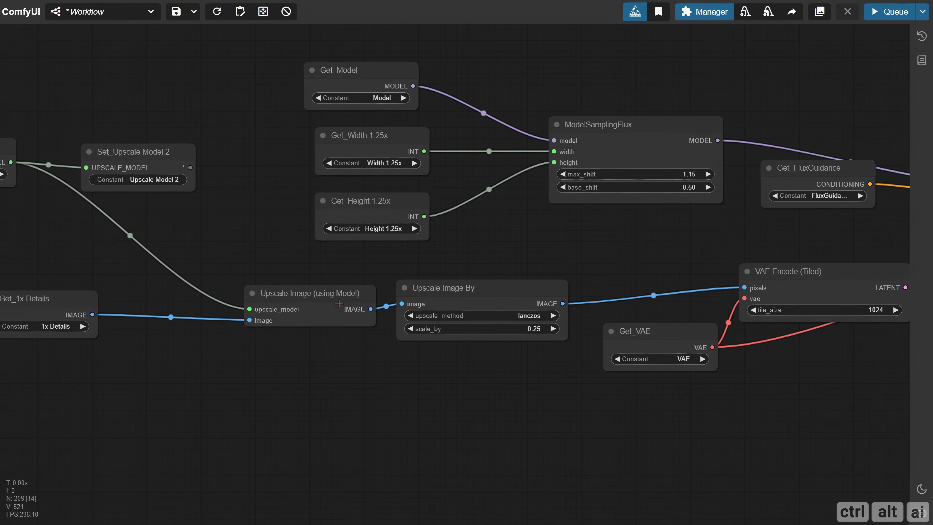
left_click_drag(339, 303, 322, 293)
left_click_drag(363, 350, 429, 350)
left_click_drag(130, 305, 114, 278)
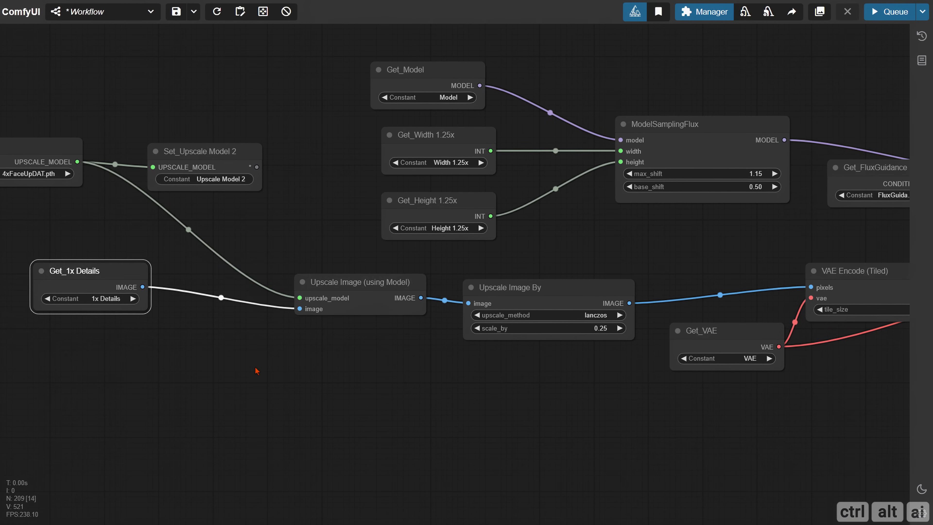
Convert the scale_by widget of the Upscale Image By node to an input.
left_click_drag(256, 372, 217, 322)
right_click(464, 243)
left_click(500, 473)
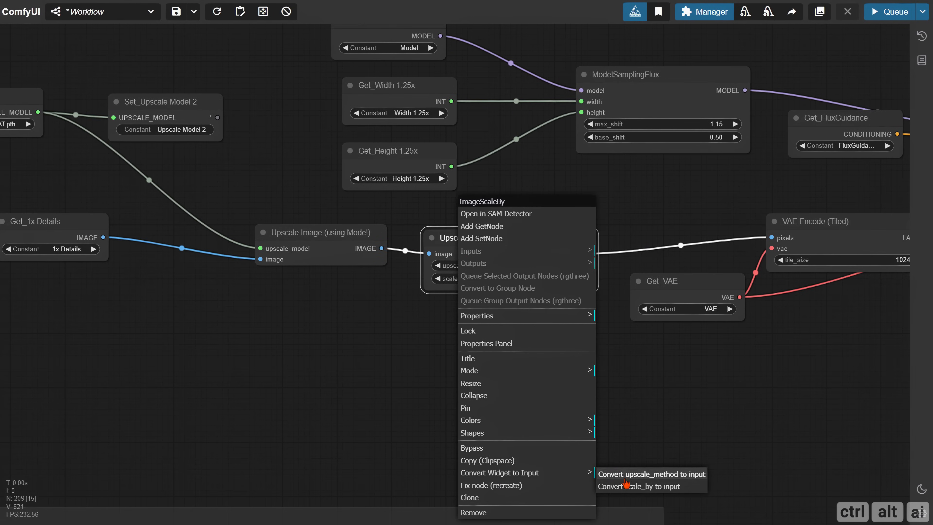
left_click(639, 486)
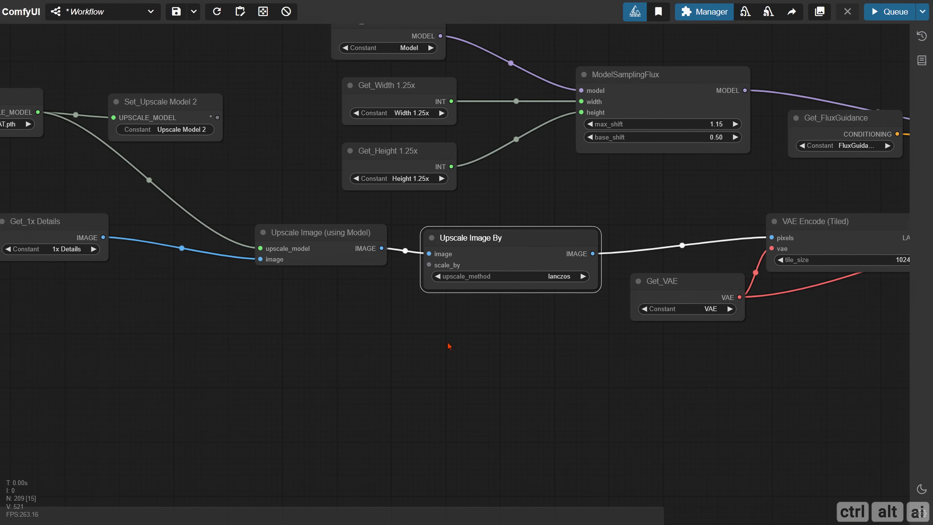
Add a KJNodes Float Constant node below the Upscale Image (using Model) node.
double_click(203, 326)
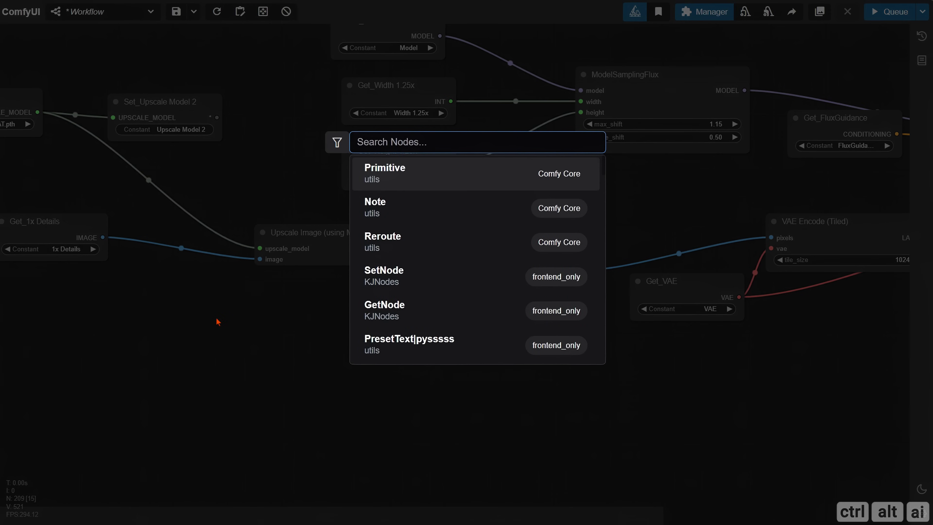
type("float")
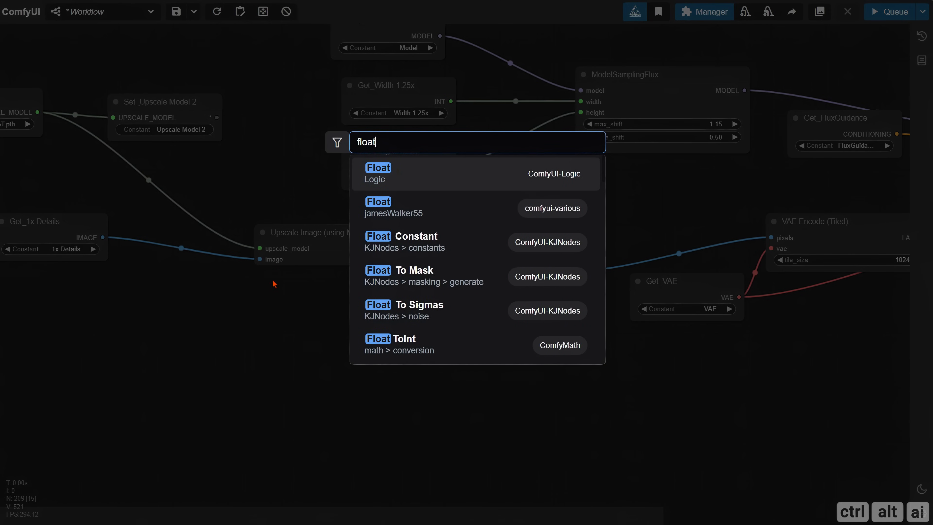
left_click(437, 246)
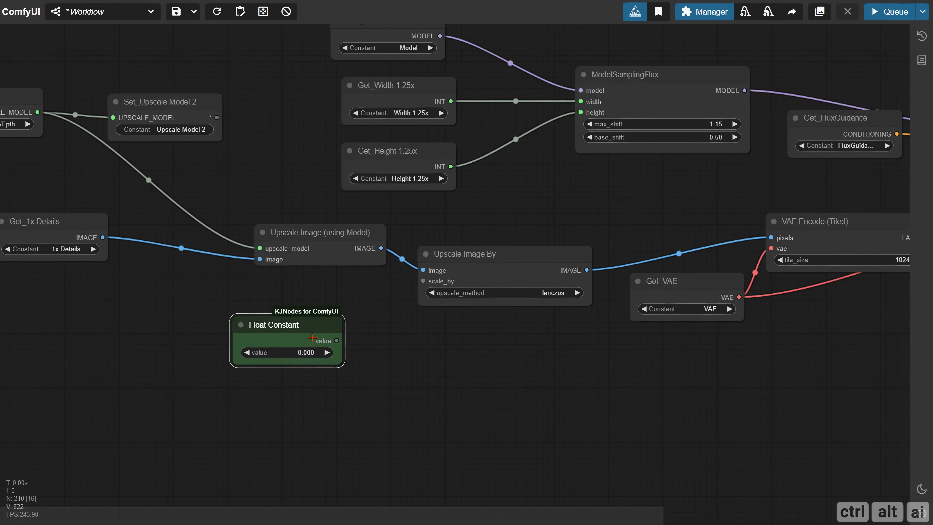
Set the Float Constant's value to 0.315 and connect it to the scale_by input of the Upscale Image By node.
left_click(306, 352)
type("0")
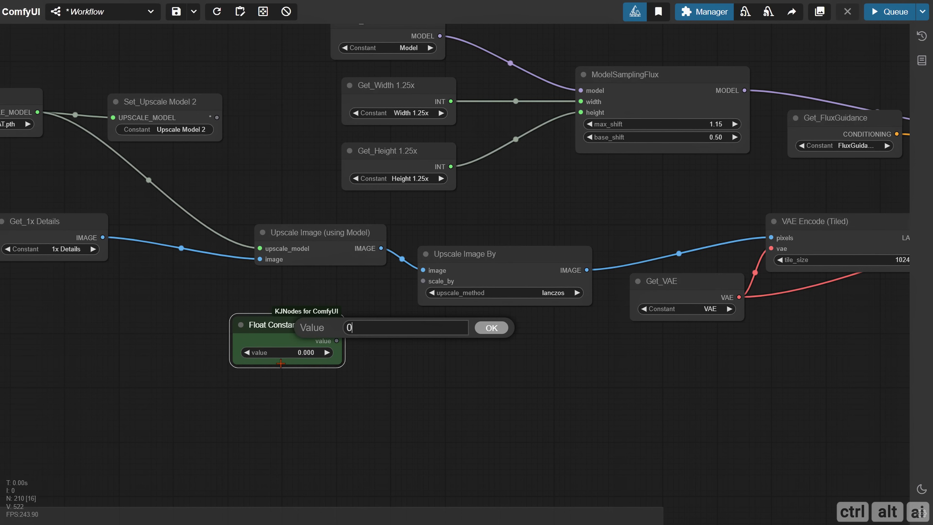
type(".315")
key("Return")
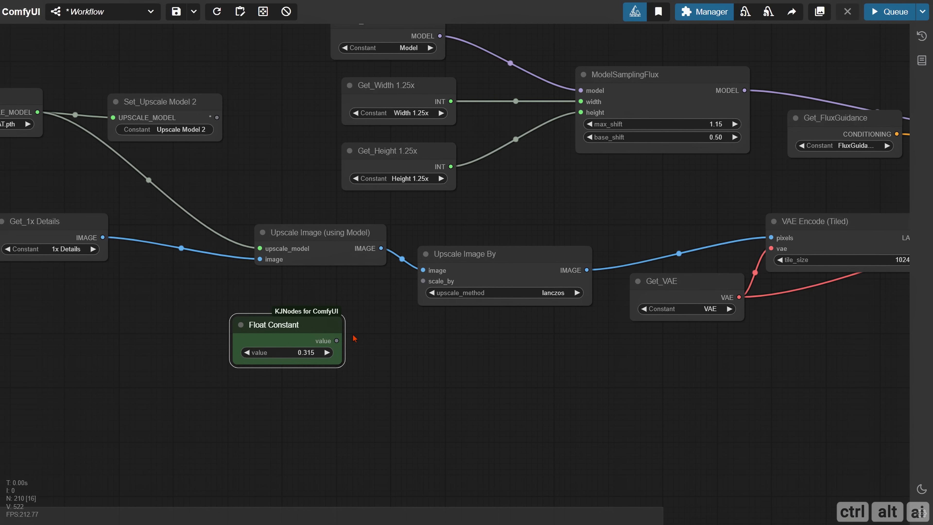
left_click_drag(336, 340, 478, 269)
left_click_drag(447, 369, 258, 292)
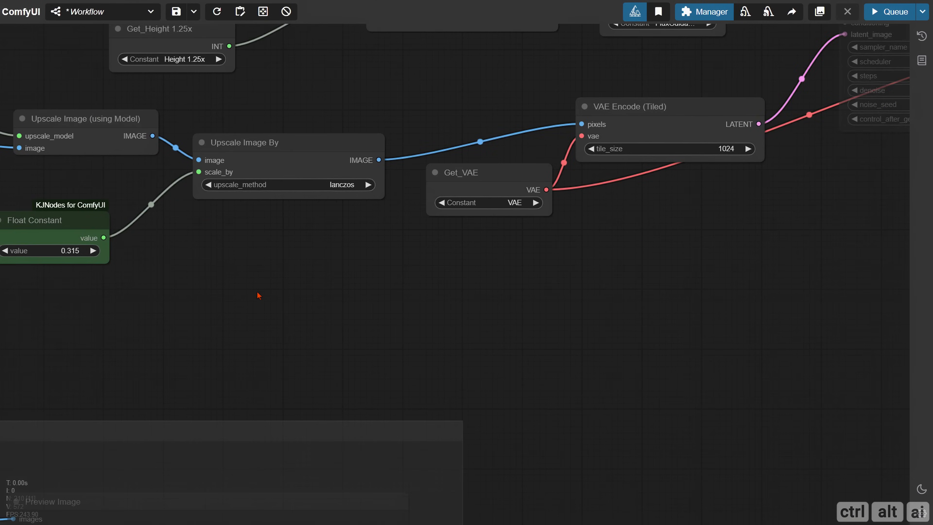
Add a Math Expression node in the empty area below the Upscale Image By node.
double_click(255, 288)
type("math")
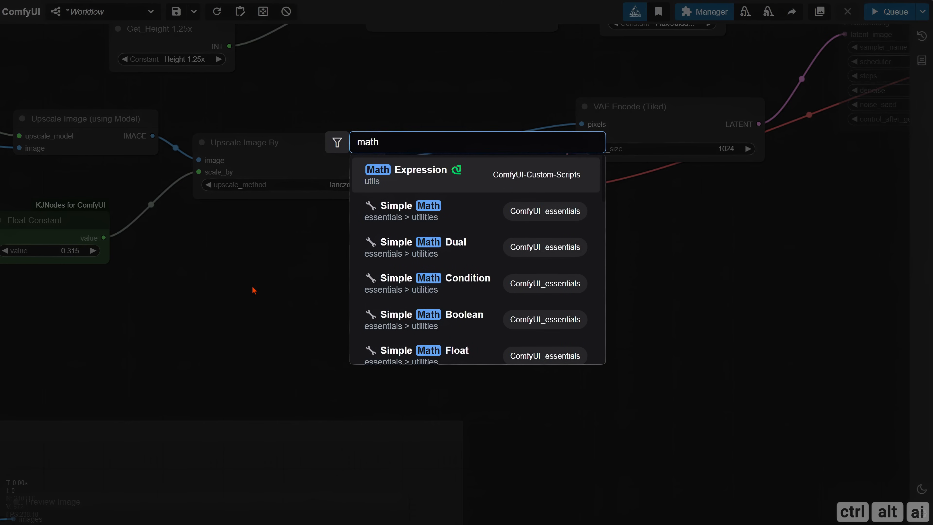
key("Return")
Add an IntToFloat node beside the Math Expression node and convert its a widget to an input.
double_click(190, 313)
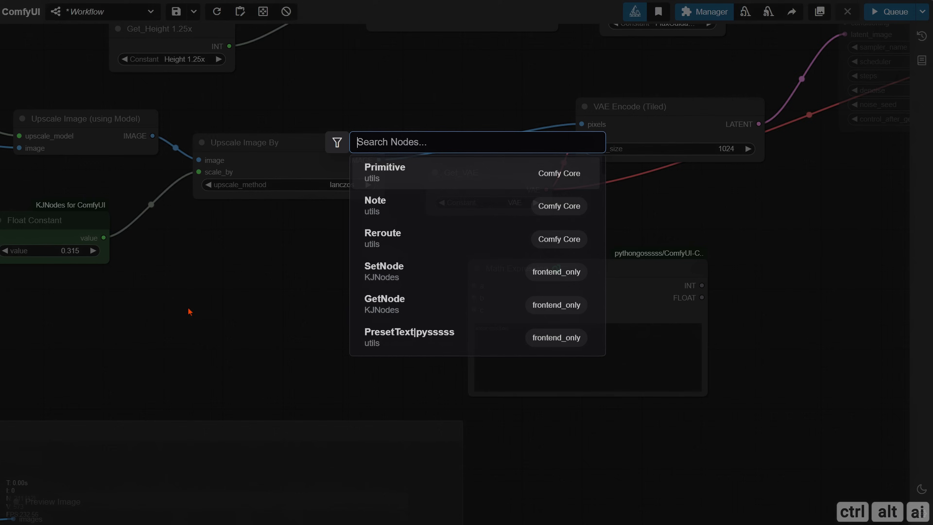
type("intto")
left_click(452, 208)
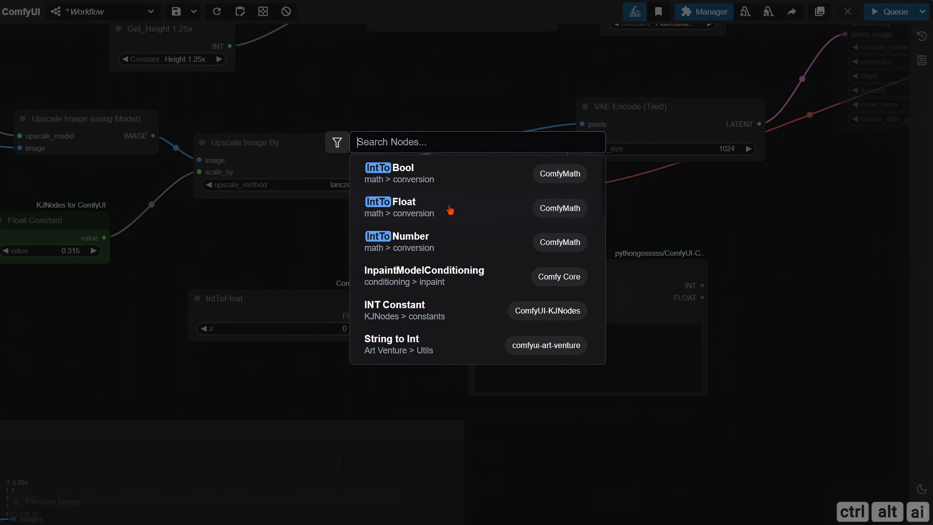
right_click(303, 306)
mouse_move(404, 473)
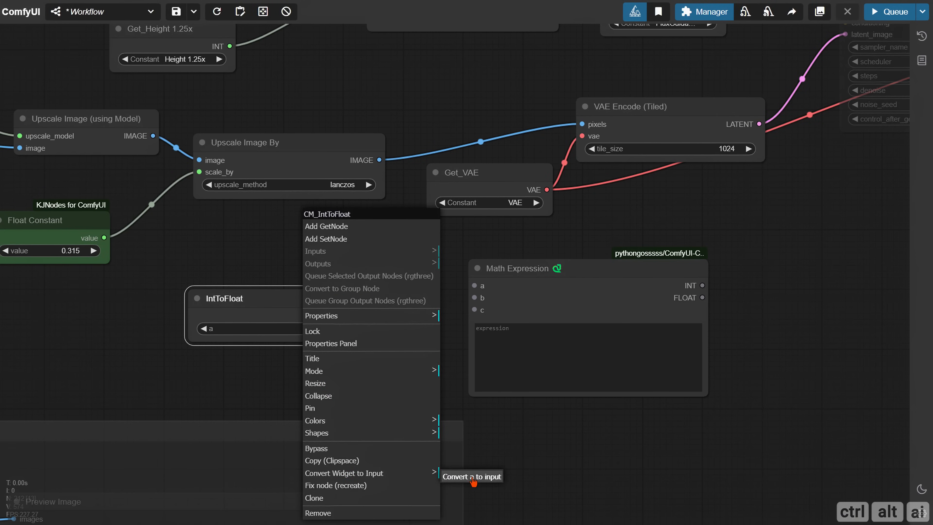
left_click(472, 477)
Add a GetNode before the IntToFloat node and set its constant to Width.
double_click(123, 315)
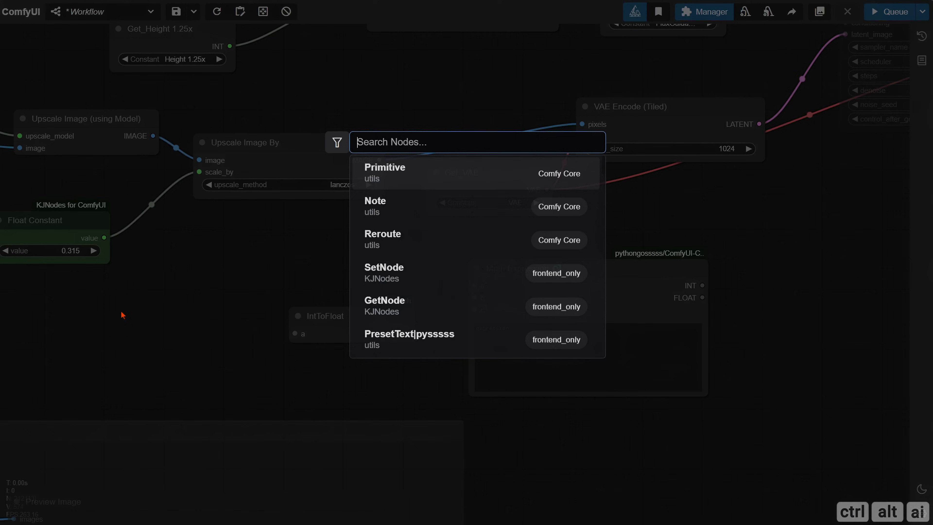
type("get")
key("Return")
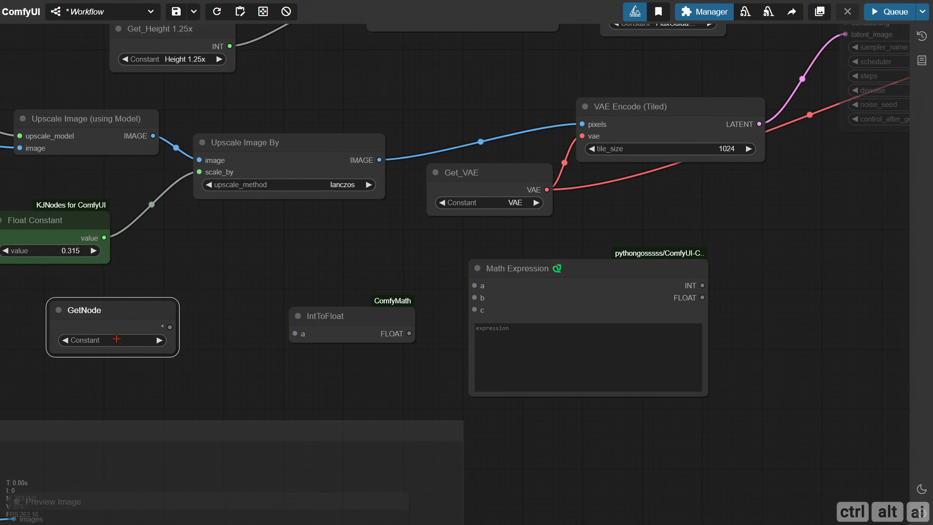
left_click(96, 340)
type("width")
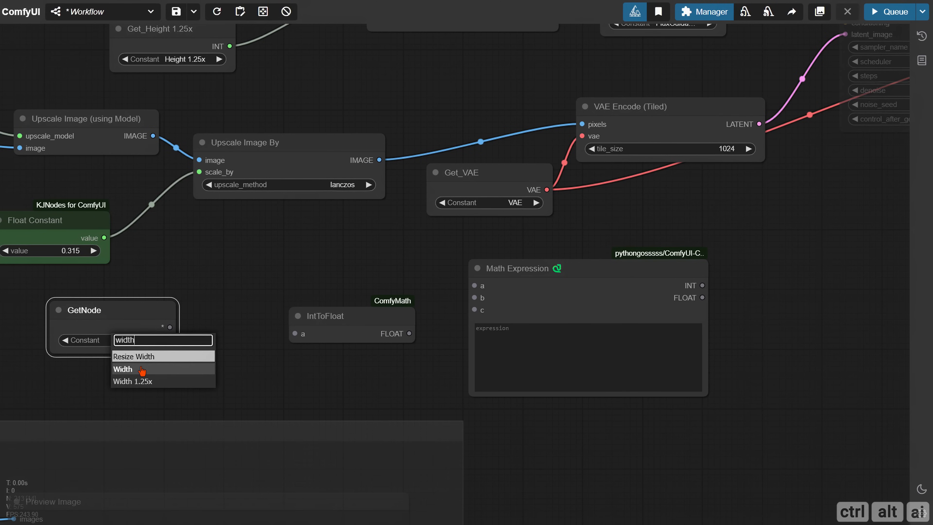
left_click(136, 368)
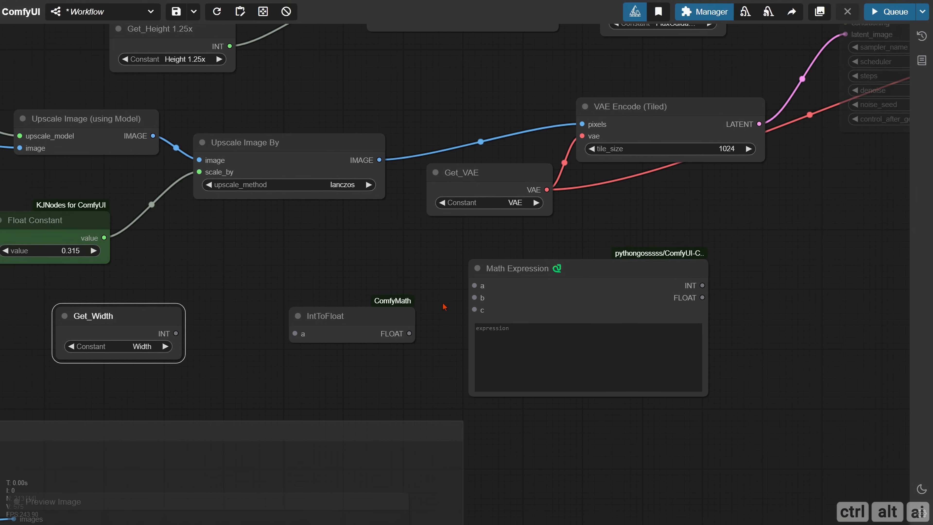
Link Get_Width through IntToFloat to the Math Expression's a input and evaluate the expression a*1.25.
left_click(497, 340)
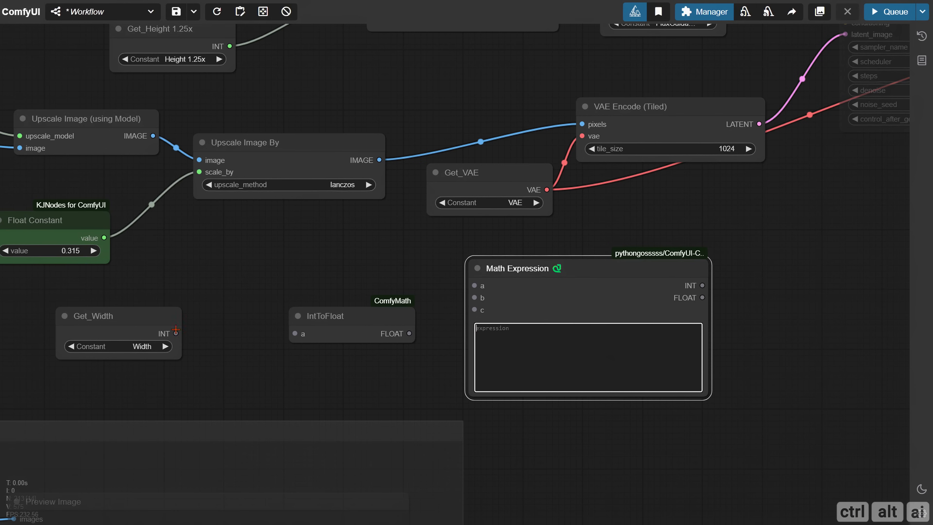
left_click_drag(176, 333, 295, 333)
left_click_drag(409, 333, 474, 285)
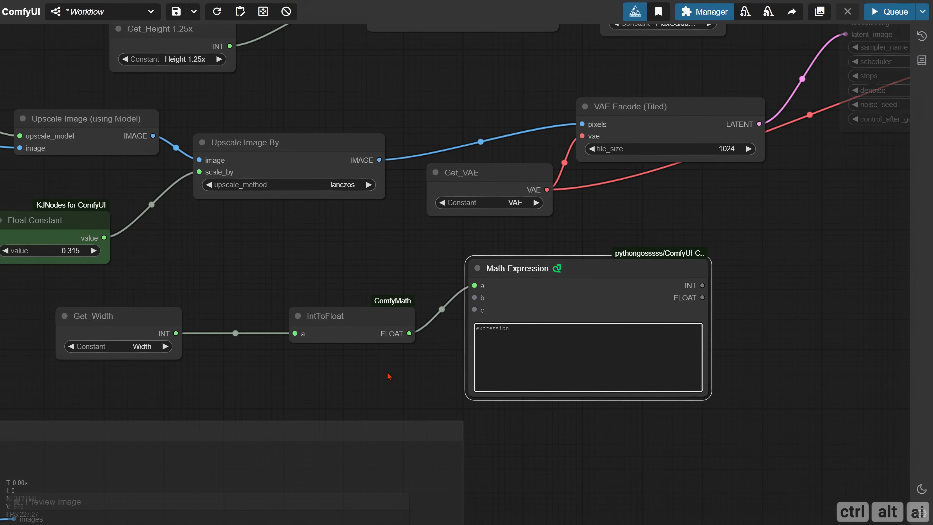
type("a*1.25")
left_click(889, 13)
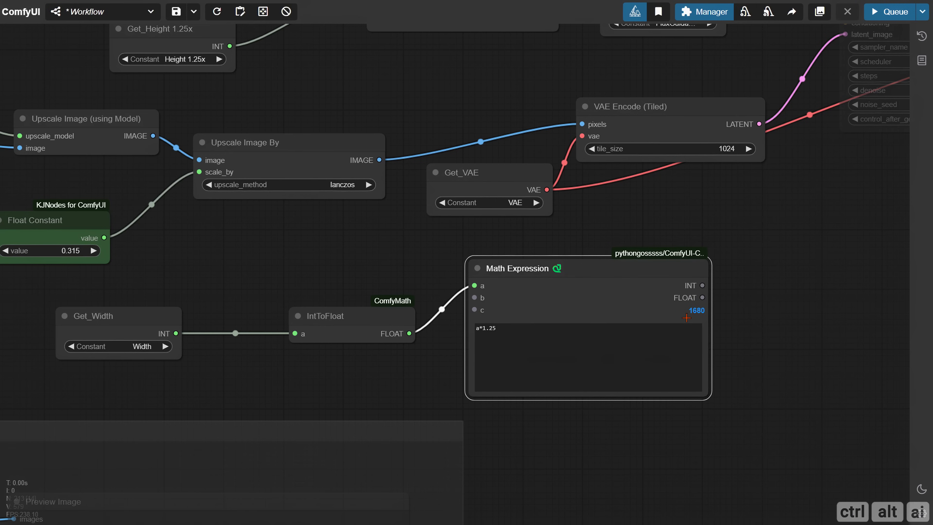
Change the Math Expression to a*4 and run the workflow to evaluate it.
left_click(508, 331)
left_click_drag(509, 330, 484, 327)
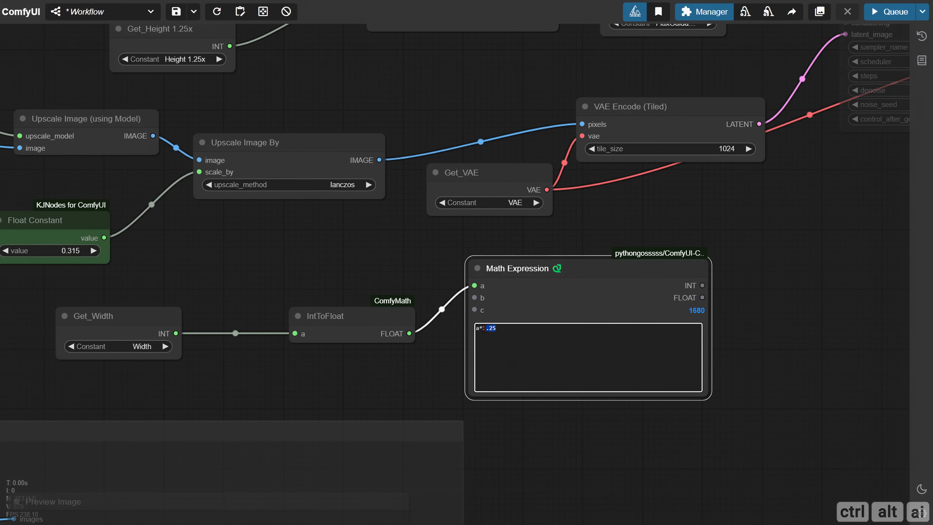
type("4")
key("ctrl+Return")
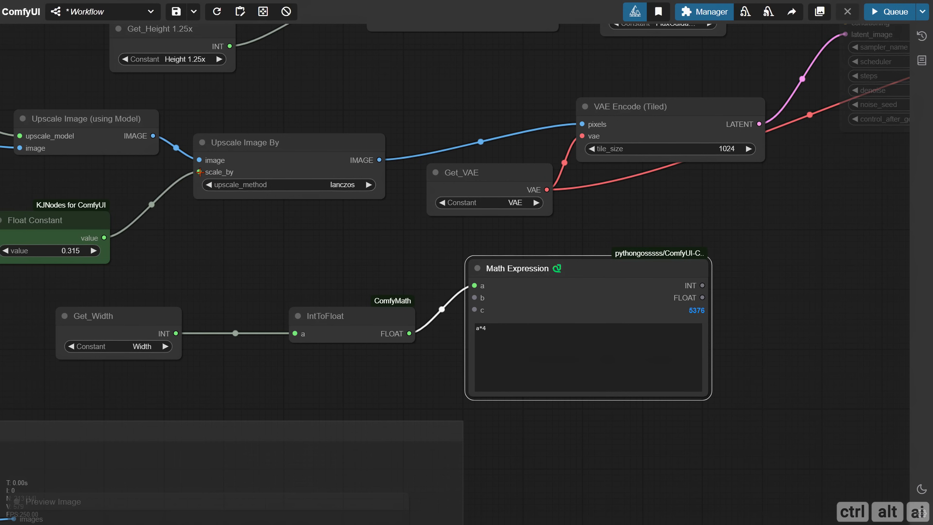
Move the Float Constant's link from scale_by to the Math Expression's b input and evaluate a*4*b.
left_click_drag(203, 171, 474, 298)
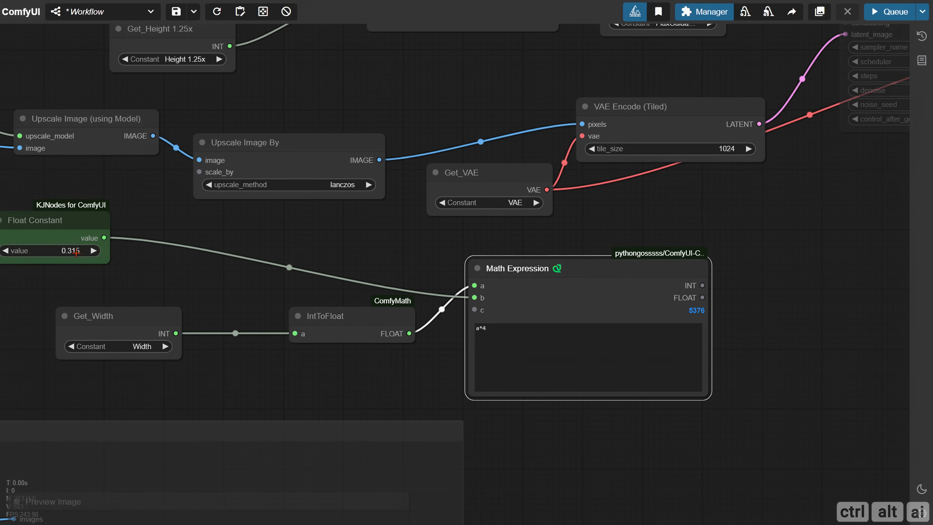
left_click(497, 323)
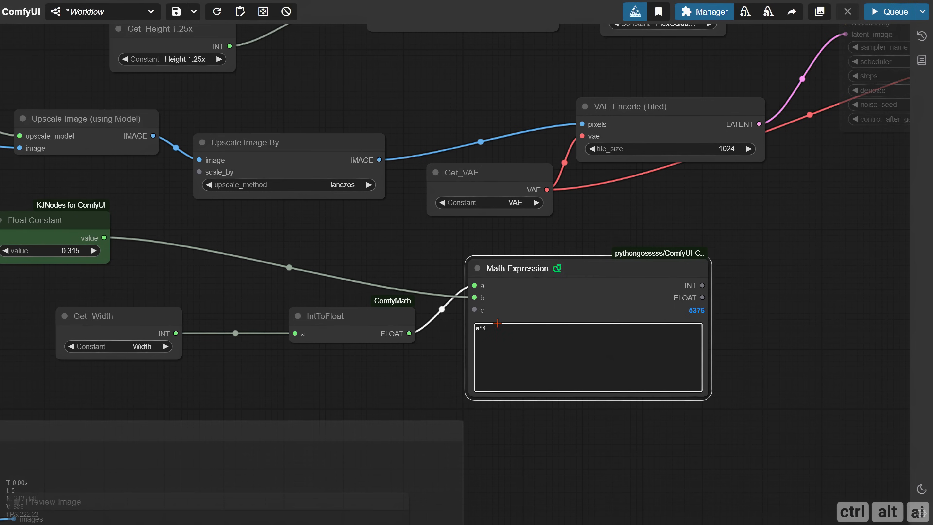
type("*b")
key("ctrl+Return")
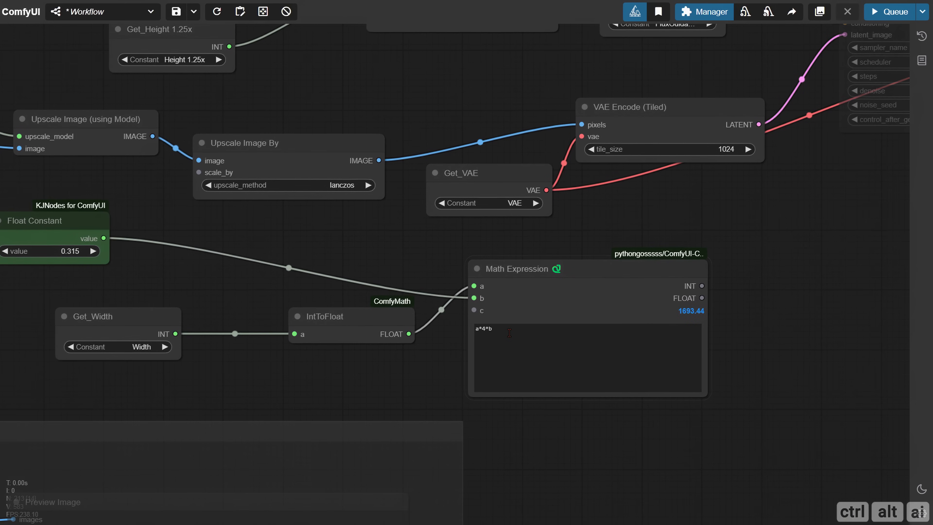
Replace the Math Expression's formula with a*1.261 and run the workflow to evaluate it.
left_click(625, 330)
key("BackSpace")
key("BackSpace")
key("BackSpace")
type("1.")
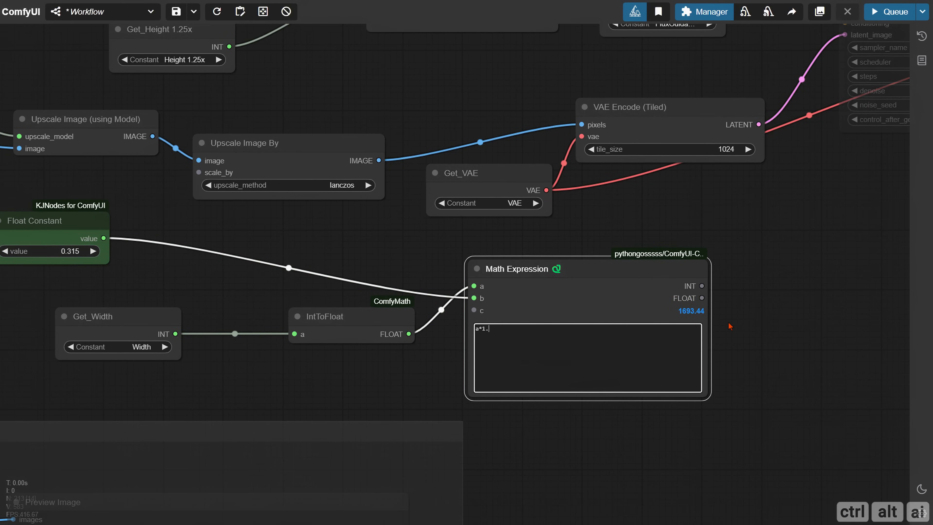
type("261")
key("ctrl+Return")
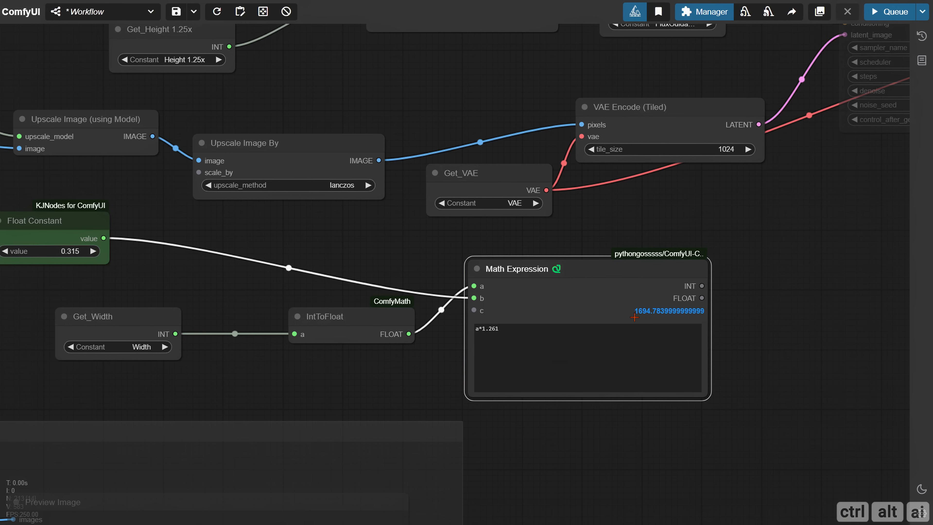
Delete the temporary Math Expression, IntToFloat and Get_Width test nodes.
left_click(511, 332)
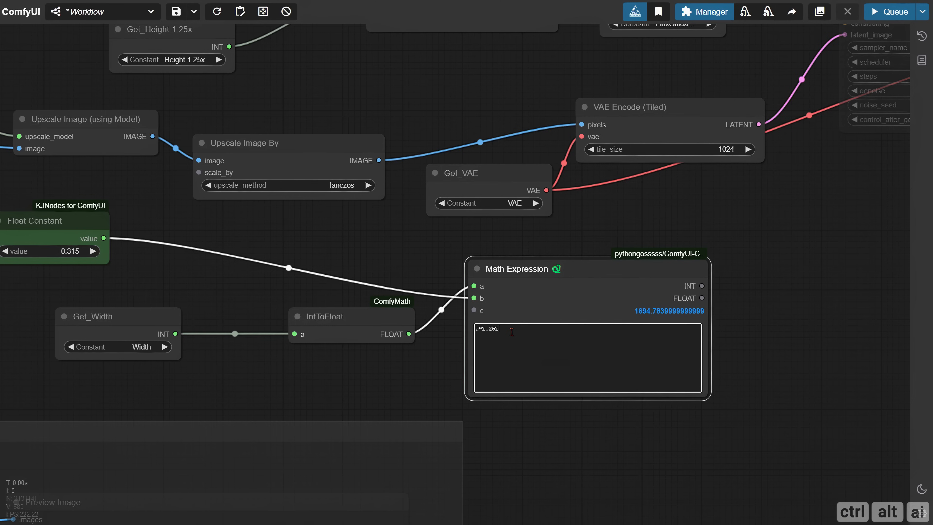
left_click(514, 270)
key("Delete")
left_click(331, 316)
key("Delete")
left_click(162, 322)
key("Delete")
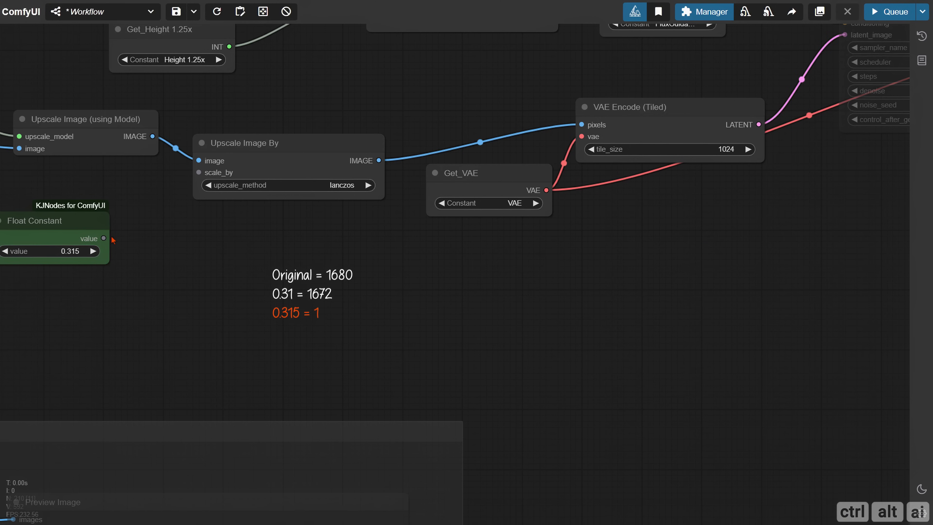
Reconnect the Float Constant to the scale_by input of Upscale Image By and move the constant node closer to it.
left_click_drag(104, 239, 199, 173)
left_click_drag(73, 221, 115, 196)
left_click(191, 251)
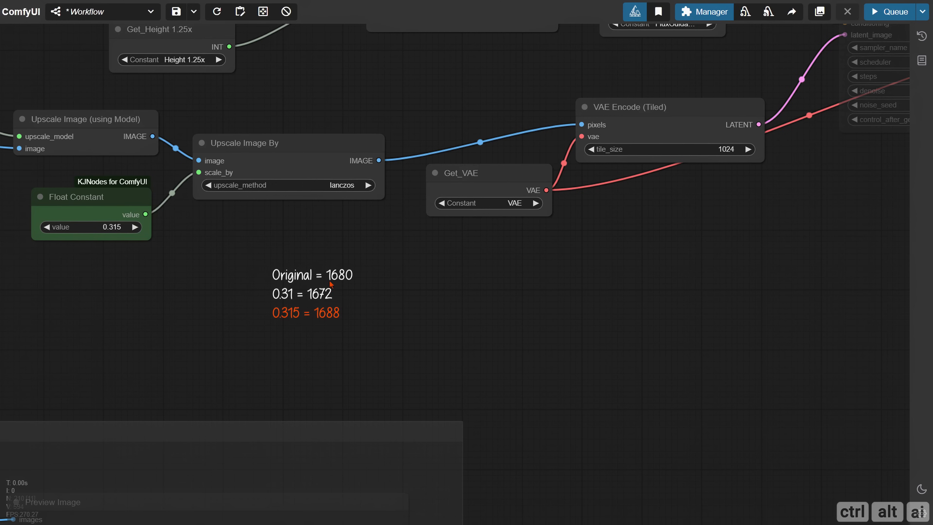
Set max_shift on the upscale section's ModelSamplingFlux node to 1.00.
scroll(581, 377, "down", 3)
left_click_drag(532, 276, 244, 390)
left_click_drag(529, 359, 446, 375)
left_click_drag(109, 292, 258, 316)
scroll(257, 317, "up", 3)
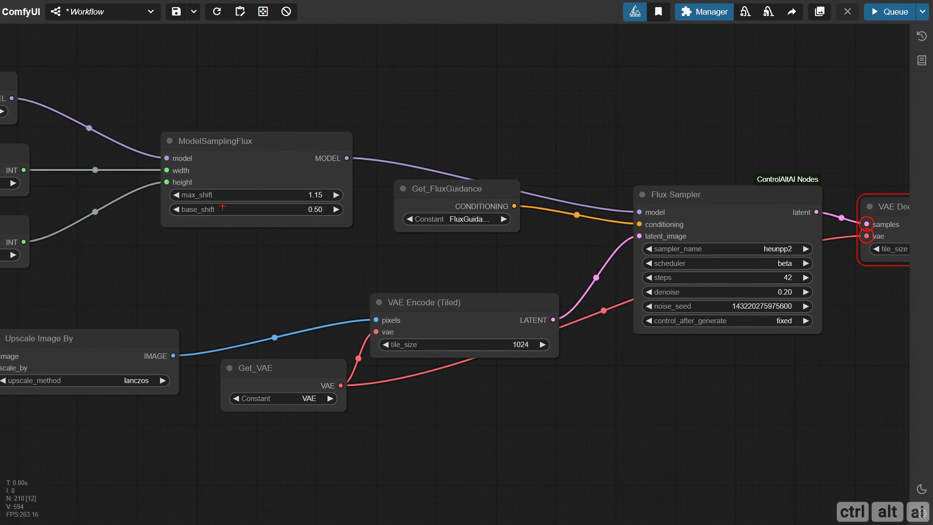
left_click(310, 195)
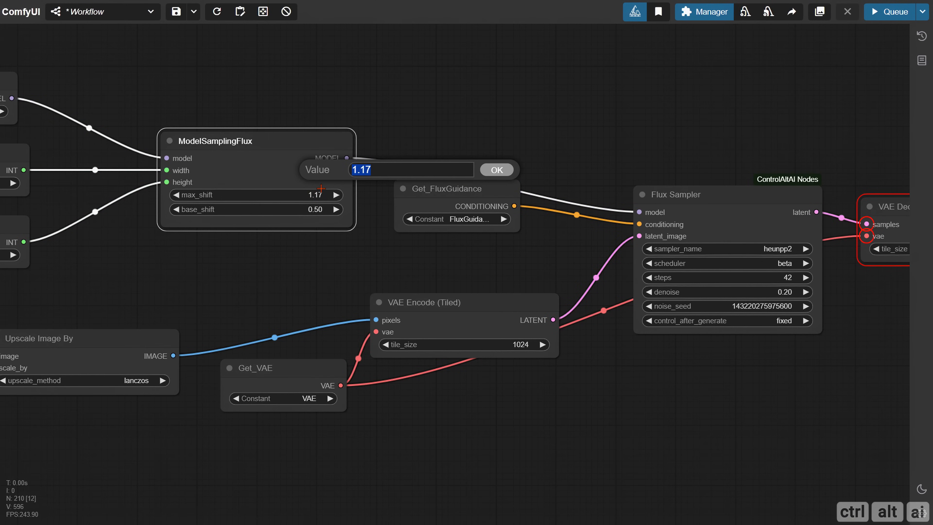
key("Return")
scroll(309, 256, "down", 2)
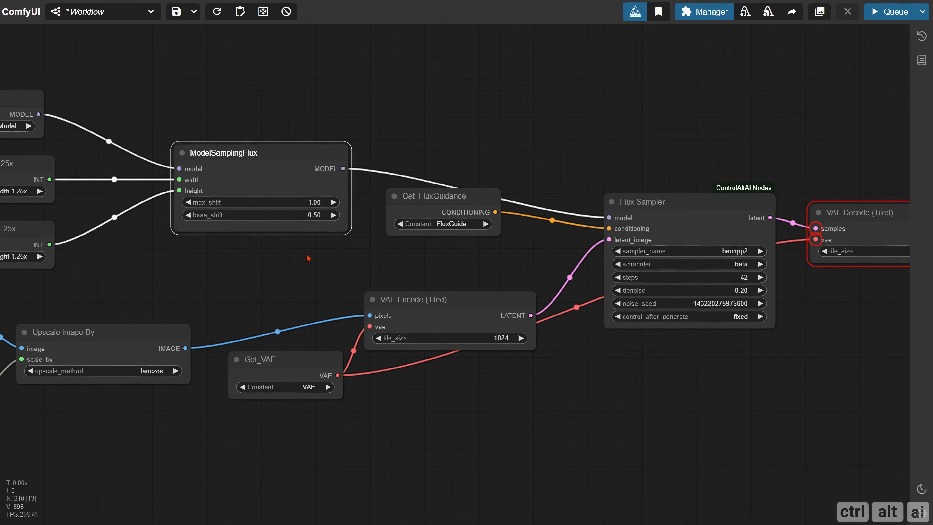
Rename the constant of the Set node after VAE Decode (Tiled) to "1.261x Upscale".
left_click_drag(333, 269, 149, 276)
left_click_drag(756, 290, 468, 290)
scroll(556, 266, "up", 3)
left_click(572, 219)
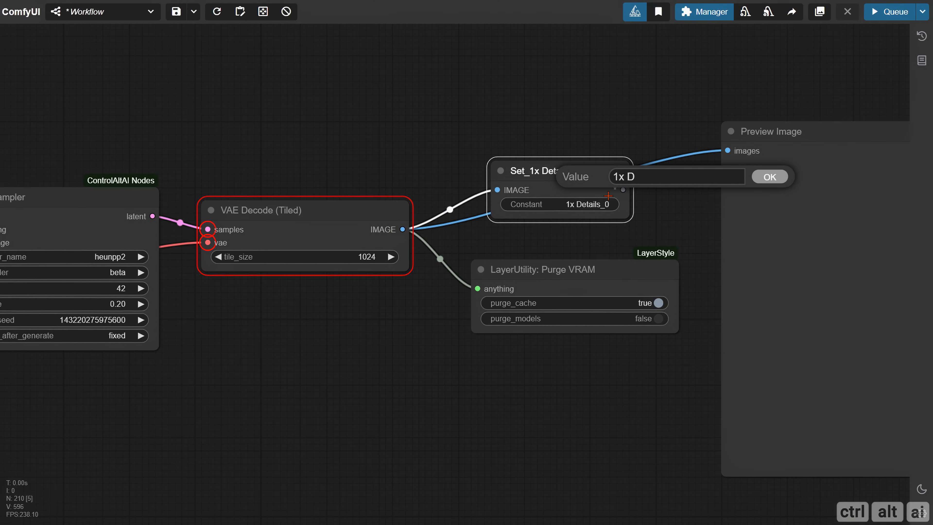
type("1.261x Upscale")
key("Return")
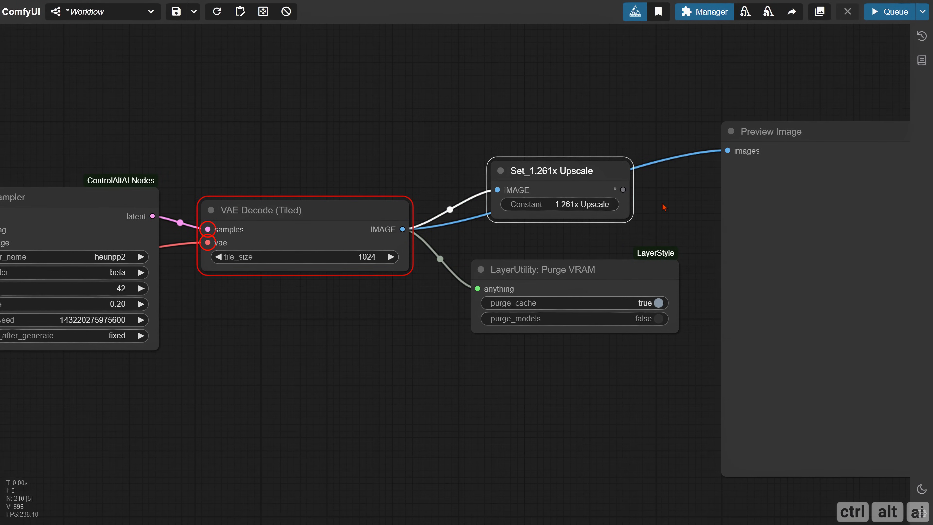
Enclose all nodes of the new upscale section in a group and arrange it among the existing groups.
scroll(664, 207, "down", 12)
left_click_drag(844, 335, 147, 176, "ctrl")
right_click(215, 186)
left_click(279, 293)
left_click_drag(652, 421, 377, 307)
scroll(679, 219, "up", 10)
left_click_drag(681, 218, 804, 405)
scroll(802, 396, "down", 12)
left_click_drag(365, 356, 460, 350)
left_click_drag(239, 214, 244, 234)
Set the new upscale group's color to black and its title to "Flux Upscale 1.261x".
right_click(169, 231)
left_click(231, 488)
left_click(323, 485)
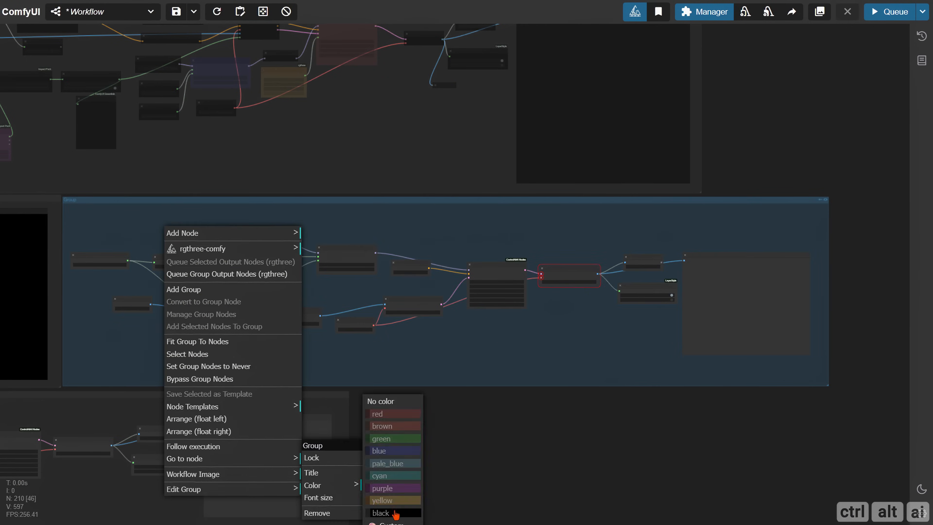
left_click(395, 513)
scroll(330, 477, "up", 3)
left_click(309, 473)
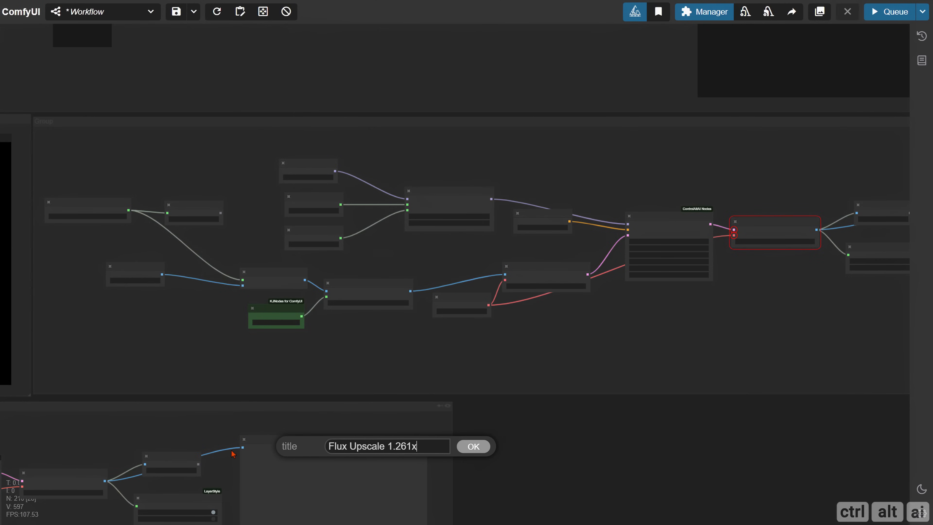
key("Return")
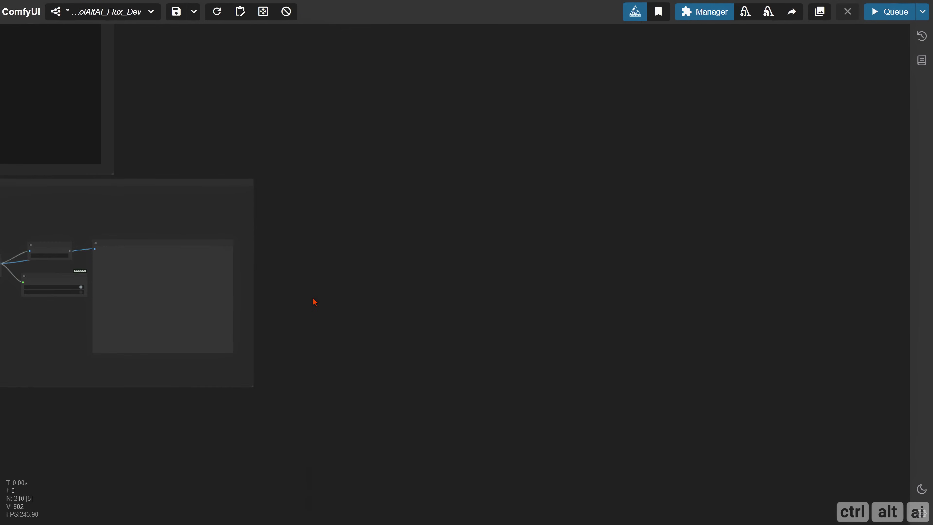
Add a Load Checkpoint node beside the upscale groups and set its ckpt_name to realvisxlV40_v40Bakedvae.safetensors.
double_click(224, 209)
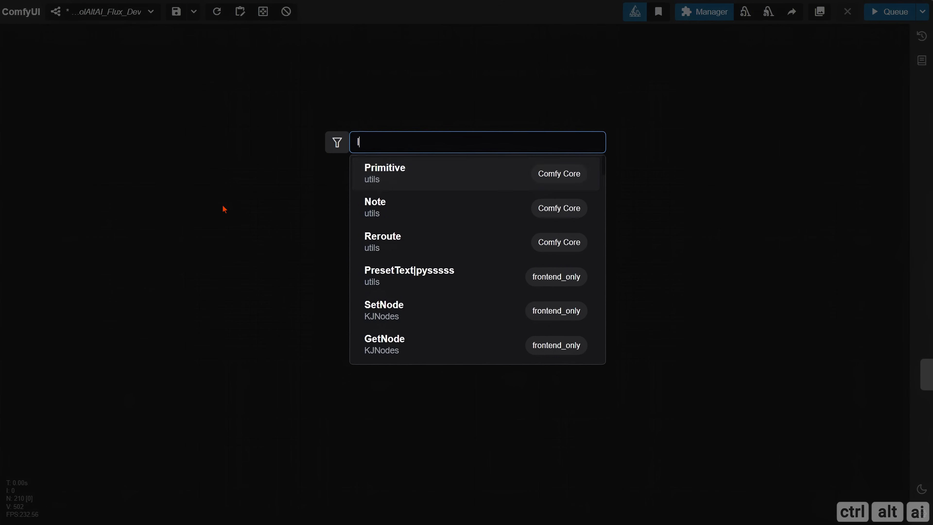
type("load check")
left_click(405, 174)
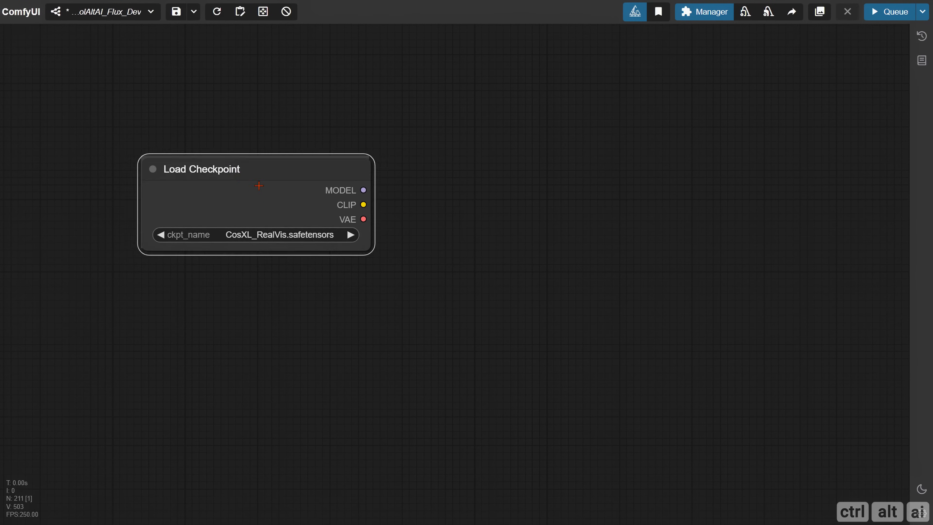
left_click(277, 233)
type("realvis")
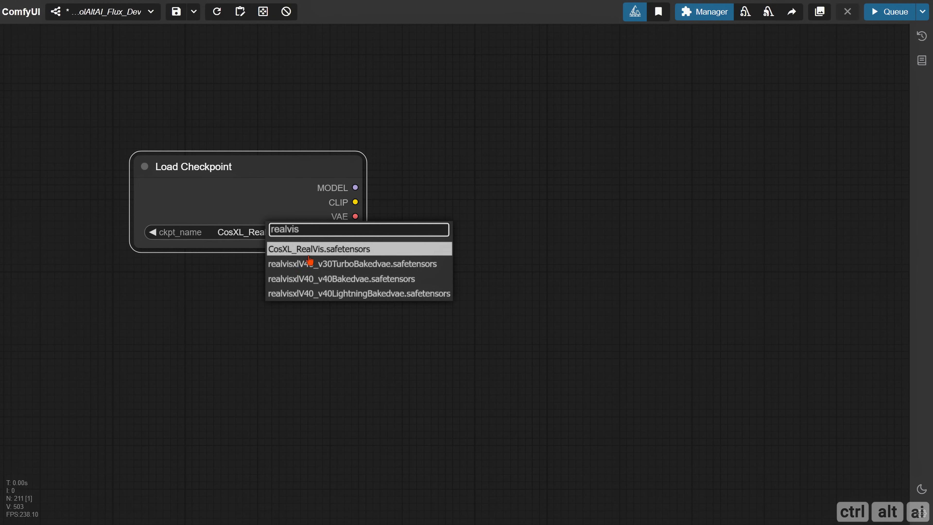
left_click(342, 279)
scroll(423, 288, "down", 3)
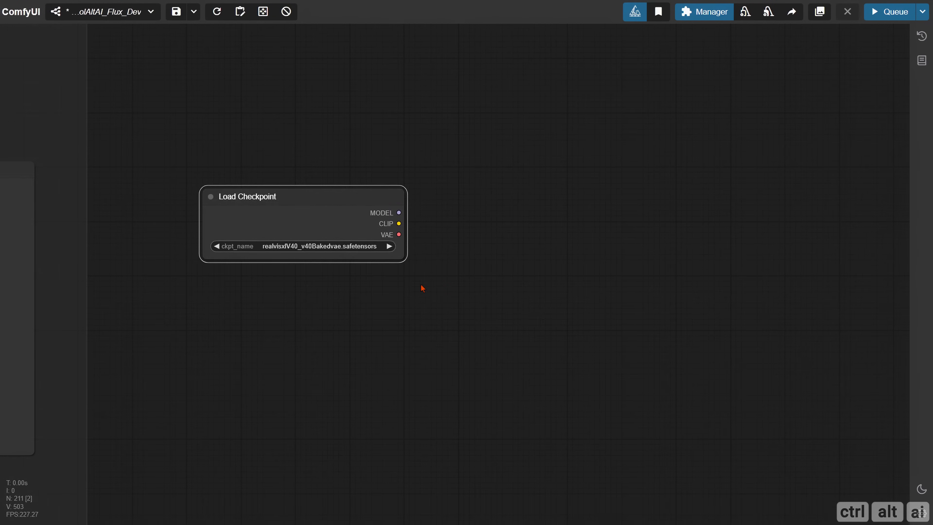
Add two CLIP Text Encode (Prompt) nodes and enter "(face asymmetry, eyes asymmetry, deformed eyes, open mouth)" in the lower one.
double_click(425, 229)
type("clip text")
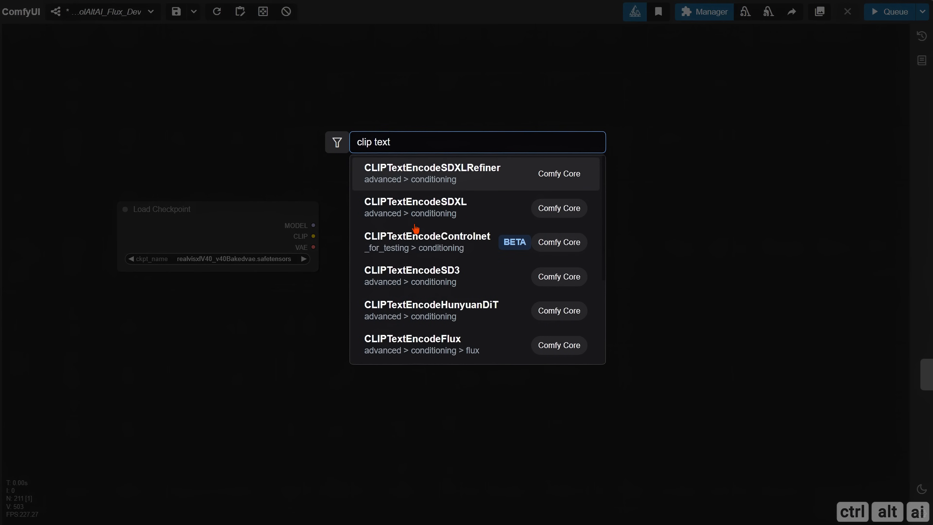
scroll(464, 264, "down", 3)
left_click(449, 246)
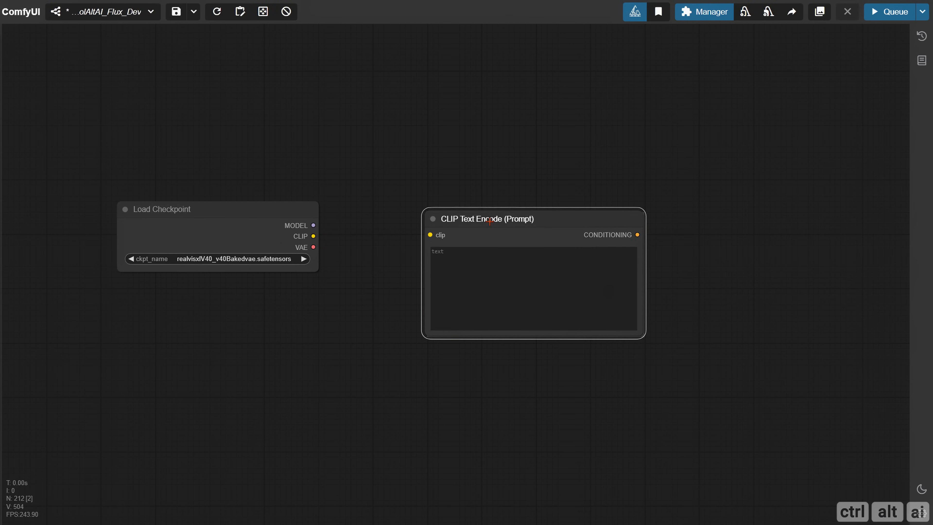
left_click_drag(491, 218, 507, 154)
mouse_move(495, 178)
left_mouse_down("alt")
mouse_move(491, 339)
mouse_move(504, 347)
left_mouse_up("alt")
left_click(478, 368)
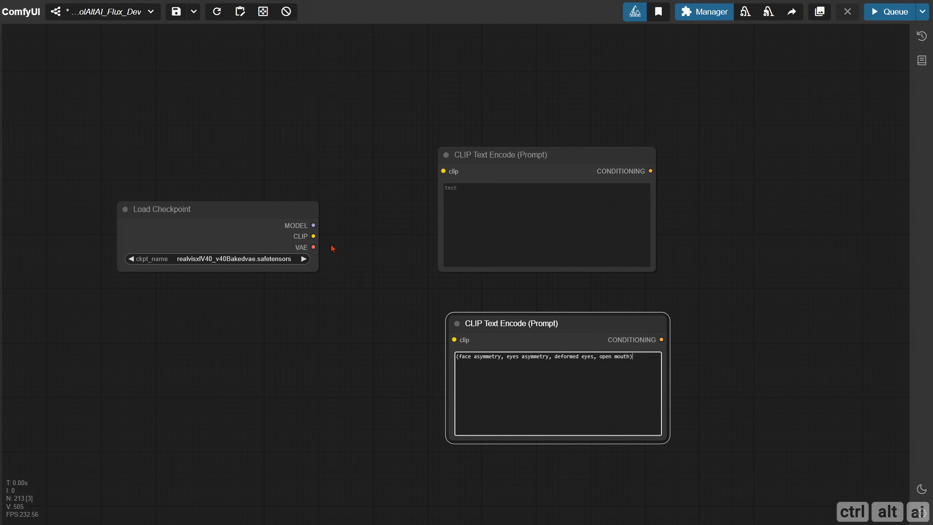
Connect the Load Checkpoint node's CLIP output to both CLIP Text Encode nodes and tidy their placement.
left_click_drag(314, 236, 444, 171)
left_click_drag(314, 236, 454, 339)
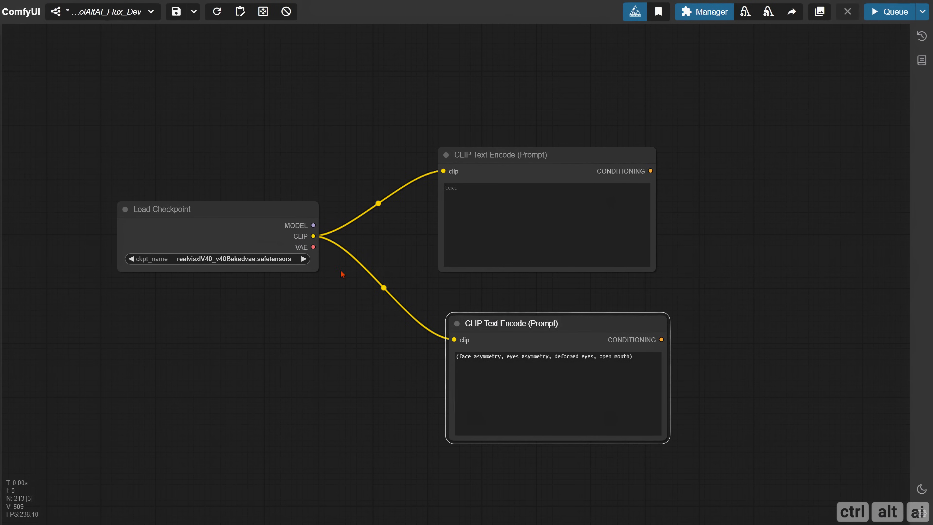
left_click_drag(246, 215, 198, 193)
left_click_drag(271, 311, 290, 285)
Convert the text widget of the upper CLIP Text Encode node to an input.
right_click(526, 137)
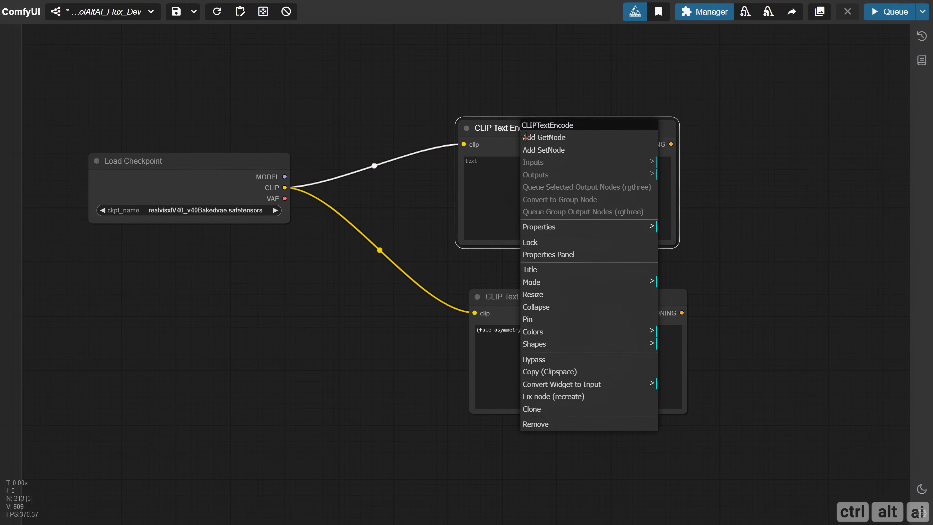
left_click(575, 384)
left_click(692, 384)
Add a Switch (Any) node and arrange it between the checkpoint loader and the CLIP Text Encode nodes.
double_click(174, 305)
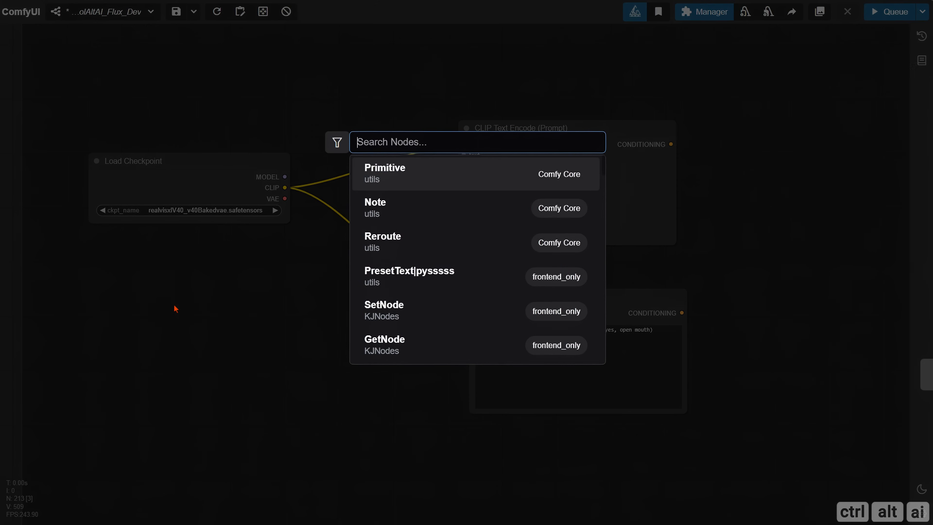
type("switch")
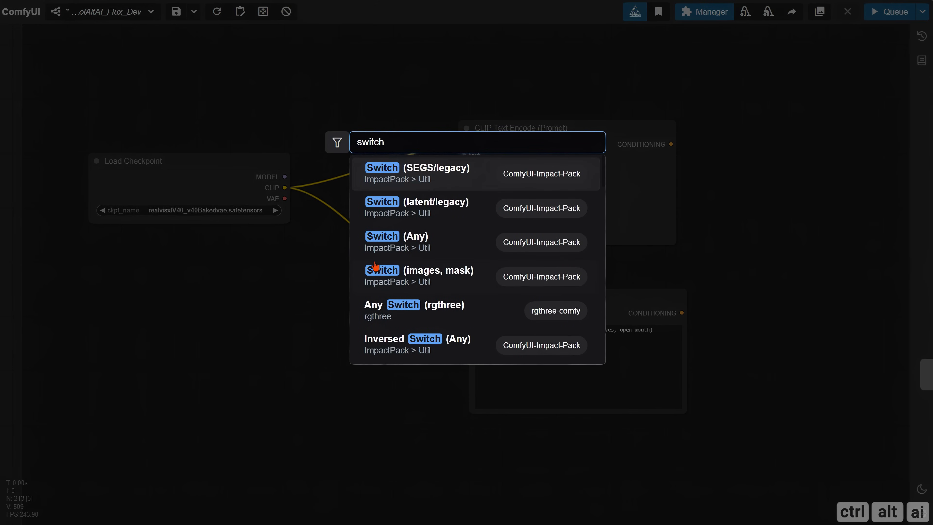
left_click(374, 246)
left_click_drag(287, 313, 354, 298)
left_click_drag(291, 380, 381, 336)
left_click_drag(623, 262, 661, 262)
left_click_drag(651, 149, 710, 143)
left_click_drag(420, 251, 465, 248)
Add a Get node with its constant set to "Flux clip_l" and connect it to input1 of the Switch (Any) node.
double_click(157, 282)
type("get")
key("Return")
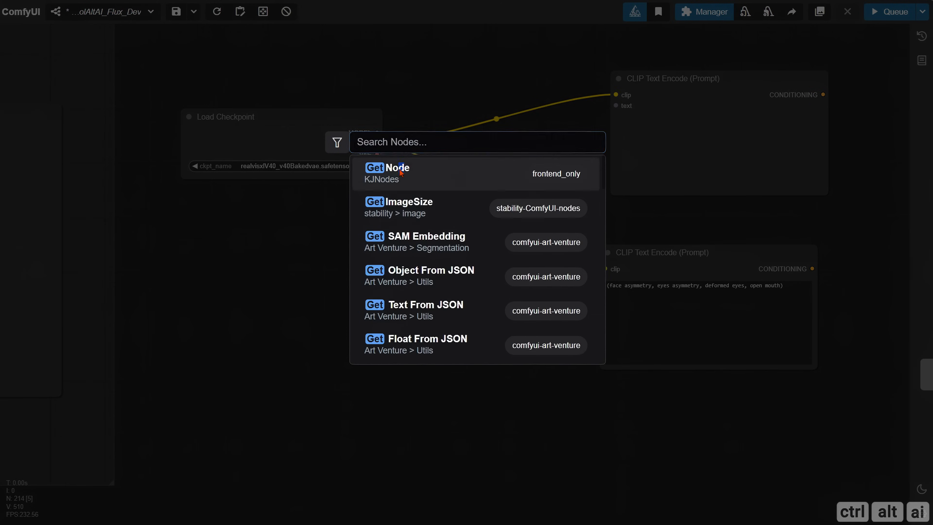
left_click(208, 299)
type("flux")
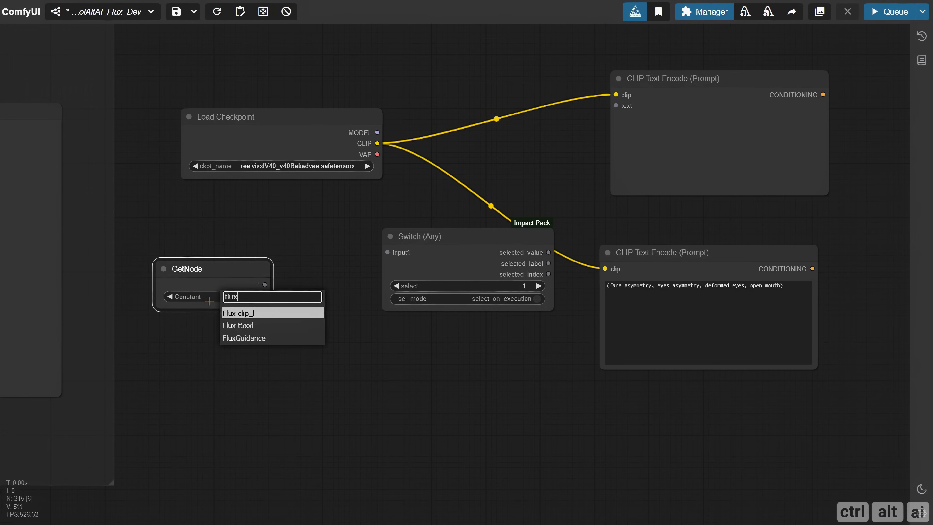
left_click(252, 314)
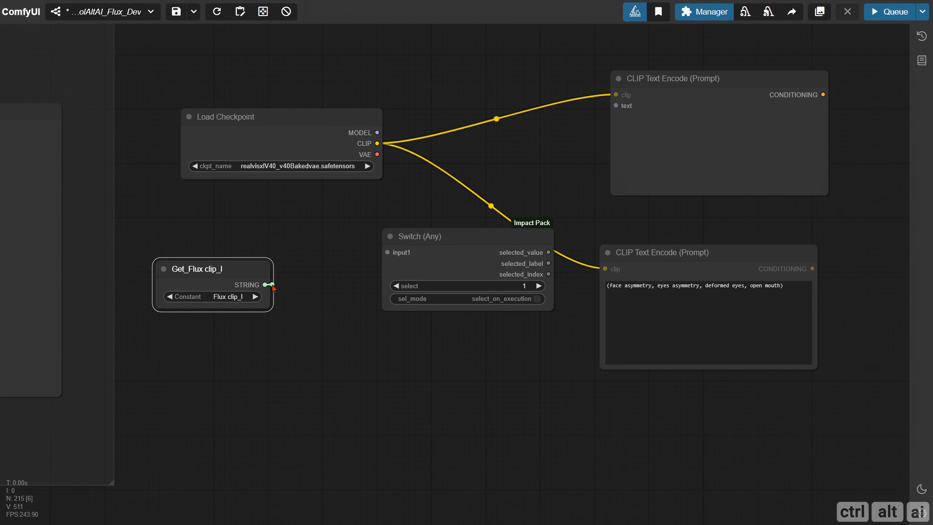
left_click_drag(388, 252, 388, 252)
left_click_drag(498, 306, 531, 306)
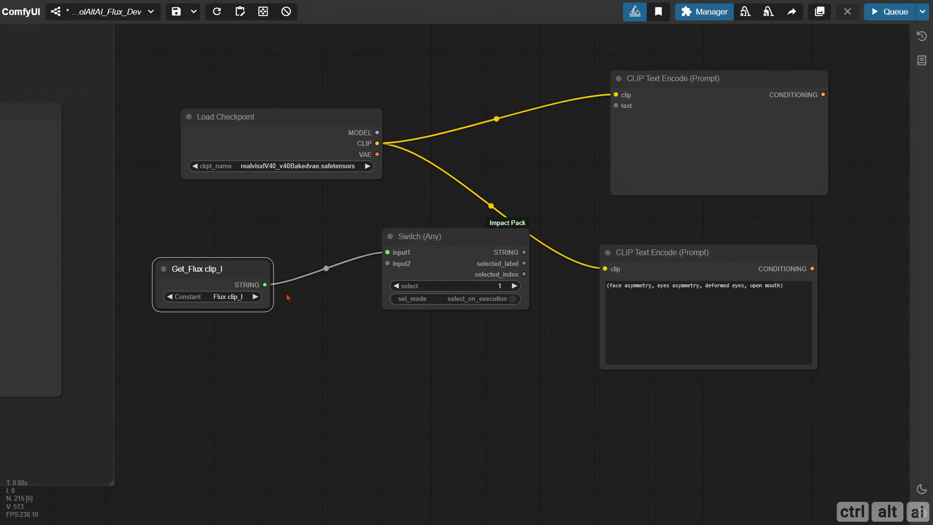
Duplicate the Get node, connect the copy to the switch's input2 and set its constant to "InPaint clip_l".
left_click_drag(288, 299, 324, 269)
mouse_move(253, 257)
left_mouse_down("alt")
mouse_move(259, 328)
mouse_move(390, 263)
left_mouse_up("alt")
left_click(264, 350)
type("inpain")
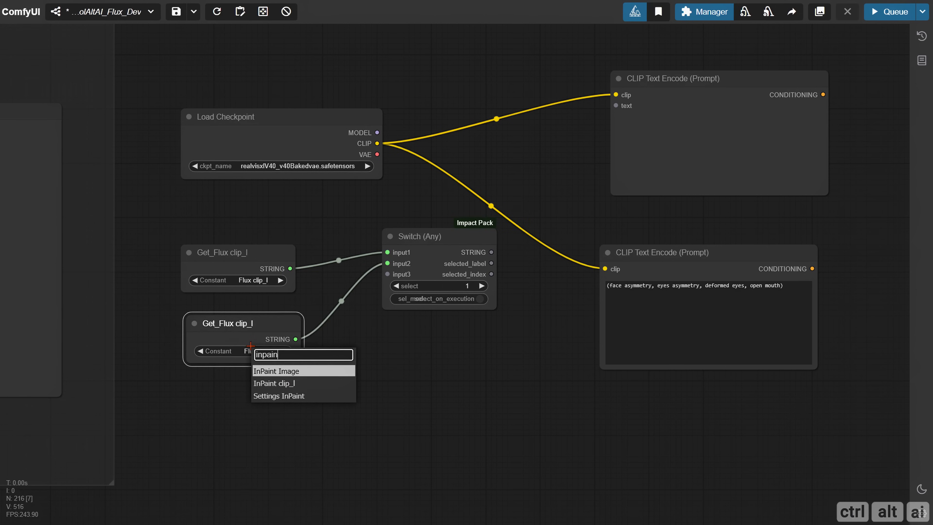
left_click(284, 383)
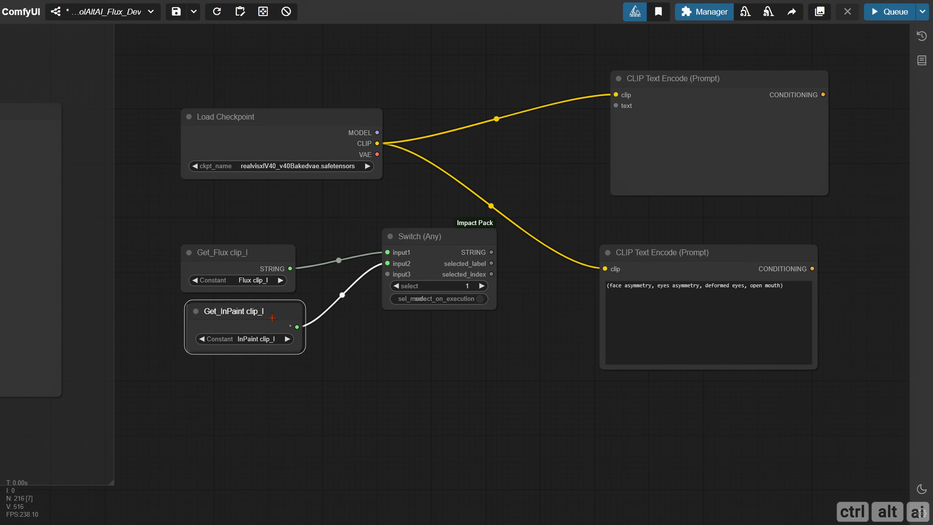
Convert the select widget of the Switch (Any) node to an input.
right_click(442, 282)
left_click(489, 473)
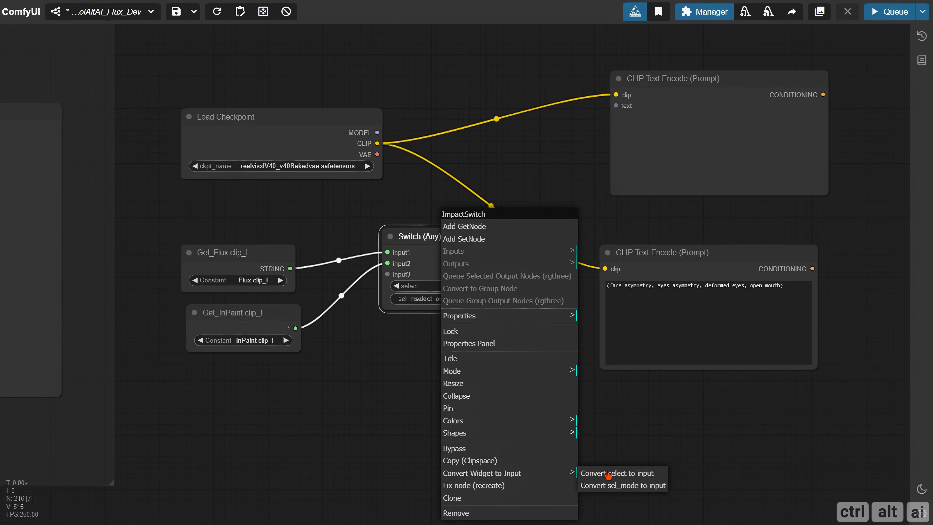
left_click(621, 472)
Add another Get node copy with its constant set to "Settings InPaint" and connect it to the switch's select input.
left_click_drag(243, 313, 243, 384, "alt")
left_click(251, 411)
type("set")
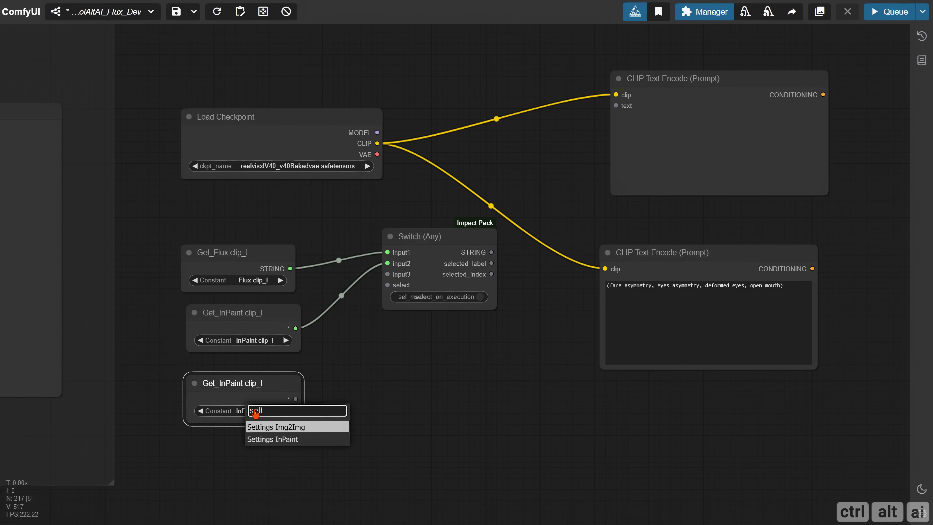
type("t")
left_click(290, 439)
left_click_drag(296, 399, 359, 339)
left_click_drag(386, 284, 387, 285)
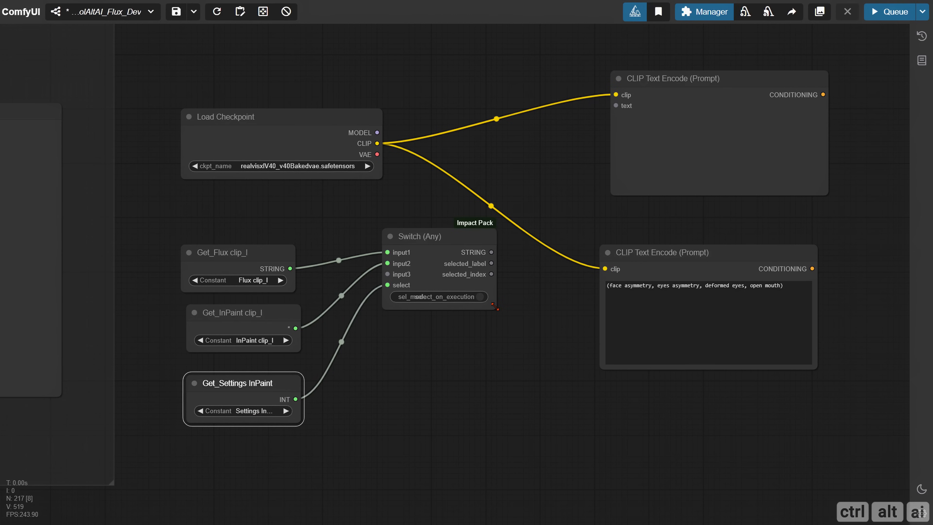
Widen and reposition the Switch (Any) node, and connect its STRING output to the upper CLIP Text Encode node's text input.
left_click_drag(495, 308, 535, 309)
left_click_drag(489, 237, 473, 259)
left_click_drag(531, 222, 222, 309)
left_click_drag(203, 361, 306, 192)
Add an Ultimate SD Upscale node beyond the two CLIP Text Encode nodes.
scroll(294, 254, "down", 2)
left_click_drag(583, 197, 439, 241)
double_click(412, 240)
type("ultimate")
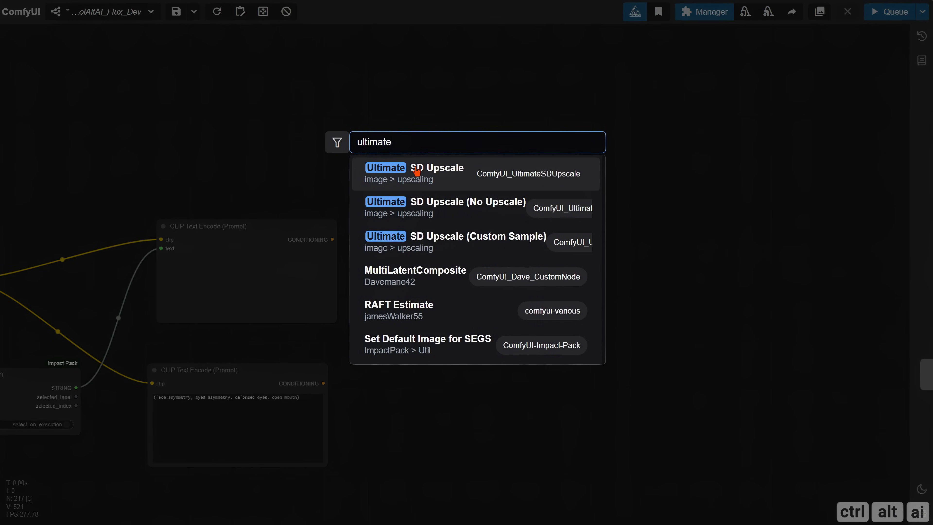
left_click(417, 171)
scroll(440, 296, "up", 3)
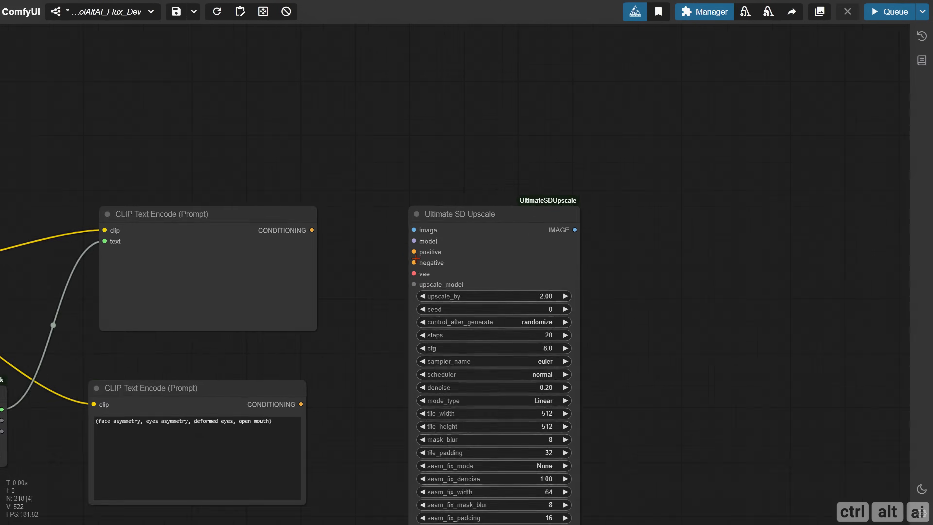
Connect the checkpoint's model and VAE and both prompt conditionings to the Ultimate SD Upscale node's model, vae, positive and negative inputs.
left_click_drag(335, 281, 476, 277)
scroll(473, 294, "down", 4)
left_click_drag(122, 274, 534, 253)
scroll(501, 294, "up", 3)
left_click_drag(457, 246, 534, 262)
left_click_drag(427, 408, 550, 252)
scroll(461, 343, "down", 2)
left_click_drag(74, 299, 527, 285)
Add a Get node set to "Upscale Model 2" and connect it to the Ultimate SD Upscale node's upscale_model input.
scroll(480, 318, "up", 4)
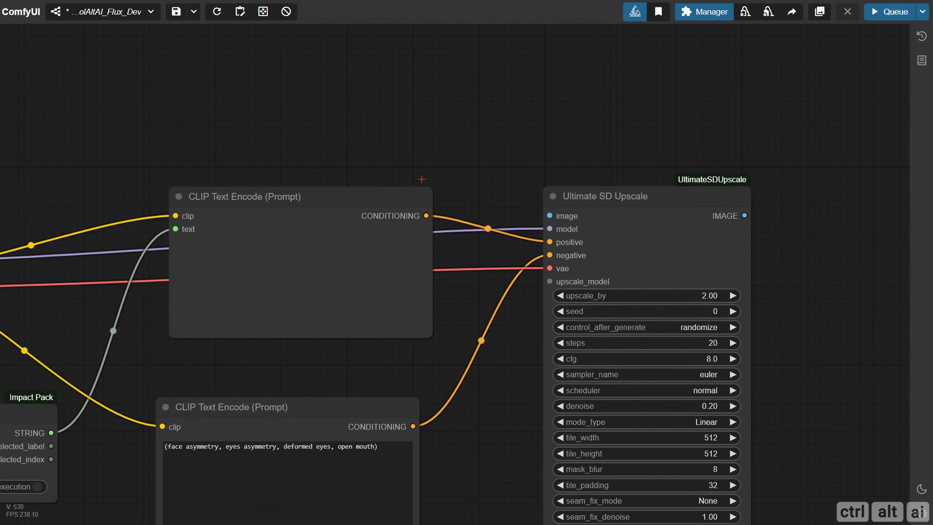
left_click_drag(420, 180, 303, 307)
double_click(183, 180)
type("get")
key("Return")
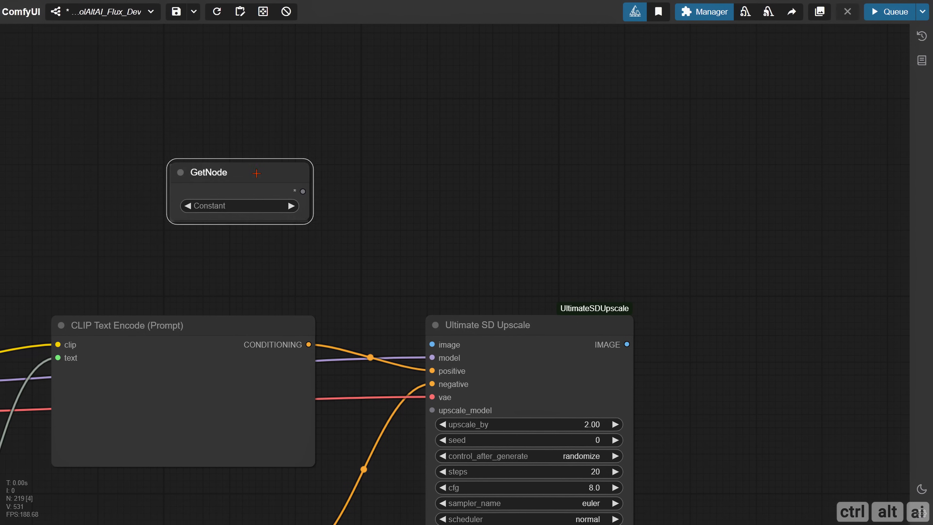
left_click(236, 187)
type("upscale")
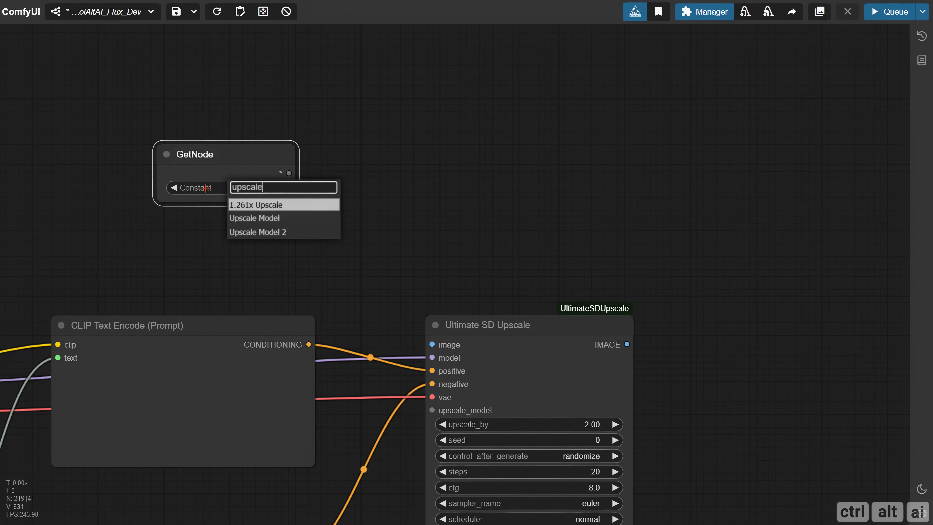
left_click(264, 233)
left_click_drag(302, 201, 324, 197)
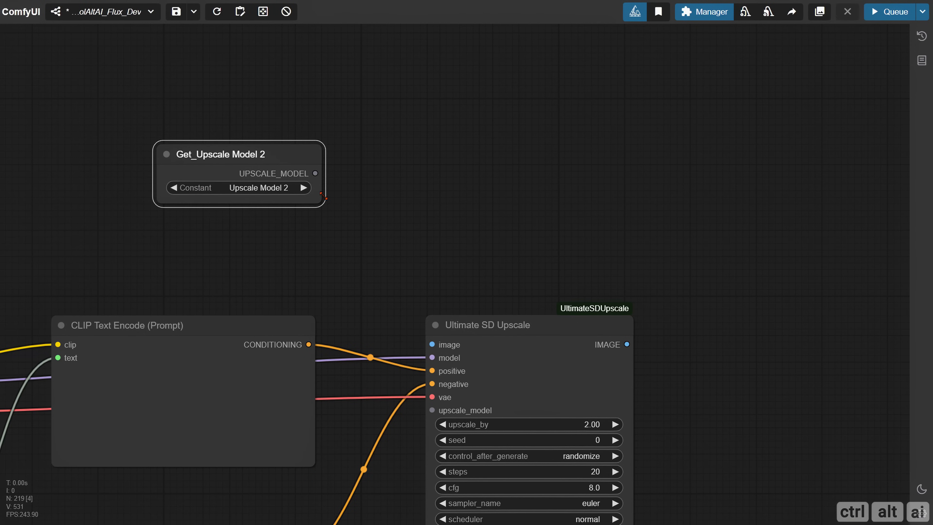
left_click_drag(495, 325, 517, 194)
left_click_drag(315, 173, 453, 279)
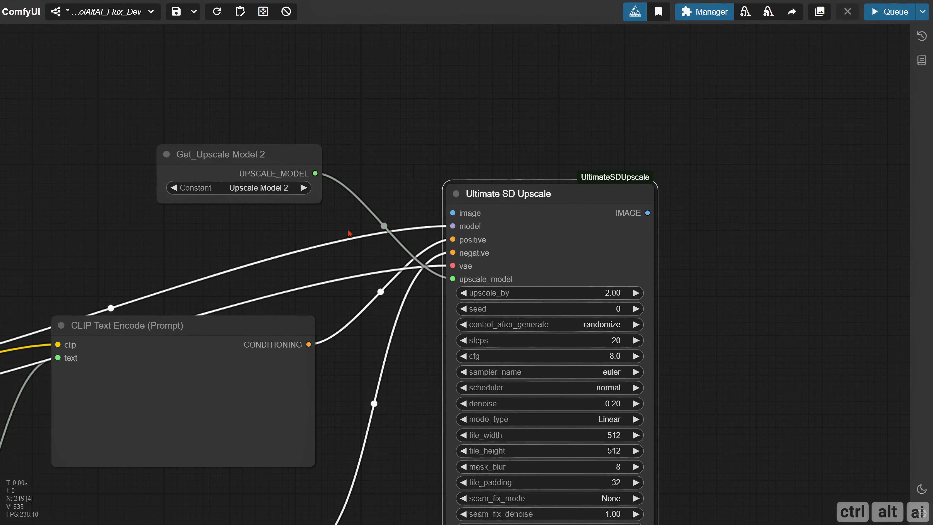
Duplicate the upscale model Get node, set the copy to "1.261x Upscale" and connect it to the Ultimate SD Upscale image input.
left_click_drag(246, 166, 220, 232)
left_click_drag(220, 231, 229, 136, "alt")
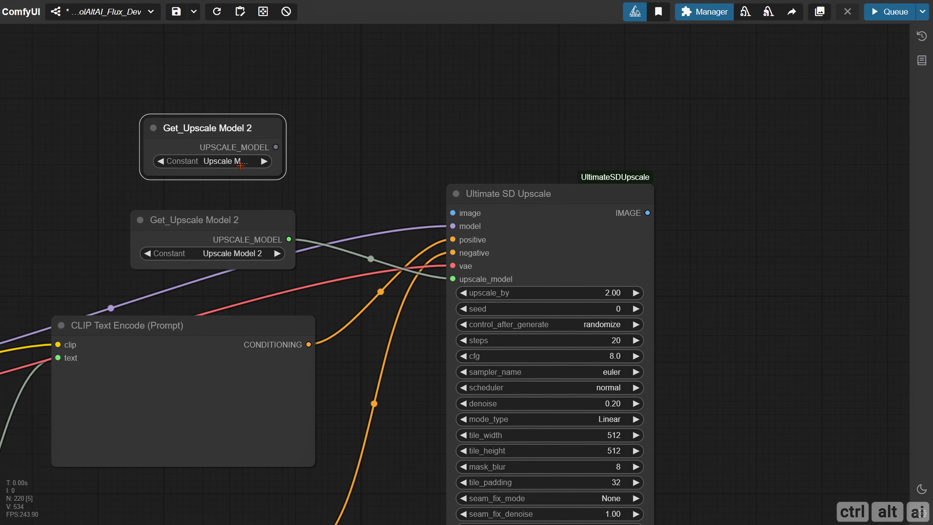
left_click(240, 165)
type("1.2")
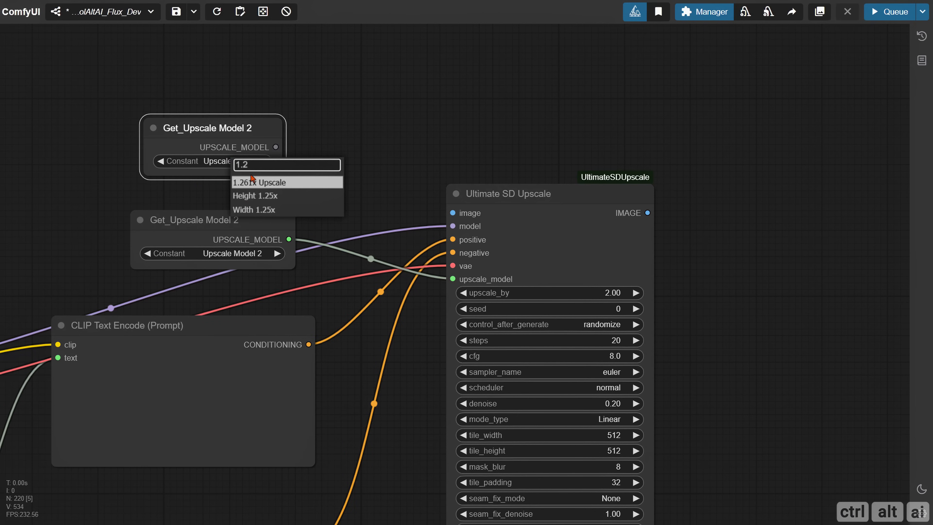
left_click(252, 181)
left_click_drag(302, 147, 452, 213)
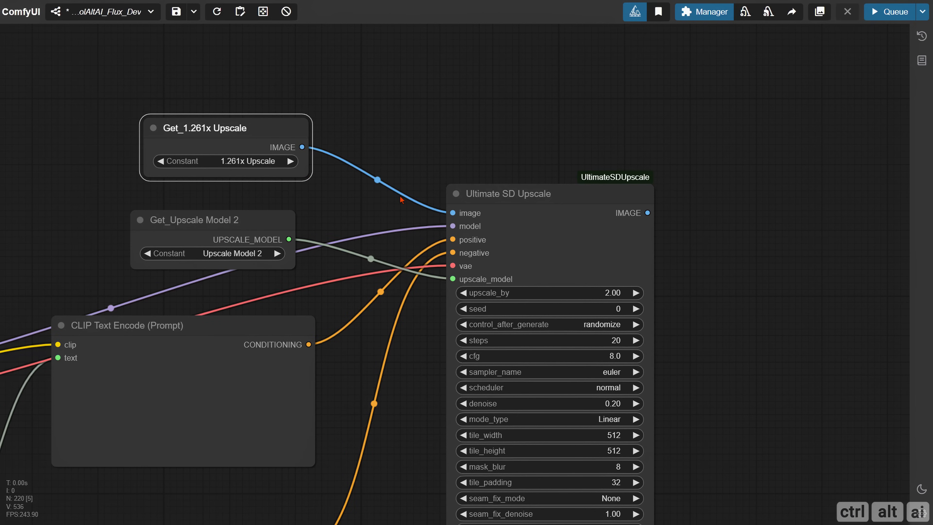
scroll(413, 241, "down", 1)
left_click_drag(659, 322, 431, 200)
left_click(354, 217)
key("ctrl+v")
key("Return")
left_click(343, 188)
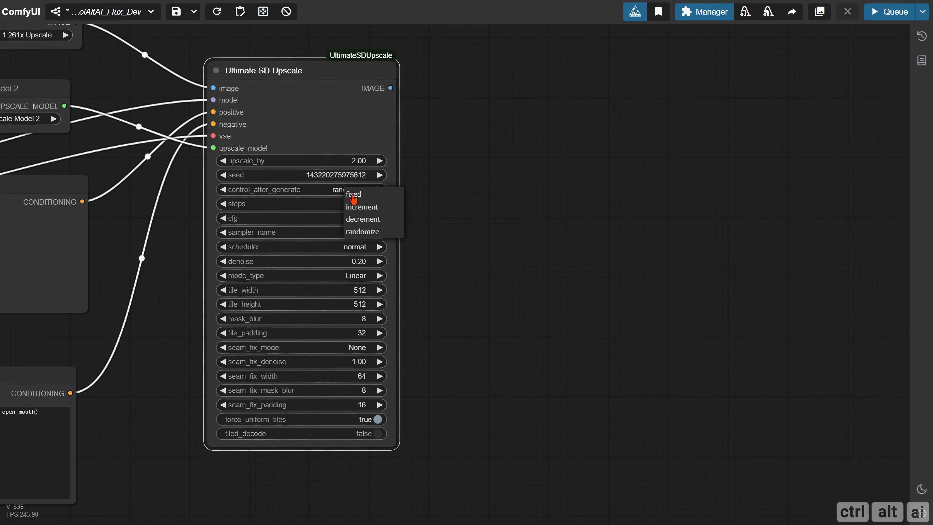
left_click(364, 191)
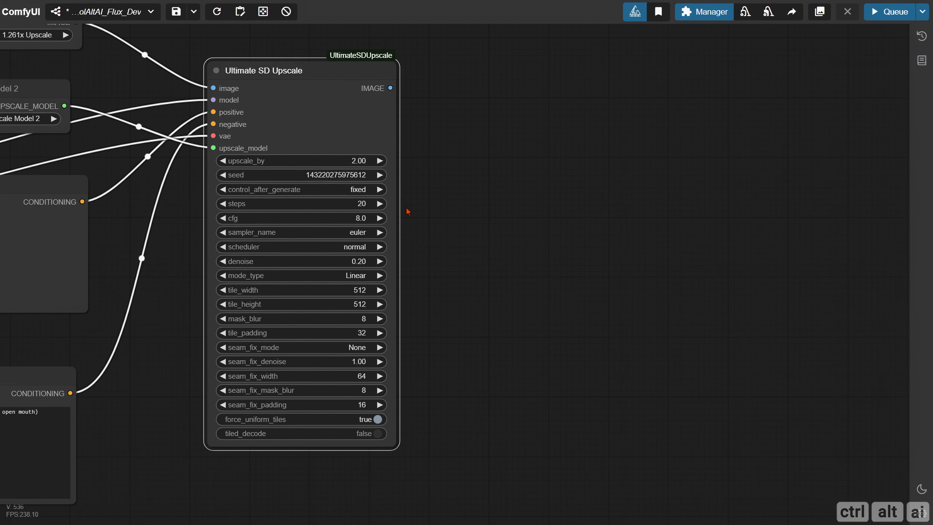
Set the Ultimate SD Upscale node's cfg to 5, sampler_name to dpmpp_2m and scheduler to karras.
left_click(360, 221)
type("5")
key("Return")
left_click(359, 233)
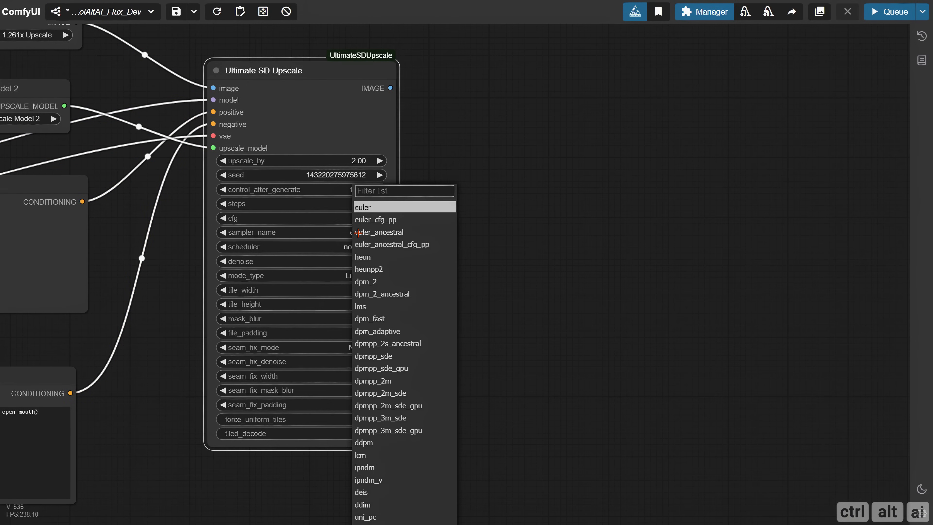
left_click(390, 380)
left_click(354, 247)
left_click(356, 257)
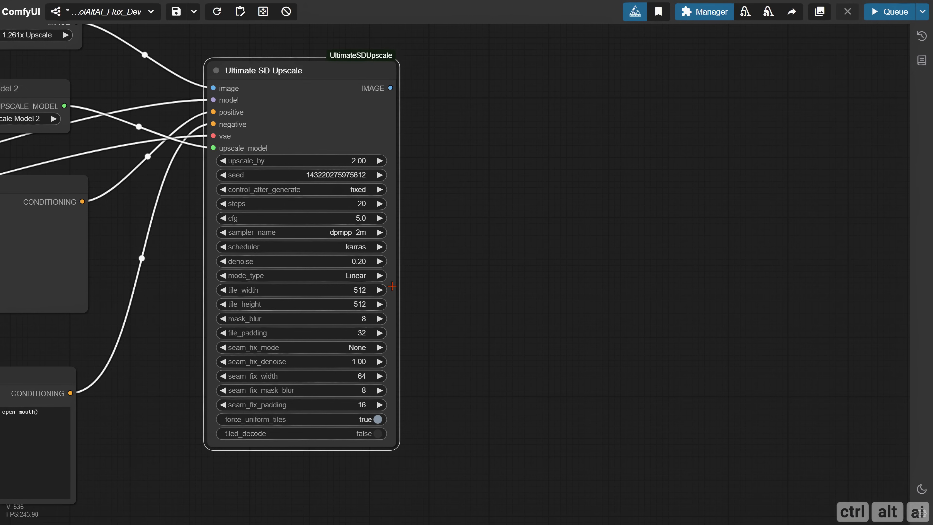
Set the Ultimate SD Upscale node's mode_type to Chess, tile_width and tile_height to 1024, and seam_fix_mode to Half Tile + Intersections.
left_click(362, 276)
left_click(368, 286)
left_click(360, 288)
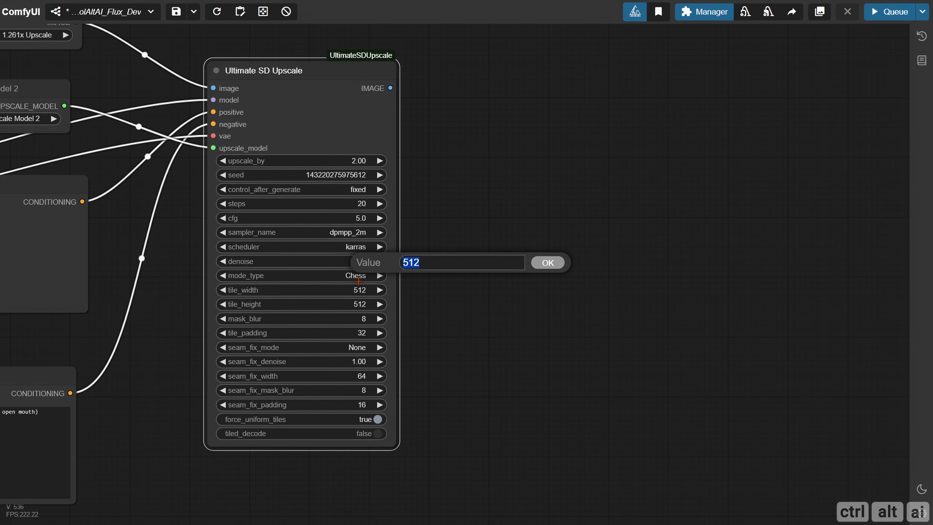
key("Return")
left_click(359, 303)
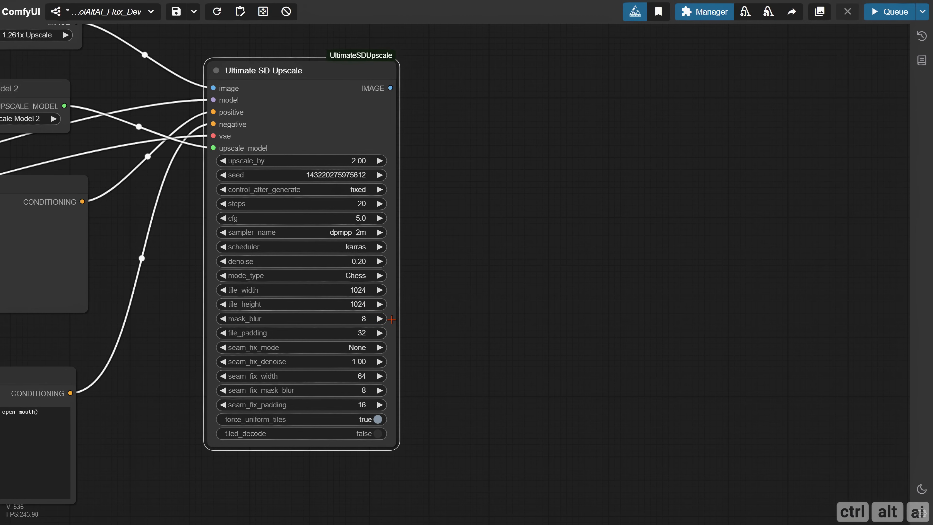
left_click(359, 348)
left_click(392, 384)
Add a Set node fed by the Ultimate SD Upscale IMAGE output and name its constant "2.52x Image".
left_click_drag(408, 373, 223, 379)
double_click(244, 221)
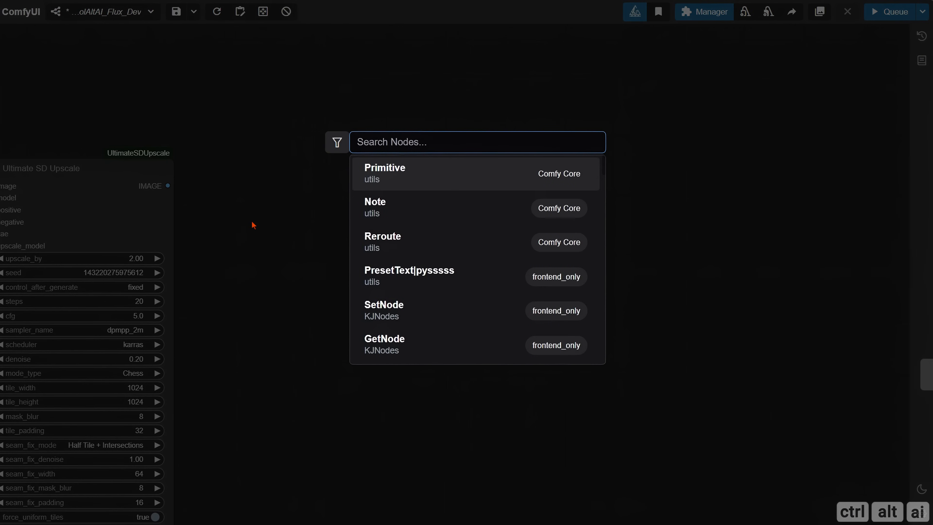
type("set")
left_click(396, 168)
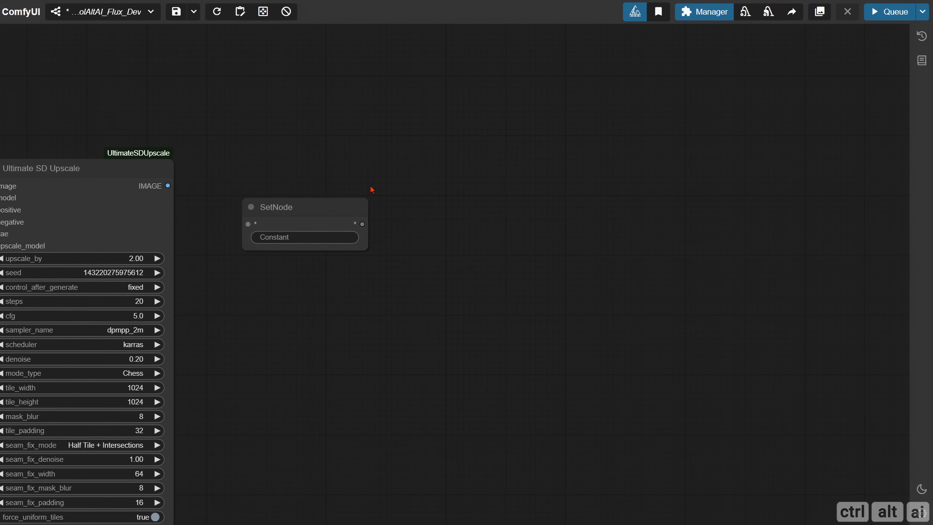
left_click_drag(168, 186, 260, 191)
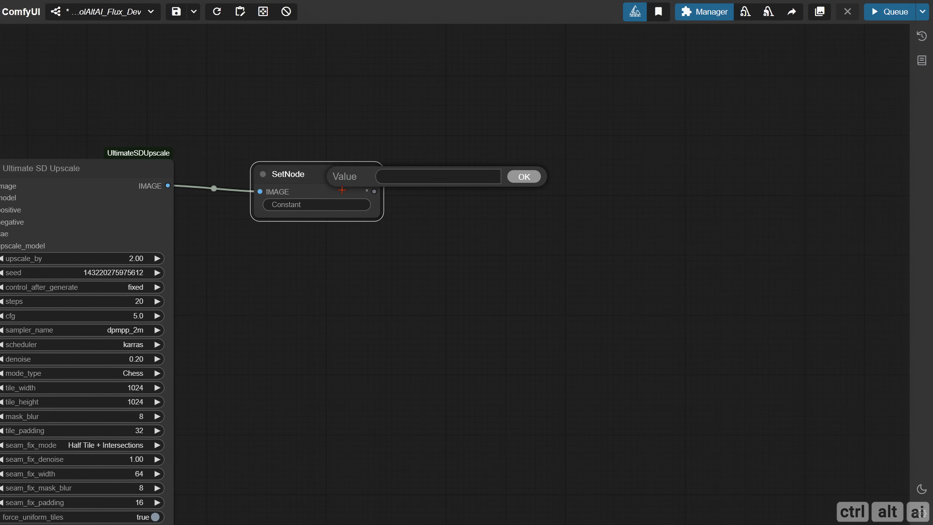
key("Return")
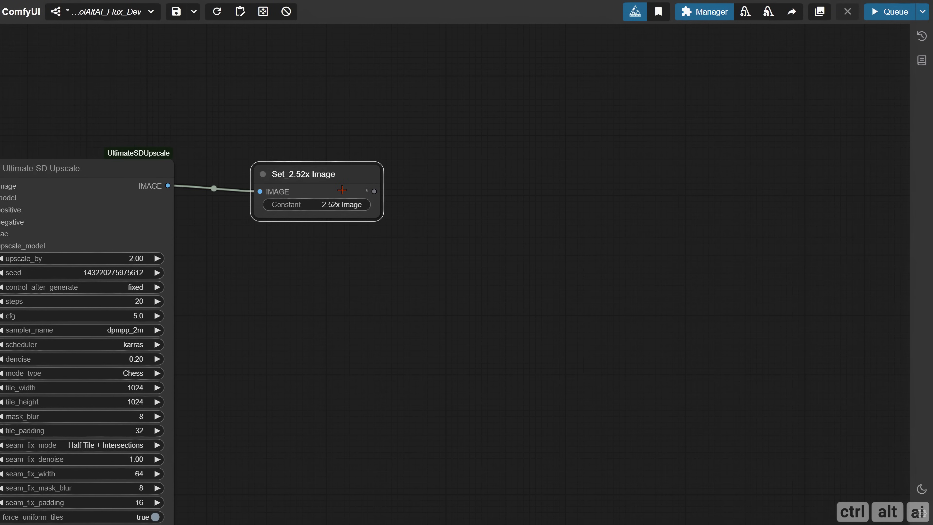
left_click_drag(331, 195, 338, 165)
Add a LayerUtility: Purge VRAM node below the 2.52x Set node and connect it to the Ultimate SD Upscale IMAGE output.
double_click(282, 271)
type("purge")
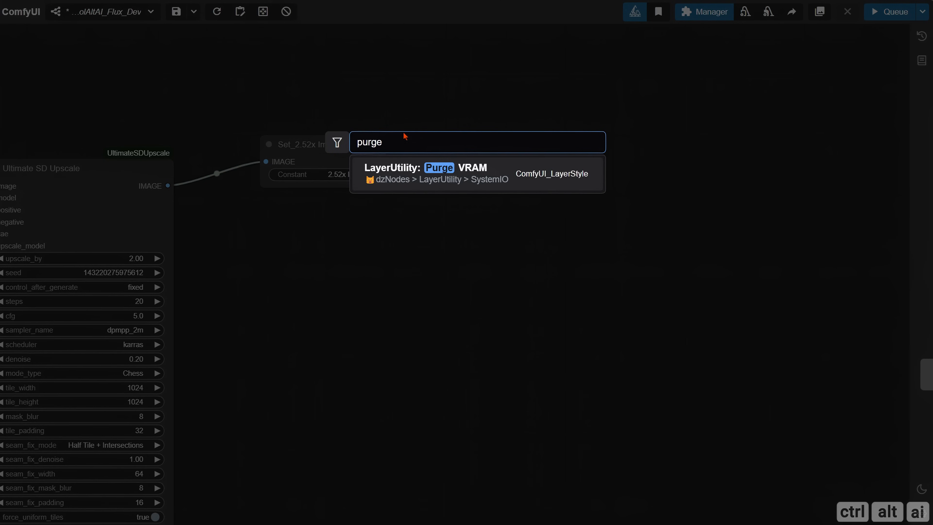
key("Return")
left_click_drag(341, 265, 262, 271)
Add a Preview Image node connected to the Ultimate SD Upscale IMAGE output and enlarge it.
scroll(407, 297, "down", 3)
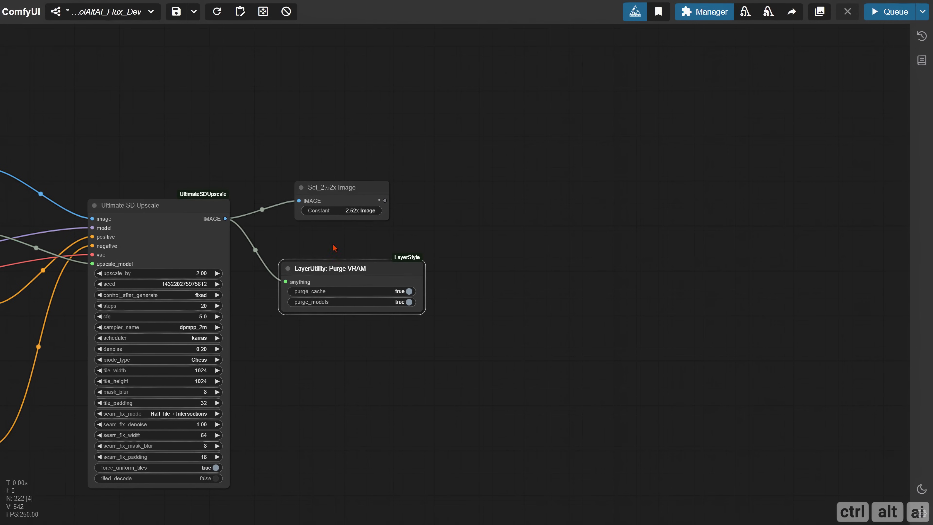
left_click_drag(157, 205, 135, 210)
left_click_drag(202, 223, 493, 282)
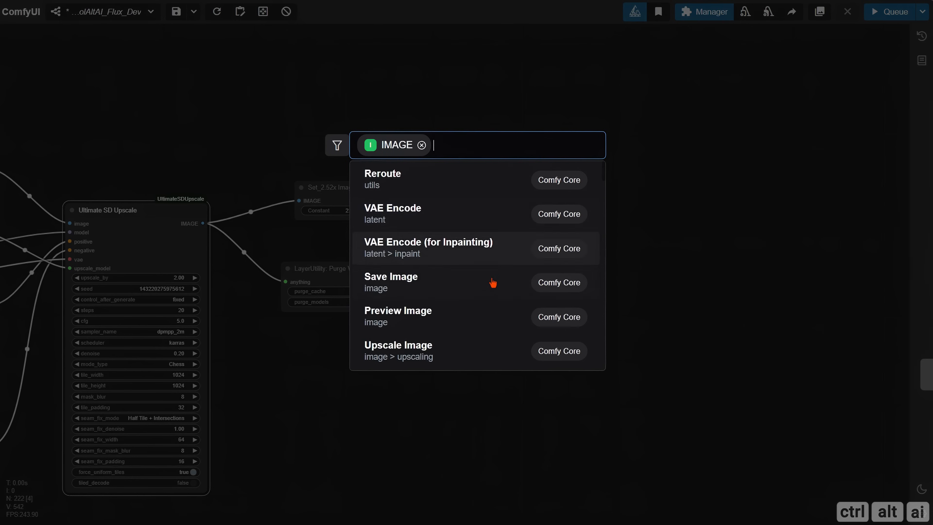
left_click(493, 317)
left_click_drag(561, 148, 721, 427)
Move the prompt, Get, upscale and output nodes together down and closer to the checkpoint loader nodes.
scroll(518, 438, "down", 6)
left_click_drag(376, 413, 569, 302)
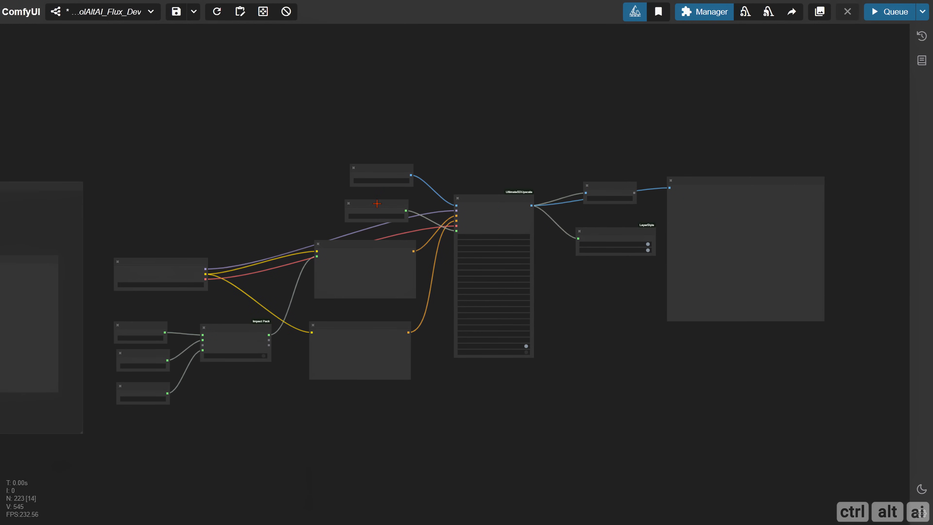
left_click_drag(323, 151, 693, 387)
left_click_drag(517, 332, 499, 391)
Enclose all nodes of the Ultimate SD Upscale section in a new group, enlarge the group and recentre the nodes inside it.
key("ctrl+a")
right_click(197, 173)
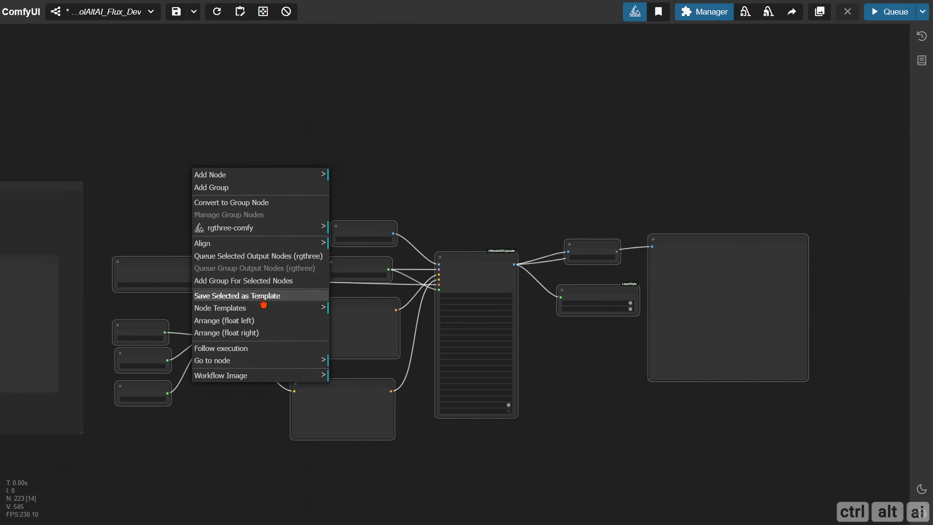
left_click(248, 280)
left_click_drag(214, 217, 190, 187)
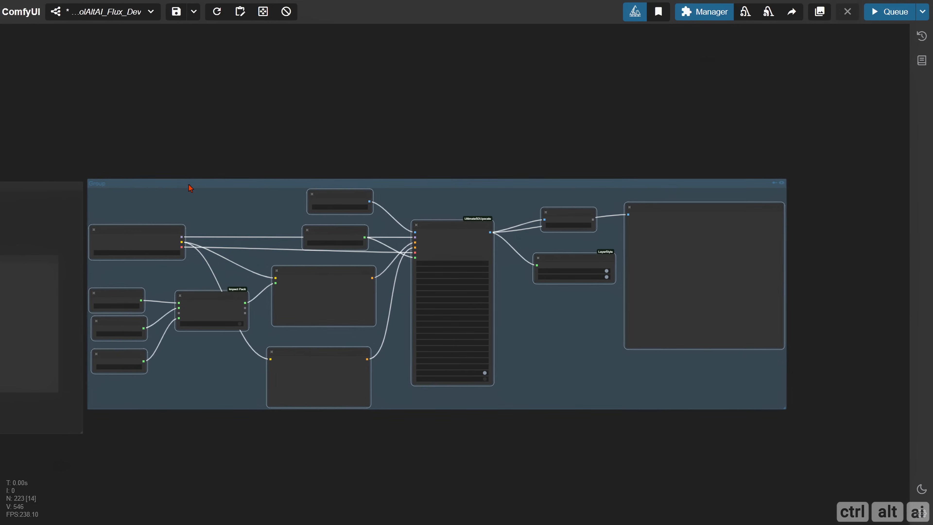
left_click_drag(782, 411, 808, 434)
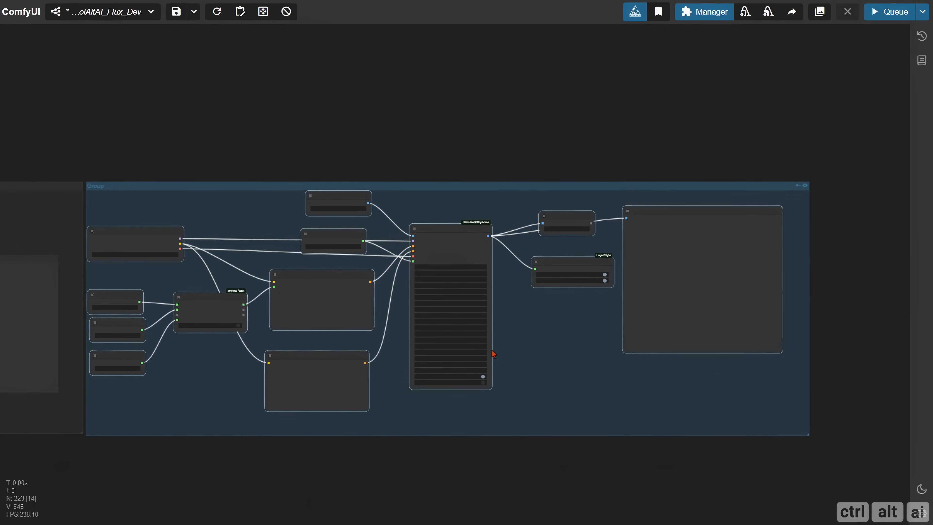
mouse_move(158, 233)
left_mouse_down()
mouse_move(178, 244)
mouse_move(168, 241)
left_mouse_up()
Title the Ultimate SD Upscale group "Flux Upscale 2.52x".
right_click(151, 224)
mouse_move(198, 472)
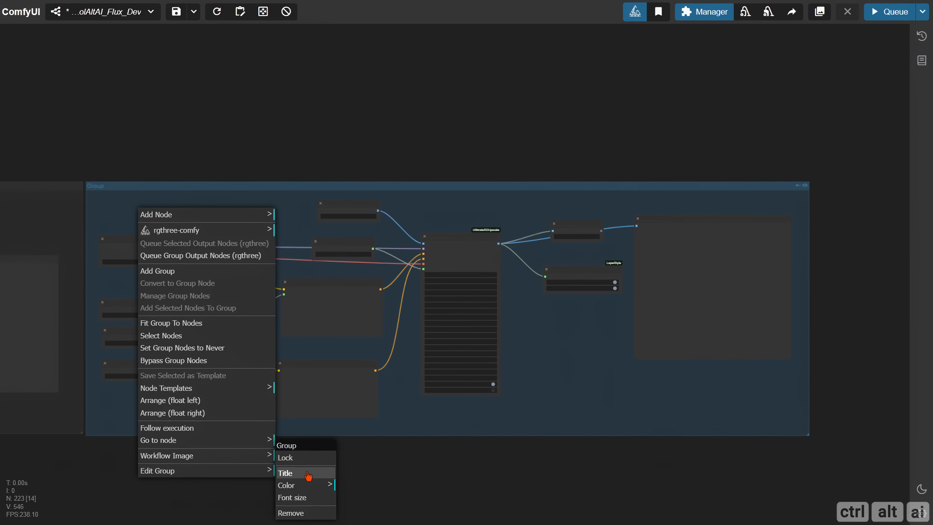
left_click(306, 479)
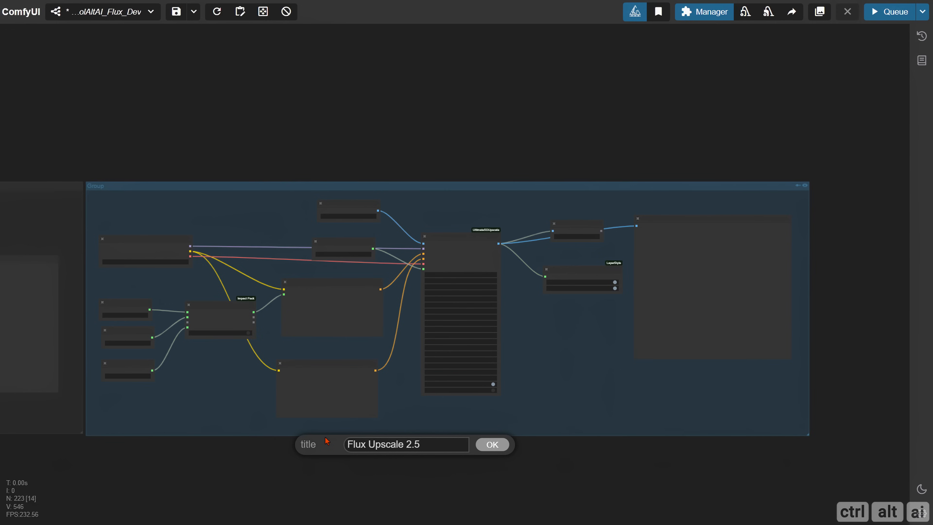
key("Return")
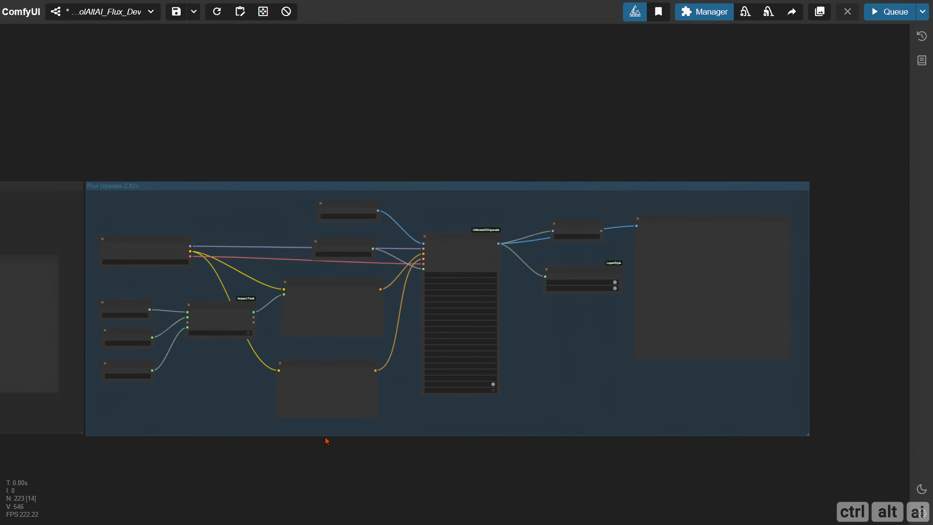
Add a Get node and an Upscale Image (using Model) node in the empty area above the 2.52x group.
scroll(554, 175, "up", 5)
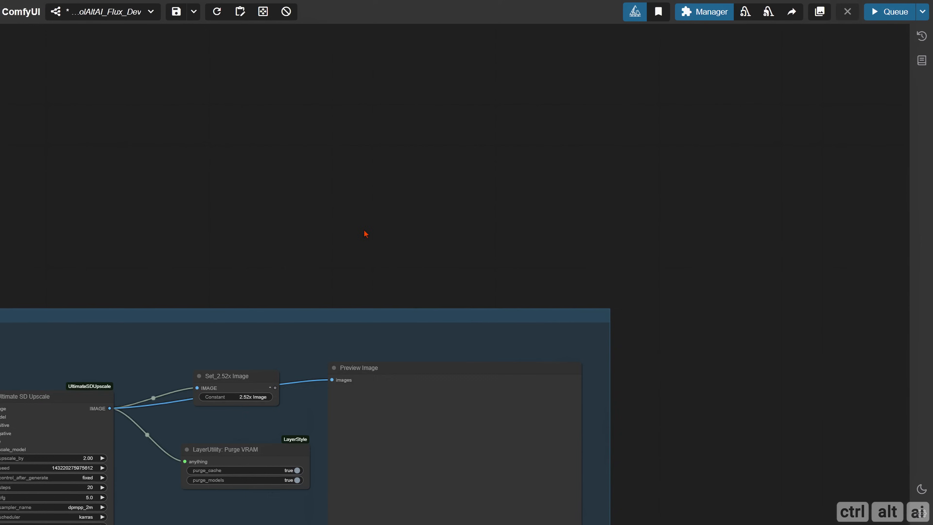
double_click(178, 152)
type("ge")
key("Return")
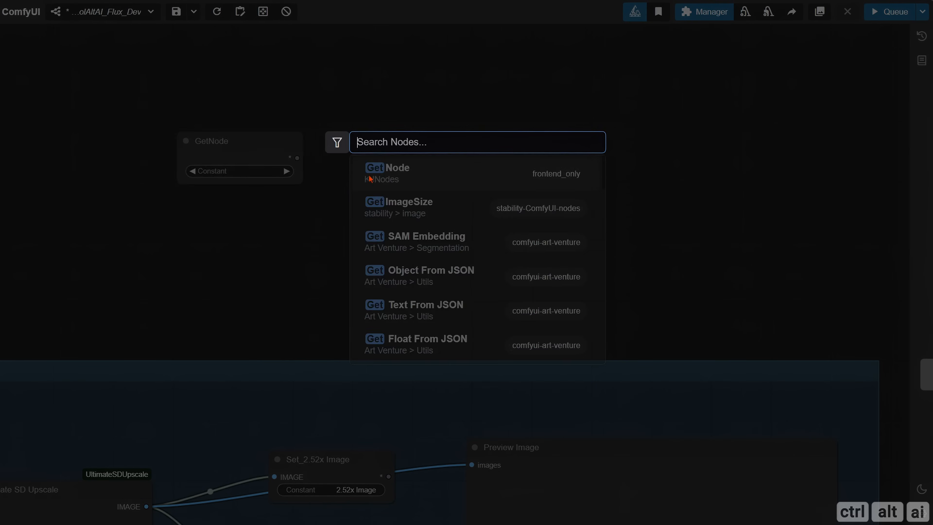
double_click(308, 167)
type("upscale image by")
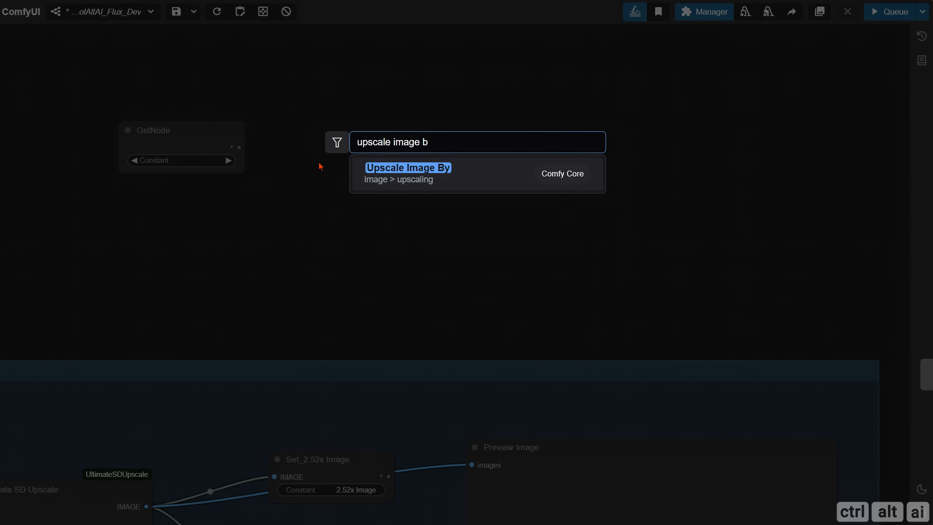
key("BackSpace")
key("BackSpace")
key("Return")
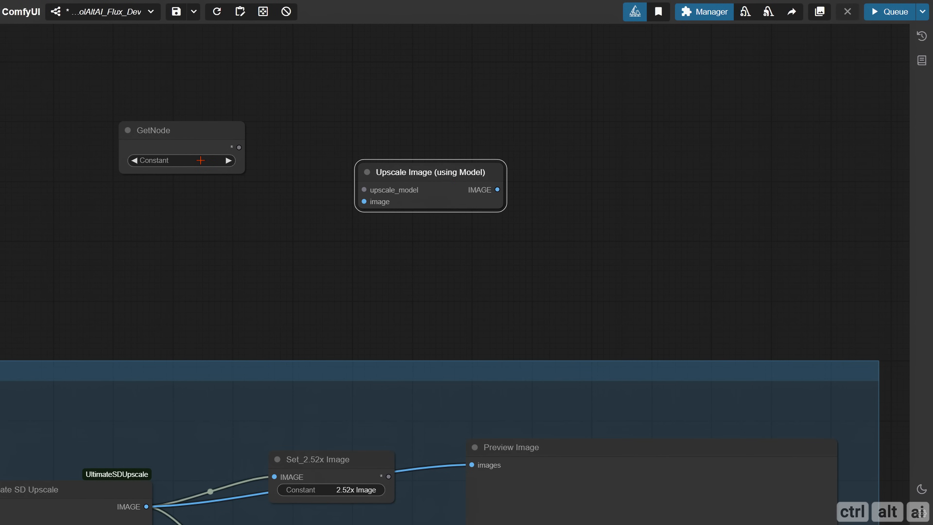
Set the Get node to "2.52x Image" and connect it to the Upscale Image (using Model) node's image input.
left_click(200, 161)
left_click(236, 146)
left_click_drag(183, 130, 178, 207)
left_click_drag(232, 225, 364, 201)
Duplicate the 2.52x Get node, set the copy to "Upscale Model" and connect it to the upscale_model input.
left_click_drag(364, 189, 120, 123)
left_click(200, 138)
left_click_drag(175, 207, 175, 116, "alt")
left_click(183, 148)
type("upscal")
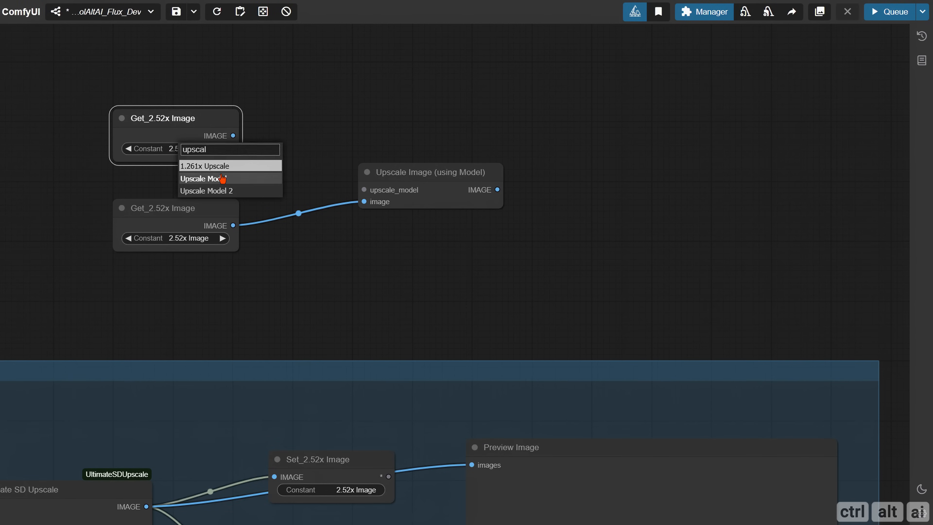
left_click(273, 179)
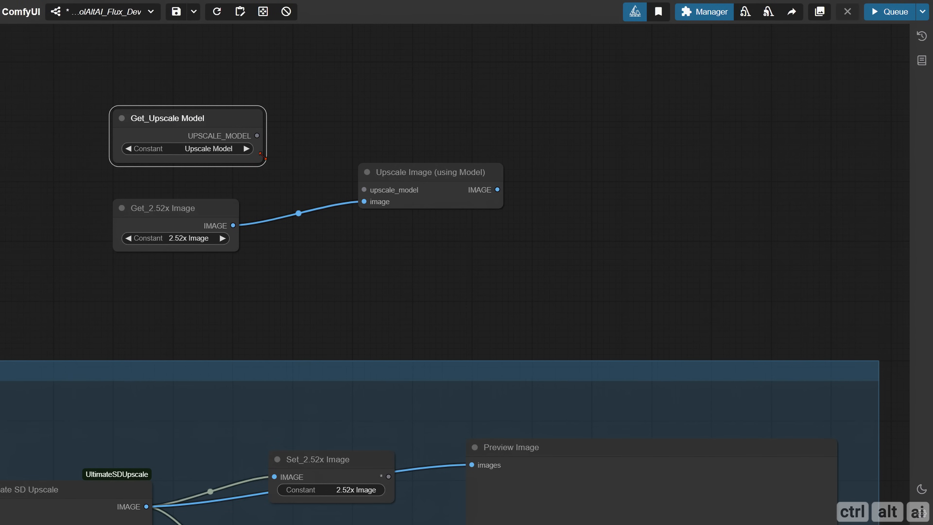
left_click_drag(362, 188, 363, 189)
left_click_drag(425, 175, 377, 176)
Add an Upscale Image By node after the Upscale Image (using Model) node.
left_click_drag(517, 207, 392, 200)
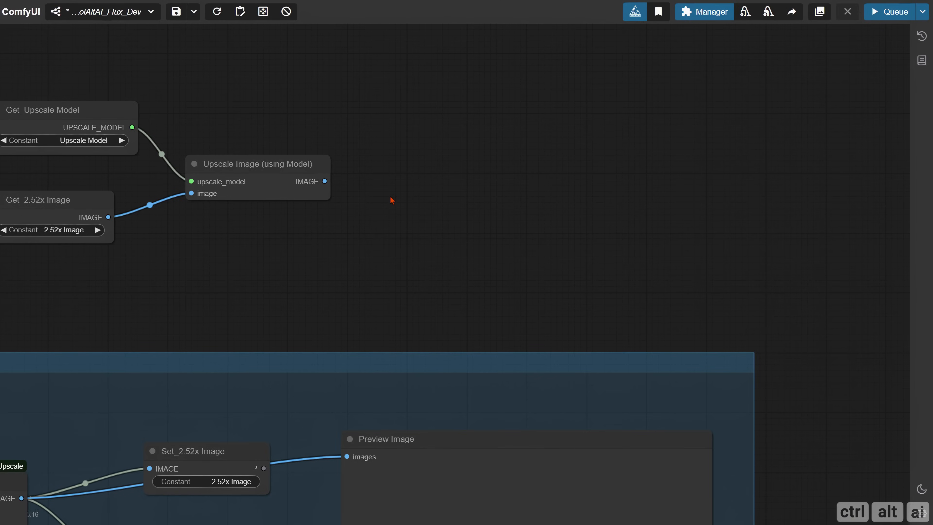
double_click(395, 178)
type("upscale ima")
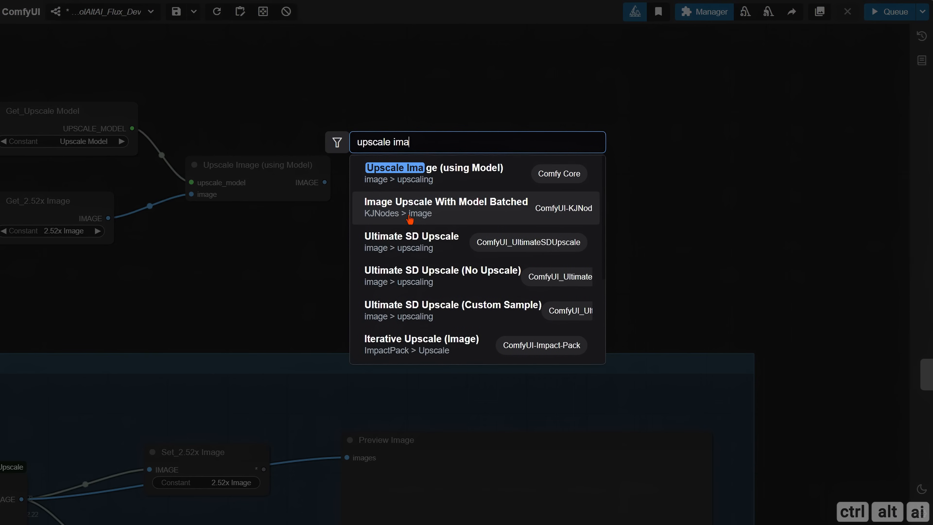
type("ge by")
left_click(483, 170)
left_click_drag(450, 179, 427, 195)
Feed the Upscale Image By node from the model upscale output, with upscale_method lanczos and scale_by 0.5.
left_click(505, 213)
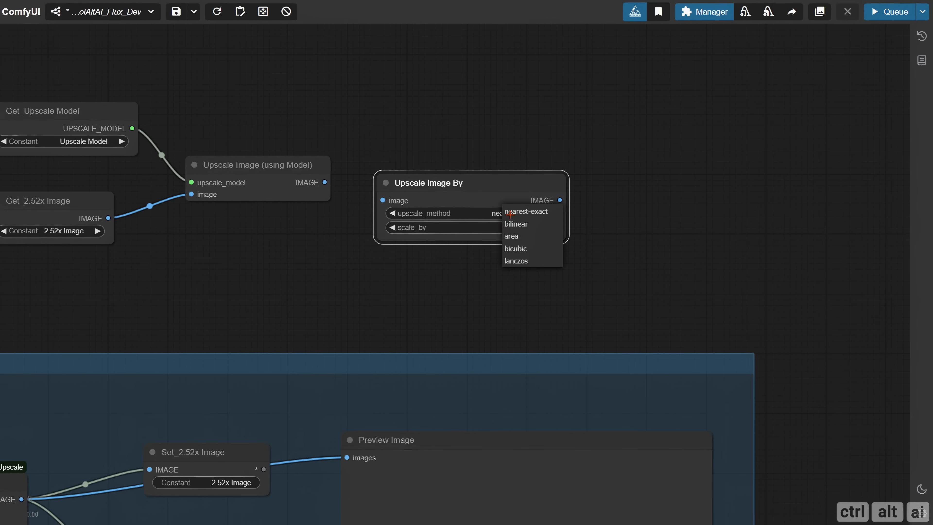
left_click(525, 261)
left_click_drag(359, 197, 383, 201)
left_click_drag(456, 181, 432, 169)
left_click(503, 214)
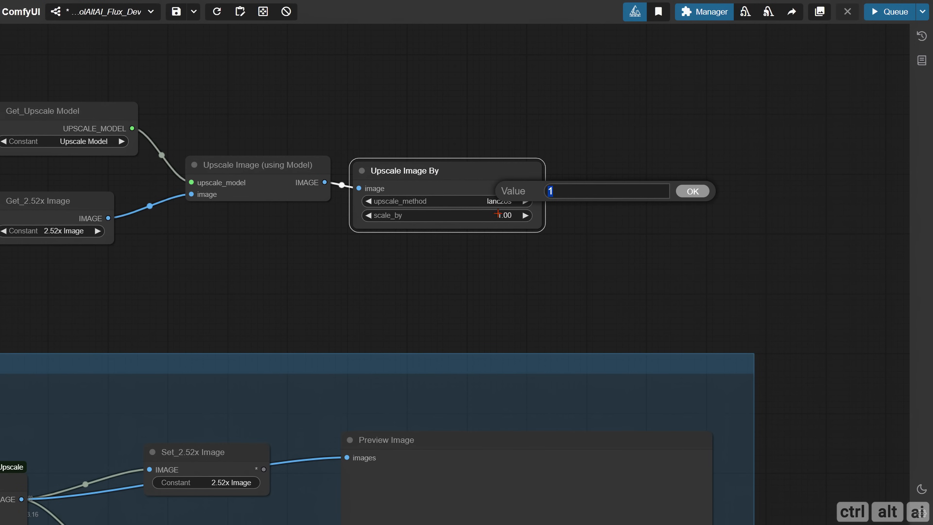
type("0.5")
key("Return")
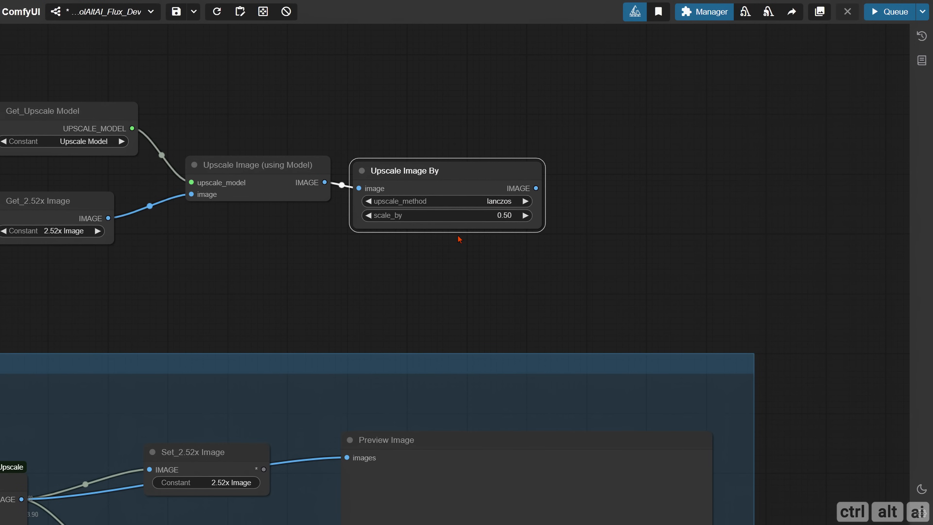
Add a Set node and connect the Upscale Image By node's IMAGE output to it.
left_click_drag(549, 187, 428, 212)
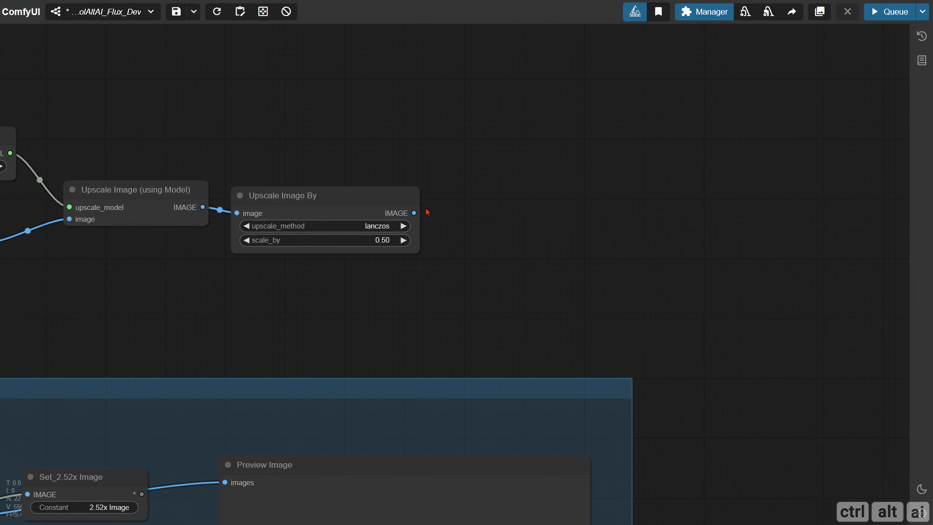
double_click(504, 193)
type("set")
key("Return")
left_click_drag(413, 213, 504, 180)
Name the new Set node's constant "5.04x Image".
left_click(525, 208)
type("5.04x")
key("Return")
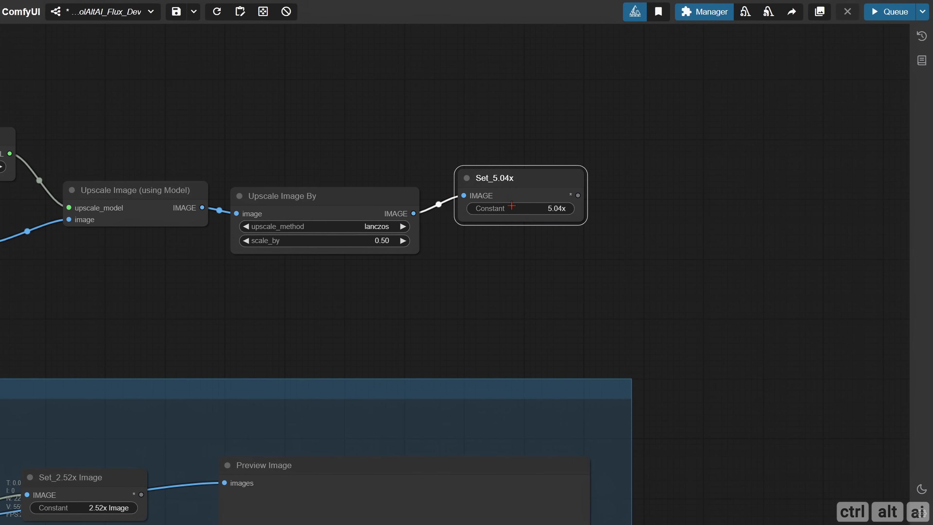
left_click(552, 209)
type("Im")
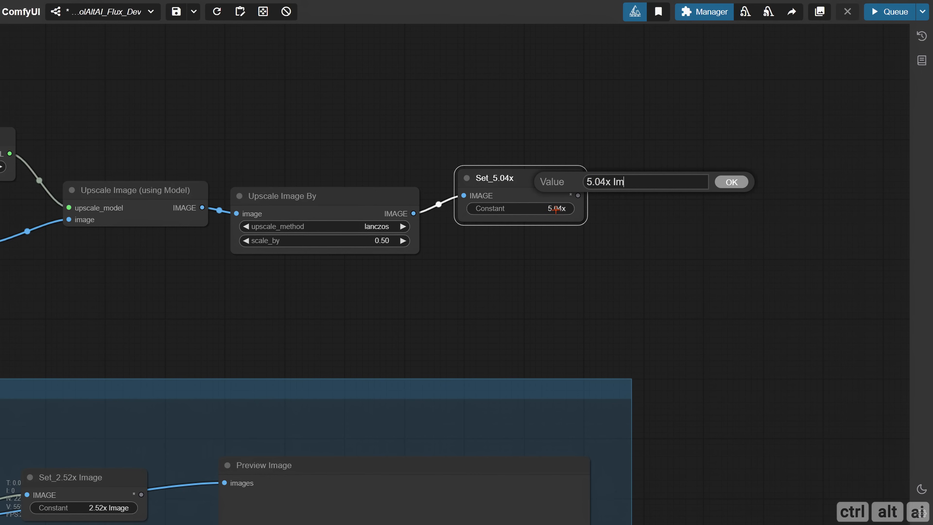
type("age")
key("Return")
Add a Purge VRAM node below the 5.04x Set node, connected to the Upscale Image By IMAGE output.
left_click_drag(590, 206, 487, 183)
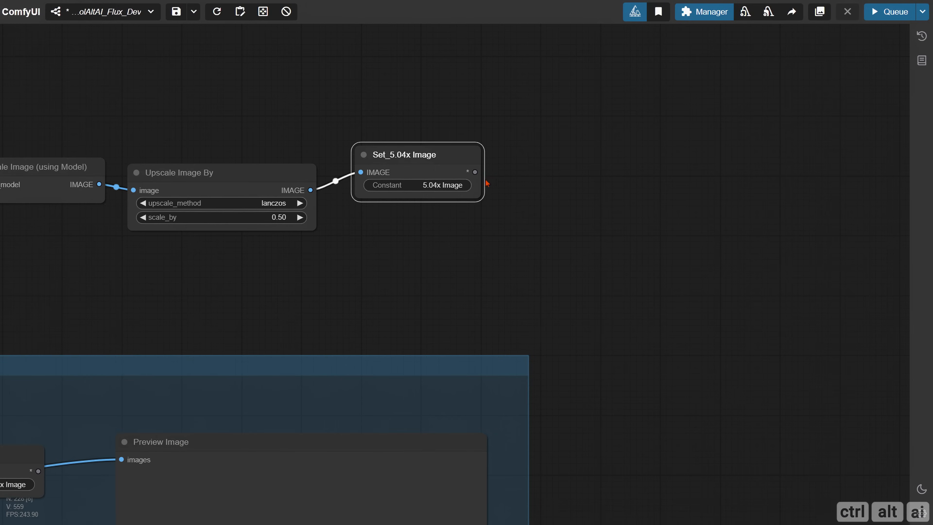
left_click_drag(310, 190, 397, 239)
type("Purge")
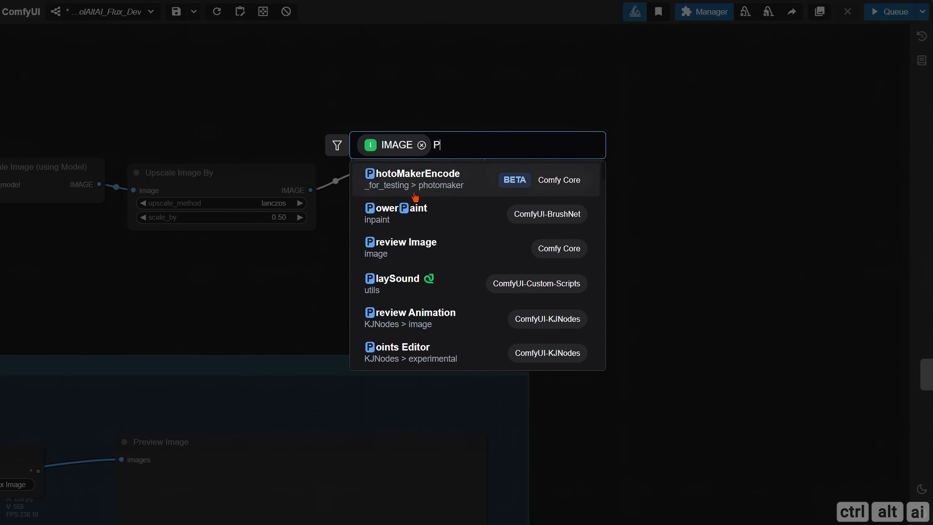
left_click(434, 185)
left_click_drag(427, 231, 393, 233)
Arrange the model upscale nodes above the 2.52x group, adjusting the spacing of the Set and Purge VRAM nodes.
scroll(374, 296, "down", 5)
left_click_drag(331, 316, 105, 137)
left_click_drag(165, 180, 162, 202)
left_click_drag(507, 200, 518, 193)
left_click_drag(522, 249, 522, 241)
Enclose the model upscale nodes in a new group, resize it to sit directly above the 2.52x group and recentre its nodes.
left_click_drag(595, 294, 233, 137)
right_click(233, 137)
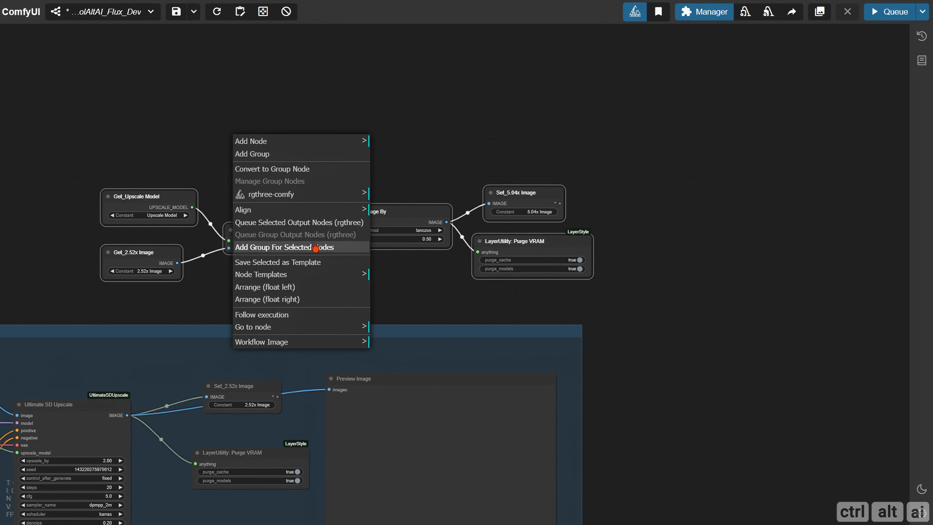
left_click(314, 246)
left_click_drag(286, 179, 256, 168)
left_click_drag(566, 271, 579, 317)
left_click_drag(353, 200, 360, 220)
left_click_drag(257, 164, 261, 167)
Title the new model upscale group "Flux Upscale 5.04x".
right_click(241, 200)
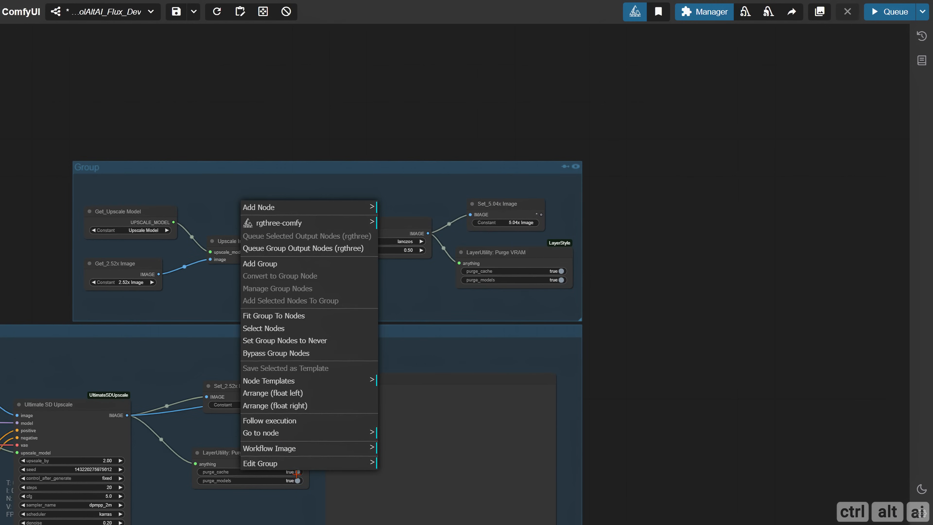
left_click(294, 463)
left_click(399, 474)
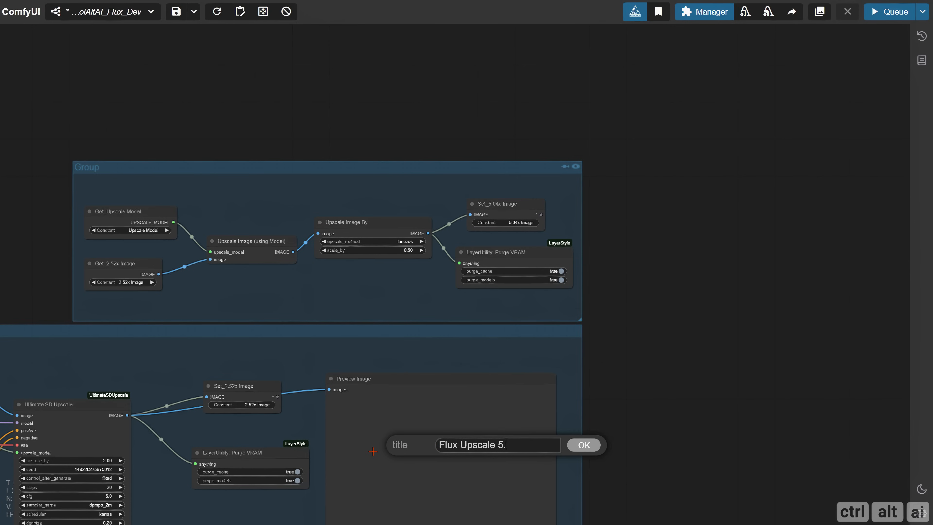
key("Return")
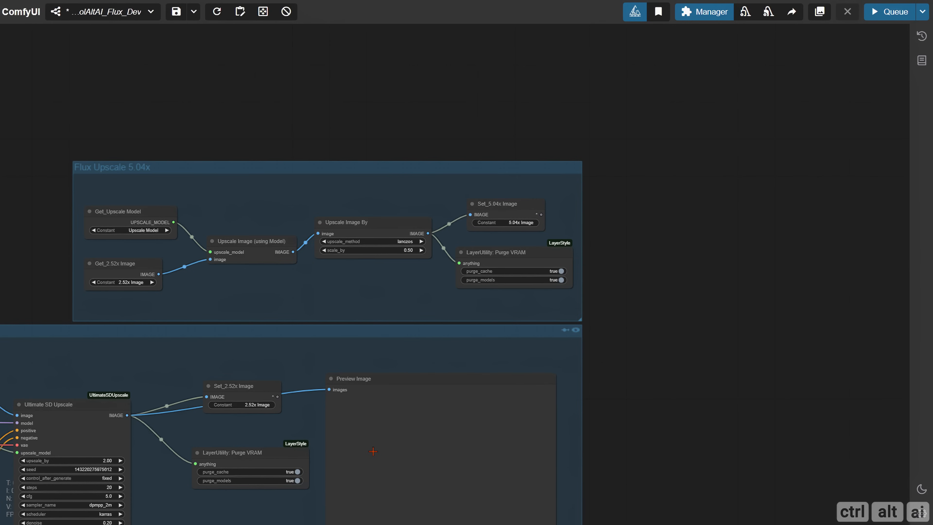
Add a LayerColor: AutoAdjust V2 node in the empty area below the Flux Upscale 2.52x group.
left_click_drag(193, 375, 556, 262)
scroll(522, 294, "down", 3)
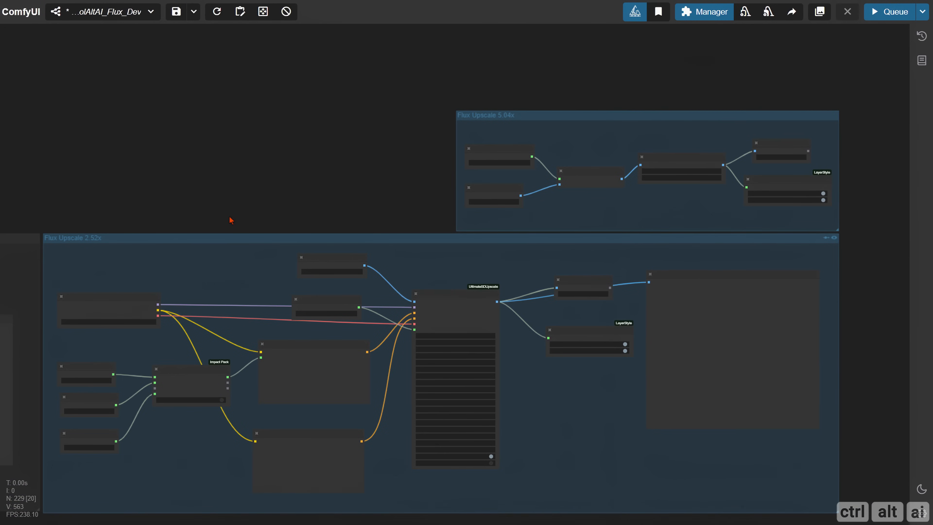
left_click_drag(279, 310, 48, 198)
left_click_drag(359, 365, 325, 296)
scroll(327, 300, "up", 5)
double_click(316, 277)
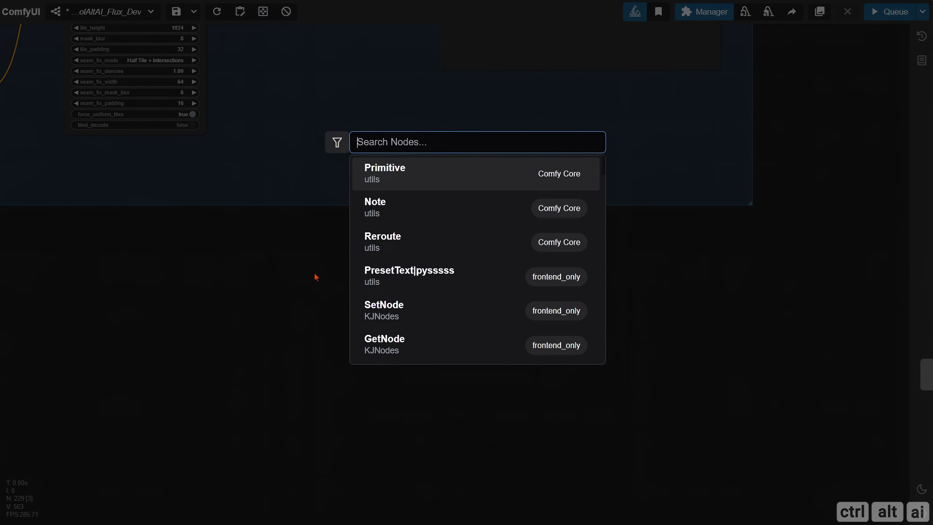
type("auto ad")
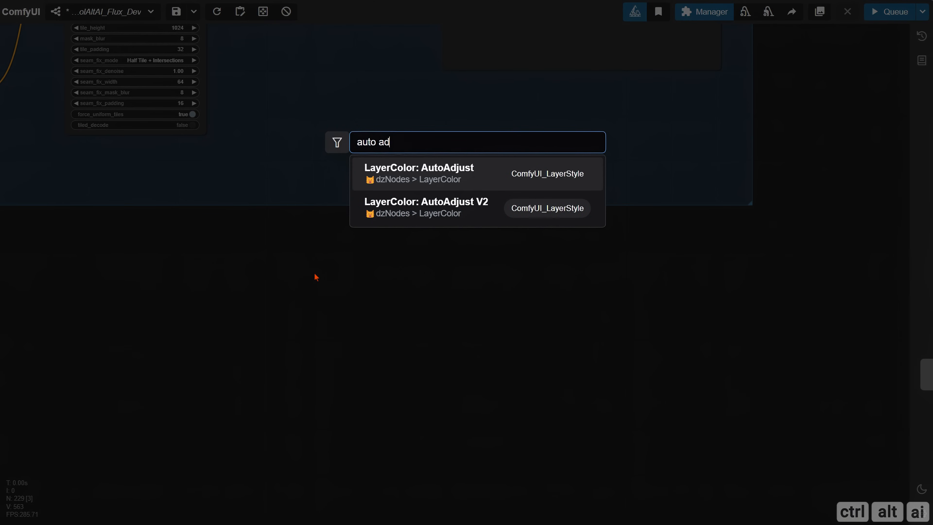
left_click(397, 206)
Add a Get node ahead of the AutoAdjust V2 node and set the AutoAdjust strength to 50.
double_click(258, 297)
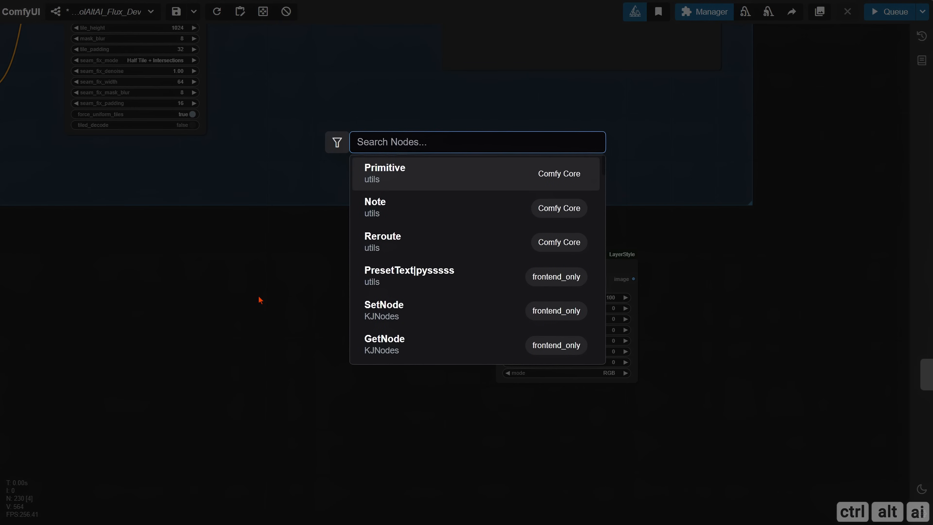
type("get")
left_click(414, 175)
scroll(348, 310, "up", 4)
left_click_drag(319, 283, 381, 242)
left_click_drag(440, 344, 327, 327)
scroll(348, 329, "down", 1)
left_click(597, 272)
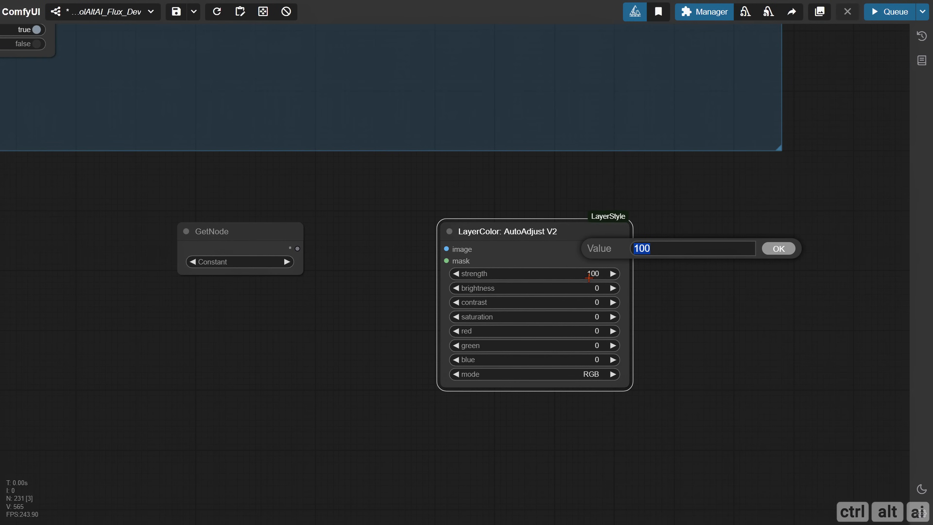
key("Return")
Set the Get node's constant to "5.04x Image" and connect it to the AutoAdjust V2 image input.
left_click_drag(652, 285, 521, 275)
left_click_drag(398, 238, 320, 244)
left_click(120, 253)
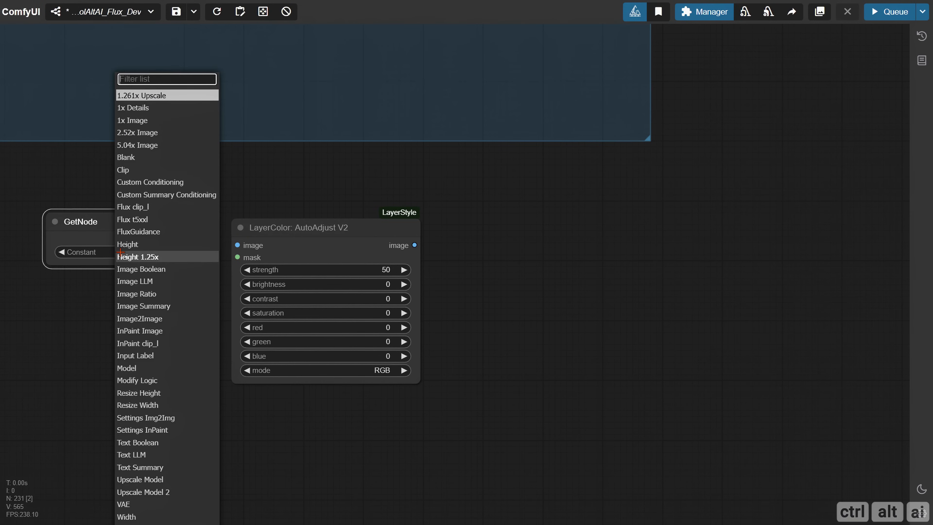
left_click(143, 147)
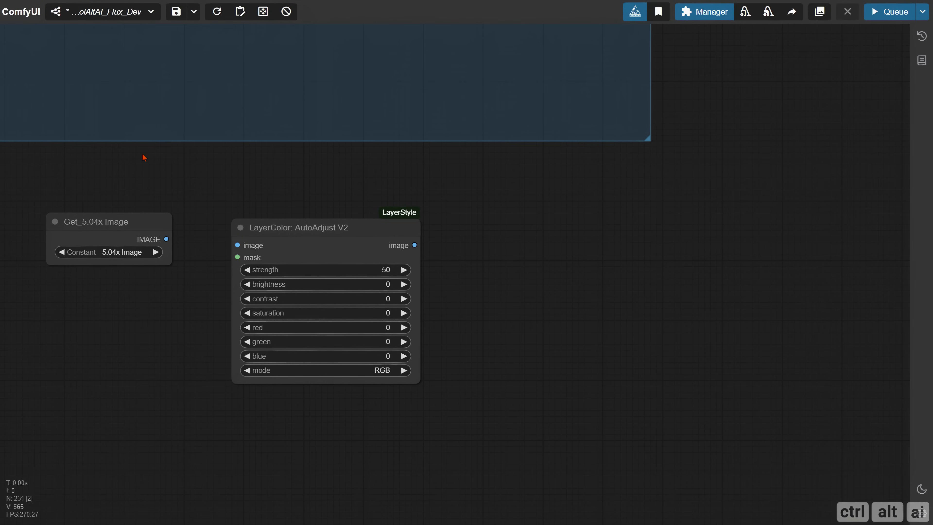
left_click_drag(250, 247, 251, 247)
left_click_drag(336, 244, 315, 237)
Add a LayerColor: Levels node fed by the AutoAdjust V2 image output and set its black_point to 5.
left_click_drag(469, 267, 371, 251)
double_click(371, 251)
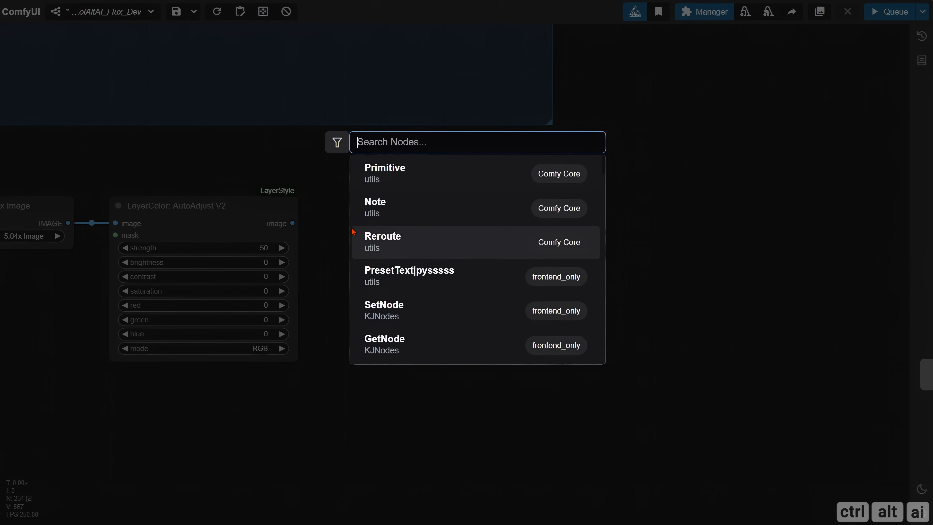
type("levels")
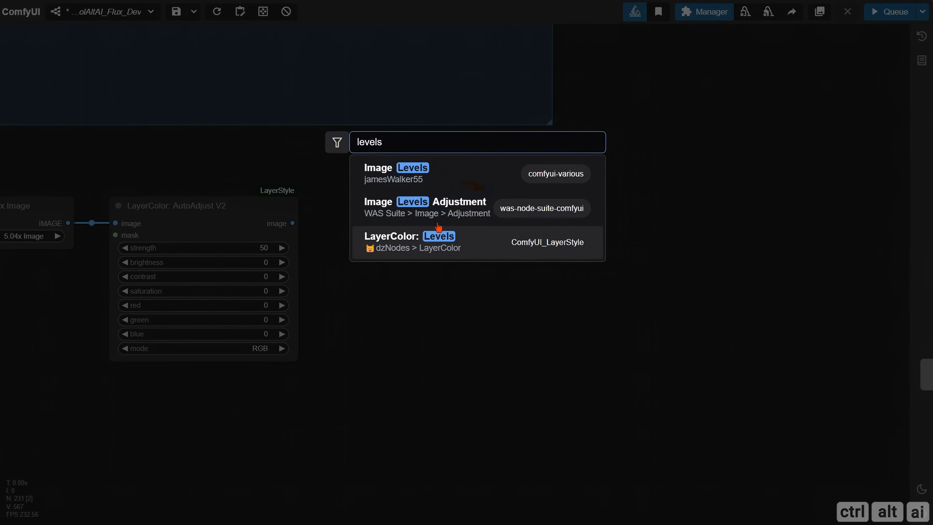
left_click(435, 249)
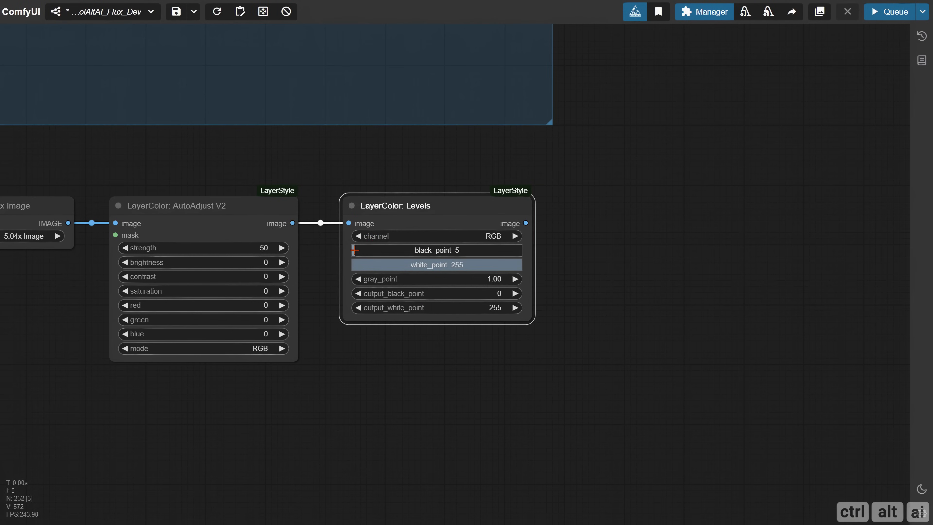
Add a Set node connected to the Levels image output and name its constant "Final Image".
scroll(459, 214, "right", 5)
double_click(377, 234)
type("set")
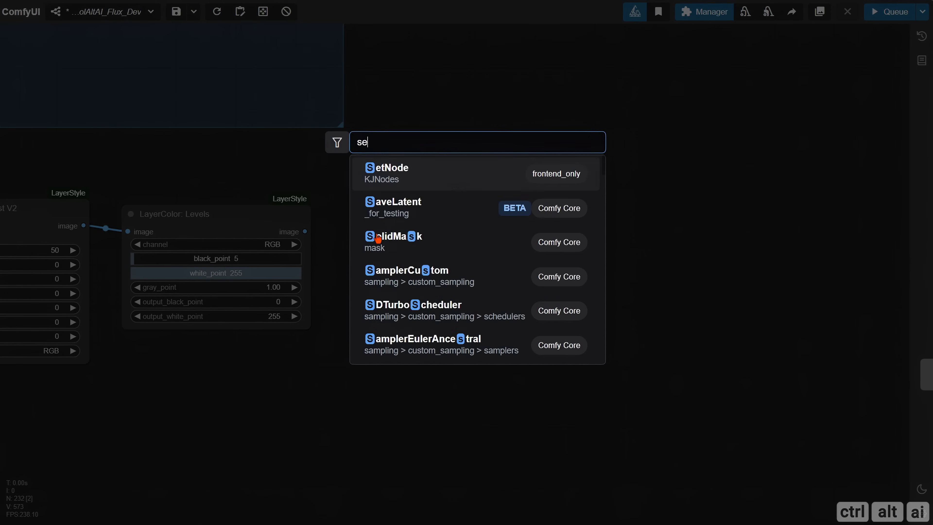
left_click(400, 183)
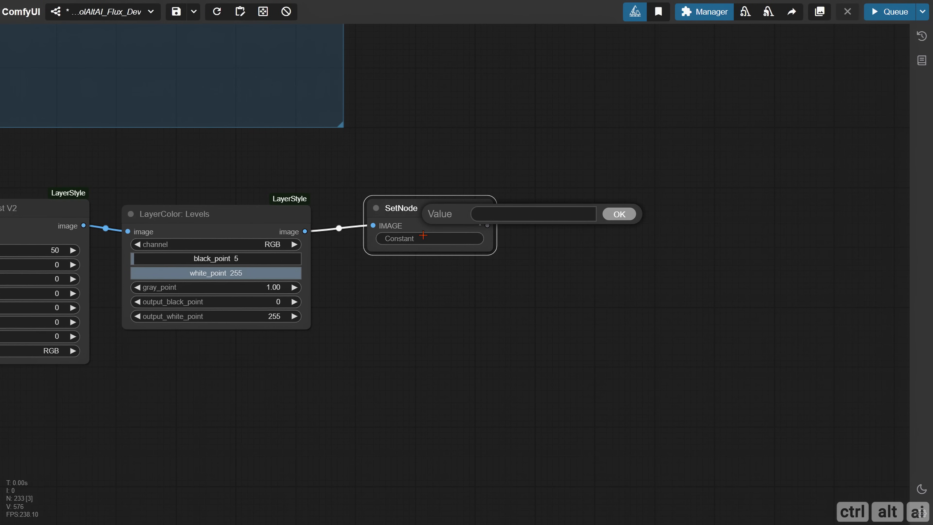
type("Final Image")
key("Return")
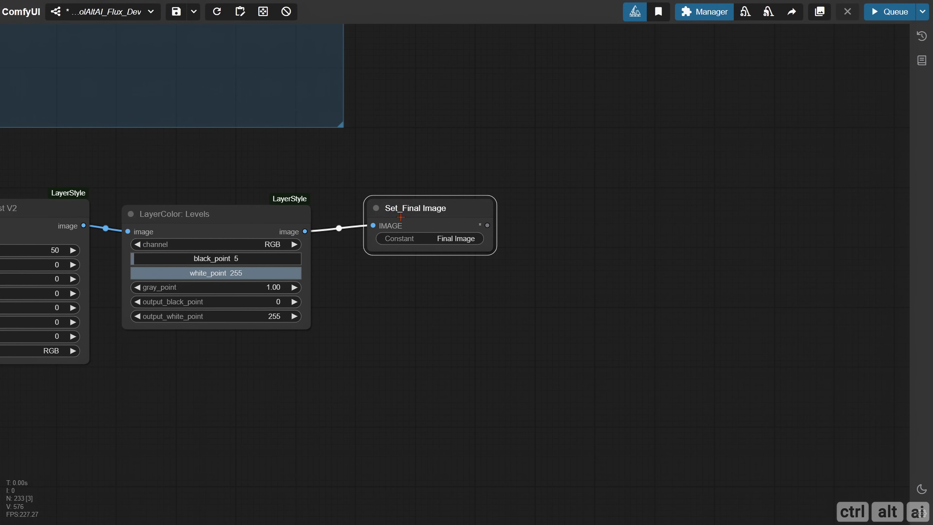
Add a LayerUtility: Purge VRAM node below the Final Image Set node, connected to the Levels output.
double_click(330, 315)
type("purge")
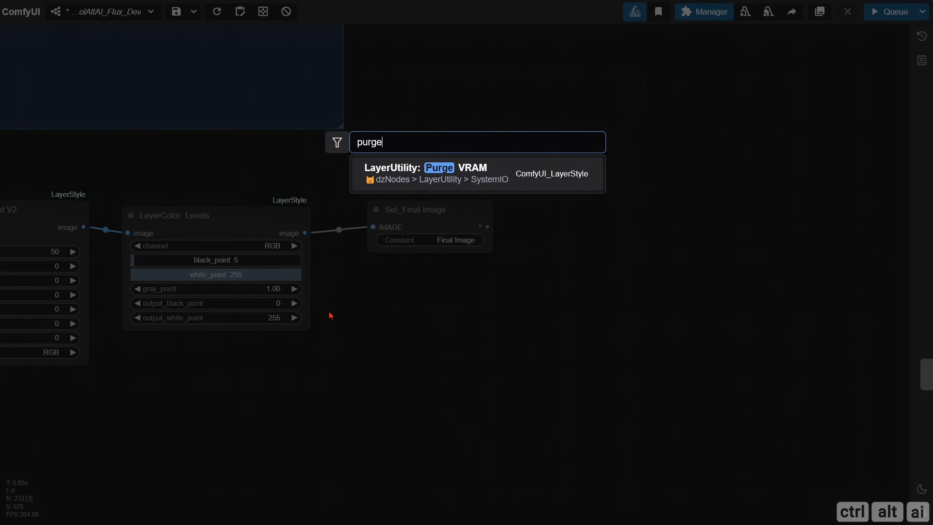
left_click(426, 177)
Enclose the color adjustment nodes in a new group and size it to sit directly below the 2.52x group.
scroll(482, 335, "down", 7)
left_click_drag(533, 362, 99, 259)
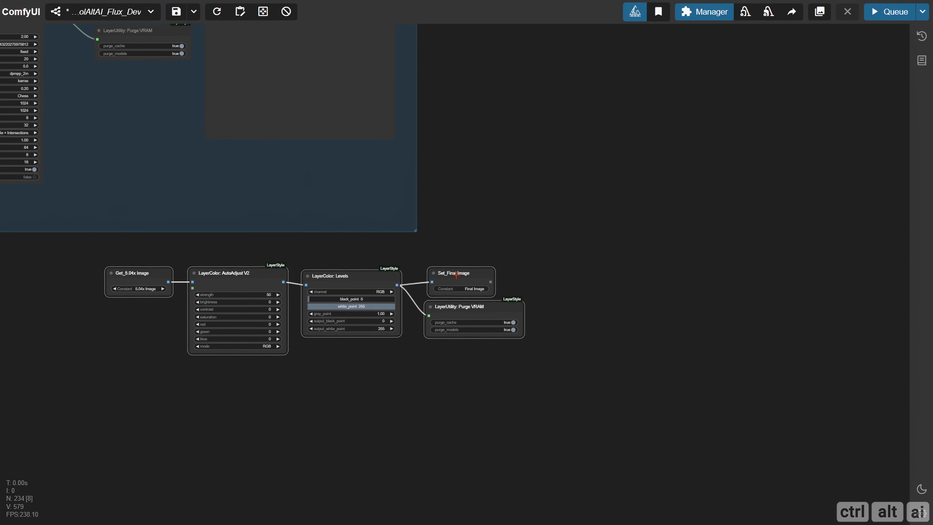
left_click_drag(232, 273, 131, 288)
right_click(183, 258)
left_click(235, 366)
left_click_drag(235, 386, 315, 383)
left_click_drag(202, 273, 181, 242)
left_click_drag(483, 335, 492, 361)
Title the color adjustment group "Post Processing".
right_click(189, 247)
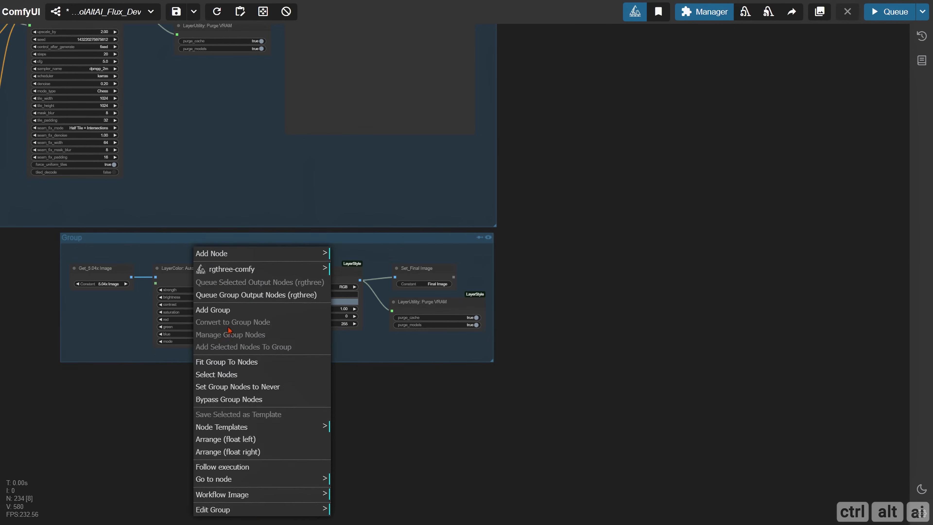
left_click(208, 509)
left_click(357, 452)
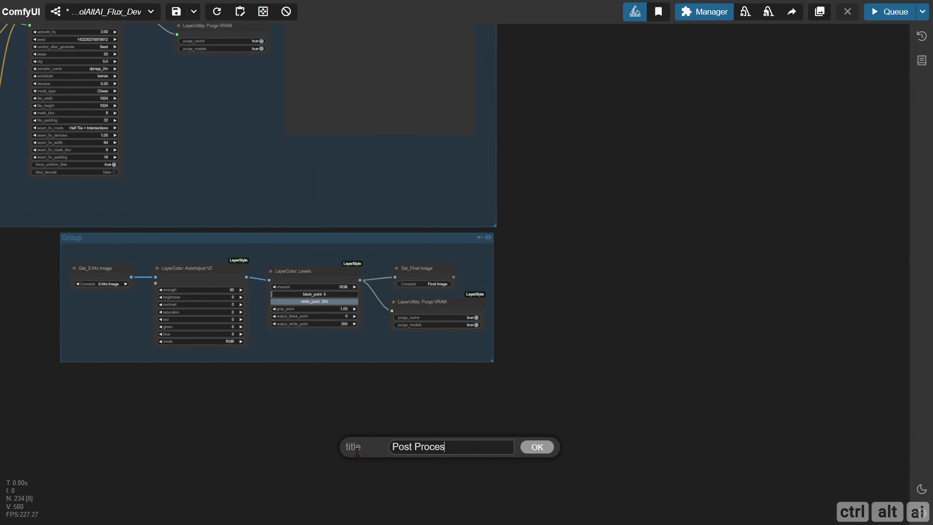
key("Return")
Add an Image Comparer (rgthree) node beside the upscale groups and enlarge it for viewing.
left_click_drag(615, 20, 260, 248)
double_click(240, 215)
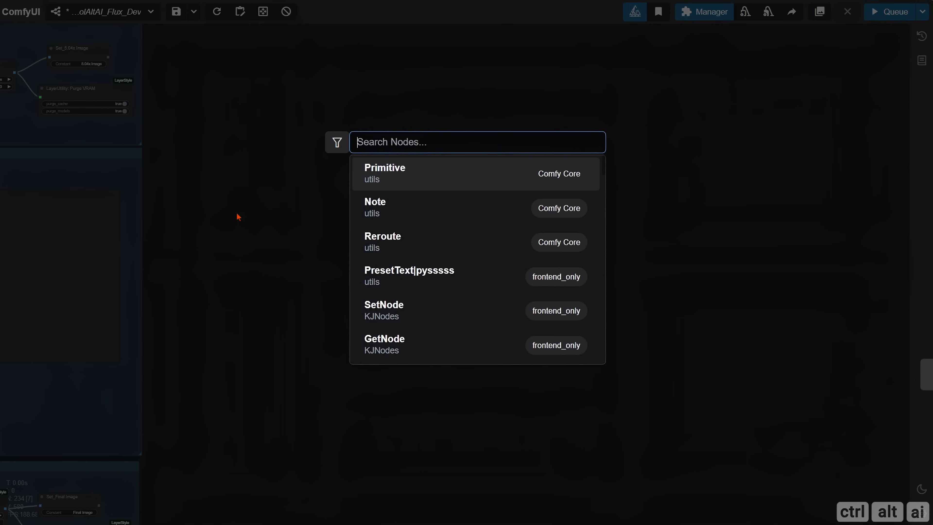
type("compare")
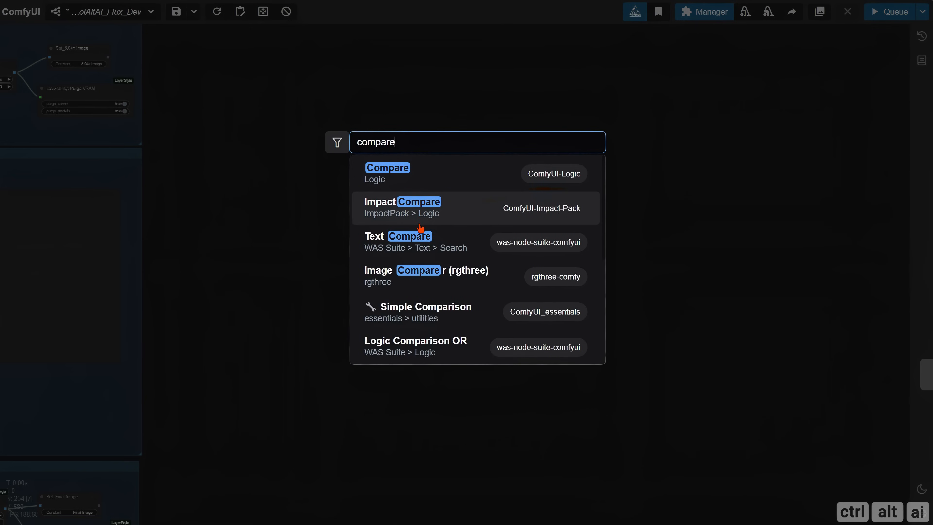
left_click(431, 274)
left_click_drag(257, 206, 334, 163)
left_click_drag(396, 195, 589, 409)
left_click_drag(368, 164, 455, 178)
Add a Get node ahead of the Image Comparer and set its constant to "1x Image".
scroll(259, 183, "up", 3)
double_click(260, 184)
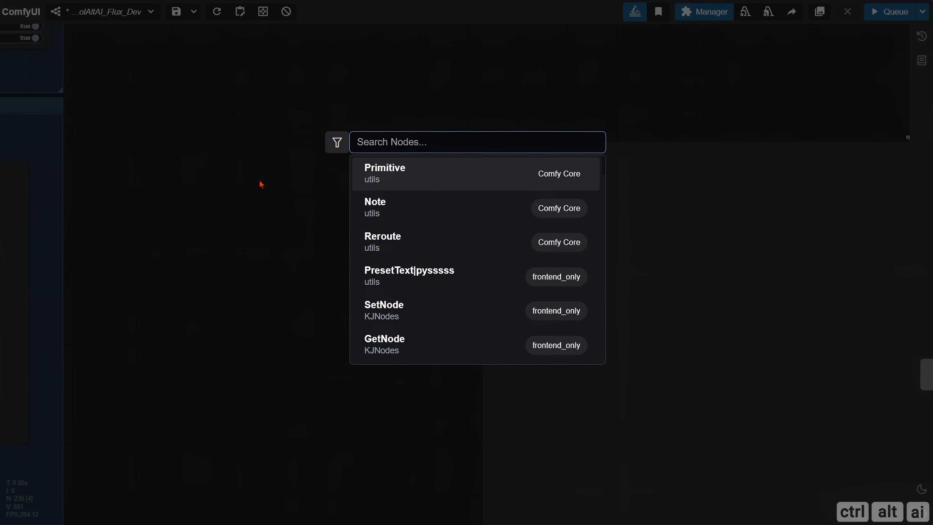
type("get")
key("Return")
left_click(314, 188)
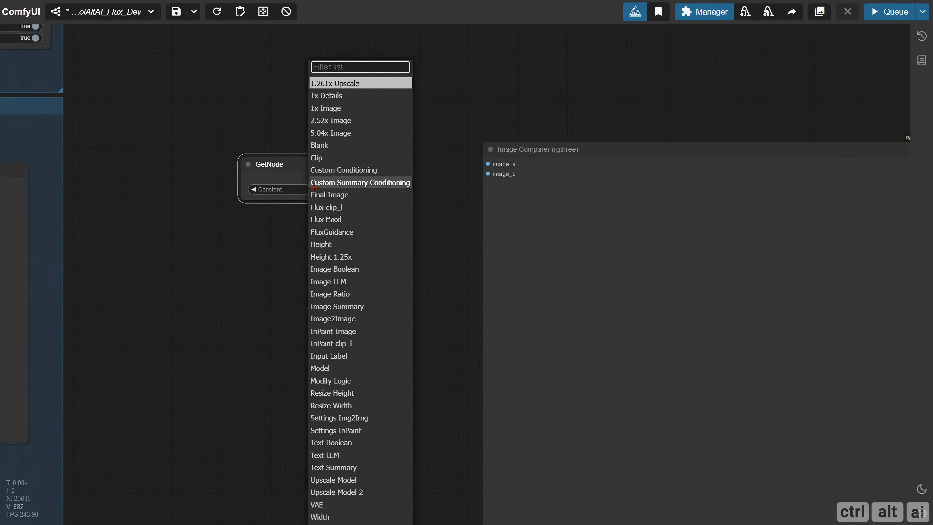
left_click(327, 108)
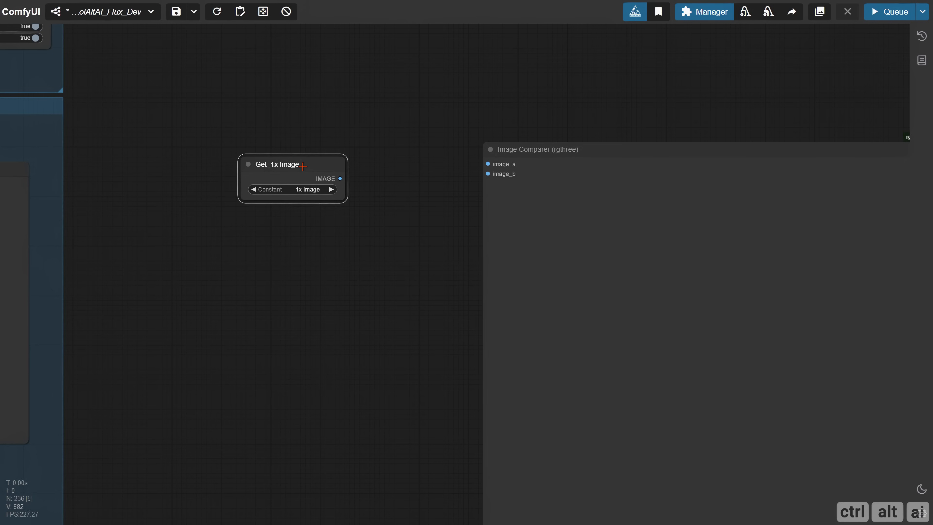
Duplicate the 1x Image Get node above the original and set the copy's constant to "Final Image".
left_click_drag(298, 167, 304, 113)
left_click(312, 135)
type("fina")
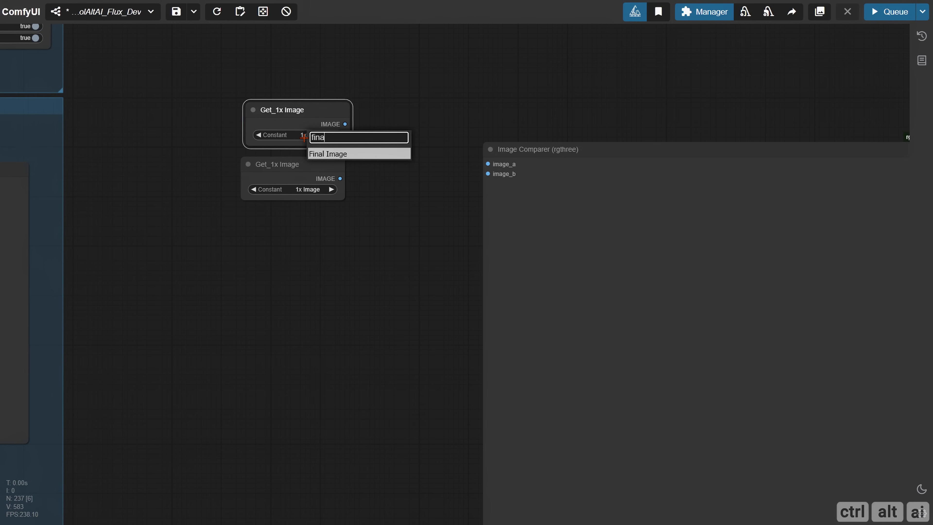
Connect the Final Image Get node to the comparer's image_a and the 1x Image Get node to image_b.
left_click_drag(332, 195, 342, 210)
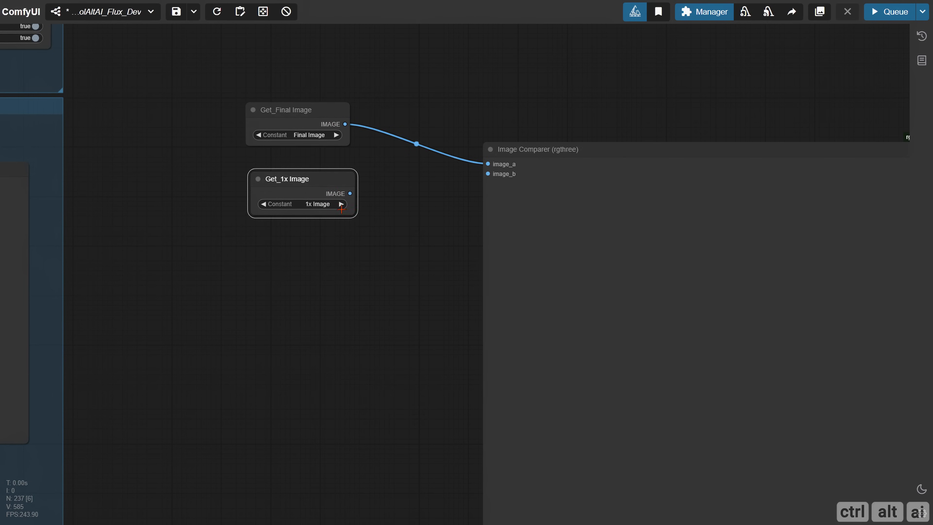
scroll(419, 139, "down", 4)
left_click_drag(483, 162, 432, 204)
left_click_drag(433, 205, 373, 158)
Enclose the Image Comparer and its two Get nodes in a group, resize it beside the 2.52x group and rearrange its nodes.
left_click_drag(250, 118, 430, 334)
key("ctrl+g")
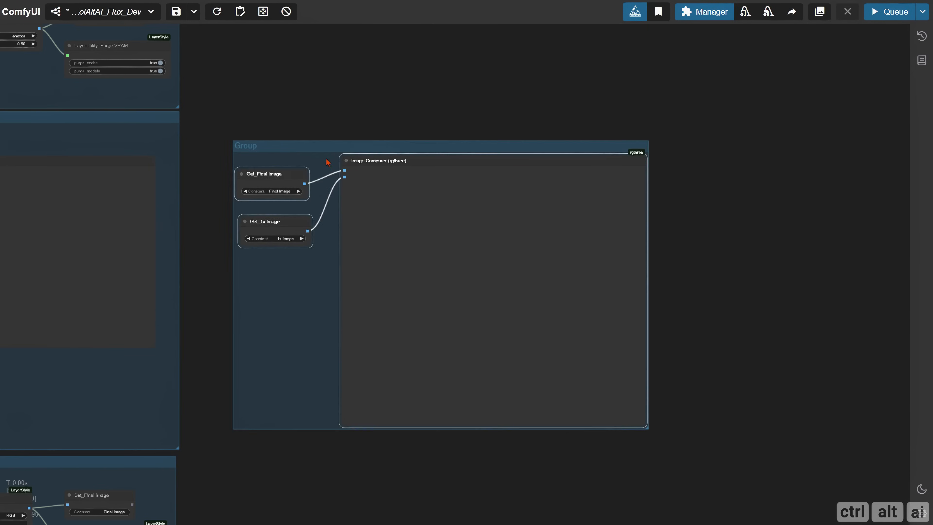
left_click_drag(326, 151, 277, 122)
scroll(601, 435, "up", 6)
left_click_drag(595, 376, 685, 470)
scroll(631, 458, "down", 6)
left_click_drag(355, 150, 386, 171)
left_click_drag(257, 170, 269, 172)
left_click(256, 81)
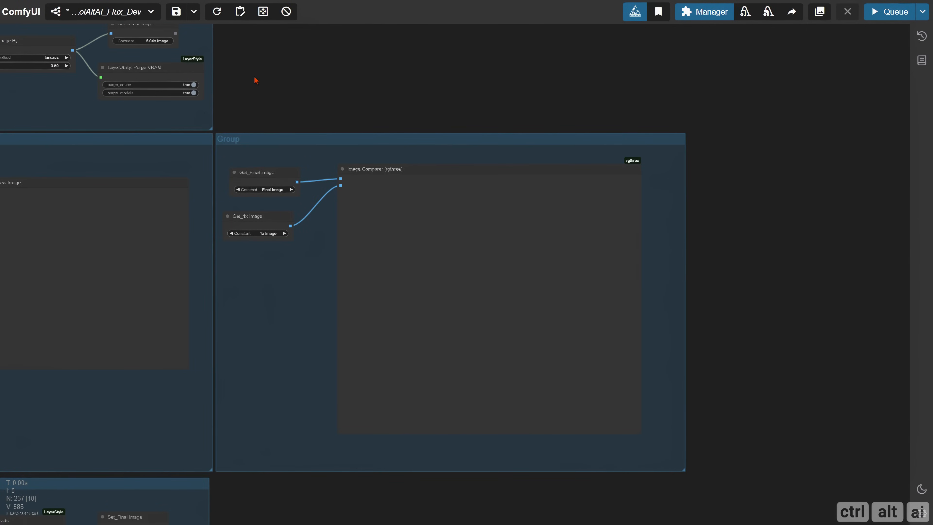
Title the Image Comparer group "Final Output".
right_click(277, 280)
left_click(301, 440)
left_click(424, 440)
key("BackSpace")
key("BackSpace")
key("BackSpace")
key("BackSpace")
key("BackSpace")
type("Final Output")
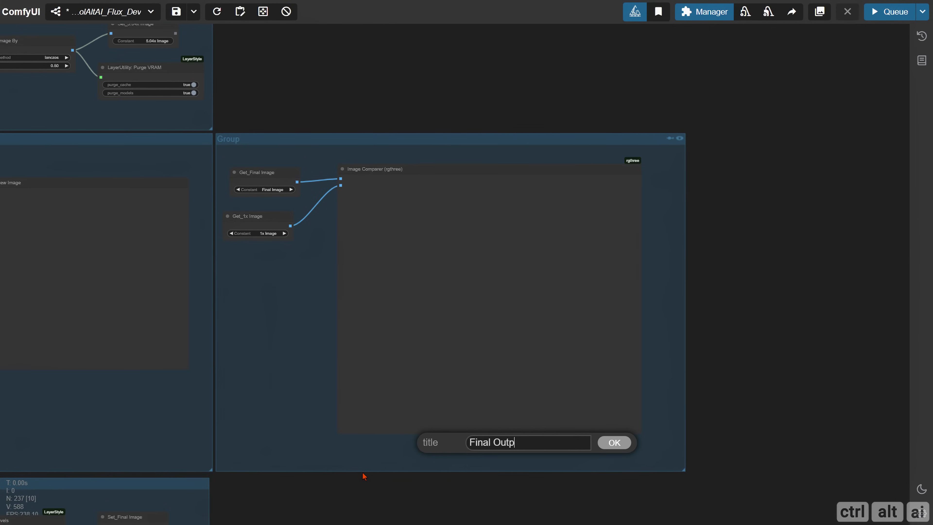
key("Return")
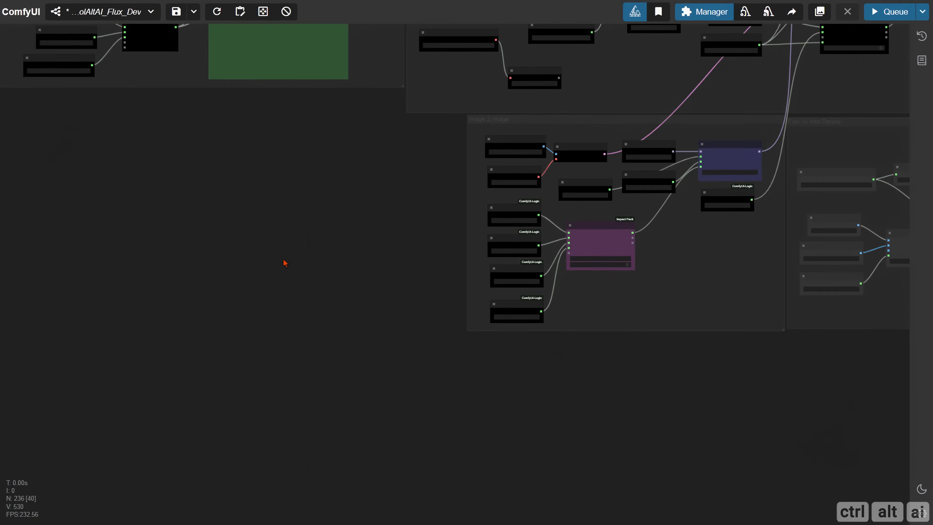
Add a Fast Groups Muter (rgthree) node in the empty area beside the Image 2 Image group.
scroll(266, 237, "up", 5)
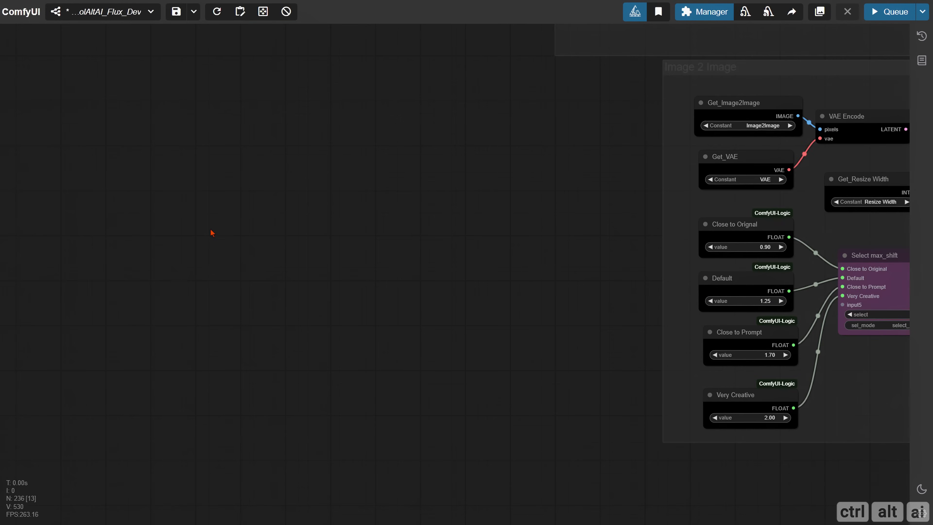
double_click(189, 213)
type("fast m")
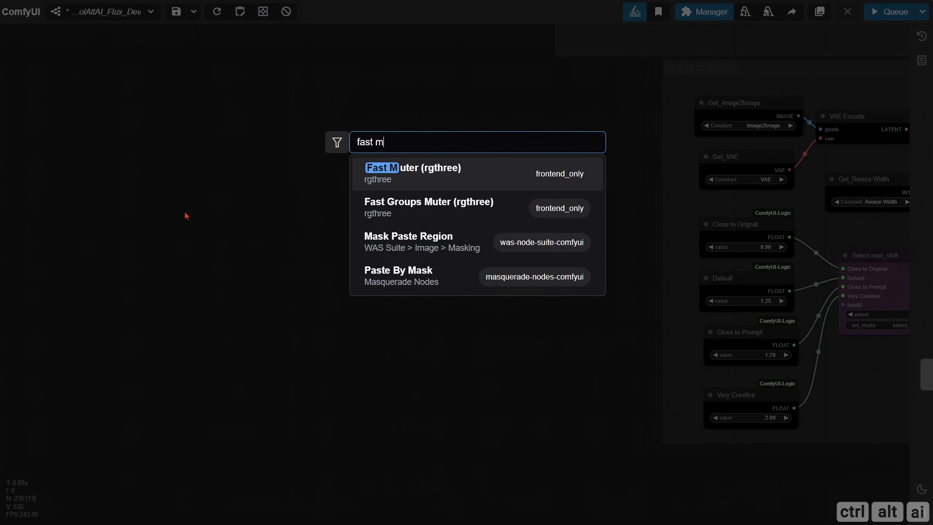
key("BackSpace")
type("group")
left_click(439, 185)
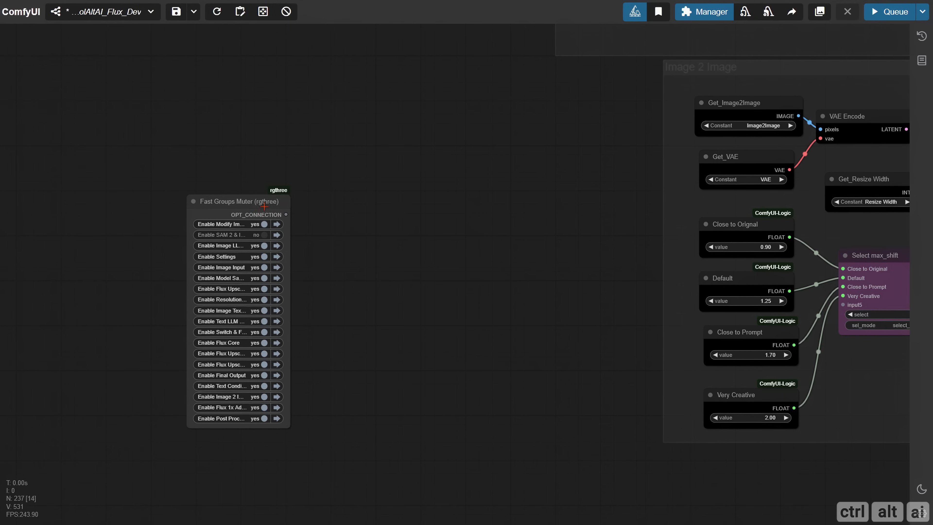
Title the Fast Groups Muter node "Flux Groups Control" and colour it red.
right_click(273, 143)
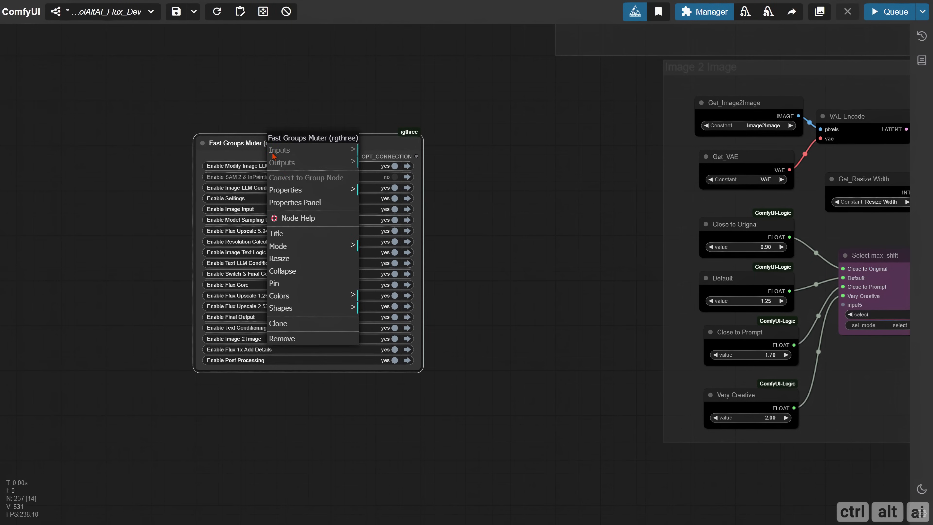
left_click(289, 234)
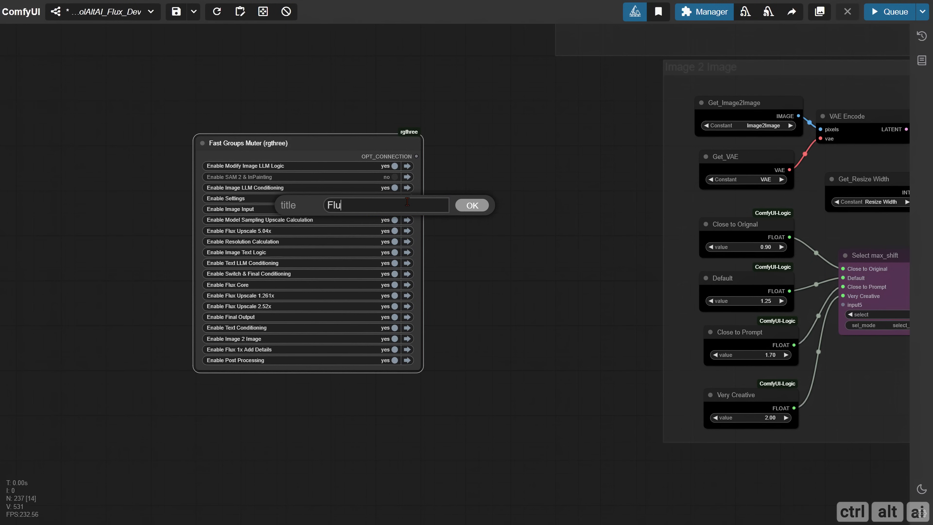
type("Flux Groups Control")
key("Return")
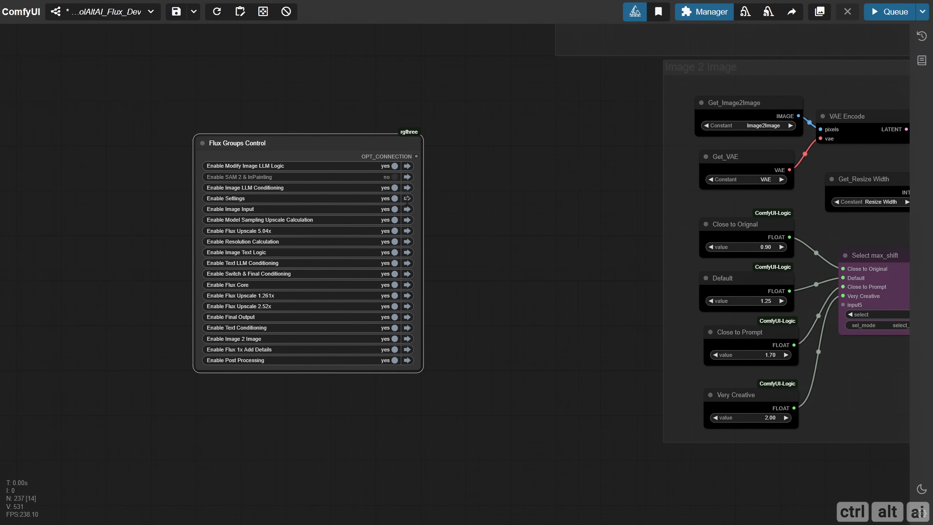
right_click(278, 154)
left_click(297, 305)
left_click(382, 312)
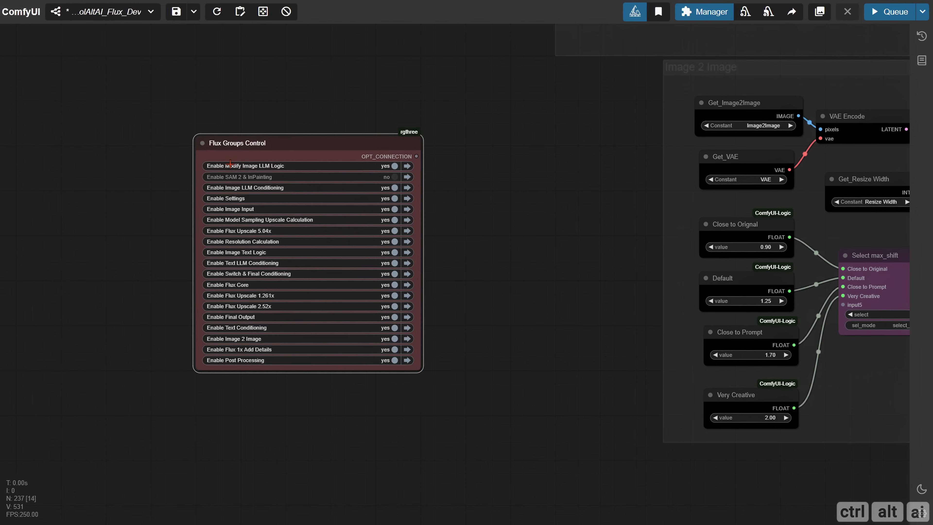
Set the Flux Groups Control node's matchTitle property to "^Flux|Sam 2.*".
right_click(236, 153)
left_click(272, 205)
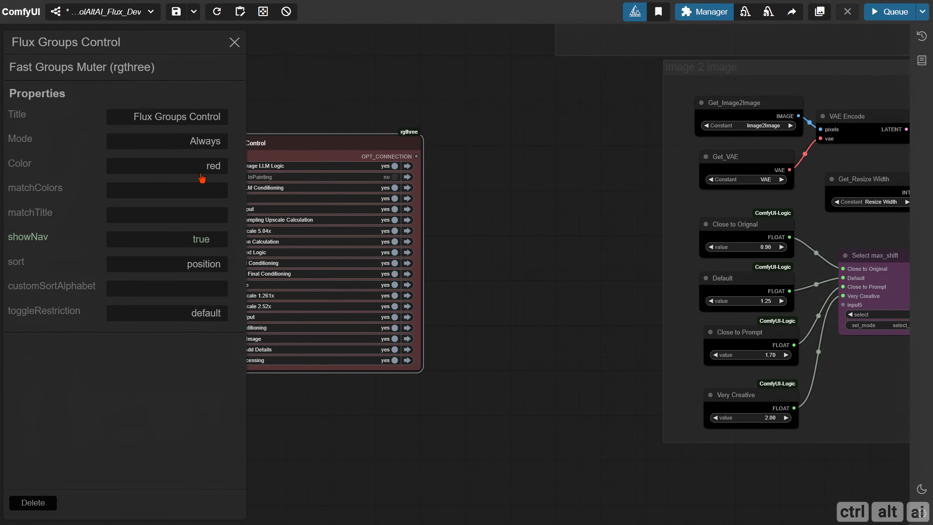
left_click(187, 217)
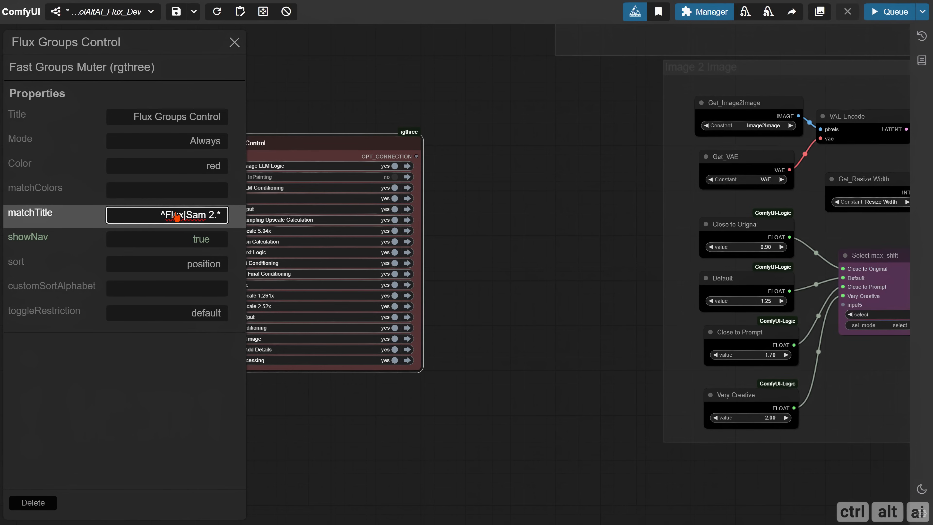
left_click(193, 293)
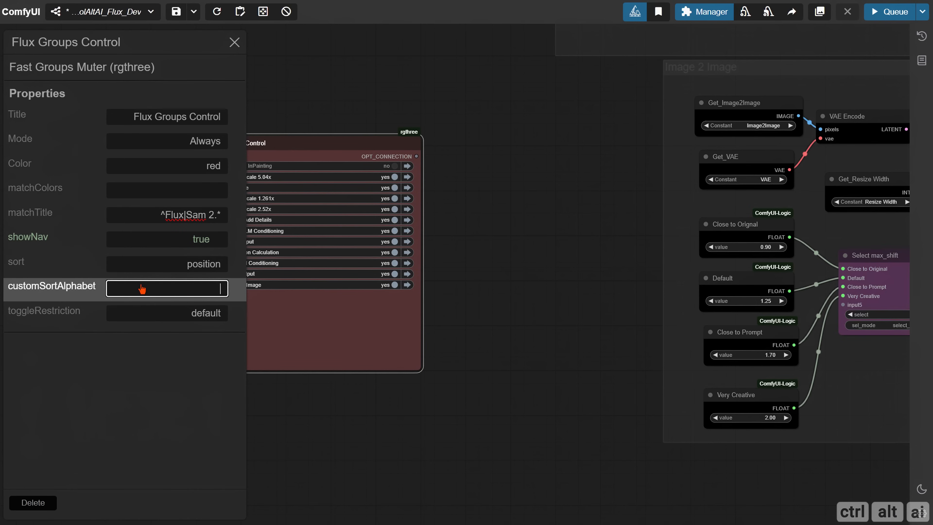
Sort the groups by custom alphabet with customSortAlphabet "Flux Core, 1x, SAM", and shrink the Flux Groups Control node to fit its toggles.
left_click(184, 263)
left_click(183, 295)
type("Flux")
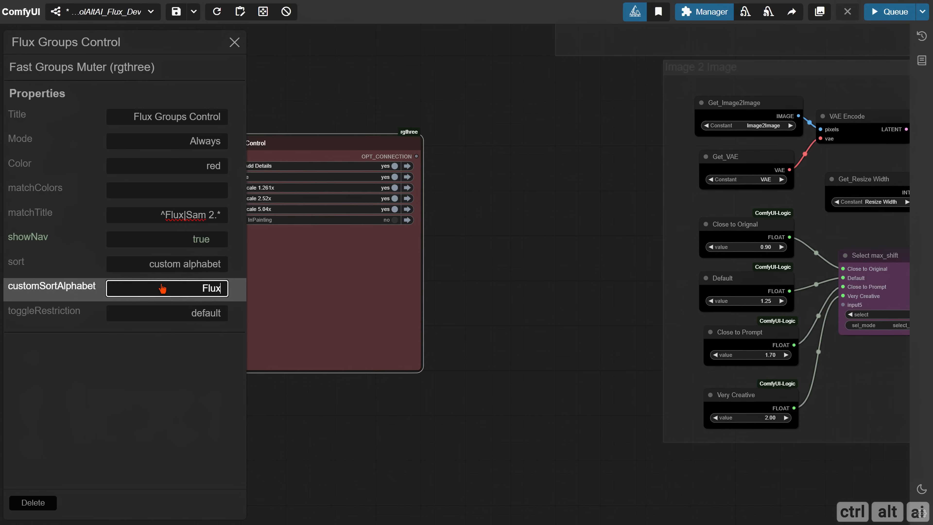
type(", 1x")
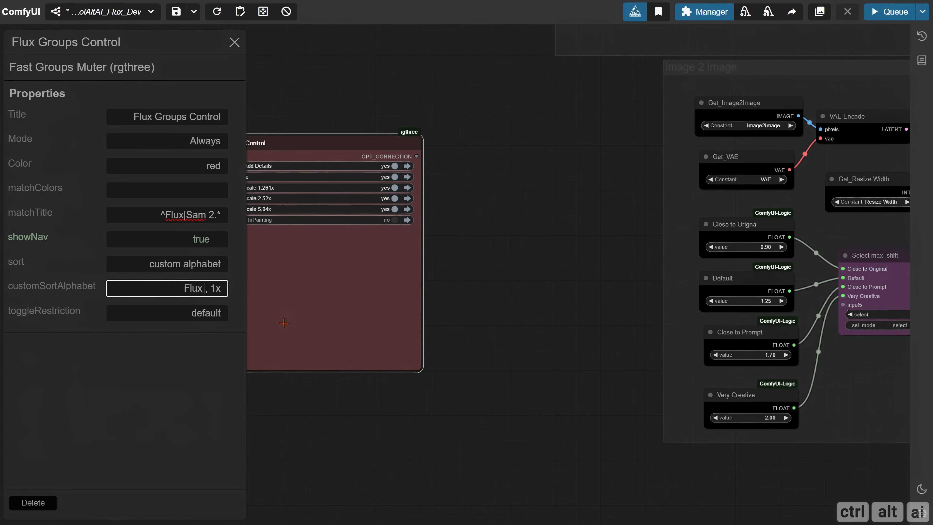
type("Core")
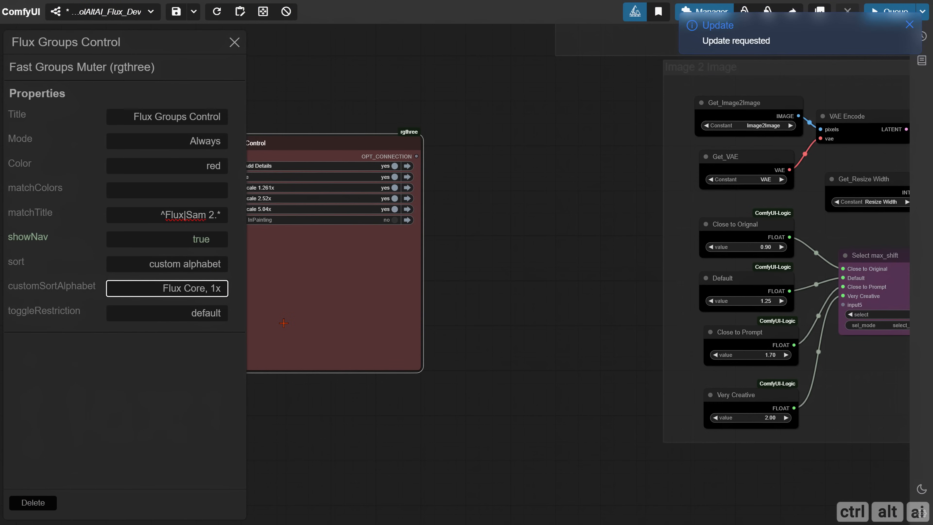
type("SAM")
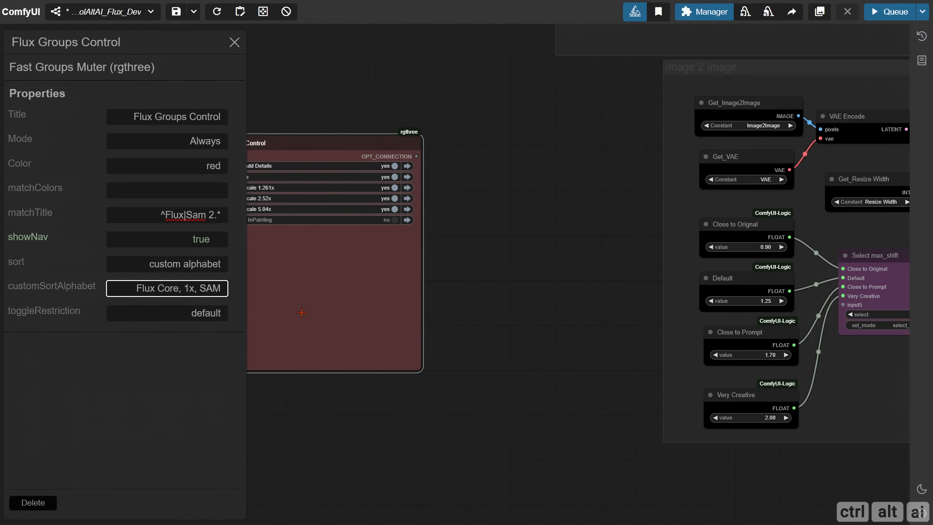
left_click(307, 315)
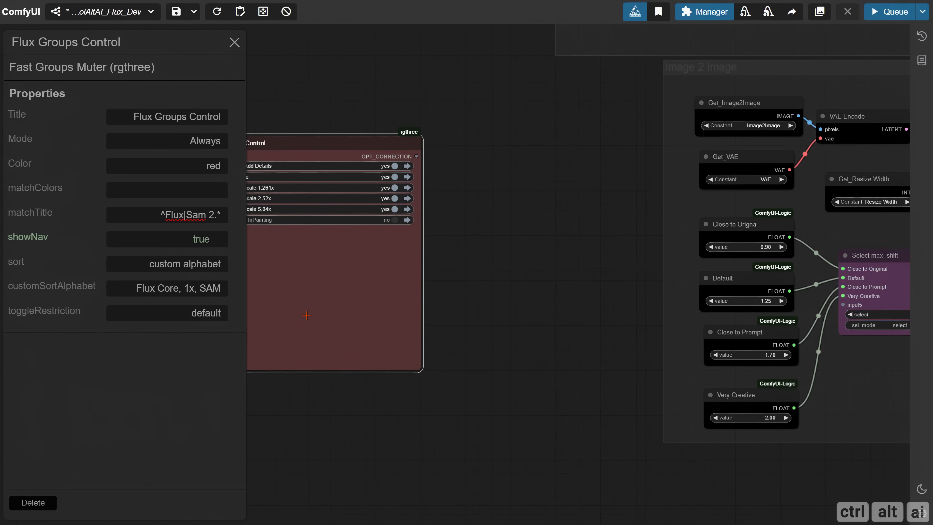
left_click(234, 43)
left_click_drag(423, 371, 426, 233)
Disable the Flux 1x Add Details and Flux Upscale 1.261x groups in the Flux Groups Control node.
scroll(428, 236, "up", 3)
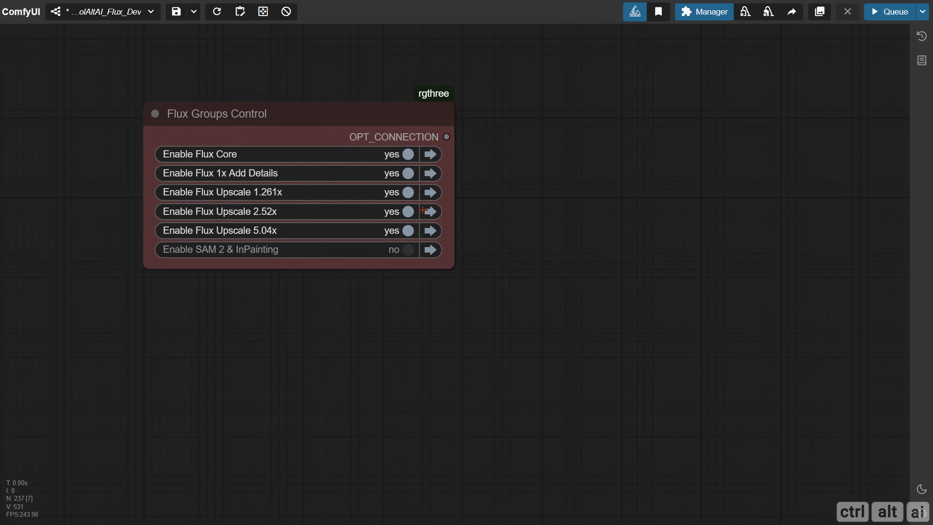
left_click(408, 173)
left_click(408, 192)
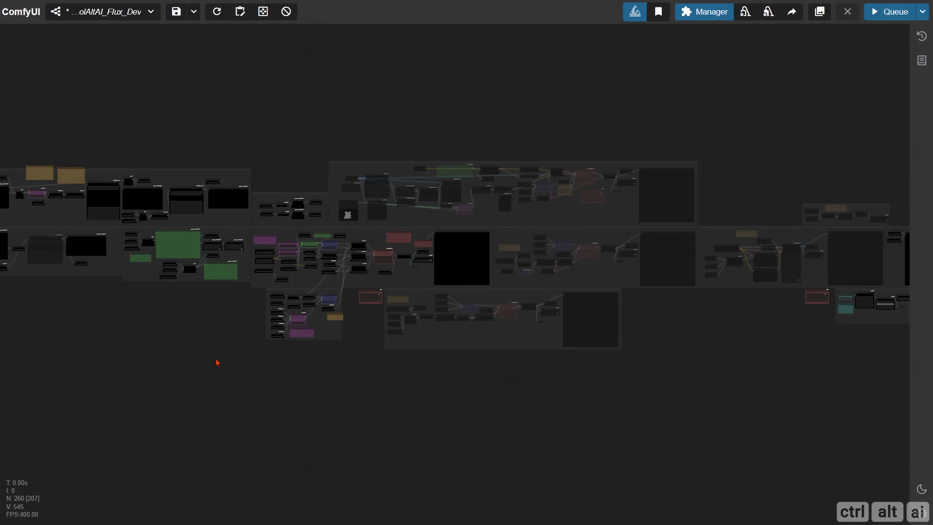
Set the Flux Resolution Calculator's aspect_ratio to 16:9 (Panorama).
scroll(217, 363, "up", 10)
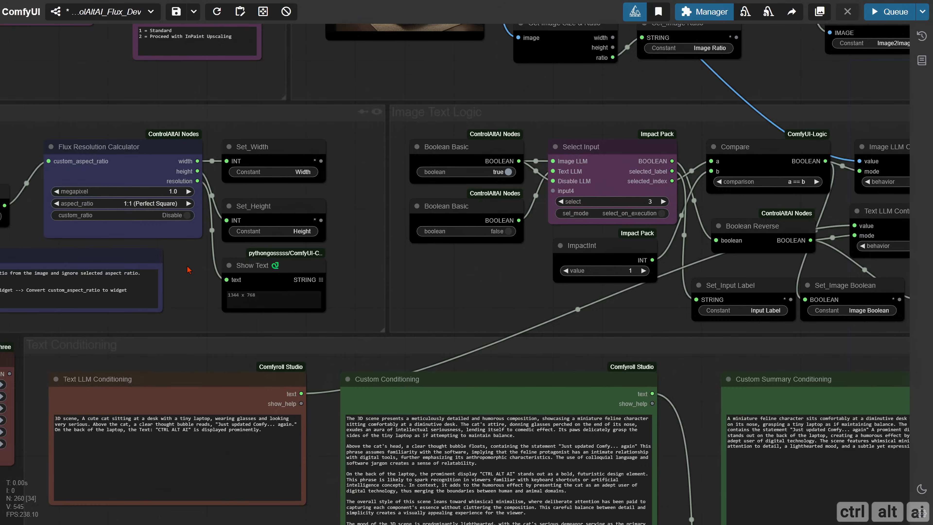
scroll(189, 270, "up", 4)
left_click(145, 203)
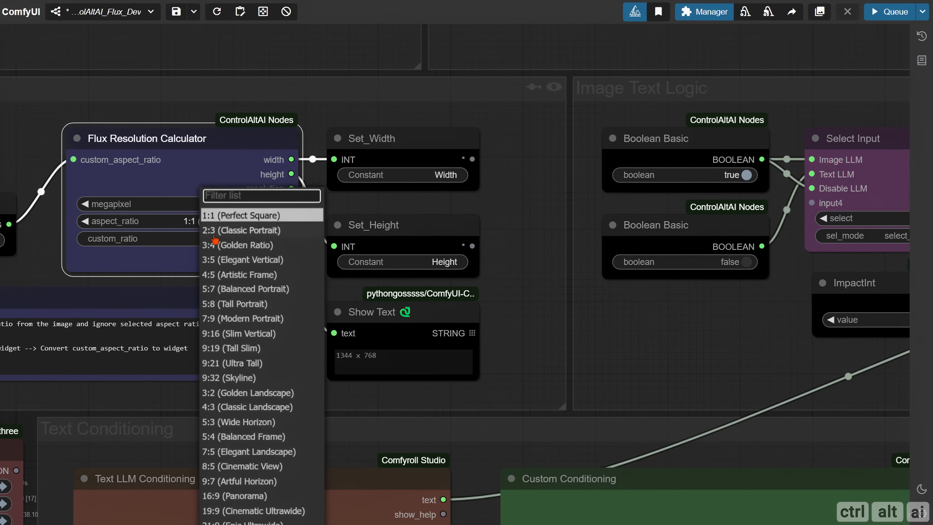
scroll(234, 395, "down", 2)
left_click(242, 467)
Enable the Flux 1x Add Details and the three Flux Upscale groups in Flux Groups Control, and queue the workflow.
scroll(248, 337, "down", 12)
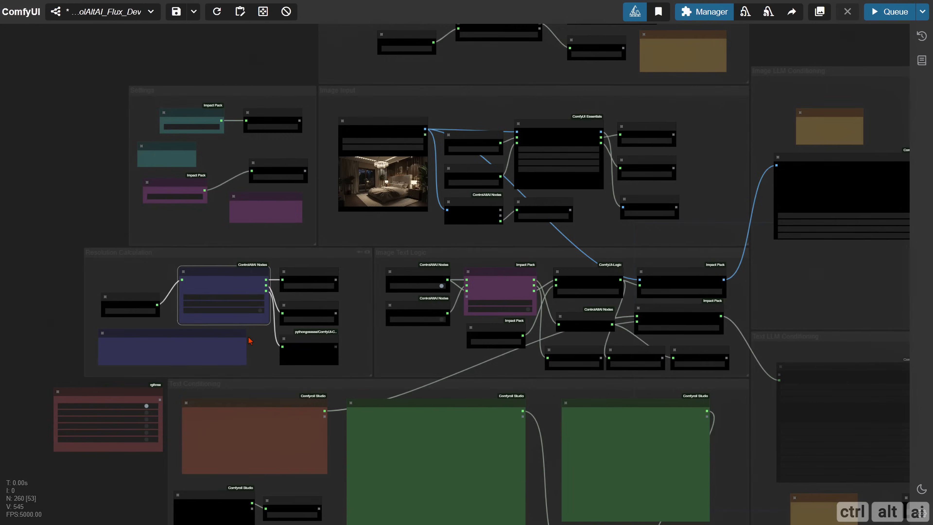
scroll(312, 349, "up", 12)
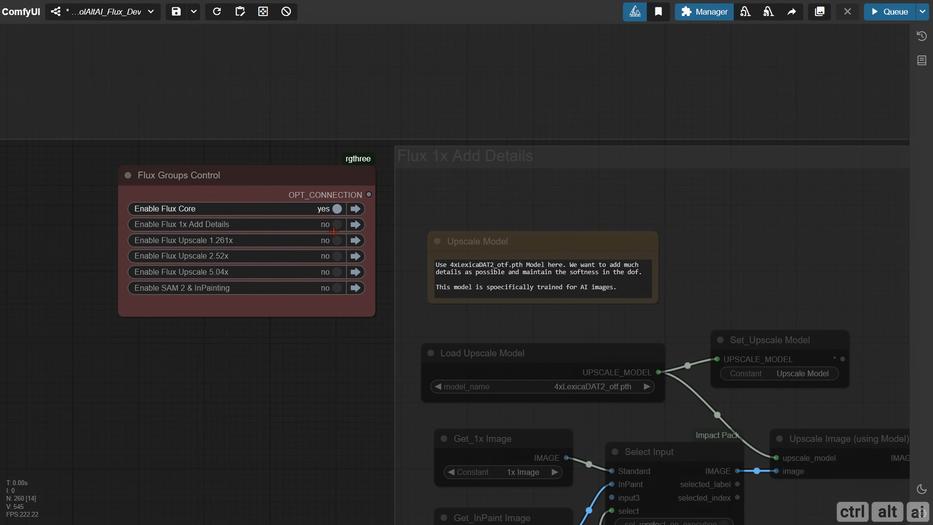
left_click(335, 230)
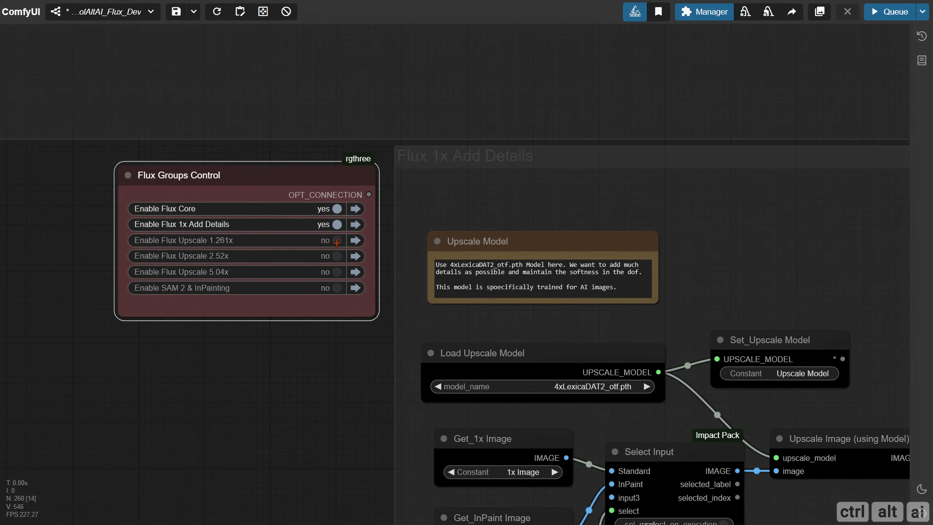
scroll(246, 403, "down", 10)
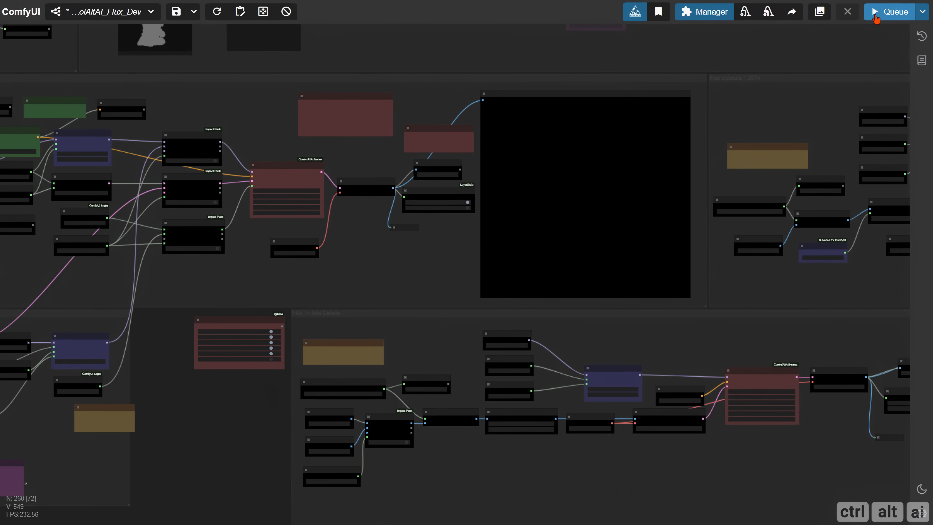
left_click(889, 12)
Compare the final image with the 1x Details image in the Final Output group's Image Comparer.
scroll(339, 298, "down", 4)
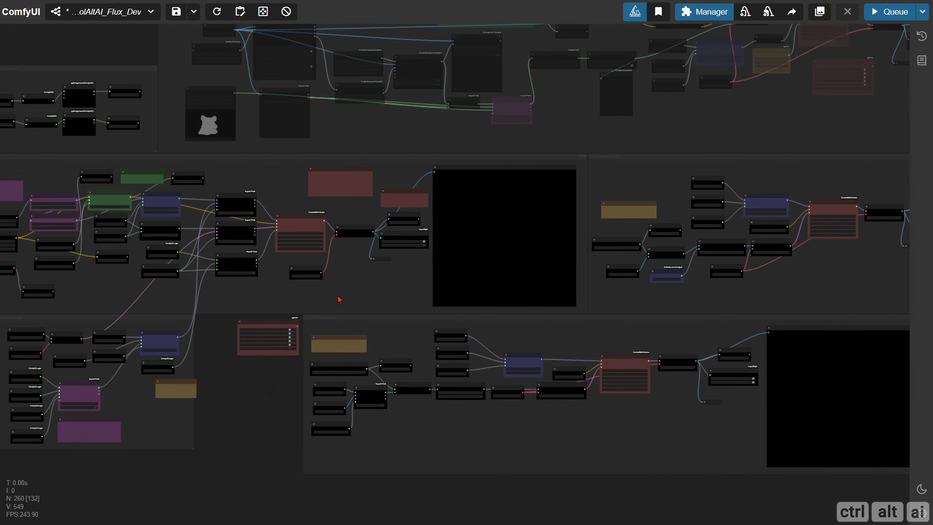
left_click_drag(339, 298, 184, 288)
scroll(192, 306, "down", 9)
scroll(401, 300, "up", 8)
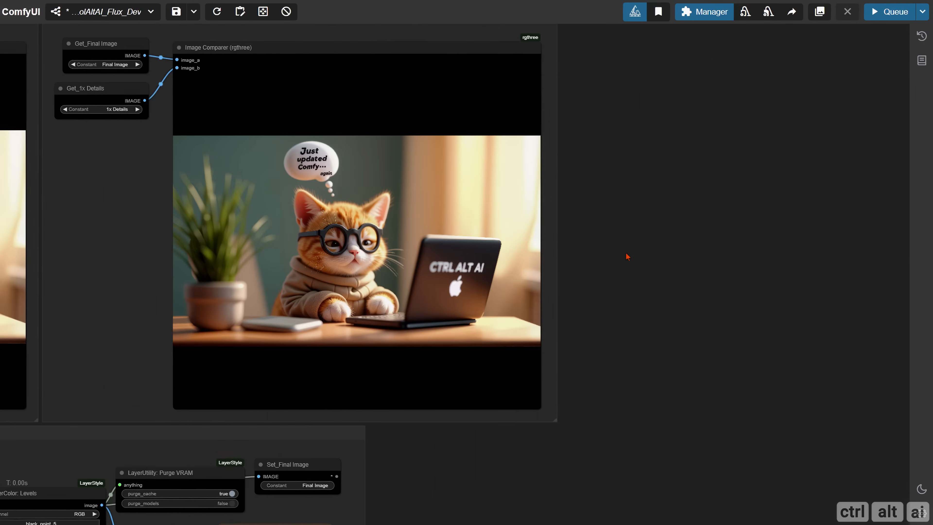
scroll(690, 287, "up", 4)
left_click_drag(628, 256, 871, 277)
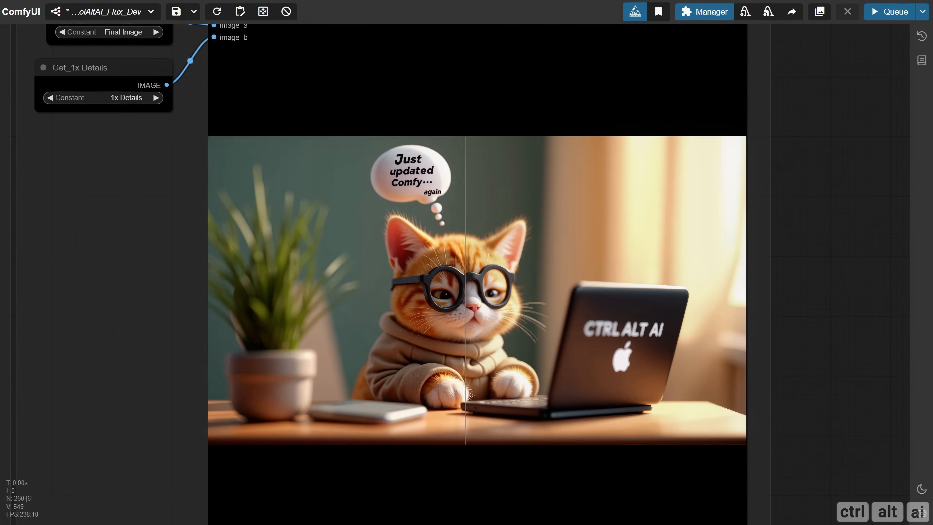
scroll(481, 294, "up", 5)
scroll(257, 245, "down", 4)
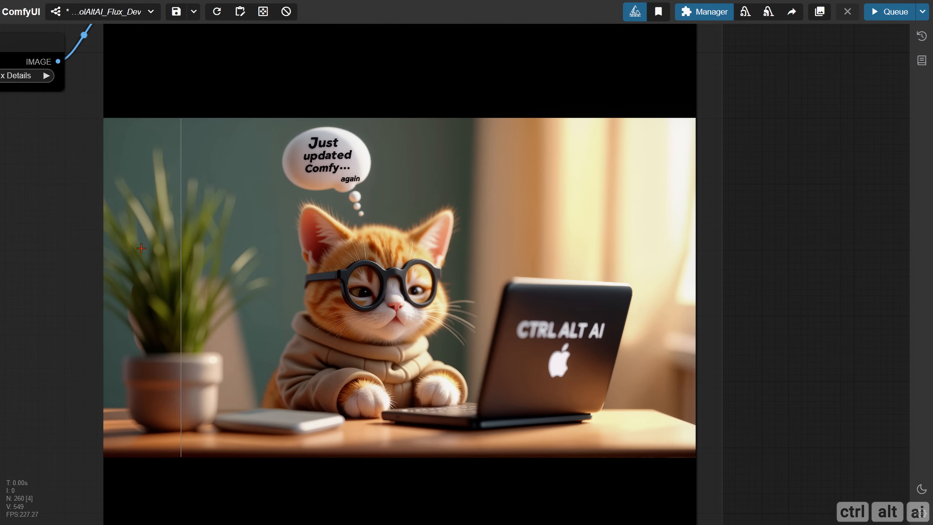
Set the constant of the Get node feeding the Final Output comparer's image_b to 1x Image, and queue the workflow again.
scroll(141, 248, "down", 5)
left_click(150, 179)
left_click(159, 92)
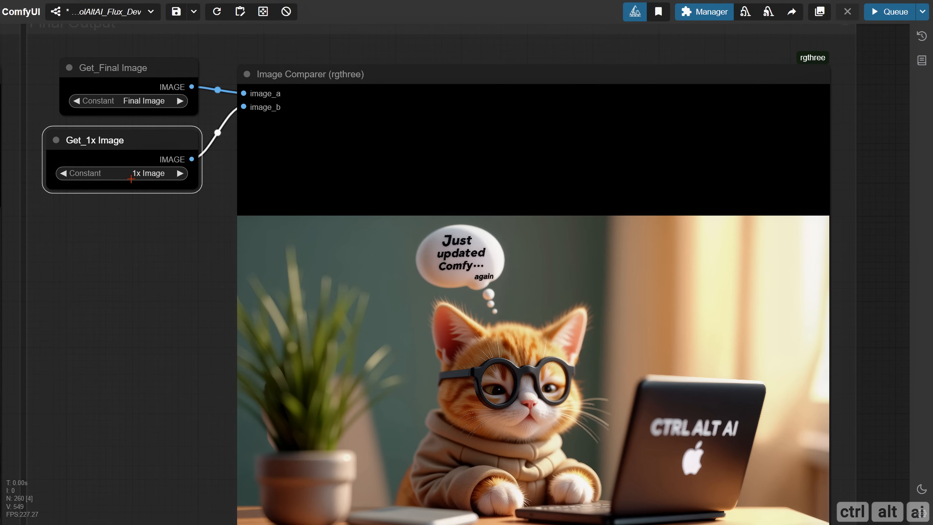
key("ctrl+Return")
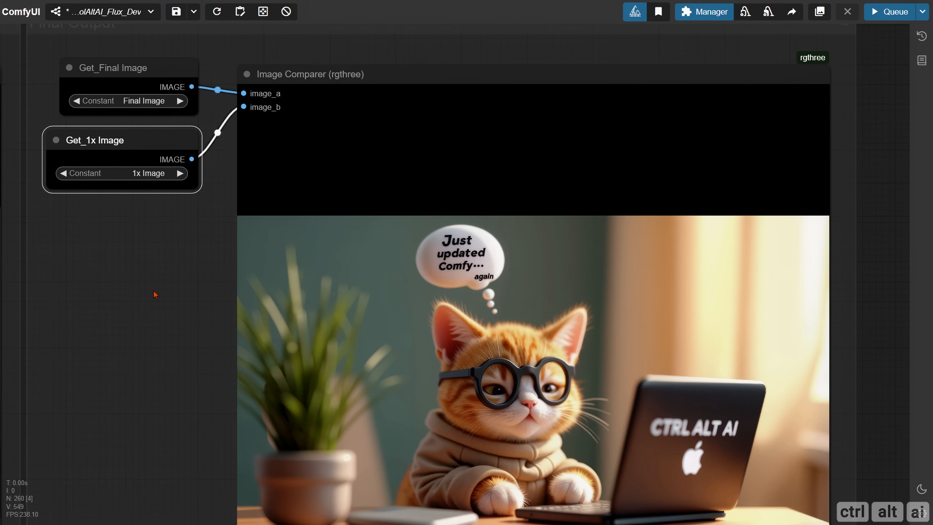
Compare the final image with the 1x image up close around the cat's face, whiskers and speech-bubble text.
left_click_drag(151, 290, 128, 220)
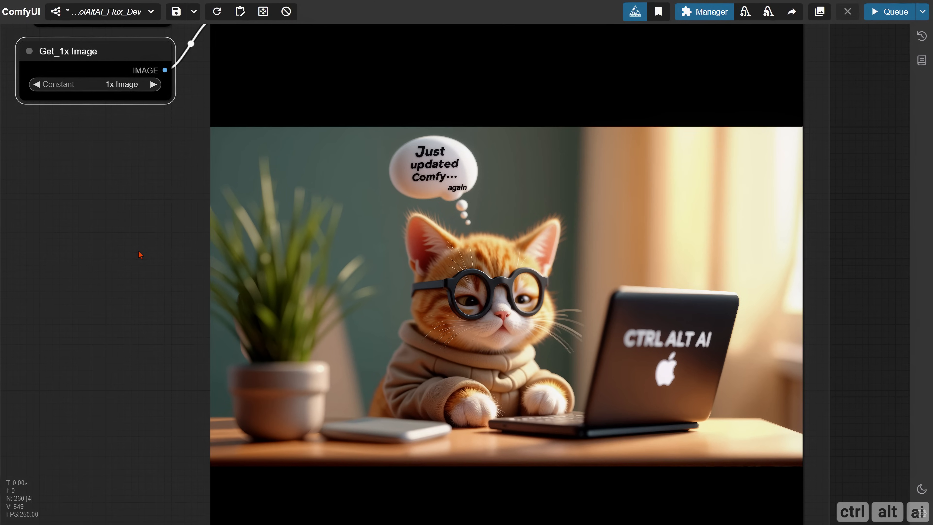
left_click_drag(140, 255, 127, 214)
scroll(127, 215, "up", 15)
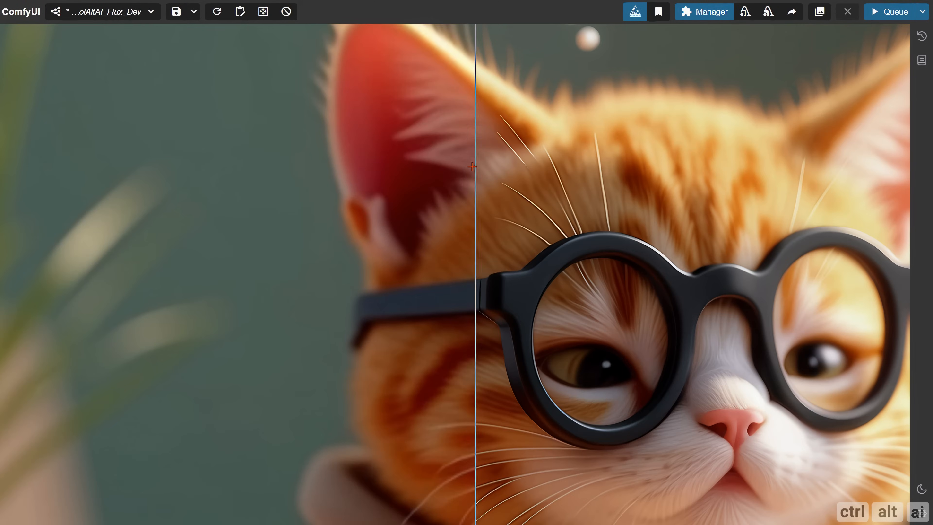
scroll(473, 166, "down", 8)
scroll(696, 208, "up", 9)
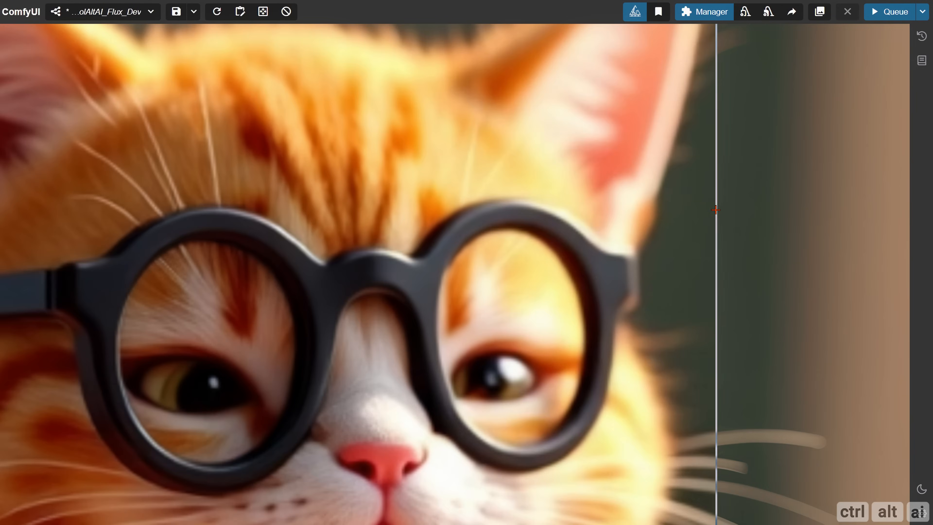
scroll(370, 344, "down", 3)
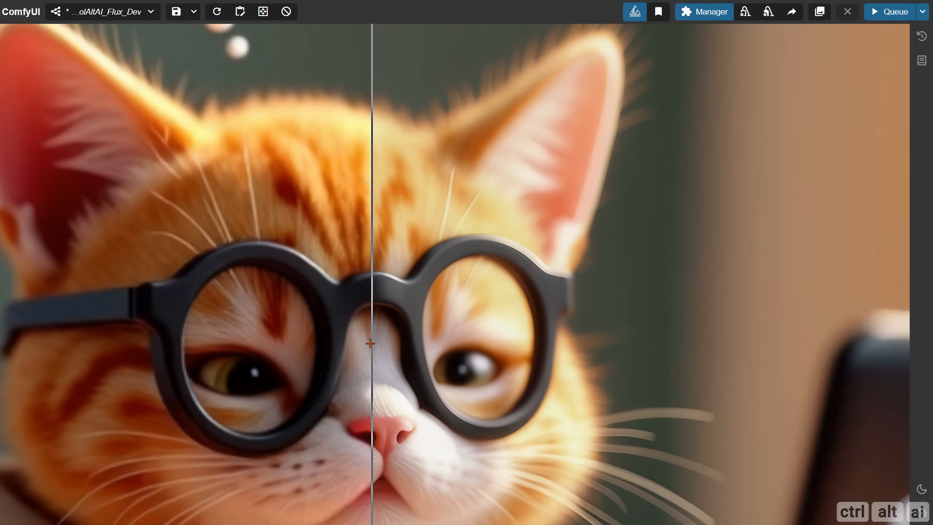
scroll(370, 344, "down", 2)
scroll(378, 351, "up", 8)
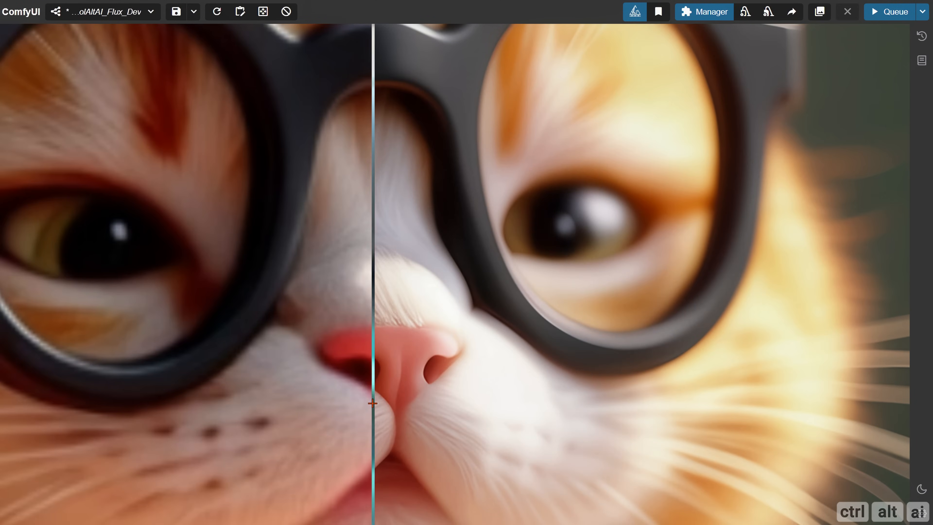
scroll(350, 382, "down", 2)
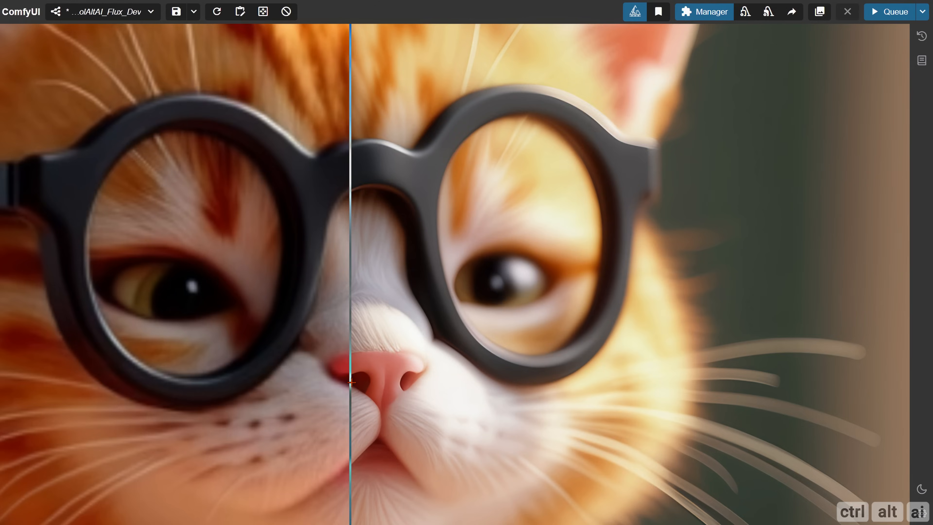
scroll(324, 294, "down", 4)
scroll(206, 154, "up", 7)
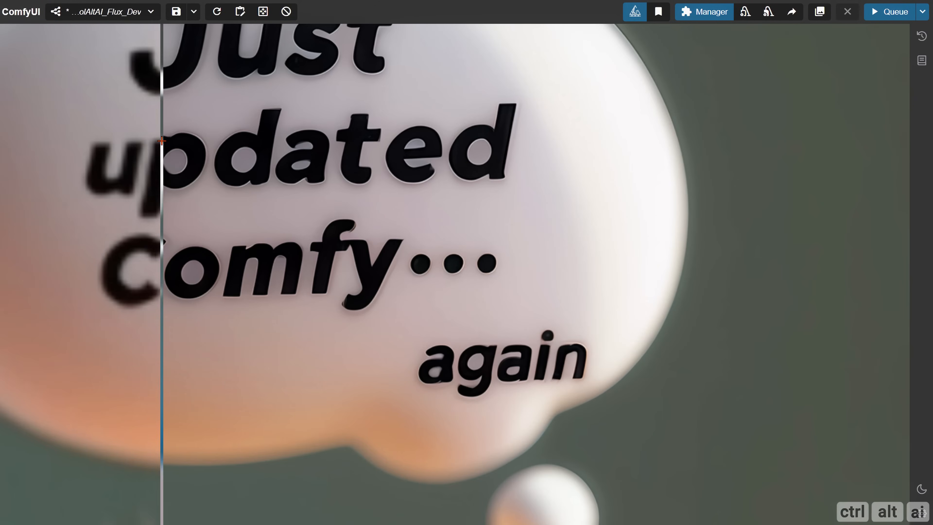
scroll(805, 173, "down", 3)
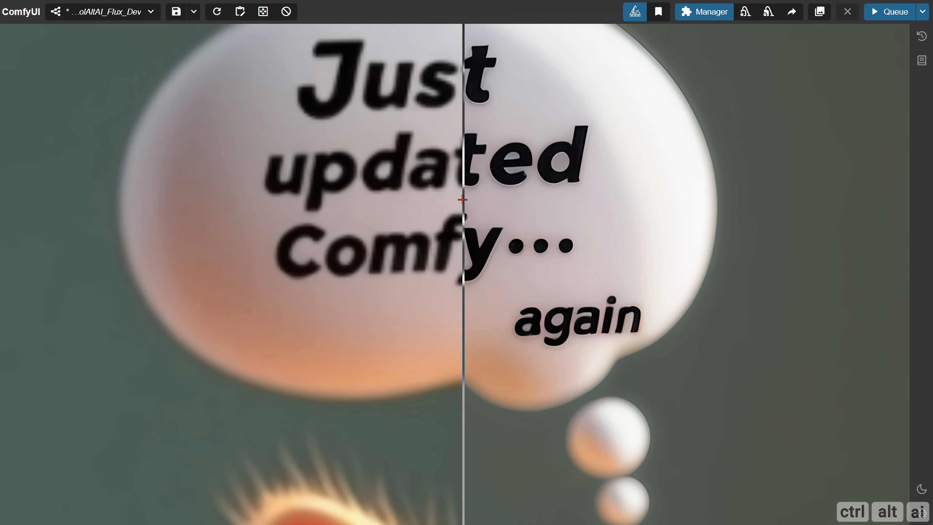
scroll(92, 217, "down", 2)
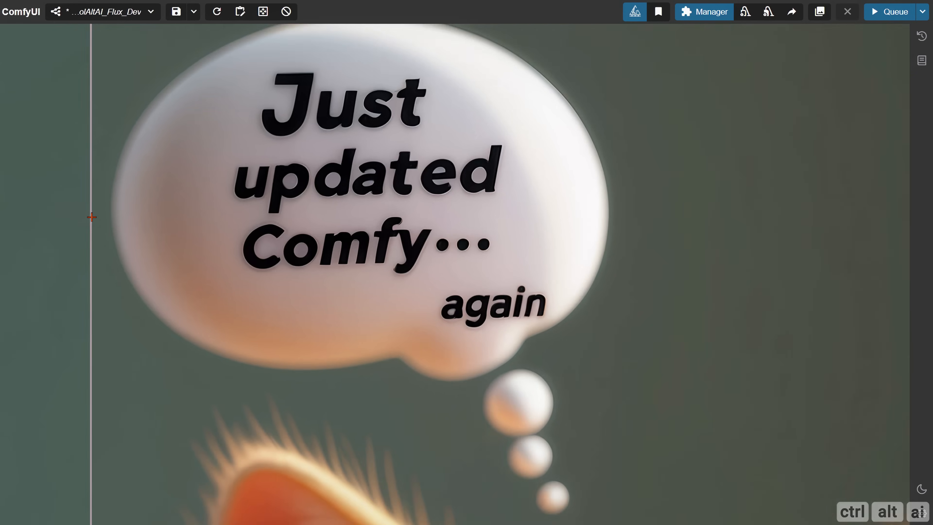
Compare the final image with the 1x image up close around the plant, pot, and the cat's sleeve and paw.
scroll(92, 216, "down", 5)
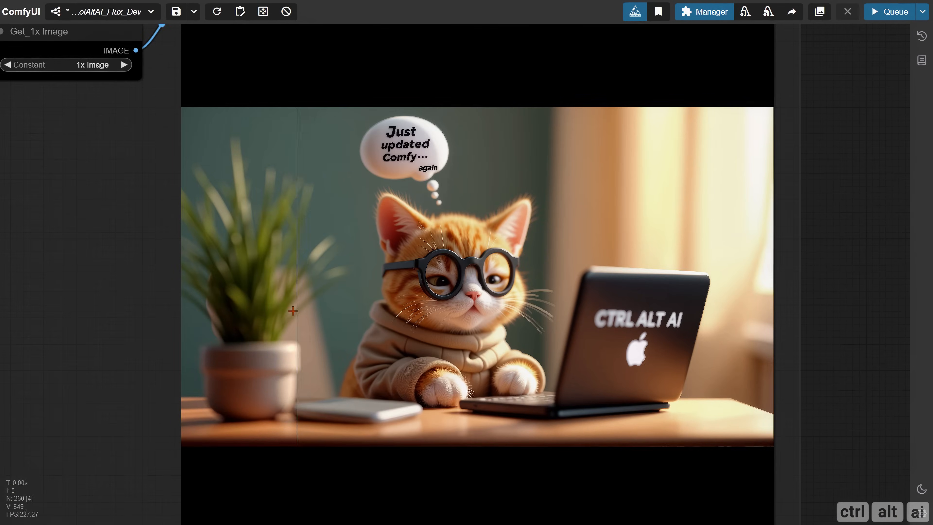
scroll(293, 311, "up", 10)
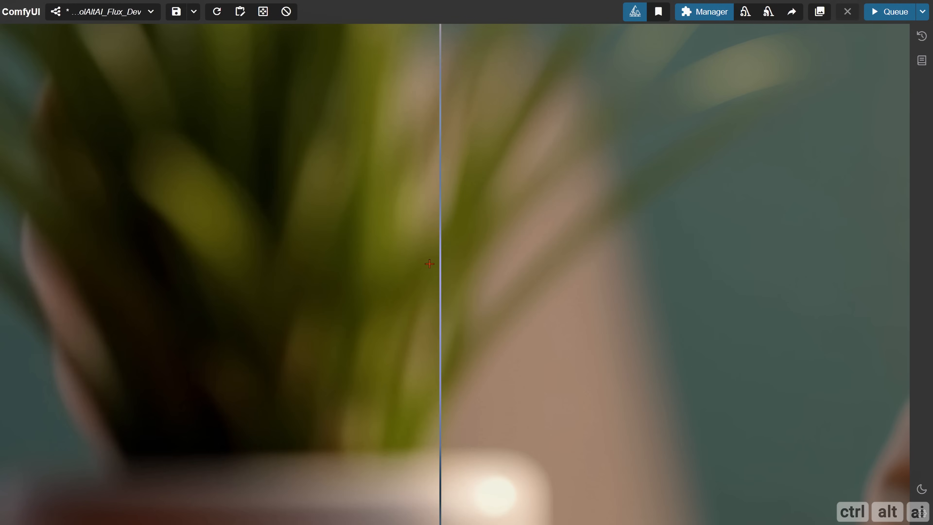
scroll(429, 263, "down", 6)
scroll(371, 368, "up", 8)
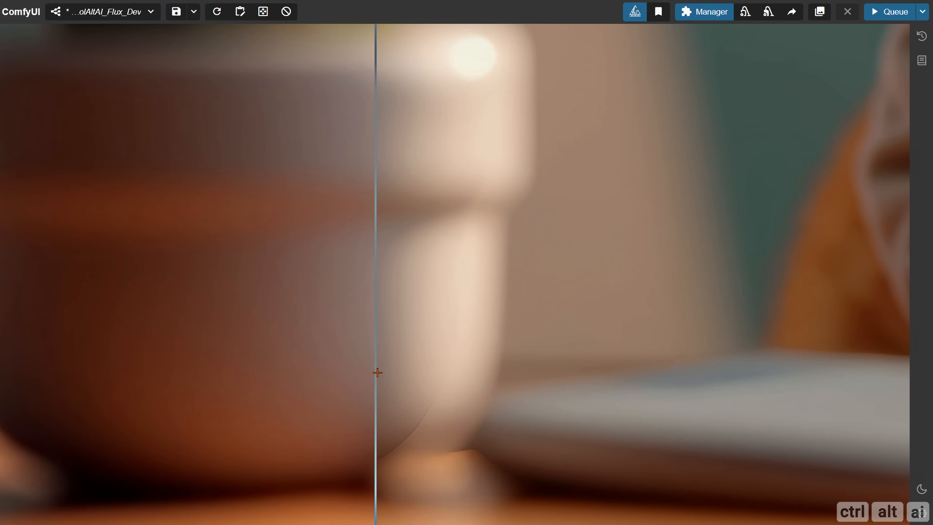
scroll(377, 372, "down", 2)
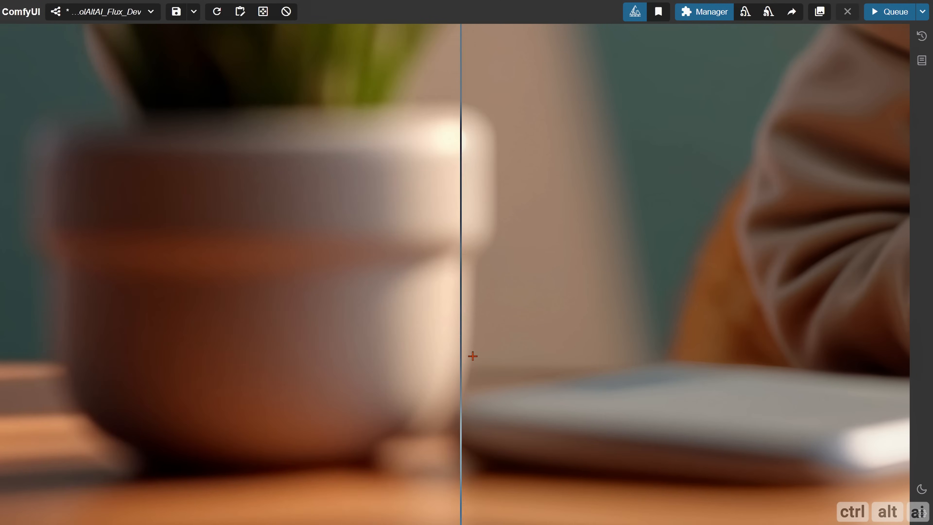
scroll(472, 356, "up", 3)
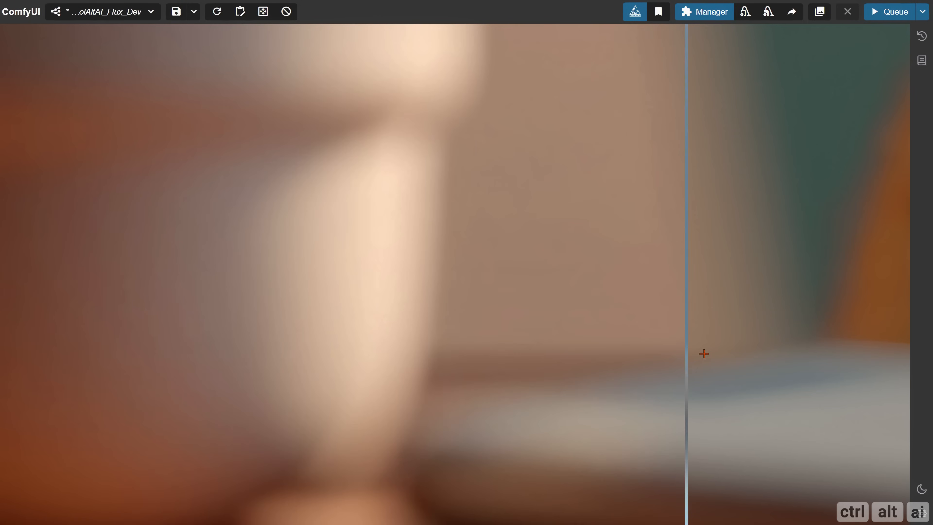
scroll(187, 349, "down", 5)
scroll(518, 312, "up", 4)
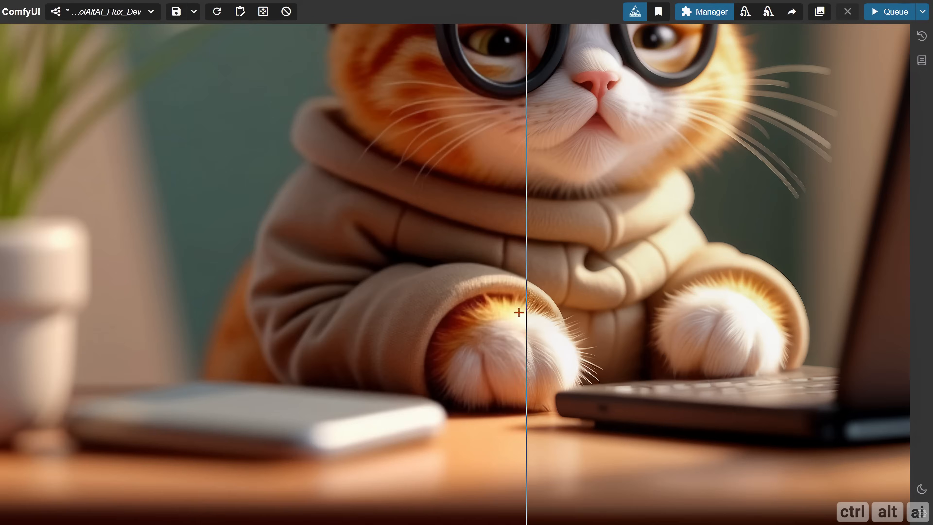
scroll(519, 312, "up", 3)
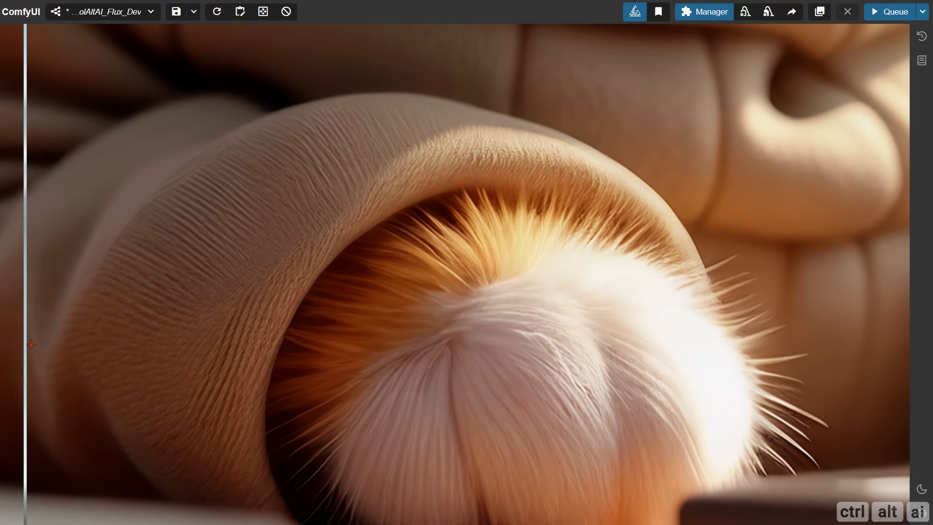
scroll(402, 316, "down", 10)
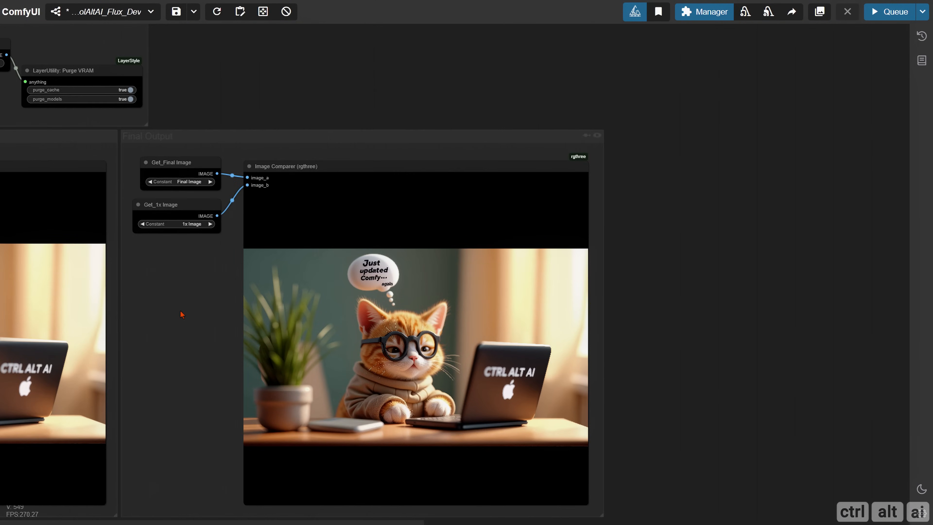
Set the constant of the Get node feeding the Final Output comparer's image_a to 1x Details, queue the workflow, and compare it with the 1x image.
scroll(181, 314, "up", 7)
left_click_drag(190, 261, 155, 269)
left_click(160, 96)
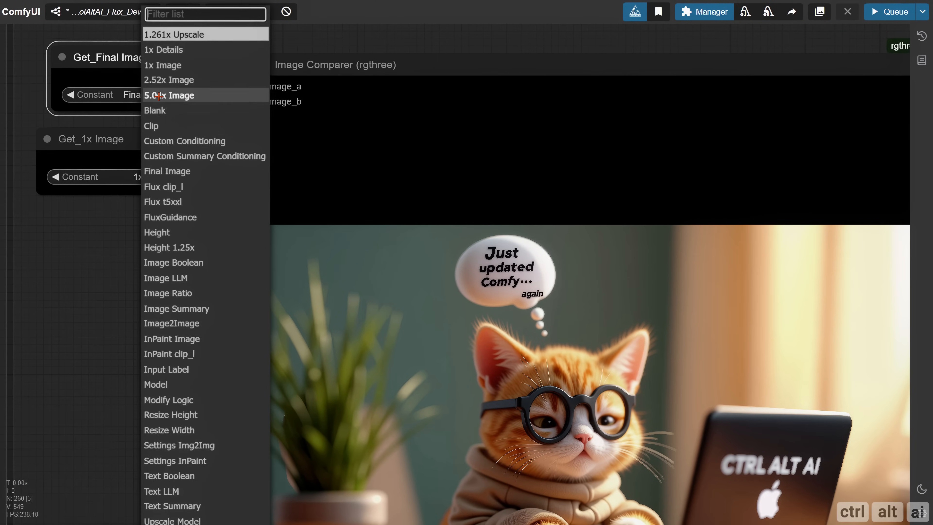
left_click(176, 51)
left_click(146, 234)
left_click_drag(150, 263, 1, 191)
left_click(890, 16)
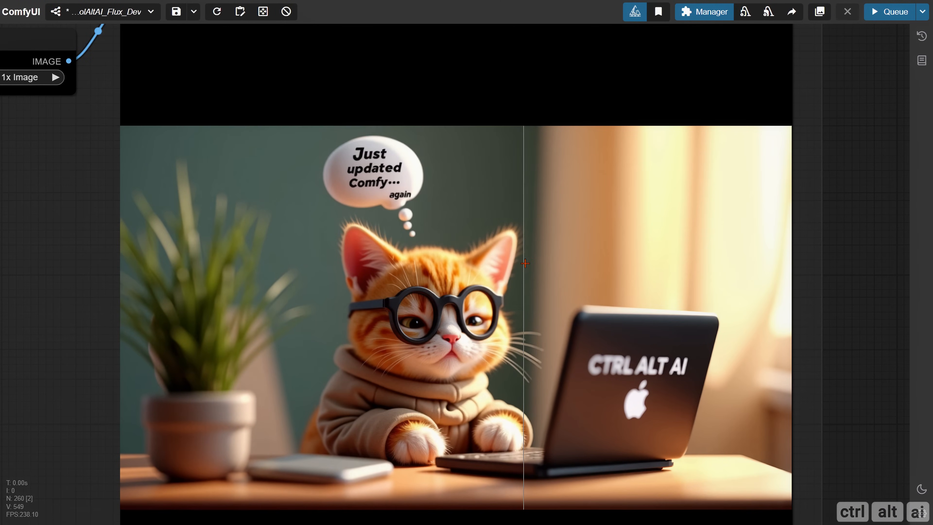
scroll(523, 279, "up", 3)
scroll(520, 261, "down", 1)
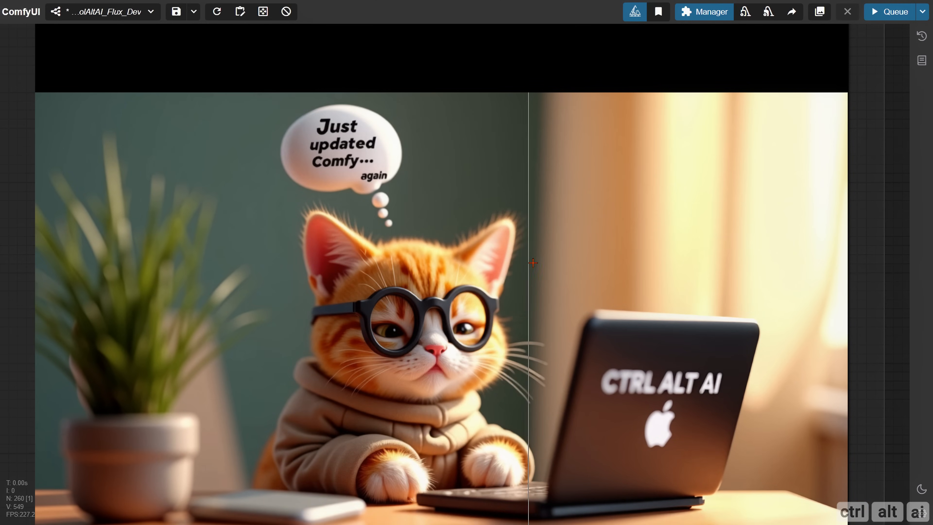
Set the Final Output comparer's Get nodes to 1.261x Upscale for image_a and 1x Details for image_b, then queue and compare the images.
scroll(227, 269, "down", 3)
left_click_drag(56, 203, 107, 225)
left_click(63, 45)
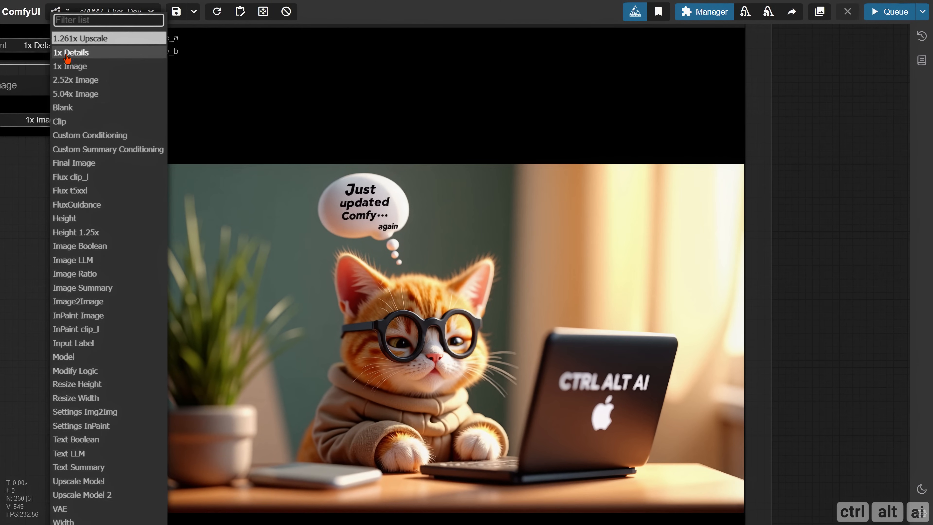
left_click(73, 35)
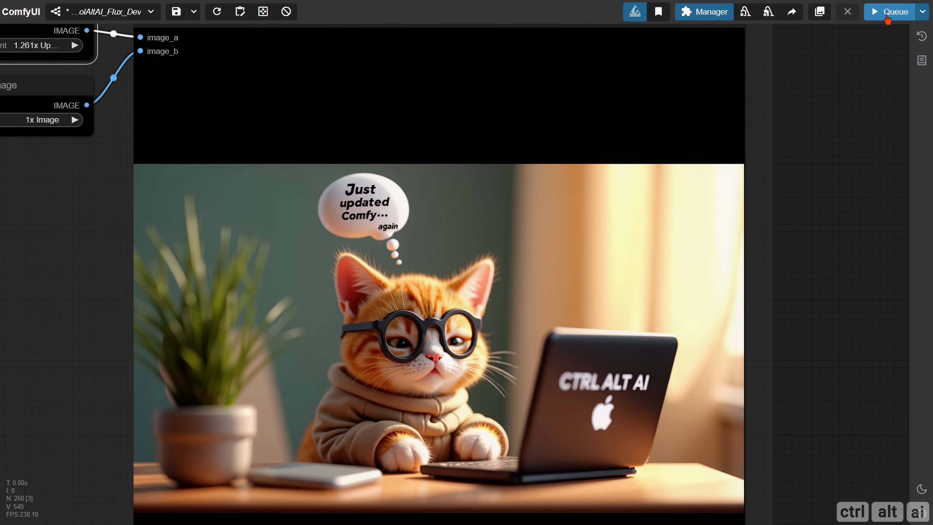
left_click(48, 120)
left_click(55, 73)
key("ctrl+Return")
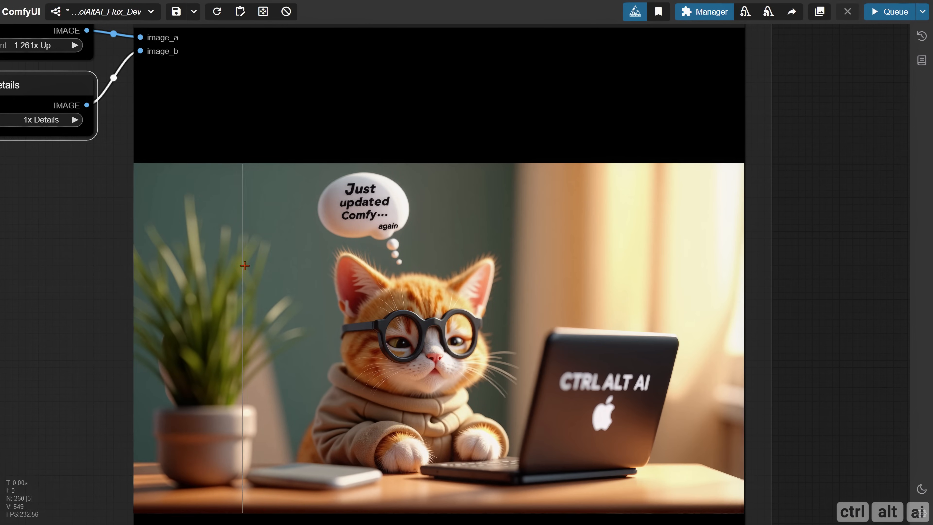
scroll(245, 265, "up", 3)
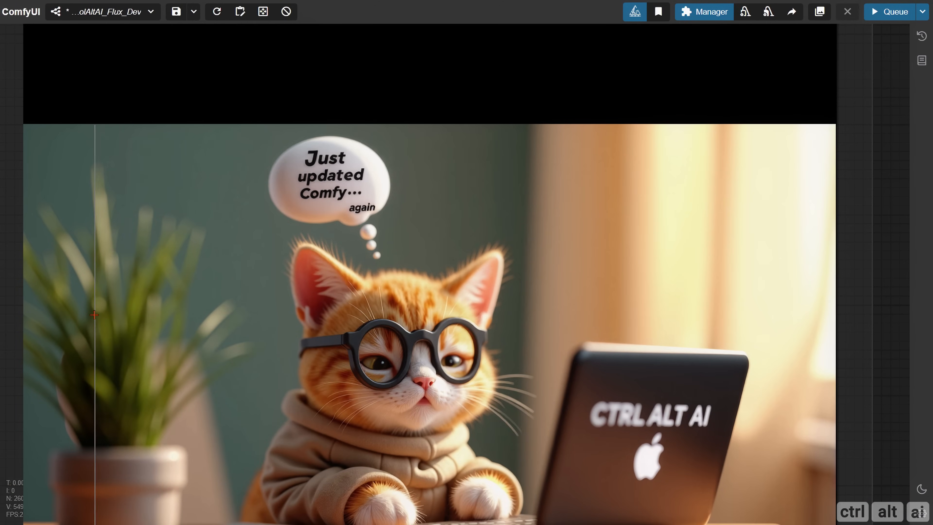
scroll(94, 315, "down", 3)
scroll(132, 418, "up", 10)
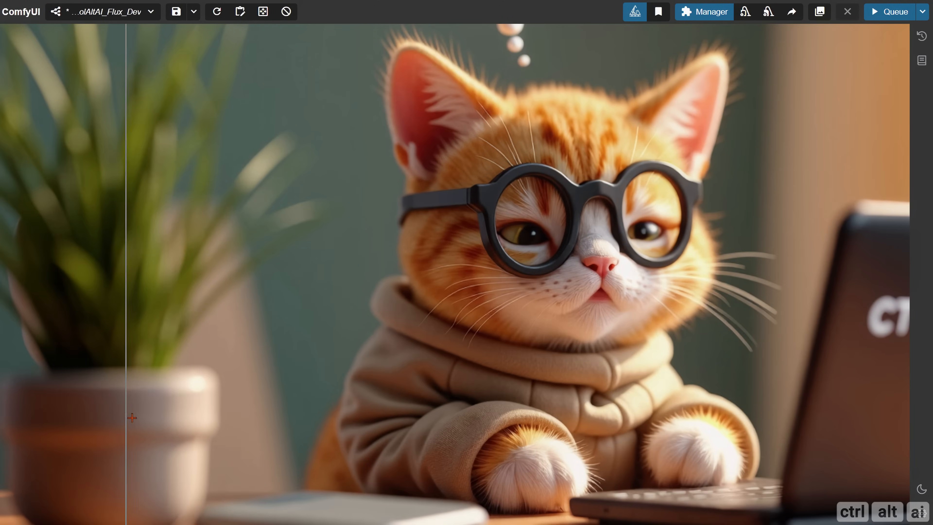
Set the Final Output comparer's Get nodes to 2.52x Image for image_a and 1.261x Upscale for image_b, and compare the two images.
scroll(132, 417, "down", 8)
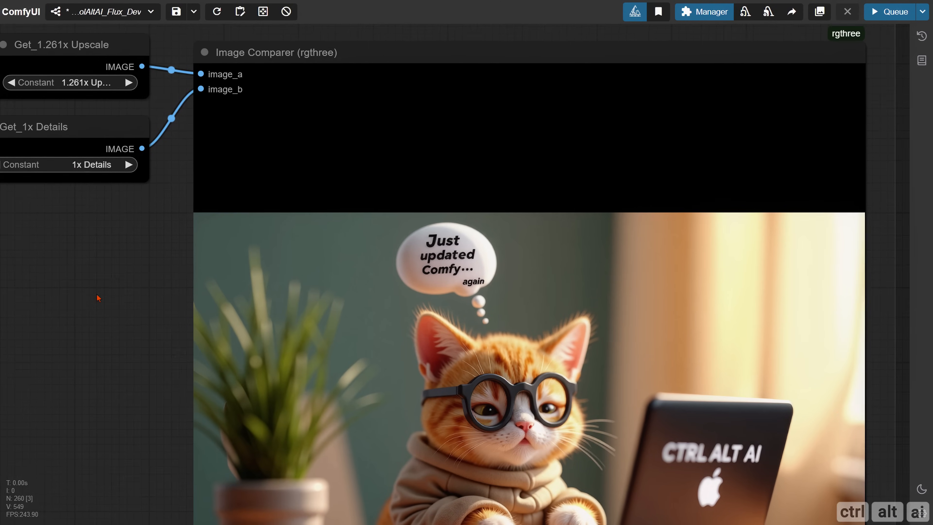
left_click(103, 83)
left_click(116, 80)
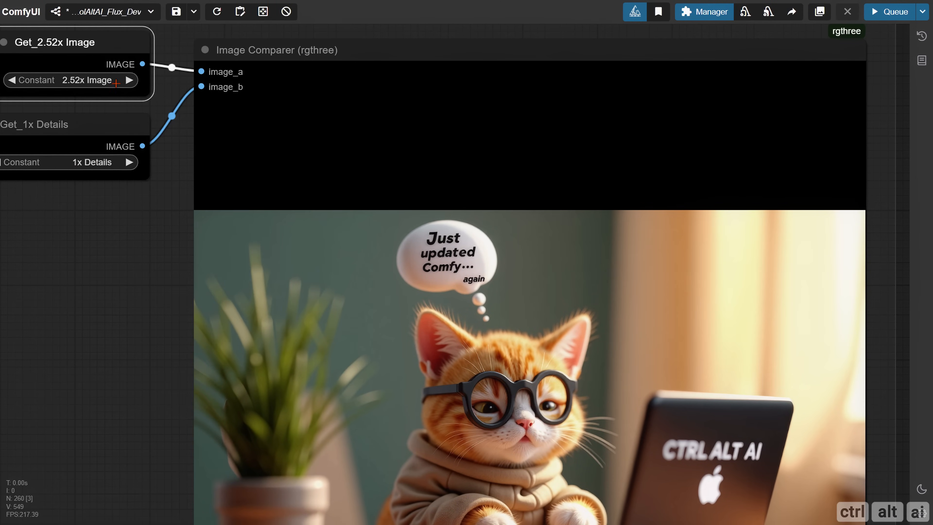
left_click(87, 164)
left_click(88, 35)
scroll(297, 191, "down", 3)
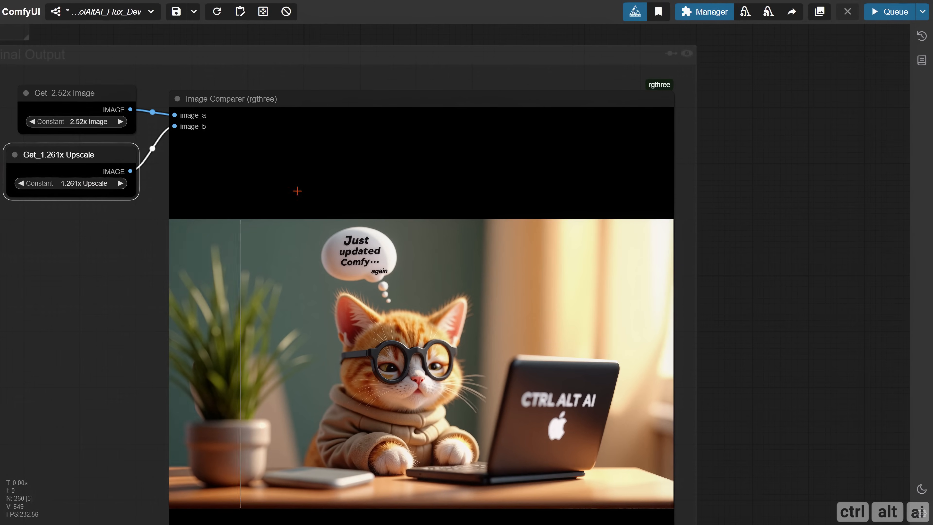
left_click_drag(772, 211, 781, 148)
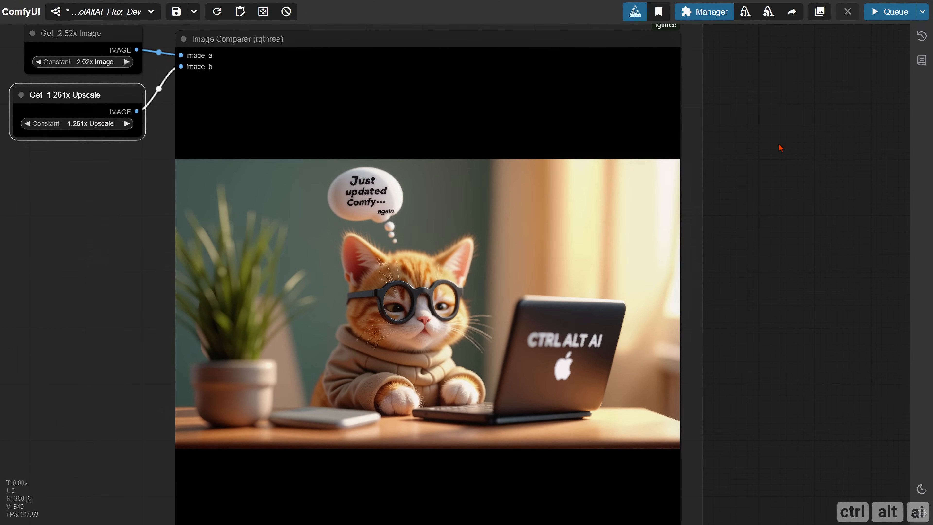
scroll(356, 300, "up", 5)
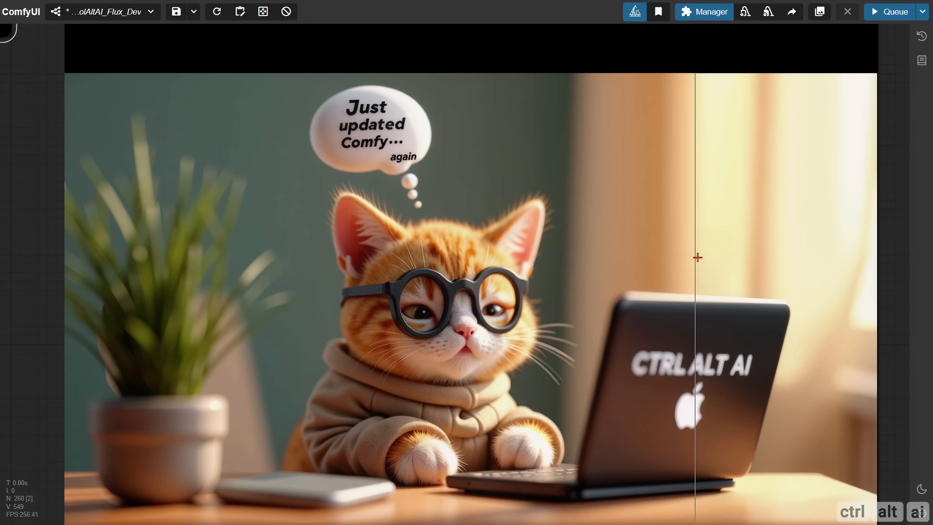